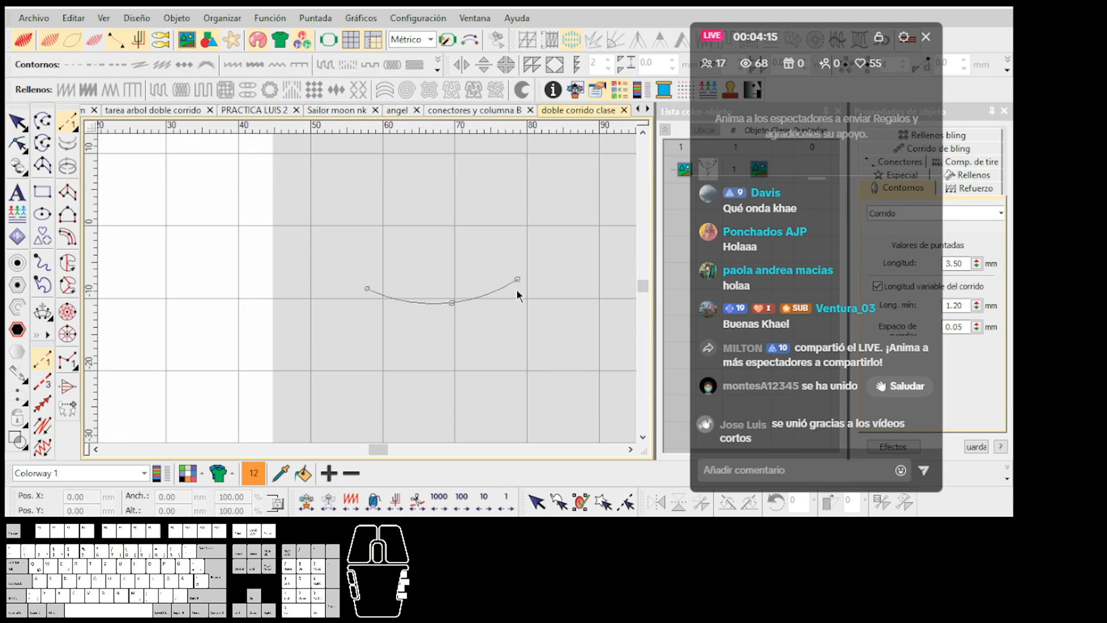
Step: Finish the curved three-point run line beside the artwork and discard the extra point started below it
{"action": "scroll", "coordinate": [503, 315], "scroll_direction": "up", "scroll_amount": 1}
{"action": "scroll", "coordinate": [362, 289], "scroll_direction": "up", "scroll_amount": 2}
{"action": "scroll", "coordinate": [368, 288], "scroll_direction": "down", "scroll_amount": 3}
{"action": "scroll", "coordinate": [367, 288], "scroll_direction": "up", "scroll_amount": 2}
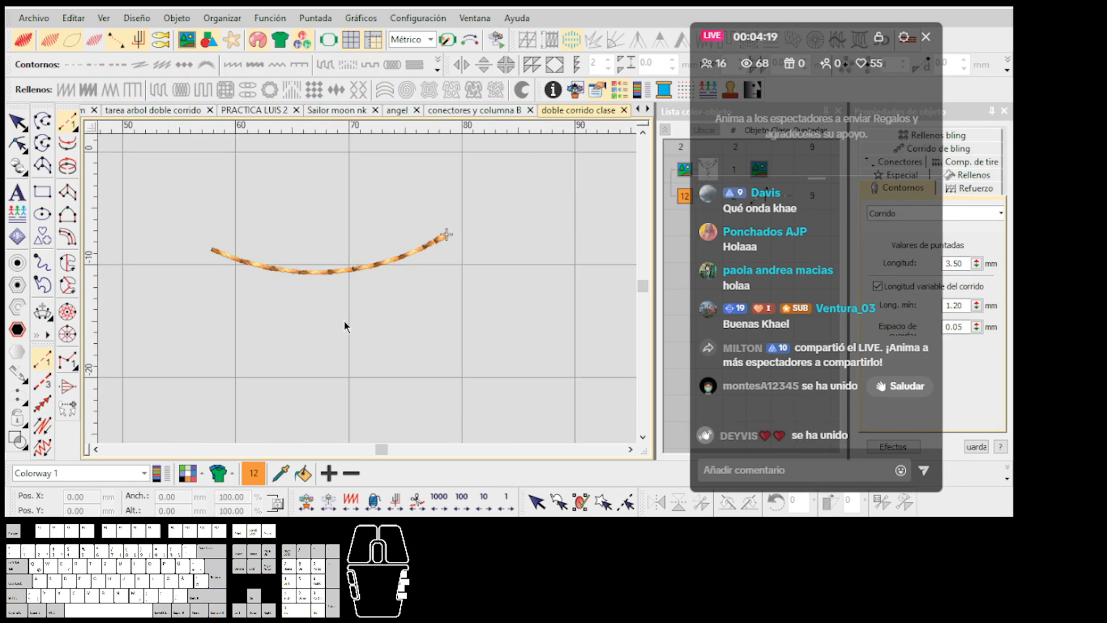
{"action": "scroll", "coordinate": [368, 288], "scroll_direction": "down", "scroll_amount": 2}
{"action": "scroll", "coordinate": [368, 289], "scroll_direction": "up", "scroll_amount": 2}
{"action": "scroll", "coordinate": [369, 291], "scroll_direction": "down", "scroll_amount": 2}
{"action": "scroll", "coordinate": [375, 289], "scroll_direction": "up", "scroll_amount": 1}
{"action": "key", "text": "BackSpace"}
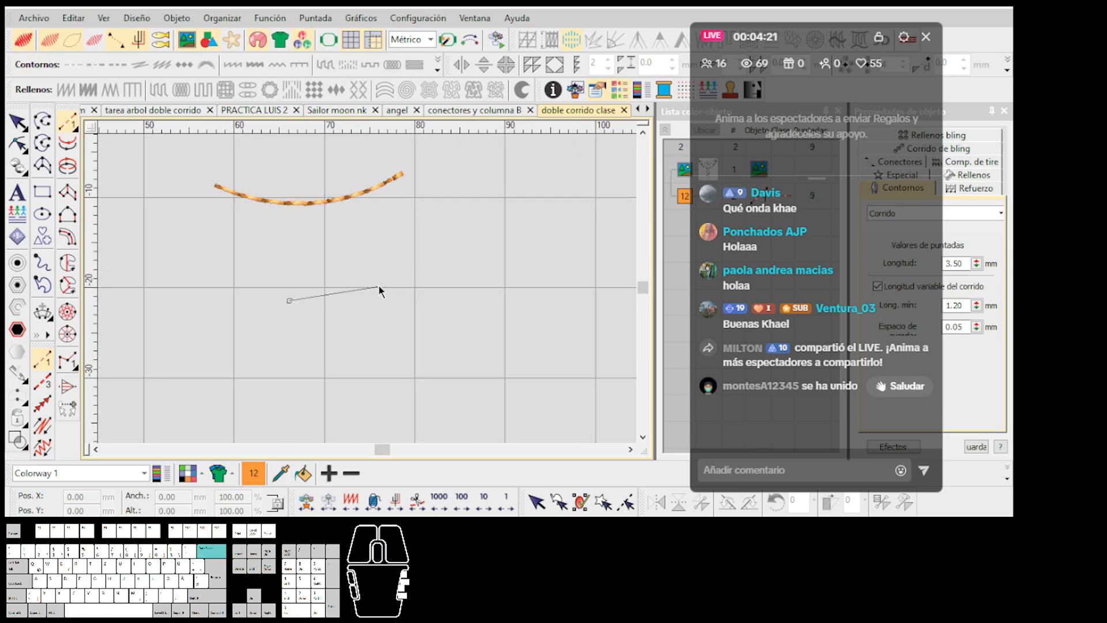
Step: Draw a cross of two unstitched vector lines, about 18 mm tall and 13 mm wide, below and beside the curve
{"action": "left_click", "coordinate": [47, 125]}
{"action": "left_click", "coordinate": [524, 91]}
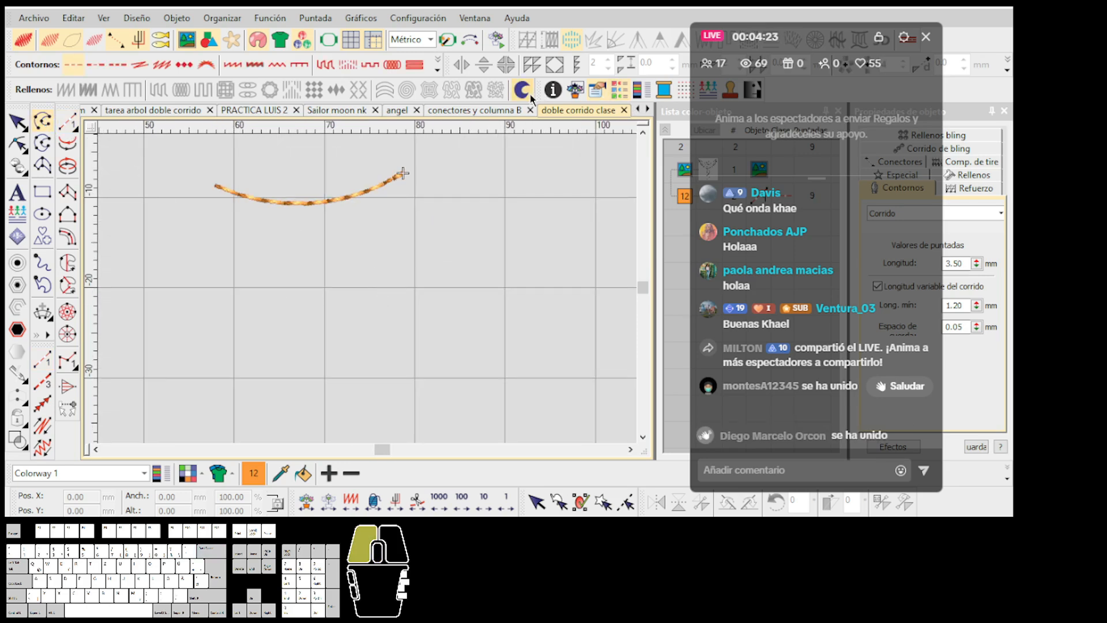
{"action": "left_click", "coordinate": [444, 240]}
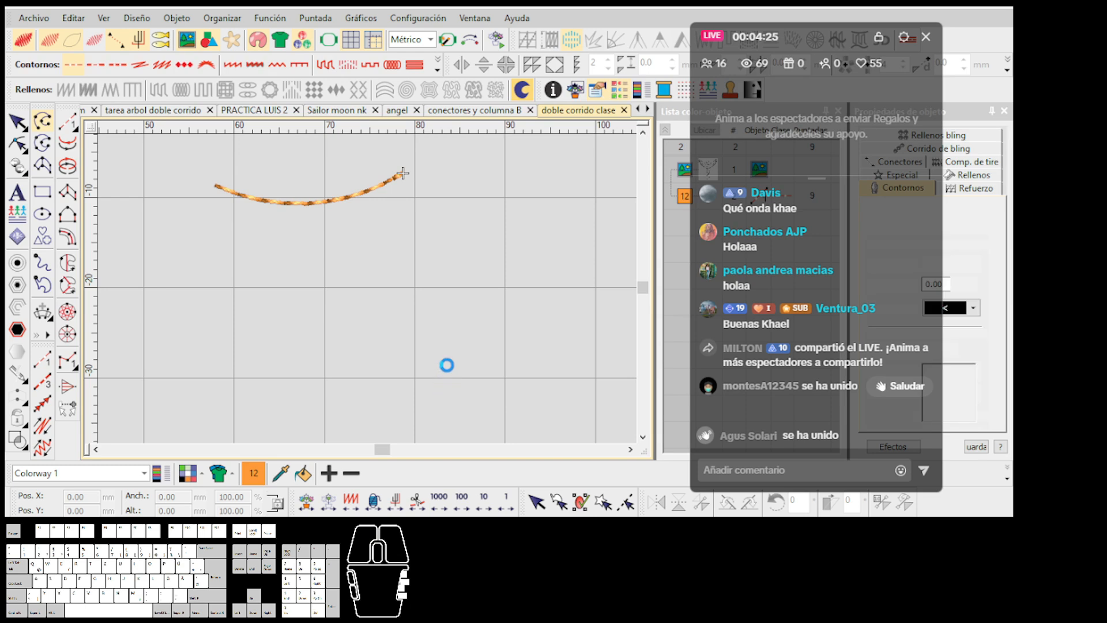
{"action": "left_click", "coordinate": [417, 319]}
{"action": "left_click", "coordinate": [475, 324], "text": "ctrl"}
{"action": "key", "text": "BackSpace"}
{"action": "key", "text": "BackSpace"}
{"action": "left_click", "coordinate": [394, 320]}
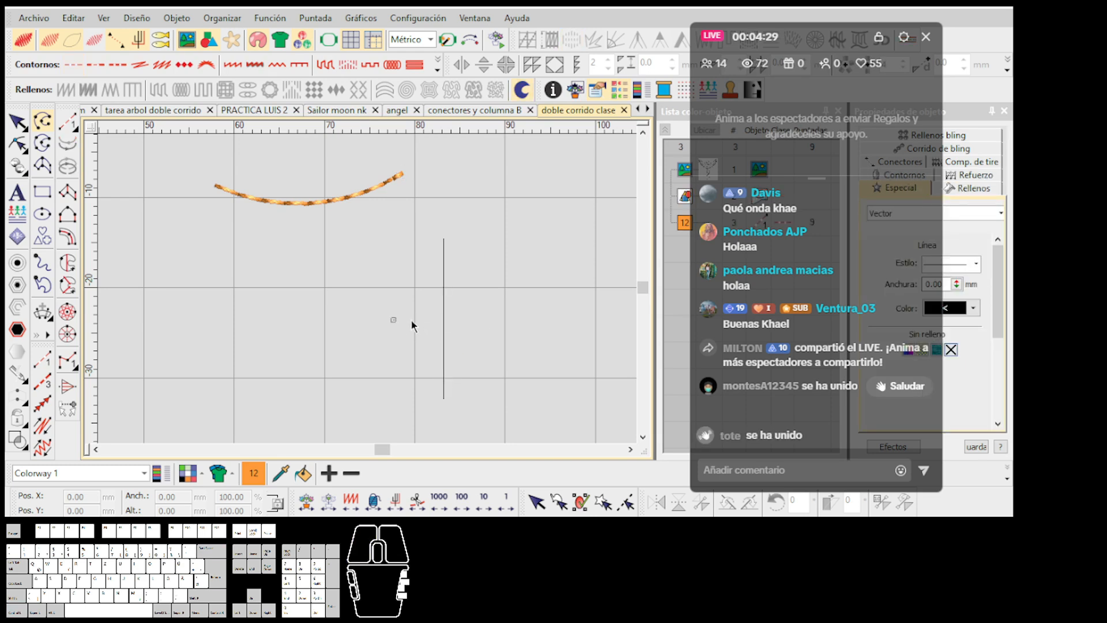
{"action": "key", "text": "Return"}
{"action": "scroll", "coordinate": [454, 326], "scroll_direction": "up", "scroll_amount": 3}
{"action": "key", "text": "Escape"}
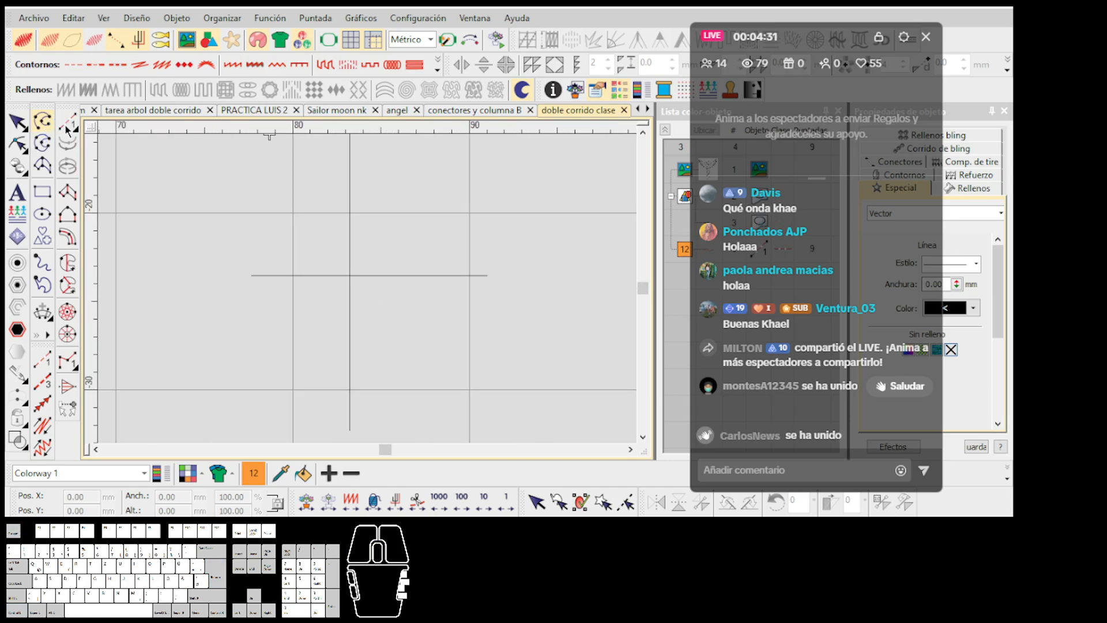
Step: Trace all four arms of the vector cross with one continuous double run line, starting from its lower end
{"action": "scroll", "coordinate": [398, 272], "scroll_direction": "down", "scroll_amount": 1}
{"action": "scroll", "coordinate": [368, 294], "scroll_direction": "down", "scroll_amount": 2}
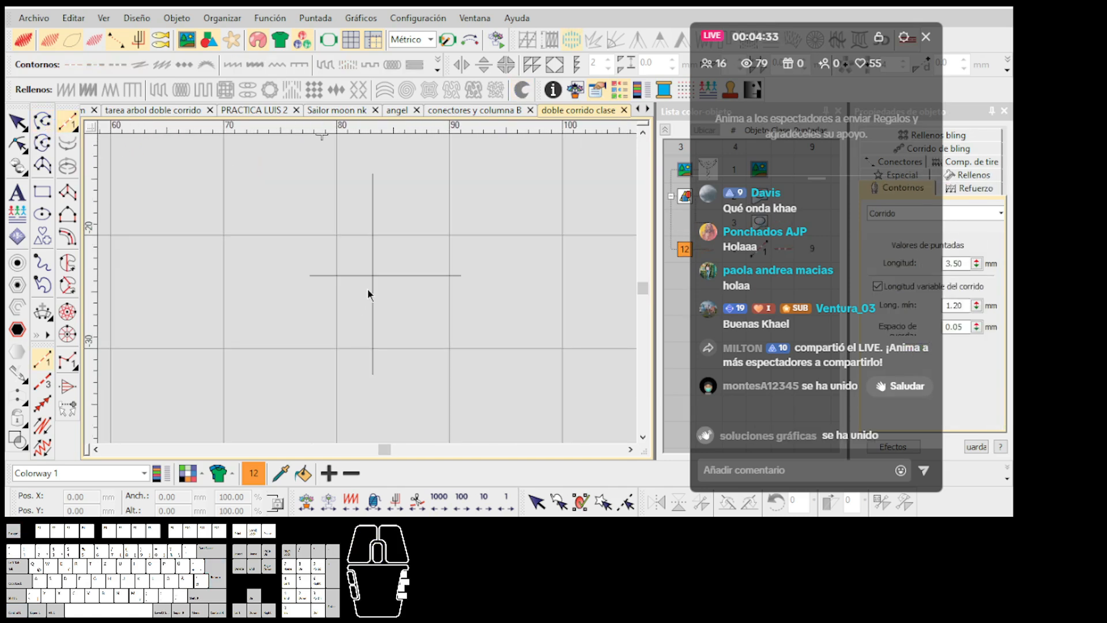
{"action": "scroll", "coordinate": [368, 289], "scroll_direction": "up", "scroll_amount": 1}
{"action": "left_click", "coordinate": [373, 395]}
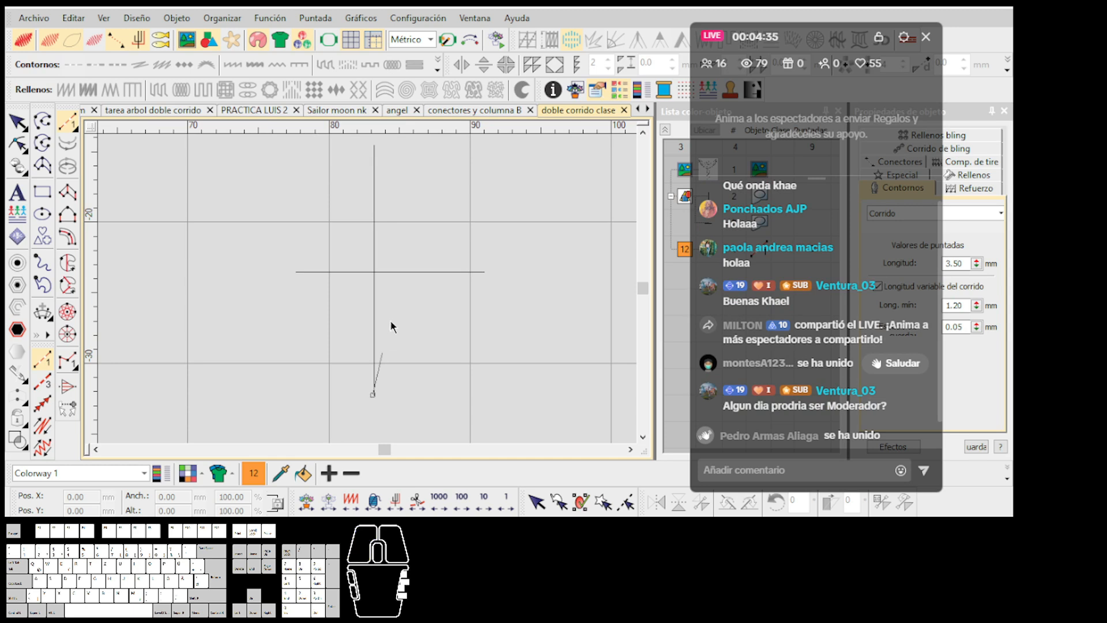
{"action": "scroll", "coordinate": [391, 327], "scroll_direction": "up", "scroll_amount": 1}
{"action": "left_click", "coordinate": [346, 236], "text": "ctrl"}
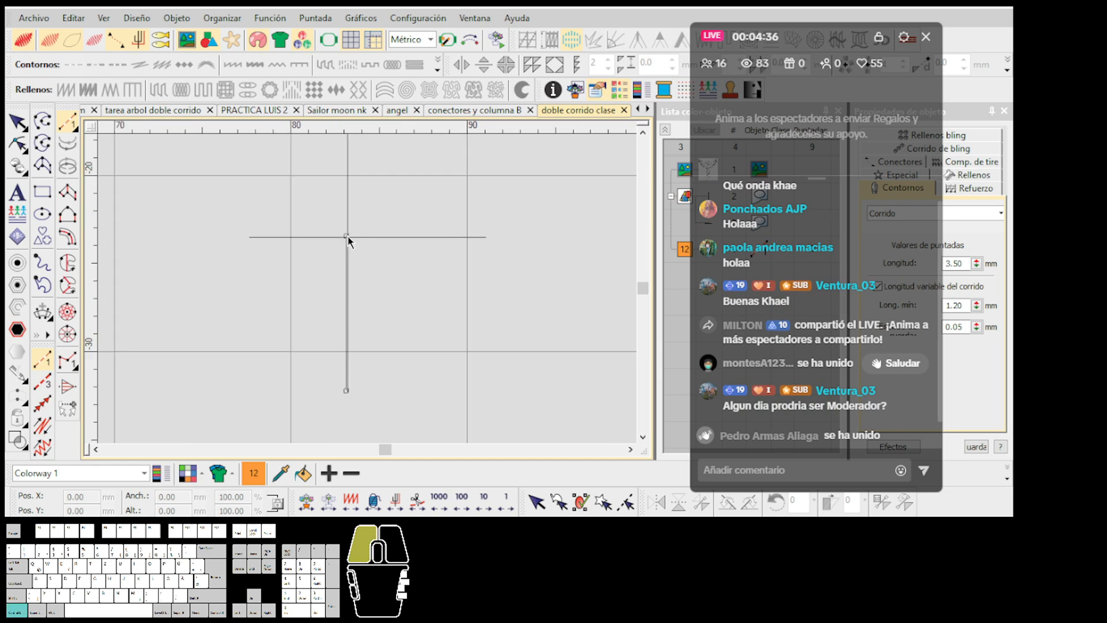
{"action": "left_click", "coordinate": [350, 392]}
{"action": "left_click", "coordinate": [247, 237]}
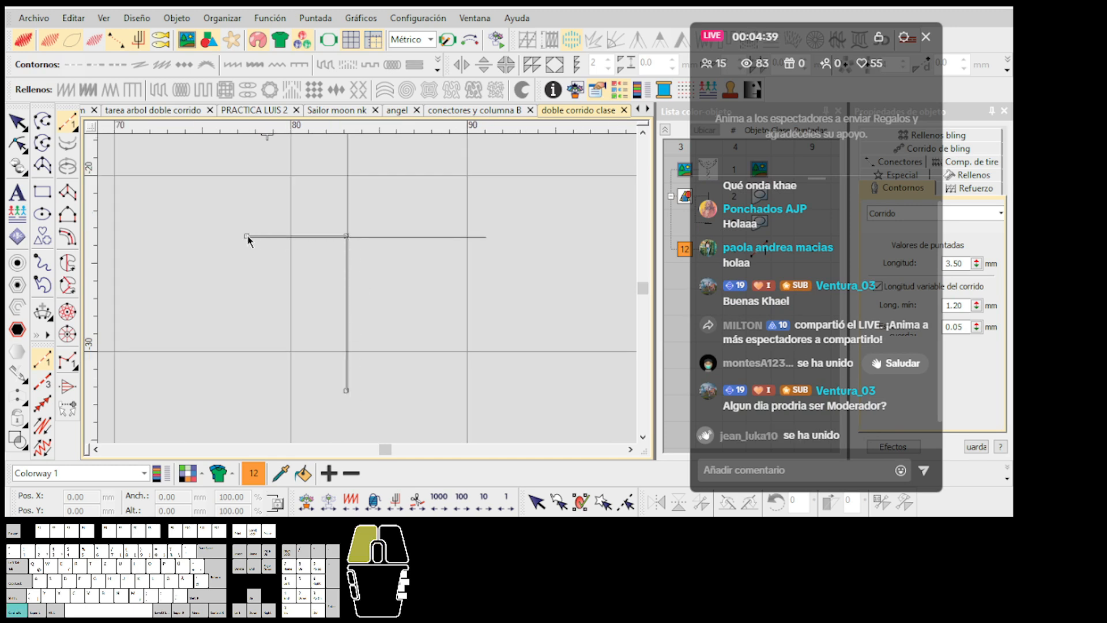
{"action": "scroll", "coordinate": [346, 237], "scroll_direction": "down", "scroll_amount": 1}
{"action": "left_click", "coordinate": [367, 188]}
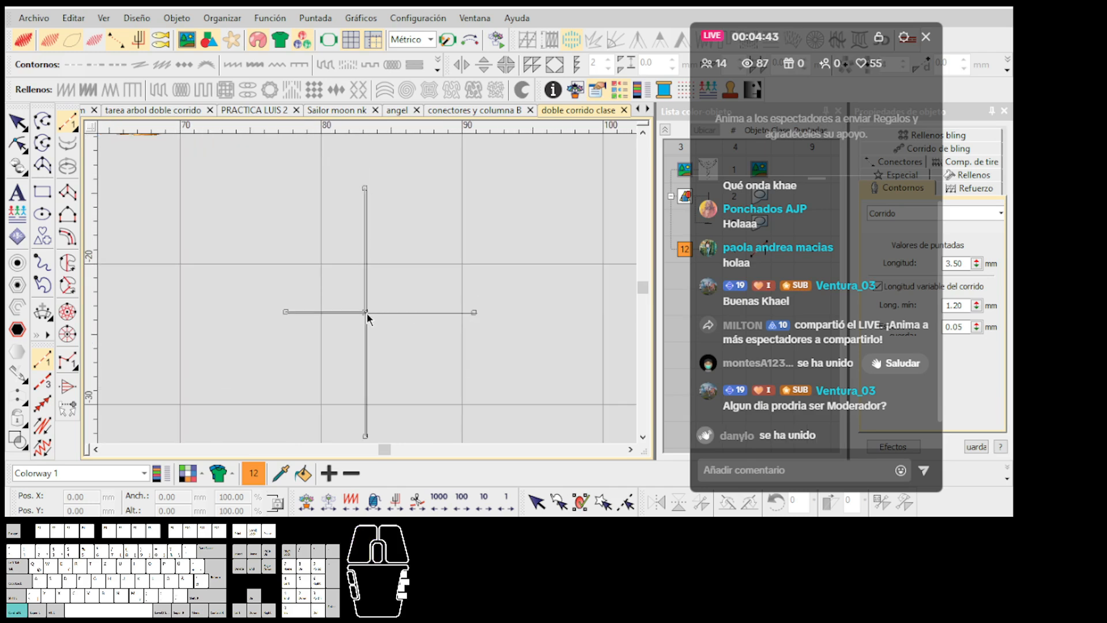
{"action": "scroll", "coordinate": [368, 288], "scroll_direction": "up", "scroll_amount": 2}
{"action": "key", "text": "Return"}
{"action": "scroll", "coordinate": [368, 288], "scroll_direction": "down", "scroll_amount": 5}
{"action": "key", "text": "Escape"}
Step: Examine the stitched cross in reshape mode, checking its nodes and its start and end points
{"action": "scroll", "coordinate": [368, 289], "scroll_direction": "down", "scroll_amount": 2}
{"action": "scroll", "coordinate": [368, 290], "scroll_direction": "up", "scroll_amount": 3}
{"action": "key", "text": "h"}
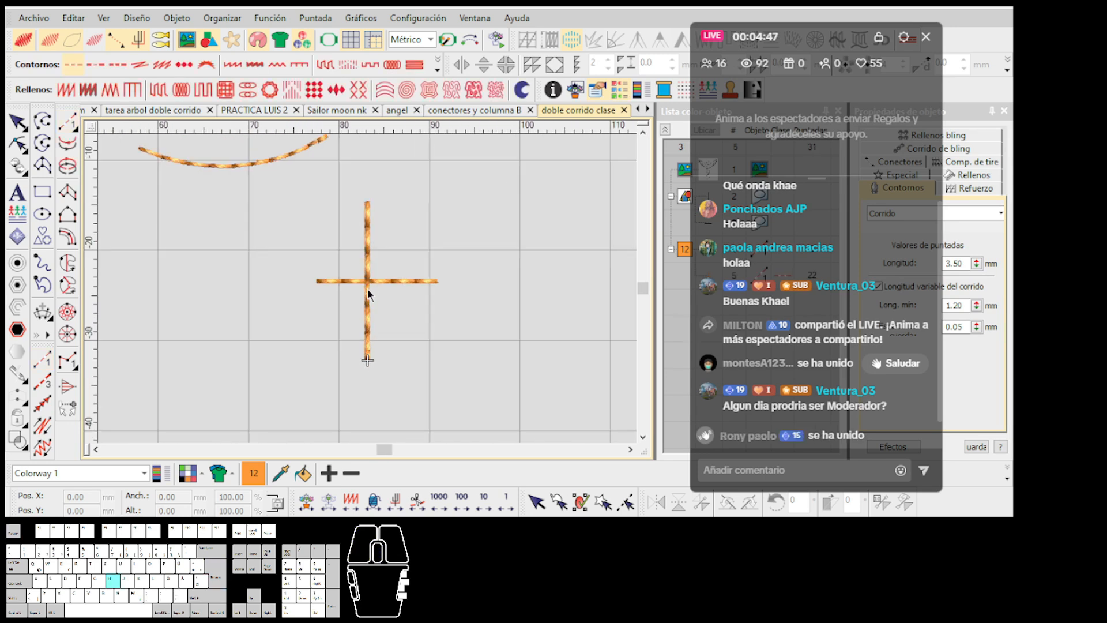
{"action": "scroll", "coordinate": [367, 285], "scroll_direction": "down", "scroll_amount": 2}
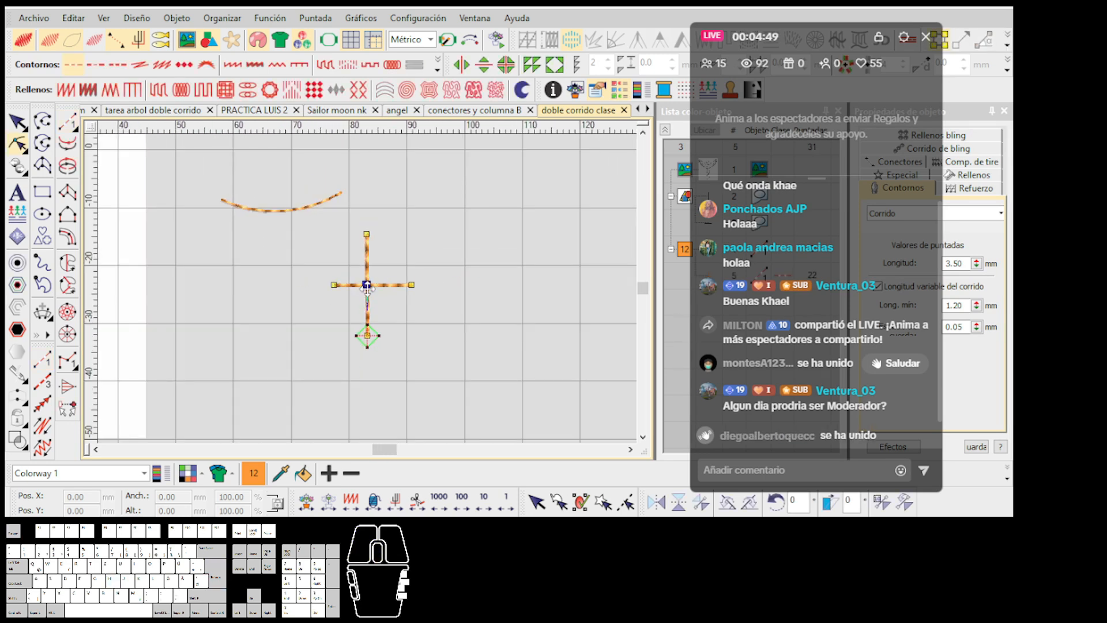
{"action": "scroll", "coordinate": [368, 295], "scroll_direction": "down", "scroll_amount": 2}
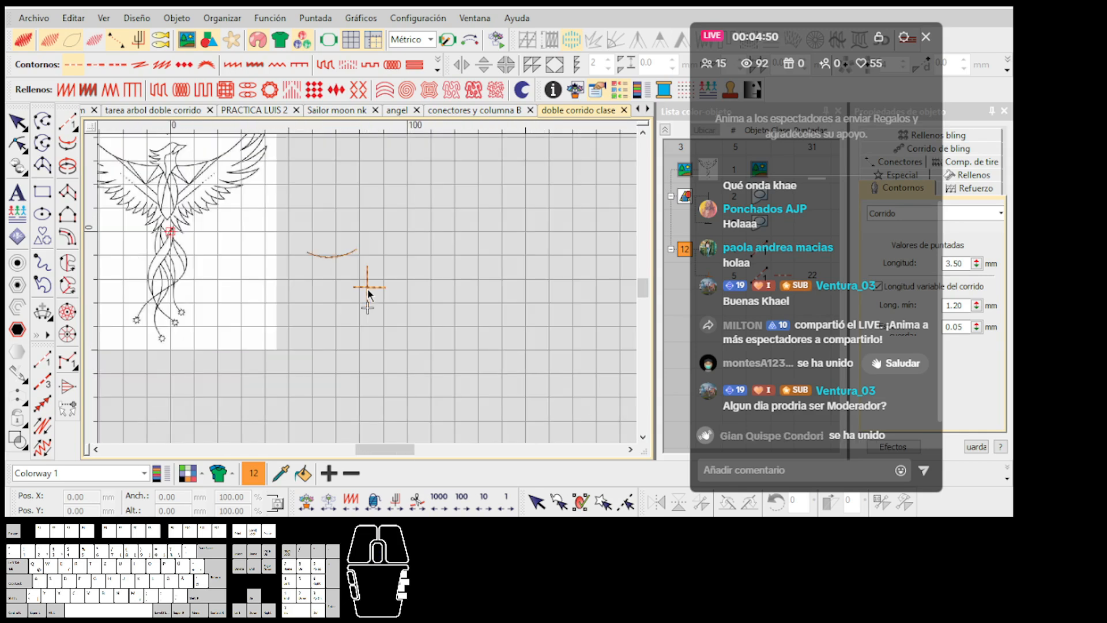
{"action": "scroll", "coordinate": [368, 294], "scroll_direction": "up", "scroll_amount": 6}
{"action": "scroll", "coordinate": [368, 294], "scroll_direction": "down", "scroll_amount": 2}
{"action": "scroll", "coordinate": [369, 294], "scroll_direction": "up", "scroll_amount": 3}
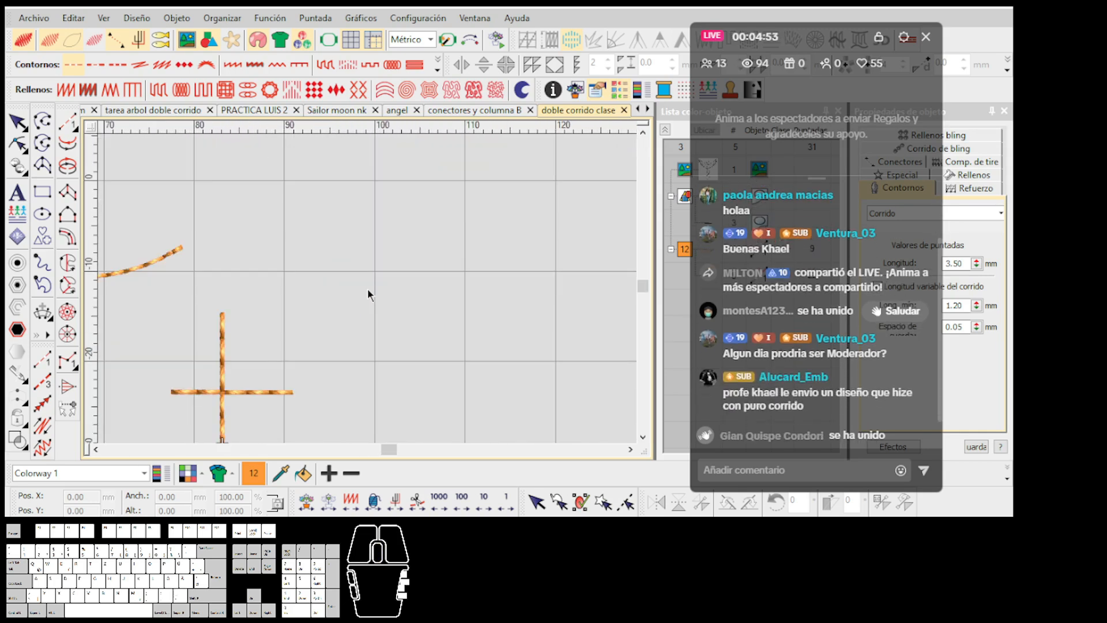
Step: Draw a second vector cross, about 15 mm tall and 11 mm wide, above and to the right of the first
{"action": "left_click", "coordinate": [68, 120]}
{"action": "left_click", "coordinate": [423, 200]}
{"action": "left_click", "coordinate": [386, 258]}
{"action": "left_click", "coordinate": [487, 257]}
{"action": "key", "text": "Escape"}
Step: Trace the second cross's lower and left arms with a double run line from the lower end through the centre
{"action": "left_click", "coordinate": [69, 122]}
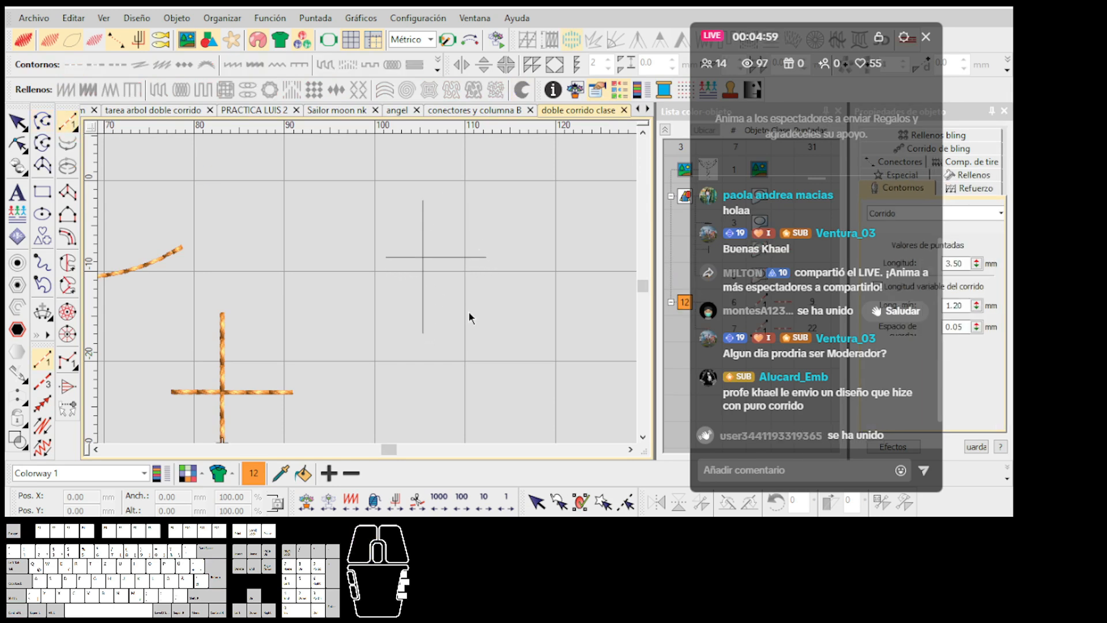
{"action": "scroll", "coordinate": [461, 326], "scroll_direction": "up", "scroll_amount": 3}
{"action": "scroll", "coordinate": [388, 301], "scroll_direction": "up", "scroll_amount": 1}
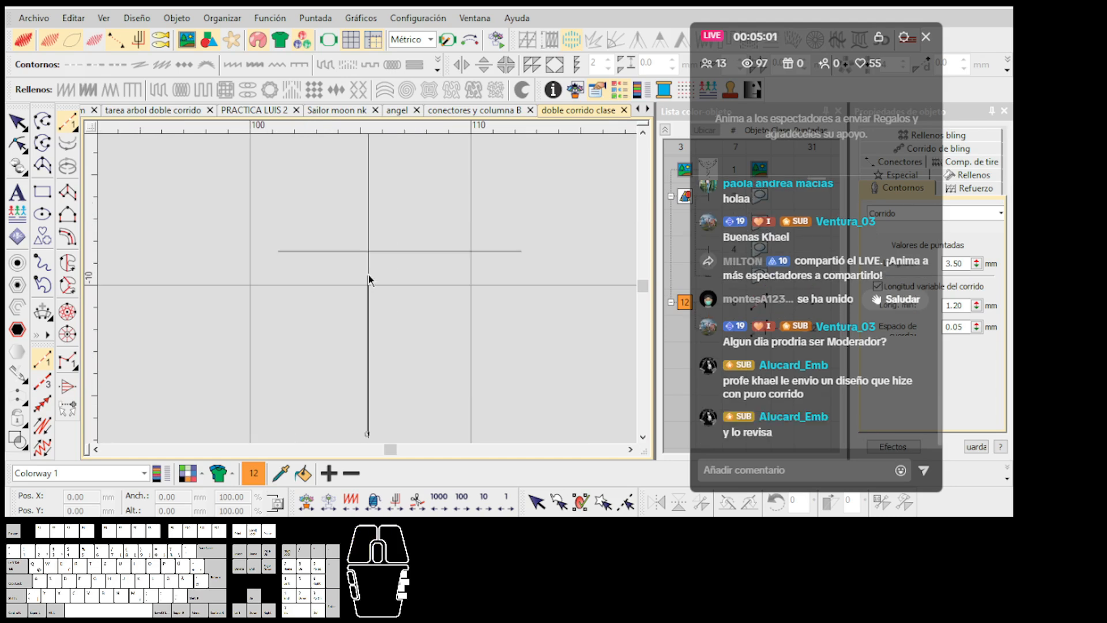
{"action": "left_click", "coordinate": [368, 250]}
{"action": "left_click", "coordinate": [275, 250]}
{"action": "key", "text": "Return"}
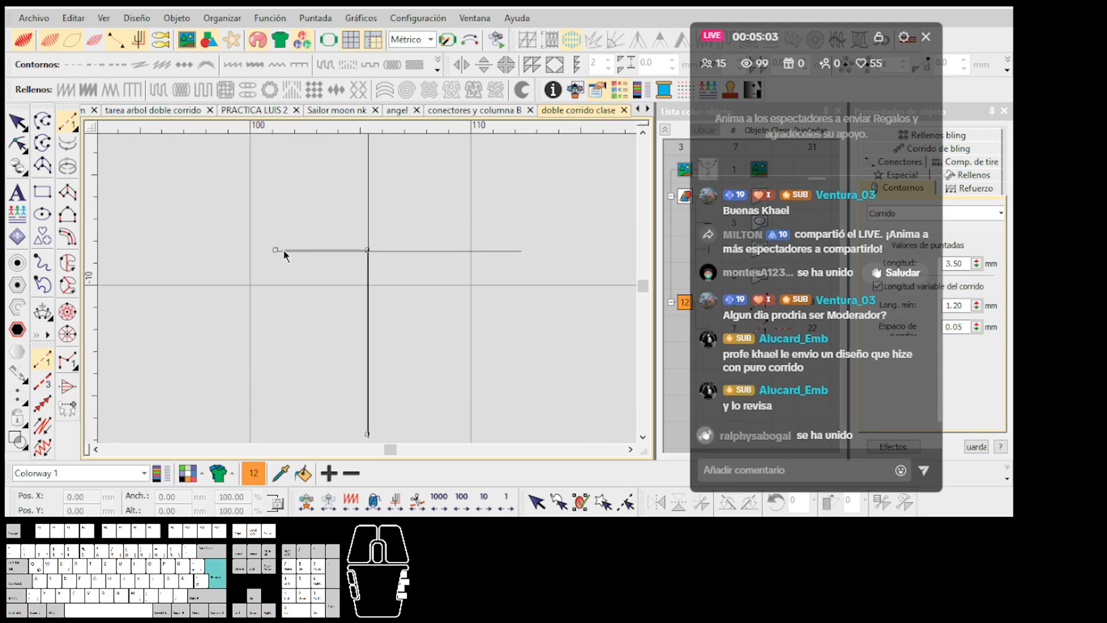
Step: Trace the second cross's upper and right arms with a separate double run line through the centre
{"action": "left_click", "coordinate": [418, 176]}
{"action": "left_click", "coordinate": [417, 314], "text": "ctrl"}
{"action": "left_click", "coordinate": [566, 315], "text": "ctrl"}
{"action": "key", "text": "Return"}
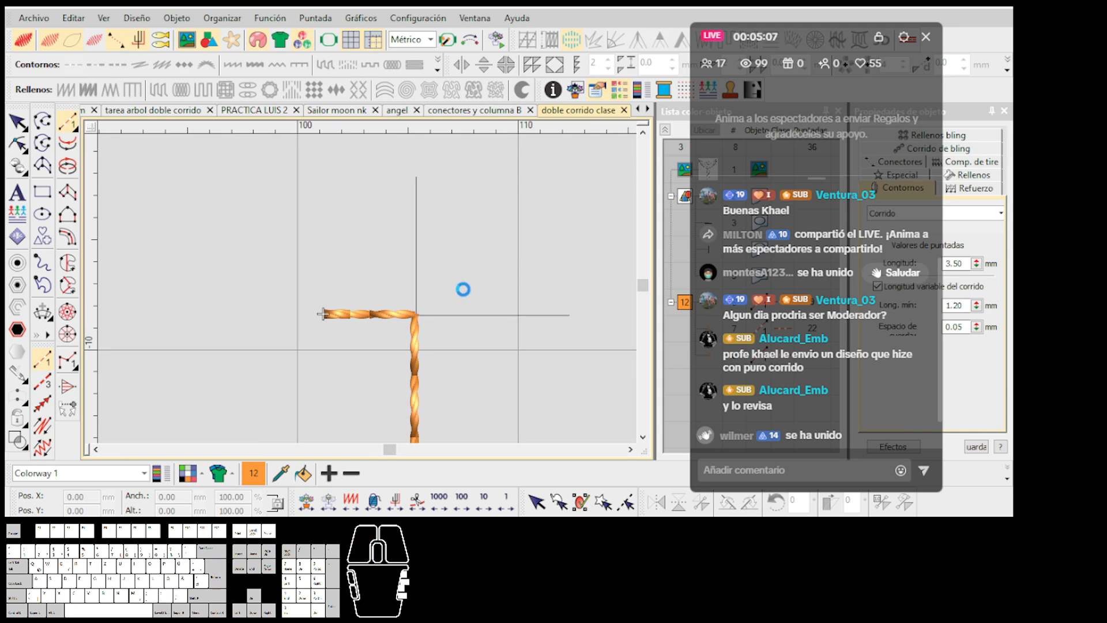
{"action": "key", "text": "Escape"}
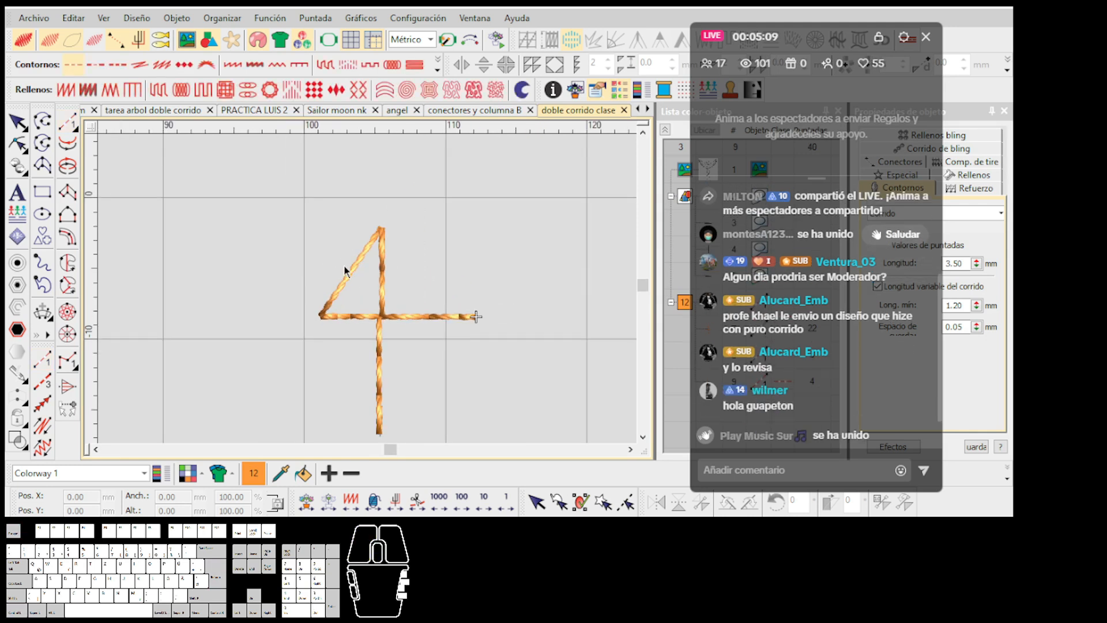
Step: Select the practice curve and both crosses and delete them, keeping the phoenix artwork
{"action": "scroll", "coordinate": [367, 285], "scroll_direction": "down", "scroll_amount": 6}
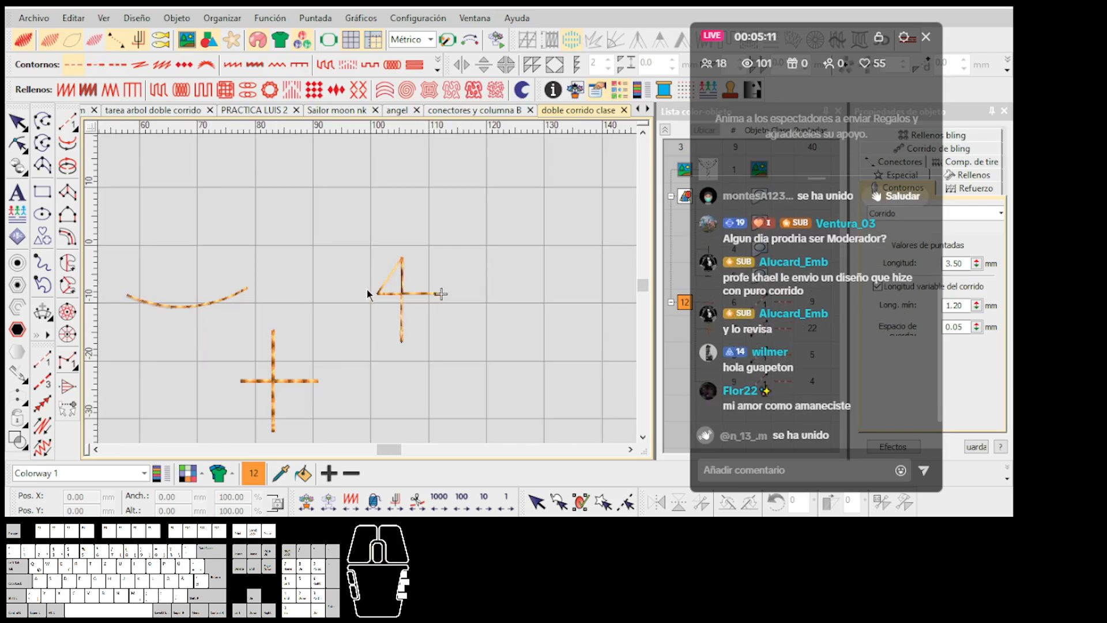
{"action": "scroll", "coordinate": [368, 293], "scroll_direction": "up", "scroll_amount": 3}
{"action": "key", "text": "Escape"}
{"action": "left_click", "coordinate": [483, 372]}
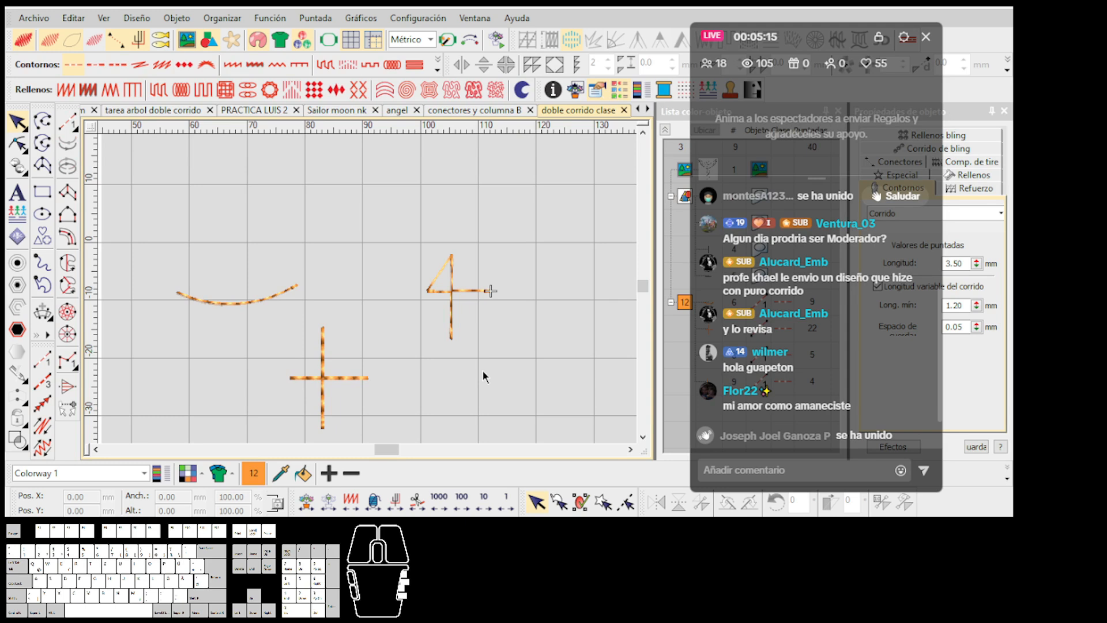
{"action": "key", "text": "0"}
{"action": "scroll", "coordinate": [509, 327], "scroll_direction": "down", "scroll_amount": 2}
{"action": "scroll", "coordinate": [368, 290], "scroll_direction": "up", "scroll_amount": 3}
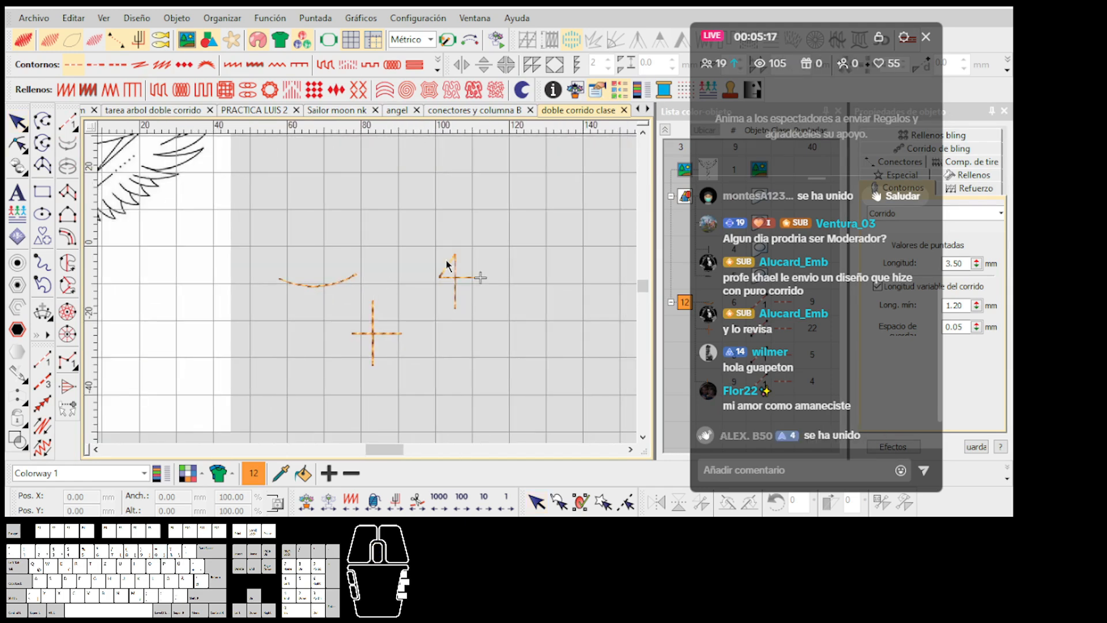
{"action": "left_click", "coordinate": [385, 337]}
{"action": "left_click_drag", "start_coordinate": [268, 388], "coordinate": [270, 387]}
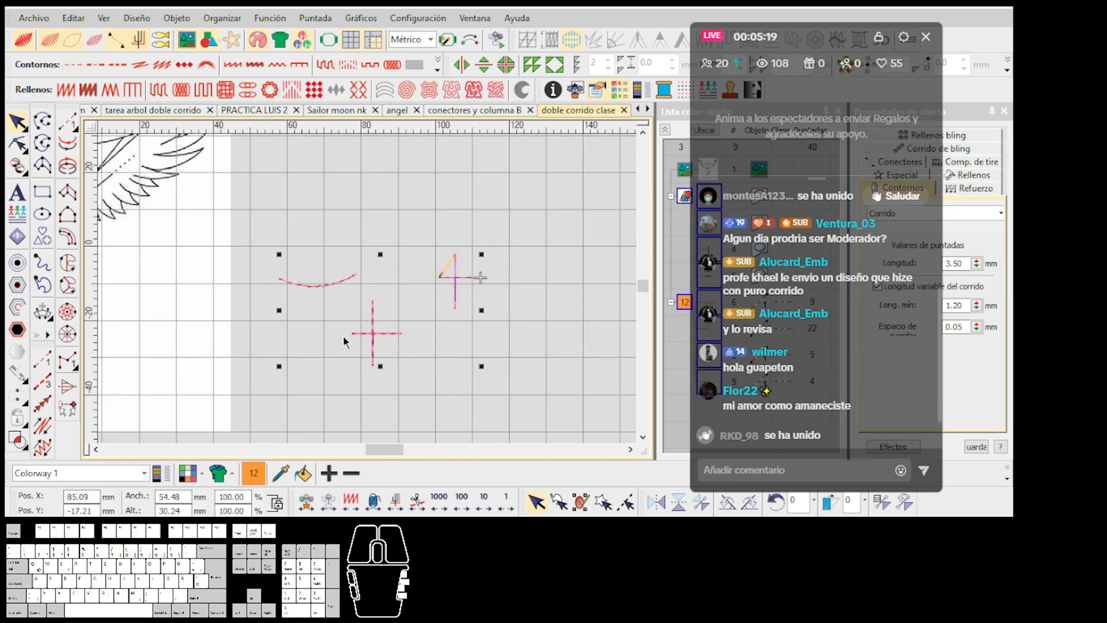
{"action": "key", "text": "Delete"}
{"action": "key", "text": "0"}
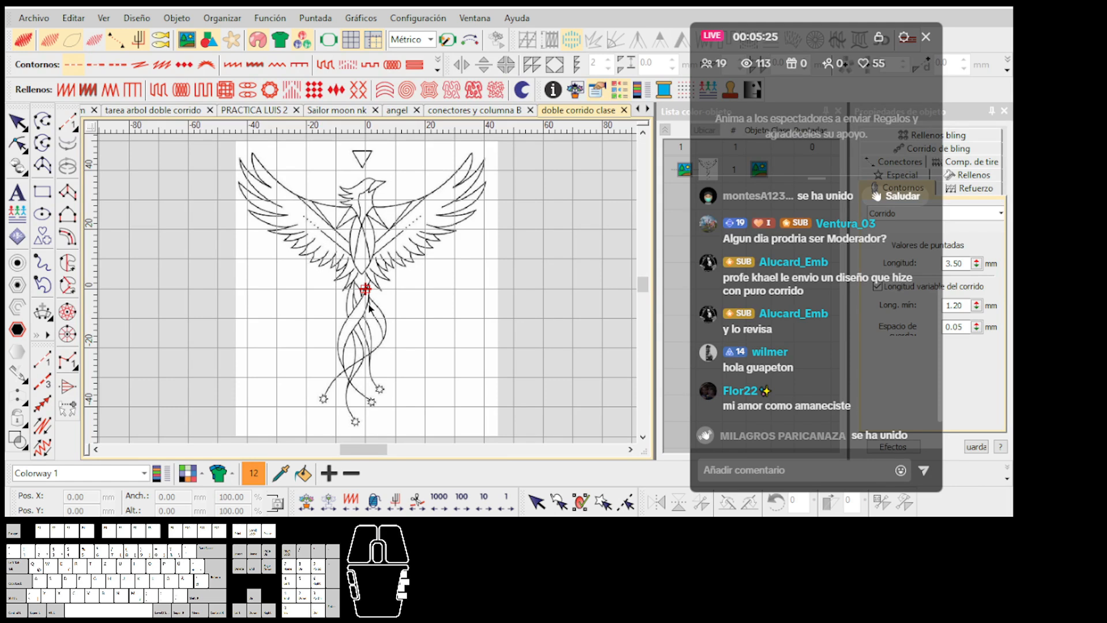
Step: Undo the deletion of the practice curve and crosses
{"action": "left_click", "coordinate": [418, 314]}
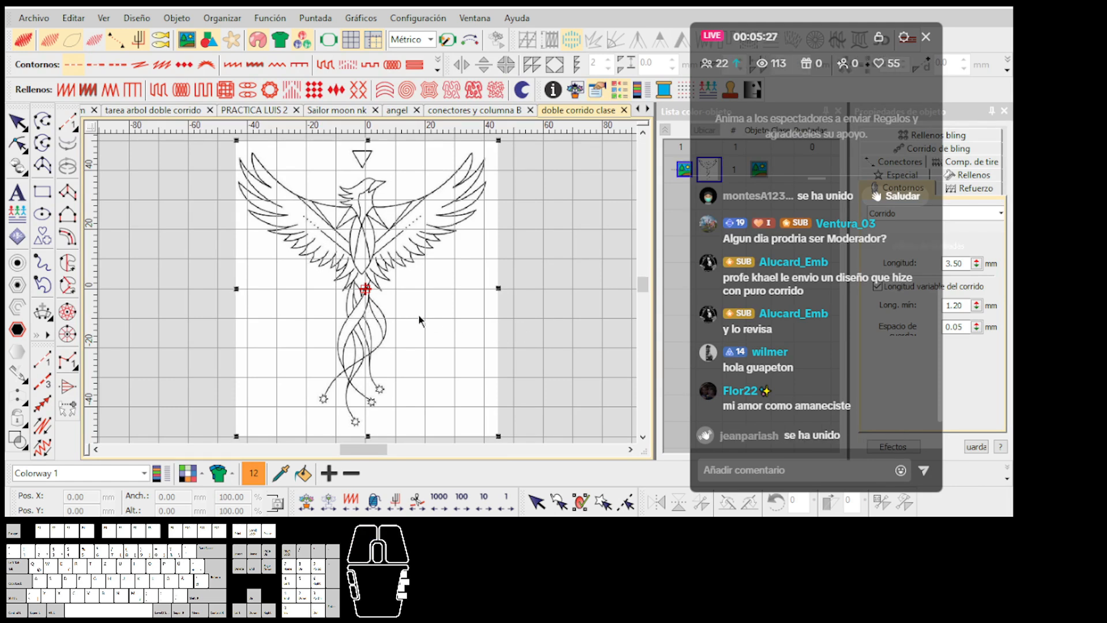
{"action": "key", "text": "0"}
{"action": "key", "text": "Escape"}
{"action": "left_click", "coordinate": [405, 309]}
{"action": "scroll", "coordinate": [405, 308], "scroll_direction": "down", "scroll_amount": 1}
{"action": "scroll", "coordinate": [369, 291], "scroll_direction": "up", "scroll_amount": 1}
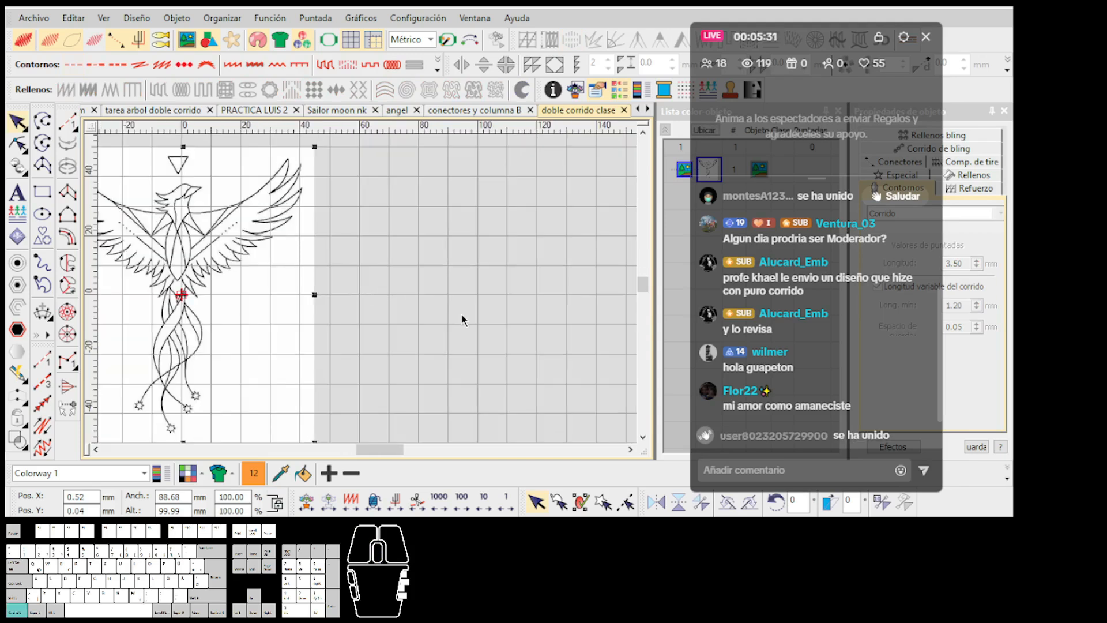
{"action": "key", "text": "ctrl+z"}
{"action": "key", "text": "Escape"}
{"action": "scroll", "coordinate": [473, 330], "scroll_direction": "up", "scroll_amount": 2}
{"action": "left_click", "coordinate": [67, 122]}
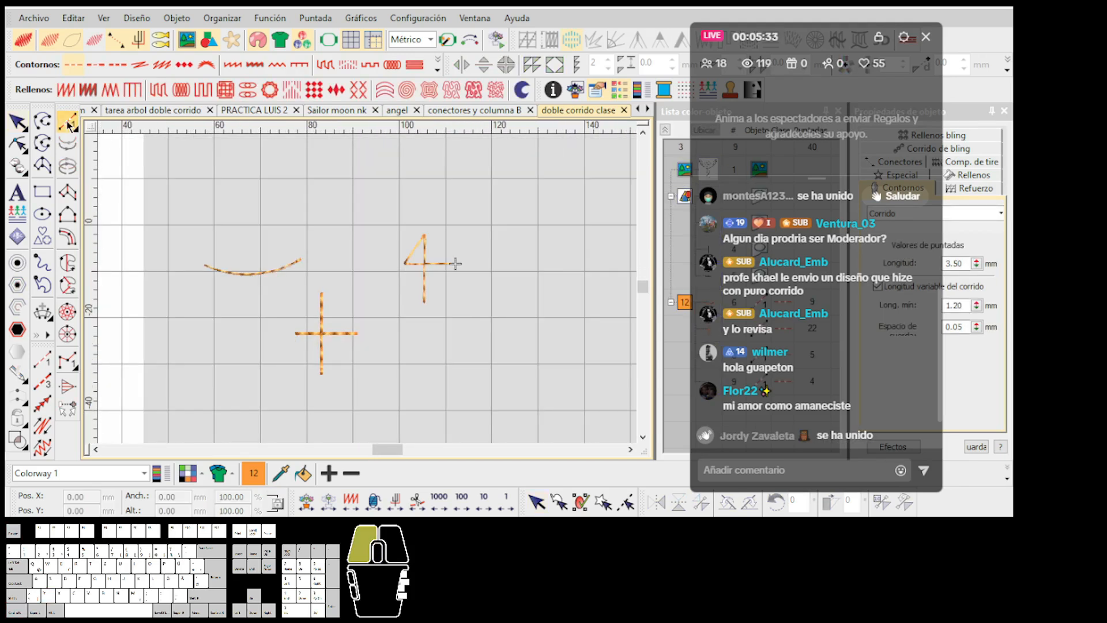
{"action": "scroll", "coordinate": [434, 364], "scroll_direction": "up", "scroll_amount": 1}
{"action": "scroll", "coordinate": [369, 289], "scroll_direction": "down", "scroll_amount": 1}
{"action": "scroll", "coordinate": [368, 289], "scroll_direction": "up", "scroll_amount": 1}
{"action": "scroll", "coordinate": [368, 288], "scroll_direction": "up", "scroll_amount": 5}
{"action": "key", "text": "t"}
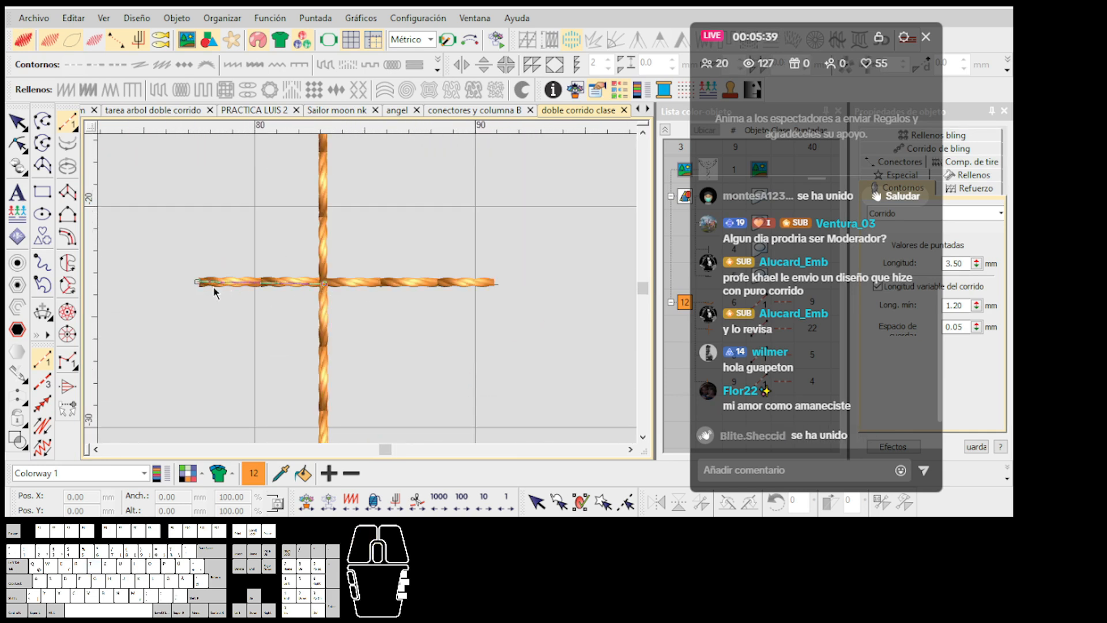
{"action": "scroll", "coordinate": [379, 293], "scroll_direction": "down", "scroll_amount": 7}
{"action": "key", "text": "BackSpace"}
Step: Draw a third vector cross, about 23 mm tall and 12 mm wide, in the empty area below the other two
{"action": "left_click", "coordinate": [42, 122]}
{"action": "scroll", "coordinate": [467, 349], "scroll_direction": "up", "scroll_amount": 1}
{"action": "left_click", "coordinate": [273, 281]}
{"action": "left_click", "coordinate": [344, 280], "text": "ctrl"}
{"action": "scroll", "coordinate": [333, 279], "scroll_direction": "up", "scroll_amount": 1}
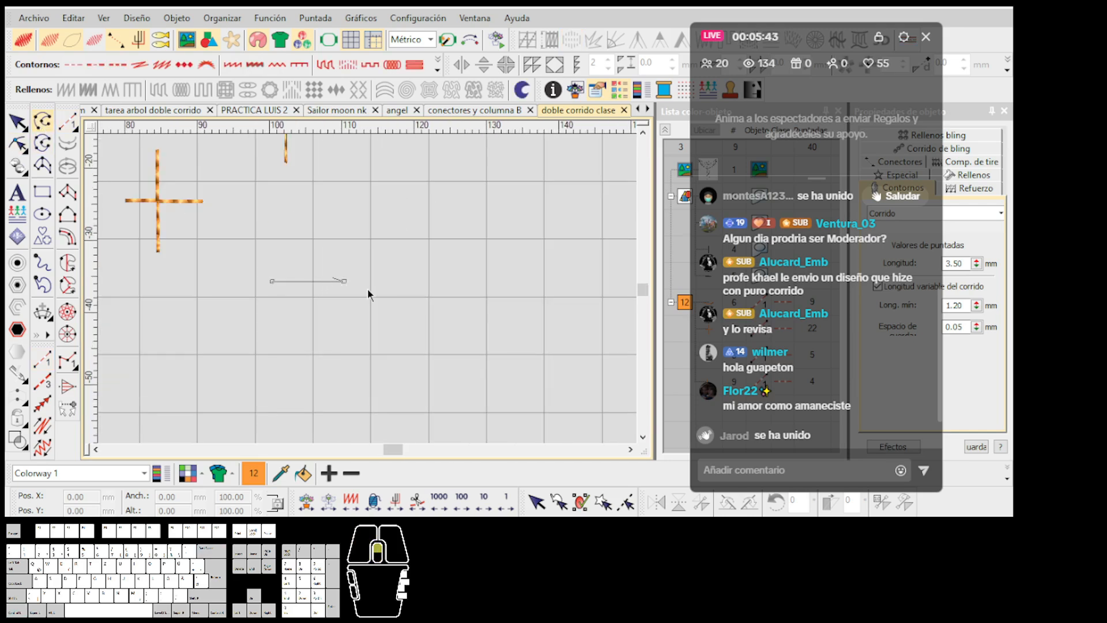
{"action": "scroll", "coordinate": [363, 285], "scroll_direction": "up", "scroll_amount": 1}
{"action": "left_click", "coordinate": [331, 221]}
{"action": "left_click", "coordinate": [336, 388], "text": "ctrl"}
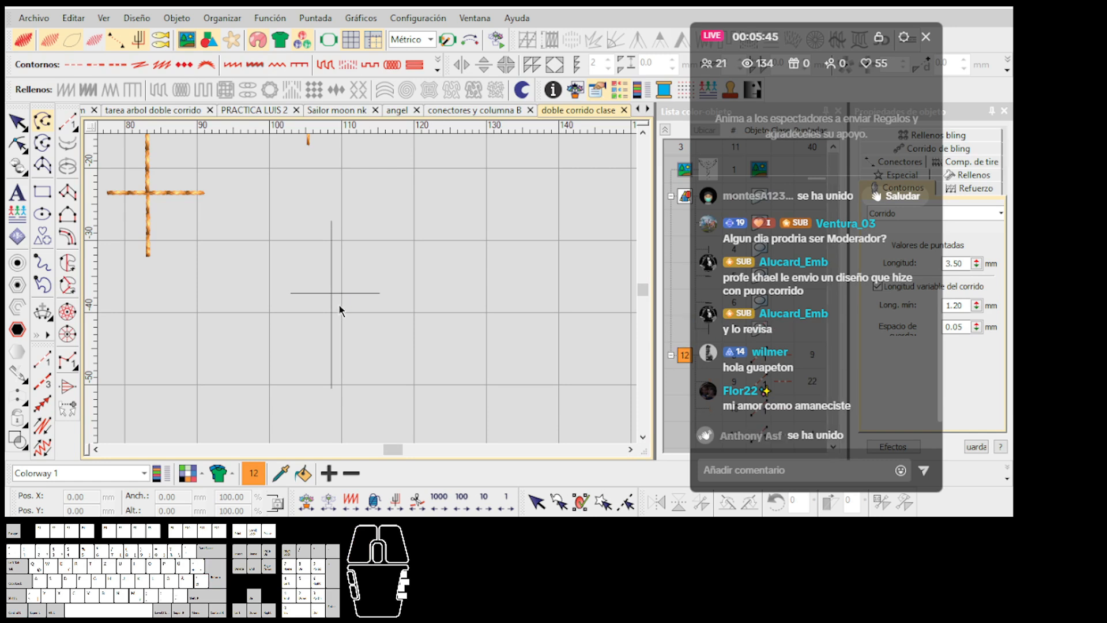
Step: Draw a curved vector branch about 29 mm wide from the third cross's centre, arching right and ending in an inward spiral
{"action": "scroll", "coordinate": [332, 294], "scroll_direction": "up", "scroll_amount": 1}
{"action": "left_click", "coordinate": [290, 327]}
{"action": "right_click", "coordinate": [366, 246]}
{"action": "right_click", "coordinate": [469, 254]}
{"action": "right_click", "coordinate": [415, 372]}
{"action": "right_click", "coordinate": [439, 407]}
{"action": "right_click", "coordinate": [550, 394]}
{"action": "right_click", "coordinate": [540, 343]}
{"action": "right_click", "coordinate": [472, 328]}
{"action": "right_click", "coordinate": [454, 370]}
{"action": "right_click", "coordinate": [489, 409]}
{"action": "right_click", "coordinate": [519, 393]}
{"action": "right_click", "coordinate": [515, 357]}
{"action": "right_click", "coordinate": [506, 378]}
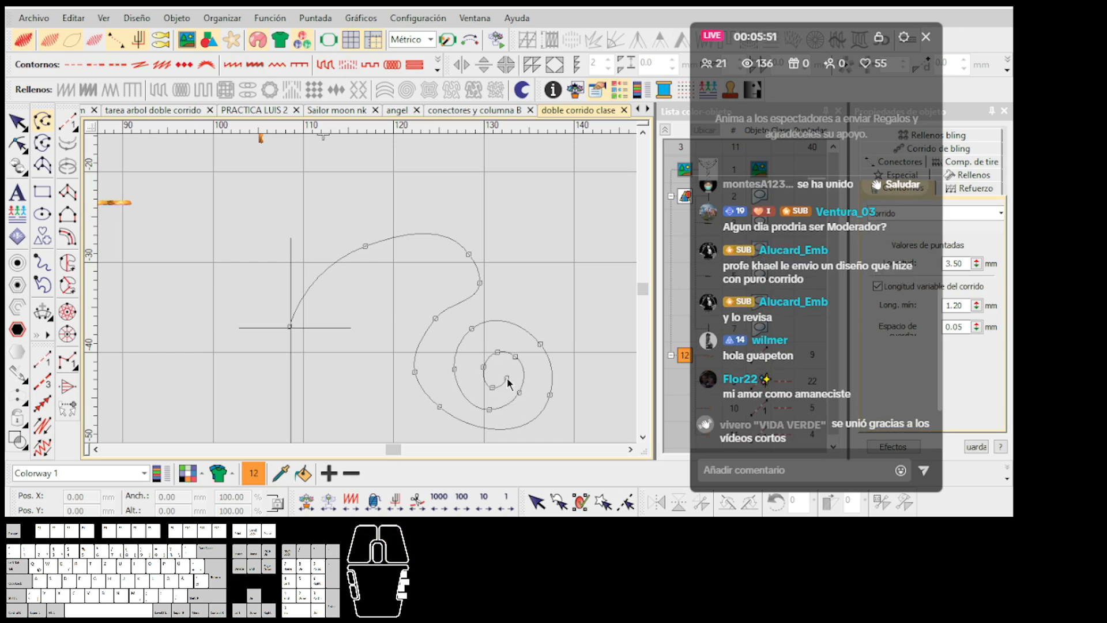
{"action": "key", "text": "Return"}
Step: Draw a smaller curved vector branch about 10 mm wide from the third cross's centre, curling down into a spiral
{"action": "scroll", "coordinate": [417, 349], "scroll_direction": "down", "scroll_amount": 2}
{"action": "scroll", "coordinate": [334, 292], "scroll_direction": "up", "scroll_amount": 3}
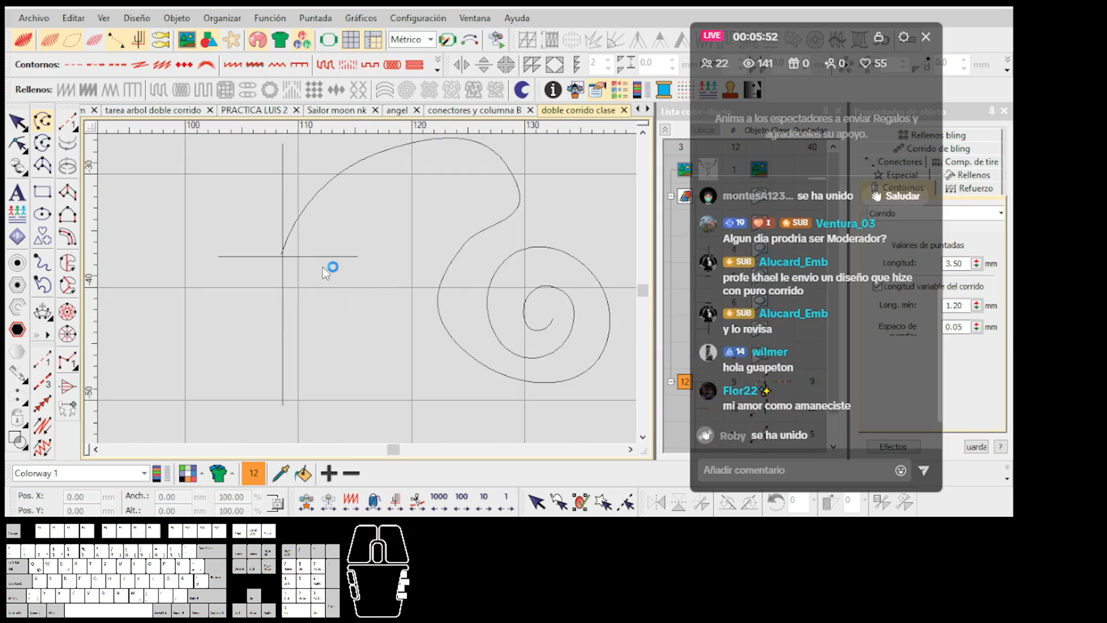
{"action": "left_click", "coordinate": [283, 256]}
{"action": "right_click", "coordinate": [364, 276]}
{"action": "right_click", "coordinate": [398, 328]}
{"action": "right_click", "coordinate": [377, 374]}
{"action": "right_click", "coordinate": [332, 359]}
{"action": "right_click", "coordinate": [331, 312]}
{"action": "right_click", "coordinate": [354, 301]}
{"action": "right_click", "coordinate": [378, 328]}
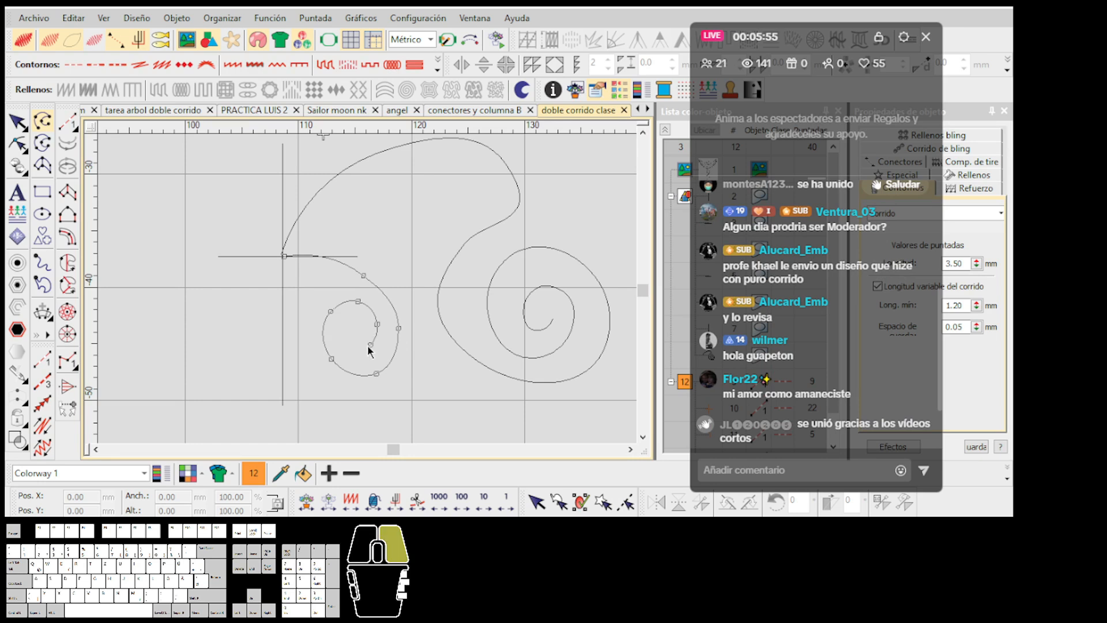
{"action": "right_click", "coordinate": [354, 352]}
{"action": "right_click", "coordinate": [340, 335]}
{"action": "left_click", "coordinate": [360, 320]}
{"action": "key", "text": "Return"}
{"action": "key", "text": "Escape"}
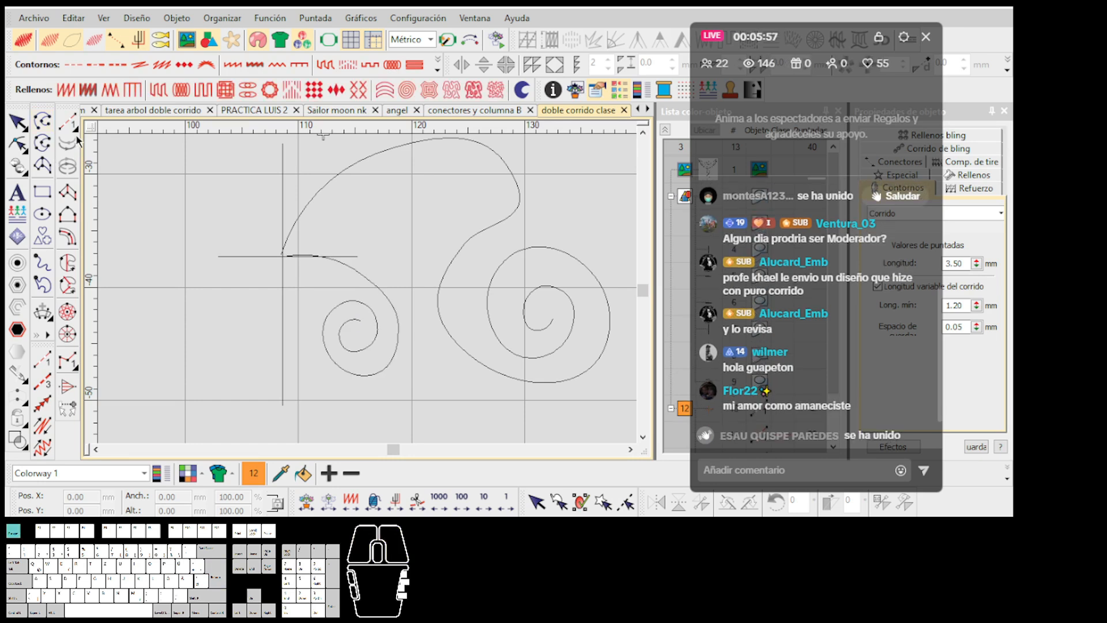
Step: Trace a run stitch line from the third cross's lower end up to its centre and inward along the smaller spiral branch
{"action": "scroll", "coordinate": [284, 316], "scroll_direction": "down", "scroll_amount": 2}
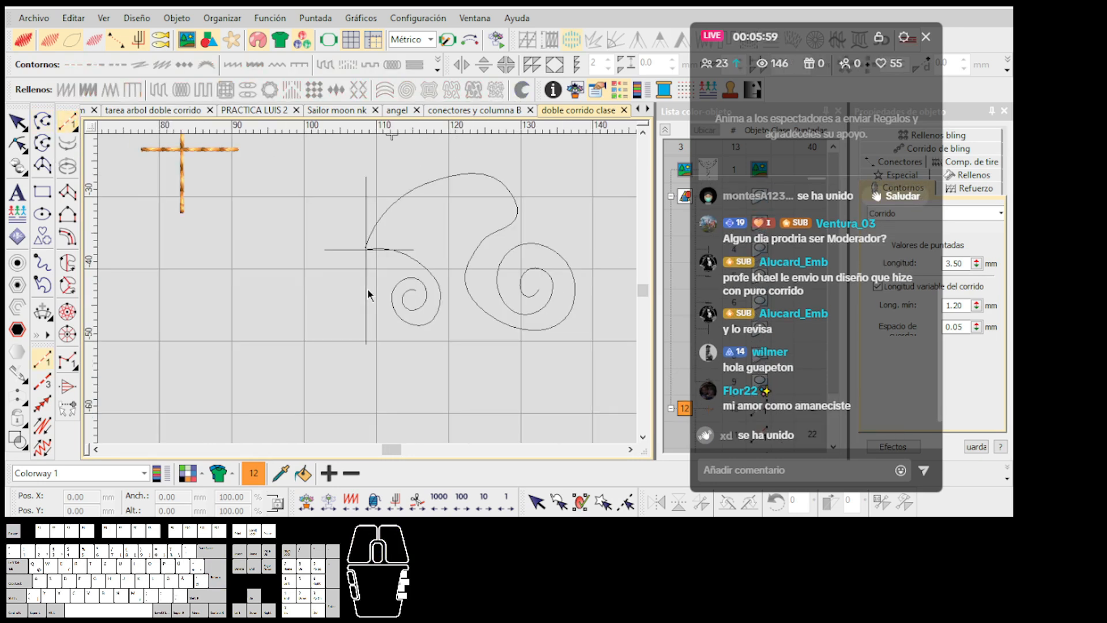
{"action": "scroll", "coordinate": [368, 289], "scroll_direction": "up", "scroll_amount": 4}
{"action": "left_click", "coordinate": [362, 424]}
{"action": "scroll", "coordinate": [363, 379], "scroll_direction": "down", "scroll_amount": 1}
{"action": "scroll", "coordinate": [368, 273], "scroll_direction": "up", "scroll_amount": 1}
{"action": "scroll", "coordinate": [369, 255], "scroll_direction": "down", "scroll_amount": 2}
{"action": "scroll", "coordinate": [368, 267], "scroll_direction": "up", "scroll_amount": 2}
{"action": "left_click", "coordinate": [368, 189], "text": "ctrl"}
{"action": "scroll", "coordinate": [380, 188], "scroll_direction": "up", "scroll_amount": 2}
{"action": "left_click", "coordinate": [404, 283]}
{"action": "scroll", "coordinate": [532, 336], "scroll_direction": "down", "scroll_amount": 2}
{"action": "right_click", "coordinate": [399, 304]}
{"action": "scroll", "coordinate": [369, 312], "scroll_direction": "up", "scroll_amount": 1}
{"action": "right_click", "coordinate": [364, 327]}
{"action": "right_click", "coordinate": [312, 372]}
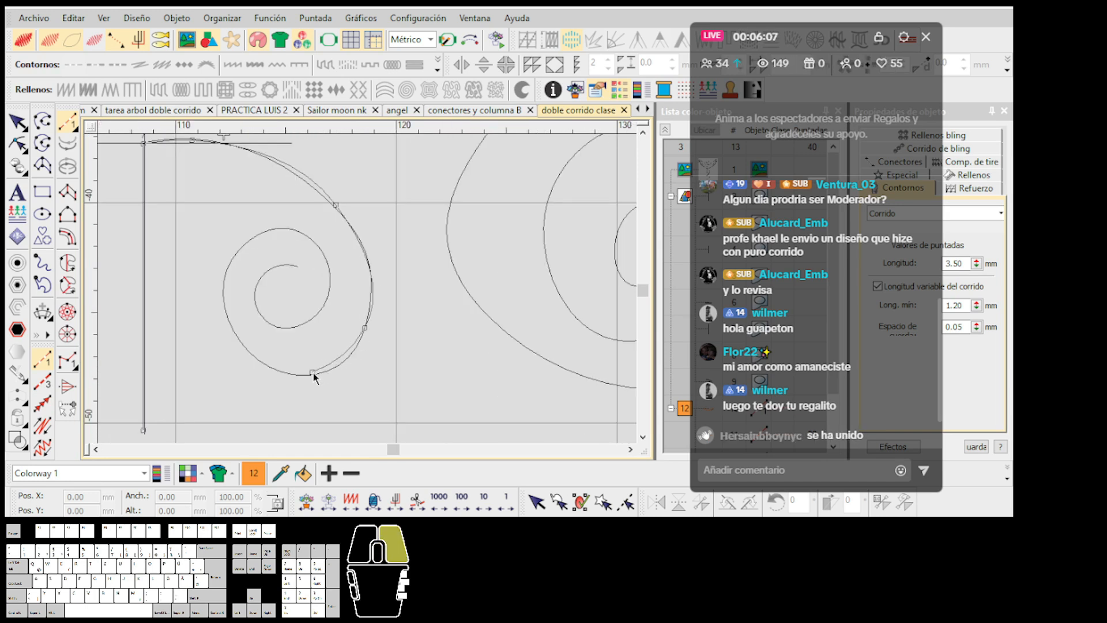
{"action": "right_click", "coordinate": [242, 345]}
{"action": "right_click", "coordinate": [229, 268]}
{"action": "scroll", "coordinate": [229, 268], "scroll_direction": "up", "scroll_amount": 1}
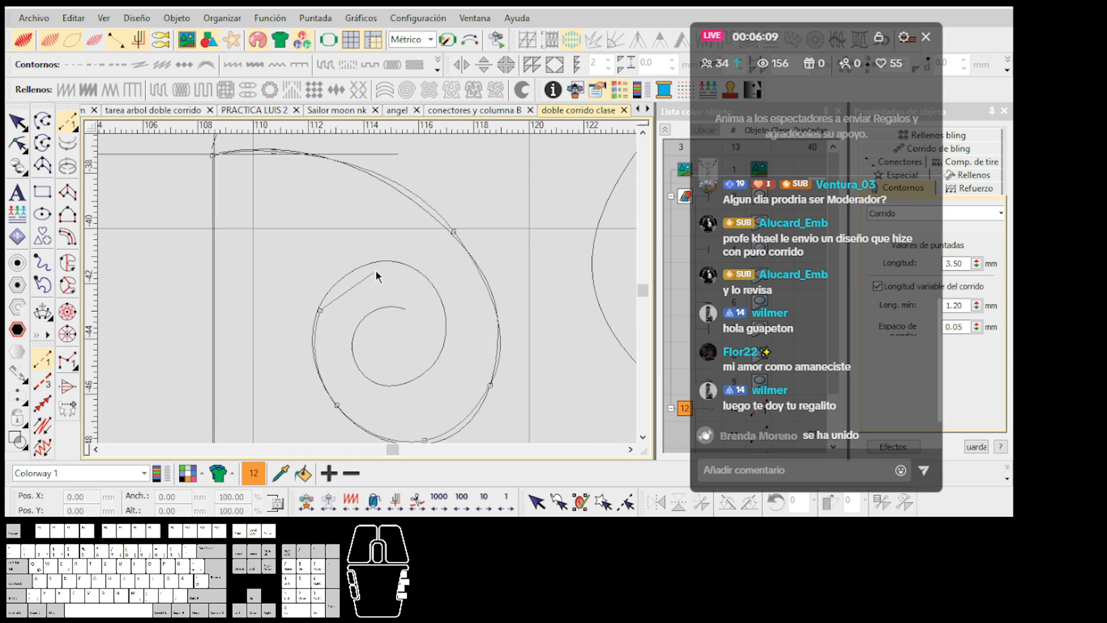
{"action": "right_click", "coordinate": [440, 301]}
{"action": "right_click", "coordinate": [433, 362]}
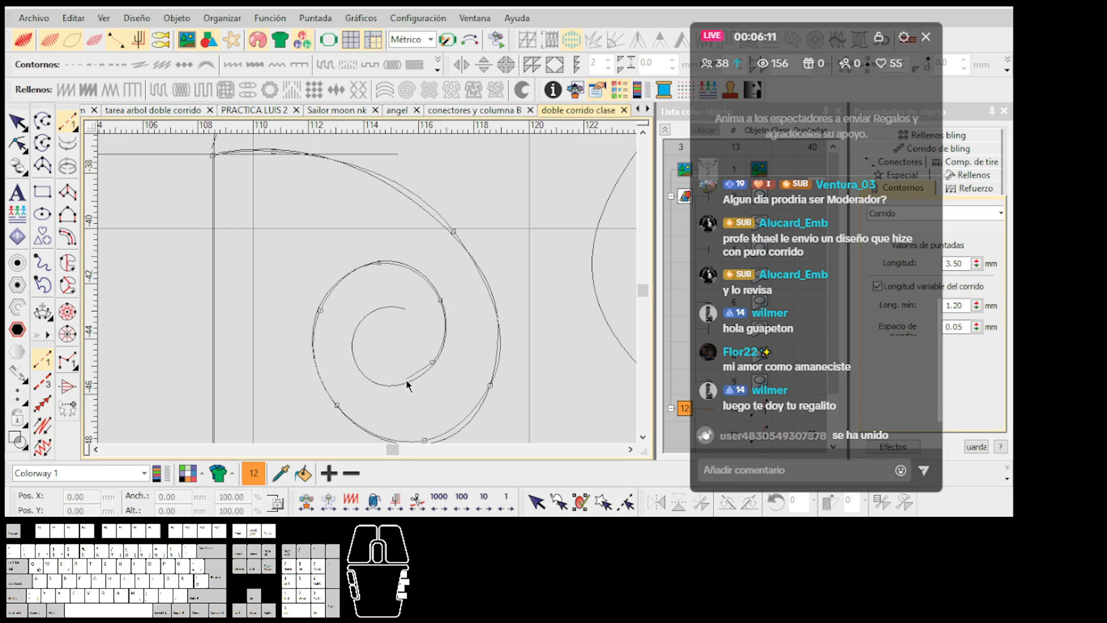
{"action": "right_click", "coordinate": [354, 356]}
{"action": "right_click", "coordinate": [361, 322]}
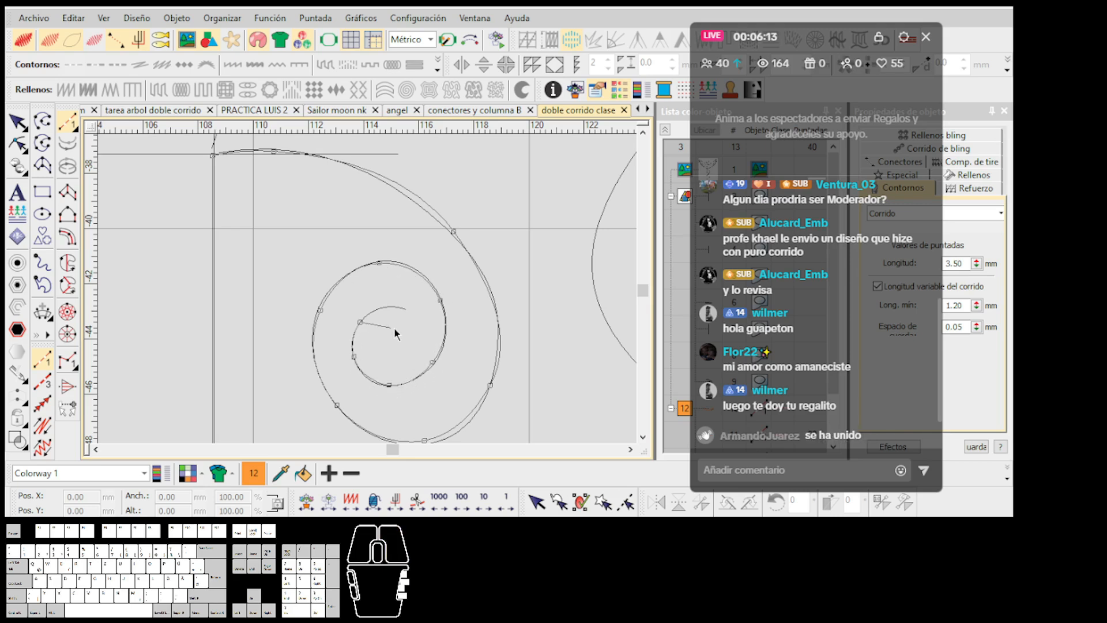
Step: Retrace the smaller spiral point by point from its inner end back to the cross's centre and finish the run object
{"action": "scroll", "coordinate": [392, 323], "scroll_direction": "up", "scroll_amount": 1}
{"action": "right_click", "coordinate": [326, 282]}
{"action": "right_click", "coordinate": [319, 323]}
{"action": "right_click", "coordinate": [416, 330]}
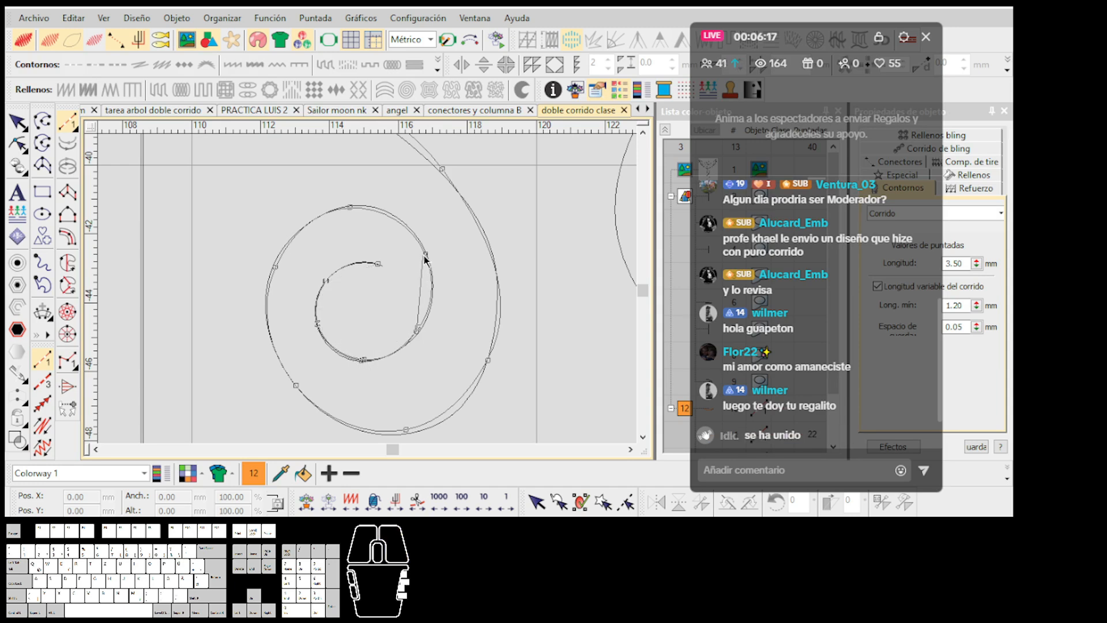
{"action": "right_click", "coordinate": [350, 208]}
{"action": "right_click", "coordinate": [276, 269]}
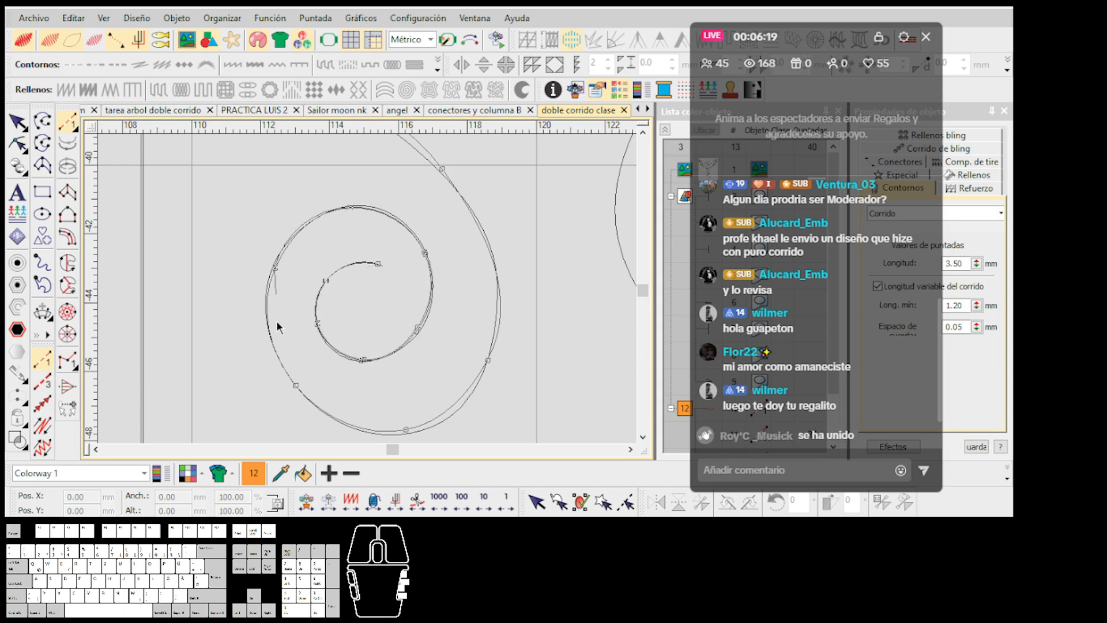
{"action": "right_click", "coordinate": [296, 383]}
{"action": "right_click", "coordinate": [402, 429]}
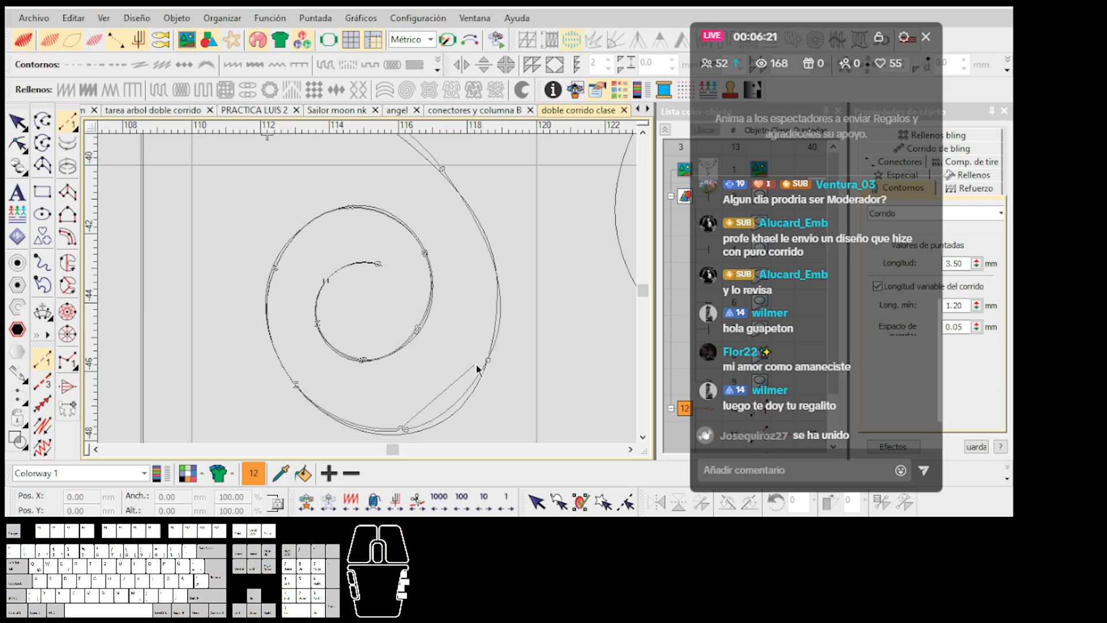
{"action": "right_click", "coordinate": [442, 170]}
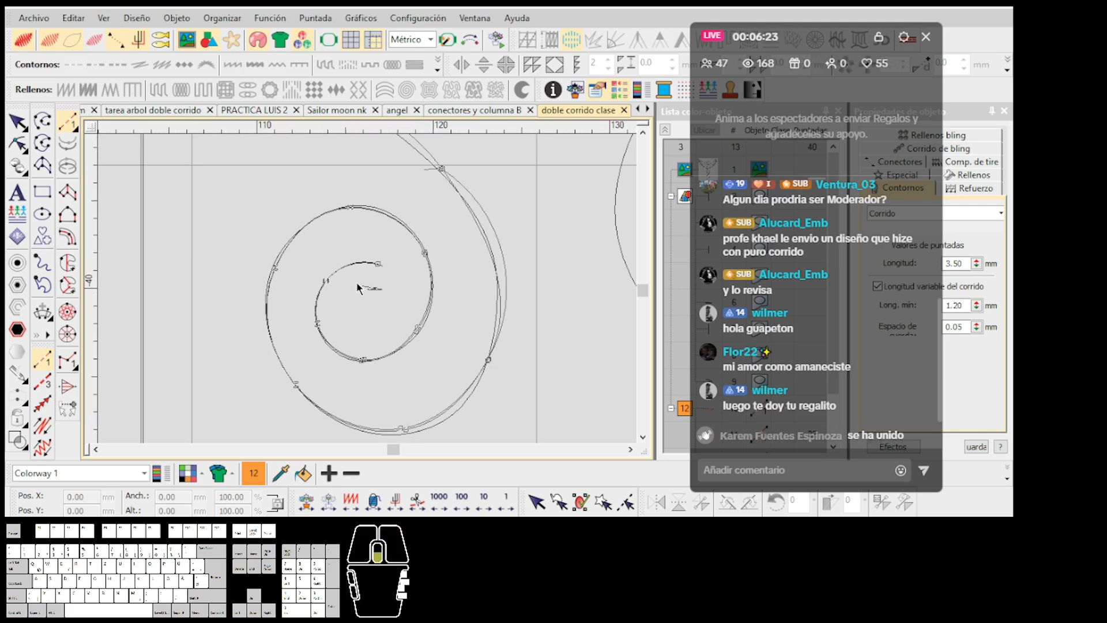
{"action": "right_click", "coordinate": [265, 256]}
{"action": "left_click", "coordinate": [186, 259]}
{"action": "scroll", "coordinate": [380, 357], "scroll_direction": "down", "scroll_amount": 4}
{"action": "key", "text": "Return"}
Step: Try moving nodes on the inner turn of the orange spiral to separate its outward and return passes
{"action": "scroll", "coordinate": [381, 319], "scroll_direction": "up", "scroll_amount": 3}
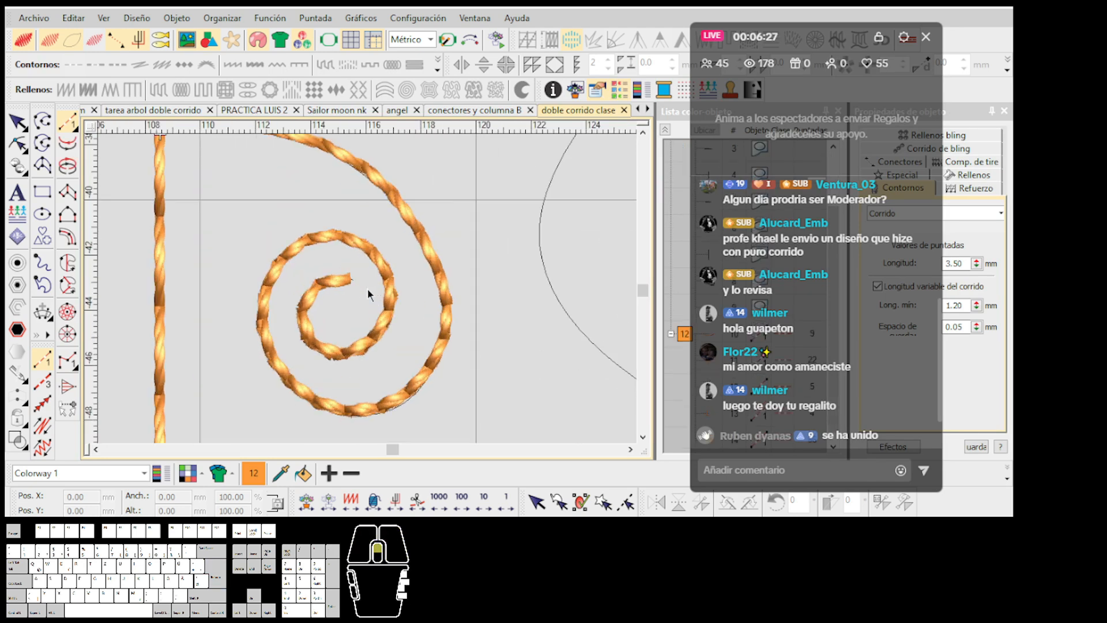
{"action": "key", "text": "h"}
{"action": "scroll", "coordinate": [372, 292], "scroll_direction": "up", "scroll_amount": 3}
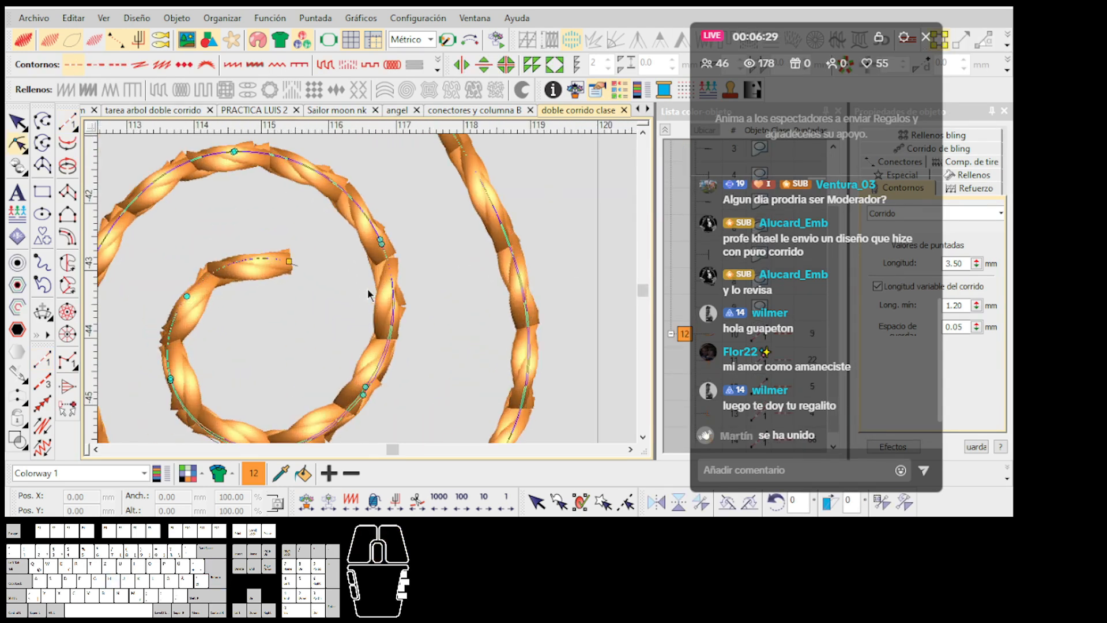
{"action": "scroll", "coordinate": [370, 293], "scroll_direction": "down", "scroll_amount": 3}
{"action": "scroll", "coordinate": [369, 294], "scroll_direction": "up", "scroll_amount": 4}
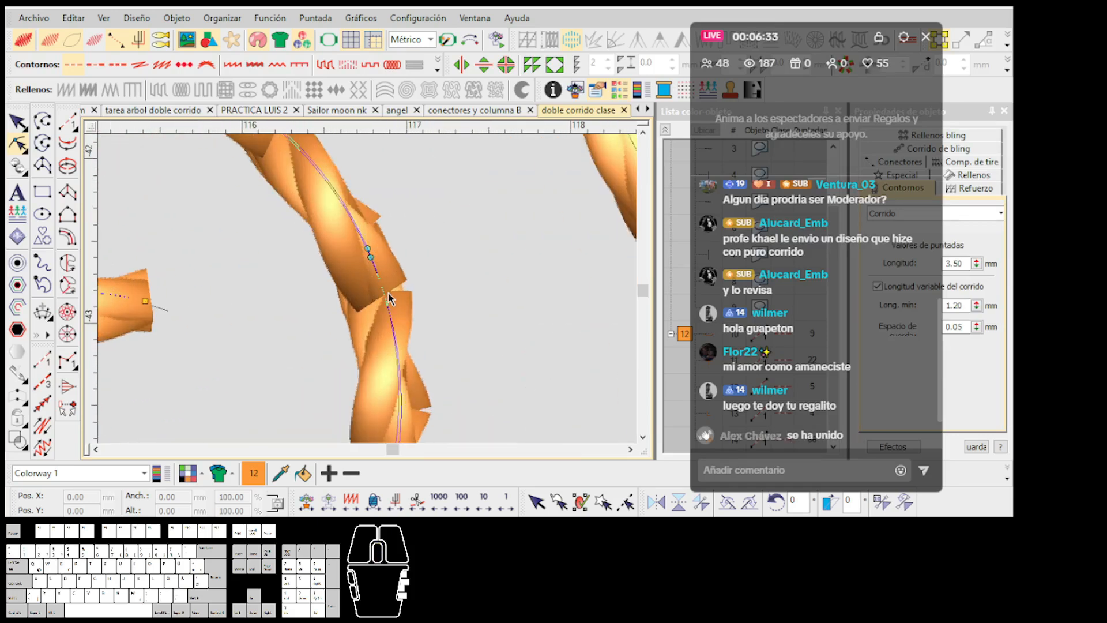
{"action": "scroll", "coordinate": [390, 298], "scroll_direction": "down", "scroll_amount": 4}
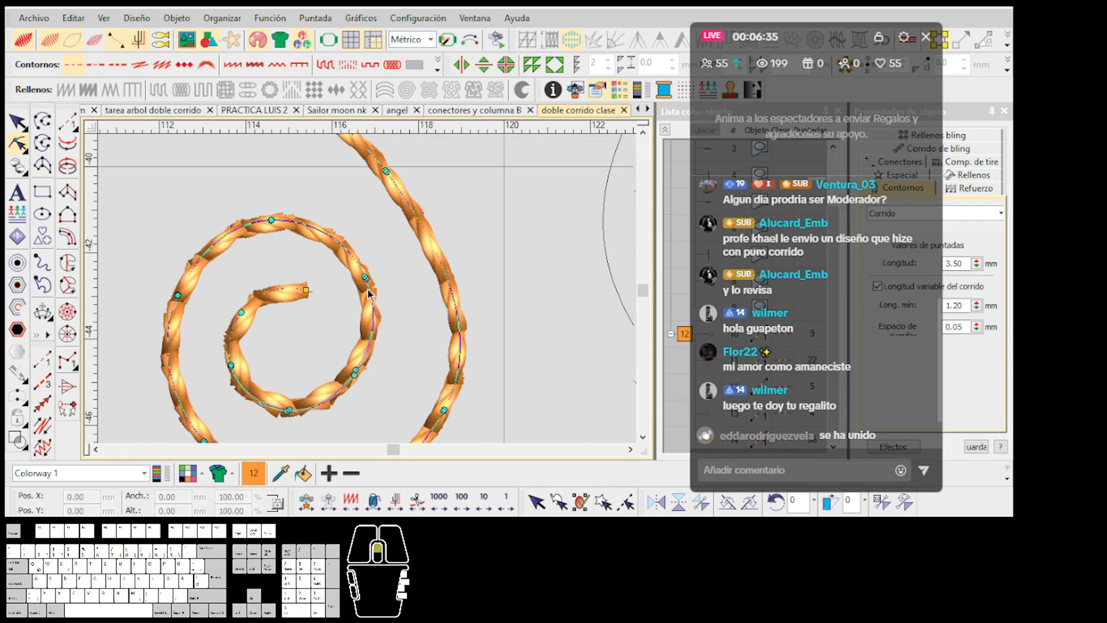
{"action": "scroll", "coordinate": [369, 294], "scroll_direction": "up", "scroll_amount": 1}
{"action": "scroll", "coordinate": [369, 294], "scroll_direction": "up", "scroll_amount": 3}
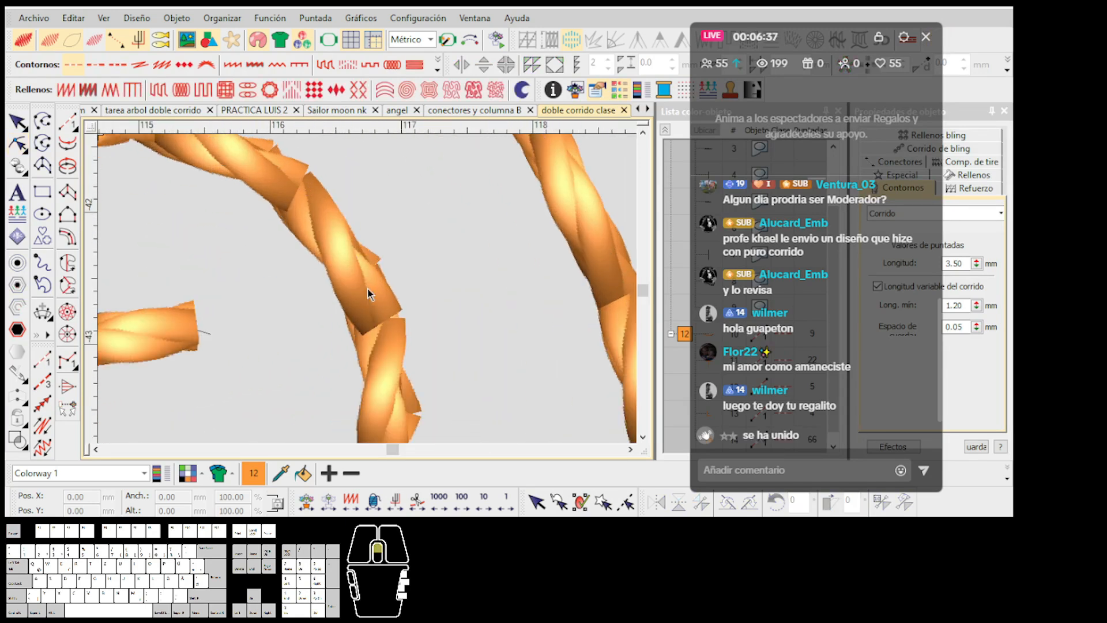
{"action": "left_click_drag", "start_coordinate": [365, 289], "coordinate": [317, 235]}
{"action": "left_click_drag", "start_coordinate": [369, 288], "coordinate": [366, 284]}
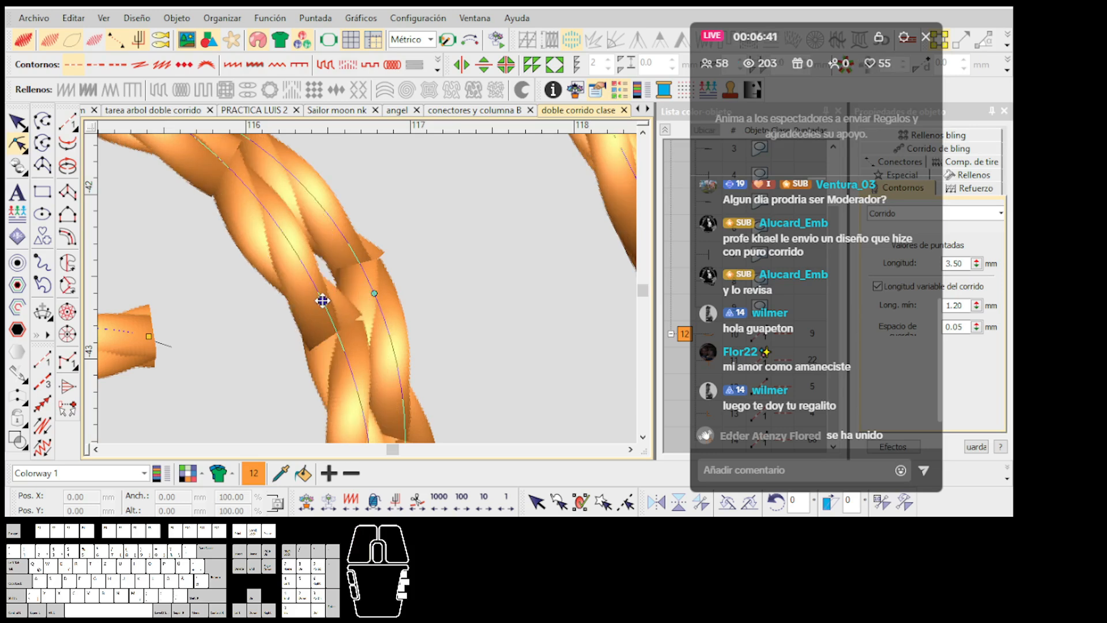
{"action": "scroll", "coordinate": [403, 342], "scroll_direction": "down", "scroll_amount": 3}
{"action": "scroll", "coordinate": [362, 289], "scroll_direction": "down", "scroll_amount": 3}
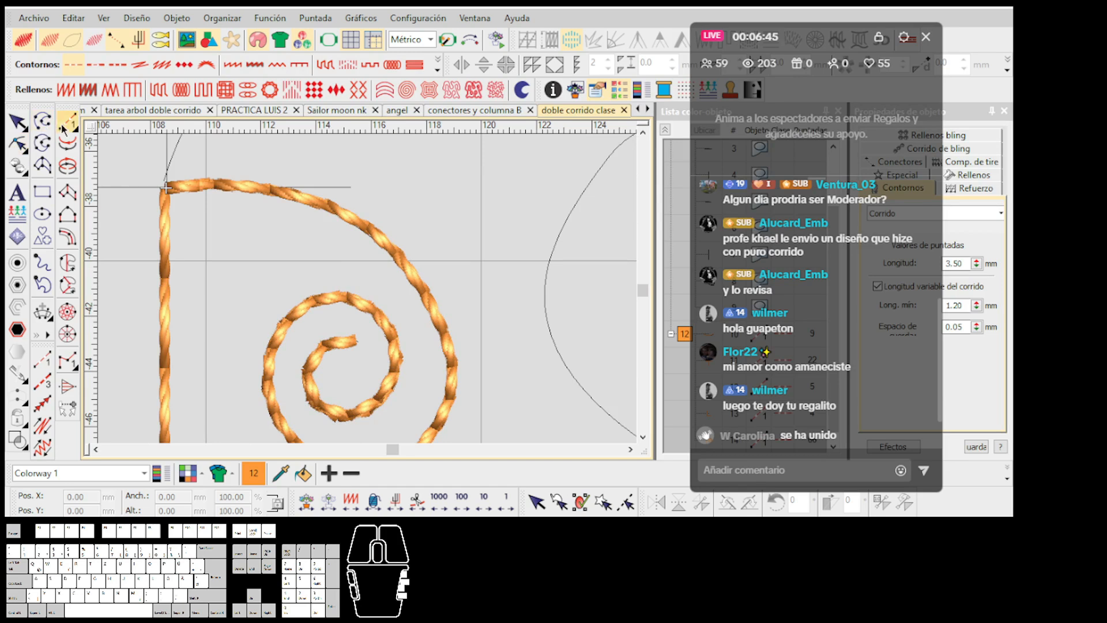
Step: Trace a single-pass run stitch along the smaller branch from the third cross's centre into the spiral's inner end
{"action": "scroll", "coordinate": [368, 288], "scroll_direction": "down", "scroll_amount": 3}
{"action": "scroll", "coordinate": [379, 303], "scroll_direction": "up", "scroll_amount": 2}
{"action": "scroll", "coordinate": [369, 292], "scroll_direction": "down", "scroll_amount": 2}
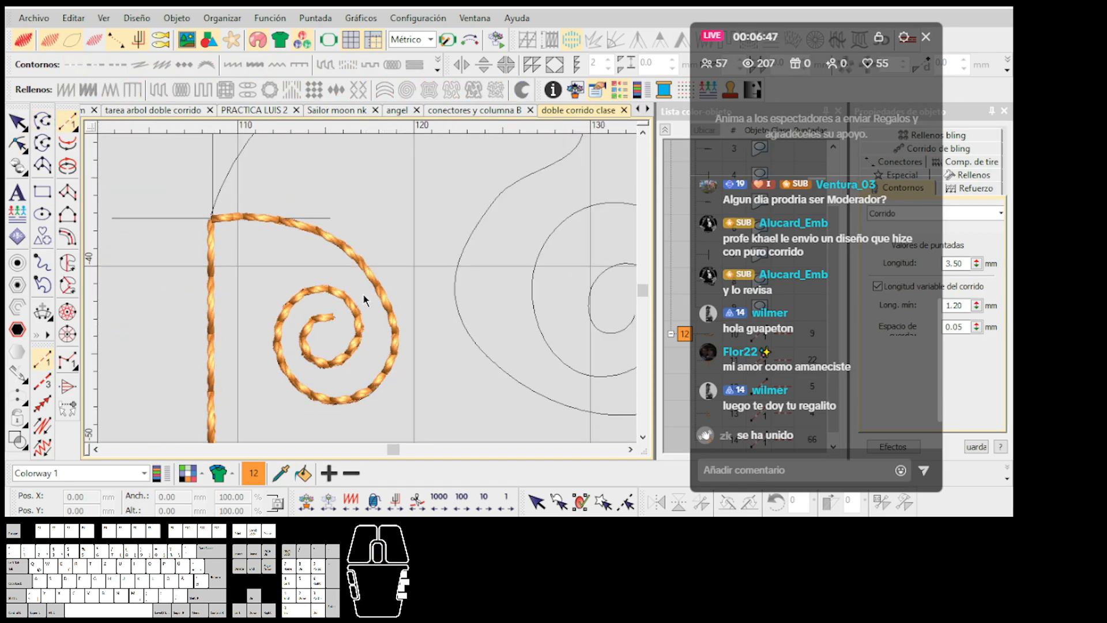
{"action": "scroll", "coordinate": [365, 299], "scroll_direction": "up", "scroll_amount": 1}
{"action": "left_click", "coordinate": [213, 182]}
{"action": "right_click", "coordinate": [293, 184]}
{"action": "right_click", "coordinate": [418, 265]}
{"action": "right_click", "coordinate": [437, 321]}
{"action": "right_click", "coordinate": [428, 371]}
{"action": "right_click", "coordinate": [367, 410]}
{"action": "right_click", "coordinate": [299, 374]}
{"action": "right_click", "coordinate": [336, 270]}
{"action": "right_click", "coordinate": [380, 352]}
{"action": "right_click", "coordinate": [337, 359]}
{"action": "key", "text": "Return"}
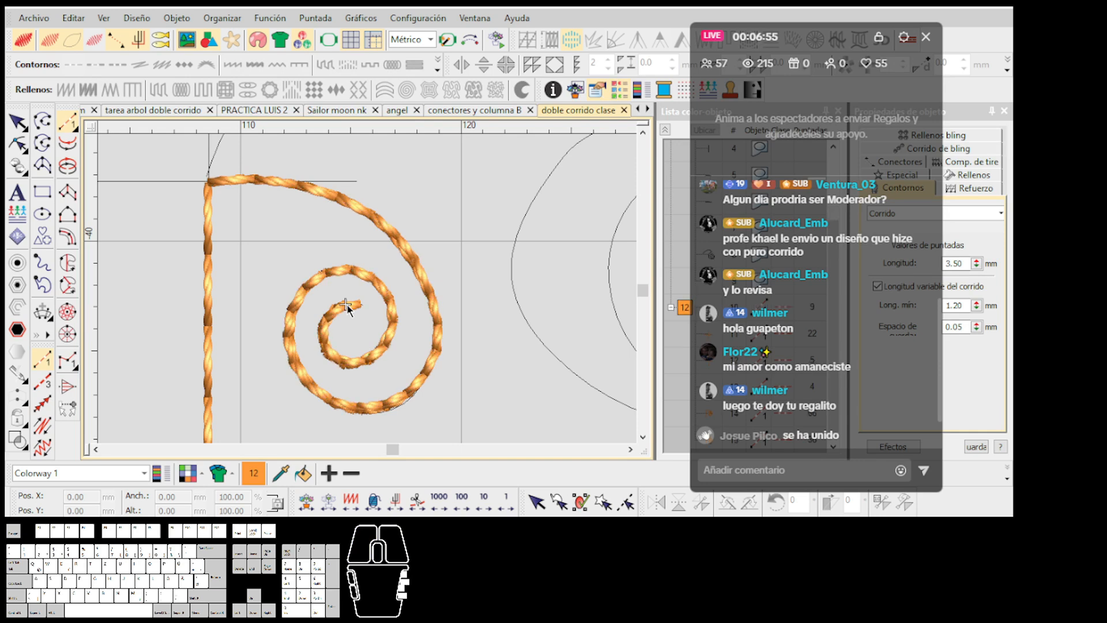
Step: Move the single-pass spiral run about 15 mm down into the empty area below the cross and recolour it with blue, colour 2
{"action": "scroll", "coordinate": [346, 307], "scroll_direction": "down", "scroll_amount": 1}
{"action": "key", "text": "Escape"}
{"action": "left_click", "coordinate": [388, 356]}
{"action": "scroll", "coordinate": [388, 358], "scroll_direction": "down", "scroll_amount": 1}
{"action": "left_click_drag", "start_coordinate": [369, 356], "coordinate": [376, 388]}
{"action": "left_click", "coordinate": [1008, 474]}
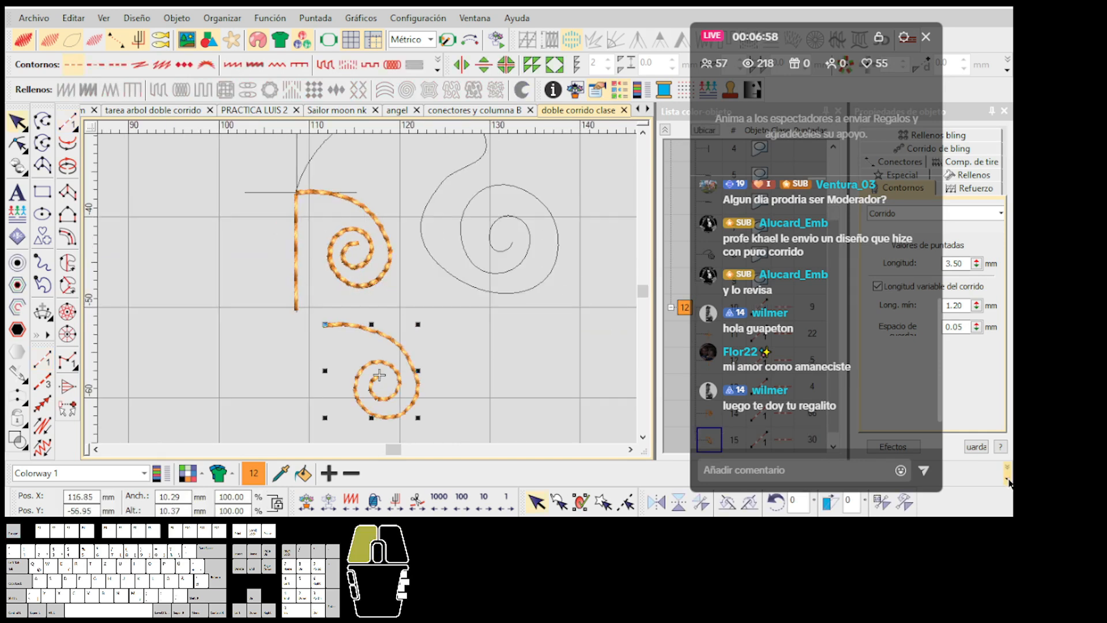
{"action": "left_click", "coordinate": [650, 477]}
{"action": "left_click", "coordinate": [409, 472]}
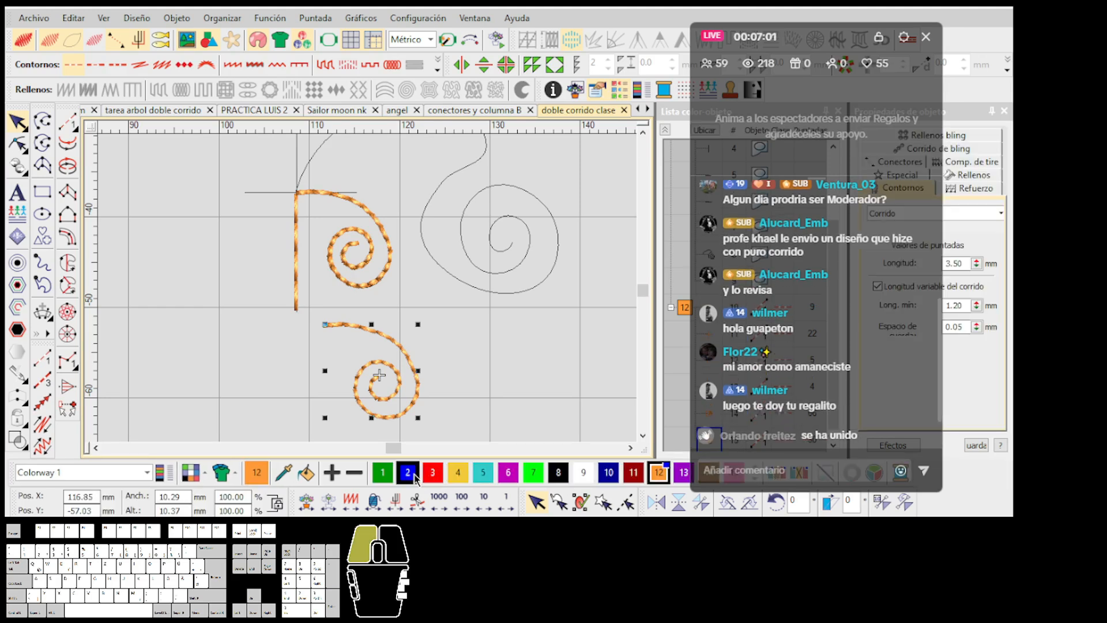
{"action": "left_click", "coordinate": [457, 419]}
Step: Turn off the realistic thread view and generate a backtrack run over the blue spiral
{"action": "scroll", "coordinate": [401, 369], "scroll_direction": "up", "scroll_amount": 2}
{"action": "key", "text": "t"}
{"action": "scroll", "coordinate": [367, 290], "scroll_direction": "up", "scroll_amount": 2}
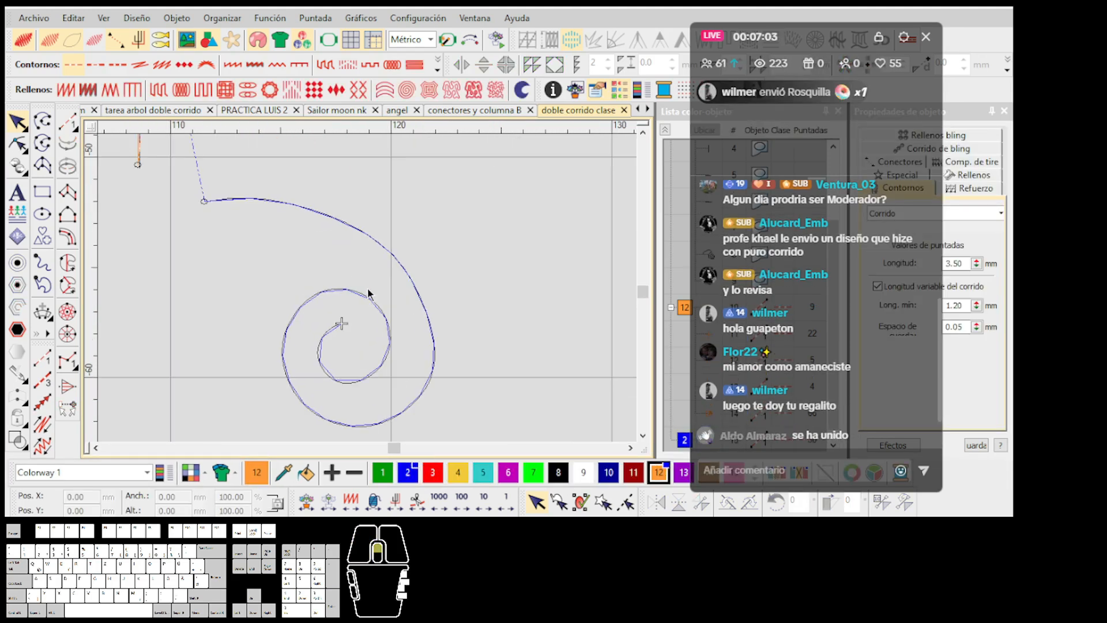
{"action": "left_click", "coordinate": [400, 273]}
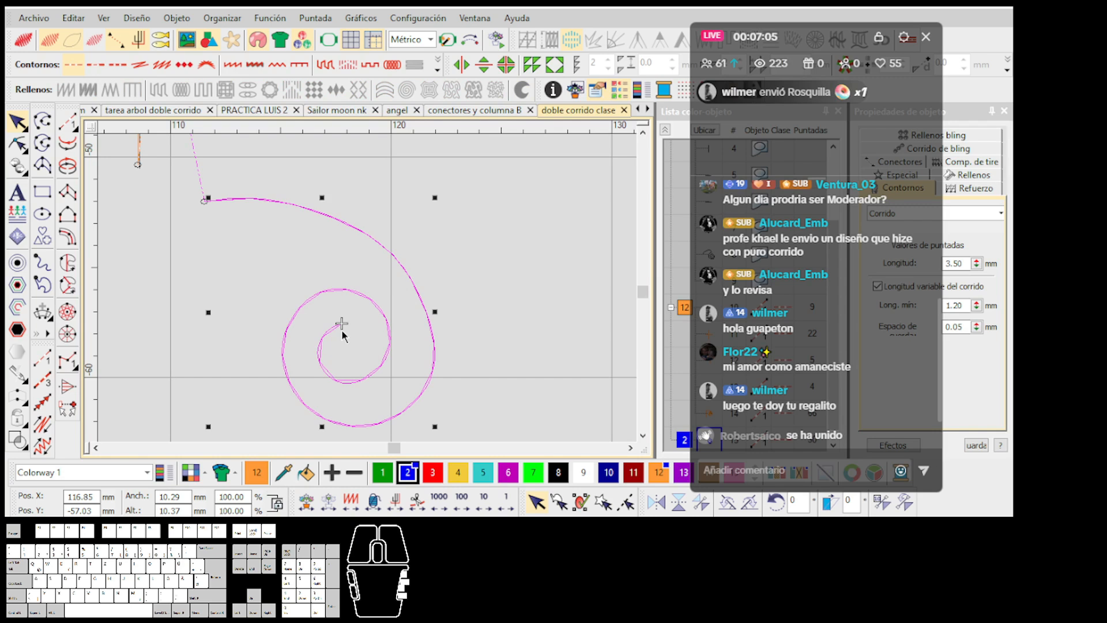
{"action": "key", "text": "shift"}
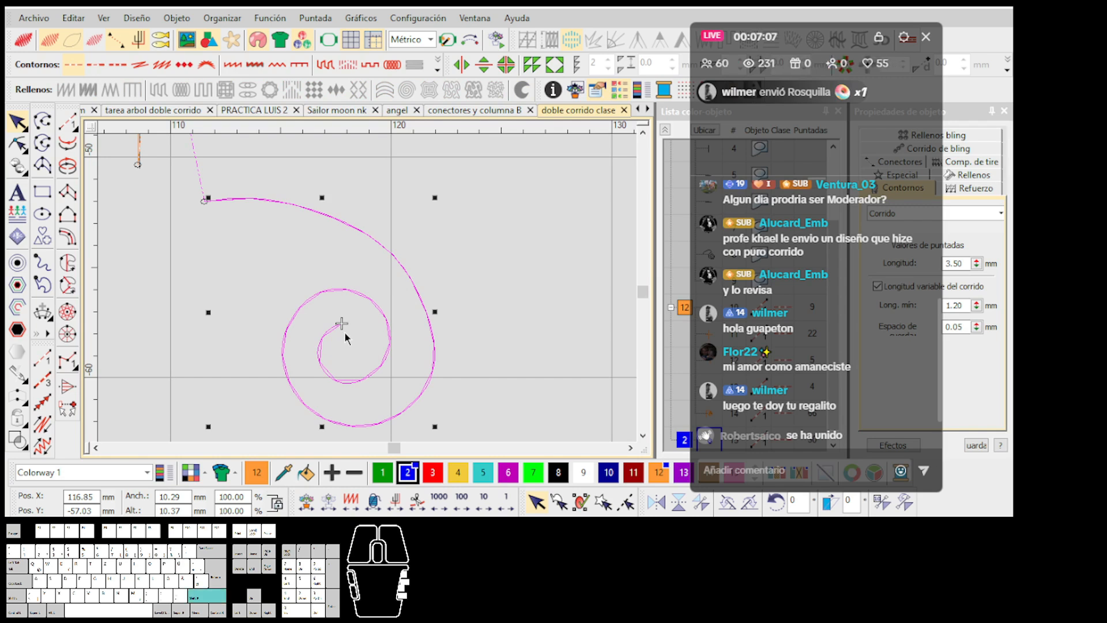
{"action": "key", "text": "shift+x"}
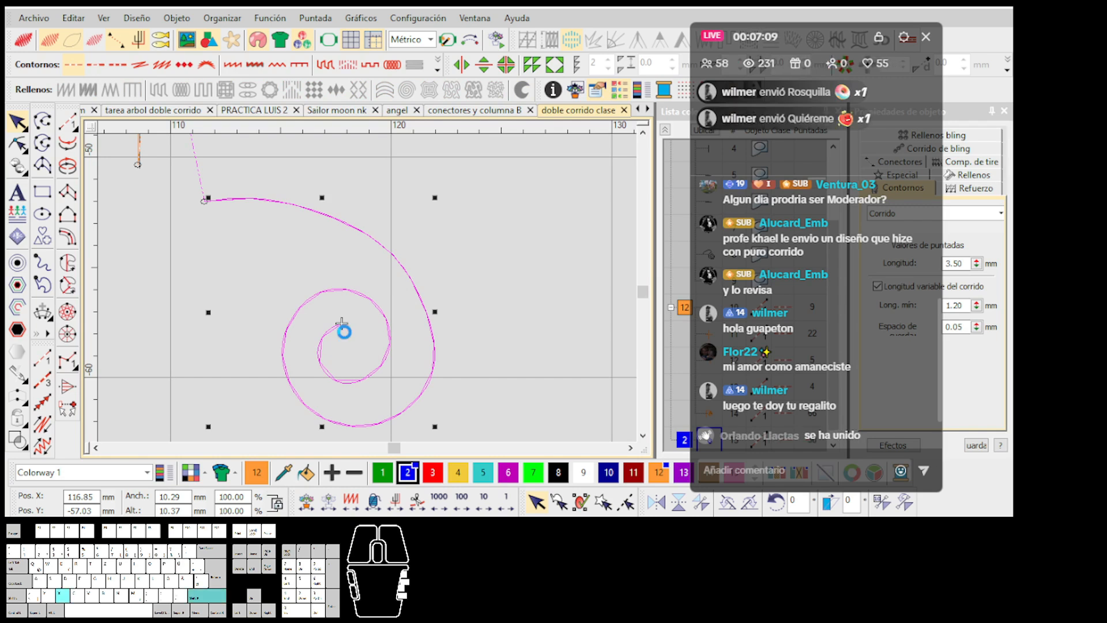
{"action": "key", "text": "t"}
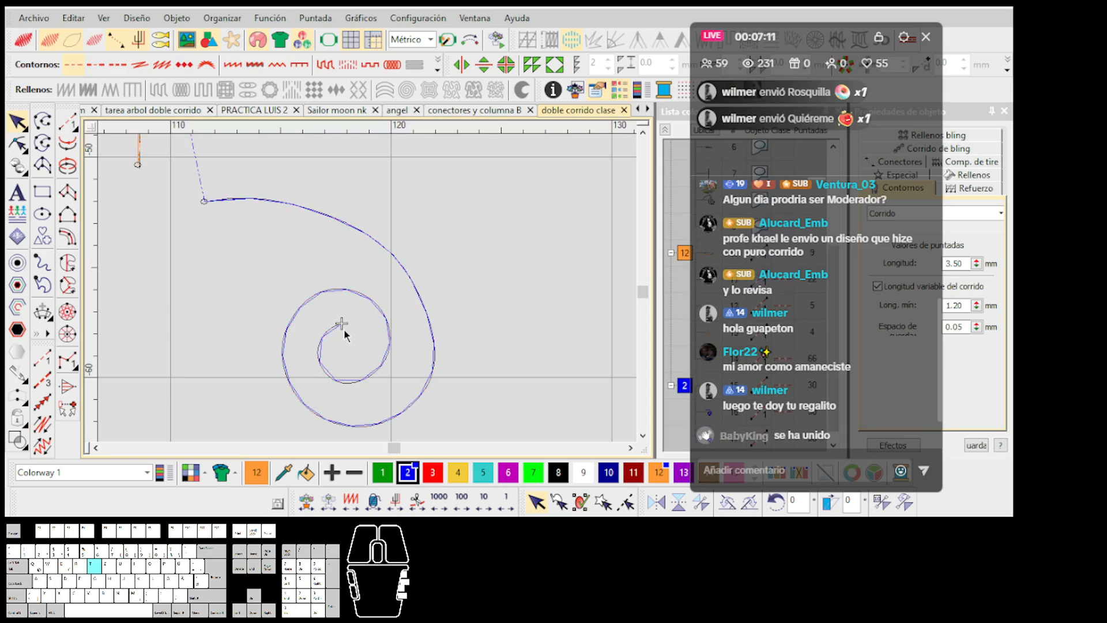
Step: Try moving one of the two overlapping blue spiral runs aside and undo the move
{"action": "left_click_drag", "start_coordinate": [335, 327], "coordinate": [289, 324]}
{"action": "key", "text": "ctrl+z"}
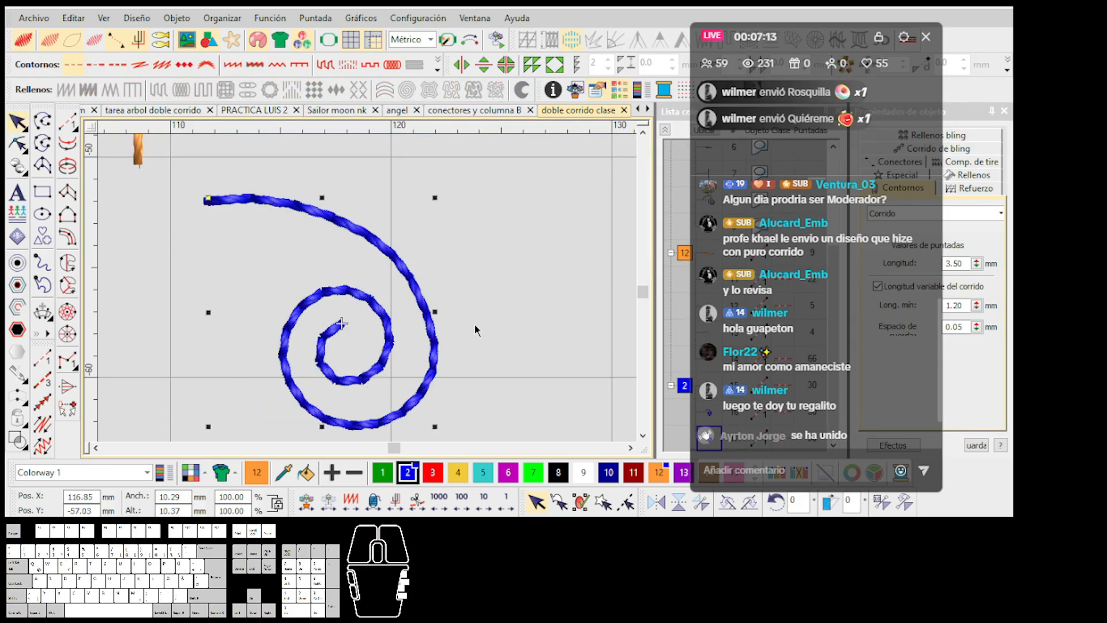
{"action": "left_click_drag", "start_coordinate": [798, 43], "coordinate": [877, 44]}
{"action": "left_click", "coordinate": [696, 424]}
{"action": "left_click", "coordinate": [711, 439]}
{"action": "key", "text": "Delete"}
Step: Step through the blue spiral's stitches to examine the sewing path and penetration points of its two passes
{"action": "key", "text": "t"}
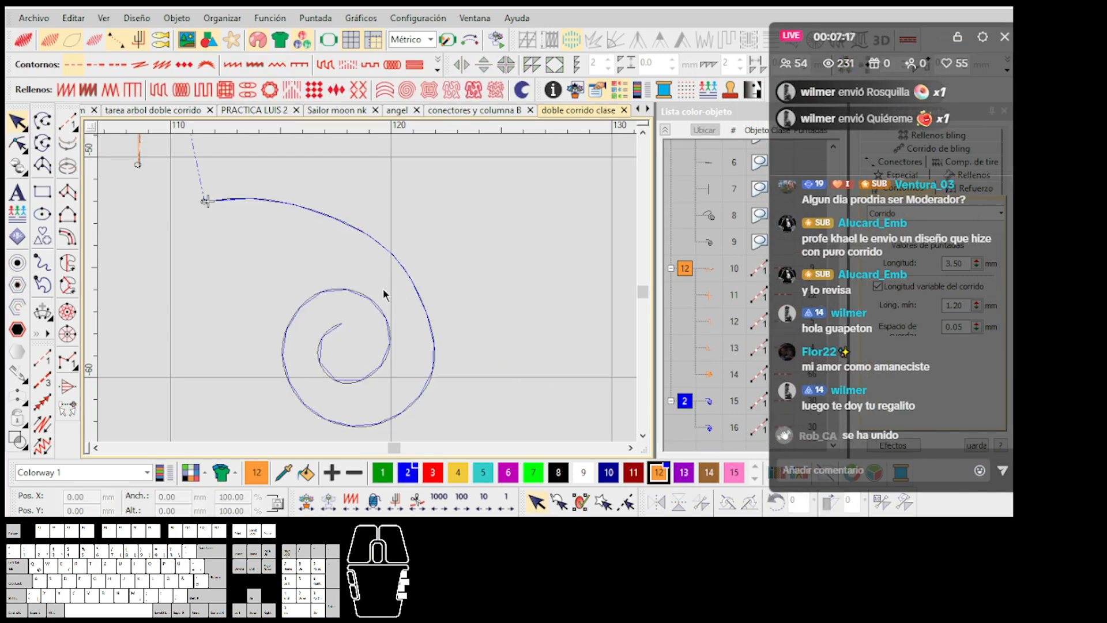
{"action": "key", "text": "Up"}
{"action": "key", "text": "Up"}
{"action": "key", "text": "Up"}
{"action": "key", "text": "Up"}
{"action": "key", "text": "Up"}
{"action": "key", "text": "Up"}
{"action": "key", "text": "Up"}
{"action": "key", "text": "Right"}
{"action": "key", "text": "Right"}
{"action": "key", "text": "Right"}
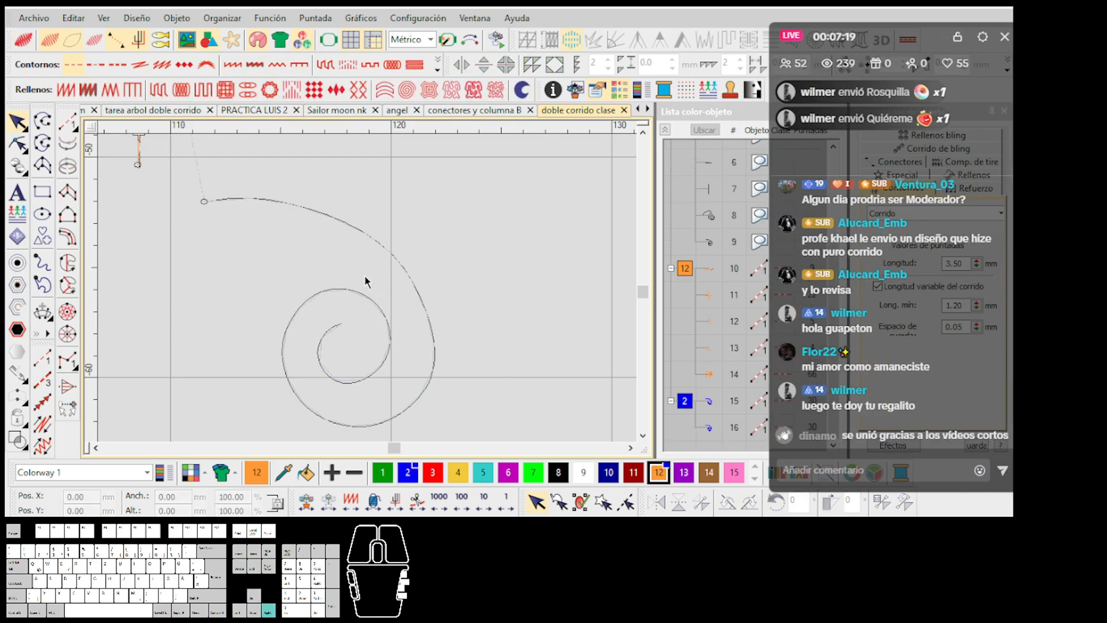
{"action": "key", "text": "Right"}
{"action": "key", "text": "Right"}
{"action": "key", "text": "Right"}
{"action": "key", "text": "Right"}
{"action": "key", "text": "Right"}
{"action": "key", "text": "Right"}
{"action": "key", "text": "Right"}
{"action": "key", "text": "Right"}
{"action": "key", "text": "Right"}
{"action": "key", "text": "Right"}
{"action": "key", "text": "Right"}
{"action": "key", "text": "Right"}
{"action": "key", "text": "Right"}
{"action": "key", "text": "Right"}
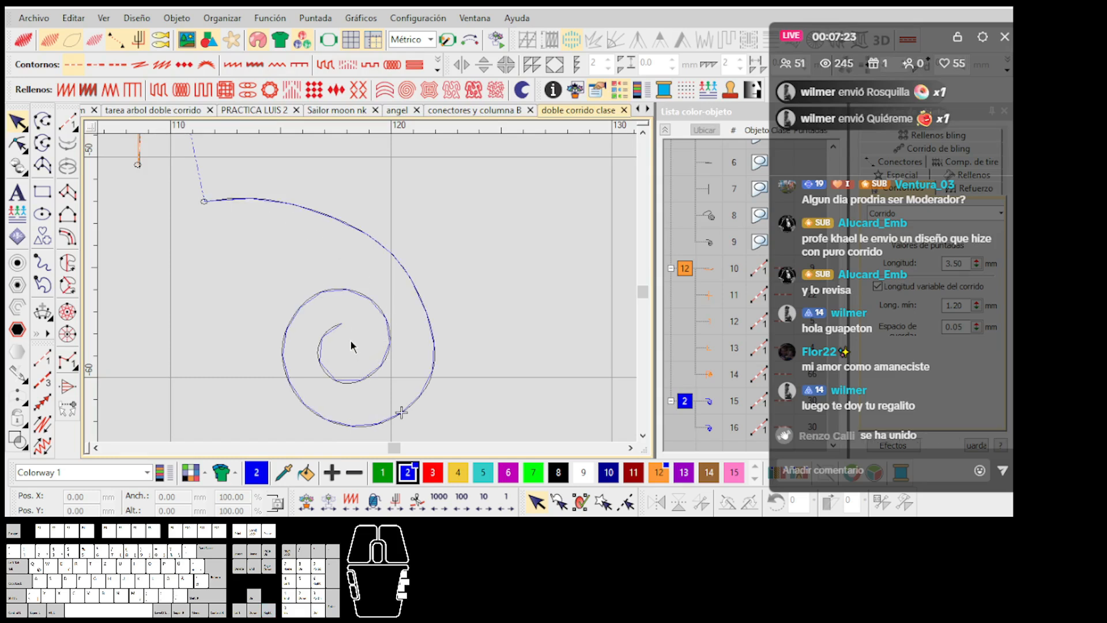
{"action": "key", "text": "Up"}
{"action": "key", "text": "Up"}
{"action": "scroll", "coordinate": [369, 287], "scroll_direction": "up", "scroll_amount": 4}
{"action": "key", "text": "Right"}
{"action": "key", "text": "Right"}
{"action": "key", "text": "Right"}
{"action": "scroll", "coordinate": [368, 287], "scroll_direction": "up", "scroll_amount": 3}
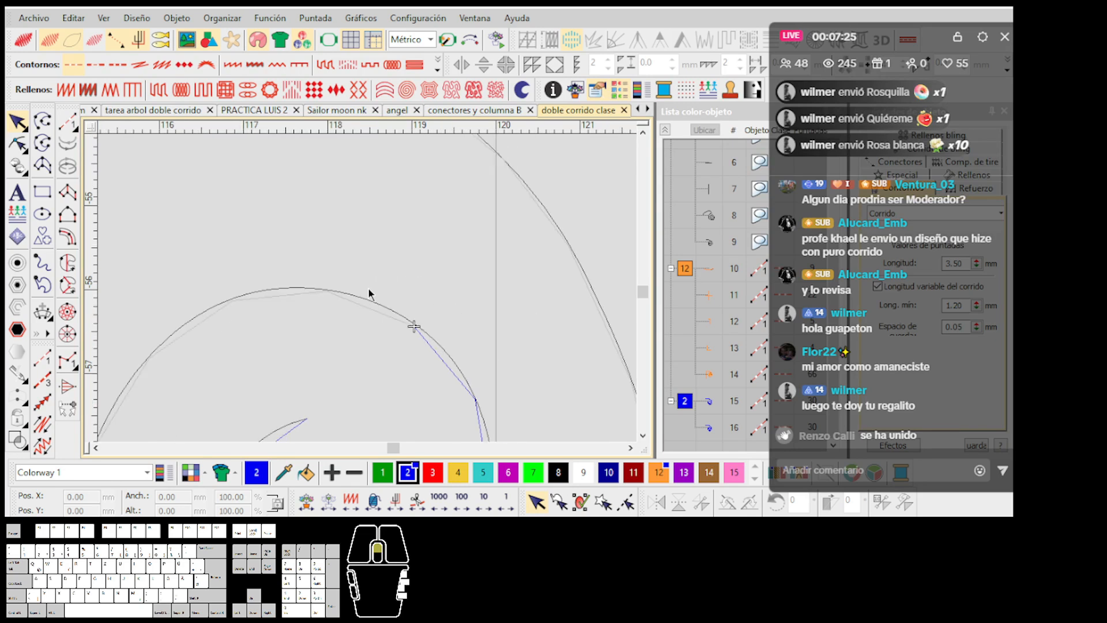
Step: Restore the realistic thread view, try moving a node on the blue spiral's inner turn, and undo the change
{"action": "key", "text": "t"}
{"action": "key", "text": "h"}
{"action": "scroll", "coordinate": [369, 288], "scroll_direction": "down", "scroll_amount": 2}
{"action": "scroll", "coordinate": [370, 289], "scroll_direction": "up", "scroll_amount": 2}
{"action": "scroll", "coordinate": [370, 289], "scroll_direction": "down", "scroll_amount": 1}
{"action": "left_click_drag", "start_coordinate": [461, 392], "coordinate": [448, 394]}
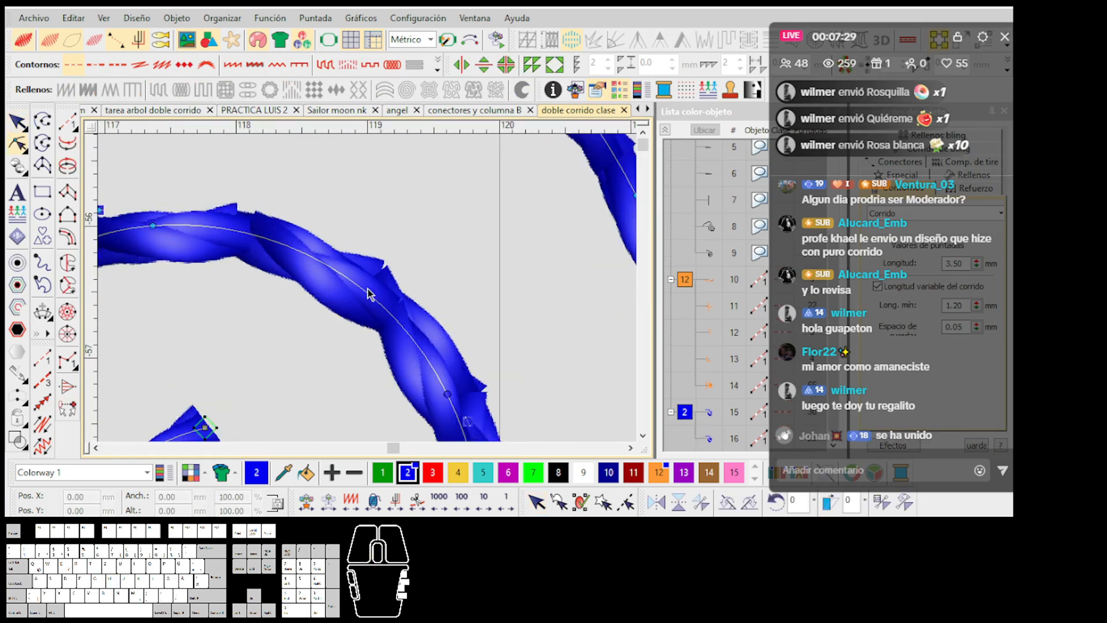
{"action": "scroll", "coordinate": [371, 292], "scroll_direction": "up", "scroll_amount": 2}
{"action": "key", "text": "ctrl+z"}
{"action": "scroll", "coordinate": [369, 288], "scroll_direction": "down", "scroll_amount": 3}
{"action": "key", "text": "Escape"}
{"action": "scroll", "coordinate": [369, 293], "scroll_direction": "down", "scroll_amount": 3}
{"action": "scroll", "coordinate": [371, 294], "scroll_direction": "down", "scroll_amount": 3}
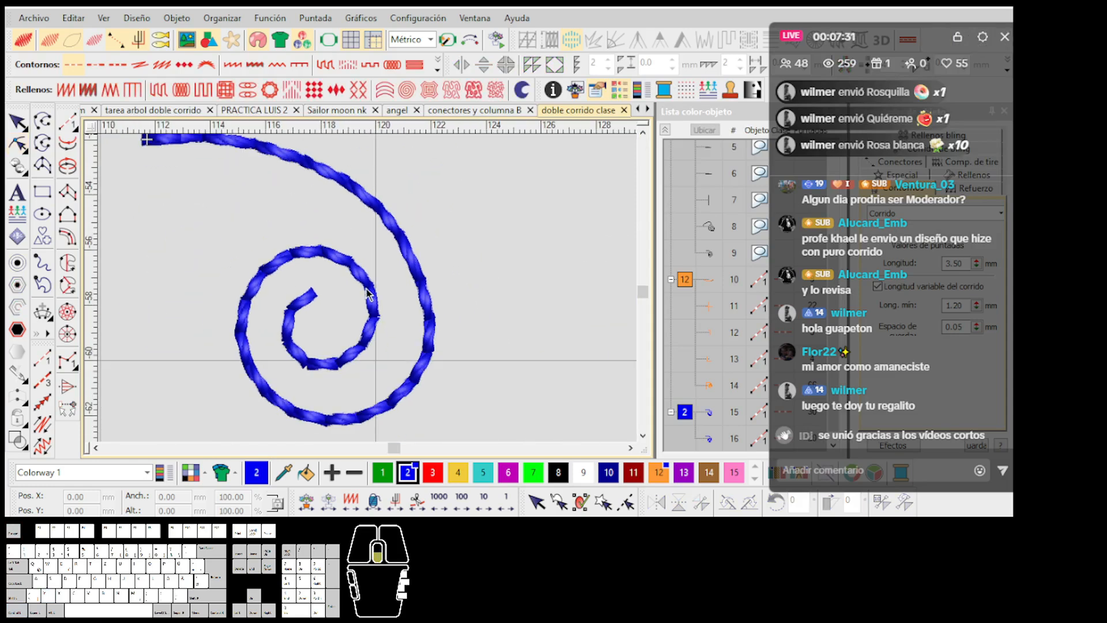
Step: Delete the blue spiral runs and the orange runs covering the vertical line and the small spiral beside it
{"action": "scroll", "coordinate": [367, 287], "scroll_direction": "up", "scroll_amount": 1}
{"action": "scroll", "coordinate": [368, 287], "scroll_direction": "down", "scroll_amount": 1}
{"action": "scroll", "coordinate": [369, 288], "scroll_direction": "down", "scroll_amount": 1}
{"action": "scroll", "coordinate": [370, 289], "scroll_direction": "up", "scroll_amount": 1}
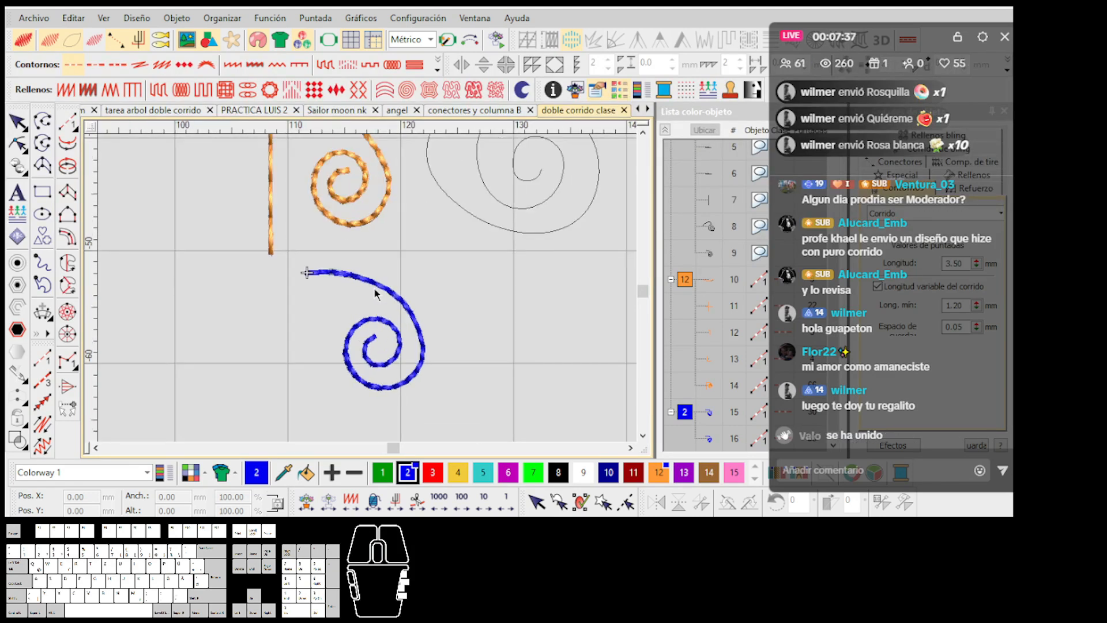
{"action": "scroll", "coordinate": [369, 284], "scroll_direction": "down", "scroll_amount": 3}
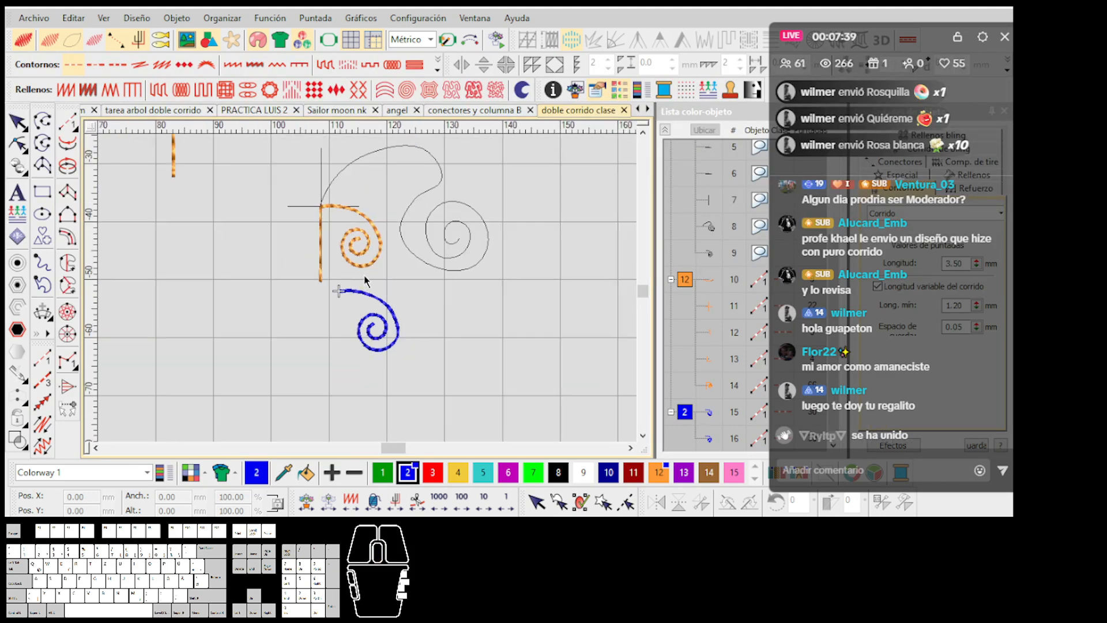
{"action": "scroll", "coordinate": [367, 282], "scroll_direction": "up", "scroll_amount": 1}
{"action": "left_click", "coordinate": [413, 398]}
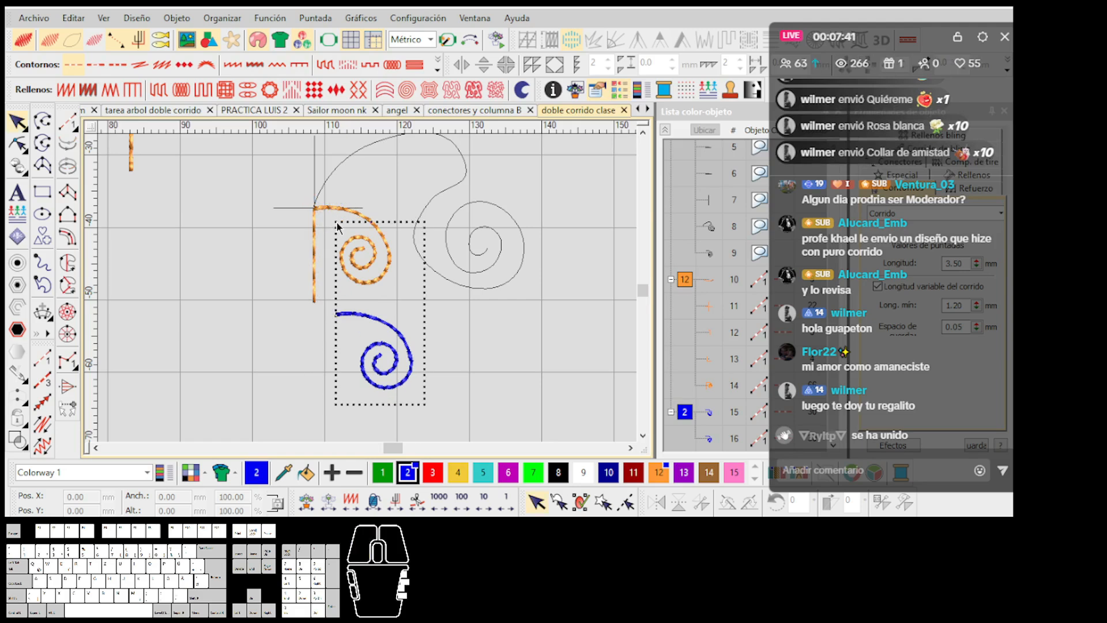
{"action": "key", "text": "Delete"}
{"action": "left_click", "coordinate": [353, 245]}
{"action": "key", "text": "Delete"}
Step: Digitize a blue run up the lower vertical line, ending at the intersection of the lines
{"action": "scroll", "coordinate": [368, 288], "scroll_direction": "up", "scroll_amount": 2}
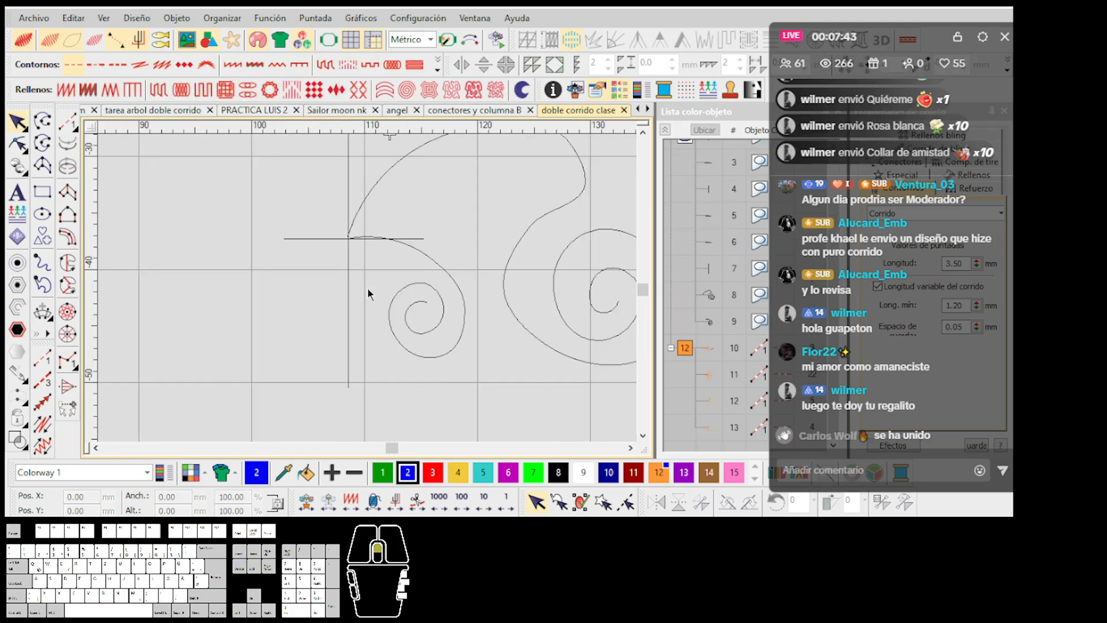
{"action": "left_click", "coordinate": [68, 125]}
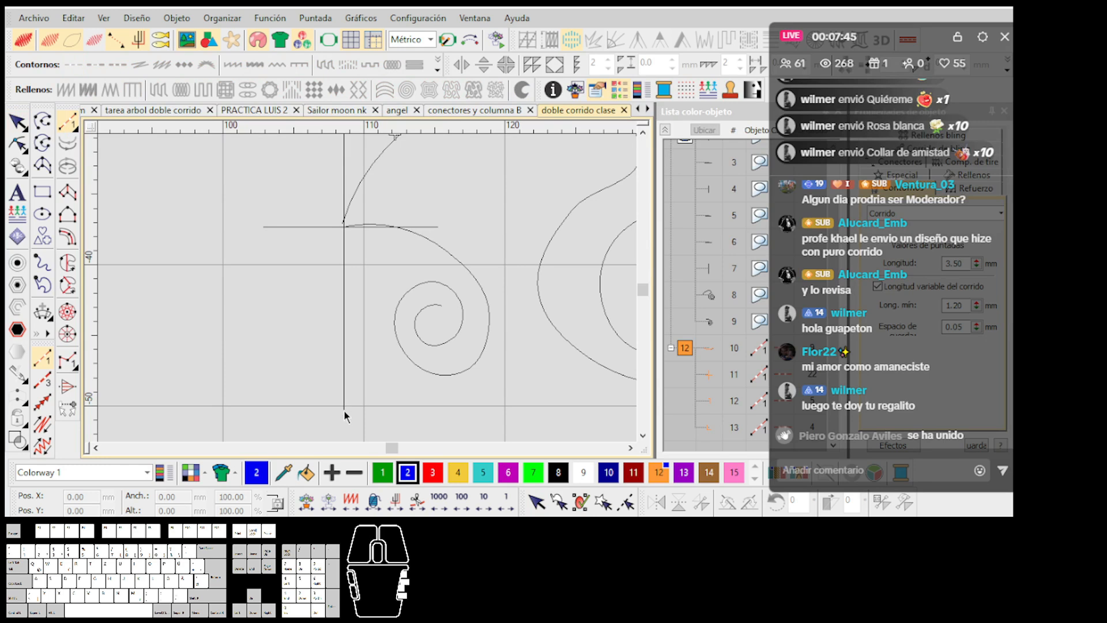
{"action": "left_click", "coordinate": [345, 227]}
{"action": "scroll", "coordinate": [368, 288], "scroll_direction": "up", "scroll_amount": 2}
{"action": "scroll", "coordinate": [368, 287], "scroll_direction": "up", "scroll_amount": 1}
Step: Digitize a straight run from the intersection along the left horizontal arm and generate its backtrack run
{"action": "left_click", "coordinate": [363, 288]}
{"action": "scroll", "coordinate": [225, 290], "scroll_direction": "down", "scroll_amount": 2}
{"action": "left_click", "coordinate": [296, 286], "text": "ctrl"}
{"action": "key", "text": "Return"}
{"action": "key", "text": "Return"}
{"action": "scroll", "coordinate": [336, 282], "scroll_direction": "up", "scroll_amount": 1}
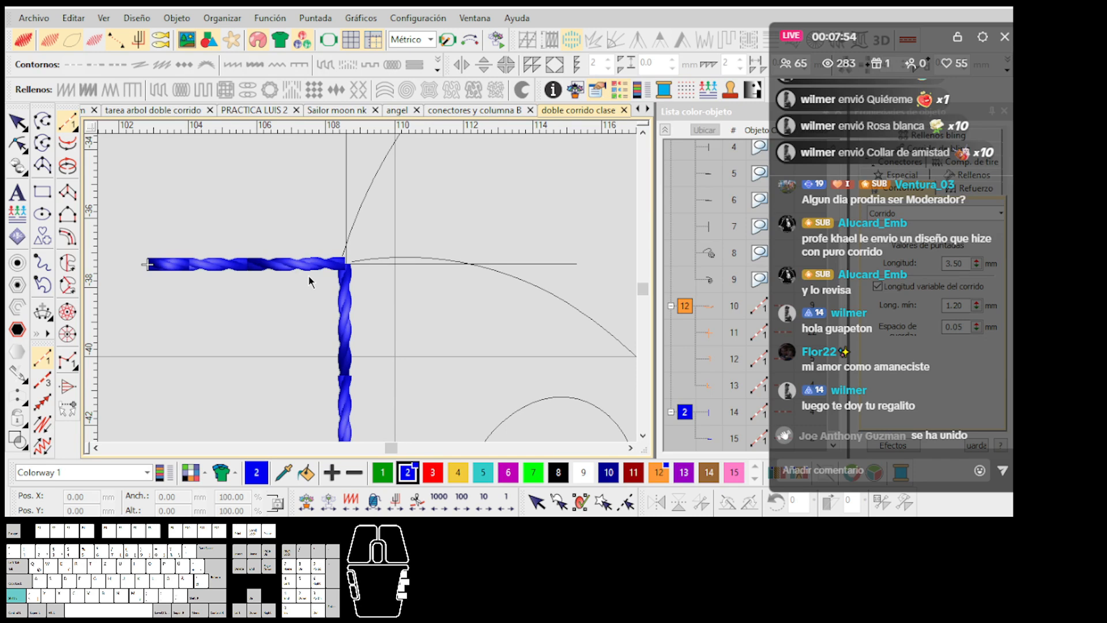
{"action": "key", "text": "shift+x"}
Step: Digitize a curved run from the intersection around the small spiral to its center and generate its backtrack run
{"action": "scroll", "coordinate": [346, 267], "scroll_direction": "up", "scroll_amount": 1}
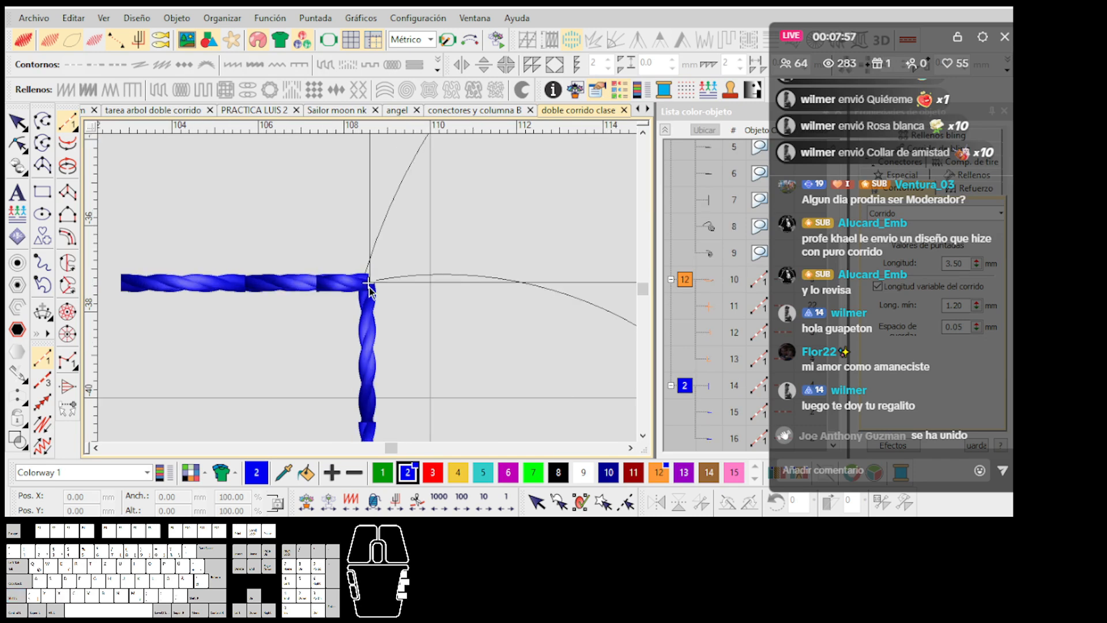
{"action": "scroll", "coordinate": [369, 287], "scroll_direction": "down", "scroll_amount": 1}
{"action": "right_click", "coordinate": [407, 294]}
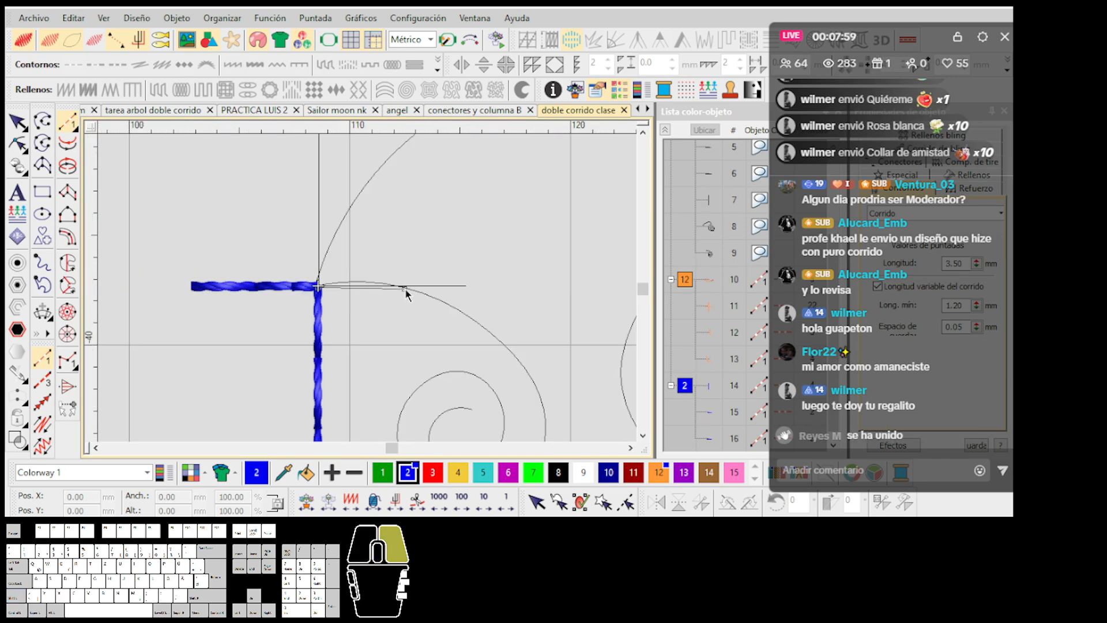
{"action": "middle_click", "coordinate": [489, 346]}
{"action": "middle_click", "coordinate": [400, 405]}
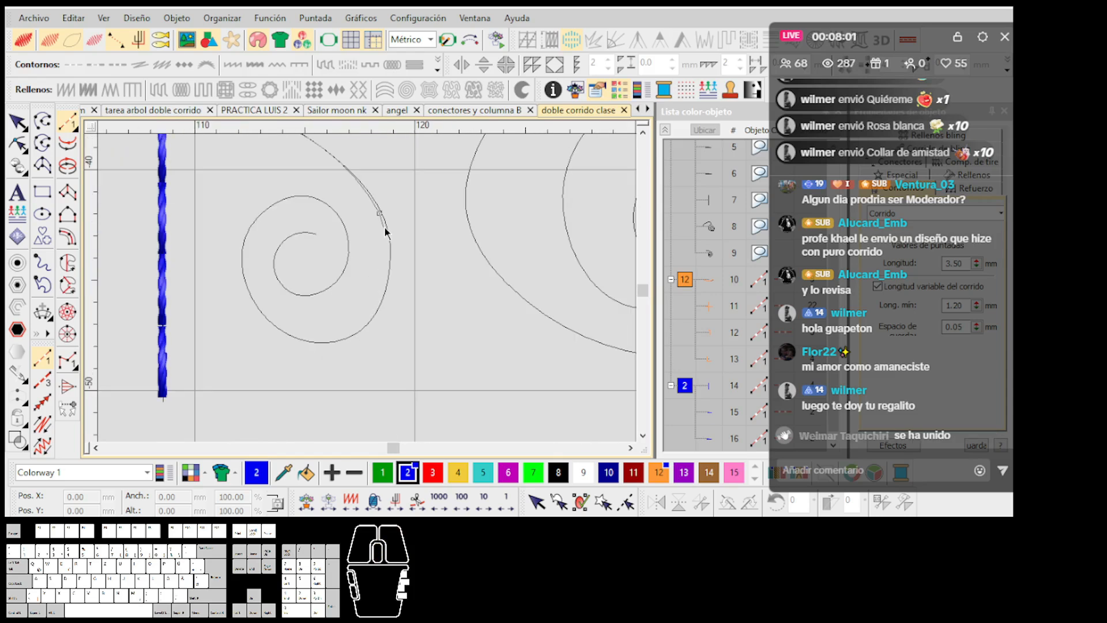
{"action": "right_click", "coordinate": [384, 223]}
{"action": "right_click", "coordinate": [375, 314]}
{"action": "left_click", "coordinate": [274, 328]}
{"action": "left_click", "coordinate": [239, 252]}
{"action": "left_click", "coordinate": [278, 201]}
{"action": "left_click", "coordinate": [340, 222]}
{"action": "left_click", "coordinate": [337, 281]}
{"action": "left_click", "coordinate": [296, 295]}
{"action": "scroll", "coordinate": [279, 253], "scroll_direction": "up", "scroll_amount": 2}
{"action": "right_click", "coordinate": [368, 274]}
{"action": "left_click", "coordinate": [419, 260]}
{"action": "scroll", "coordinate": [419, 260], "scroll_direction": "down", "scroll_amount": 1}
{"action": "scroll", "coordinate": [366, 288], "scroll_direction": "down", "scroll_amount": 1}
{"action": "key", "text": "Return"}
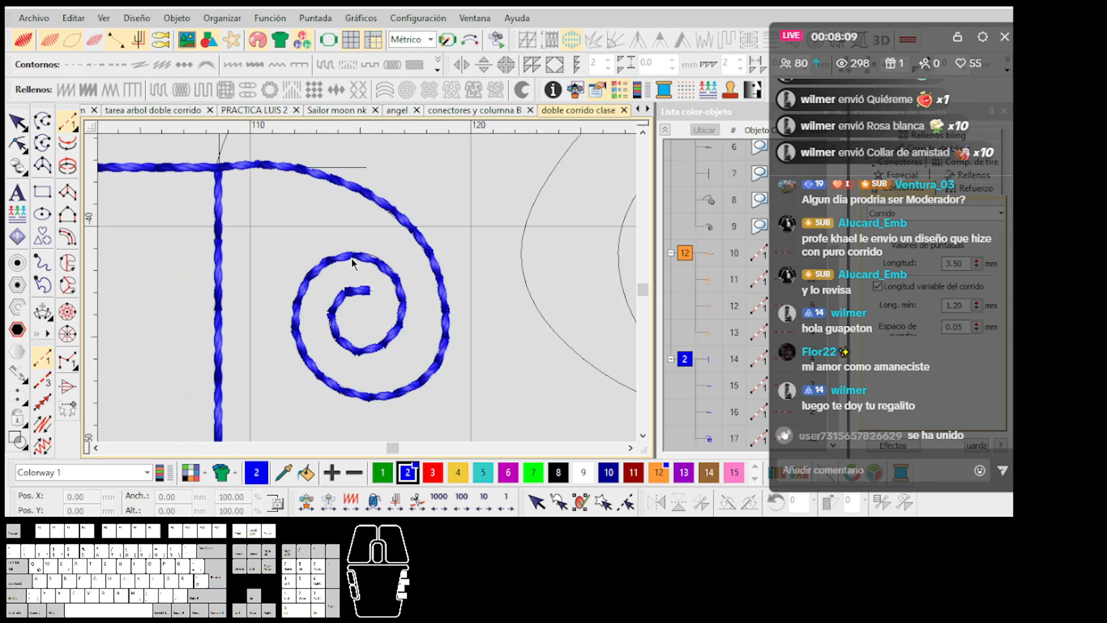
{"action": "scroll", "coordinate": [350, 257], "scroll_direction": "up", "scroll_amount": 1}
{"action": "key", "text": "Escape"}
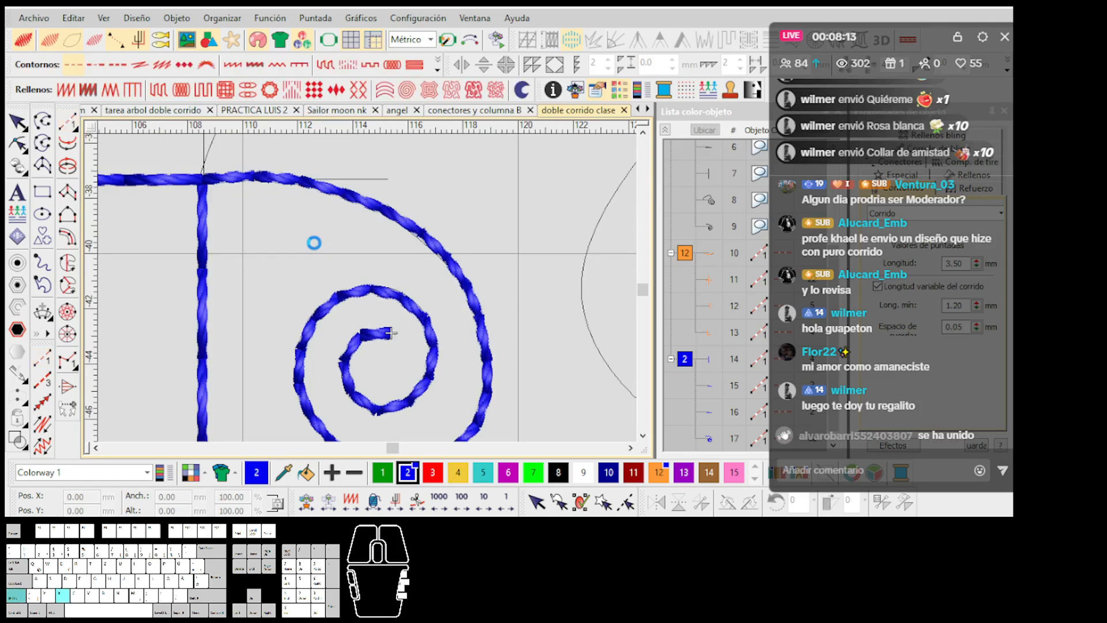
Step: Digitize a straight run from the intersection along the right horizontal arm and generate its backtrack run
{"action": "scroll", "coordinate": [223, 185], "scroll_direction": "up", "scroll_amount": 2}
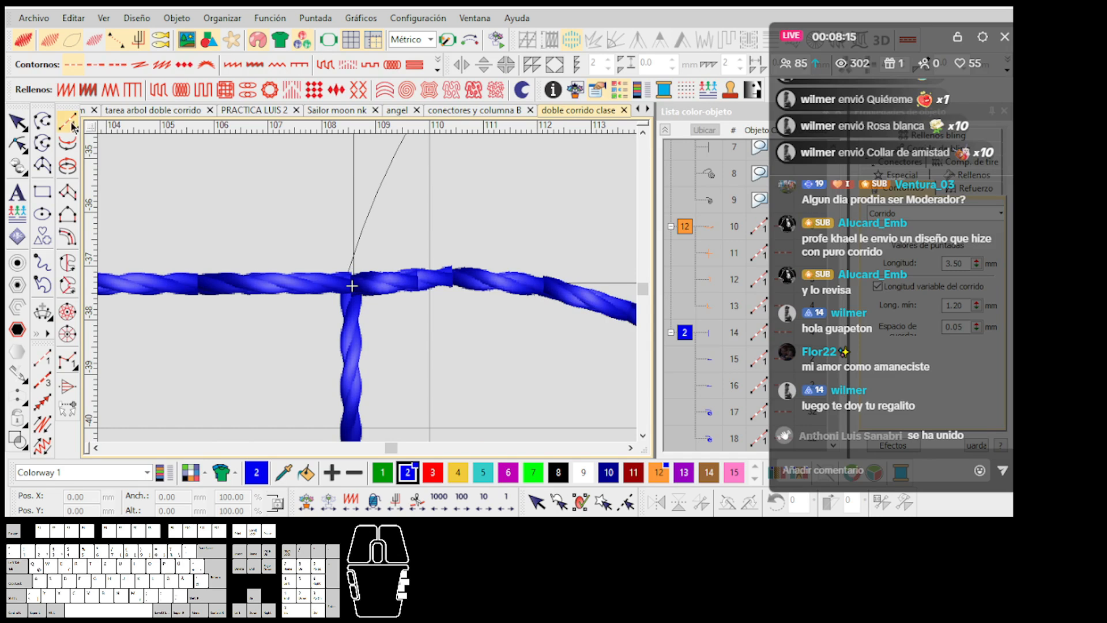
{"action": "scroll", "coordinate": [404, 289], "scroll_direction": "down", "scroll_amount": 1}
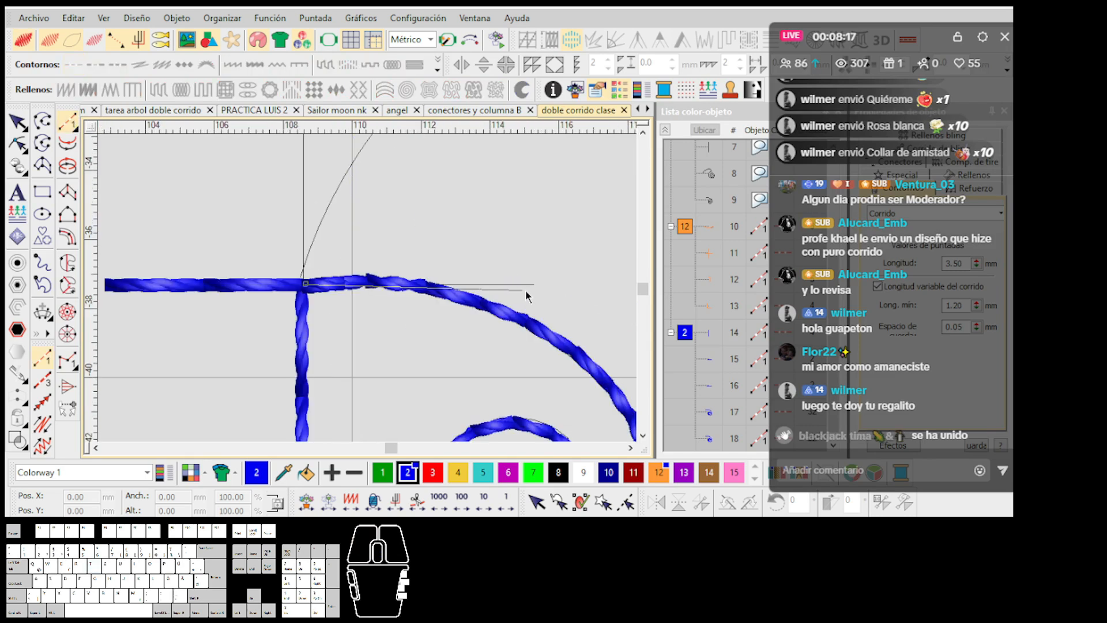
{"action": "left_click", "coordinate": [546, 284]}
{"action": "key", "text": "Return"}
{"action": "key", "text": "shift+x"}
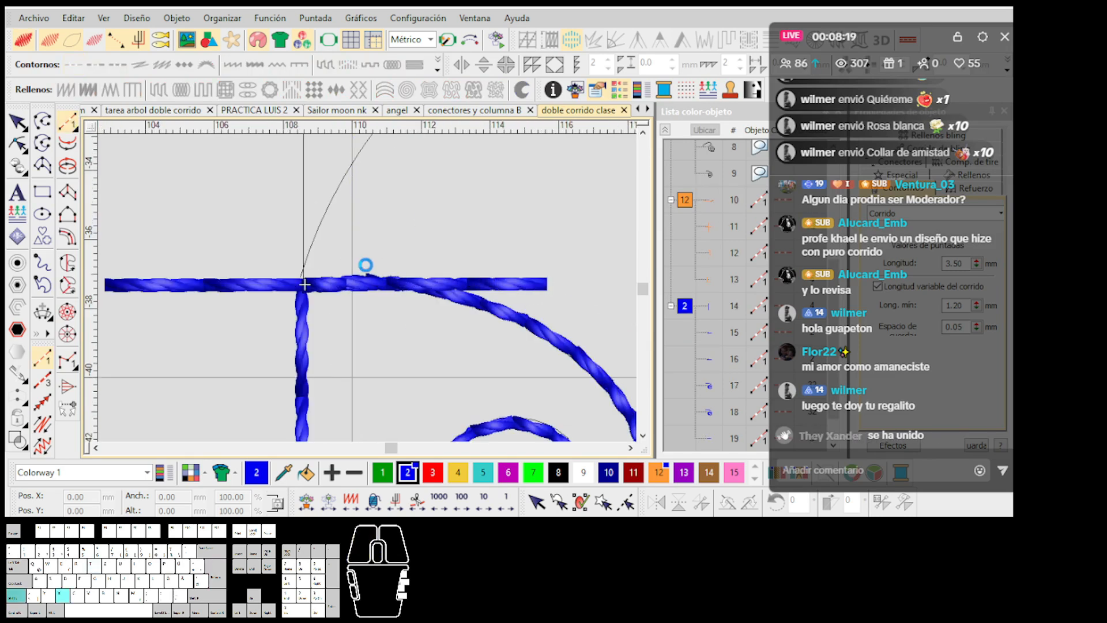
Step: Digitize a straight run from the intersection up the upper vertical line and backtrack it to the intersection
{"action": "scroll", "coordinate": [365, 267], "scroll_direction": "down", "scroll_amount": 3}
{"action": "scroll", "coordinate": [358, 297], "scroll_direction": "up", "scroll_amount": 2}
{"action": "left_click", "coordinate": [68, 123]}
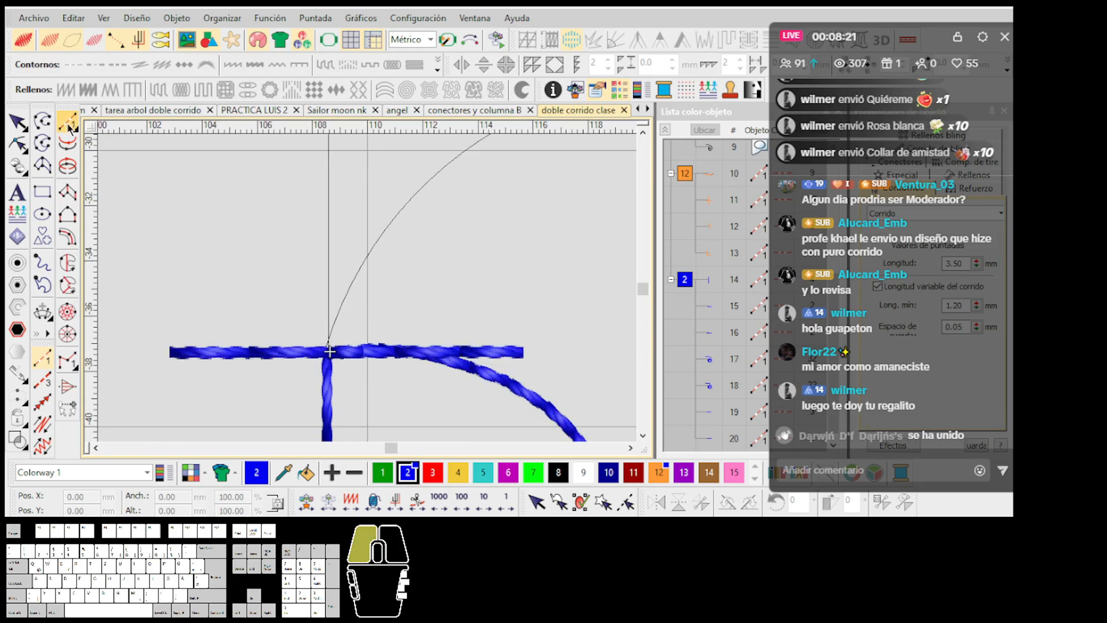
{"action": "scroll", "coordinate": [328, 354], "scroll_direction": "down", "scroll_amount": 1}
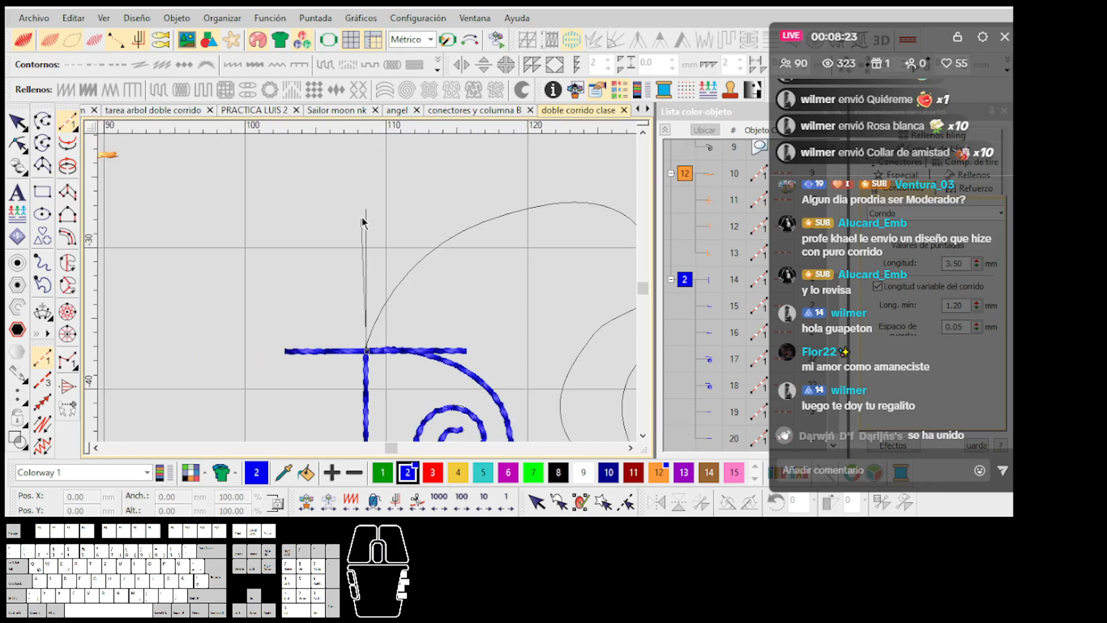
{"action": "scroll", "coordinate": [366, 276], "scroll_direction": "up", "scroll_amount": 1}
{"action": "left_click", "coordinate": [349, 184], "text": "ctrl"}
{"action": "key", "text": "Return"}
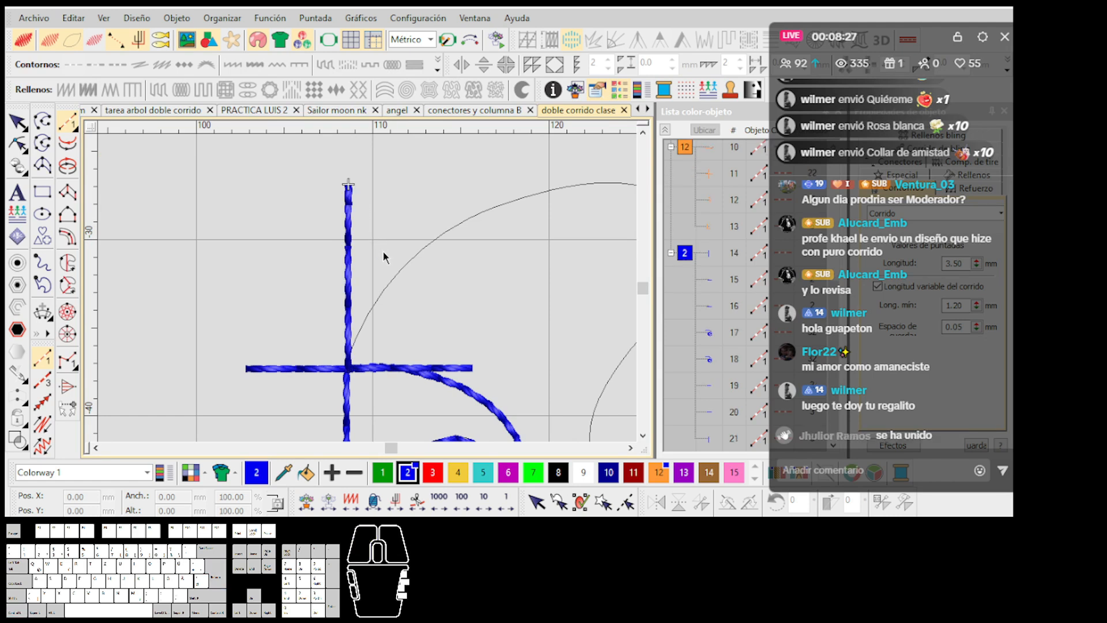
{"action": "left_click_drag", "start_coordinate": [423, 297], "coordinate": [368, 289]}
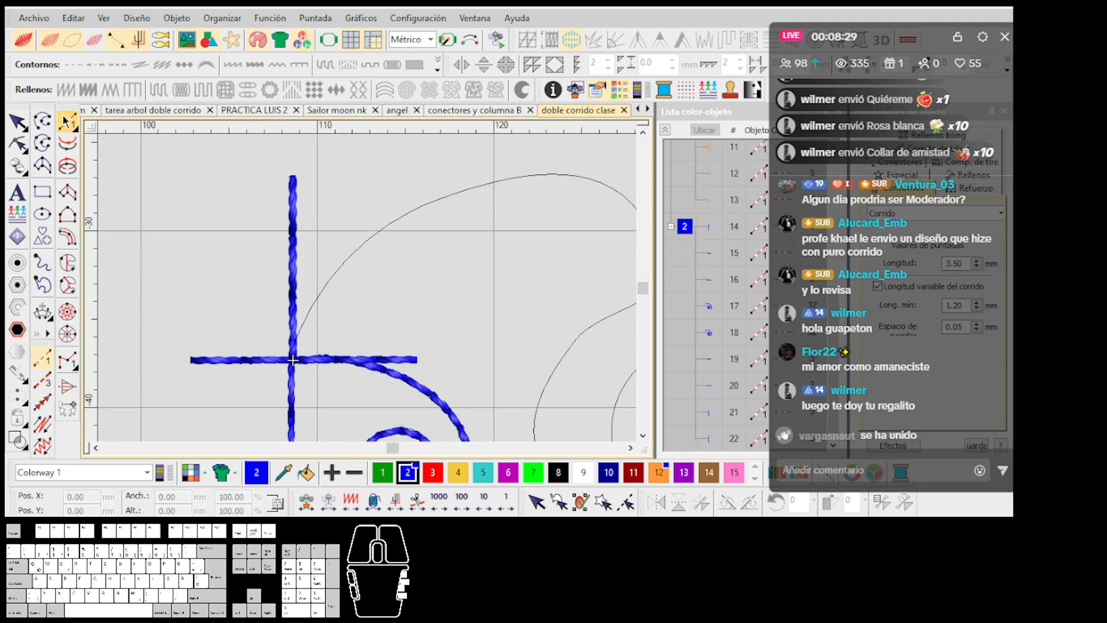
Step: Start a curved run at the intersection and trace the large arch and its S-shaped bend toward the large spiral
{"action": "left_click", "coordinate": [296, 356]}
{"action": "right_click", "coordinate": [347, 258]}
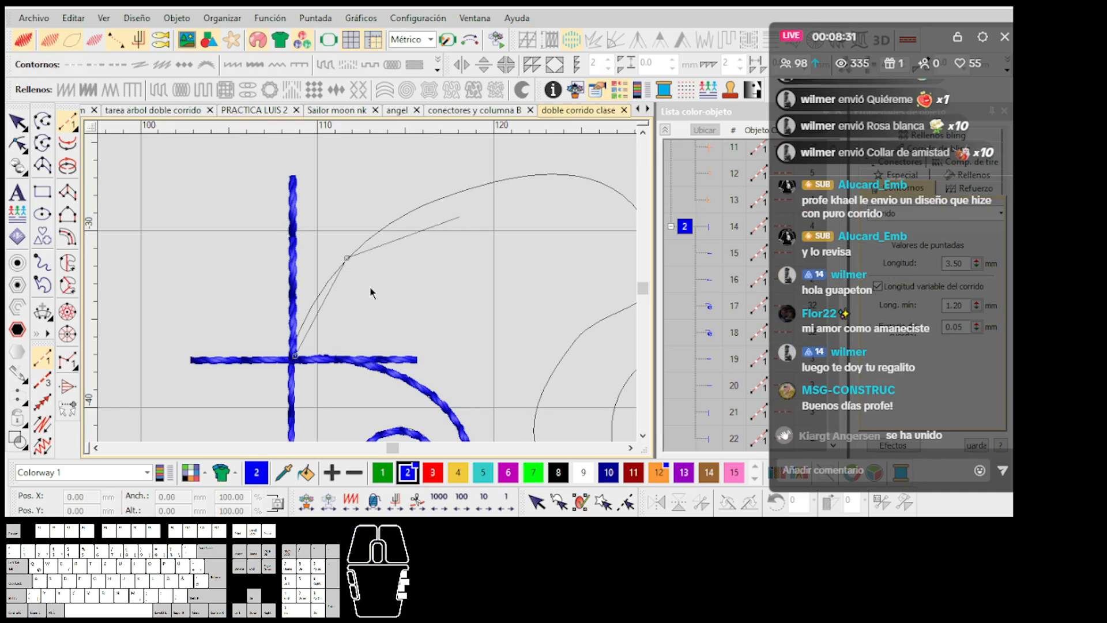
{"action": "scroll", "coordinate": [370, 287], "scroll_direction": "down", "scroll_amount": 3}
{"action": "scroll", "coordinate": [374, 281], "scroll_direction": "up", "scroll_amount": 1}
{"action": "right_click", "coordinate": [381, 271]}
{"action": "right_click", "coordinate": [453, 278]}
{"action": "scroll", "coordinate": [457, 293], "scroll_direction": "up", "scroll_amount": 1}
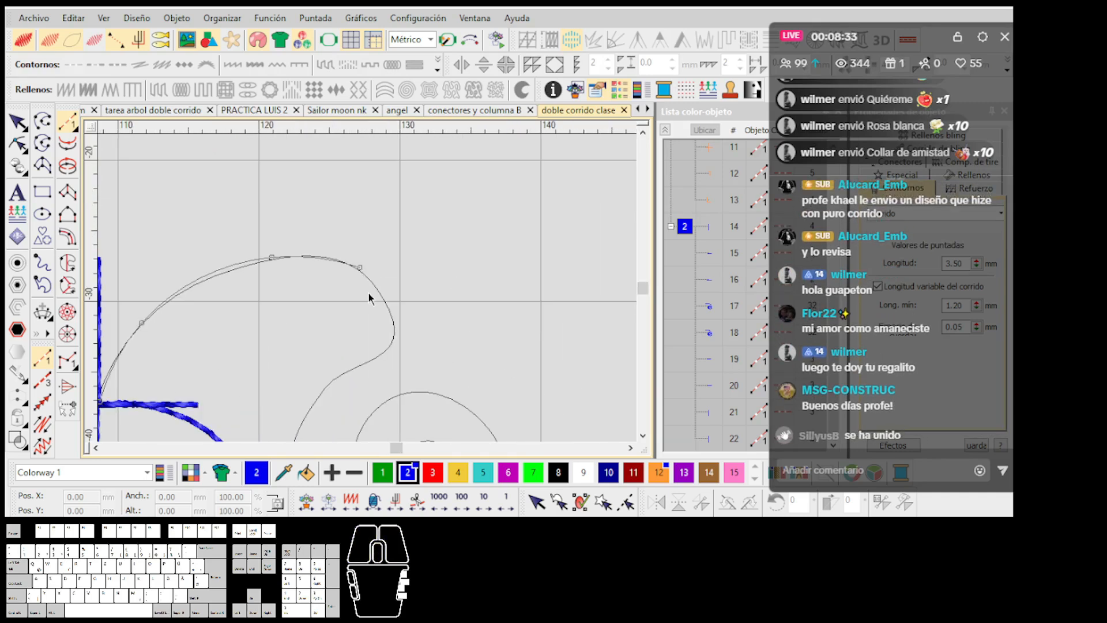
{"action": "scroll", "coordinate": [394, 321], "scroll_direction": "up", "scroll_amount": 1}
{"action": "right_click", "coordinate": [353, 300]}
{"action": "right_click", "coordinate": [301, 321]}
{"action": "scroll", "coordinate": [306, 320], "scroll_direction": "down", "scroll_amount": 1}
{"action": "right_click", "coordinate": [366, 309]}
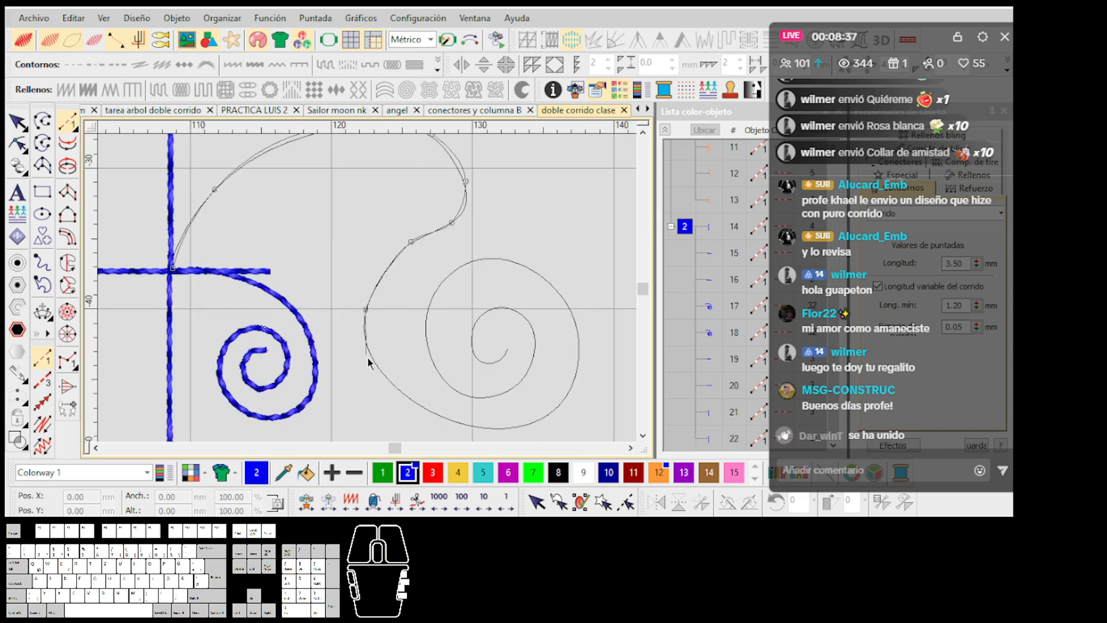
{"action": "right_click", "coordinate": [383, 374]}
Step: Continue the curved run around the turns of the large spiral and finish it at the spiral's center
{"action": "scroll", "coordinate": [384, 374], "scroll_direction": "down", "scroll_amount": 1}
{"action": "scroll", "coordinate": [371, 295], "scroll_direction": "up", "scroll_amount": 1}
{"action": "right_click", "coordinate": [422, 321]}
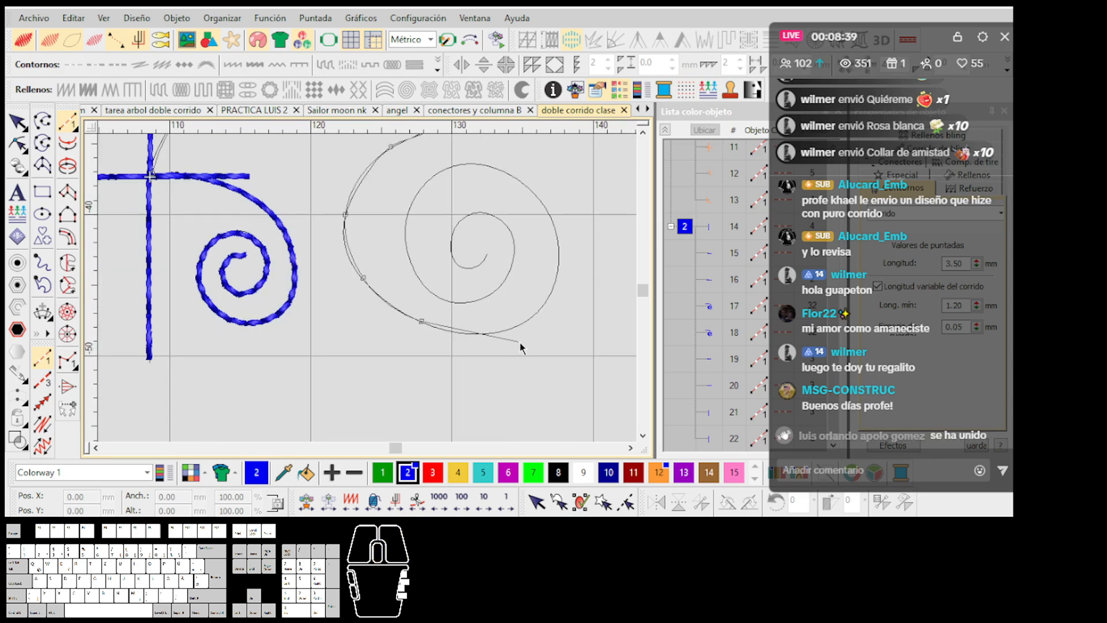
{"action": "right_click", "coordinate": [521, 329]}
{"action": "scroll", "coordinate": [553, 285], "scroll_direction": "up", "scroll_amount": 1}
{"action": "right_click", "coordinate": [562, 249]}
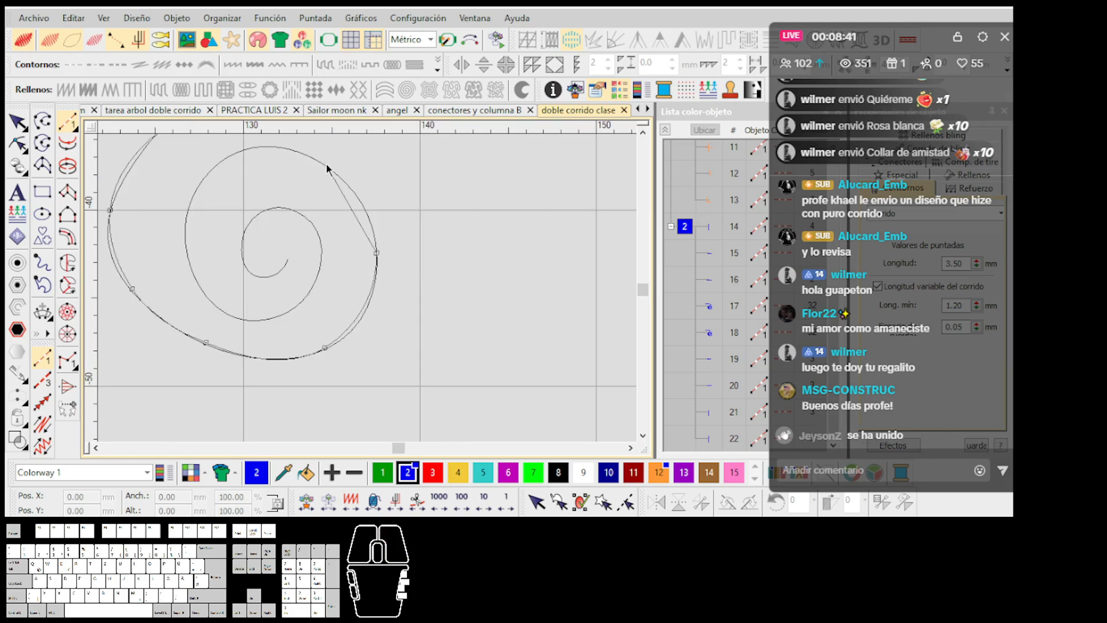
{"action": "right_click", "coordinate": [193, 229]}
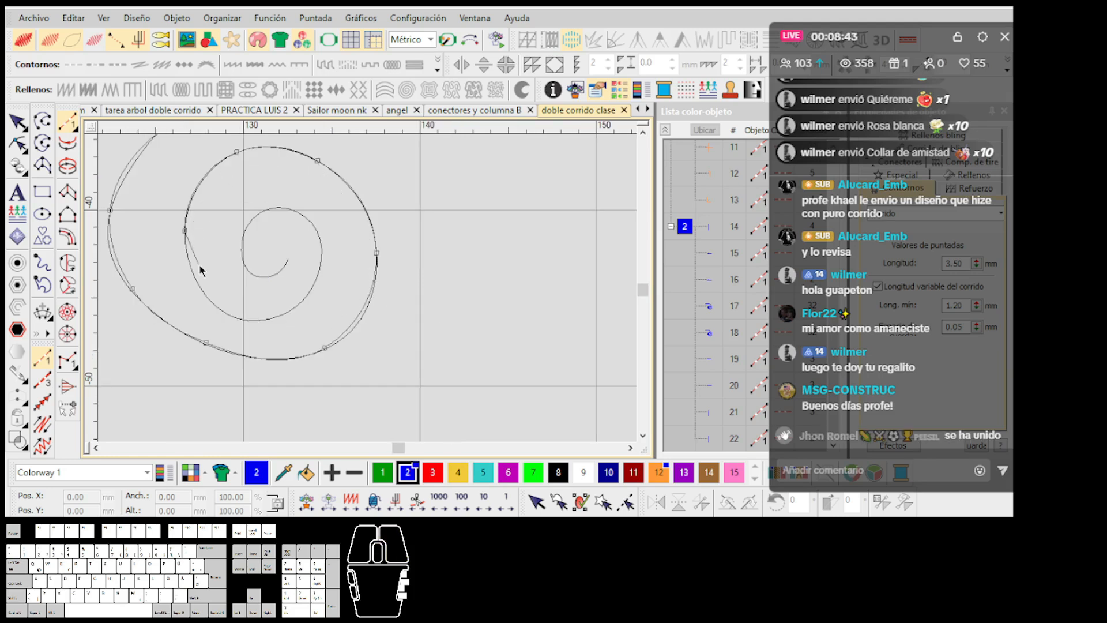
{"action": "scroll", "coordinate": [199, 271], "scroll_direction": "up", "scroll_amount": 1}
{"action": "right_click", "coordinate": [454, 356]}
{"action": "right_click", "coordinate": [514, 296]}
{"action": "right_click", "coordinate": [490, 224]}
{"action": "right_click", "coordinate": [513, 245]}
{"action": "right_click", "coordinate": [451, 217]}
{"action": "right_click", "coordinate": [421, 280]}
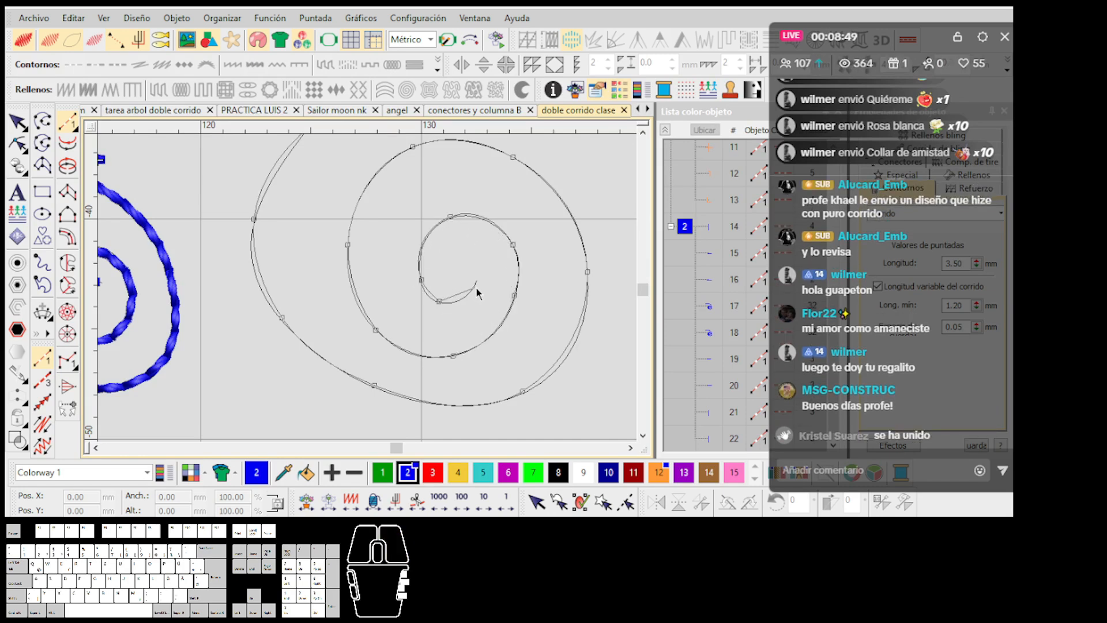
{"action": "key", "text": "Return"}
Step: Generate a backtrack run over the large spiral curve, returning to the intersection
{"action": "scroll", "coordinate": [368, 238], "scroll_direction": "down", "scroll_amount": 5}
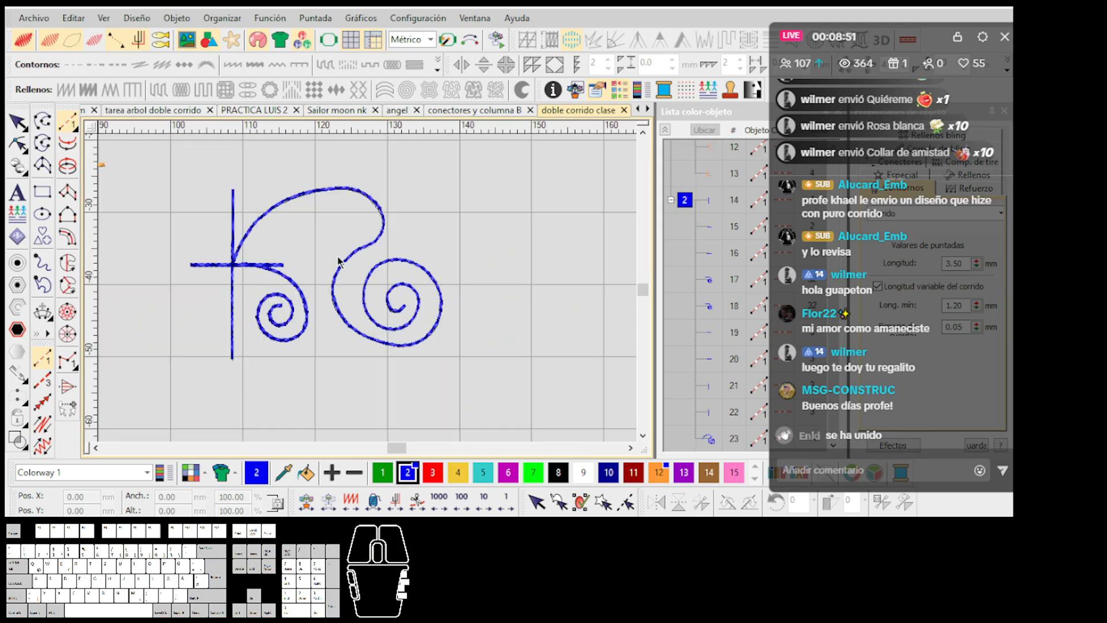
{"action": "scroll", "coordinate": [336, 254], "scroll_direction": "up", "scroll_amount": 1}
{"action": "scroll", "coordinate": [422, 340], "scroll_direction": "up", "scroll_amount": 1}
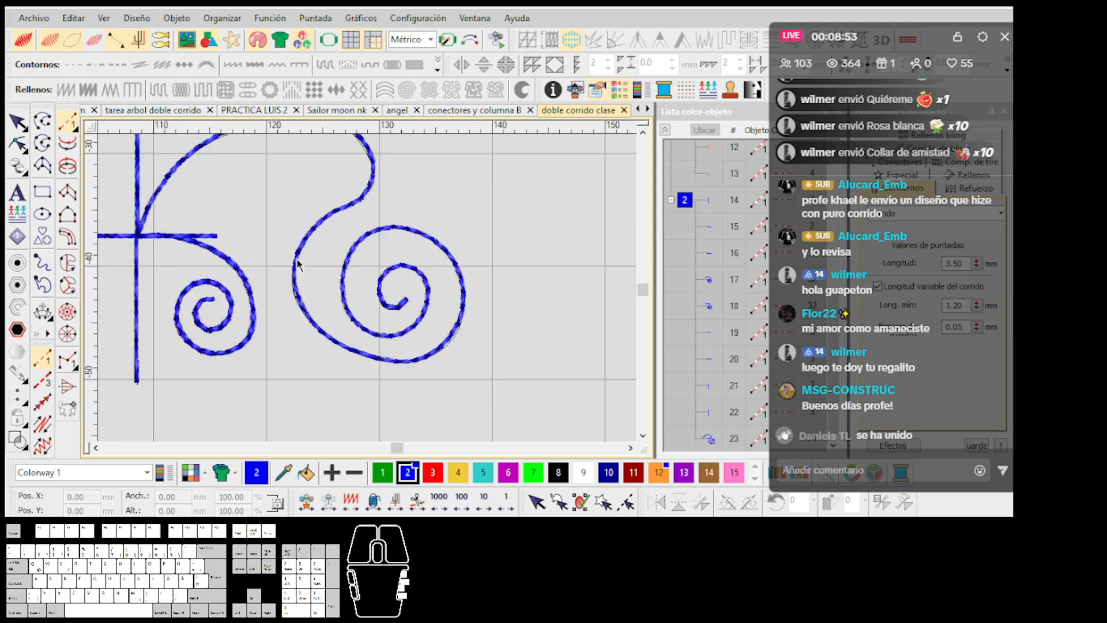
{"action": "scroll", "coordinate": [351, 282], "scroll_direction": "up", "scroll_amount": 1}
{"action": "scroll", "coordinate": [367, 290], "scroll_direction": "up", "scroll_amount": 1}
{"action": "scroll", "coordinate": [365, 268], "scroll_direction": "up", "scroll_amount": 1}
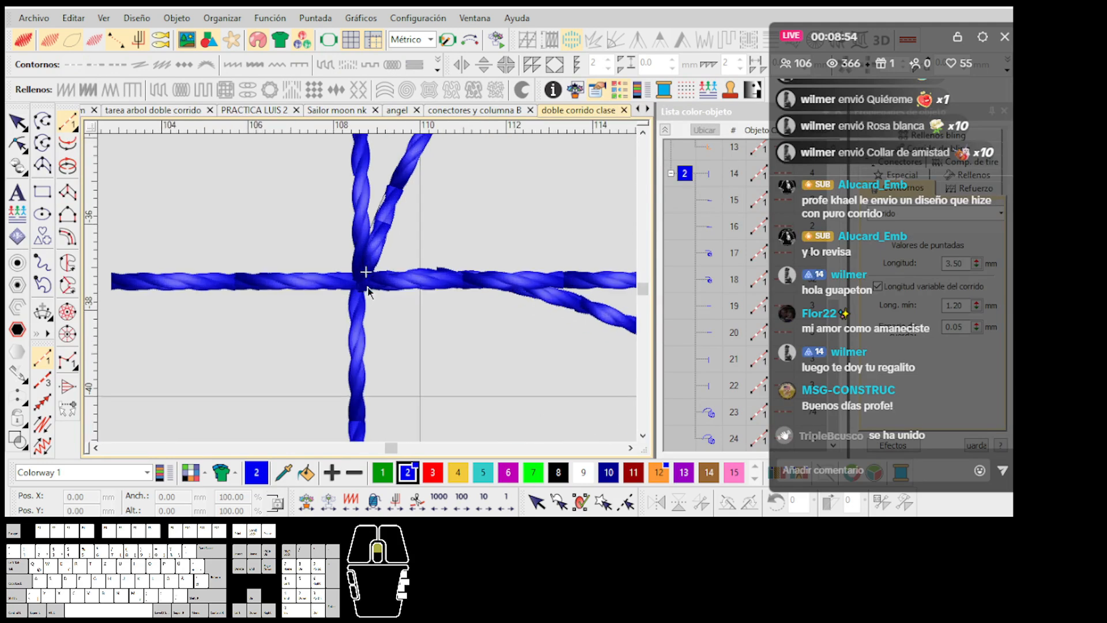
Step: Exit the run tool and toggle the realistic thread view off and on to examine the finished branches
{"action": "key", "text": "Escape"}
{"action": "scroll", "coordinate": [362, 284], "scroll_direction": "down", "scroll_amount": 1}
{"action": "key", "text": "t"}
{"action": "scroll", "coordinate": [369, 295], "scroll_direction": "down", "scroll_amount": 1}
{"action": "key", "text": "t"}
{"action": "scroll", "coordinate": [369, 296], "scroll_direction": "up", "scroll_amount": 3}
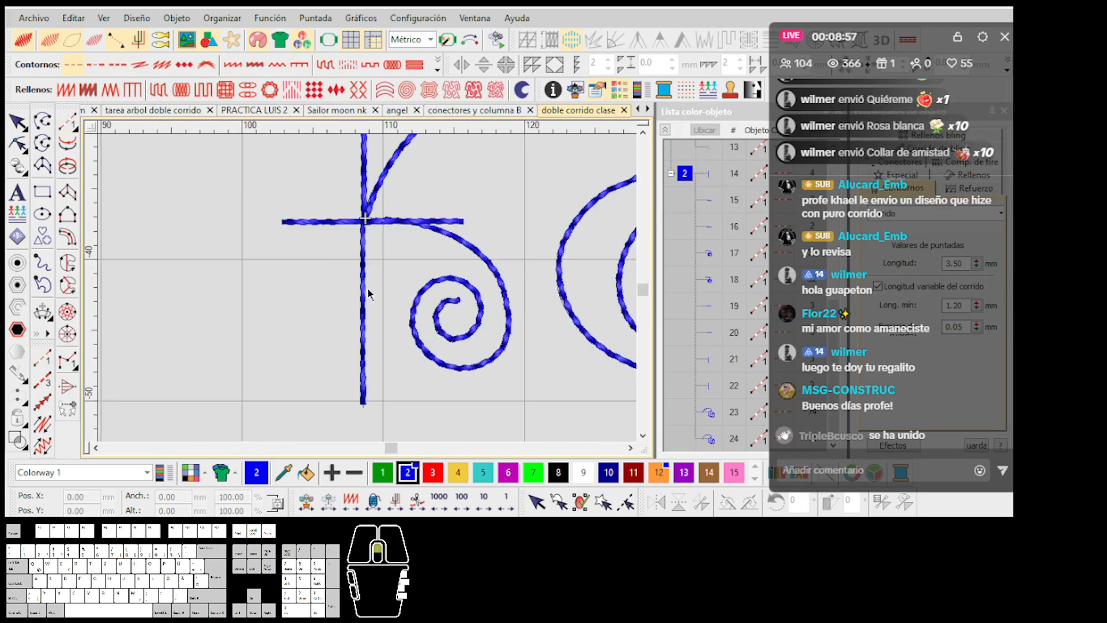
Step: Try moving the lower vertical run aside and undo the move
{"action": "left_click_drag", "start_coordinate": [365, 295], "coordinate": [331, 296]}
{"action": "key", "text": "ctrl+z"}
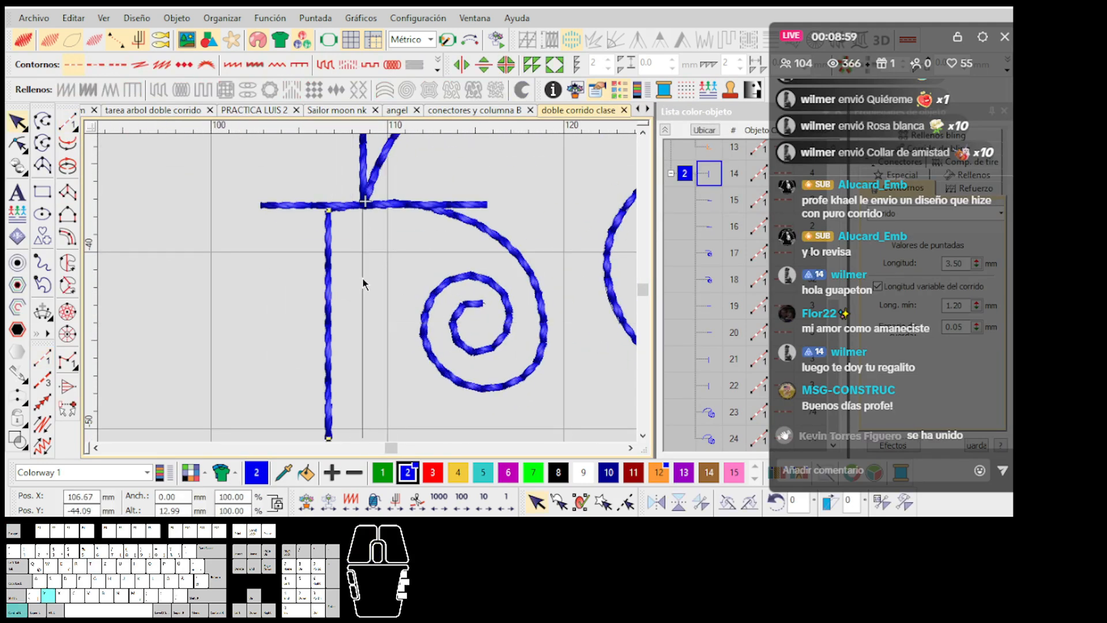
{"action": "scroll", "coordinate": [369, 288], "scroll_direction": "down", "scroll_amount": 2}
{"action": "scroll", "coordinate": [368, 288], "scroll_direction": "up", "scroll_amount": 2}
Step: Move the live chat overlay off the color-object list and select the lower vertical run, object 14
{"action": "left_click", "coordinate": [341, 305]}
{"action": "left_click", "coordinate": [344, 308]}
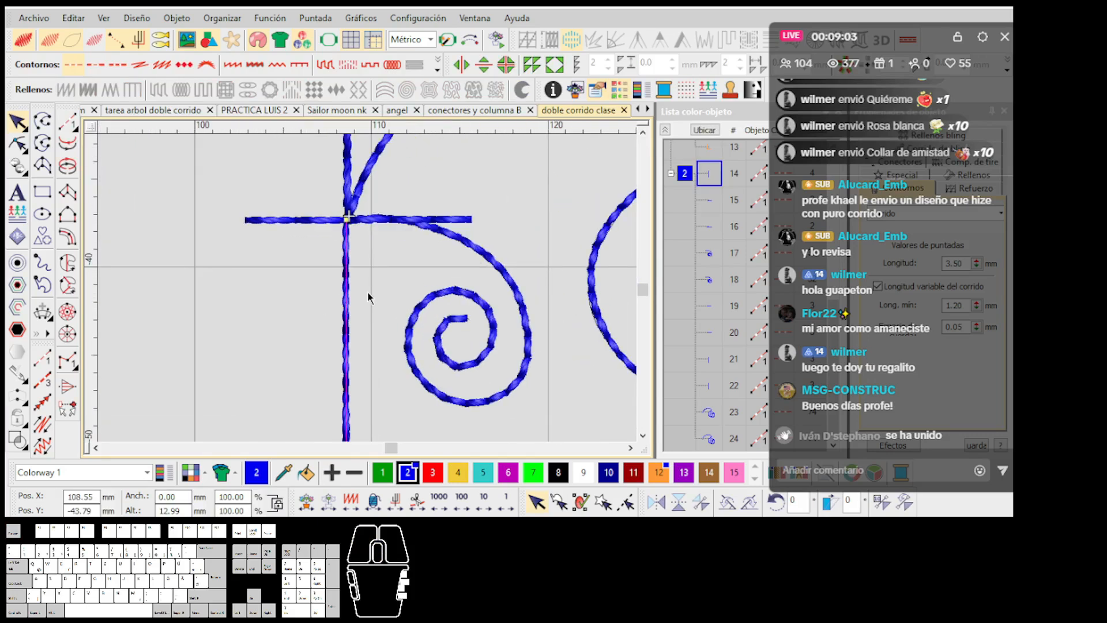
{"action": "left_click_drag", "start_coordinate": [887, 38], "coordinate": [925, 44]}
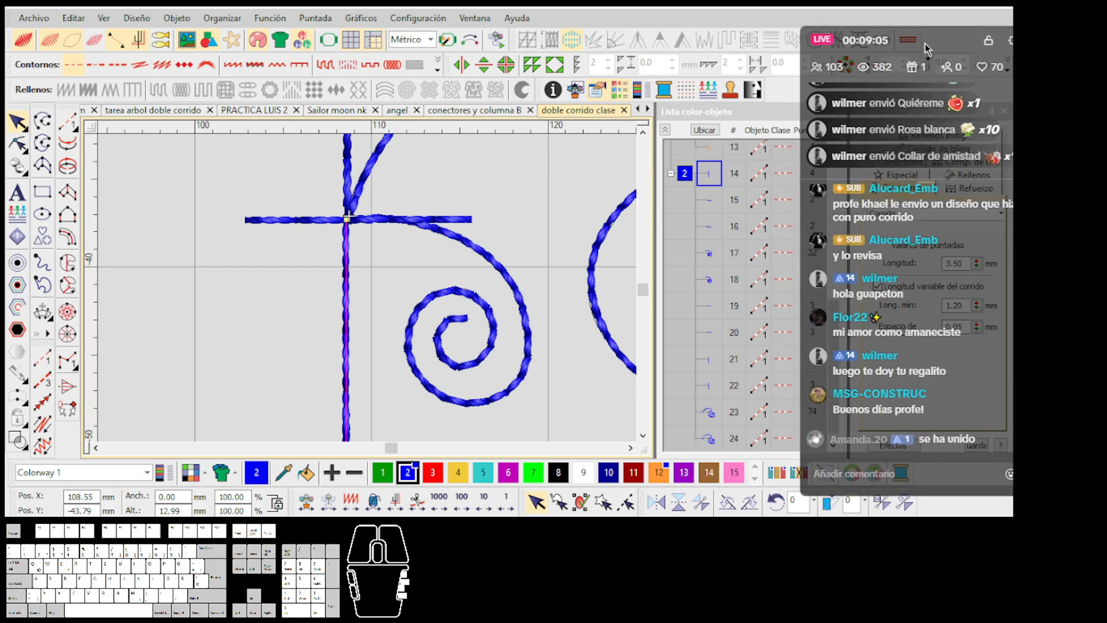
{"action": "left_click", "coordinate": [469, 209]}
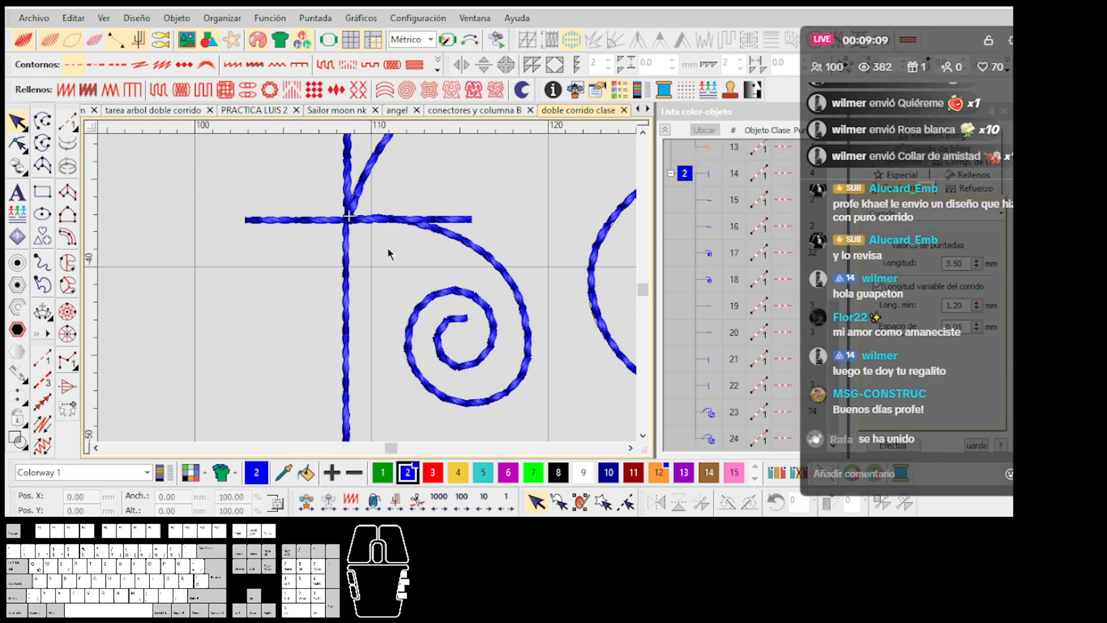
{"action": "left_click", "coordinate": [344, 278]}
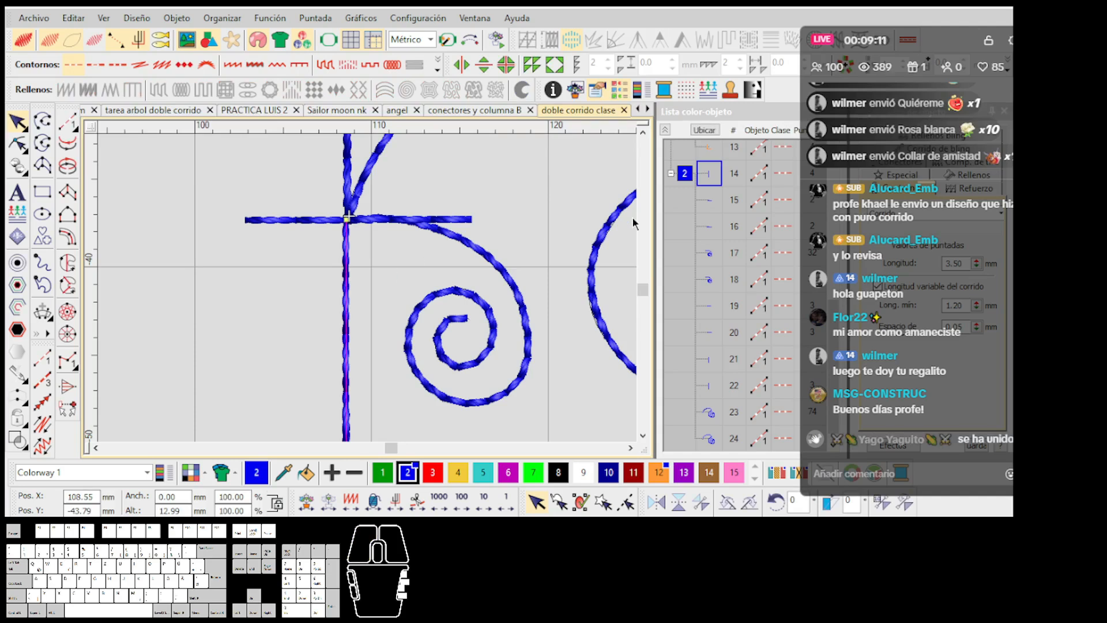
{"action": "left_click", "coordinate": [709, 179]}
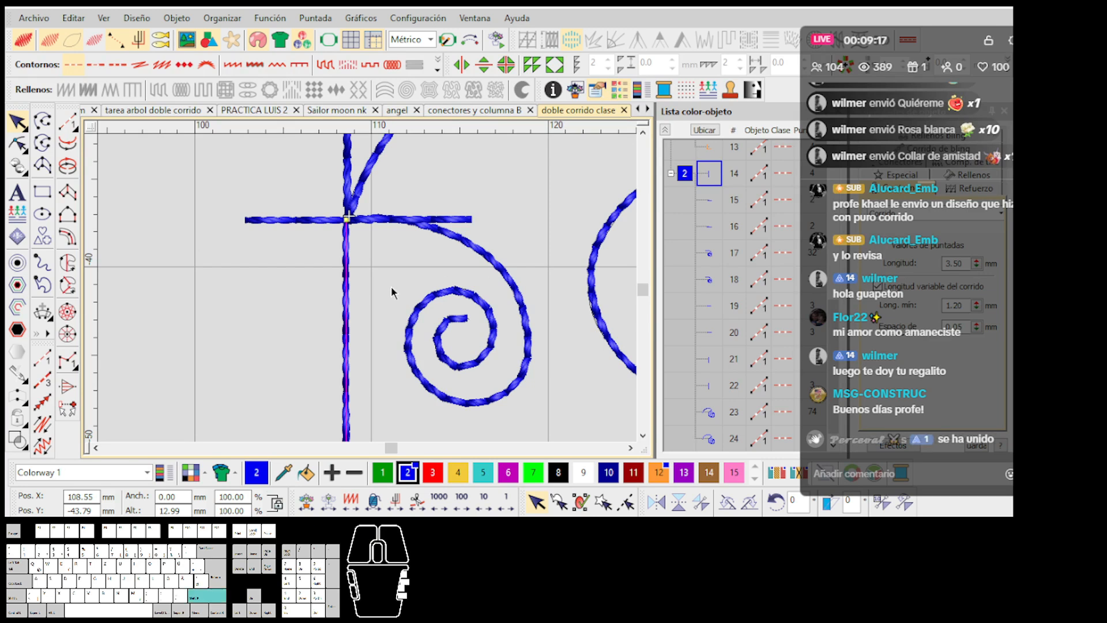
Step: Generate a backtrack run over the lower vertical line so it is placed directly after object 14
{"action": "key", "text": "shift+b"}
{"action": "scroll", "coordinate": [739, 349], "scroll_direction": "down", "scroll_amount": 4}
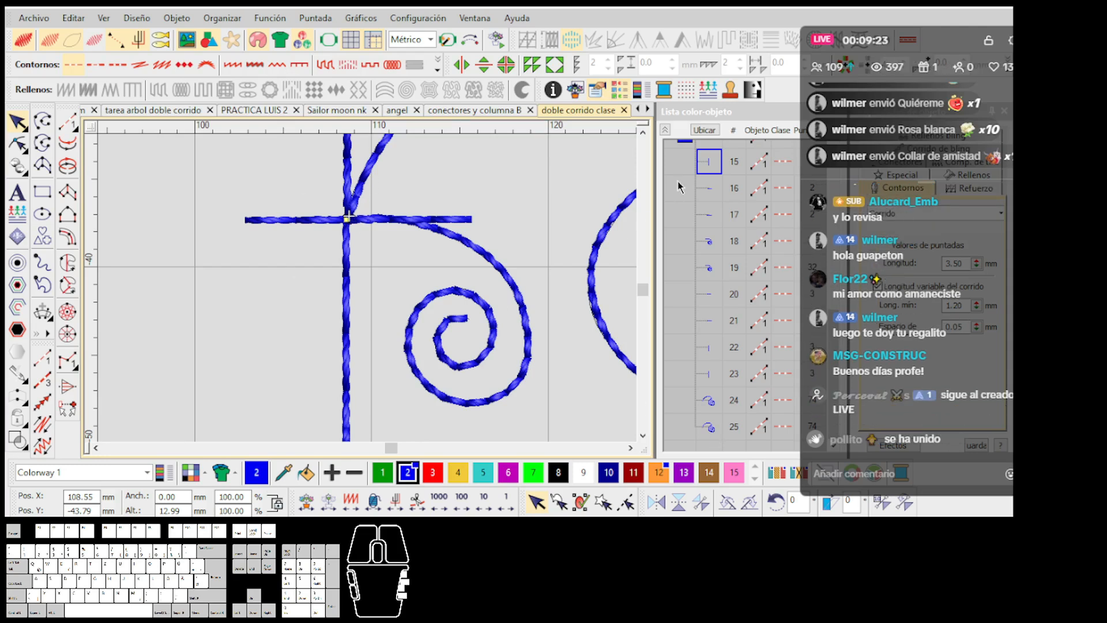
{"action": "scroll", "coordinate": [680, 186], "scroll_direction": "up", "scroll_amount": 2}
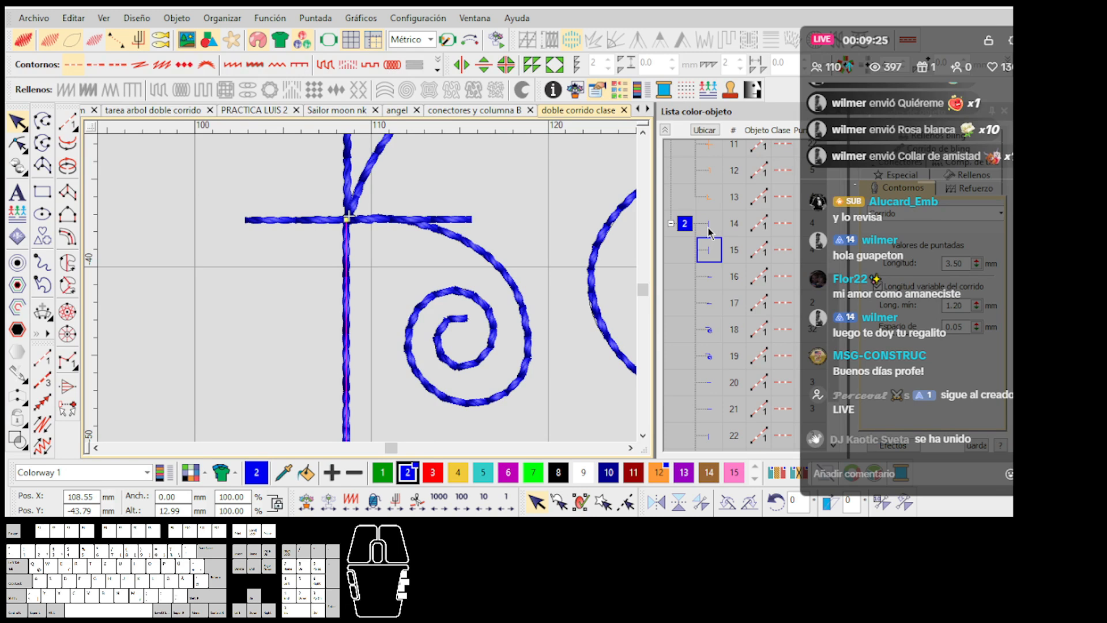
Step: From object 14, step through the stitches of the lower vertical and horizontal lines with the realistic thread view off
{"action": "left_click", "coordinate": [710, 234]}
{"action": "left_click", "coordinate": [18, 144]}
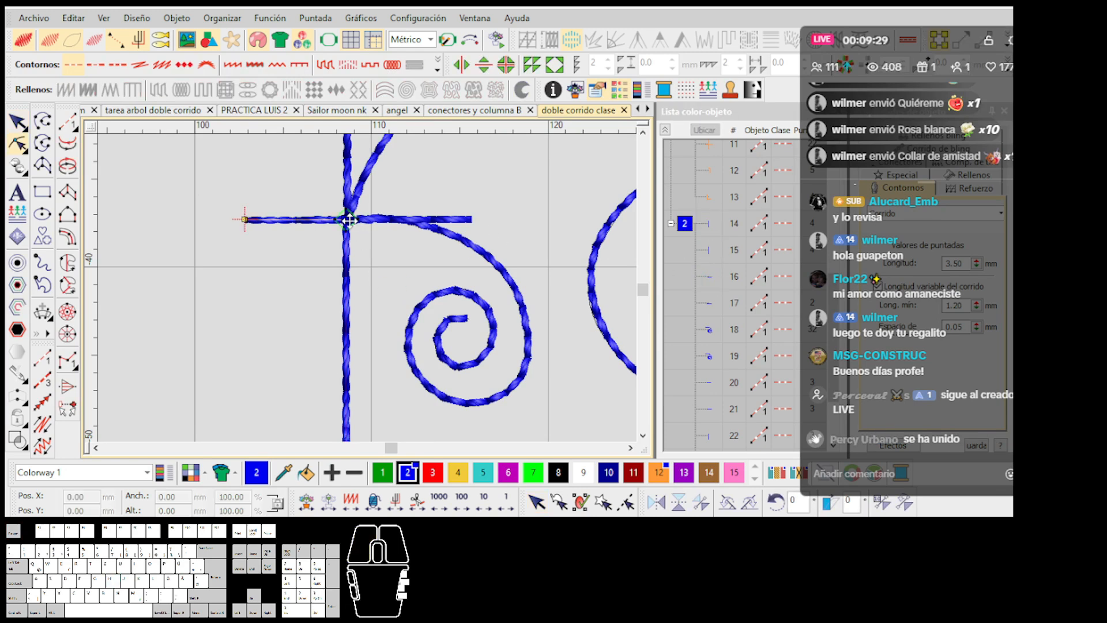
{"action": "key", "text": "t"}
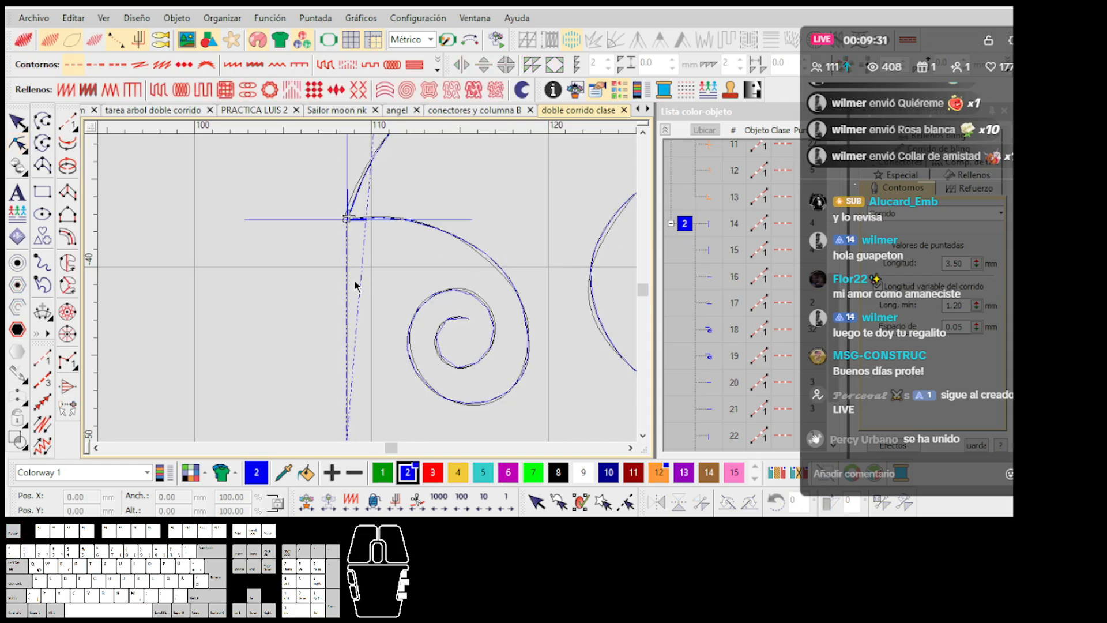
{"action": "scroll", "coordinate": [369, 293], "scroll_direction": "down", "scroll_amount": 2}
{"action": "key", "text": "Up"}
{"action": "key", "text": "Up"}
{"action": "key", "text": "Up"}
{"action": "key", "text": "Up"}
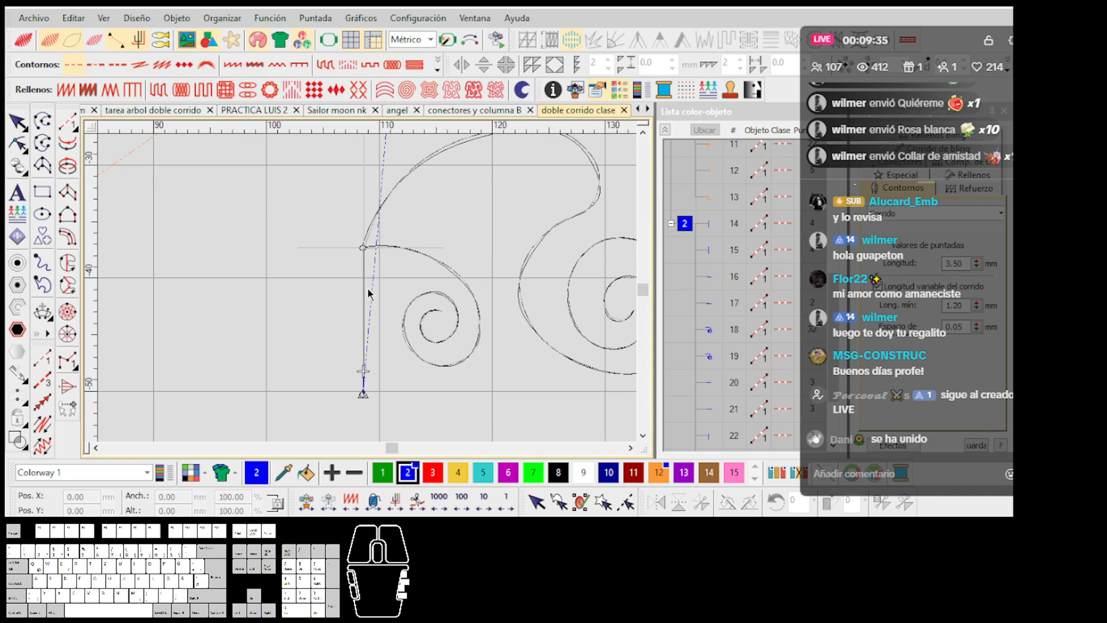
{"action": "key", "text": "Right"}
{"action": "scroll", "coordinate": [369, 271], "scroll_direction": "up", "scroll_amount": 1}
{"action": "key", "text": "Left"}
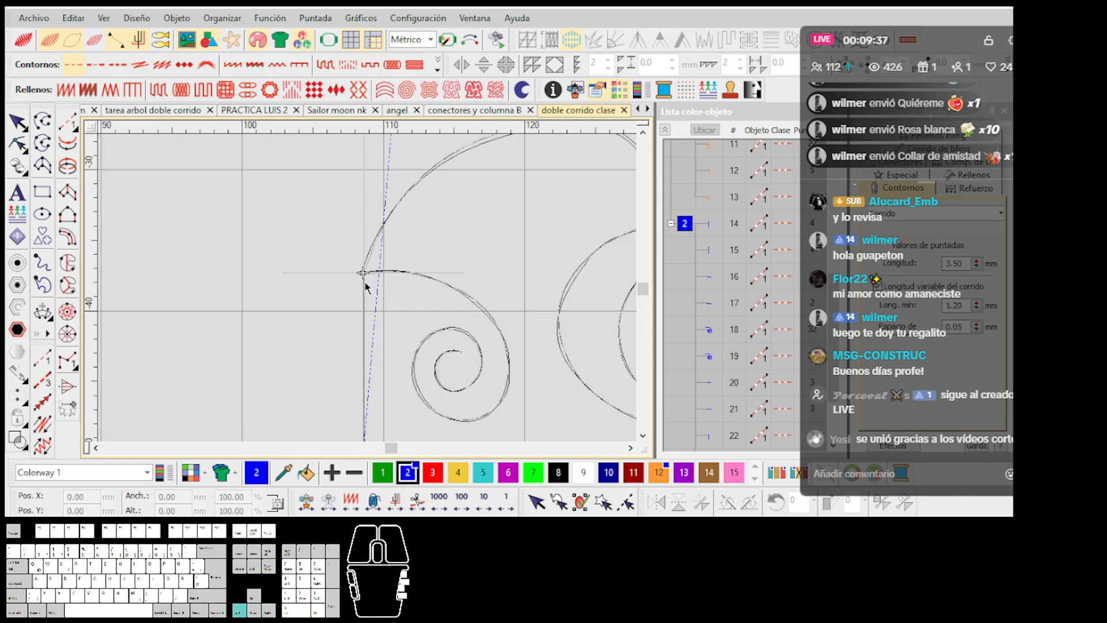
{"action": "scroll", "coordinate": [357, 285], "scroll_direction": "down", "scroll_amount": 1}
{"action": "key", "text": "Right"}
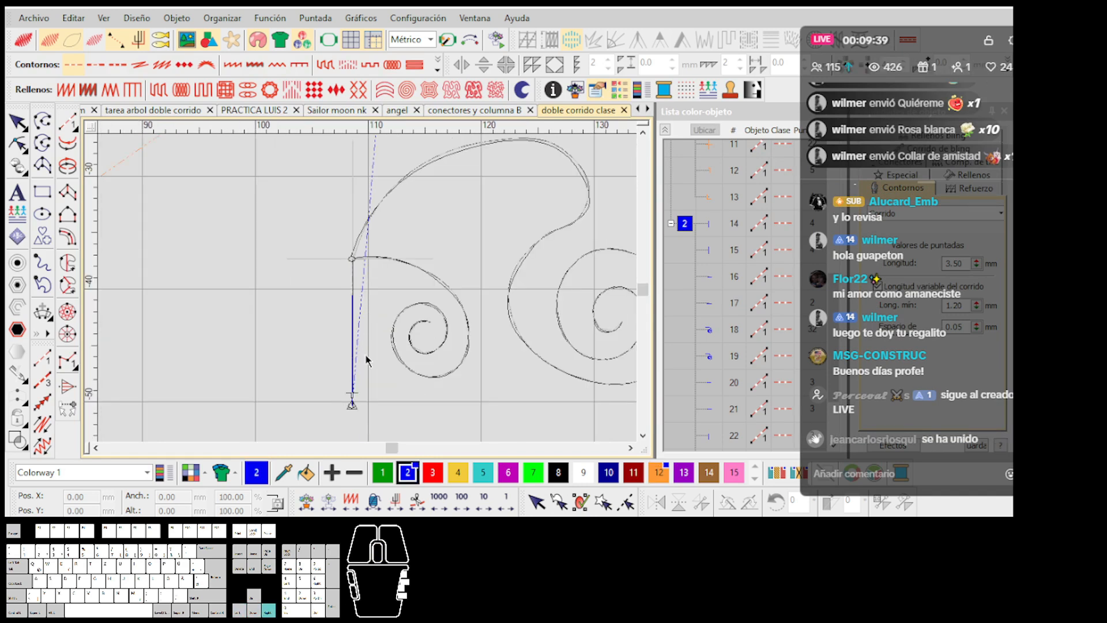
{"action": "key", "text": "Right"}
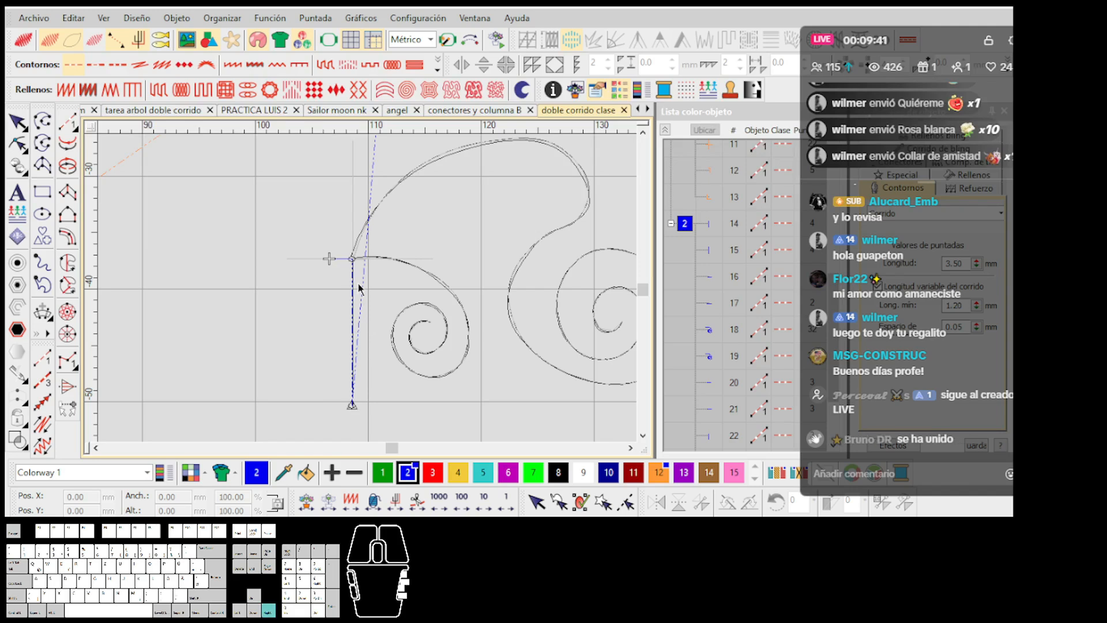
{"action": "key", "text": "Right"}
{"action": "scroll", "coordinate": [364, 286], "scroll_direction": "up", "scroll_amount": 2}
{"action": "key", "text": "t"}
{"action": "scroll", "coordinate": [368, 290], "scroll_direction": "down", "scroll_amount": 1}
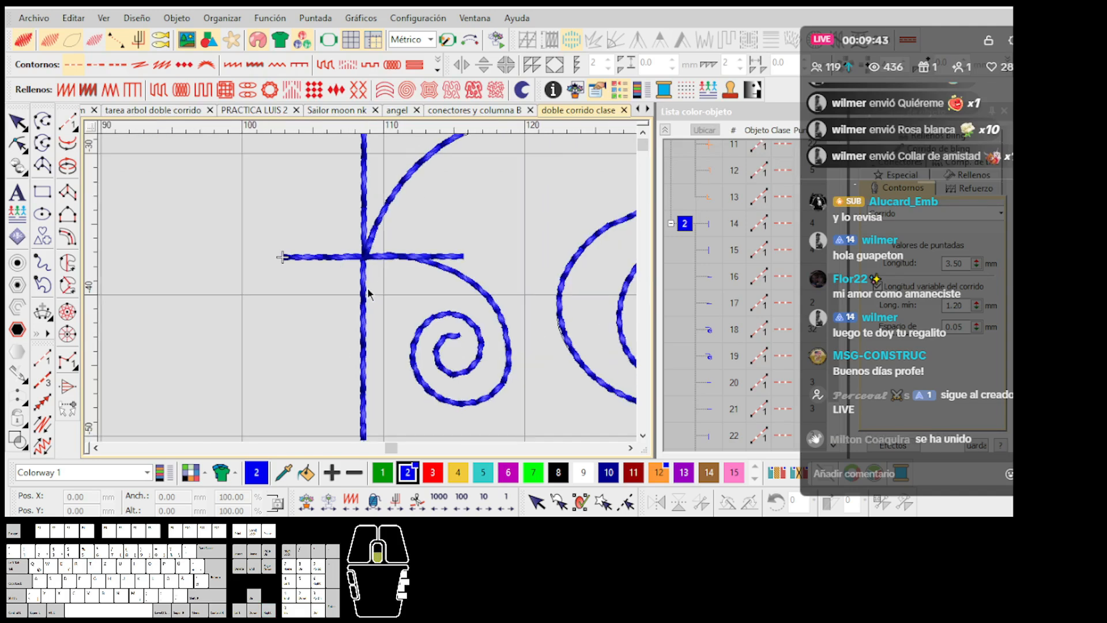
Step: Step through the stitches from the large spiral back to the intersection to examine the end of the sequence
{"action": "left_click", "coordinate": [368, 294]}
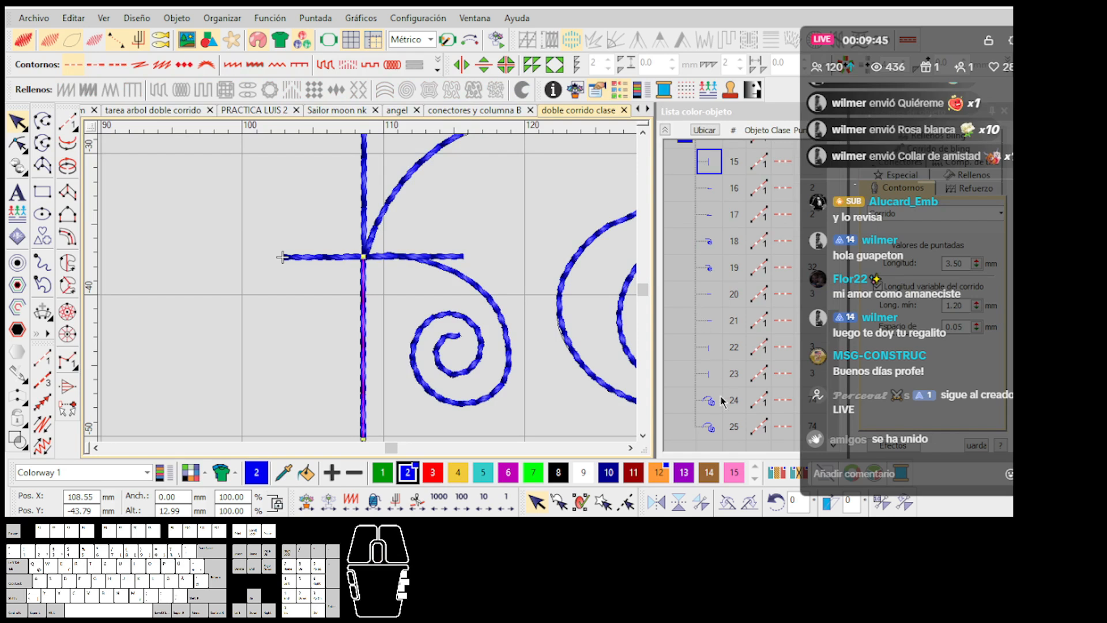
{"action": "scroll", "coordinate": [368, 290], "scroll_direction": "down", "scroll_amount": 2}
{"action": "scroll", "coordinate": [368, 288], "scroll_direction": "up", "scroll_amount": 1}
{"action": "left_click", "coordinate": [368, 288]}
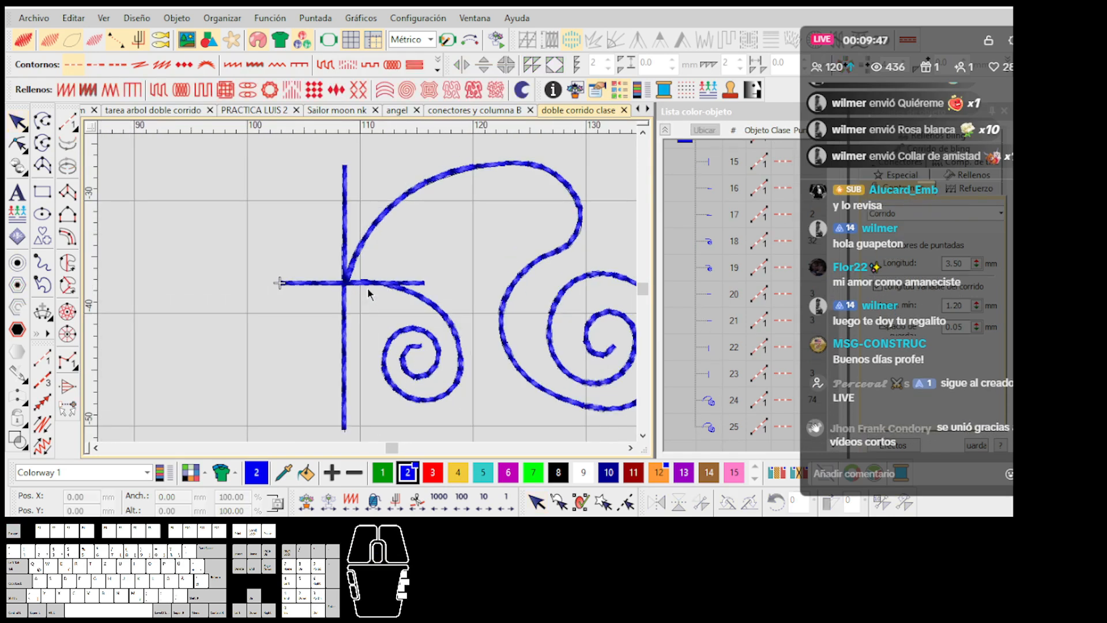
{"action": "key", "text": "t"}
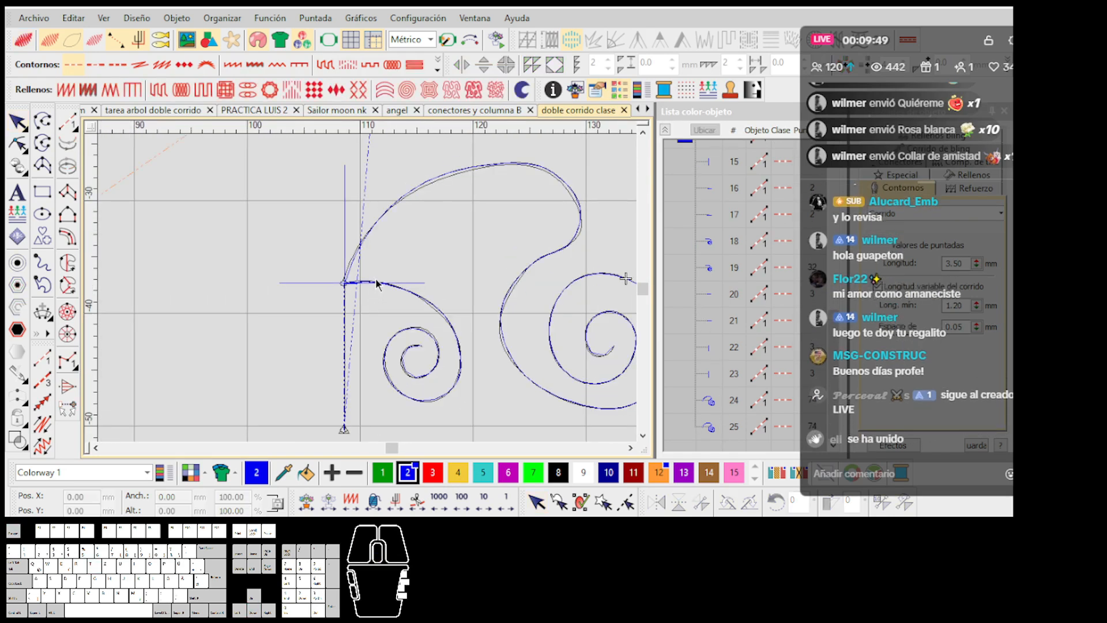
{"action": "key", "text": "Down"}
{"action": "key", "text": "Down"}
{"action": "key", "text": "Down"}
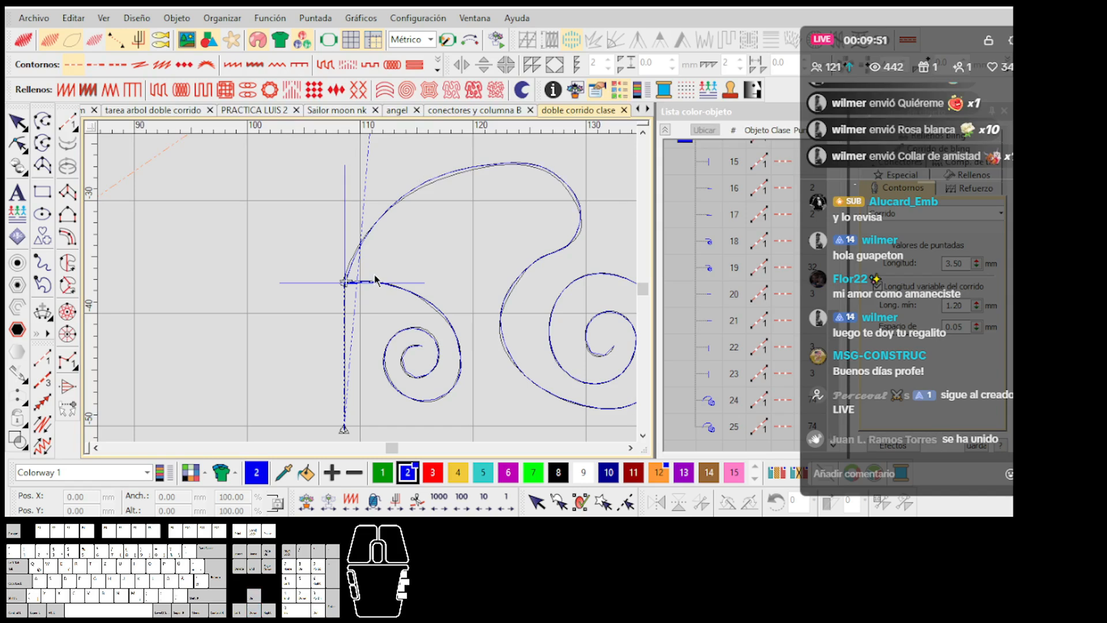
{"action": "scroll", "coordinate": [364, 278], "scroll_direction": "up", "scroll_amount": 1}
{"action": "key", "text": "Right"}
{"action": "key", "text": "Left"}
{"action": "scroll", "coordinate": [363, 297], "scroll_direction": "up", "scroll_amount": 1}
{"action": "key", "text": "t"}
Step: Cut the lower vertical backtrack run, object 15, and paste it at the end of the stitch sequence
{"action": "left_click", "coordinate": [351, 317]}
{"action": "scroll", "coordinate": [353, 325], "scroll_direction": "down", "scroll_amount": 1}
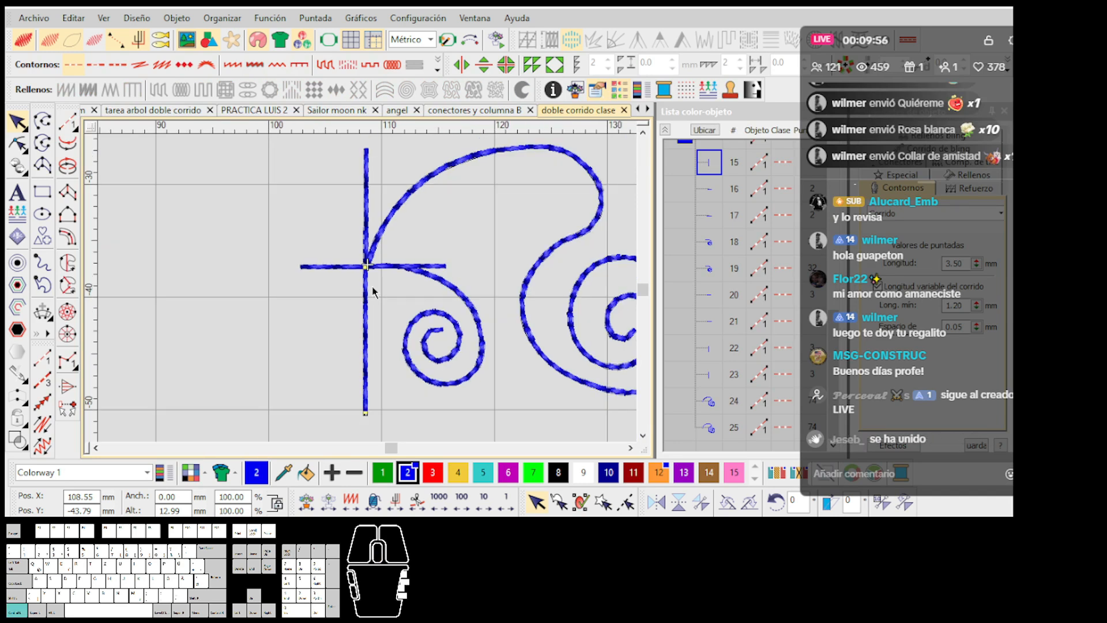
{"action": "key", "text": "ctrl+x"}
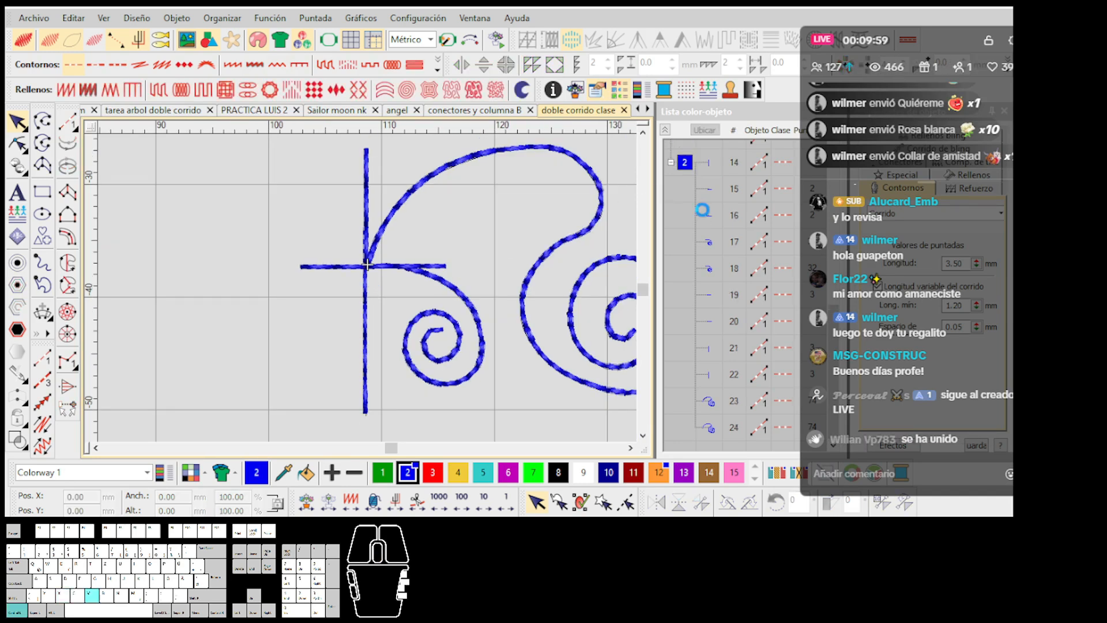
{"action": "key", "text": "ctrl+v"}
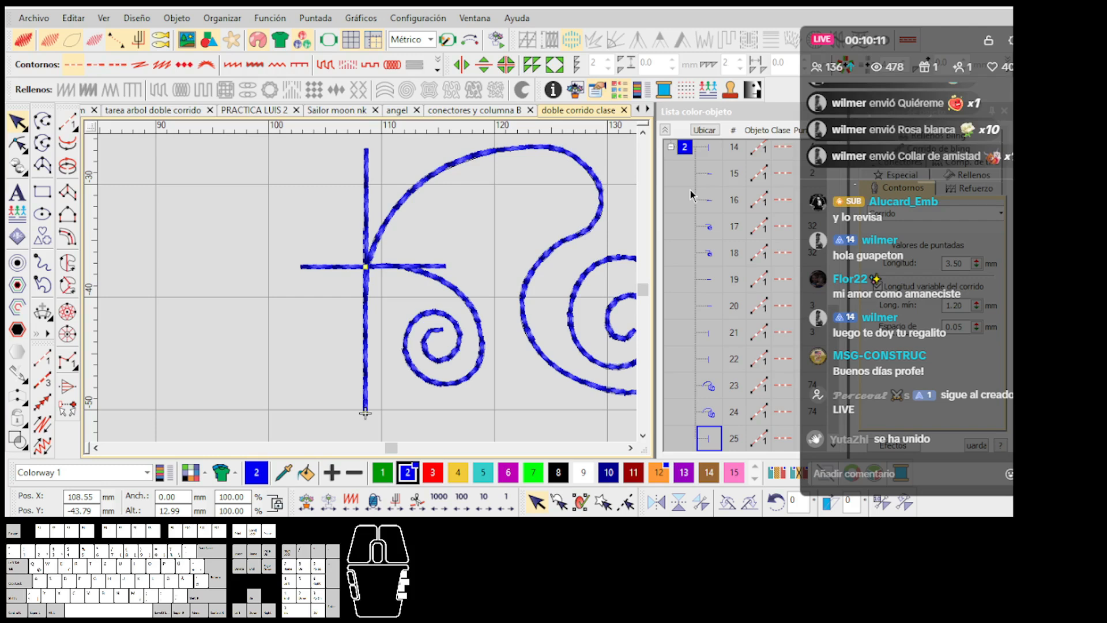
Step: Step backward and forward through the whole stitch sequence to examine the path over the branches and spirals to the lower vertical line
{"action": "key", "text": "t"}
{"action": "scroll", "coordinate": [369, 304], "scroll_direction": "down", "scroll_amount": 3}
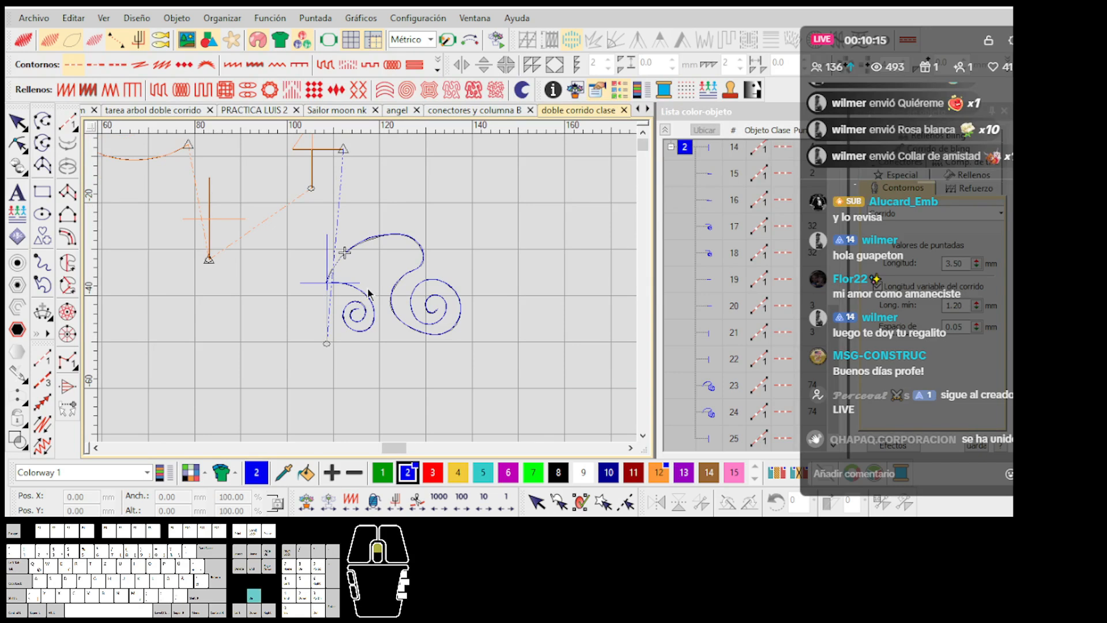
{"action": "scroll", "coordinate": [379, 269], "scroll_direction": "up", "scroll_amount": 1}
{"action": "key", "text": "Up"}
{"action": "key", "text": "Up"}
{"action": "key", "text": "Up"}
{"action": "key", "text": "Up"}
{"action": "key", "text": "Up"}
{"action": "key", "text": "Up"}
{"action": "key", "text": "Up"}
{"action": "key", "text": "Up"}
{"action": "key", "text": "Up"}
{"action": "key", "text": "Up"}
{"action": "key", "text": "Up"}
{"action": "key", "text": "Up"}
{"action": "key", "text": "Up"}
{"action": "key", "text": "Up"}
{"action": "key", "text": "Up"}
{"action": "key", "text": "Up"}
{"action": "key", "text": "Up"}
{"action": "key", "text": "Up"}
{"action": "key", "text": "Up"}
{"action": "key", "text": "Up"}
{"action": "key", "text": "Down"}
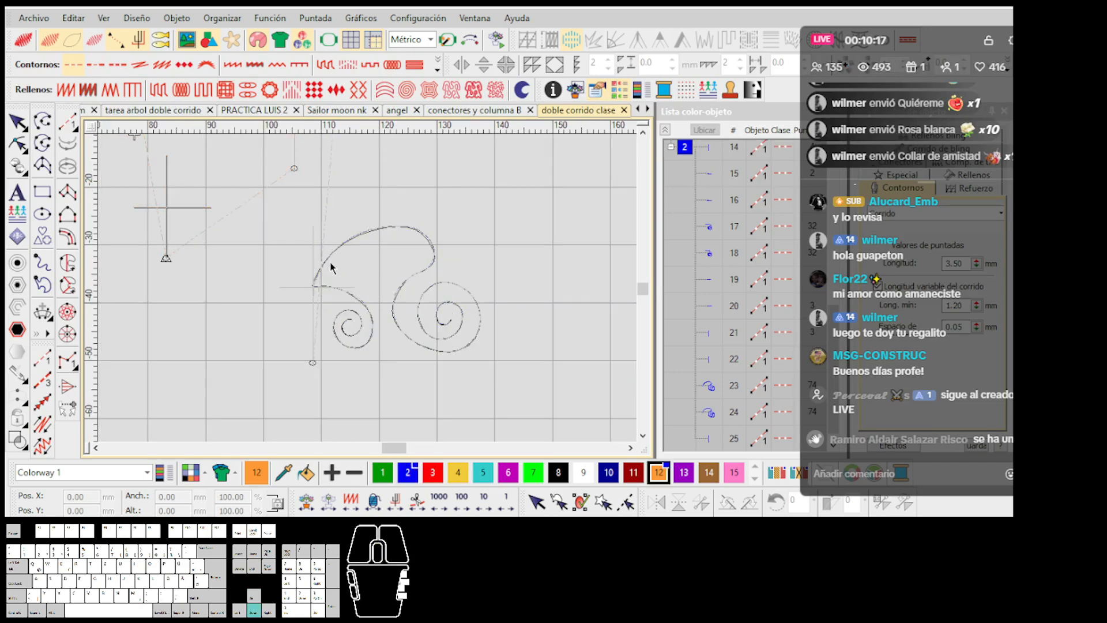
{"action": "scroll", "coordinate": [331, 263], "scroll_direction": "up", "scroll_amount": 1}
{"action": "key", "text": "Down"}
{"action": "key", "text": "Down"}
{"action": "key", "text": "Down"}
{"action": "key", "text": "Down"}
{"action": "key", "text": "Down"}
{"action": "key", "text": "Down"}
{"action": "scroll", "coordinate": [368, 288], "scroll_direction": "down", "scroll_amount": 1}
{"action": "scroll", "coordinate": [368, 288], "scroll_direction": "up", "scroll_amount": 1}
{"action": "key", "text": "Down"}
{"action": "key", "text": "Down"}
{"action": "key", "text": "Down"}
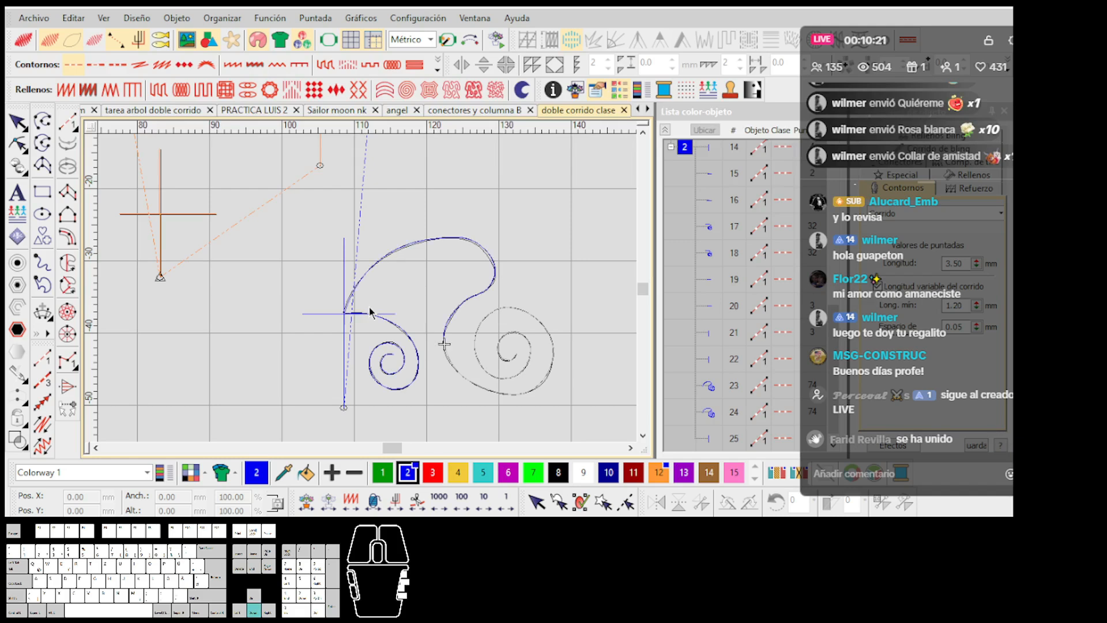
{"action": "key", "text": "Down"}
{"action": "key", "text": "Down"}
{"action": "key", "text": "Down"}
{"action": "scroll", "coordinate": [371, 308], "scroll_direction": "down", "scroll_amount": 2}
{"action": "scroll", "coordinate": [374, 284], "scroll_direction": "down", "scroll_amount": 1}
{"action": "key", "text": "Down"}
{"action": "scroll", "coordinate": [372, 288], "scroll_direction": "down", "scroll_amount": 2}
{"action": "key", "text": "t"}
Step: Delete all the practice stitch objects beside the phoenix and fit the remaining artwork in view
{"action": "left_click_drag", "start_coordinate": [504, 369], "coordinate": [227, 193]}
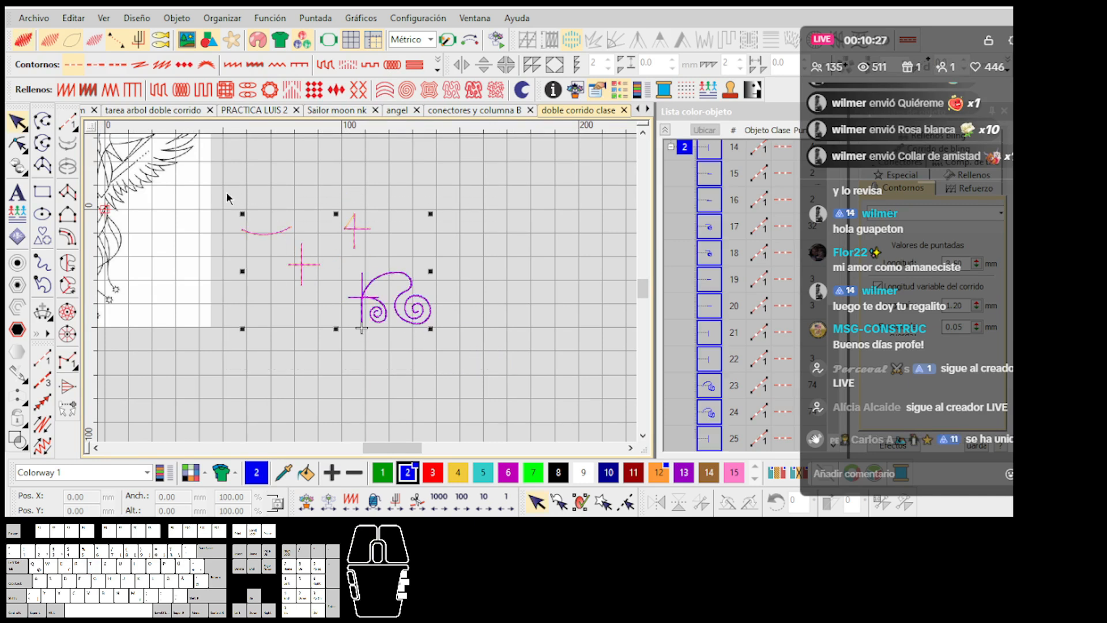
{"action": "scroll", "coordinate": [234, 199], "scroll_direction": "up", "scroll_amount": 2}
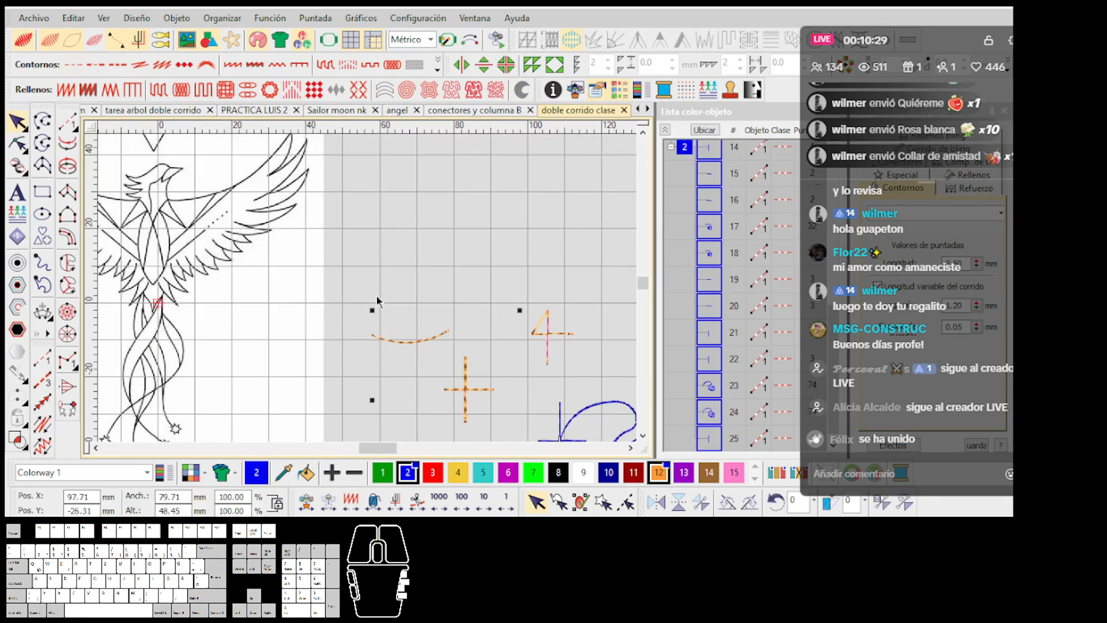
{"action": "key", "text": "Delete"}
{"action": "key", "text": "0"}
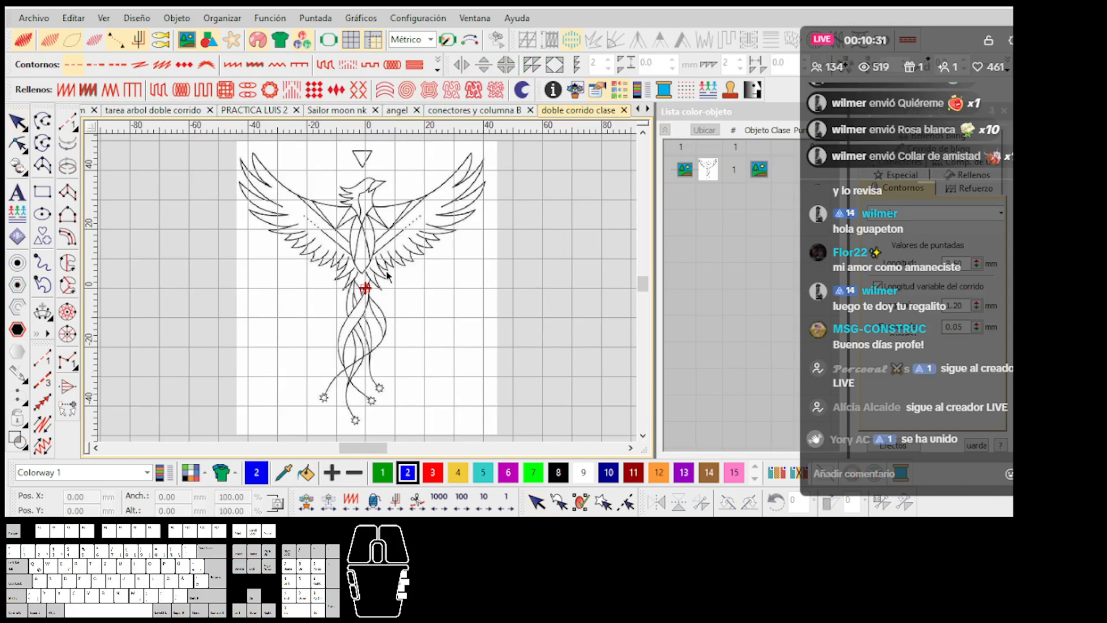
Step: Center the phoenix artwork on the origin by setting its position to X 0 and Y 0
{"action": "left_click", "coordinate": [387, 276]}
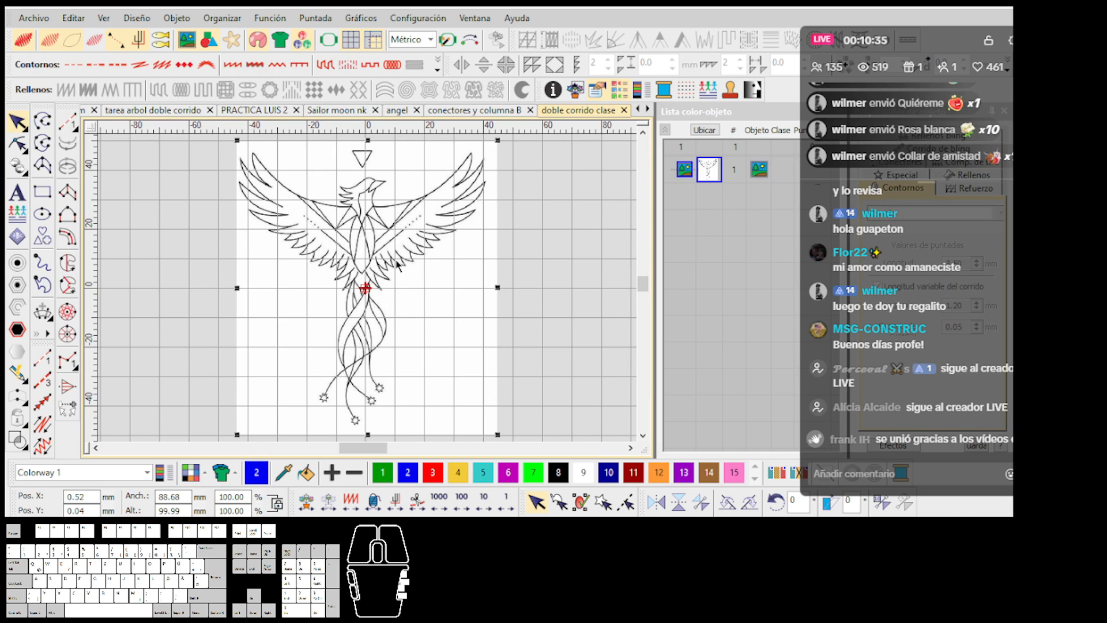
{"action": "scroll", "coordinate": [397, 257], "scroll_direction": "down", "scroll_amount": 1}
{"action": "scroll", "coordinate": [368, 290], "scroll_direction": "up", "scroll_amount": 1}
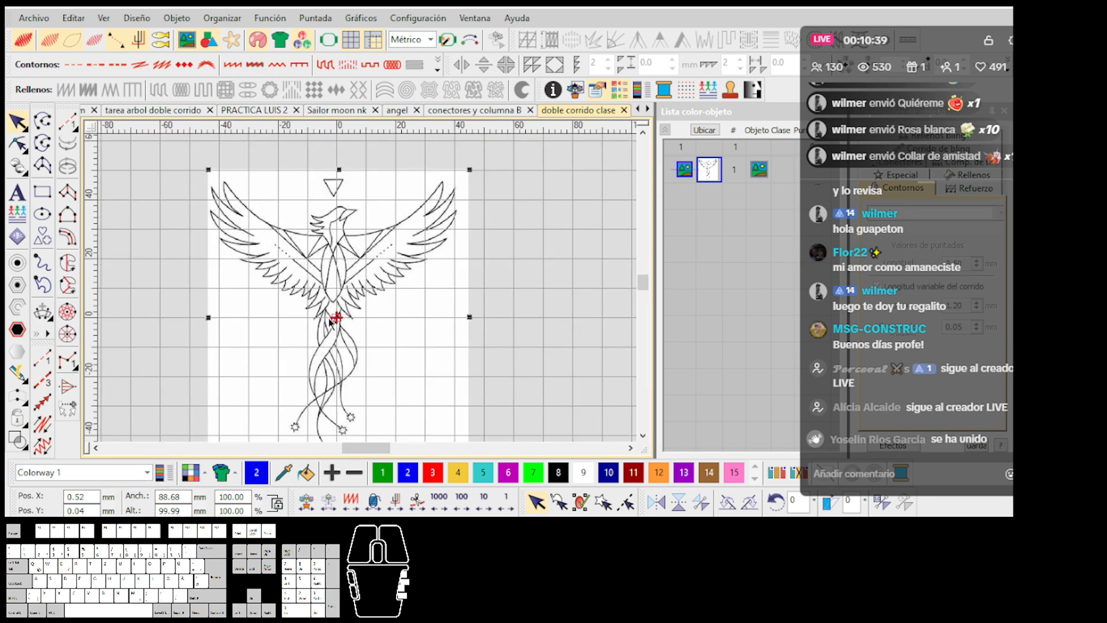
{"action": "scroll", "coordinate": [330, 321], "scroll_direction": "down", "scroll_amount": 1}
{"action": "scroll", "coordinate": [286, 400], "scroll_direction": "up", "scroll_amount": 1}
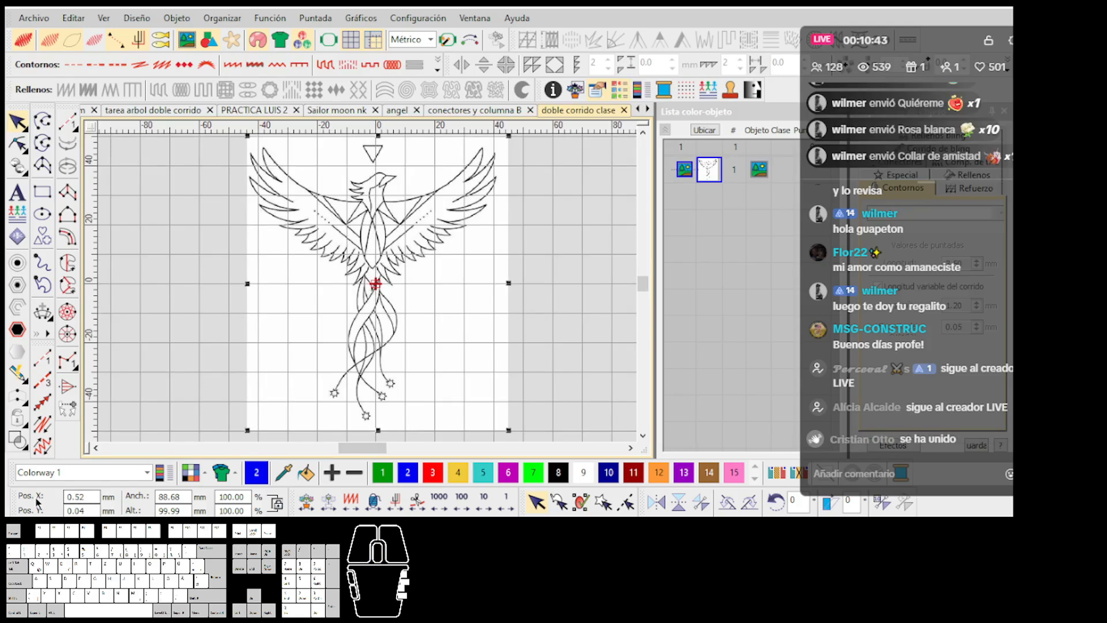
{"action": "double_click", "coordinate": [85, 496]}
{"action": "type", "text": "0"}
{"action": "left_click", "coordinate": [87, 511]}
{"action": "type", "text": "0"}
{"action": "key", "text": "Return"}
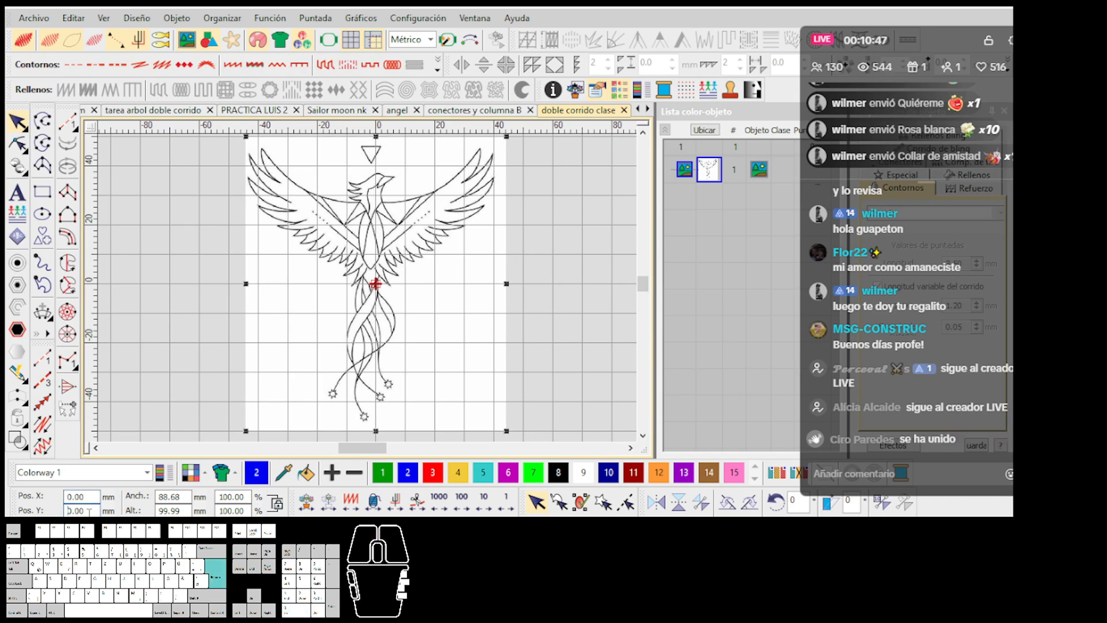
Step: Move the phoenix artwork far away from the origin and reset its position to X 0 and Y 0
{"action": "scroll", "coordinate": [404, 289], "scroll_direction": "down", "scroll_amount": 2}
{"action": "scroll", "coordinate": [425, 288], "scroll_direction": "up", "scroll_amount": 2}
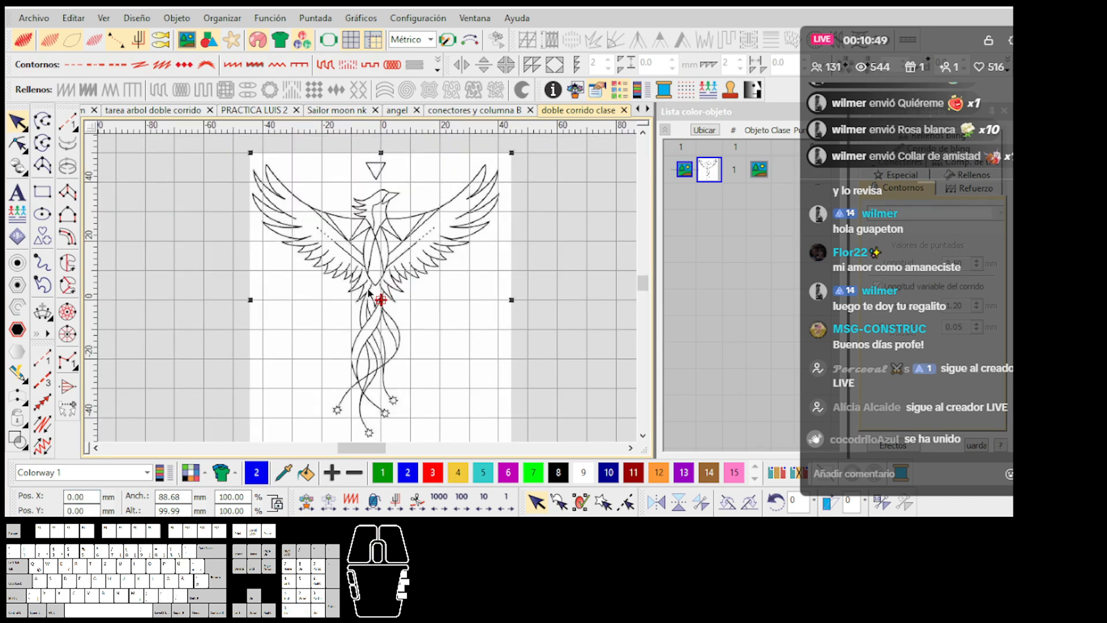
{"action": "scroll", "coordinate": [368, 290], "scroll_direction": "down", "scroll_amount": 10}
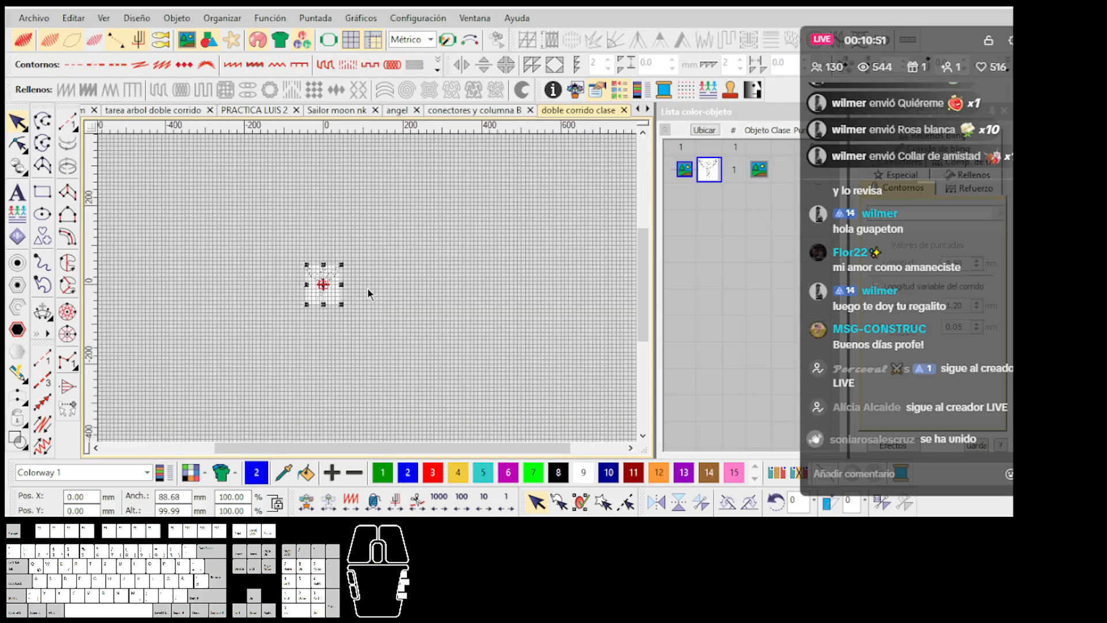
{"action": "left_click_drag", "start_coordinate": [326, 290], "coordinate": [526, 200]}
{"action": "scroll", "coordinate": [526, 200], "scroll_direction": "up", "scroll_amount": 3}
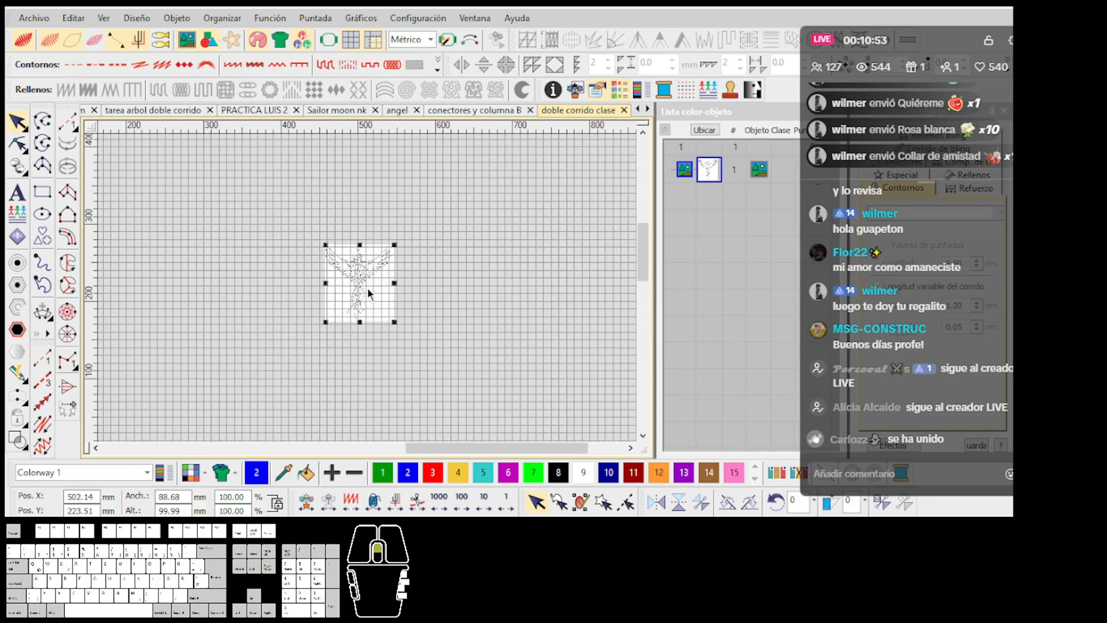
{"action": "scroll", "coordinate": [368, 287], "scroll_direction": "up", "scroll_amount": 4}
{"action": "double_click", "coordinate": [86, 496]}
{"action": "type", "text": "0"}
{"action": "left_click", "coordinate": [86, 509]}
{"action": "double_click", "coordinate": [86, 510]}
{"action": "type", "text": "0"}
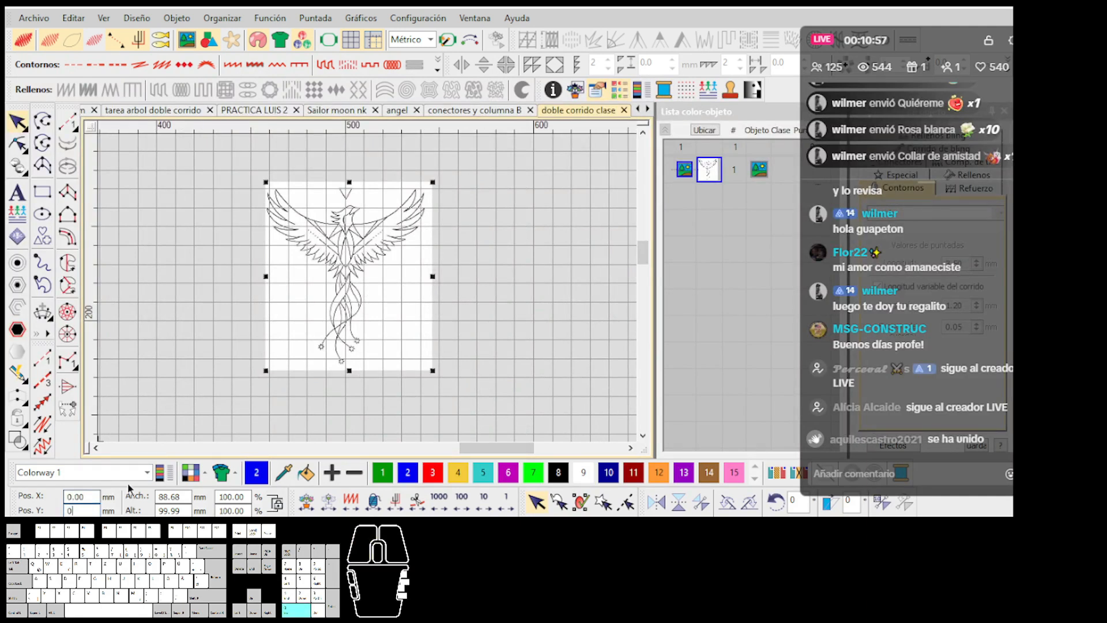
{"action": "key", "text": "Return"}
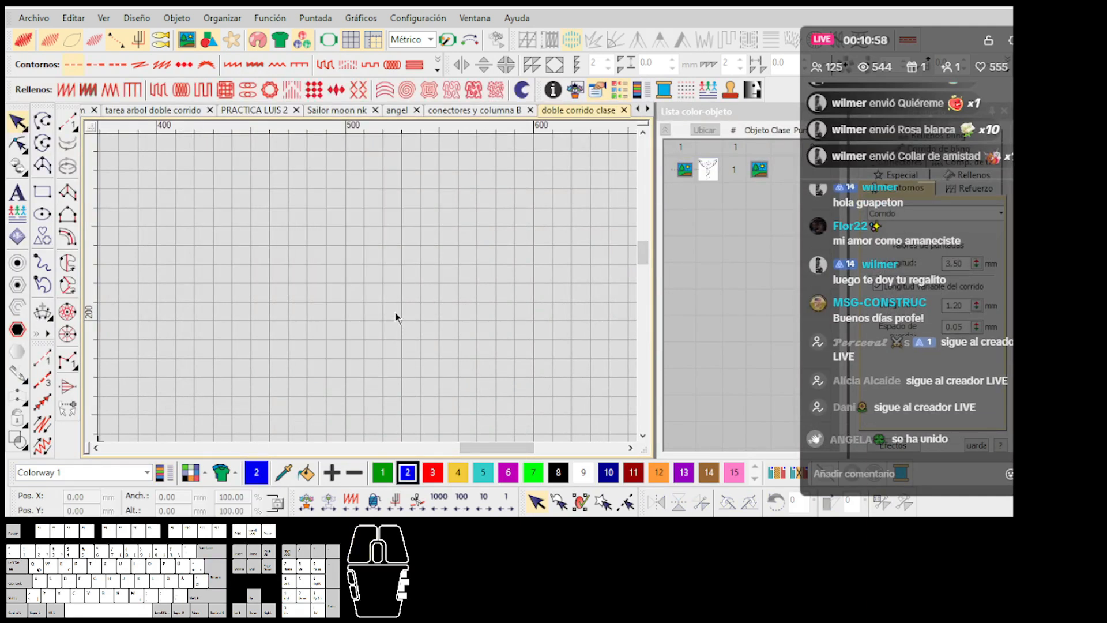
Step: Bring the recentered phoenix artwork back into full view
{"action": "left_click", "coordinate": [396, 314]}
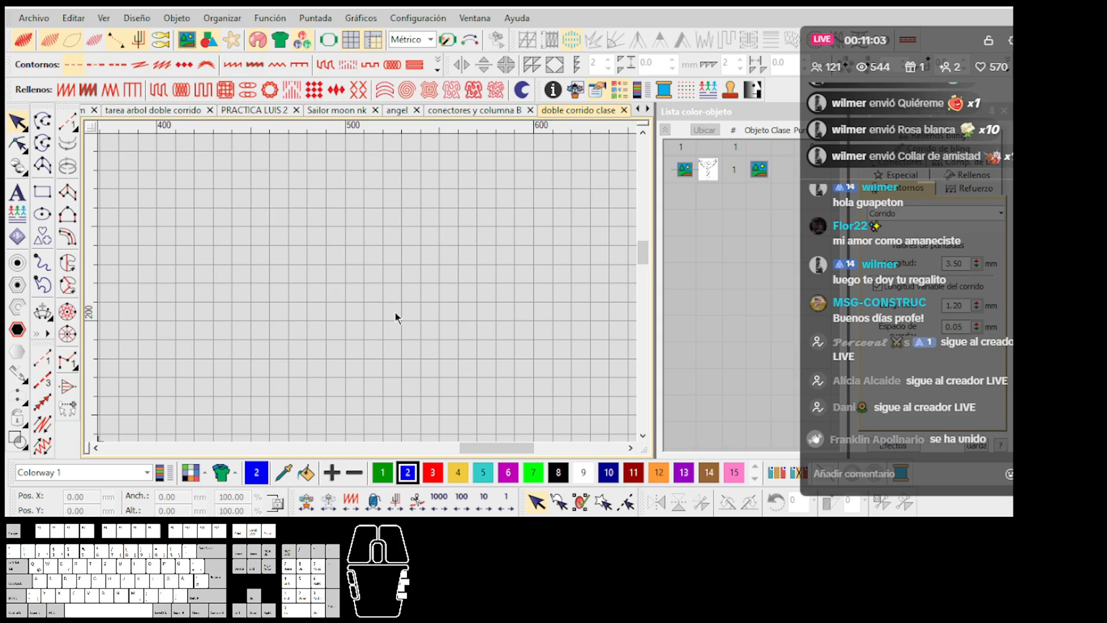
{"action": "key", "text": "0"}
{"action": "scroll", "coordinate": [396, 312], "scroll_direction": "down", "scroll_amount": 5}
{"action": "scroll", "coordinate": [368, 289], "scroll_direction": "up", "scroll_amount": 8}
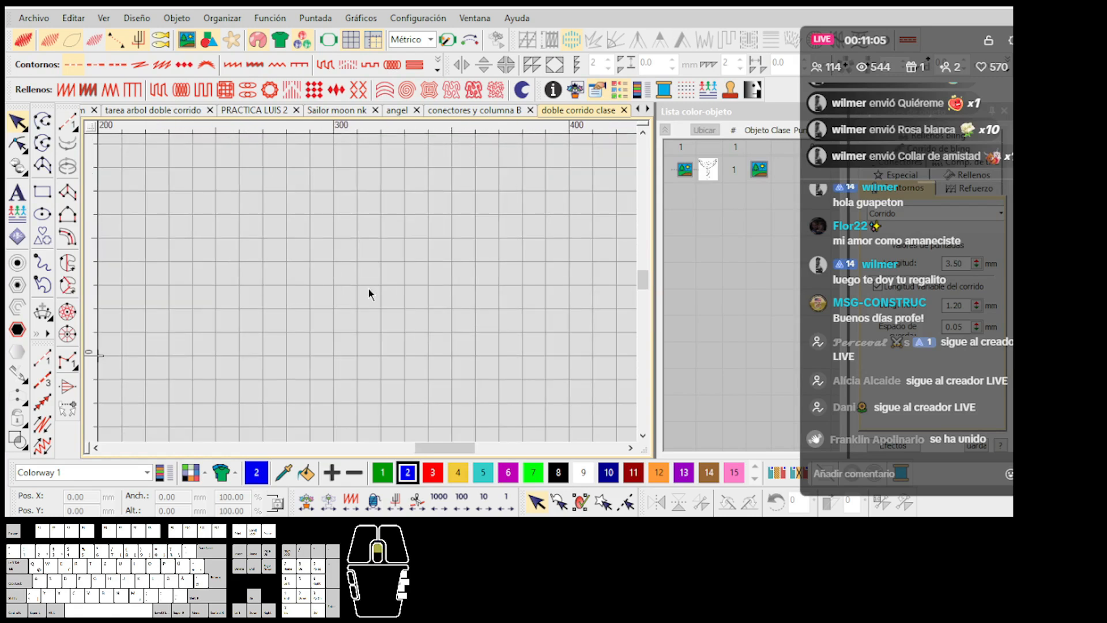
{"action": "scroll", "coordinate": [369, 295], "scroll_direction": "down", "scroll_amount": 5}
{"action": "scroll", "coordinate": [366, 288], "scroll_direction": "up", "scroll_amount": 2}
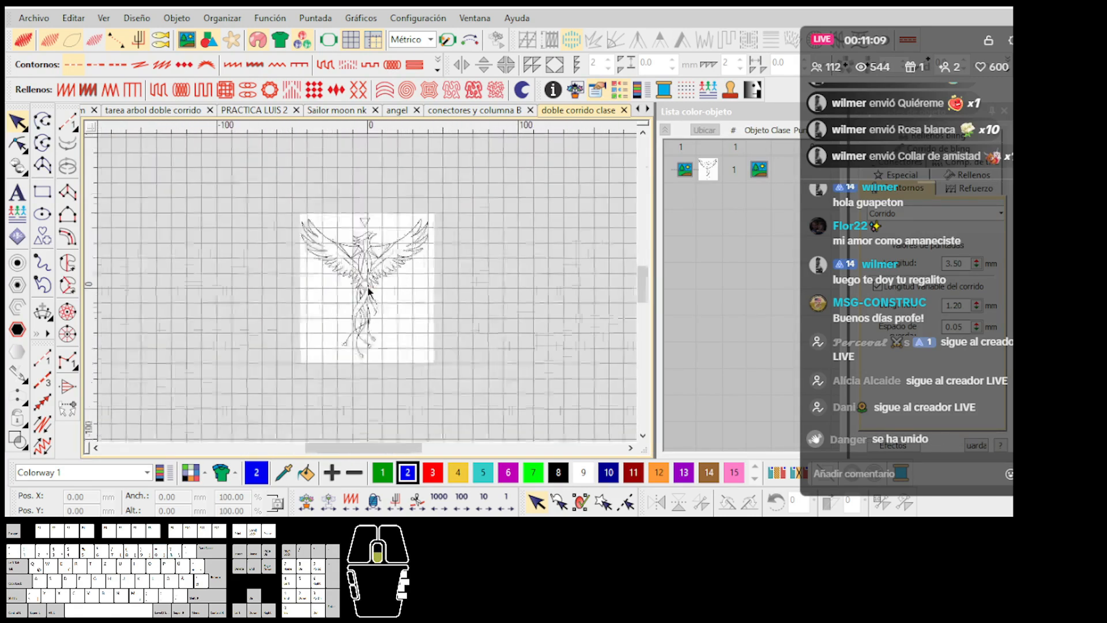
{"action": "scroll", "coordinate": [368, 291], "scroll_direction": "up", "scroll_amount": 1}
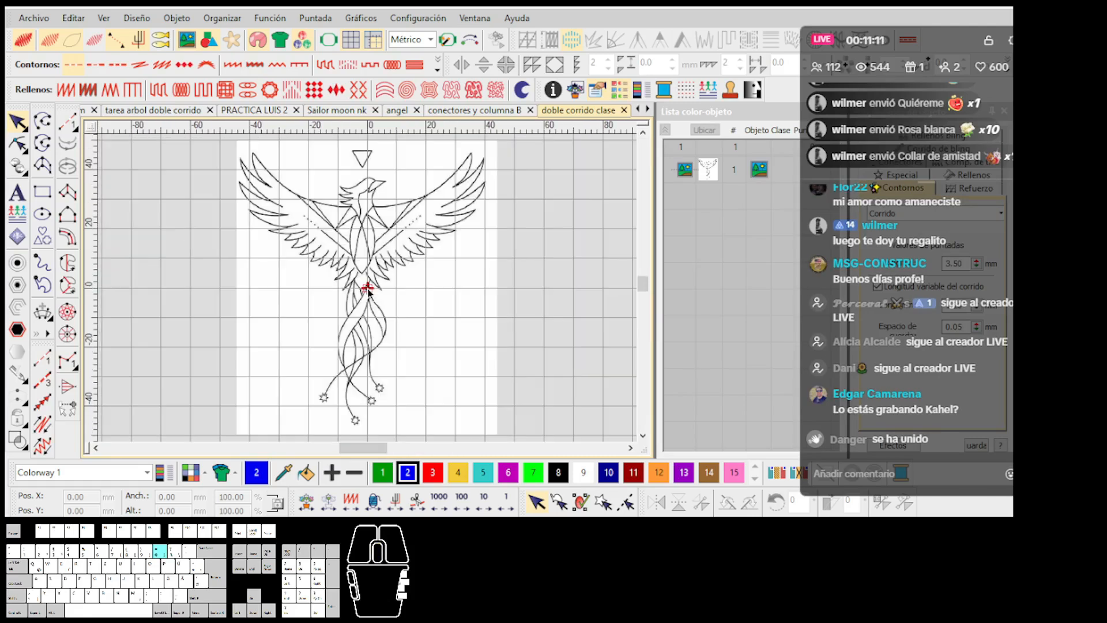
{"action": "scroll", "coordinate": [368, 289], "scroll_direction": "down", "scroll_amount": 3}
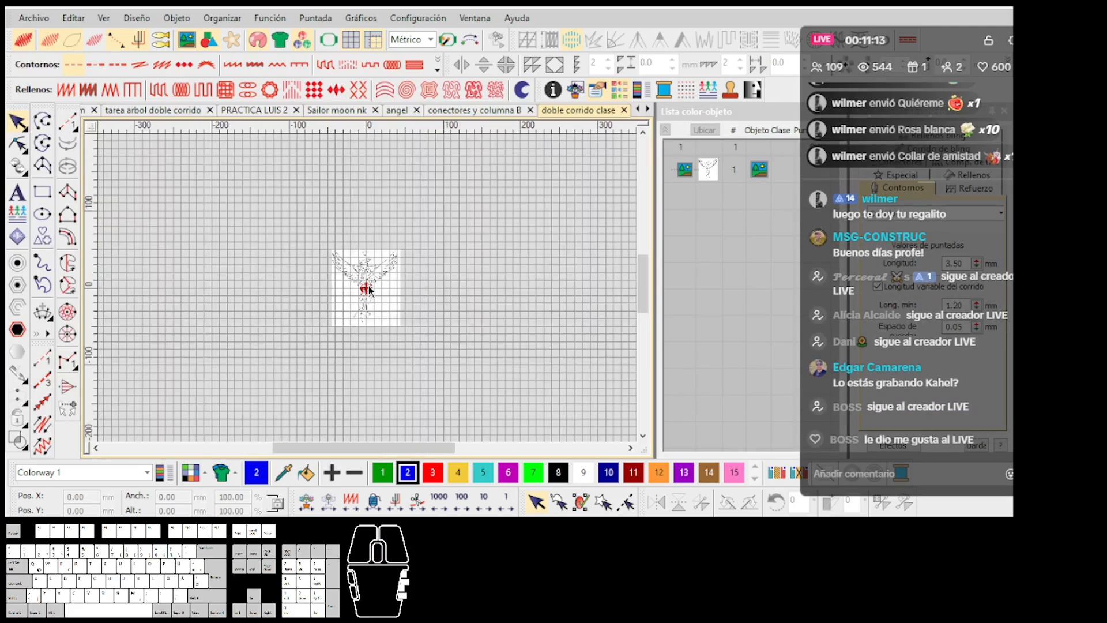
{"action": "scroll", "coordinate": [368, 288], "scroll_direction": "down", "scroll_amount": 1}
{"action": "scroll", "coordinate": [368, 288], "scroll_direction": "up", "scroll_amount": 1}
{"action": "key", "text": "0"}
{"action": "scroll", "coordinate": [398, 293], "scroll_direction": "down", "scroll_amount": 2}
{"action": "scroll", "coordinate": [368, 287], "scroll_direction": "up", "scroll_amount": 2}
{"action": "scroll", "coordinate": [368, 288], "scroll_direction": "down", "scroll_amount": 4}
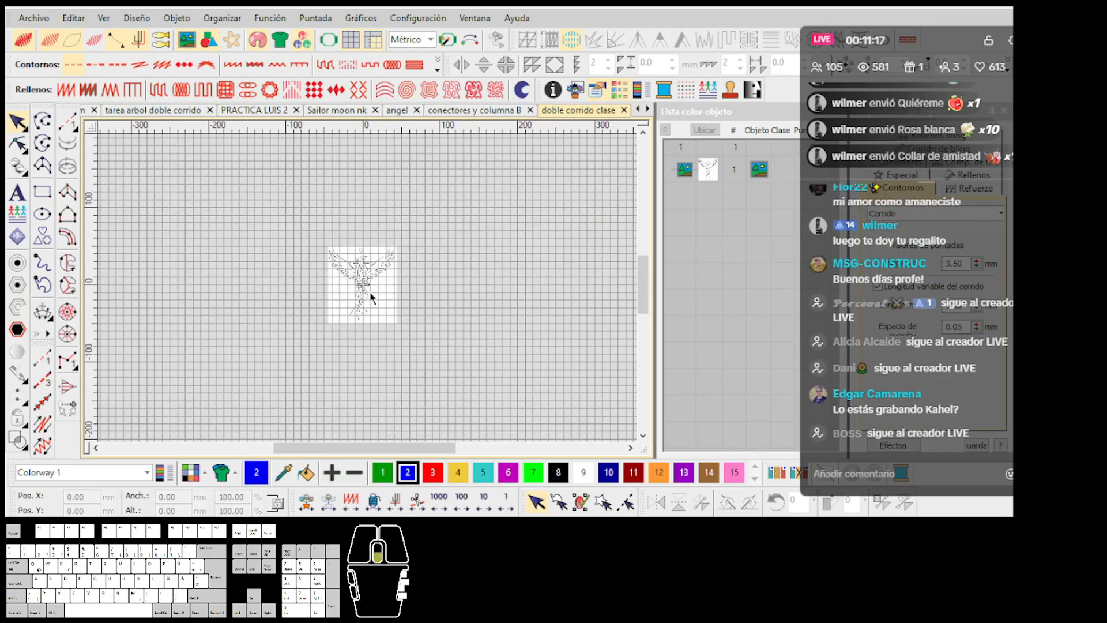
{"action": "scroll", "coordinate": [368, 289], "scroll_direction": "up", "scroll_amount": 4}
{"action": "scroll", "coordinate": [368, 289], "scroll_direction": "down", "scroll_amount": 2}
{"action": "scroll", "coordinate": [368, 288], "scroll_direction": "up", "scroll_amount": 2}
{"action": "scroll", "coordinate": [368, 288], "scroll_direction": "down", "scroll_amount": 2}
{"action": "scroll", "coordinate": [368, 291], "scroll_direction": "up", "scroll_amount": 4}
{"action": "key", "text": "0"}
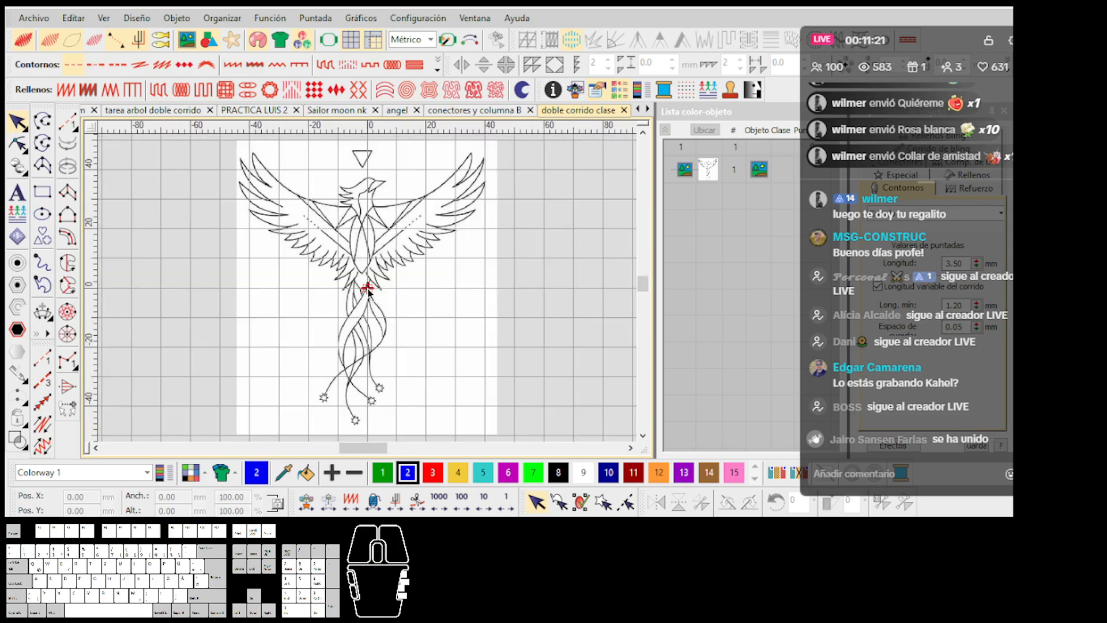
Step: Select the phoenix artwork and check its width and height
{"action": "key", "text": "Escape"}
{"action": "left_click", "coordinate": [338, 301]}
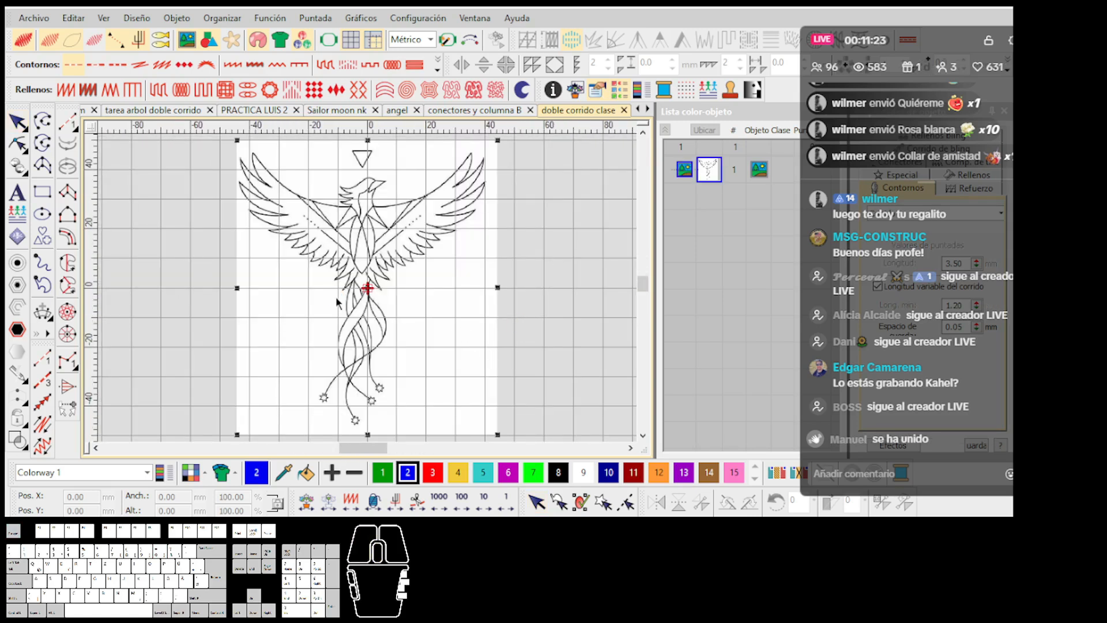
{"action": "scroll", "coordinate": [302, 334], "scroll_direction": "down", "scroll_amount": 2}
{"action": "scroll", "coordinate": [301, 336], "scroll_direction": "up", "scroll_amount": 2}
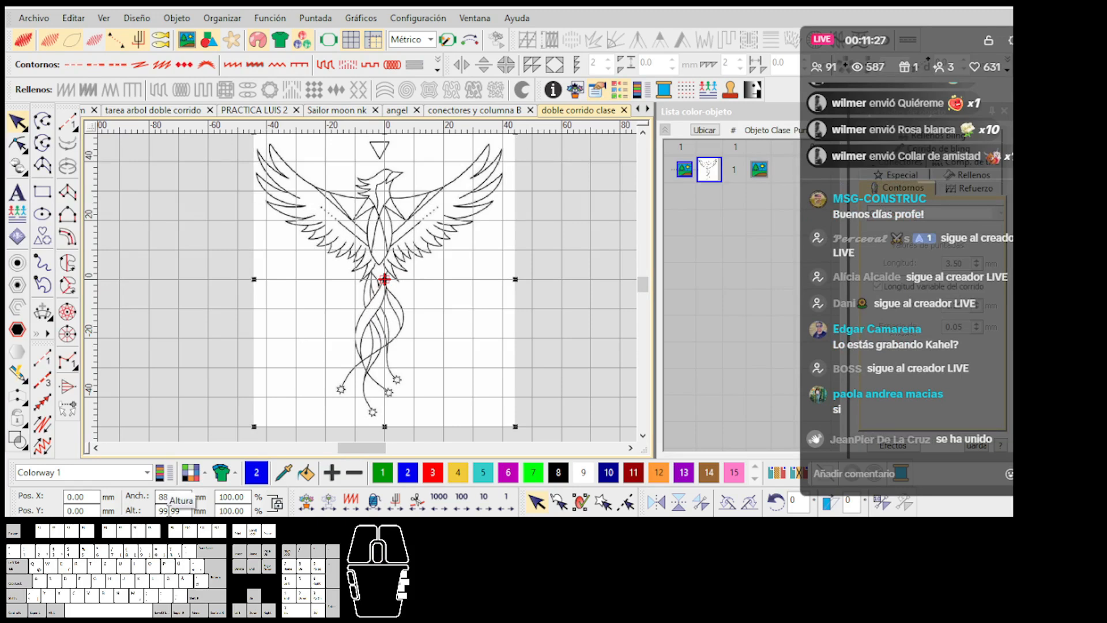
{"action": "left_click", "coordinate": [169, 496]}
Step: Digitize a short curved single-run stitch along a lower feather of the phoenix's left wing
{"action": "scroll", "coordinate": [372, 300], "scroll_direction": "down", "scroll_amount": 1}
{"action": "scroll", "coordinate": [374, 282], "scroll_direction": "up", "scroll_amount": 2}
{"action": "scroll", "coordinate": [373, 291], "scroll_direction": "down", "scroll_amount": 2}
{"action": "scroll", "coordinate": [372, 291], "scroll_direction": "up", "scroll_amount": 1}
{"action": "scroll", "coordinate": [372, 291], "scroll_direction": "down", "scroll_amount": 1}
{"action": "scroll", "coordinate": [372, 291], "scroll_direction": "up", "scroll_amount": 3}
{"action": "left_click", "coordinate": [68, 125]}
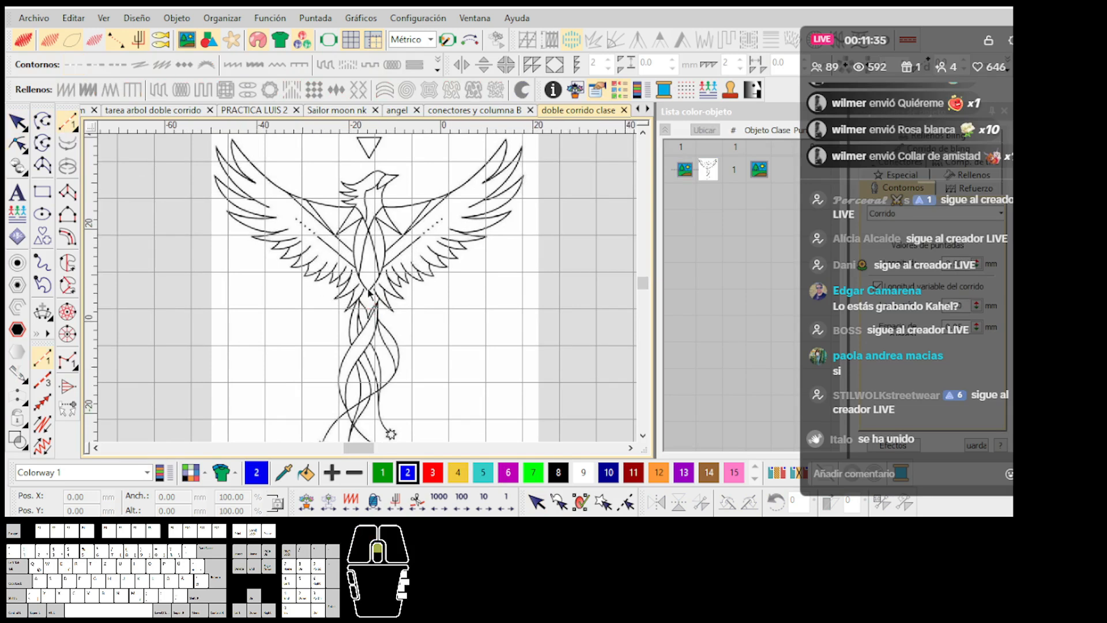
{"action": "scroll", "coordinate": [316, 283], "scroll_direction": "up", "scroll_amount": 1}
{"action": "scroll", "coordinate": [391, 280], "scroll_direction": "up", "scroll_amount": 1}
{"action": "left_click", "coordinate": [381, 267]}
{"action": "right_click", "coordinate": [333, 300]}
{"action": "right_click", "coordinate": [312, 305]}
{"action": "key", "text": "Return"}
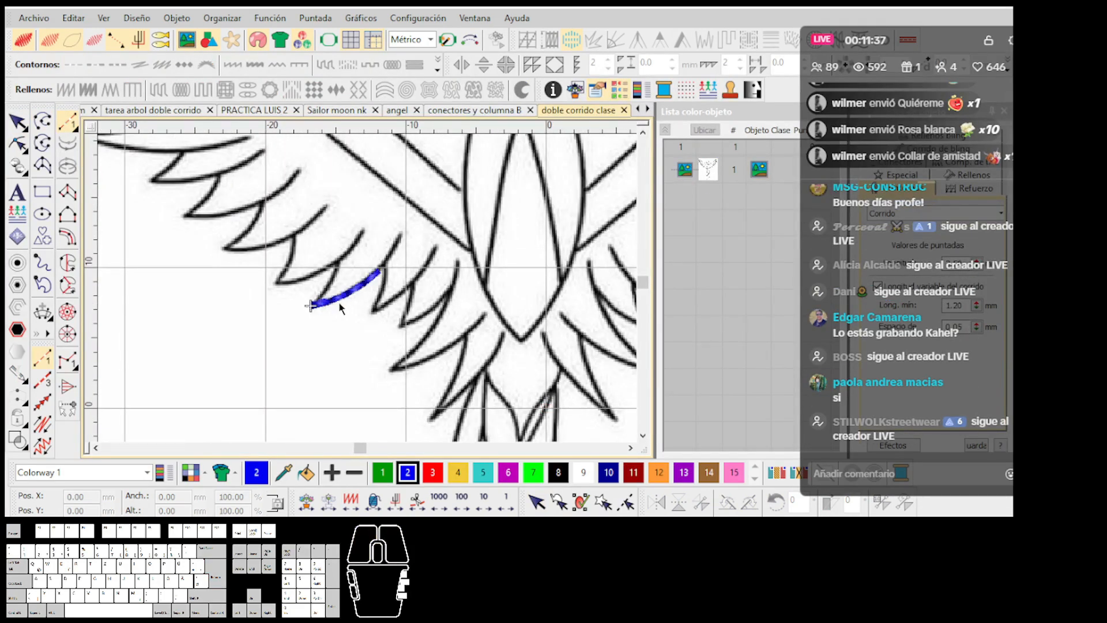
Step: Shift the unlocked phoenix artwork about 4 mm leftward beneath the run stitch and undo the move
{"action": "scroll", "coordinate": [338, 302], "scroll_direction": "up", "scroll_amount": 2}
{"action": "left_click", "coordinate": [328, 292]}
{"action": "scroll", "coordinate": [306, 299], "scroll_direction": "down", "scroll_amount": 4}
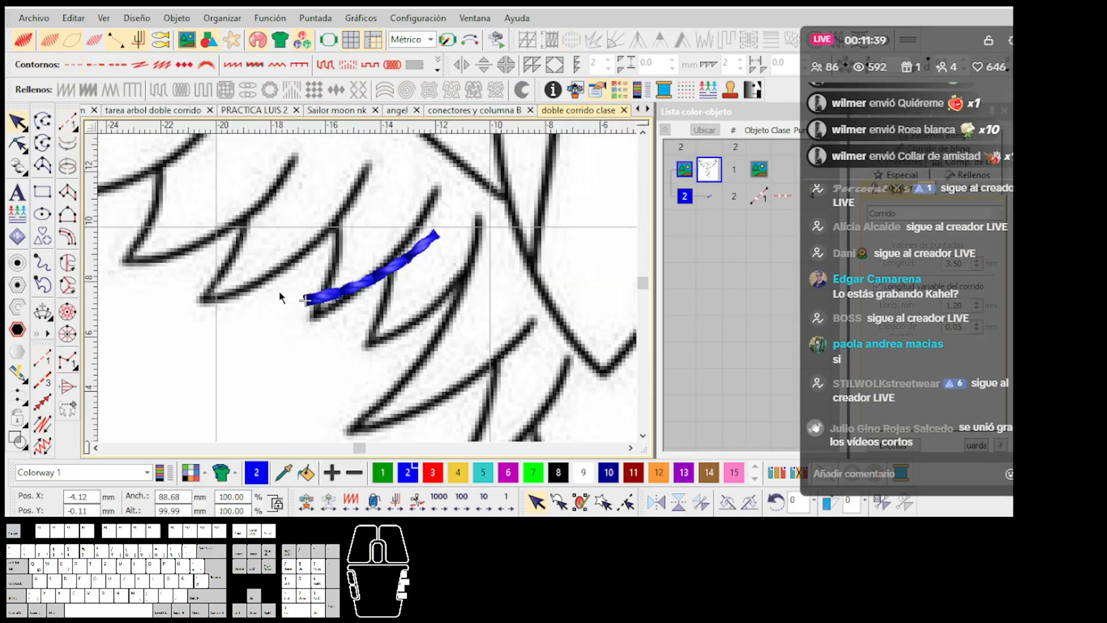
{"action": "scroll", "coordinate": [399, 295], "scroll_direction": "down", "scroll_amount": 4}
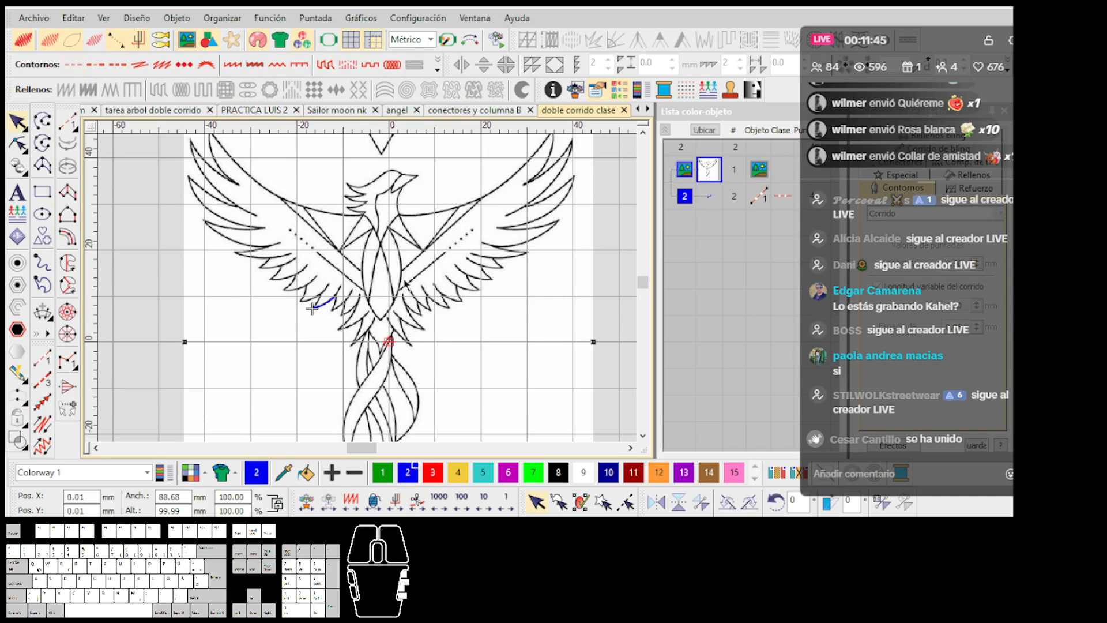
Step: Lock the phoenix artwork in place and test that it can no longer be selected on the canvas
{"action": "scroll", "coordinate": [369, 293], "scroll_direction": "down", "scroll_amount": 1}
{"action": "scroll", "coordinate": [368, 292], "scroll_direction": "up", "scroll_amount": 1}
{"action": "key", "text": "Escape"}
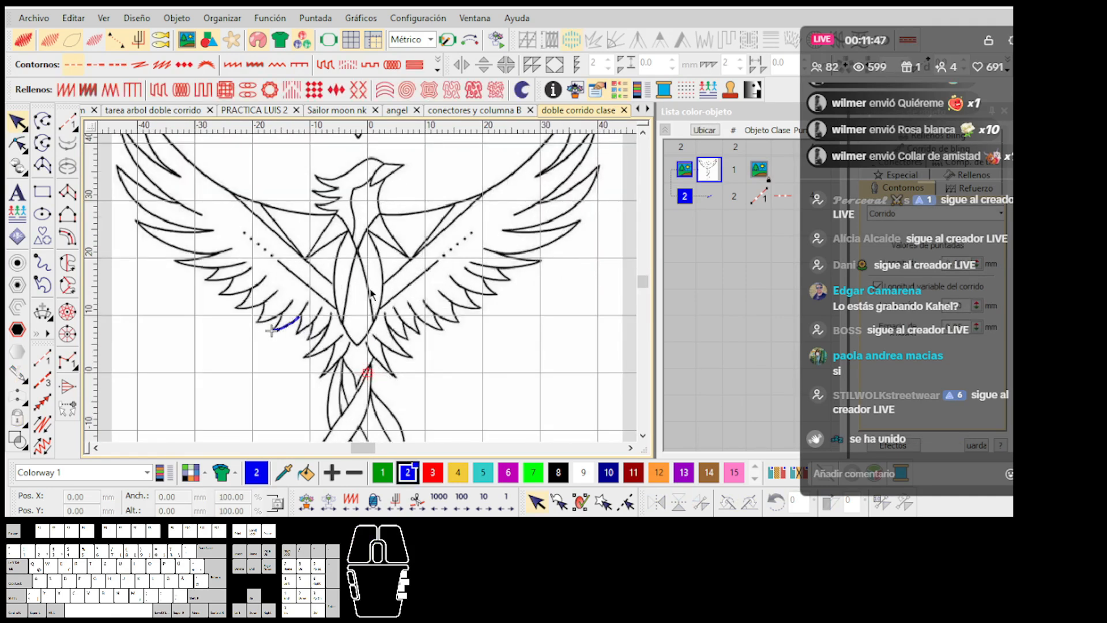
{"action": "key", "text": "k"}
{"action": "key", "text": "k"}
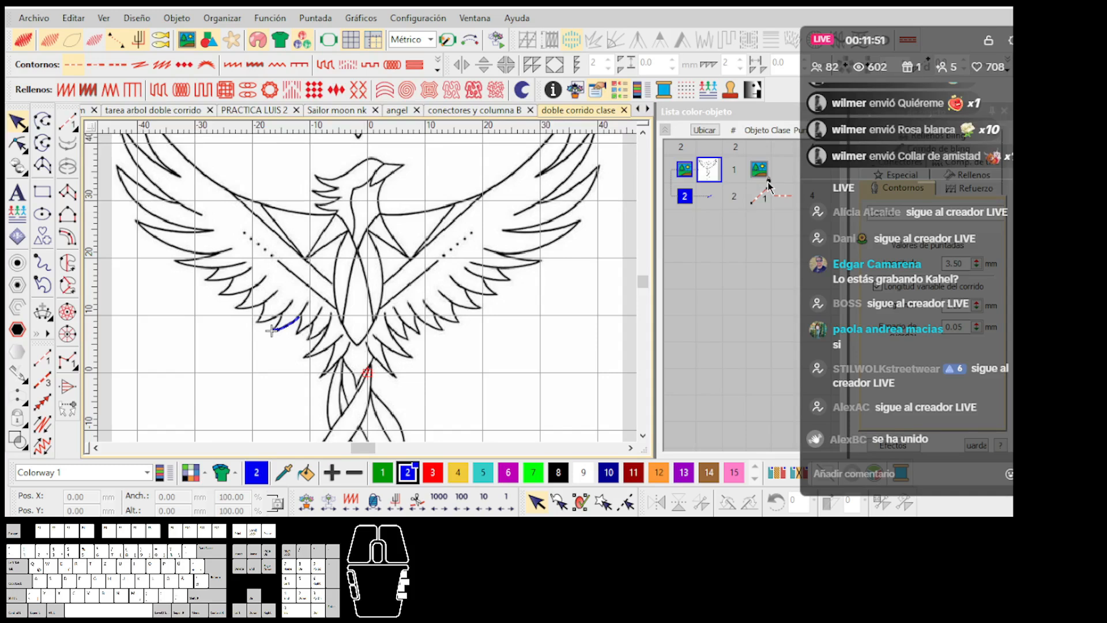
{"action": "scroll", "coordinate": [336, 310], "scroll_direction": "down", "scroll_amount": 4}
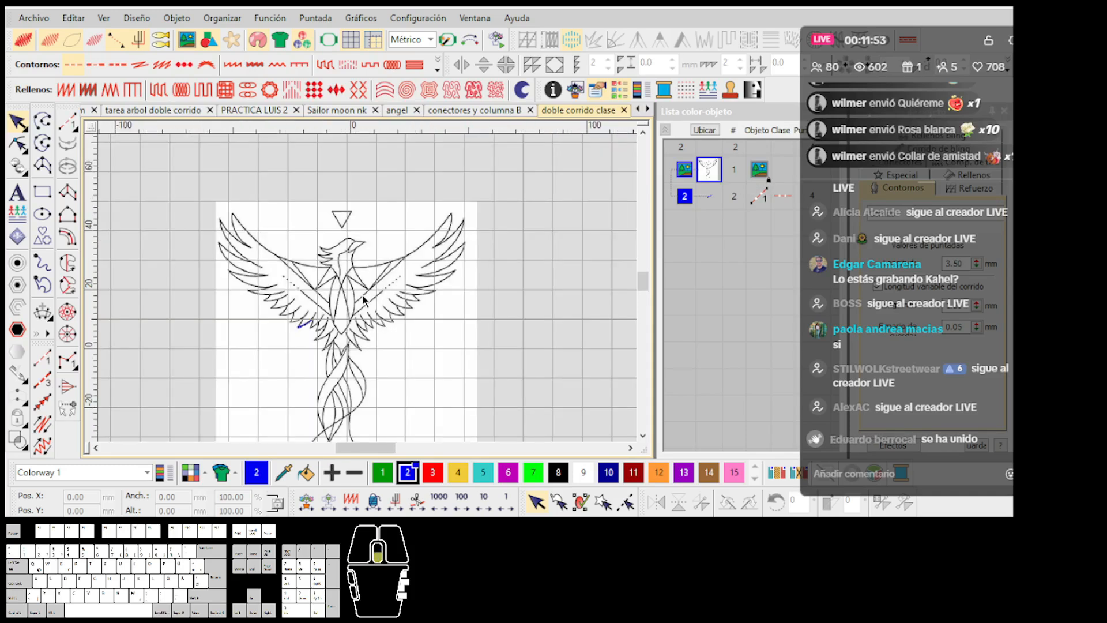
{"action": "left_click", "coordinate": [422, 315]}
{"action": "scroll", "coordinate": [415, 250], "scroll_direction": "up", "scroll_amount": 2}
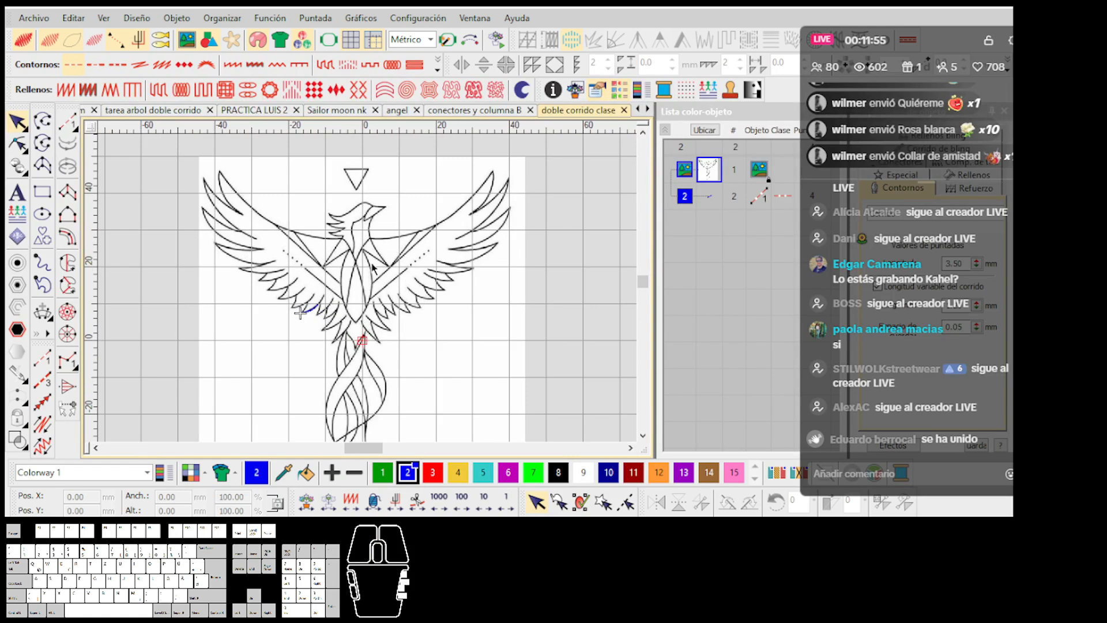
Step: Unlock the phoenix artwork through the object list, shift it slightly and undo the shift
{"action": "right_click", "coordinate": [702, 175]}
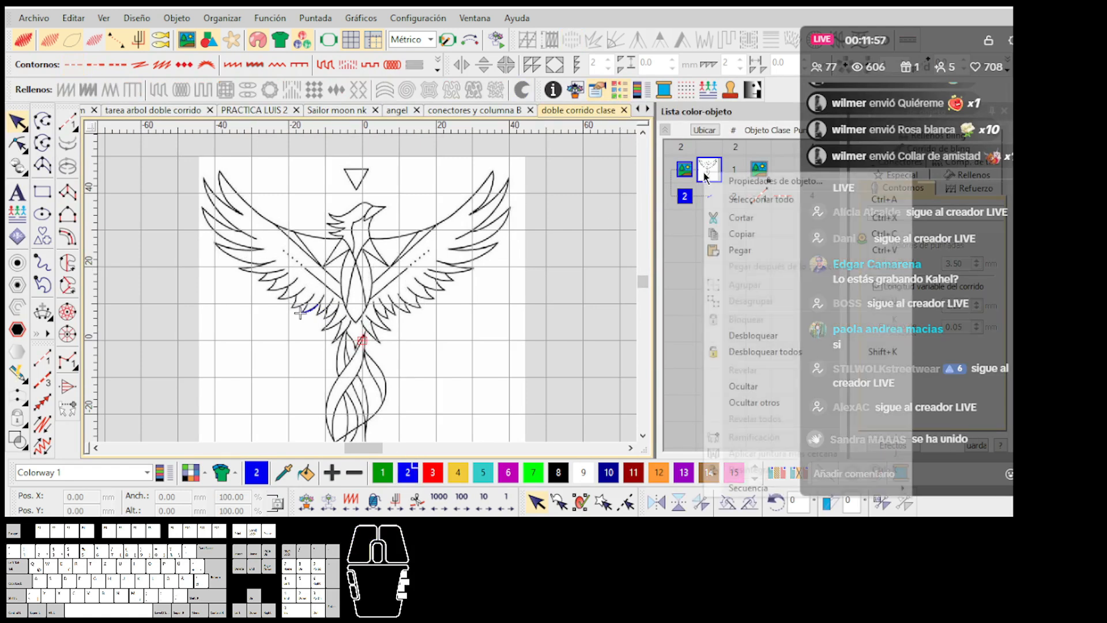
{"action": "left_click", "coordinate": [764, 335]}
{"action": "left_click_drag", "start_coordinate": [316, 282], "coordinate": [312, 281]}
{"action": "key", "text": "ctrl+z"}
{"action": "left_click", "coordinate": [466, 304]}
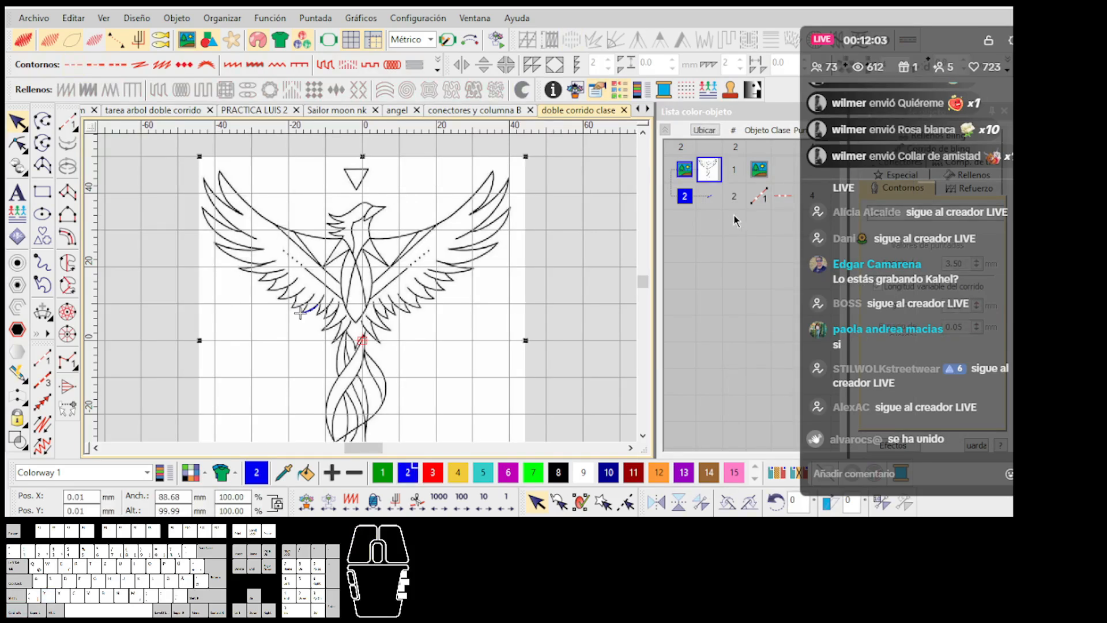
Step: Lock the phoenix artwork again and bring the live chat window fully into view
{"action": "left_click", "coordinate": [769, 183]}
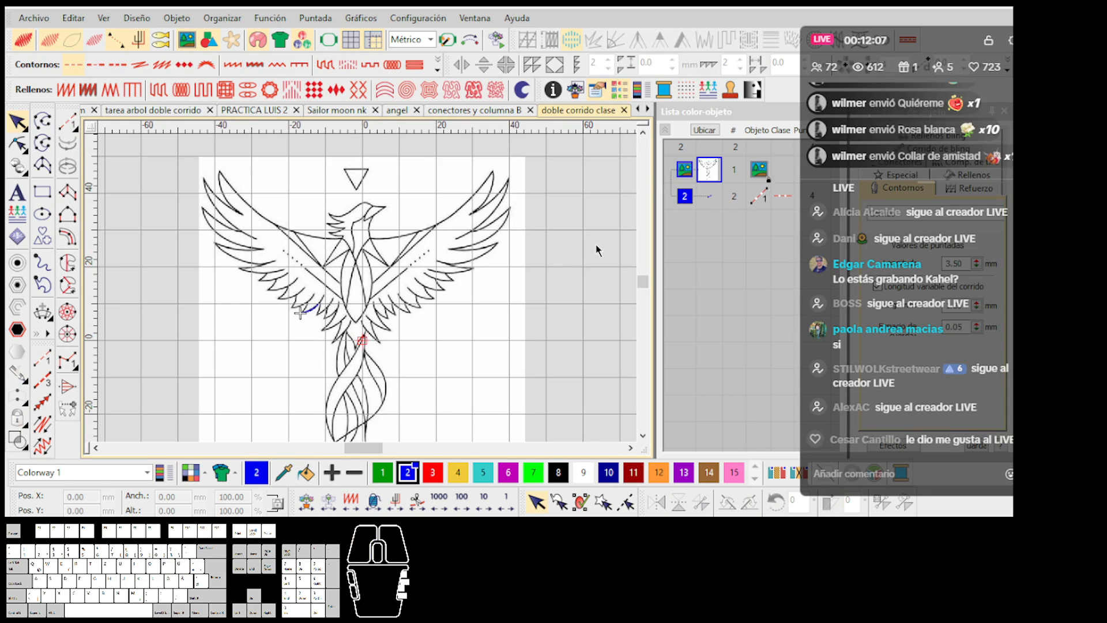
{"action": "scroll", "coordinate": [600, 247], "scroll_direction": "down", "scroll_amount": 1}
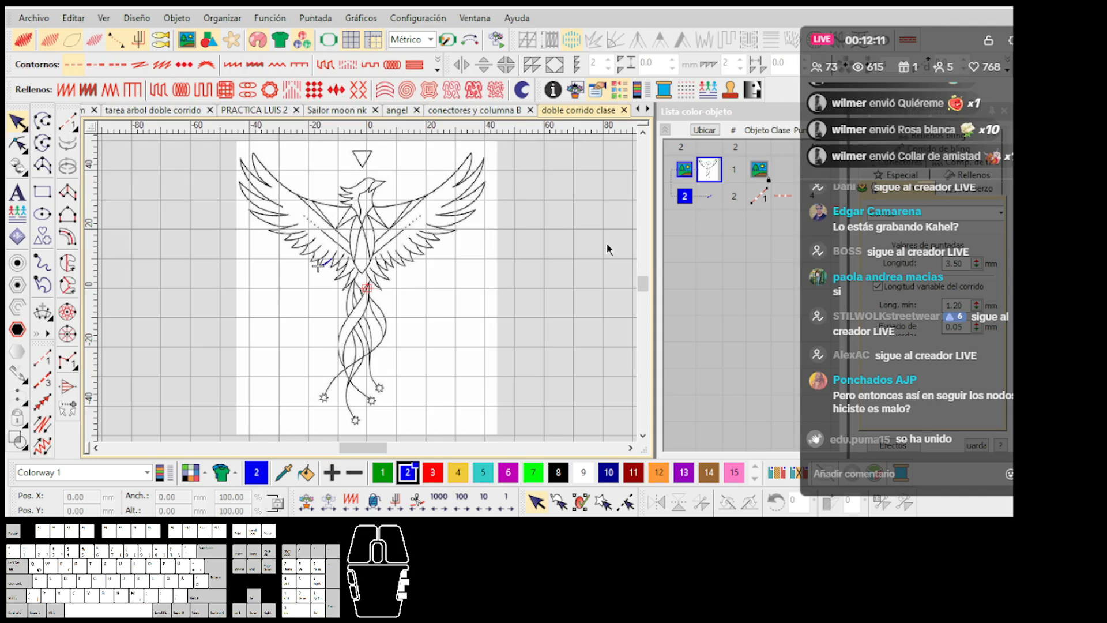
{"action": "left_click_drag", "start_coordinate": [927, 43], "coordinate": [874, 43]}
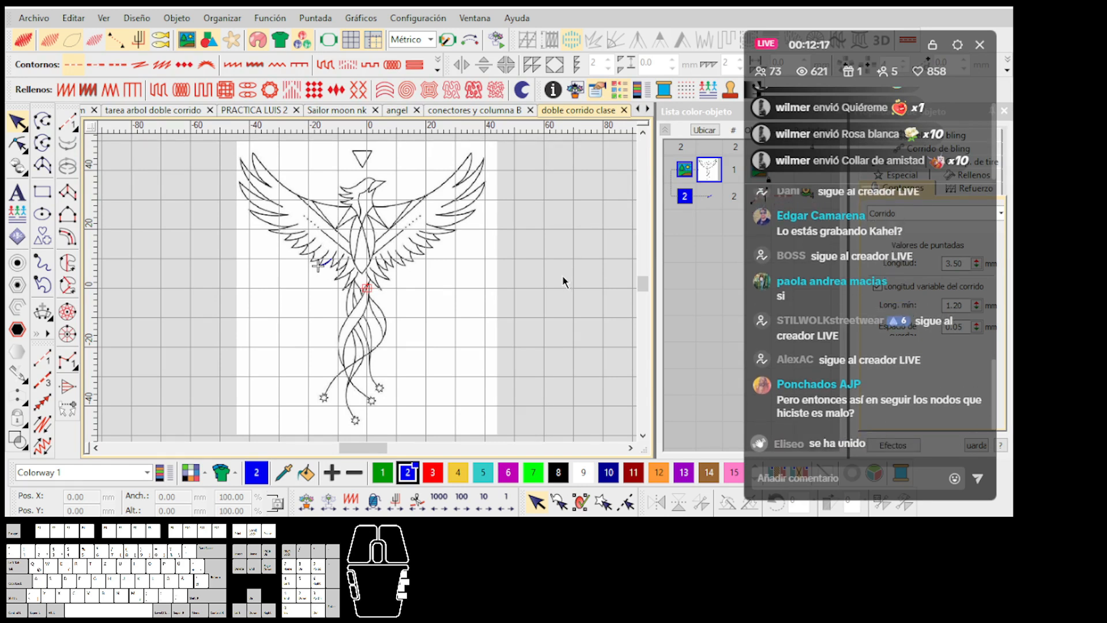
Step: Delete the practice run stitch from the left wing's lower feather
{"action": "scroll", "coordinate": [359, 271], "scroll_direction": "up", "scroll_amount": 2}
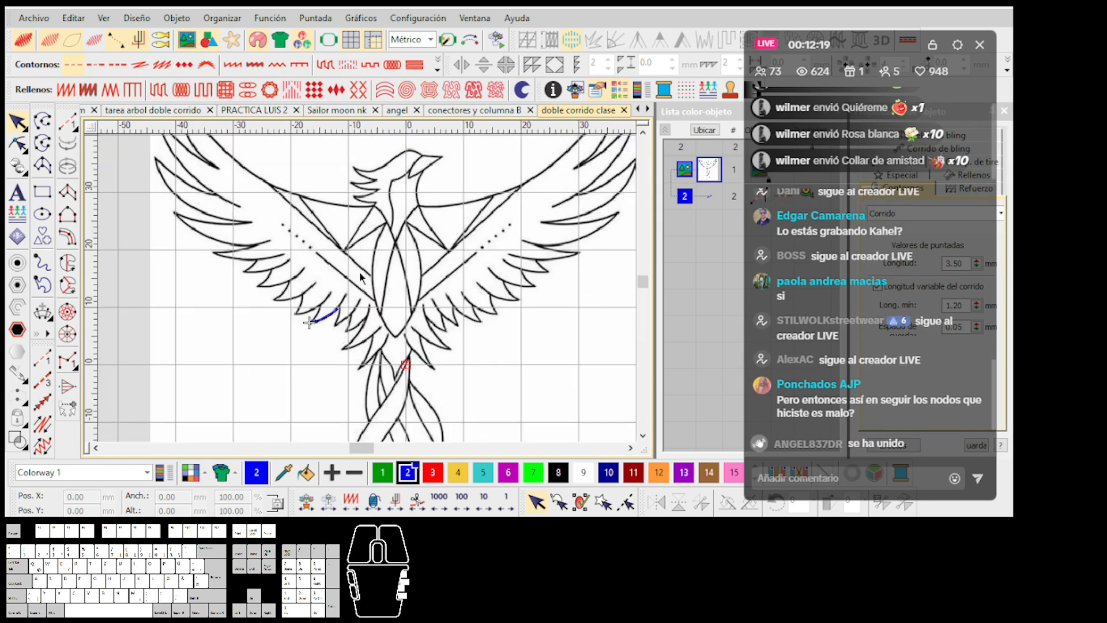
{"action": "scroll", "coordinate": [339, 298], "scroll_direction": "up", "scroll_amount": 1}
{"action": "left_click", "coordinate": [327, 379]}
{"action": "key", "text": "Delete"}
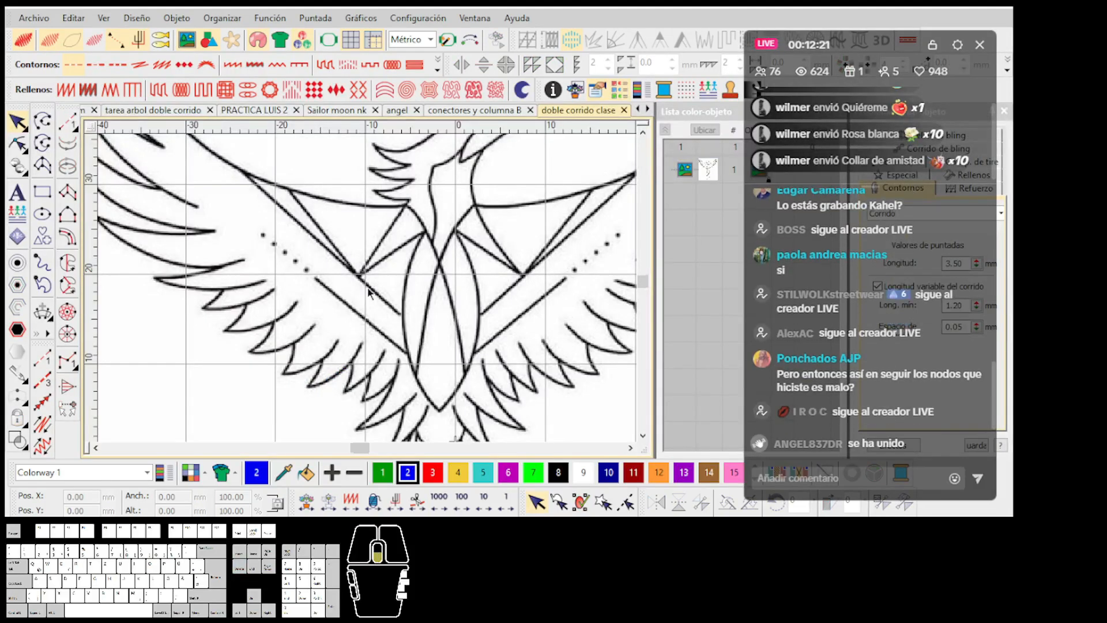
{"action": "scroll", "coordinate": [373, 291], "scroll_direction": "down", "scroll_amount": 3}
{"action": "scroll", "coordinate": [375, 292], "scroll_direction": "up", "scroll_amount": 2}
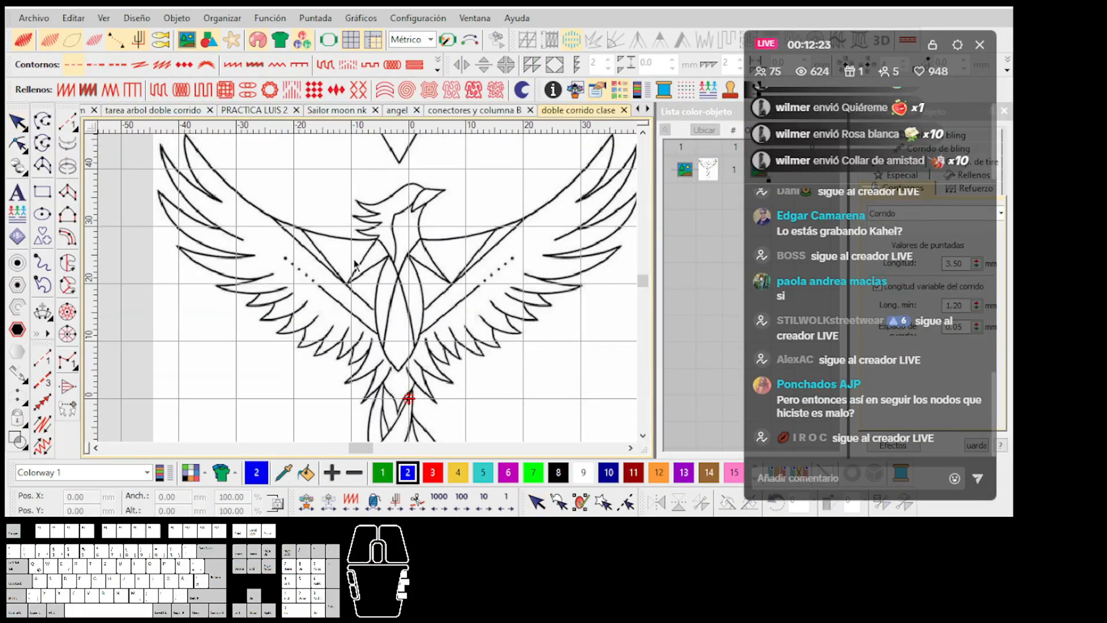
{"action": "scroll", "coordinate": [363, 282], "scroll_direction": "down", "scroll_amount": 3}
{"action": "scroll", "coordinate": [369, 298], "scroll_direction": "up", "scroll_amount": 2}
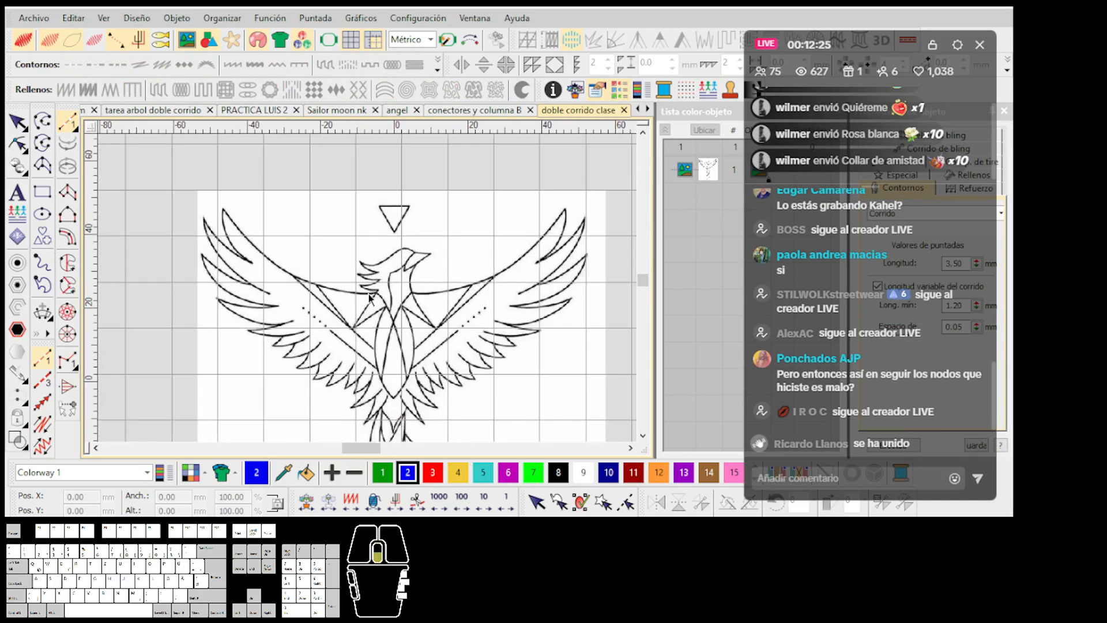
{"action": "scroll", "coordinate": [370, 297], "scroll_direction": "down", "scroll_amount": 2}
{"action": "scroll", "coordinate": [369, 295], "scroll_direction": "up", "scroll_amount": 2}
{"action": "scroll", "coordinate": [369, 293], "scroll_direction": "down", "scroll_amount": 2}
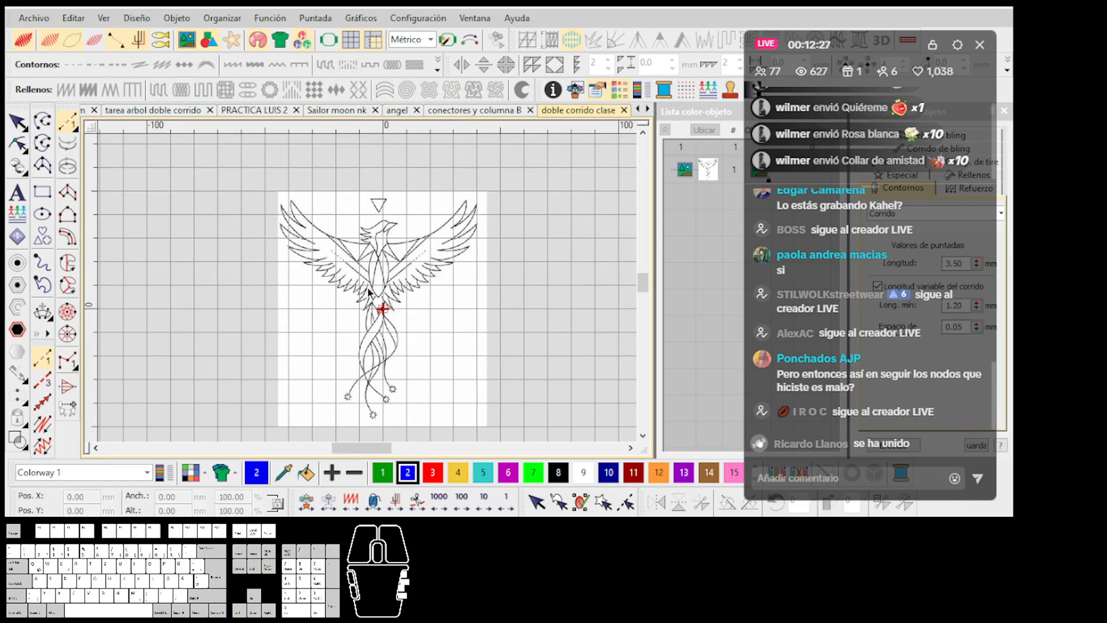
{"action": "scroll", "coordinate": [369, 292], "scroll_direction": "up", "scroll_amount": 1}
{"action": "scroll", "coordinate": [369, 292], "scroll_direction": "down", "scroll_amount": 2}
{"action": "scroll", "coordinate": [370, 293], "scroll_direction": "up", "scroll_amount": 2}
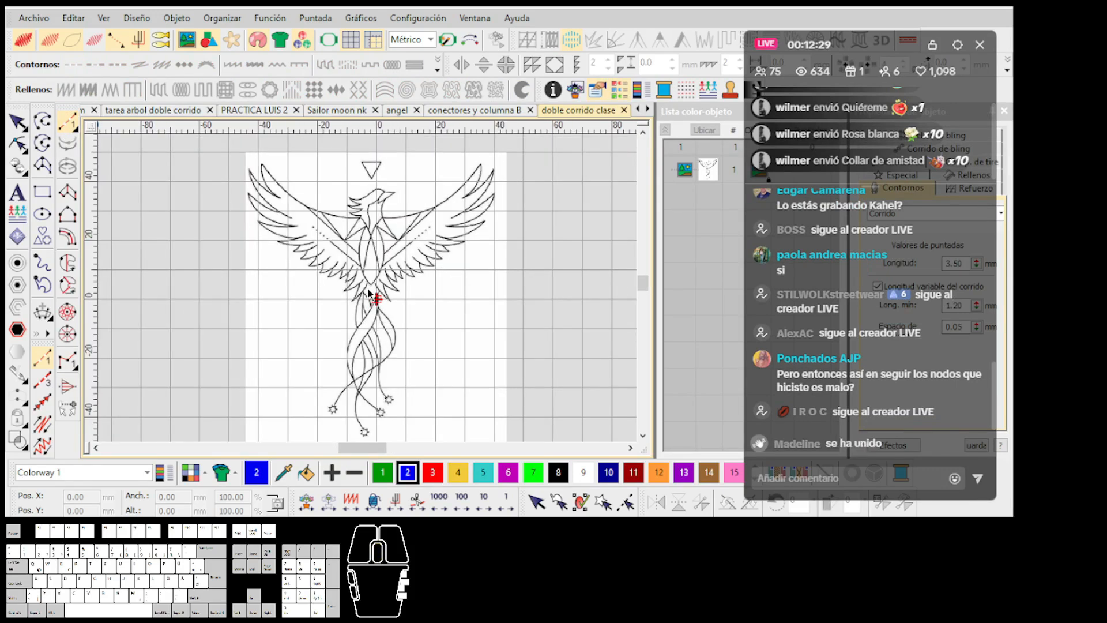
Step: Add a lettering object with a short first name beside the lowest star tip of the phoenix's tail
{"action": "left_click", "coordinate": [66, 194]}
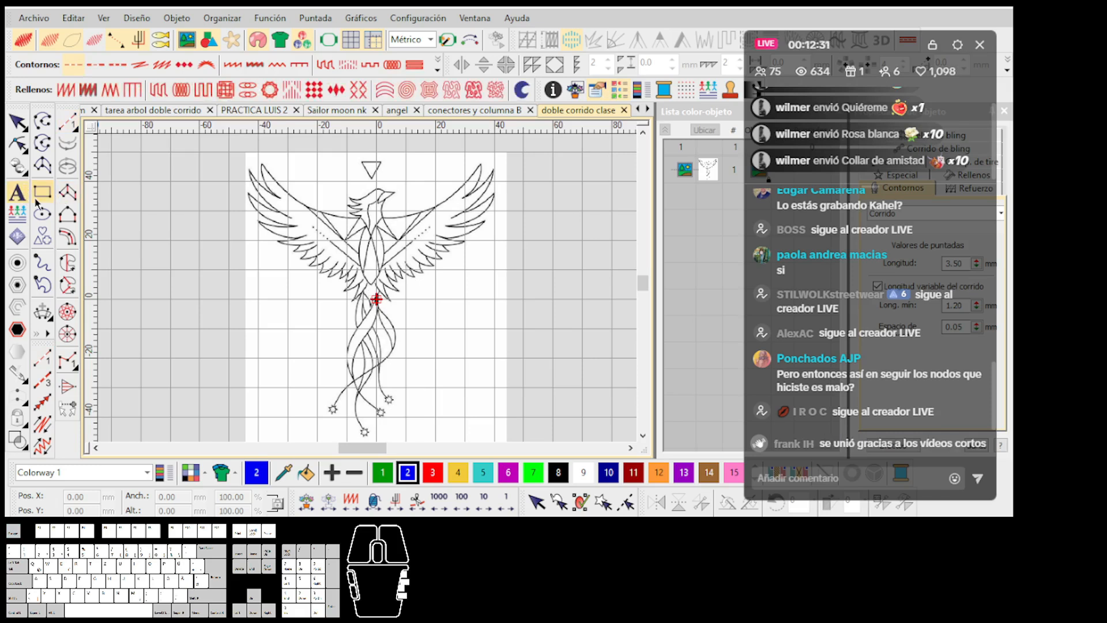
{"action": "left_click", "coordinate": [18, 194]}
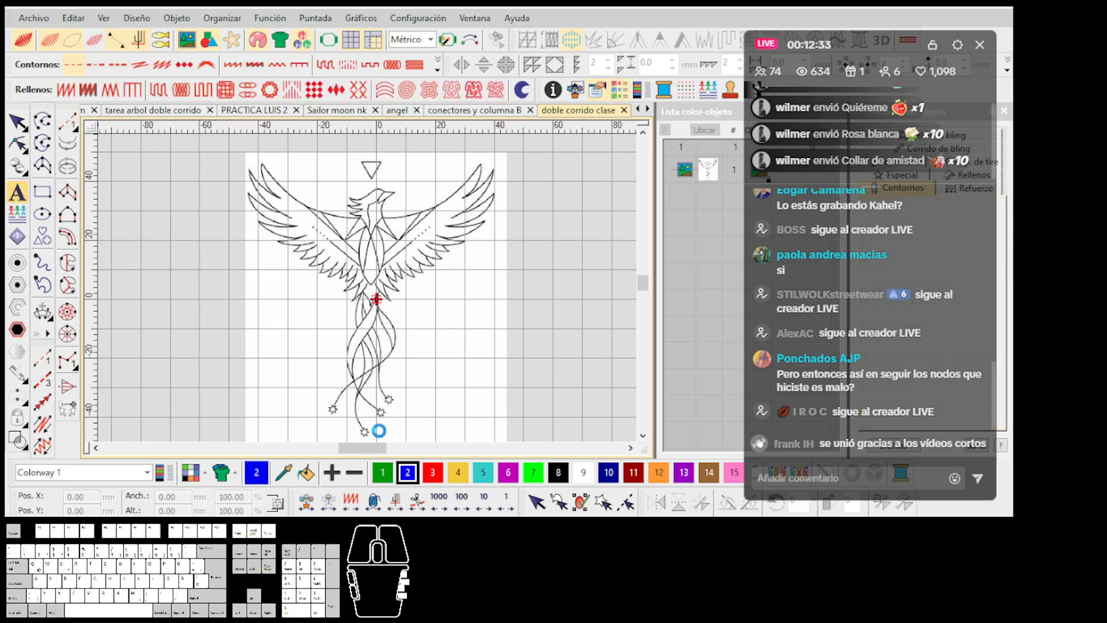
{"action": "scroll", "coordinate": [379, 430], "scroll_direction": "up", "scroll_amount": 2}
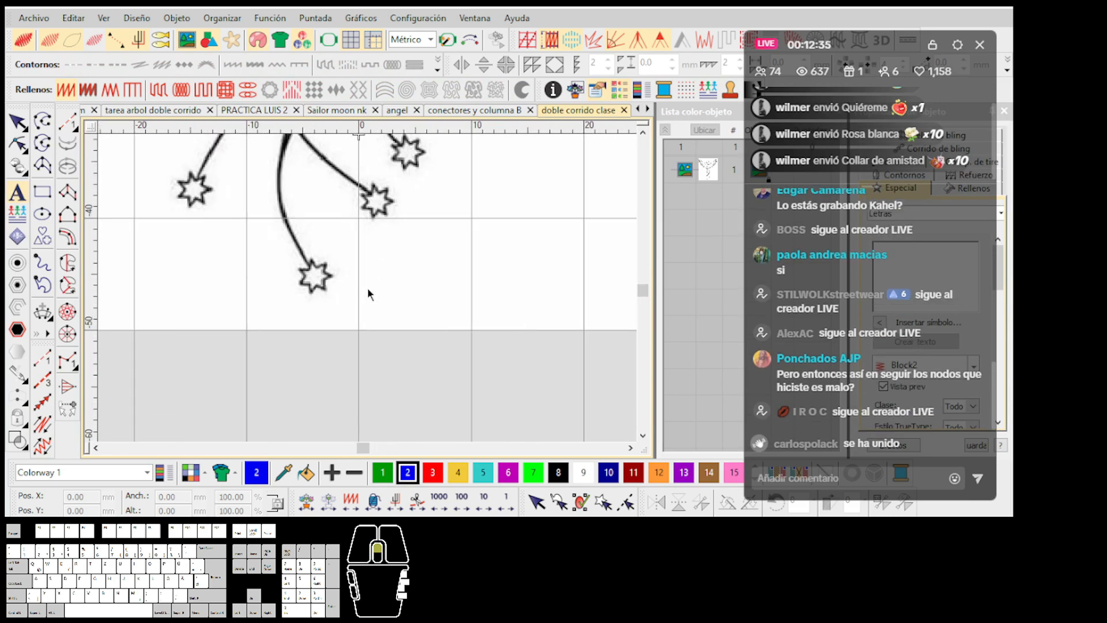
{"action": "left_click", "coordinate": [359, 299]}
{"action": "type", "text": "khael"}
{"action": "key", "text": "Return"}
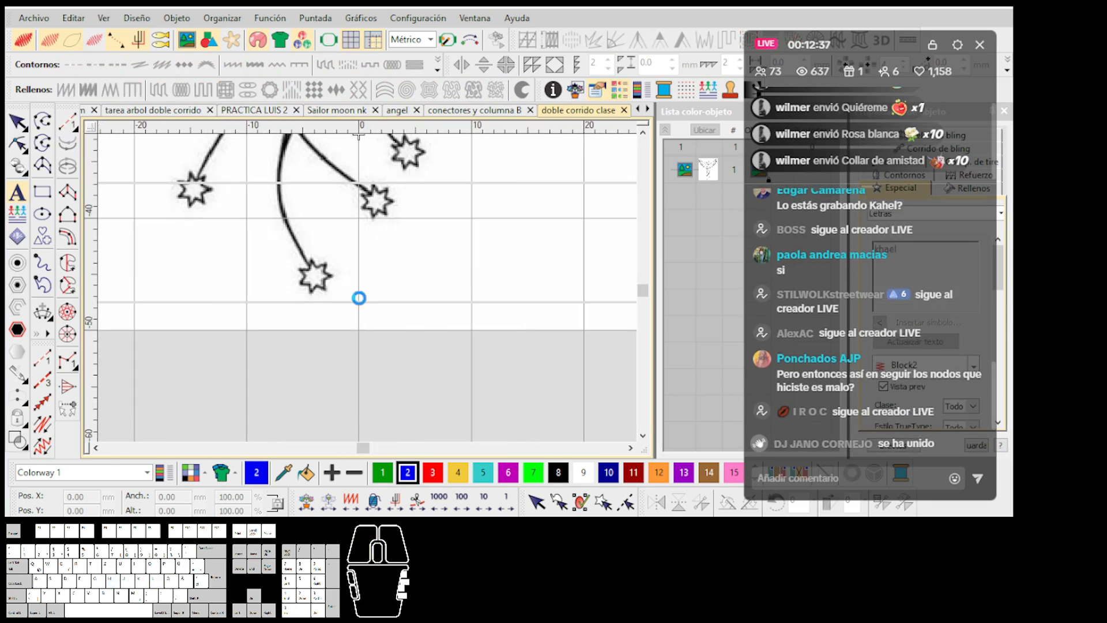
Step: Examine the size and satin stitching of the name lettering beside the tail tips
{"action": "left_click_drag", "start_coordinate": [546, 187], "coordinate": [444, 217]}
{"action": "left_click_drag", "start_coordinate": [395, 260], "coordinate": [510, 234]}
{"action": "scroll", "coordinate": [455, 299], "scroll_direction": "up", "scroll_amount": 1}
{"action": "scroll", "coordinate": [321, 301], "scroll_direction": "up", "scroll_amount": 2}
{"action": "left_click", "coordinate": [317, 299]}
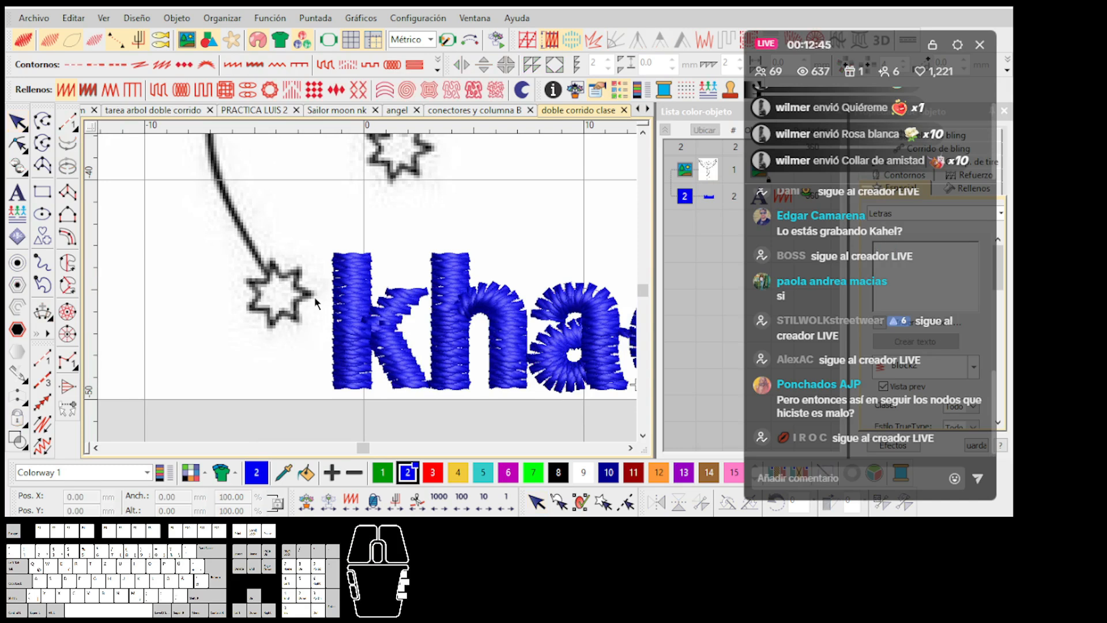
{"action": "scroll", "coordinate": [368, 288], "scroll_direction": "down", "scroll_amount": 3}
{"action": "scroll", "coordinate": [368, 289], "scroll_direction": "up", "scroll_amount": 2}
{"action": "scroll", "coordinate": [369, 293], "scroll_direction": "down", "scroll_amount": 3}
{"action": "scroll", "coordinate": [369, 293], "scroll_direction": "up", "scroll_amount": 2}
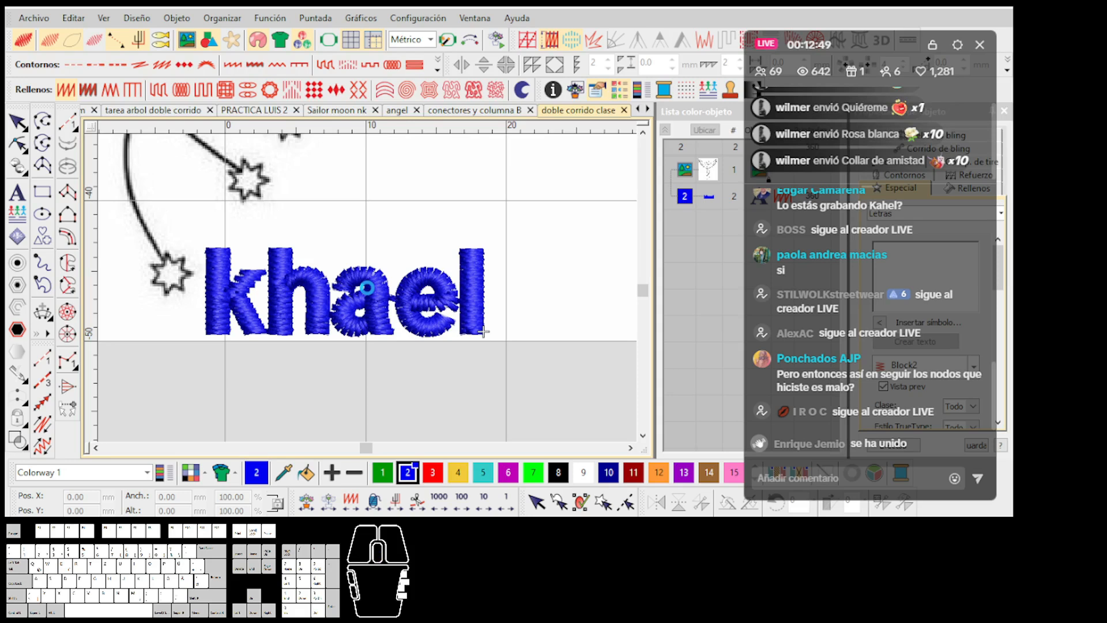
Step: Delete the name lettering and return the whole phoenix artwork to view
{"action": "scroll", "coordinate": [367, 288], "scroll_direction": "down", "scroll_amount": 2}
{"action": "left_click", "coordinate": [368, 294]}
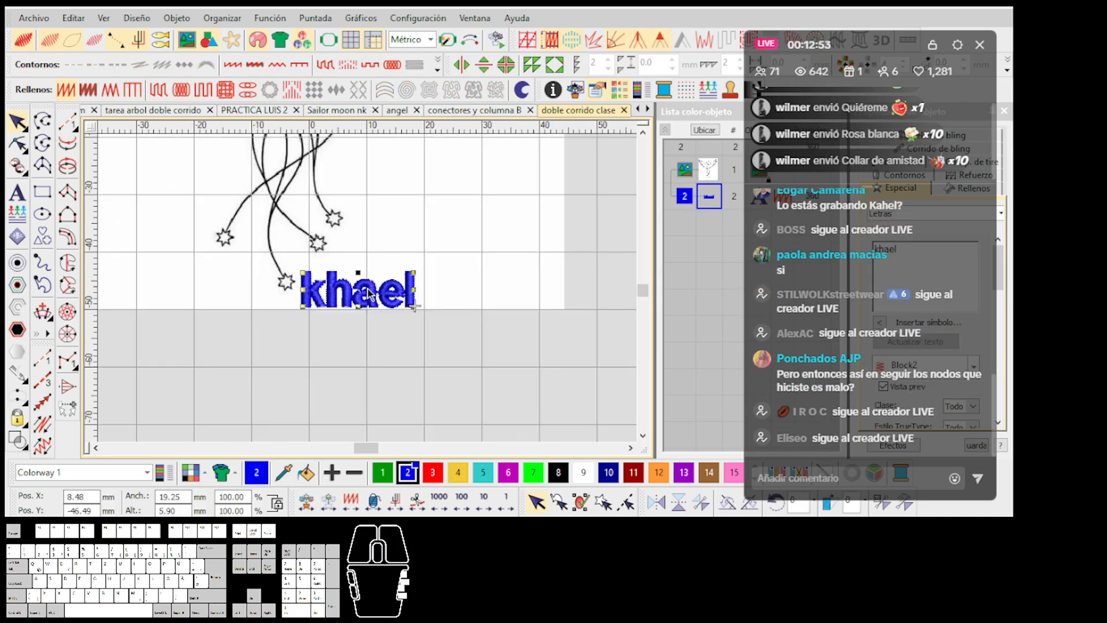
{"action": "key", "text": "Delete"}
{"action": "scroll", "coordinate": [419, 286], "scroll_direction": "down", "scroll_amount": 2}
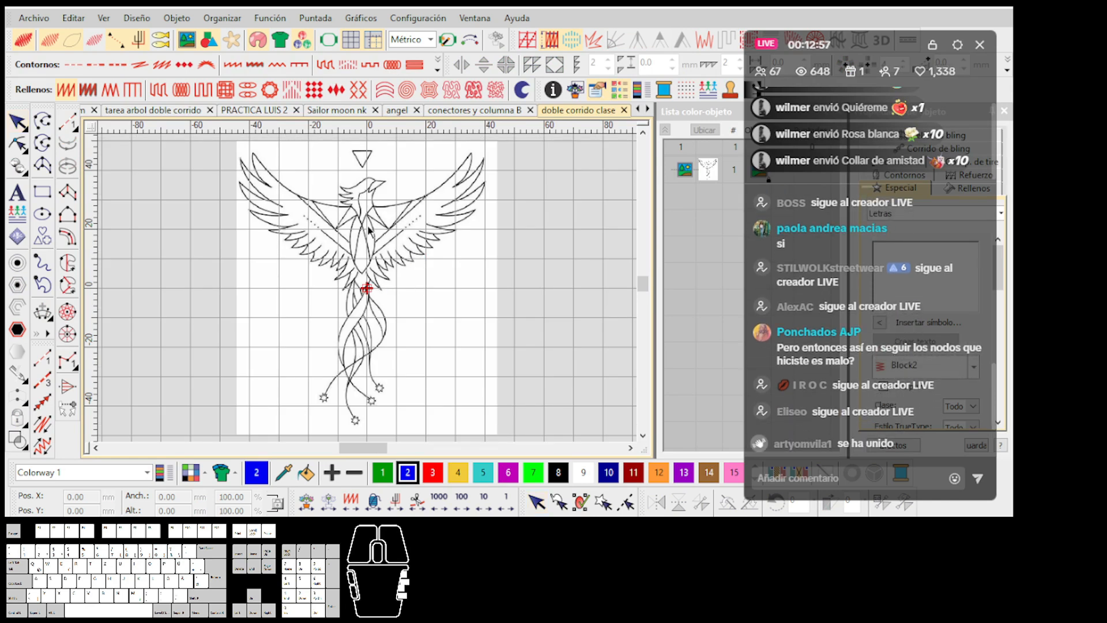
Step: Bring the phoenix's head and beak into close view
{"action": "scroll", "coordinate": [368, 218], "scroll_direction": "up", "scroll_amount": 2}
{"action": "scroll", "coordinate": [369, 293], "scroll_direction": "down", "scroll_amount": 3}
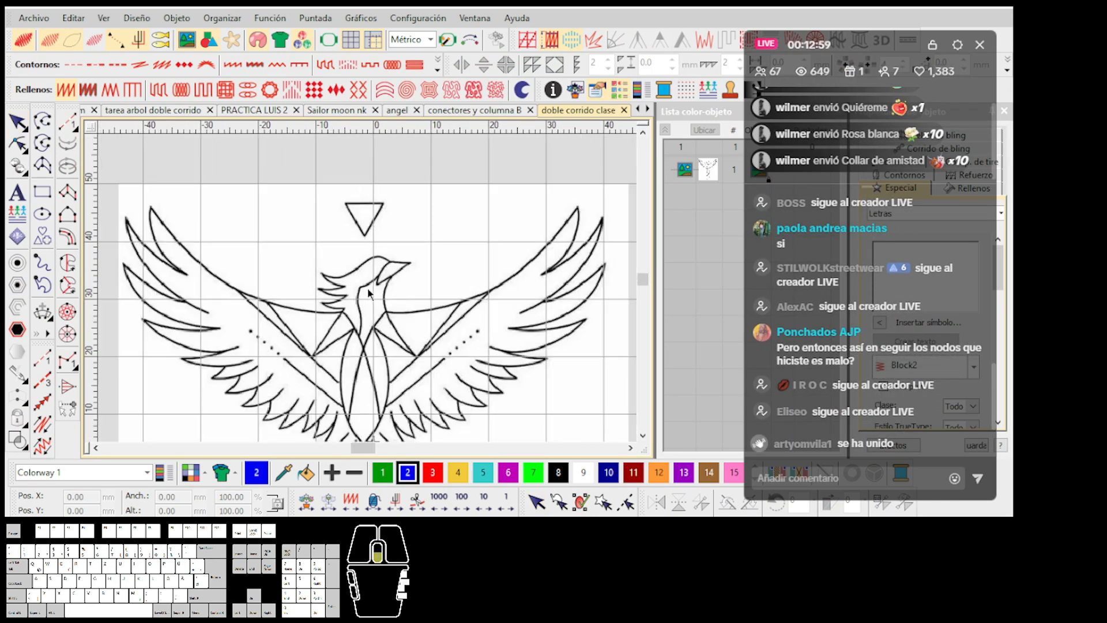
{"action": "scroll", "coordinate": [370, 293], "scroll_direction": "up", "scroll_amount": 2}
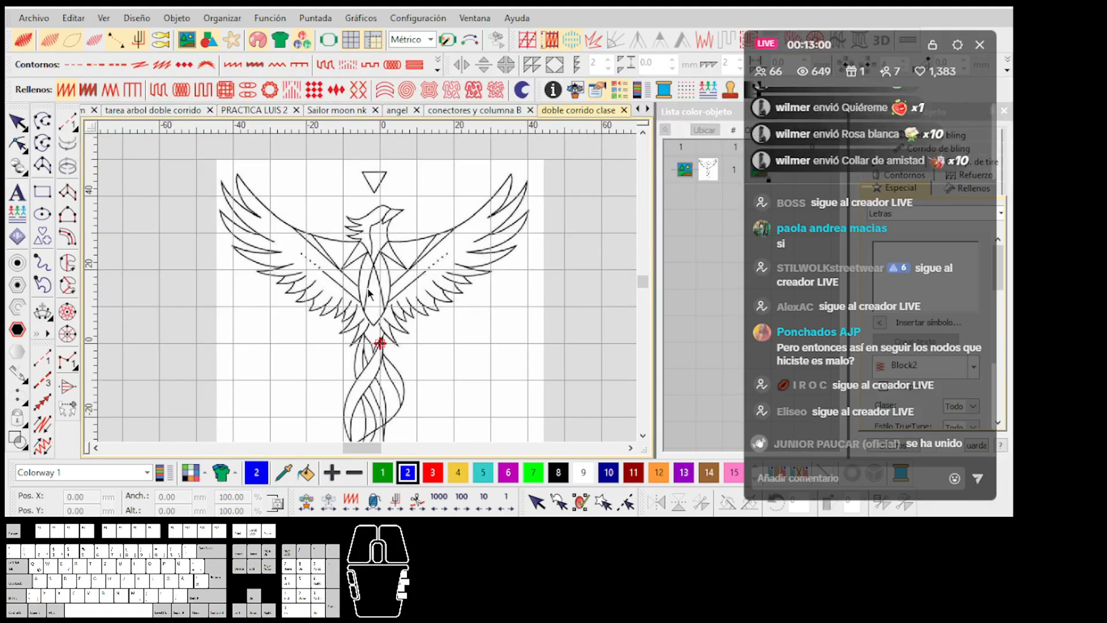
{"action": "scroll", "coordinate": [369, 293], "scroll_direction": "up", "scroll_amount": 3}
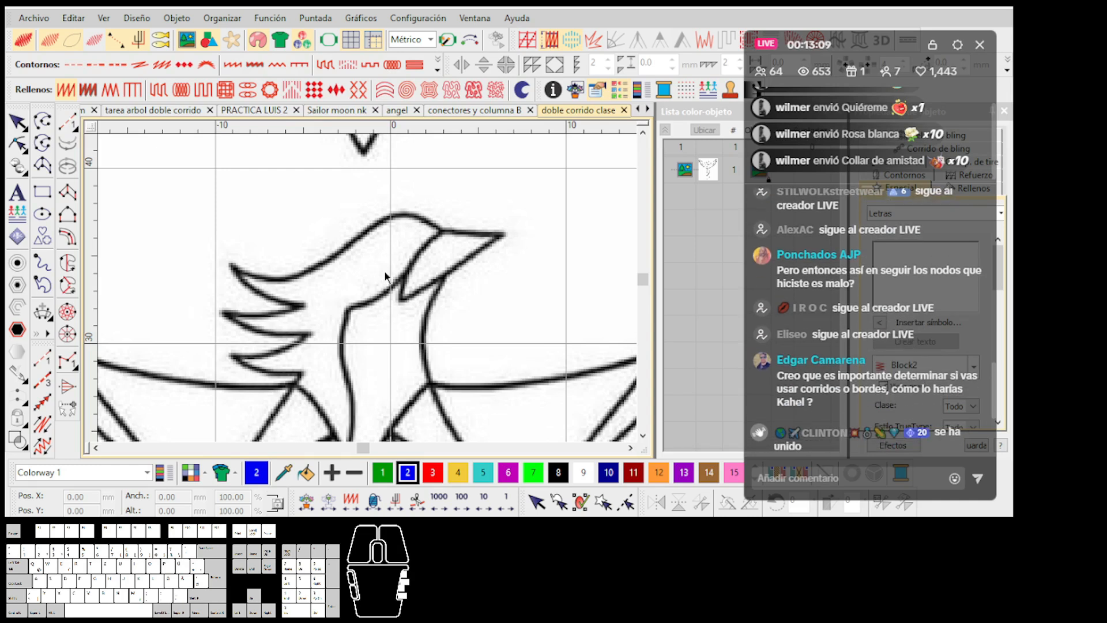
Step: Examine the overall extents of the whole phoenix artwork from one corner of the image to the opposite one
{"action": "scroll", "coordinate": [386, 272], "scroll_direction": "down", "scroll_amount": 8}
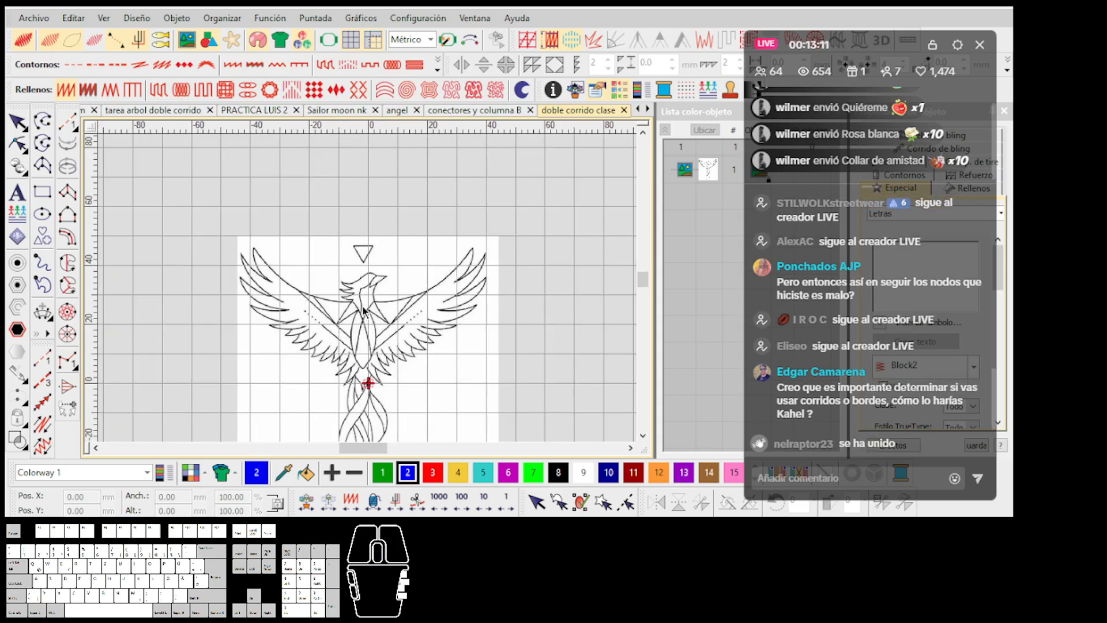
{"action": "left_click_drag", "start_coordinate": [366, 323], "coordinate": [369, 291]}
{"action": "scroll", "coordinate": [369, 291], "scroll_direction": "down", "scroll_amount": 1}
{"action": "scroll", "coordinate": [368, 291], "scroll_direction": "up", "scroll_amount": 1}
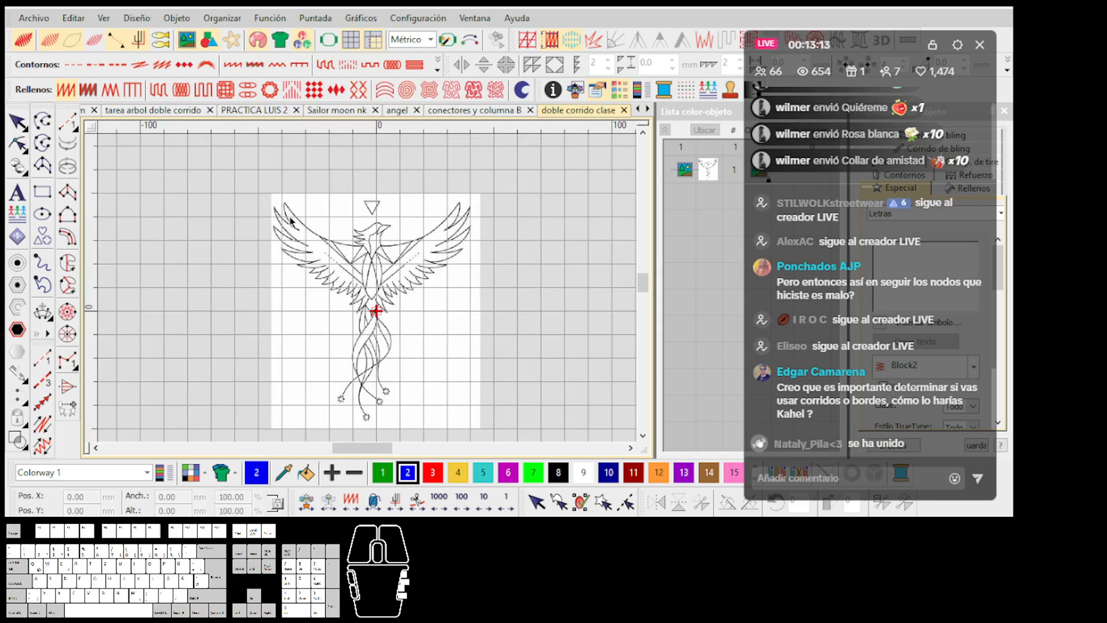
{"action": "left_click_drag", "start_coordinate": [271, 196], "coordinate": [386, 328]}
{"action": "left_click_drag", "start_coordinate": [473, 419], "coordinate": [482, 429]}
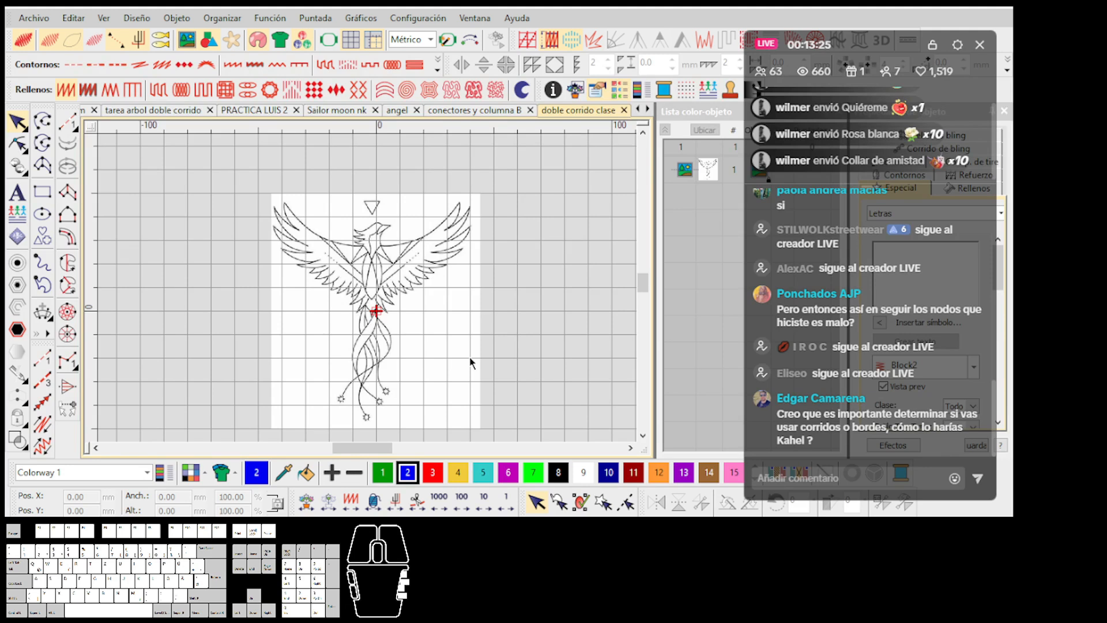
{"action": "left_click", "coordinate": [276, 197]}
{"action": "left_click_drag", "start_coordinate": [451, 392], "coordinate": [484, 433]}
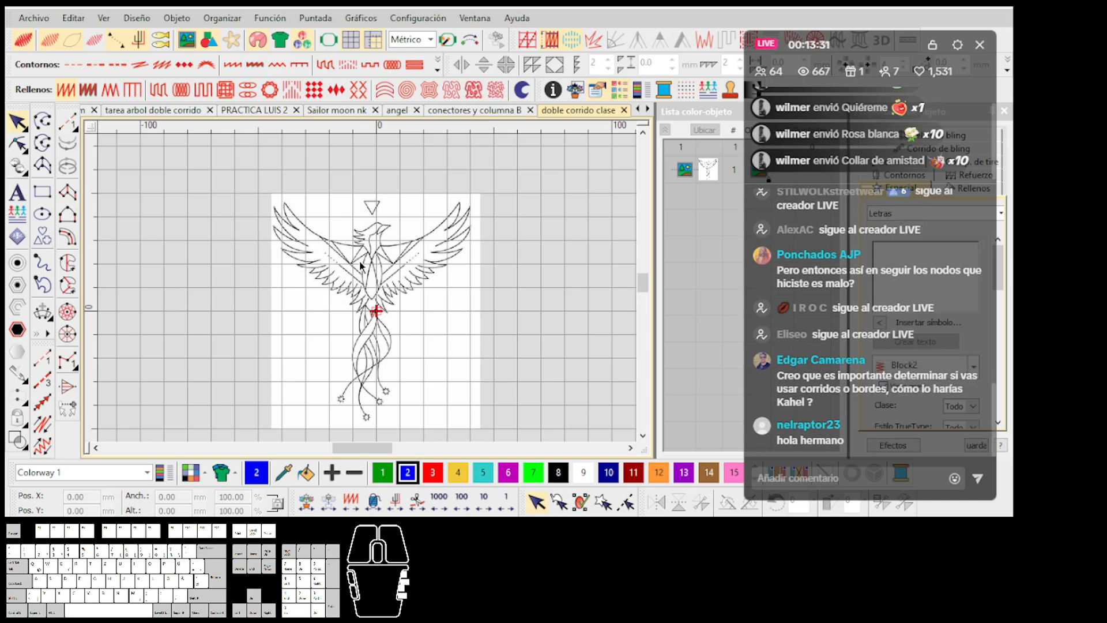
Step: Draw a closed curved vector outline loosely surrounding the phoenix's head, from the beak tip around the crest and neck
{"action": "scroll", "coordinate": [360, 265], "scroll_direction": "up", "scroll_amount": 5}
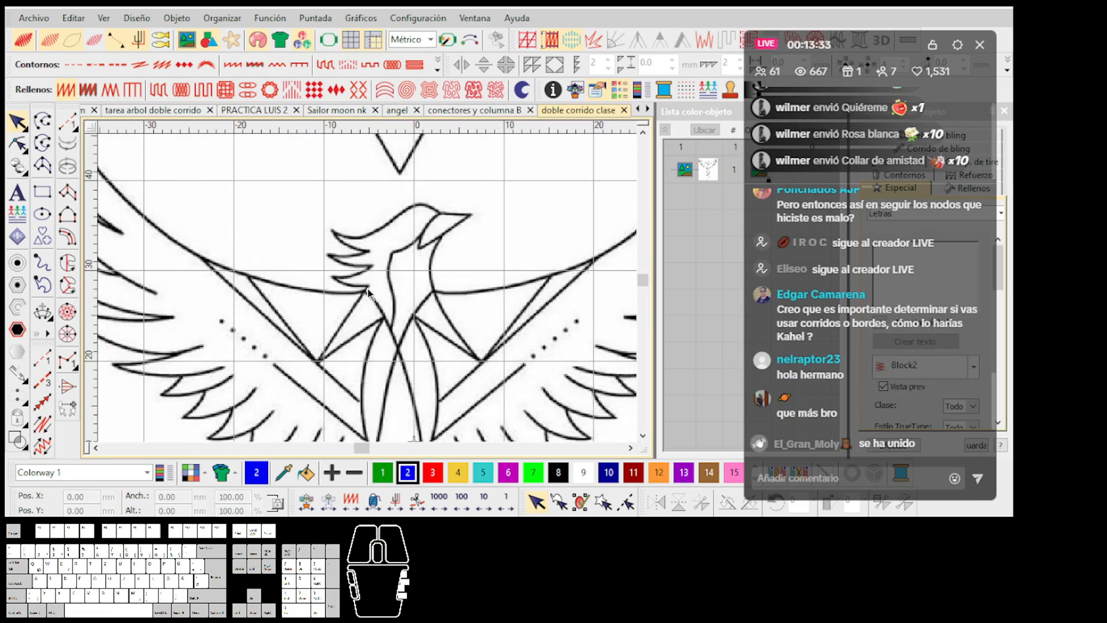
{"action": "scroll", "coordinate": [369, 293], "scroll_direction": "up", "scroll_amount": 1}
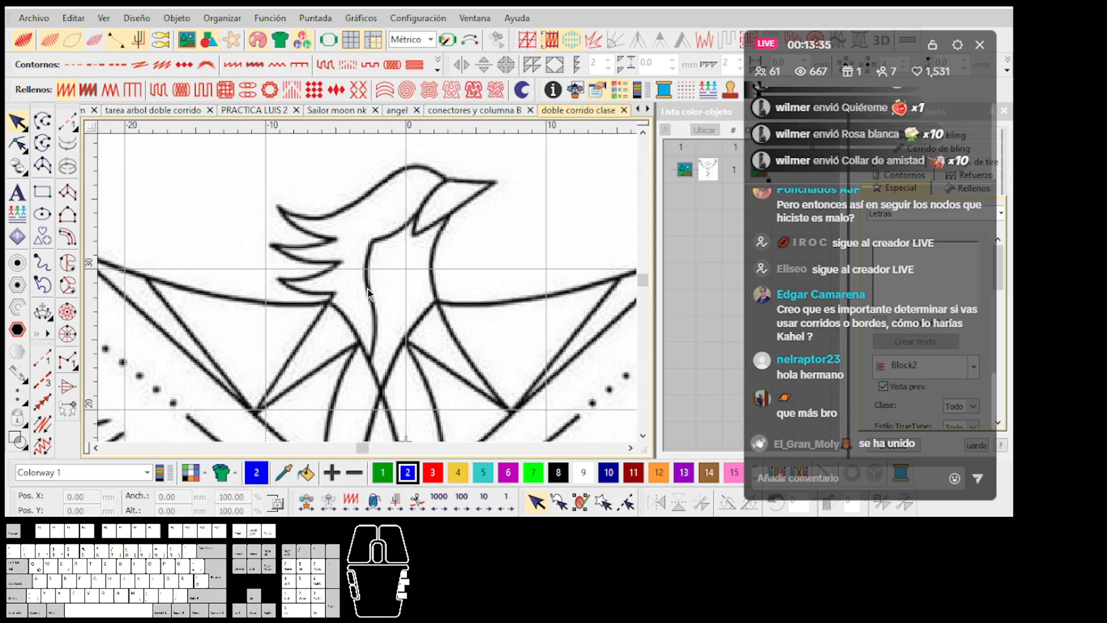
{"action": "key", "text": "h"}
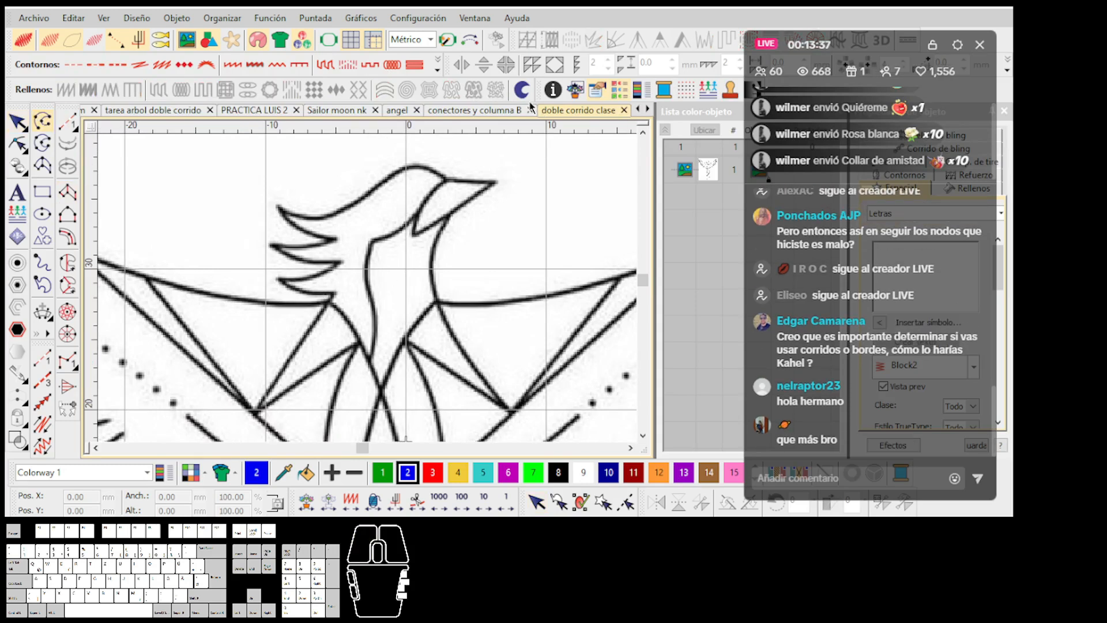
{"action": "left_click", "coordinate": [508, 185]}
{"action": "right_click", "coordinate": [424, 153]}
{"action": "right_click", "coordinate": [325, 167]}
{"action": "right_click", "coordinate": [288, 210]}
{"action": "right_click", "coordinate": [281, 258]}
{"action": "right_click", "coordinate": [318, 328]}
{"action": "right_click", "coordinate": [393, 362]}
{"action": "right_click", "coordinate": [477, 327]}
{"action": "key", "text": "Return"}
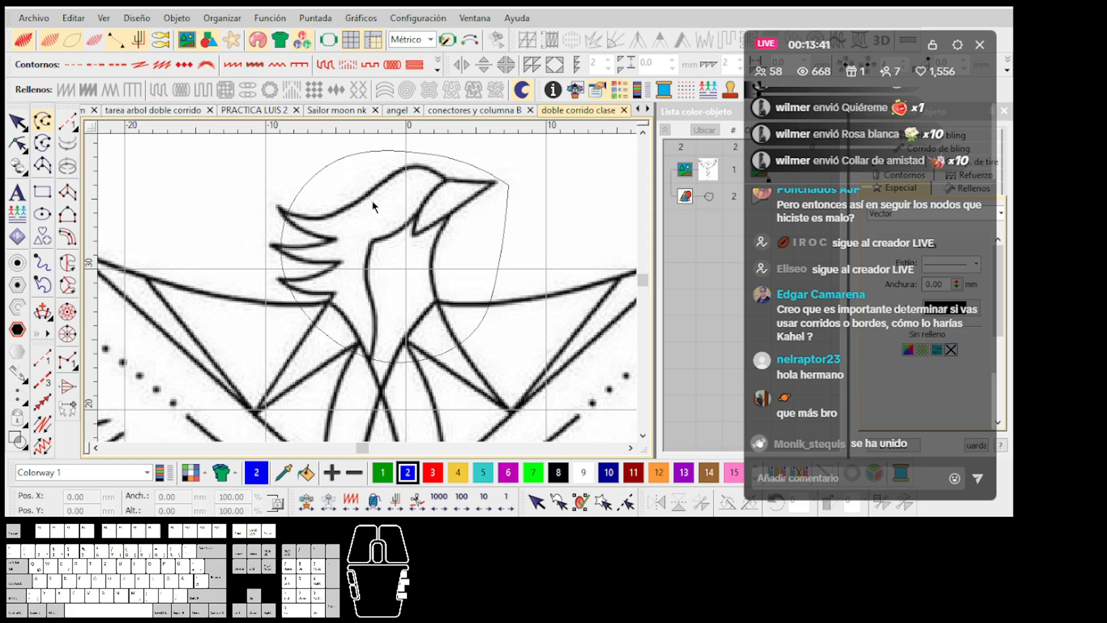
Step: Examine the phoenix's head, crest and neck lines inside the surrounding outline at different magnifications
{"action": "scroll", "coordinate": [380, 289], "scroll_direction": "down", "scroll_amount": 2}
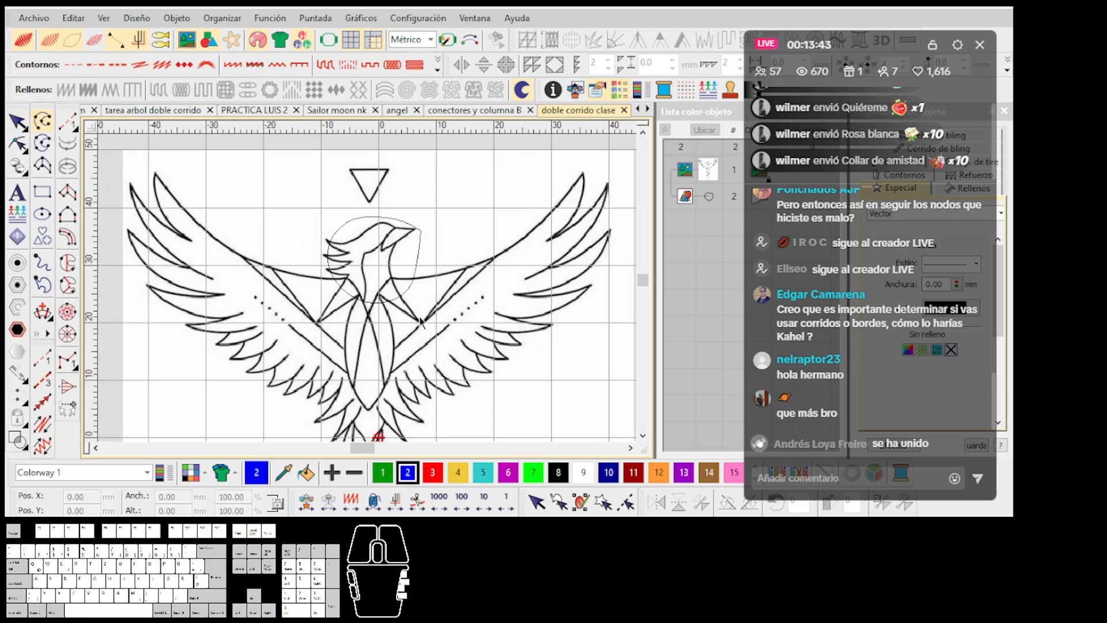
{"action": "scroll", "coordinate": [360, 292], "scroll_direction": "up", "scroll_amount": 4}
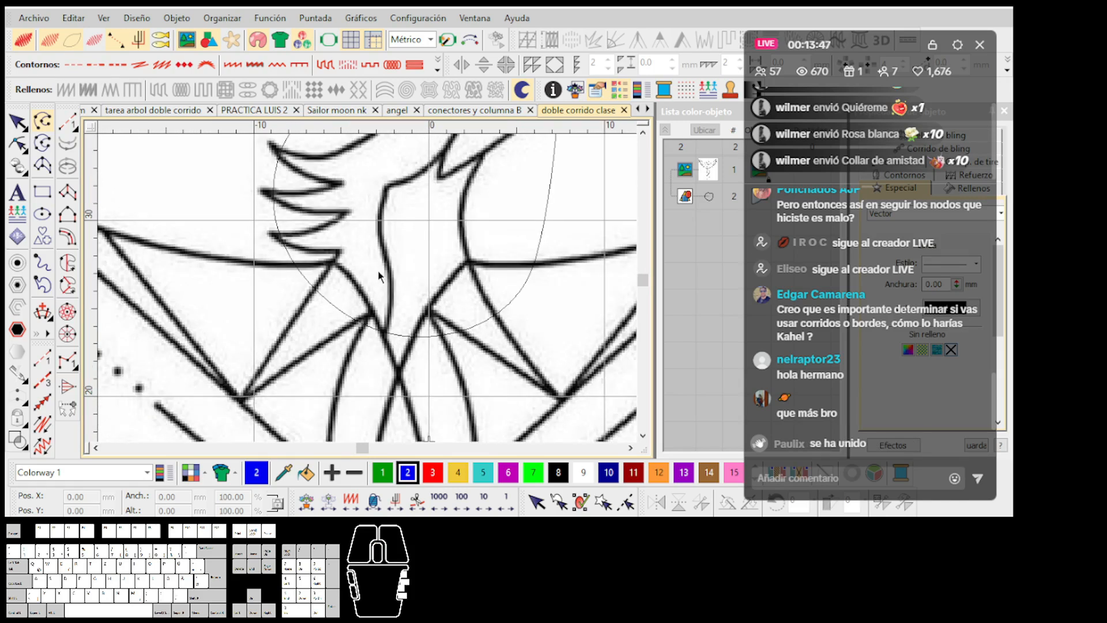
{"action": "scroll", "coordinate": [378, 270], "scroll_direction": "up", "scroll_amount": 2}
{"action": "scroll", "coordinate": [368, 288], "scroll_direction": "down", "scroll_amount": 2}
{"action": "scroll", "coordinate": [372, 282], "scroll_direction": "up", "scroll_amount": 1}
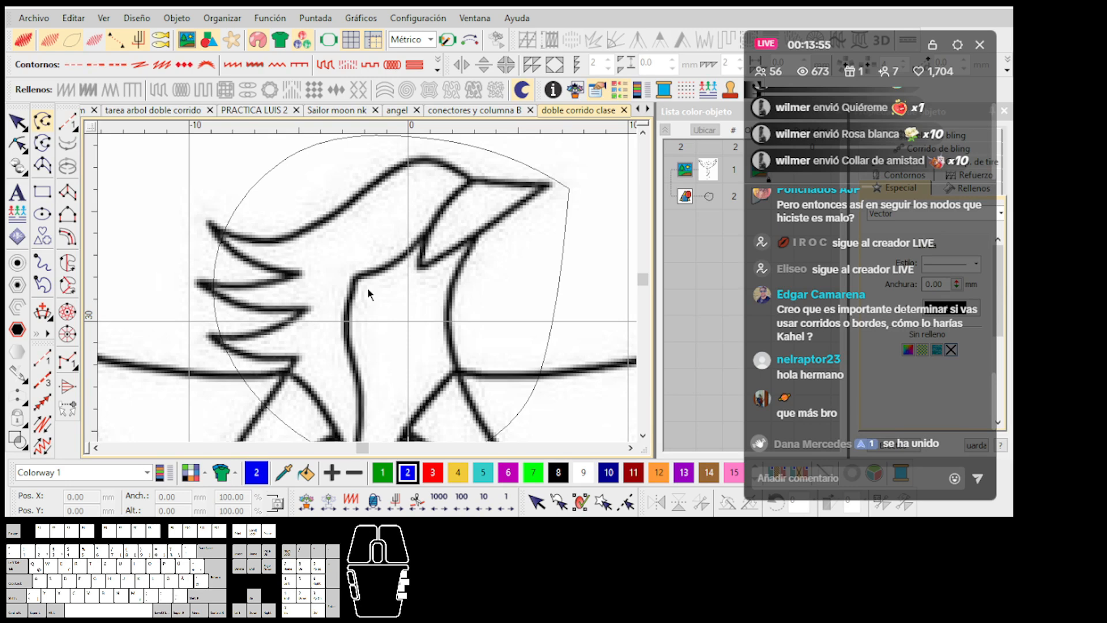
{"action": "scroll", "coordinate": [368, 288], "scroll_direction": "down", "scroll_amount": 1}
{"action": "scroll", "coordinate": [368, 289], "scroll_direction": "down", "scroll_amount": 2}
{"action": "scroll", "coordinate": [414, 282], "scroll_direction": "up", "scroll_amount": 1}
Step: Delete the curved vector outline around the phoenix's head
{"action": "key", "text": "Escape"}
{"action": "left_click", "coordinate": [431, 304]}
{"action": "scroll", "coordinate": [365, 293], "scroll_direction": "down", "scroll_amount": 1}
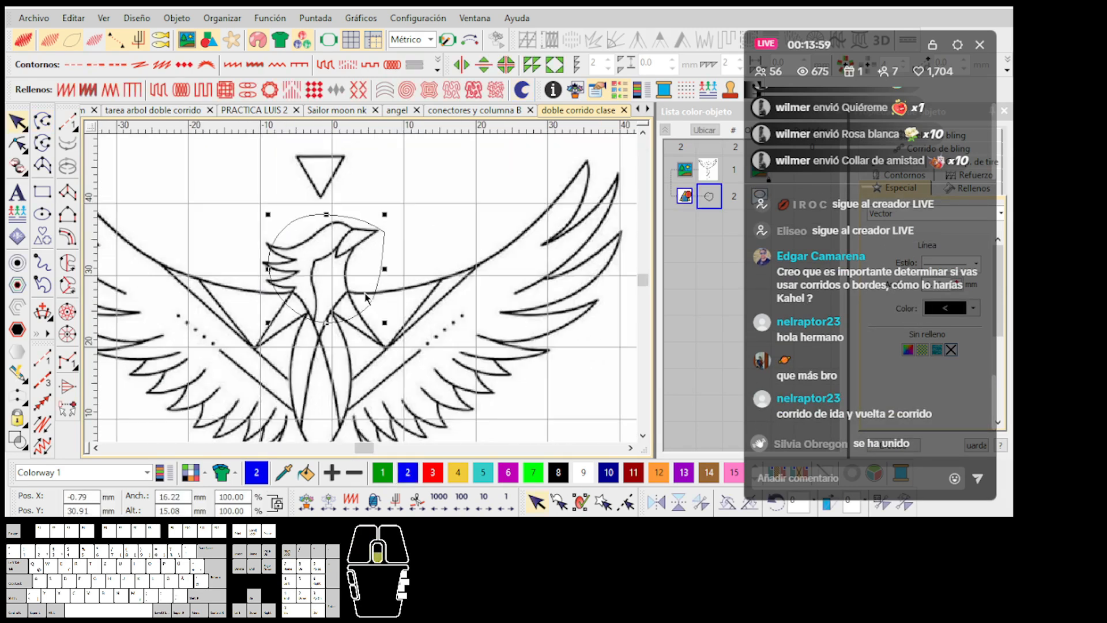
{"action": "key", "text": "Delete"}
Step: Draw a closed straight-sided vector outline around the whole phoenix, following the wings and the tail down to the star tips
{"action": "scroll", "coordinate": [366, 297], "scroll_direction": "down", "scroll_amount": 3}
{"action": "left_click", "coordinate": [43, 120]}
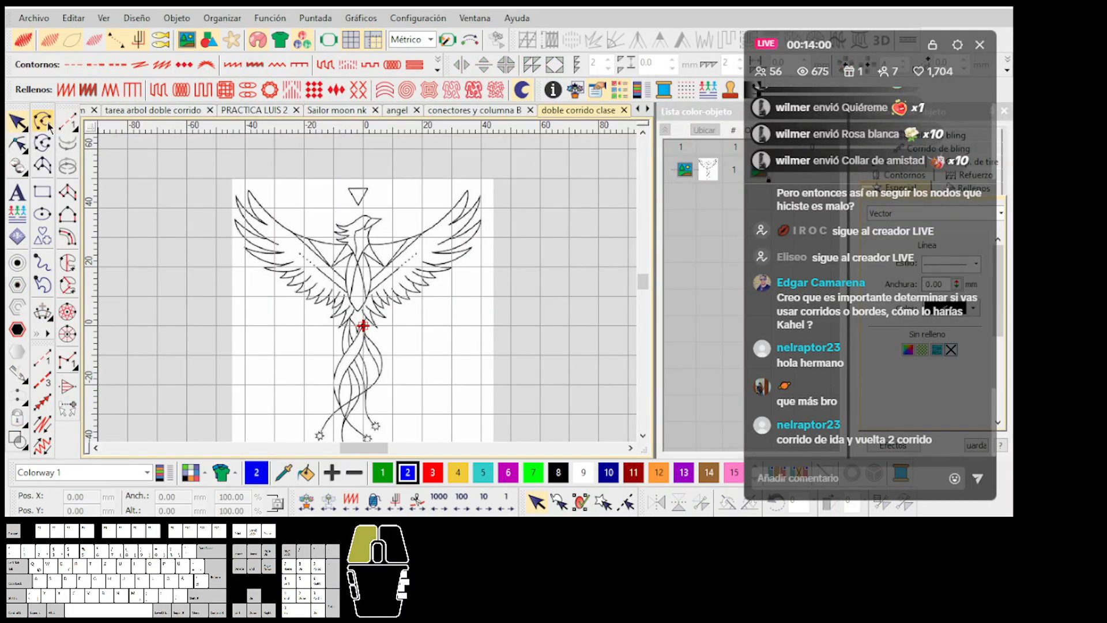
{"action": "left_click", "coordinate": [264, 190]}
{"action": "scroll", "coordinate": [312, 385], "scroll_direction": "down", "scroll_amount": 2}
{"action": "left_click", "coordinate": [366, 298]}
{"action": "left_click", "coordinate": [396, 335]}
{"action": "left_click", "coordinate": [418, 285]}
{"action": "left_click", "coordinate": [437, 230]}
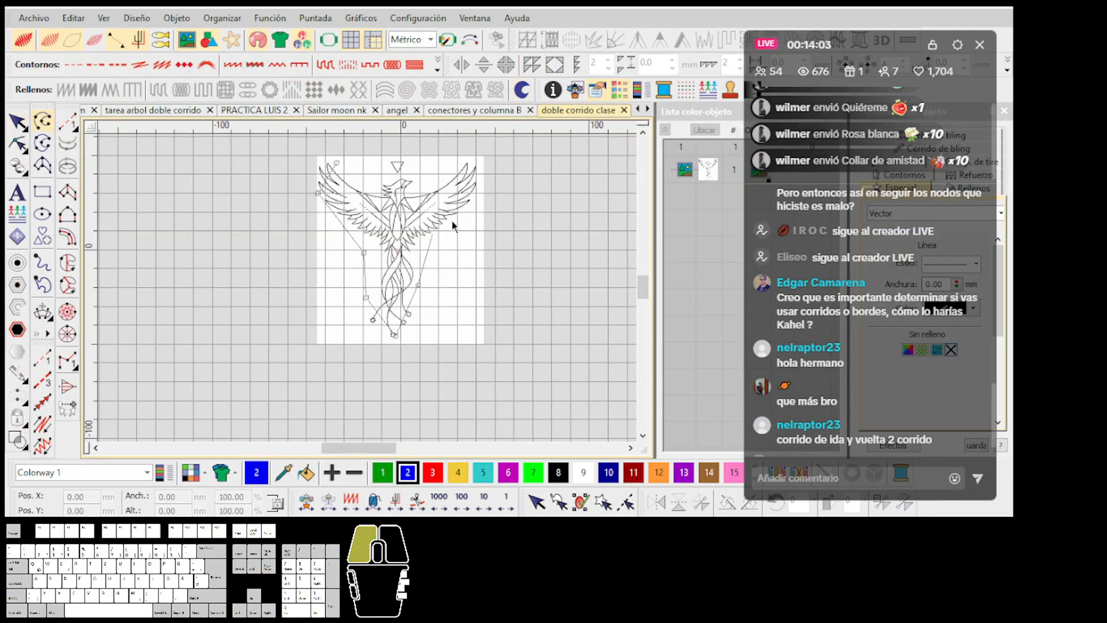
{"action": "left_click", "coordinate": [474, 162]}
{"action": "left_click", "coordinate": [420, 192]}
{"action": "left_click", "coordinate": [354, 183]}
{"action": "key", "text": "Return"}
Step: Draw a closed curved vector outline around the phoenix's head, and delete it
{"action": "scroll", "coordinate": [400, 190], "scroll_direction": "up", "scroll_amount": 6}
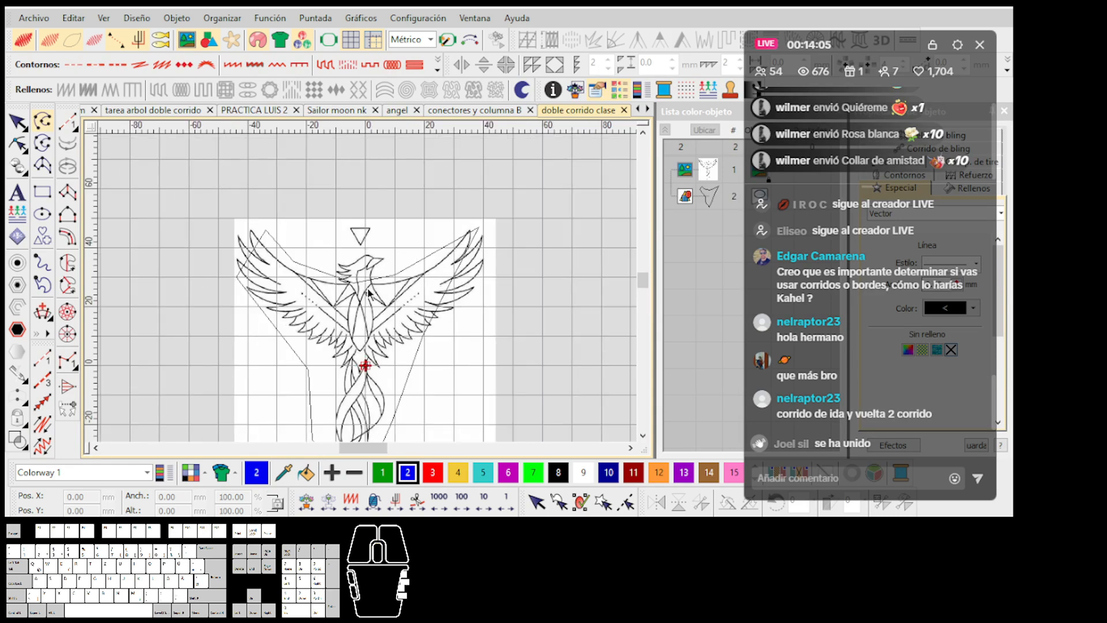
{"action": "right_click", "coordinate": [351, 229]}
{"action": "right_click", "coordinate": [386, 232]}
{"action": "right_click", "coordinate": [399, 314]}
{"action": "right_click", "coordinate": [340, 350]}
{"action": "right_click", "coordinate": [265, 290]}
{"action": "right_click", "coordinate": [351, 230]}
{"action": "key", "text": "Return"}
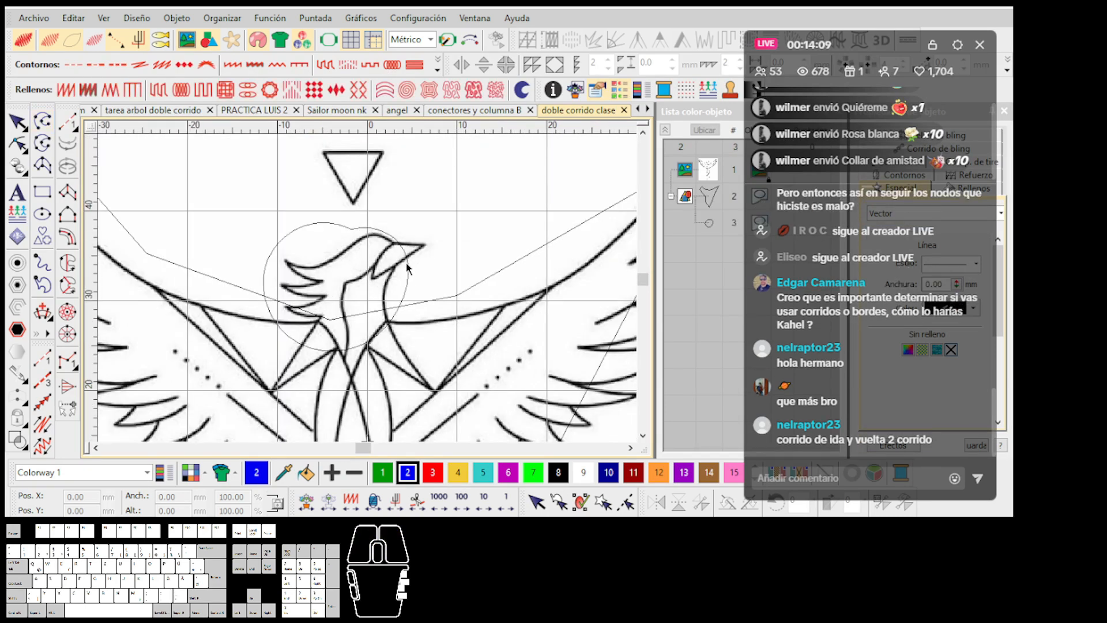
{"action": "scroll", "coordinate": [407, 266], "scroll_direction": "up", "scroll_amount": 5}
{"action": "key", "text": "Delete"}
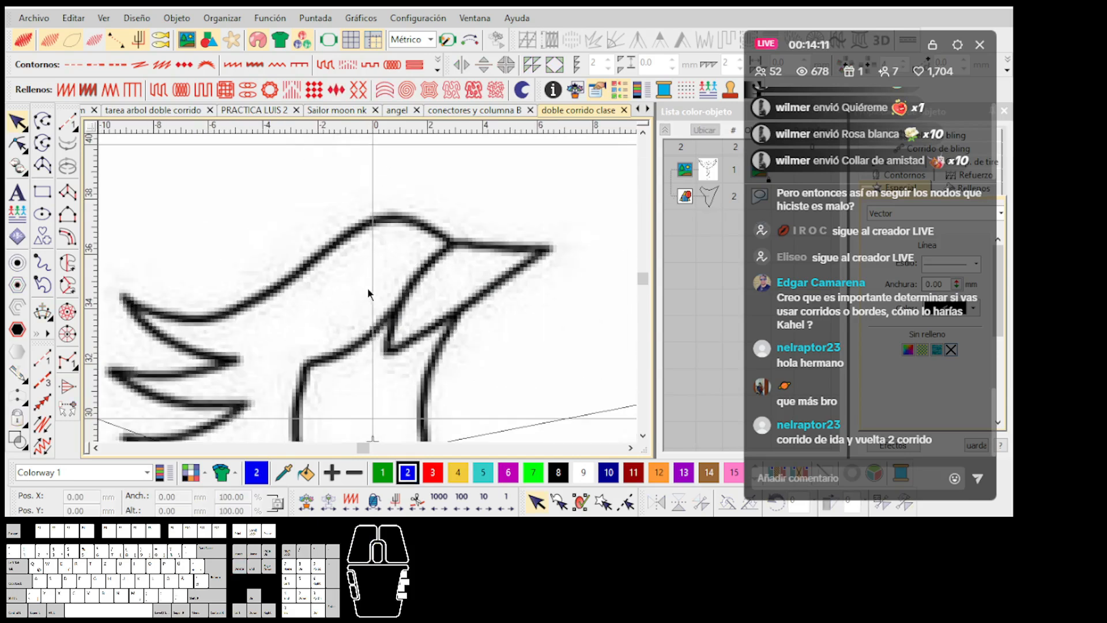
Step: Digitize a small closed run-stitch eye outline in blue inside the phoenix's head, about 1.8 mm wide and 1.5 mm high
{"action": "left_click", "coordinate": [67, 128]}
{"action": "scroll", "coordinate": [381, 265], "scroll_direction": "up", "scroll_amount": 1}
{"action": "right_click", "coordinate": [379, 238]}
{"action": "right_click", "coordinate": [364, 253]}
{"action": "left_click", "coordinate": [362, 282]}
{"action": "left_click", "coordinate": [379, 237]}
{"action": "scroll", "coordinate": [368, 289], "scroll_direction": "up", "scroll_amount": 4}
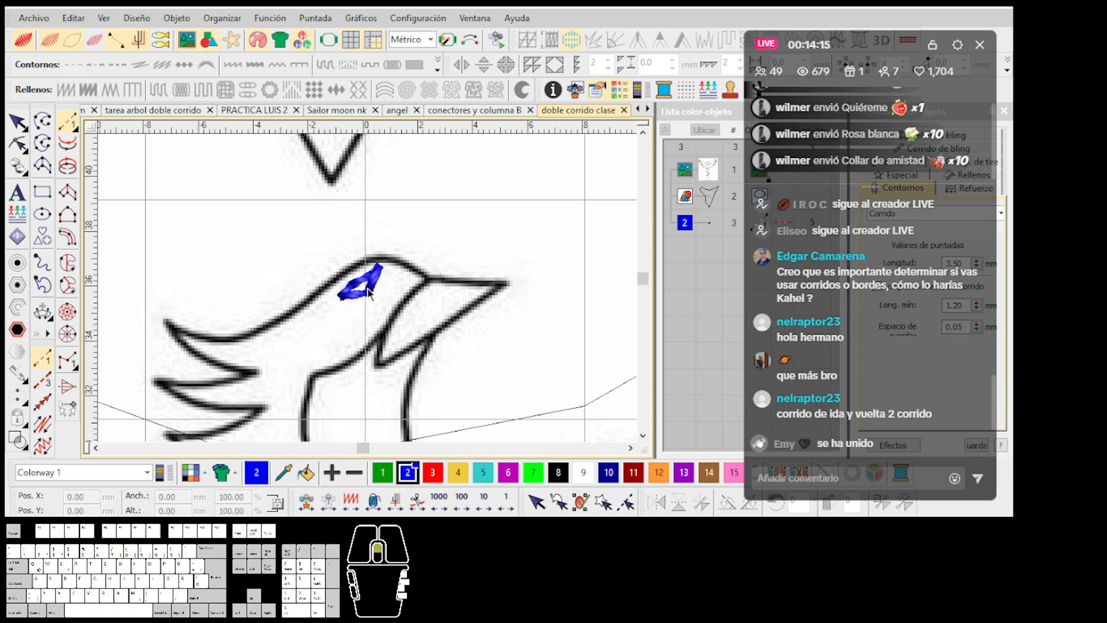
{"action": "key", "text": "Escape"}
Step: Fill the eye outline with a hand-placed zigzag run stitch in yellow (colour 4), about 1.3 mm wide and 1 mm high
{"action": "left_click", "coordinate": [64, 123]}
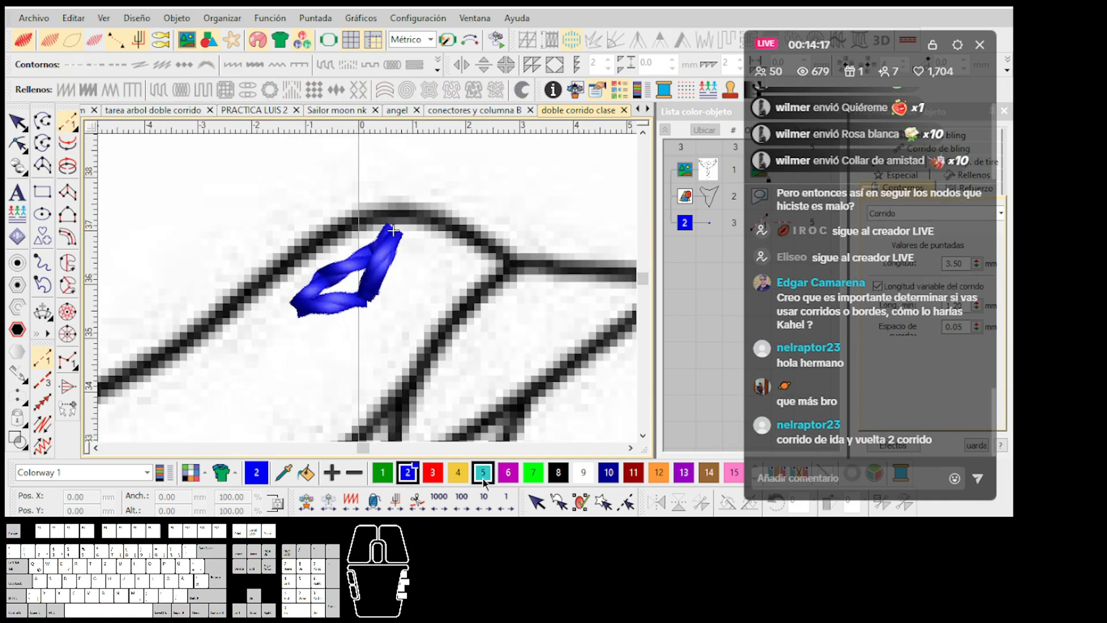
{"action": "left_click", "coordinate": [458, 473]}
{"action": "scroll", "coordinate": [371, 295], "scroll_direction": "up", "scroll_amount": 2}
{"action": "key", "text": "t"}
{"action": "left_click", "coordinate": [297, 326]}
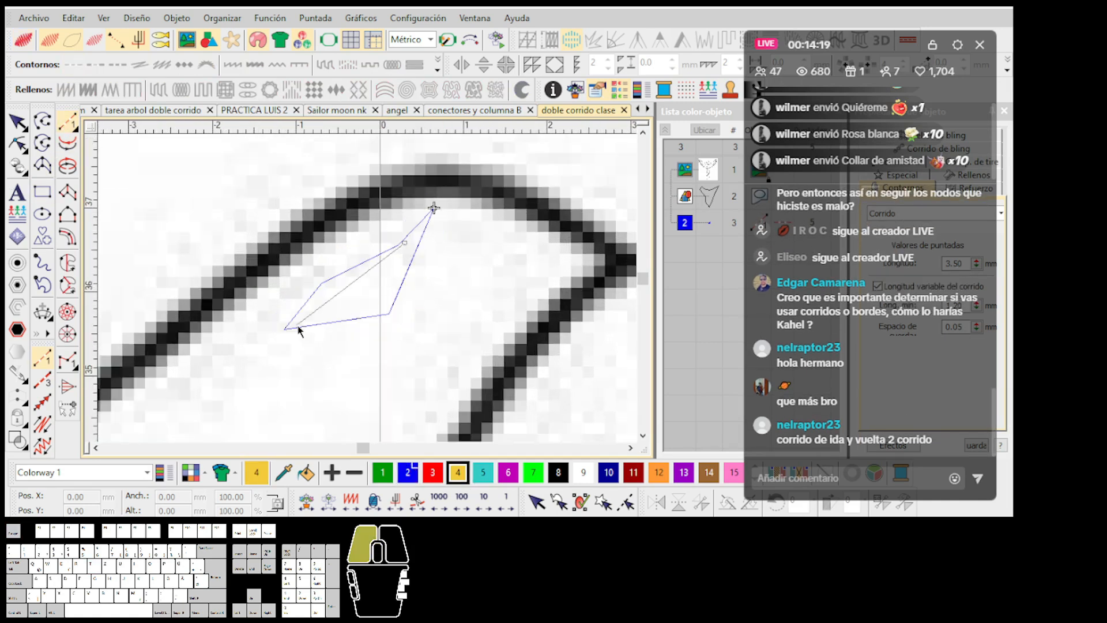
{"action": "left_click", "coordinate": [345, 274]}
{"action": "left_click", "coordinate": [326, 316]}
{"action": "left_click", "coordinate": [373, 257]}
{"action": "left_click", "coordinate": [358, 304]}
{"action": "left_click", "coordinate": [409, 246]}
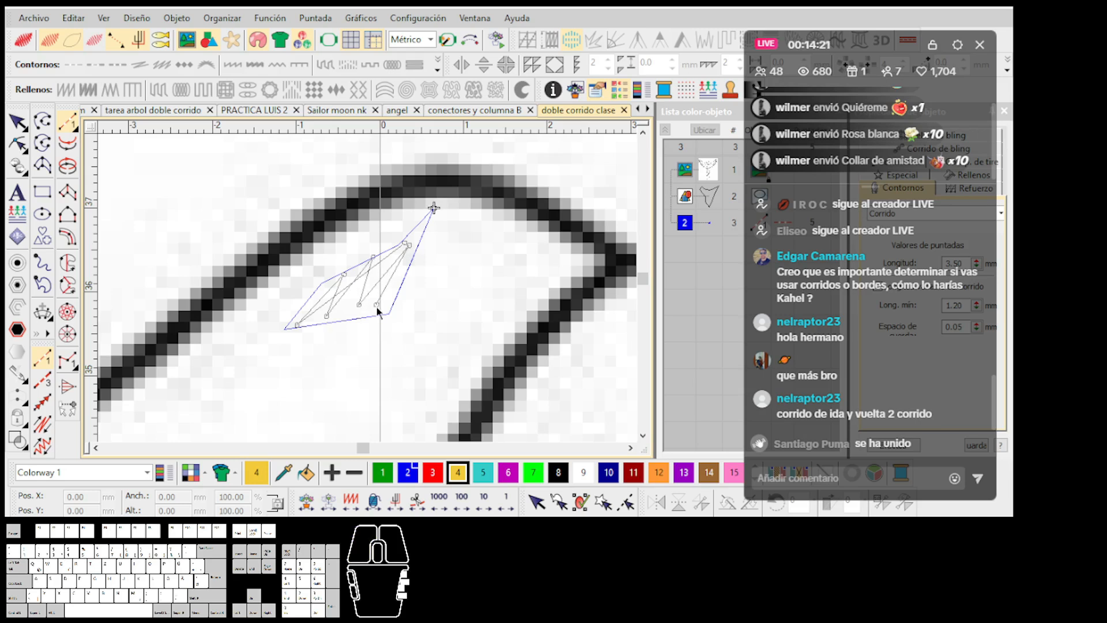
{"action": "key", "text": "Return"}
Step: Cut the eye outline, paste it after the zigzag in the stitching order, and recolor it black (colour 8)
{"action": "key", "text": "ctrl+x"}
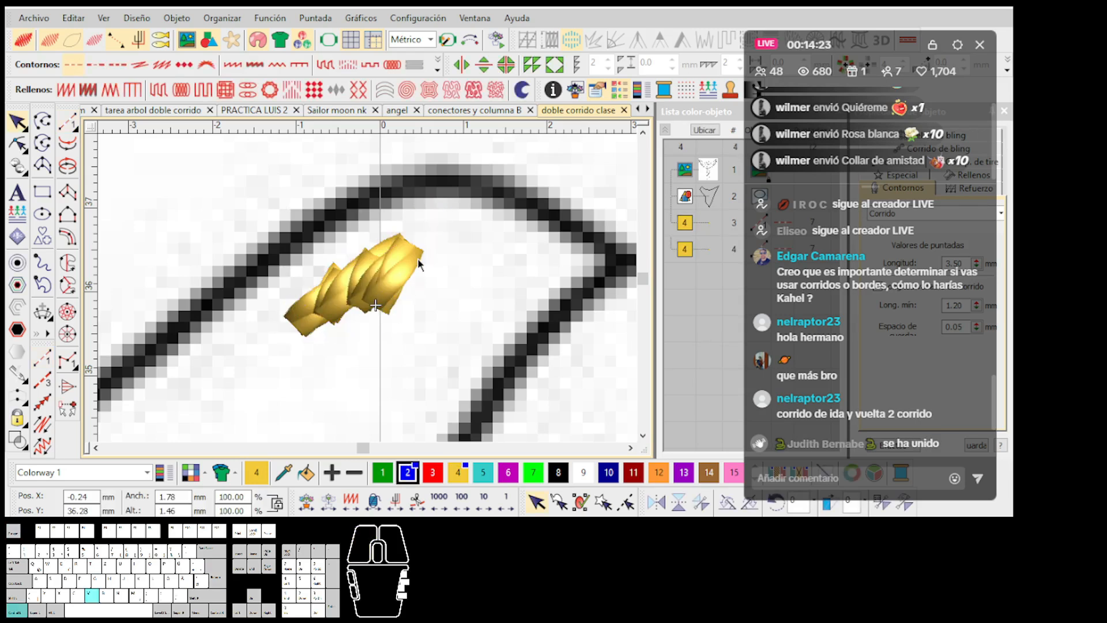
{"action": "key", "text": "ctrl+v"}
{"action": "scroll", "coordinate": [368, 287], "scroll_direction": "down", "scroll_amount": 5}
{"action": "scroll", "coordinate": [369, 293], "scroll_direction": "up", "scroll_amount": 1}
{"action": "left_click", "coordinate": [558, 472]}
{"action": "scroll", "coordinate": [370, 276], "scroll_direction": "up", "scroll_amount": 3}
Step: Recolor the eye's zigzag stitching white (colour 9)
{"action": "left_click", "coordinate": [368, 277]}
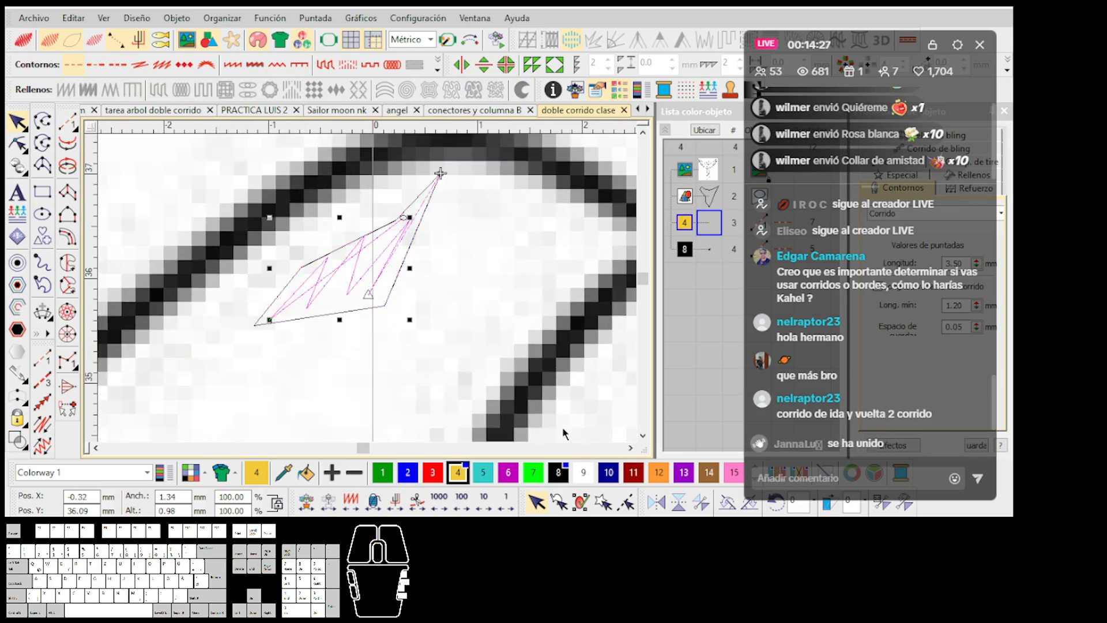
{"action": "key", "text": "t"}
{"action": "left_click", "coordinate": [584, 472]}
Step: Delete the eye's run-stitch outline and zigzag stitching together
{"action": "scroll", "coordinate": [369, 291], "scroll_direction": "down", "scroll_amount": 5}
{"action": "scroll", "coordinate": [369, 294], "scroll_direction": "down", "scroll_amount": 1}
{"action": "left_click_drag", "start_coordinate": [296, 218], "coordinate": [421, 318]}
{"action": "key", "text": "Delete"}
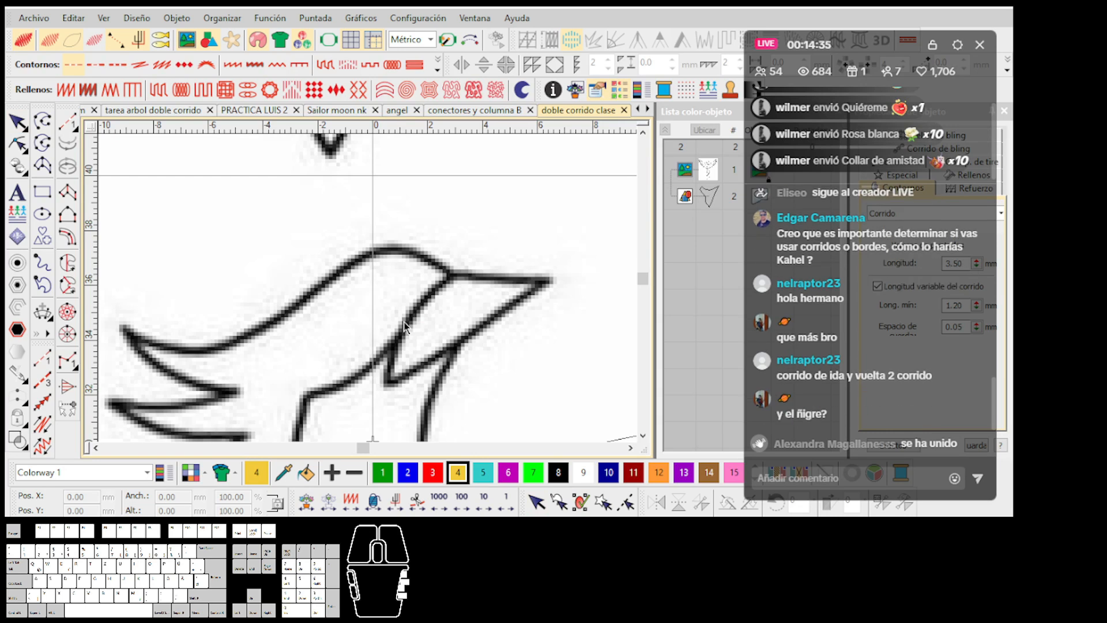
Step: Delete the straight-sided vector outline surrounding the whole phoenix
{"action": "scroll", "coordinate": [399, 327], "scroll_direction": "down", "scroll_amount": 3}
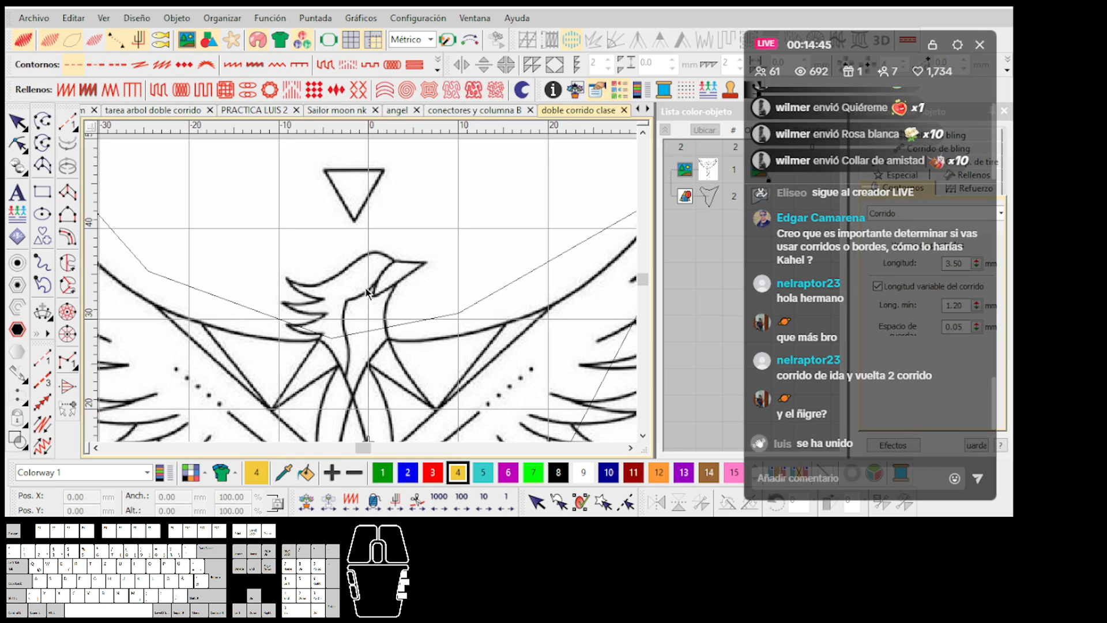
{"action": "scroll", "coordinate": [368, 293], "scroll_direction": "down", "scroll_amount": 2}
{"action": "key", "text": "Escape"}
{"action": "left_click", "coordinate": [405, 310]}
{"action": "scroll", "coordinate": [373, 271], "scroll_direction": "down", "scroll_amount": 3}
{"action": "scroll", "coordinate": [369, 296], "scroll_direction": "up", "scroll_amount": 1}
{"action": "key", "text": "Delete"}
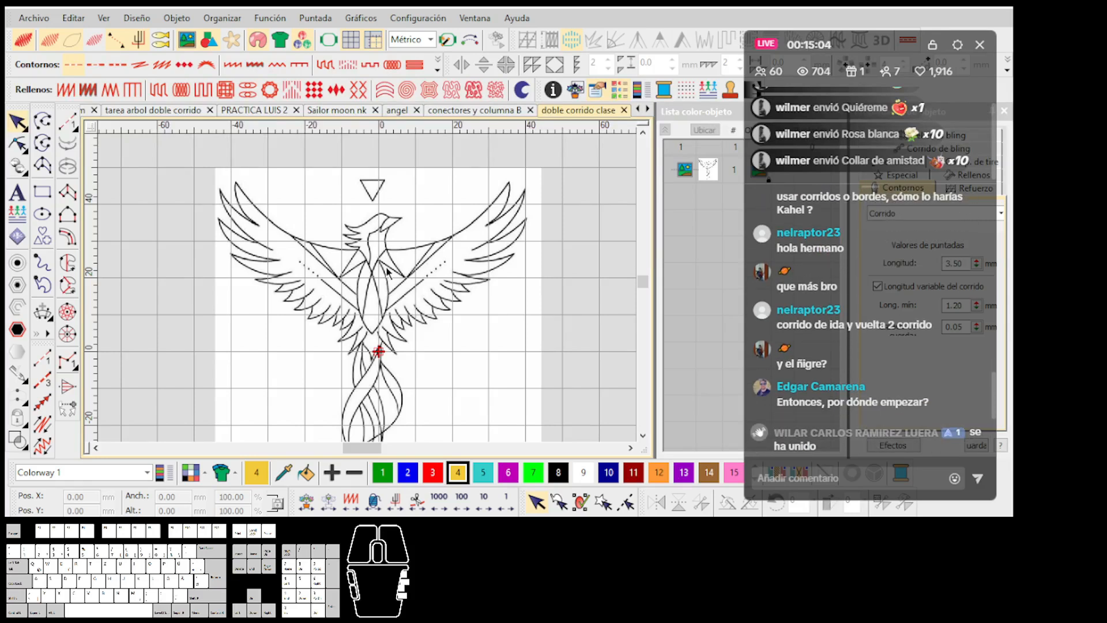
Step: Examine the phoenix from the tail's star tips up to the head to judge where digitizing should start
{"action": "scroll", "coordinate": [387, 271], "scroll_direction": "down", "scroll_amount": 2}
{"action": "scroll", "coordinate": [381, 288], "scroll_direction": "up", "scroll_amount": 2}
{"action": "scroll", "coordinate": [356, 345], "scroll_direction": "up", "scroll_amount": 1}
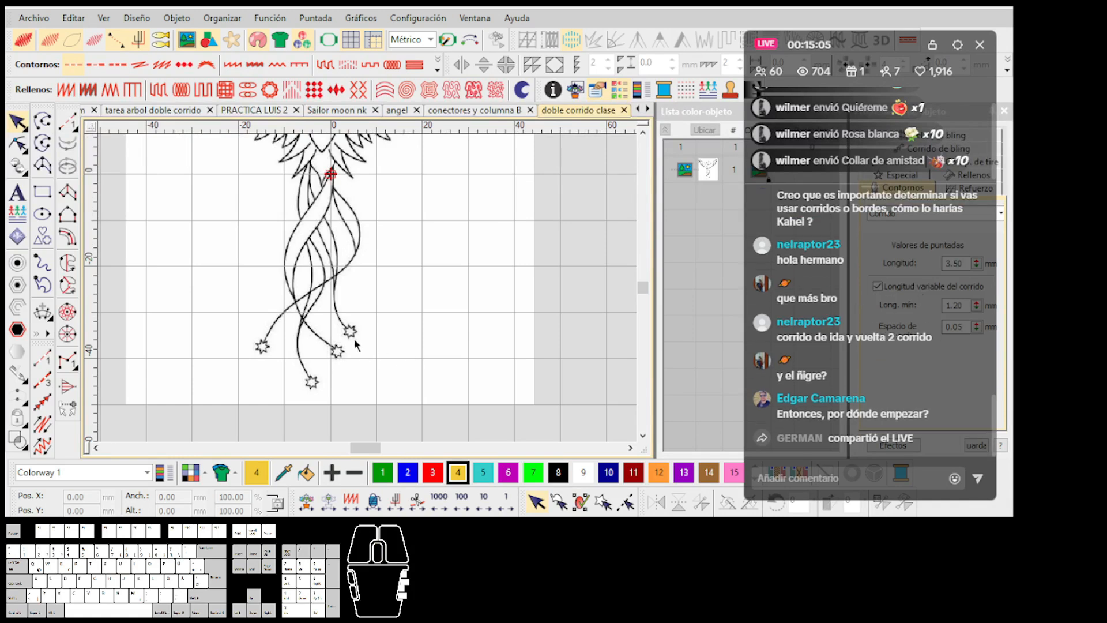
{"action": "scroll", "coordinate": [363, 323], "scroll_direction": "down", "scroll_amount": 3}
{"action": "scroll", "coordinate": [375, 283], "scroll_direction": "up", "scroll_amount": 5}
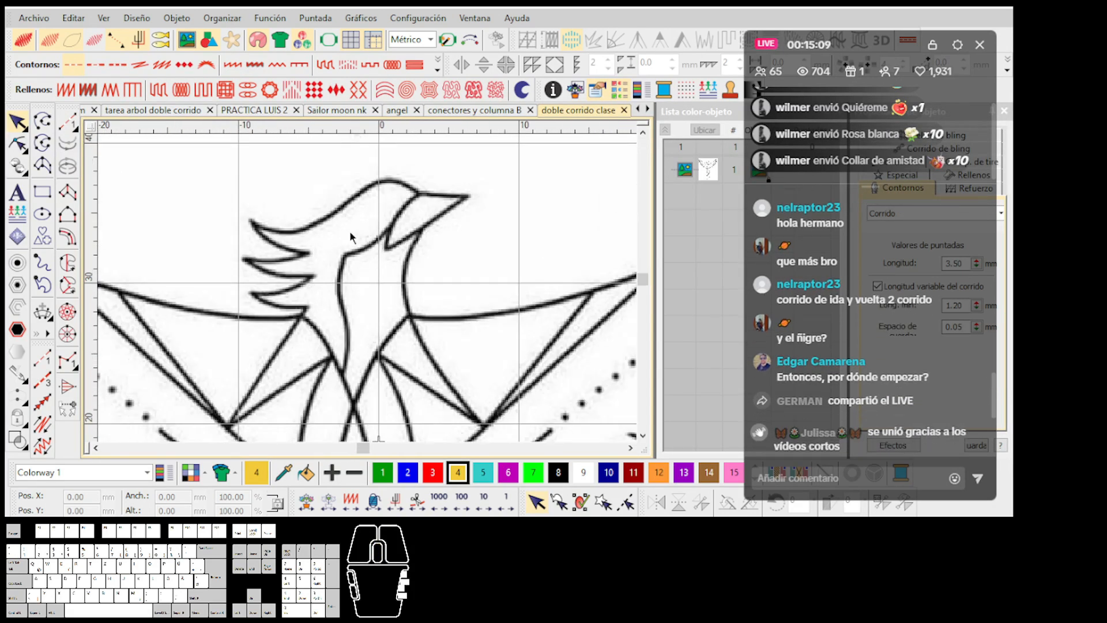
{"action": "scroll", "coordinate": [368, 246], "scroll_direction": "down", "scroll_amount": 3}
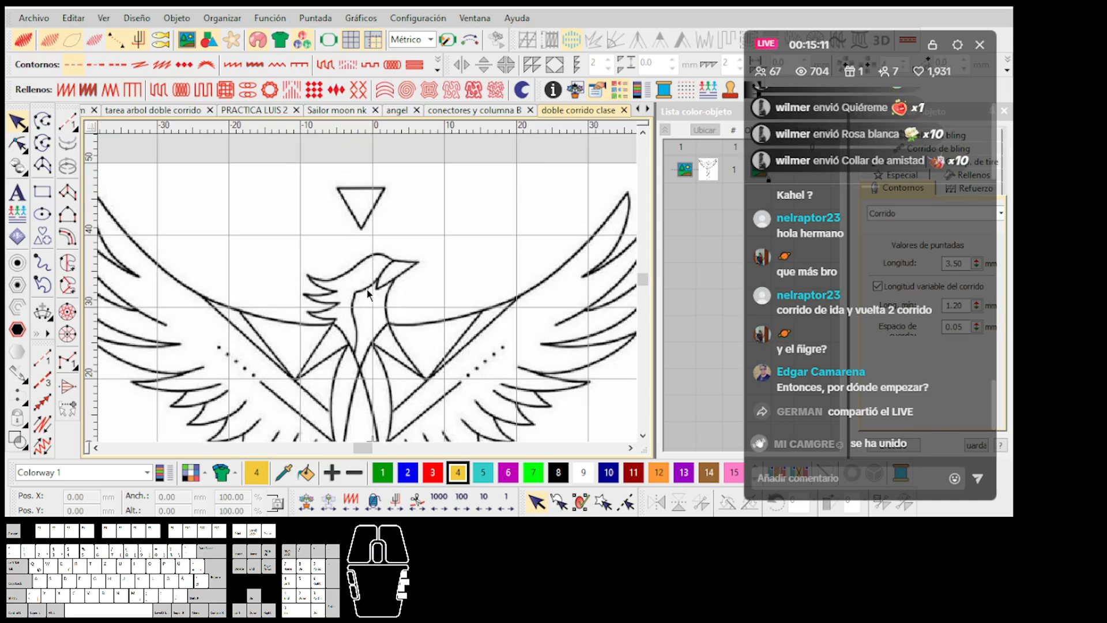
{"action": "scroll", "coordinate": [368, 288], "scroll_direction": "up", "scroll_amount": 2}
{"action": "scroll", "coordinate": [378, 282], "scroll_direction": "up", "scroll_amount": 5}
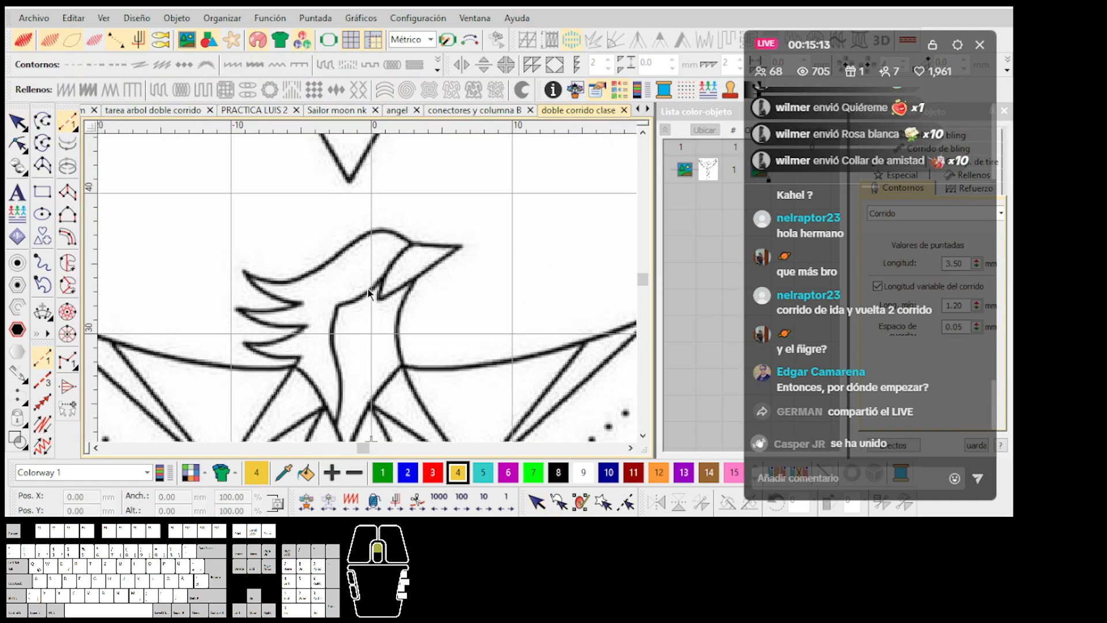
{"action": "left_click", "coordinate": [386, 260]}
{"action": "scroll", "coordinate": [375, 276], "scroll_direction": "down", "scroll_amount": 5}
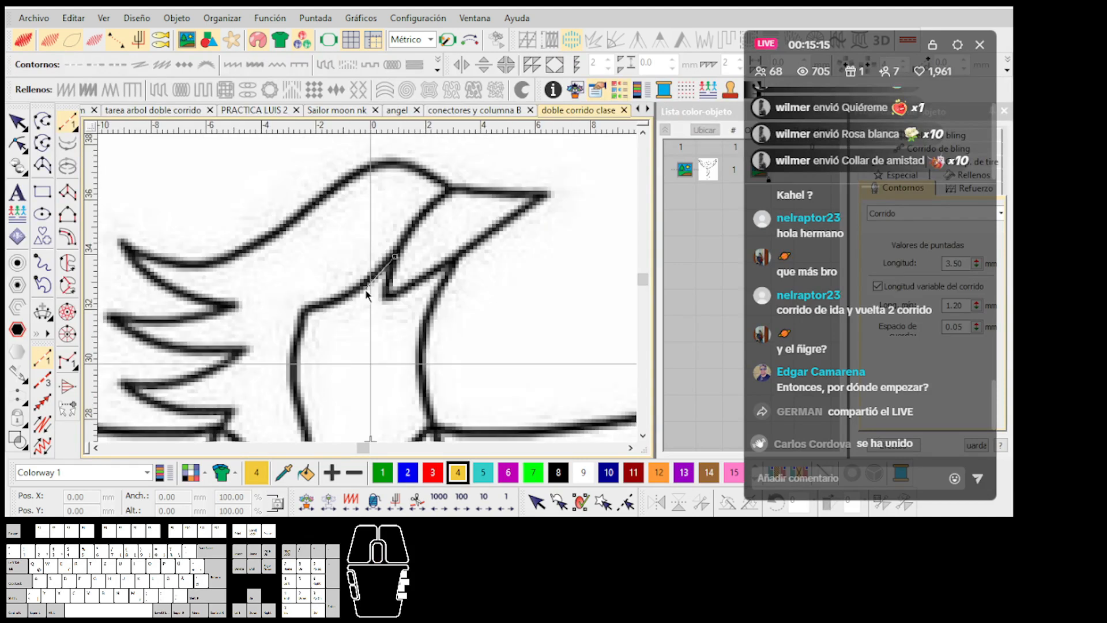
{"action": "scroll", "coordinate": [369, 280], "scroll_direction": "up", "scroll_amount": 4}
{"action": "right_click", "coordinate": [368, 279]}
{"action": "left_click", "coordinate": [292, 302]}
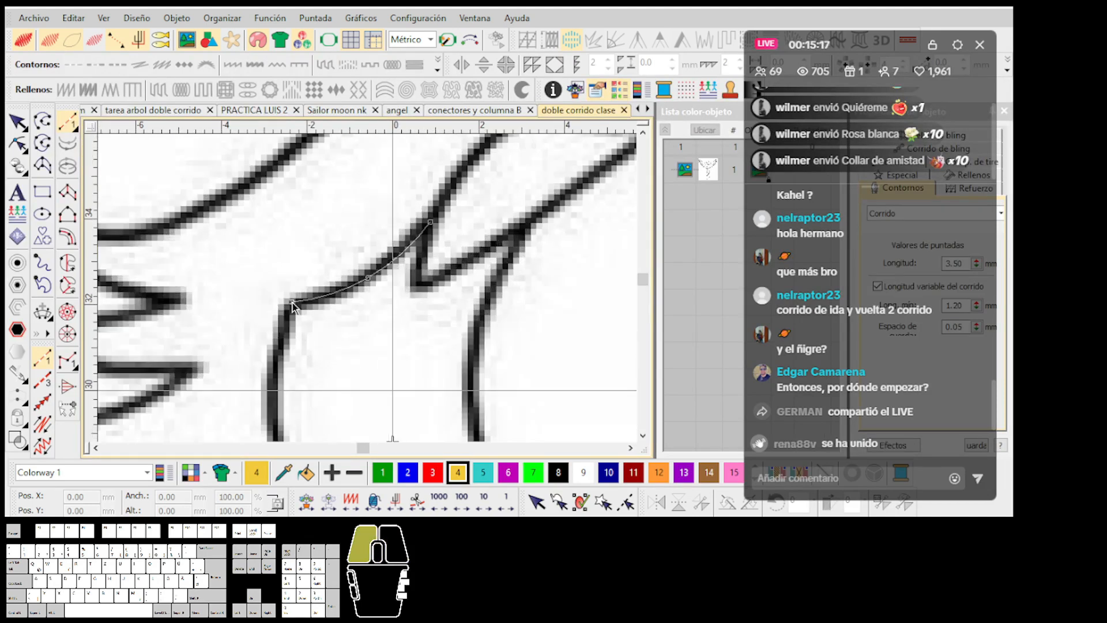
{"action": "scroll", "coordinate": [293, 303], "scroll_direction": "down", "scroll_amount": 2}
{"action": "scroll", "coordinate": [368, 288], "scroll_direction": "down", "scroll_amount": 4}
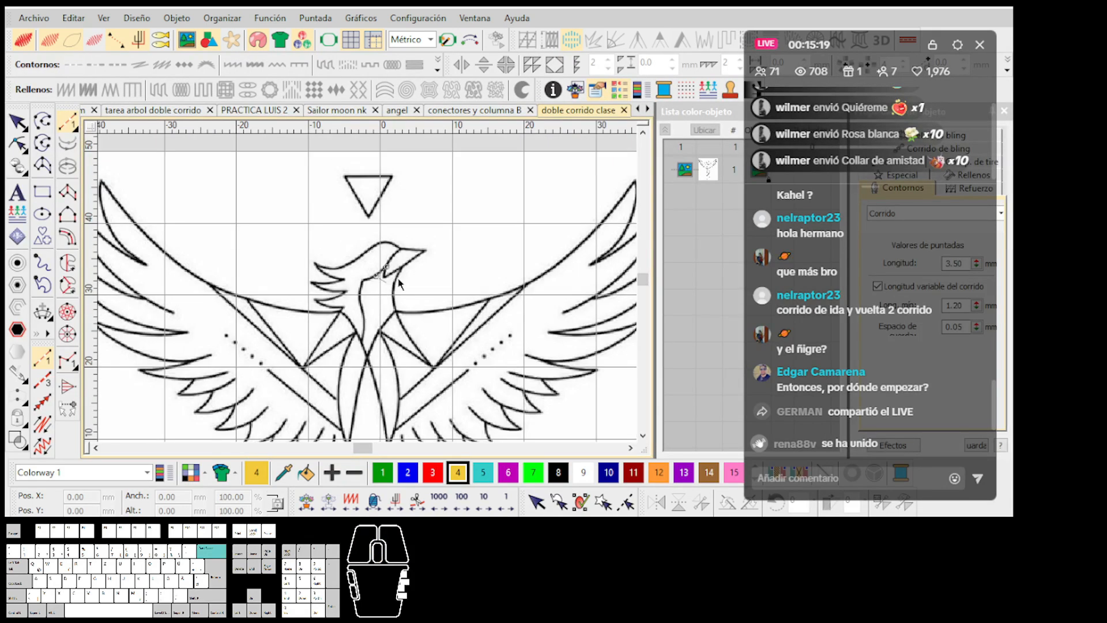
Step: Draw four short crossing and touching straight vector lines in the empty area between the small triangle and the wing beside the beak
{"action": "scroll", "coordinate": [374, 286], "scroll_direction": "up", "scroll_amount": 3}
{"action": "left_click", "coordinate": [42, 121]}
{"action": "left_click", "coordinate": [365, 313]}
{"action": "left_click", "coordinate": [457, 233]}
{"action": "key", "text": "Return"}
{"action": "left_click", "coordinate": [378, 227]}
{"action": "left_click", "coordinate": [432, 316]}
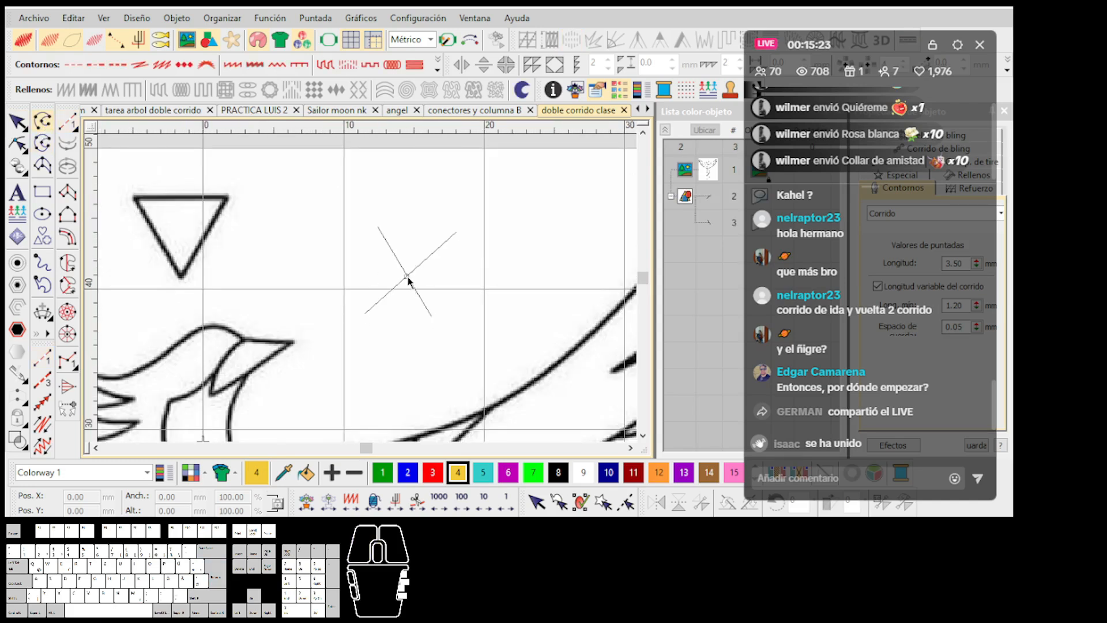
{"action": "key", "text": "Return"}
{"action": "left_click", "coordinate": [453, 302]}
{"action": "key", "text": "Return"}
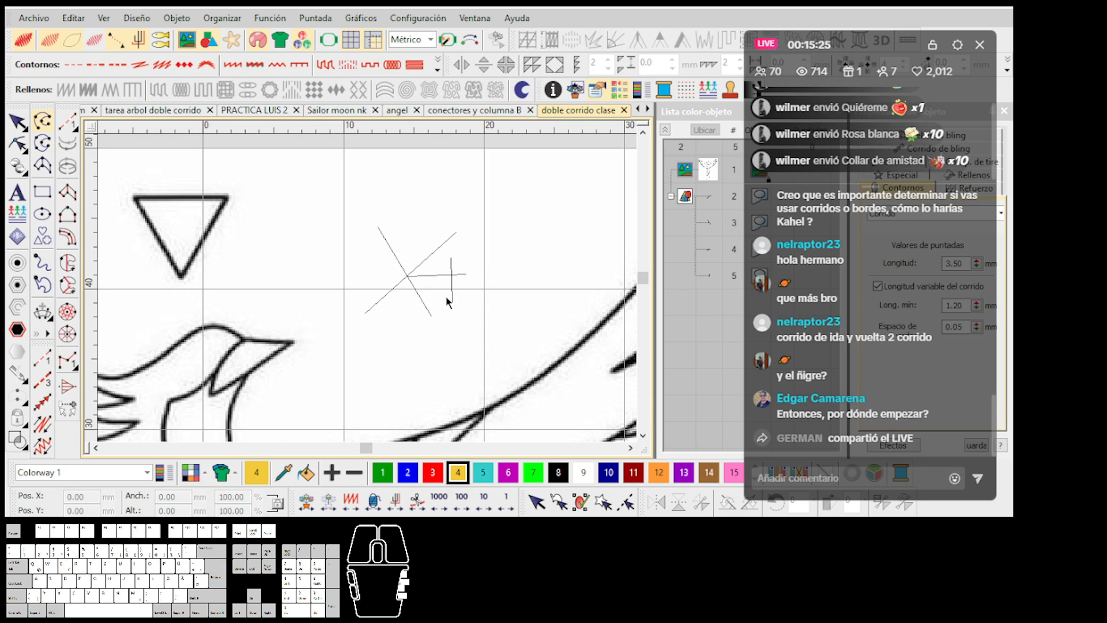
Step: Digitize a run stitch along the sample's lower-left line from its outer end to the central junction
{"action": "scroll", "coordinate": [445, 296], "scroll_direction": "up", "scroll_amount": 2}
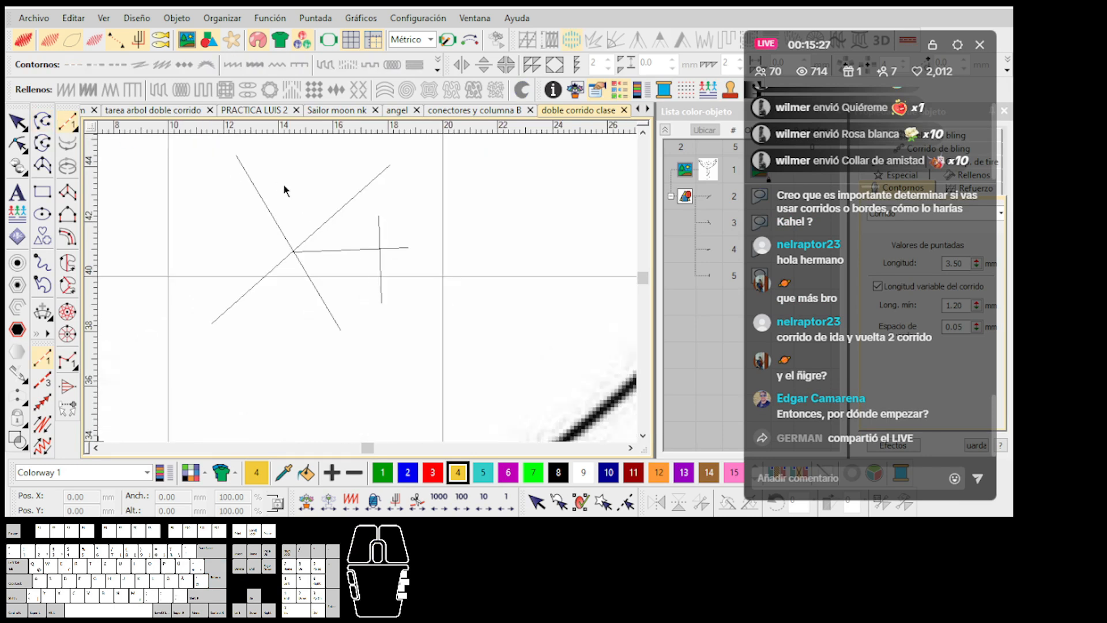
{"action": "scroll", "coordinate": [372, 297], "scroll_direction": "down", "scroll_amount": 2}
{"action": "scroll", "coordinate": [368, 288], "scroll_direction": "up", "scroll_amount": 3}
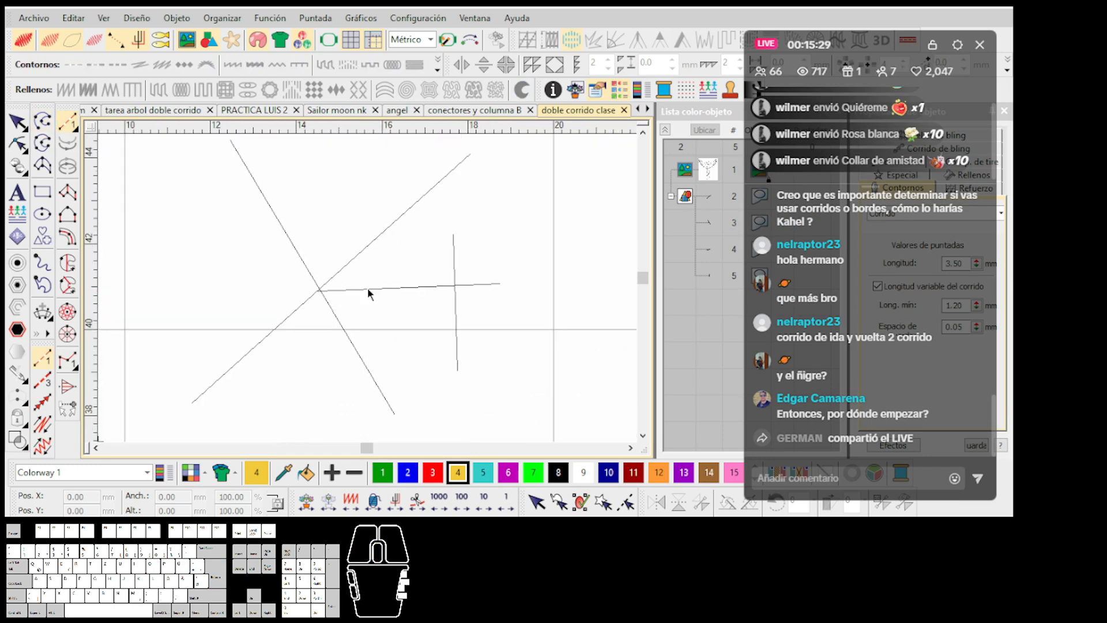
{"action": "left_click", "coordinate": [319, 289]}
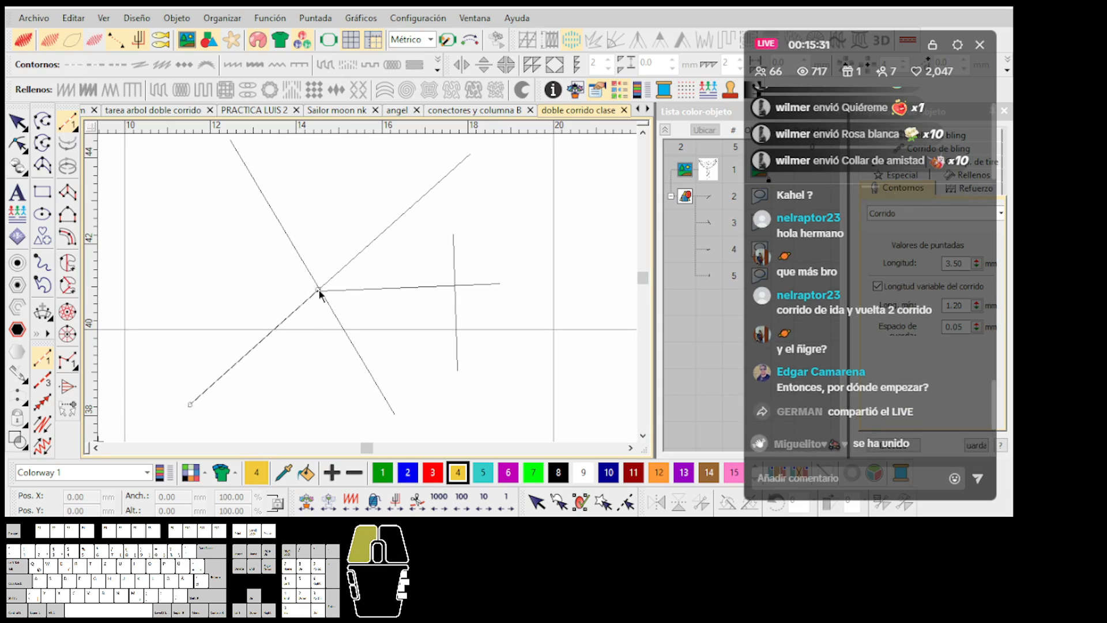
{"action": "key", "text": "Return"}
Step: Continue run stitches from the central junction along the horizontal line to the small crossing, then to the vertical line's upper end
{"action": "left_click", "coordinate": [422, 279]}
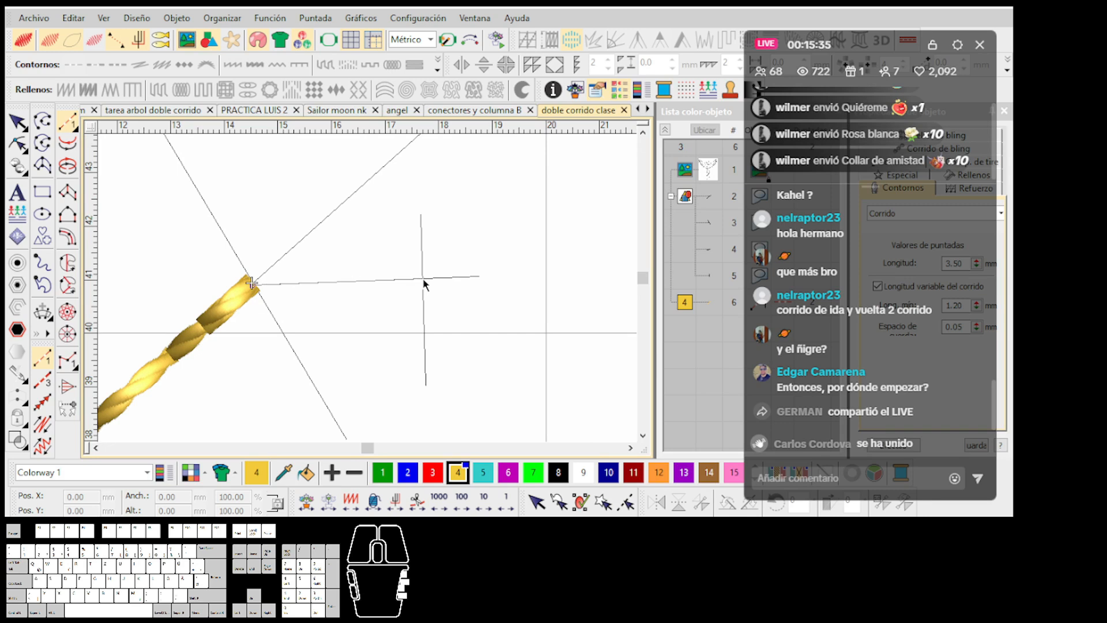
{"action": "key", "text": "Return"}
{"action": "left_click", "coordinate": [421, 215]}
{"action": "key", "text": "Return"}
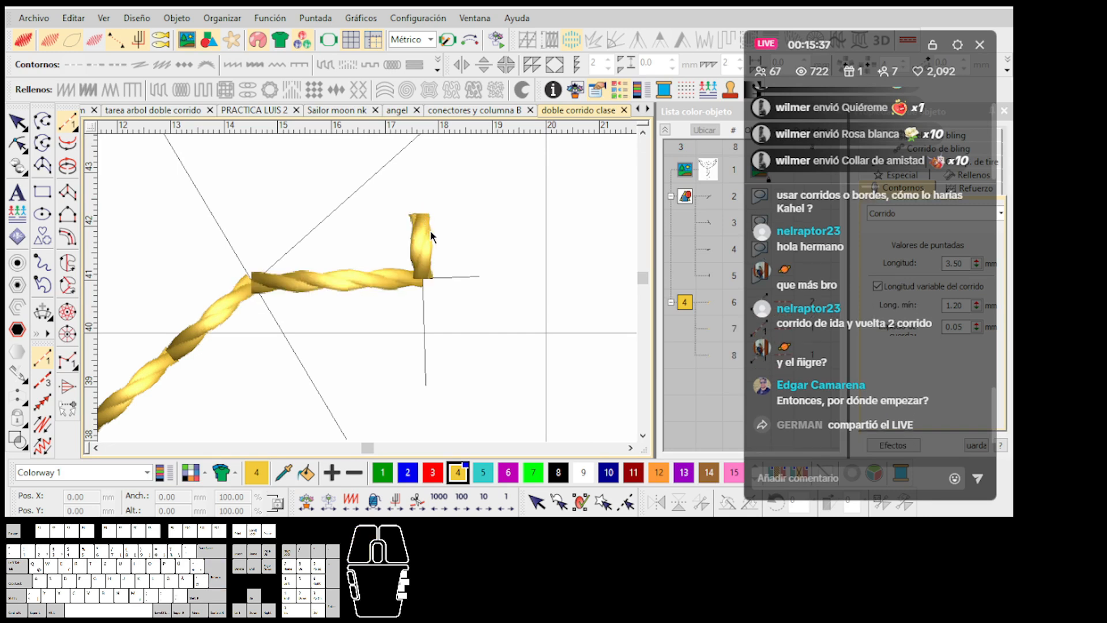
Step: Cover the small crossing's remaining horizontal tip and lower vertical arm with run stitches that go out and return to the crossing
{"action": "left_click", "coordinate": [423, 279]}
{"action": "left_click", "coordinate": [479, 276]}
{"action": "middle_click", "coordinate": [479, 276]}
{"action": "left_click", "coordinate": [421, 277]}
{"action": "left_click", "coordinate": [427, 380]}
{"action": "key", "text": "Return"}
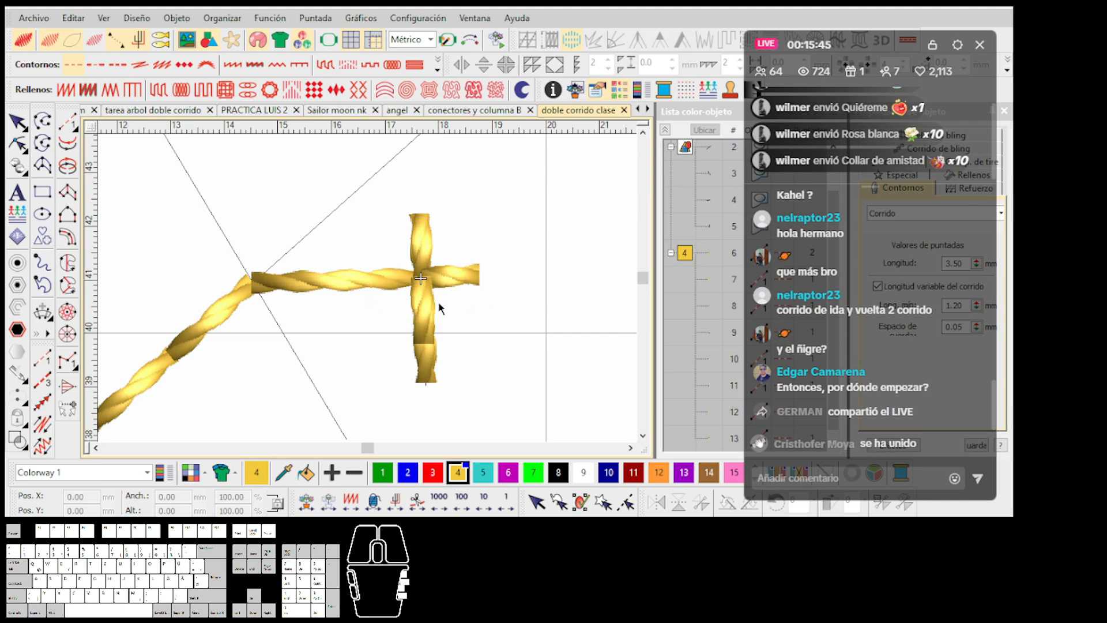
Step: Backtrack the horizontal run between the two junctions, then cut and paste the return run at the end of the stitching sequence
{"action": "left_click", "coordinate": [361, 280]}
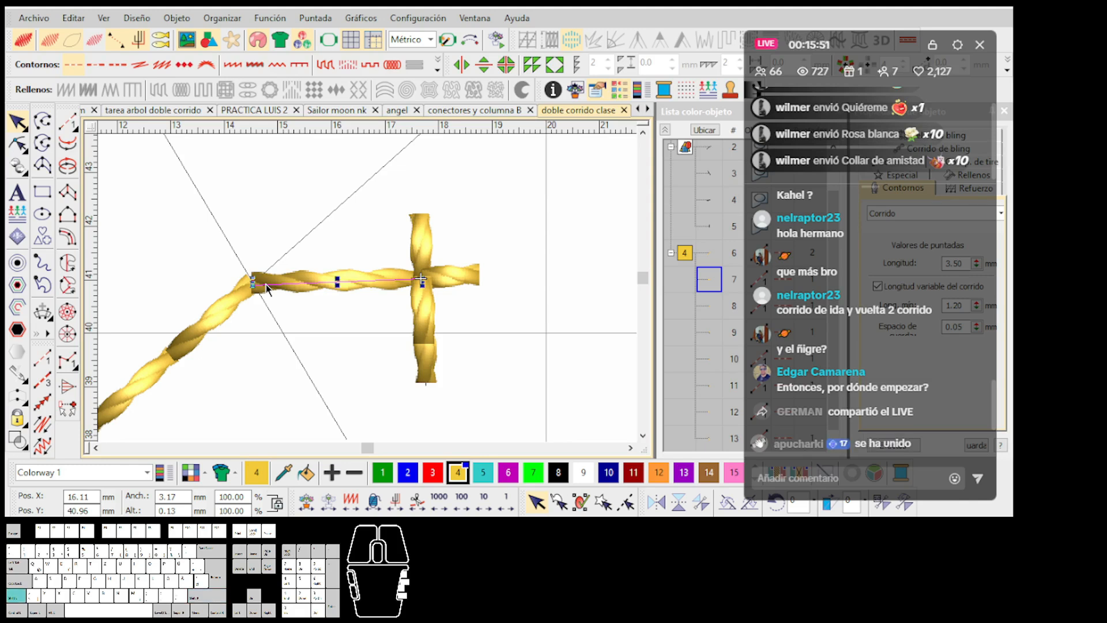
{"action": "key", "text": "shift+b"}
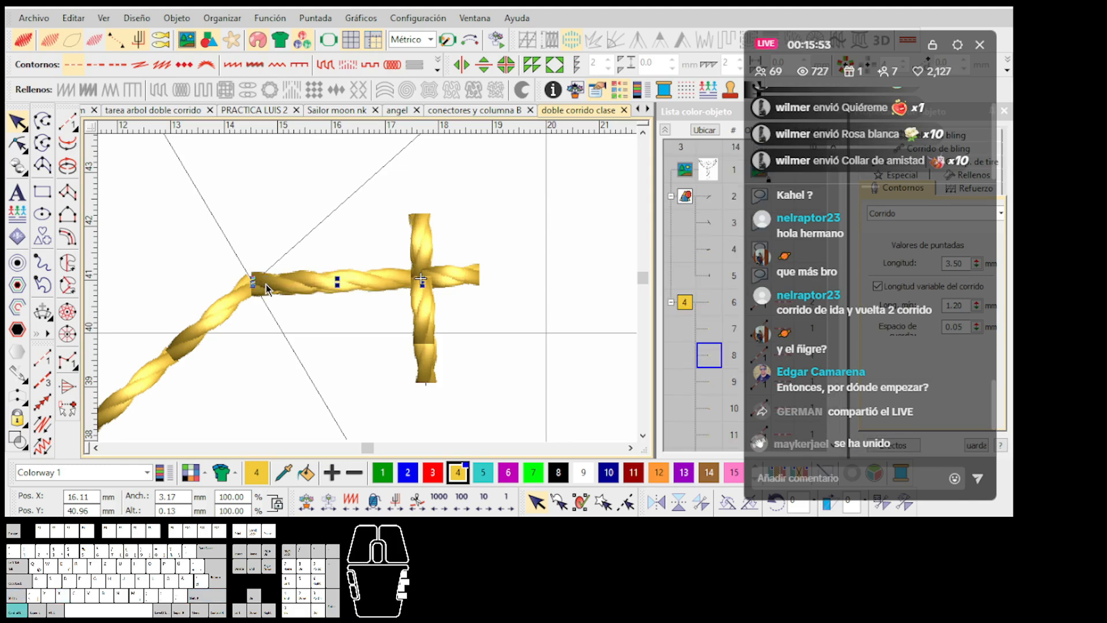
{"action": "key", "text": "ctrl+x"}
{"action": "key", "text": "ctrl+v"}
Step: Move the horizontal branch's return run aside to show both passes, then undo the move
{"action": "left_click_drag", "start_coordinate": [358, 286], "coordinate": [360, 324]}
{"action": "left_click", "coordinate": [360, 281]}
{"action": "key", "text": "ctrl+z"}
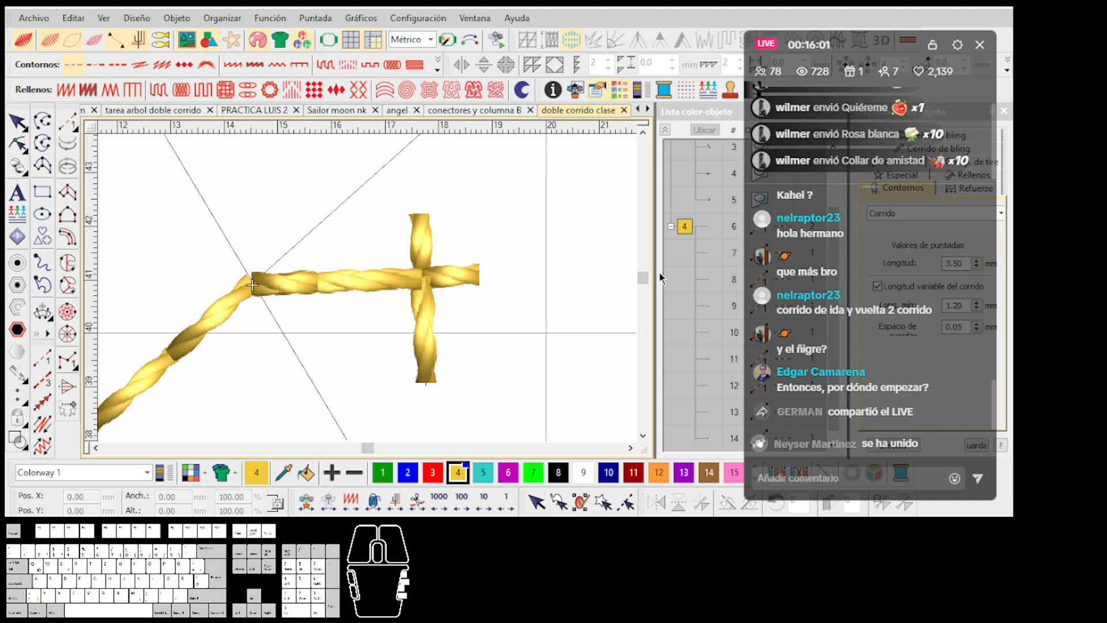
Step: Digitize a run stitch from the central junction down the lower-right line and backtrack it to the junction
{"action": "scroll", "coordinate": [368, 288], "scroll_direction": "down", "scroll_amount": 1}
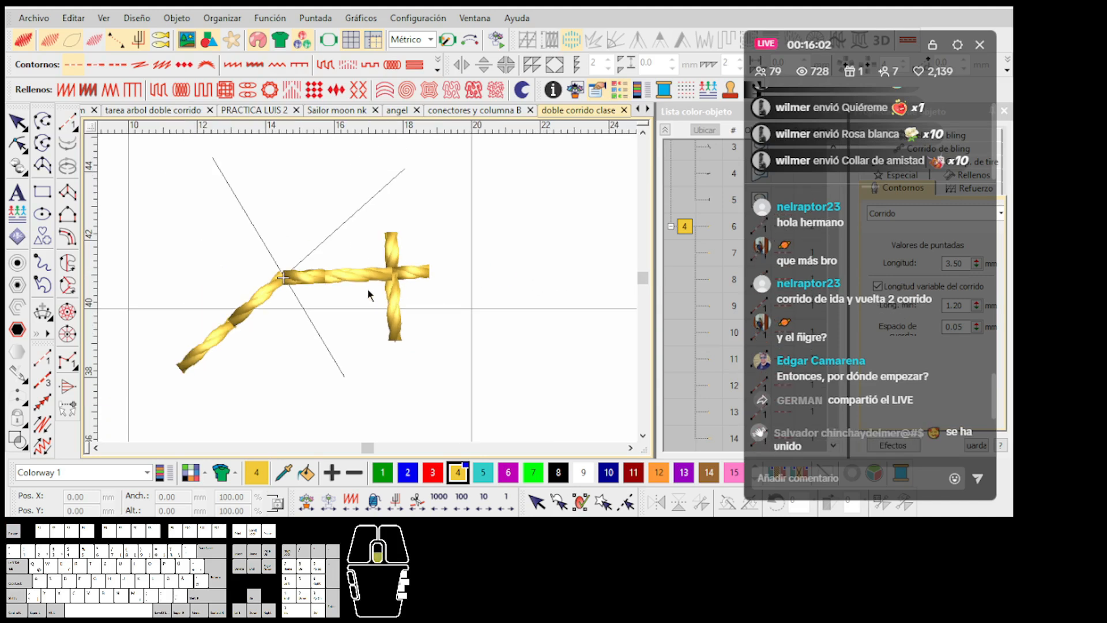
{"action": "scroll", "coordinate": [366, 287], "scroll_direction": "up", "scroll_amount": 1}
{"action": "left_click", "coordinate": [59, 129]}
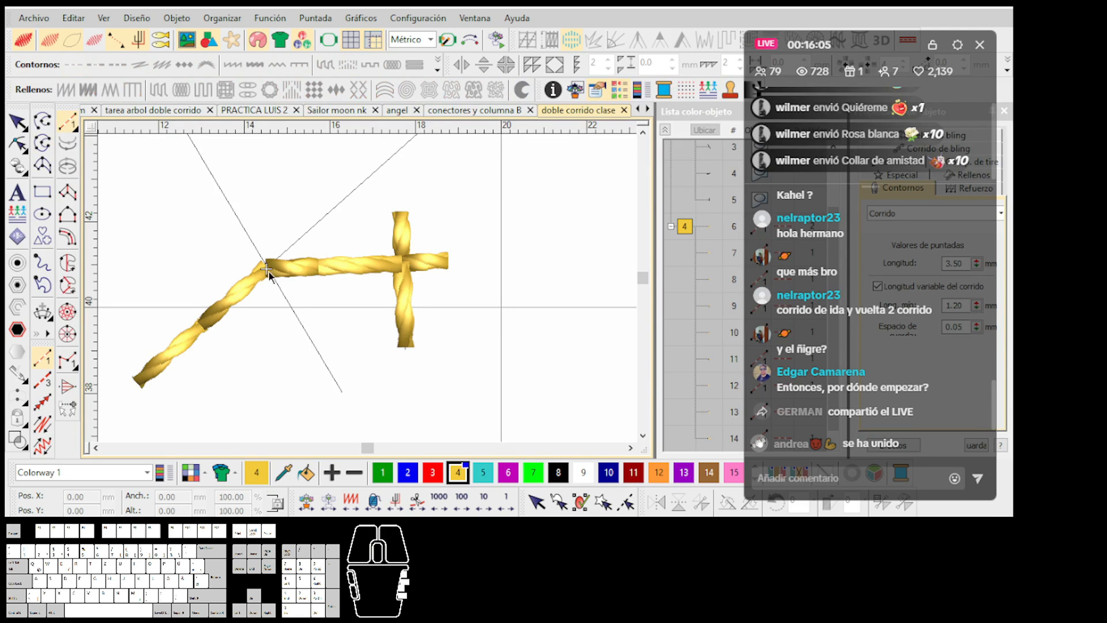
{"action": "left_click", "coordinate": [341, 393]}
{"action": "key", "text": "Return"}
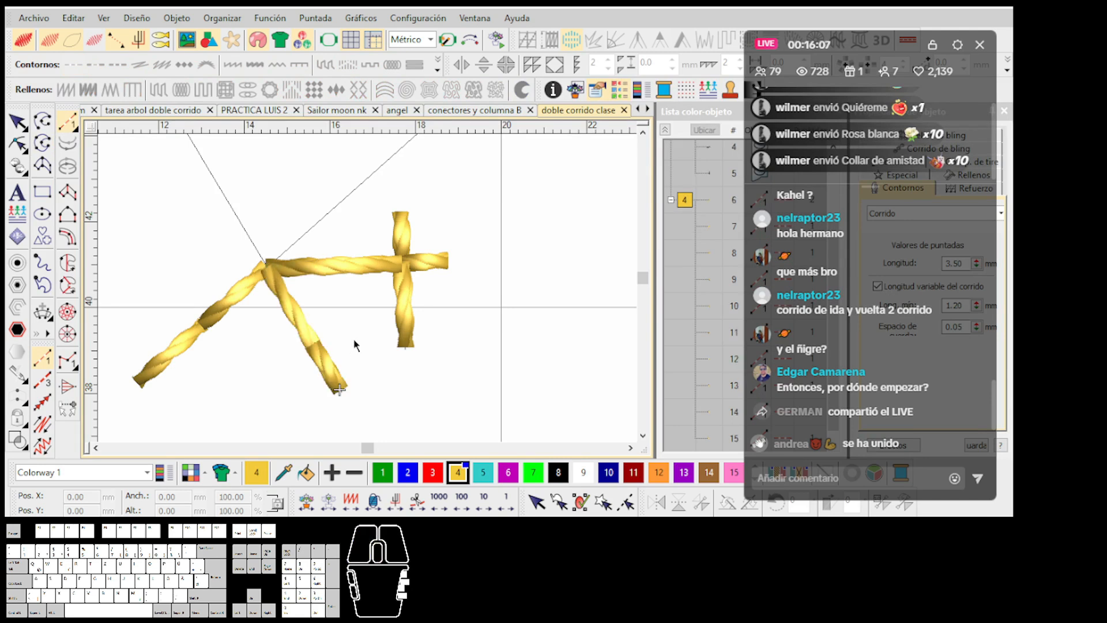
{"action": "scroll", "coordinate": [323, 340], "scroll_direction": "up", "scroll_amount": 1}
{"action": "key", "text": "Escape"}
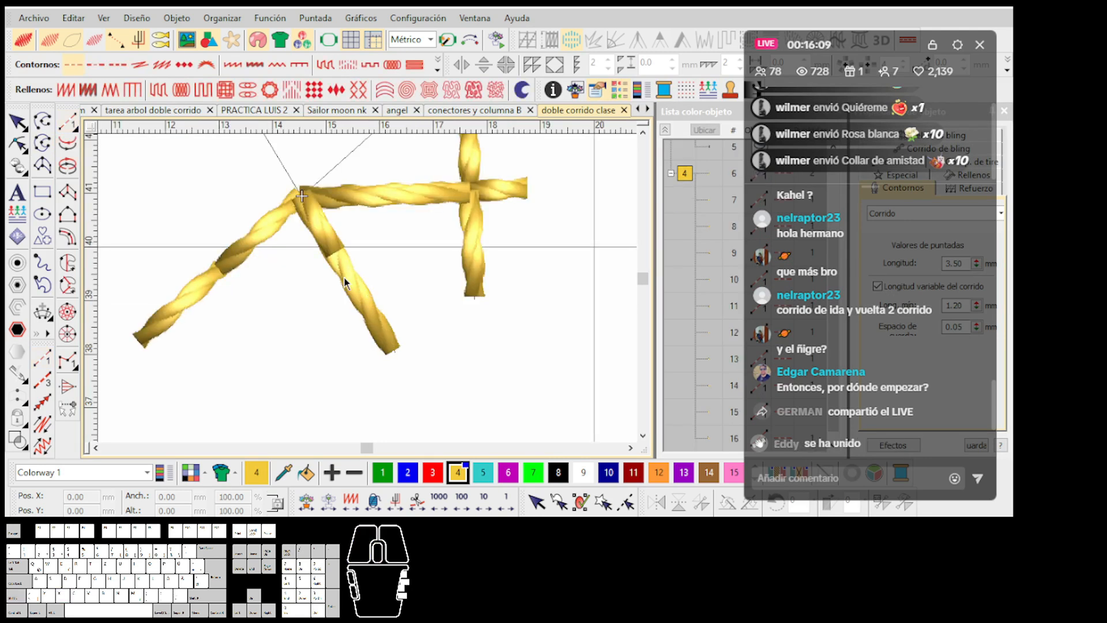
Step: Move the lower-right line's return run aside to show the doubled stitching, then undo the move
{"action": "left_click", "coordinate": [349, 276]}
{"action": "left_click", "coordinate": [527, 260]}
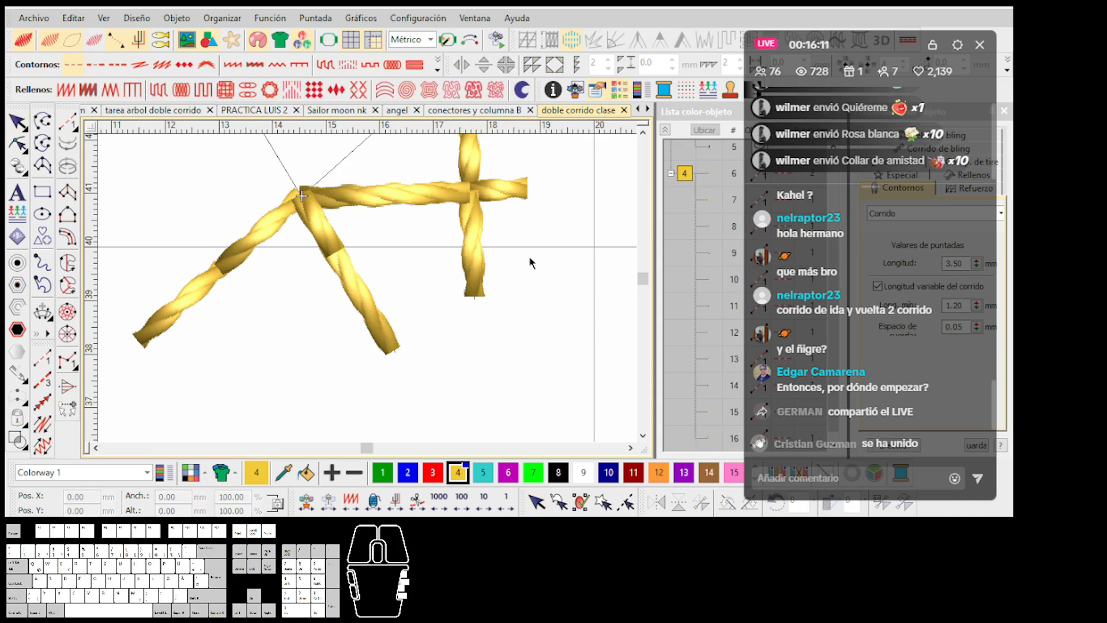
{"action": "left_click", "coordinate": [319, 275]}
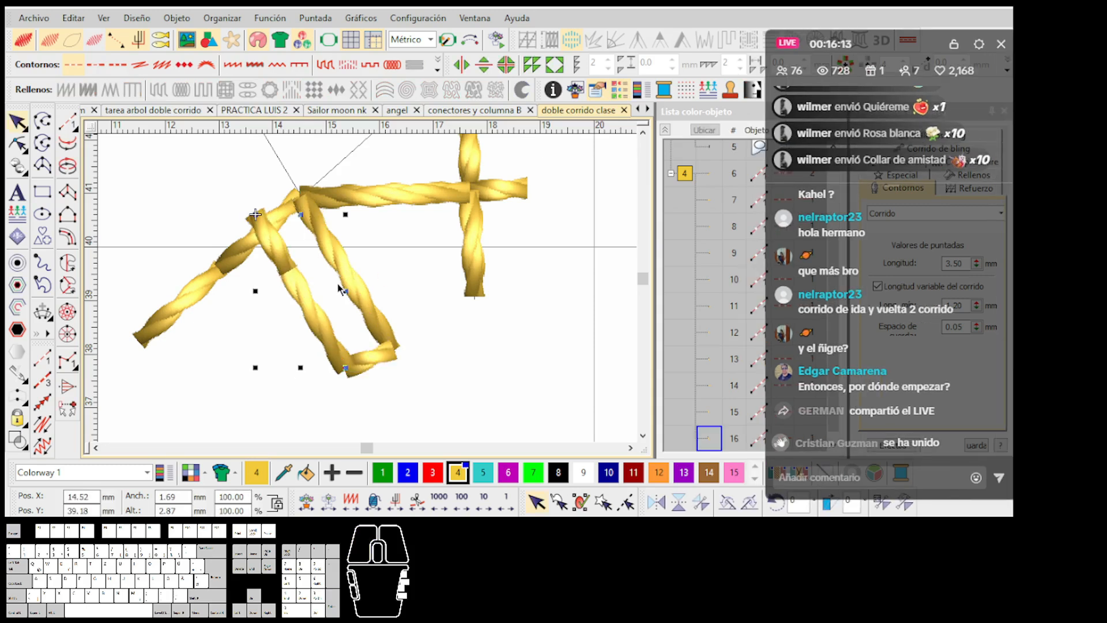
{"action": "key", "text": "ctrl+z"}
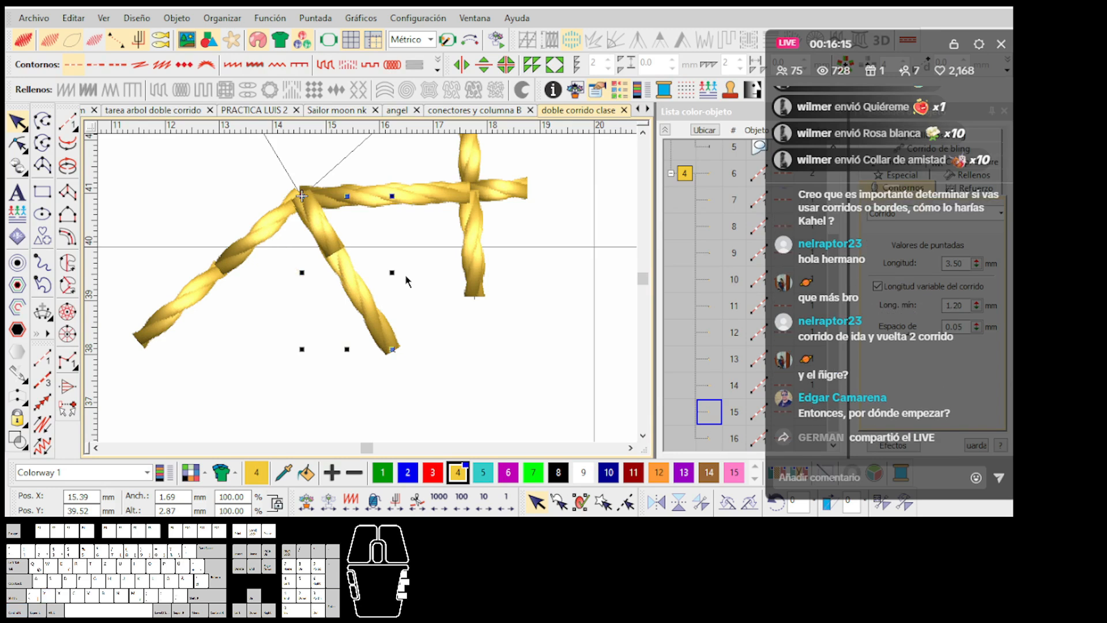
Step: Digitize a run stitch along the upper-right line from the central junction and bring a return run back to it
{"action": "key", "text": "Escape"}
{"action": "scroll", "coordinate": [397, 243], "scroll_direction": "down", "scroll_amount": 1}
{"action": "scroll", "coordinate": [347, 218], "scroll_direction": "up", "scroll_amount": 1}
{"action": "left_click", "coordinate": [66, 121]}
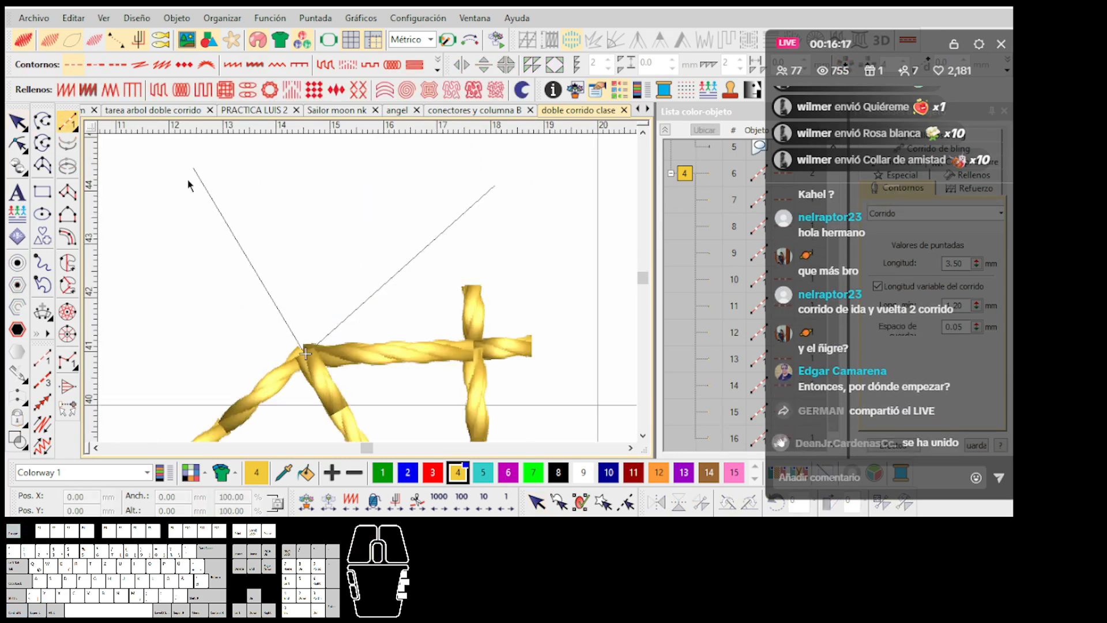
{"action": "left_click", "coordinate": [304, 355]}
{"action": "left_click", "coordinate": [496, 190]}
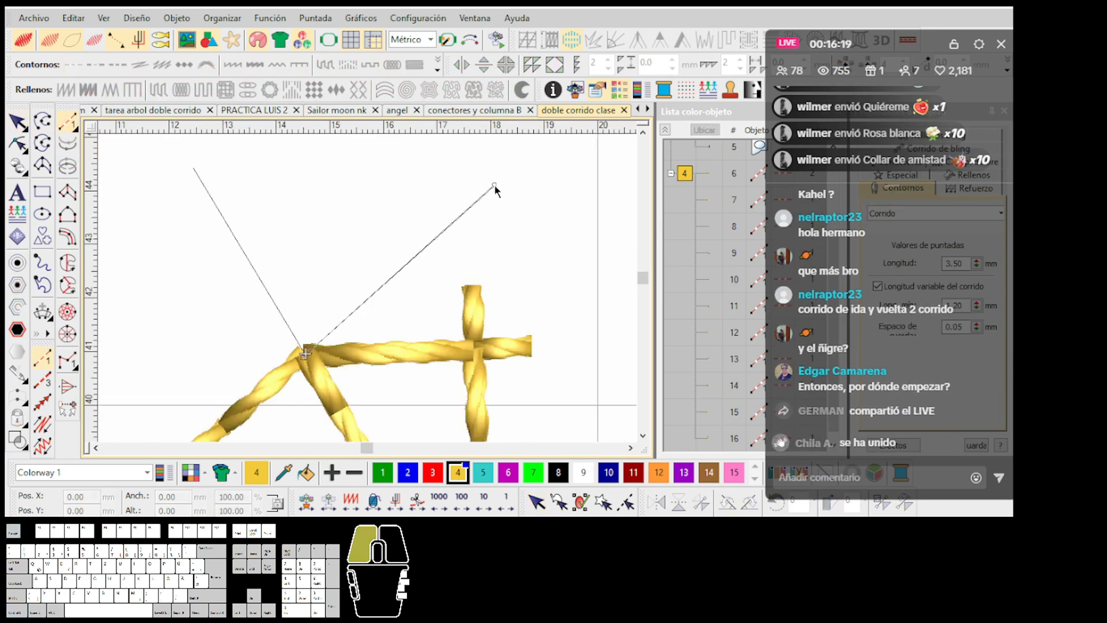
{"action": "key", "text": "Return"}
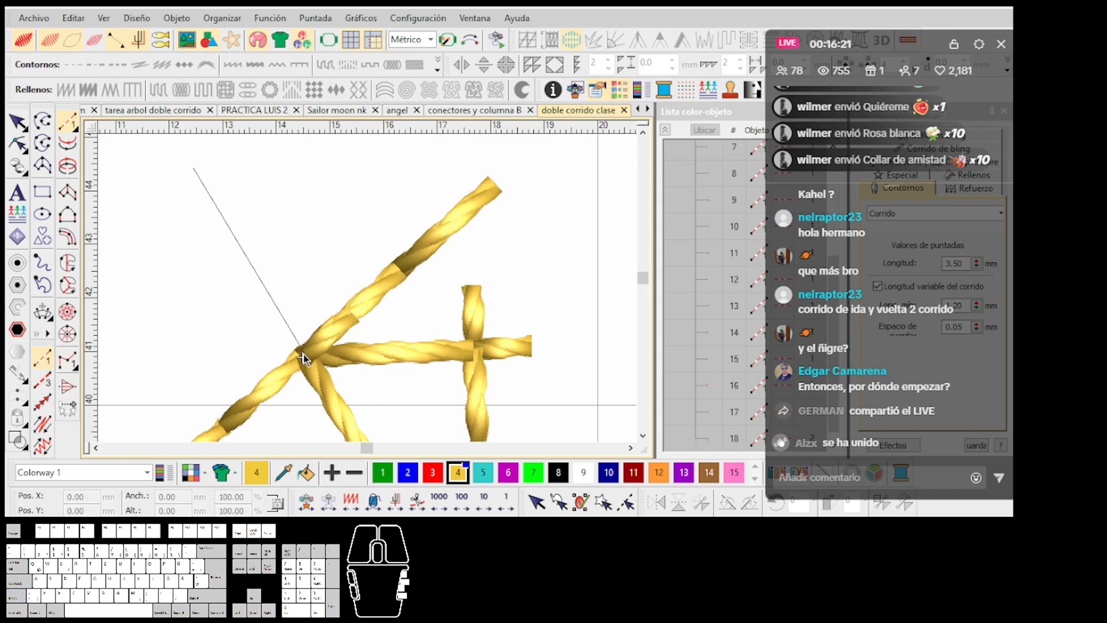
Step: Digitize a run stitch along the upper-left line and backtrack it so that the stitching ends at the central junction
{"action": "left_click", "coordinate": [194, 168]}
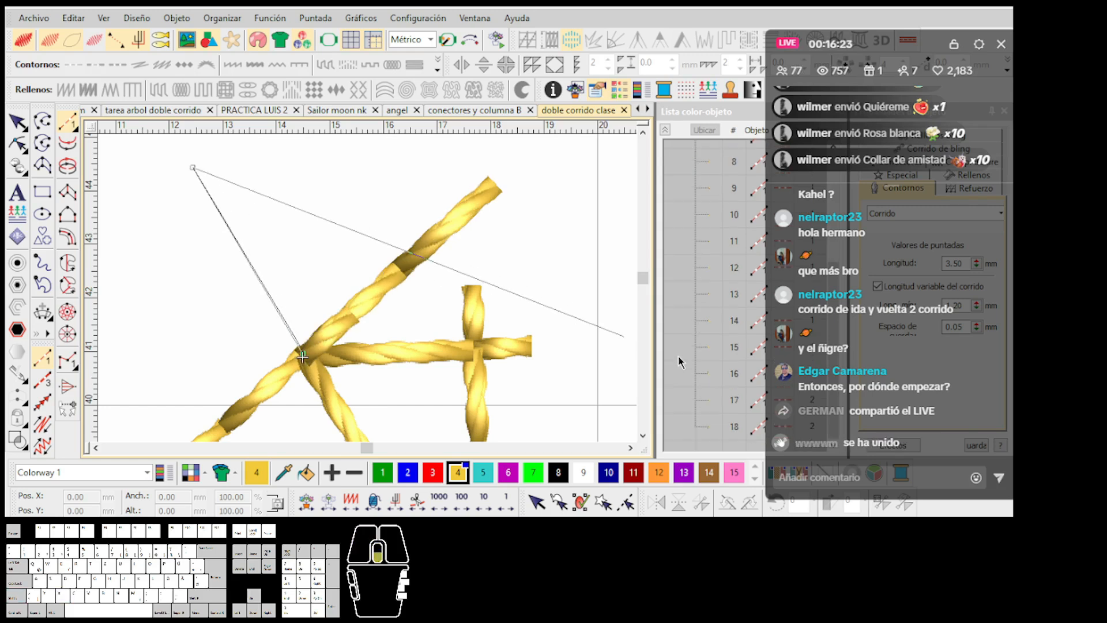
{"action": "left_click", "coordinate": [302, 357]}
{"action": "key", "text": "Return"}
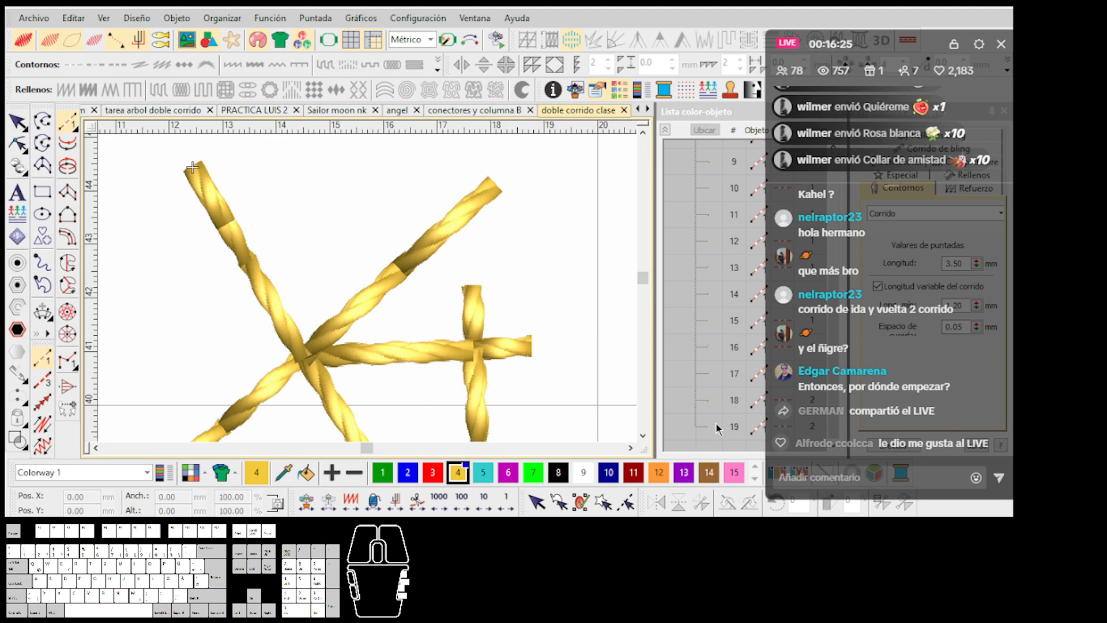
{"action": "key", "text": "Escape"}
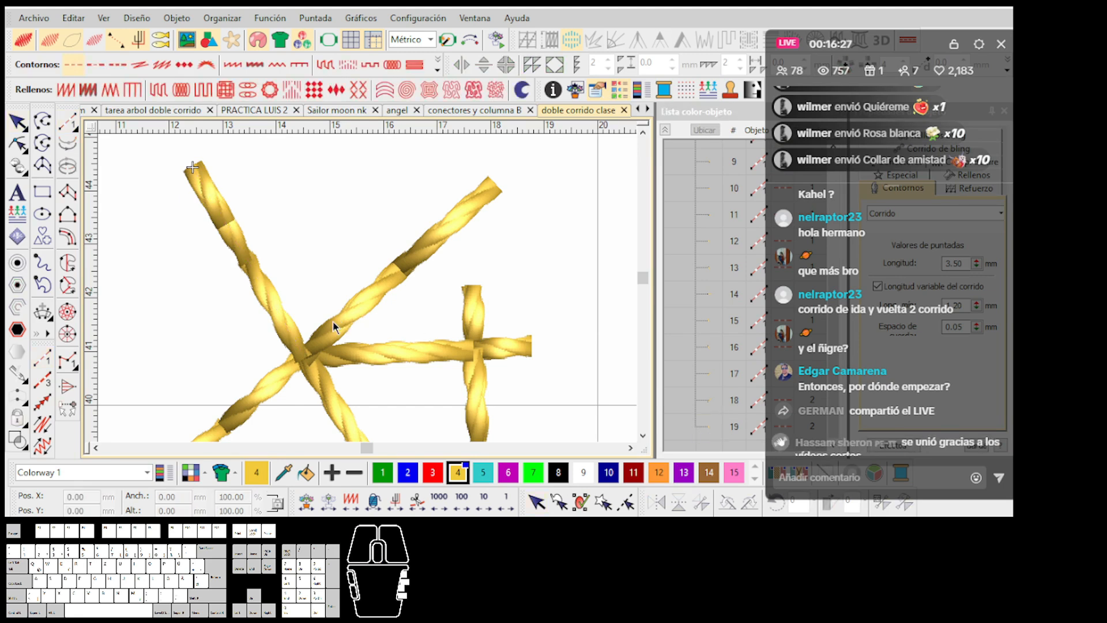
{"action": "left_click", "coordinate": [284, 311]}
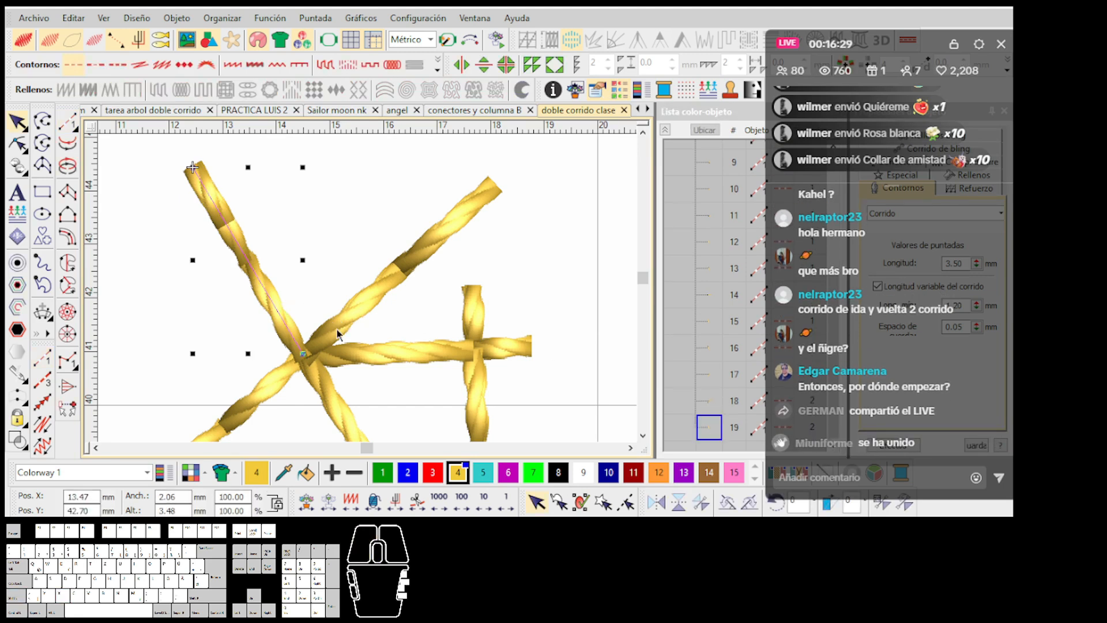
{"action": "key", "text": "shift+b"}
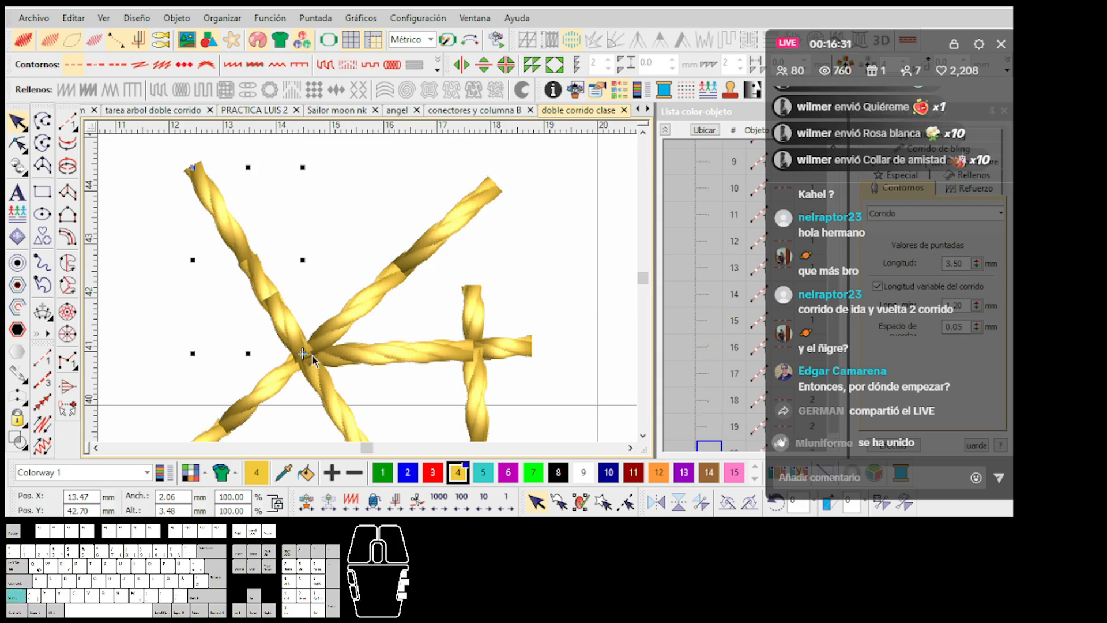
{"action": "key", "text": "Escape"}
Step: Backtrack the first run on the lower-left line to create its return pass
{"action": "scroll", "coordinate": [285, 382], "scroll_direction": "up", "scroll_amount": 2}
{"action": "scroll", "coordinate": [368, 289], "scroll_direction": "up", "scroll_amount": 1}
{"action": "left_click", "coordinate": [368, 288]}
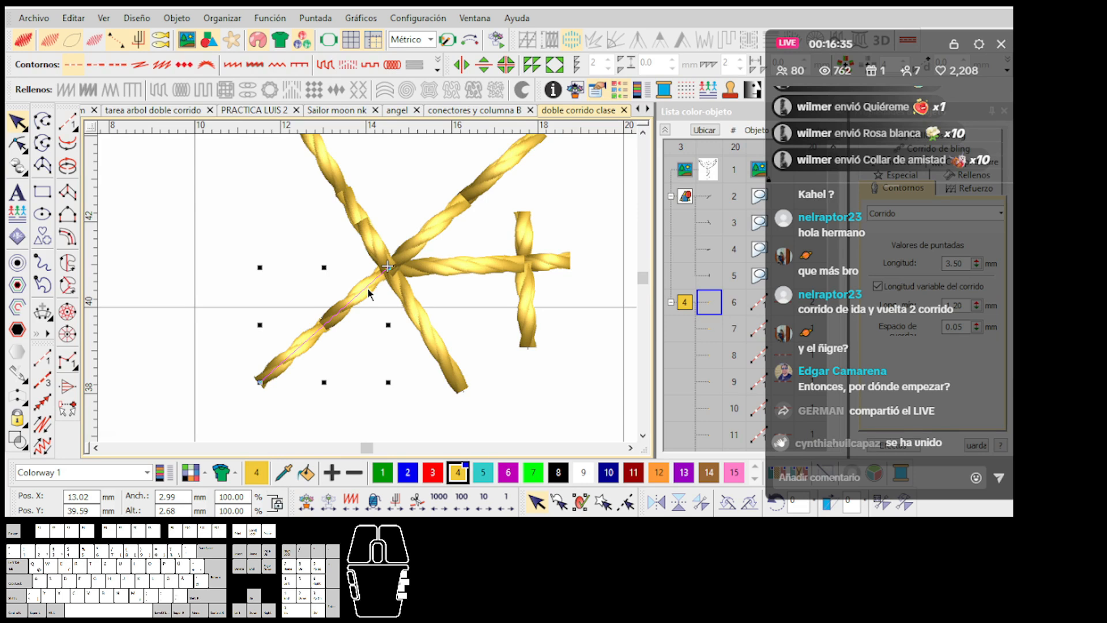
{"action": "key", "text": "shift+b"}
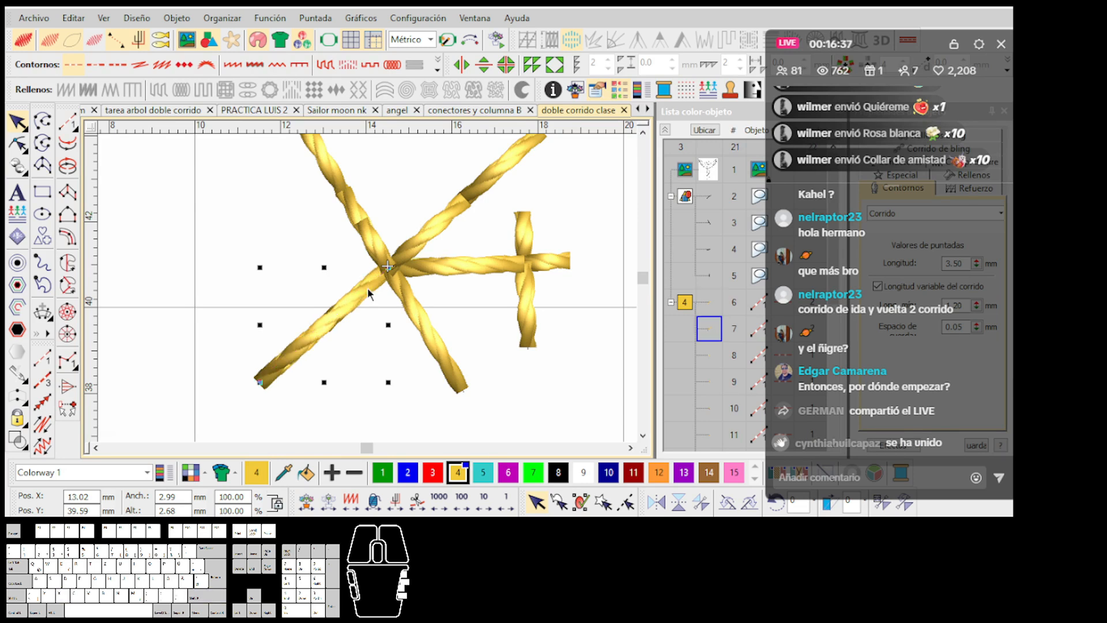
Step: Move one of the two lower-left runs aside to show the doubled stitching, then undo the move
{"action": "scroll", "coordinate": [711, 237], "scroll_direction": "down", "scroll_amount": 2}
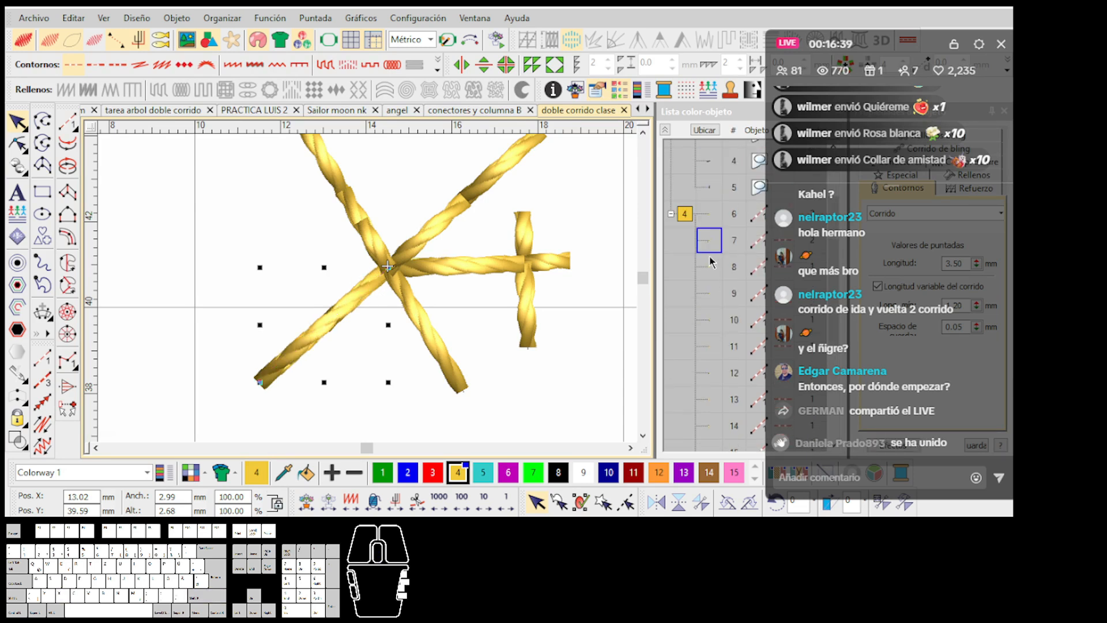
{"action": "left_click", "coordinate": [710, 221]}
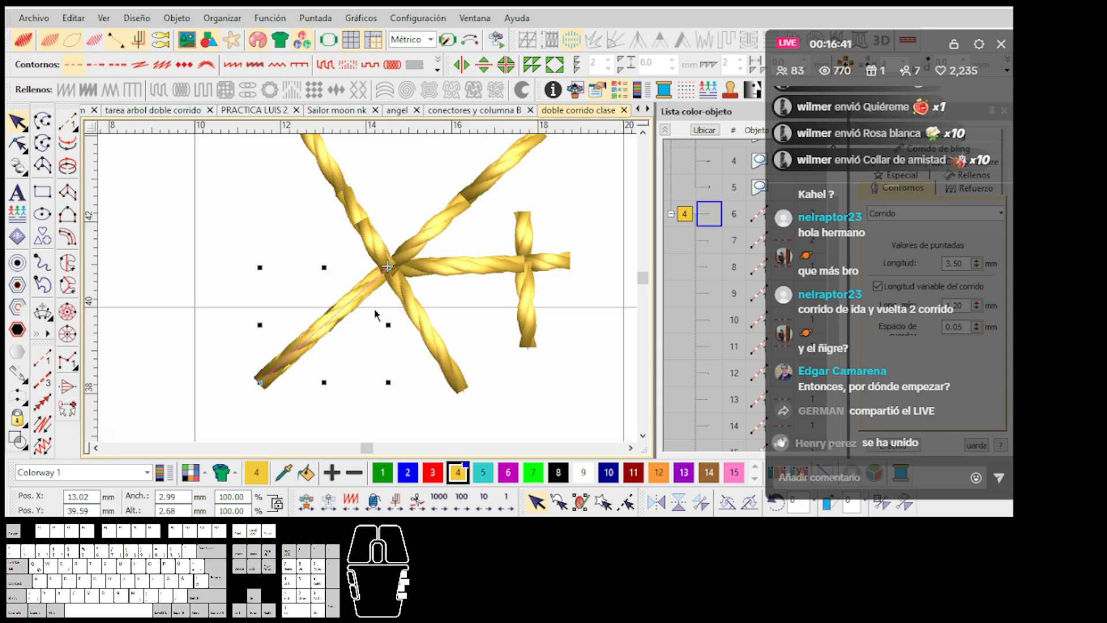
{"action": "left_click_drag", "start_coordinate": [350, 309], "coordinate": [373, 363]}
{"action": "key", "text": "ctrl+z"}
{"action": "key", "text": "ctrl+z"}
Step: Cut the lower-left line's return run and paste it at the end of the stitching sequence
{"action": "left_click", "coordinate": [711, 239]}
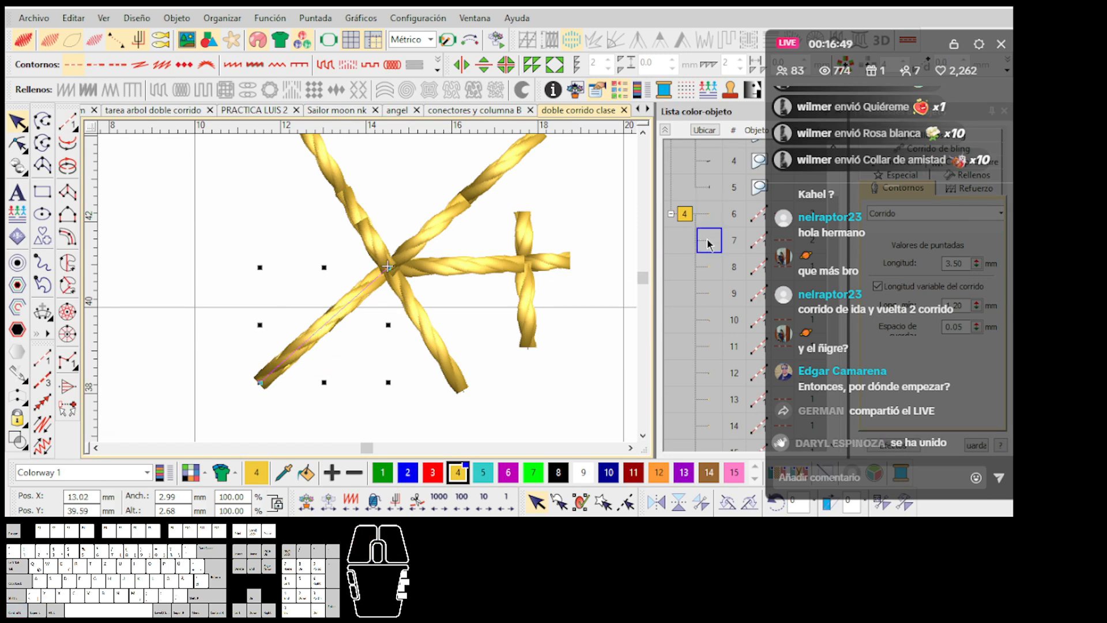
{"action": "scroll", "coordinate": [703, 271], "scroll_direction": "down", "scroll_amount": 1}
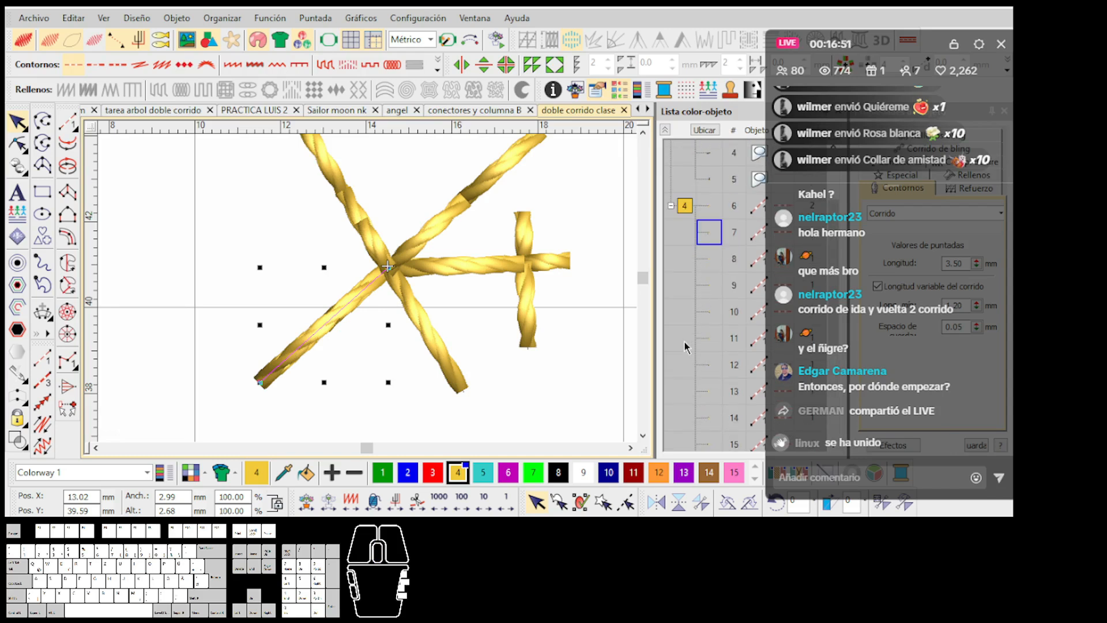
{"action": "left_click", "coordinate": [680, 323], "text": "ctrl"}
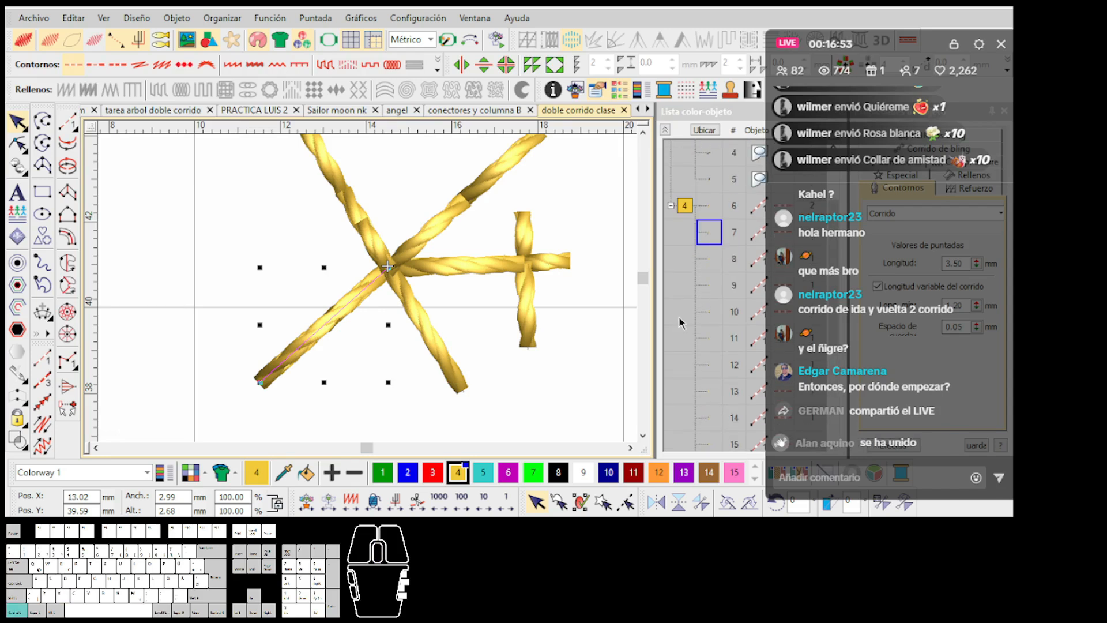
{"action": "left_click", "coordinate": [546, 281]}
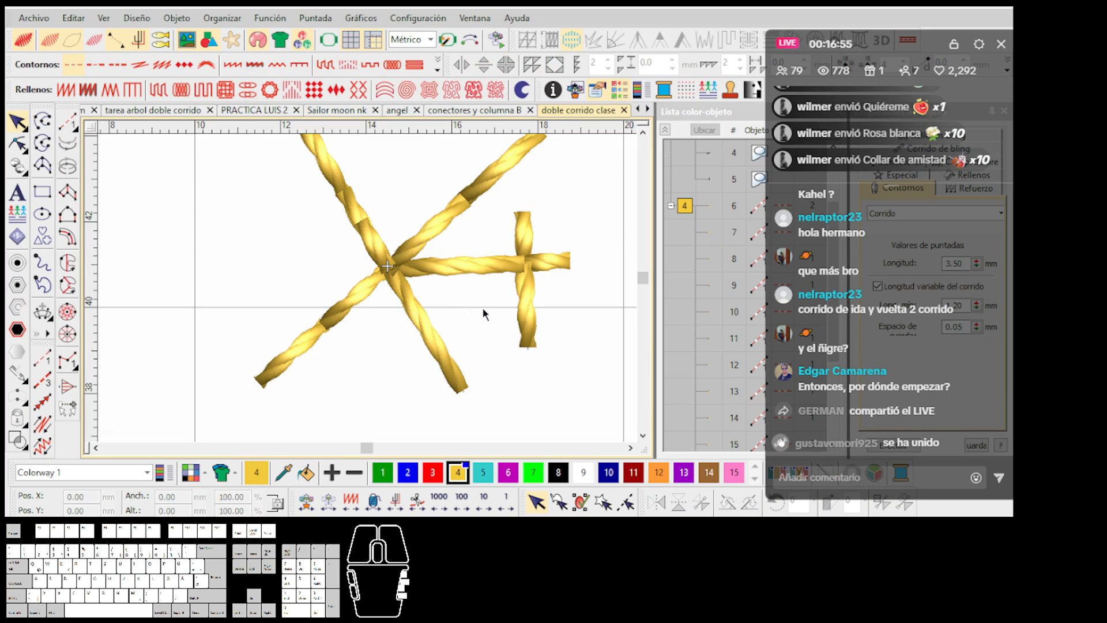
{"action": "key", "text": "ctrl+v"}
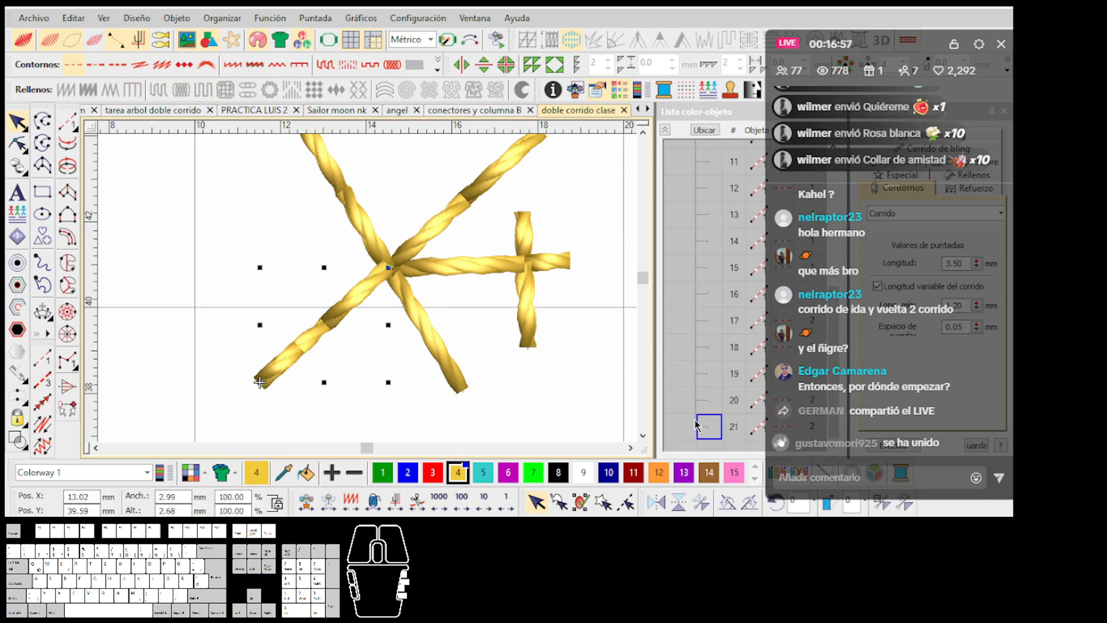
Step: Undo the cutting and pasting of the lower-left line's return run
{"action": "scroll", "coordinate": [508, 310], "scroll_direction": "down", "scroll_amount": 1}
{"action": "scroll", "coordinate": [312, 268], "scroll_direction": "up", "scroll_amount": 1}
{"action": "scroll", "coordinate": [368, 288], "scroll_direction": "down", "scroll_amount": 2}
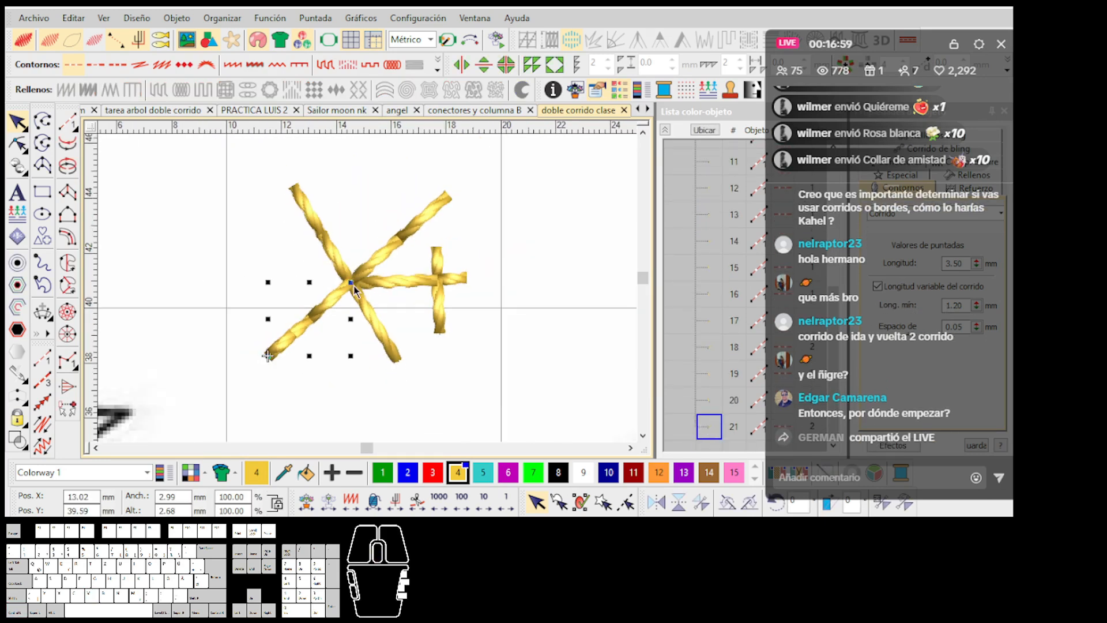
{"action": "scroll", "coordinate": [354, 286], "scroll_direction": "up", "scroll_amount": 1}
{"action": "key", "text": "ctrl+z"}
{"action": "key", "text": "ctrl+z"}
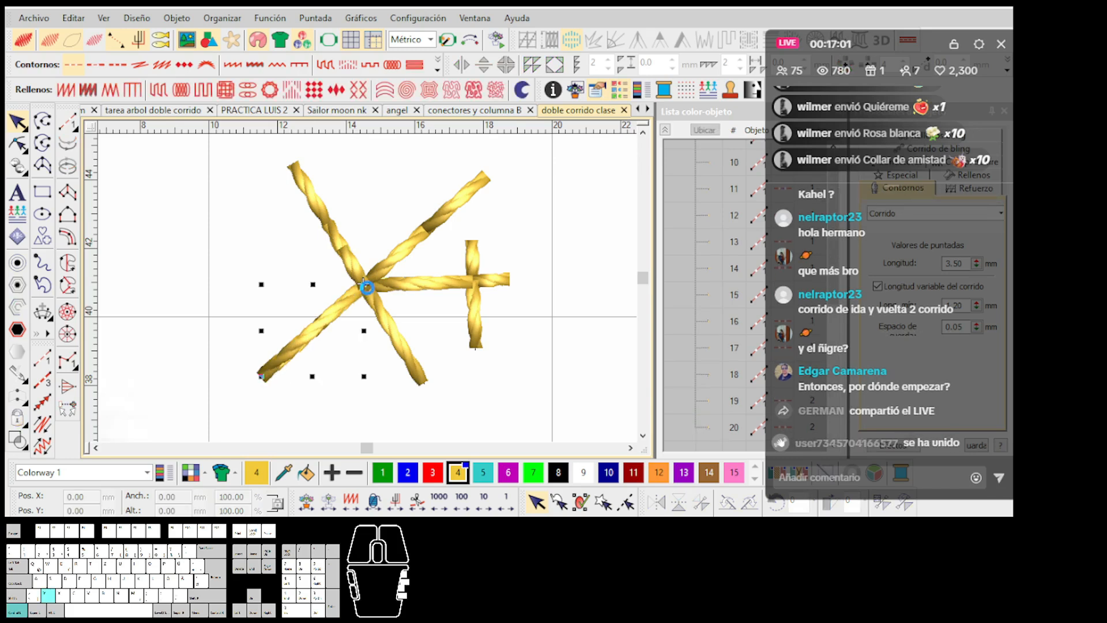
Step: Examine where the lower-left line's first run and its return run fall in the stitching sequence
{"action": "left_click", "coordinate": [428, 298]}
{"action": "left_click", "coordinate": [348, 306]}
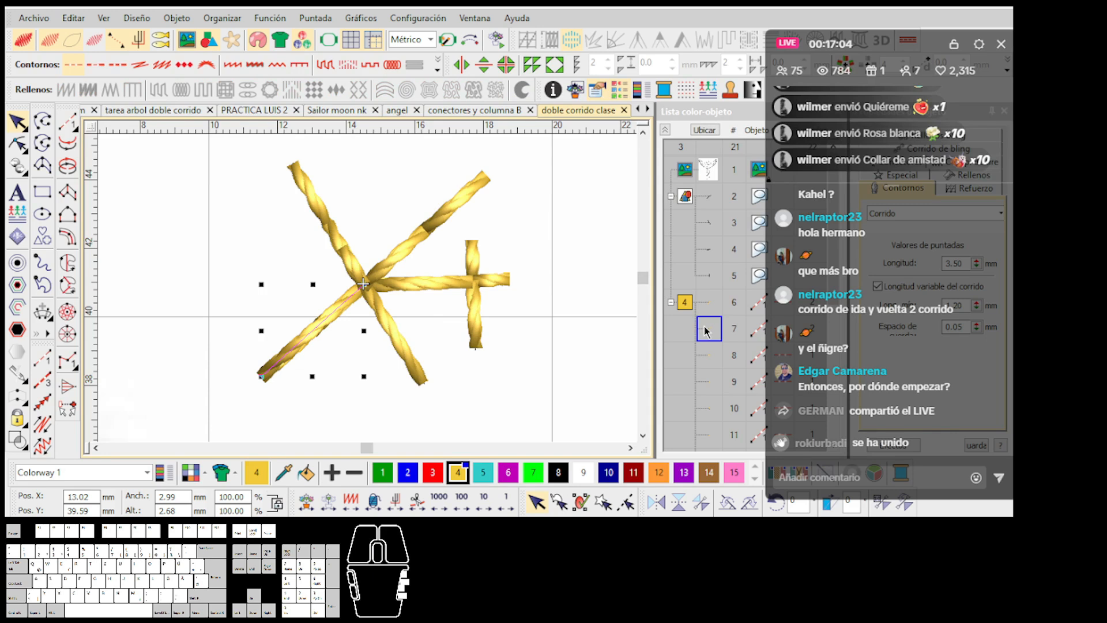
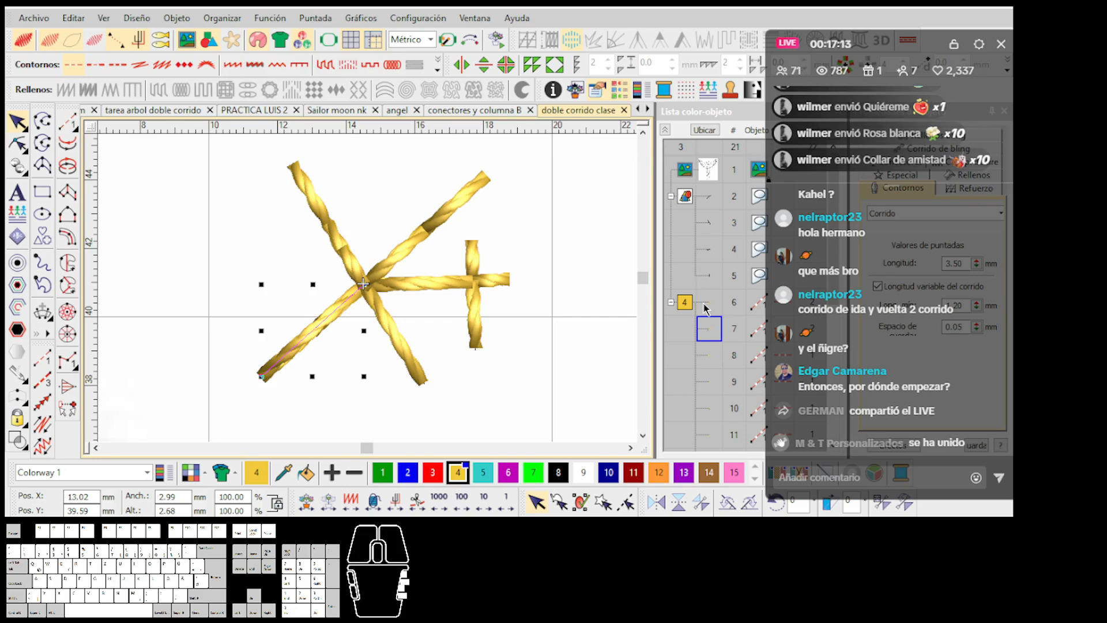
{"action": "scroll", "coordinate": [398, 306], "scroll_direction": "up", "scroll_amount": 1}
{"action": "scroll", "coordinate": [387, 285], "scroll_direction": "down", "scroll_amount": 2}
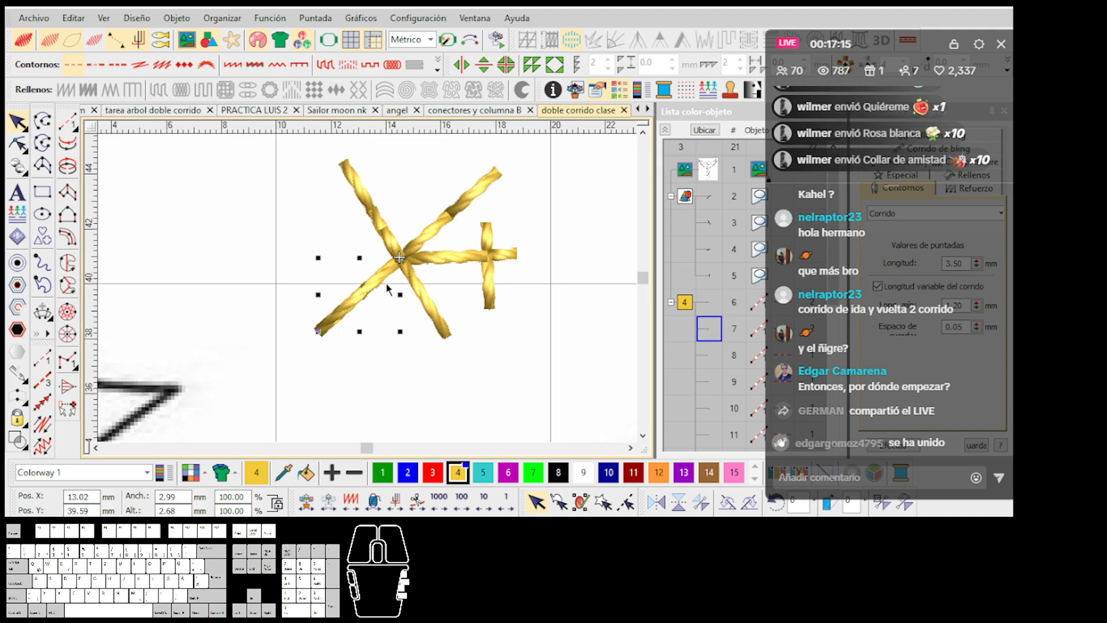
{"action": "scroll", "coordinate": [387, 289], "scroll_direction": "up", "scroll_amount": 1}
{"action": "left_click", "coordinate": [716, 334]}
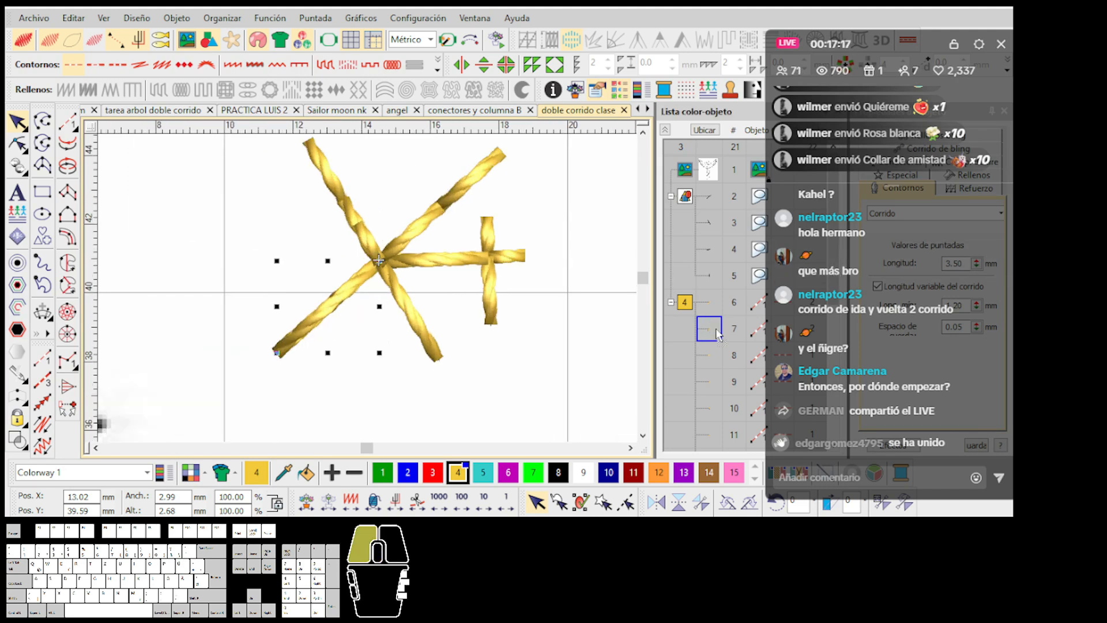
{"action": "left_click", "coordinate": [718, 335]}
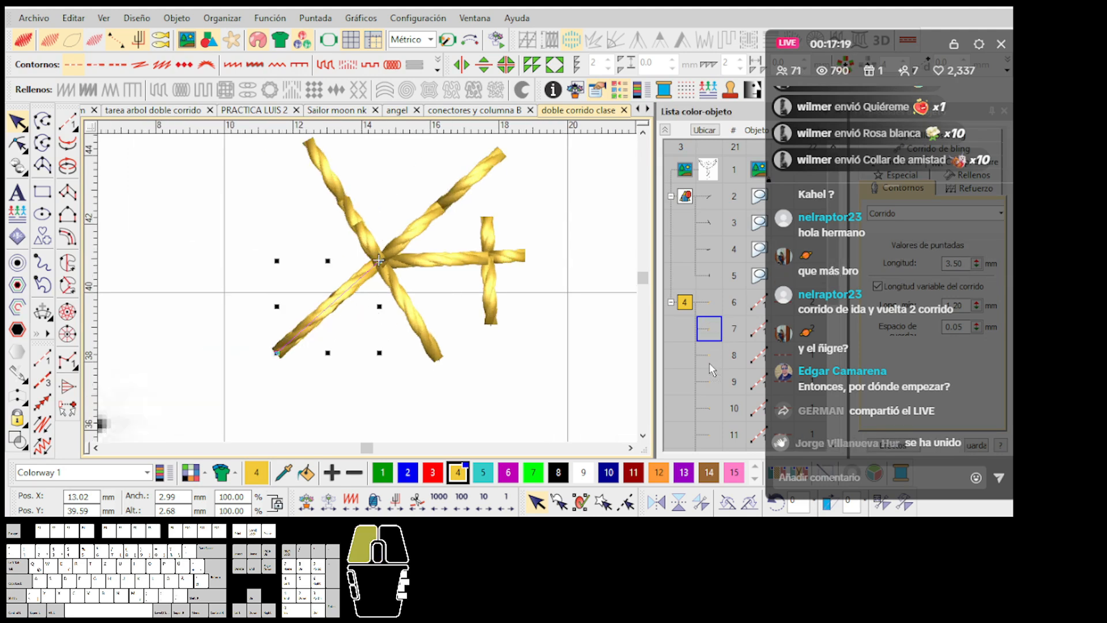
{"action": "scroll", "coordinate": [713, 369], "scroll_direction": "down", "scroll_amount": 5}
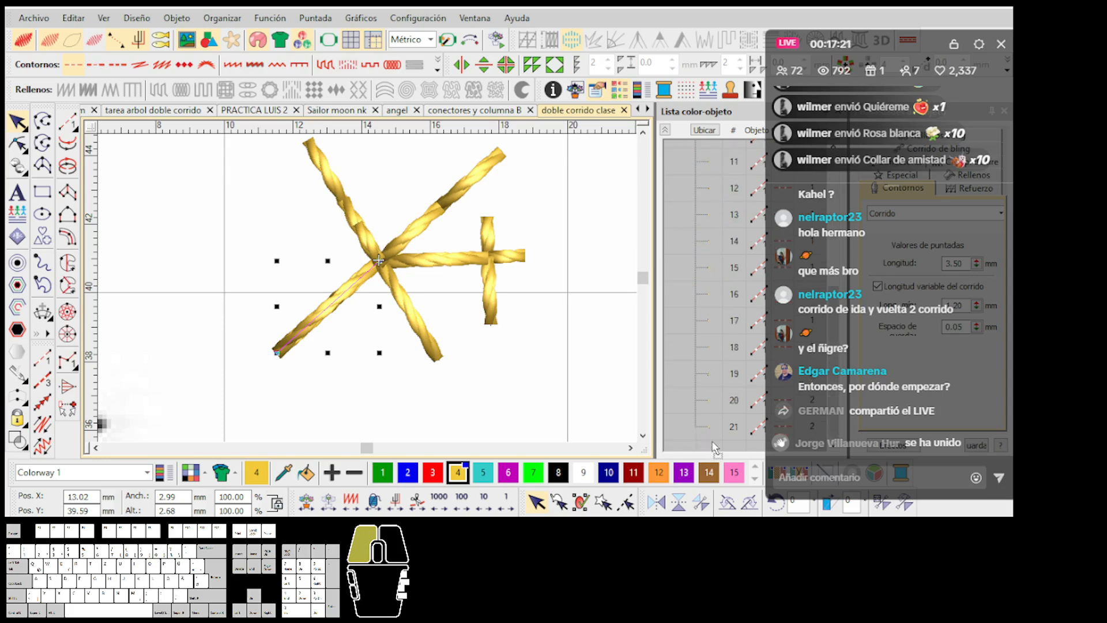
{"action": "left_click", "coordinate": [714, 441]}
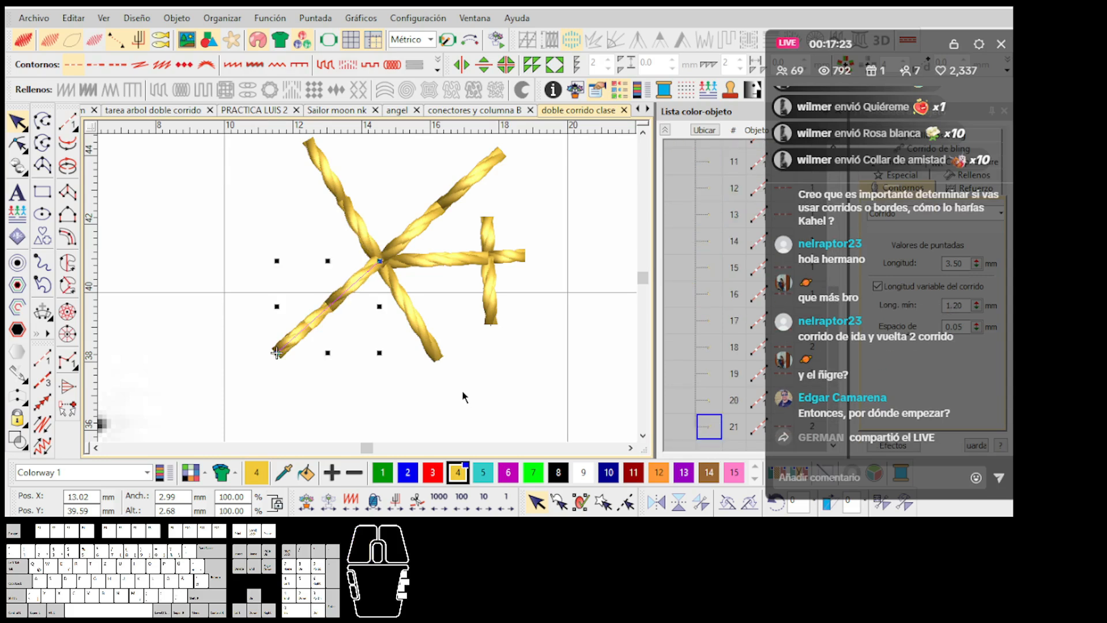
Step: Check the order of the forward and return runs of the other sample lines in the object list
{"action": "scroll", "coordinate": [685, 332], "scroll_direction": "up", "scroll_amount": 2}
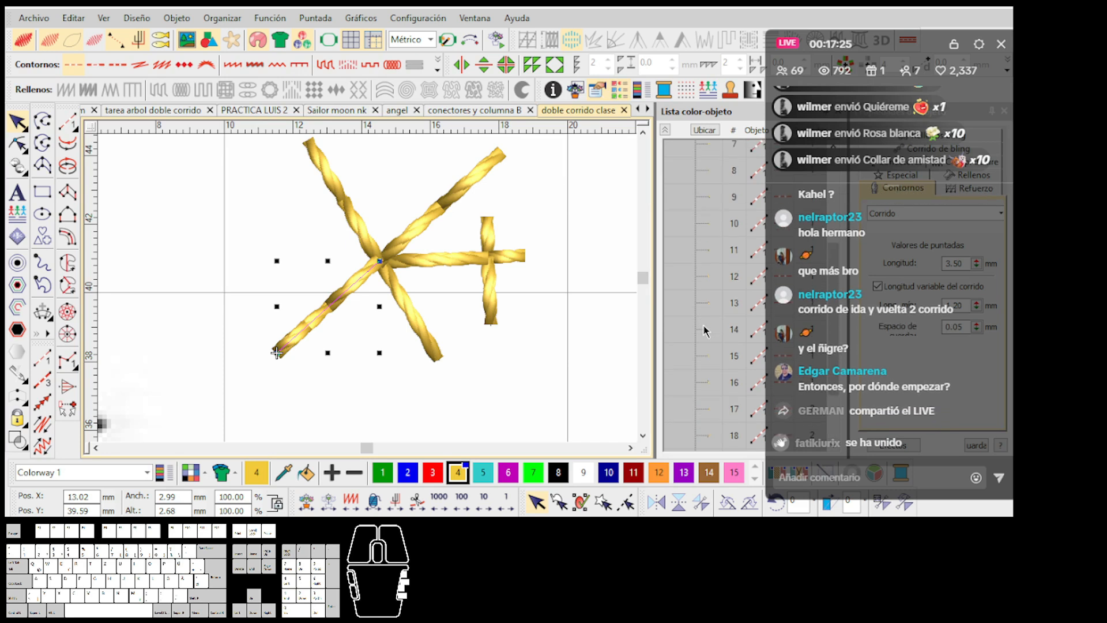
{"action": "scroll", "coordinate": [705, 280], "scroll_direction": "up", "scroll_amount": 2}
{"action": "left_click", "coordinate": [709, 263]}
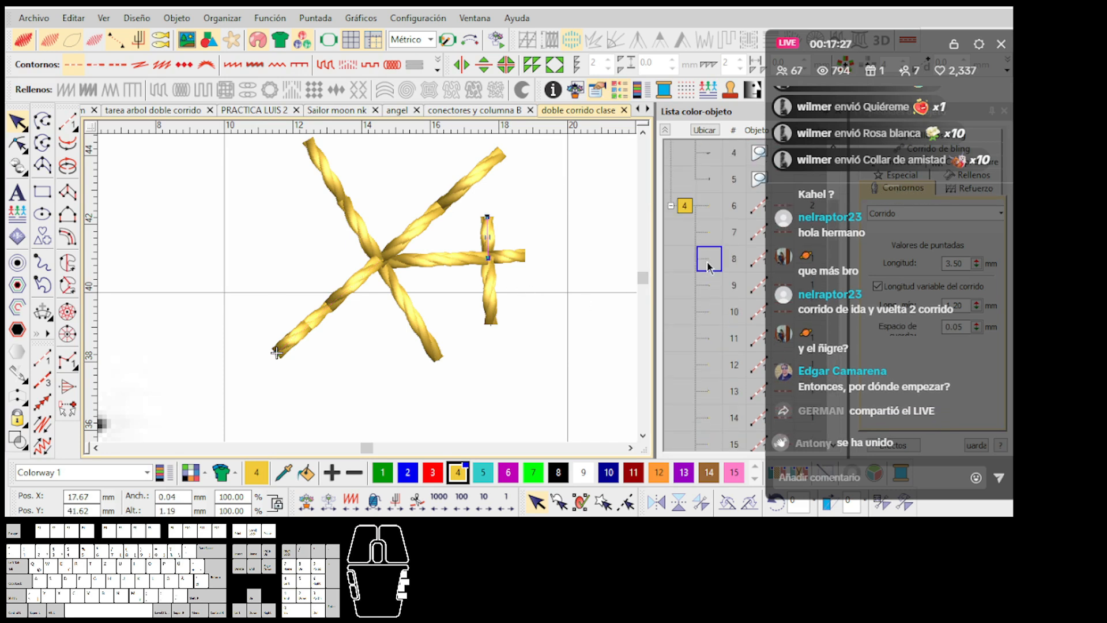
{"action": "left_click", "coordinate": [710, 280]}
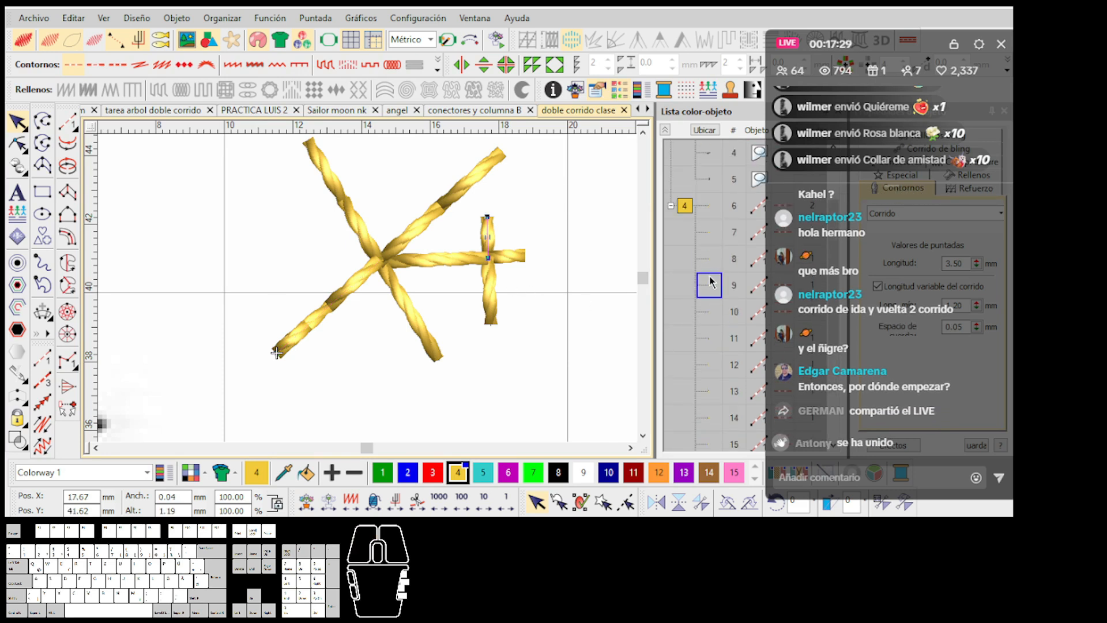
{"action": "scroll", "coordinate": [704, 284], "scroll_direction": "down", "scroll_amount": 4}
{"action": "scroll", "coordinate": [702, 287], "scroll_direction": "up", "scroll_amount": 2}
{"action": "left_click", "coordinate": [710, 201]}
{"action": "left_click", "coordinate": [713, 285]}
{"action": "left_click_drag", "start_coordinate": [718, 449], "coordinate": [707, 505]}
{"action": "scroll", "coordinate": [420, 284], "scroll_direction": "down", "scroll_amount": 3}
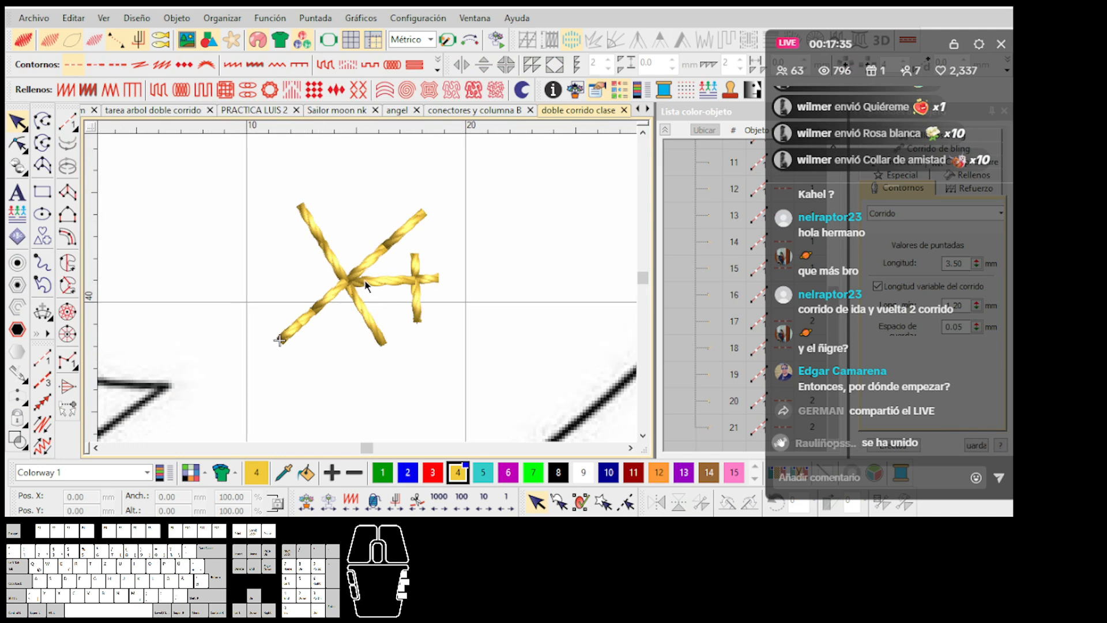
{"action": "scroll", "coordinate": [368, 289], "scroll_direction": "up", "scroll_amount": 2}
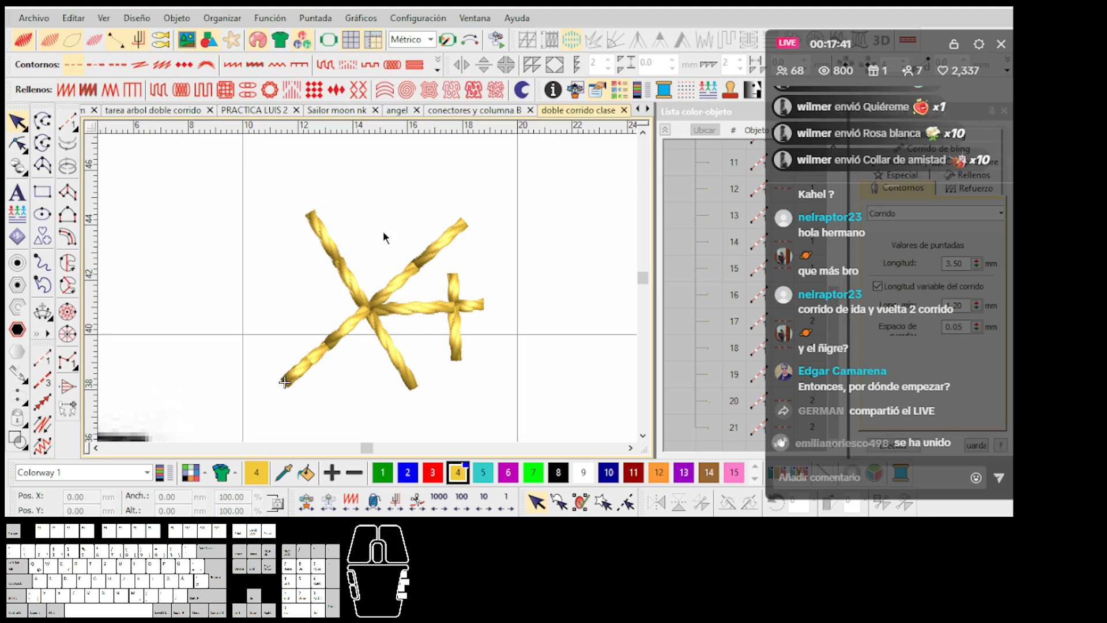
{"action": "left_click", "coordinate": [708, 167]}
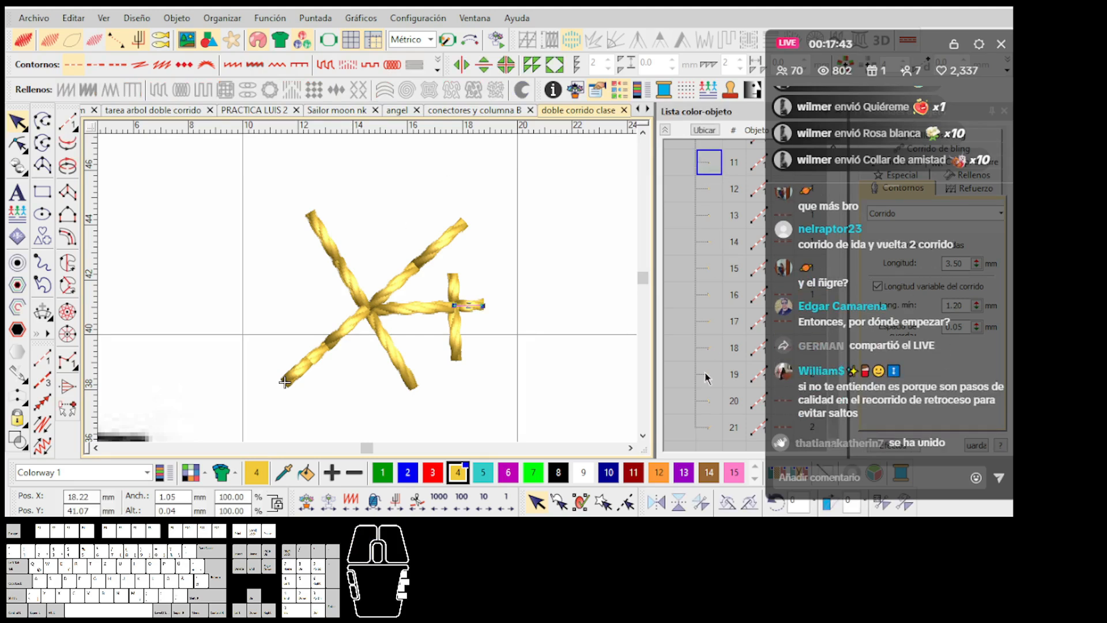
Step: Delete all the sample run lines of the branching figure, keeping only the phoenix artwork
{"action": "left_click", "coordinate": [463, 388]}
{"action": "scroll", "coordinate": [369, 293], "scroll_direction": "down", "scroll_amount": 3}
{"action": "scroll", "coordinate": [368, 290], "scroll_direction": "up", "scroll_amount": 2}
{"action": "scroll", "coordinate": [368, 289], "scroll_direction": "down", "scroll_amount": 1}
{"action": "mouse_move", "coordinate": [517, 230]}
{"action": "left_mouse_down"}
{"action": "mouse_move", "coordinate": [462, 304]}
{"action": "mouse_move", "coordinate": [324, 406]}
{"action": "left_mouse_up"}
{"action": "key", "text": "Delete"}
{"action": "left_click", "coordinate": [350, 343]}
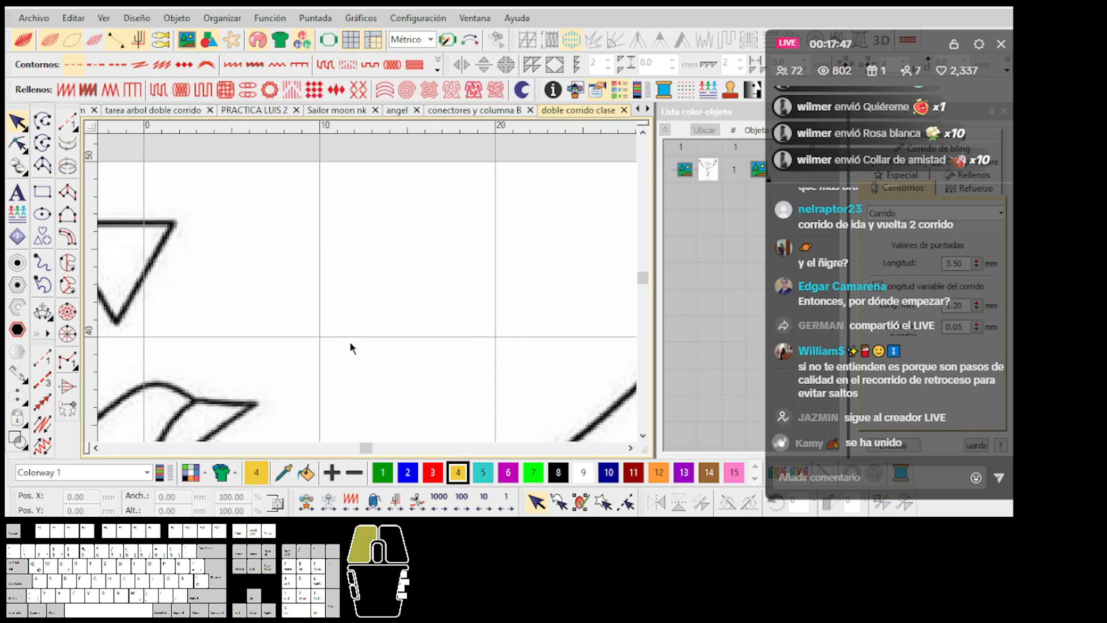
Step: Start a single run line in thread colour 6 where the beak meets the phoenix's throat
{"action": "scroll", "coordinate": [370, 293], "scroll_direction": "down", "scroll_amount": 4}
{"action": "scroll", "coordinate": [369, 293], "scroll_direction": "up", "scroll_amount": 1}
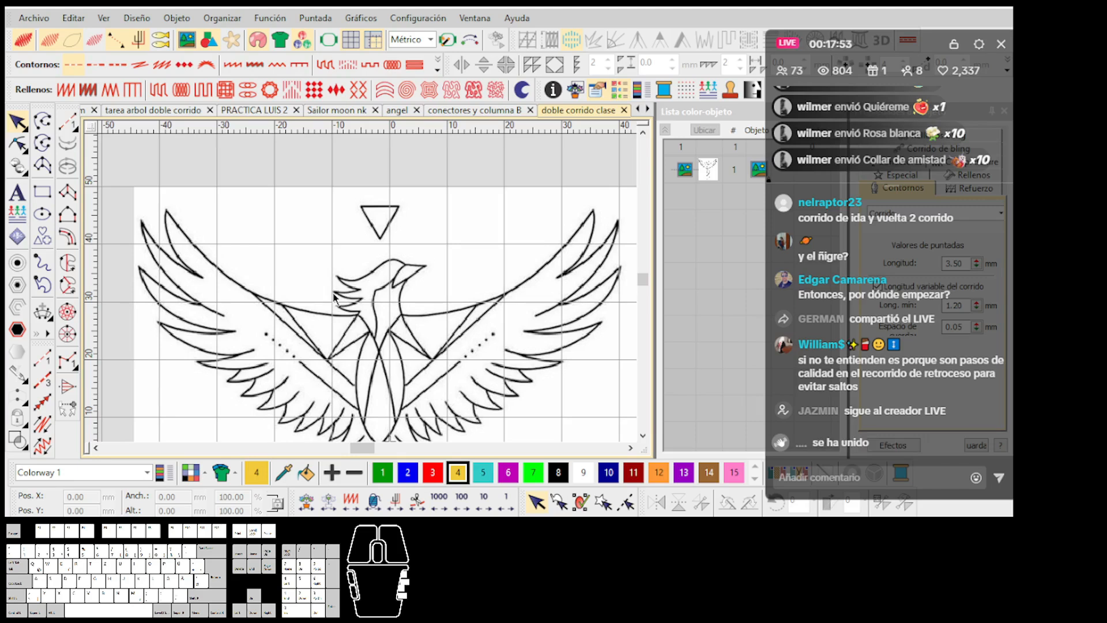
{"action": "scroll", "coordinate": [334, 297], "scroll_direction": "up", "scroll_amount": 2}
{"action": "left_click", "coordinate": [68, 122]}
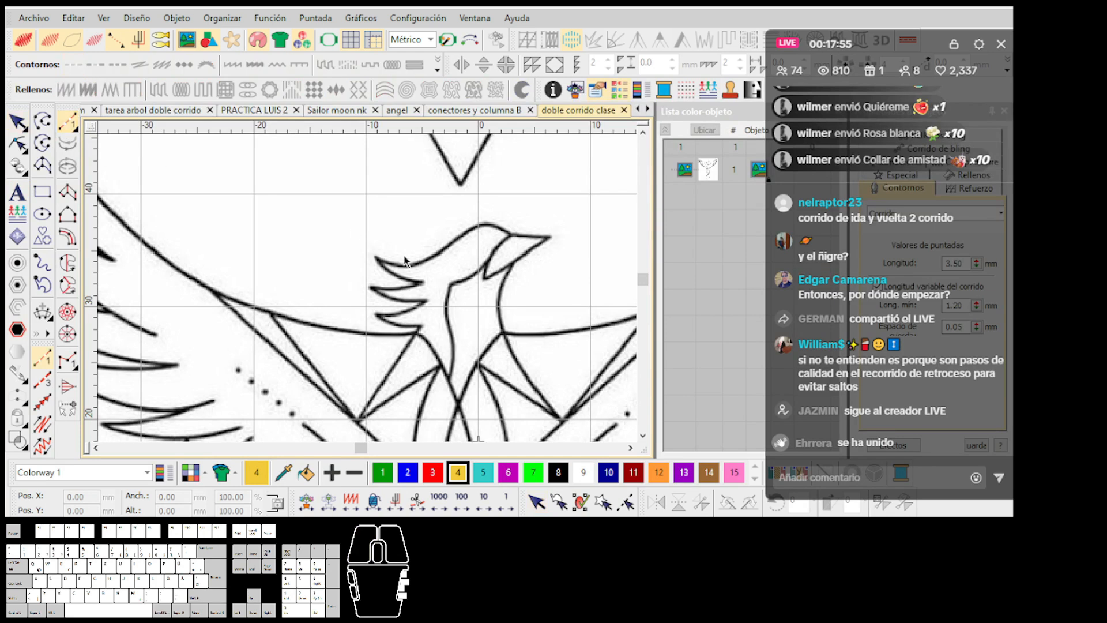
{"action": "scroll", "coordinate": [369, 305], "scroll_direction": "down", "scroll_amount": 2}
{"action": "scroll", "coordinate": [369, 306], "scroll_direction": "up", "scroll_amount": 3}
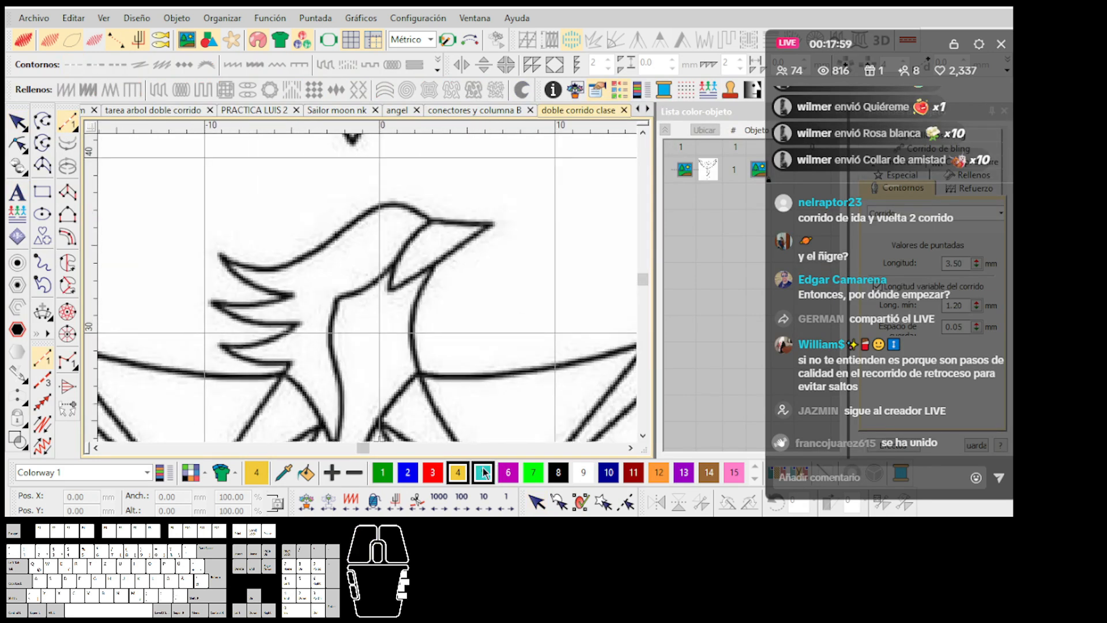
{"action": "left_click", "coordinate": [508, 473]}
{"action": "scroll", "coordinate": [359, 285], "scroll_direction": "down", "scroll_amount": 1}
{"action": "scroll", "coordinate": [358, 285], "scroll_direction": "up", "scroll_amount": 3}
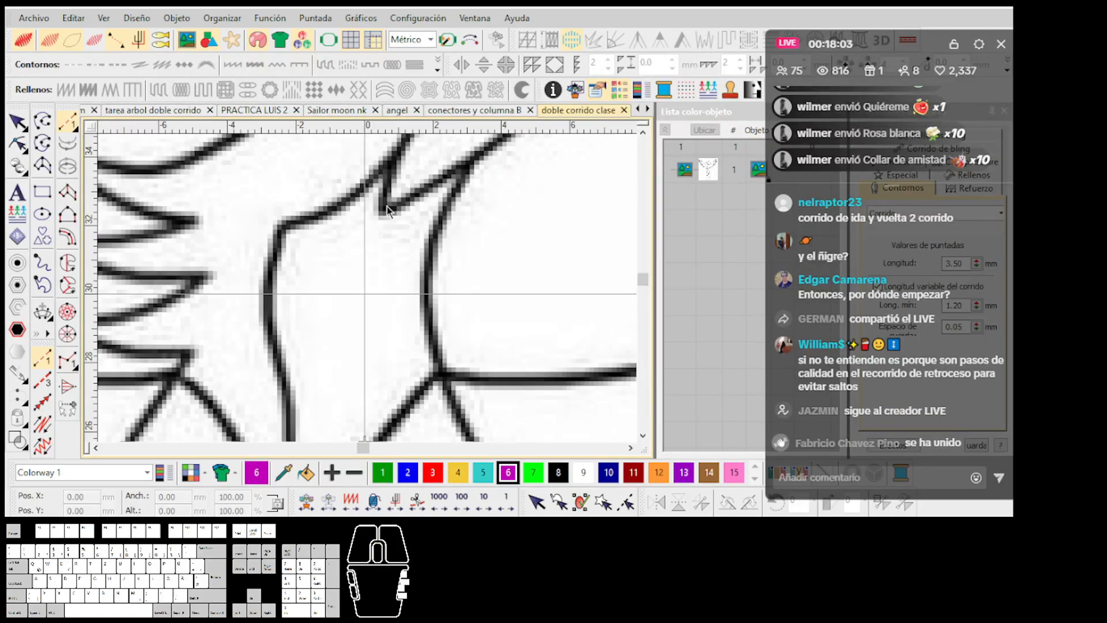
{"action": "scroll", "coordinate": [393, 164], "scroll_direction": "down", "scroll_amount": 1}
{"action": "scroll", "coordinate": [366, 292], "scroll_direction": "up", "scroll_amount": 2}
{"action": "key", "text": "BackSpace"}
{"action": "left_click", "coordinate": [372, 278]}
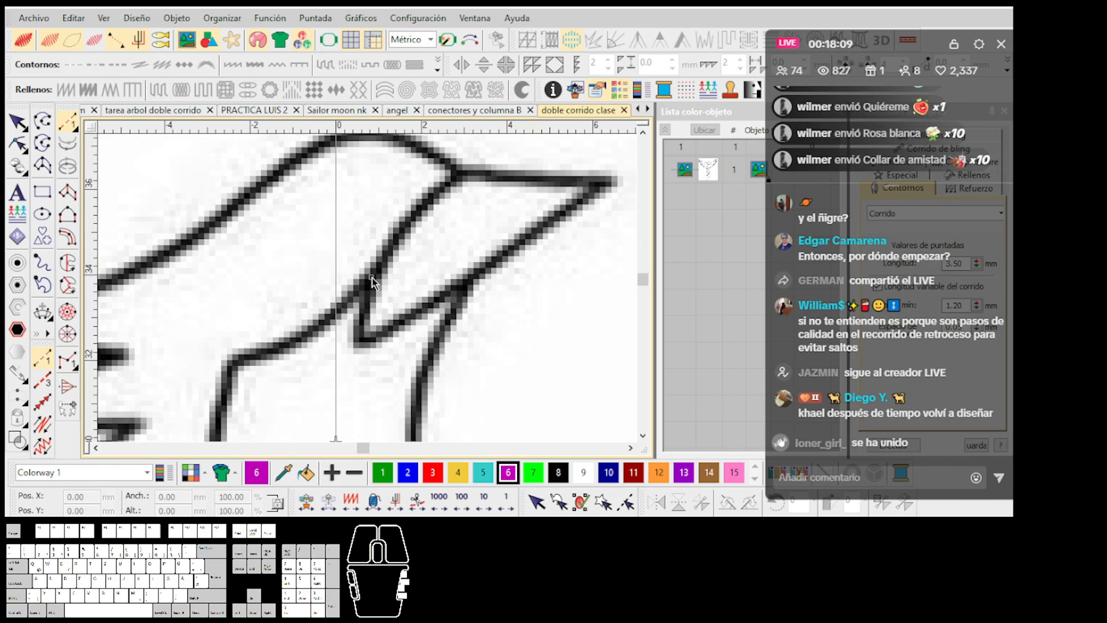
{"action": "scroll", "coordinate": [369, 285], "scroll_direction": "down", "scroll_amount": 1}
{"action": "scroll", "coordinate": [375, 306], "scroll_direction": "up", "scroll_amount": 1}
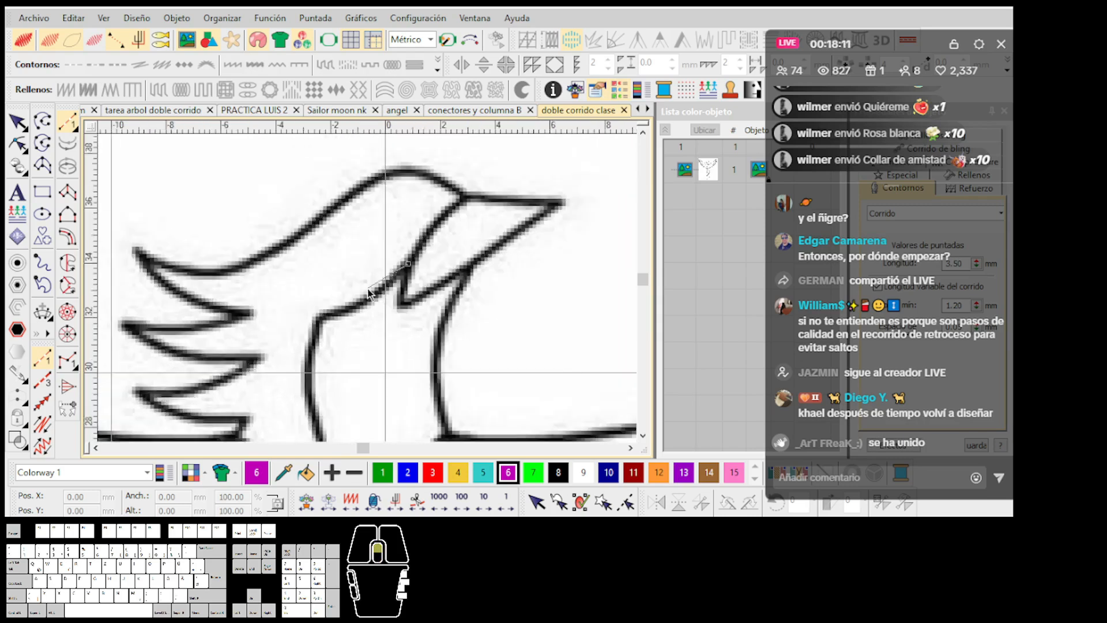
{"action": "left_click", "coordinate": [375, 303]}
{"action": "left_click", "coordinate": [294, 335]}
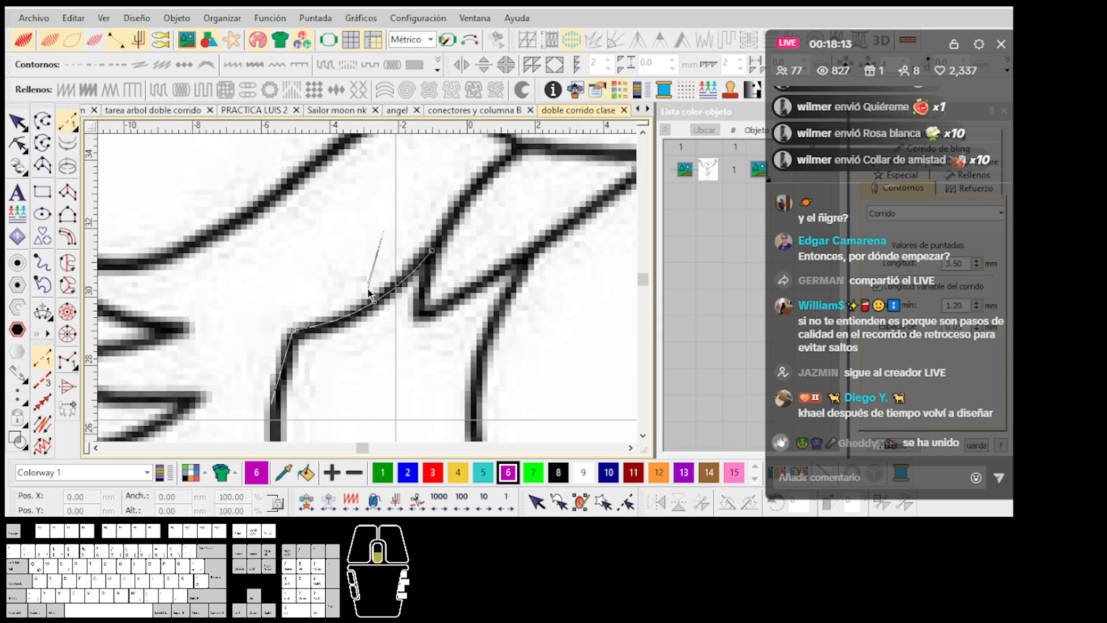
{"action": "scroll", "coordinate": [371, 293], "scroll_direction": "down", "scroll_amount": 1}
{"action": "right_click", "coordinate": [387, 362]}
{"action": "scroll", "coordinate": [391, 380], "scroll_direction": "up", "scroll_amount": 1}
{"action": "scroll", "coordinate": [371, 260], "scroll_direction": "down", "scroll_amount": 1}
{"action": "scroll", "coordinate": [370, 285], "scroll_direction": "up", "scroll_amount": 1}
{"action": "key", "text": "BackSpace"}
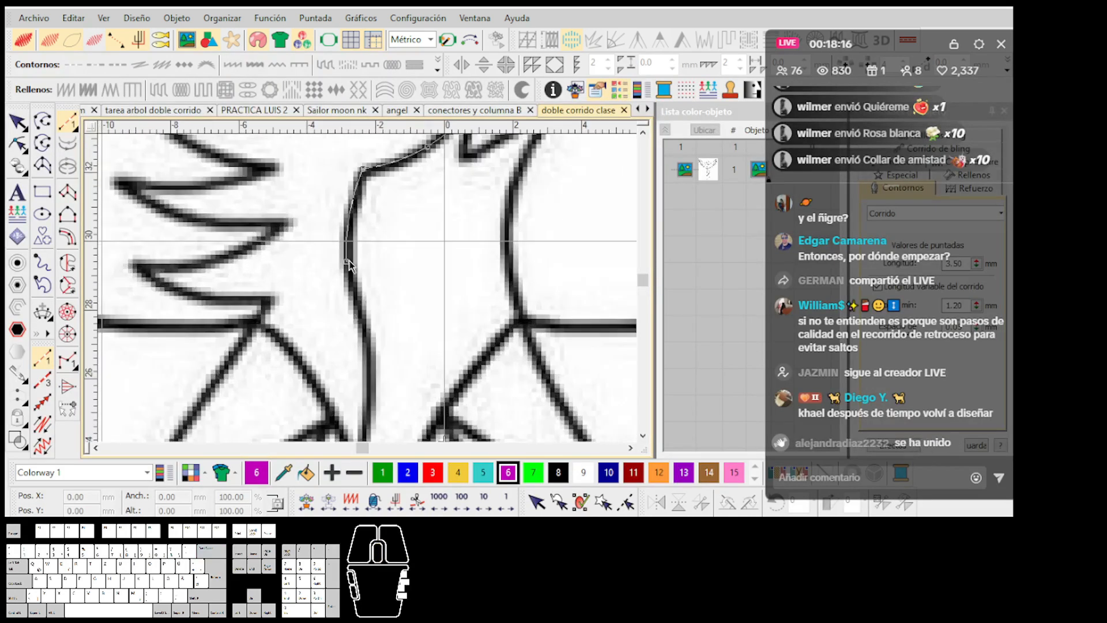
{"action": "left_click", "coordinate": [373, 358]}
{"action": "scroll", "coordinate": [372, 335], "scroll_direction": "up", "scroll_amount": 1}
{"action": "left_click", "coordinate": [369, 362]}
{"action": "scroll", "coordinate": [381, 292], "scroll_direction": "down", "scroll_amount": 3}
{"action": "scroll", "coordinate": [369, 277], "scroll_direction": "up", "scroll_amount": 5}
Step: Trace the phoenix's inner neck line from the base of the beak down to its lower end as a run
{"action": "left_click", "coordinate": [401, 308]}
{"action": "left_click", "coordinate": [301, 349]}
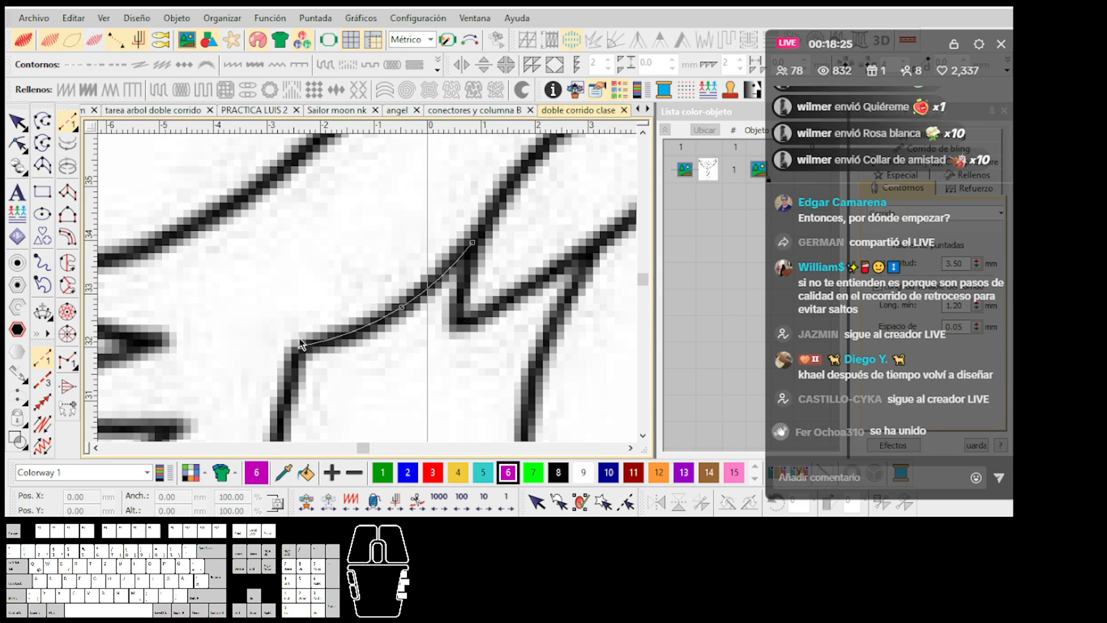
{"action": "scroll", "coordinate": [366, 291], "scroll_direction": "down", "scroll_amount": 2}
{"action": "scroll", "coordinate": [365, 297], "scroll_direction": "up", "scroll_amount": 1}
{"action": "right_click", "coordinate": [346, 327]}
{"action": "scroll", "coordinate": [378, 430], "scroll_direction": "down", "scroll_amount": 1}
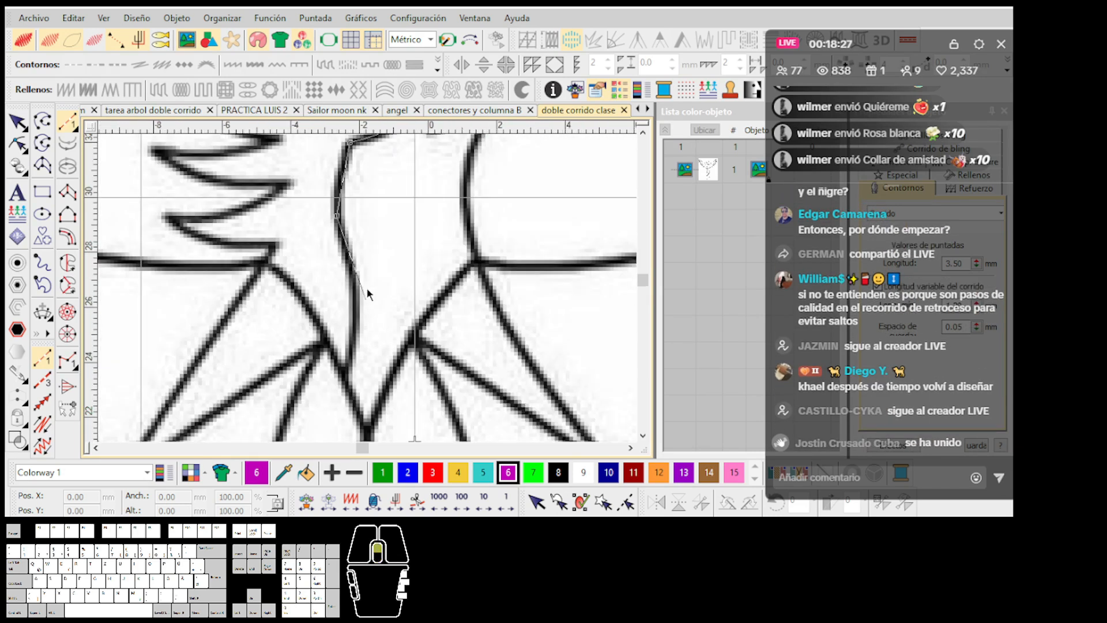
{"action": "scroll", "coordinate": [368, 289], "scroll_direction": "up", "scroll_amount": 2}
{"action": "right_click", "coordinate": [357, 283]}
{"action": "left_click", "coordinate": [331, 389]}
{"action": "scroll", "coordinate": [346, 317], "scroll_direction": "down", "scroll_amount": 2}
{"action": "scroll", "coordinate": [359, 234], "scroll_direction": "up", "scroll_amount": 2}
{"action": "key", "text": "Return"}
Step: Backtrack the neck run to create its return pass and check the pair in the object list
{"action": "scroll", "coordinate": [368, 288], "scroll_direction": "up", "scroll_amount": 1}
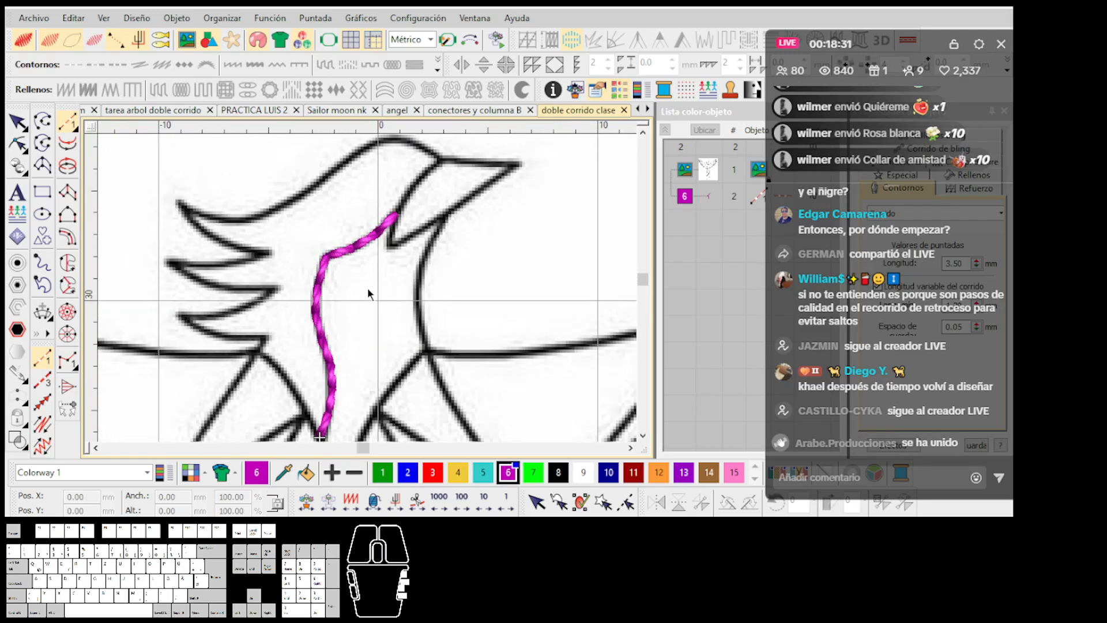
{"action": "scroll", "coordinate": [368, 283], "scroll_direction": "down", "scroll_amount": 2}
{"action": "scroll", "coordinate": [368, 283], "scroll_direction": "up", "scroll_amount": 2}
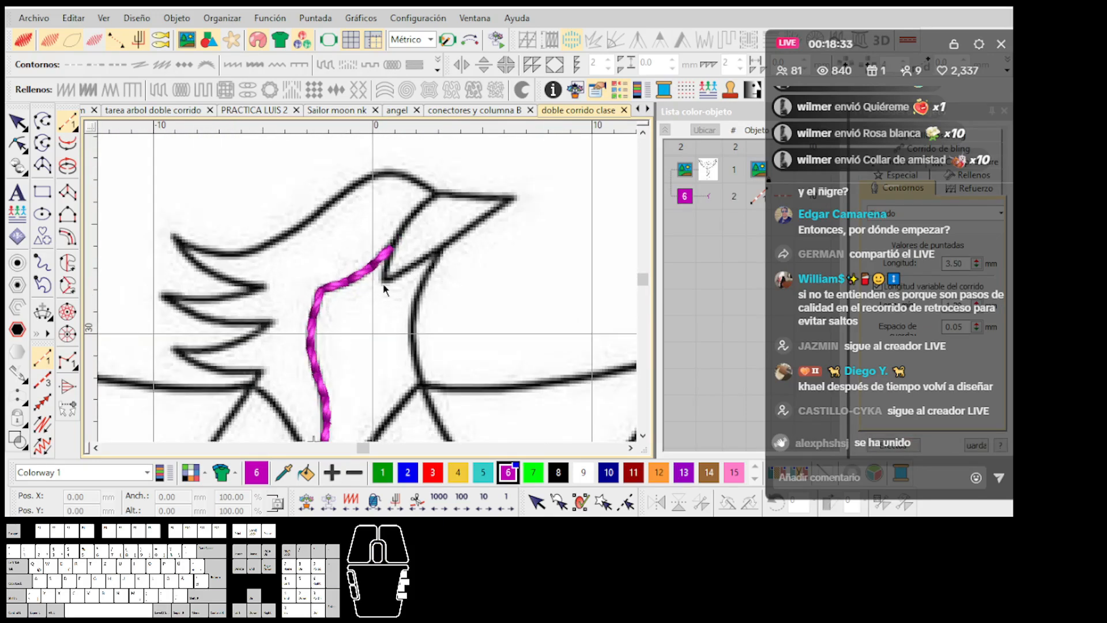
{"action": "key", "text": "shift+x"}
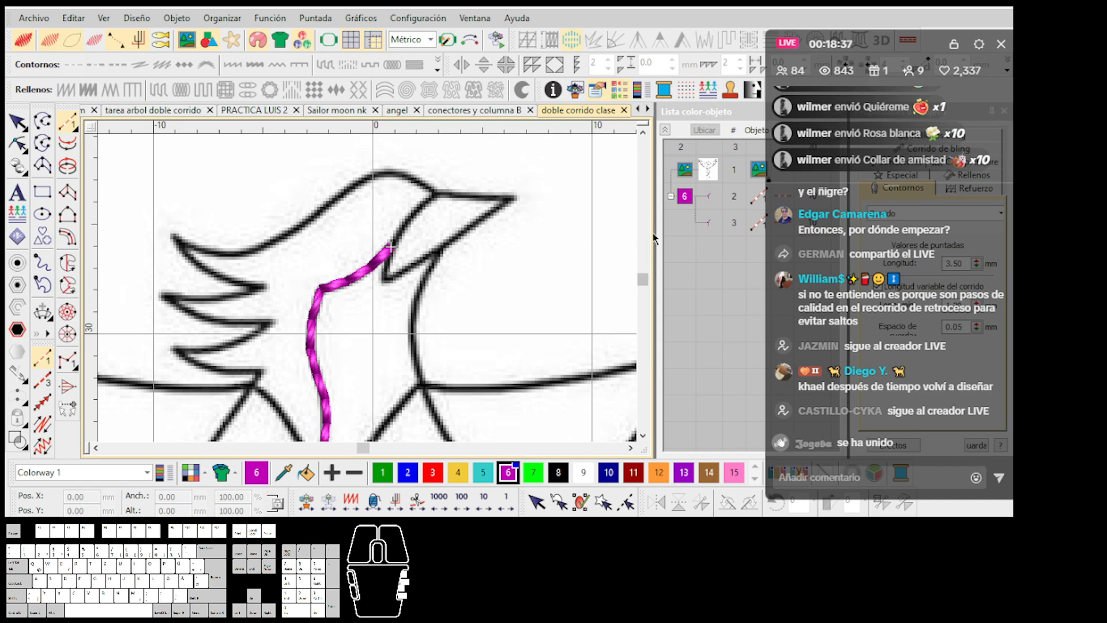
{"action": "left_click", "coordinate": [713, 213]}
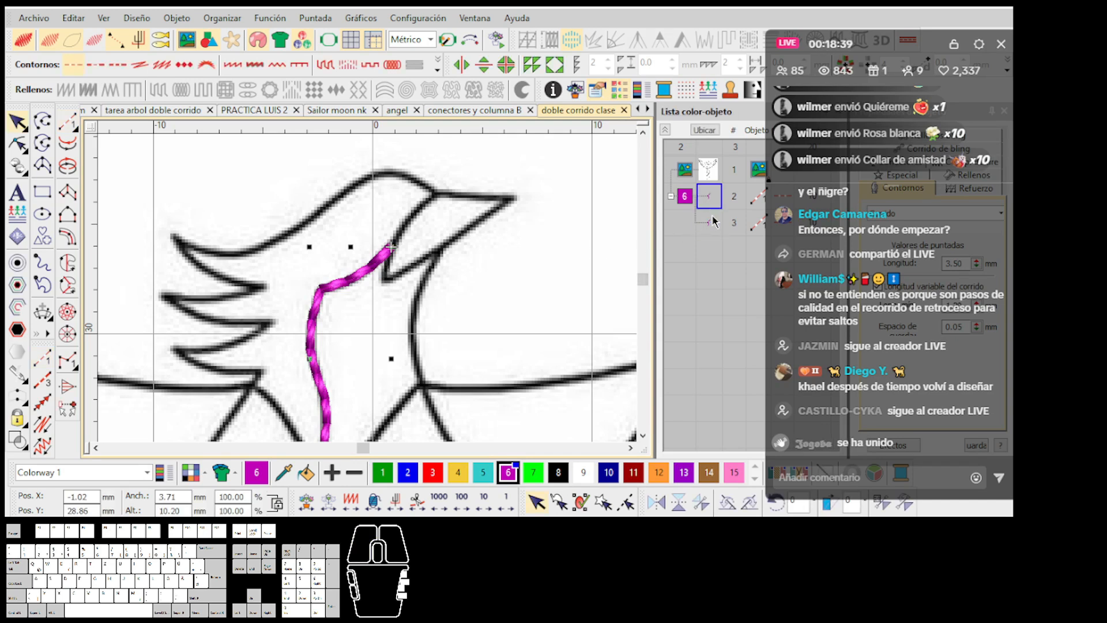
Step: Digitize a curved run from the top of the neck line to the beak's upper corner
{"action": "scroll", "coordinate": [434, 193], "scroll_direction": "up", "scroll_amount": 4}
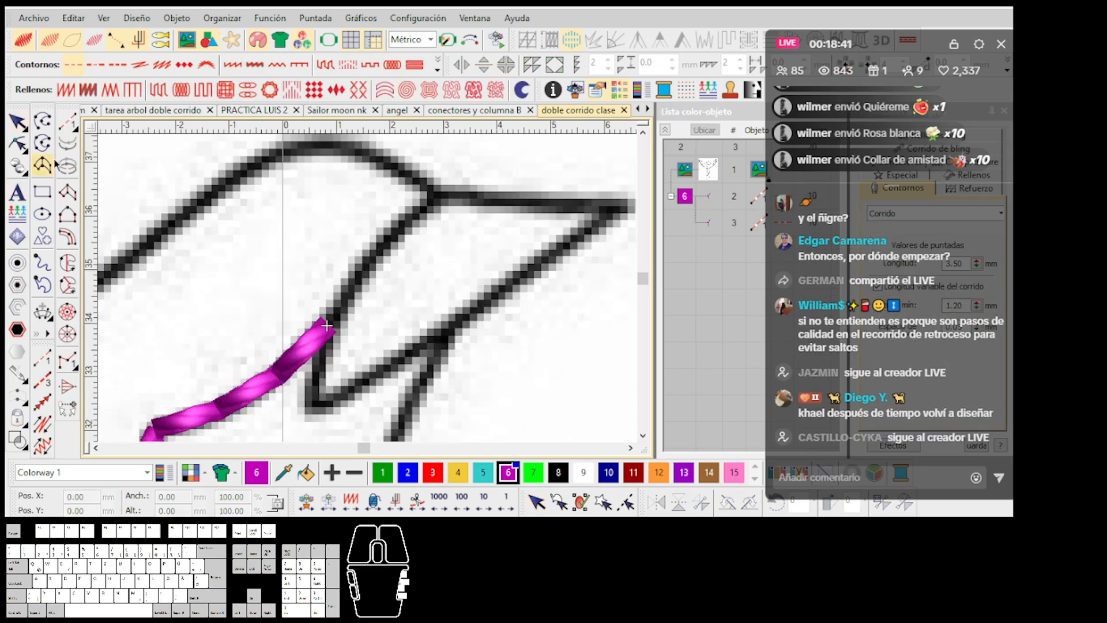
{"action": "left_click", "coordinate": [68, 122]}
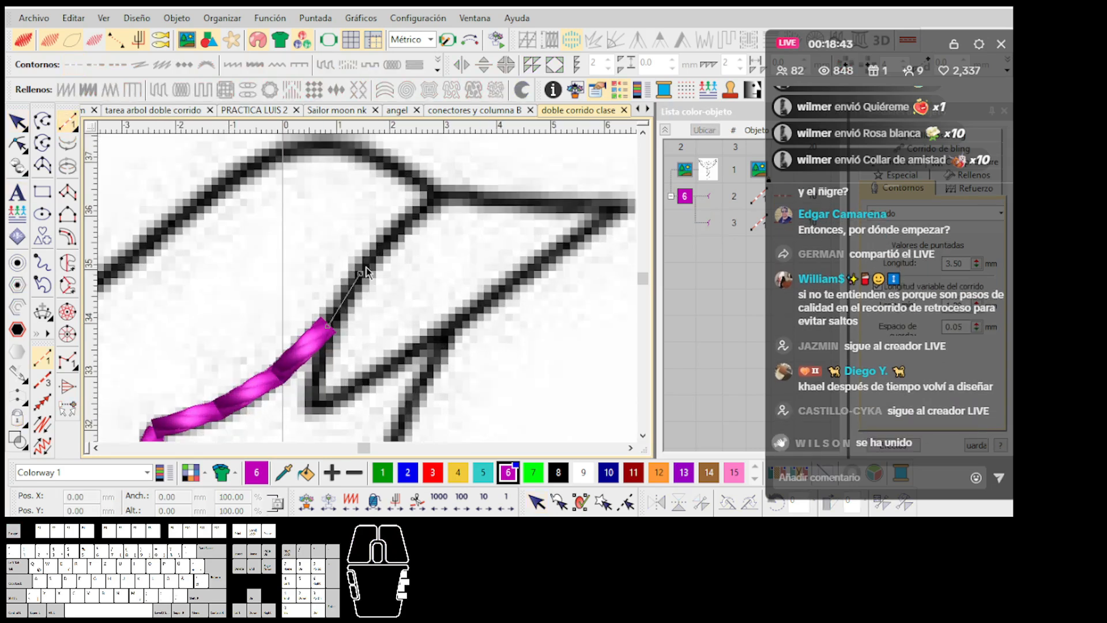
{"action": "left_click", "coordinate": [437, 196]}
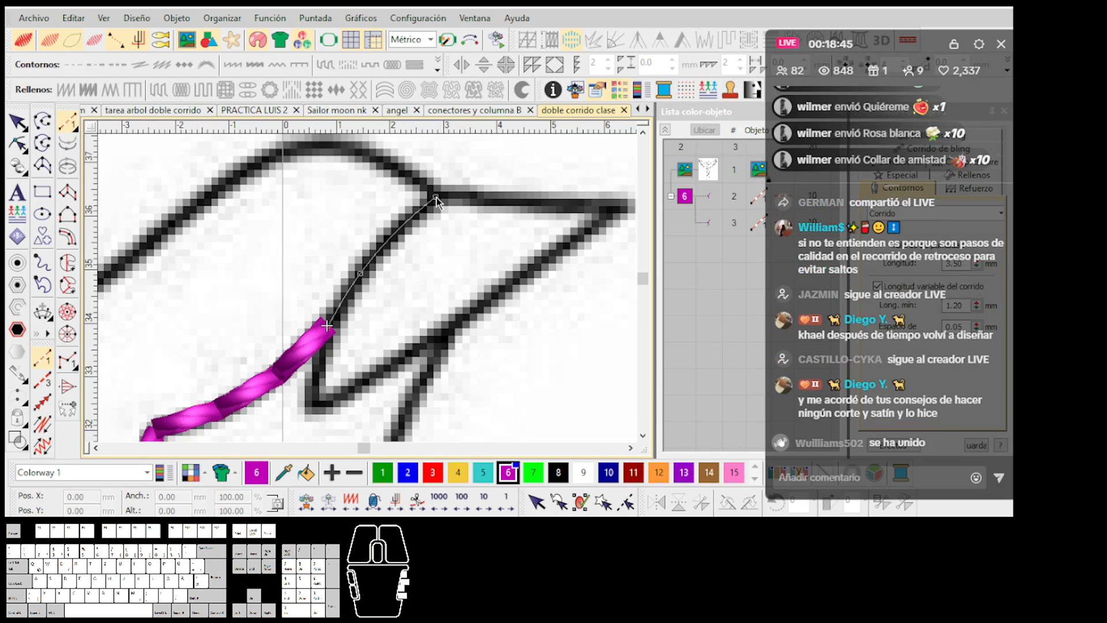
{"action": "key", "text": "Return"}
Step: Trace a run from the beak's upper corner over the top of the head to the tip of the uppermost crest feather
{"action": "left_click", "coordinate": [436, 197]}
{"action": "scroll", "coordinate": [336, 170], "scroll_direction": "down", "scroll_amount": 2}
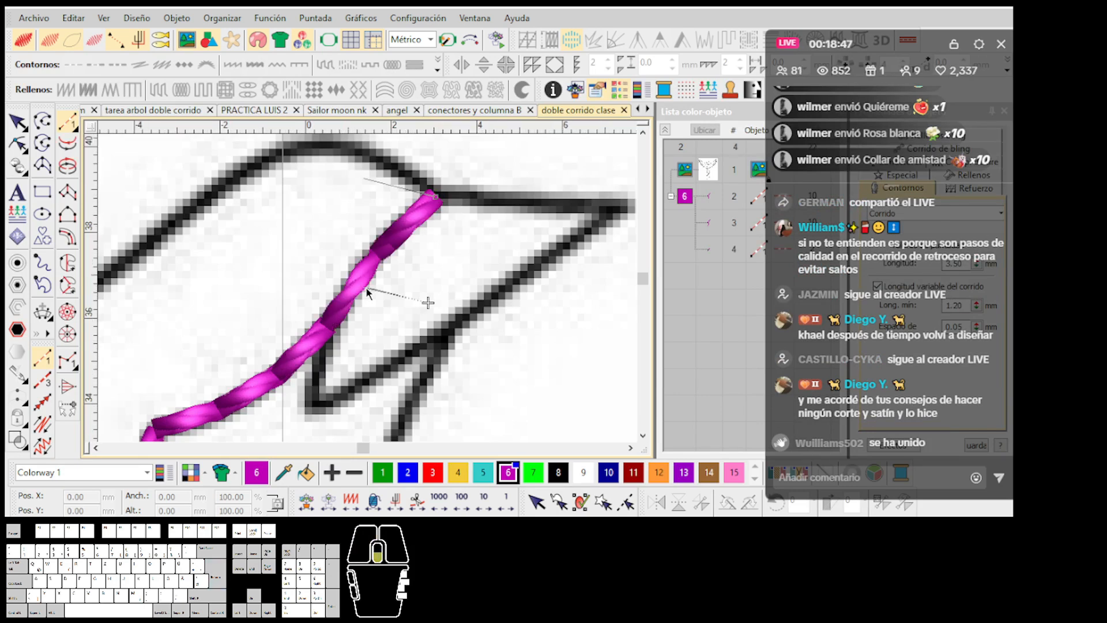
{"action": "scroll", "coordinate": [368, 287], "scroll_direction": "up", "scroll_amount": 1}
{"action": "right_click", "coordinate": [358, 273]}
{"action": "right_click", "coordinate": [264, 302]}
{"action": "scroll", "coordinate": [189, 367], "scroll_direction": "down", "scroll_amount": 3}
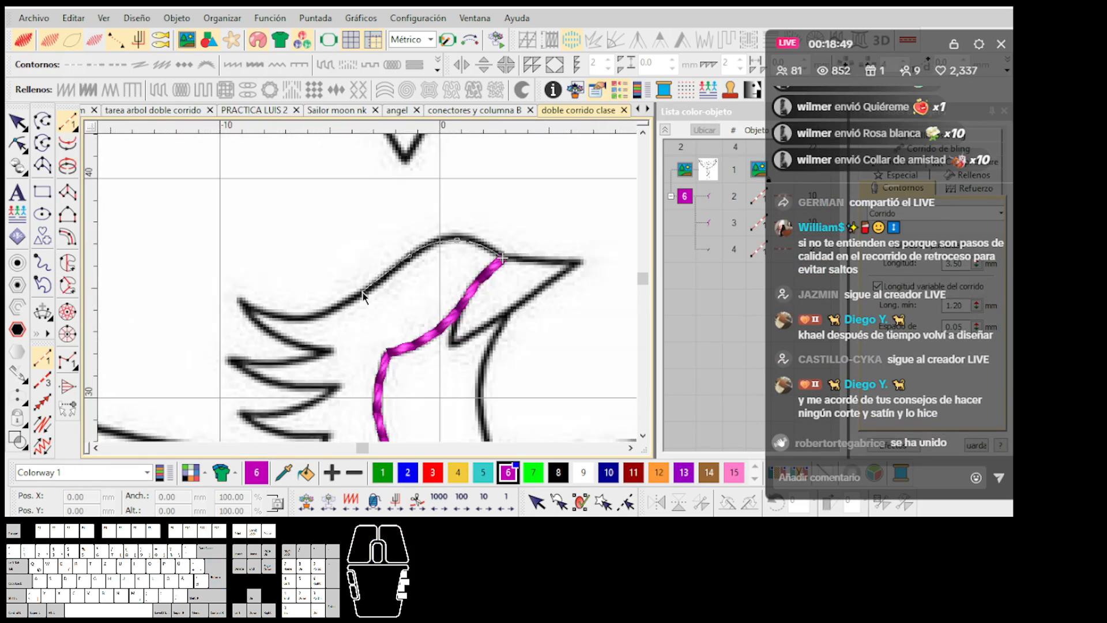
{"action": "scroll", "coordinate": [358, 292], "scroll_direction": "up", "scroll_amount": 2}
{"action": "left_click", "coordinate": [374, 292]}
{"action": "scroll", "coordinate": [322, 322], "scroll_direction": "up", "scroll_amount": 1}
{"action": "right_click", "coordinate": [348, 289]}
{"action": "left_click", "coordinate": [194, 260]}
Step: Continue the head run from the uppermost crest feather, tracing the zigzag edges of all feathers to the crest's lower inner tip
{"action": "right_click", "coordinate": [257, 324]}
{"action": "left_click", "coordinate": [363, 361]}
{"action": "scroll", "coordinate": [312, 378], "scroll_direction": "up", "scroll_amount": 1}
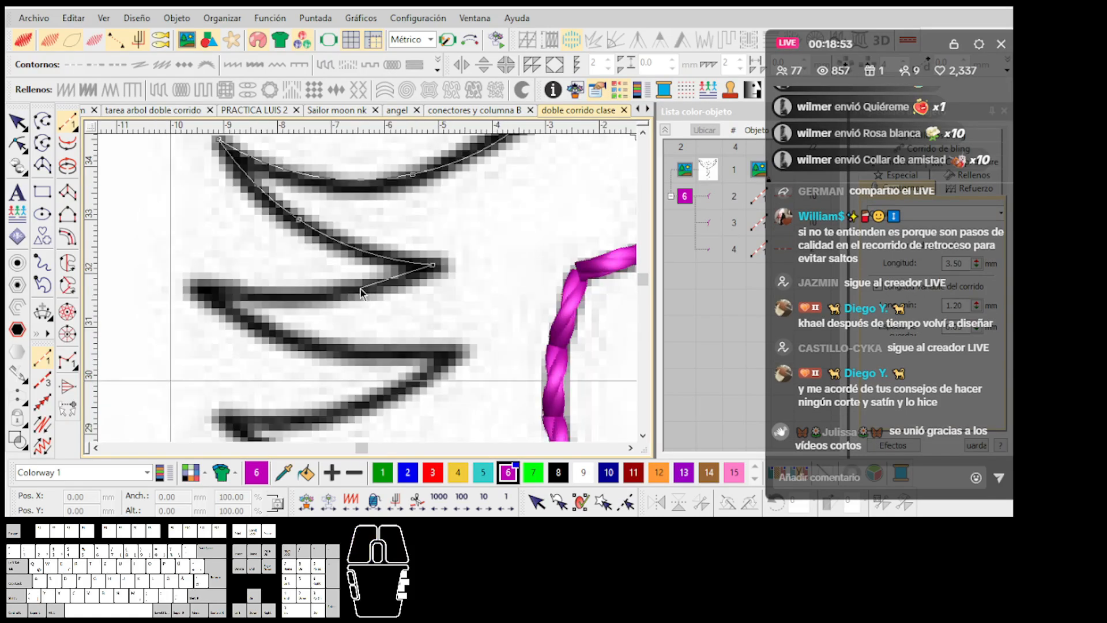
{"action": "right_click", "coordinate": [355, 288]}
{"action": "left_click", "coordinate": [189, 282]}
{"action": "right_click", "coordinate": [301, 346]}
{"action": "left_click", "coordinate": [454, 353]}
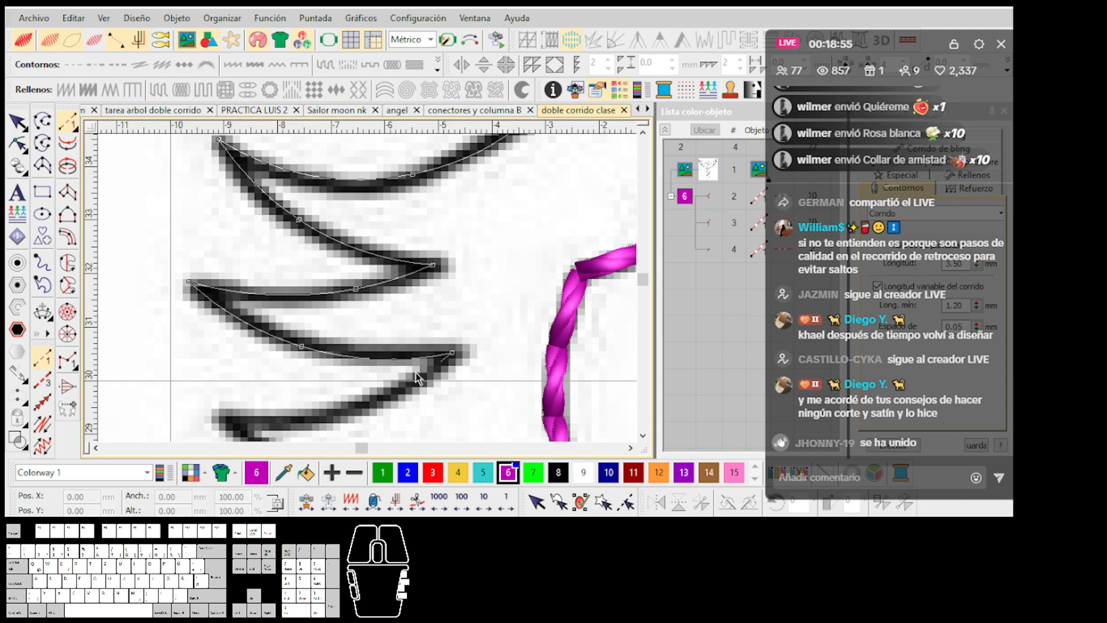
{"action": "scroll", "coordinate": [344, 410], "scroll_direction": "down", "scroll_amount": 1}
{"action": "scroll", "coordinate": [368, 288], "scroll_direction": "up", "scroll_amount": 2}
{"action": "right_click", "coordinate": [368, 288]}
{"action": "left_click", "coordinate": [212, 296]}
{"action": "right_click", "coordinate": [323, 361]}
{"action": "left_click", "coordinate": [480, 360]}
{"action": "scroll", "coordinate": [426, 413], "scroll_direction": "up", "scroll_amount": 2}
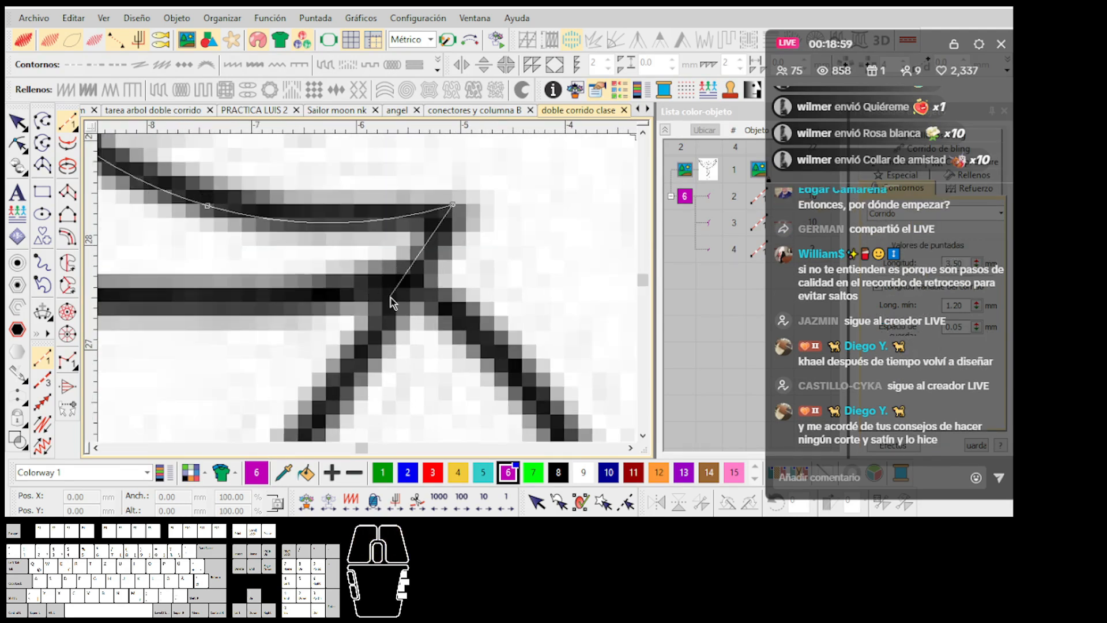
Step: Extend the head run to the junction of crest, wing and shoulder lines and finish it as a run object
{"action": "scroll", "coordinate": [369, 291], "scroll_direction": "down", "scroll_amount": 2}
{"action": "scroll", "coordinate": [368, 289], "scroll_direction": "up", "scroll_amount": 1}
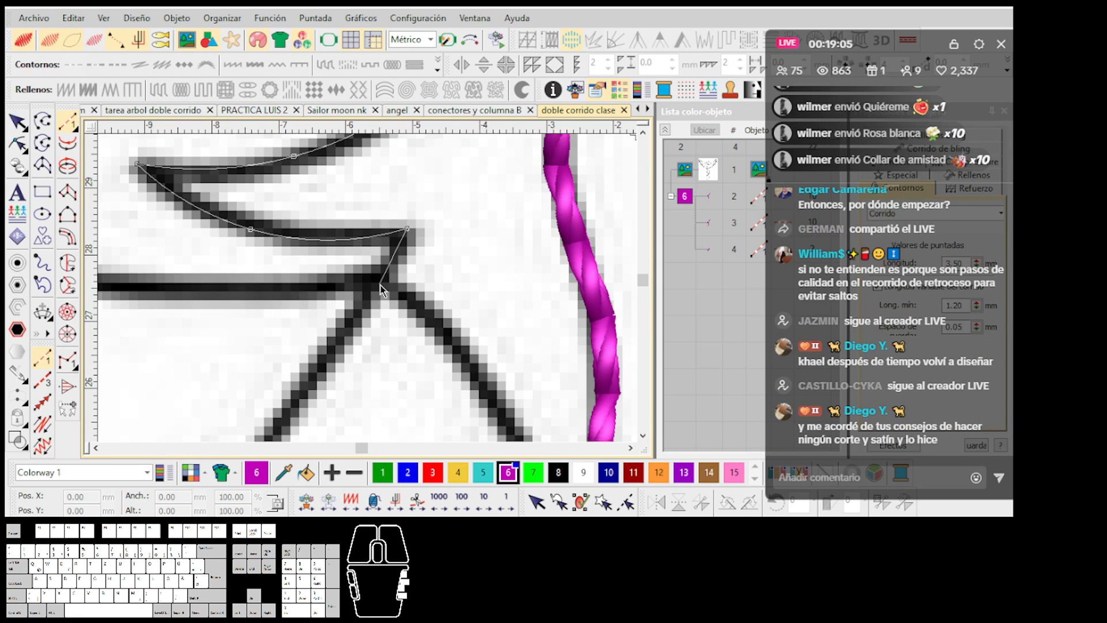
{"action": "scroll", "coordinate": [380, 288], "scroll_direction": "down", "scroll_amount": 4}
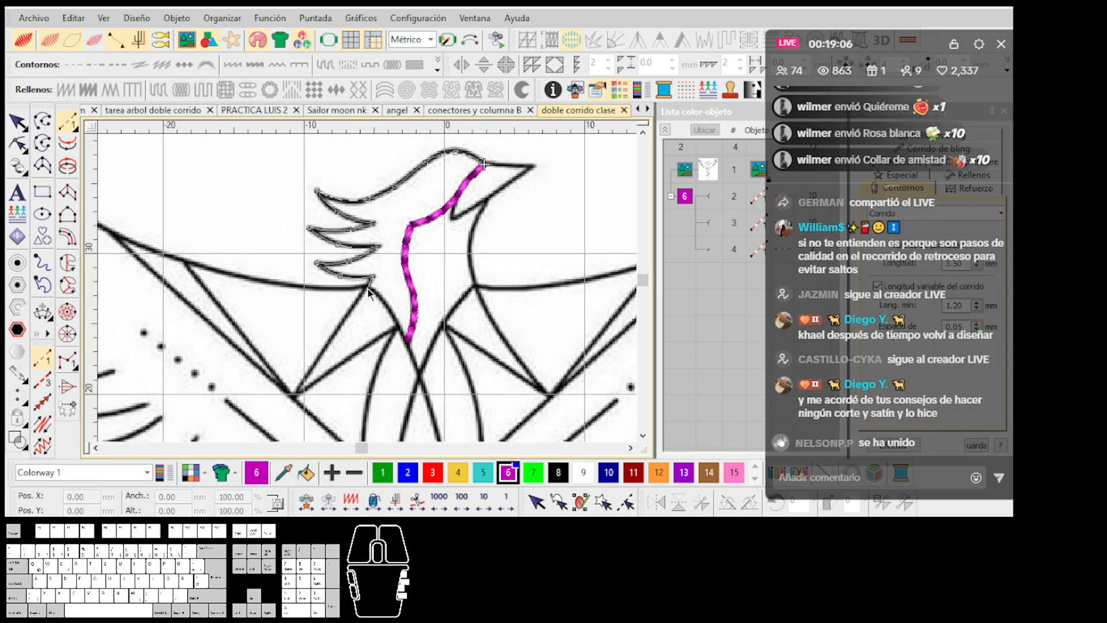
{"action": "scroll", "coordinate": [367, 288], "scroll_direction": "up", "scroll_amount": 2}
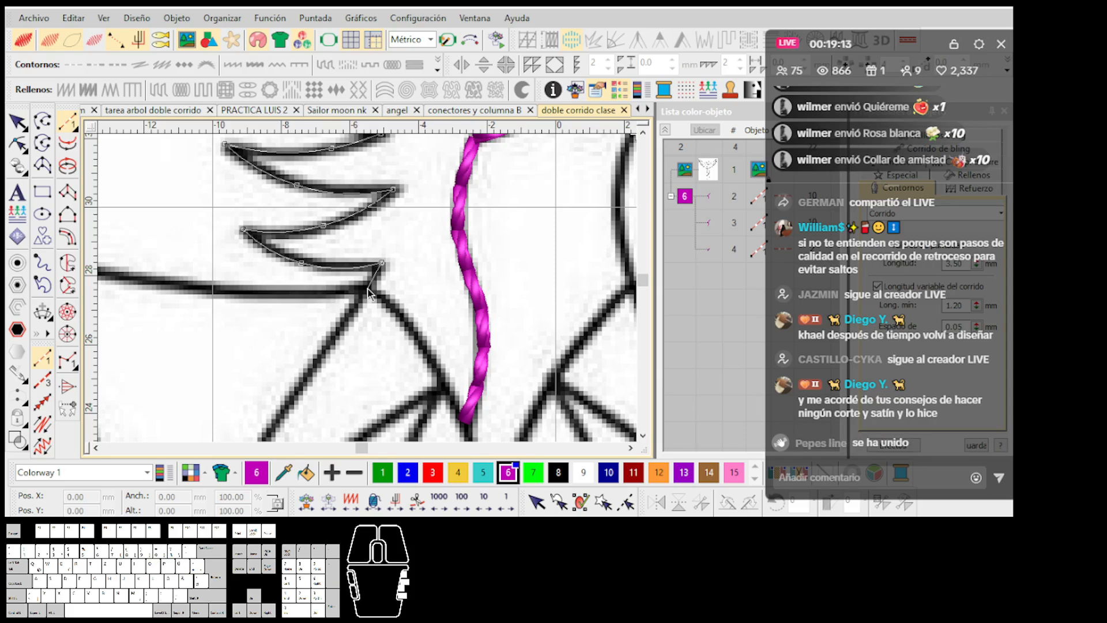
{"action": "scroll", "coordinate": [368, 288], "scroll_direction": "up", "scroll_amount": 3}
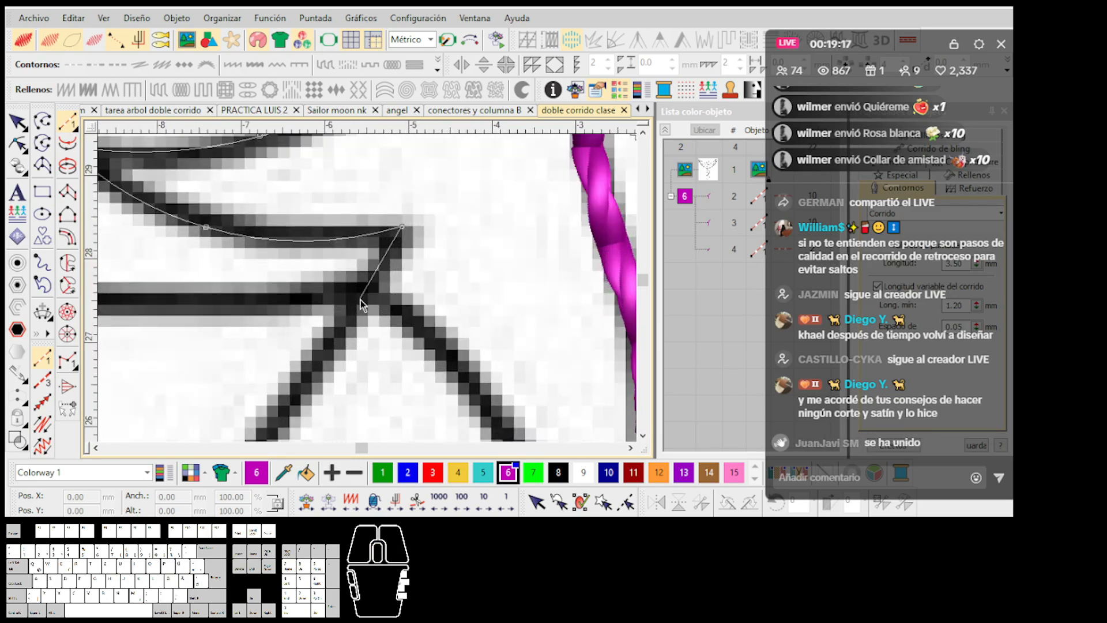
{"action": "left_click", "coordinate": [360, 299]}
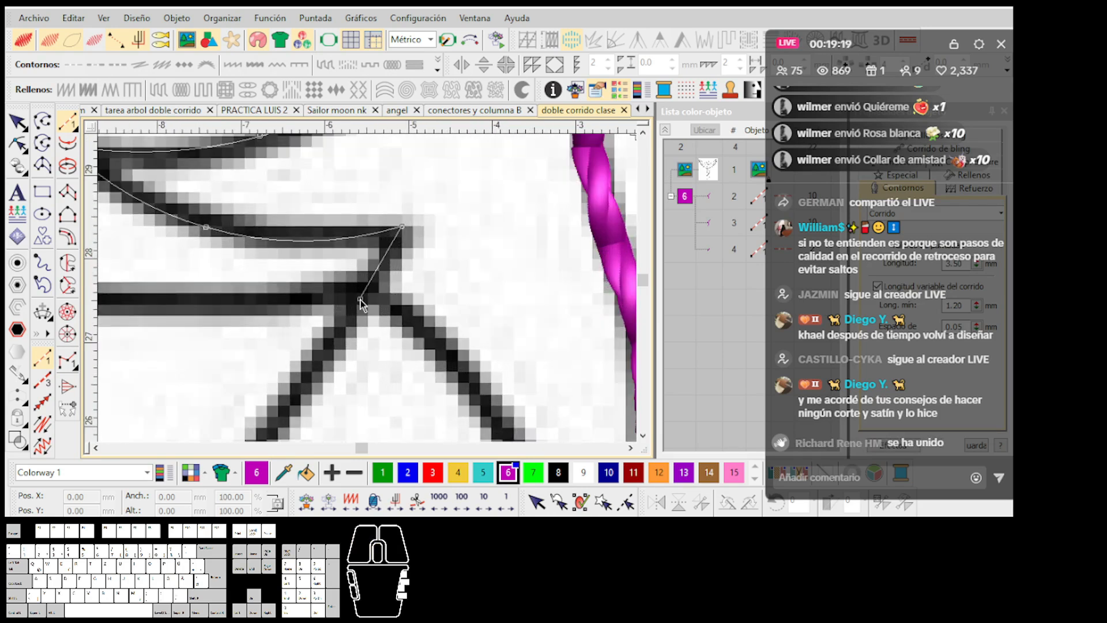
{"action": "key", "text": "Return"}
{"action": "scroll", "coordinate": [360, 299], "scroll_direction": "down", "scroll_amount": 7}
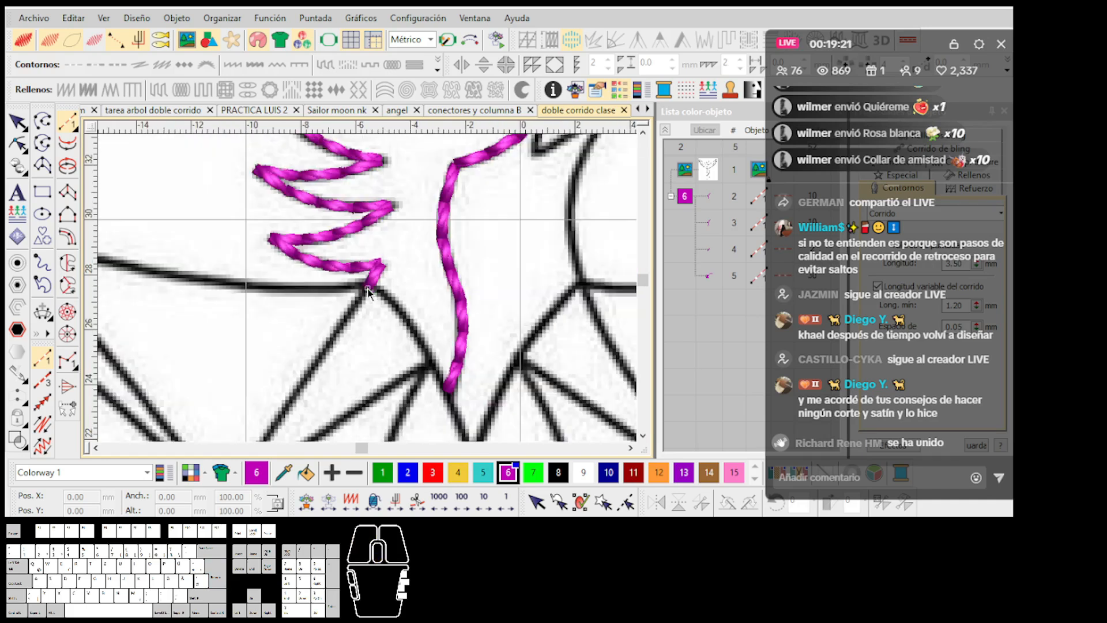
Step: Shift the head and crest run aside to check it for a second pass, and undo the move
{"action": "key", "text": "Escape"}
{"action": "left_click", "coordinate": [370, 285]}
{"action": "scroll", "coordinate": [369, 286], "scroll_direction": "down", "scroll_amount": 3}
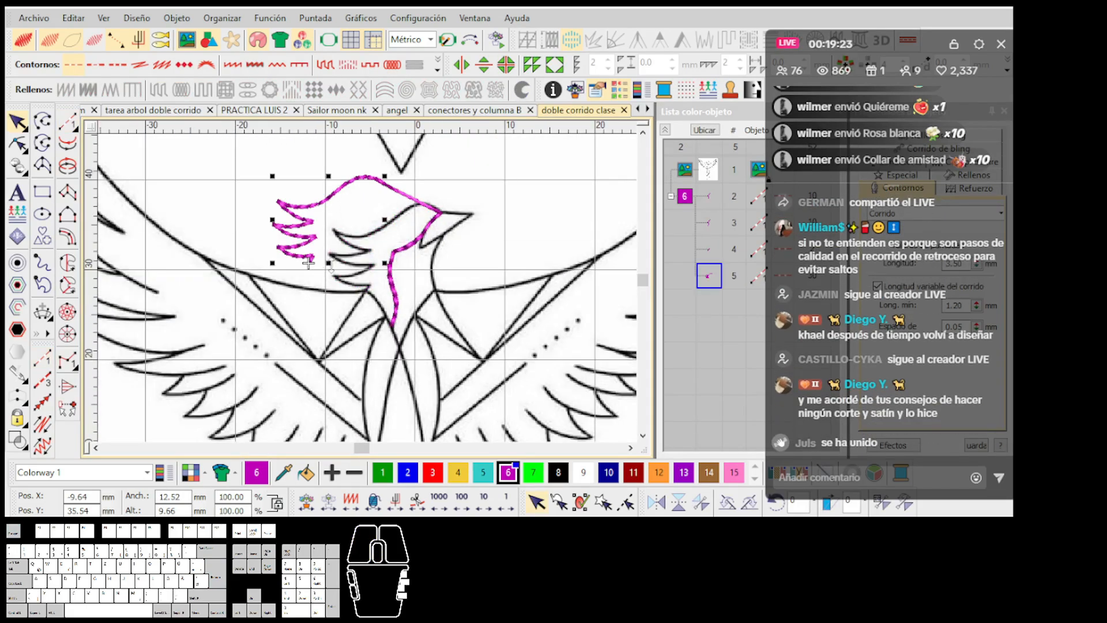
{"action": "scroll", "coordinate": [363, 294], "scroll_direction": "up", "scroll_amount": 2}
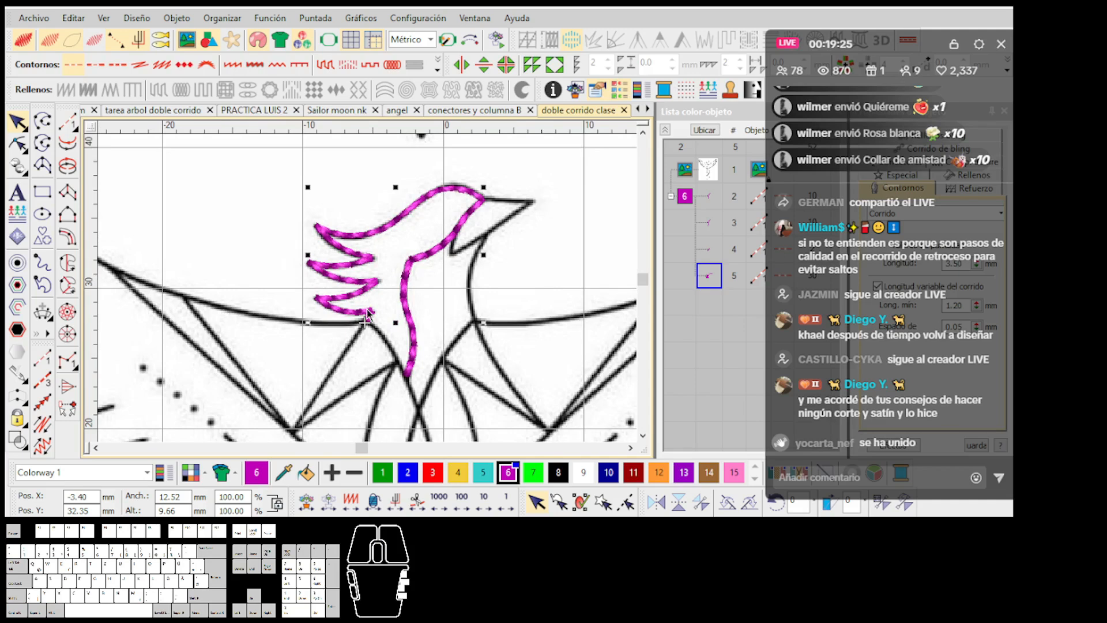
{"action": "scroll", "coordinate": [367, 315], "scroll_direction": "up", "scroll_amount": 2}
Step: Set up an open vector line 0.30 mm wide in dark yellow for sketching the stitching route
{"action": "left_click", "coordinate": [40, 163]}
{"action": "scroll", "coordinate": [366, 300], "scroll_direction": "down", "scroll_amount": 4}
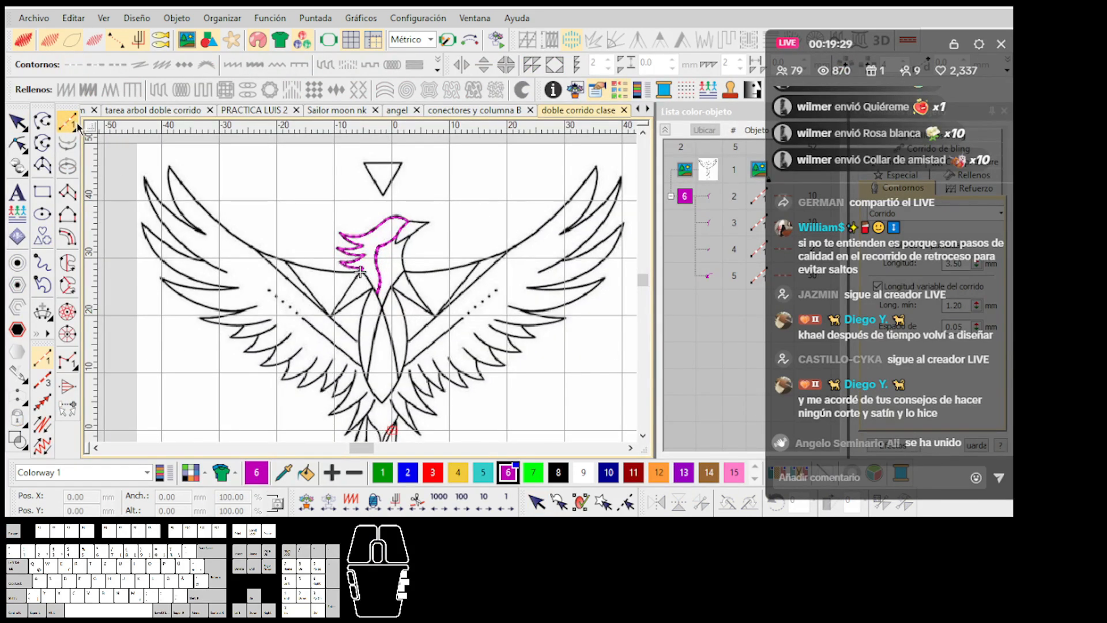
{"action": "left_click", "coordinate": [44, 121]}
{"action": "left_click", "coordinate": [526, 94]}
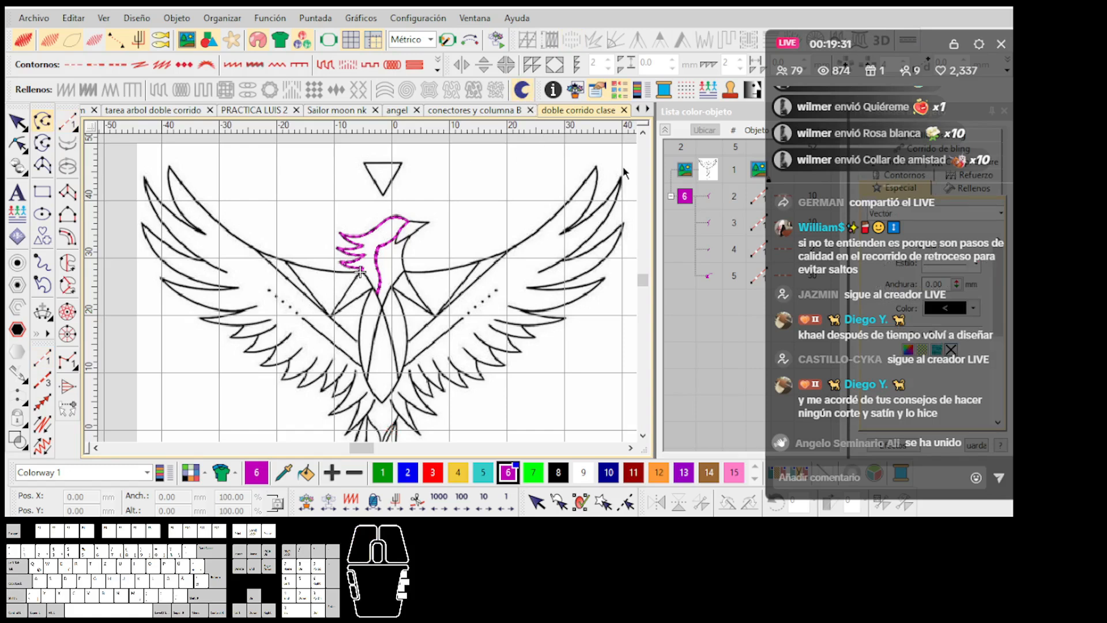
{"action": "left_click_drag", "start_coordinate": [927, 47], "coordinate": [722, 52]}
{"action": "left_click", "coordinate": [952, 308]}
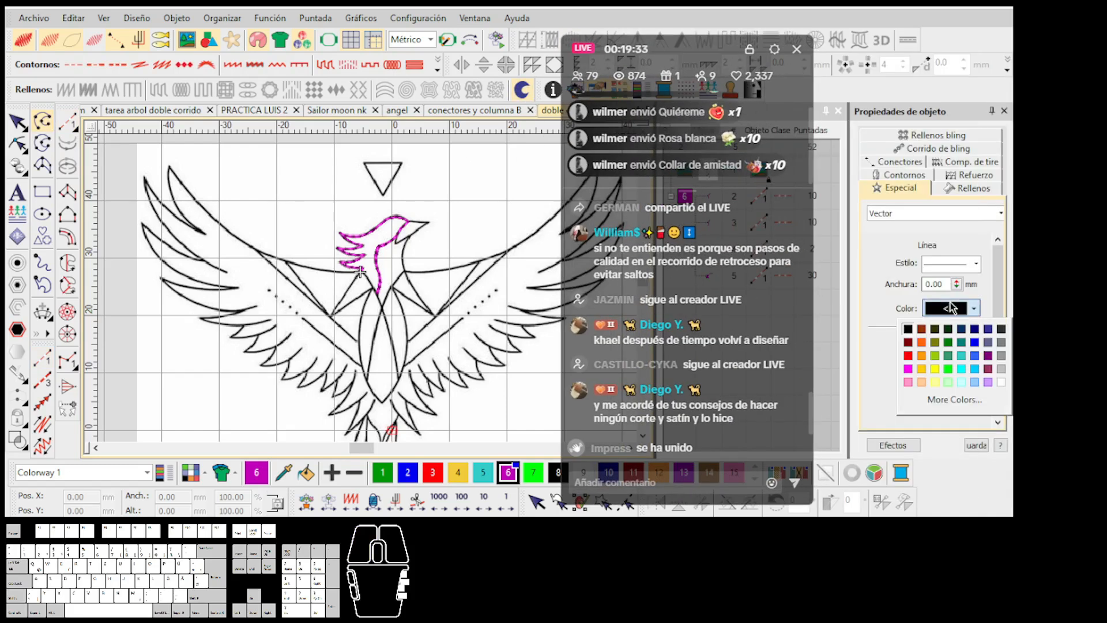
{"action": "left_click", "coordinate": [935, 342]}
{"action": "left_click", "coordinate": [949, 308]}
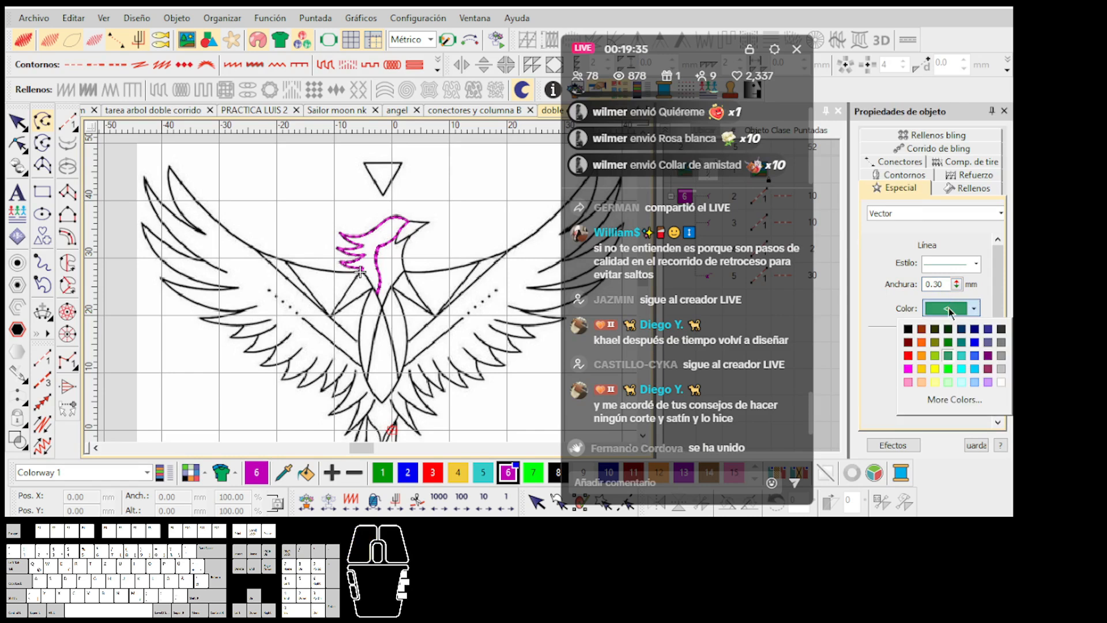
{"action": "left_click", "coordinate": [881, 248]}
{"action": "left_click_drag", "start_coordinate": [698, 54], "coordinate": [923, 119]}
Step: Sketch a rough vector route from the crest's lower end along the left wing's upper edge and through its outer feathers
{"action": "scroll", "coordinate": [300, 283], "scroll_direction": "up", "scroll_amount": 2}
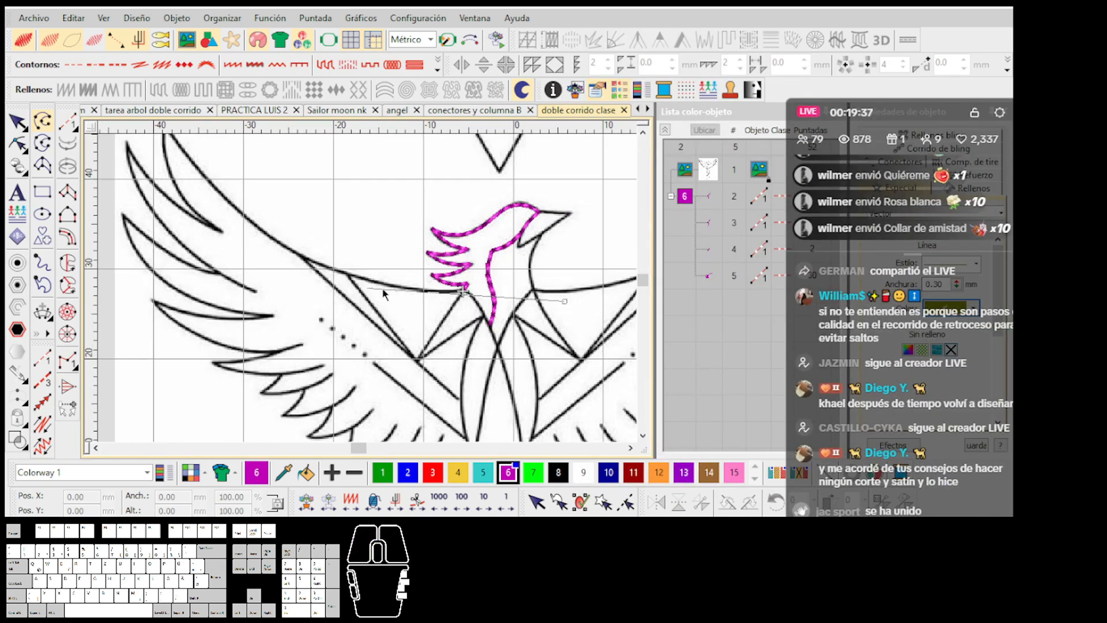
{"action": "key", "text": "BackSpace"}
{"action": "right_click", "coordinate": [340, 270]}
{"action": "right_click", "coordinate": [224, 198]}
{"action": "scroll", "coordinate": [210, 181], "scroll_direction": "down", "scroll_amount": 1}
{"action": "left_click", "coordinate": [338, 253]}
{"action": "right_click", "coordinate": [346, 287]}
{"action": "left_click", "coordinate": [365, 317]}
{"action": "right_click", "coordinate": [337, 298]}
{"action": "left_click", "coordinate": [305, 265]}
{"action": "right_click", "coordinate": [335, 317]}
{"action": "left_click", "coordinate": [375, 353]}
{"action": "left_click", "coordinate": [273, 315]}
{"action": "scroll", "coordinate": [275, 317], "scroll_direction": "down", "scroll_amount": 2}
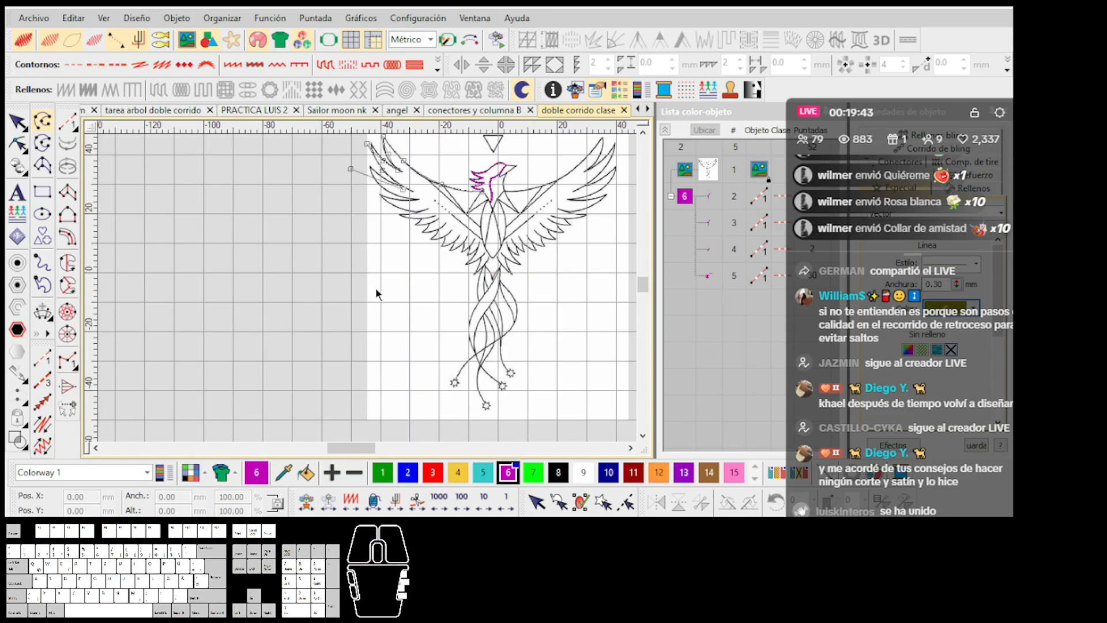
Step: Continue the rough vector route through the tail and back up to the wings, finish it, and undo the sketch
{"action": "right_click", "coordinate": [477, 302]}
{"action": "right_click", "coordinate": [474, 340]}
{"action": "left_click", "coordinate": [471, 356]}
{"action": "left_click", "coordinate": [459, 378]}
{"action": "left_click", "coordinate": [483, 394]}
{"action": "left_click", "coordinate": [522, 305]}
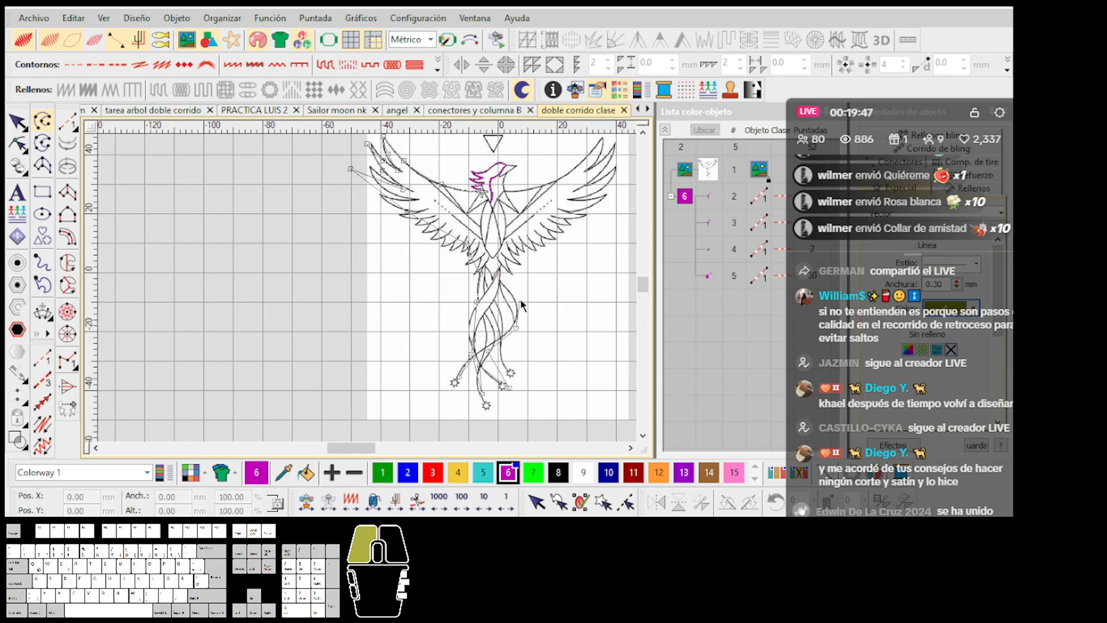
{"action": "scroll", "coordinate": [527, 262], "scroll_direction": "down", "scroll_amount": 1}
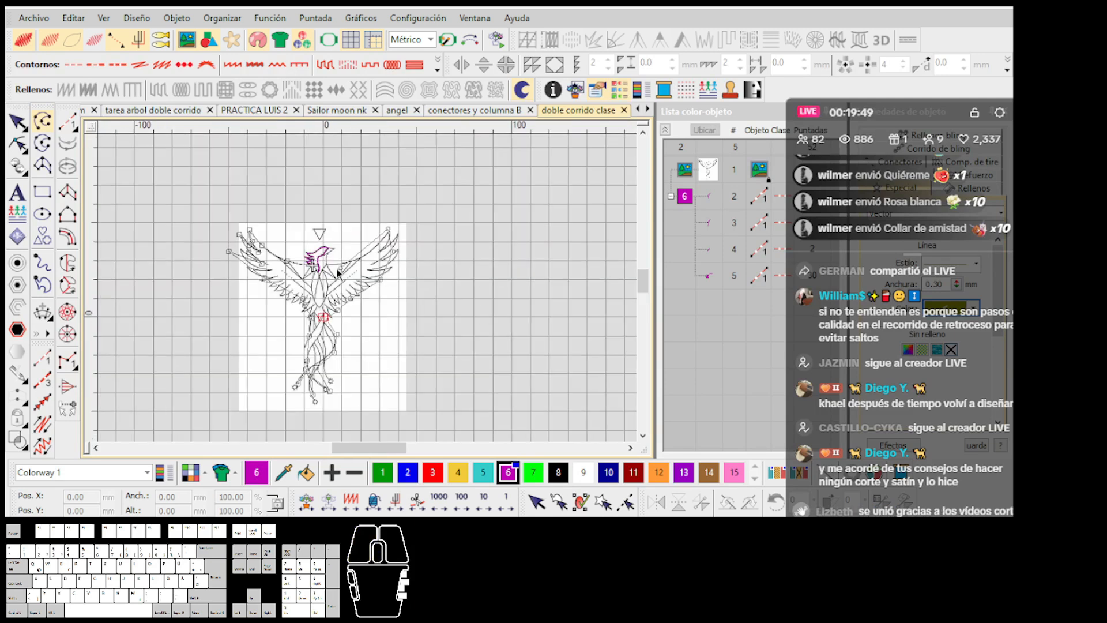
{"action": "scroll", "coordinate": [339, 273], "scroll_direction": "up", "scroll_amount": 1}
{"action": "scroll", "coordinate": [369, 289], "scroll_direction": "up", "scroll_amount": 1}
{"action": "left_click", "coordinate": [268, 306]}
{"action": "left_click", "coordinate": [282, 274]}
{"action": "key", "text": "Return"}
{"action": "scroll", "coordinate": [288, 286], "scroll_direction": "down", "scroll_amount": 2}
{"action": "key", "text": "ctrl+z"}
{"action": "scroll", "coordinate": [371, 299], "scroll_direction": "down", "scroll_amount": 1}
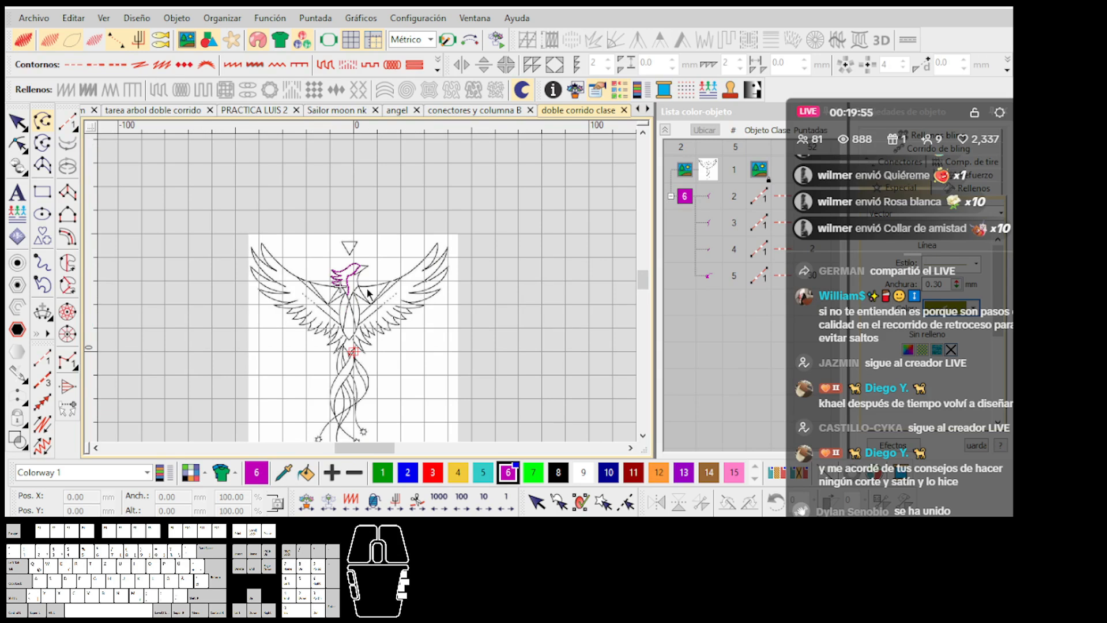
Step: Digitize a curved run from the crest's lower end along the shoulder line to the junction beside the neck
{"action": "scroll", "coordinate": [366, 290], "scroll_direction": "up", "scroll_amount": 4}
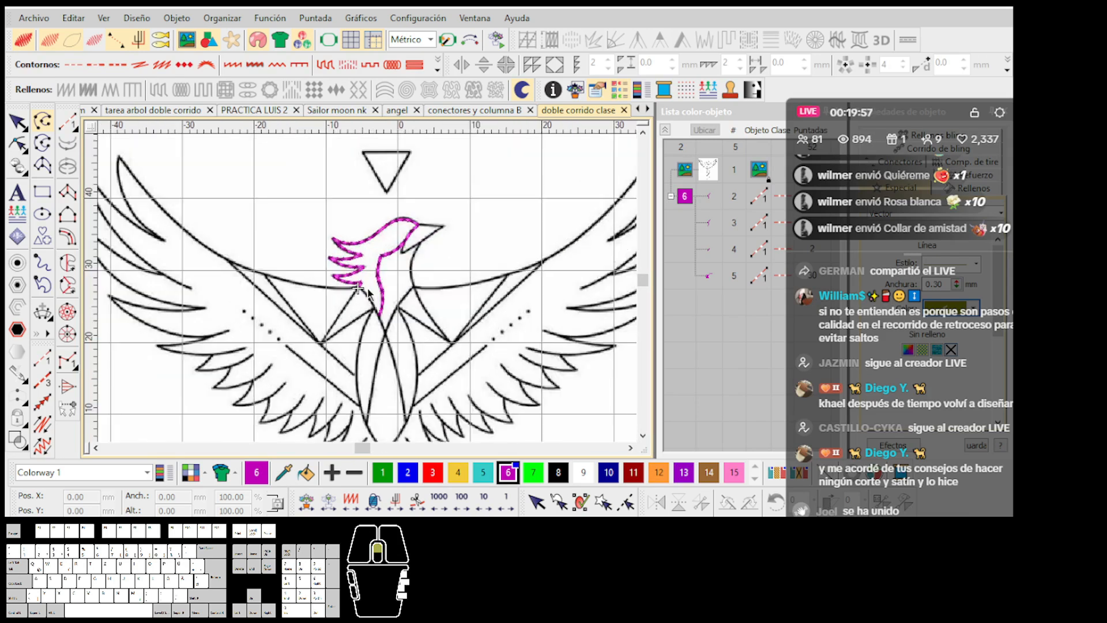
{"action": "scroll", "coordinate": [367, 293], "scroll_direction": "up", "scroll_amount": 1}
{"action": "left_click", "coordinate": [370, 315]}
{"action": "scroll", "coordinate": [426, 393], "scroll_direction": "down", "scroll_amount": 2}
{"action": "scroll", "coordinate": [368, 287], "scroll_direction": "up", "scroll_amount": 4}
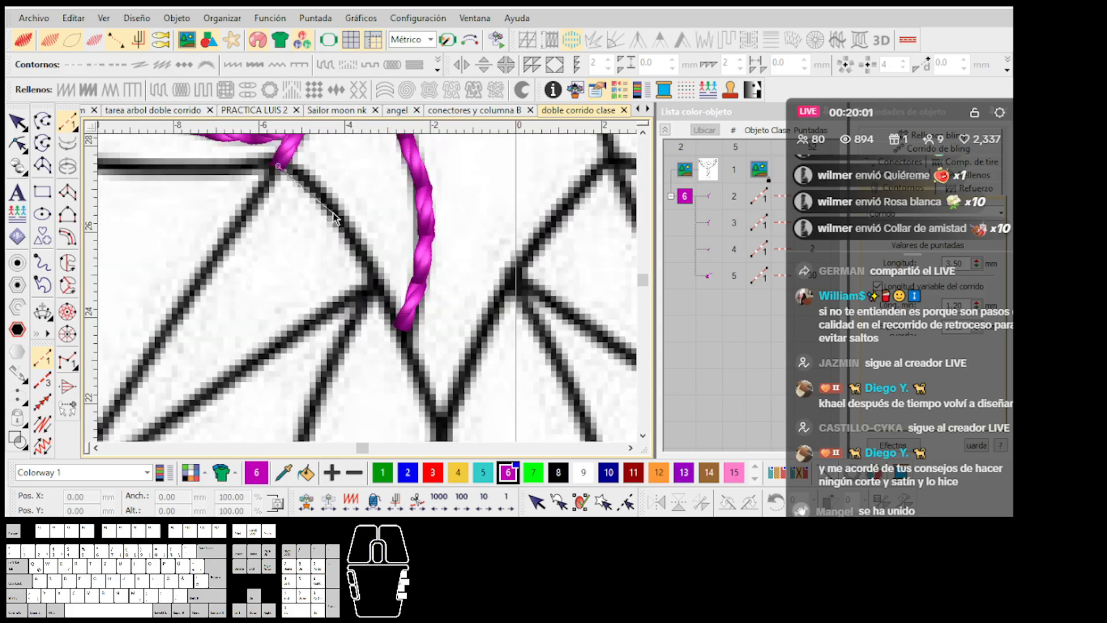
{"action": "key", "text": "Return"}
{"action": "left_click", "coordinate": [374, 283]}
{"action": "scroll", "coordinate": [371, 286], "scroll_direction": "down", "scroll_amount": 3}
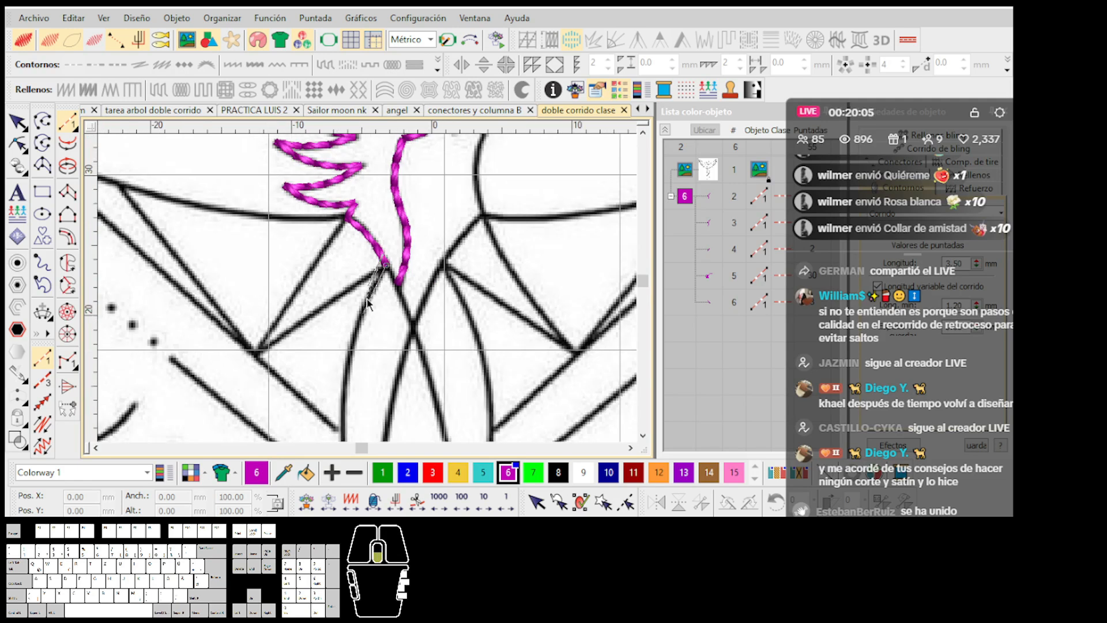
Step: Trace a V-shaped run from the neck-side junction to the inner wing's lower corner and back up to the crest's lower end
{"action": "scroll", "coordinate": [361, 299], "scroll_direction": "down", "scroll_amount": 3}
{"action": "scroll", "coordinate": [368, 288], "scroll_direction": "up", "scroll_amount": 4}
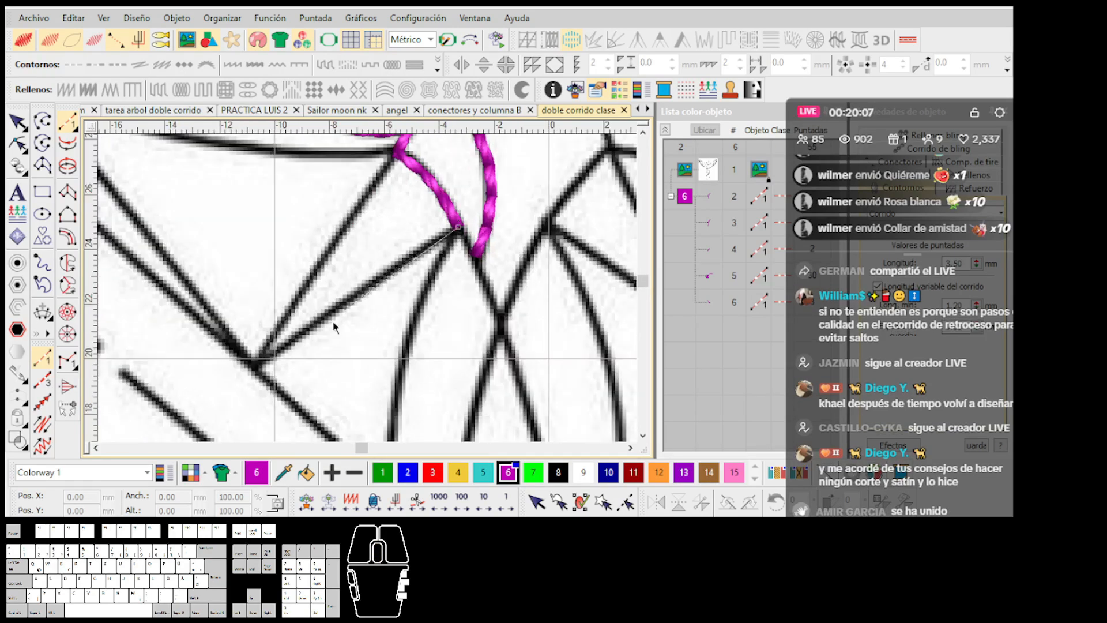
{"action": "left_click", "coordinate": [396, 157]}
{"action": "key", "text": "BackSpace"}
{"action": "scroll", "coordinate": [346, 311], "scroll_direction": "up", "scroll_amount": 3}
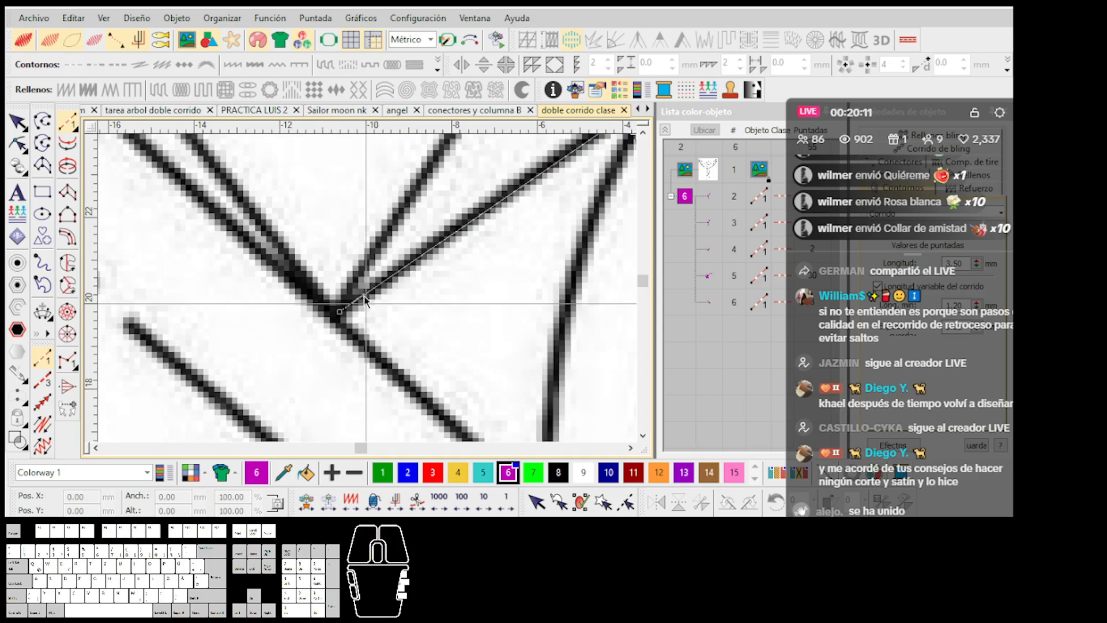
{"action": "scroll", "coordinate": [358, 300], "scroll_direction": "down", "scroll_amount": 4}
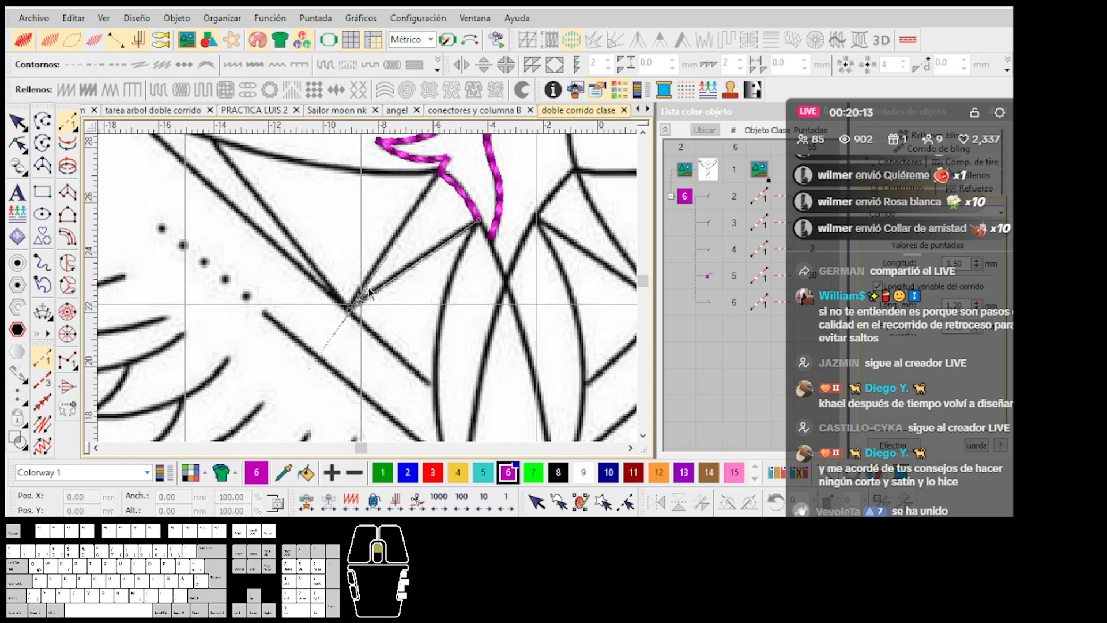
{"action": "scroll", "coordinate": [441, 165], "scroll_direction": "up", "scroll_amount": 3}
{"action": "scroll", "coordinate": [357, 313], "scroll_direction": "down", "scroll_amount": 2}
{"action": "scroll", "coordinate": [368, 288], "scroll_direction": "up", "scroll_amount": 2}
{"action": "left_click", "coordinate": [402, 208]}
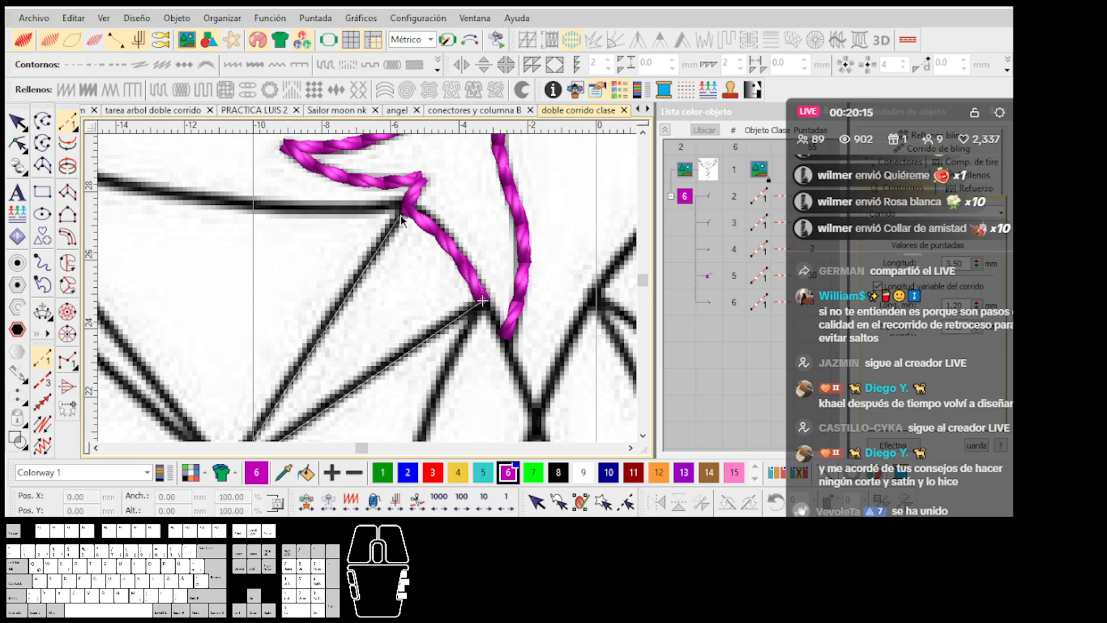
{"action": "scroll", "coordinate": [369, 289], "scroll_direction": "down", "scroll_amount": 2}
{"action": "key", "text": "Return"}
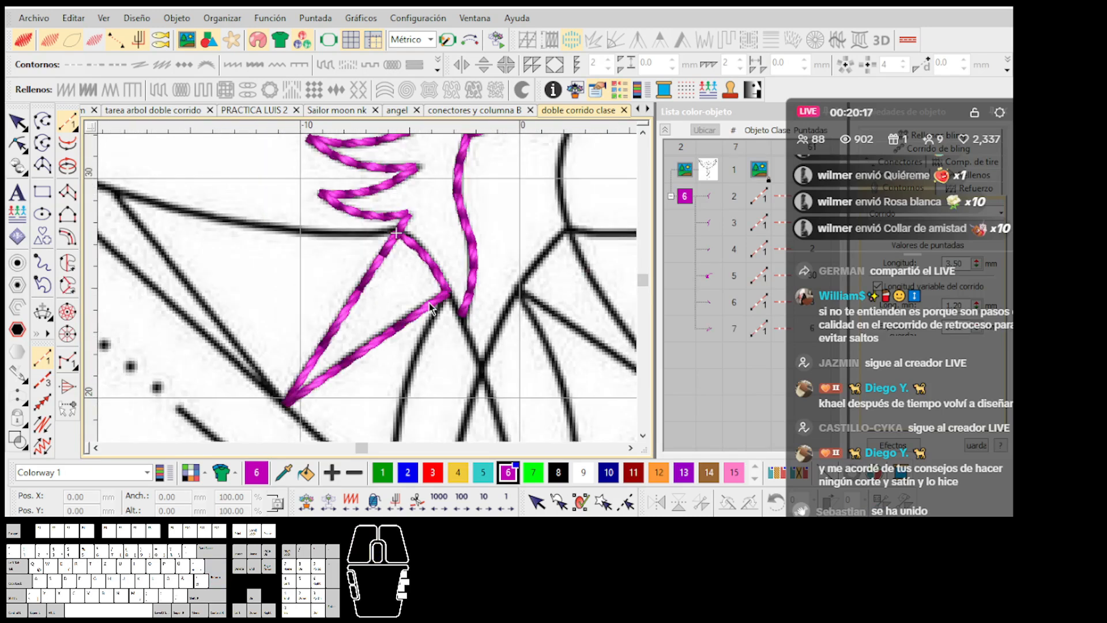
Step: Backtrack the V-shaped run to create its return pass, shift the passes aside to check them, and undo the shifts
{"action": "key", "text": "shift+b"}
{"action": "key", "text": "Escape"}
{"action": "left_click", "coordinate": [357, 294]}
{"action": "key", "text": "Left"}
{"action": "left_click_drag", "start_coordinate": [357, 296], "coordinate": [344, 296]}
{"action": "key", "text": "ctrl+z"}
{"action": "key", "text": "ctrl+z"}
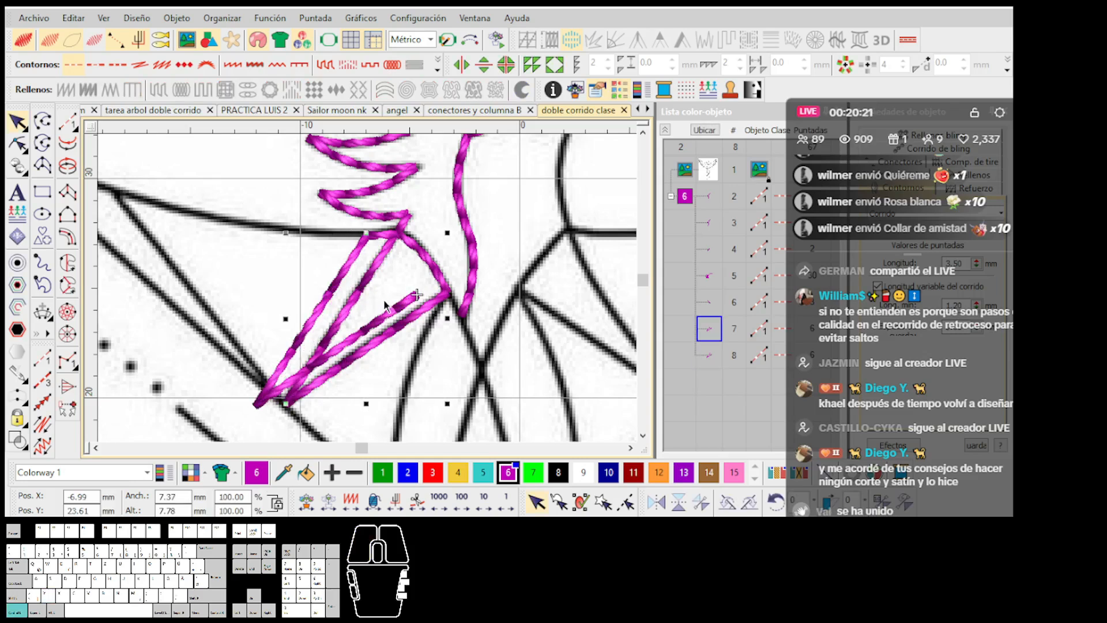
{"action": "key", "text": "Escape"}
Step: Shift the short shoulder run aside to check whether it has a return pass, and undo the move
{"action": "scroll", "coordinate": [402, 287], "scroll_direction": "down", "scroll_amount": 2}
{"action": "scroll", "coordinate": [369, 290], "scroll_direction": "up", "scroll_amount": 4}
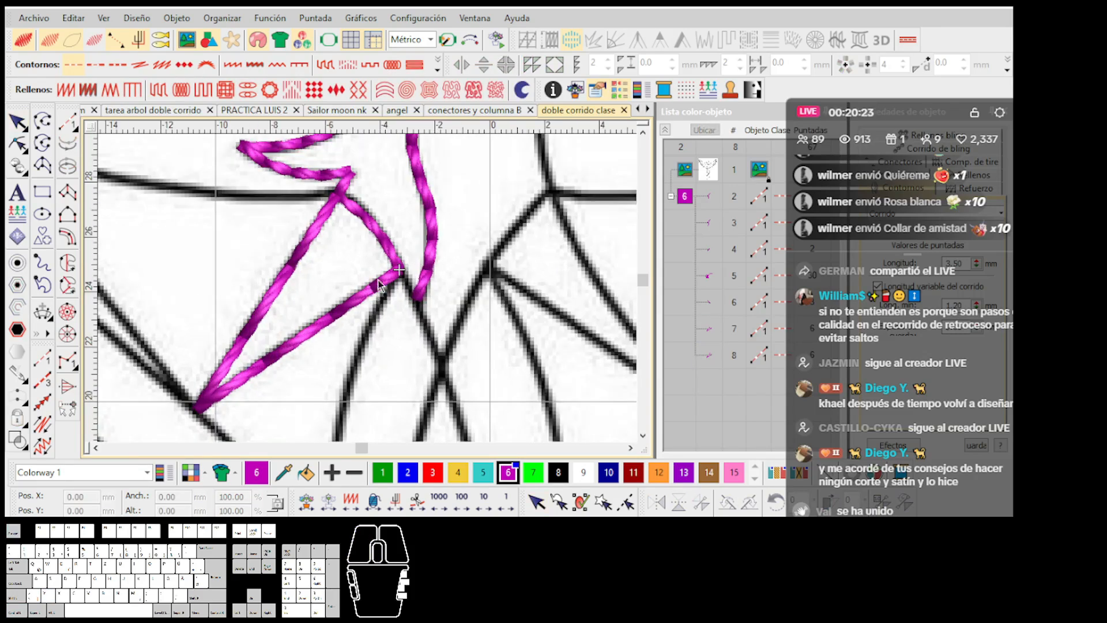
{"action": "left_click_drag", "start_coordinate": [374, 286], "coordinate": [399, 266]}
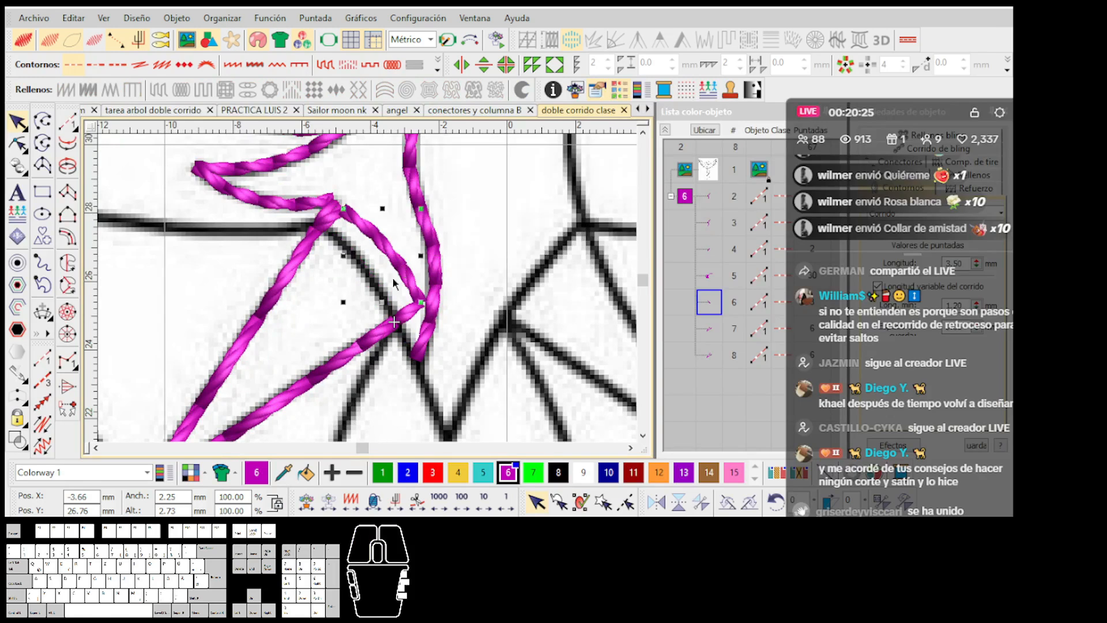
{"action": "key", "text": "ctrl+z"}
{"action": "key", "text": "Escape"}
{"action": "scroll", "coordinate": [394, 310], "scroll_direction": "up", "scroll_amount": 1}
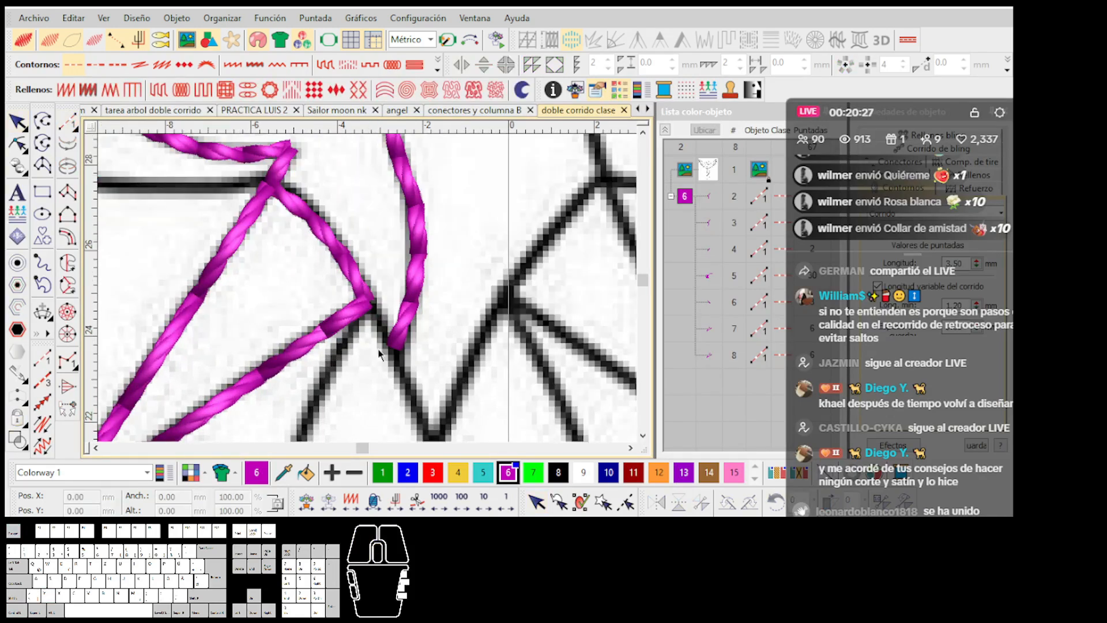
Step: Digitize run-stitch lines down the left body curve and along the short diagonal back to the wing triangle's outer corner
{"action": "left_click", "coordinate": [365, 303]}
{"action": "scroll", "coordinate": [314, 403], "scroll_direction": "down", "scroll_amount": 5}
{"action": "scroll", "coordinate": [369, 288], "scroll_direction": "up", "scroll_amount": 2}
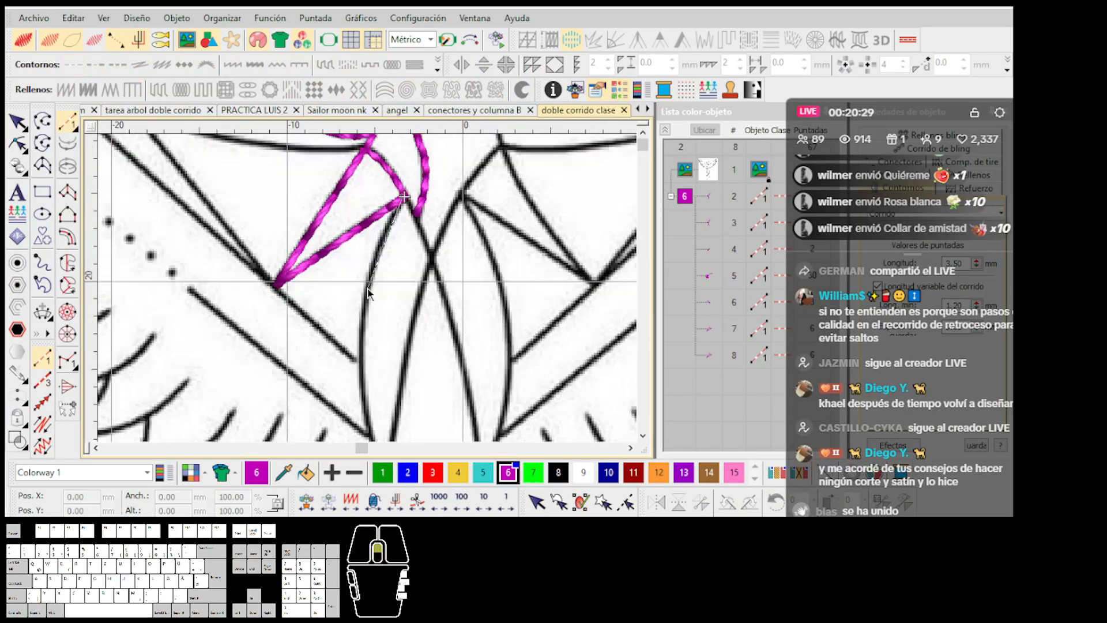
{"action": "left_click", "coordinate": [358, 385]}
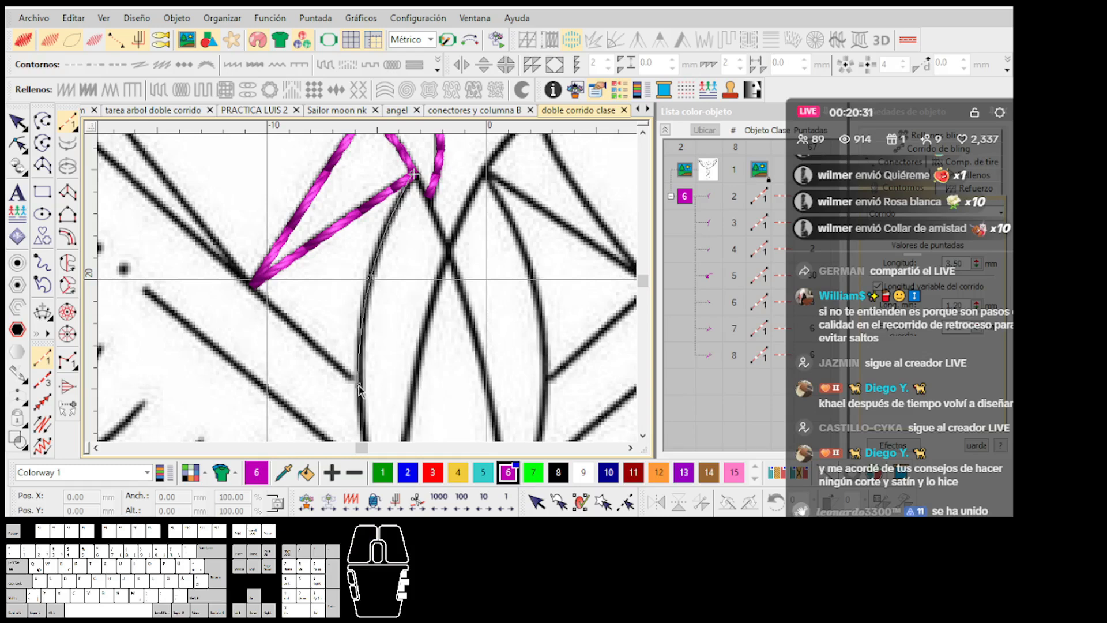
{"action": "key", "text": "Return"}
{"action": "scroll", "coordinate": [368, 293], "scroll_direction": "down", "scroll_amount": 1}
{"action": "scroll", "coordinate": [368, 292], "scroll_direction": "up", "scroll_amount": 1}
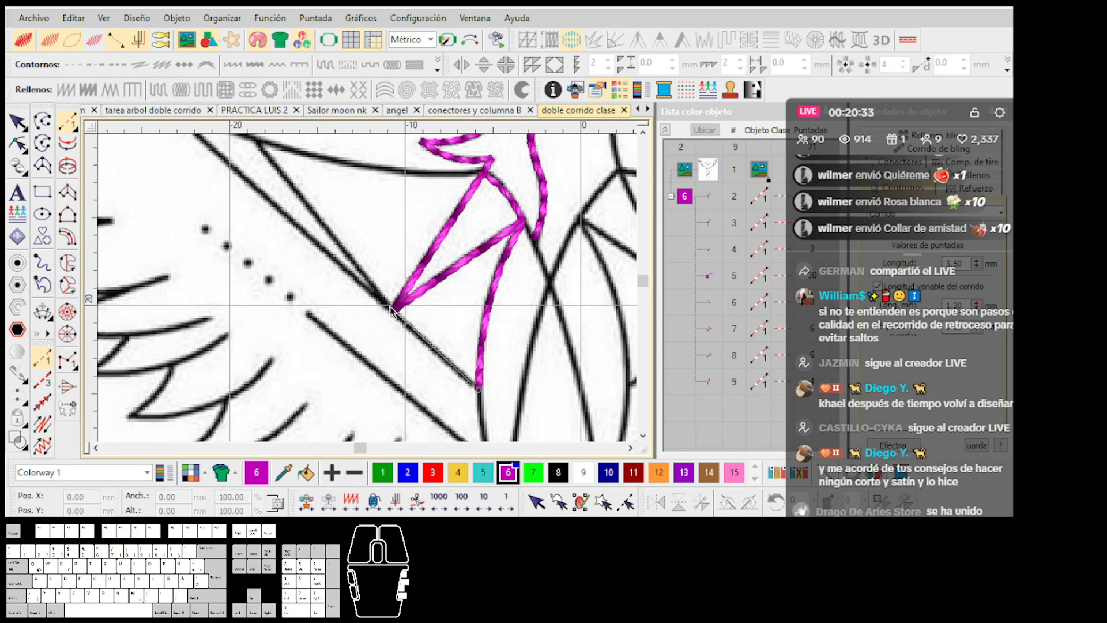
{"action": "left_click", "coordinate": [393, 311]}
{"action": "key", "text": "Return"}
Step: Digitize the inner wing diagonal from the triangle's outer corner up toward the wing's upper edge, with a return pass
{"action": "left_click", "coordinate": [393, 311]}
{"action": "scroll", "coordinate": [353, 272], "scroll_direction": "down", "scroll_amount": 1}
{"action": "scroll", "coordinate": [353, 272], "scroll_direction": "up", "scroll_amount": 1}
{"action": "left_click", "coordinate": [304, 237]}
{"action": "left_click", "coordinate": [304, 237]}
{"action": "key", "text": "Return"}
{"action": "scroll", "coordinate": [368, 293], "scroll_direction": "up", "scroll_amount": 1}
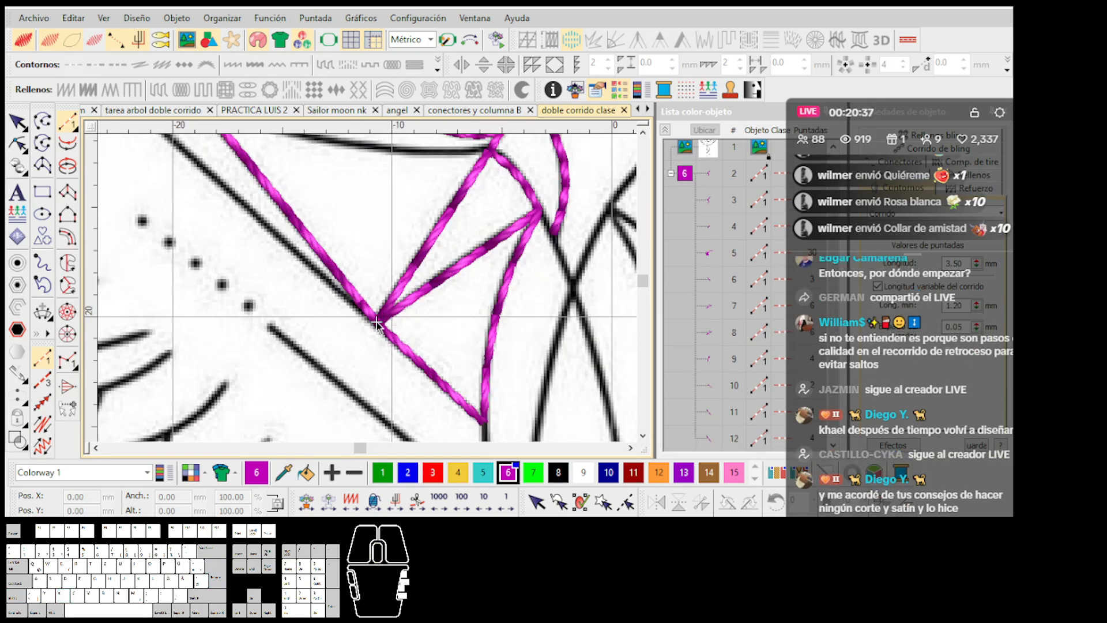
Step: Digitize the outer wing diagonal from the same triangle corner up to the wing edge and backtrack it to that corner
{"action": "scroll", "coordinate": [334, 282], "scroll_direction": "down", "scroll_amount": 2}
{"action": "left_click", "coordinate": [263, 193]}
{"action": "key", "text": "Return"}
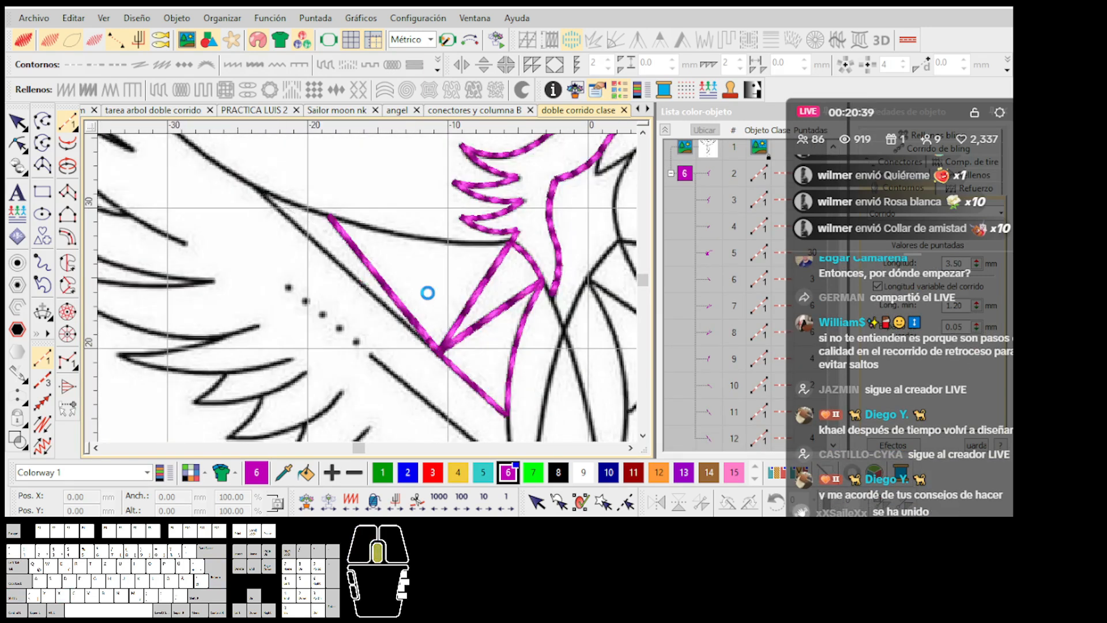
{"action": "key", "text": "shift+b"}
{"action": "scroll", "coordinate": [460, 364], "scroll_direction": "up", "scroll_amount": 4}
{"action": "scroll", "coordinate": [369, 289], "scroll_direction": "down", "scroll_amount": 2}
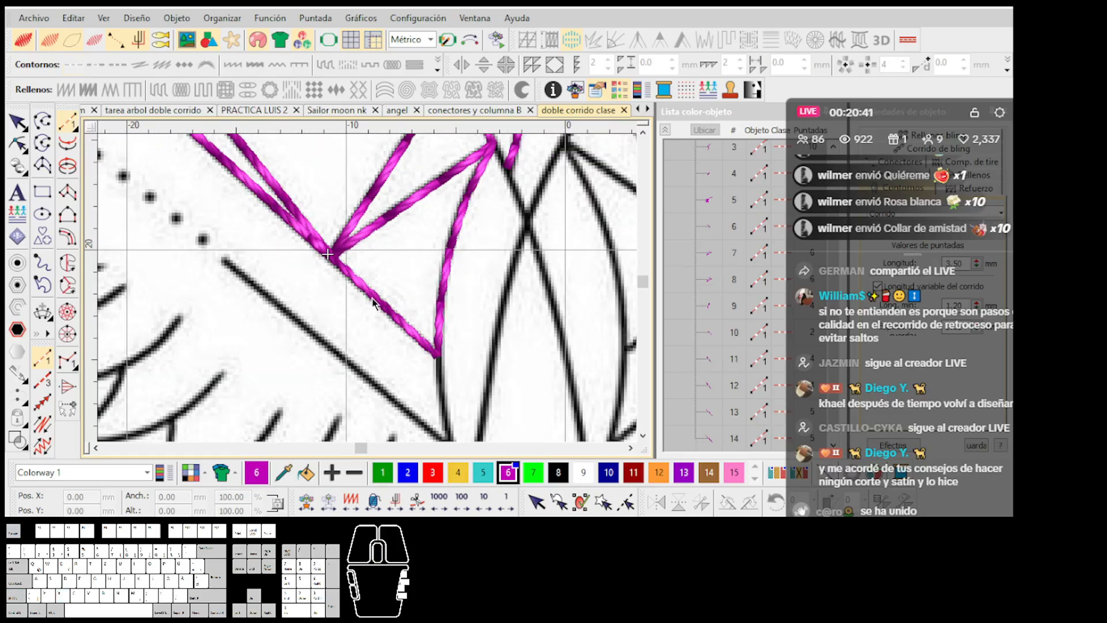
Step: Backtrack the short diagonal between the triangle corner and the body curve, and move the return line to the end of the sequence
{"action": "key", "text": "Escape"}
{"action": "left_click", "coordinate": [373, 298]}
{"action": "scroll", "coordinate": [375, 304], "scroll_direction": "down", "scroll_amount": 2}
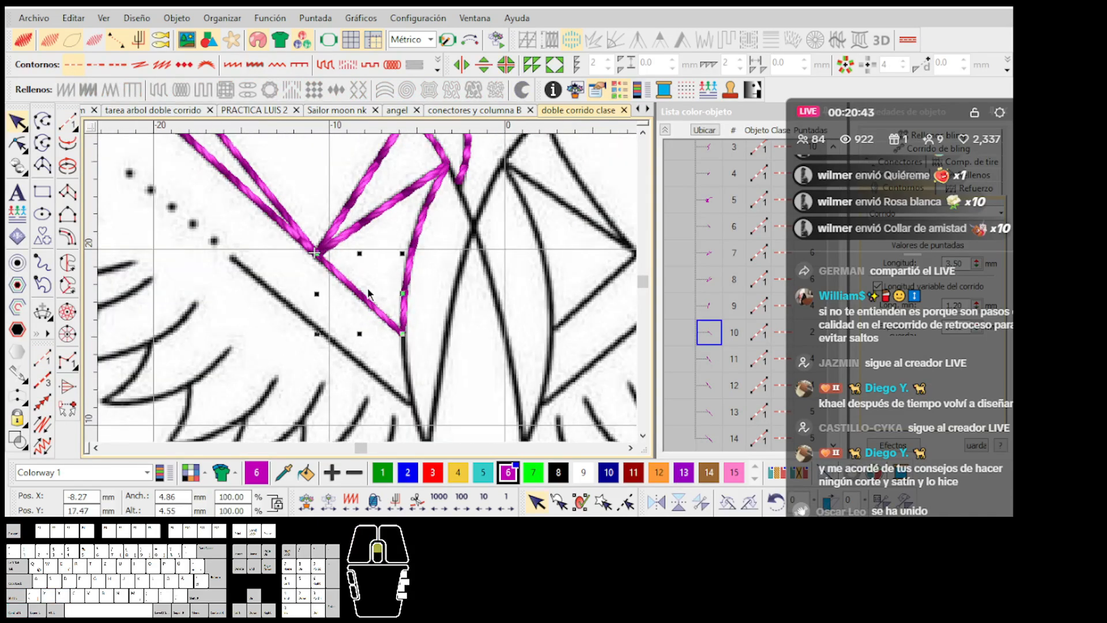
{"action": "scroll", "coordinate": [368, 293], "scroll_direction": "up", "scroll_amount": 2}
{"action": "key", "text": "shift+b"}
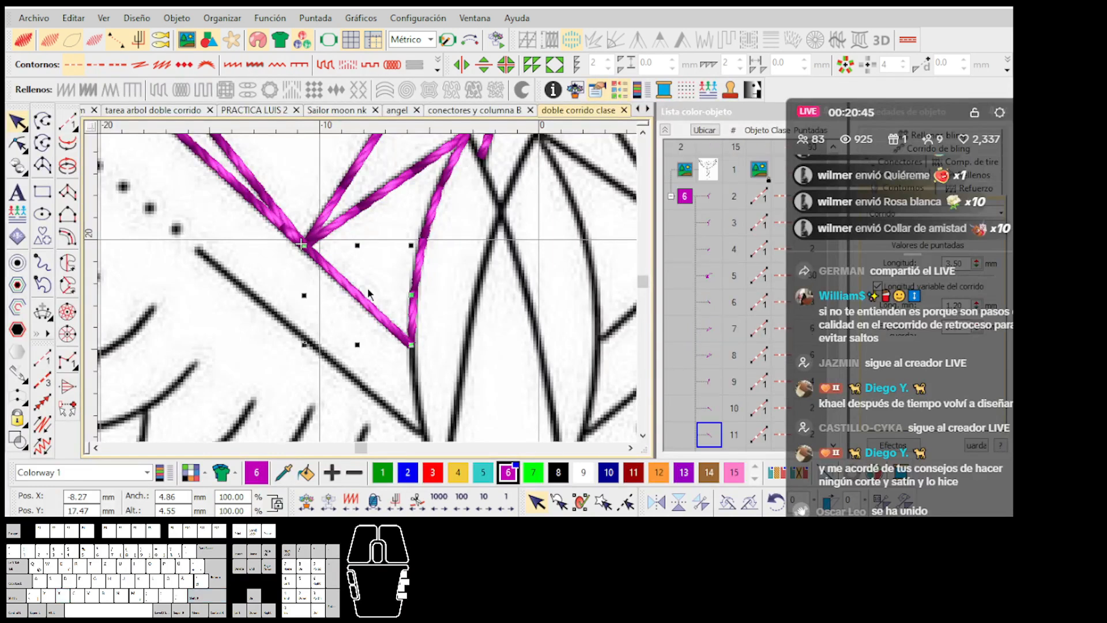
{"action": "key", "text": "ctrl+z"}
{"action": "key", "text": "ctrl+v"}
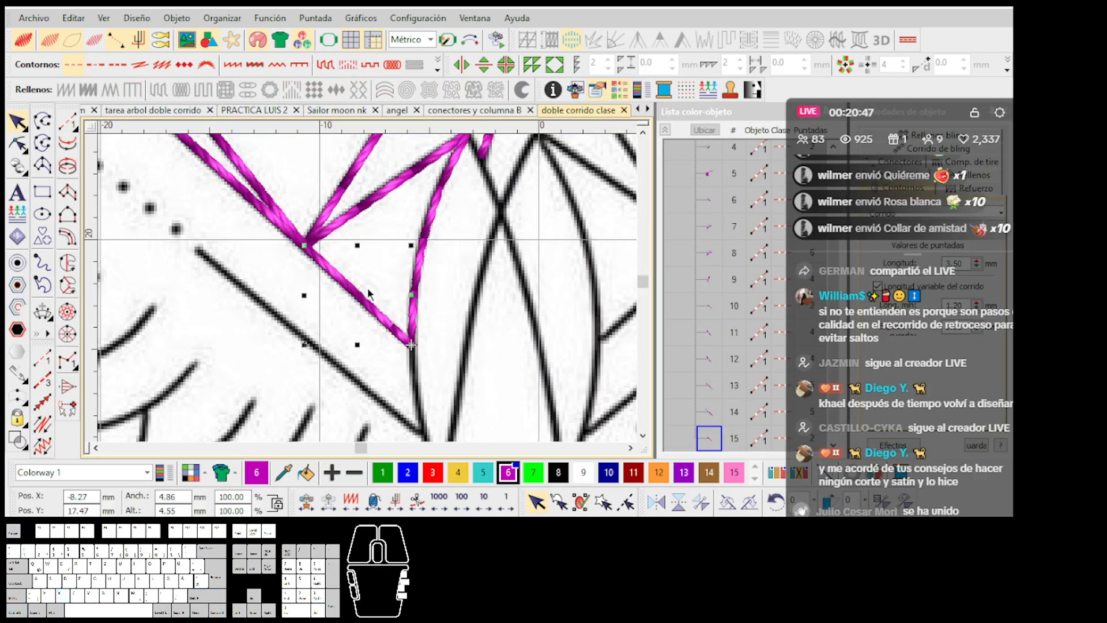
Step: Digitize a run-stitch line down the left body edge from the short diagonal's end to the lower wing diagonal
{"action": "key", "text": "h"}
{"action": "scroll", "coordinate": [385, 320], "scroll_direction": "down", "scroll_amount": 1}
{"action": "scroll", "coordinate": [368, 289], "scroll_direction": "up", "scroll_amount": 2}
{"action": "key", "text": "Escape"}
{"action": "key", "text": "space"}
{"action": "left_click", "coordinate": [396, 317]}
{"action": "scroll", "coordinate": [373, 340], "scroll_direction": "up", "scroll_amount": 1}
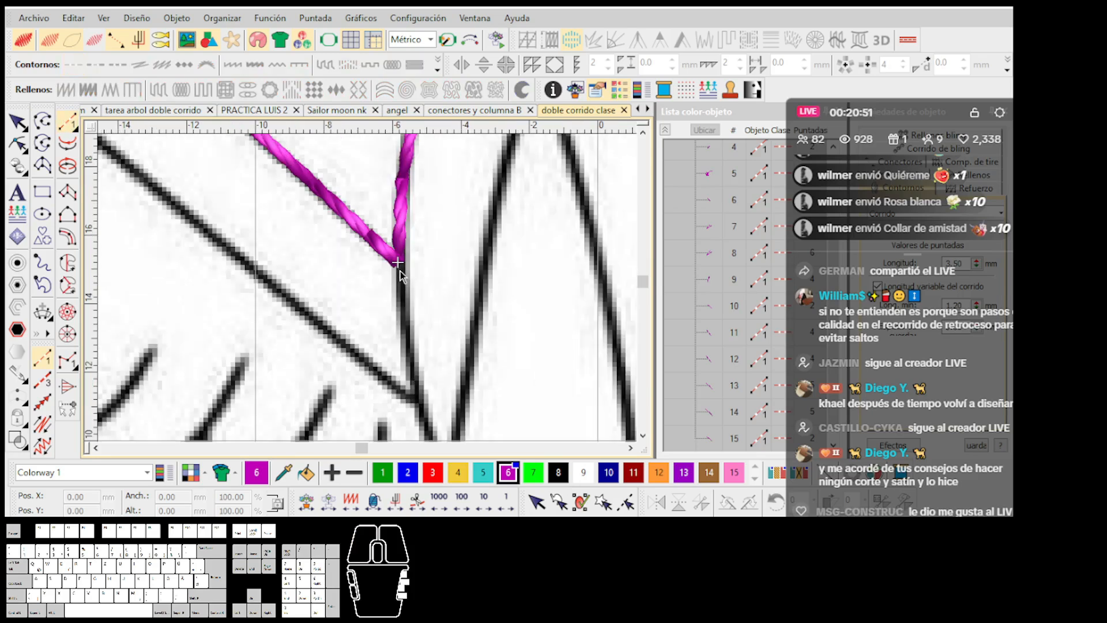
{"action": "left_click", "coordinate": [416, 396]}
{"action": "key", "text": "Return"}
Step: Digitize the long lower wing diagonal from the body edge upward, continuing through the dotted section near the feathers
{"action": "left_click", "coordinate": [416, 397]}
{"action": "scroll", "coordinate": [416, 397], "scroll_direction": "down", "scroll_amount": 2}
{"action": "scroll", "coordinate": [317, 250], "scroll_direction": "up", "scroll_amount": 4}
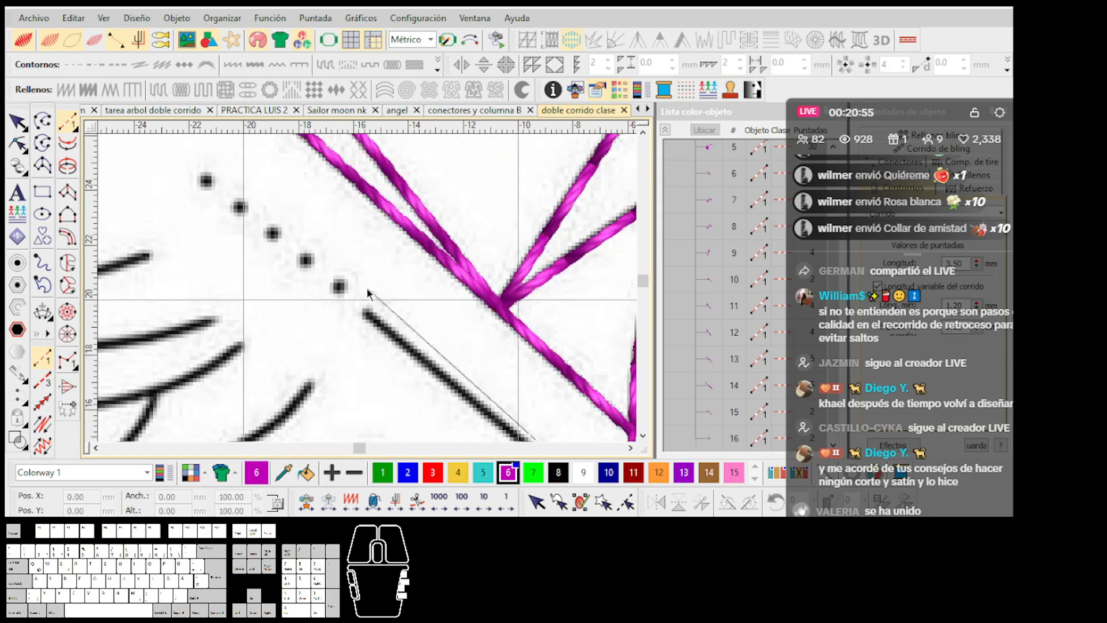
{"action": "left_click", "coordinate": [368, 315]}
{"action": "scroll", "coordinate": [300, 259], "scroll_direction": "down", "scroll_amount": 2}
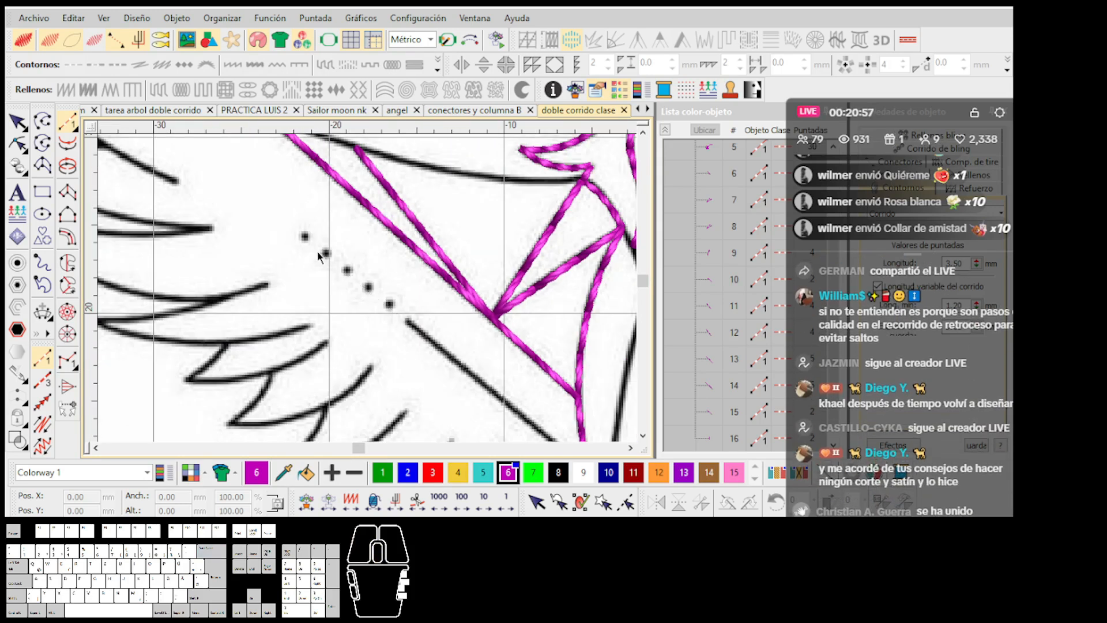
{"action": "scroll", "coordinate": [366, 287], "scroll_direction": "down", "scroll_amount": 2}
{"action": "scroll", "coordinate": [368, 290], "scroll_direction": "up", "scroll_amount": 1}
{"action": "key", "text": "Return"}
{"action": "scroll", "coordinate": [368, 292], "scroll_direction": "down", "scroll_amount": 1}
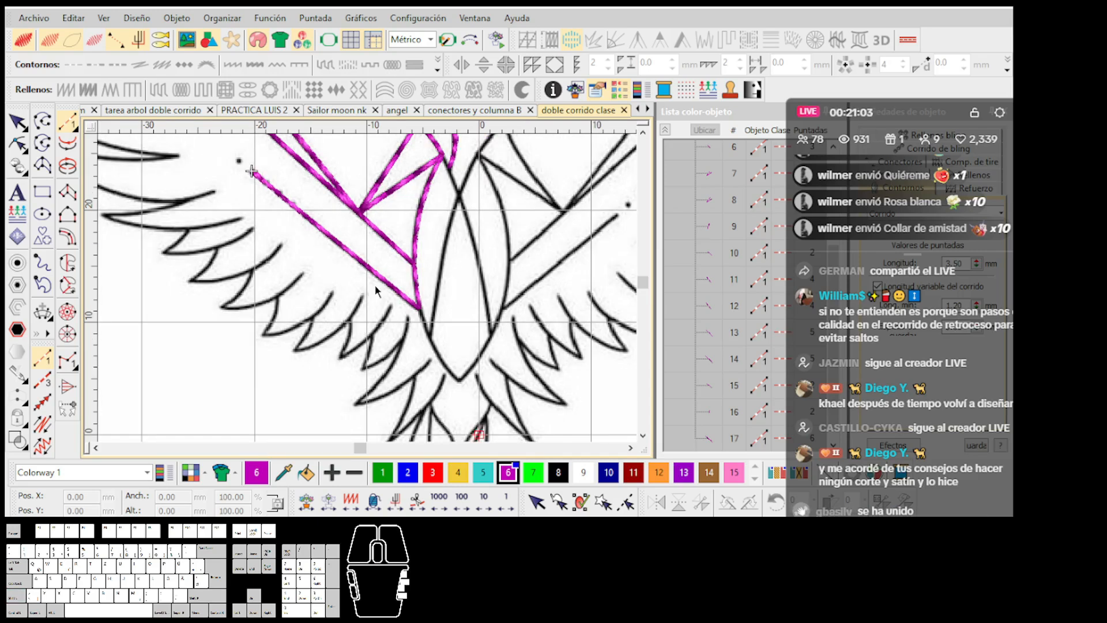
Step: Backtrack the long lower wing diagonal so its stitching returns to the body edge
{"action": "key", "text": "Escape"}
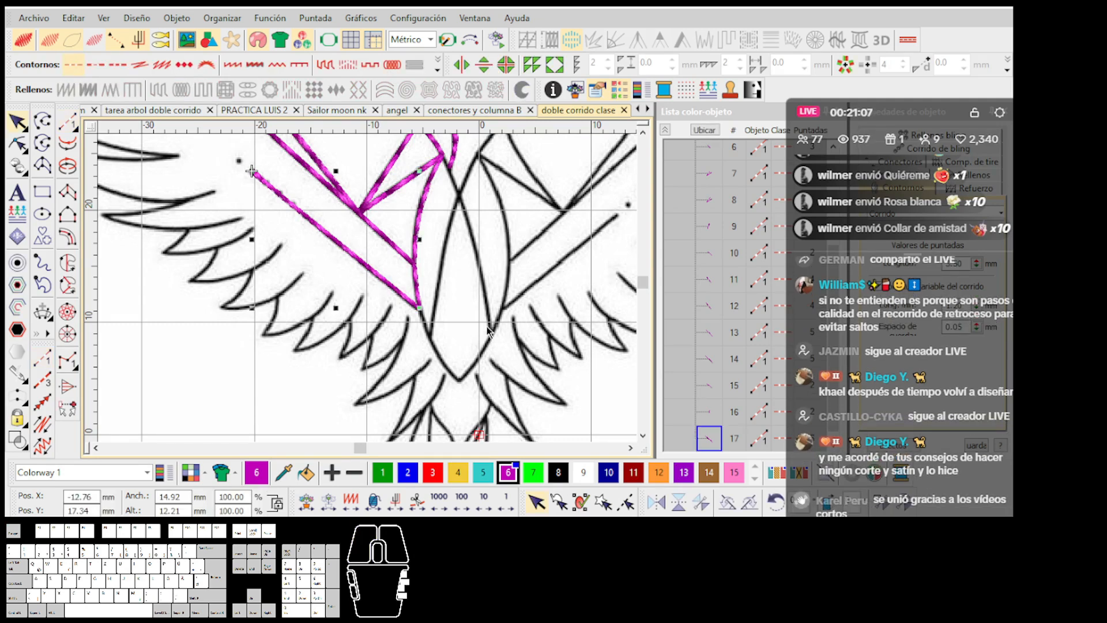
{"action": "scroll", "coordinate": [725, 380], "scroll_direction": "down", "scroll_amount": 1}
{"action": "key", "text": "shift+b"}
{"action": "scroll", "coordinate": [720, 428], "scroll_direction": "down", "scroll_amount": 1}
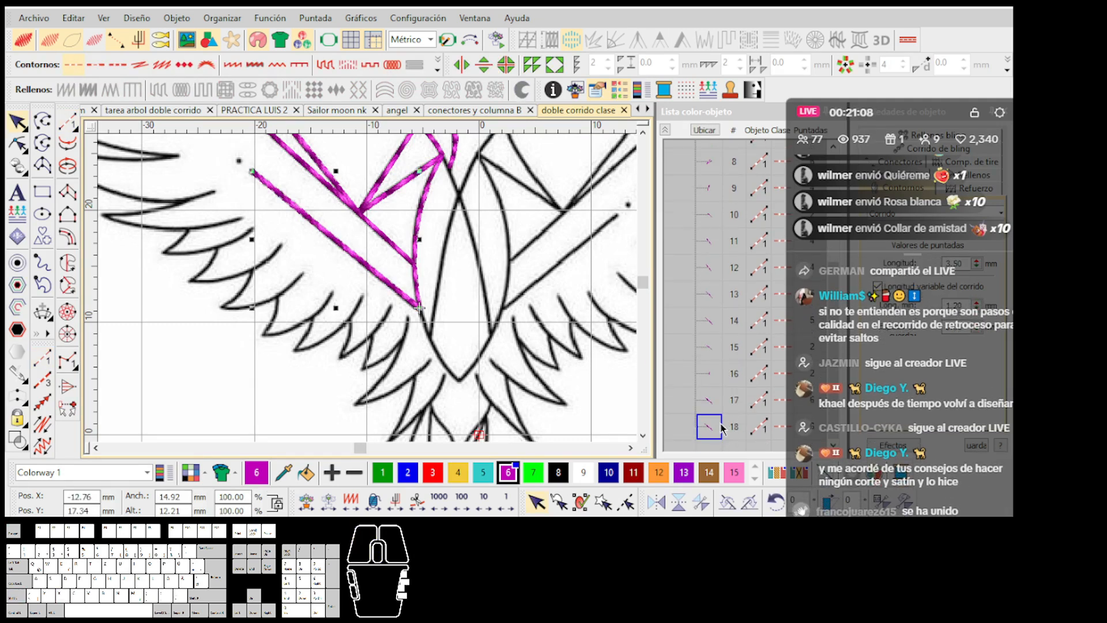
Step: Digitize the left body edge from the lower wing diagonal down to where it meets the inner body curve
{"action": "key", "text": "Escape"}
{"action": "scroll", "coordinate": [442, 324], "scroll_direction": "up", "scroll_amount": 4}
{"action": "left_click", "coordinate": [68, 122]}
{"action": "scroll", "coordinate": [283, 264], "scroll_direction": "up", "scroll_amount": 1}
{"action": "left_click", "coordinate": [347, 231]}
{"action": "left_click", "coordinate": [366, 288]}
{"action": "left_click", "coordinate": [388, 342]}
{"action": "key", "text": "Return"}
Step: Digitize the inner body curve from the lower left junction up to the crossing of the two body lines
{"action": "scroll", "coordinate": [394, 334], "scroll_direction": "down", "scroll_amount": 4}
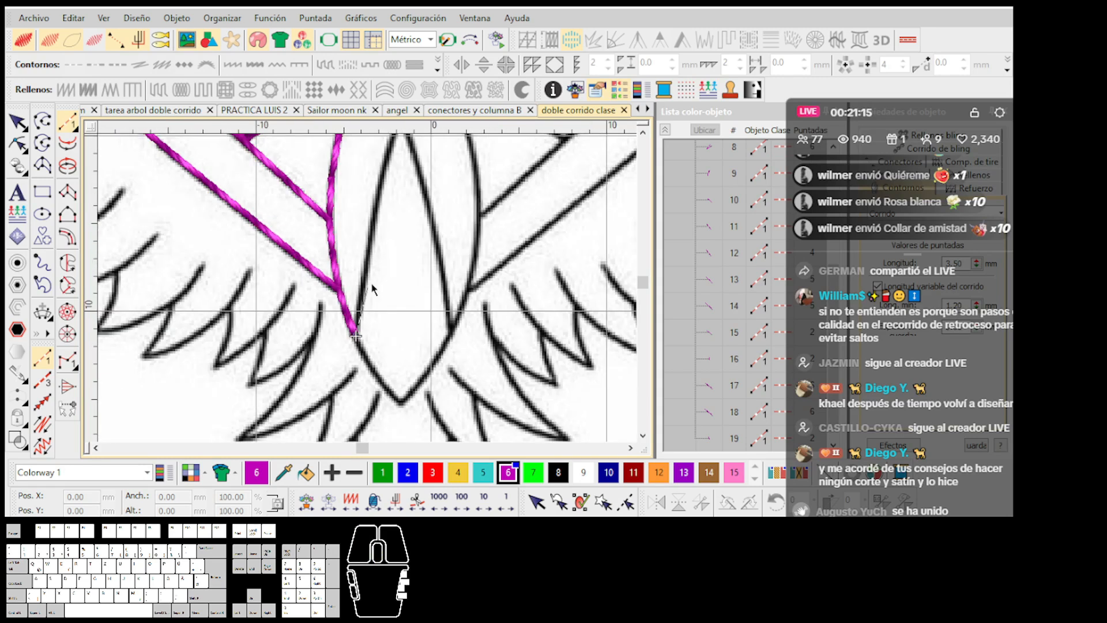
{"action": "scroll", "coordinate": [347, 327], "scroll_direction": "up", "scroll_amount": 3}
{"action": "right_click", "coordinate": [345, 312]}
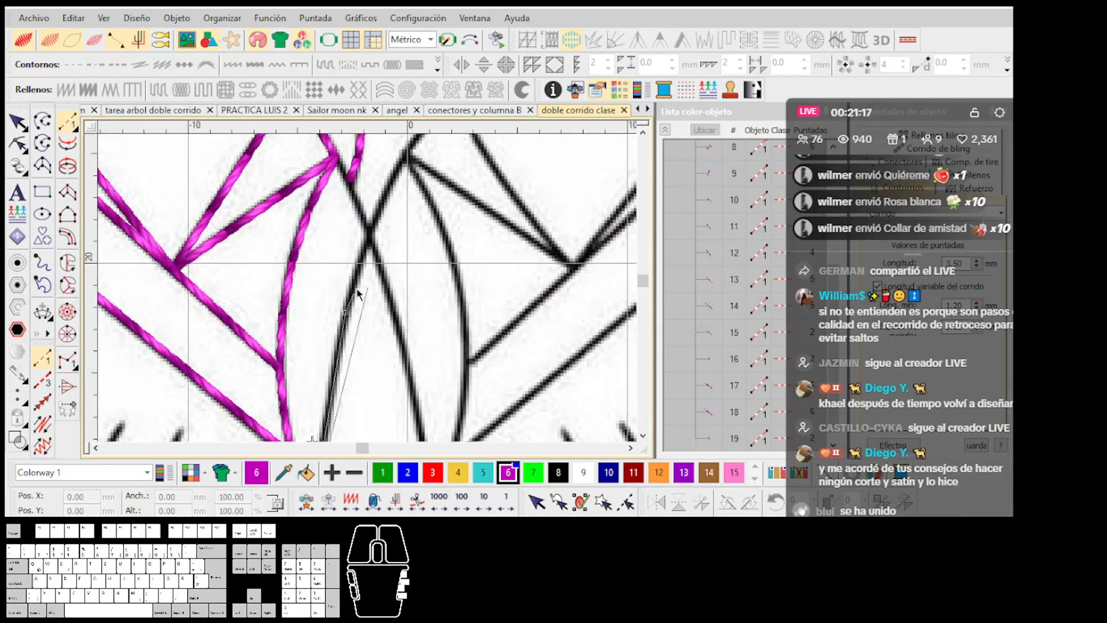
{"action": "left_click", "coordinate": [368, 237]}
{"action": "key", "text": "BackSpace"}
{"action": "key", "text": "Return"}
Step: Digitize the short line from the body-line crossing up to the left wing triangle's inner corner, with a return pass
{"action": "left_click", "coordinate": [370, 234]}
{"action": "scroll", "coordinate": [369, 234], "scroll_direction": "up", "scroll_amount": 1}
{"action": "left_click", "coordinate": [312, 153]}
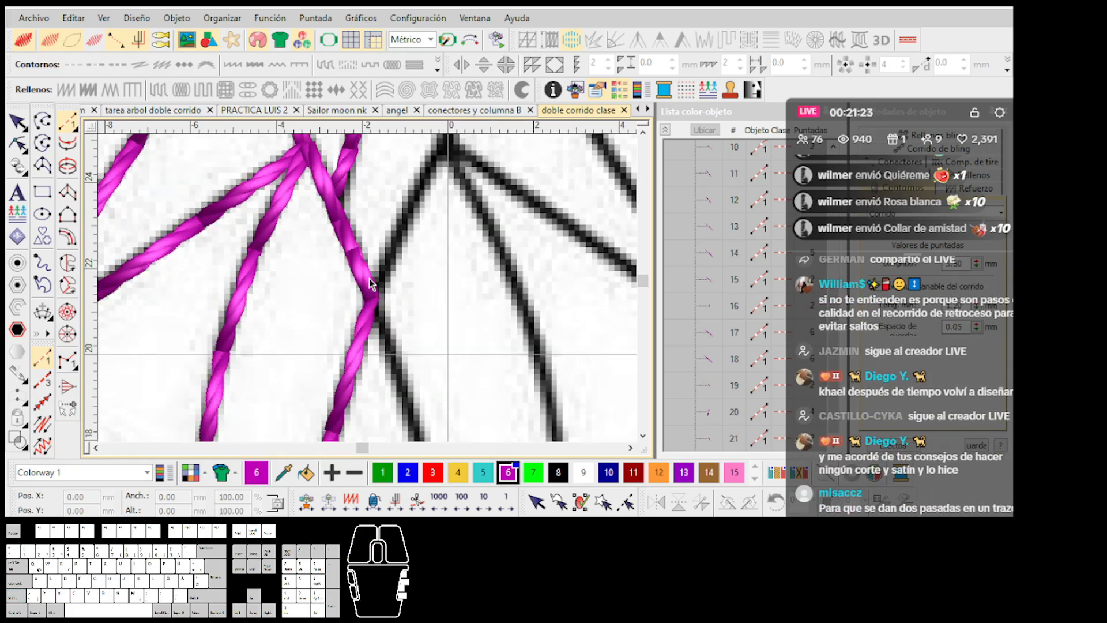
{"action": "scroll", "coordinate": [370, 282], "scroll_direction": "down", "scroll_amount": 2}
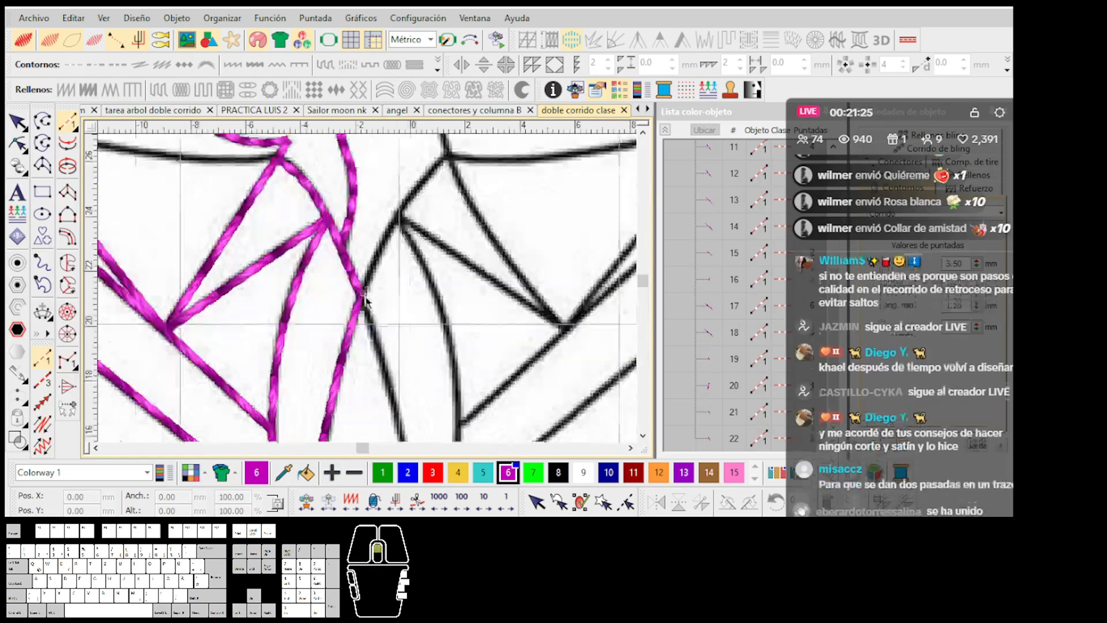
Step: Backtrack the inner body curve and move the return line to the end of the stitch sequence
{"action": "scroll", "coordinate": [365, 300], "scroll_direction": "down", "scroll_amount": 4}
{"action": "key", "text": "Escape"}
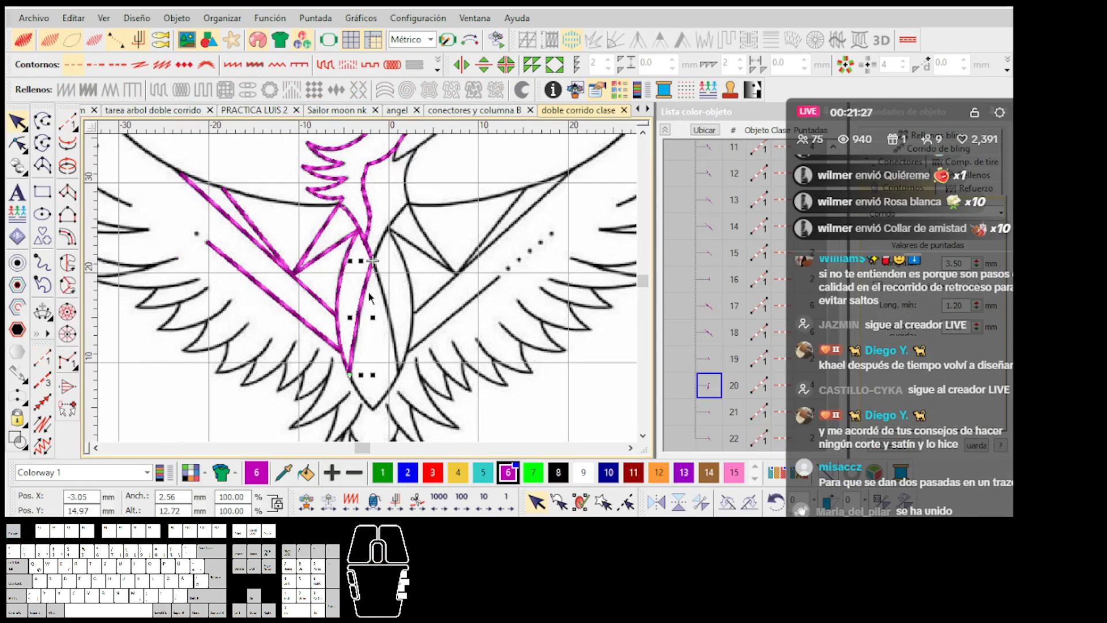
{"action": "key", "text": "shift+x"}
{"action": "scroll", "coordinate": [369, 296], "scroll_direction": "up", "scroll_amount": 2}
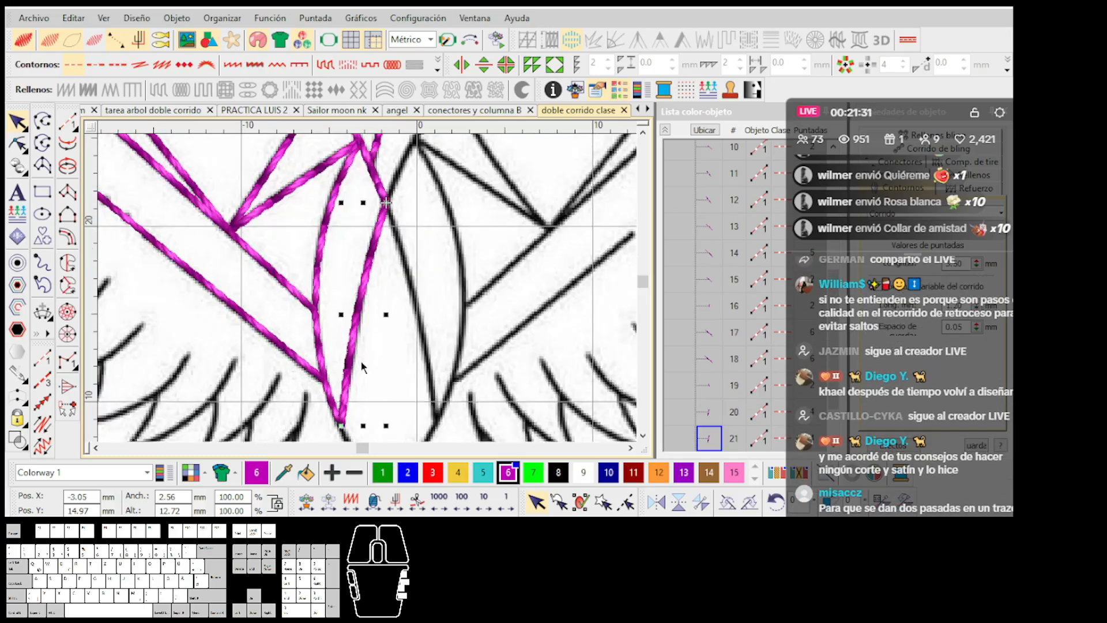
{"action": "key", "text": "ctrl+x"}
{"action": "key", "text": "ctrl+v"}
{"action": "scroll", "coordinate": [362, 372], "scroll_direction": "down", "scroll_amount": 2}
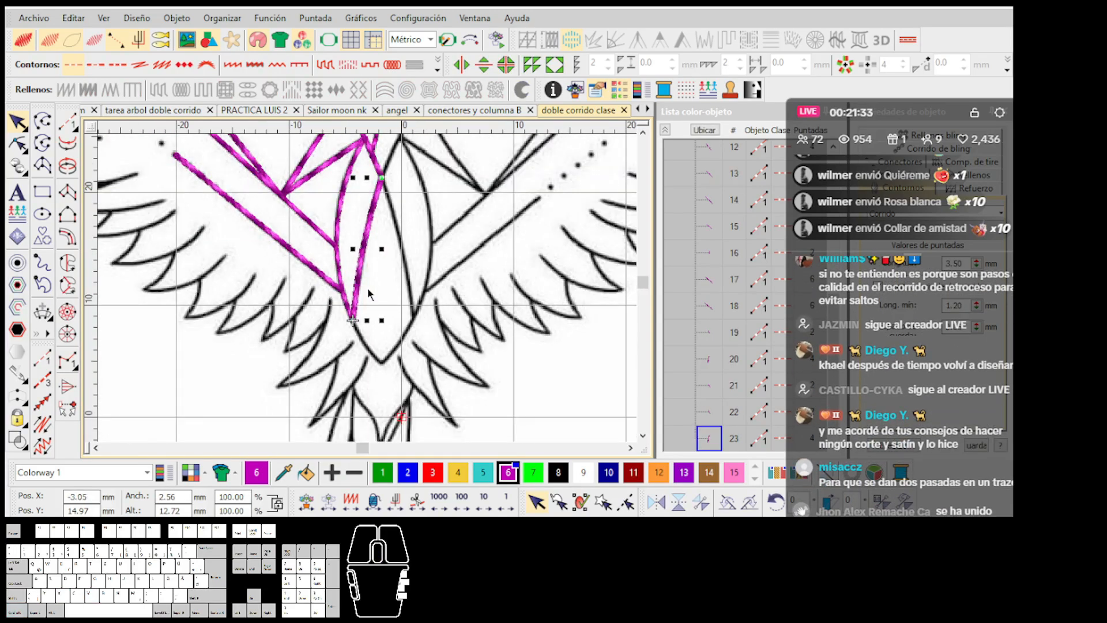
{"action": "scroll", "coordinate": [367, 288], "scroll_direction": "up", "scroll_amount": 1}
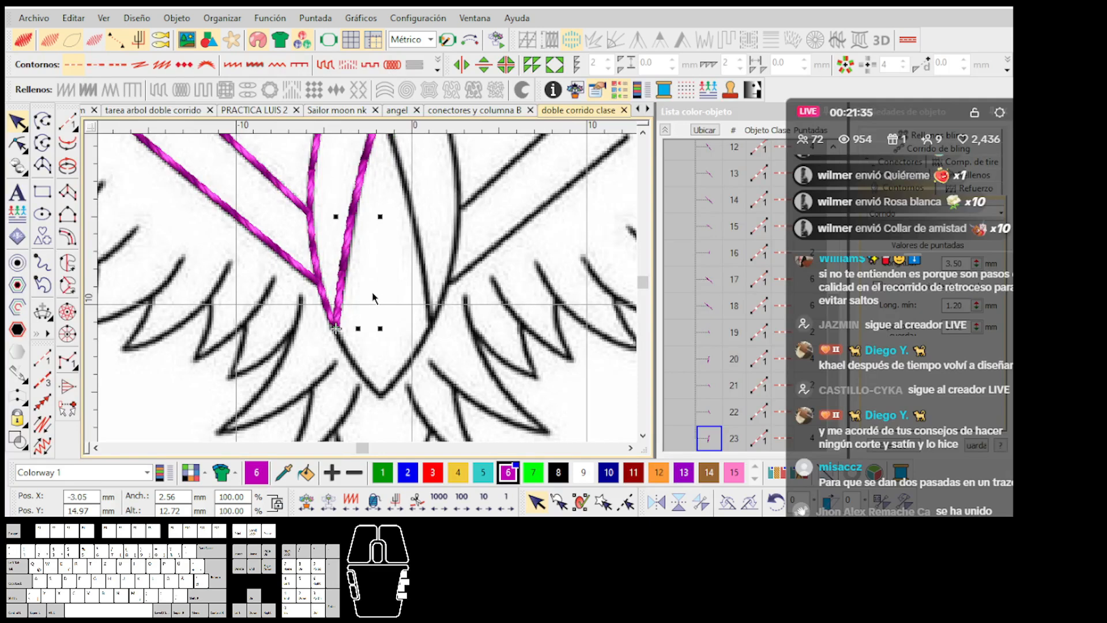
{"action": "scroll", "coordinate": [373, 293], "scroll_direction": "up", "scroll_amount": 1}
Step: Digitize the V-shaped lower body tip as one run-stitch line from the left junction through the point to the right junction
{"action": "key", "text": "Escape"}
{"action": "left_click", "coordinate": [67, 123]}
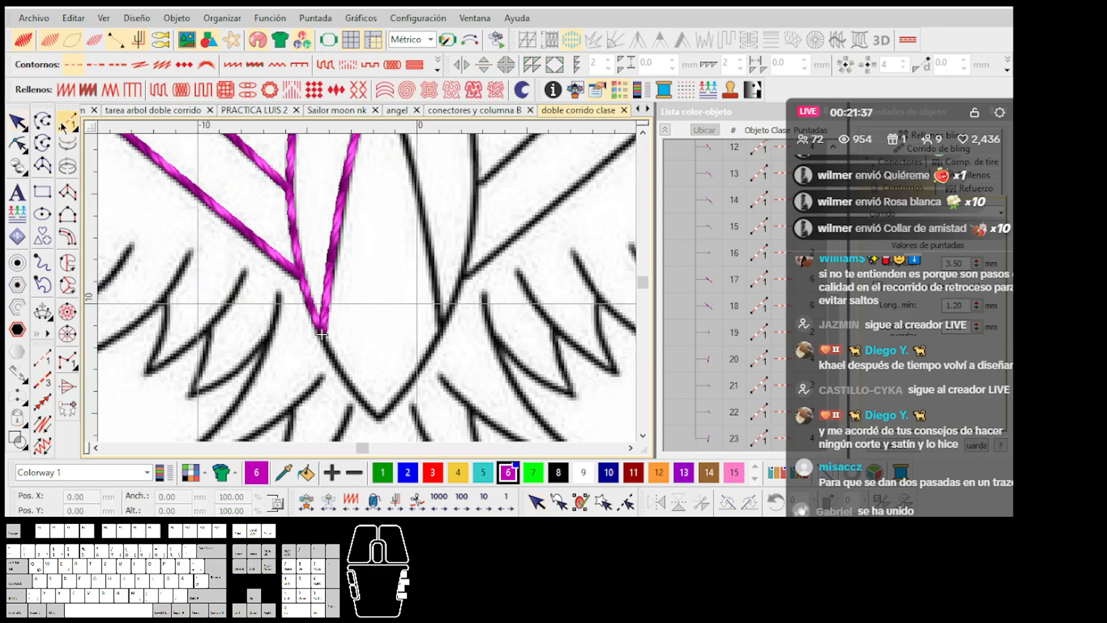
{"action": "scroll", "coordinate": [310, 326], "scroll_direction": "up", "scroll_amount": 1}
{"action": "key", "text": "t"}
{"action": "left_click", "coordinate": [381, 291]}
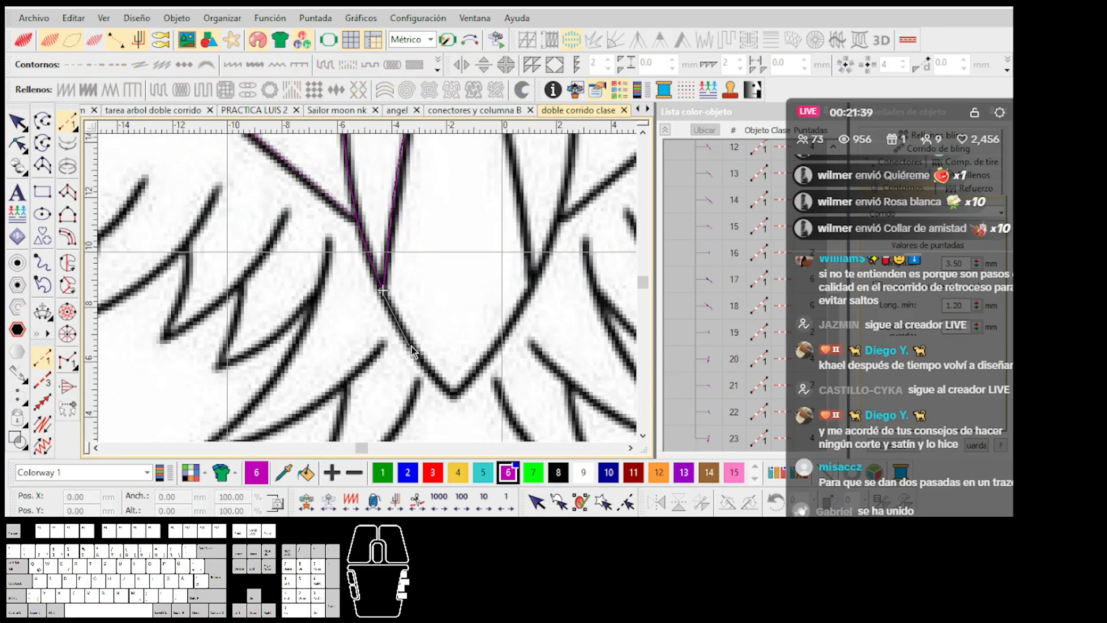
{"action": "left_click", "coordinate": [451, 395]}
{"action": "middle_click", "coordinate": [501, 346]}
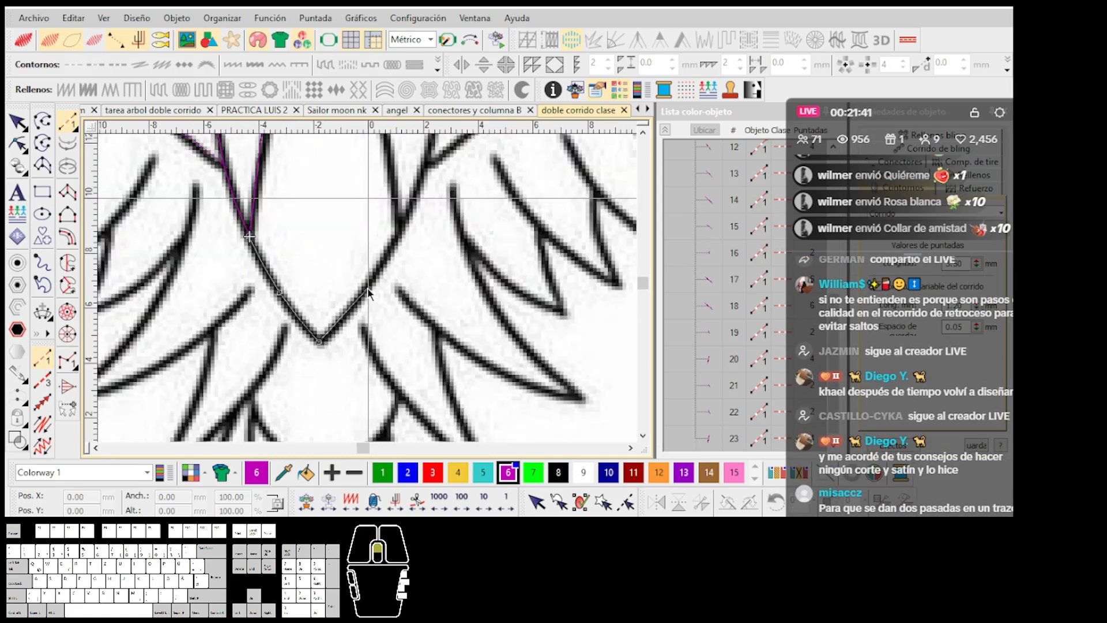
{"action": "left_click", "coordinate": [364, 290]}
{"action": "left_click", "coordinate": [398, 226]}
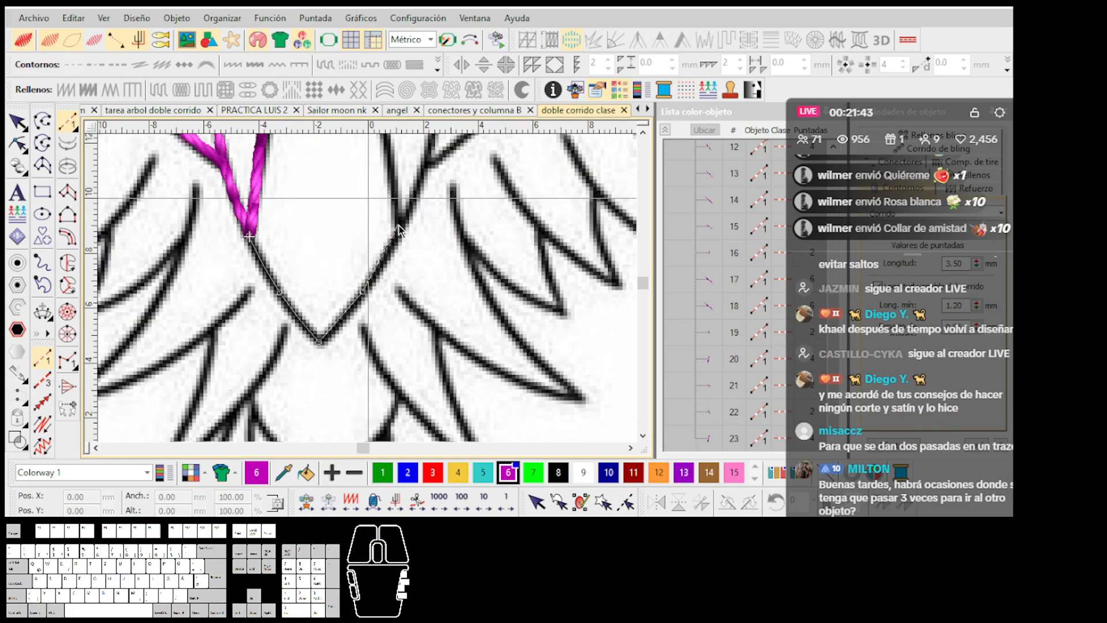
{"action": "key", "text": "Return"}
{"action": "scroll", "coordinate": [377, 296], "scroll_direction": "down", "scroll_amount": 3}
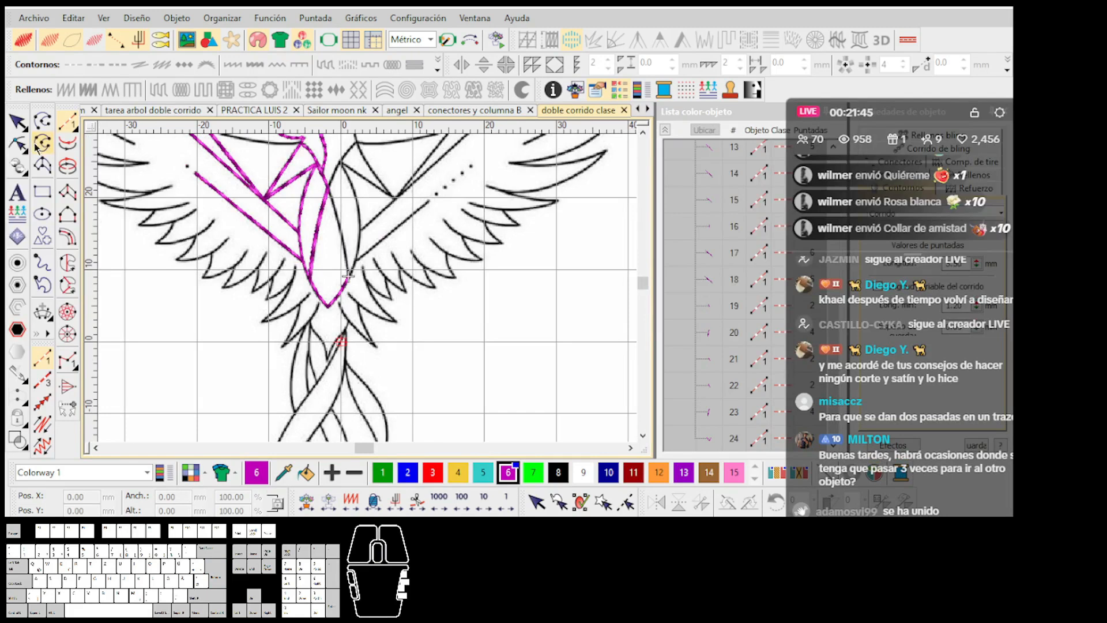
{"action": "left_click", "coordinate": [42, 121]}
{"action": "left_click", "coordinate": [519, 91]}
{"action": "scroll", "coordinate": [440, 325], "scroll_direction": "up", "scroll_amount": 1}
{"action": "left_click", "coordinate": [374, 311]}
{"action": "left_click", "coordinate": [464, 319]}
{"action": "key", "text": "Return"}
{"action": "left_click", "coordinate": [424, 270]}
{"action": "left_click", "coordinate": [404, 369]}
{"action": "key", "text": "Return"}
{"action": "key", "text": "ctrl+z"}
{"action": "key", "text": "ctrl+z"}
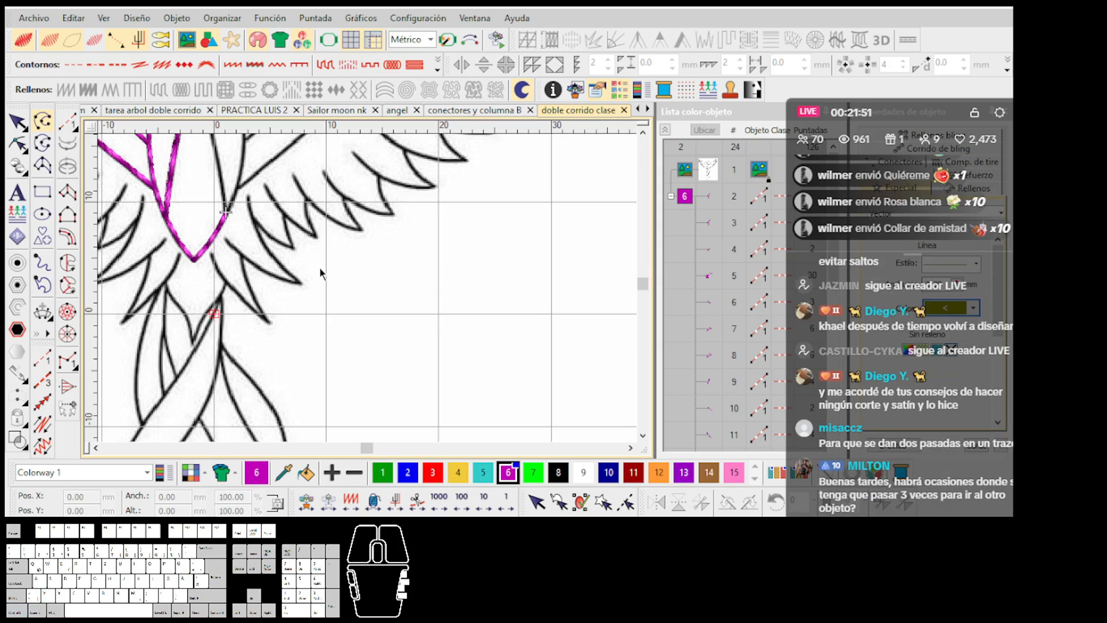
{"action": "scroll", "coordinate": [368, 287], "scroll_direction": "up", "scroll_amount": 3}
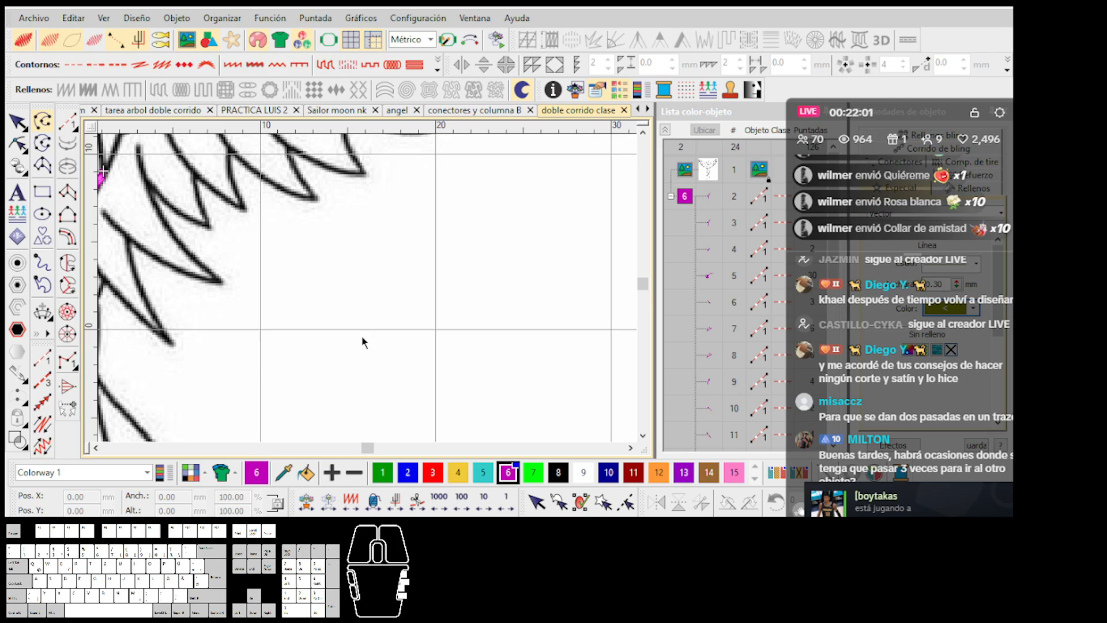
{"action": "scroll", "coordinate": [364, 323], "scroll_direction": "down", "scroll_amount": 5}
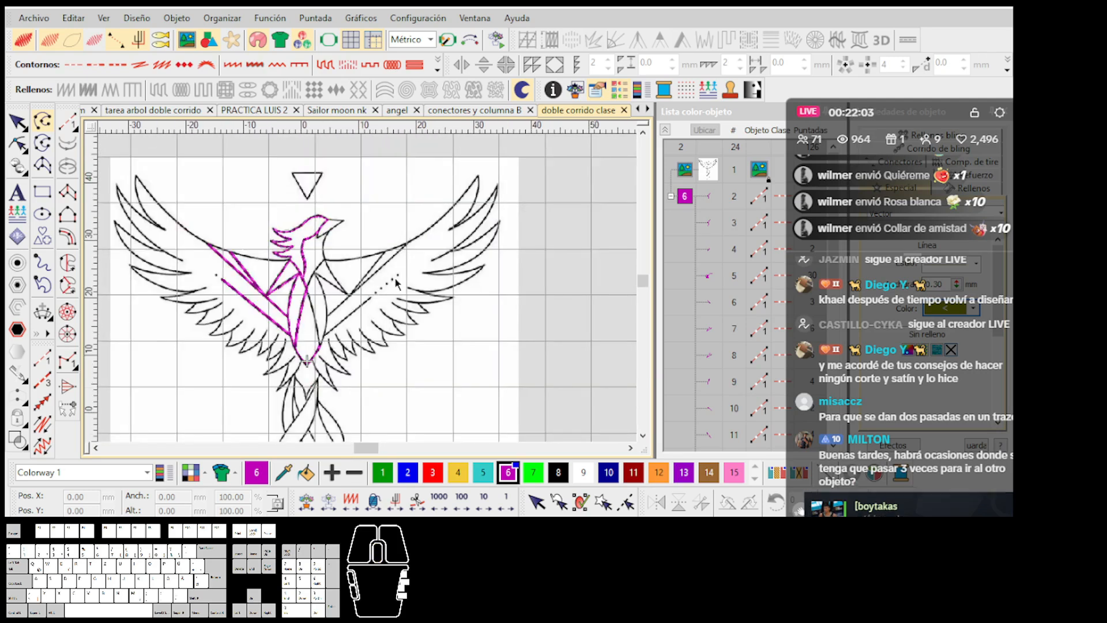
{"action": "scroll", "coordinate": [201, 284], "scroll_direction": "down", "scroll_amount": 1}
{"action": "scroll", "coordinate": [369, 294], "scroll_direction": "up", "scroll_amount": 1}
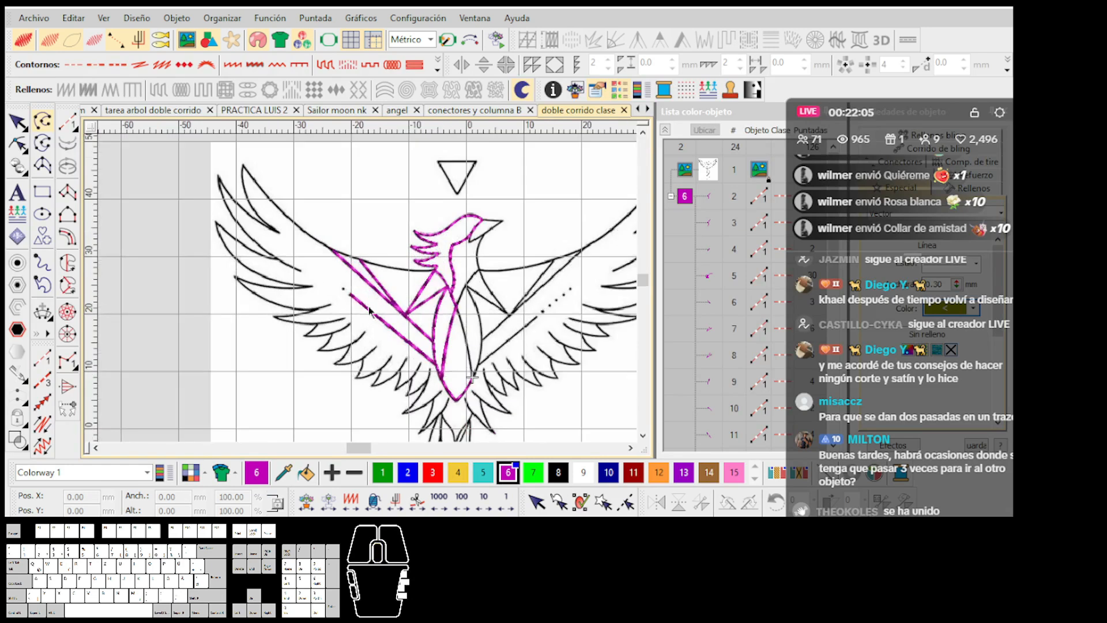
{"action": "scroll", "coordinate": [395, 331], "scroll_direction": "down", "scroll_amount": 4}
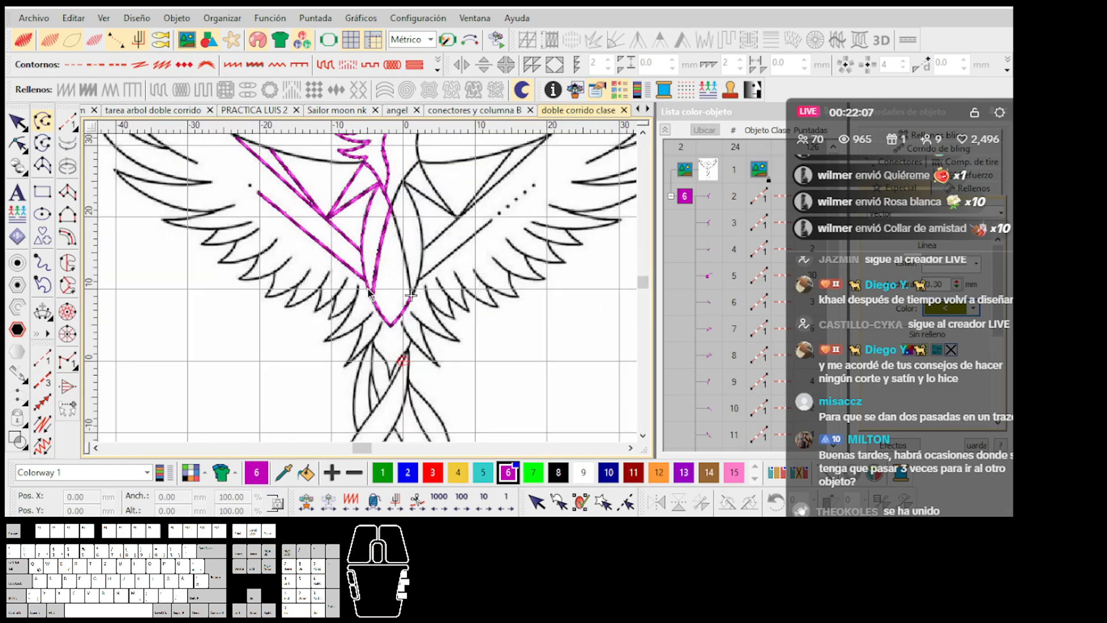
{"action": "scroll", "coordinate": [368, 287], "scroll_direction": "up", "scroll_amount": 4}
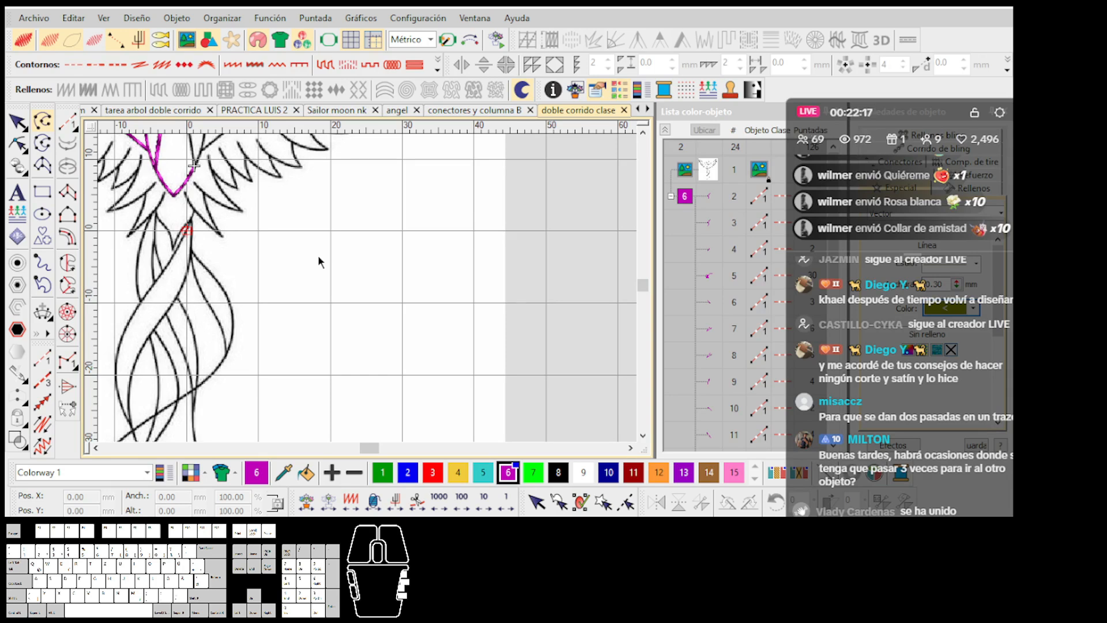
Step: Draw a guide cross beside the phoenix from two plain lines, about 8 mm wide and 7 mm tall
{"action": "scroll", "coordinate": [318, 256], "scroll_direction": "up", "scroll_amount": 3}
{"action": "left_click", "coordinate": [296, 289]}
{"action": "left_click", "coordinate": [411, 298]}
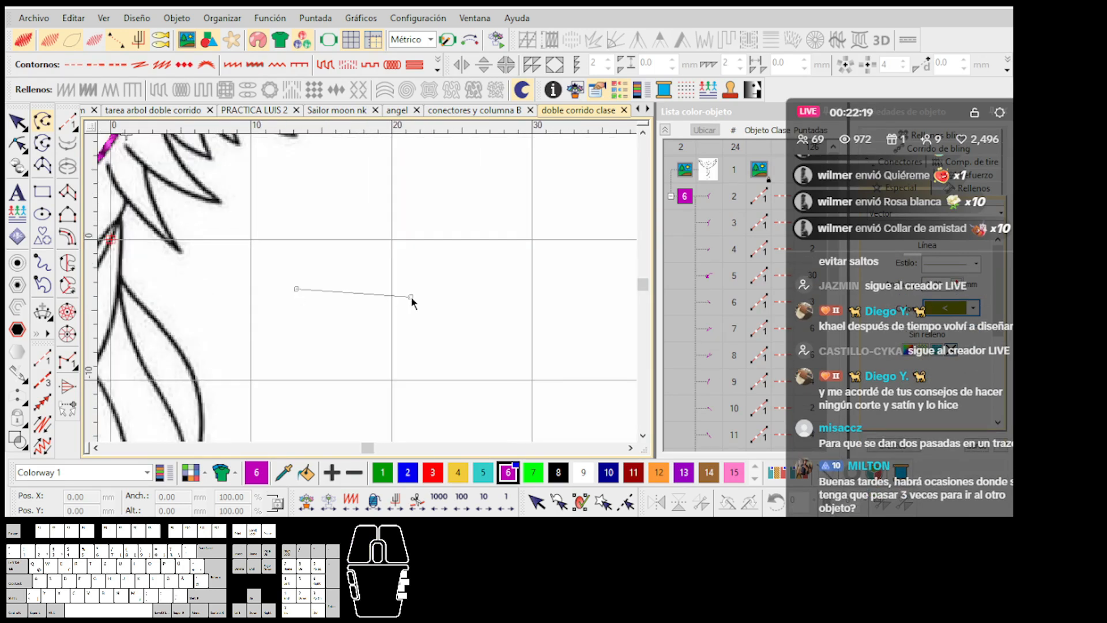
{"action": "scroll", "coordinate": [411, 297], "scroll_direction": "up", "scroll_amount": 2}
{"action": "left_click", "coordinate": [403, 288]}
{"action": "key", "text": "Return"}
{"action": "left_click", "coordinate": [318, 361]}
{"action": "left_click", "coordinate": [317, 365]}
{"action": "left_click", "coordinate": [317, 210]}
{"action": "key", "text": "Return"}
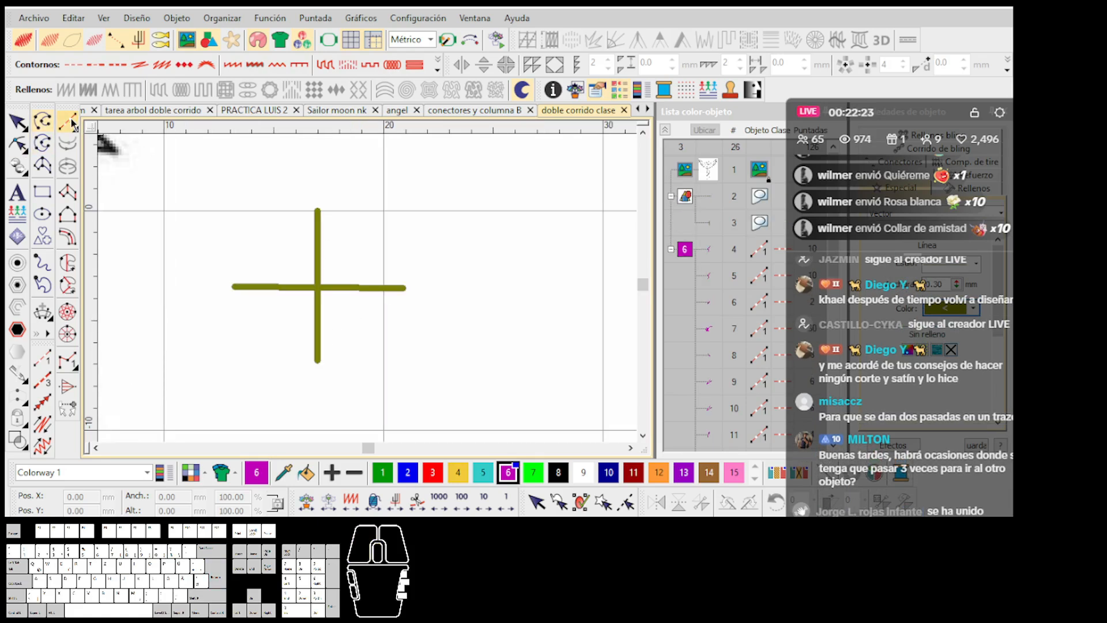
Step: Start a run-stitch line at the cross's lower end, through the centre, out the left arm and back to the centre
{"action": "scroll", "coordinate": [304, 307], "scroll_direction": "down", "scroll_amount": 2}
{"action": "scroll", "coordinate": [368, 289], "scroll_direction": "up", "scroll_amount": 3}
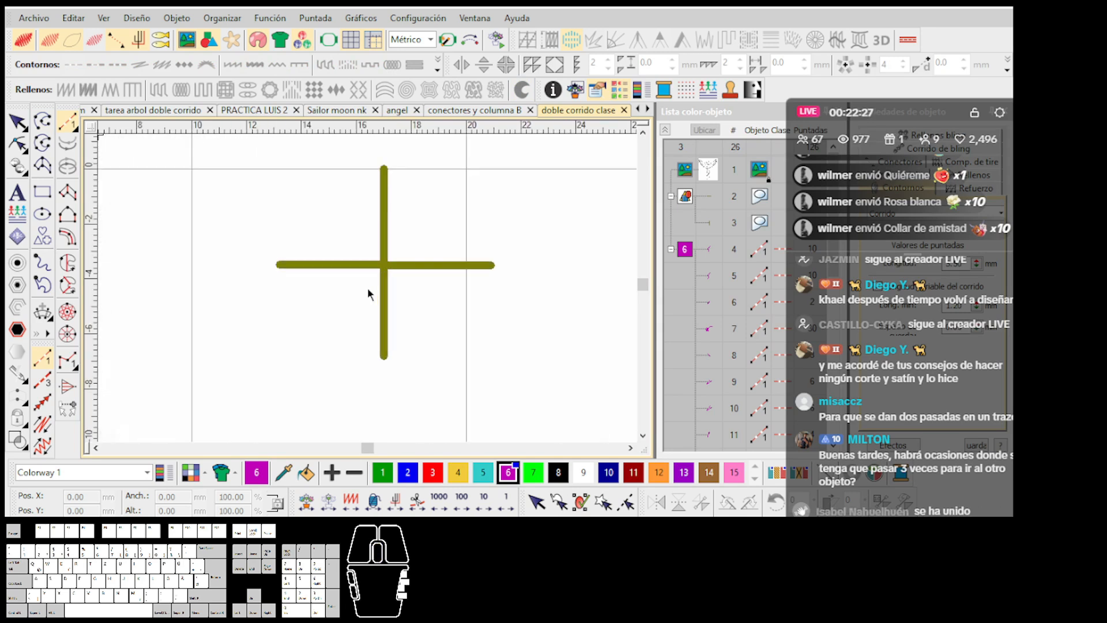
{"action": "scroll", "coordinate": [368, 289], "scroll_direction": "up", "scroll_amount": 2}
{"action": "left_click", "coordinate": [394, 404]}
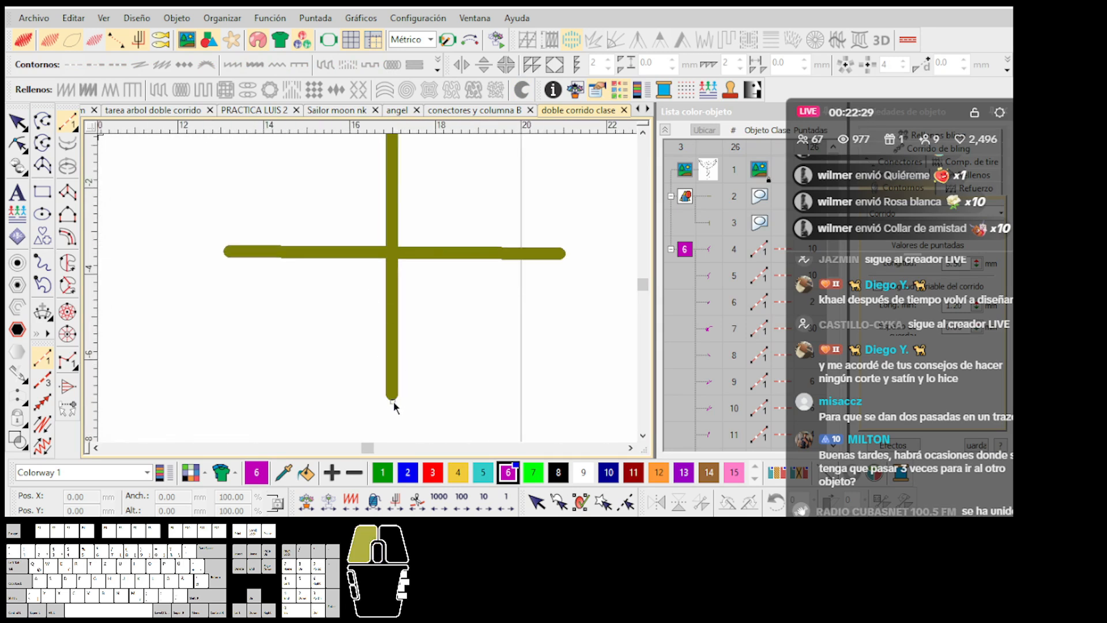
{"action": "left_click", "coordinate": [393, 254]}
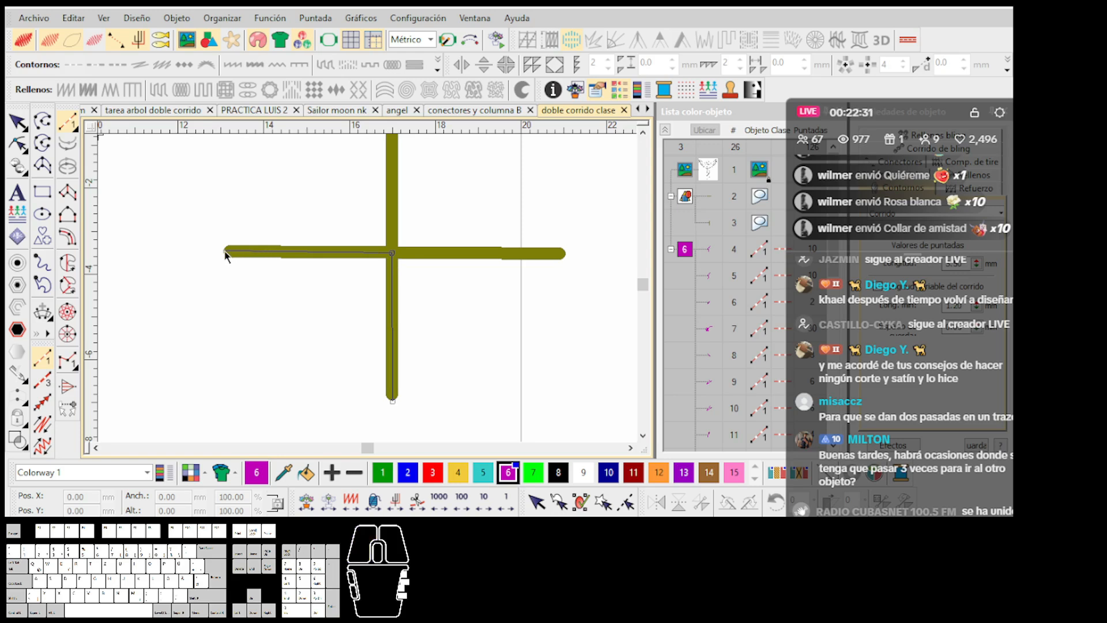
{"action": "left_click", "coordinate": [393, 254]}
{"action": "left_click", "coordinate": [225, 254]}
{"action": "scroll", "coordinate": [295, 225], "scroll_direction": "down", "scroll_amount": 1}
{"action": "left_click", "coordinate": [430, 211]}
{"action": "scroll", "coordinate": [428, 276], "scroll_direction": "up", "scroll_amount": 1}
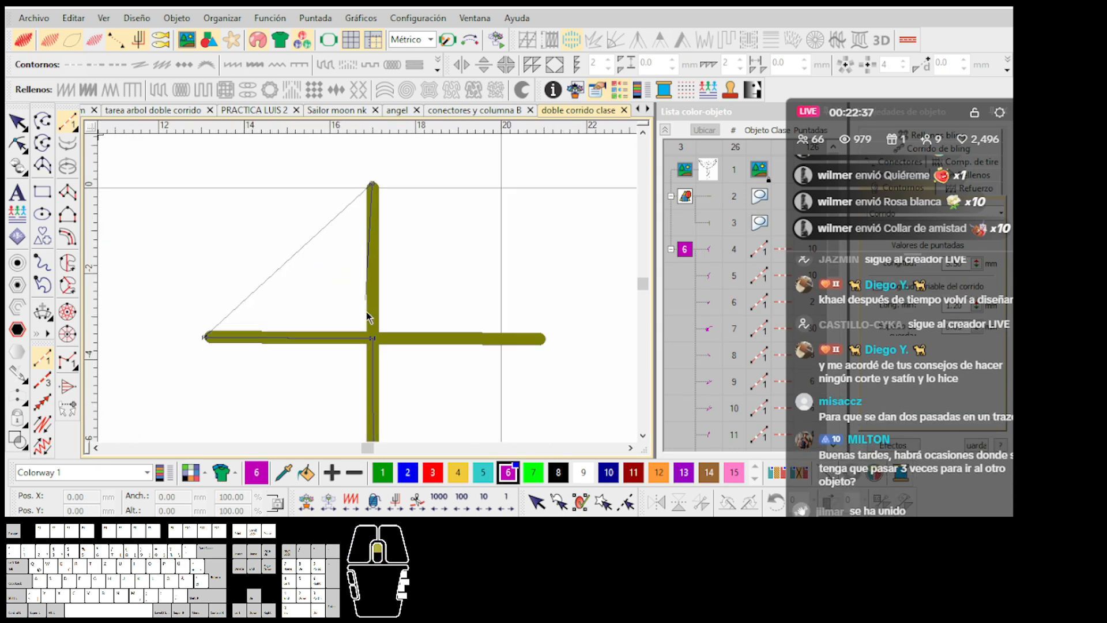
{"action": "scroll", "coordinate": [369, 317], "scroll_direction": "down", "scroll_amount": 2}
{"action": "scroll", "coordinate": [368, 288], "scroll_direction": "up", "scroll_amount": 2}
{"action": "key", "text": "BackSpace"}
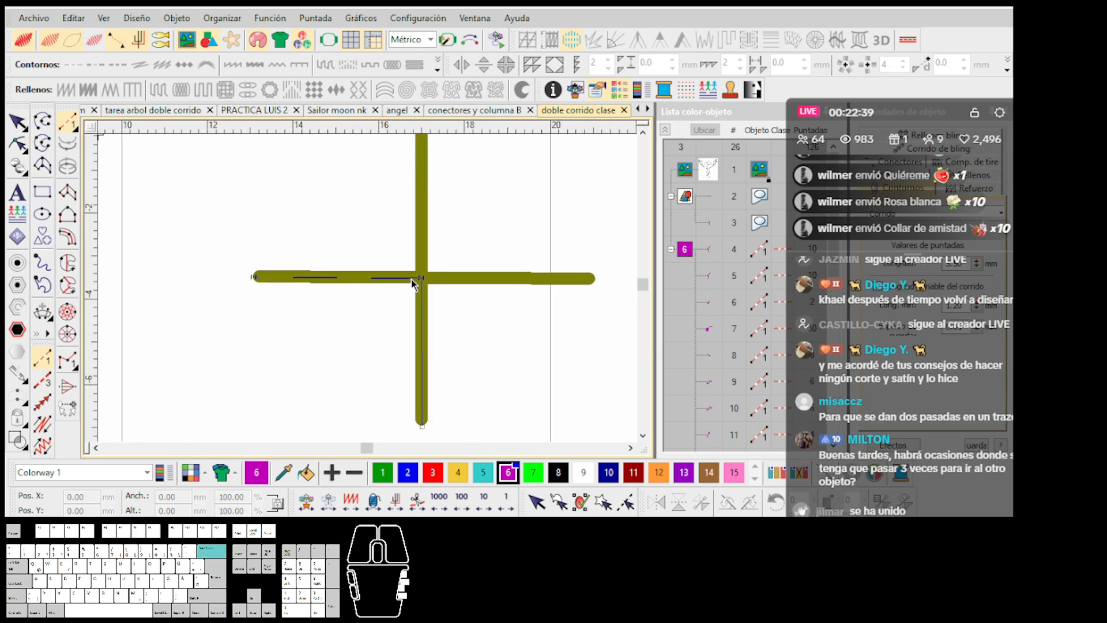
{"action": "left_click", "coordinate": [421, 278]}
{"action": "key", "text": "BackSpace"}
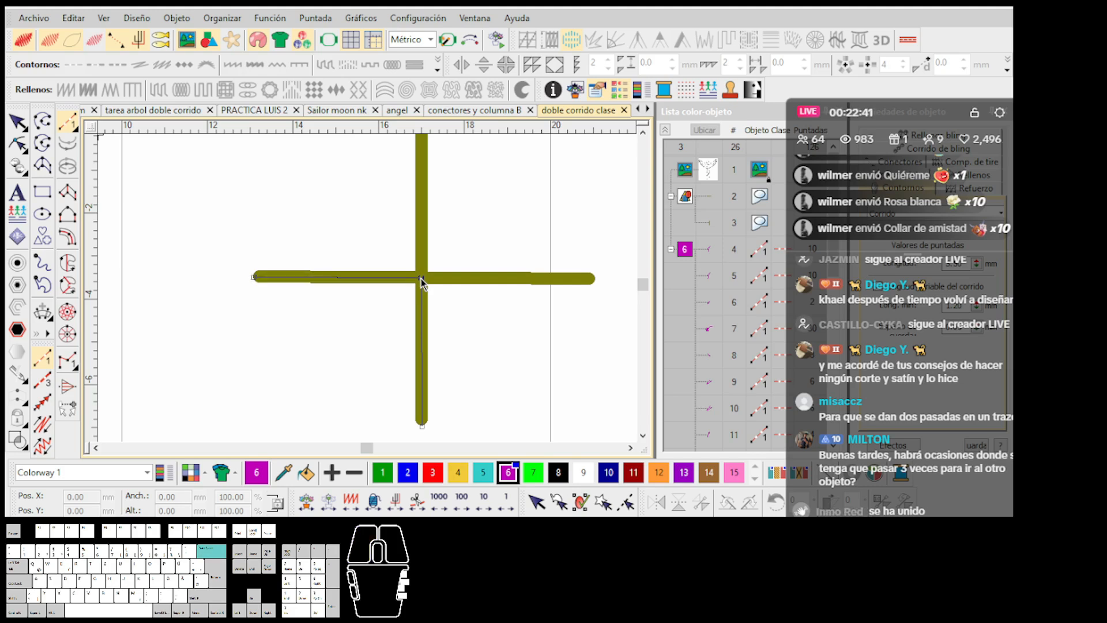
{"action": "scroll", "coordinate": [421, 278], "scroll_direction": "up", "scroll_amount": 2}
{"action": "left_click", "coordinate": [363, 282]}
Step: Continue the run line out and back along the upper and right arms, and finish it at the cross's lower end
{"action": "scroll", "coordinate": [364, 242], "scroll_direction": "down", "scroll_amount": 2}
{"action": "left_click", "coordinate": [362, 226]}
{"action": "scroll", "coordinate": [355, 277], "scroll_direction": "up", "scroll_amount": 1}
{"action": "left_click", "coordinate": [336, 291]}
{"action": "left_click", "coordinate": [503, 292]}
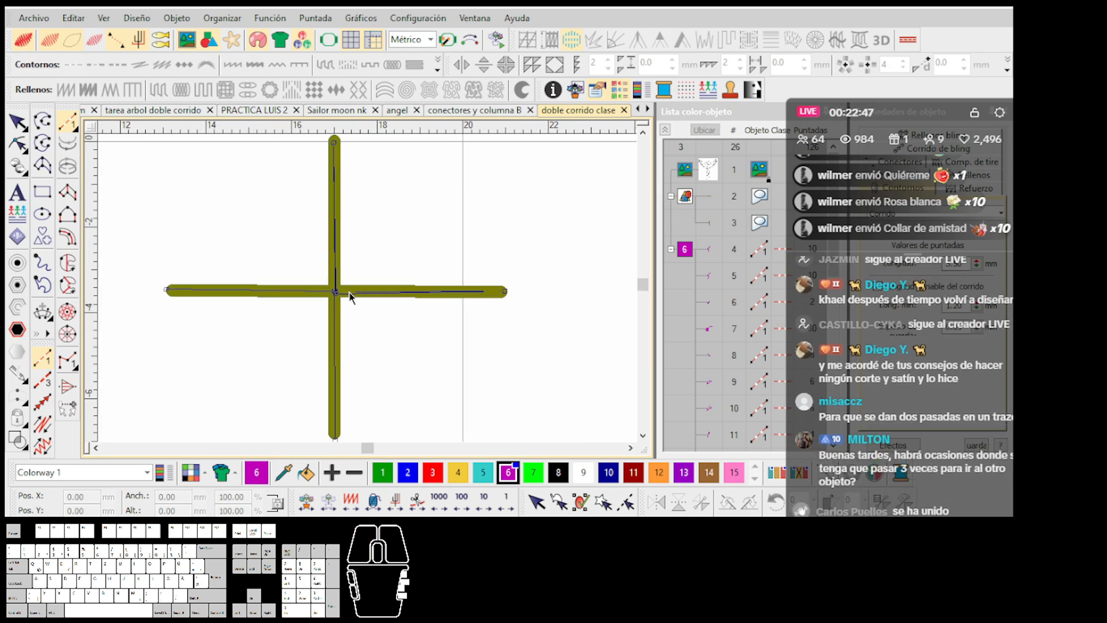
{"action": "left_click", "coordinate": [336, 292]}
{"action": "left_click", "coordinate": [334, 441]}
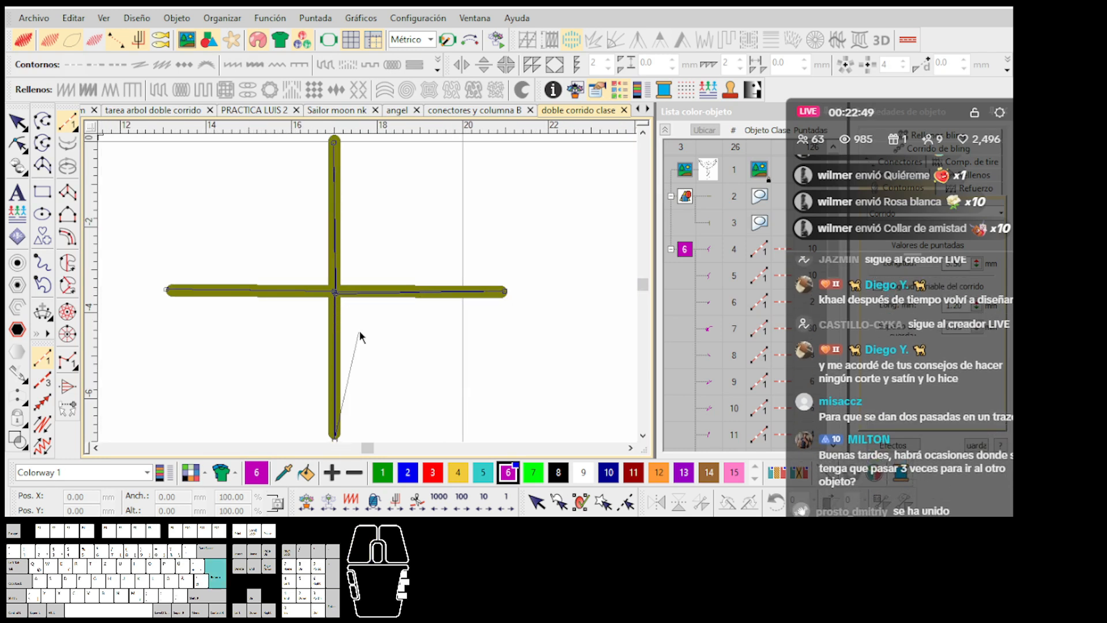
{"action": "key", "text": "Return"}
{"action": "scroll", "coordinate": [368, 288], "scroll_direction": "down", "scroll_amount": 3}
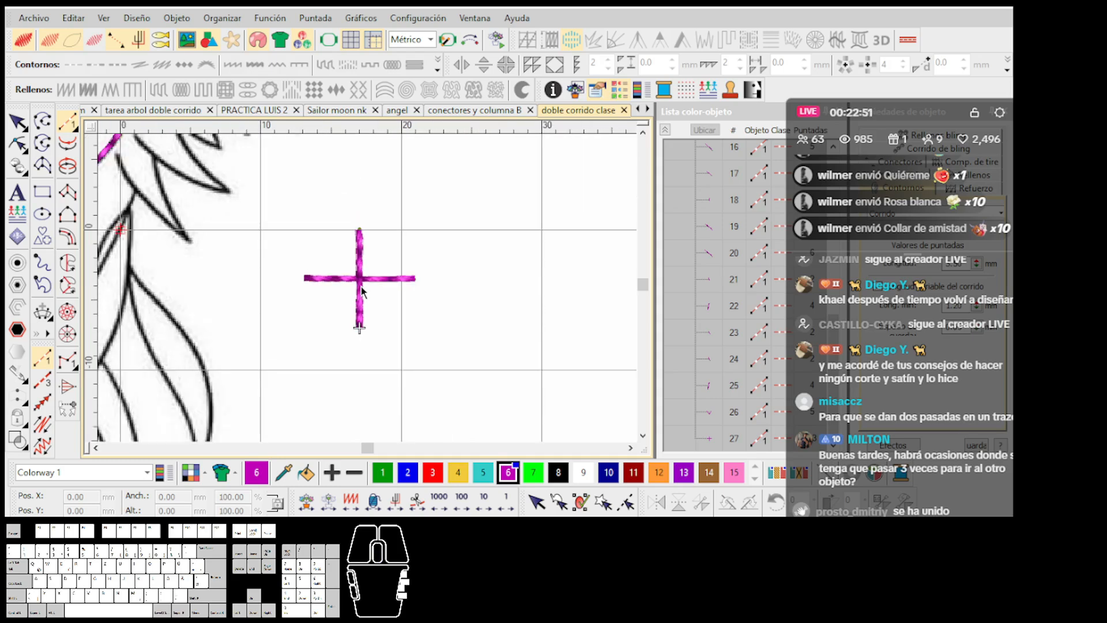
{"action": "scroll", "coordinate": [363, 288], "scroll_direction": "down", "scroll_amount": 2}
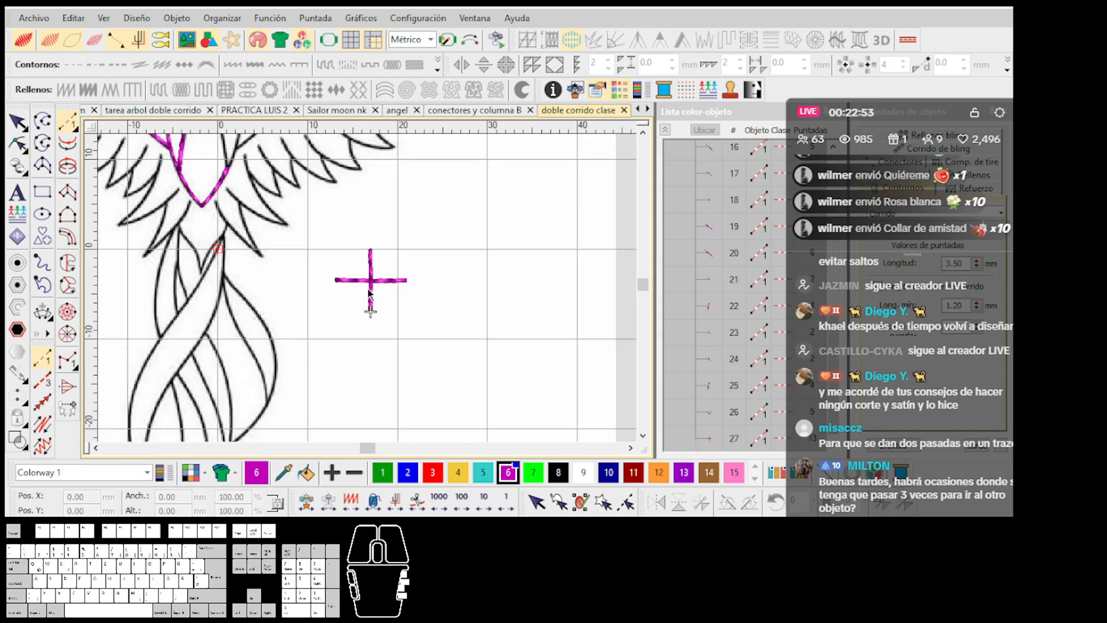
Step: Delete the sample run-stitch line and both guide lines of the cross
{"action": "scroll", "coordinate": [368, 288], "scroll_direction": "up", "scroll_amount": 1}
{"action": "key", "text": "Escape"}
{"action": "left_click", "coordinate": [368, 287]}
{"action": "key", "text": "Delete"}
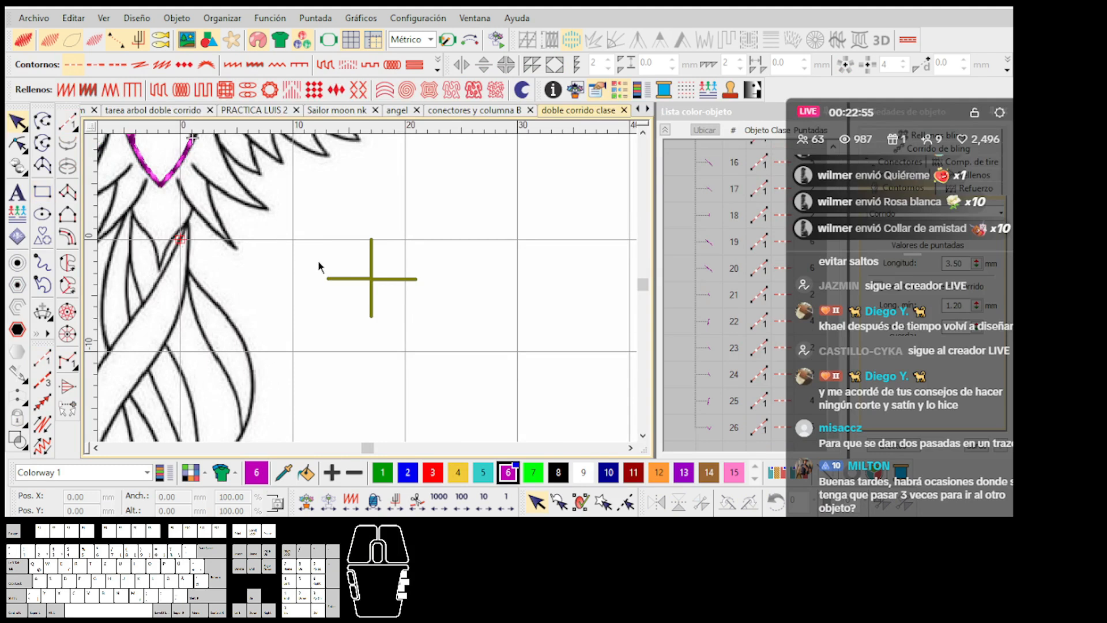
{"action": "scroll", "coordinate": [368, 287], "scroll_direction": "down", "scroll_amount": 1}
{"action": "scroll", "coordinate": [368, 286], "scroll_direction": "up", "scroll_amount": 1}
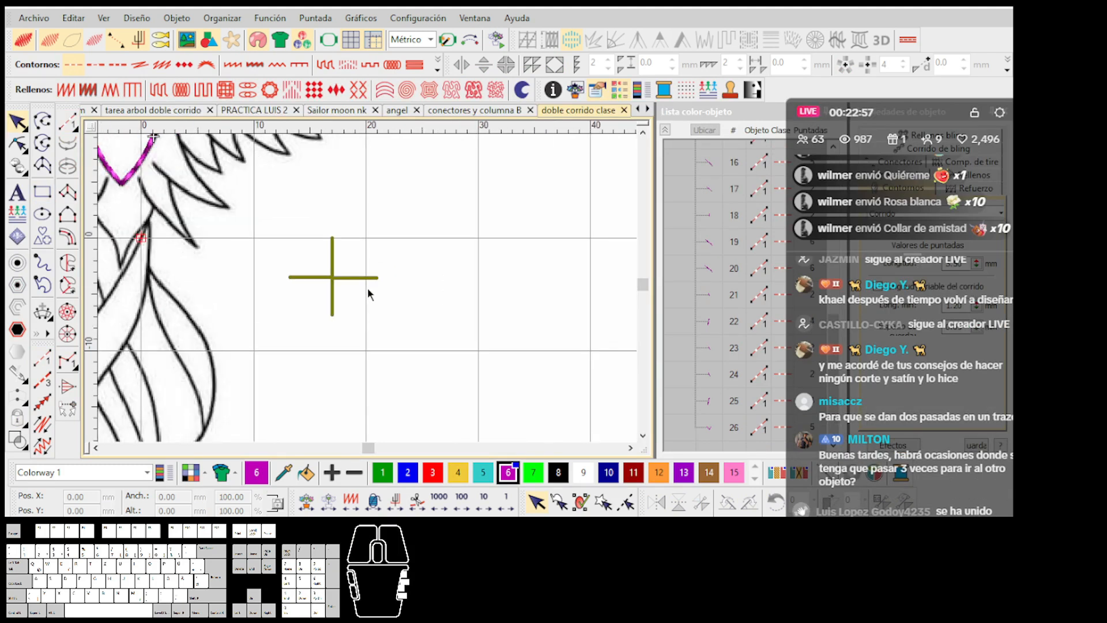
{"action": "scroll", "coordinate": [369, 291], "scroll_direction": "up", "scroll_amount": 1}
{"action": "scroll", "coordinate": [370, 292], "scroll_direction": "down", "scroll_amount": 1}
{"action": "scroll", "coordinate": [369, 293], "scroll_direction": "up", "scroll_amount": 1}
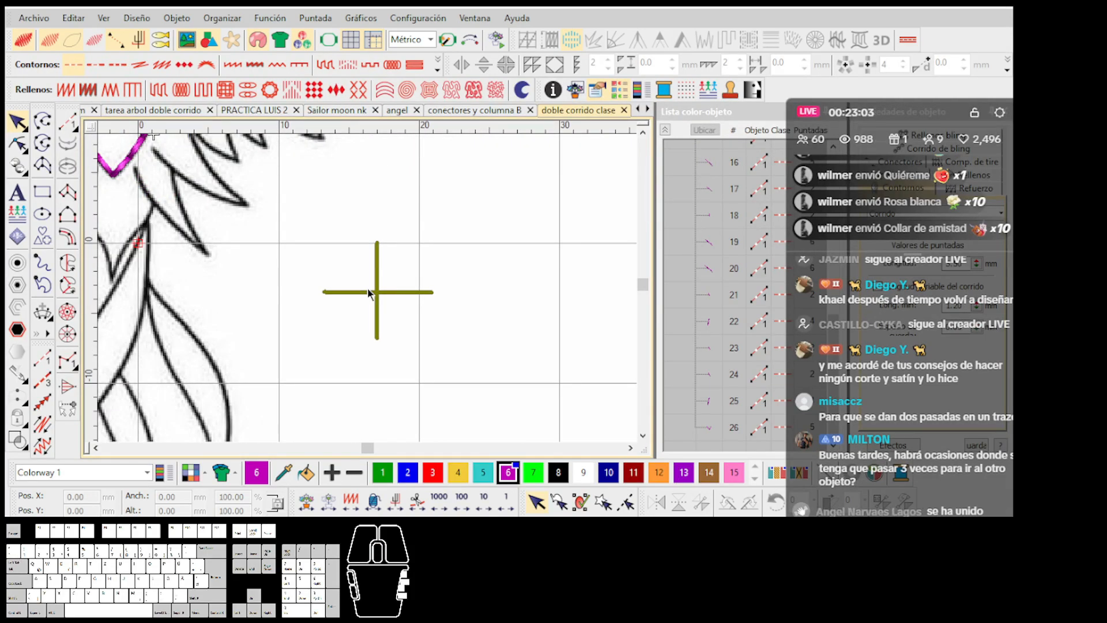
{"action": "scroll", "coordinate": [368, 291], "scroll_direction": "down", "scroll_amount": 1}
{"action": "scroll", "coordinate": [368, 290], "scroll_direction": "up", "scroll_amount": 1}
{"action": "left_click", "coordinate": [377, 294]}
{"action": "key", "text": "Delete"}
{"action": "left_click", "coordinate": [392, 294]}
{"action": "key", "text": "Delete"}
Step: Digitize an arched sample run-stitch line about 5 mm wide in the empty area beside the phoenix
{"action": "left_click", "coordinate": [68, 122]}
{"action": "scroll", "coordinate": [374, 339], "scroll_direction": "up", "scroll_amount": 1}
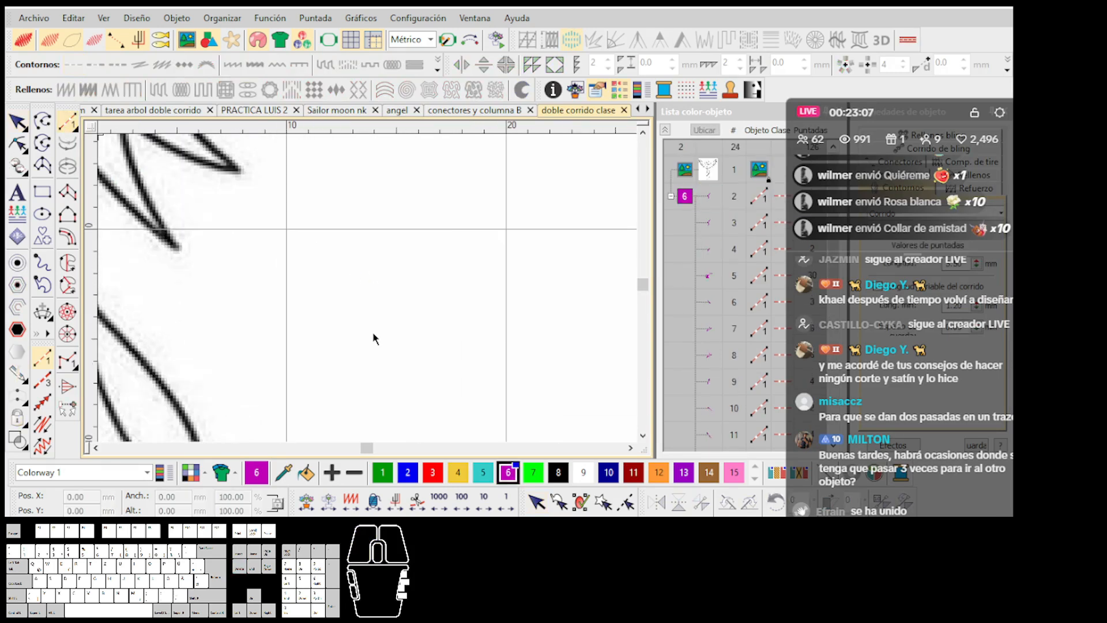
{"action": "left_click", "coordinate": [484, 275]}
{"action": "key", "text": "Return"}
{"action": "scroll", "coordinate": [316, 330], "scroll_direction": "up", "scroll_amount": 1}
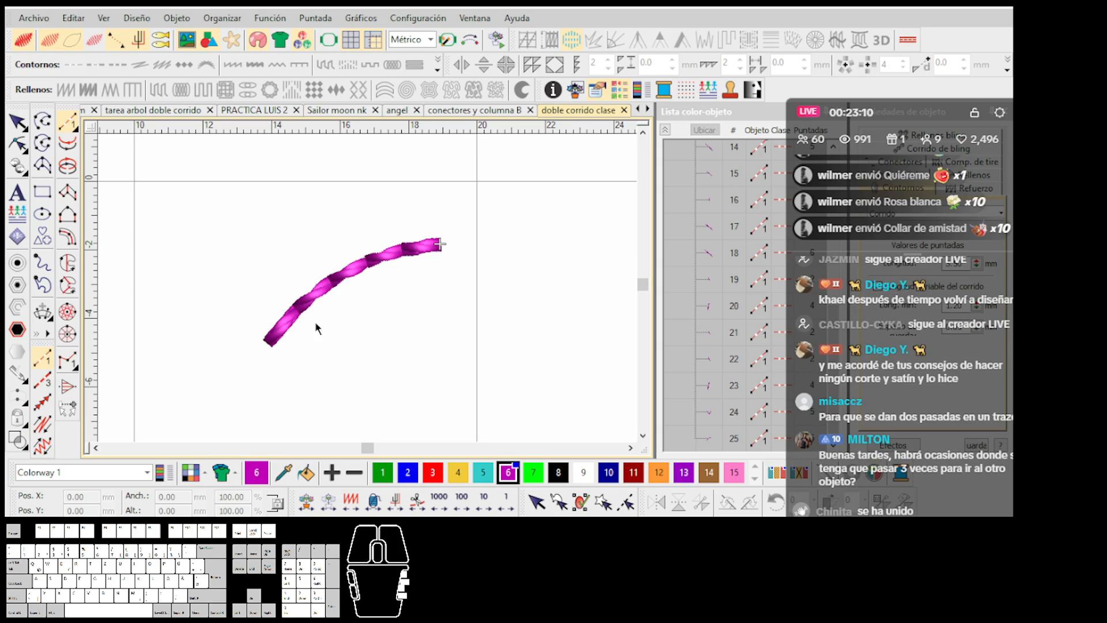
Step: Digitize a second arched run-stitch line below the first sample and backtrack it to its starting end
{"action": "left_click", "coordinate": [298, 398]}
{"action": "left_click", "coordinate": [367, 343]}
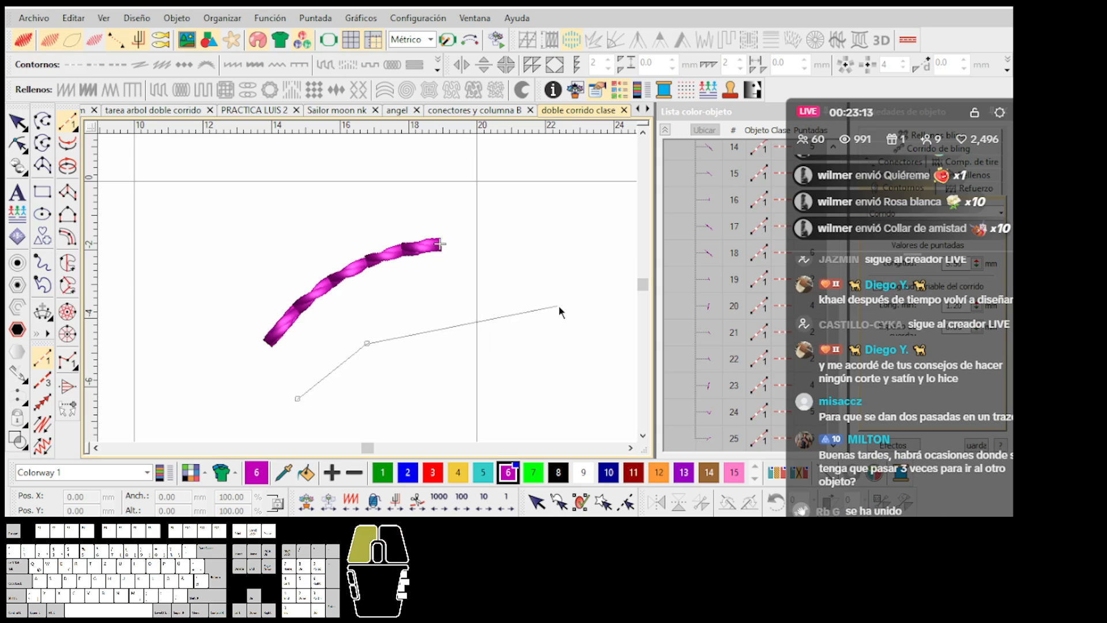
{"action": "left_click", "coordinate": [559, 309]}
{"action": "key", "text": "Return"}
{"action": "key", "text": "shift+b"}
{"action": "scroll", "coordinate": [417, 316], "scroll_direction": "down", "scroll_amount": 2}
{"action": "scroll", "coordinate": [372, 291], "scroll_direction": "up", "scroll_amount": 1}
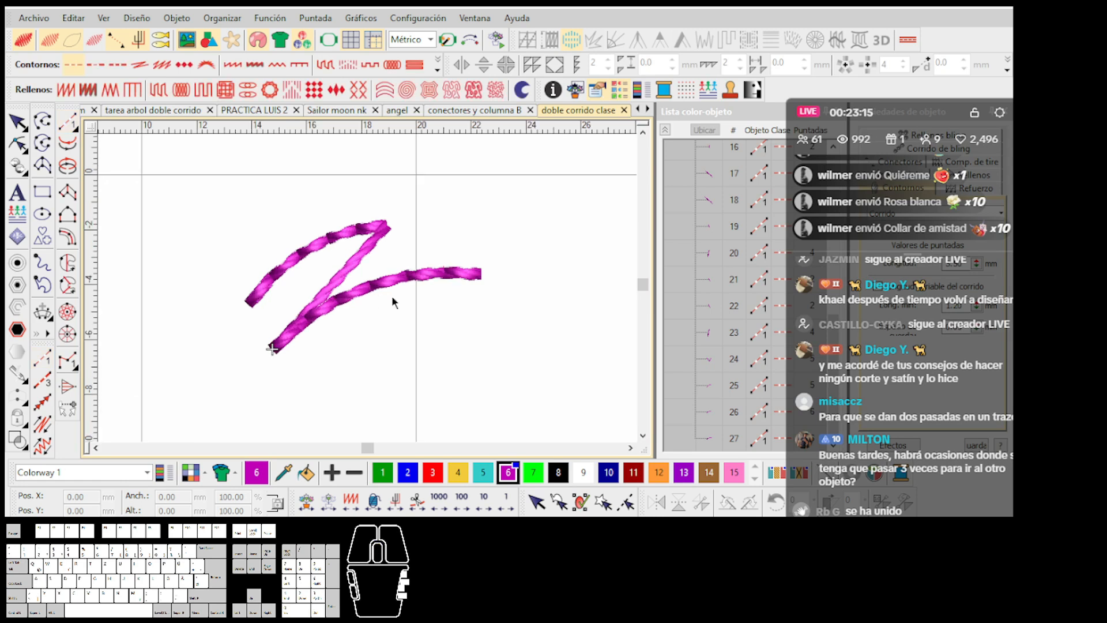
Step: Select all the arched sample lines together and delete them
{"action": "scroll", "coordinate": [470, 265], "scroll_direction": "down", "scroll_amount": 2}
{"action": "key", "text": "o"}
{"action": "left_click_drag", "start_coordinate": [521, 354], "coordinate": [305, 204]}
{"action": "key", "text": "Delete"}
{"action": "scroll", "coordinate": [323, 254], "scroll_direction": "down", "scroll_amount": 4}
{"action": "scroll", "coordinate": [358, 289], "scroll_direction": "up", "scroll_amount": 2}
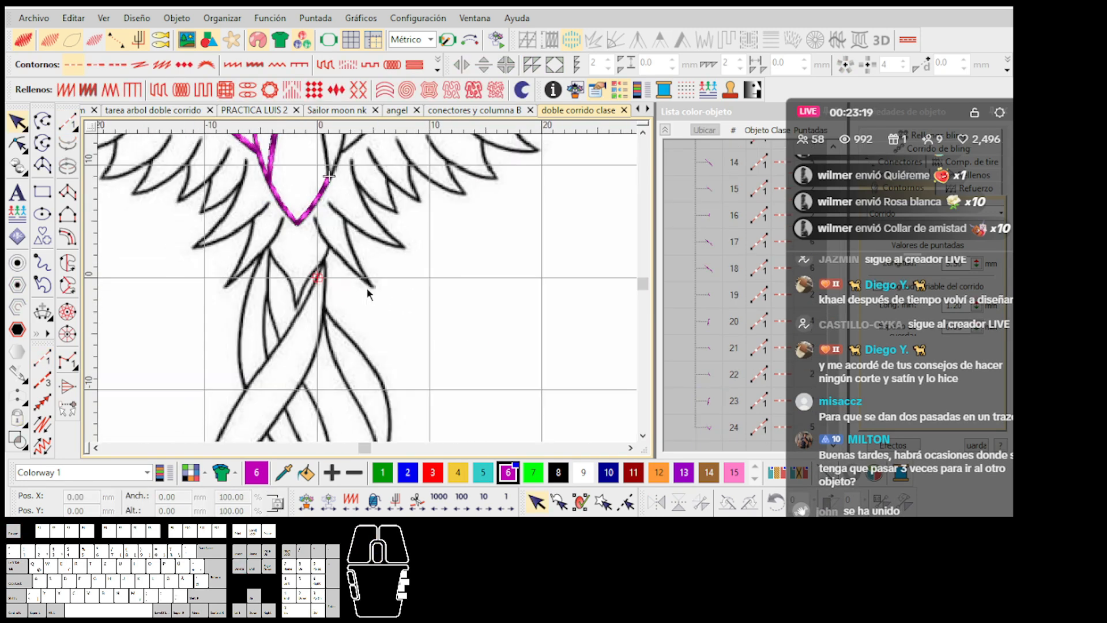
Step: Digitize a run-stitch line from the right body junction along the right wing's lower diagonal to the end of its dots
{"action": "scroll", "coordinate": [340, 279], "scroll_direction": "up", "scroll_amount": 4}
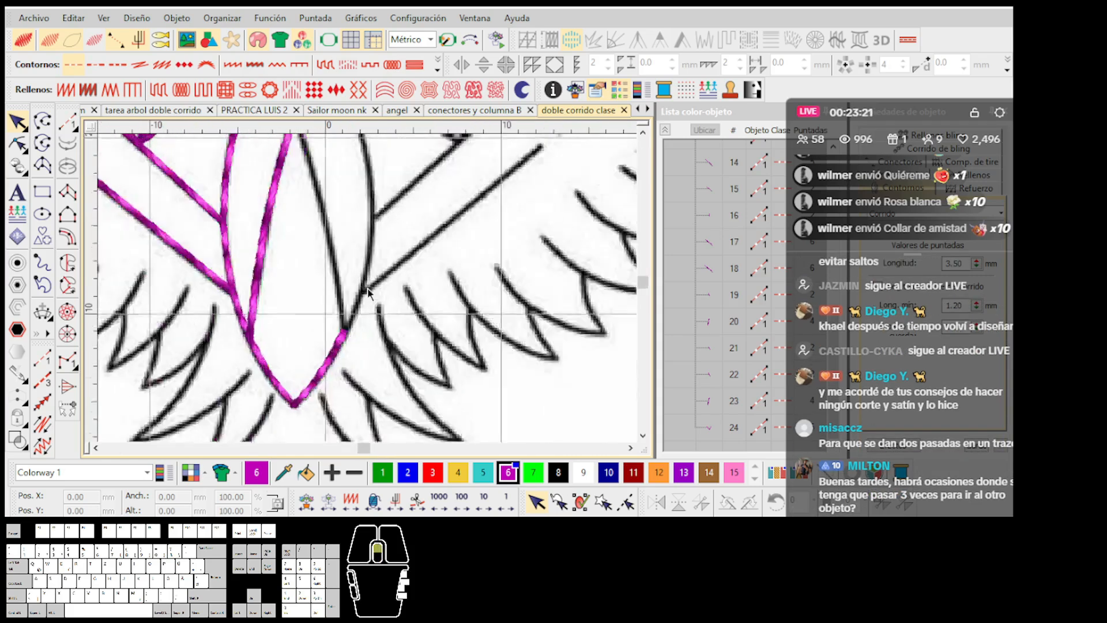
{"action": "left_click", "coordinate": [69, 120]}
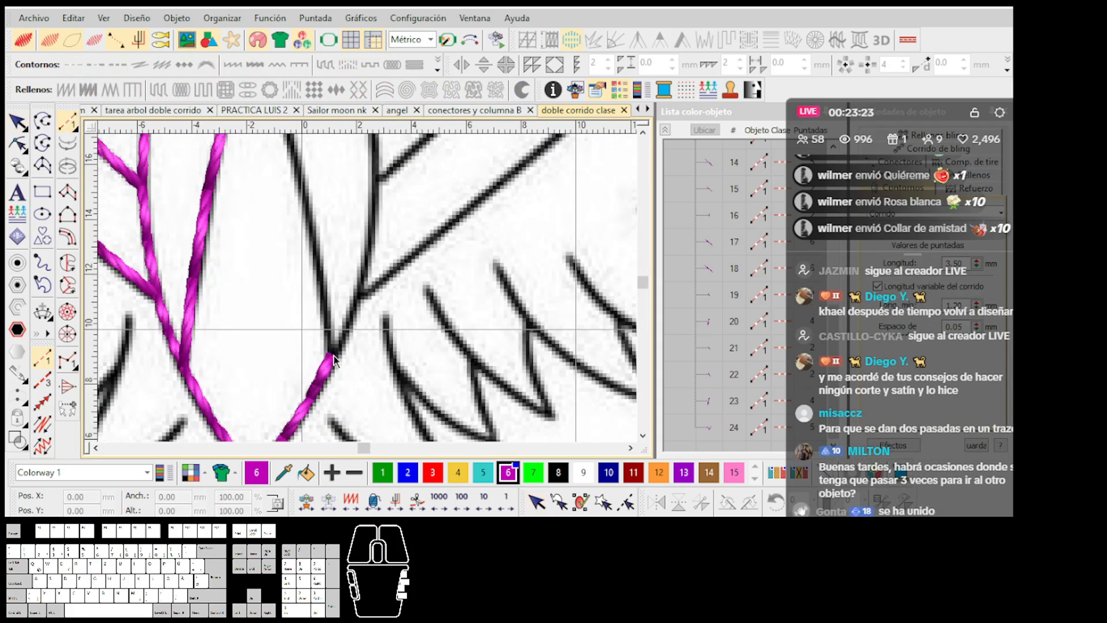
{"action": "left_click", "coordinate": [332, 355]}
{"action": "scroll", "coordinate": [315, 258], "scroll_direction": "down", "scroll_amount": 3}
{"action": "scroll", "coordinate": [366, 289], "scroll_direction": "up", "scroll_amount": 1}
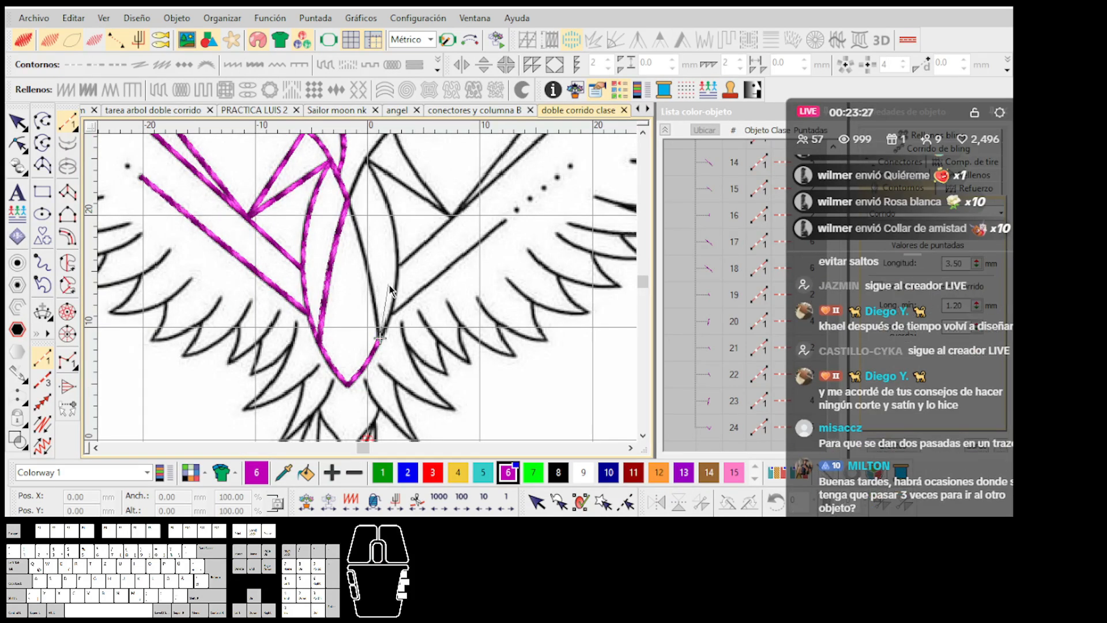
{"action": "scroll", "coordinate": [386, 287], "scroll_direction": "down", "scroll_amount": 2}
{"action": "scroll", "coordinate": [346, 323], "scroll_direction": "up", "scroll_amount": 2}
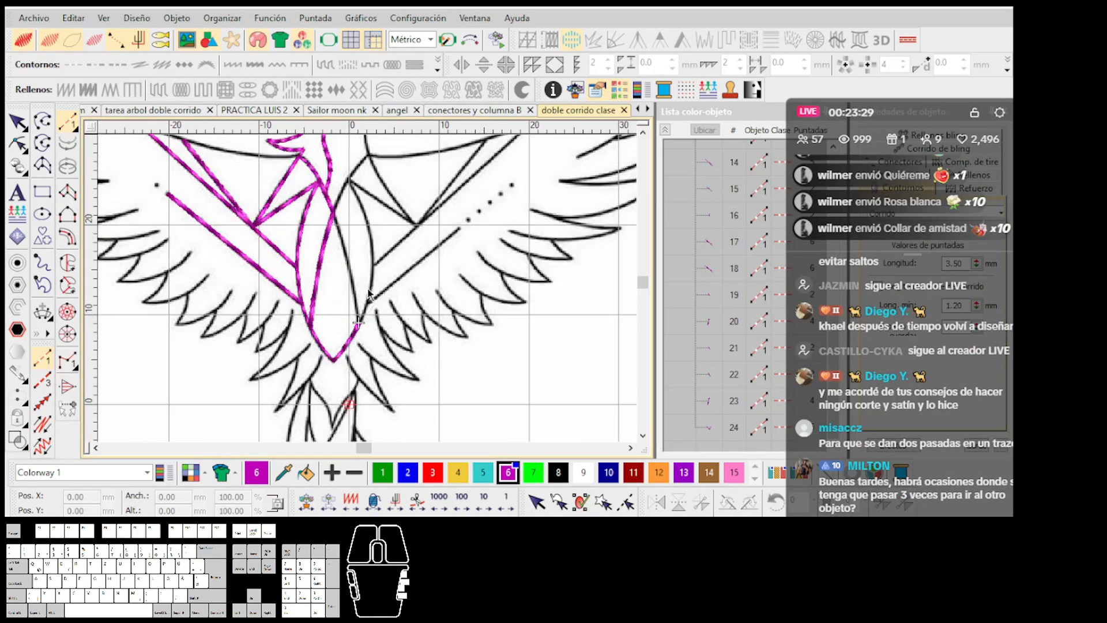
{"action": "scroll", "coordinate": [297, 353], "scroll_direction": "up", "scroll_amount": 1}
{"action": "left_click", "coordinate": [507, 160]}
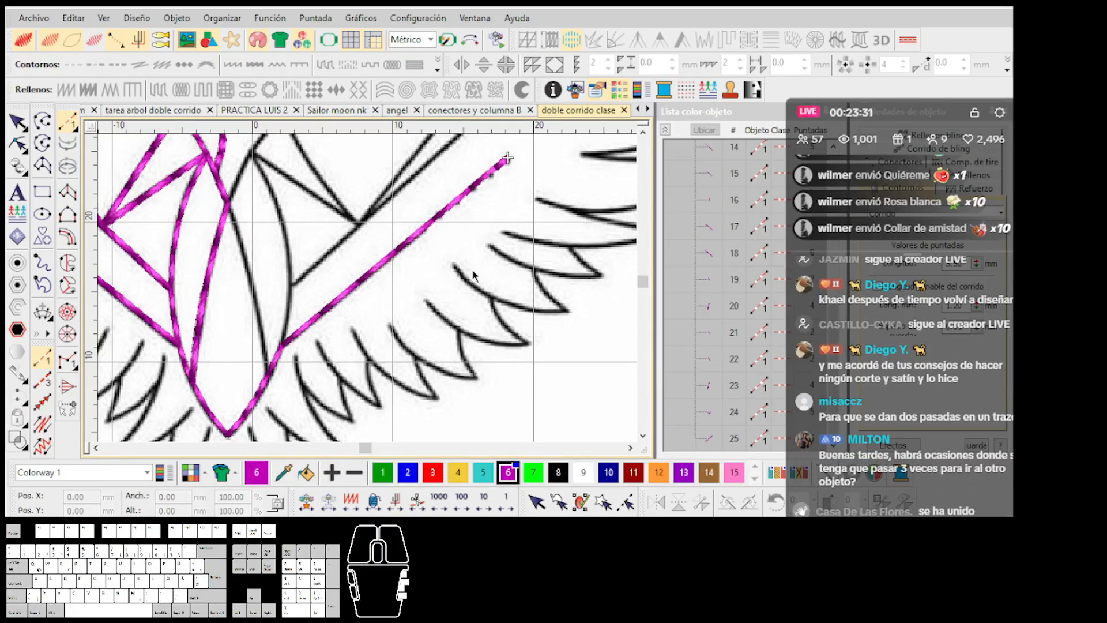
Step: Digitize the curved edge of a right-wing feather and the short edge of the feather below it as two separate run lines
{"action": "scroll", "coordinate": [341, 282], "scroll_direction": "up", "scroll_amount": 2}
{"action": "left_click", "coordinate": [508, 348]}
{"action": "key", "text": "Return"}
{"action": "left_click", "coordinate": [405, 333]}
{"action": "right_click", "coordinate": [420, 360]}
{"action": "left_click", "coordinate": [461, 394]}
{"action": "key", "text": "Return"}
Step: Hide the connector stitches between objects and inspect the gap between the wing diagonal and the feather lines
{"action": "scroll", "coordinate": [368, 293], "scroll_direction": "down", "scroll_amount": 2}
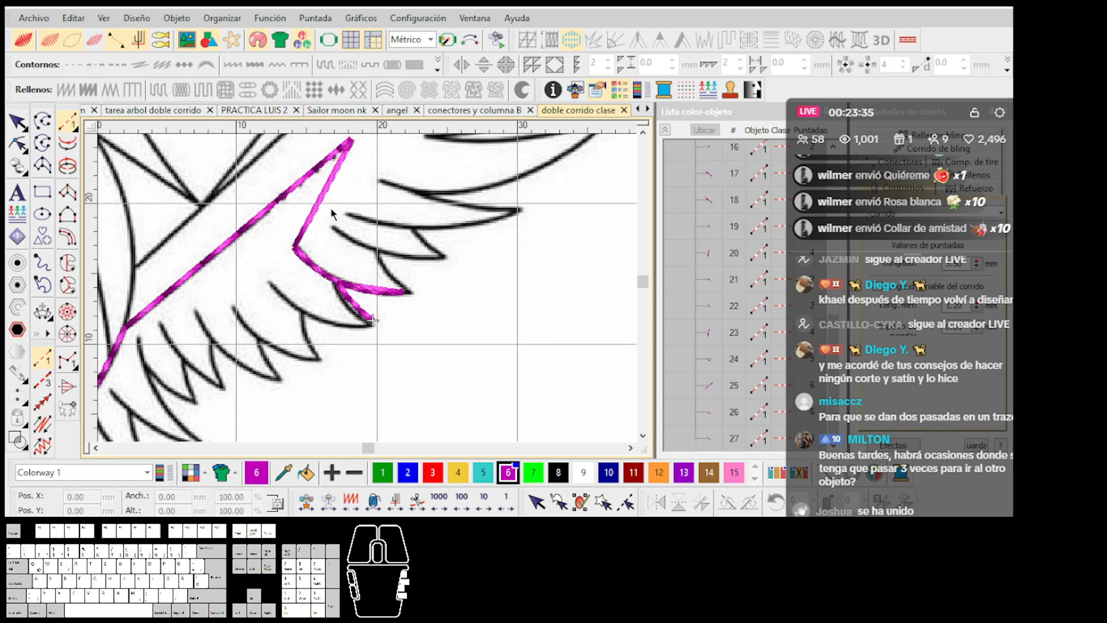
{"action": "scroll", "coordinate": [329, 279], "scroll_direction": "down", "scroll_amount": 2}
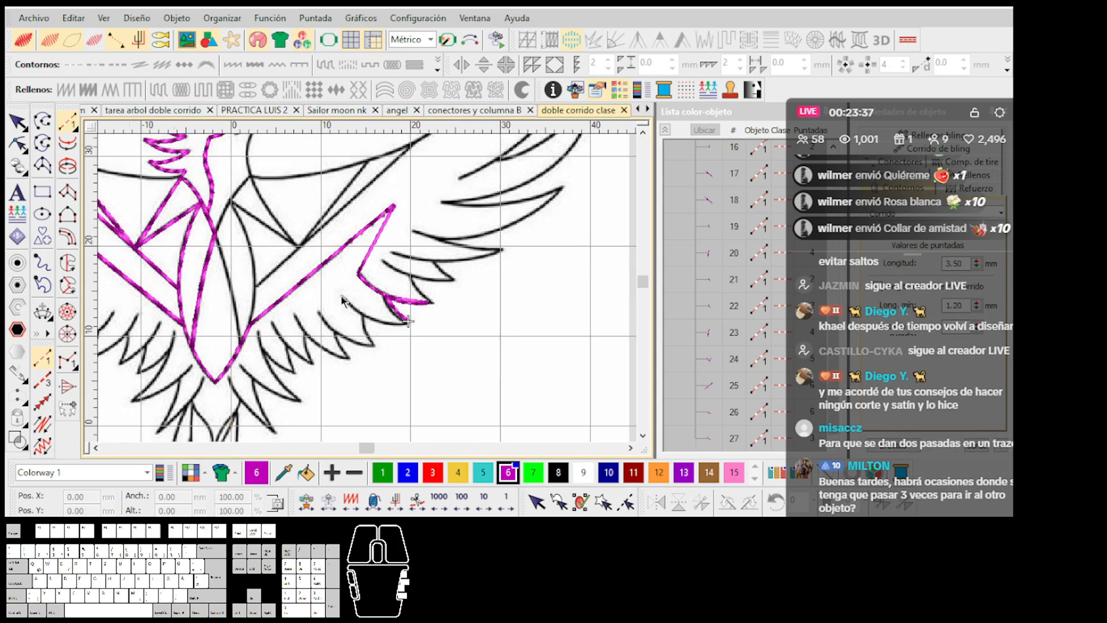
{"action": "scroll", "coordinate": [345, 285], "scroll_direction": "up", "scroll_amount": 1}
{"action": "left_click", "coordinate": [117, 42]}
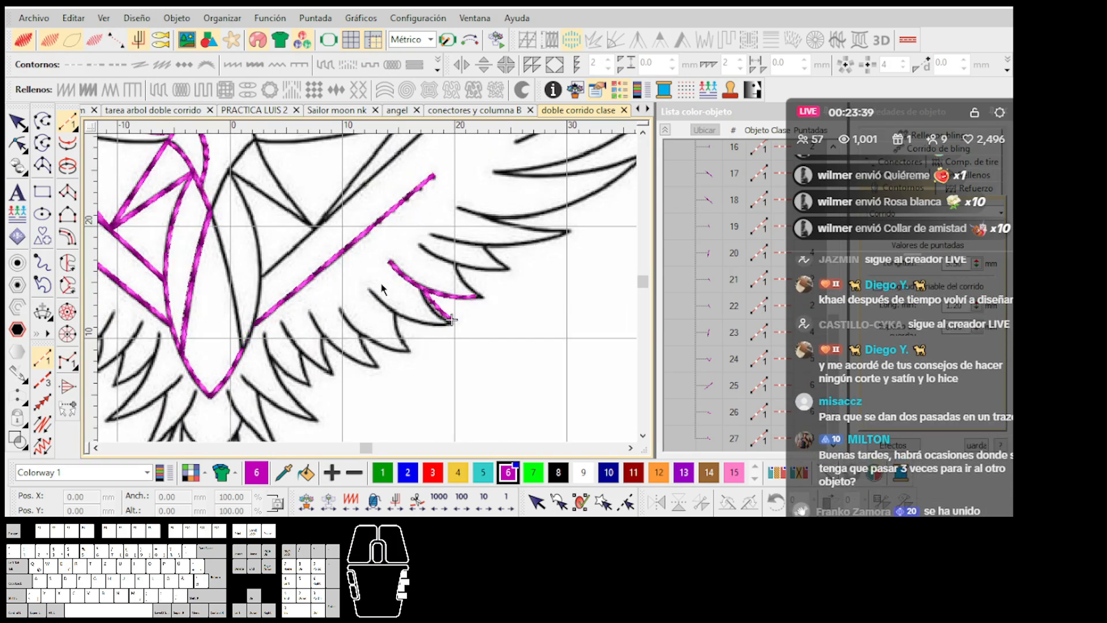
{"action": "scroll", "coordinate": [382, 288], "scroll_direction": "down", "scroll_amount": 3}
{"action": "scroll", "coordinate": [368, 294], "scroll_direction": "up", "scroll_amount": 3}
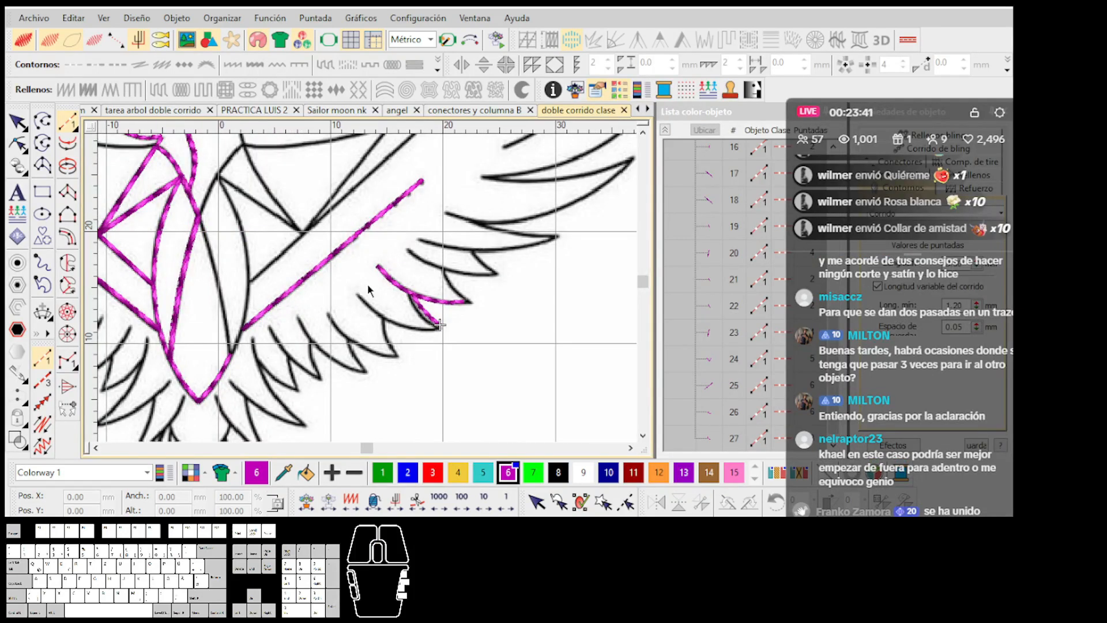
{"action": "scroll", "coordinate": [368, 285], "scroll_direction": "down", "scroll_amount": 2}
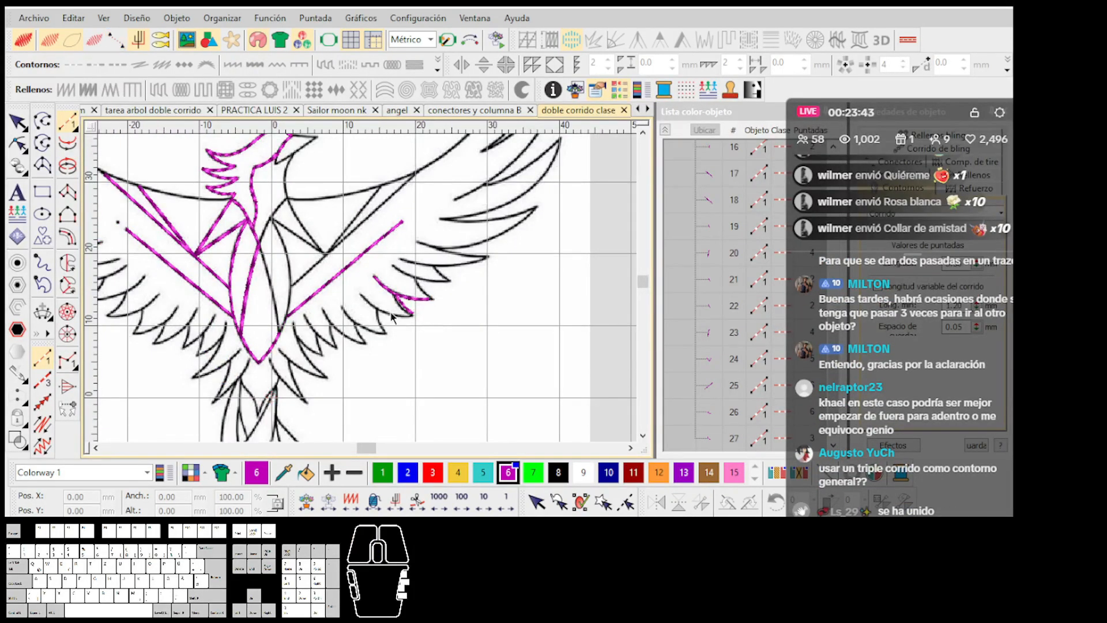
{"action": "scroll", "coordinate": [410, 346], "scroll_direction": "up", "scroll_amount": 2}
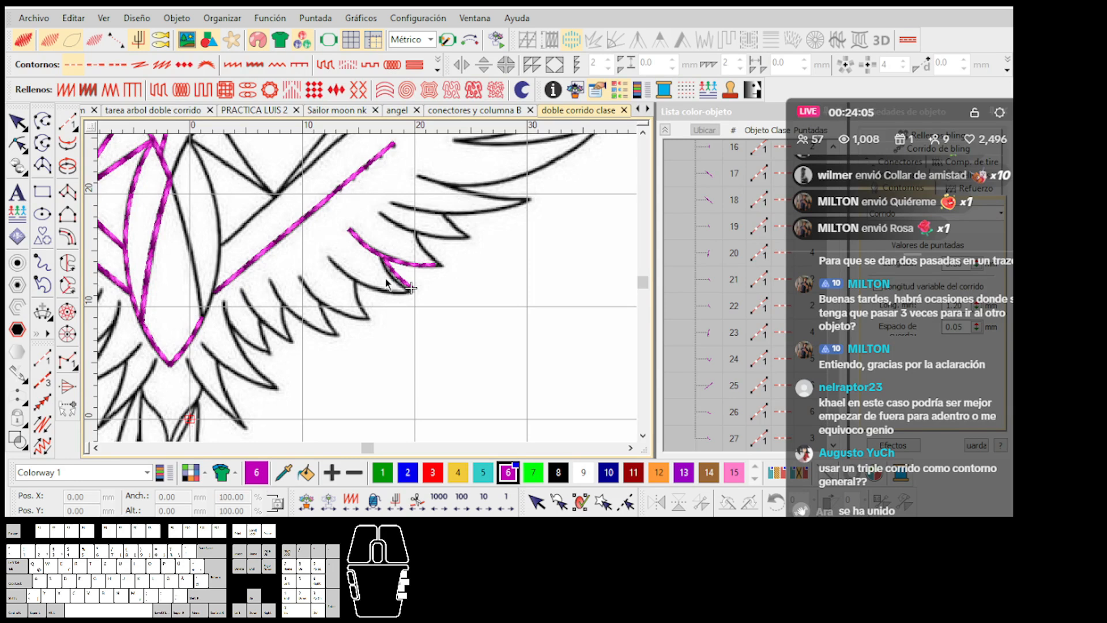
Step: Delete the two right-wing feather lines and the run line along the wing's lower diagonal
{"action": "scroll", "coordinate": [385, 282], "scroll_direction": "up", "scroll_amount": 2}
{"action": "left_click", "coordinate": [381, 286]}
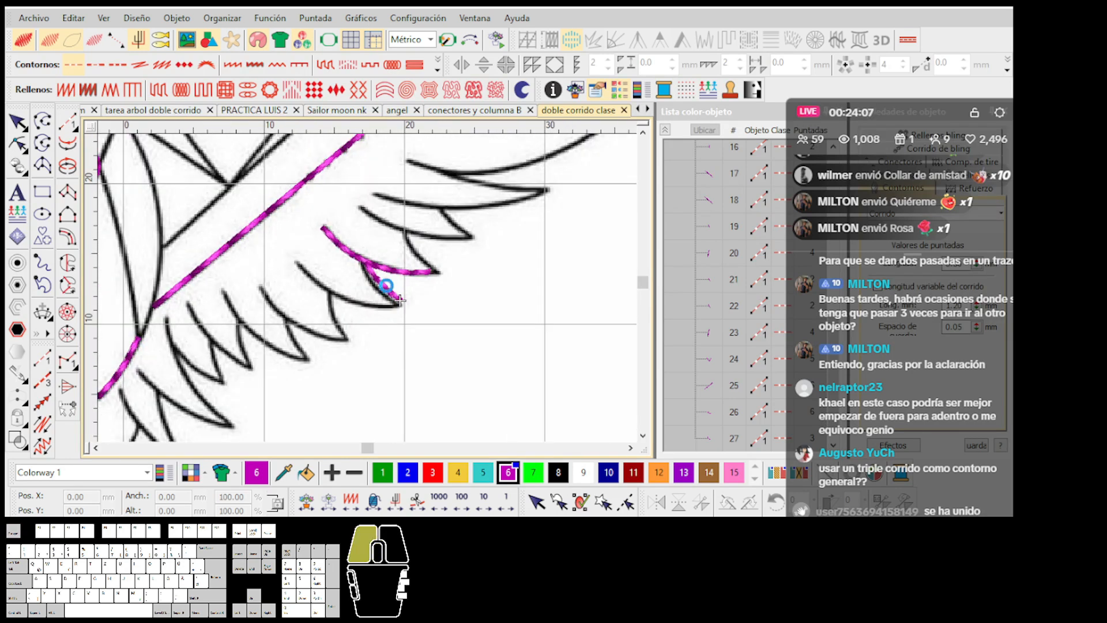
{"action": "key", "text": "Delete"}
{"action": "left_click", "coordinate": [403, 272]}
{"action": "key", "text": "Delete"}
{"action": "left_click", "coordinate": [297, 190]}
{"action": "key", "text": "Delete"}
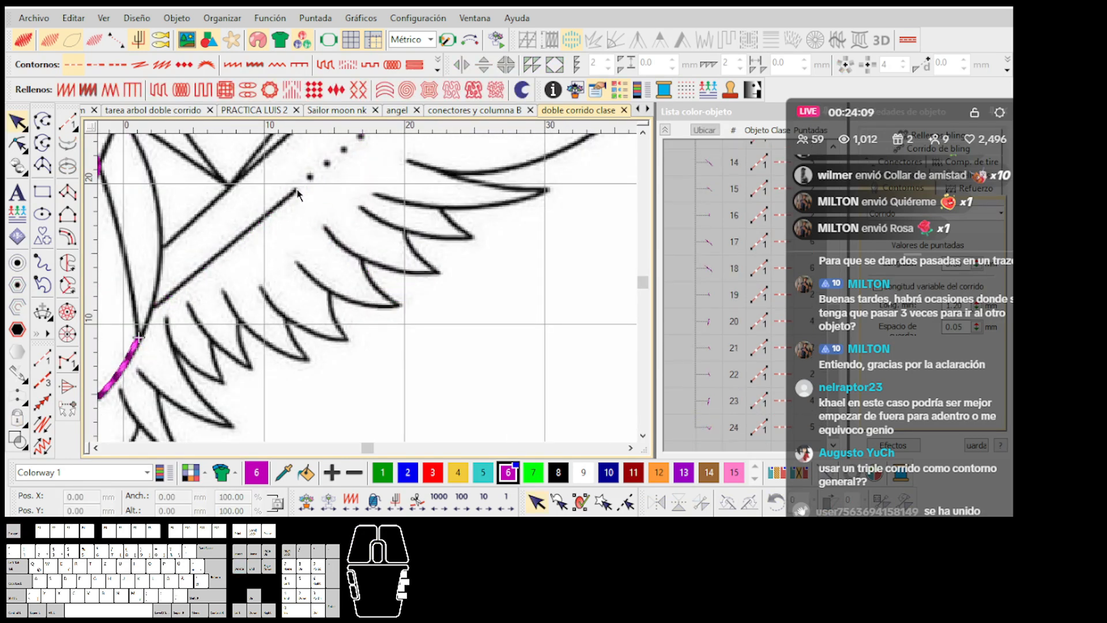
{"action": "scroll", "coordinate": [297, 189], "scroll_direction": "down", "scroll_amount": 2}
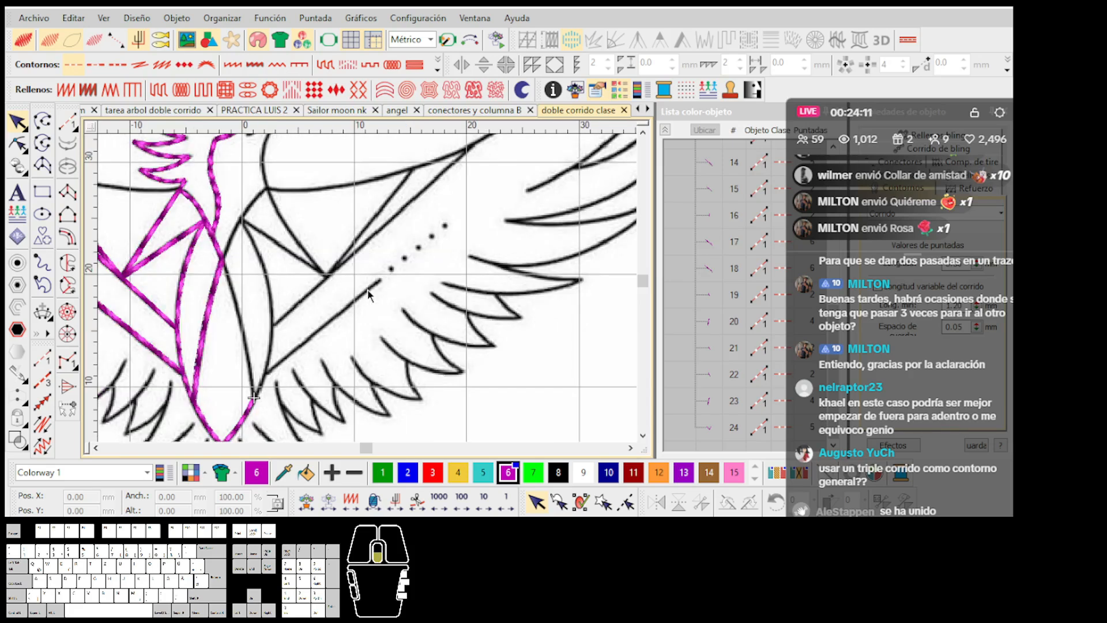
{"action": "scroll", "coordinate": [368, 287], "scroll_direction": "up", "scroll_amount": 2}
{"action": "scroll", "coordinate": [367, 288], "scroll_direction": "down", "scroll_amount": 3}
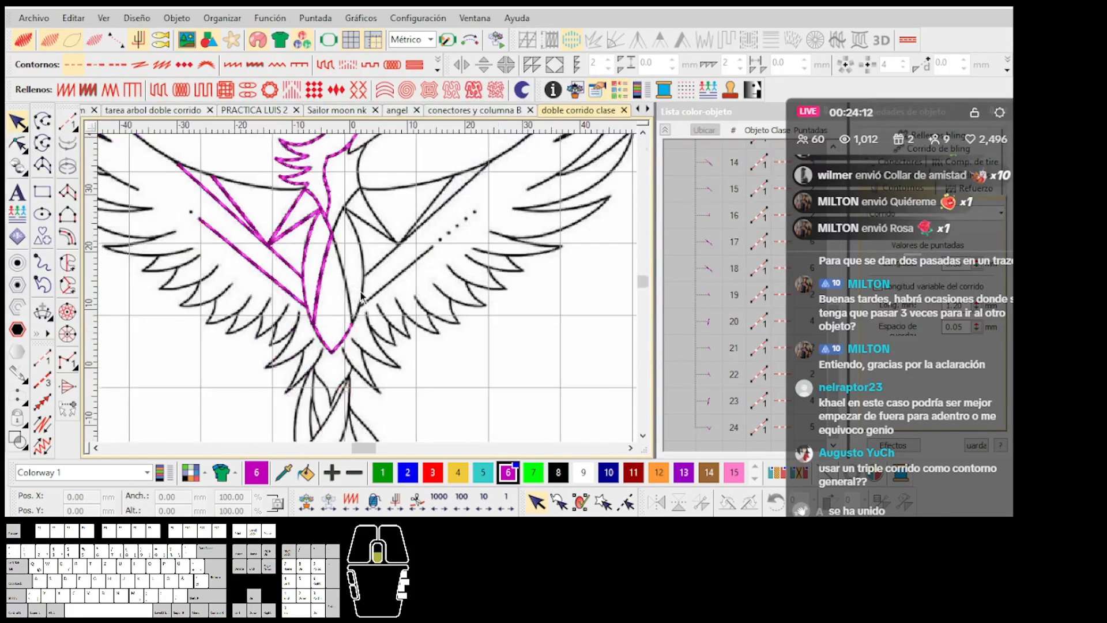
Step: Examine the digitized left half of the phoenix against the undigitized right wing, with and without the realistic stitch view
{"action": "scroll", "coordinate": [376, 308], "scroll_direction": "up", "scroll_amount": 3}
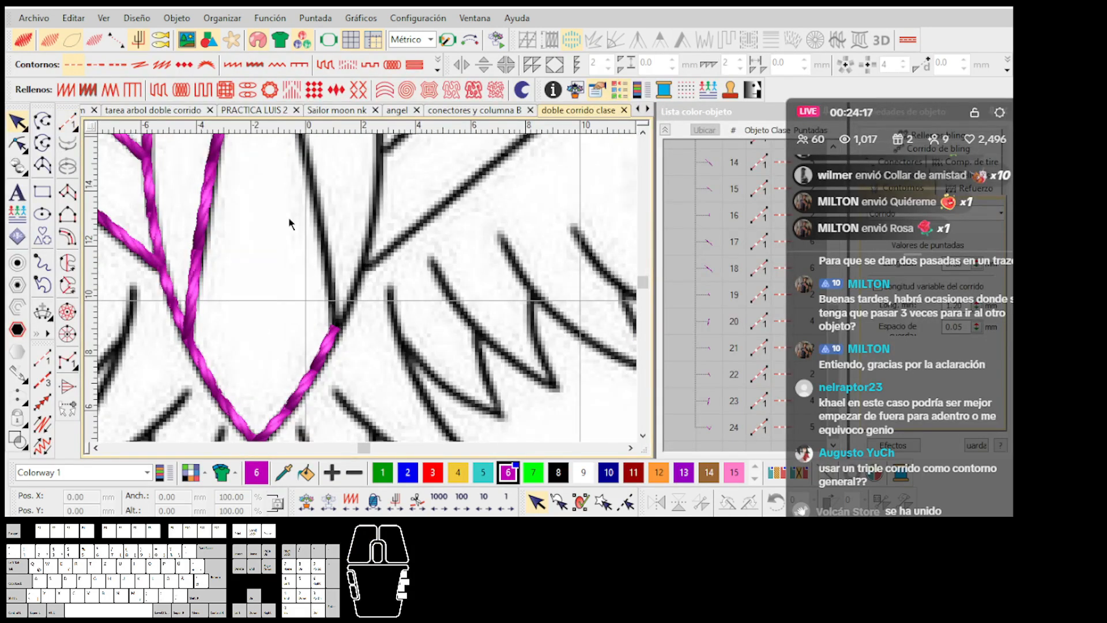
{"action": "key", "text": "t"}
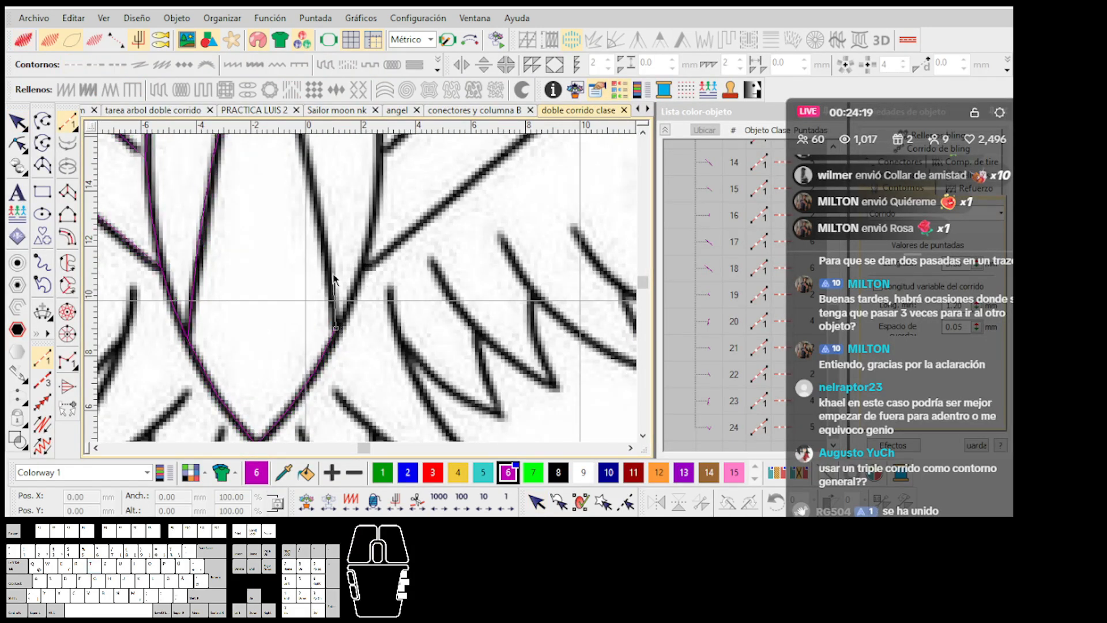
{"action": "scroll", "coordinate": [346, 300], "scroll_direction": "down", "scroll_amount": 2}
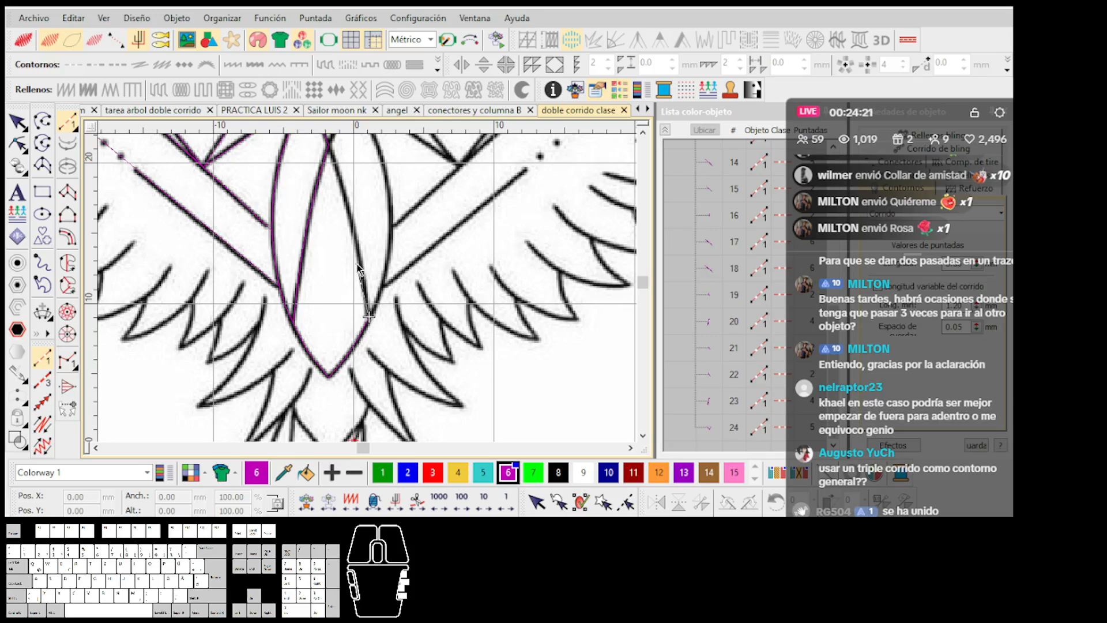
{"action": "scroll", "coordinate": [356, 261], "scroll_direction": "down", "scroll_amount": 2}
{"action": "key", "text": "t"}
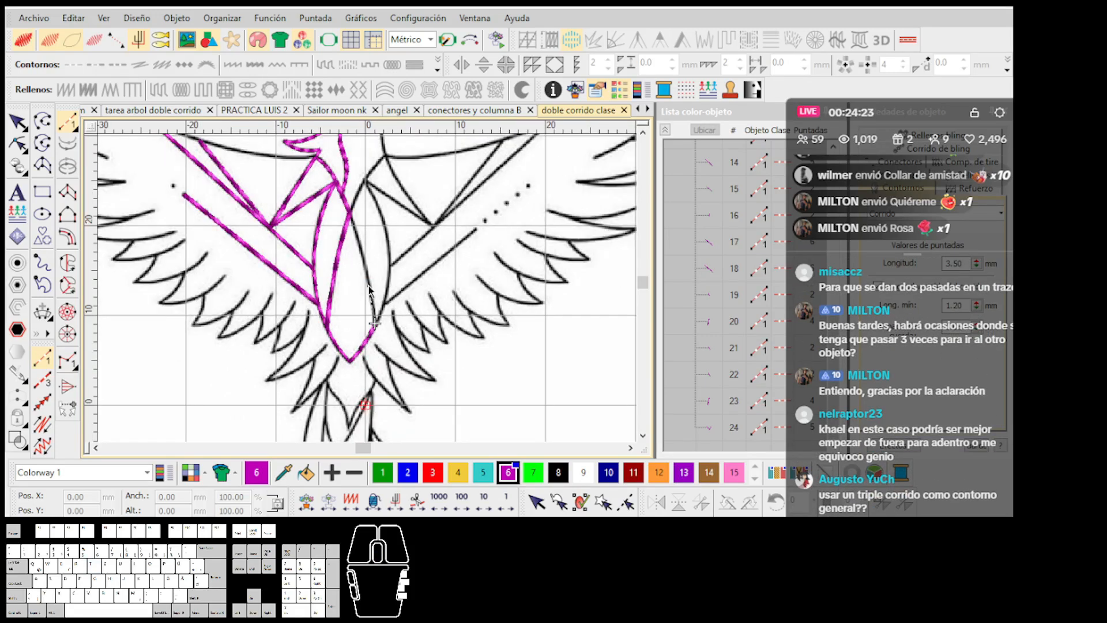
{"action": "scroll", "coordinate": [364, 277], "scroll_direction": "up", "scroll_amount": 2}
{"action": "scroll", "coordinate": [368, 290], "scroll_direction": "down", "scroll_amount": 2}
{"action": "scroll", "coordinate": [368, 290], "scroll_direction": "down", "scroll_amount": 2}
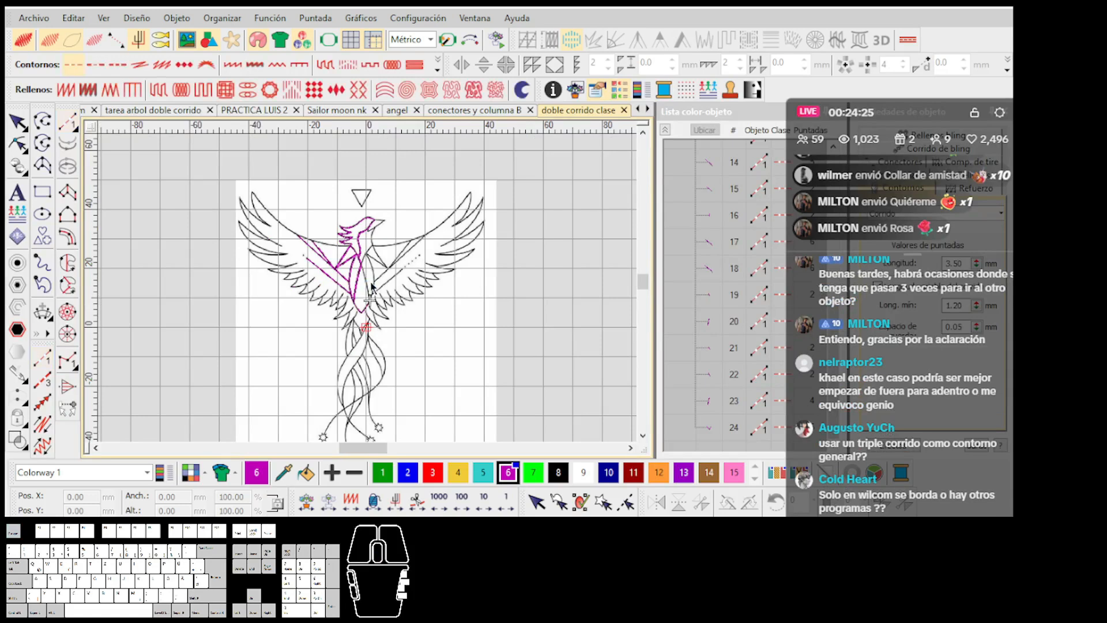
{"action": "scroll", "coordinate": [372, 278], "scroll_direction": "up", "scroll_amount": 2}
{"action": "scroll", "coordinate": [372, 278], "scroll_direction": "down", "scroll_amount": 2}
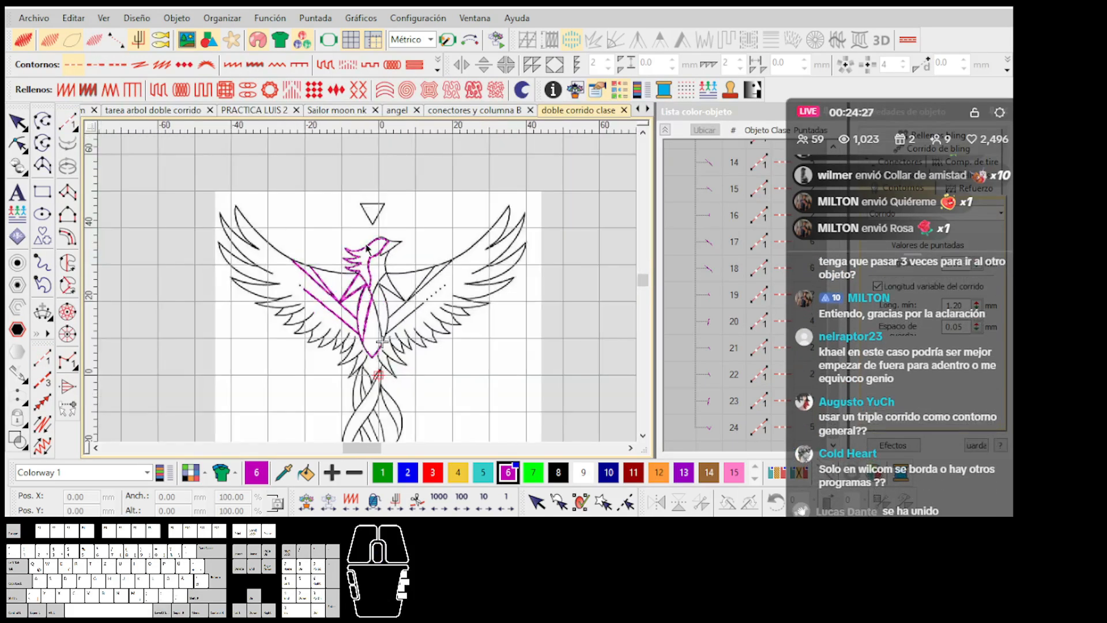
{"action": "scroll", "coordinate": [281, 236], "scroll_direction": "down", "scroll_amount": 2}
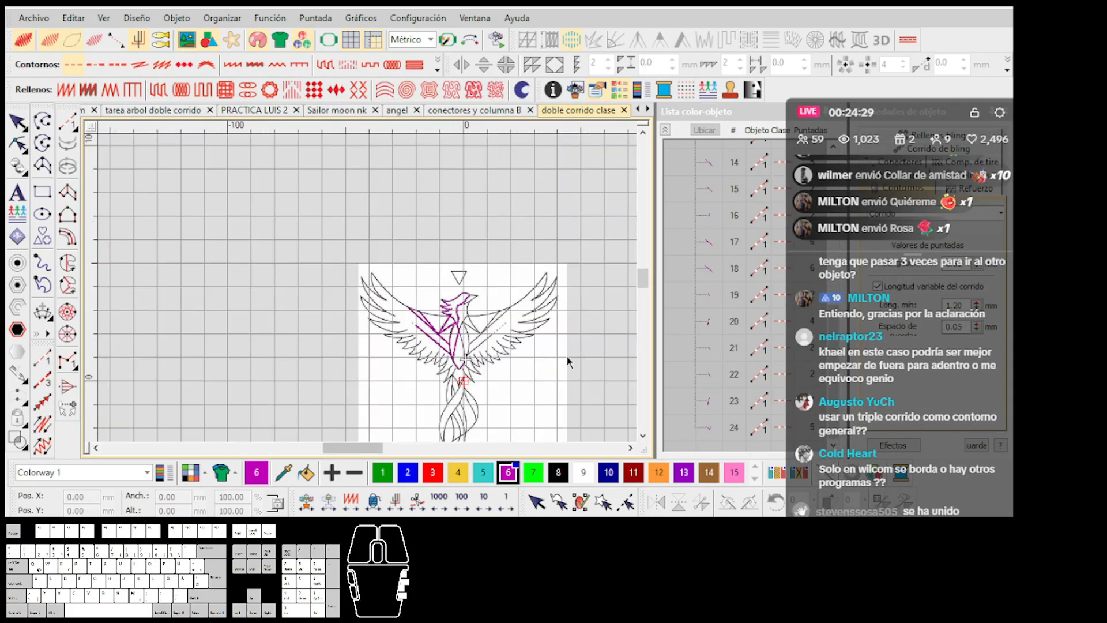
{"action": "scroll", "coordinate": [456, 310], "scroll_direction": "up", "scroll_amount": 4}
{"action": "scroll", "coordinate": [456, 306], "scroll_direction": "down", "scroll_amount": 1}
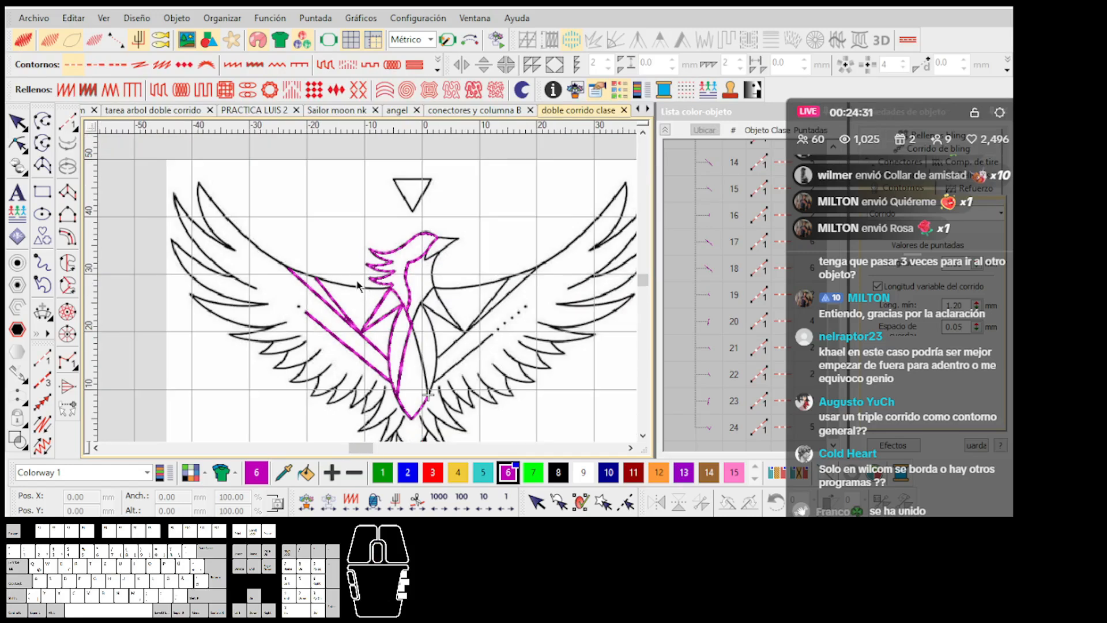
{"action": "scroll", "coordinate": [456, 305], "scroll_direction": "up", "scroll_amount": 2}
Step: Draw a vector circle about 10 mm across in the empty area beside the phoenix
{"action": "left_click", "coordinate": [75, 129]}
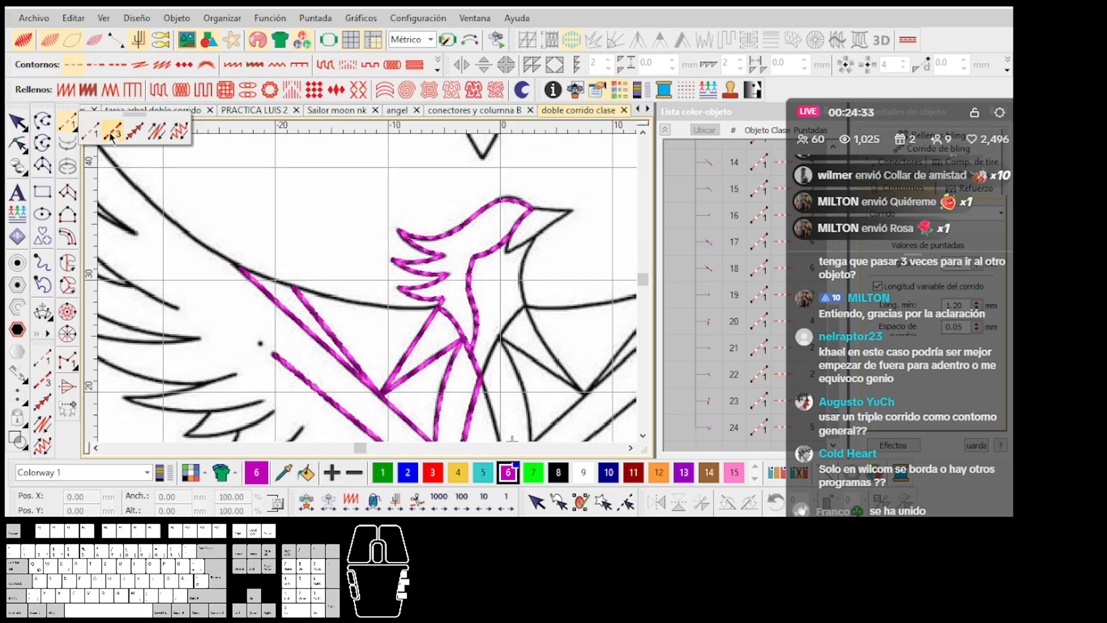
{"action": "left_click", "coordinate": [110, 135]}
{"action": "scroll", "coordinate": [279, 214], "scroll_direction": "down", "scroll_amount": 3}
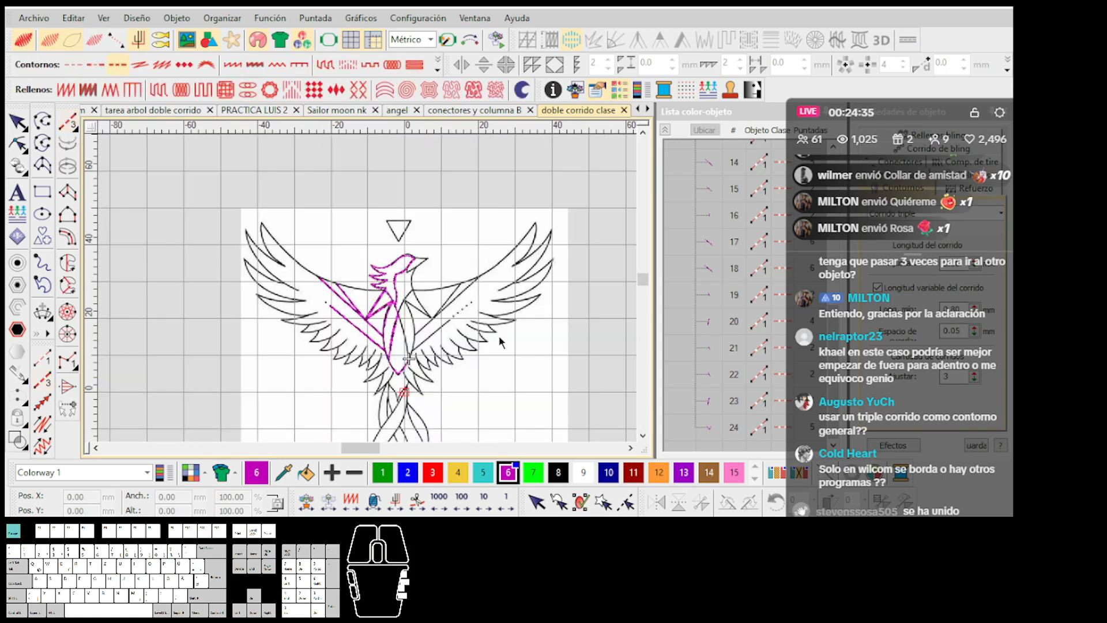
{"action": "scroll", "coordinate": [371, 292], "scroll_direction": "up", "scroll_amount": 2}
{"action": "left_click", "coordinate": [43, 121]}
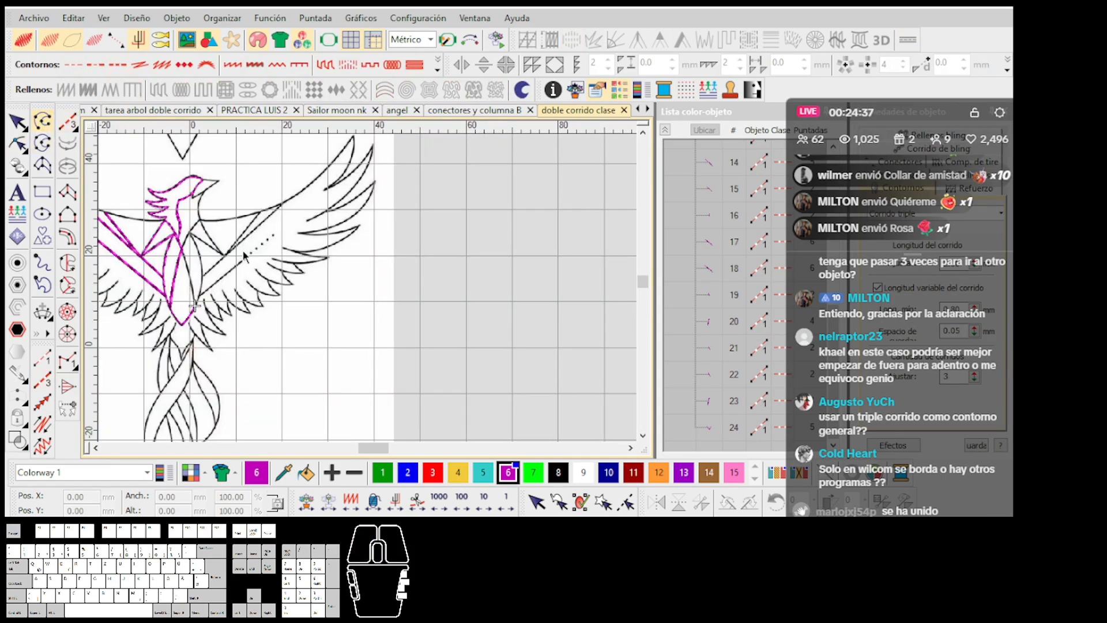
{"action": "scroll", "coordinate": [543, 297], "scroll_direction": "up", "scroll_amount": 4}
{"action": "left_click", "coordinate": [369, 268]}
{"action": "right_click", "coordinate": [434, 336]}
{"action": "left_click", "coordinate": [342, 377]}
{"action": "left_click", "coordinate": [369, 270]}
{"action": "key", "text": "Return"}
{"action": "scroll", "coordinate": [368, 289], "scroll_direction": "up", "scroll_amount": 2}
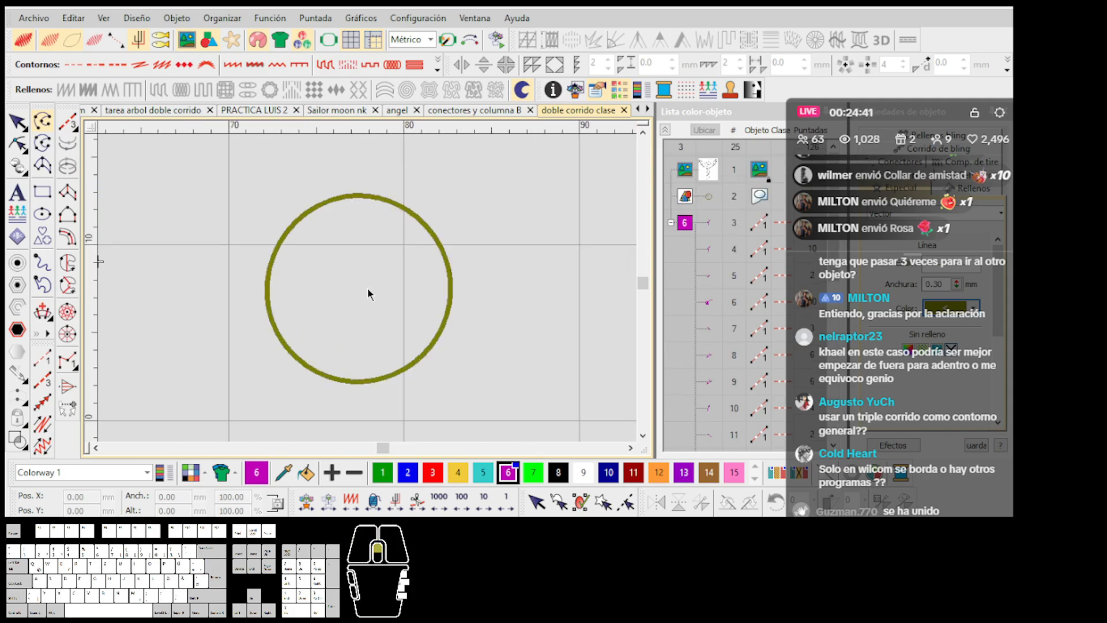
Step: Draw two X-shaped crosses as eyes in the upper part of the circle, letting one arm of each touch the outline
{"action": "left_click", "coordinate": [330, 275]}
{"action": "key", "text": "Return"}
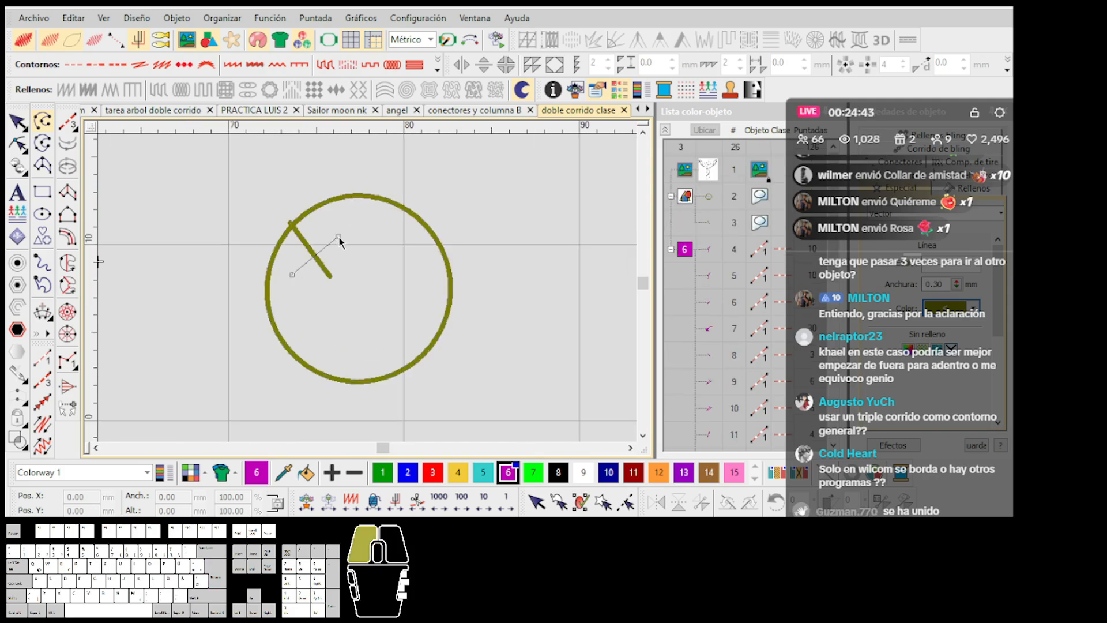
{"action": "left_click", "coordinate": [339, 237]}
{"action": "key", "text": "Return"}
{"action": "scroll", "coordinate": [339, 237], "scroll_direction": "up", "scroll_amount": 1}
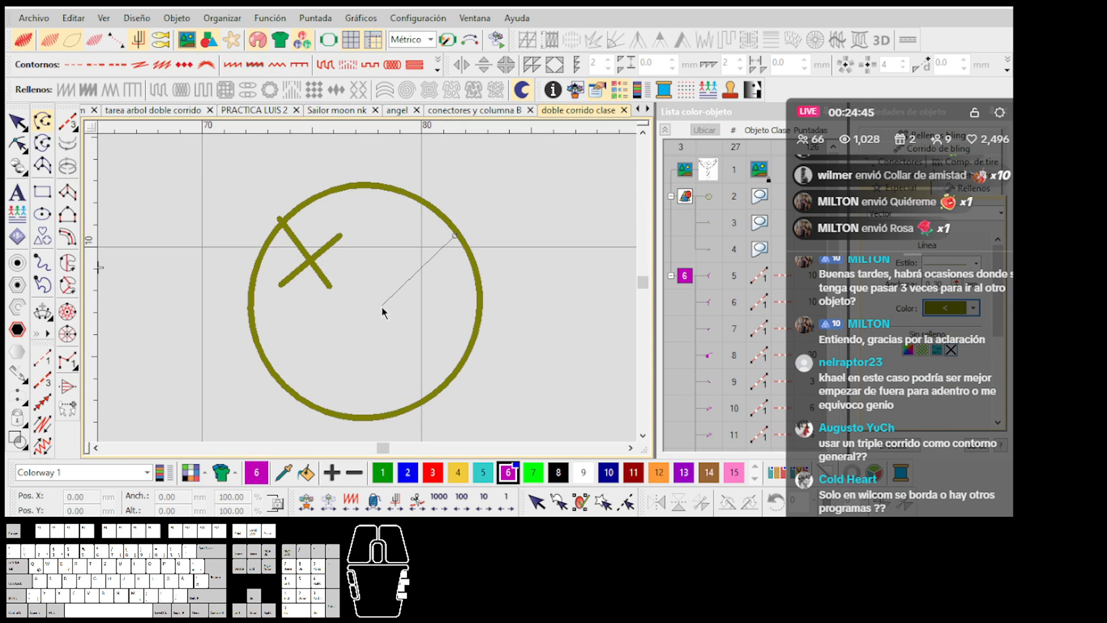
{"action": "left_click", "coordinate": [383, 312]}
{"action": "key", "text": "Return"}
{"action": "left_click", "coordinate": [396, 244]}
{"action": "left_click", "coordinate": [439, 312]}
{"action": "key", "text": "Return"}
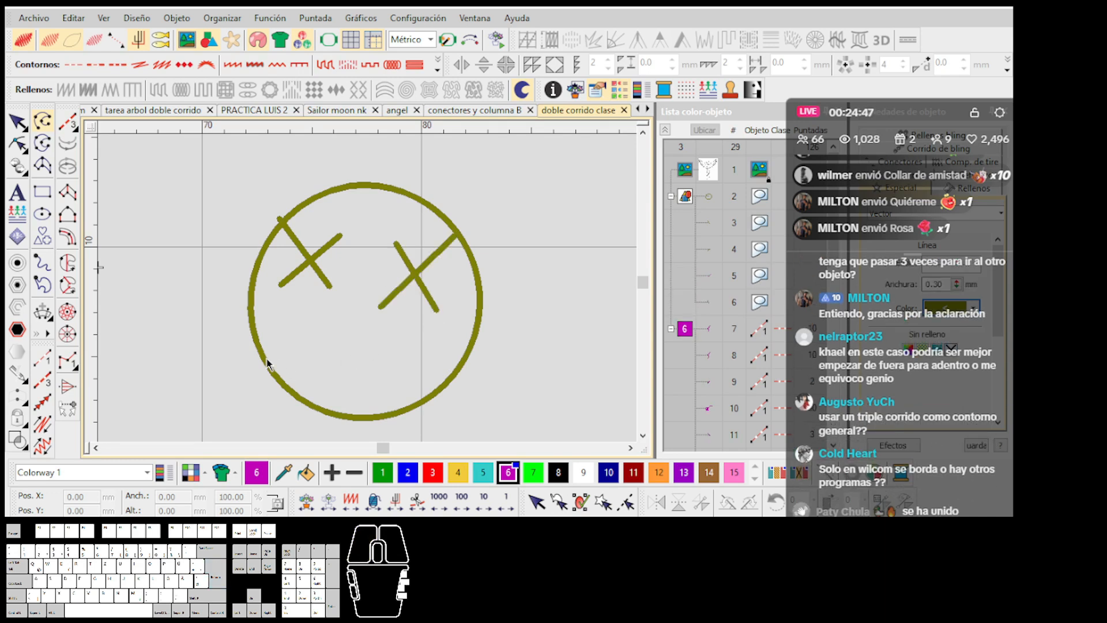
Step: Draw a shallow V-shaped mouth from the circle's left edge and a second bent line meeting it at its middle
{"action": "left_click", "coordinate": [414, 361]}
{"action": "key", "text": "Return"}
{"action": "left_click", "coordinate": [333, 341]}
{"action": "left_click", "coordinate": [334, 376]}
{"action": "left_click", "coordinate": [369, 396]}
{"action": "key", "text": "Return"}
{"action": "scroll", "coordinate": [368, 288], "scroll_direction": "down", "scroll_amount": 1}
{"action": "scroll", "coordinate": [368, 289], "scroll_direction": "up", "scroll_amount": 1}
{"action": "key", "text": "Escape"}
{"action": "left_click", "coordinate": [68, 121]}
{"action": "scroll", "coordinate": [368, 288], "scroll_direction": "up", "scroll_amount": 1}
{"action": "scroll", "coordinate": [368, 289], "scroll_direction": "down", "scroll_amount": 2}
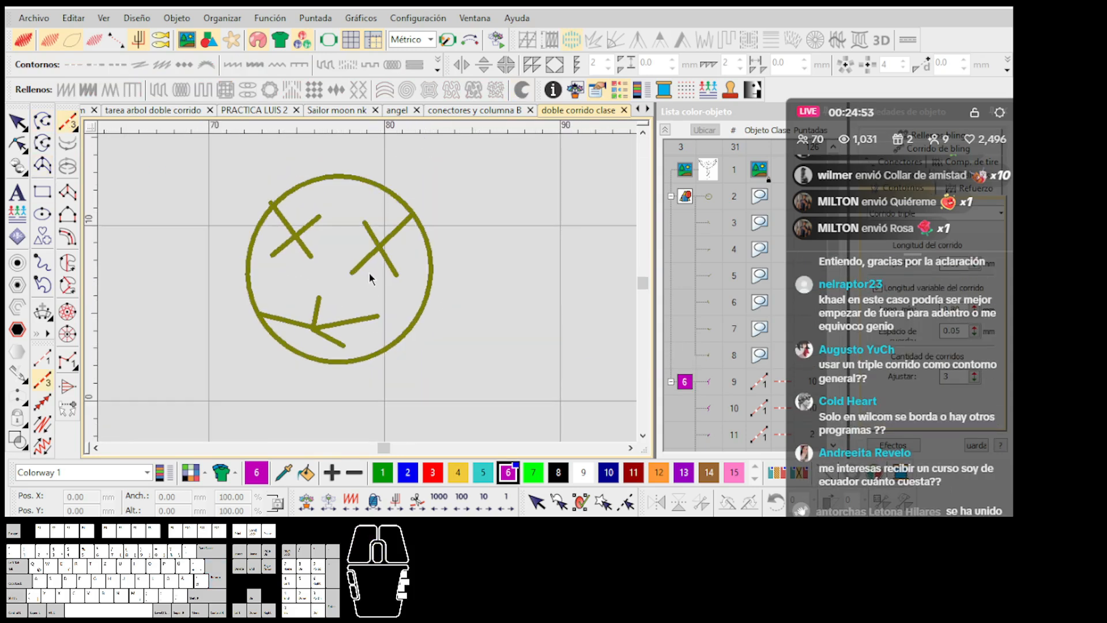
{"action": "scroll", "coordinate": [368, 287], "scroll_direction": "up", "scroll_amount": 1}
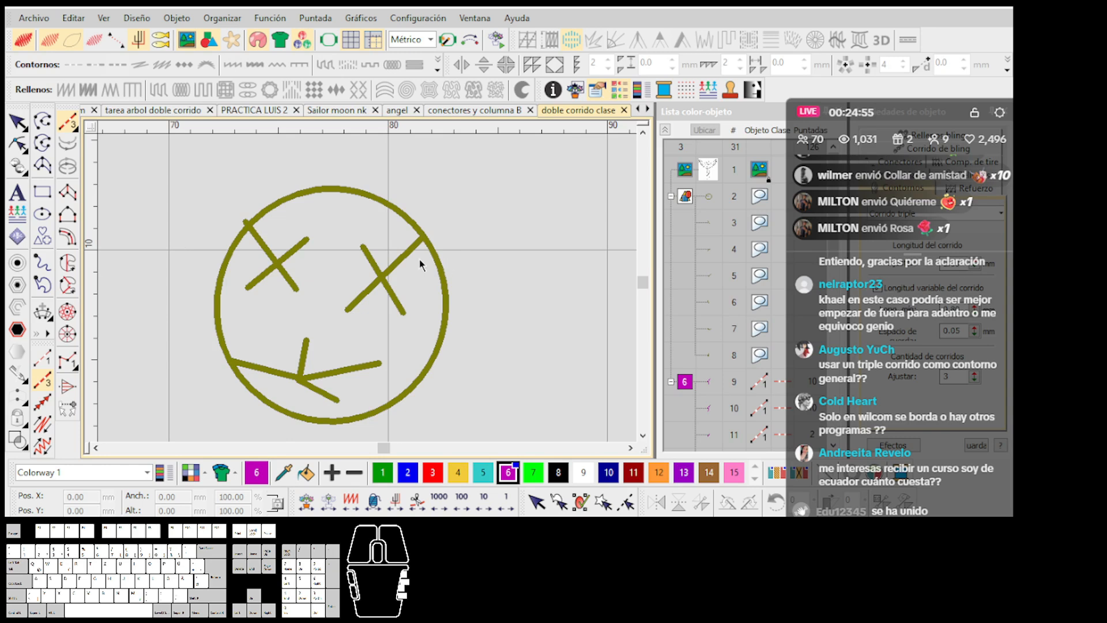
{"action": "scroll", "coordinate": [367, 290], "scroll_direction": "down", "scroll_amount": 1}
{"action": "scroll", "coordinate": [368, 291], "scroll_direction": "down", "scroll_amount": 1}
{"action": "scroll", "coordinate": [368, 291], "scroll_direction": "up", "scroll_amount": 1}
{"action": "scroll", "coordinate": [368, 292], "scroll_direction": "down", "scroll_amount": 1}
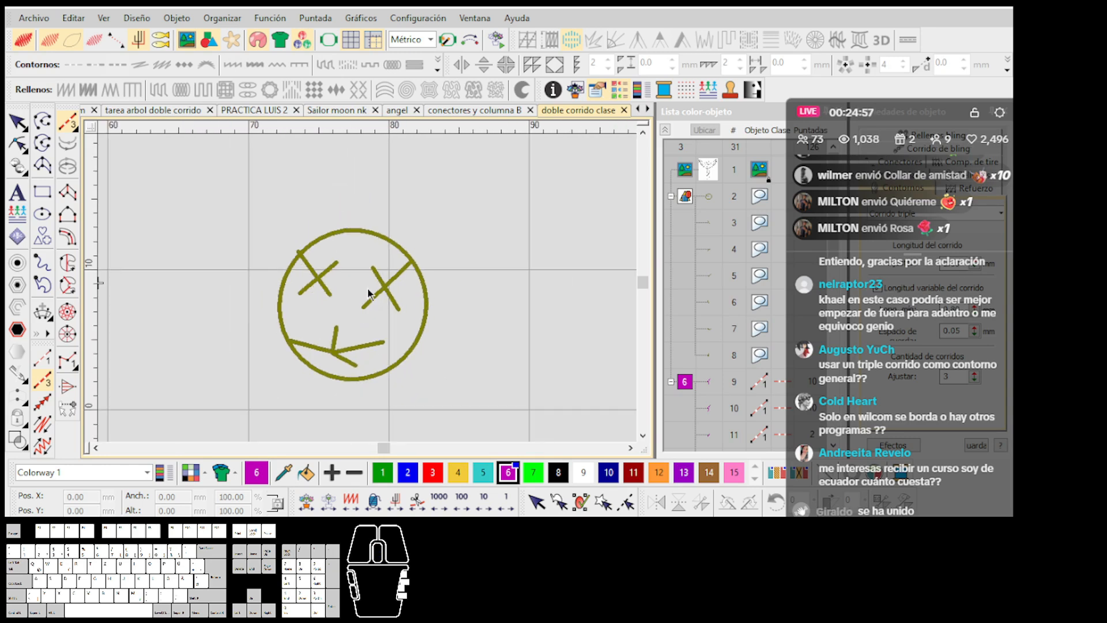
Step: Start a single run line at the mouth's left end, follow the circle up to the left cross and cover its arms with backtracking
{"action": "left_click", "coordinate": [75, 132]}
{"action": "left_click", "coordinate": [88, 134]}
{"action": "scroll", "coordinate": [390, 315], "scroll_direction": "up", "scroll_amount": 1}
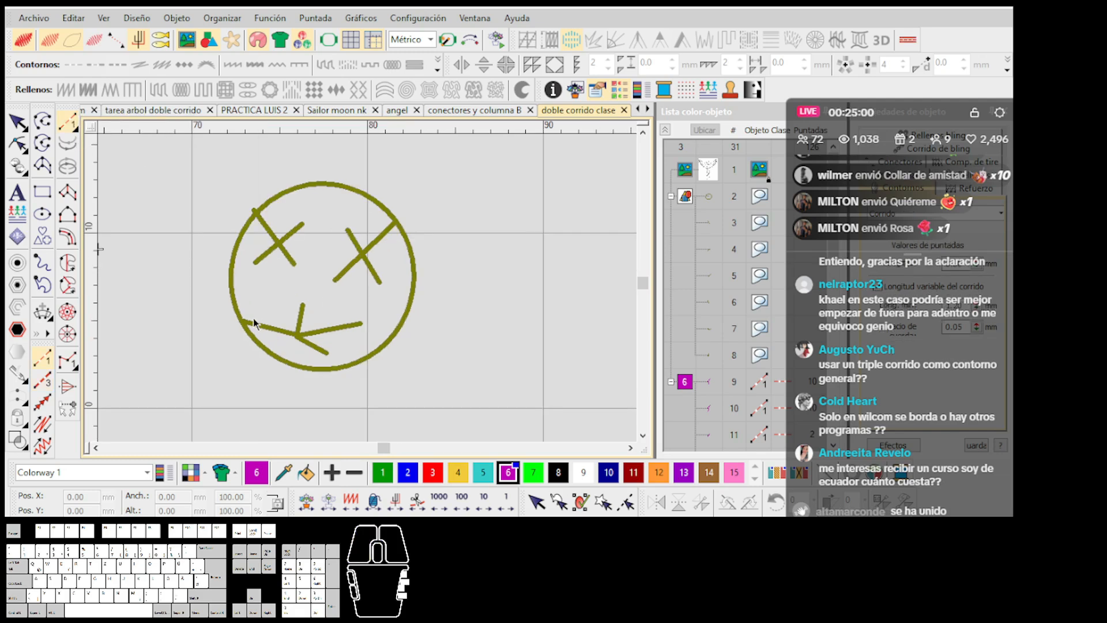
{"action": "left_click", "coordinate": [232, 274]}
{"action": "scroll", "coordinate": [368, 291], "scroll_direction": "up", "scroll_amount": 1}
{"action": "left_click", "coordinate": [345, 279]}
{"action": "scroll", "coordinate": [349, 284], "scroll_direction": "up", "scroll_amount": 1}
{"action": "left_click", "coordinate": [338, 338]}
{"action": "left_click", "coordinate": [383, 299]}
{"action": "left_click", "coordinate": [407, 331]}
{"action": "left_click", "coordinate": [383, 298]}
{"action": "left_click", "coordinate": [421, 273]}
{"action": "left_click", "coordinate": [383, 298]}
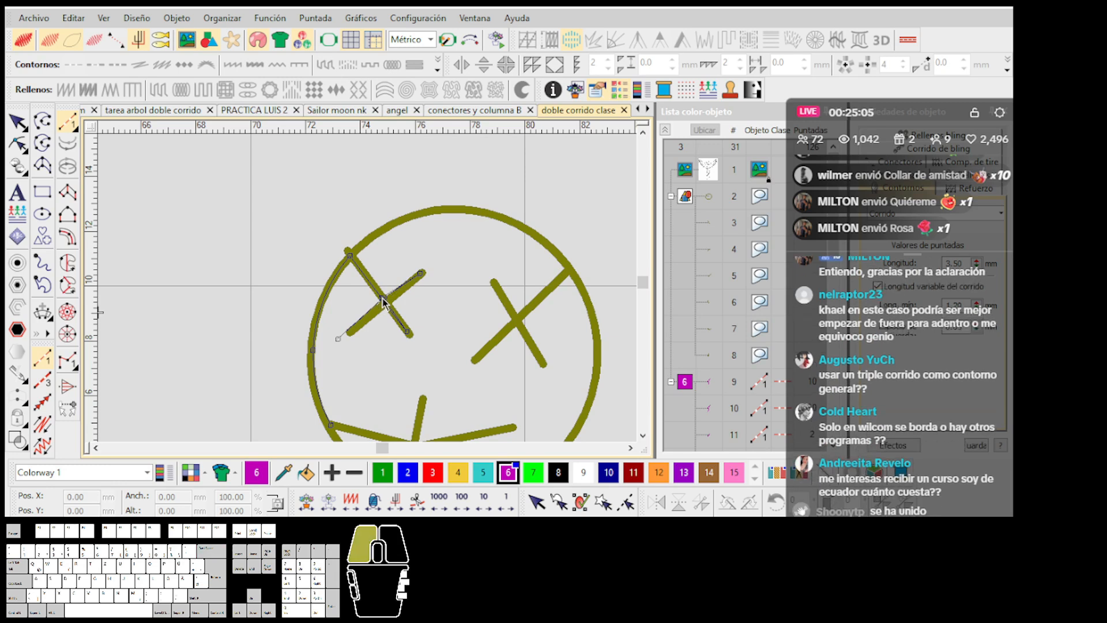
Step: Continue the run line over the top of the circle and out and back along the arms of the right cross
{"action": "left_click", "coordinate": [352, 256]}
{"action": "left_click", "coordinate": [454, 209]}
{"action": "left_click", "coordinate": [571, 270]}
{"action": "left_click", "coordinate": [519, 319]}
{"action": "left_click", "coordinate": [497, 292]}
{"action": "left_click", "coordinate": [520, 319]}
{"action": "left_click", "coordinate": [545, 356]}
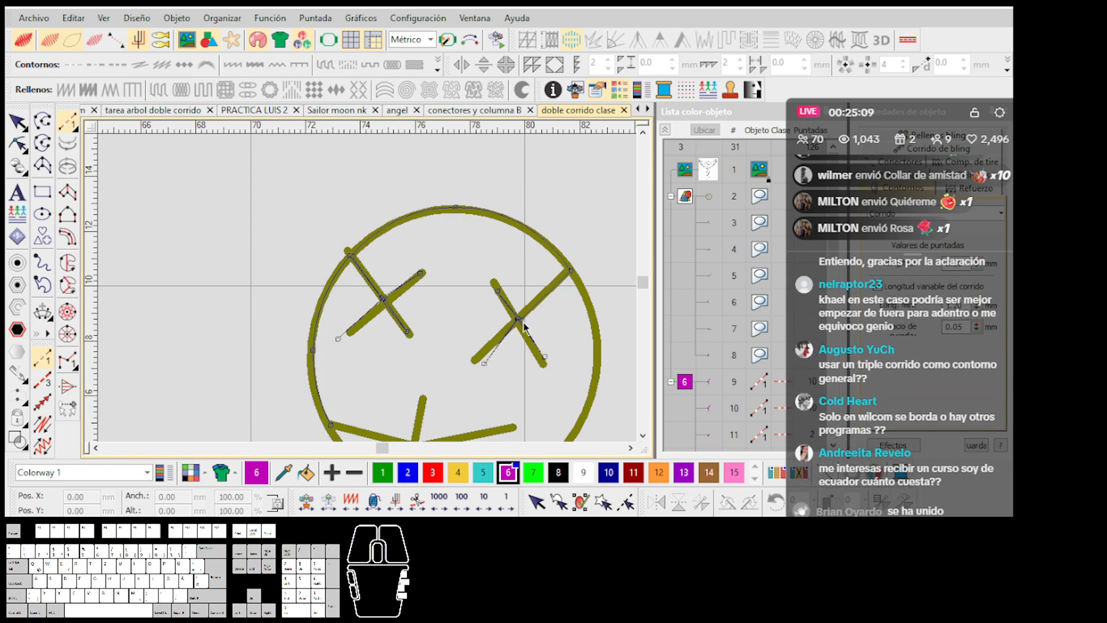
{"action": "left_click", "coordinate": [569, 270]}
Step: Continue the run line around the circle's lower side to the mouth, covering all its branches and returning to its left end
{"action": "scroll", "coordinate": [546, 352], "scroll_direction": "down", "scroll_amount": 1}
{"action": "right_click", "coordinate": [403, 324]}
{"action": "right_click", "coordinate": [334, 395]}
{"action": "left_click", "coordinate": [195, 345]}
{"action": "scroll", "coordinate": [273, 368], "scroll_direction": "up", "scroll_amount": 1}
{"action": "left_click", "coordinate": [358, 275]}
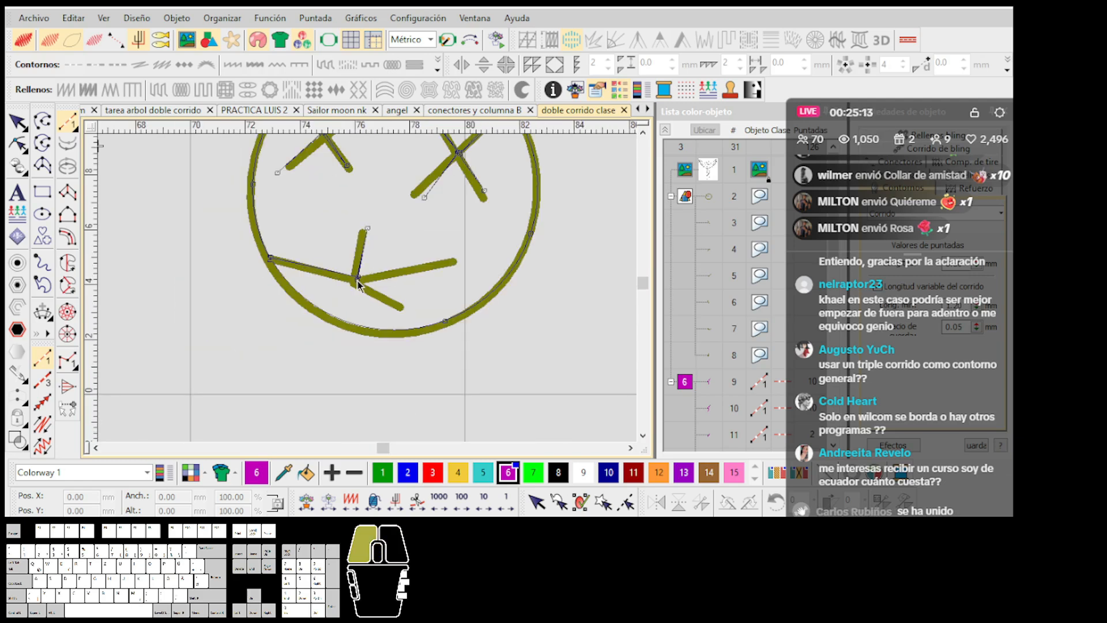
{"action": "left_click", "coordinate": [449, 266]}
{"action": "left_click", "coordinate": [275, 262]}
{"action": "scroll", "coordinate": [404, 271], "scroll_direction": "down", "scroll_amount": 1}
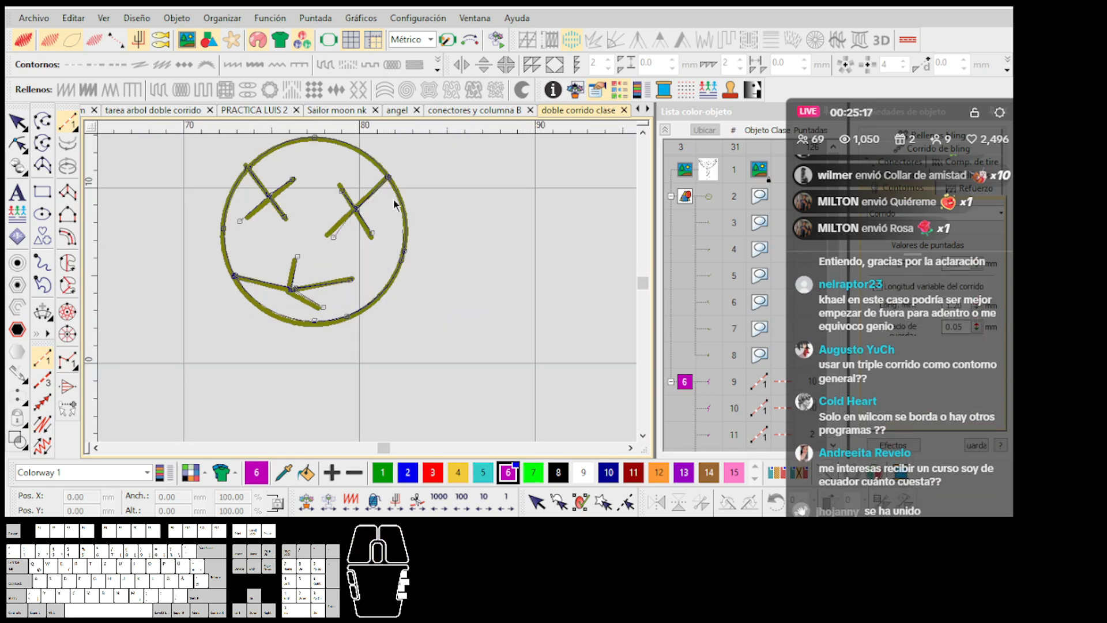
Step: Run the line a second time around the circle back to the mouth's left end and complete the object
{"action": "key", "text": "BackSpace"}
{"action": "right_click", "coordinate": [248, 166]}
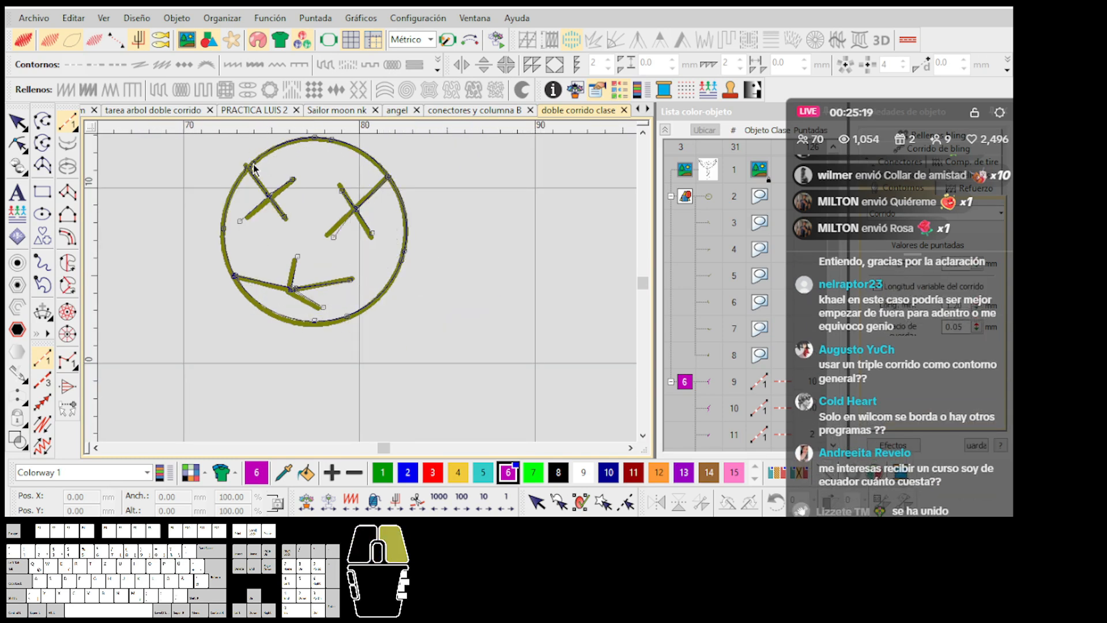
{"action": "right_click", "coordinate": [234, 276]}
{"action": "key", "text": "Return"}
Step: Delete the single run line covering the face drawing
{"action": "scroll", "coordinate": [383, 287], "scroll_direction": "down", "scroll_amount": 2}
{"action": "key", "text": "Escape"}
{"action": "left_click_drag", "start_coordinate": [403, 267], "coordinate": [545, 261]}
{"action": "key", "text": "Delete"}
Step: Digitize the circle's left arc as a triple run line from the mouth's left end up to the left cross
{"action": "scroll", "coordinate": [381, 277], "scroll_direction": "up", "scroll_amount": 4}
{"action": "scroll", "coordinate": [366, 289], "scroll_direction": "up", "scroll_amount": 1}
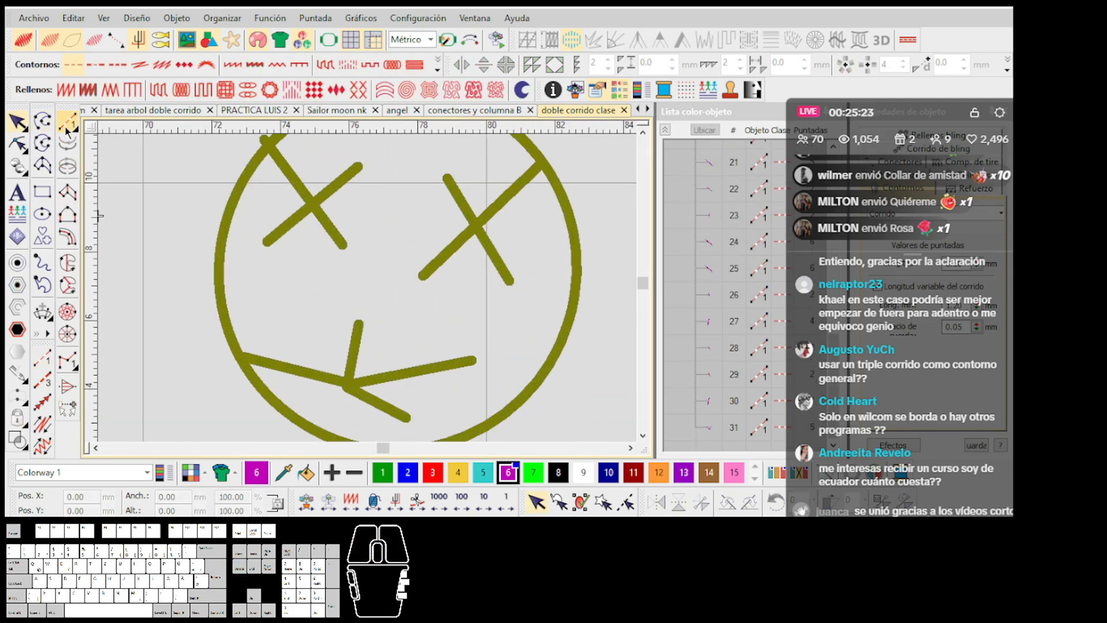
{"action": "left_click", "coordinate": [75, 128]}
{"action": "left_click", "coordinate": [108, 128]}
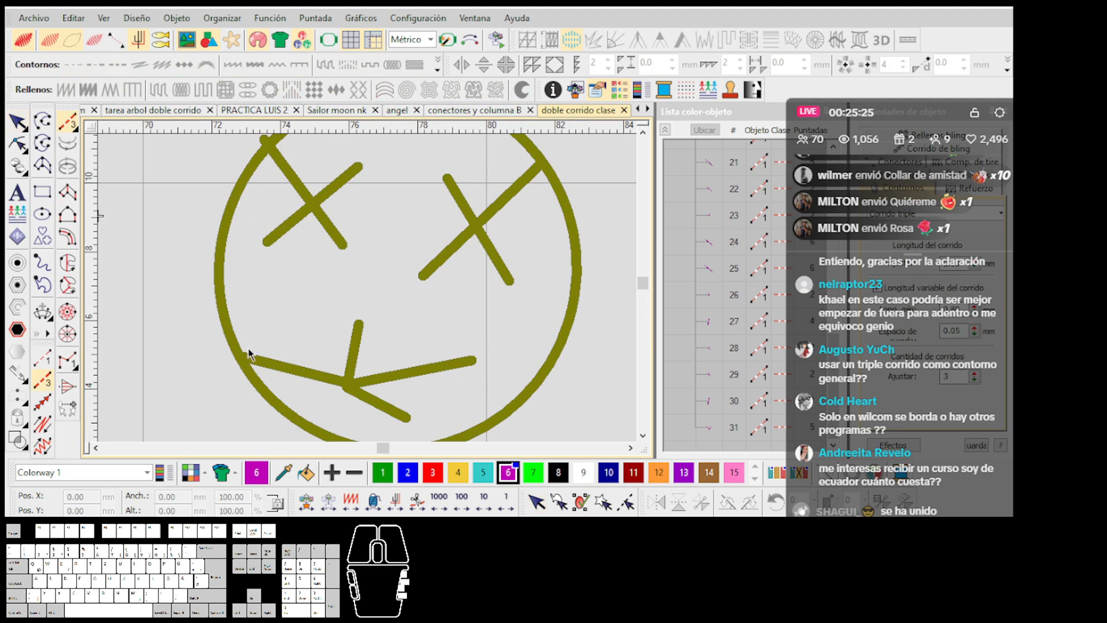
{"action": "scroll", "coordinate": [292, 263], "scroll_direction": "down", "scroll_amount": 1}
{"action": "scroll", "coordinate": [368, 268], "scroll_direction": "up", "scroll_amount": 1}
{"action": "right_click", "coordinate": [300, 321]}
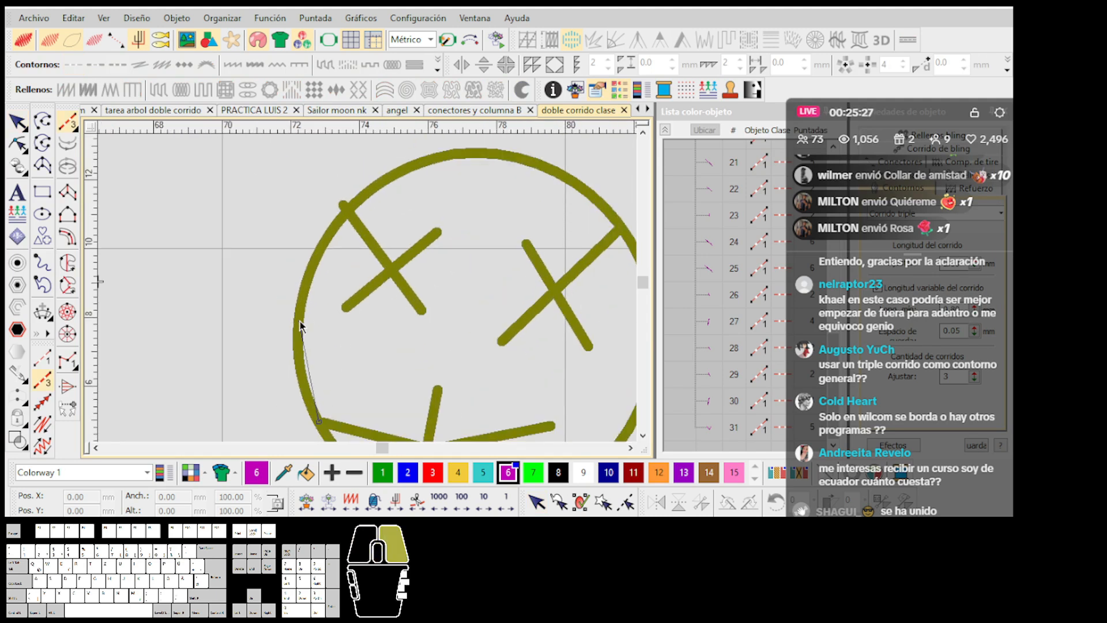
{"action": "left_click", "coordinate": [343, 220]}
{"action": "scroll", "coordinate": [368, 288], "scroll_direction": "up", "scroll_amount": 1}
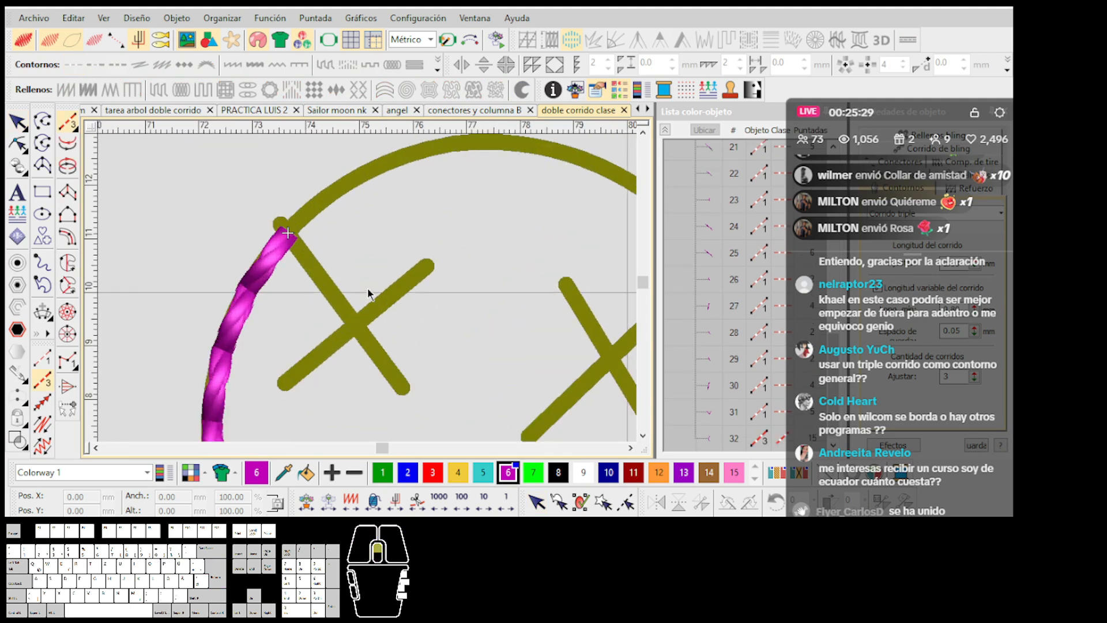
{"action": "left_click", "coordinate": [77, 130]}
{"action": "left_click", "coordinate": [90, 129]}
{"action": "left_click", "coordinate": [354, 328]}
{"action": "left_click", "coordinate": [284, 385]}
{"action": "left_click", "coordinate": [426, 266]}
{"action": "key", "text": "BackSpace"}
{"action": "key", "text": "BackSpace"}
{"action": "key", "text": "BackSpace"}
Step: Try digitizing the left cross as two separate triple run lines, and undo both of them
{"action": "left_click", "coordinate": [79, 134]}
{"action": "left_click", "coordinate": [103, 129]}
{"action": "left_click", "coordinate": [288, 234]}
{"action": "left_click", "coordinate": [355, 326]}
{"action": "left_click", "coordinate": [428, 267]}
{"action": "key", "text": "Return"}
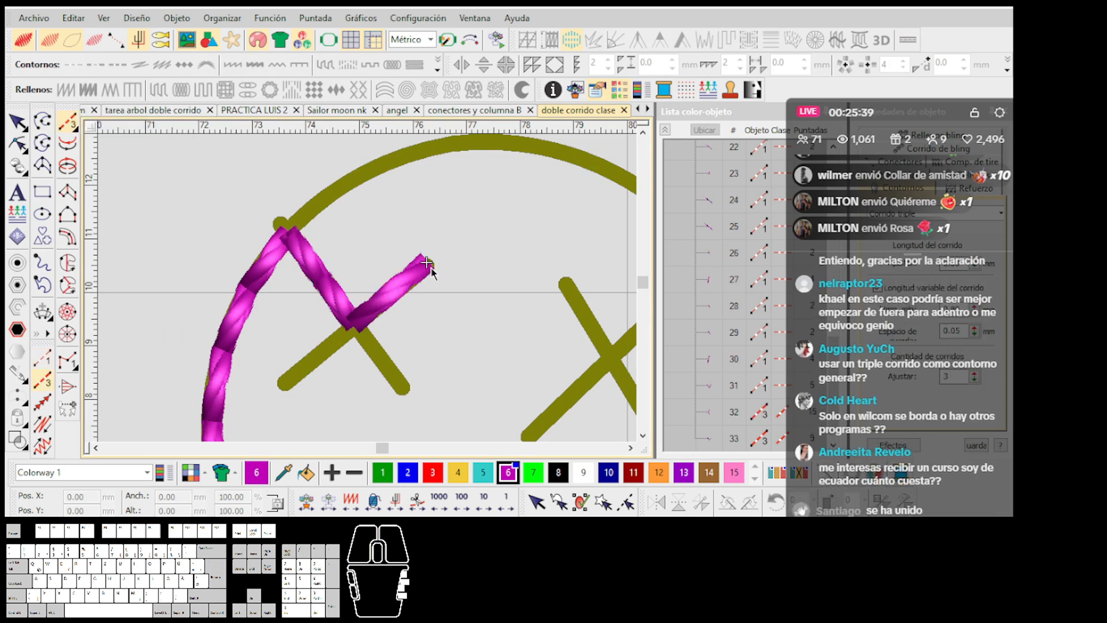
{"action": "left_click", "coordinate": [407, 400]}
{"action": "left_click", "coordinate": [279, 383]}
{"action": "key", "text": "Return"}
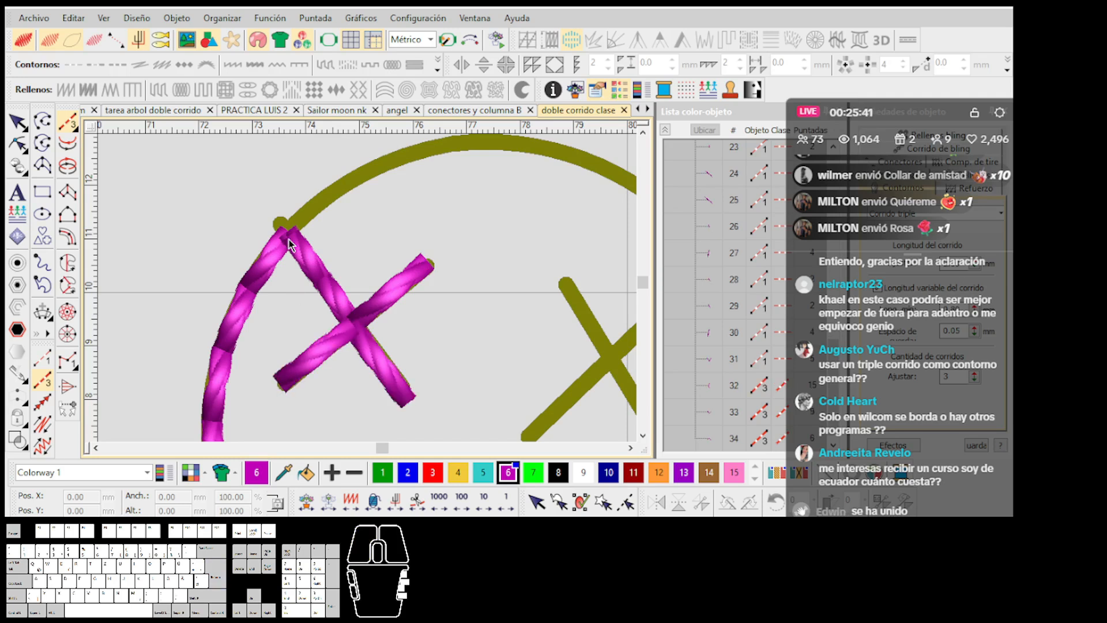
{"action": "key", "text": "ctrl+z"}
{"action": "key", "text": "ctrl+z"}
Step: Digitize the left cross as one triple run line, backtracking through its center after each arm and returning to the circle
{"action": "left_click", "coordinate": [355, 321]}
{"action": "left_click", "coordinate": [430, 257]}
{"action": "left_click", "coordinate": [355, 322]}
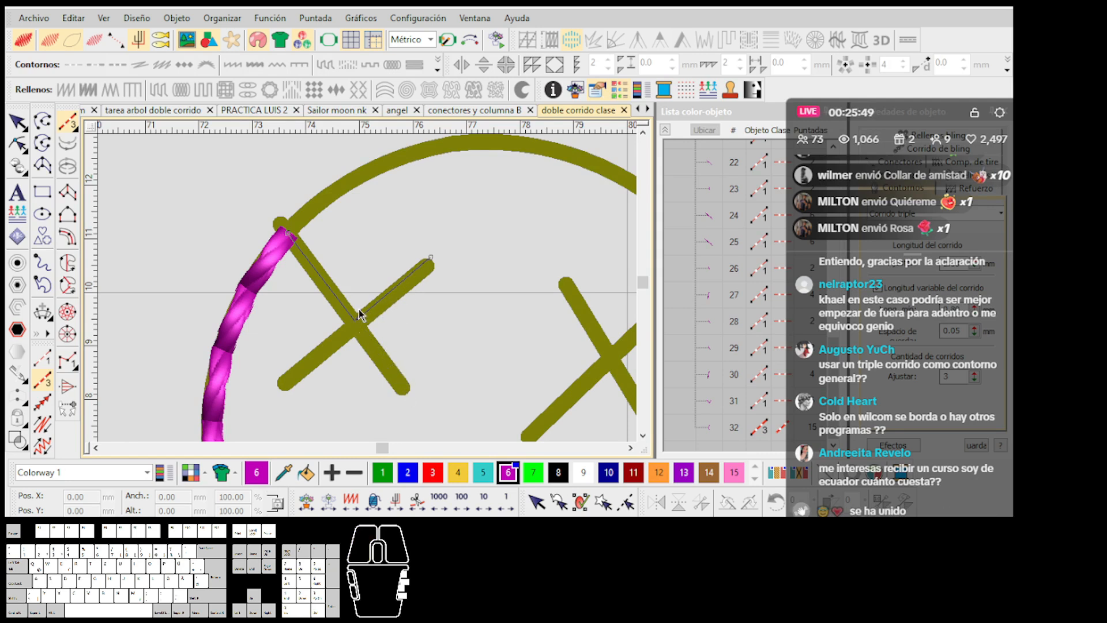
{"action": "scroll", "coordinate": [376, 315], "scroll_direction": "up", "scroll_amount": 1}
{"action": "scroll", "coordinate": [368, 290], "scroll_direction": "down", "scroll_amount": 1}
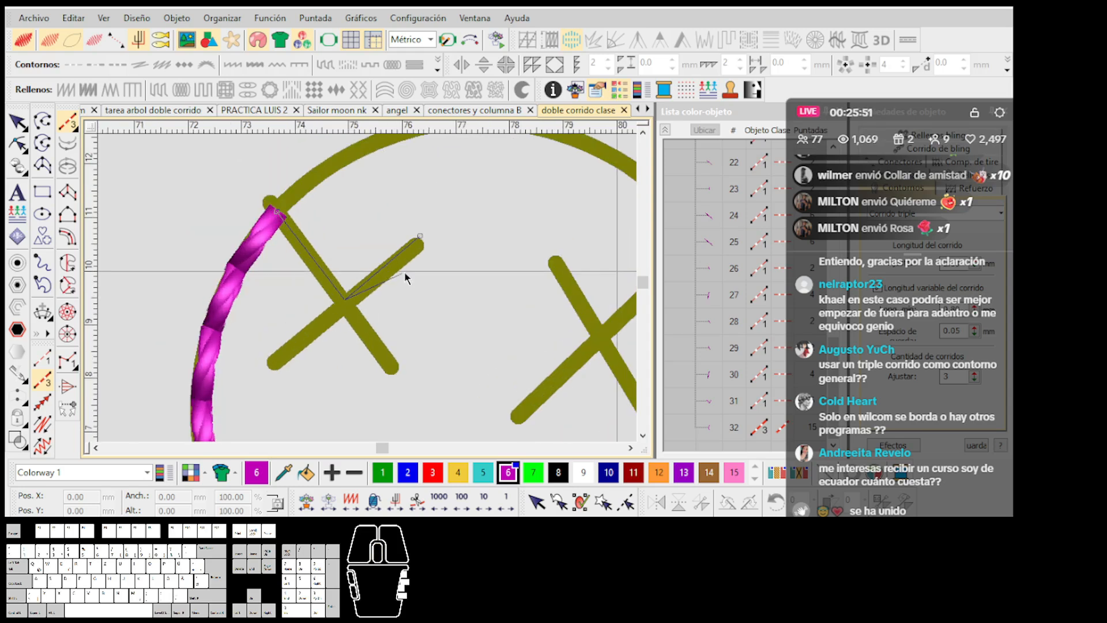
{"action": "scroll", "coordinate": [366, 298], "scroll_direction": "down", "scroll_amount": 1}
{"action": "scroll", "coordinate": [366, 303], "scroll_direction": "up", "scroll_amount": 1}
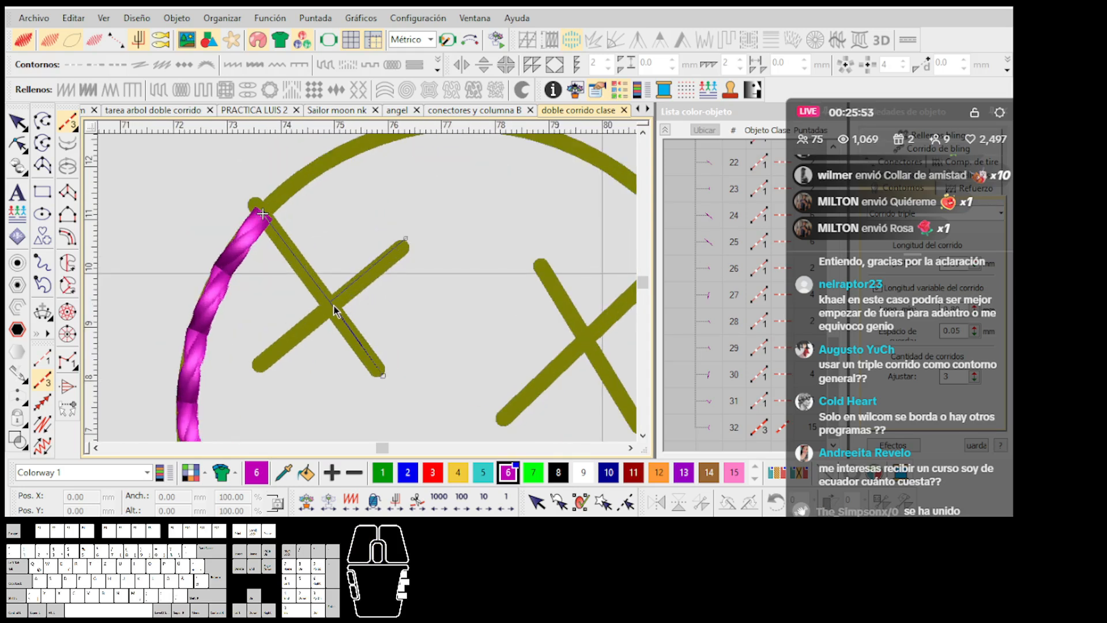
{"action": "left_click", "coordinate": [257, 367]}
{"action": "left_click", "coordinate": [328, 302]}
{"action": "left_click", "coordinate": [262, 216]}
{"action": "key", "text": "Return"}
Step: Delete the triple run line covering the left cross
{"action": "scroll", "coordinate": [335, 289], "scroll_direction": "up", "scroll_amount": 1}
{"action": "key", "text": "Escape"}
{"action": "left_click", "coordinate": [368, 289]}
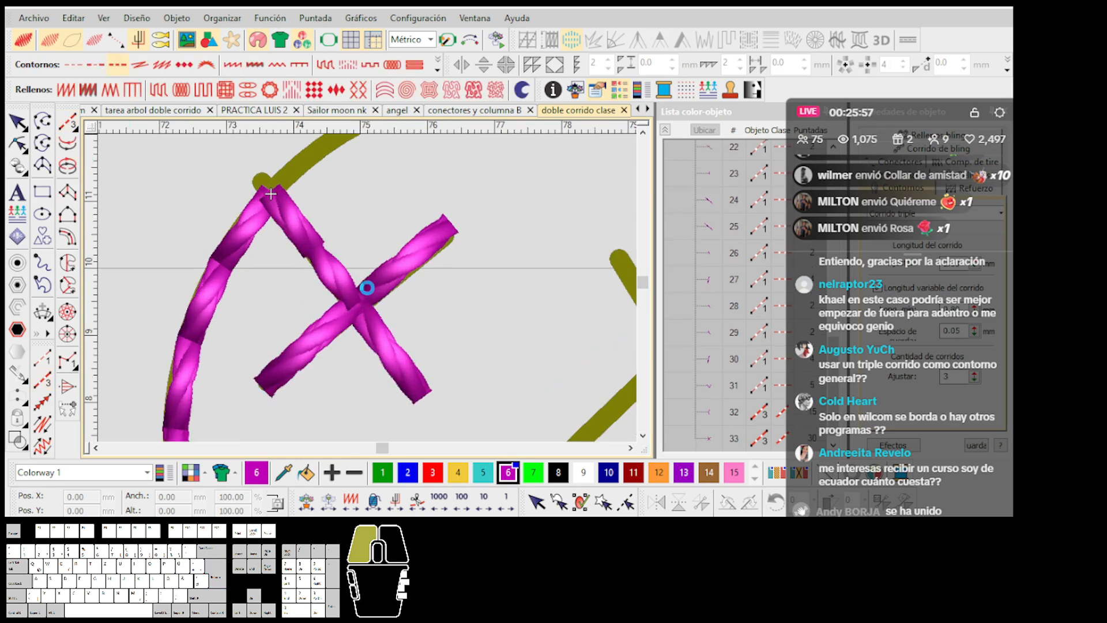
{"action": "scroll", "coordinate": [368, 289], "scroll_direction": "down", "scroll_amount": 3}
{"action": "scroll", "coordinate": [375, 282], "scroll_direction": "up", "scroll_amount": 1}
{"action": "key", "text": "Delete"}
Step: Digitize the left cross as one single run line starting from its junction with the circle, backtracking through its center
{"action": "left_click", "coordinate": [71, 125]}
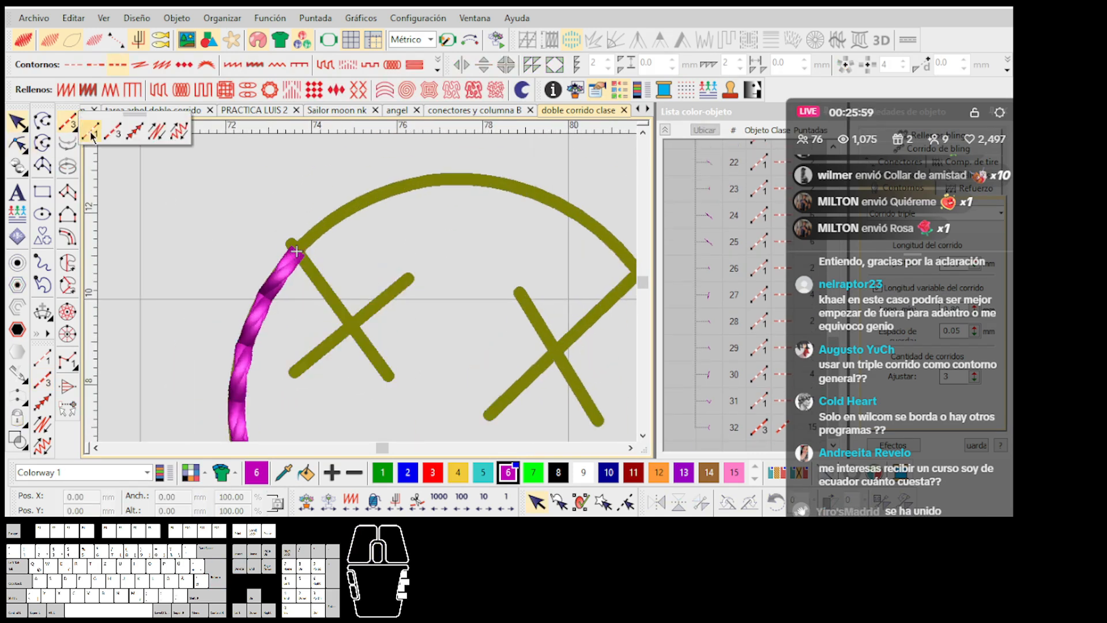
{"action": "left_click", "coordinate": [90, 128]}
{"action": "scroll", "coordinate": [311, 272], "scroll_direction": "up", "scroll_amount": 1}
{"action": "left_click", "coordinate": [272, 234]}
{"action": "left_click", "coordinate": [338, 321]}
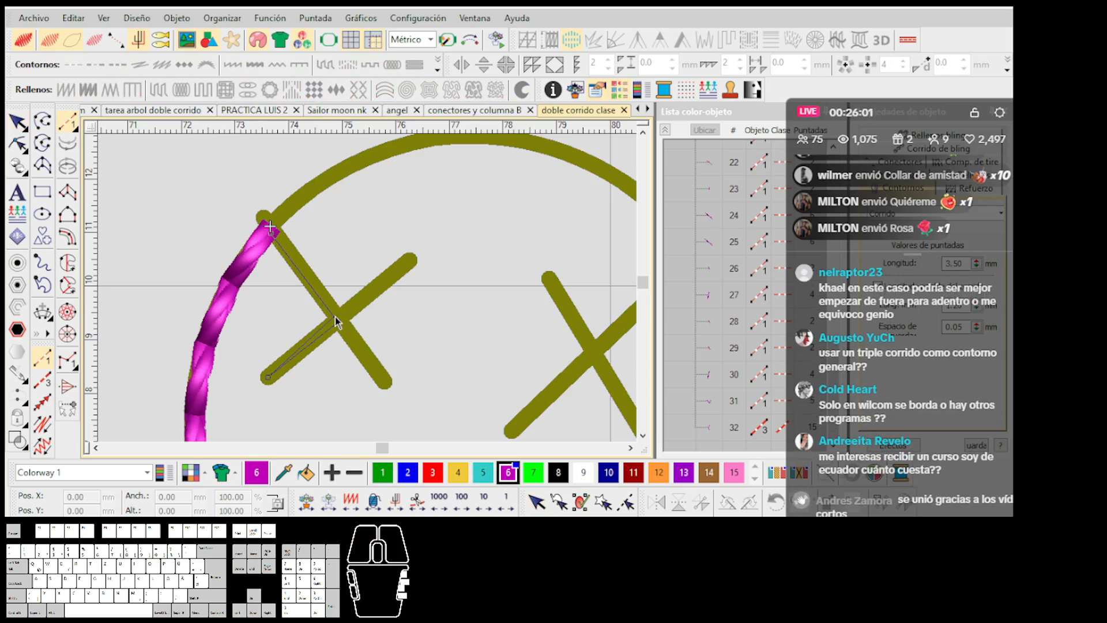
{"action": "left_click", "coordinate": [413, 258]}
{"action": "key", "text": "Return"}
Step: Digitize the circle's top arc as a triple run line from the left cross to the right cross
{"action": "left_click", "coordinate": [71, 125]}
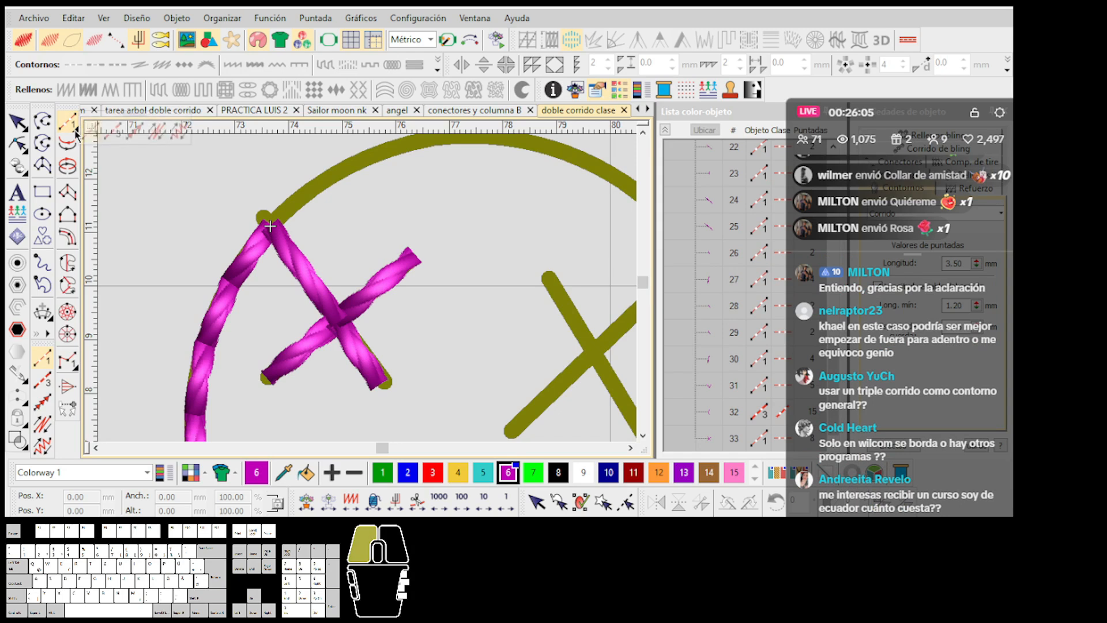
{"action": "left_click", "coordinate": [112, 128]}
{"action": "left_click", "coordinate": [270, 226]}
{"action": "scroll", "coordinate": [443, 164], "scroll_direction": "down", "scroll_amount": 1}
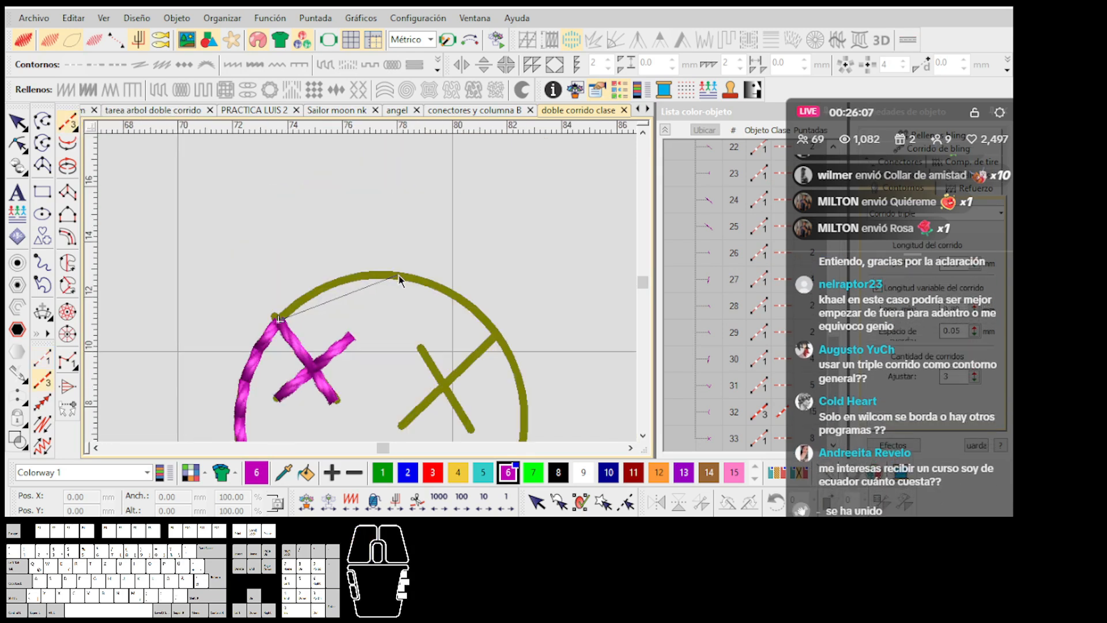
{"action": "left_click", "coordinate": [491, 339]}
{"action": "scroll", "coordinate": [368, 288], "scroll_direction": "up", "scroll_amount": 1}
{"action": "key", "text": "Return"}
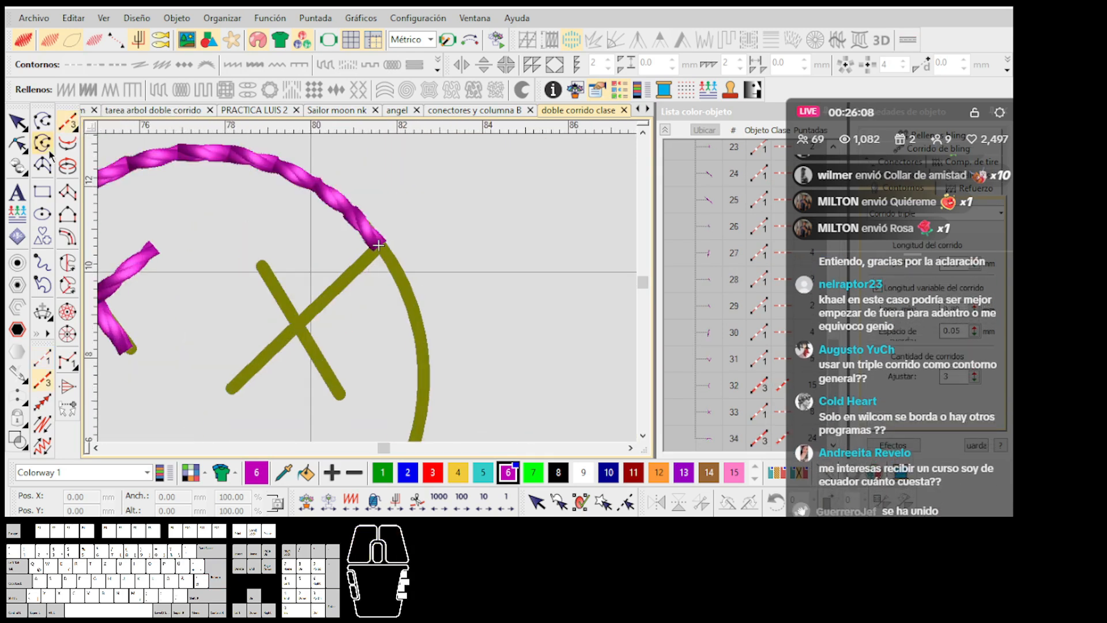
Step: Digitize the right cross as one single run line, backtracking through its center after each arm and returning to the circle
{"action": "left_click", "coordinate": [68, 123]}
{"action": "left_click", "coordinate": [88, 124]}
{"action": "left_click", "coordinate": [375, 252]}
{"action": "left_click", "coordinate": [300, 328]}
{"action": "left_click", "coordinate": [267, 270]}
{"action": "left_click", "coordinate": [300, 327]}
{"action": "left_click", "coordinate": [233, 389]}
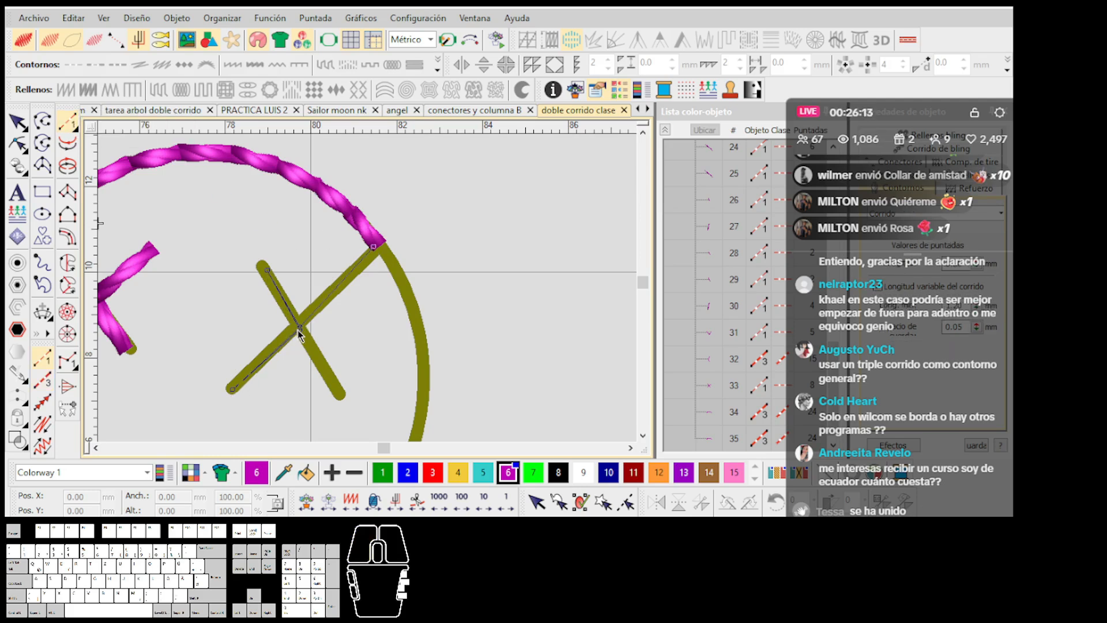
{"action": "left_click", "coordinate": [341, 395]}
{"action": "left_click", "coordinate": [300, 327]}
{"action": "left_click", "coordinate": [374, 249]}
{"action": "key", "text": "Return"}
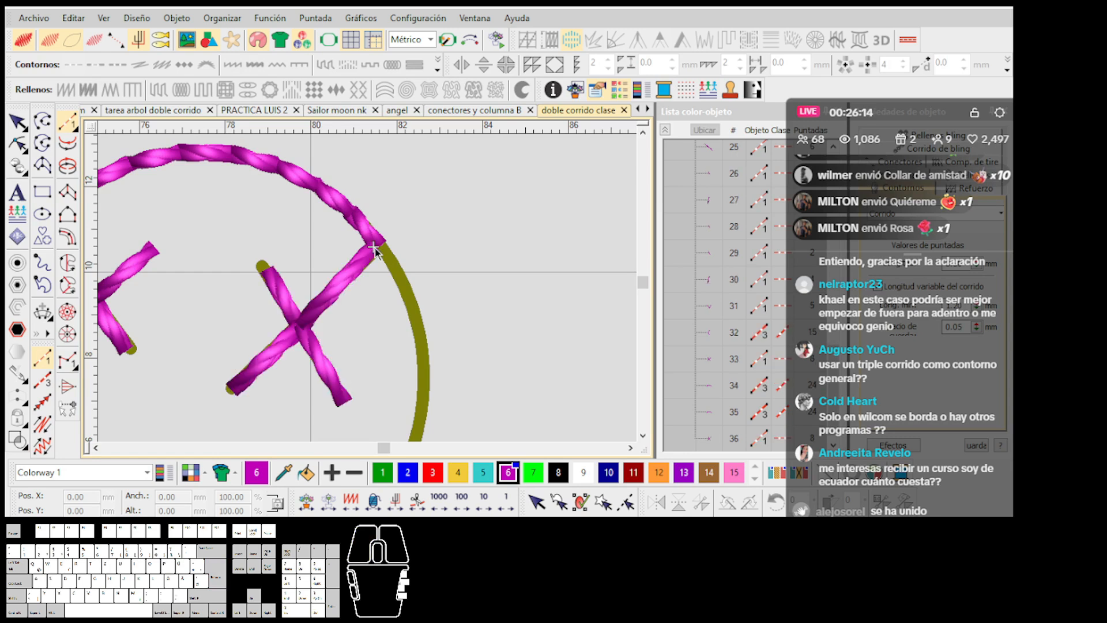
Step: Digitize the circle's remaining arc as a triple run line from the right cross around the bottom to the mouth's left end
{"action": "left_click", "coordinate": [68, 123]}
{"action": "left_click", "coordinate": [110, 124]}
{"action": "left_click", "coordinate": [376, 248]}
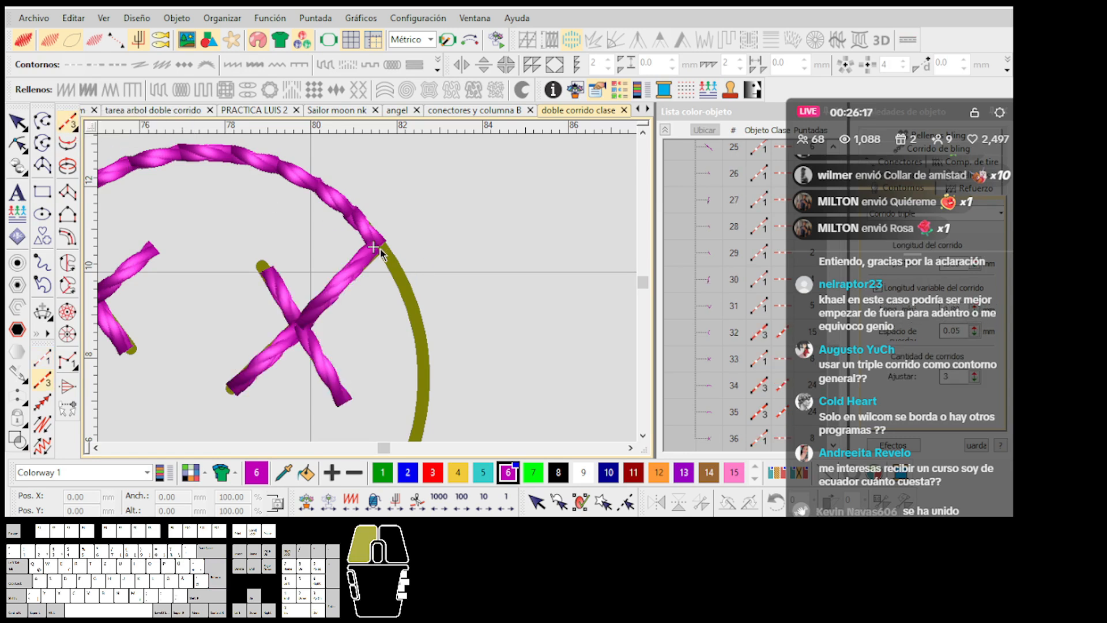
{"action": "scroll", "coordinate": [373, 346], "scroll_direction": "down", "scroll_amount": 3}
{"action": "right_click", "coordinate": [370, 366]}
{"action": "scroll", "coordinate": [301, 376], "scroll_direction": "up", "scroll_amount": 2}
{"action": "right_click", "coordinate": [320, 327]}
{"action": "left_click", "coordinate": [178, 234]}
{"action": "key", "text": "Return"}
Step: Digitize the mouth as one single run line, backtracking through its branching point and returning to the circle
{"action": "scroll", "coordinate": [346, 266], "scroll_direction": "up", "scroll_amount": 2}
{"action": "scroll", "coordinate": [225, 217], "scroll_direction": "down", "scroll_amount": 1}
{"action": "left_click", "coordinate": [68, 123]}
{"action": "left_click", "coordinate": [88, 125]}
{"action": "left_click", "coordinate": [380, 340]}
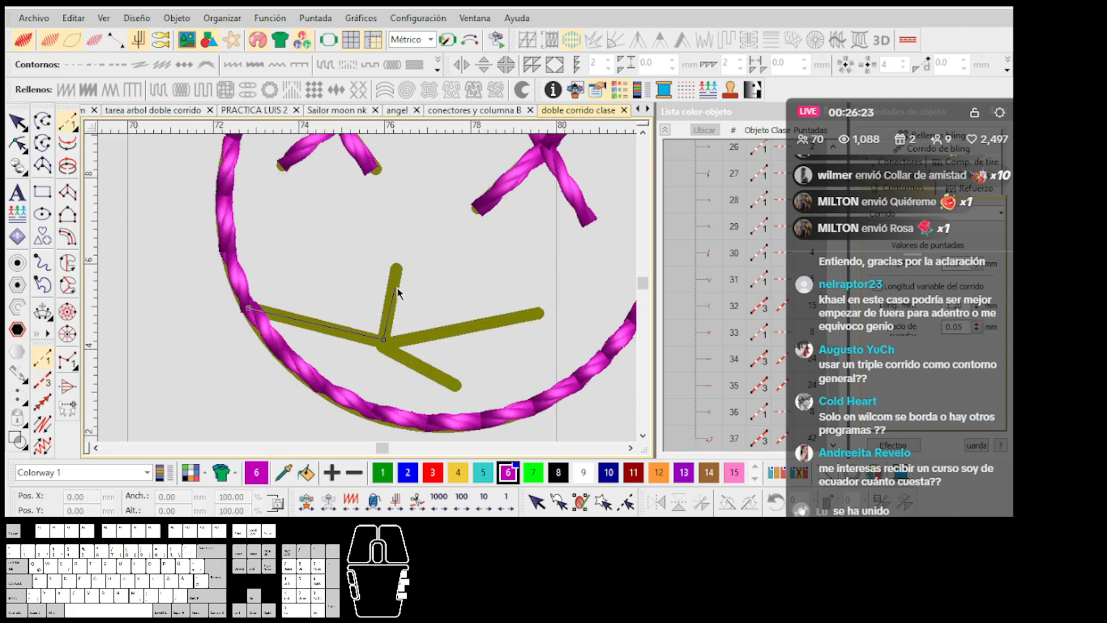
{"action": "left_click", "coordinate": [398, 269]}
{"action": "left_click", "coordinate": [381, 340]}
{"action": "left_click", "coordinate": [383, 340]}
{"action": "left_click", "coordinate": [539, 313]}
{"action": "left_click", "coordinate": [382, 341]}
{"action": "left_click", "coordinate": [250, 307]}
{"action": "key", "text": "Return"}
Step: Try moving the circle's lower arc away from the face, and undo the move
{"action": "scroll", "coordinate": [410, 308], "scroll_direction": "down", "scroll_amount": 3}
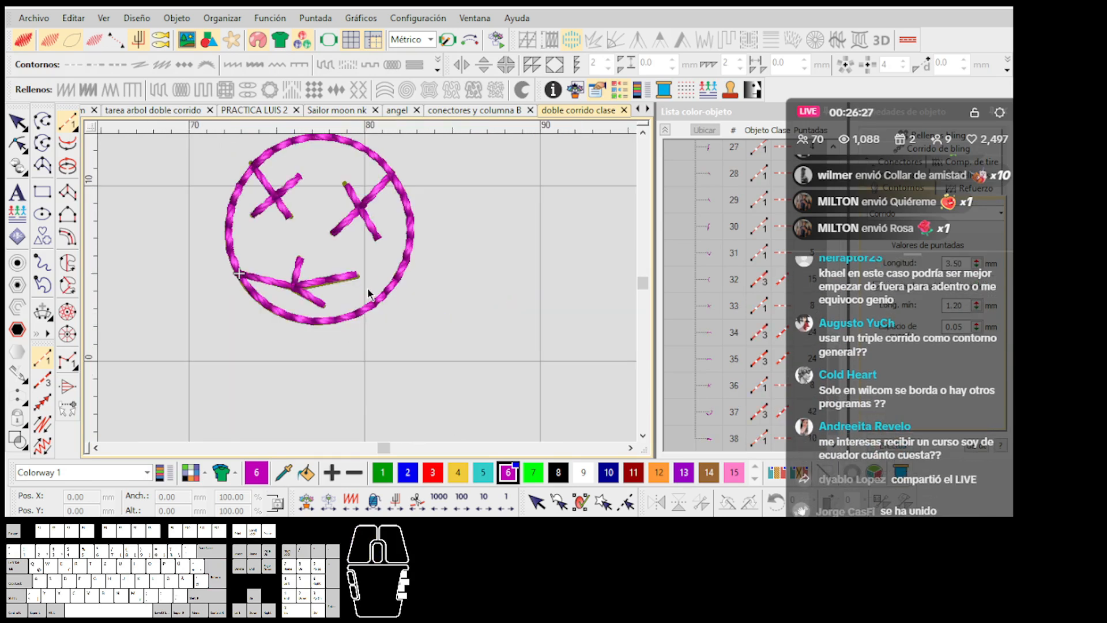
{"action": "left_click", "coordinate": [346, 278]}
{"action": "left_click", "coordinate": [374, 219]}
{"action": "left_click", "coordinate": [283, 203]}
{"action": "left_click", "coordinate": [410, 229]}
{"action": "scroll", "coordinate": [410, 229], "scroll_direction": "down", "scroll_amount": 3}
{"action": "left_click_drag", "start_coordinate": [346, 282], "coordinate": [451, 306]}
{"action": "key", "text": "ctrl+z"}
{"action": "scroll", "coordinate": [367, 288], "scroll_direction": "up", "scroll_amount": 2}
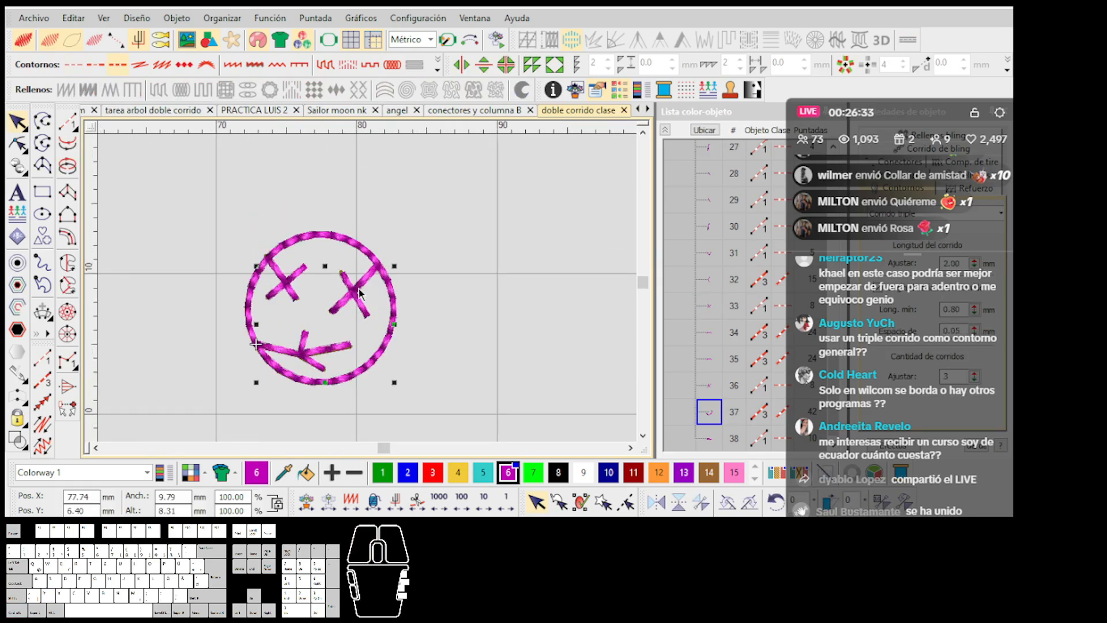
{"action": "scroll", "coordinate": [367, 288], "scroll_direction": "up", "scroll_amount": 1}
{"action": "scroll", "coordinate": [363, 289], "scroll_direction": "down", "scroll_amount": 2}
{"action": "scroll", "coordinate": [365, 291], "scroll_direction": "up", "scroll_amount": 3}
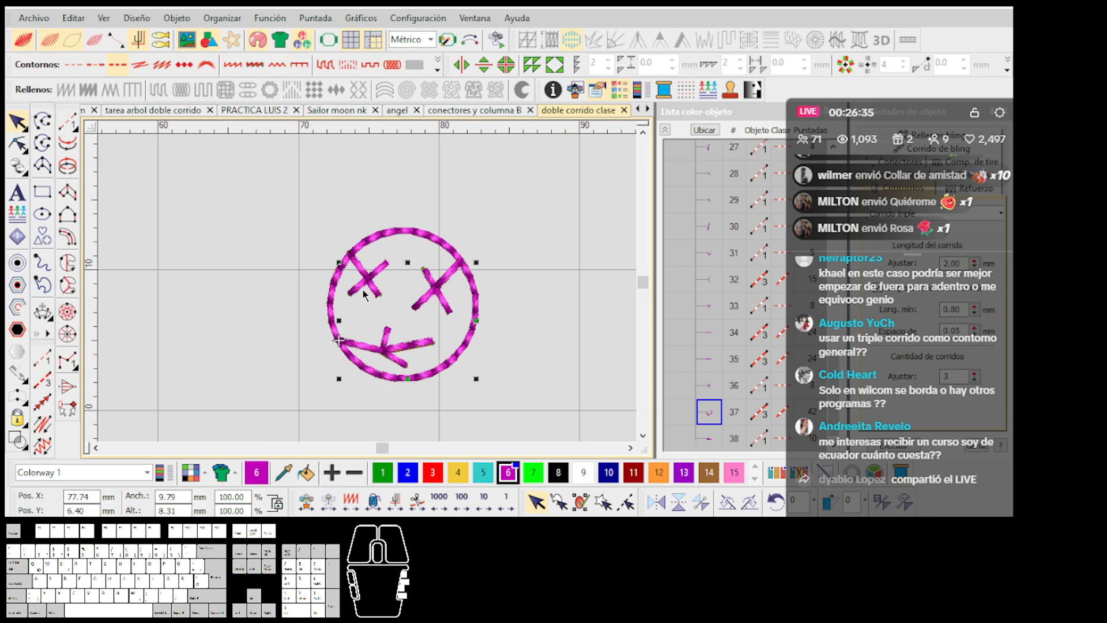
Step: Select the circle's arcs together, try moving them off the face, and undo the move
{"action": "left_click", "coordinate": [324, 278], "text": "ctrl"}
{"action": "left_click", "coordinate": [466, 202], "text": "ctrl"}
{"action": "scroll", "coordinate": [446, 244], "scroll_direction": "down", "scroll_amount": 2}
{"action": "left_click_drag", "start_coordinate": [367, 287], "coordinate": [465, 252]}
{"action": "scroll", "coordinate": [400, 252], "scroll_direction": "down", "scroll_amount": 2}
{"action": "scroll", "coordinate": [380, 302], "scroll_direction": "up", "scroll_amount": 1}
{"action": "left_click", "coordinate": [368, 289]}
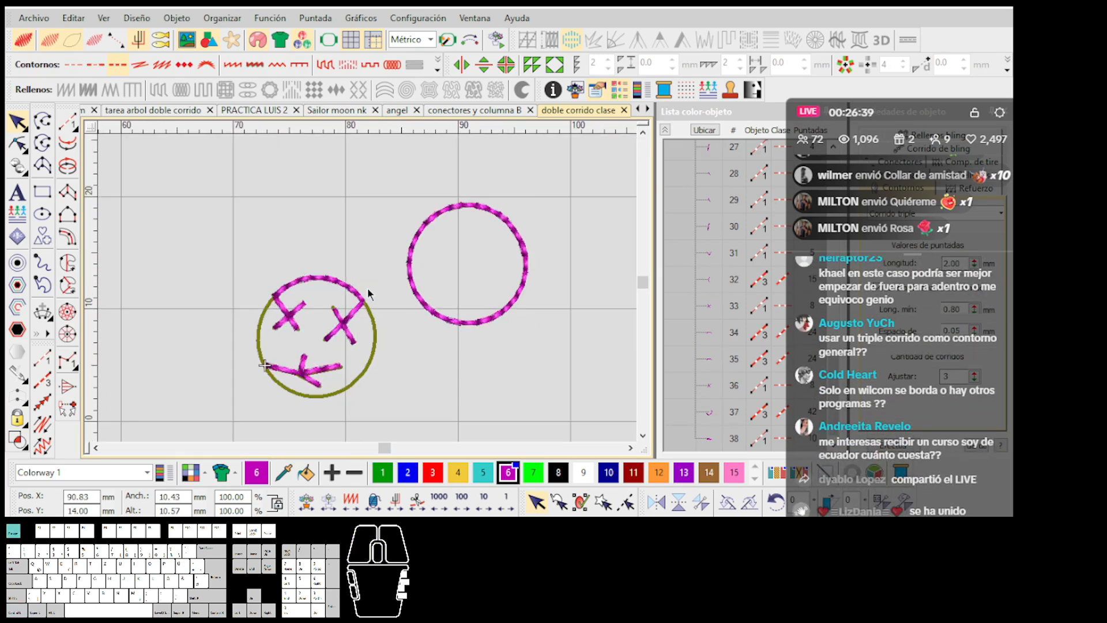
{"action": "scroll", "coordinate": [368, 289], "scroll_direction": "down", "scroll_amount": 4}
{"action": "key", "text": "ctrl+z"}
Step: Examine the finished face example, comparing its triple run circle with the single run crosses and mouth
{"action": "scroll", "coordinate": [365, 289], "scroll_direction": "up", "scroll_amount": 2}
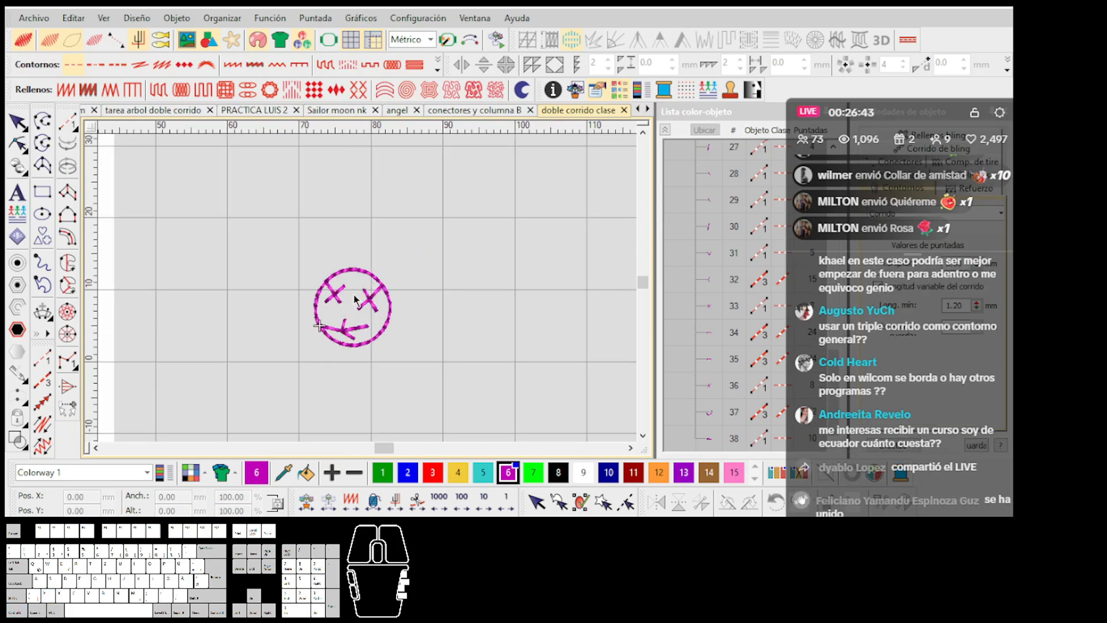
{"action": "scroll", "coordinate": [370, 292], "scroll_direction": "down", "scroll_amount": 5}
{"action": "scroll", "coordinate": [367, 289], "scroll_direction": "up", "scroll_amount": 9}
{"action": "left_click_drag", "start_coordinate": [366, 290], "coordinate": [343, 277]}
{"action": "key", "text": "ctrl+z"}
{"action": "key", "text": "Escape"}
{"action": "scroll", "coordinate": [369, 291], "scroll_direction": "down", "scroll_amount": 2}
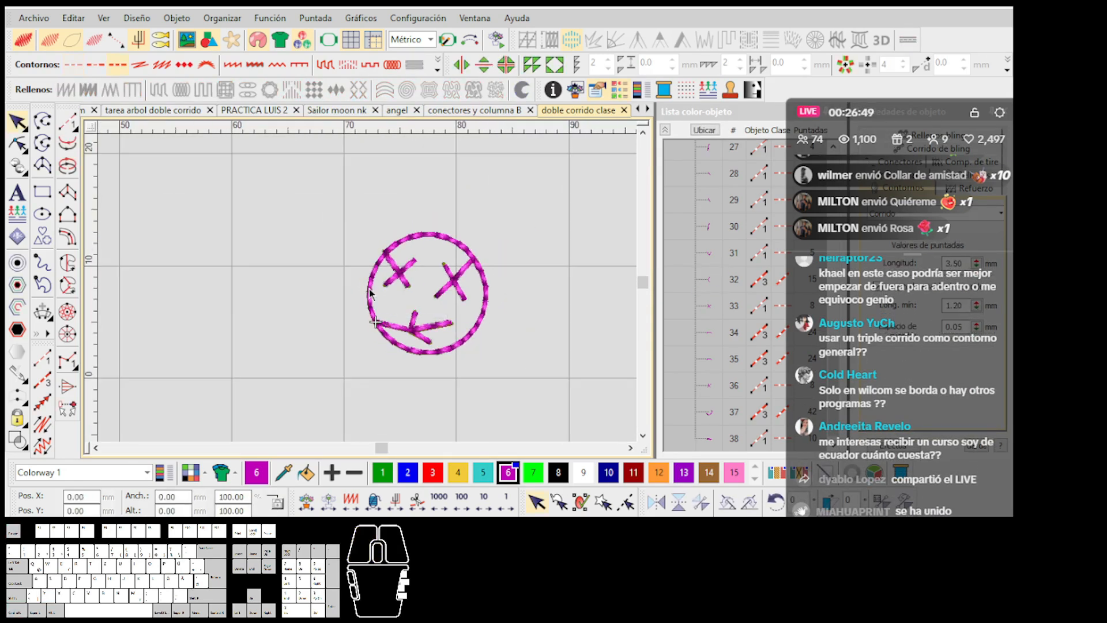
{"action": "scroll", "coordinate": [369, 292], "scroll_direction": "up", "scroll_amount": 1}
{"action": "scroll", "coordinate": [370, 292], "scroll_direction": "down", "scroll_amount": 2}
{"action": "scroll", "coordinate": [369, 292], "scroll_direction": "up", "scroll_amount": 2}
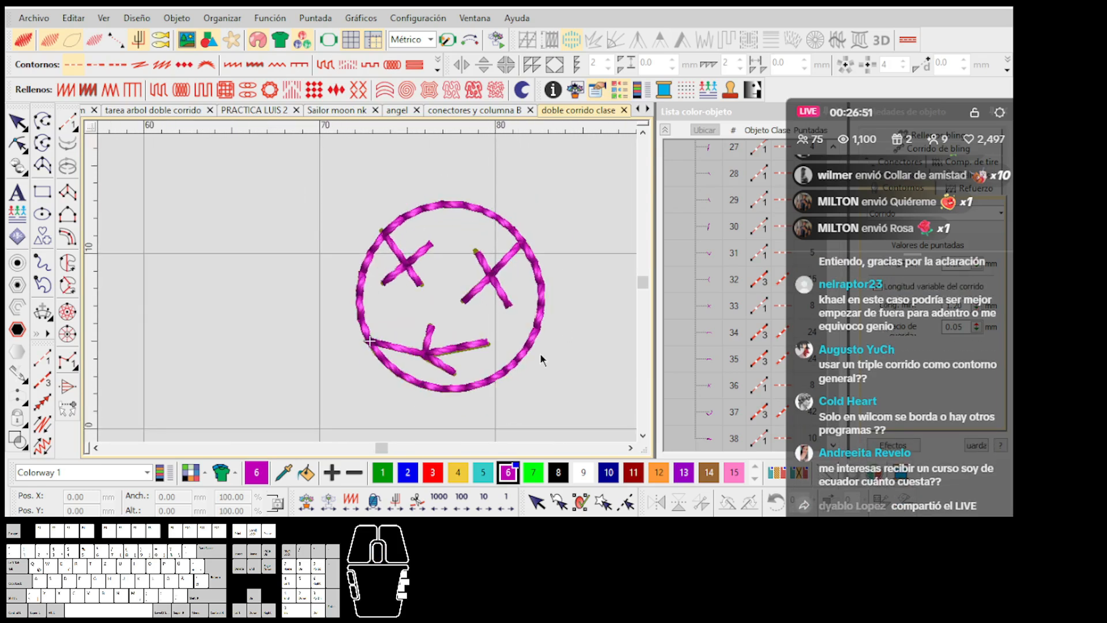
{"action": "scroll", "coordinate": [376, 360], "scroll_direction": "up", "scroll_amount": 2}
{"action": "scroll", "coordinate": [368, 287], "scroll_direction": "down", "scroll_amount": 1}
{"action": "scroll", "coordinate": [364, 277], "scroll_direction": "down", "scroll_amount": 2}
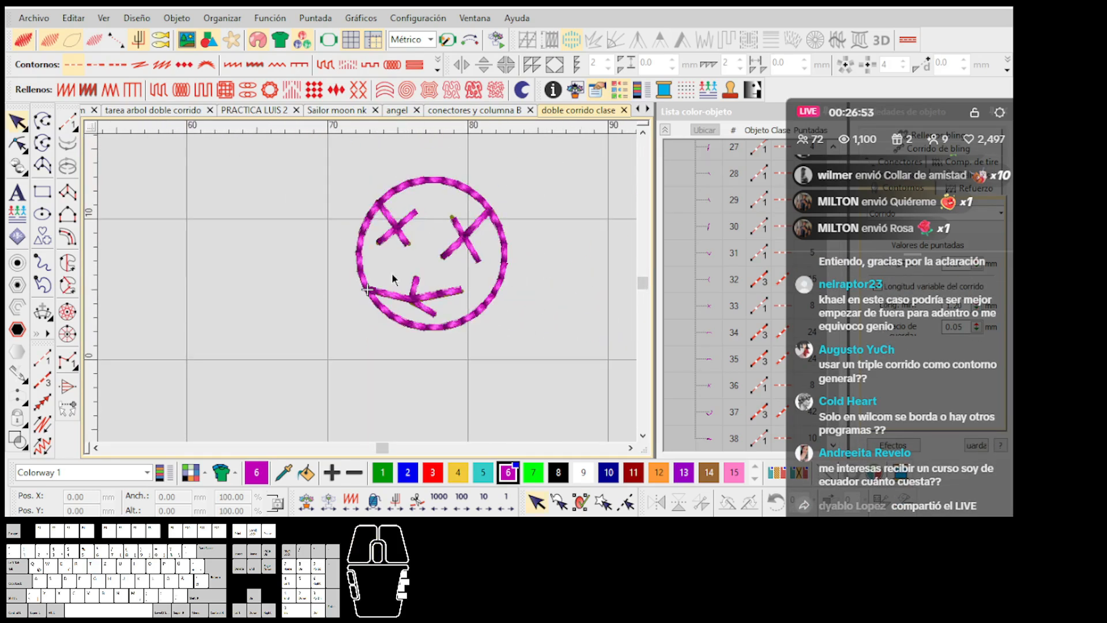
{"action": "scroll", "coordinate": [369, 288], "scroll_direction": "down", "scroll_amount": 2}
{"action": "scroll", "coordinate": [335, 285], "scroll_direction": "up", "scroll_amount": 1}
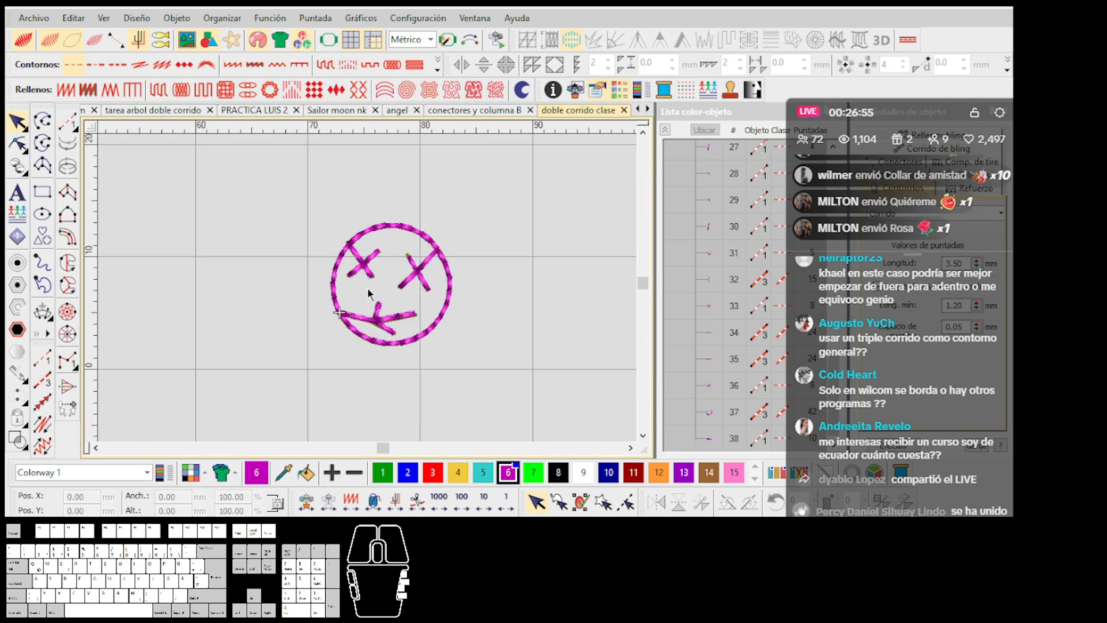
Step: Delete the entire face example beside the phoenix
{"action": "scroll", "coordinate": [357, 295], "scroll_direction": "down", "scroll_amount": 3}
{"action": "scroll", "coordinate": [364, 289], "scroll_direction": "down", "scroll_amount": 1}
{"action": "scroll", "coordinate": [274, 261], "scroll_direction": "up", "scroll_amount": 2}
{"action": "scroll", "coordinate": [274, 261], "scroll_direction": "down", "scroll_amount": 1}
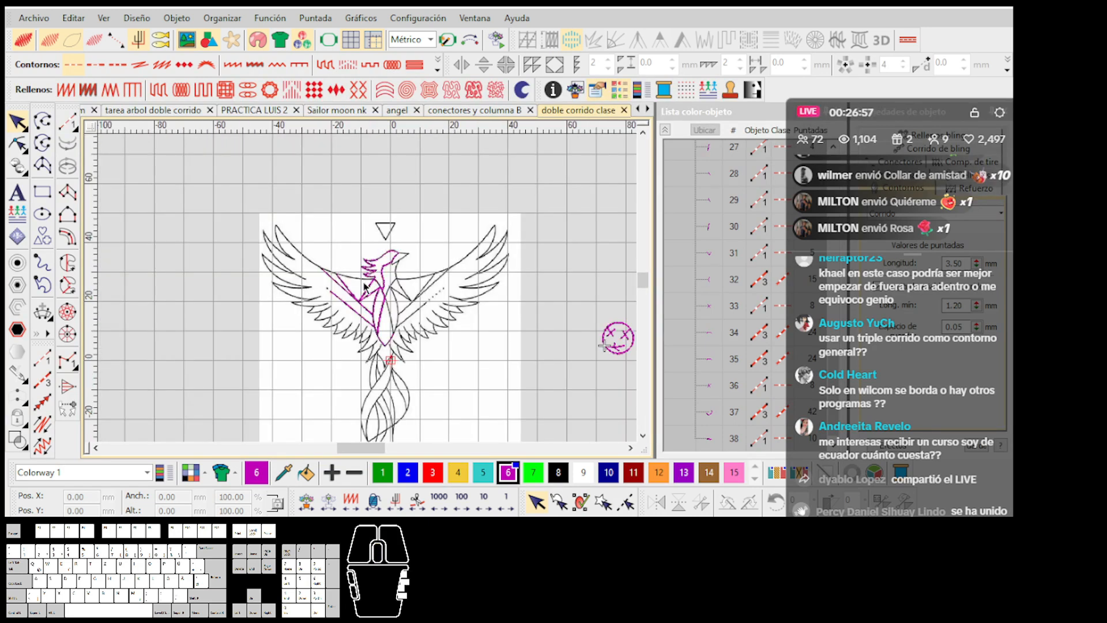
{"action": "scroll", "coordinate": [365, 287], "scroll_direction": "down", "scroll_amount": 2}
{"action": "left_click_drag", "start_coordinate": [430, 259], "coordinate": [541, 337]}
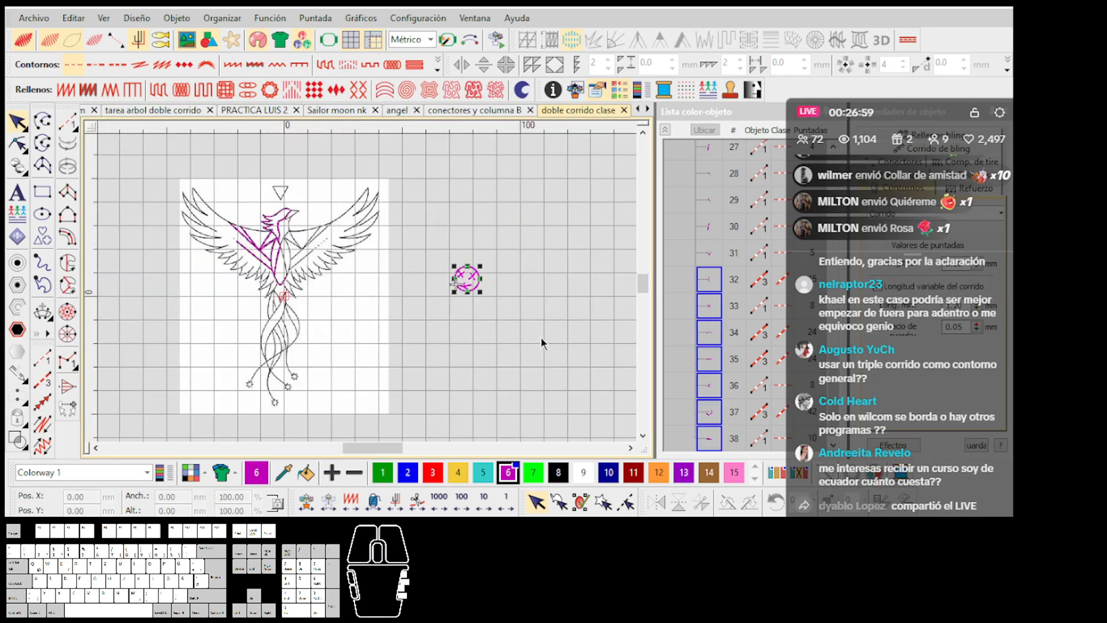
{"action": "key", "text": "Delete"}
{"action": "left_click", "coordinate": [419, 307]}
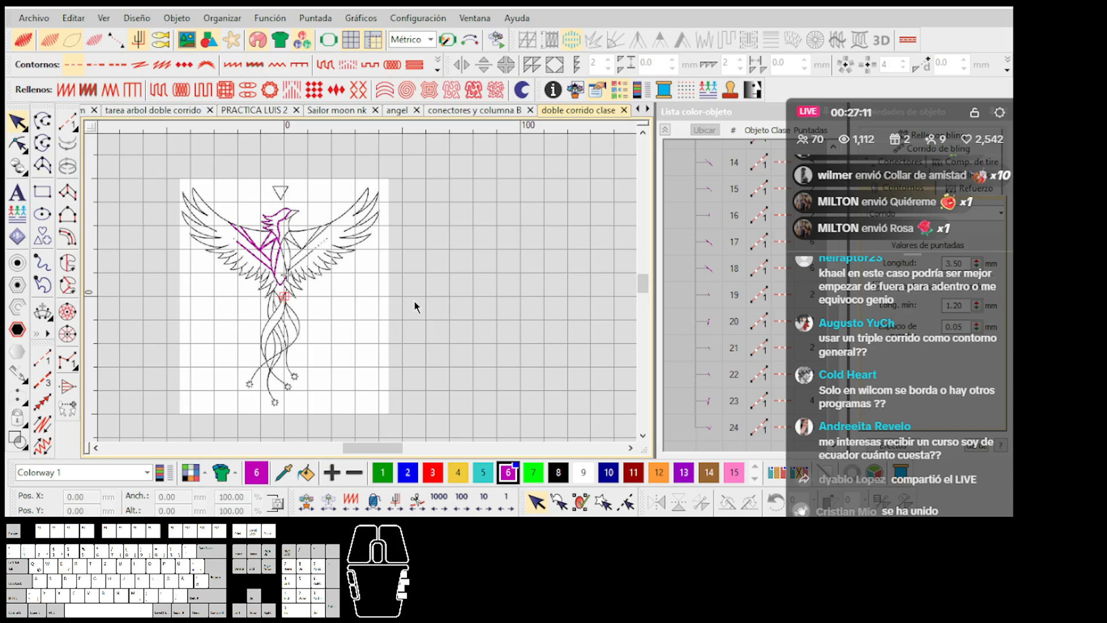
Step: Digitize a curved, satin-filled band about 18 mm wide in the empty area beside the phoenix
{"action": "scroll", "coordinate": [458, 305], "scroll_direction": "up", "scroll_amount": 2}
{"action": "left_click", "coordinate": [68, 213]}
{"action": "scroll", "coordinate": [316, 304], "scroll_direction": "up", "scroll_amount": 1}
{"action": "left_click", "coordinate": [316, 304]}
{"action": "left_click", "coordinate": [371, 284]}
{"action": "scroll", "coordinate": [381, 276], "scroll_direction": "up", "scroll_amount": 1}
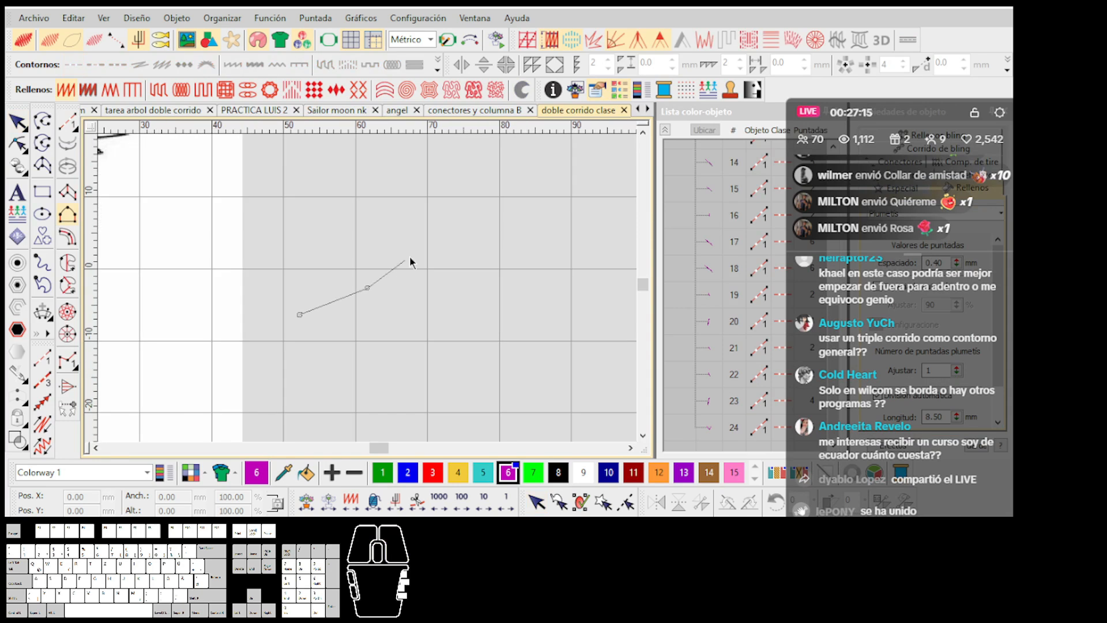
{"action": "left_click", "coordinate": [425, 242]}
{"action": "scroll", "coordinate": [425, 243], "scroll_direction": "up", "scroll_amount": 1}
{"action": "left_click", "coordinate": [296, 327]}
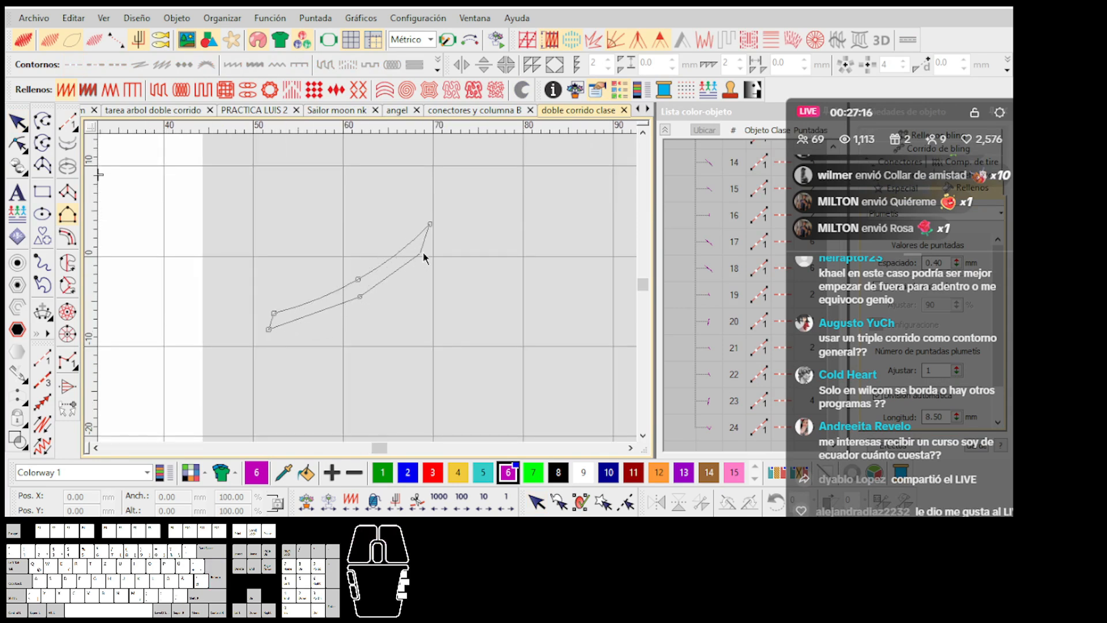
{"action": "left_click", "coordinate": [423, 253]}
{"action": "key", "text": "Return"}
{"action": "scroll", "coordinate": [391, 284], "scroll_direction": "up", "scroll_amount": 1}
{"action": "key", "text": "Escape"}
Step: Digitize a single run line along the satin band's lower edge with two downward branches, backtracking over each branch
{"action": "left_click", "coordinate": [79, 129]}
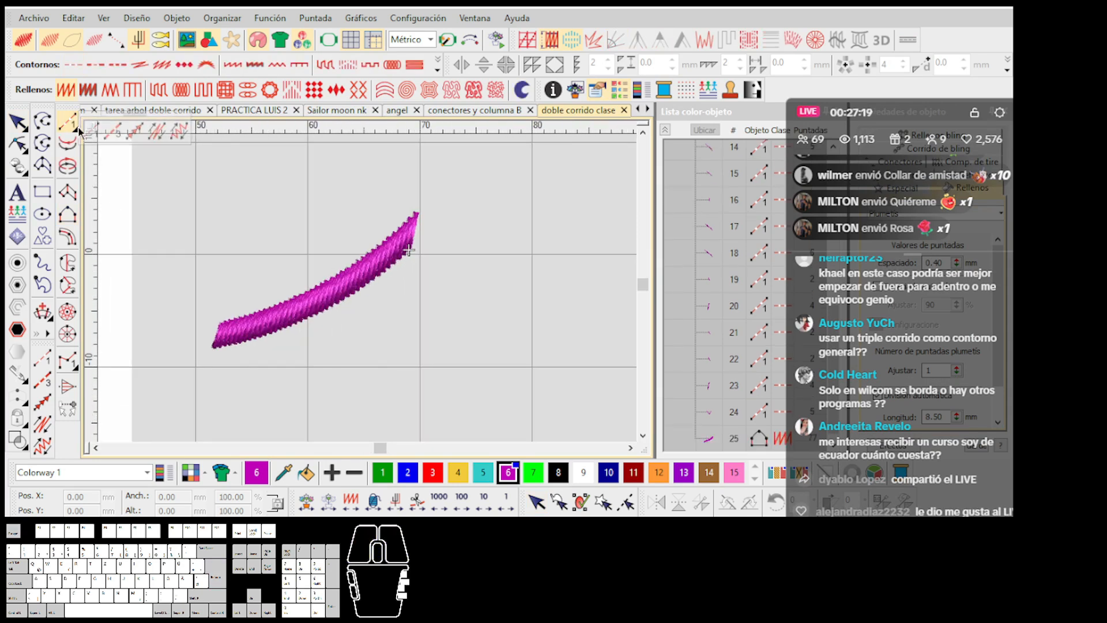
{"action": "left_click", "coordinate": [88, 139]}
{"action": "scroll", "coordinate": [366, 287], "scroll_direction": "up", "scroll_amount": 2}
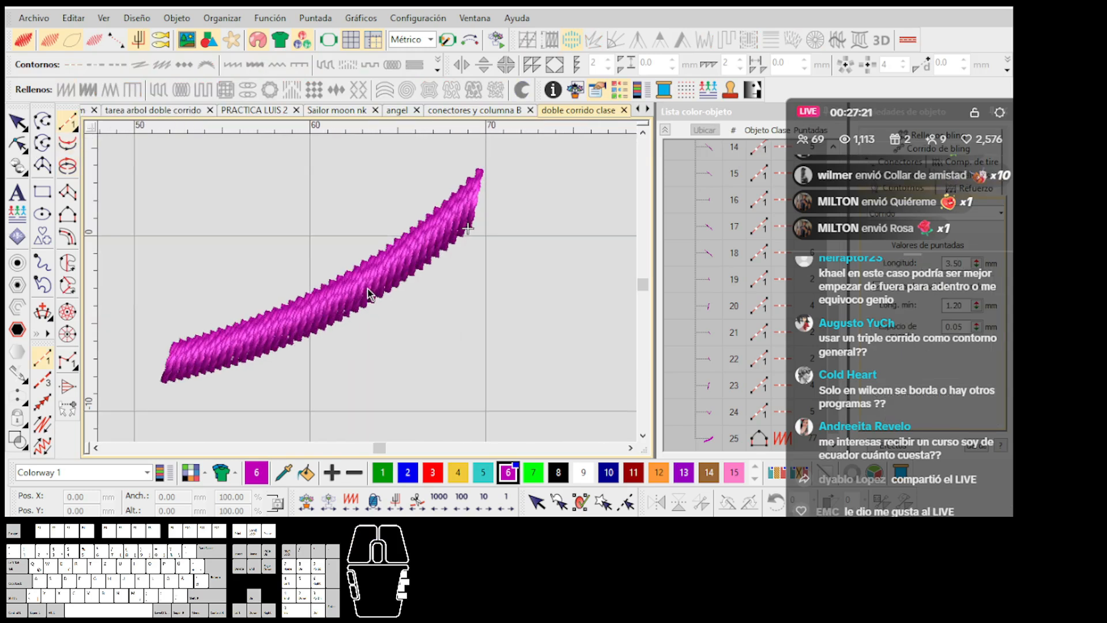
{"action": "scroll", "coordinate": [369, 289], "scroll_direction": "down", "scroll_amount": 3}
{"action": "scroll", "coordinate": [367, 301], "scroll_direction": "up", "scroll_amount": 4}
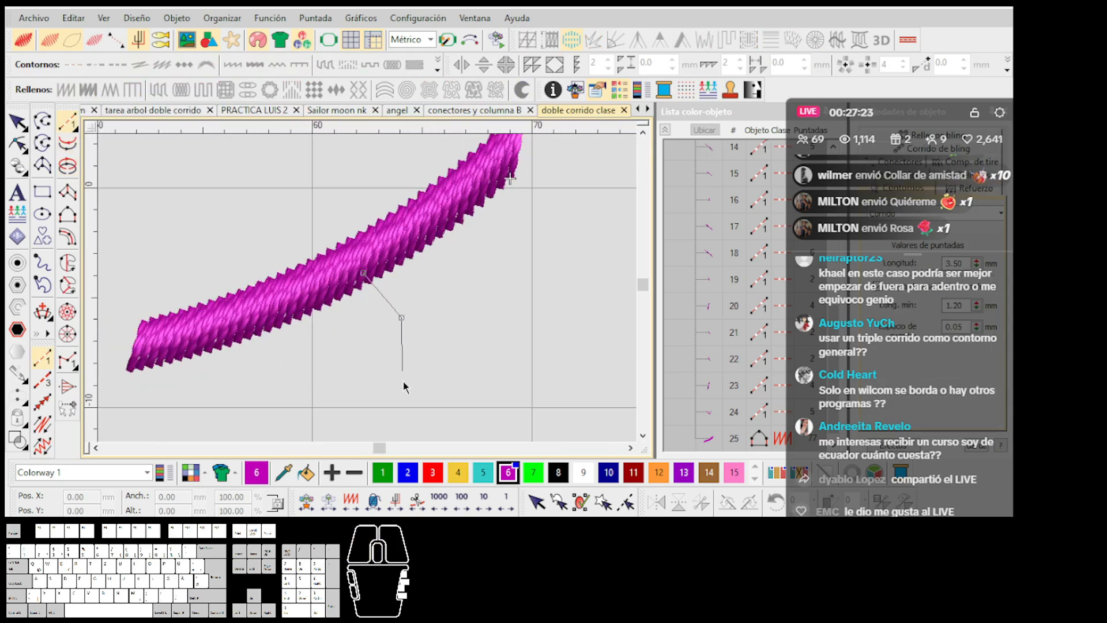
{"action": "left_click", "coordinate": [402, 390]}
{"action": "left_click", "coordinate": [360, 273]}
{"action": "left_click", "coordinate": [400, 318]}
{"action": "left_click", "coordinate": [400, 391]}
{"action": "left_click", "coordinate": [401, 319]}
{"action": "left_click", "coordinate": [406, 241]}
{"action": "left_click", "coordinate": [471, 338]}
{"action": "left_click", "coordinate": [406, 242]}
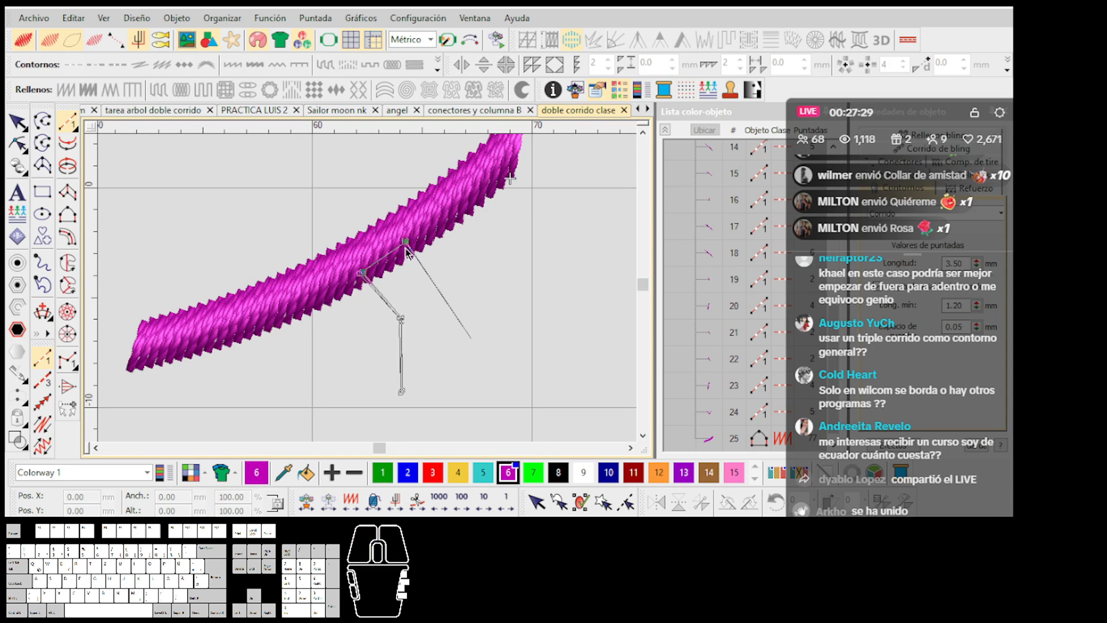
{"action": "key", "text": "Return"}
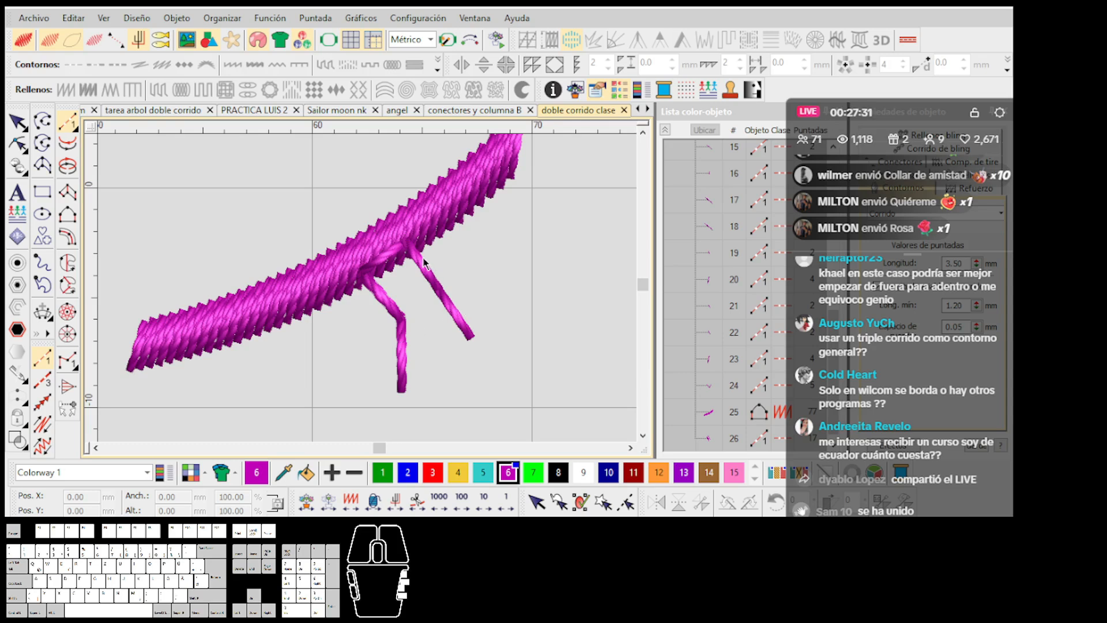
Step: Digitize another single run line from the satin band's lower edge that splits into a Y-shaped branch
{"action": "left_click", "coordinate": [487, 268]}
{"action": "left_click", "coordinate": [548, 237]}
{"action": "left_click", "coordinate": [487, 269]}
{"action": "left_click", "coordinate": [474, 374]}
{"action": "key", "text": "Return"}
{"action": "key", "text": "Escape"}
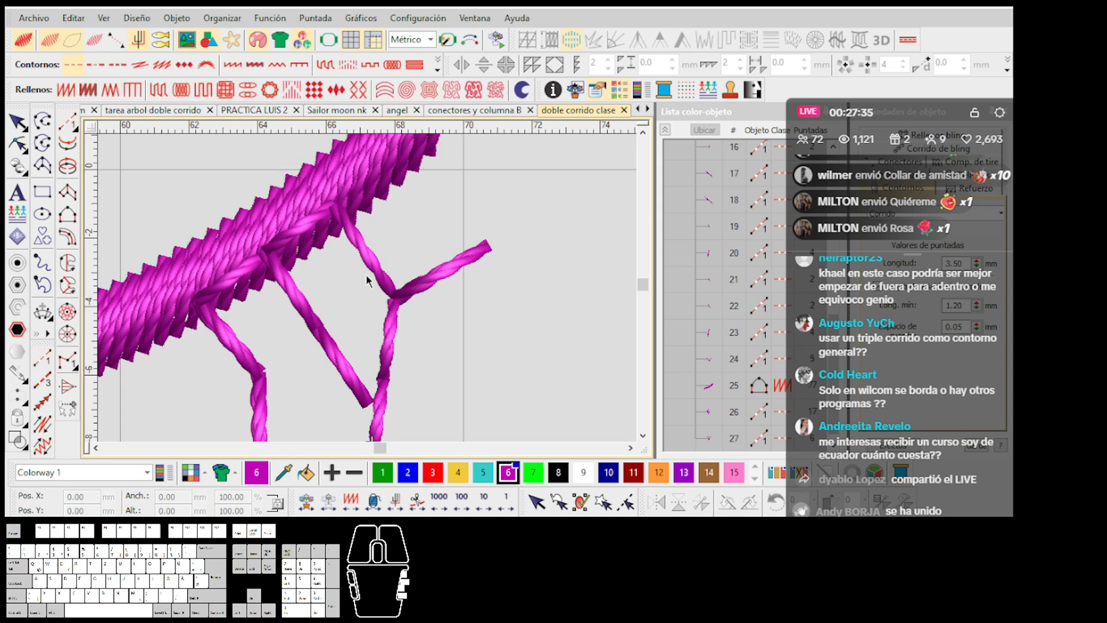
Step: Delete the branching single run lines below the satin band
{"action": "scroll", "coordinate": [369, 291], "scroll_direction": "down", "scroll_amount": 4}
{"action": "scroll", "coordinate": [369, 291], "scroll_direction": "up", "scroll_amount": 1}
{"action": "key", "text": "Escape"}
{"action": "left_click_drag", "start_coordinate": [470, 231], "coordinate": [296, 397]}
{"action": "key", "text": "Delete"}
{"action": "scroll", "coordinate": [368, 288], "scroll_direction": "down", "scroll_amount": 2}
{"action": "scroll", "coordinate": [368, 289], "scroll_direction": "up", "scroll_amount": 1}
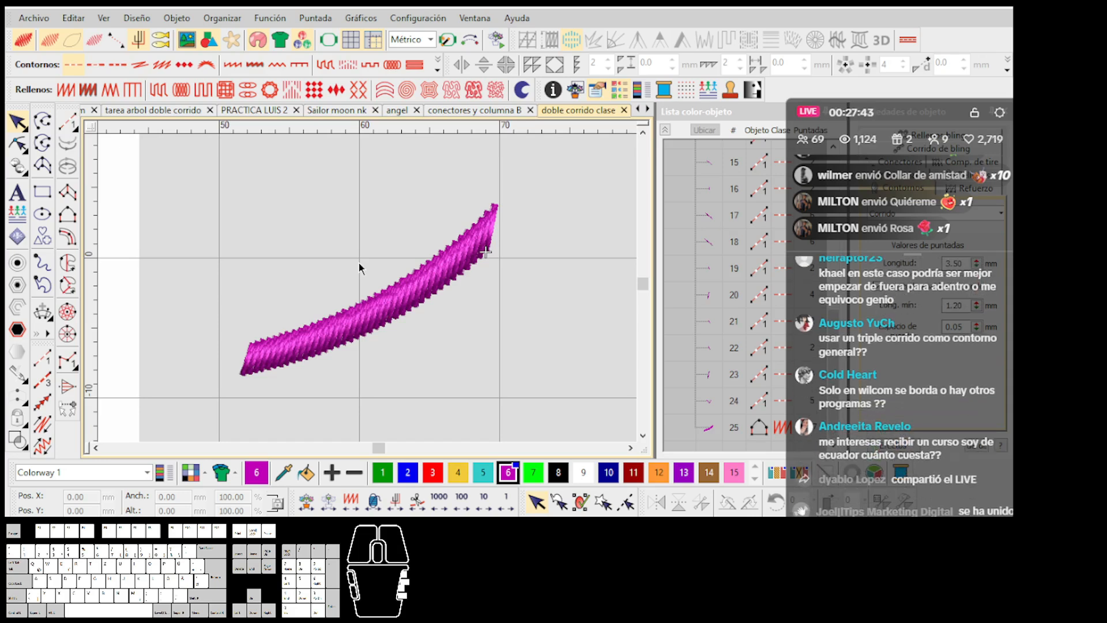
Step: Delete the curved satin band and return to the whole phoenix design
{"action": "scroll", "coordinate": [368, 288], "scroll_direction": "down", "scroll_amount": 2}
{"action": "scroll", "coordinate": [368, 288], "scroll_direction": "up", "scroll_amount": 1}
{"action": "scroll", "coordinate": [368, 287], "scroll_direction": "down", "scroll_amount": 1}
{"action": "scroll", "coordinate": [368, 287], "scroll_direction": "up", "scroll_amount": 1}
{"action": "scroll", "coordinate": [368, 287], "scroll_direction": "down", "scroll_amount": 2}
{"action": "left_click", "coordinate": [374, 299]}
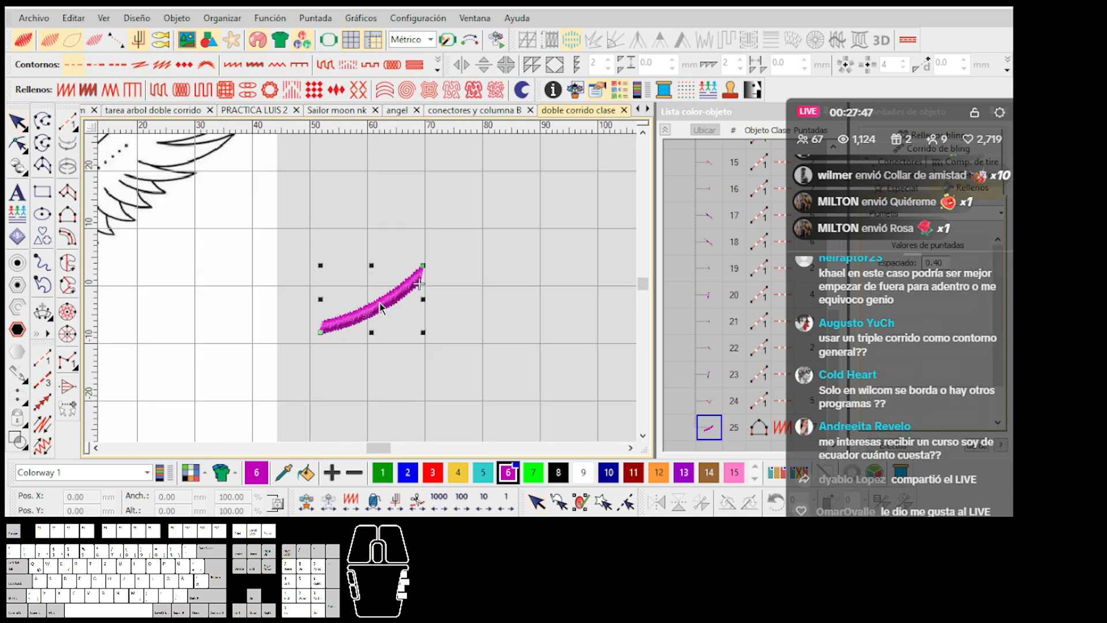
{"action": "key", "text": "Delete"}
{"action": "key", "text": "0"}
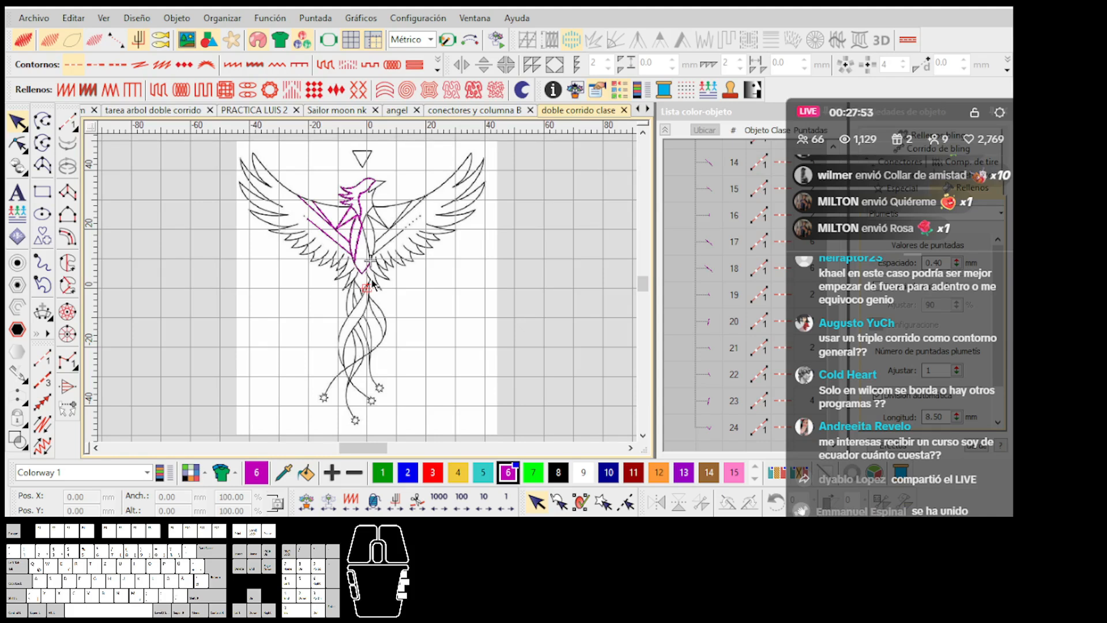
Step: Digitize a continuous single run beside the phoenix as several overlapping curved feather strands, zigzagging from upper tips to lower tips
{"action": "scroll", "coordinate": [368, 269], "scroll_direction": "up", "scroll_amount": 2}
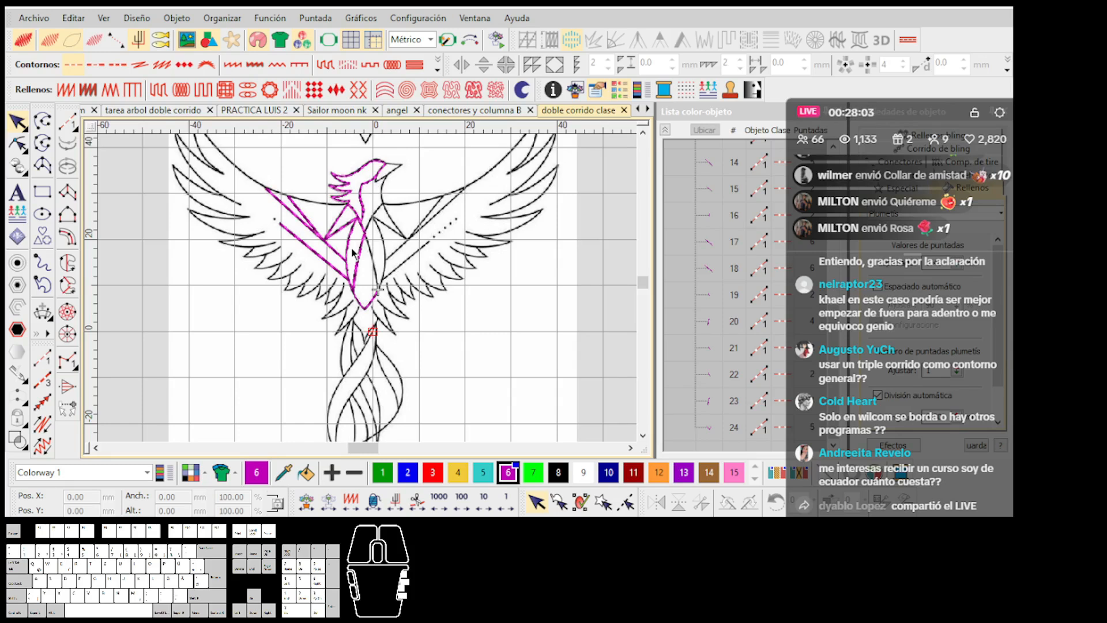
{"action": "left_click", "coordinate": [67, 121]}
{"action": "scroll", "coordinate": [526, 309], "scroll_direction": "up", "scroll_amount": 3}
{"action": "left_click", "coordinate": [368, 288]}
{"action": "scroll", "coordinate": [362, 325], "scroll_direction": "up", "scroll_amount": 2}
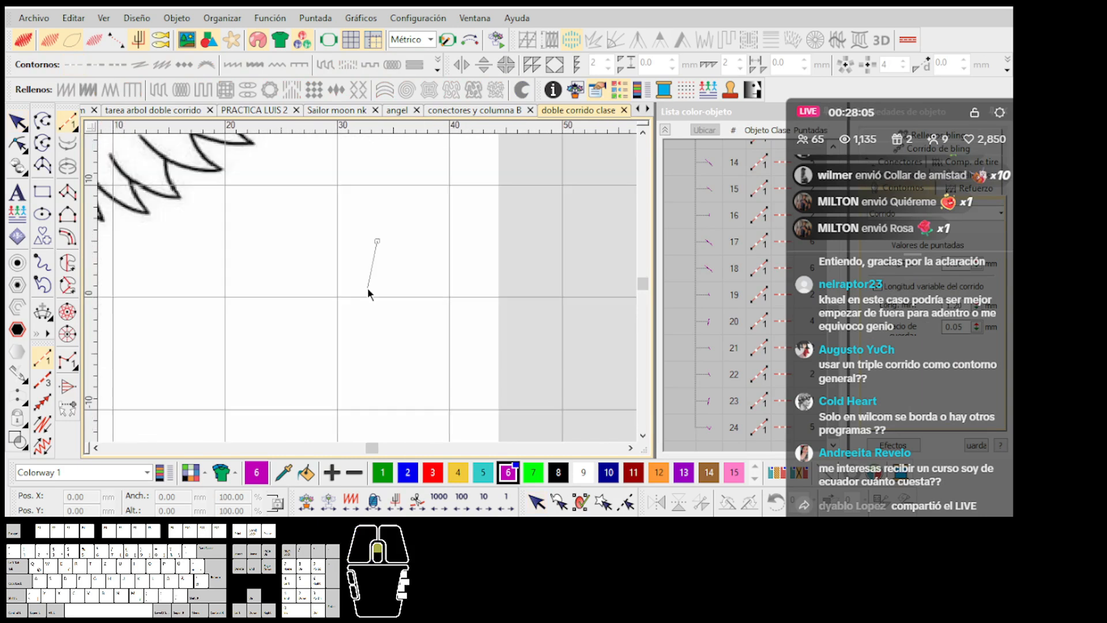
{"action": "right_click", "coordinate": [359, 298]}
{"action": "left_click", "coordinate": [298, 389]}
{"action": "right_click", "coordinate": [342, 336]}
{"action": "left_click", "coordinate": [378, 265]}
{"action": "right_click", "coordinate": [362, 325]}
{"action": "left_click", "coordinate": [313, 411]}
{"action": "right_click", "coordinate": [364, 330]}
{"action": "left_click", "coordinate": [387, 237]}
{"action": "right_click", "coordinate": [375, 315]}
{"action": "left_click", "coordinate": [341, 412]}
{"action": "right_click", "coordinate": [380, 330]}
{"action": "left_click", "coordinate": [394, 263]}
{"action": "right_click", "coordinate": [379, 343]}
{"action": "left_click", "coordinate": [357, 428]}
{"action": "key", "text": "BackSpace"}
{"action": "left_click", "coordinate": [348, 430]}
{"action": "right_click", "coordinate": [378, 367]}
{"action": "left_click", "coordinate": [394, 316]}
{"action": "right_click", "coordinate": [380, 385]}
{"action": "scroll", "coordinate": [373, 410], "scroll_direction": "down", "scroll_amount": 2}
{"action": "left_click", "coordinate": [346, 338]}
{"action": "right_click", "coordinate": [375, 284]}
{"action": "key", "text": "Return"}
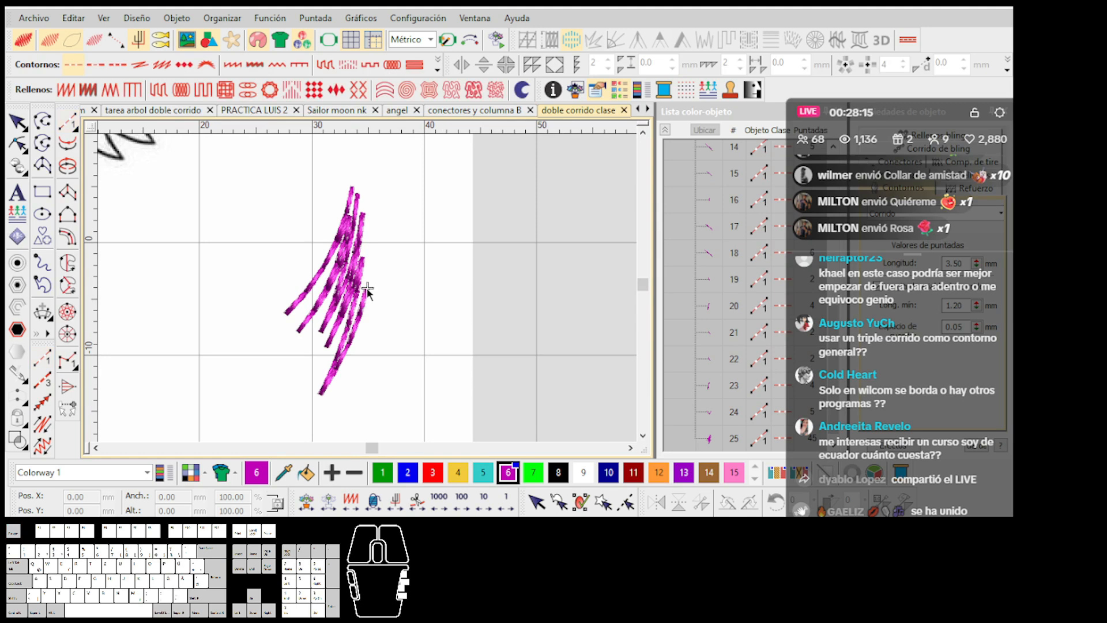
Step: Delete the feather-strand run example and return to the whole phoenix design
{"action": "key", "text": "Escape"}
{"action": "scroll", "coordinate": [370, 288], "scroll_direction": "down", "scroll_amount": 4}
{"action": "key", "text": "Delete"}
{"action": "key", "text": "0"}
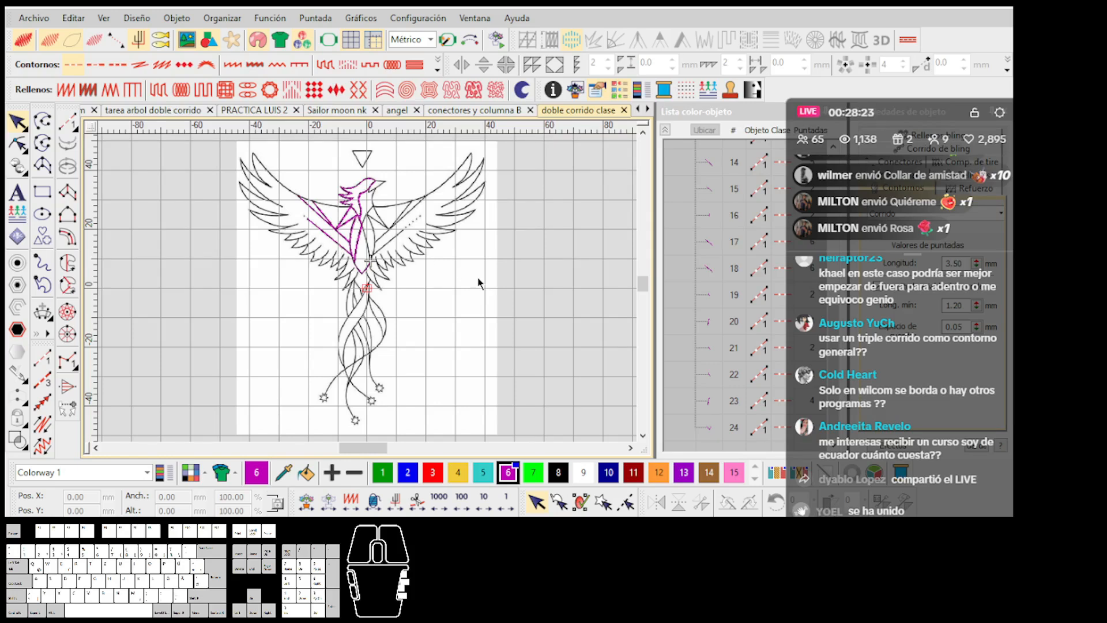
Step: Examine the phoenix's body and wing outlines to plan how the magenta run continues from its end point near the lower body
{"action": "scroll", "coordinate": [378, 259], "scroll_direction": "up", "scroll_amount": 4}
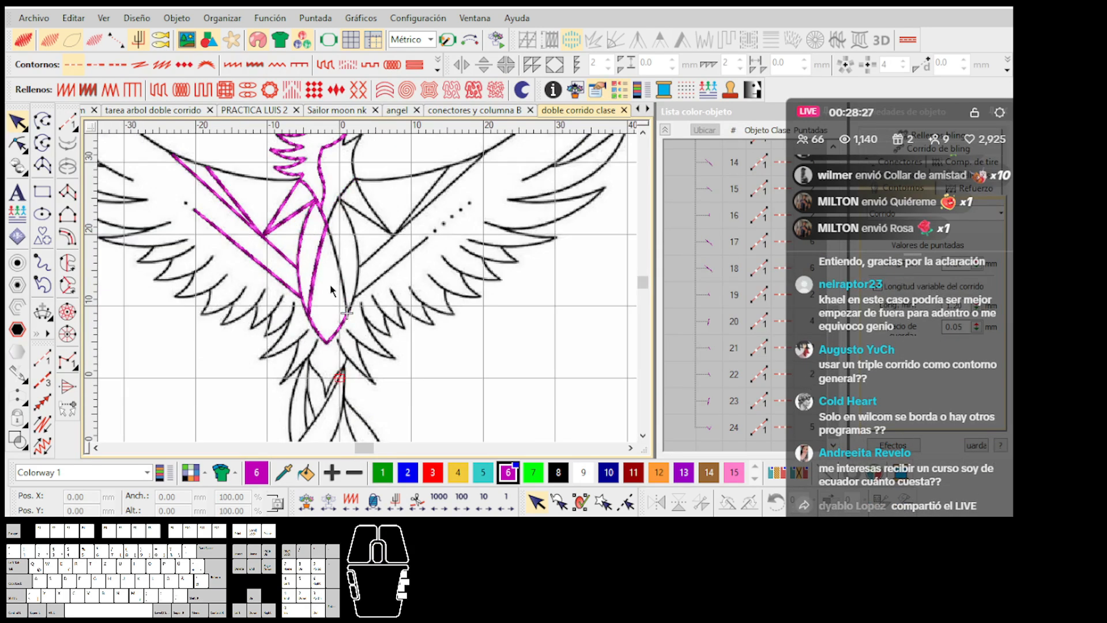
{"action": "scroll", "coordinate": [368, 291], "scroll_direction": "up", "scroll_amount": 2}
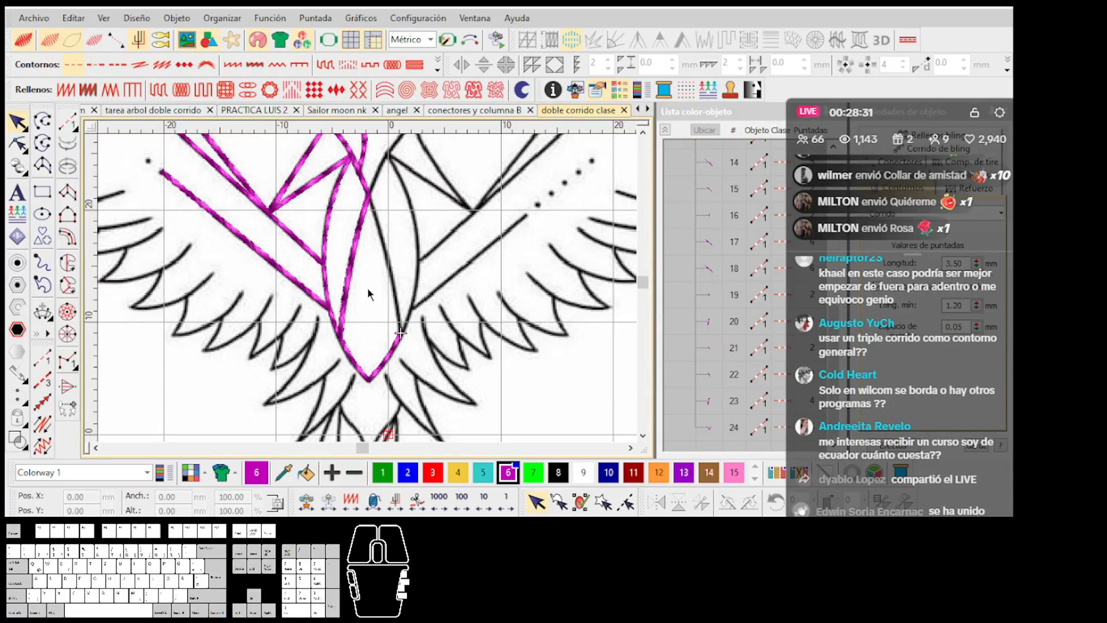
{"action": "scroll", "coordinate": [368, 288], "scroll_direction": "down", "scroll_amount": 6}
{"action": "scroll", "coordinate": [368, 291], "scroll_direction": "up", "scroll_amount": 1}
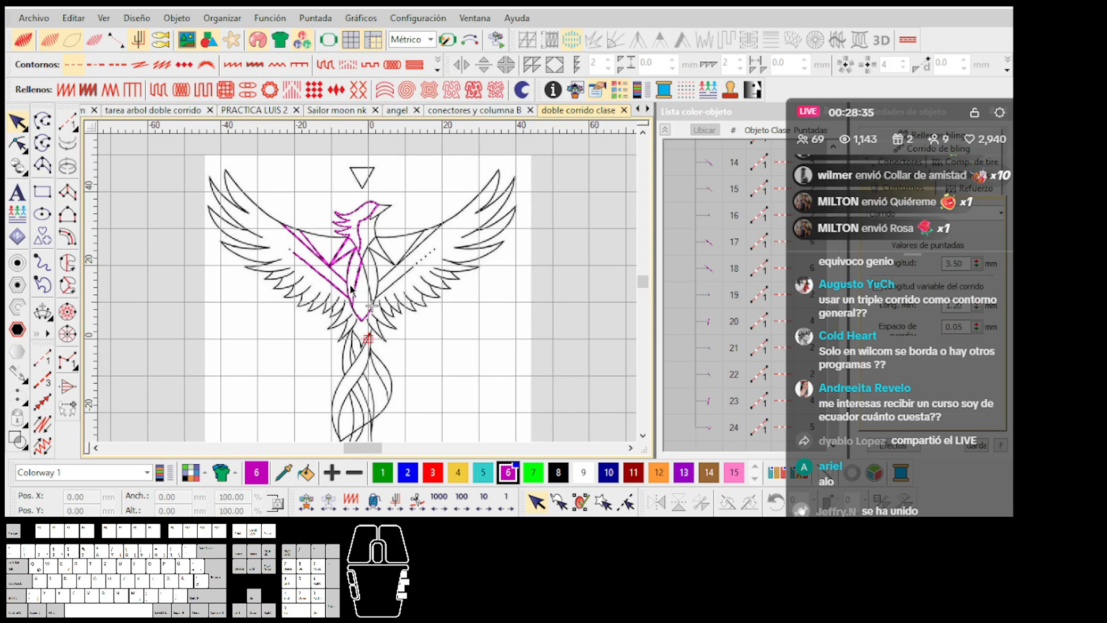
{"action": "scroll", "coordinate": [369, 293], "scroll_direction": "down", "scroll_amount": 1}
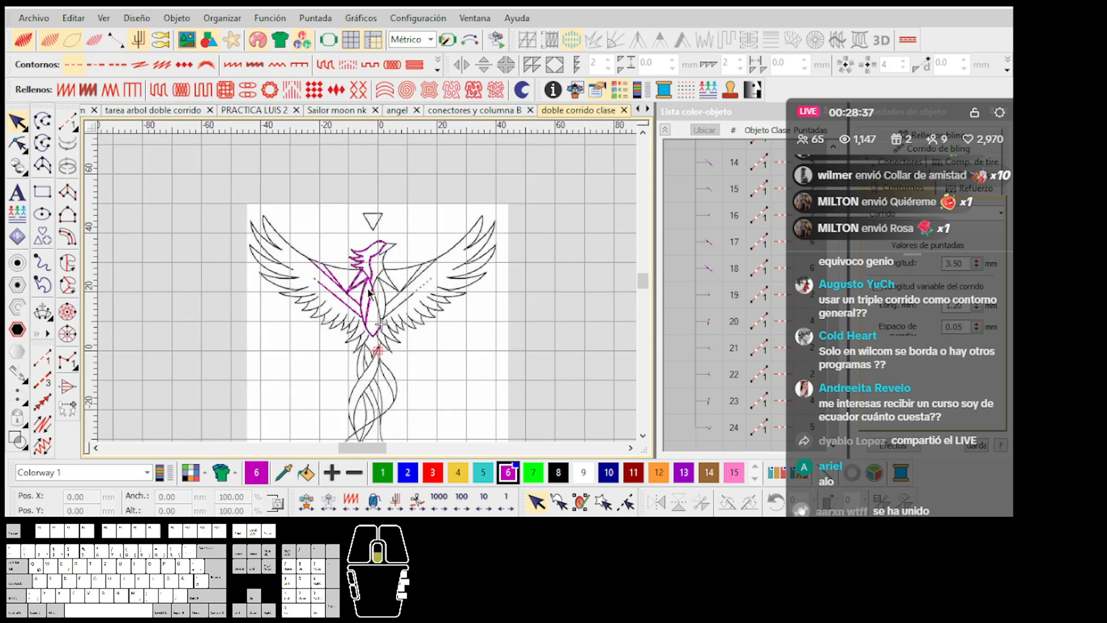
{"action": "scroll", "coordinate": [370, 293], "scroll_direction": "up", "scroll_amount": 1}
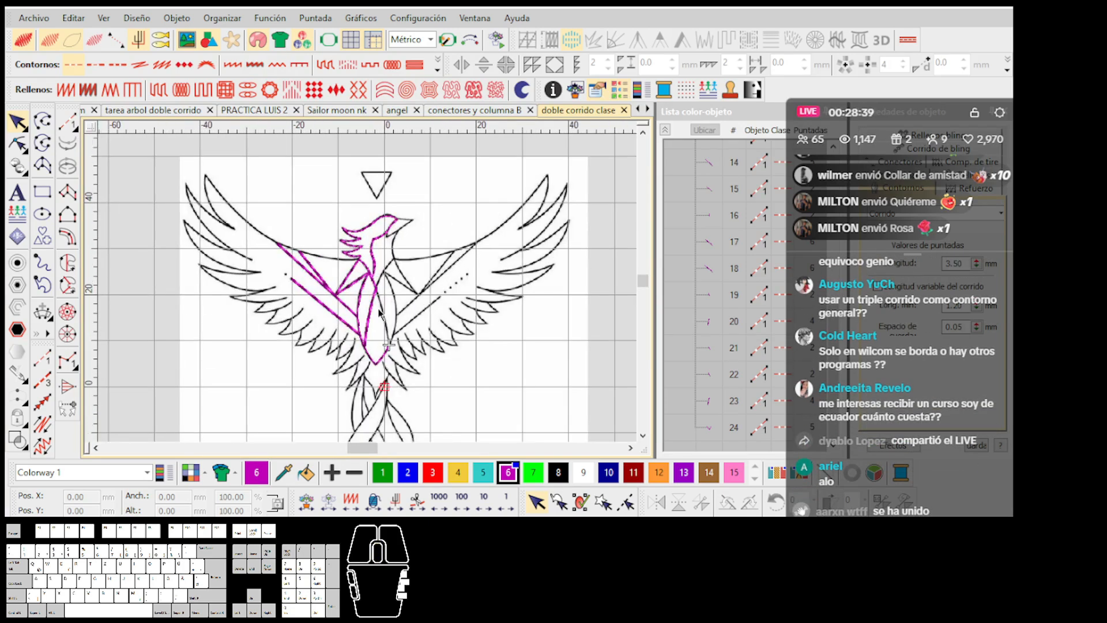
{"action": "scroll", "coordinate": [379, 311], "scroll_direction": "up", "scroll_amount": 1}
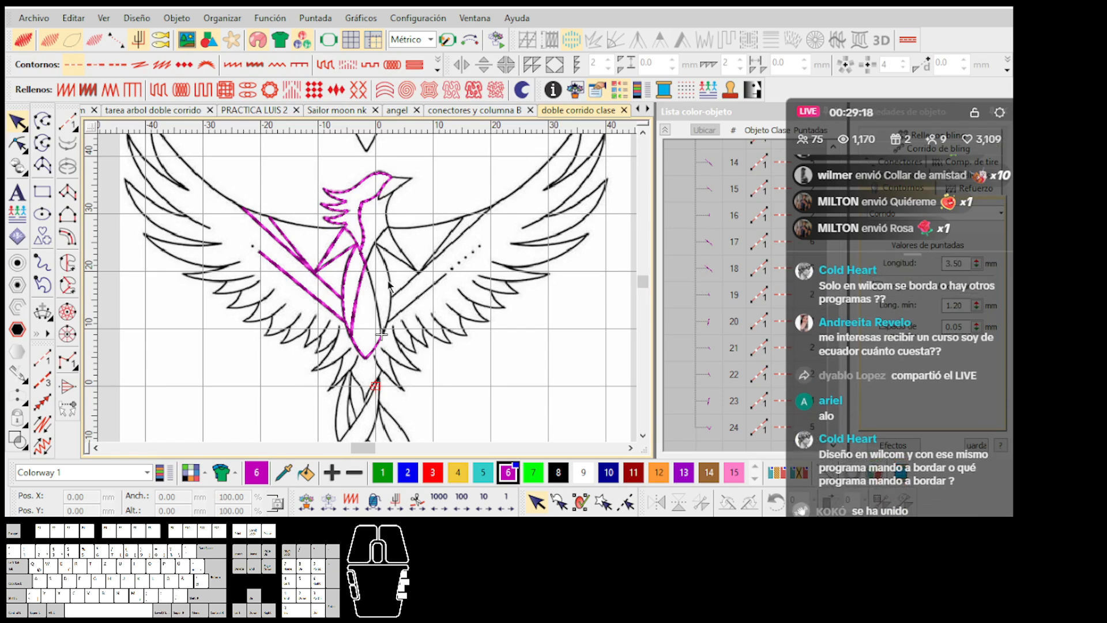
{"action": "scroll", "coordinate": [368, 289], "scroll_direction": "up", "scroll_amount": 2}
{"action": "scroll", "coordinate": [368, 288], "scroll_direction": "down", "scroll_amount": 1}
{"action": "scroll", "coordinate": [368, 289], "scroll_direction": "up", "scroll_amount": 4}
{"action": "left_click", "coordinate": [66, 125]}
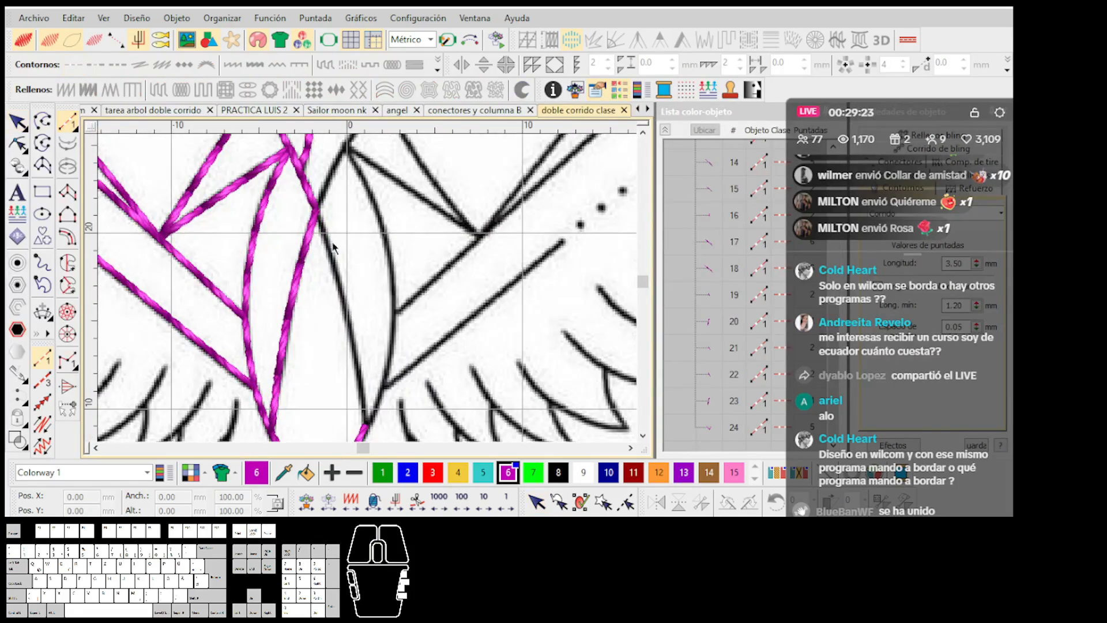
{"action": "scroll", "coordinate": [368, 291], "scroll_direction": "down", "scroll_amount": 2}
{"action": "scroll", "coordinate": [364, 288], "scroll_direction": "up", "scroll_amount": 1}
{"action": "scroll", "coordinate": [358, 288], "scroll_direction": "down", "scroll_amount": 2}
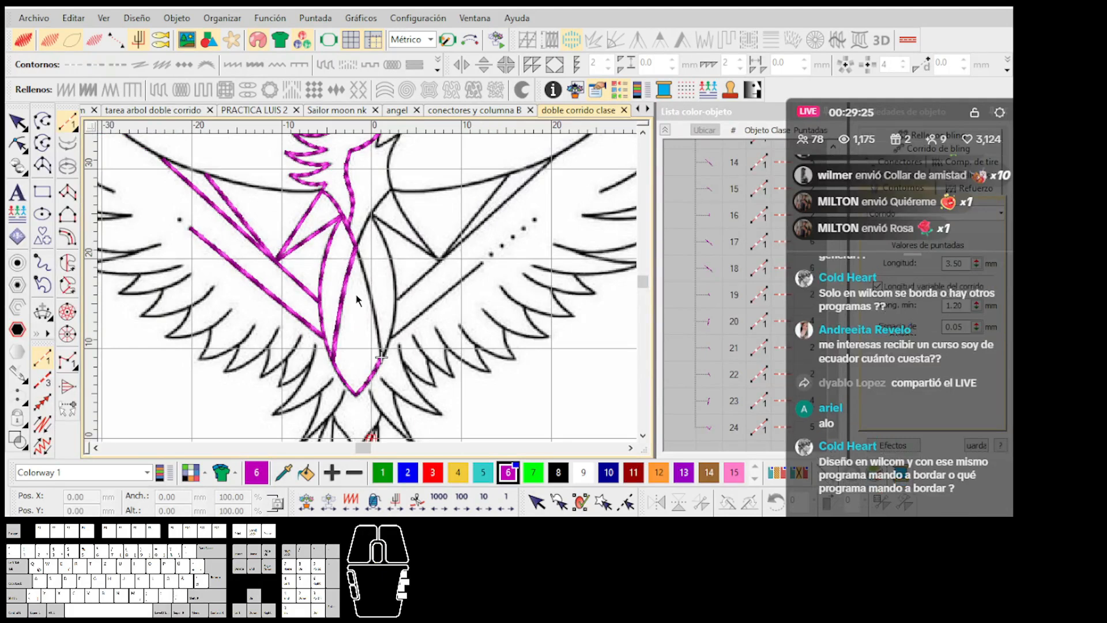
{"action": "scroll", "coordinate": [364, 293], "scroll_direction": "down", "scroll_amount": 1}
{"action": "scroll", "coordinate": [369, 293], "scroll_direction": "up", "scroll_amount": 2}
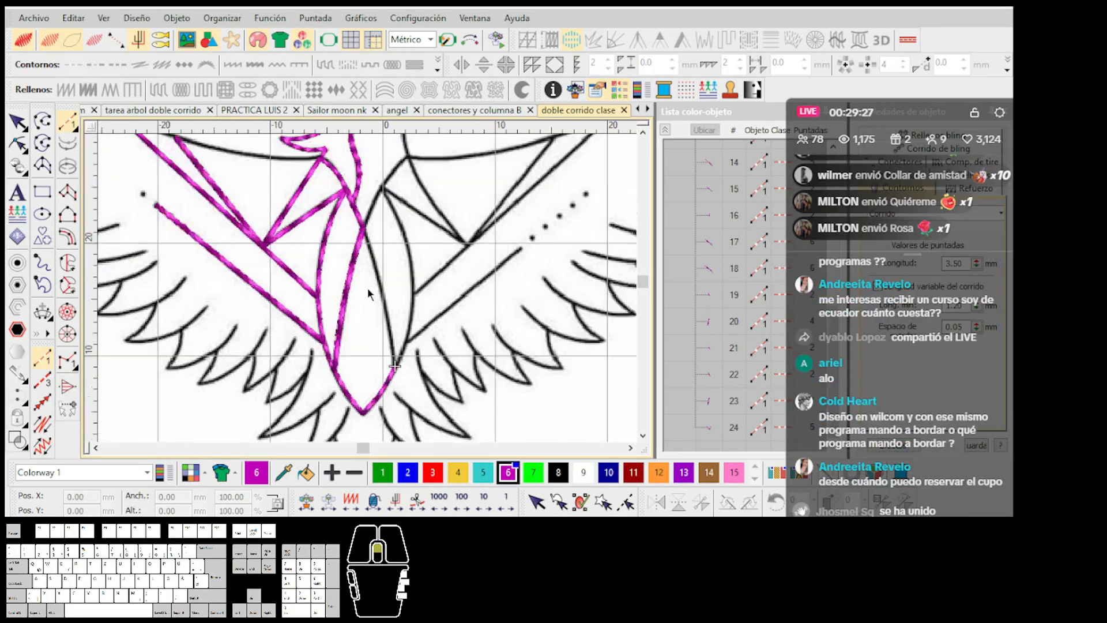
{"action": "scroll", "coordinate": [368, 289], "scroll_direction": "down", "scroll_amount": 1}
{"action": "scroll", "coordinate": [368, 288], "scroll_direction": "up", "scroll_amount": 2}
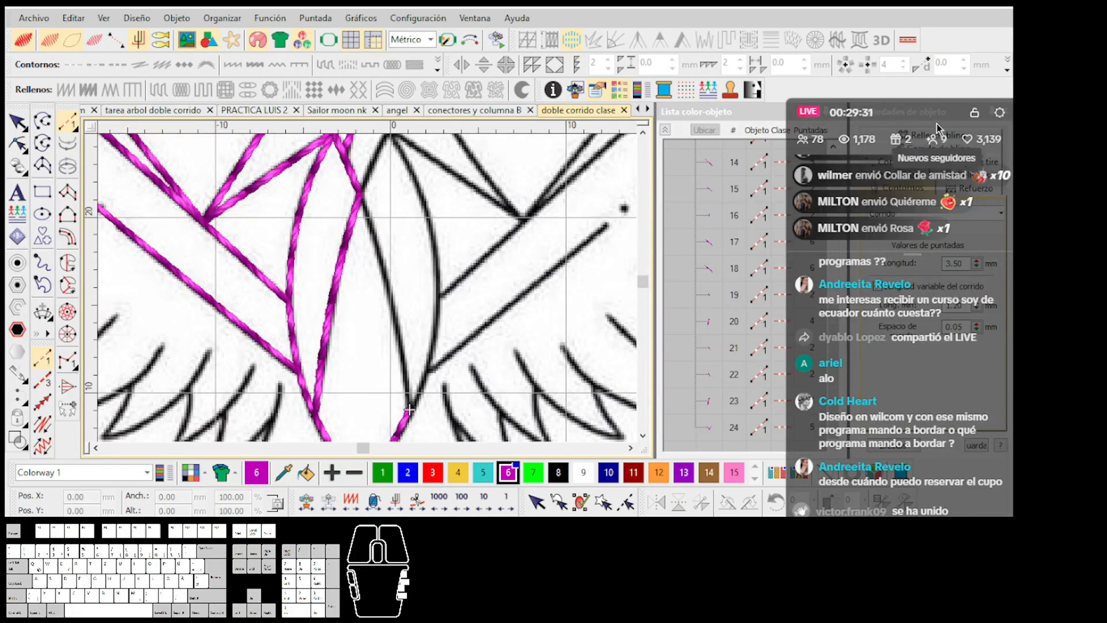
Step: Move the live chat overlay higher over the workspace
{"action": "left_click_drag", "start_coordinate": [935, 123], "coordinate": [898, 56]}
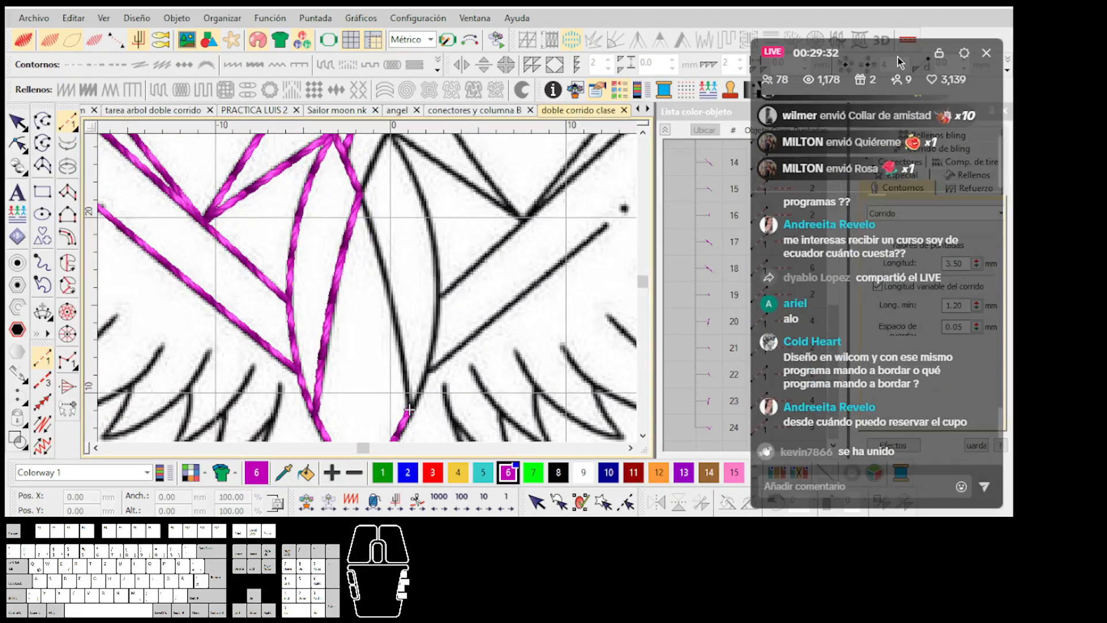
{"action": "left_click", "coordinate": [580, 298]}
{"action": "key", "text": "BackSpace"}
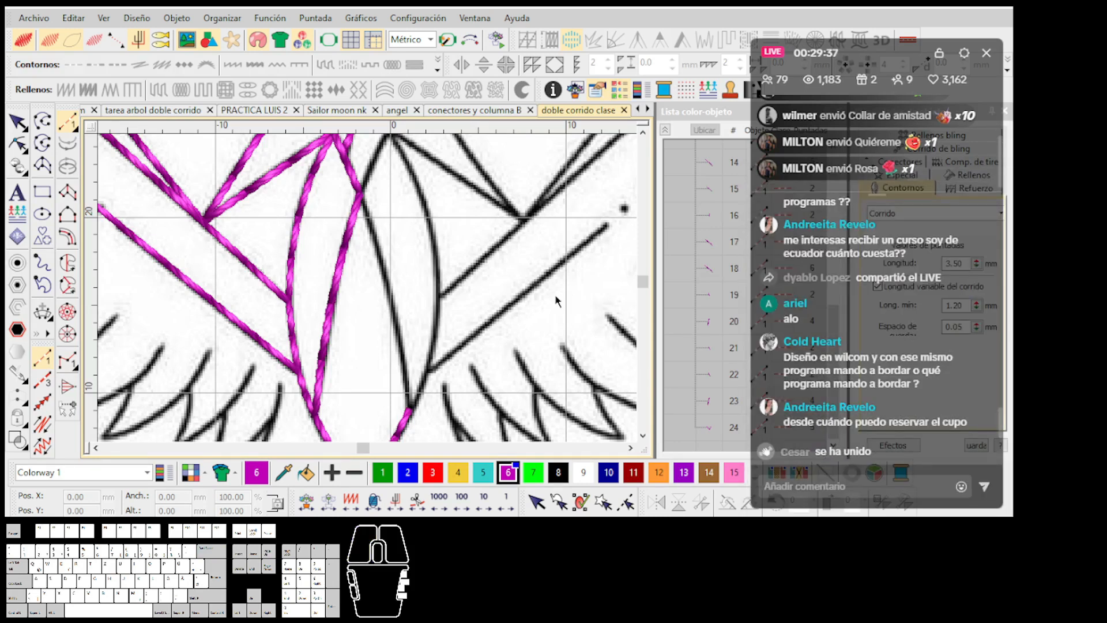
Step: Try to digitize a curved single run from the magenta path's end point along the inner body line up to the neck crossing
{"action": "scroll", "coordinate": [409, 370], "scroll_direction": "up", "scroll_amount": 2}
{"action": "key", "text": "t"}
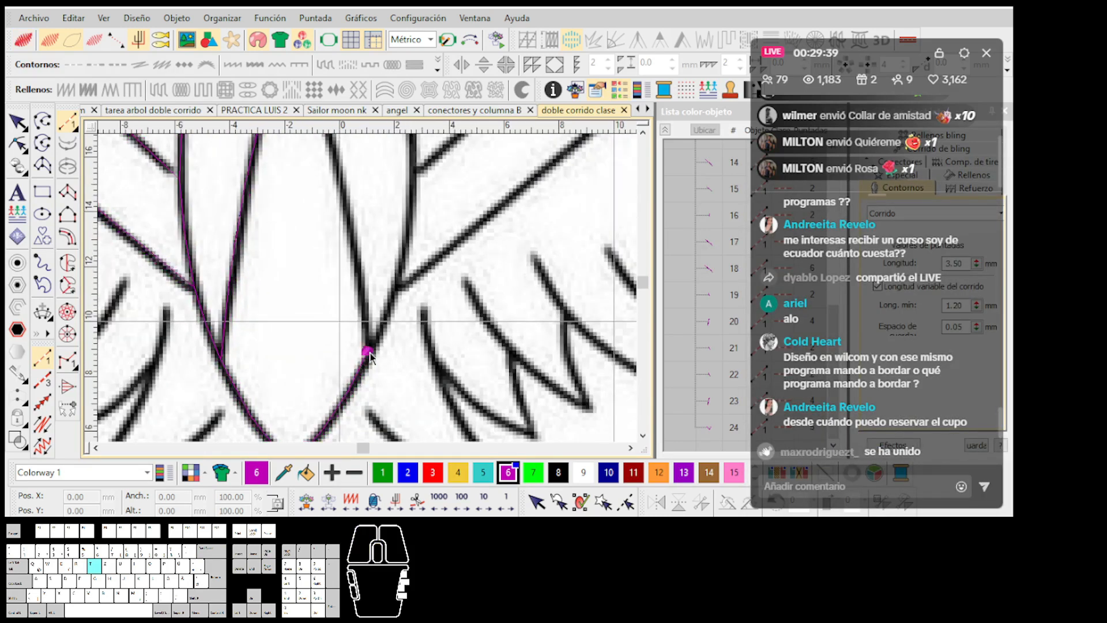
{"action": "scroll", "coordinate": [367, 286], "scroll_direction": "down", "scroll_amount": 2}
{"action": "scroll", "coordinate": [368, 285], "scroll_direction": "up", "scroll_amount": 3}
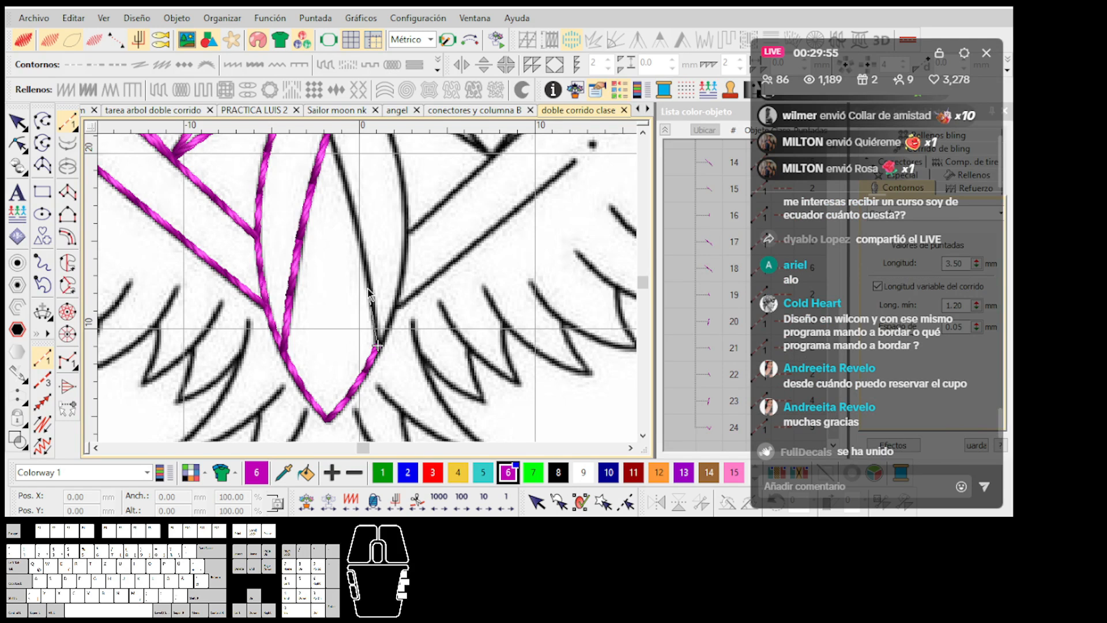
{"action": "scroll", "coordinate": [369, 292], "scroll_direction": "up", "scroll_amount": 3}
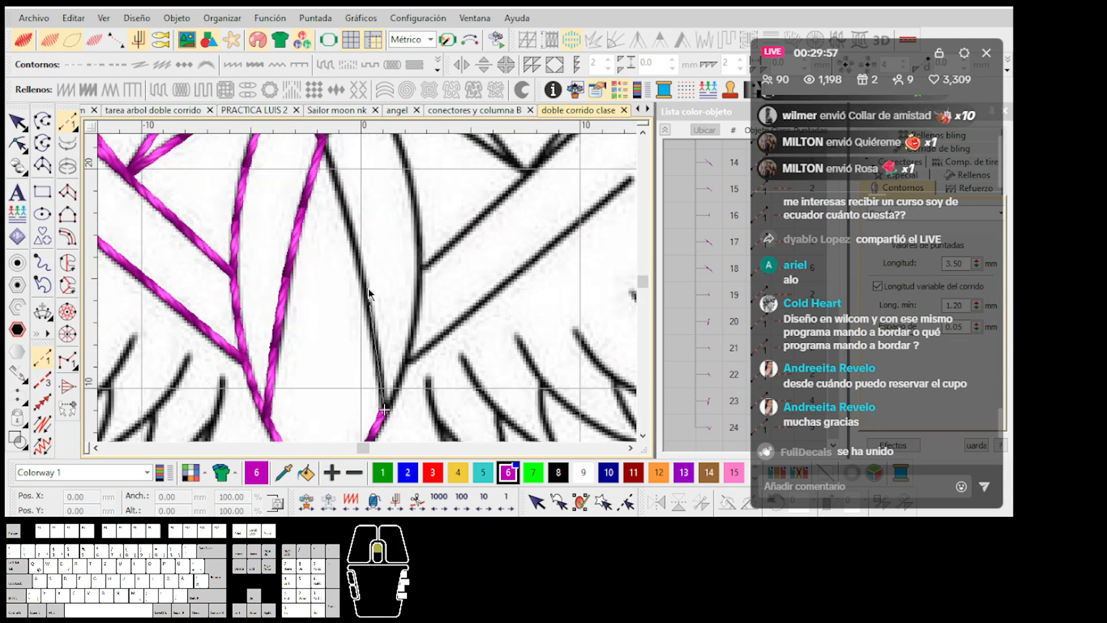
{"action": "middle_click", "coordinate": [353, 217]}
{"action": "key", "text": "BackSpace"}
{"action": "right_click", "coordinate": [378, 350]}
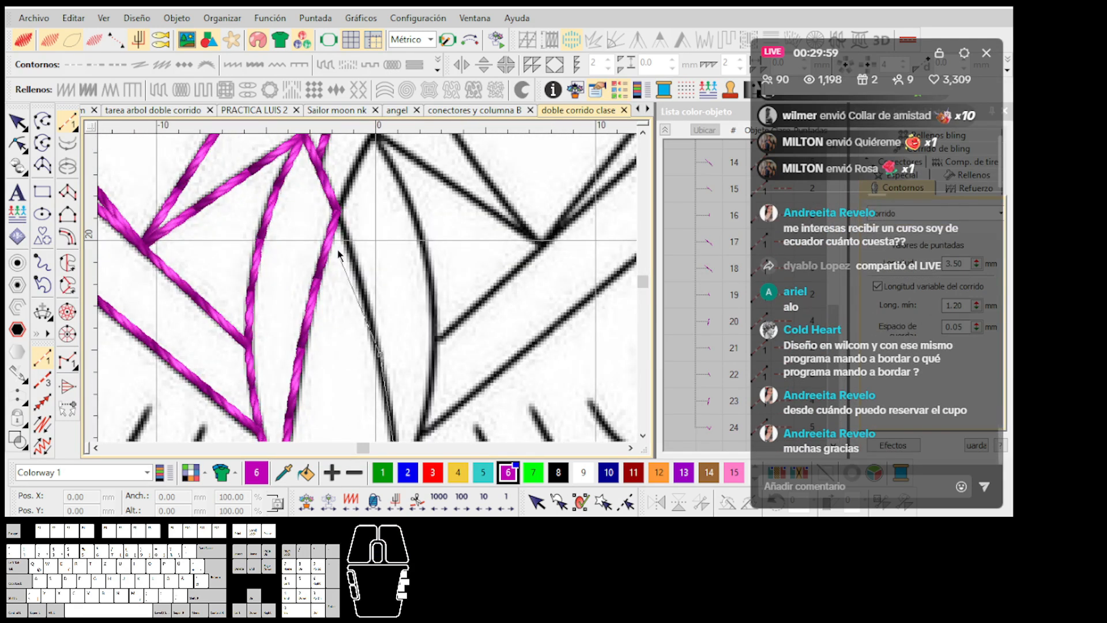
{"action": "key", "text": "t"}
{"action": "key", "text": "t"}
{"action": "scroll", "coordinate": [375, 294], "scroll_direction": "down", "scroll_amount": 2}
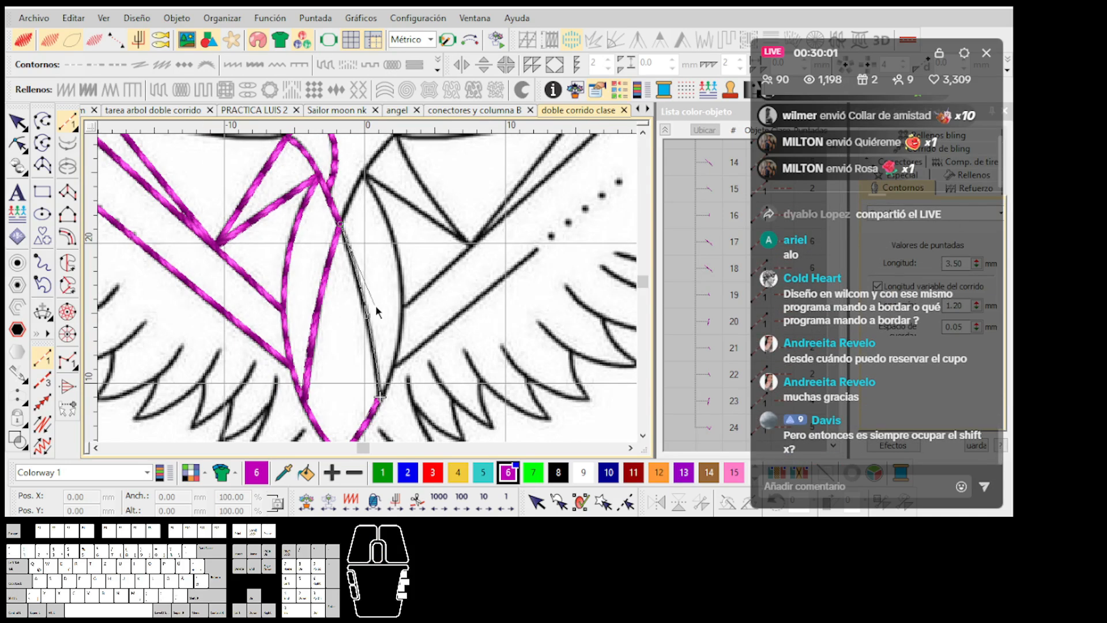
{"action": "scroll", "coordinate": [369, 291], "scroll_direction": "up", "scroll_amount": 1}
{"action": "scroll", "coordinate": [368, 288], "scroll_direction": "down", "scroll_amount": 2}
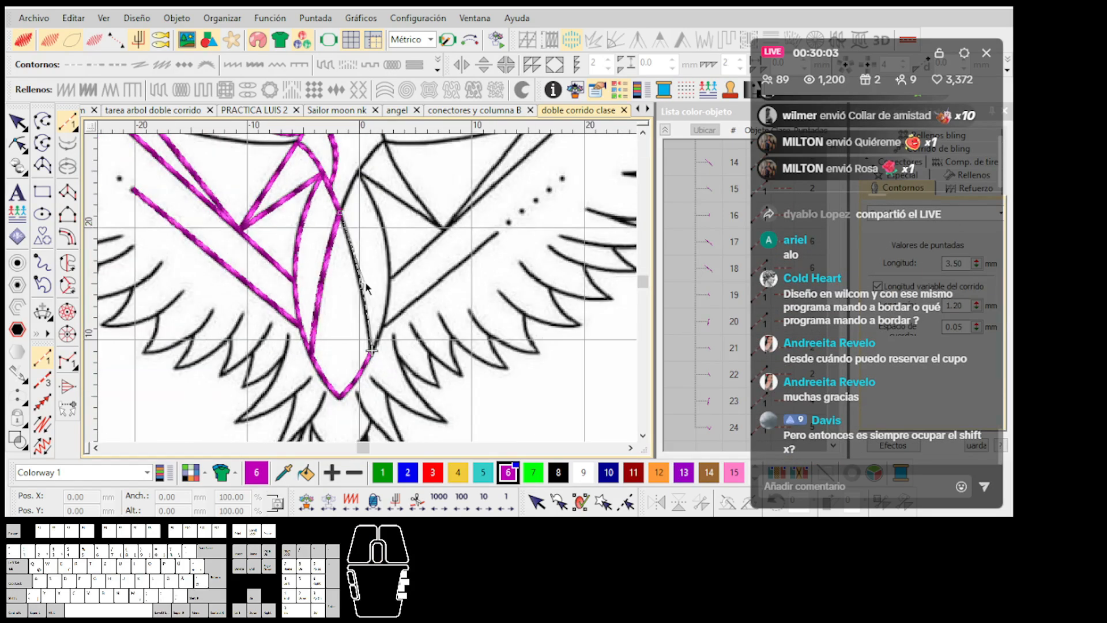
{"action": "scroll", "coordinate": [367, 287], "scroll_direction": "up", "scroll_amount": 2}
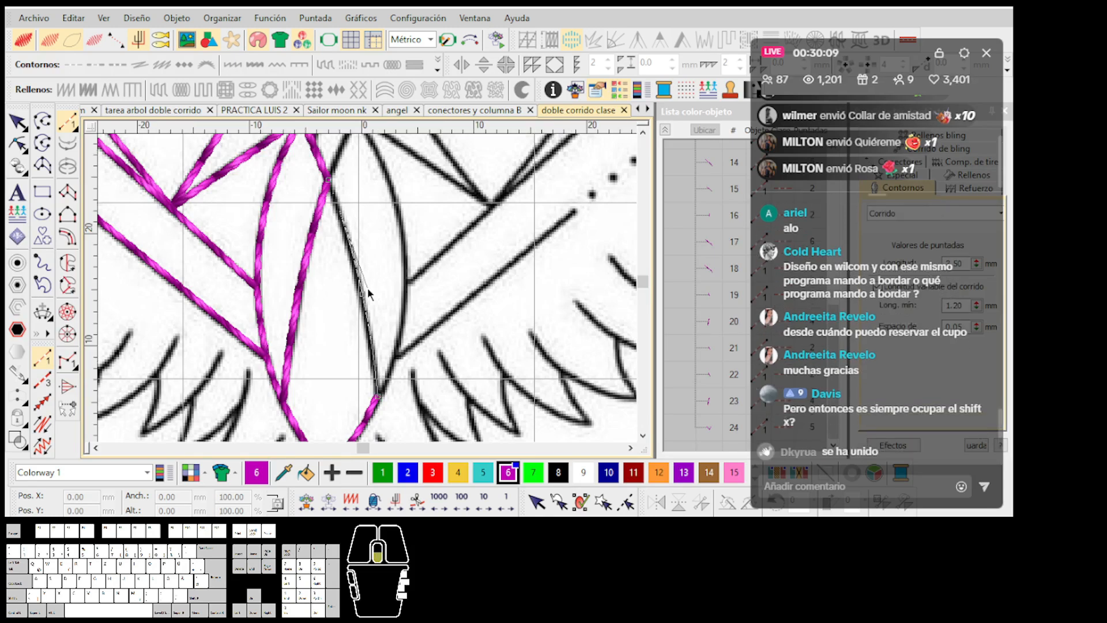
{"action": "scroll", "coordinate": [368, 288], "scroll_direction": "down", "scroll_amount": 3}
{"action": "scroll", "coordinate": [368, 289], "scroll_direction": "up", "scroll_amount": 3}
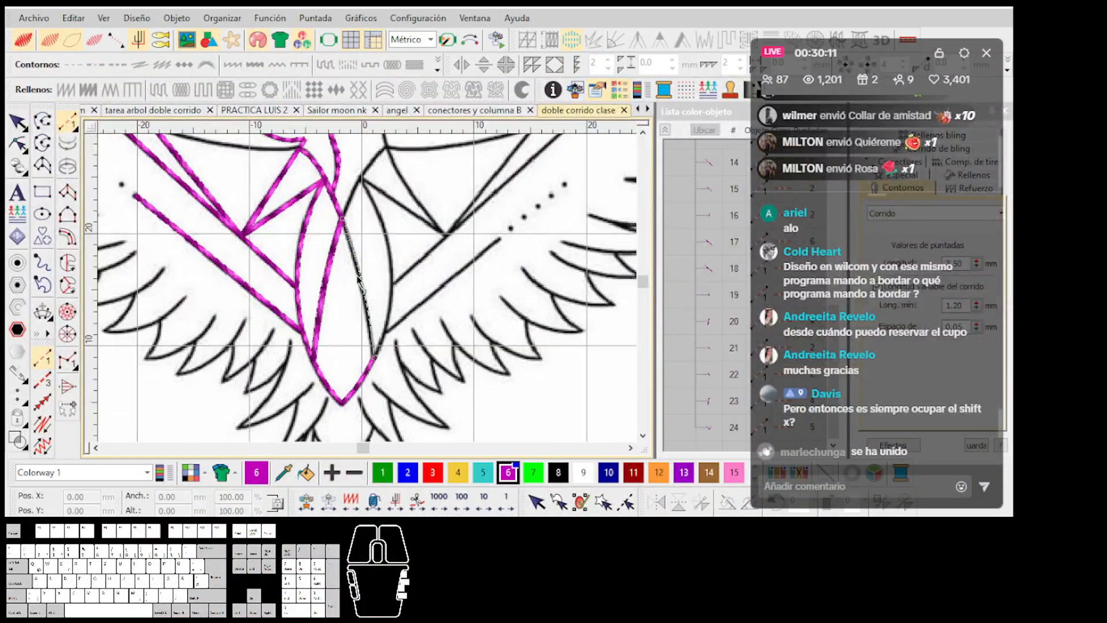
{"action": "scroll", "coordinate": [398, 411], "scroll_direction": "up", "scroll_amount": 1}
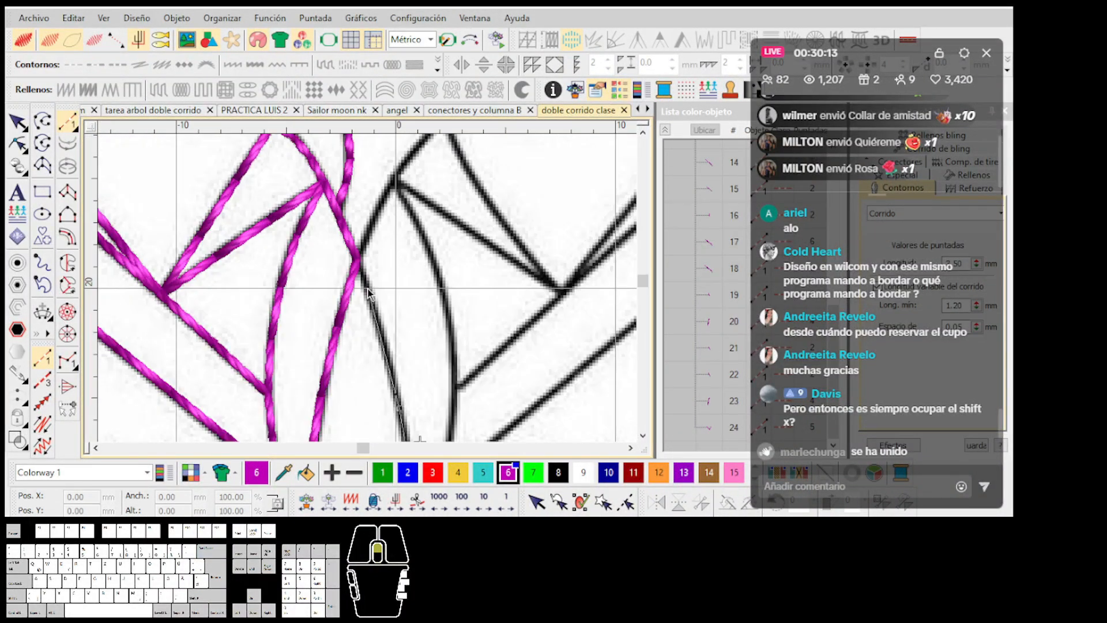
{"action": "key", "text": "BackSpace"}
{"action": "scroll", "coordinate": [358, 341], "scroll_direction": "up", "scroll_amount": 1}
{"action": "left_click", "coordinate": [356, 251]}
Step: Review the pending inner body run against the surrounding outlines and the already stitched lines
{"action": "scroll", "coordinate": [372, 271], "scroll_direction": "down", "scroll_amount": 3}
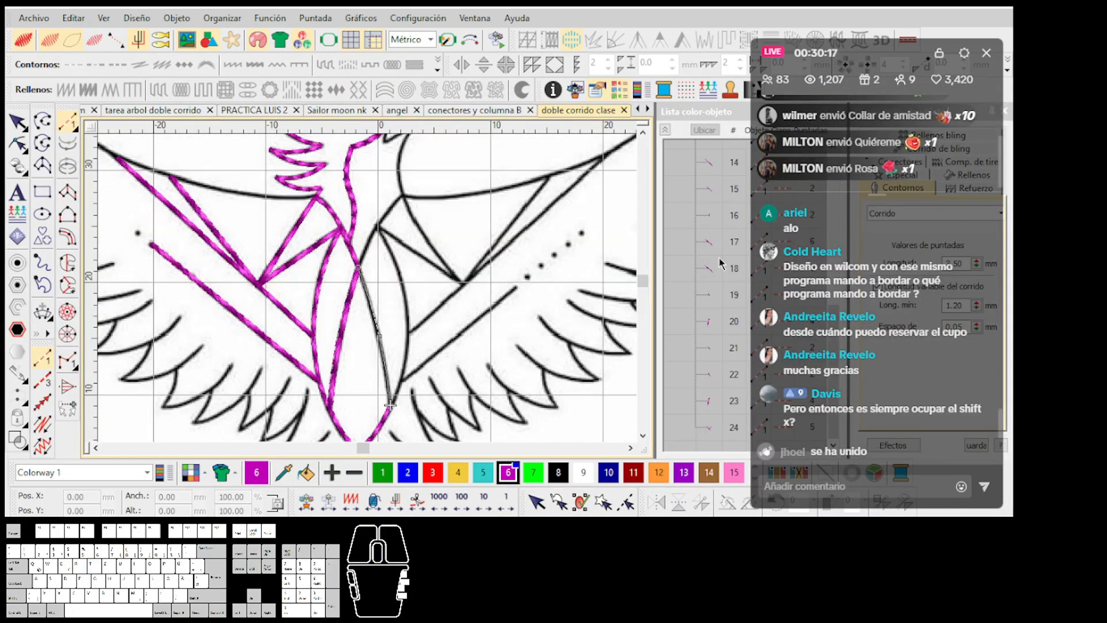
{"action": "scroll", "coordinate": [369, 294], "scroll_direction": "down", "scroll_amount": 3}
{"action": "scroll", "coordinate": [369, 294], "scroll_direction": "up", "scroll_amount": 3}
{"action": "scroll", "coordinate": [369, 294], "scroll_direction": "down", "scroll_amount": 2}
{"action": "scroll", "coordinate": [384, 350], "scroll_direction": "down", "scroll_amount": 2}
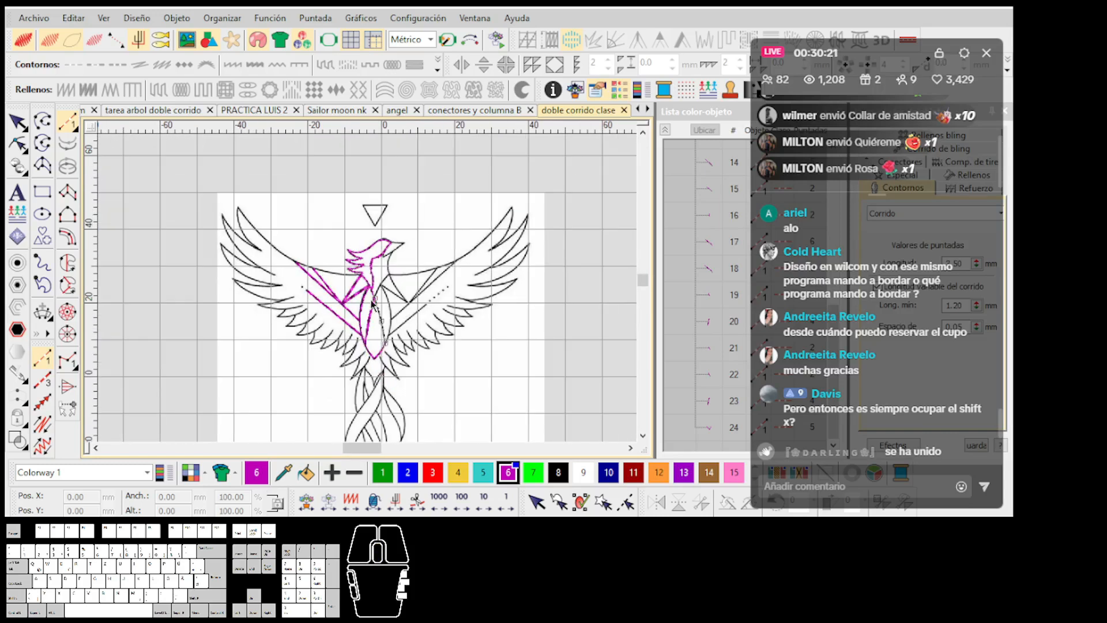
{"action": "scroll", "coordinate": [369, 292], "scroll_direction": "up", "scroll_amount": 2}
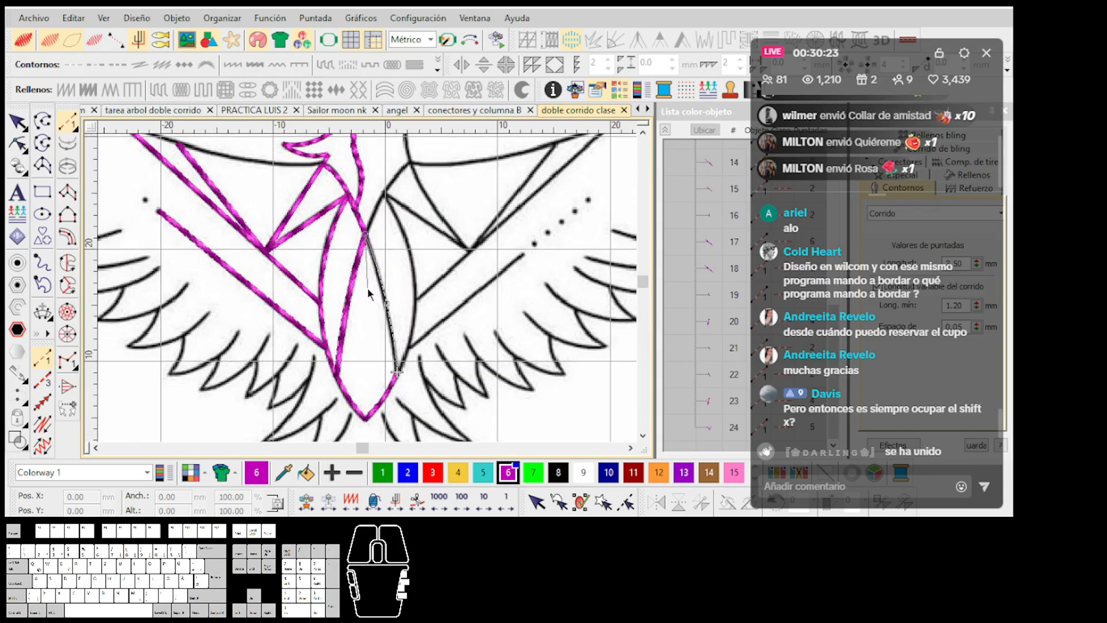
{"action": "scroll", "coordinate": [369, 293], "scroll_direction": "up", "scroll_amount": 1}
{"action": "scroll", "coordinate": [368, 288], "scroll_direction": "down", "scroll_amount": 1}
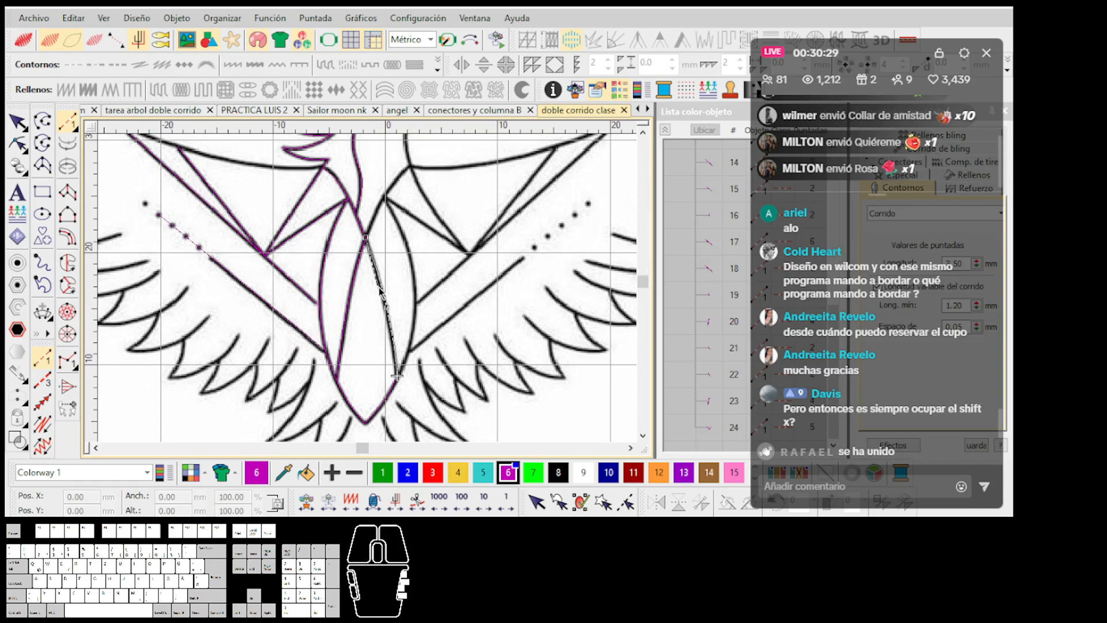
{"action": "scroll", "coordinate": [396, 375], "scroll_direction": "down", "scroll_amount": 1}
{"action": "scroll", "coordinate": [385, 378], "scroll_direction": "up", "scroll_amount": 1}
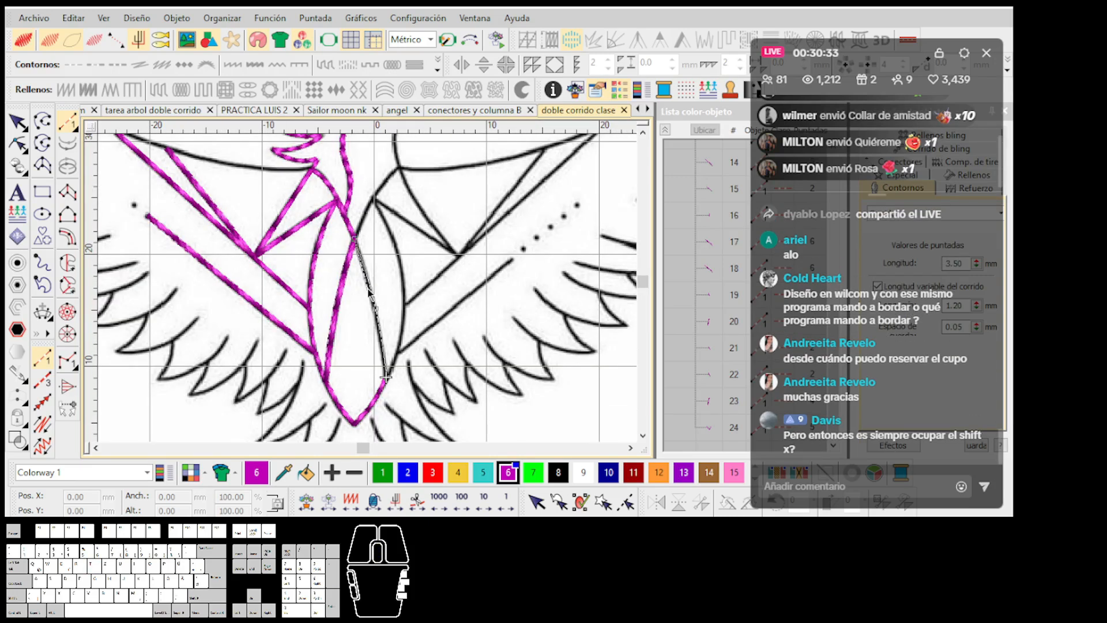
{"action": "scroll", "coordinate": [385, 378], "scroll_direction": "down", "scroll_amount": 1}
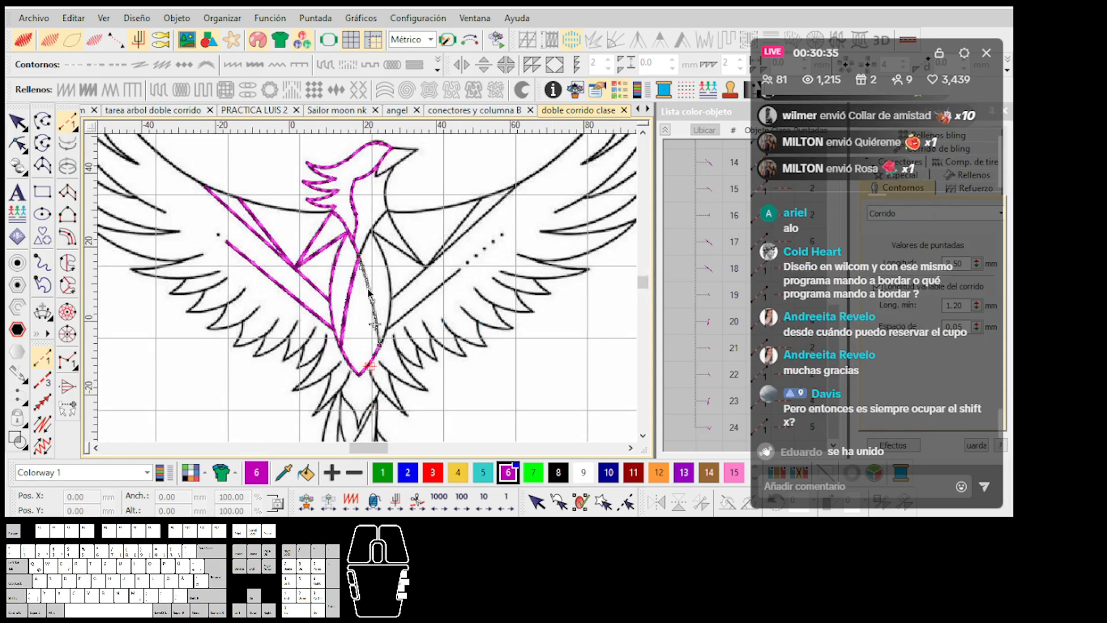
{"action": "scroll", "coordinate": [374, 322], "scroll_direction": "down", "scroll_amount": 1}
{"action": "scroll", "coordinate": [375, 298], "scroll_direction": "up", "scroll_amount": 1}
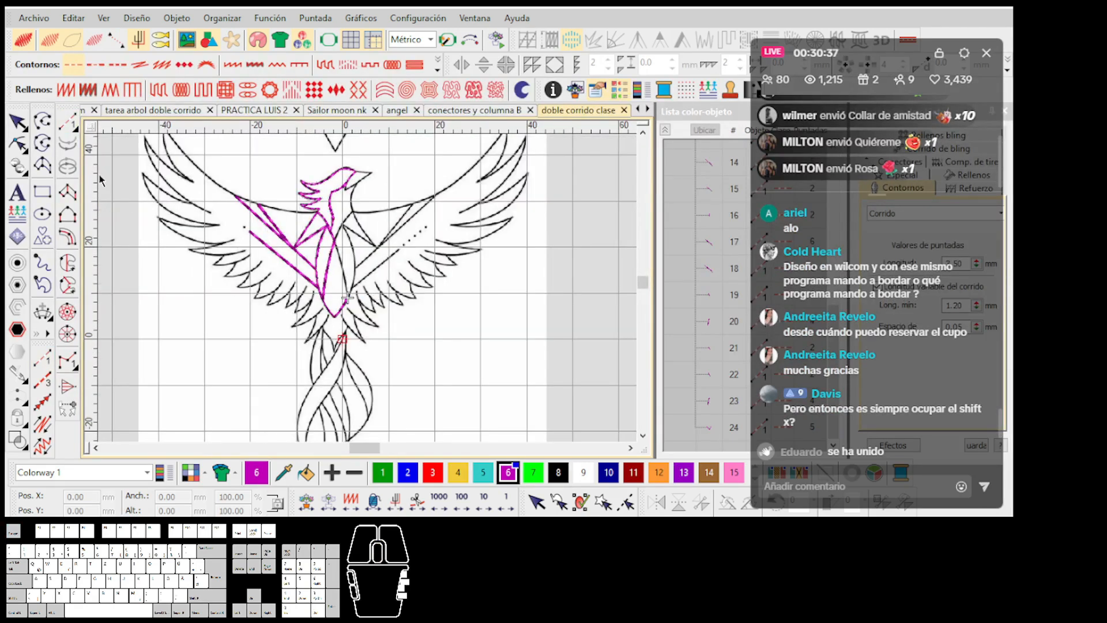
Step: Draw a horizontal vector line about 10 mm long in the empty area beside the phoenix
{"action": "scroll", "coordinate": [368, 289], "scroll_direction": "up", "scroll_amount": 1}
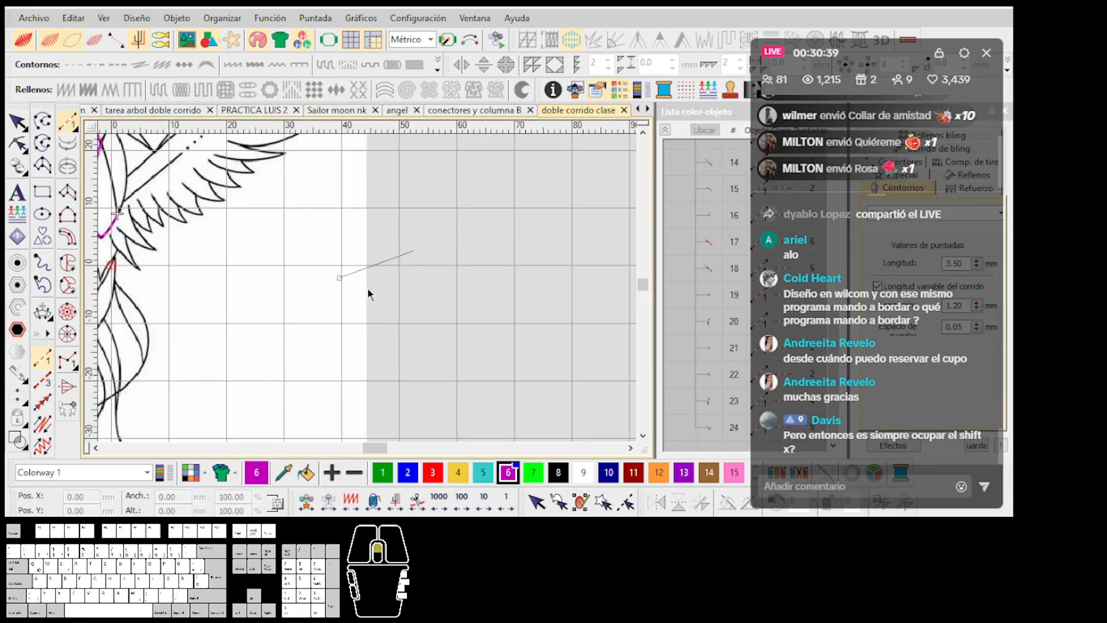
{"action": "scroll", "coordinate": [368, 294], "scroll_direction": "up", "scroll_amount": 1}
{"action": "left_click", "coordinate": [43, 121]}
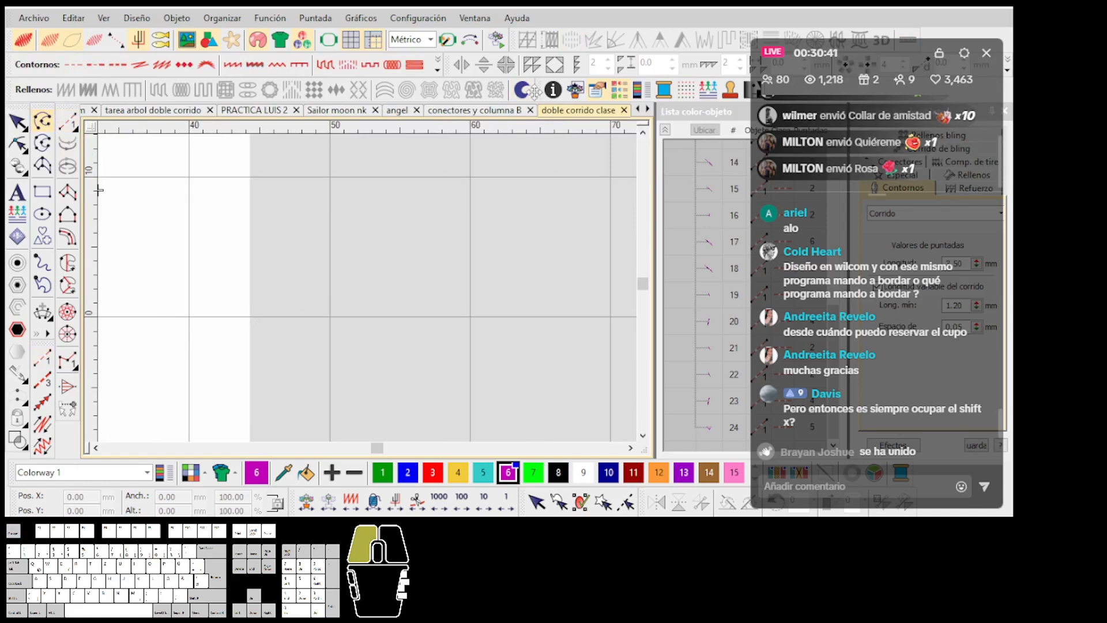
{"action": "left_click", "coordinate": [453, 303]}
{"action": "key", "text": "Return"}
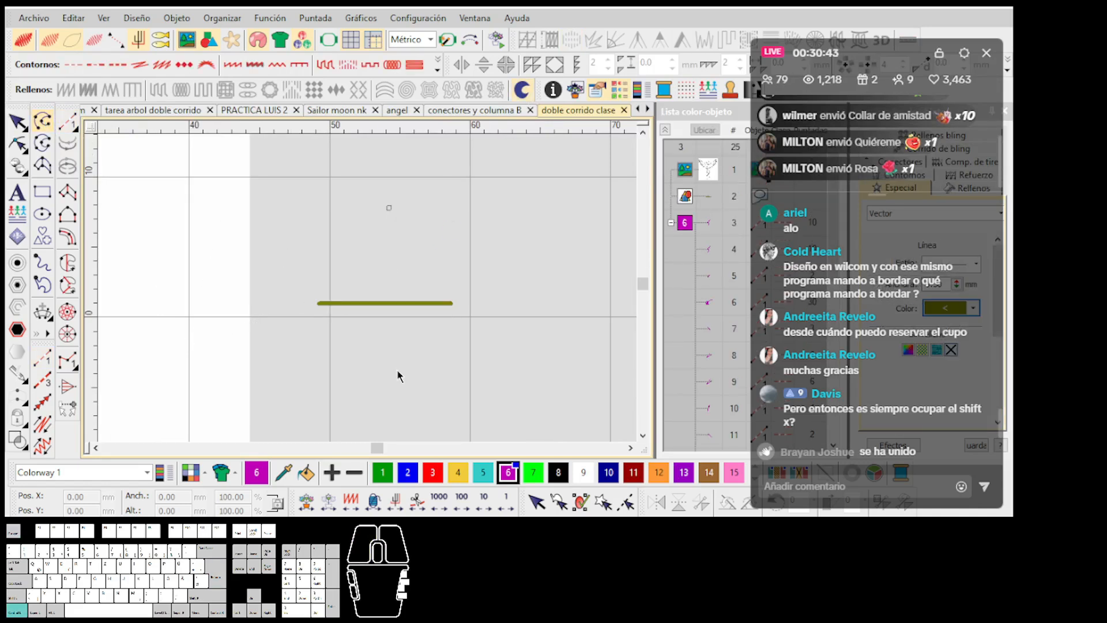
Step: Draw a vertical vector line about 12 mm long across the middle of the horizontal line, forming a cross
{"action": "left_click", "coordinate": [398, 372], "text": "ctrl"}
{"action": "key", "text": "Return"}
{"action": "scroll", "coordinate": [474, 350], "scroll_direction": "up", "scroll_amount": 2}
Step: Digitize a continuous run over the cross from its left end, out and back along each arm, returning to the starting point
{"action": "left_click", "coordinate": [68, 122]}
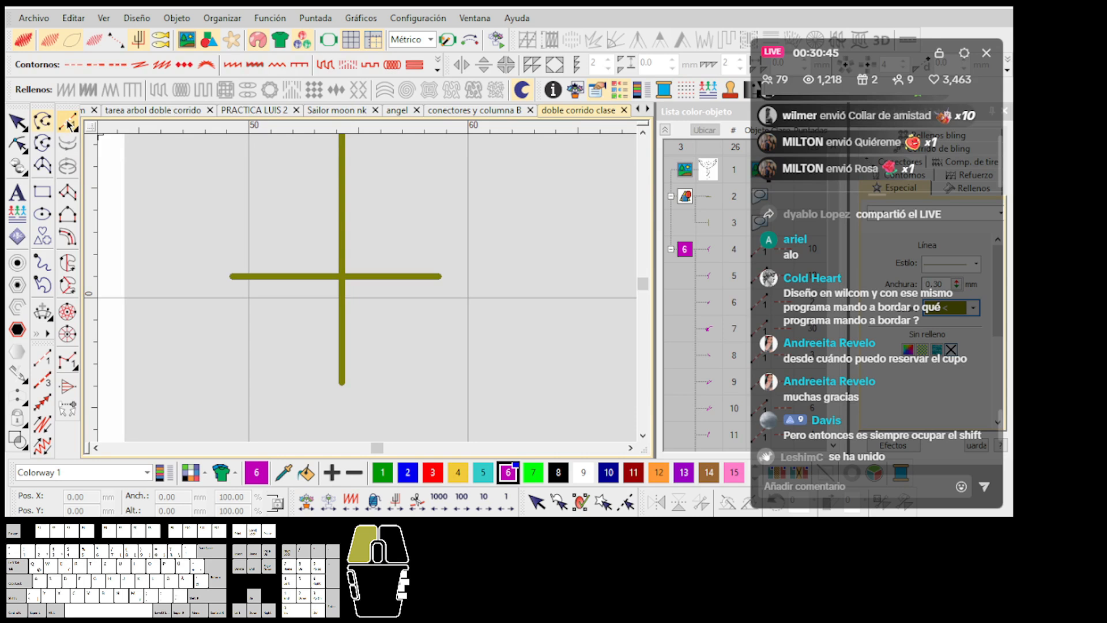
{"action": "left_click", "coordinate": [231, 277]}
{"action": "left_click", "coordinate": [340, 278], "text": "ctrl"}
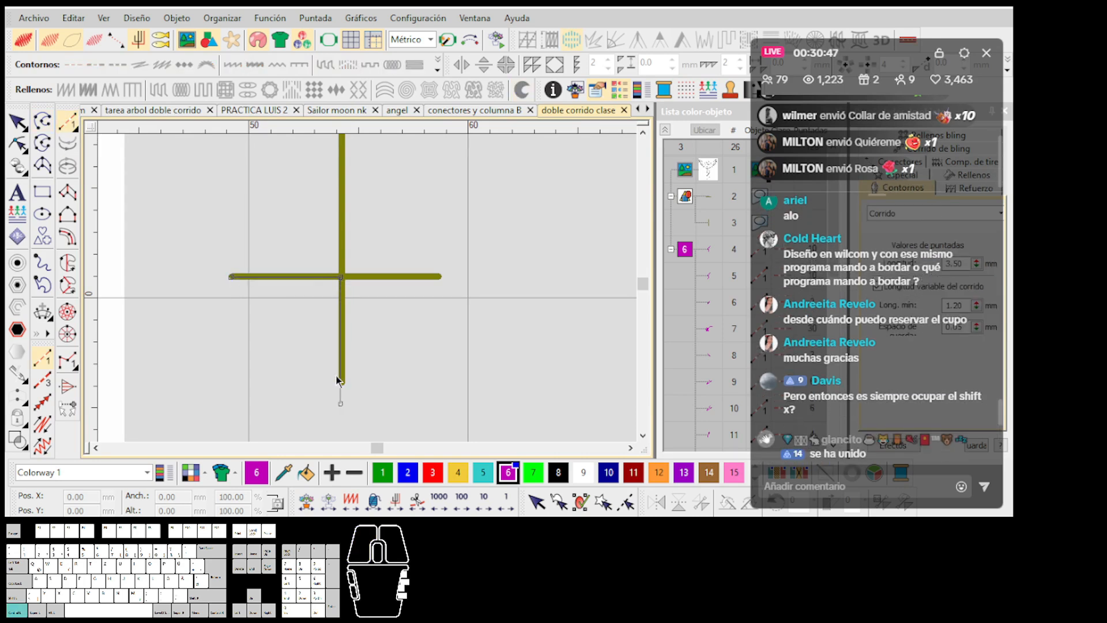
{"action": "left_click", "coordinate": [341, 277], "text": "ctrl"}
{"action": "left_click", "coordinate": [438, 277], "text": "ctrl"}
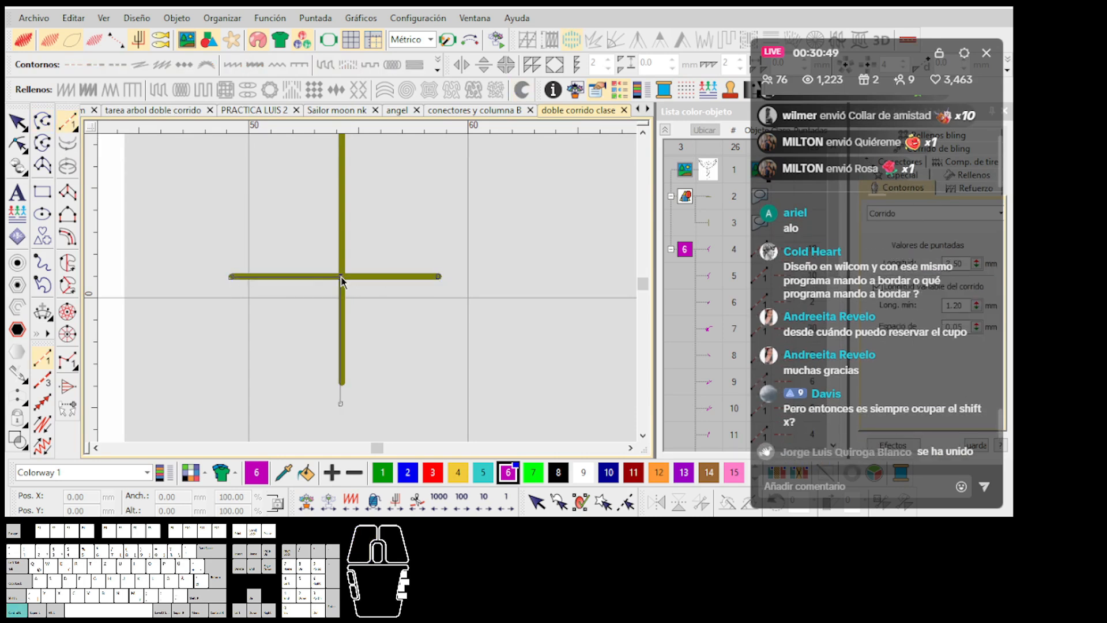
{"action": "left_click", "coordinate": [342, 138], "text": "ctrl"}
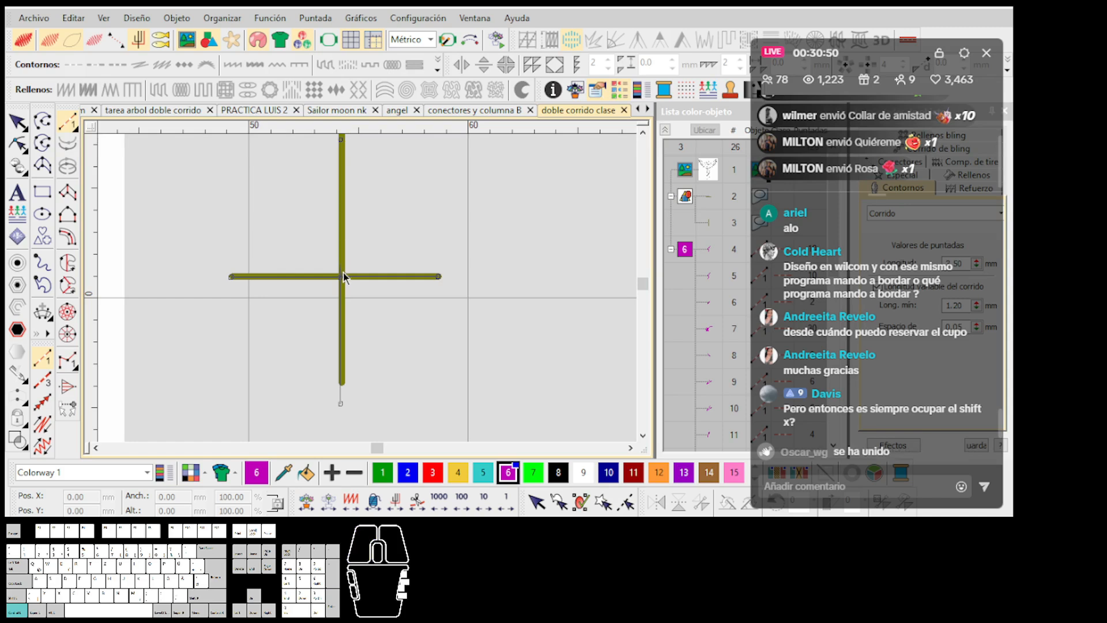
{"action": "left_click", "coordinate": [231, 277], "text": "ctrl"}
{"action": "key", "text": "Return"}
Step: Move the stitched cross about 10 mm to the left, away from the vector cross
{"action": "scroll", "coordinate": [393, 289], "scroll_direction": "down", "scroll_amount": 4}
{"action": "key", "text": "Escape"}
{"action": "left_click_drag", "start_coordinate": [385, 288], "coordinate": [329, 288]}
{"action": "scroll", "coordinate": [337, 292], "scroll_direction": "up", "scroll_amount": 2}
{"action": "key", "text": "Escape"}
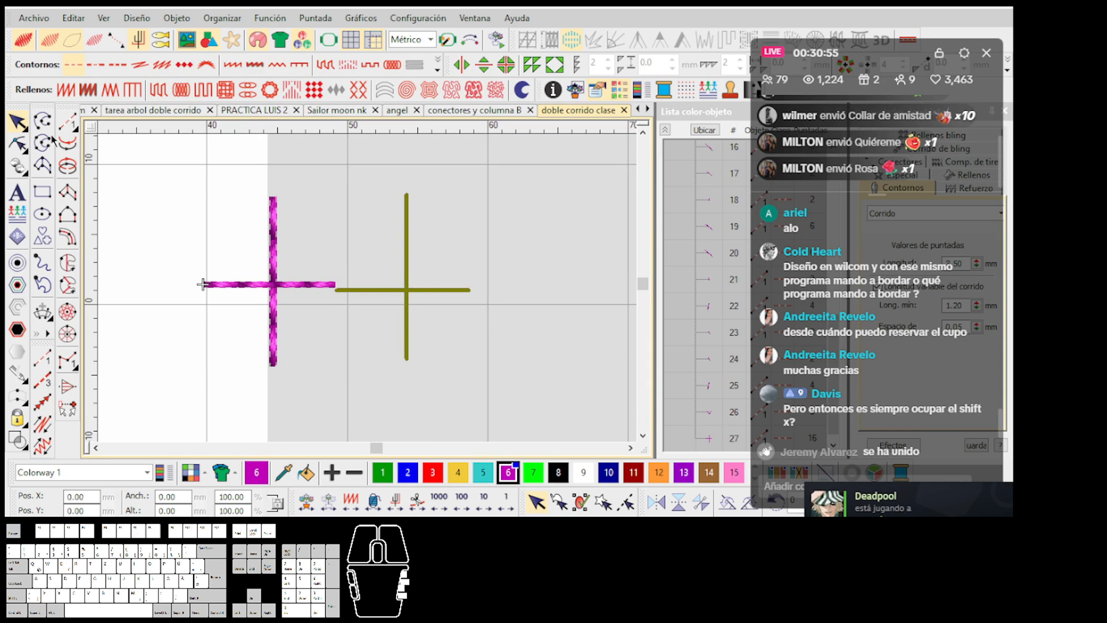
Step: Draw a second vector cross beside the first from a vertical and a horizontal line, each about 6 mm long
{"action": "left_click", "coordinate": [45, 120]}
{"action": "scroll", "coordinate": [390, 288], "scroll_direction": "down", "scroll_amount": 1}
{"action": "left_click", "coordinate": [393, 282]}
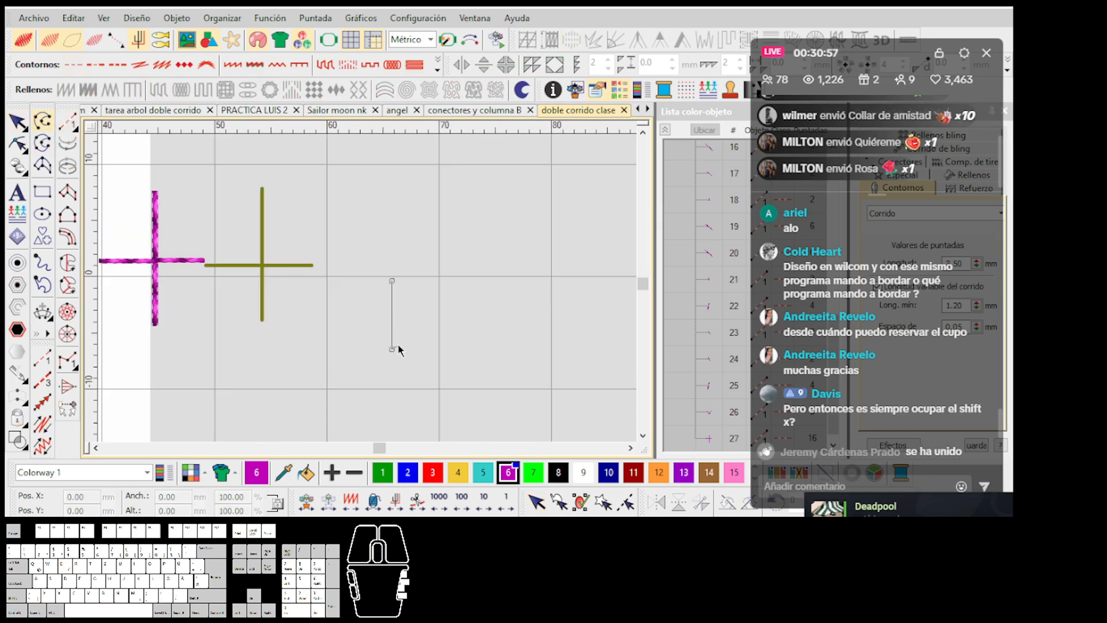
{"action": "left_click", "coordinate": [395, 348], "text": "ctrl"}
{"action": "key", "text": "Return"}
{"action": "scroll", "coordinate": [397, 337], "scroll_direction": "up", "scroll_amount": 1}
{"action": "left_click", "coordinate": [318, 263]}
{"action": "left_click", "coordinate": [400, 263], "text": "ctrl"}
{"action": "key", "text": "Return"}
Step: Draw a curved vector line from the small cross's center, arching over and ending in a spiral about 8 mm wide
{"action": "scroll", "coordinate": [396, 264], "scroll_direction": "up", "scroll_amount": 1}
{"action": "left_click", "coordinate": [327, 283]}
{"action": "right_click", "coordinate": [358, 274]}
{"action": "right_click", "coordinate": [380, 223]}
{"action": "right_click", "coordinate": [438, 200]}
{"action": "right_click", "coordinate": [498, 244]}
{"action": "right_click", "coordinate": [485, 287]}
{"action": "right_click", "coordinate": [424, 312]}
{"action": "right_click", "coordinate": [394, 358]}
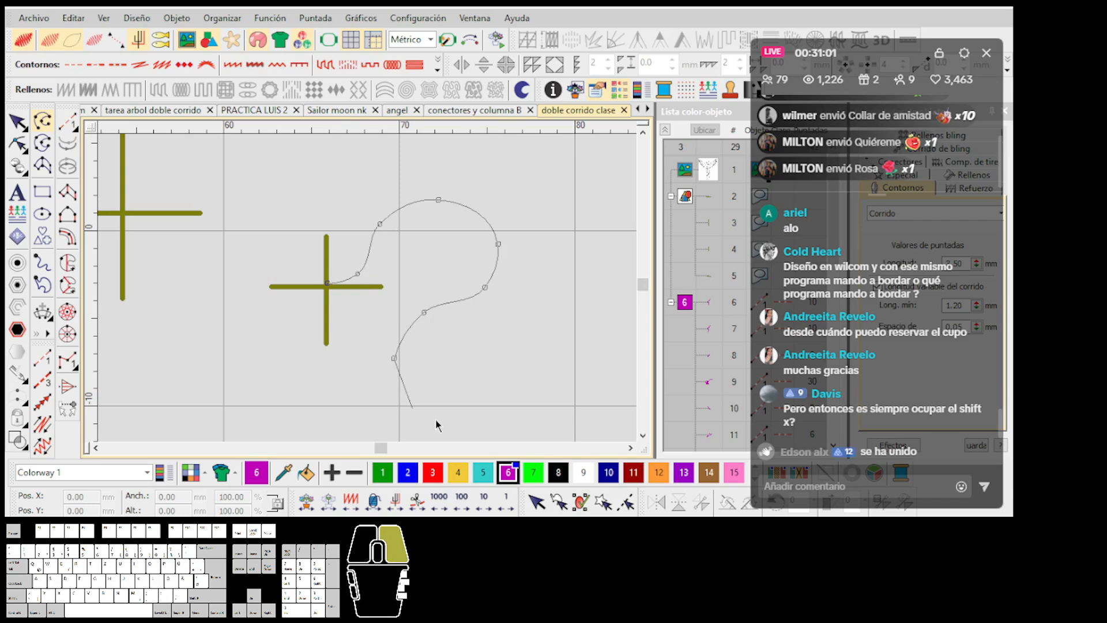
{"action": "right_click", "coordinate": [500, 325]}
{"action": "right_click", "coordinate": [437, 333]}
{"action": "right_click", "coordinate": [439, 392]}
{"action": "right_click", "coordinate": [489, 395]}
{"action": "right_click", "coordinate": [493, 353]}
{"action": "right_click", "coordinate": [473, 344]}
{"action": "right_click", "coordinate": [450, 368]}
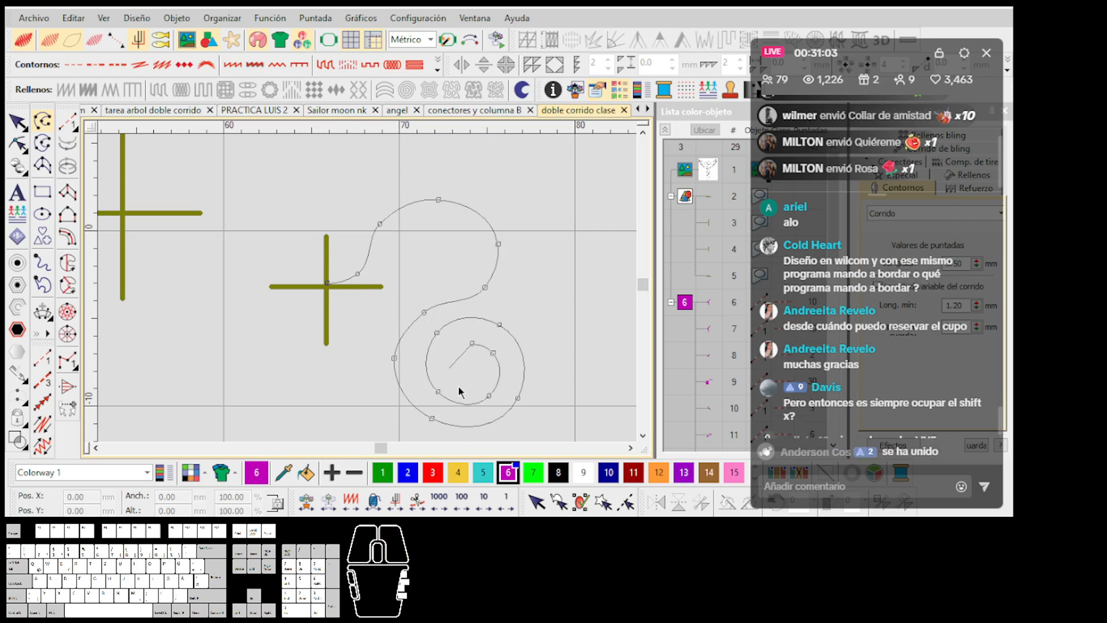
{"action": "right_click", "coordinate": [466, 388]}
{"action": "key", "text": "Return"}
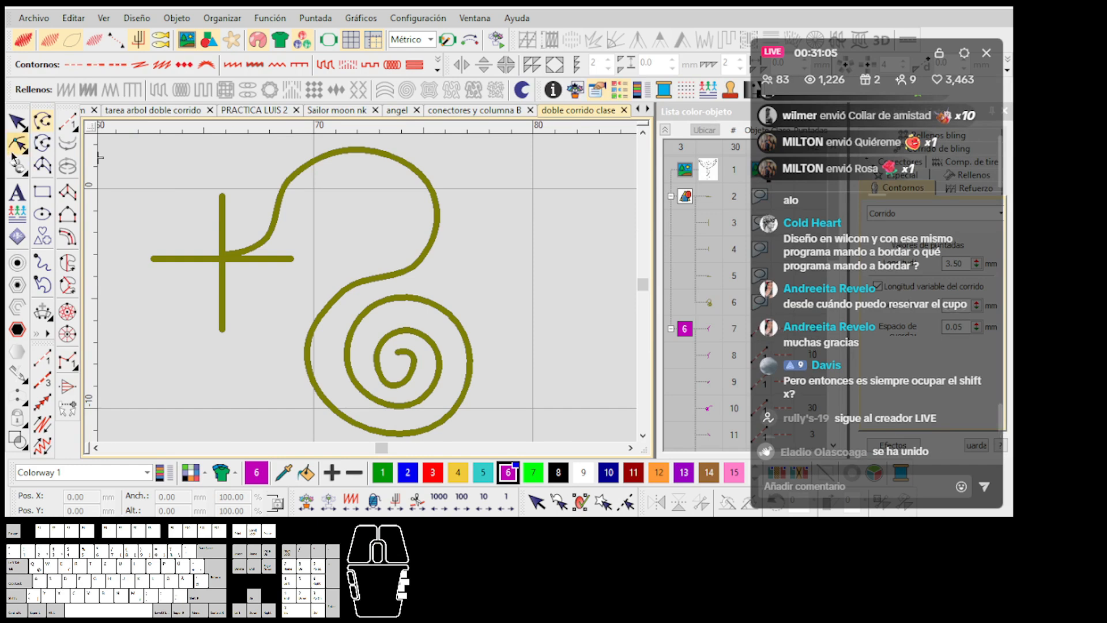
Step: Digitize a curved run from the small cross's center along the vector curve to the spiral's center, and backtrack it to the cross
{"action": "right_click", "coordinate": [227, 258]}
{"action": "right_click", "coordinate": [287, 185]}
{"action": "right_click", "coordinate": [419, 263]}
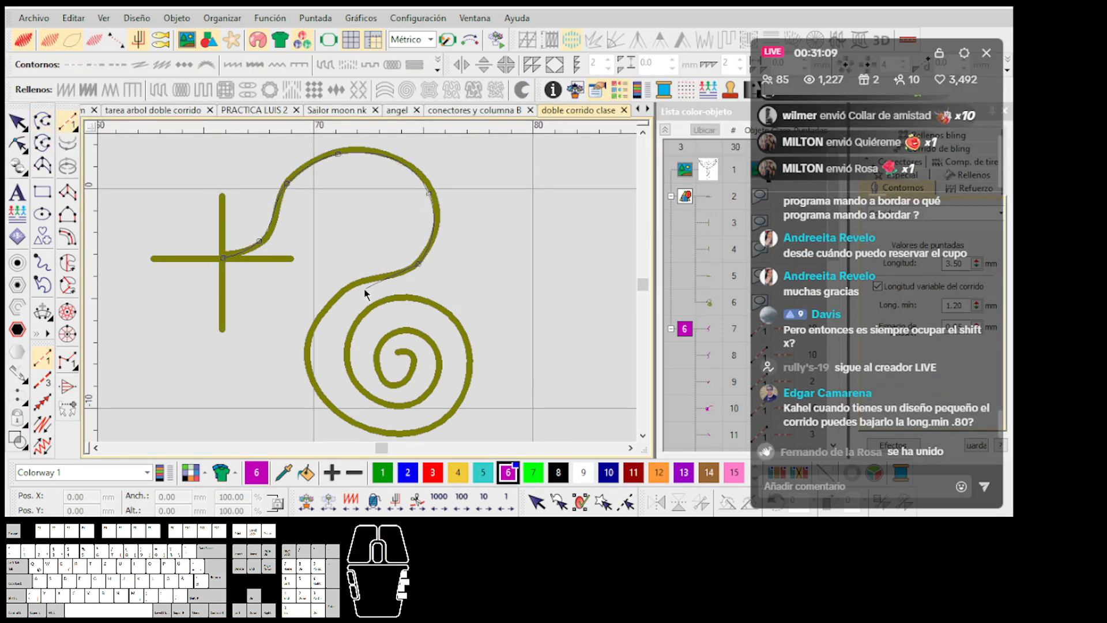
{"action": "right_click", "coordinate": [308, 326]}
{"action": "right_click", "coordinate": [326, 404]}
{"action": "right_click", "coordinate": [428, 431]}
{"action": "right_click", "coordinate": [468, 369]}
{"action": "right_click", "coordinate": [439, 304]}
{"action": "right_click", "coordinate": [375, 309]}
{"action": "right_click", "coordinate": [353, 379]}
{"action": "right_click", "coordinate": [407, 405]}
{"action": "right_click", "coordinate": [413, 331]}
{"action": "right_click", "coordinate": [382, 347]}
{"action": "right_click", "coordinate": [382, 373]}
{"action": "right_click", "coordinate": [405, 384]}
{"action": "right_click", "coordinate": [413, 363]}
{"action": "left_click", "coordinate": [404, 353]}
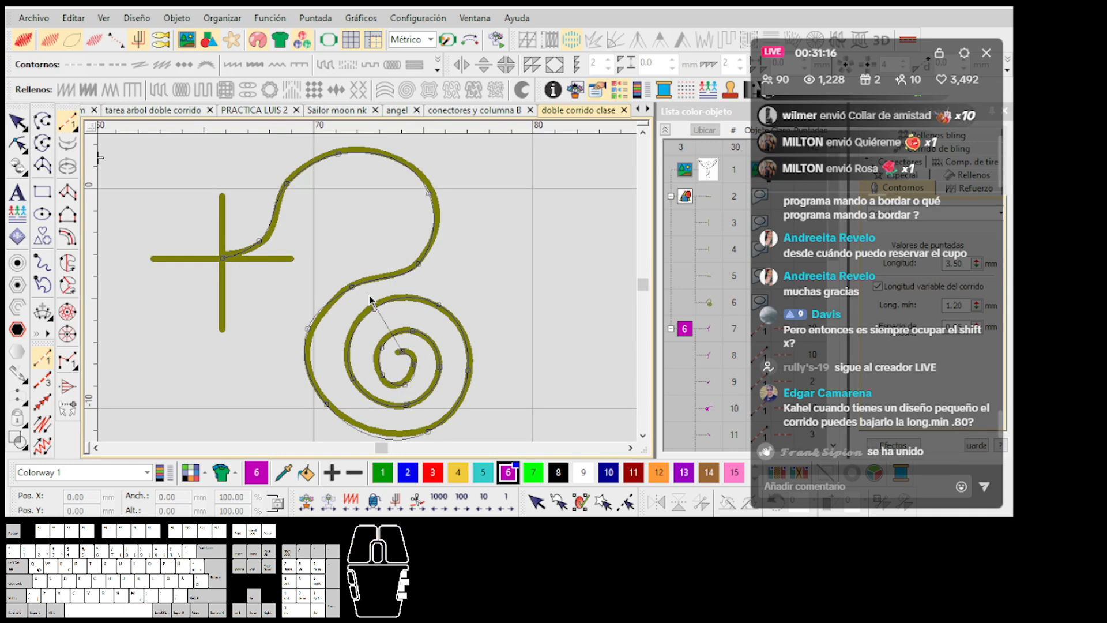
{"action": "key", "text": "Return"}
{"action": "key", "text": "shift+x"}
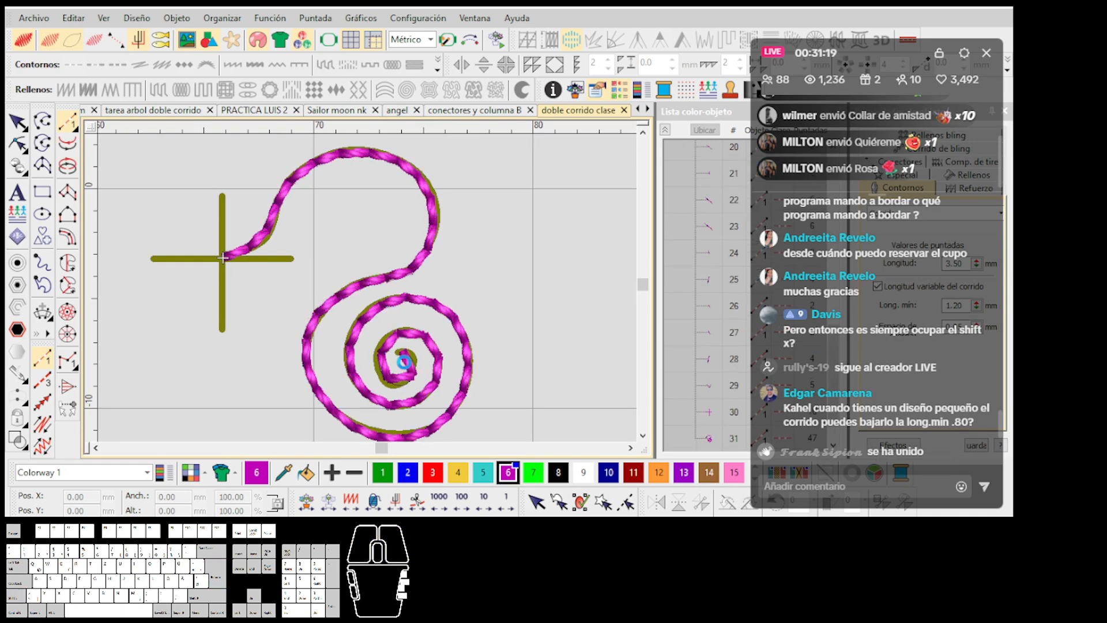
Step: Digitize a run over the small cross, going out and back along all four arms from the center and returning there
{"action": "key", "text": "Escape"}
{"action": "scroll", "coordinate": [228, 260], "scroll_direction": "up", "scroll_amount": 2}
{"action": "scroll", "coordinate": [363, 285], "scroll_direction": "down", "scroll_amount": 2}
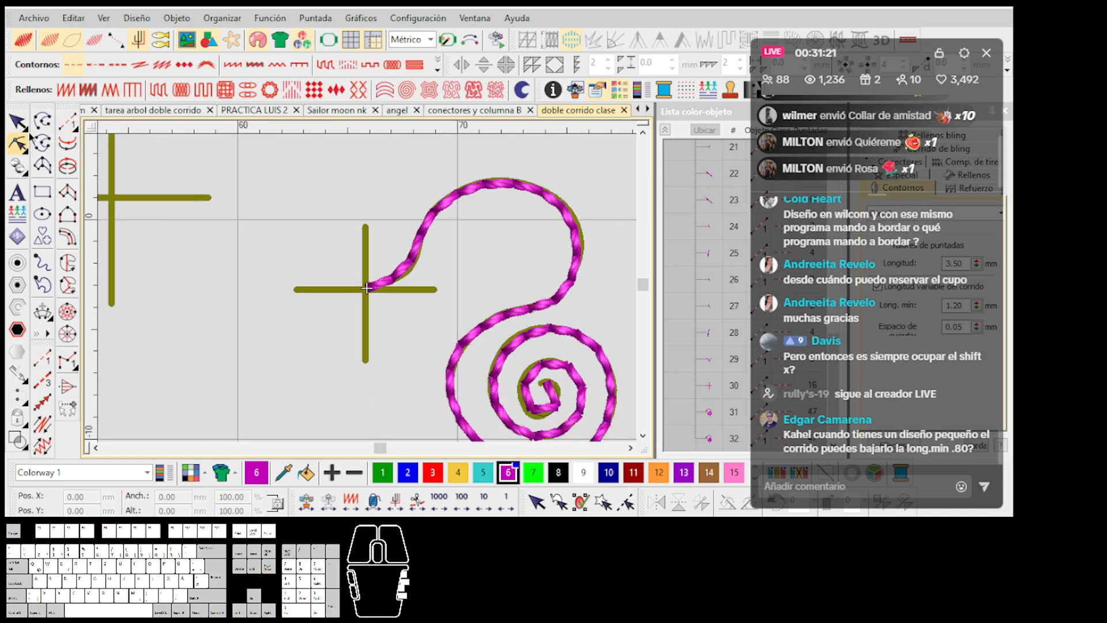
{"action": "scroll", "coordinate": [378, 297], "scroll_direction": "up", "scroll_amount": 1}
{"action": "scroll", "coordinate": [401, 317], "scroll_direction": "down", "scroll_amount": 1}
{"action": "scroll", "coordinate": [368, 289], "scroll_direction": "up", "scroll_amount": 1}
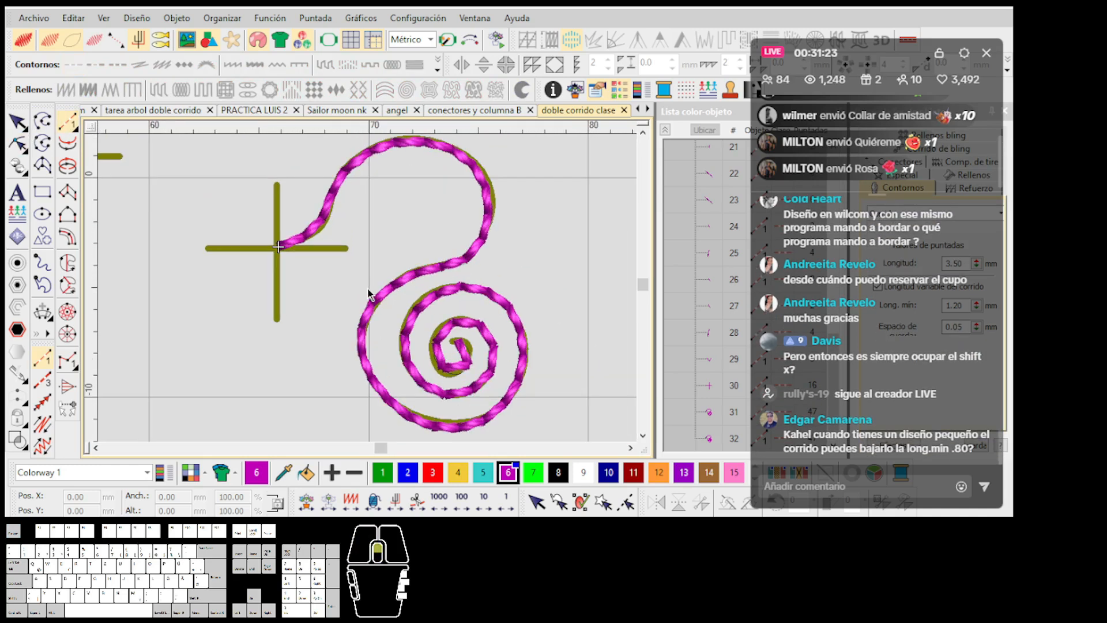
{"action": "scroll", "coordinate": [269, 268], "scroll_direction": "up", "scroll_amount": 1}
{"action": "left_click", "coordinate": [385, 258]}
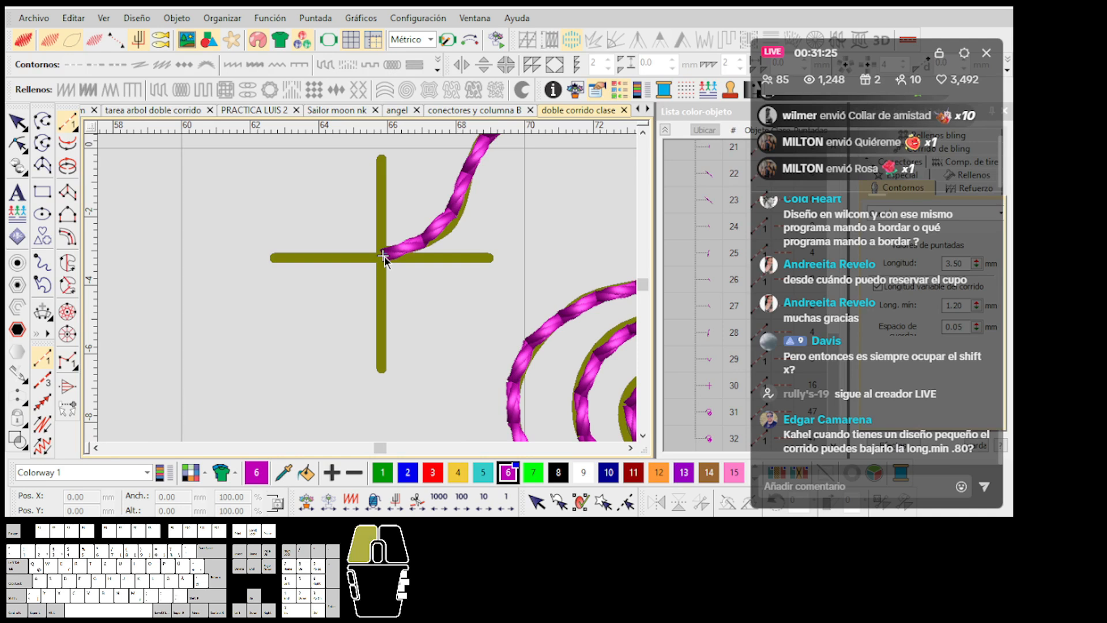
{"action": "left_click", "coordinate": [384, 152], "text": "ctrl"}
{"action": "left_click", "coordinate": [292, 266]}
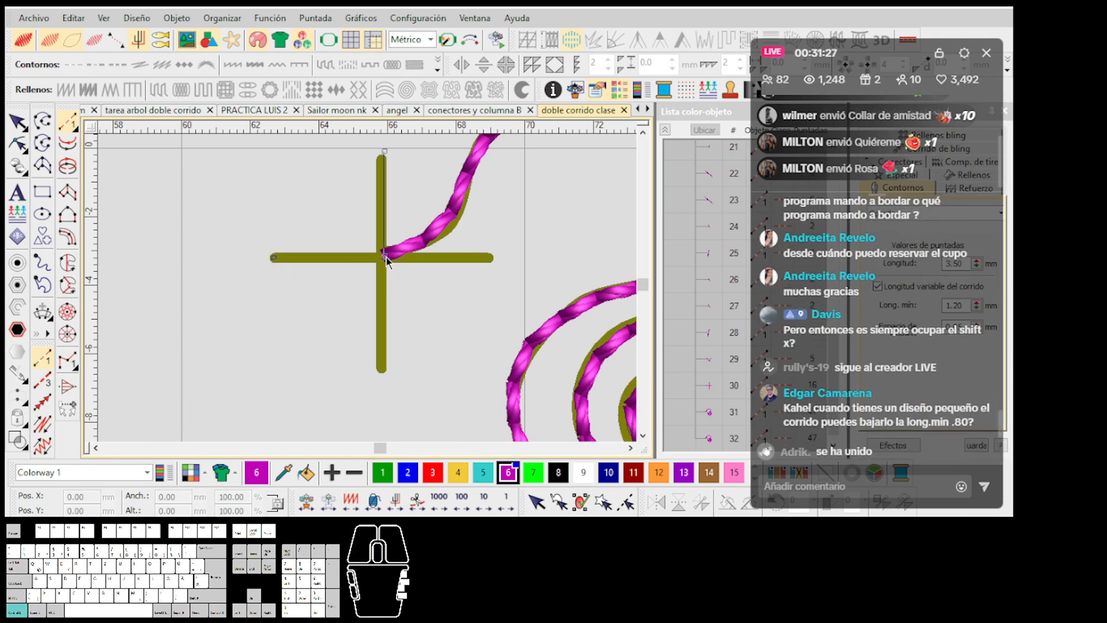
{"action": "key", "text": "BackSpace"}
{"action": "left_click", "coordinate": [381, 370], "text": "ctrl"}
{"action": "left_click", "coordinate": [383, 257]}
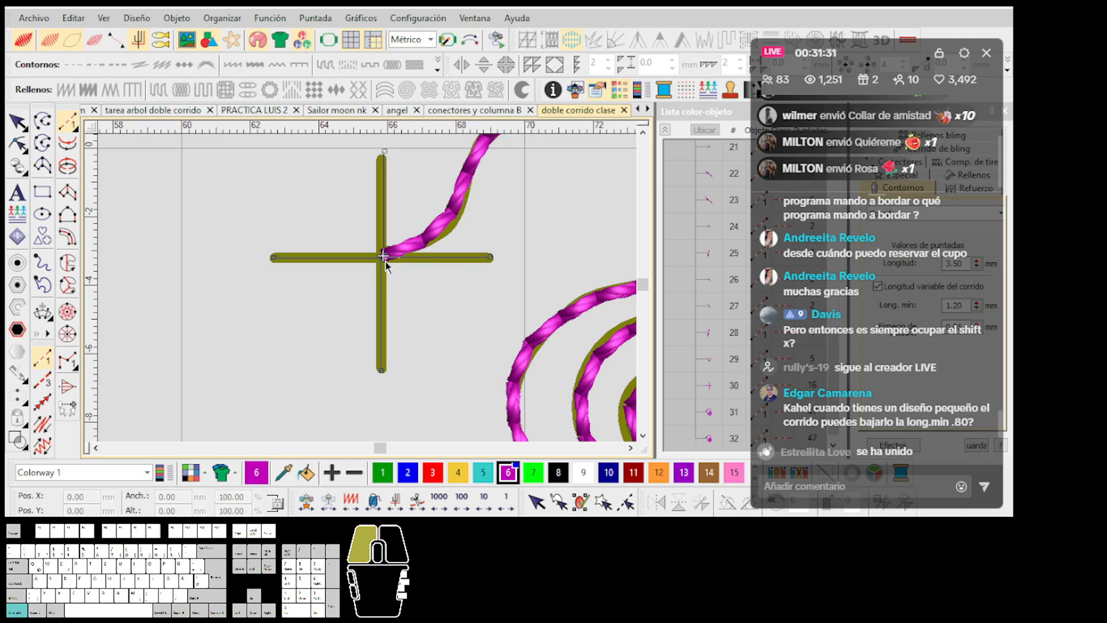
{"action": "key", "text": "Return"}
Step: Delete all practice crosses, the spiral curve and their stitching beside the phoenix
{"action": "scroll", "coordinate": [384, 259], "scroll_direction": "down", "scroll_amount": 6}
{"action": "key", "text": "Escape"}
{"action": "scroll", "coordinate": [367, 290], "scroll_direction": "up", "scroll_amount": 1}
{"action": "left_click_drag", "start_coordinate": [523, 414], "coordinate": [301, 208]}
{"action": "key", "text": "Delete"}
{"action": "scroll", "coordinate": [277, 205], "scroll_direction": "down", "scroll_amount": 2}
{"action": "left_click_drag", "start_coordinate": [563, 434], "coordinate": [372, 289]}
{"action": "key", "text": "Delete"}
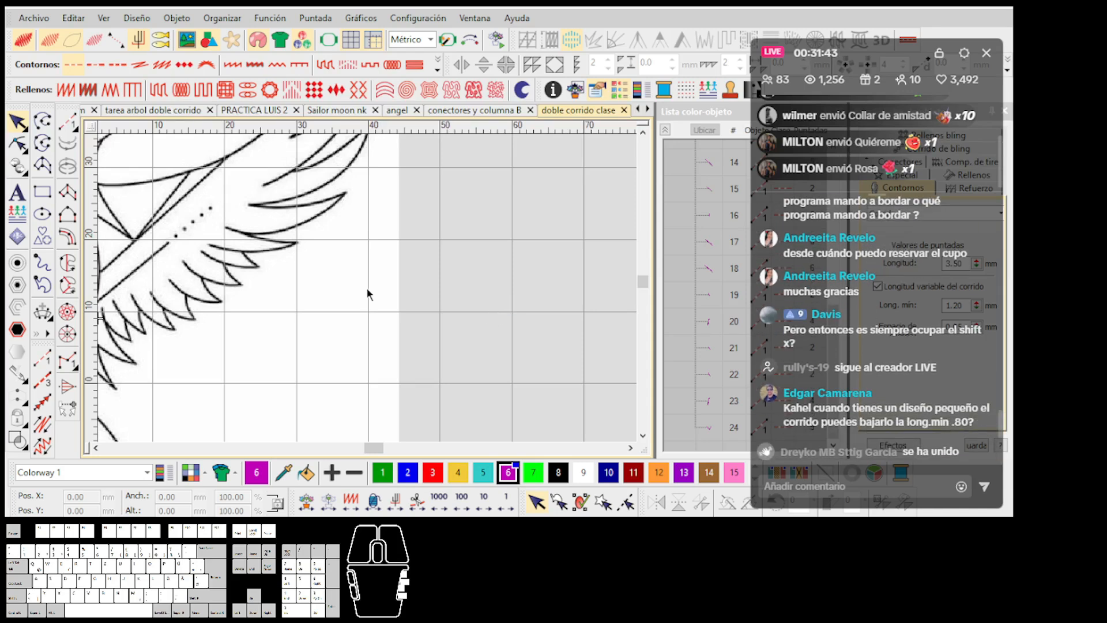
Step: Switch the stitches to the realistic display around the phoenix's body lines
{"action": "scroll", "coordinate": [368, 289], "scroll_direction": "down", "scroll_amount": 3}
{"action": "key", "text": "Escape"}
{"action": "scroll", "coordinate": [225, 269], "scroll_direction": "up", "scroll_amount": 3}
{"action": "scroll", "coordinate": [368, 293], "scroll_direction": "up", "scroll_amount": 3}
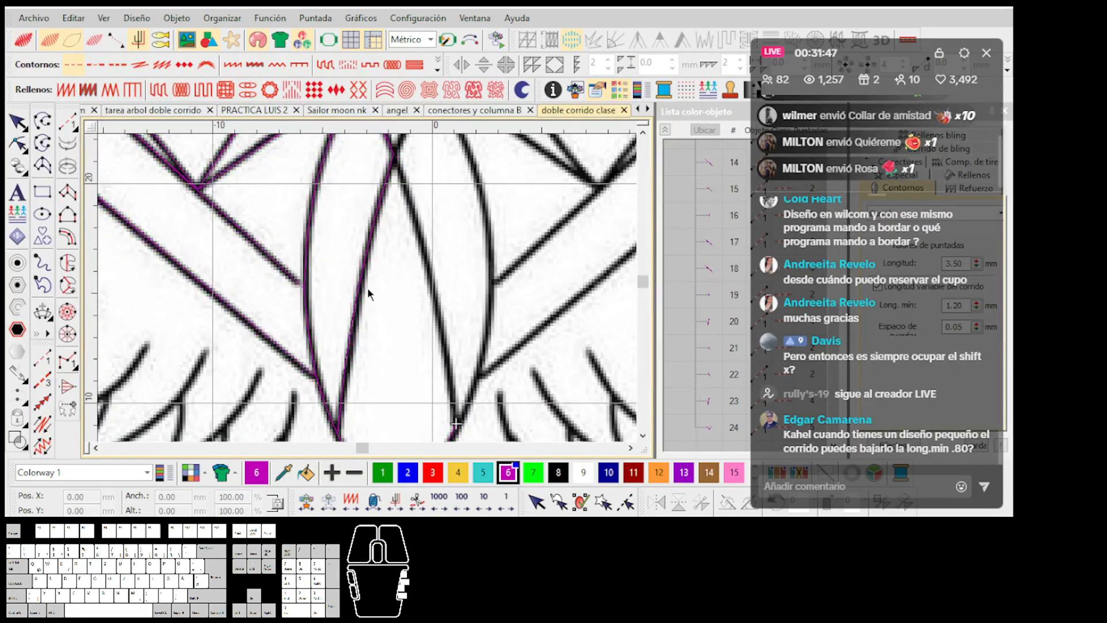
{"action": "scroll", "coordinate": [368, 292], "scroll_direction": "down", "scroll_amount": 2}
{"action": "key", "text": "t"}
{"action": "scroll", "coordinate": [368, 292], "scroll_direction": "up", "scroll_amount": 4}
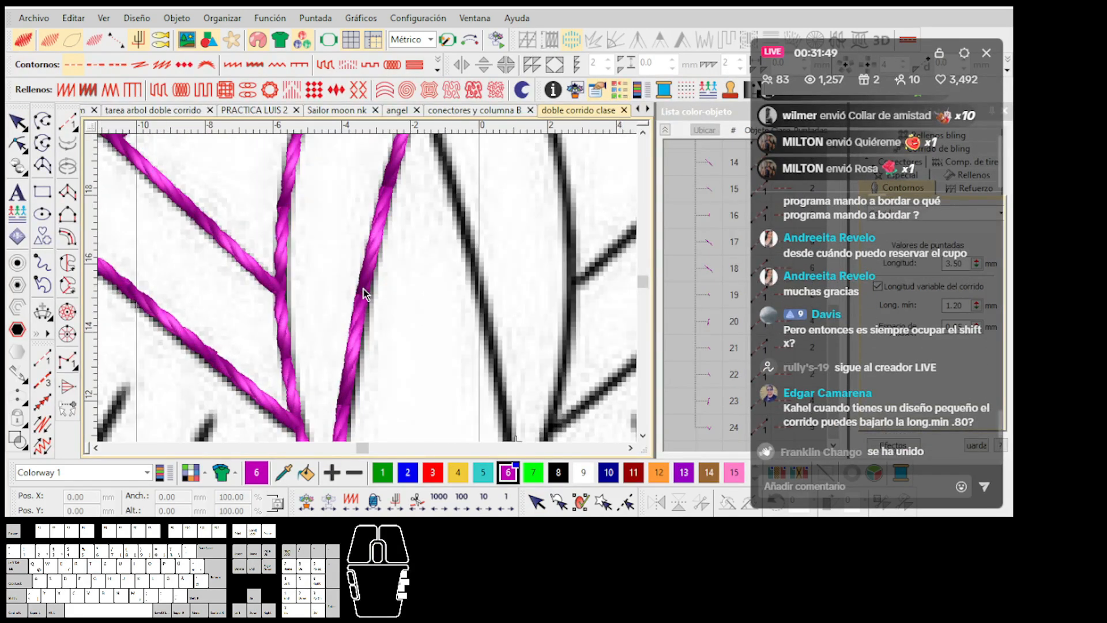
Step: Try shifting the inner body runs sideways off their lines to check for stitching underneath, undoing the first test moves
{"action": "mouse_move", "coordinate": [363, 292]}
{"action": "left_mouse_down"}
{"action": "mouse_move", "coordinate": [397, 297]}
{"action": "mouse_move", "coordinate": [348, 277]}
{"action": "left_mouse_up"}
{"action": "key", "text": "ctrl+z"}
{"action": "key", "text": "ctrl+z"}
{"action": "left_click_drag", "start_coordinate": [283, 238], "coordinate": [312, 238]}
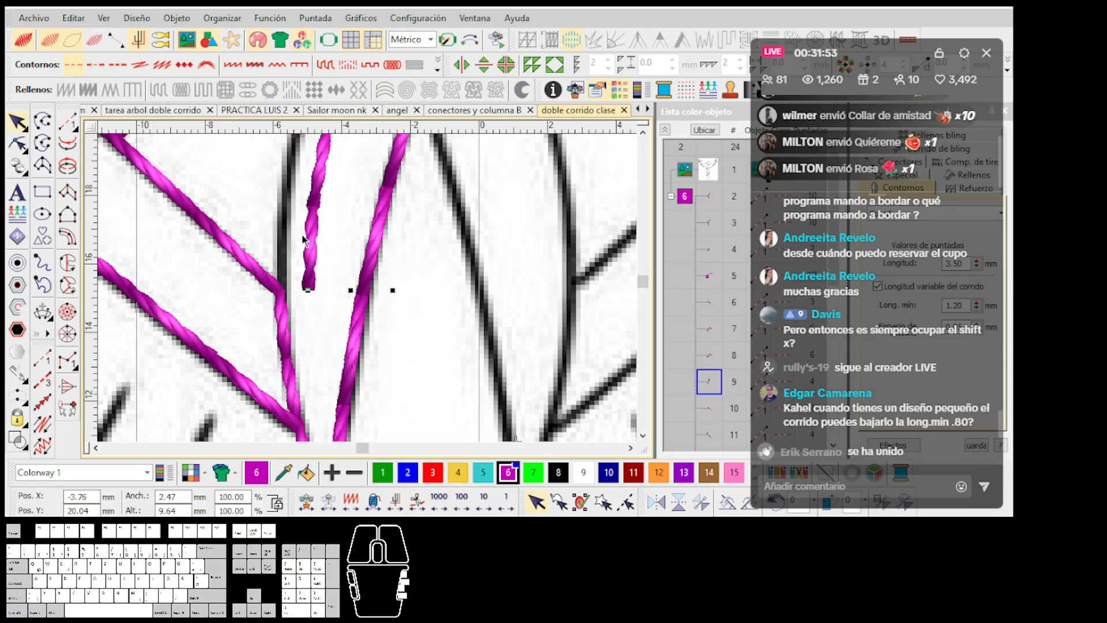
{"action": "key", "text": "Escape"}
{"action": "scroll", "coordinate": [370, 294], "scroll_direction": "down", "scroll_amount": 3}
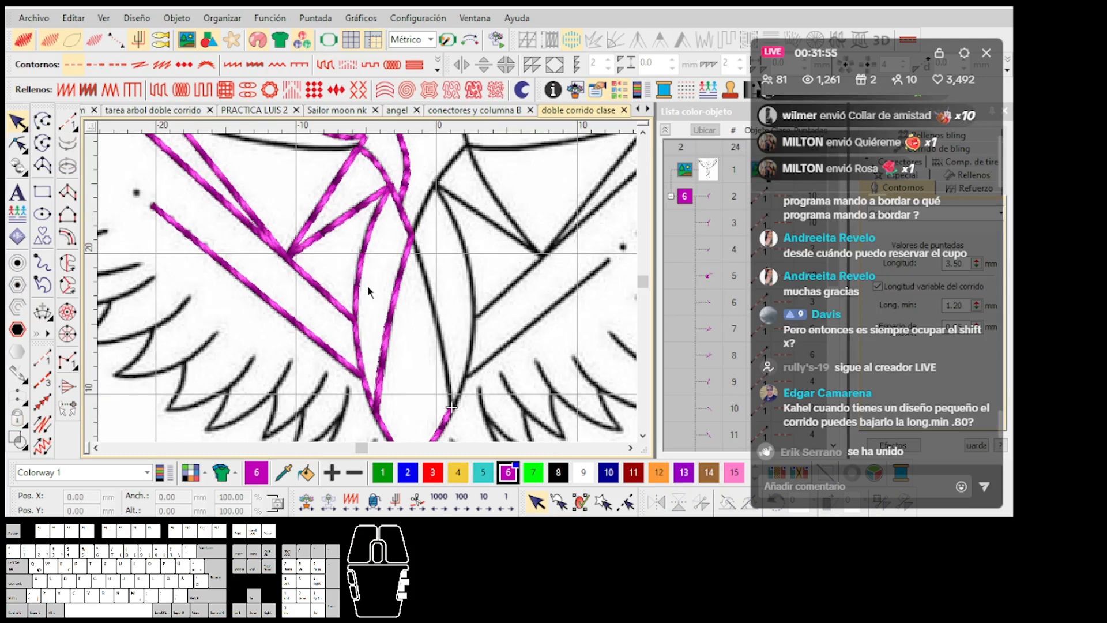
Step: Test-move another stitched run beside its drawn line and undo the move
{"action": "scroll", "coordinate": [369, 293], "scroll_direction": "down", "scroll_amount": 1}
{"action": "scroll", "coordinate": [407, 344], "scroll_direction": "up", "scroll_amount": 1}
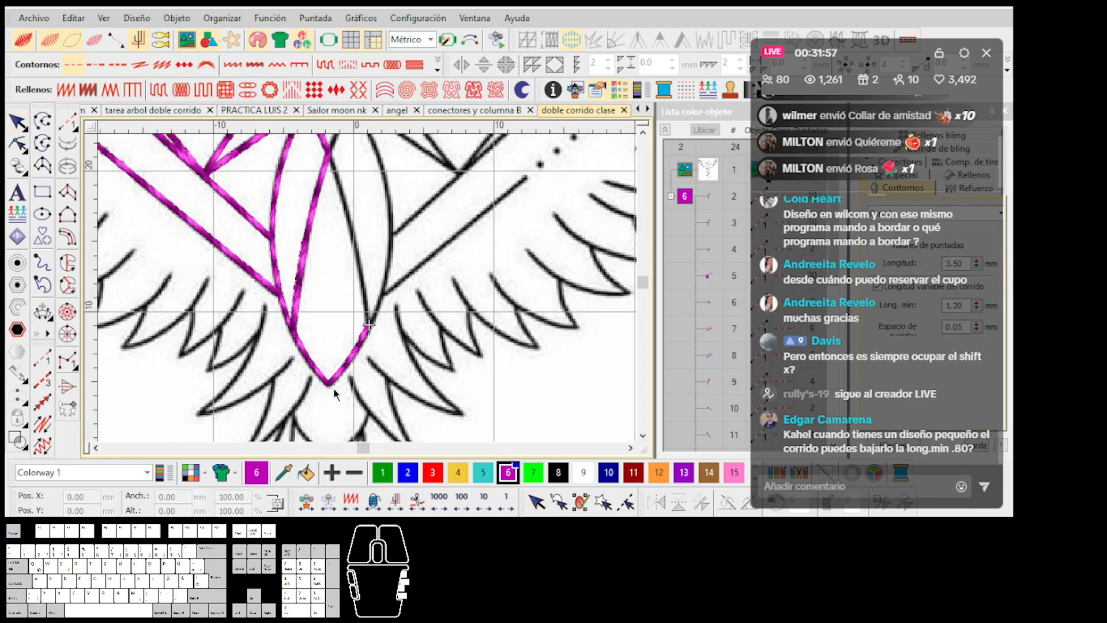
{"action": "scroll", "coordinate": [335, 394], "scroll_direction": "down", "scroll_amount": 2}
{"action": "scroll", "coordinate": [370, 283], "scroll_direction": "up", "scroll_amount": 2}
{"action": "left_click", "coordinate": [350, 276]}
{"action": "key", "text": "ctrl+z"}
{"action": "left_click_drag", "start_coordinate": [408, 208], "coordinate": [377, 209]}
{"action": "key", "text": "ctrl+z"}
{"action": "scroll", "coordinate": [371, 294], "scroll_direction": "down", "scroll_amount": 2}
{"action": "key", "text": "Escape"}
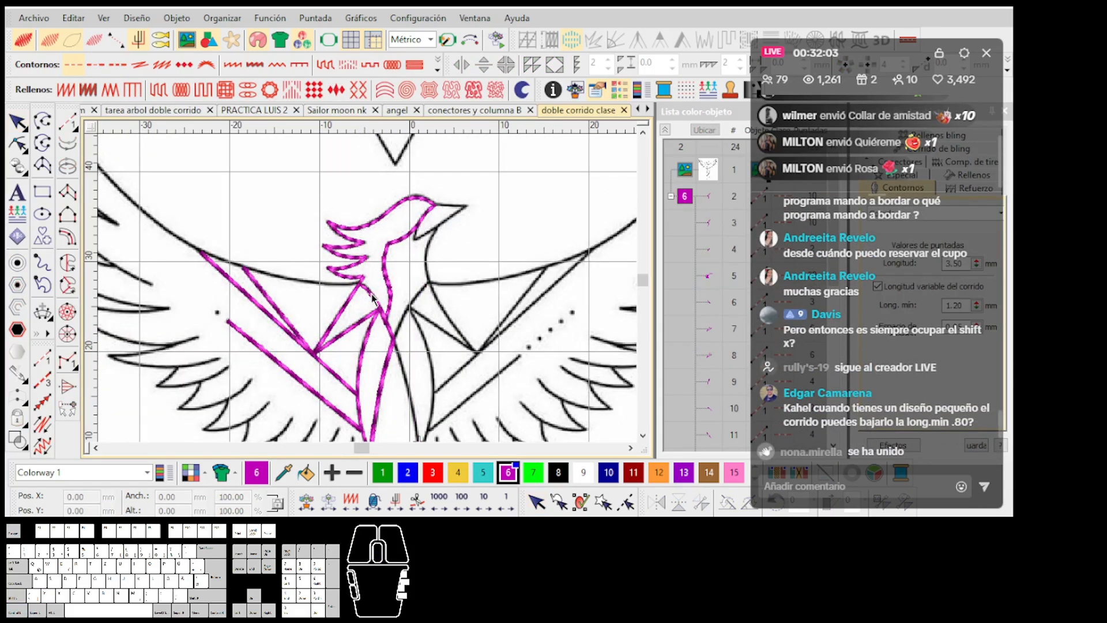
Step: Examine the V-shaped run at the body's lower tip, its end point and the undigitized lines continuing from it
{"action": "scroll", "coordinate": [372, 297], "scroll_direction": "up", "scroll_amount": 4}
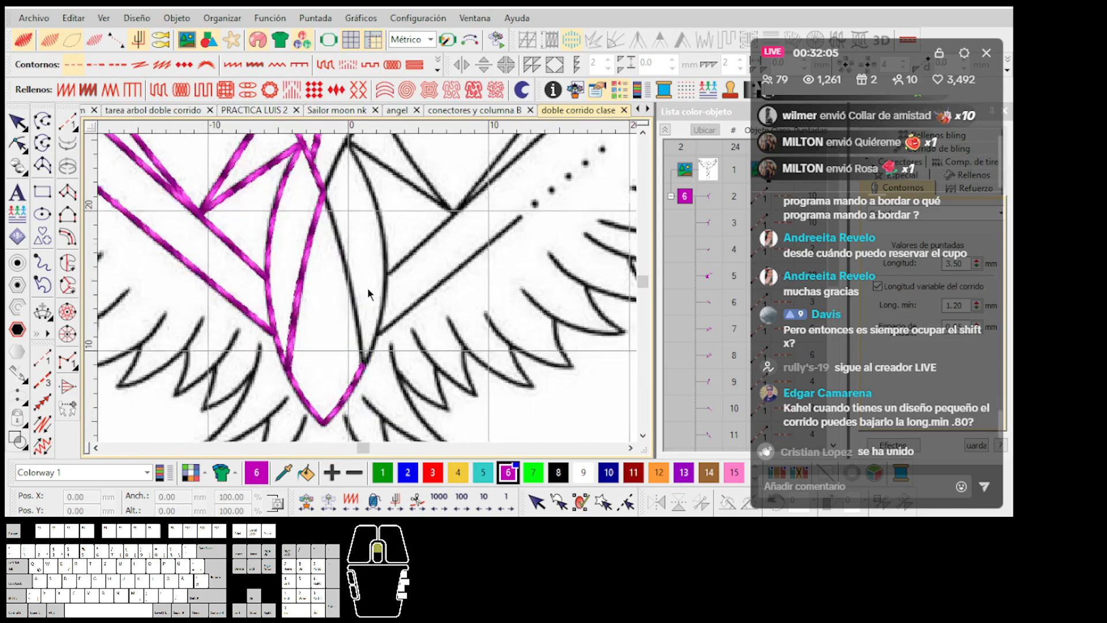
{"action": "left_click", "coordinate": [68, 123]}
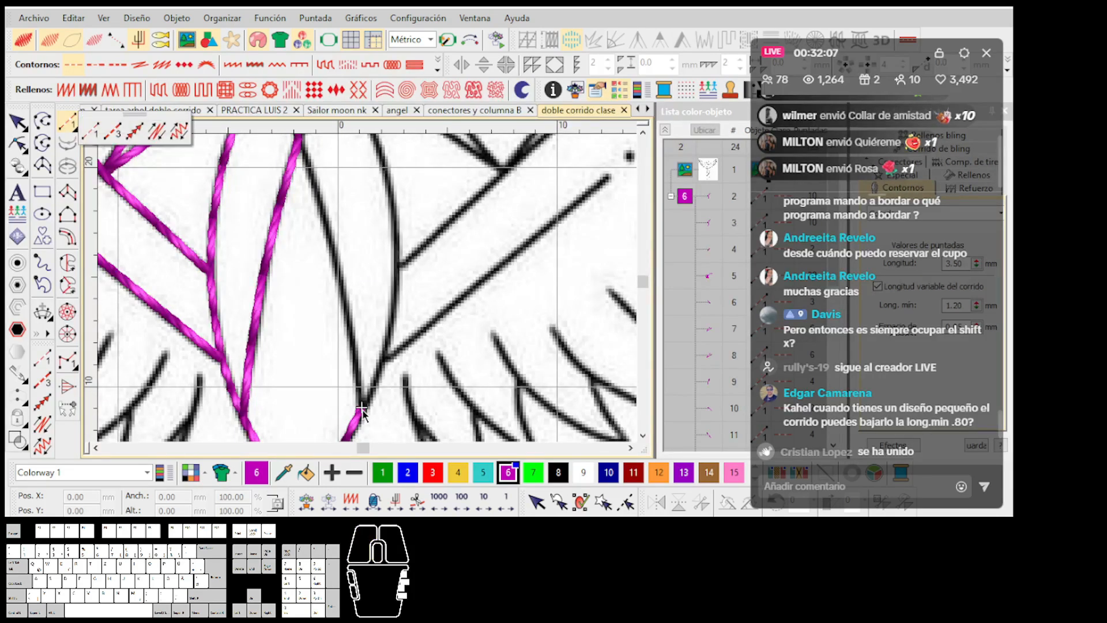
{"action": "key", "text": "shift+x"}
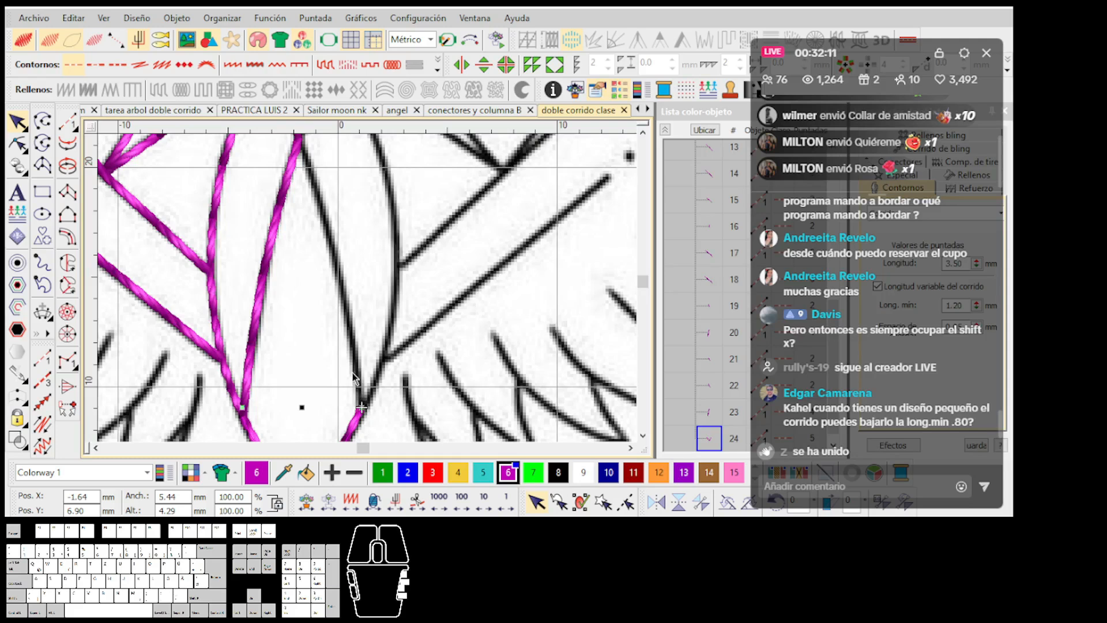
{"action": "scroll", "coordinate": [353, 374], "scroll_direction": "down", "scroll_amount": 2}
{"action": "scroll", "coordinate": [368, 288], "scroll_direction": "up", "scroll_amount": 2}
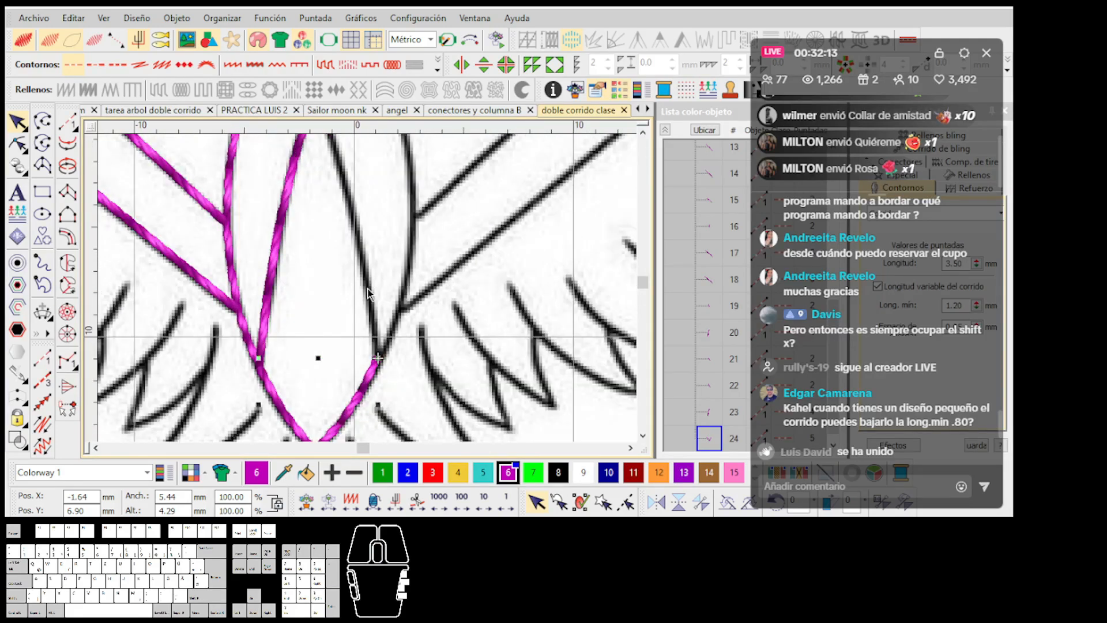
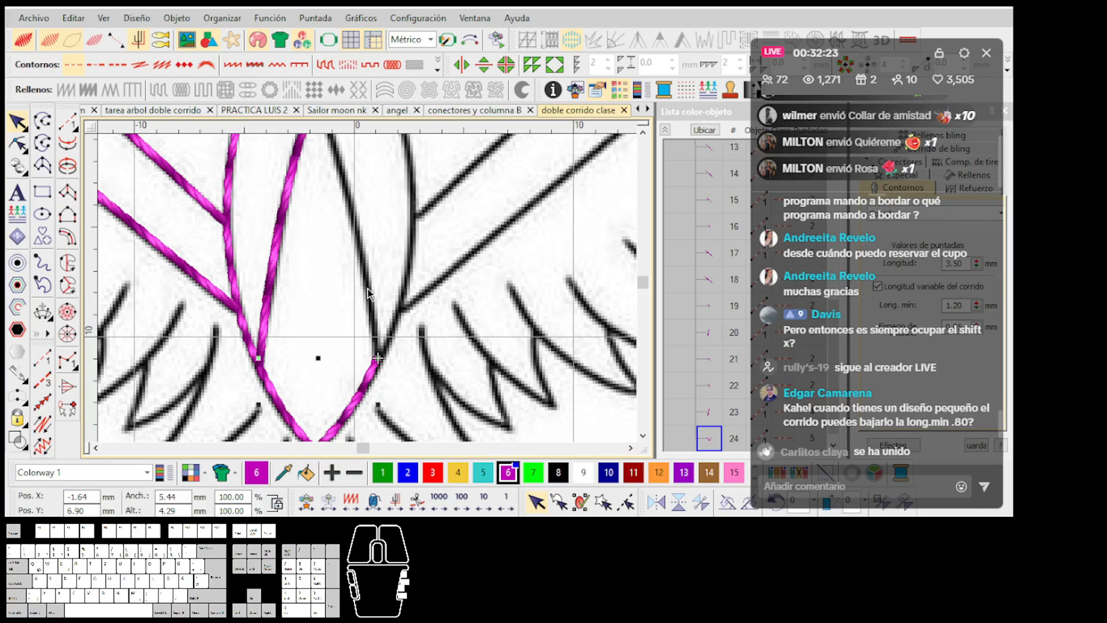
{"action": "scroll", "coordinate": [368, 289], "scroll_direction": "down", "scroll_amount": 4}
{"action": "scroll", "coordinate": [368, 291], "scroll_direction": "up", "scroll_amount": 3}
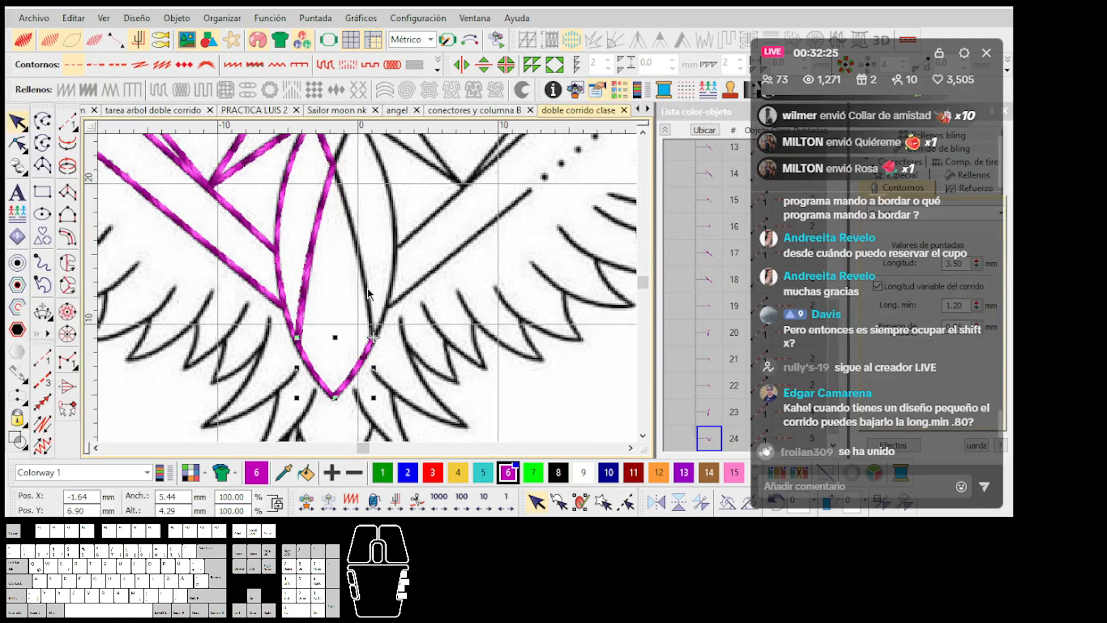
{"action": "scroll", "coordinate": [368, 293], "scroll_direction": "down", "scroll_amount": 2}
{"action": "scroll", "coordinate": [363, 286], "scroll_direction": "up", "scroll_amount": 2}
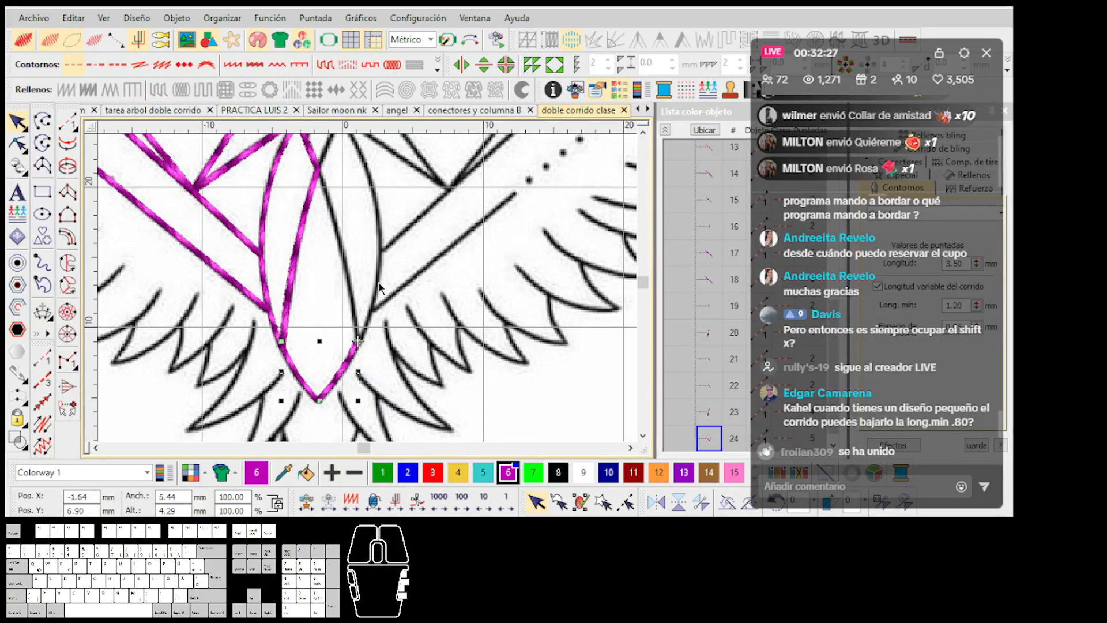
{"action": "scroll", "coordinate": [381, 286], "scroll_direction": "down", "scroll_amount": 1}
{"action": "scroll", "coordinate": [391, 294], "scroll_direction": "up", "scroll_amount": 1}
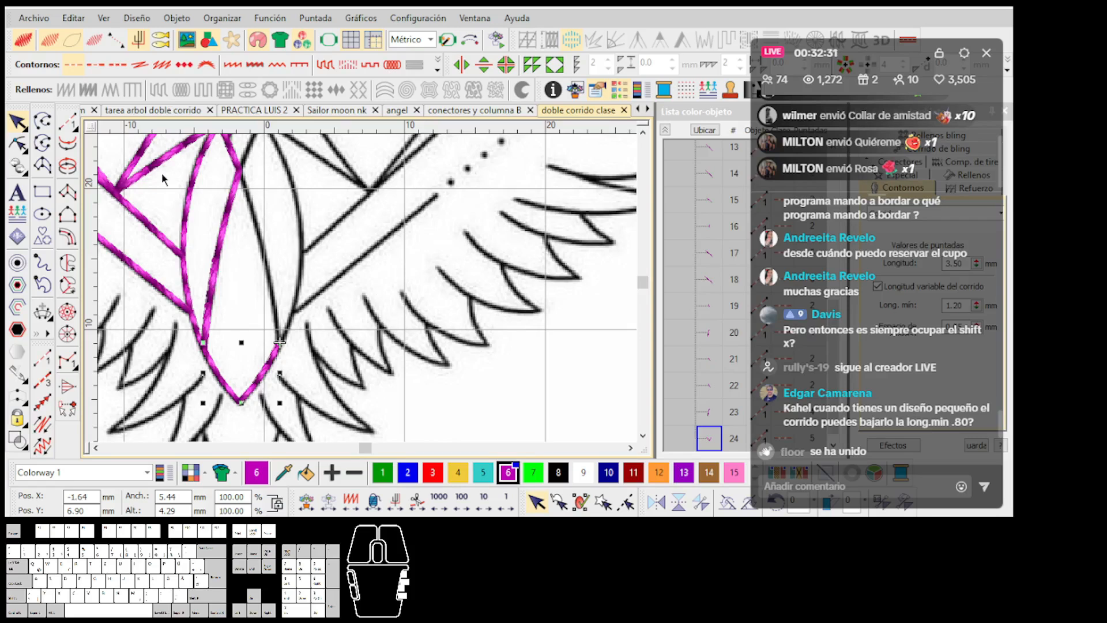
{"action": "key", "text": "Escape"}
Step: Digitize a small three-point curved test run about 0.8 mm wide between the right wing's feathers
{"action": "left_click", "coordinate": [50, 122]}
{"action": "key", "text": "space"}
{"action": "scroll", "coordinate": [368, 288], "scroll_direction": "up", "scroll_amount": 7}
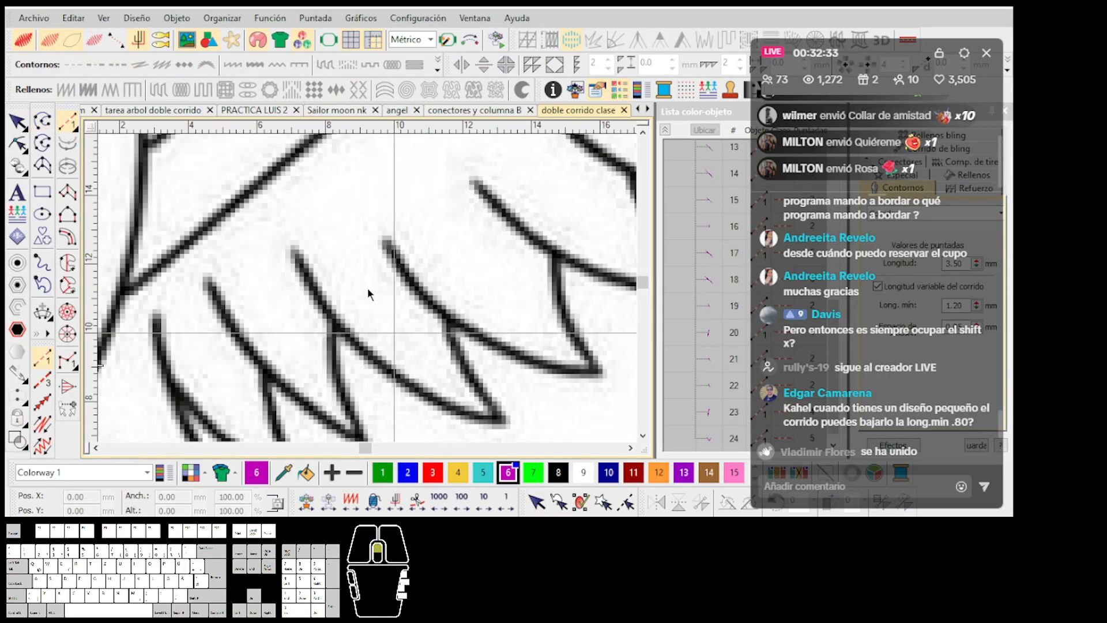
{"action": "right_click", "coordinate": [368, 288]}
{"action": "right_click", "coordinate": [381, 259]}
{"action": "right_click", "coordinate": [407, 290]}
{"action": "key", "text": "Return"}
{"action": "scroll", "coordinate": [401, 282], "scroll_direction": "up", "scroll_amount": 3}
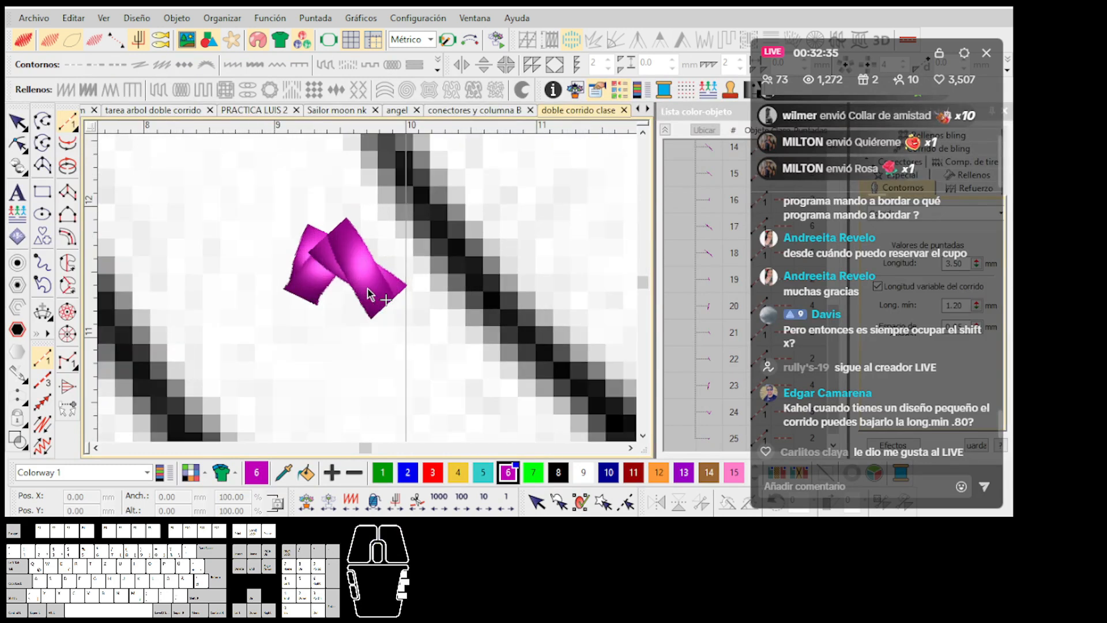
Step: Undo the small test run and digitize an arched run about 1.3 mm wide in the same spot
{"action": "key", "text": "ctrl+z"}
{"action": "left_click", "coordinate": [303, 338]}
{"action": "right_click", "coordinate": [337, 263]}
{"action": "left_click", "coordinate": [471, 345]}
{"action": "left_click", "coordinate": [472, 346]}
{"action": "key", "text": "Return"}
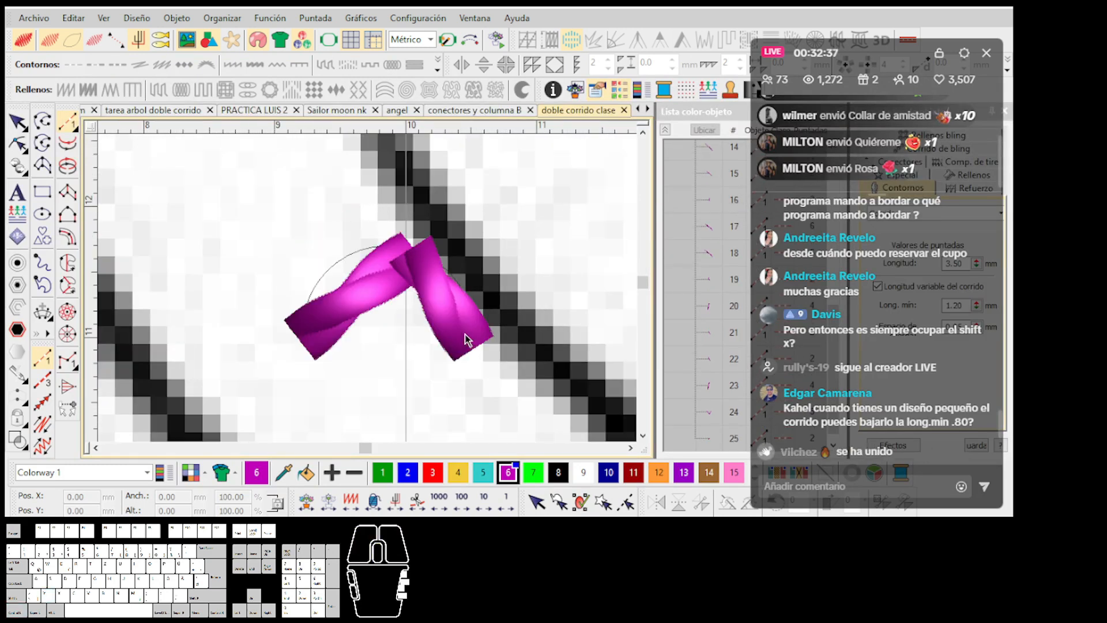
Step: Digitize a four-point square-cornered test run beside the arched test run and show its reshape nodes
{"action": "left_click_drag", "start_coordinate": [534, 354], "coordinate": [368, 288]}
{"action": "left_click", "coordinate": [392, 295]}
{"action": "left_click", "coordinate": [356, 199]}
{"action": "left_click", "coordinate": [503, 199]}
{"action": "key", "text": "Return"}
{"action": "scroll", "coordinate": [397, 249], "scroll_direction": "down", "scroll_amount": 2}
{"action": "scroll", "coordinate": [371, 293], "scroll_direction": "up", "scroll_amount": 2}
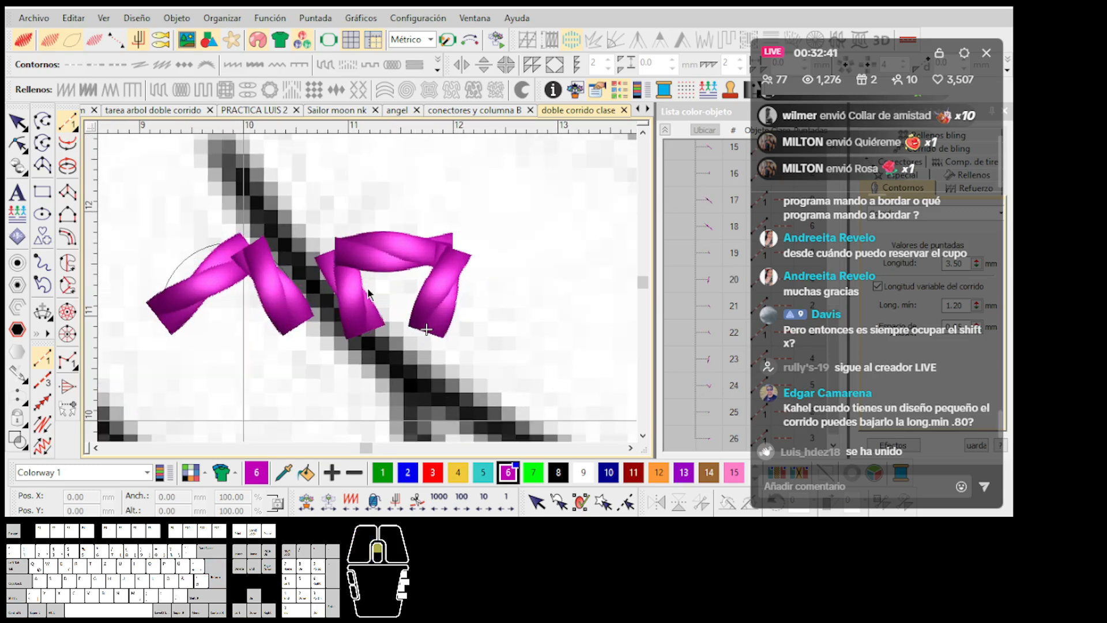
{"action": "key", "text": "h"}
{"action": "key", "text": "t"}
{"action": "left_click_drag", "start_coordinate": [363, 334], "coordinate": [362, 330]}
{"action": "key", "text": "t"}
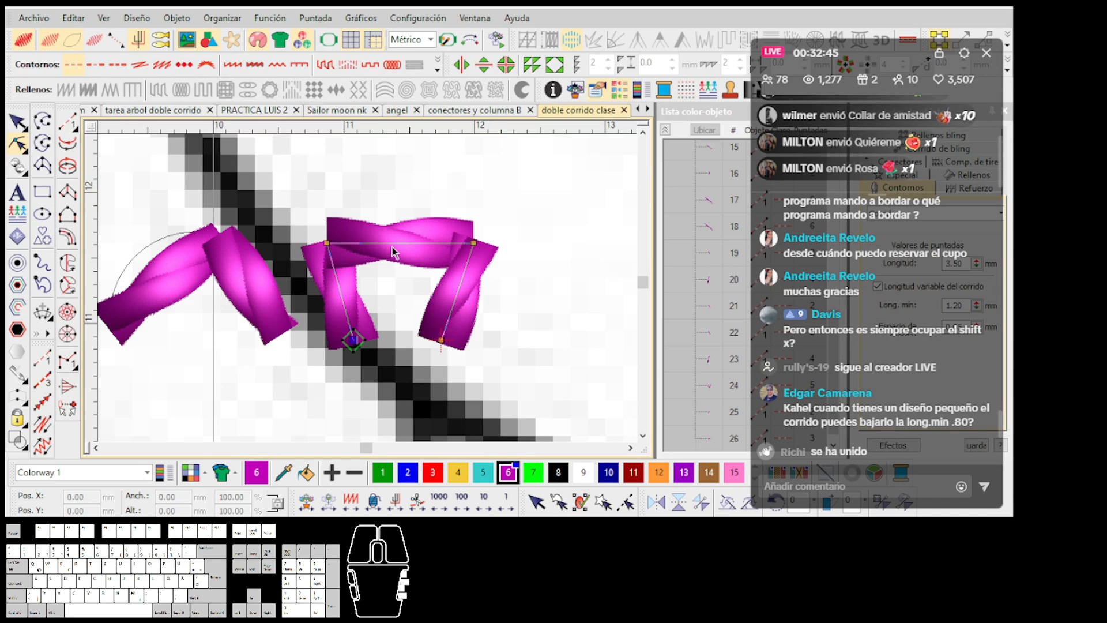
Step: Reshape the arched test run into a square-cornered one by replacing its curve node with two corner nodes forming a level upper segment
{"action": "left_click", "coordinate": [238, 261]}
{"action": "scroll", "coordinate": [300, 265], "scroll_direction": "up", "scroll_amount": 1}
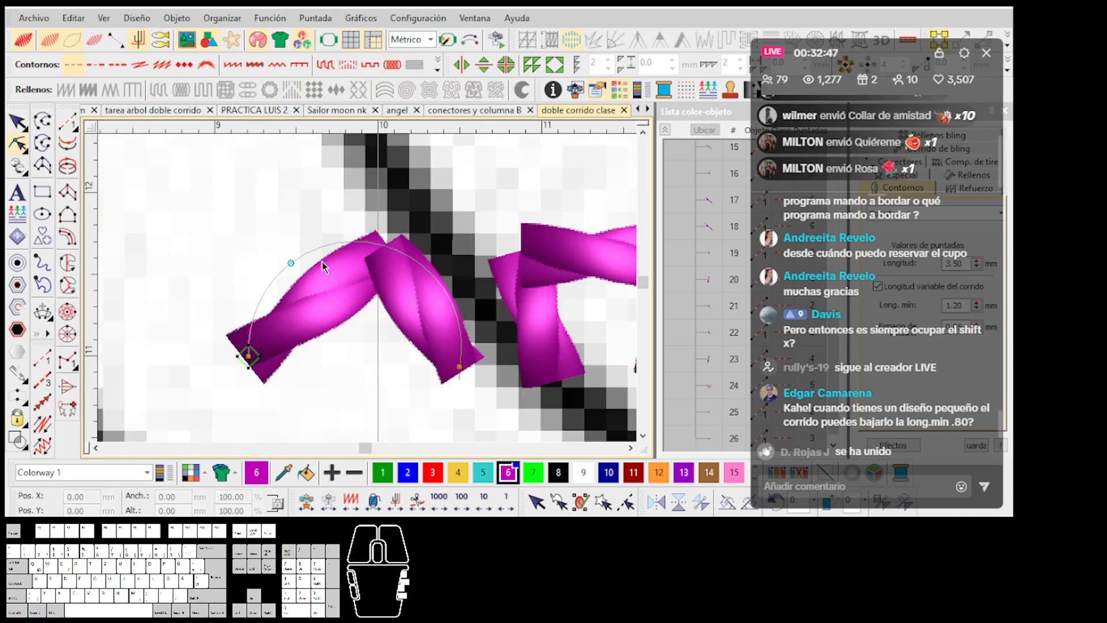
{"action": "left_click_drag", "start_coordinate": [291, 263], "coordinate": [311, 239]}
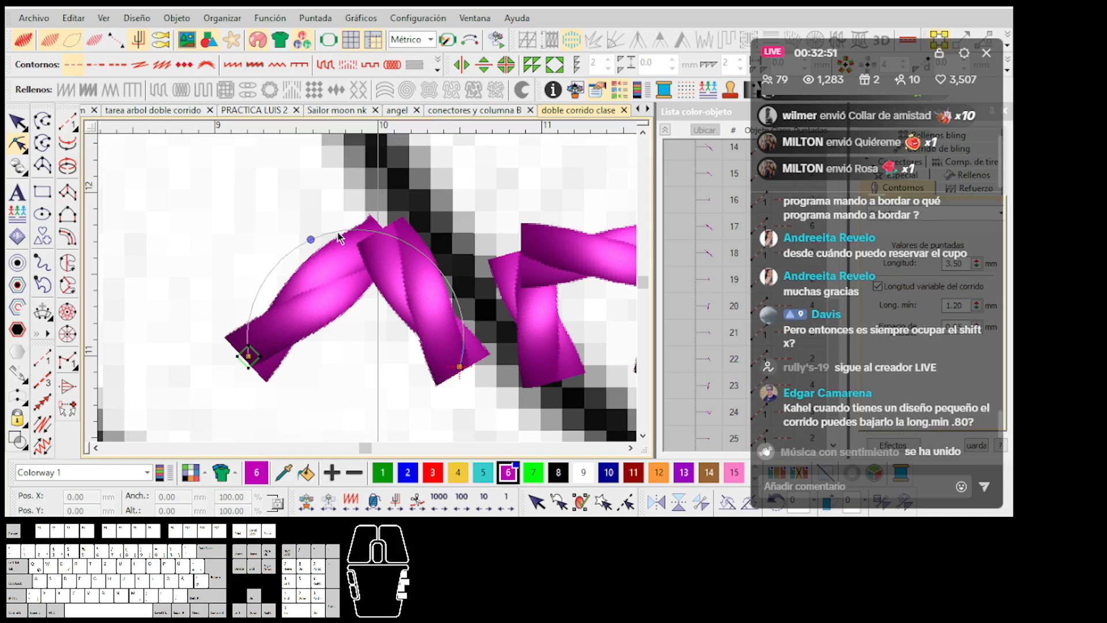
{"action": "left_click", "coordinate": [337, 232]}
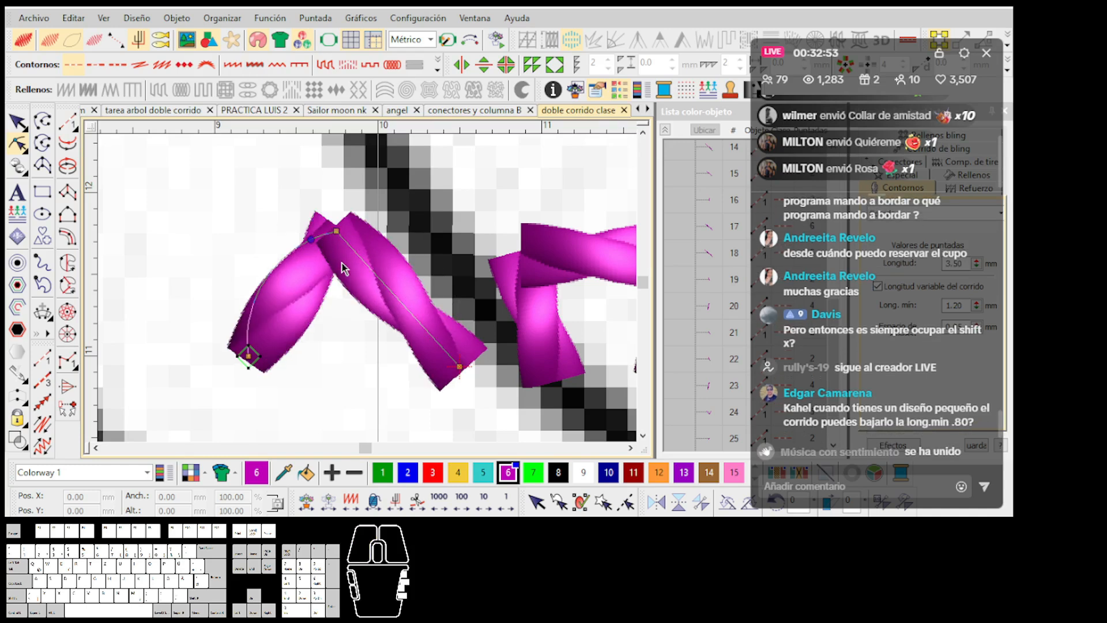
{"action": "key", "text": "Delete"}
{"action": "left_click", "coordinate": [376, 275]}
{"action": "left_click", "coordinate": [375, 275]}
{"action": "left_click_drag", "start_coordinate": [376, 275], "coordinate": [456, 269]}
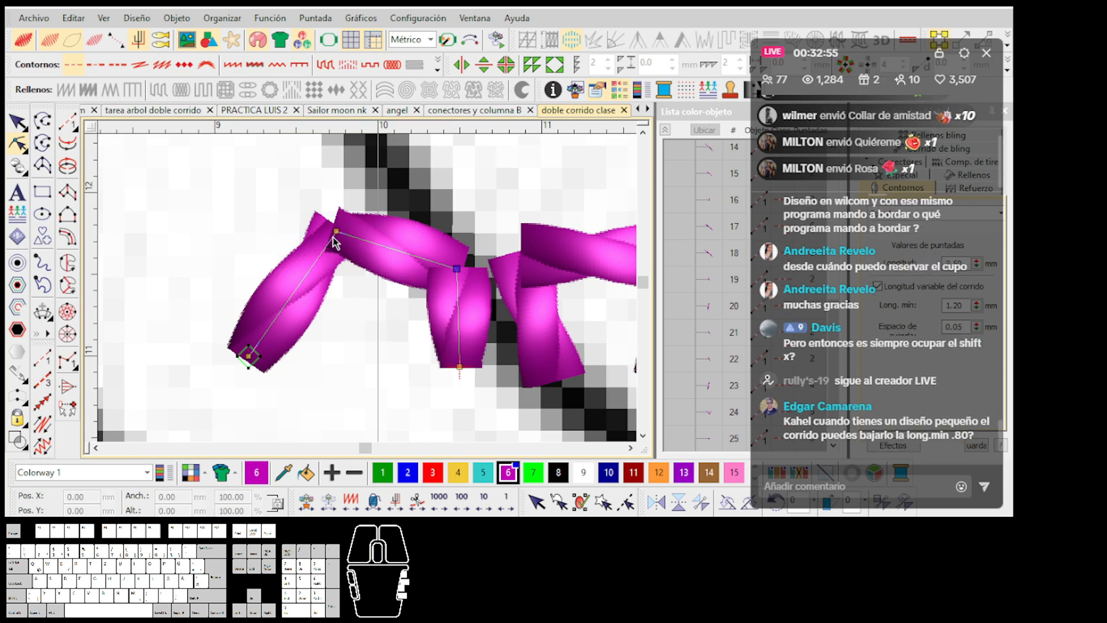
{"action": "left_click_drag", "start_coordinate": [335, 232], "coordinate": [286, 225]}
{"action": "left_click_drag", "start_coordinate": [459, 267], "coordinate": [440, 225]}
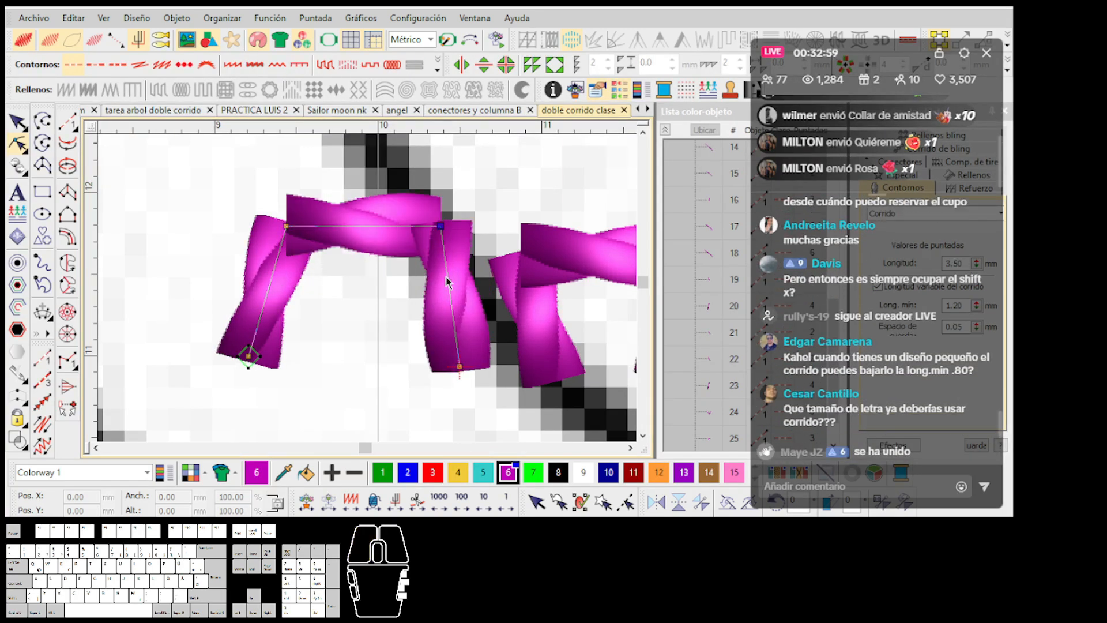
Step: Delete the two square-cornered test runs between the right wing's feathers
{"action": "key", "text": "Escape"}
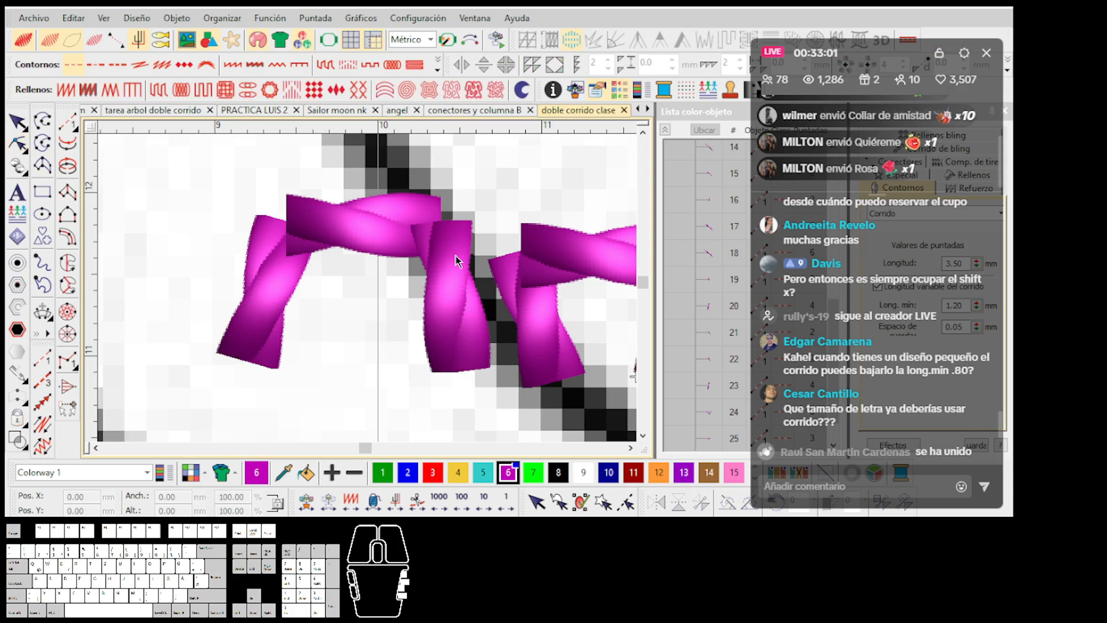
{"action": "scroll", "coordinate": [369, 294], "scroll_direction": "down", "scroll_amount": 2}
{"action": "scroll", "coordinate": [398, 289], "scroll_direction": "down", "scroll_amount": 2}
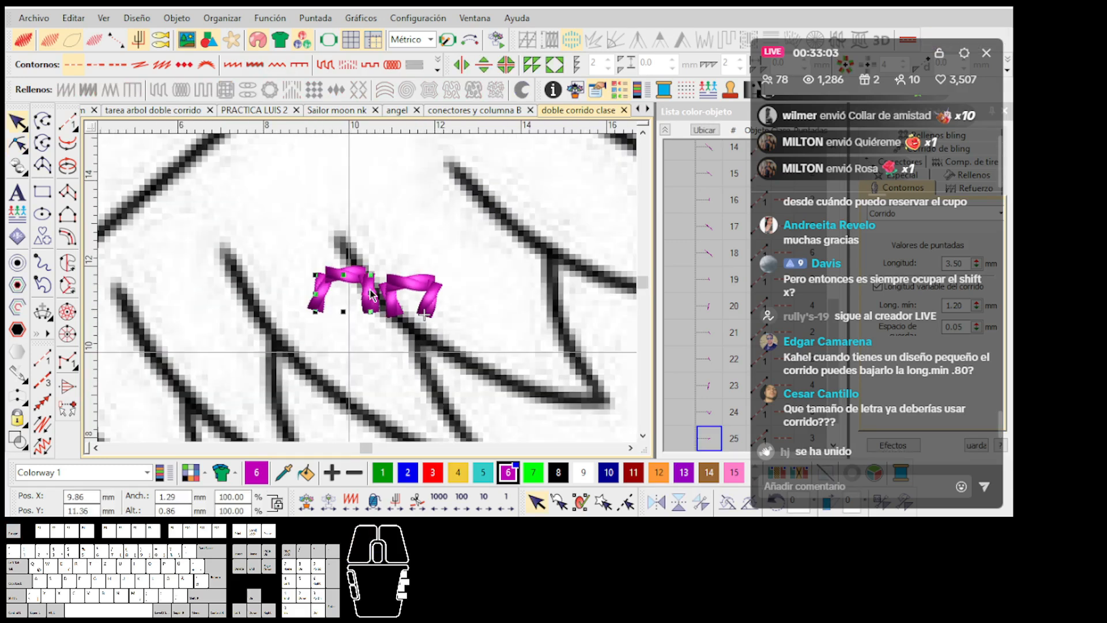
{"action": "key", "text": "Delete"}
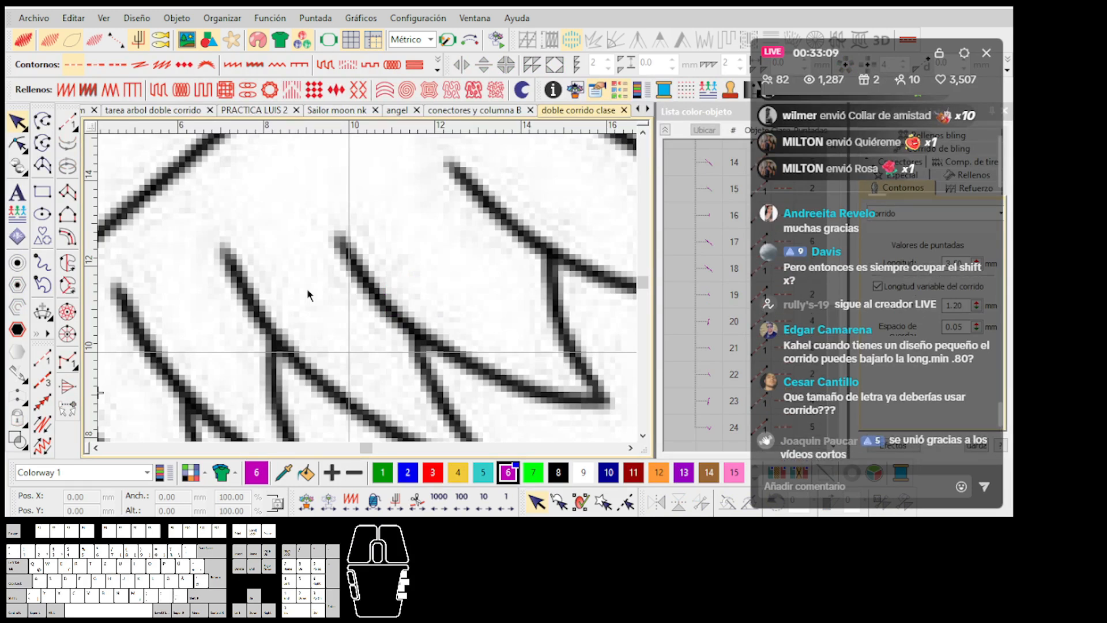
Step: Plot a zigzag test run with sharp corner points from the lower diagonal line across the right wing's feathers
{"action": "scroll", "coordinate": [308, 291], "scroll_direction": "down", "scroll_amount": 2}
{"action": "scroll", "coordinate": [277, 282], "scroll_direction": "down", "scroll_amount": 1}
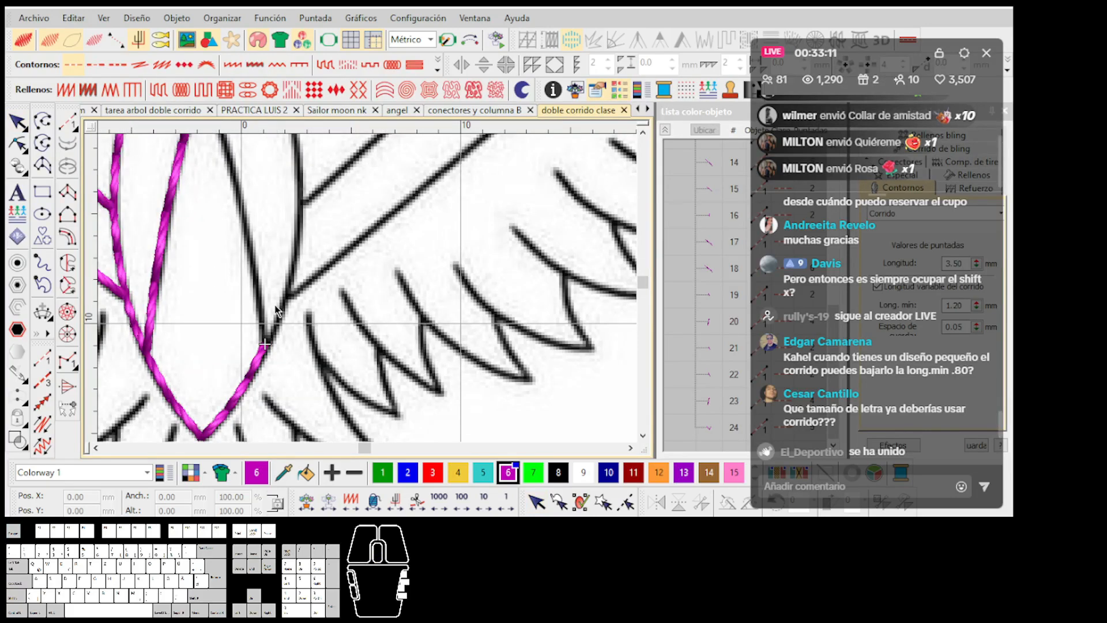
{"action": "scroll", "coordinate": [381, 318], "scroll_direction": "up", "scroll_amount": 3}
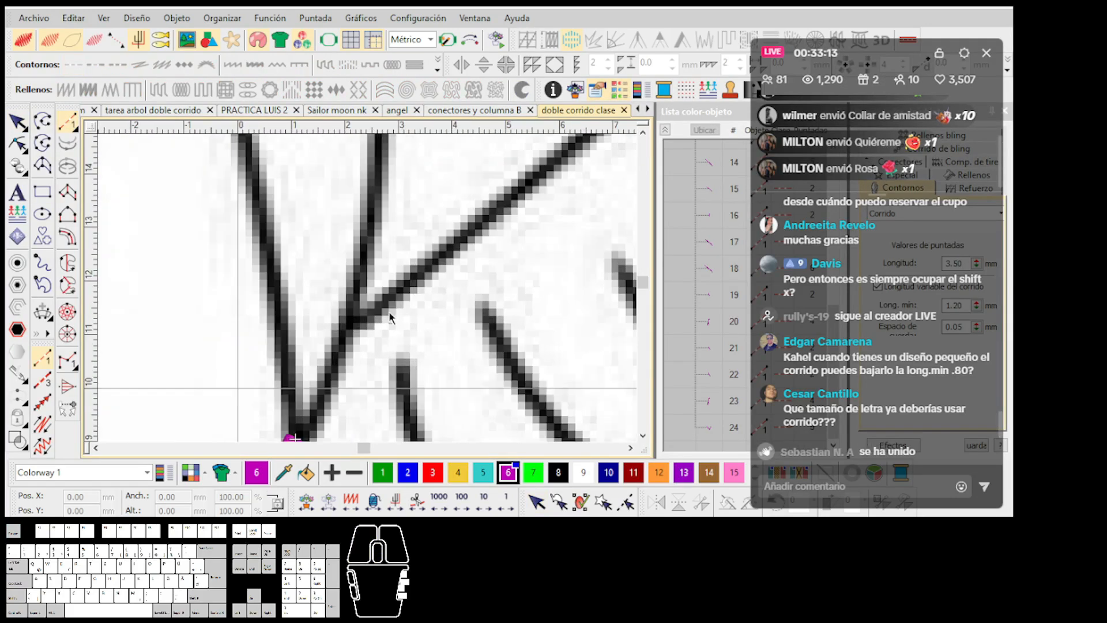
{"action": "left_click", "coordinate": [496, 273]}
{"action": "left_click", "coordinate": [482, 342]}
{"action": "left_click", "coordinate": [477, 352]}
{"action": "left_click", "coordinate": [547, 294]}
{"action": "left_click", "coordinate": [530, 347]}
{"action": "scroll", "coordinate": [564, 317], "scroll_direction": "up", "scroll_amount": 1}
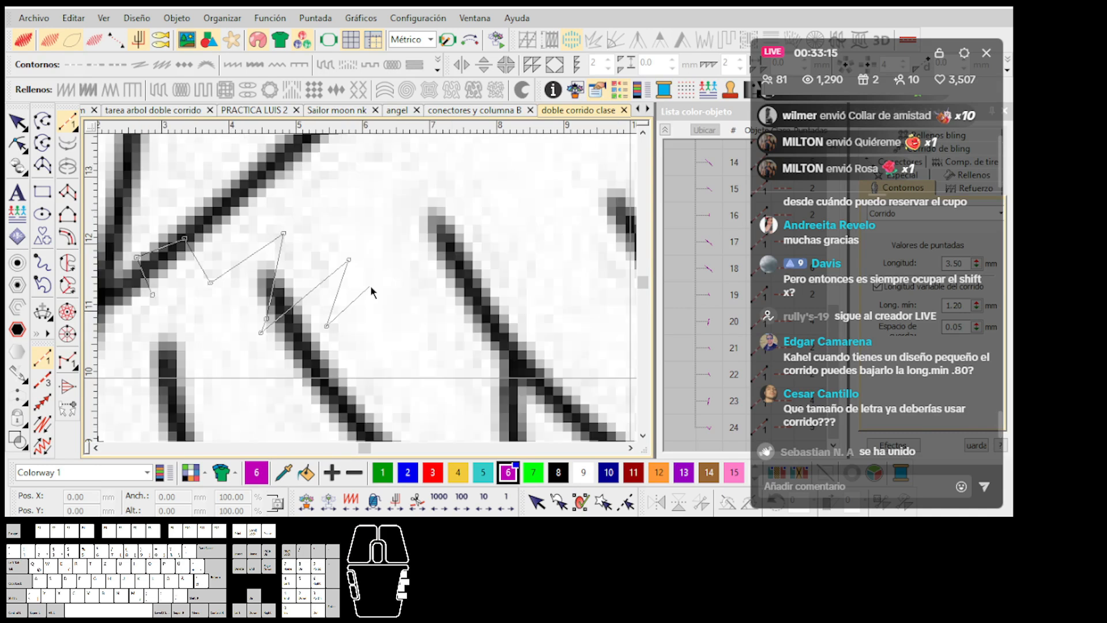
{"action": "left_click", "coordinate": [373, 286]}
{"action": "left_click", "coordinate": [376, 184]}
{"action": "left_click", "coordinate": [392, 282]}
{"action": "left_click", "coordinate": [403, 216]}
{"action": "left_click", "coordinate": [410, 254]}
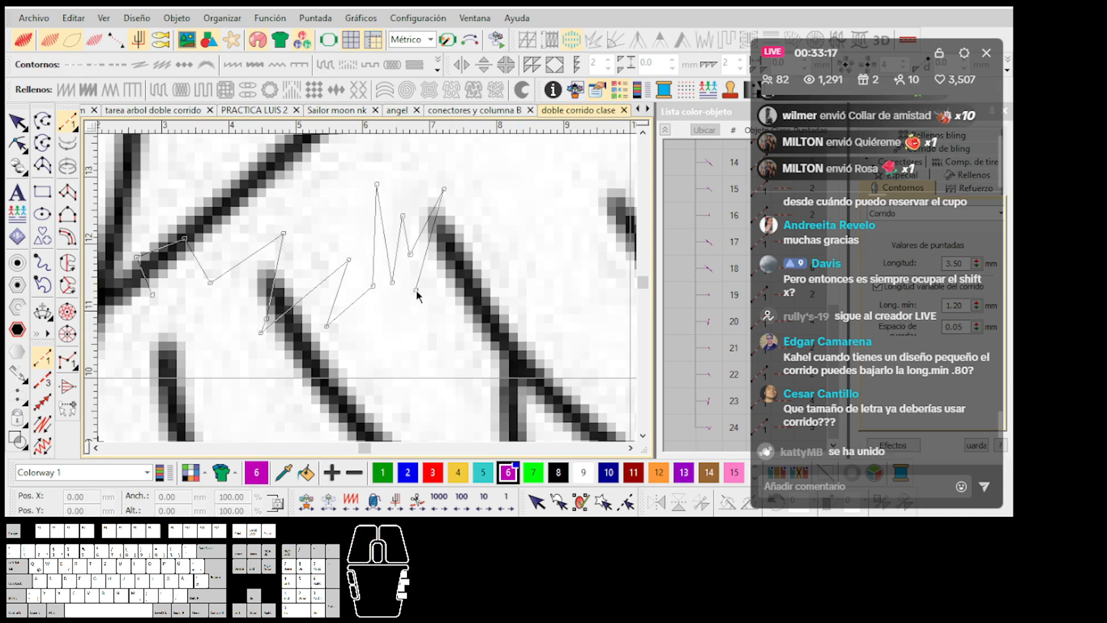
Step: Continue the zigzag test run with two short downward branches that retrace their own path, and generate its stitches
{"action": "scroll", "coordinate": [417, 294], "scroll_direction": "up", "scroll_amount": 1}
{"action": "left_click", "coordinate": [388, 300]}
{"action": "left_click", "coordinate": [345, 300]}
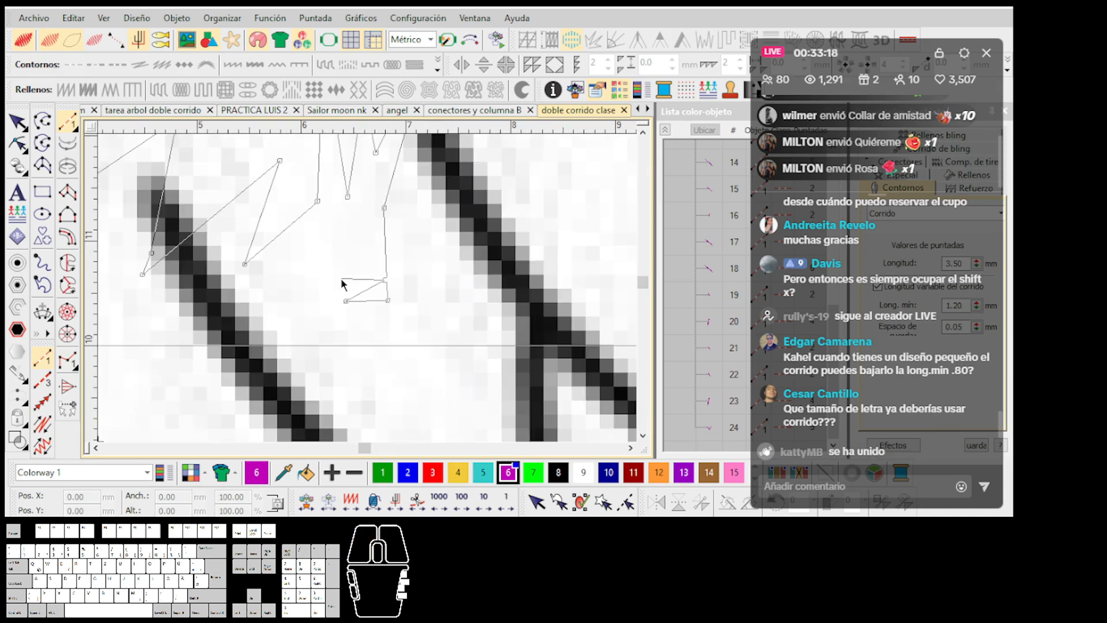
{"action": "left_click", "coordinate": [385, 209]}
{"action": "left_click", "coordinate": [432, 209]}
{"action": "left_click", "coordinate": [461, 169]}
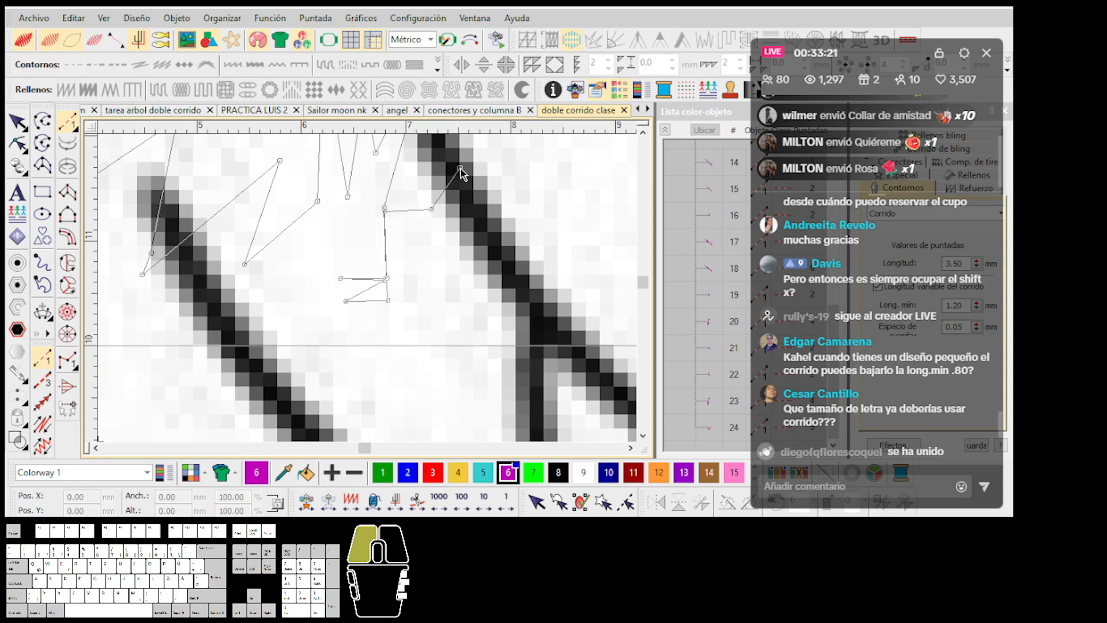
{"action": "left_click", "coordinate": [483, 298]}
{"action": "left_click", "coordinate": [441, 281]}
{"action": "left_click", "coordinate": [485, 282]}
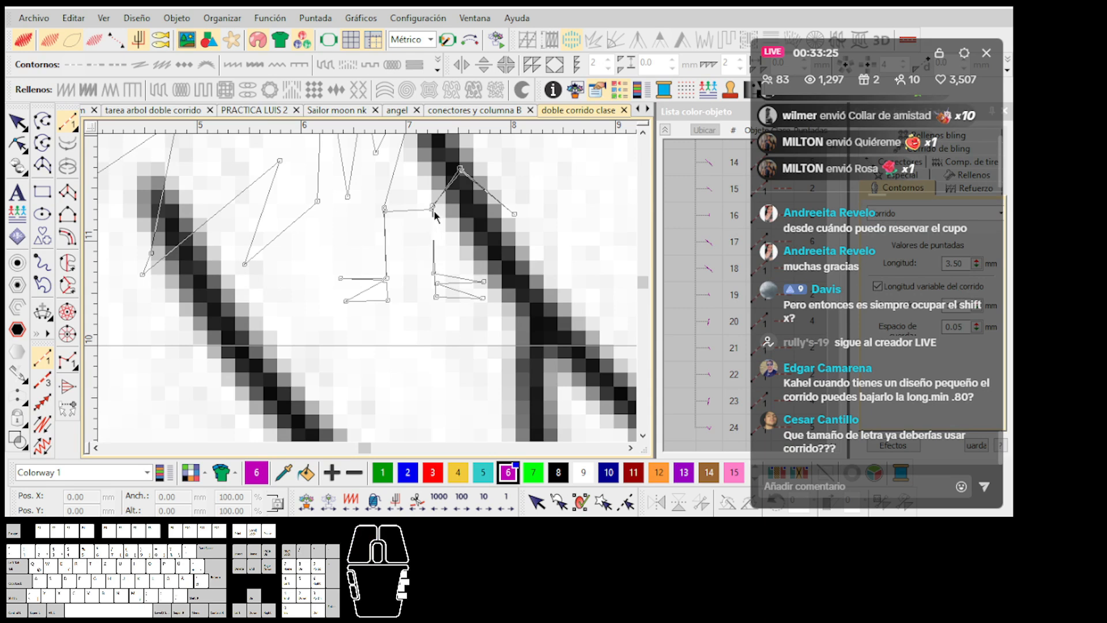
{"action": "left_click", "coordinate": [433, 210]}
{"action": "key", "text": "Return"}
Step: Shift the end points of the zigzag run's first downward branch and delete the whole test run
{"action": "key", "text": "h"}
{"action": "scroll", "coordinate": [364, 292], "scroll_direction": "down", "scroll_amount": 1}
{"action": "scroll", "coordinate": [363, 292], "scroll_direction": "up", "scroll_amount": 2}
{"action": "mouse_move", "coordinate": [282, 270]}
{"action": "left_mouse_down"}
{"action": "mouse_move", "coordinate": [316, 318]}
{"action": "mouse_move", "coordinate": [276, 286]}
{"action": "left_mouse_up"}
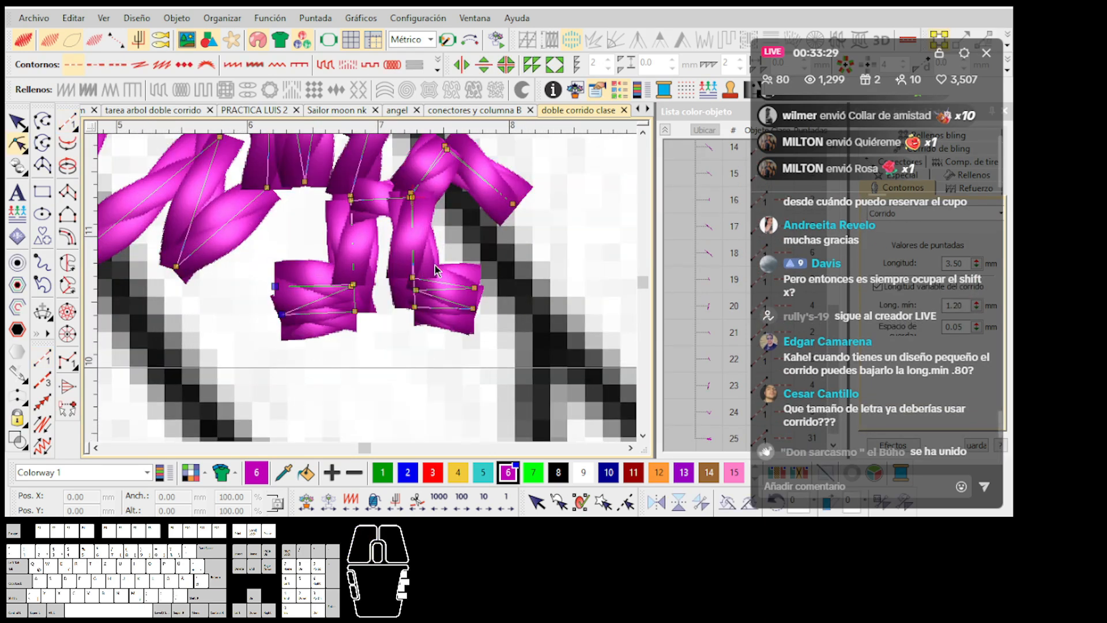
{"action": "scroll", "coordinate": [364, 292], "scroll_direction": "down", "scroll_amount": 3}
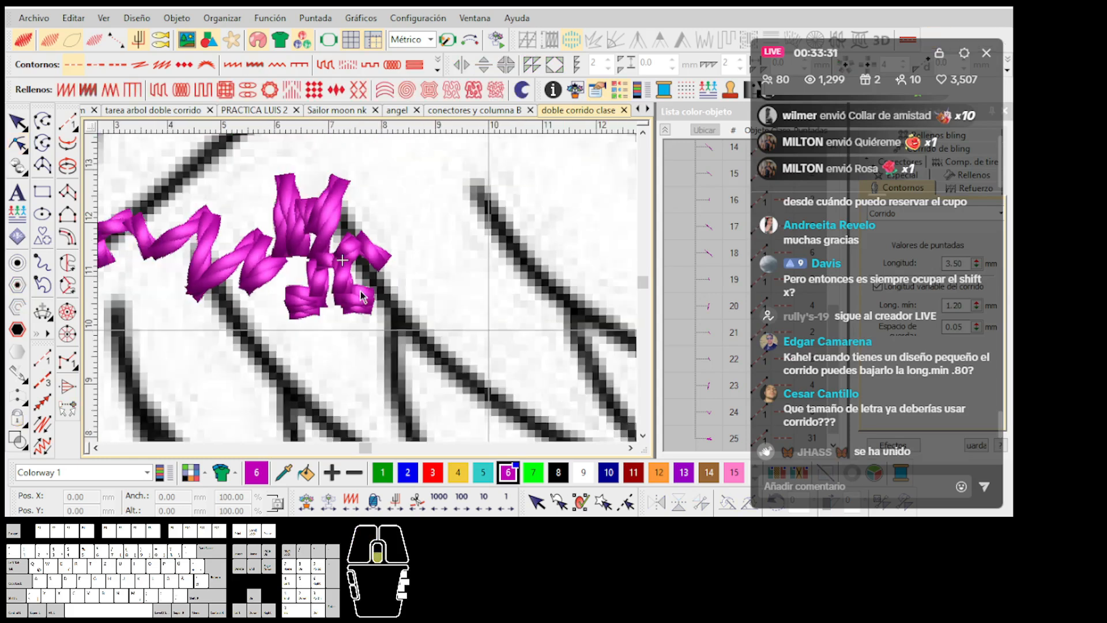
{"action": "key", "text": "Escape"}
{"action": "key", "text": "Delete"}
Step: Digitize the inner body line from the V-shaped run's end up to the crossing with the stitched line, and backtrack it to the junction
{"action": "scroll", "coordinate": [369, 294], "scroll_direction": "down", "scroll_amount": 3}
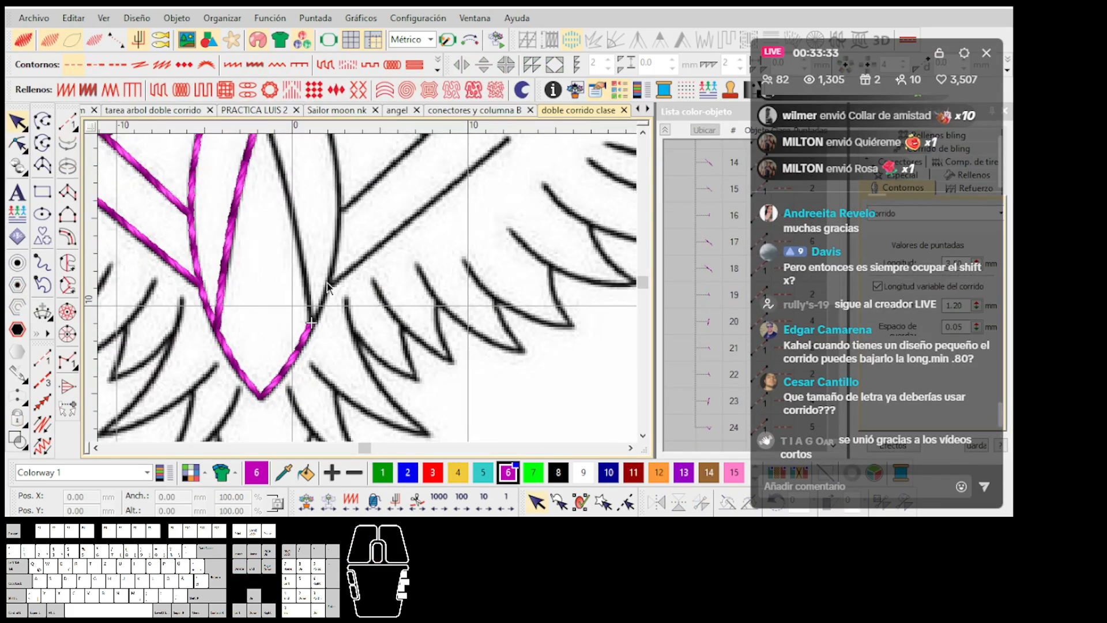
{"action": "scroll", "coordinate": [327, 284], "scroll_direction": "up", "scroll_amount": 1}
{"action": "left_click", "coordinate": [68, 119]}
{"action": "scroll", "coordinate": [325, 211], "scroll_direction": "down", "scroll_amount": 1}
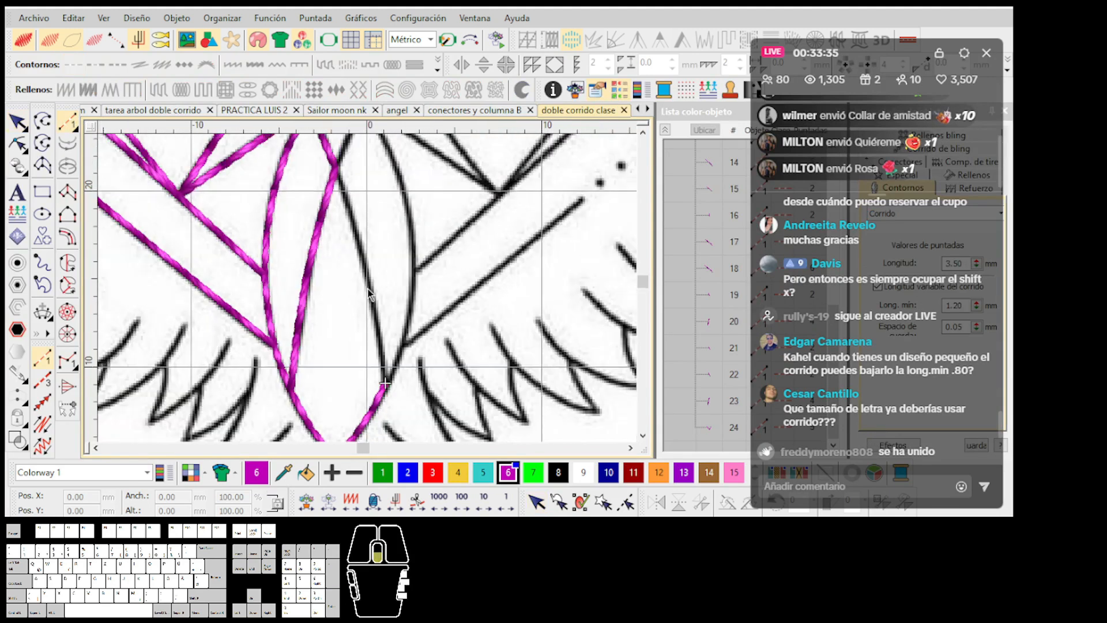
{"action": "scroll", "coordinate": [369, 294], "scroll_direction": "up", "scroll_amount": 4}
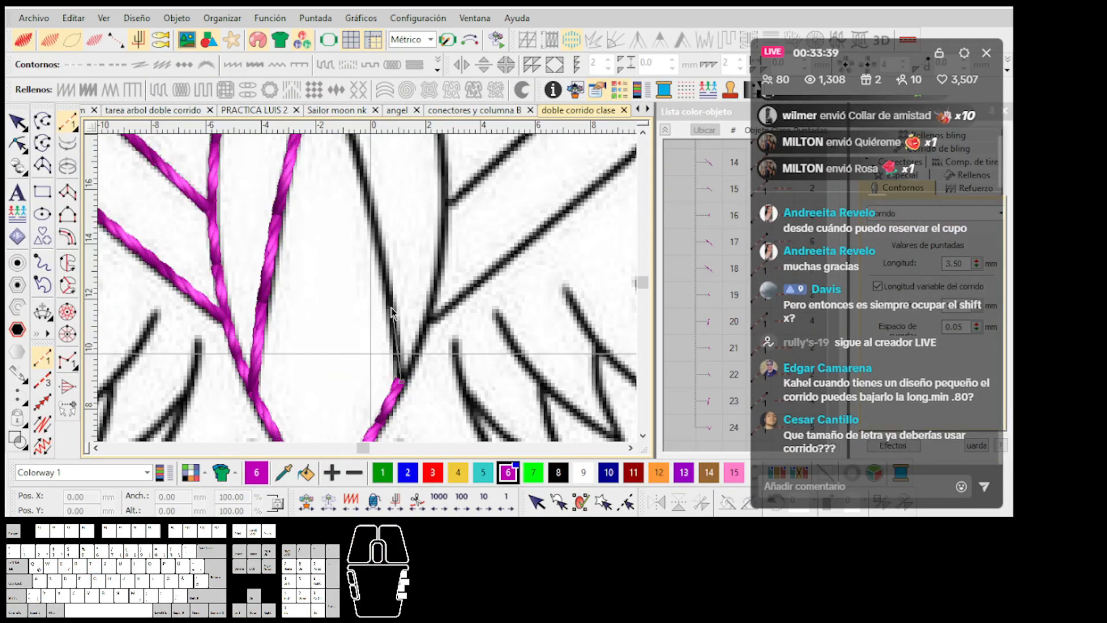
{"action": "scroll", "coordinate": [392, 309], "scroll_direction": "down", "scroll_amount": 2}
{"action": "scroll", "coordinate": [368, 287], "scroll_direction": "up", "scroll_amount": 1}
{"action": "scroll", "coordinate": [368, 287], "scroll_direction": "down", "scroll_amount": 1}
{"action": "scroll", "coordinate": [367, 287], "scroll_direction": "up", "scroll_amount": 1}
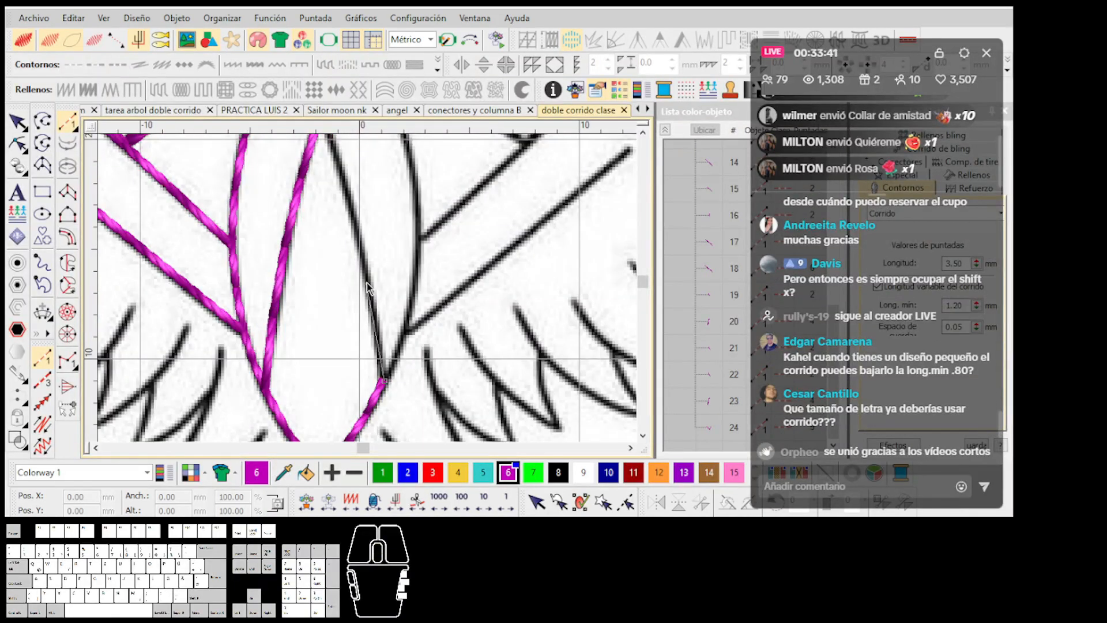
{"action": "right_click", "coordinate": [367, 282]}
{"action": "scroll", "coordinate": [338, 192], "scroll_direction": "up", "scroll_amount": 1}
{"action": "key", "text": "t"}
{"action": "key", "text": "t"}
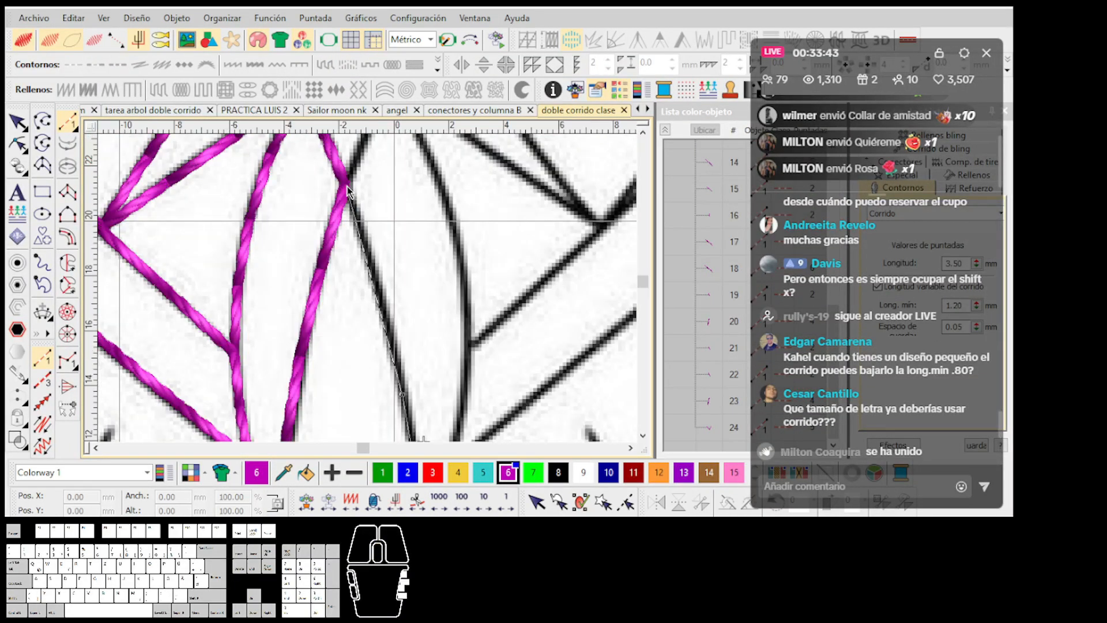
{"action": "left_click", "coordinate": [347, 187]}
{"action": "scroll", "coordinate": [387, 305], "scroll_direction": "down", "scroll_amount": 2}
{"action": "key", "text": "Return"}
{"action": "scroll", "coordinate": [371, 325], "scroll_direction": "up", "scroll_amount": 3}
{"action": "key", "text": "shift+x"}
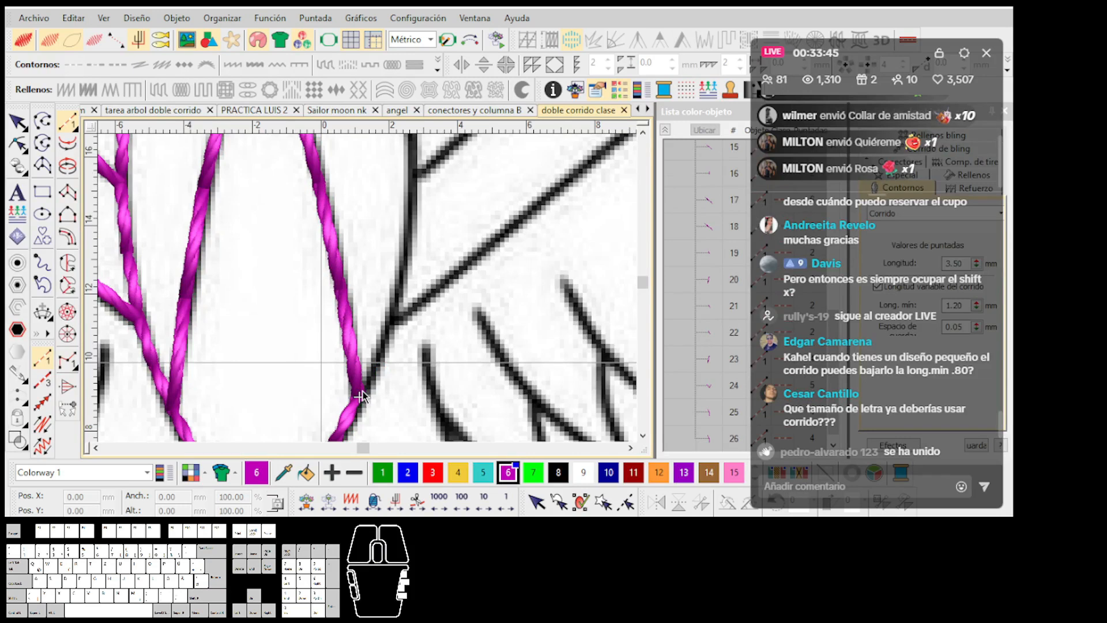
Step: Digitize the short body-edge segment from the junction up to the base of the lowest diagonal line
{"action": "scroll", "coordinate": [363, 392], "scroll_direction": "down", "scroll_amount": 2}
{"action": "scroll", "coordinate": [368, 287], "scroll_direction": "up", "scroll_amount": 3}
{"action": "scroll", "coordinate": [403, 430], "scroll_direction": "down", "scroll_amount": 1}
{"action": "scroll", "coordinate": [367, 292], "scroll_direction": "up", "scroll_amount": 1}
{"action": "key", "text": "t"}
{"action": "key", "text": "t"}
{"action": "left_click", "coordinate": [402, 232]}
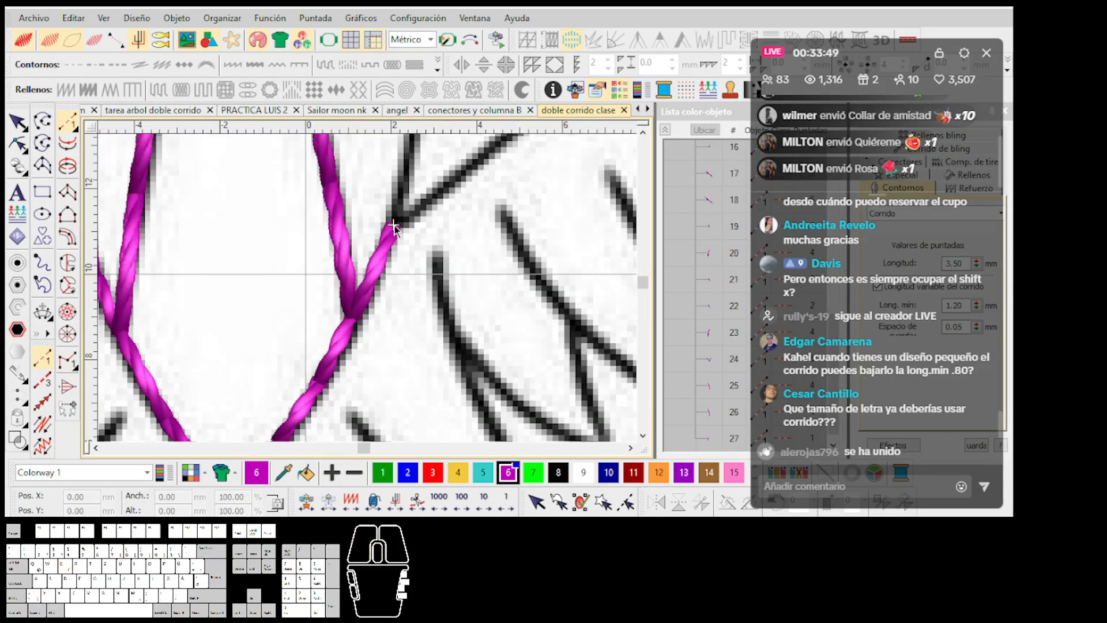
Step: Digitize the lowest diagonal line on the right side out to its tip before the dots, and backtrack it to its base
{"action": "scroll", "coordinate": [388, 283], "scroll_direction": "down", "scroll_amount": 2}
{"action": "scroll", "coordinate": [387, 279], "scroll_direction": "up", "scroll_amount": 2}
{"action": "right_click", "coordinate": [374, 256]}
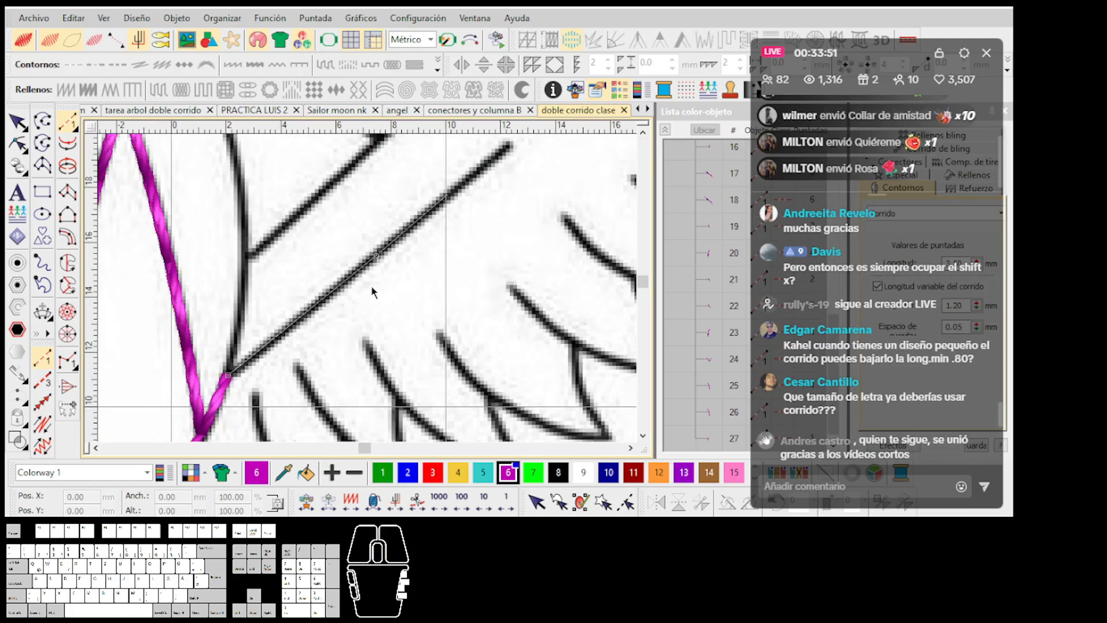
{"action": "scroll", "coordinate": [455, 186], "scroll_direction": "down", "scroll_amount": 2}
{"action": "left_click", "coordinate": [483, 192]}
{"action": "key", "text": "Return"}
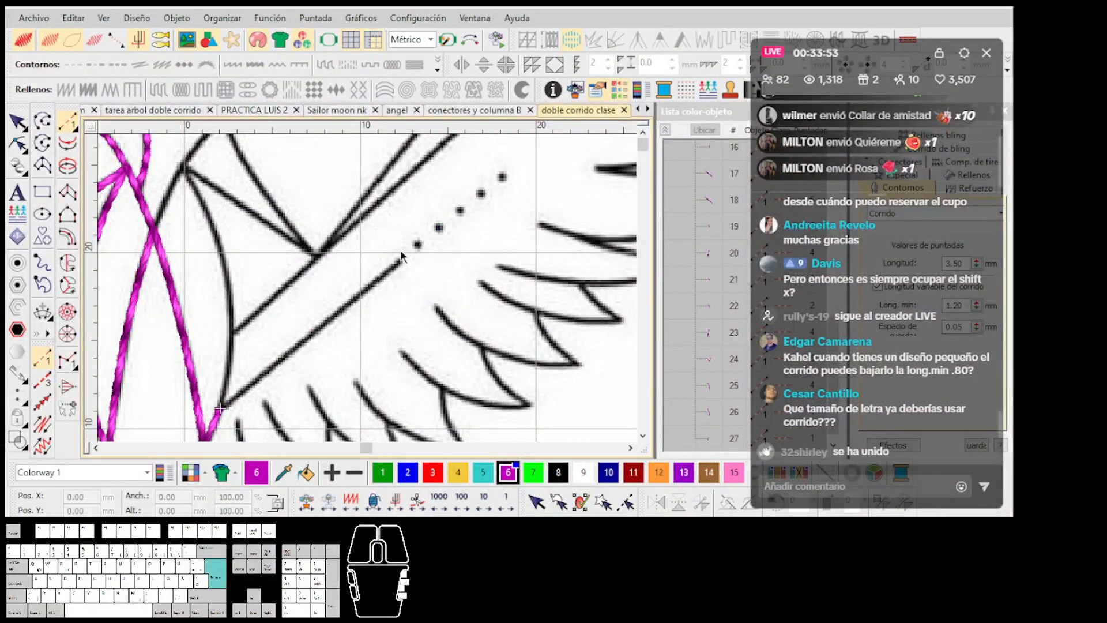
Step: Digitize the curved body-edge segment from the lowest diagonal's base up to the next branch junction
{"action": "scroll", "coordinate": [255, 338], "scroll_direction": "up", "scroll_amount": 3}
{"action": "scroll", "coordinate": [369, 292], "scroll_direction": "up", "scroll_amount": 2}
{"action": "left_click", "coordinate": [351, 316]}
{"action": "scroll", "coordinate": [373, 236], "scroll_direction": "down", "scroll_amount": 2}
{"action": "left_click", "coordinate": [369, 243]}
{"action": "key", "text": "Return"}
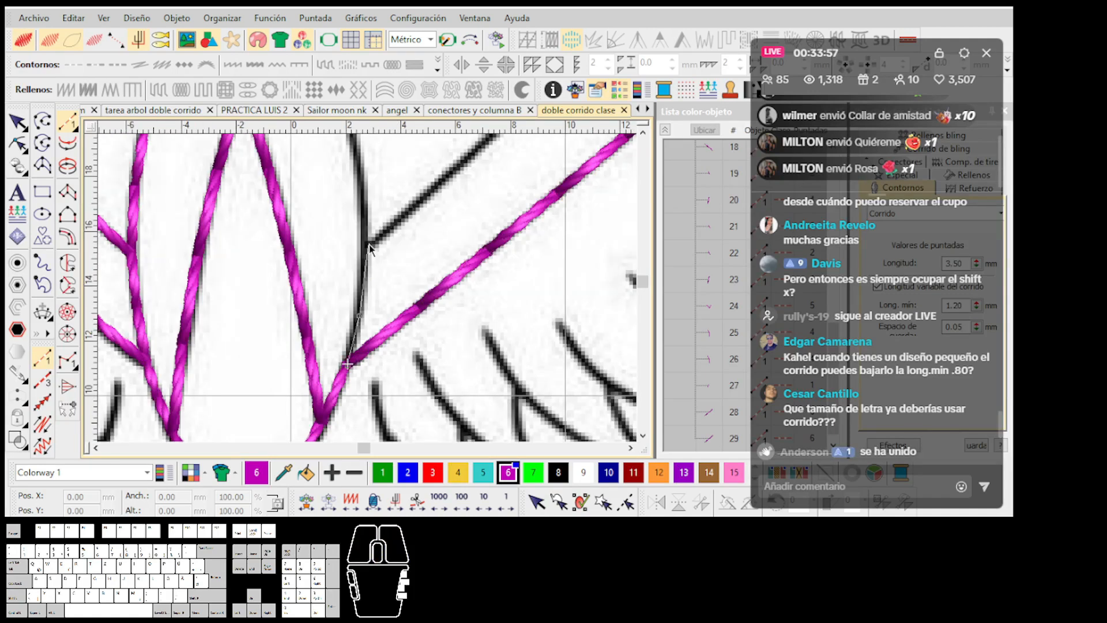
Step: Digitize the upper diagonal branch from the body edge out to the point where the wing's inner lines meet
{"action": "scroll", "coordinate": [438, 215], "scroll_direction": "down", "scroll_amount": 3}
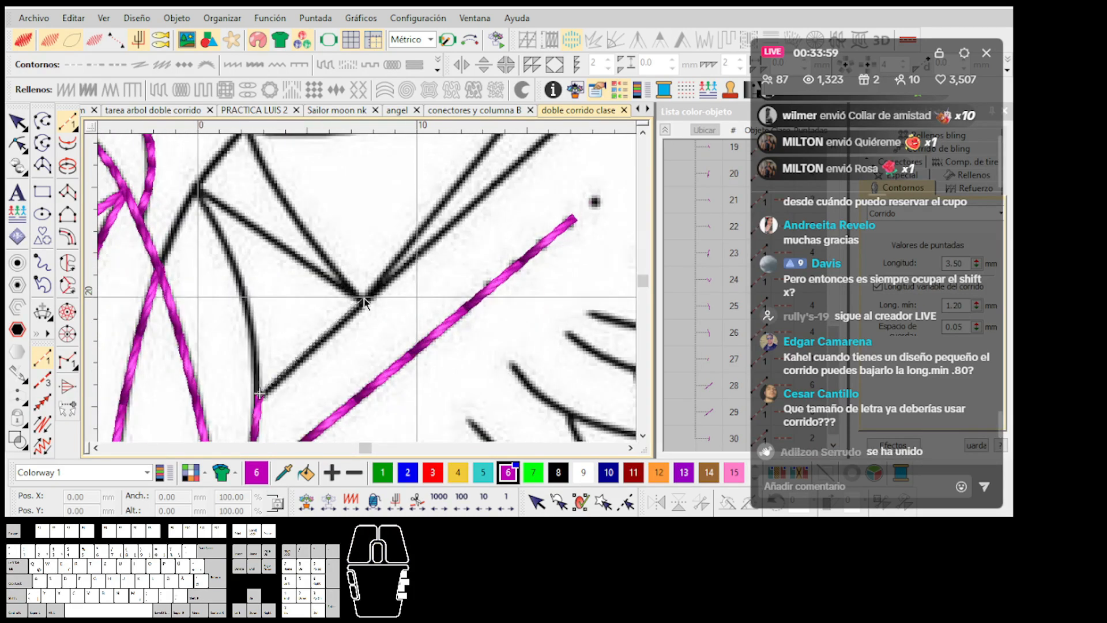
{"action": "scroll", "coordinate": [386, 283], "scroll_direction": "down", "scroll_amount": 2}
{"action": "scroll", "coordinate": [385, 282], "scroll_direction": "up", "scroll_amount": 2}
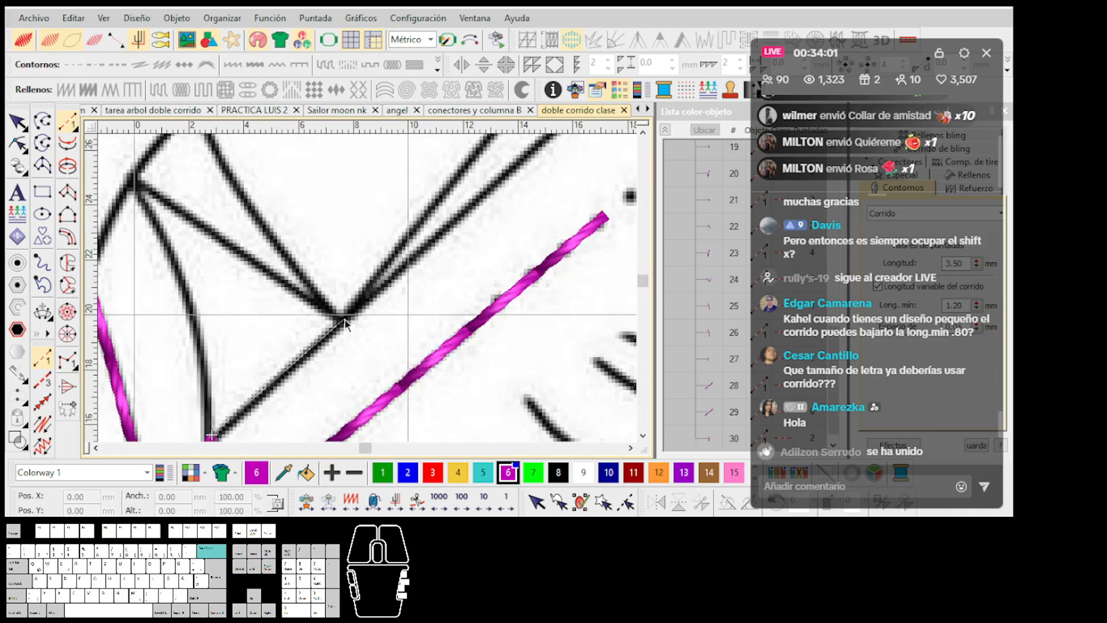
{"action": "left_click", "coordinate": [340, 326]}
{"action": "key", "text": "Return"}
Step: End the diagonal branch at the junction of the inner wing lines and double-run the longer line to the wing's upper curve and back
{"action": "left_click", "coordinate": [340, 323]}
{"action": "scroll", "coordinate": [371, 292], "scroll_direction": "down", "scroll_amount": 2}
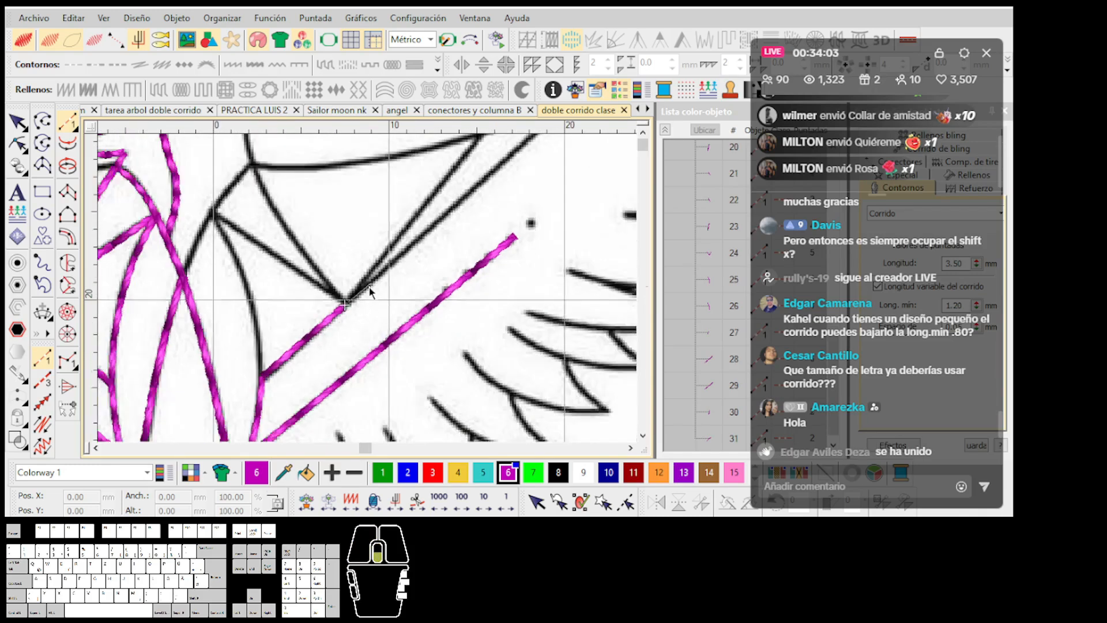
{"action": "scroll", "coordinate": [389, 268], "scroll_direction": "down", "scroll_amount": 1}
{"action": "scroll", "coordinate": [369, 294], "scroll_direction": "up", "scroll_amount": 2}
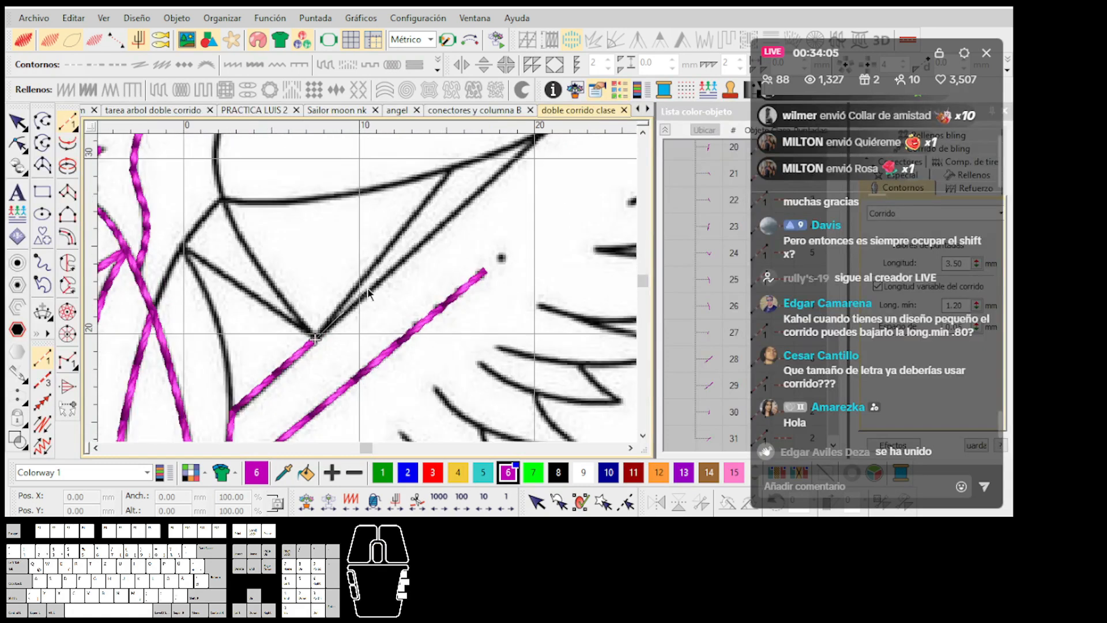
{"action": "scroll", "coordinate": [368, 289], "scroll_direction": "down", "scroll_amount": 2}
{"action": "scroll", "coordinate": [368, 289], "scroll_direction": "up", "scroll_amount": 2}
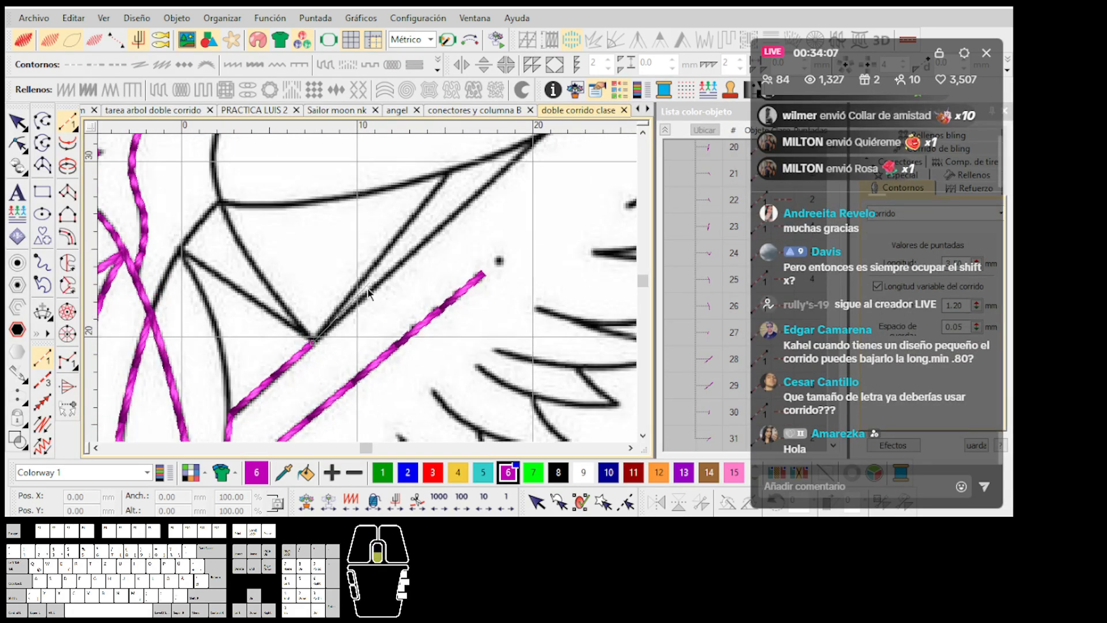
{"action": "scroll", "coordinate": [370, 283], "scroll_direction": "down", "scroll_amount": 2}
{"action": "scroll", "coordinate": [372, 281], "scroll_direction": "up", "scroll_amount": 2}
{"action": "scroll", "coordinate": [487, 192], "scroll_direction": "up", "scroll_amount": 1}
{"action": "left_click", "coordinate": [425, 231]}
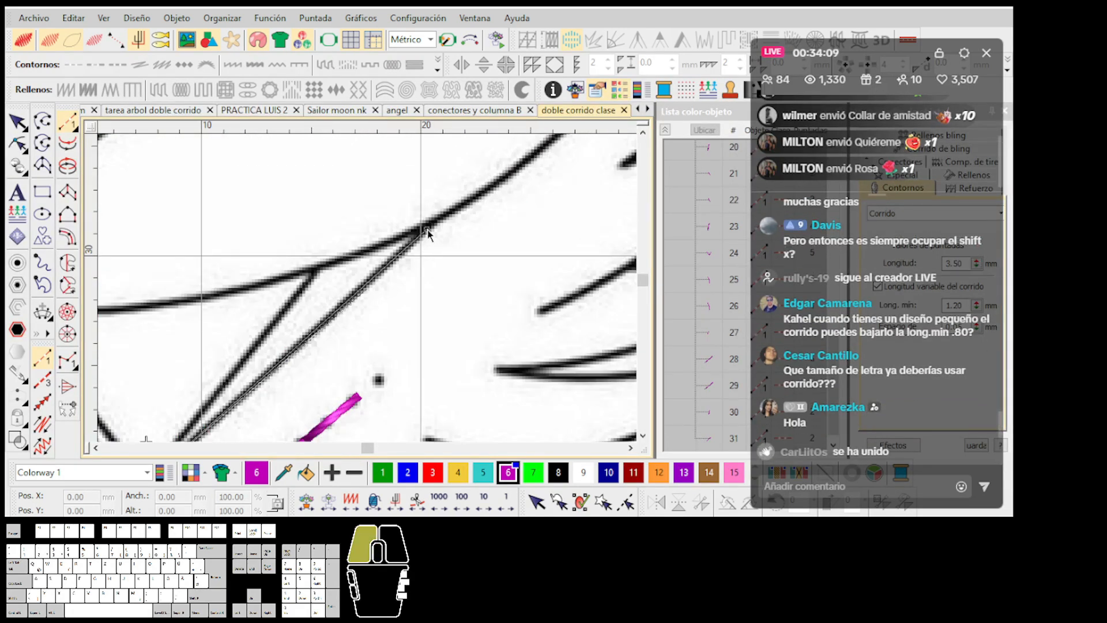
{"action": "scroll", "coordinate": [284, 349], "scroll_direction": "down", "scroll_amount": 1}
{"action": "scroll", "coordinate": [368, 292], "scroll_direction": "up", "scroll_amount": 1}
{"action": "key", "text": "Return"}
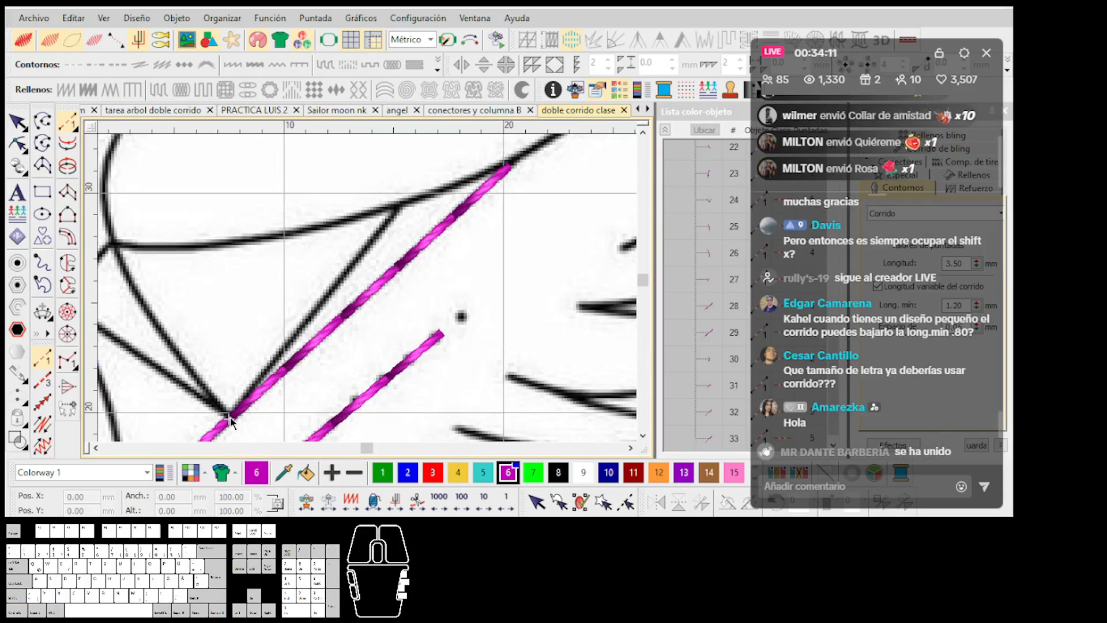
Step: Digitize the shorter inner wing line from the junction up to the wing's upper curve and backtrack it to the junction
{"action": "scroll", "coordinate": [251, 318], "scroll_direction": "down", "scroll_amount": 1}
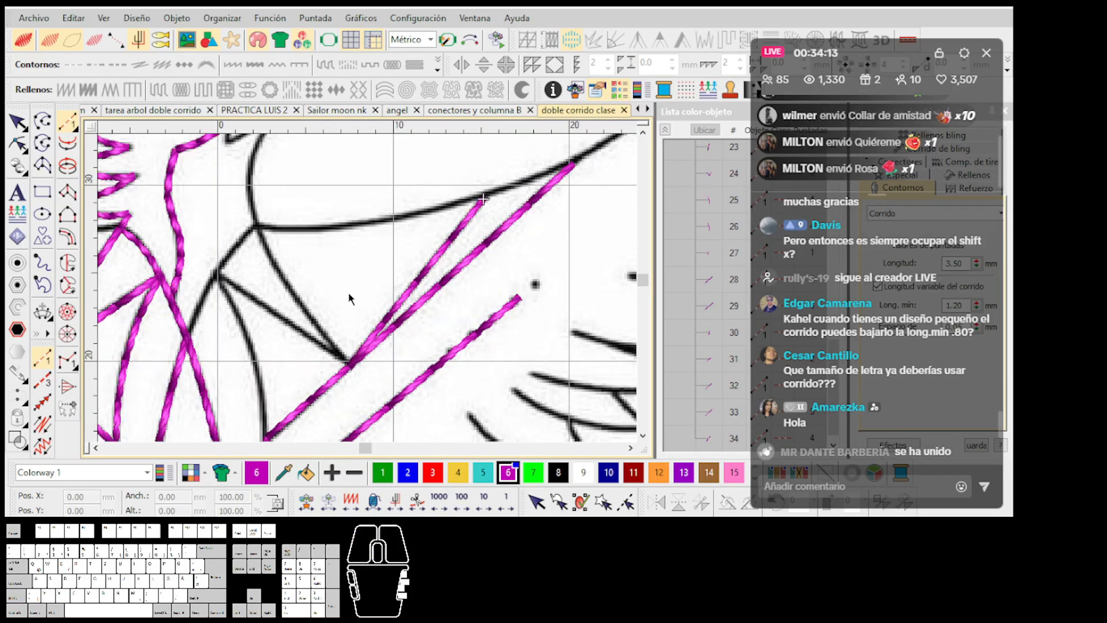
{"action": "scroll", "coordinate": [349, 295], "scroll_direction": "up", "scroll_amount": 1}
{"action": "key", "text": "shift+x"}
Step: Digitize the curved inner line from the junction up to the corner at the neck base and backtrack it
{"action": "scroll", "coordinate": [367, 290], "scroll_direction": "up", "scroll_amount": 1}
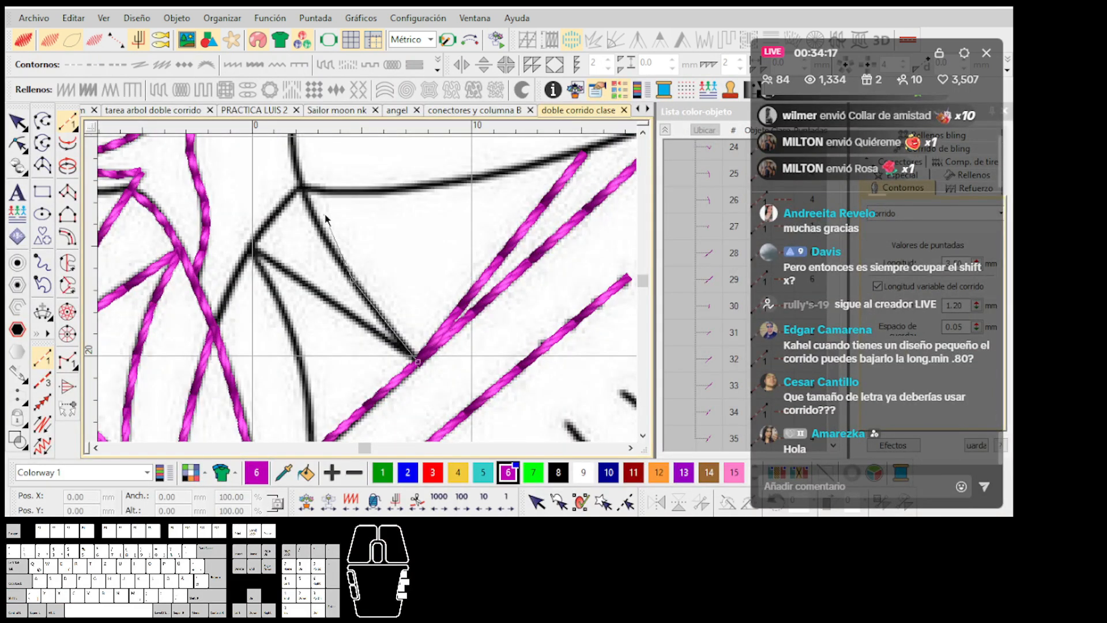
{"action": "left_click", "coordinate": [303, 189]}
{"action": "key", "text": "Return"}
{"action": "key", "text": "shift+x"}
Step: Digitize the lower inner line from the junction to its meeting point on the right body edge and backtrack it
{"action": "left_click", "coordinate": [418, 363]}
{"action": "left_click", "coordinate": [418, 361]}
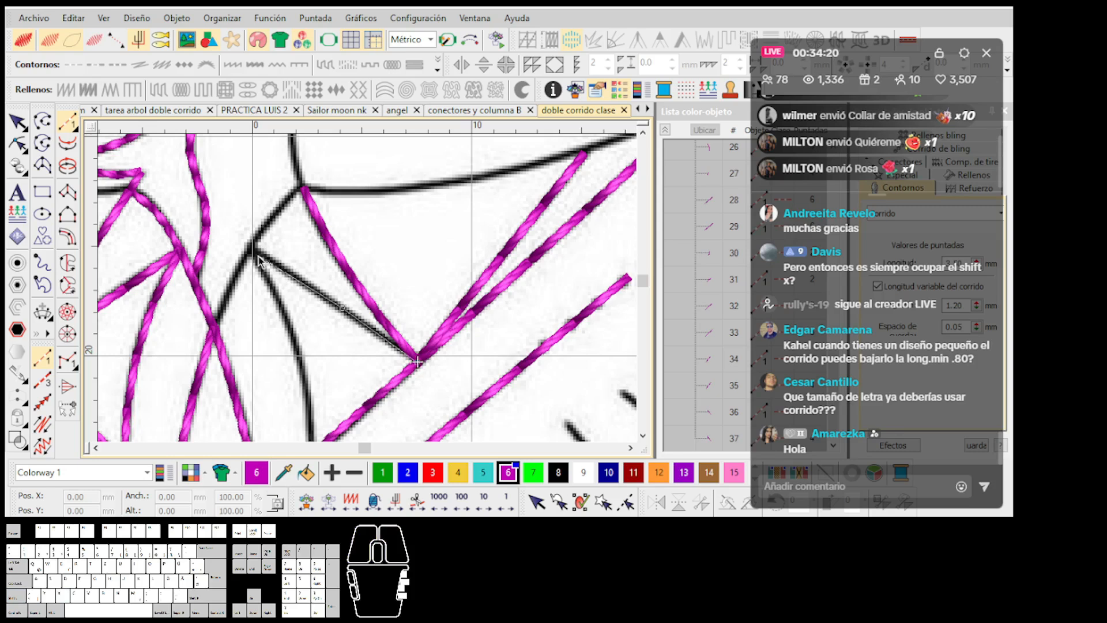
{"action": "key", "text": "shift+x"}
{"action": "scroll", "coordinate": [389, 373], "scroll_direction": "down", "scroll_amount": 1}
{"action": "scroll", "coordinate": [366, 289], "scroll_direction": "up", "scroll_amount": 1}
{"action": "key", "text": "Escape"}
Step: Select the diagonal branch between the body edge and the inner-line junction and backtrack it to its base on the body edge
{"action": "left_click", "coordinate": [365, 301]}
{"action": "key", "text": "shift+x"}
{"action": "key", "text": "ctrl+z"}
{"action": "left_click", "coordinate": [364, 302]}
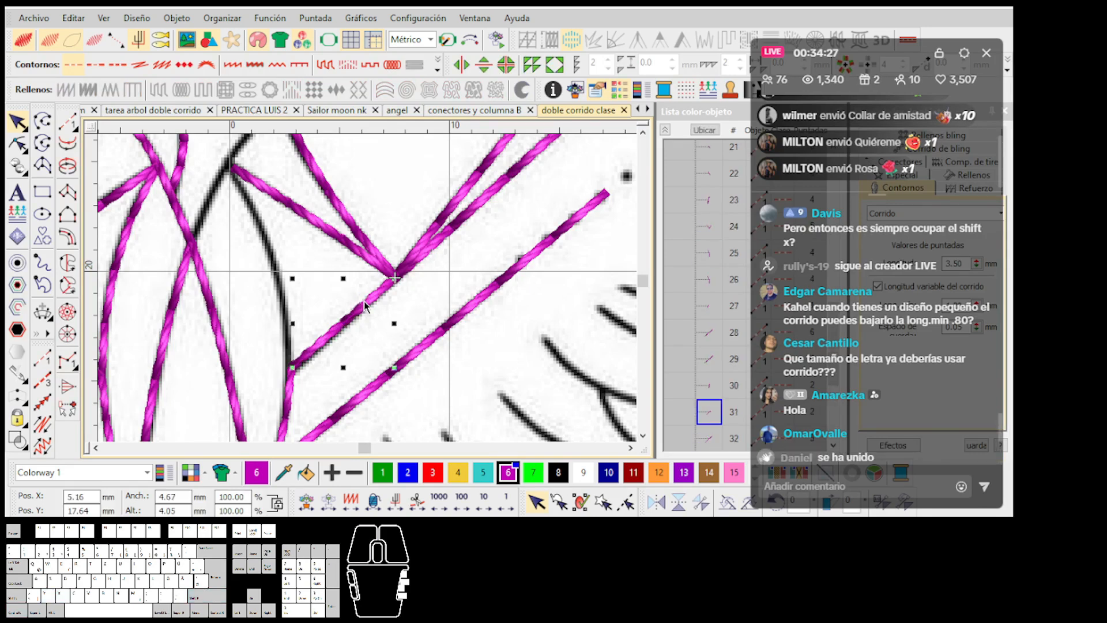
{"action": "scroll", "coordinate": [703, 336], "scroll_direction": "down", "scroll_amount": 1}
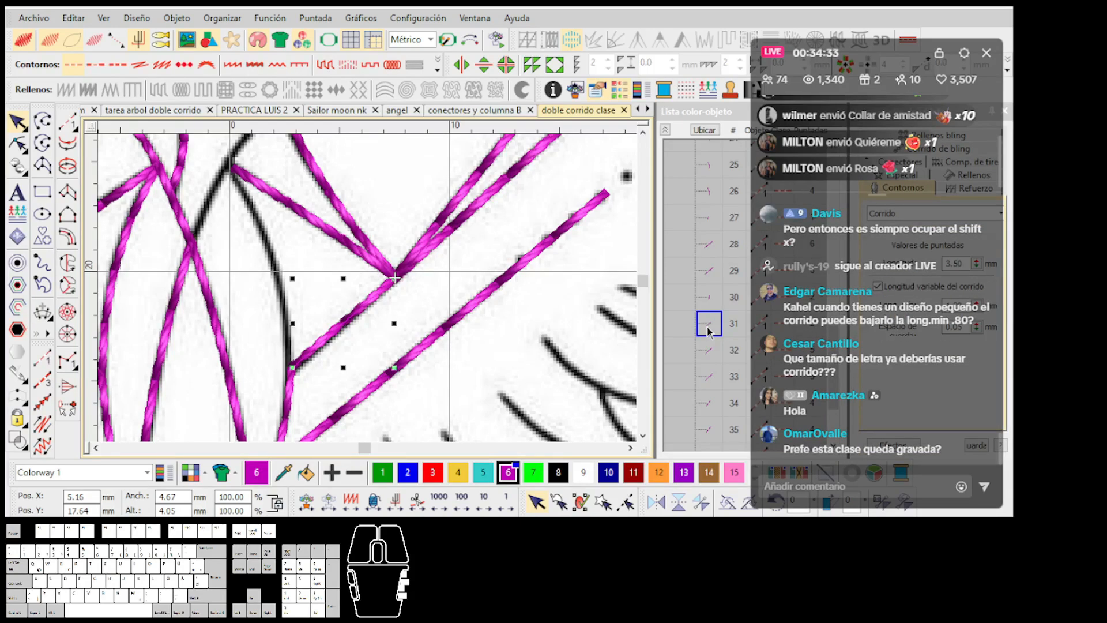
{"action": "key", "text": "shift+x"}
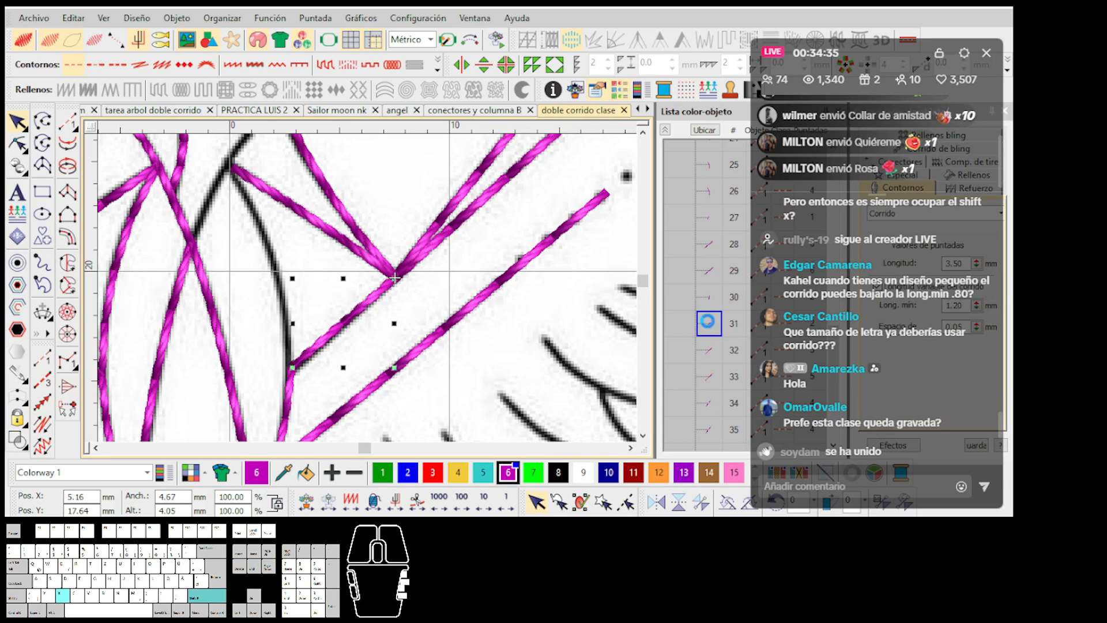
{"action": "key", "text": "ctrl+x"}
{"action": "key", "text": "ctrl+v"}
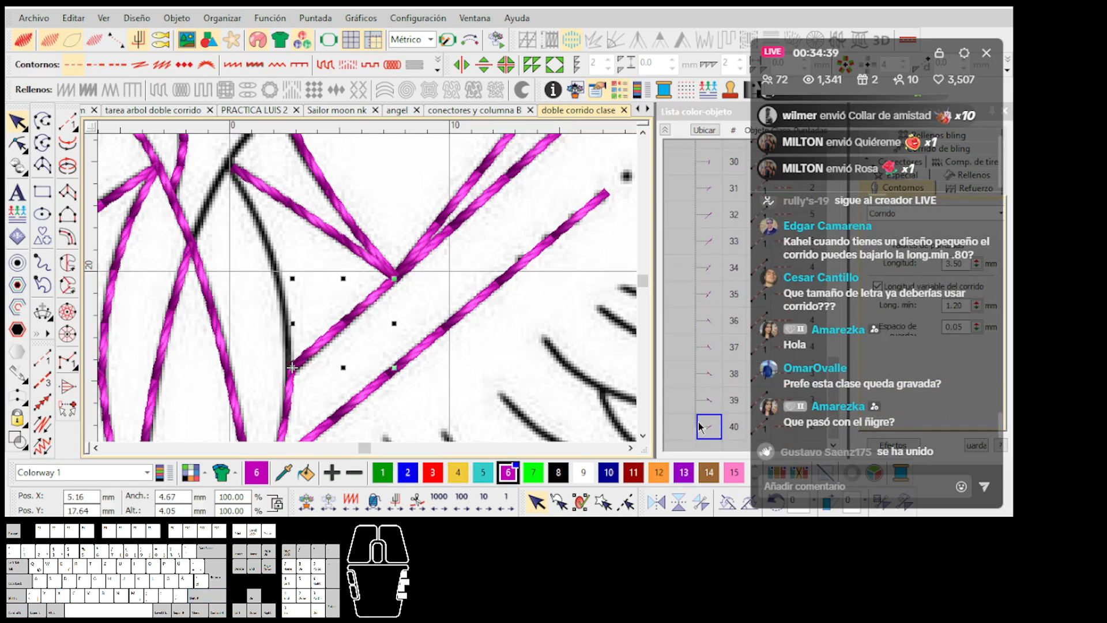
Step: Switch to the TikFinity page in the browser, connect it to TikTok LIVE and dismiss the energy-saving notice
{"action": "left_click", "coordinate": [398, 536]}
{"action": "left_click", "coordinate": [297, 8]}
{"action": "key", "text": "ctrl+shift+Tab"}
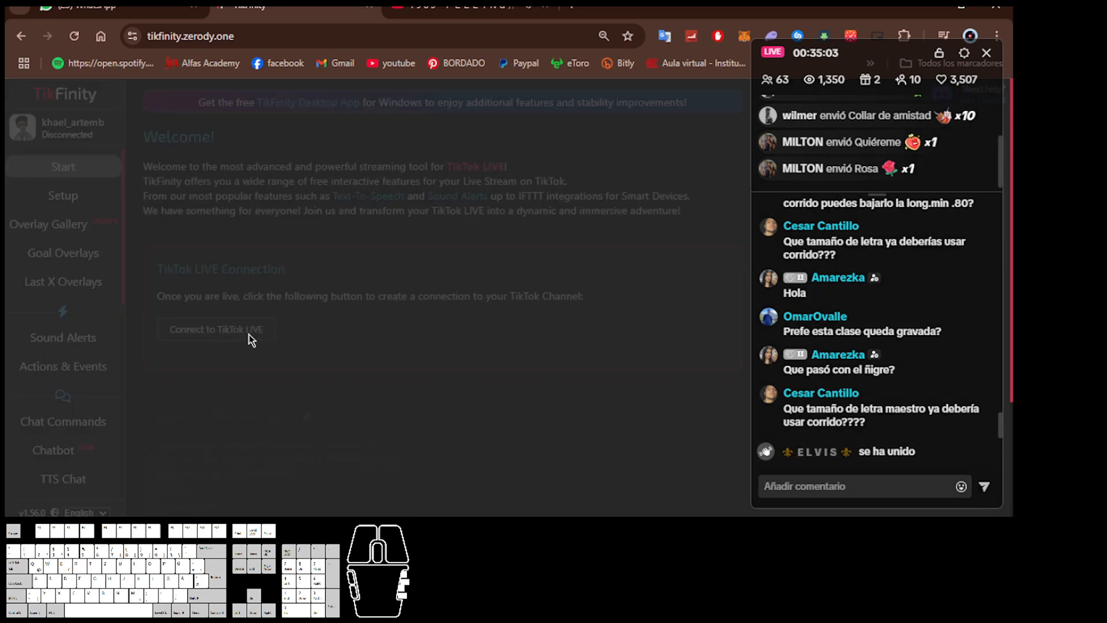
{"action": "left_click", "coordinate": [504, 372]}
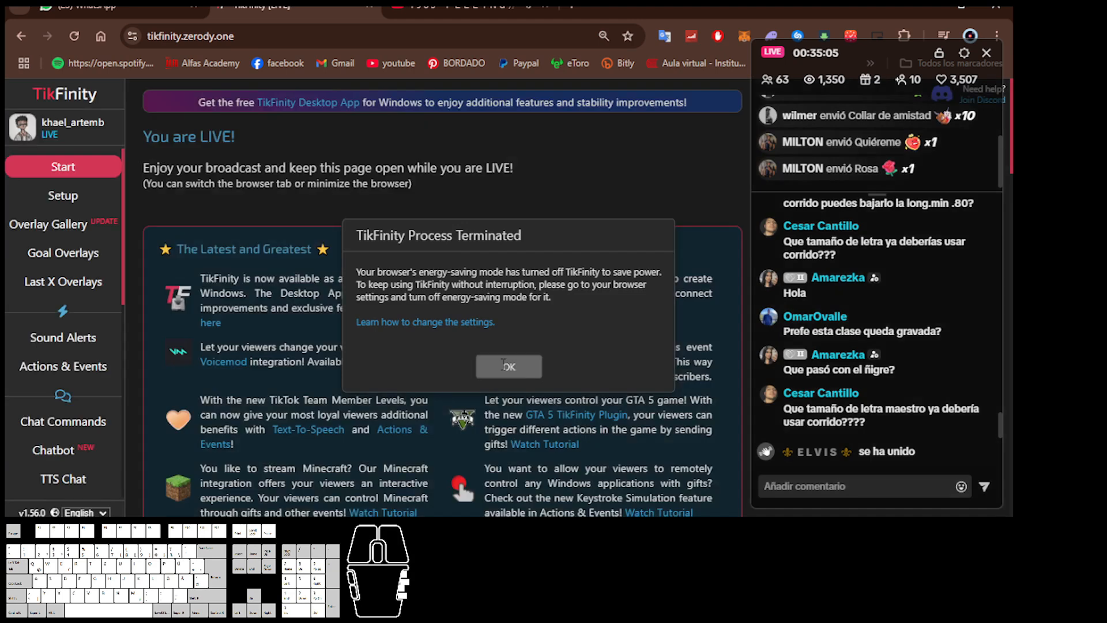
{"action": "left_click", "coordinate": [65, 169]}
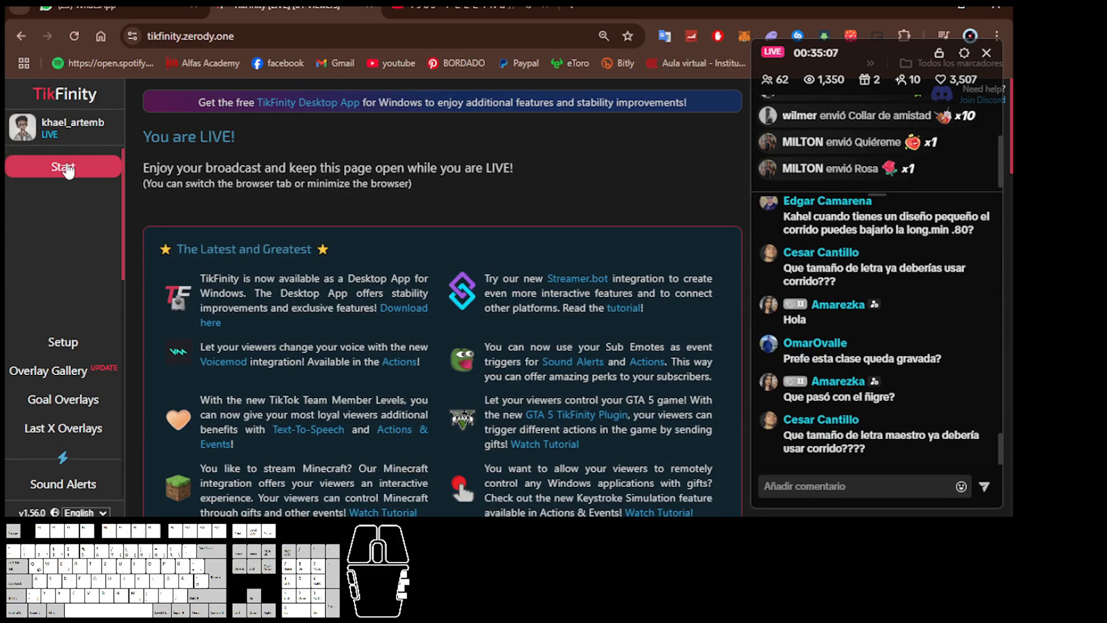
Step: Post the test comment 123 in the live chat and switch back to the embroidery design
{"action": "left_click", "coordinate": [97, 174]}
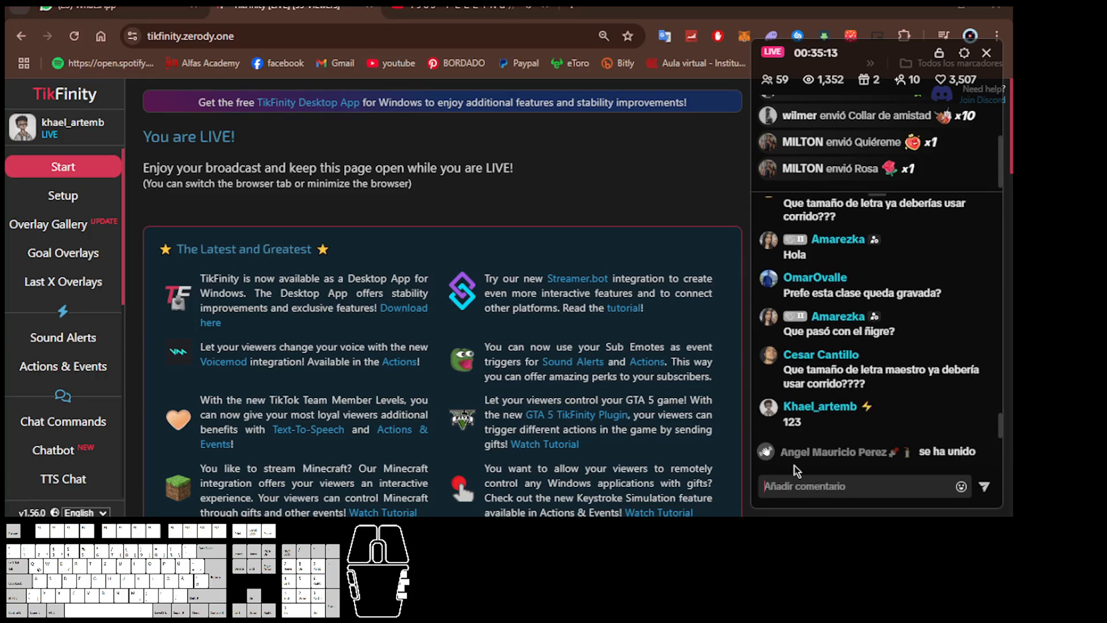
{"action": "left_click", "coordinate": [93, 173]}
{"action": "left_click", "coordinate": [375, 548]}
{"action": "left_click", "coordinate": [375, 548]}
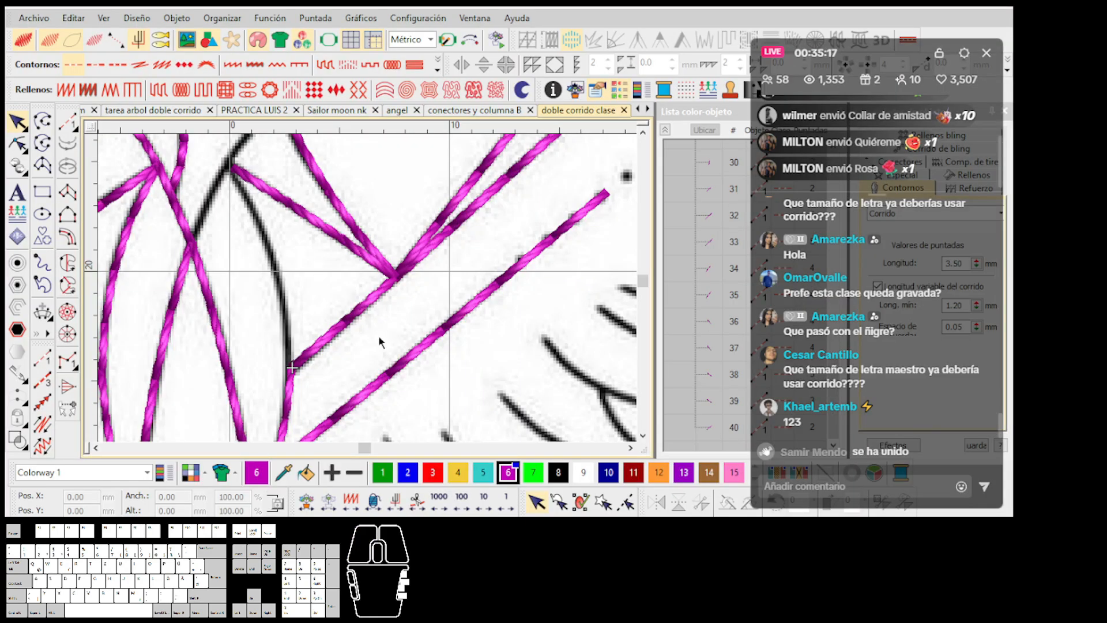
Step: Digitize the curved right body-edge segment from the diagonal branch's base up to the start of the lower inner wing line
{"action": "scroll", "coordinate": [363, 289], "scroll_direction": "down", "scroll_amount": 3}
{"action": "scroll", "coordinate": [368, 292], "scroll_direction": "up", "scroll_amount": 1}
{"action": "scroll", "coordinate": [368, 289], "scroll_direction": "up", "scroll_amount": 2}
{"action": "scroll", "coordinate": [368, 288], "scroll_direction": "down", "scroll_amount": 2}
{"action": "scroll", "coordinate": [368, 288], "scroll_direction": "up", "scroll_amount": 2}
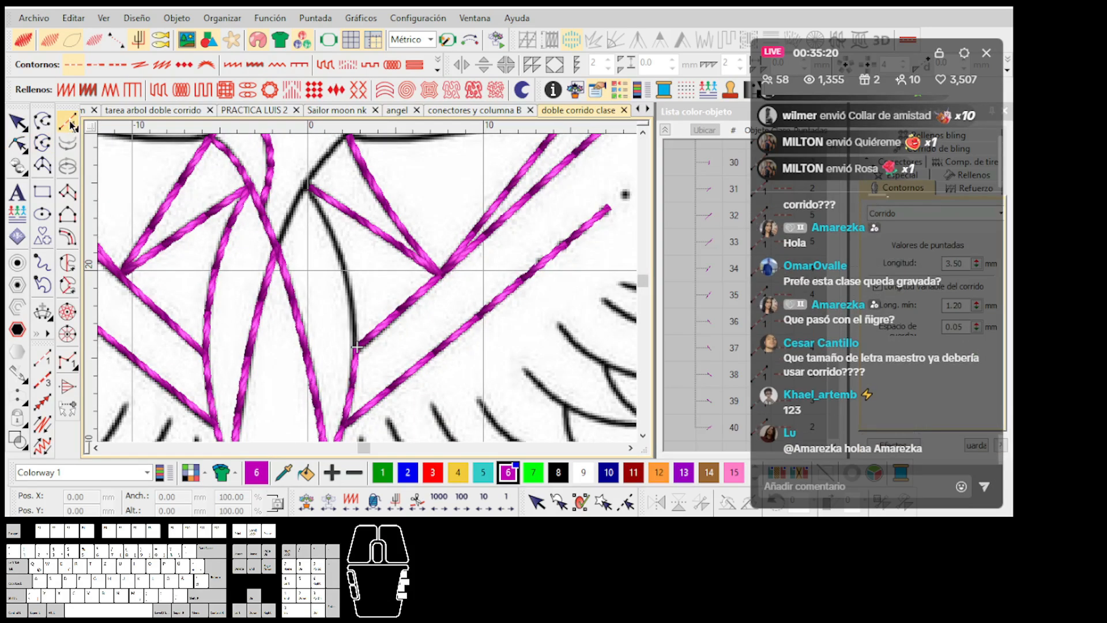
{"action": "scroll", "coordinate": [369, 290], "scroll_direction": "down", "scroll_amount": 2}
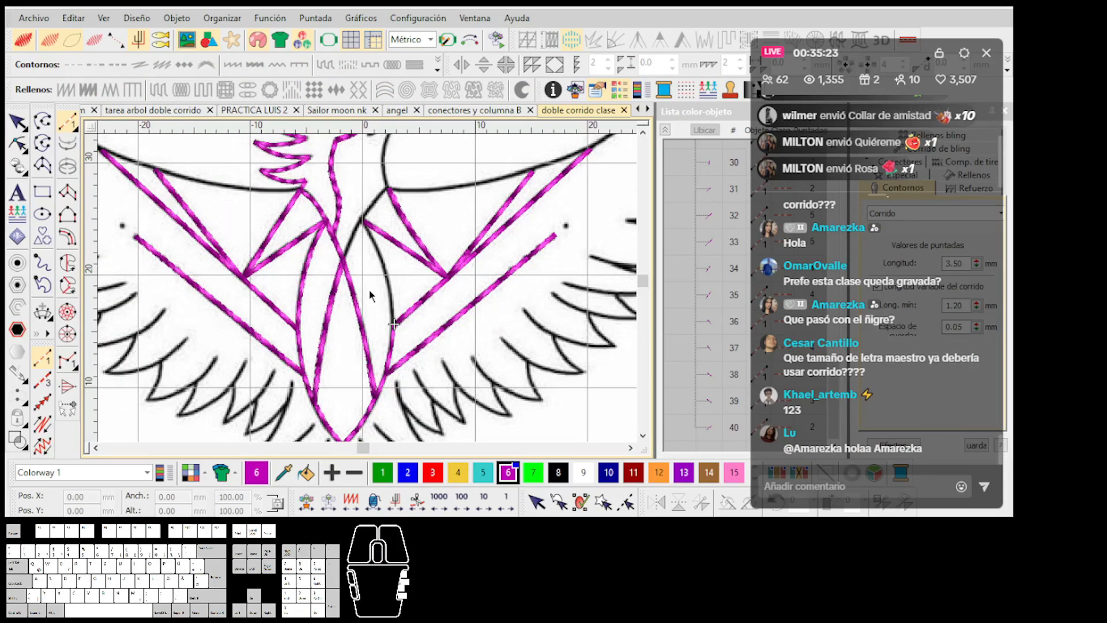
{"action": "scroll", "coordinate": [368, 288], "scroll_direction": "up", "scroll_amount": 1}
{"action": "scroll", "coordinate": [368, 288], "scroll_direction": "down", "scroll_amount": 2}
{"action": "scroll", "coordinate": [368, 288], "scroll_direction": "up", "scroll_amount": 1}
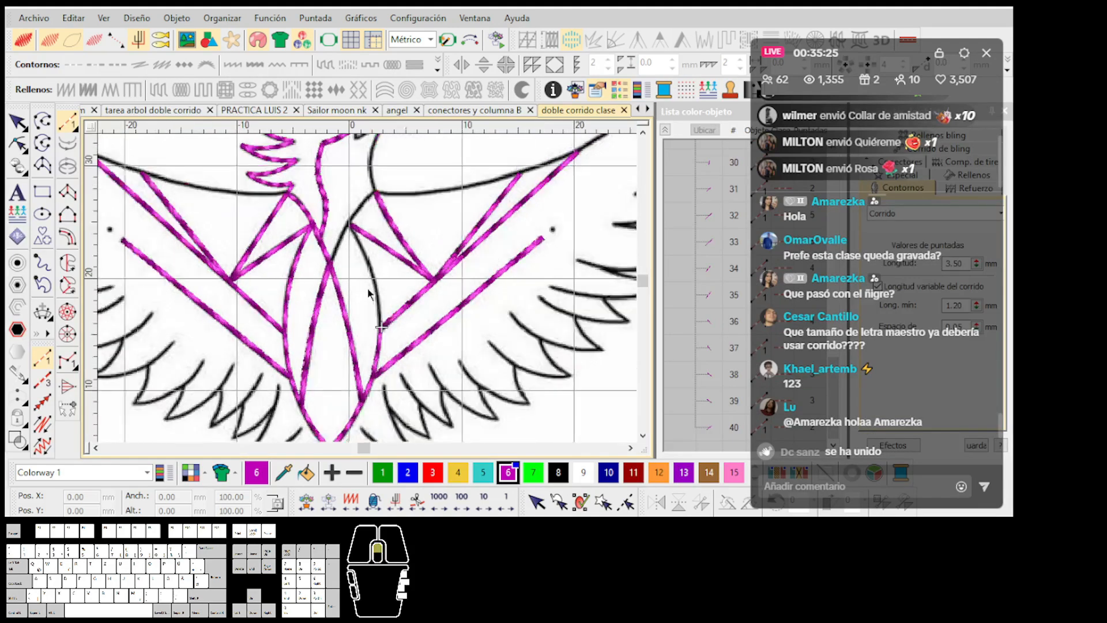
{"action": "scroll", "coordinate": [368, 289], "scroll_direction": "up", "scroll_amount": 1}
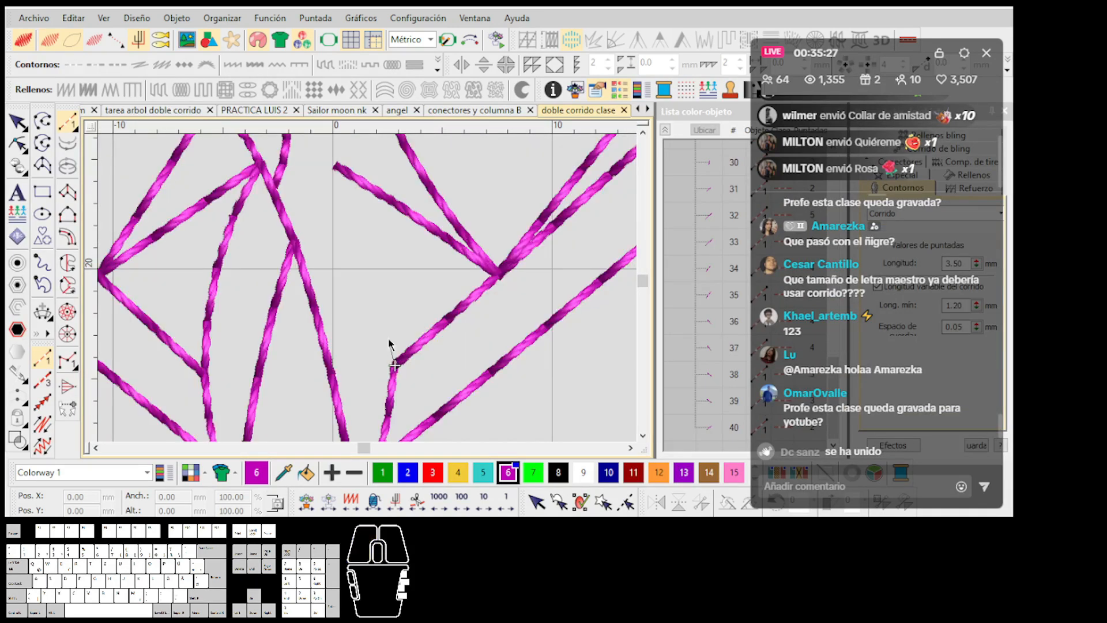
{"action": "key", "text": "s"}
{"action": "key", "text": "d"}
{"action": "right_click", "coordinate": [380, 266]}
{"action": "key", "text": "s"}
{"action": "key", "text": "s"}
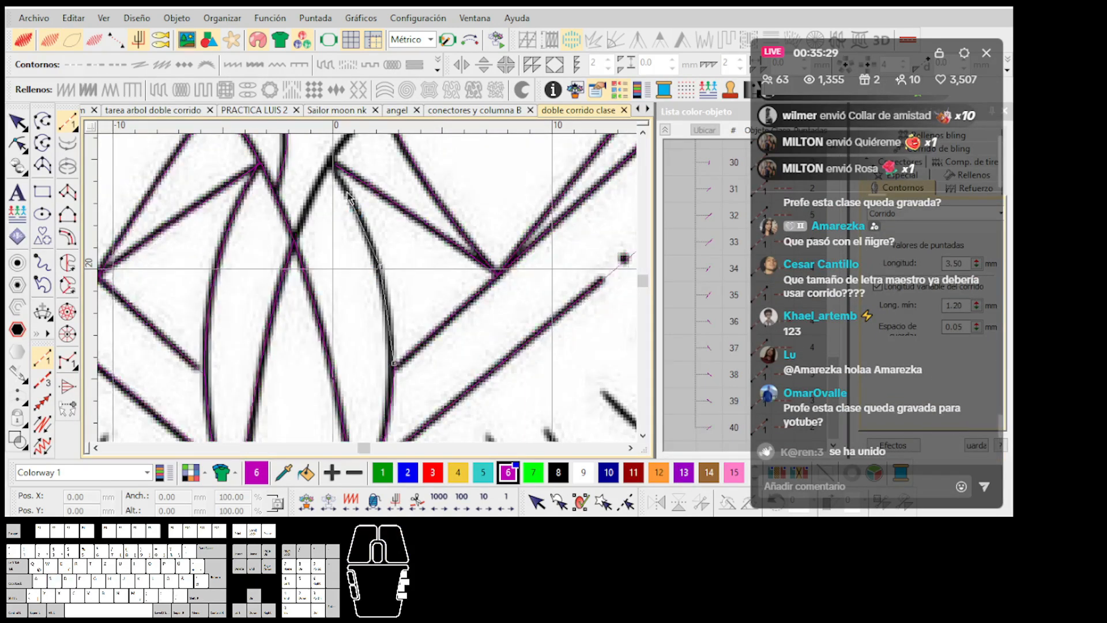
{"action": "scroll", "coordinate": [350, 196], "scroll_direction": "up", "scroll_amount": 1}
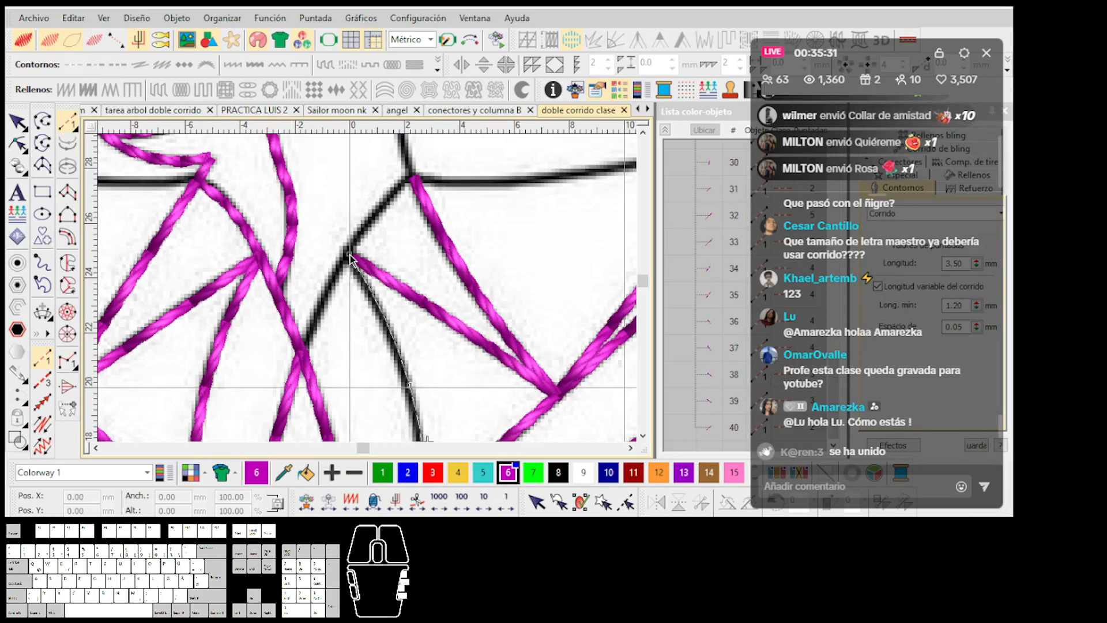
{"action": "scroll", "coordinate": [363, 276], "scroll_direction": "down", "scroll_amount": 2}
{"action": "scroll", "coordinate": [368, 289], "scroll_direction": "up", "scroll_amount": 1}
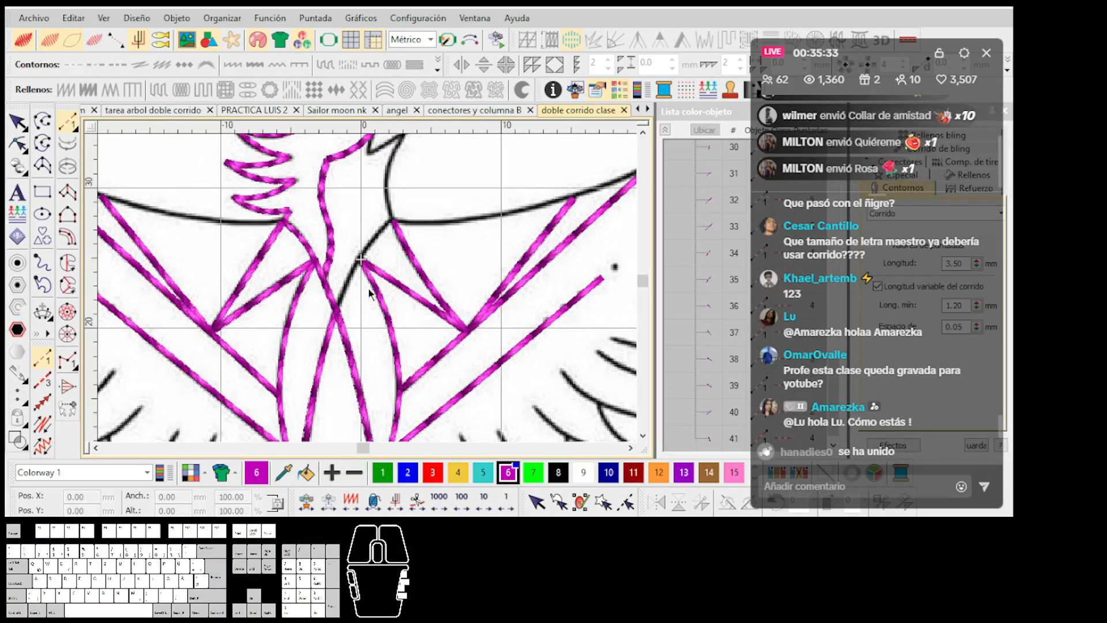
Step: Digitize the short curved segment from the top of the right body edge up to the neck-base corner and backtrack it
{"action": "scroll", "coordinate": [358, 259], "scroll_direction": "up", "scroll_amount": 2}
{"action": "key", "text": "t"}
{"action": "left_click", "coordinate": [345, 227]}
{"action": "scroll", "coordinate": [369, 201], "scroll_direction": "down", "scroll_amount": 1}
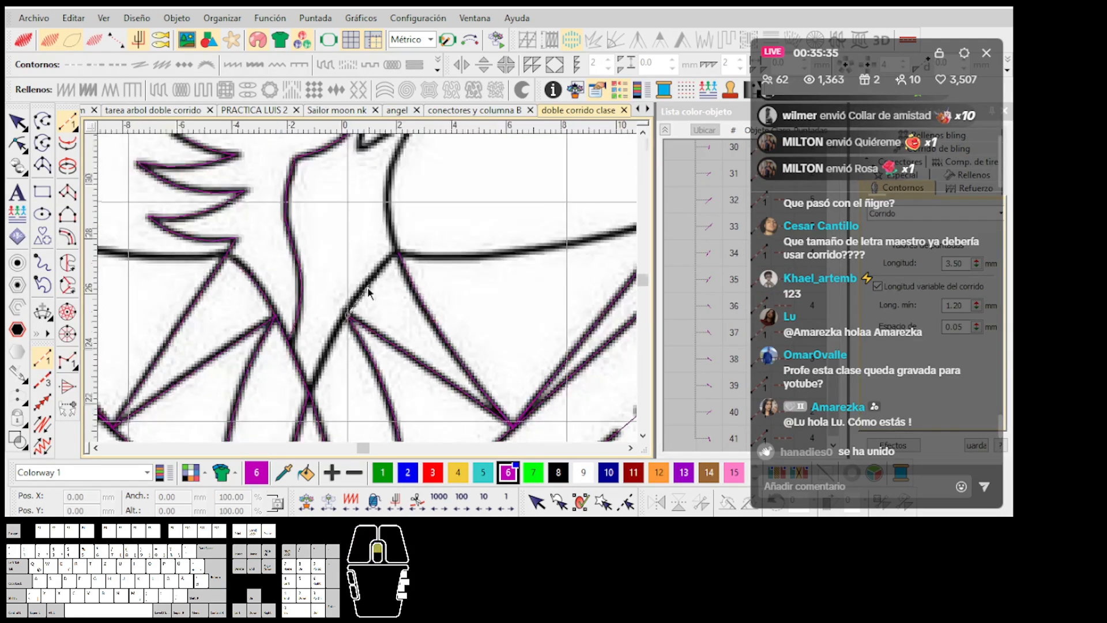
{"action": "scroll", "coordinate": [370, 285], "scroll_direction": "up", "scroll_amount": 1}
{"action": "right_click", "coordinate": [374, 278]}
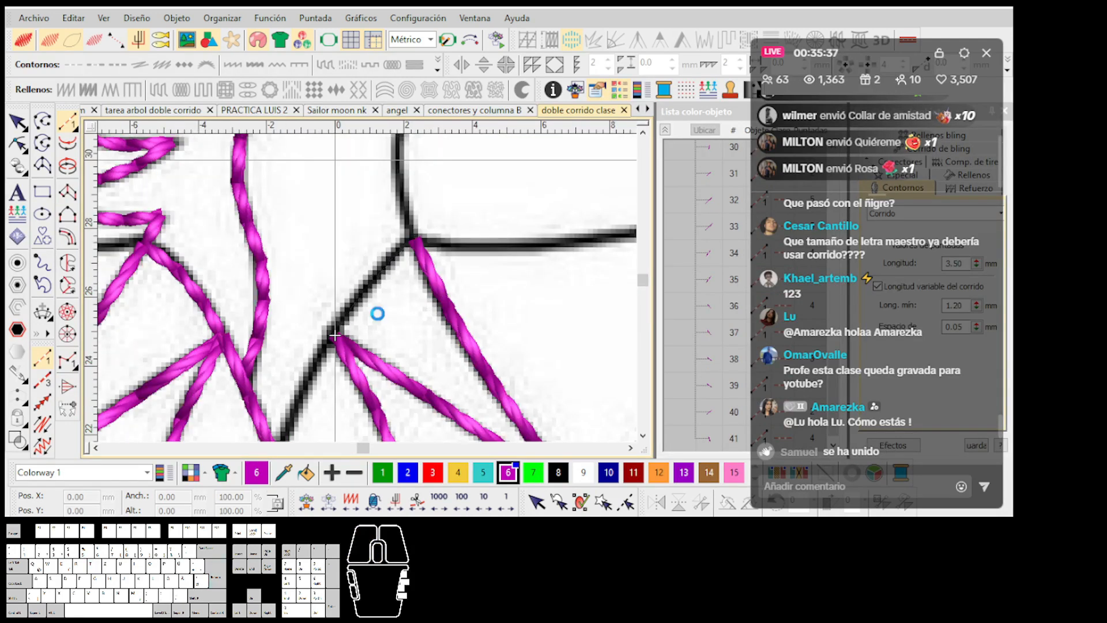
{"action": "scroll", "coordinate": [352, 326], "scroll_direction": "down", "scroll_amount": 1}
{"action": "scroll", "coordinate": [369, 291], "scroll_direction": "up", "scroll_amount": 1}
{"action": "left_click", "coordinate": [366, 264]}
{"action": "key", "text": "Return"}
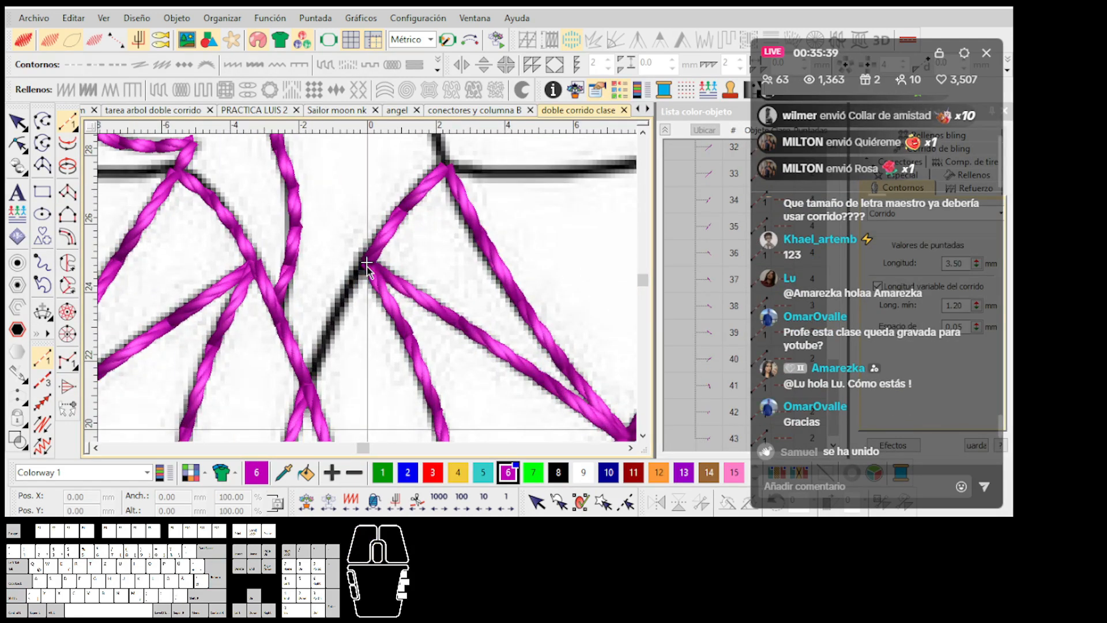
Step: Digitize the curved segment from the top of the right body edge down to the central body crossing and backtrack it
{"action": "right_click", "coordinate": [344, 300]}
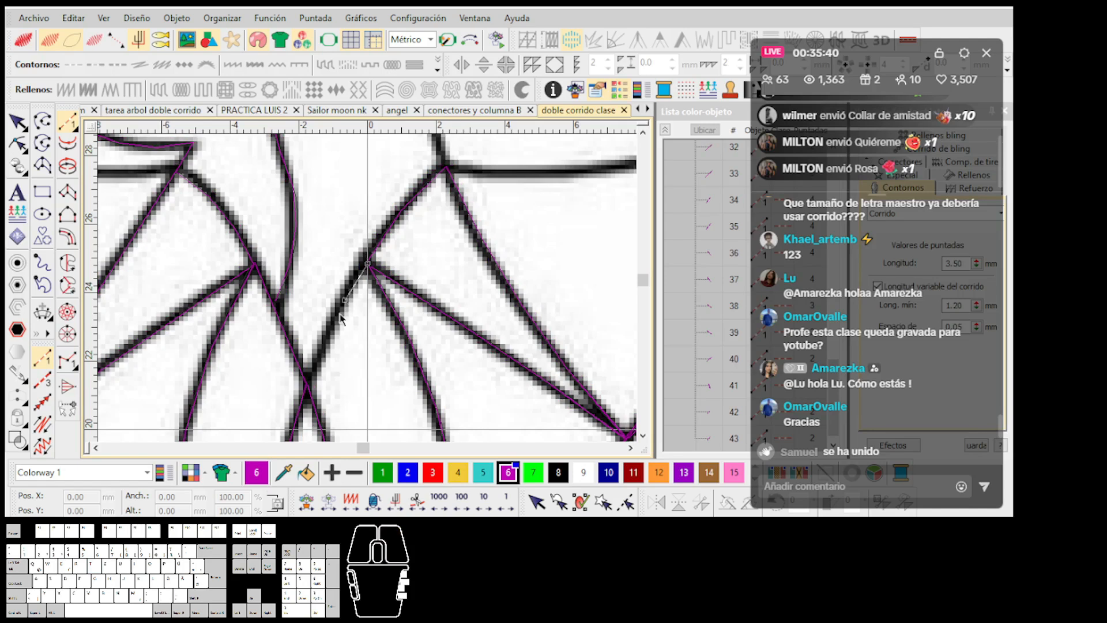
{"action": "left_click", "coordinate": [309, 387]}
{"action": "key", "text": "Return"}
{"action": "scroll", "coordinate": [368, 333], "scroll_direction": "down", "scroll_amount": 3}
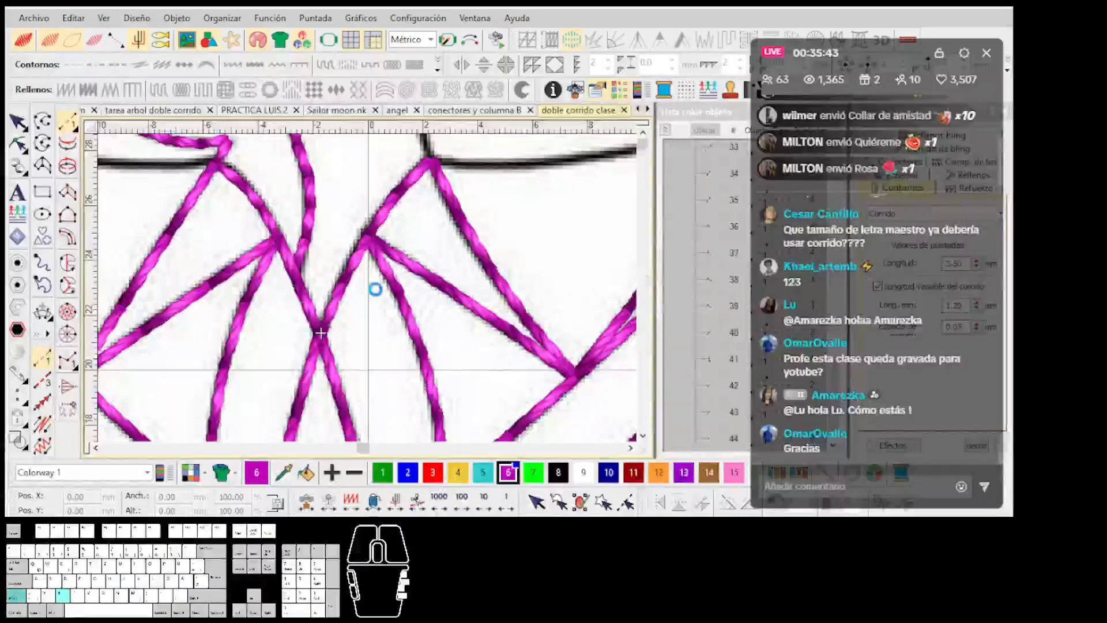
{"action": "scroll", "coordinate": [368, 291], "scroll_direction": "down", "scroll_amount": 3}
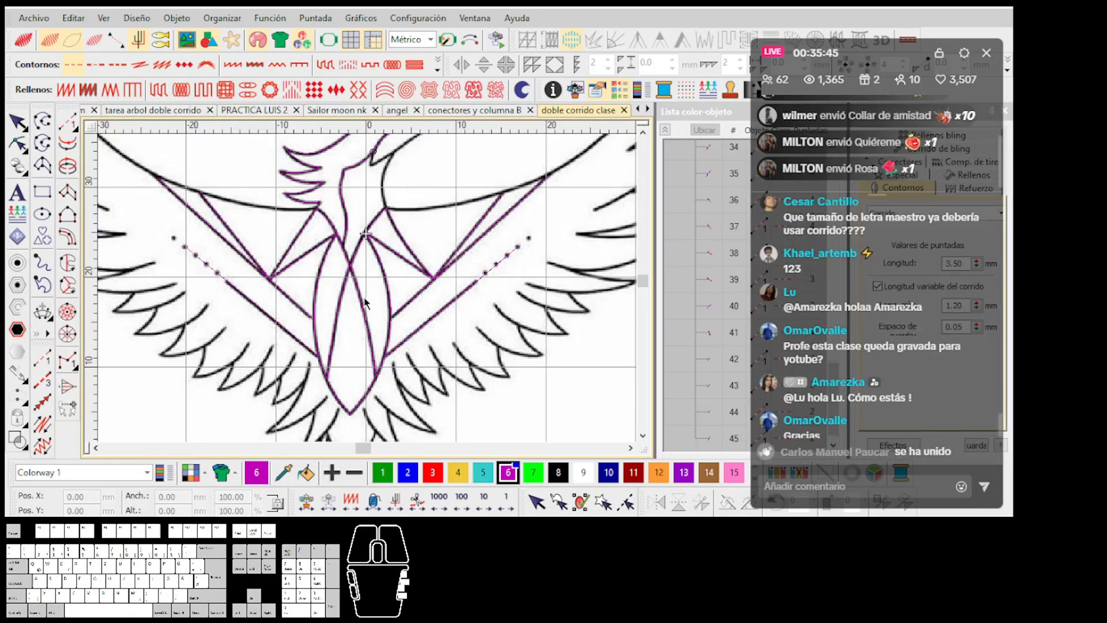
Step: Try to select all curved segments of the body outline, covering both body edges and the lower tip
{"action": "scroll", "coordinate": [368, 291], "scroll_direction": "up", "scroll_amount": 2}
{"action": "scroll", "coordinate": [369, 294], "scroll_direction": "up", "scroll_amount": 1}
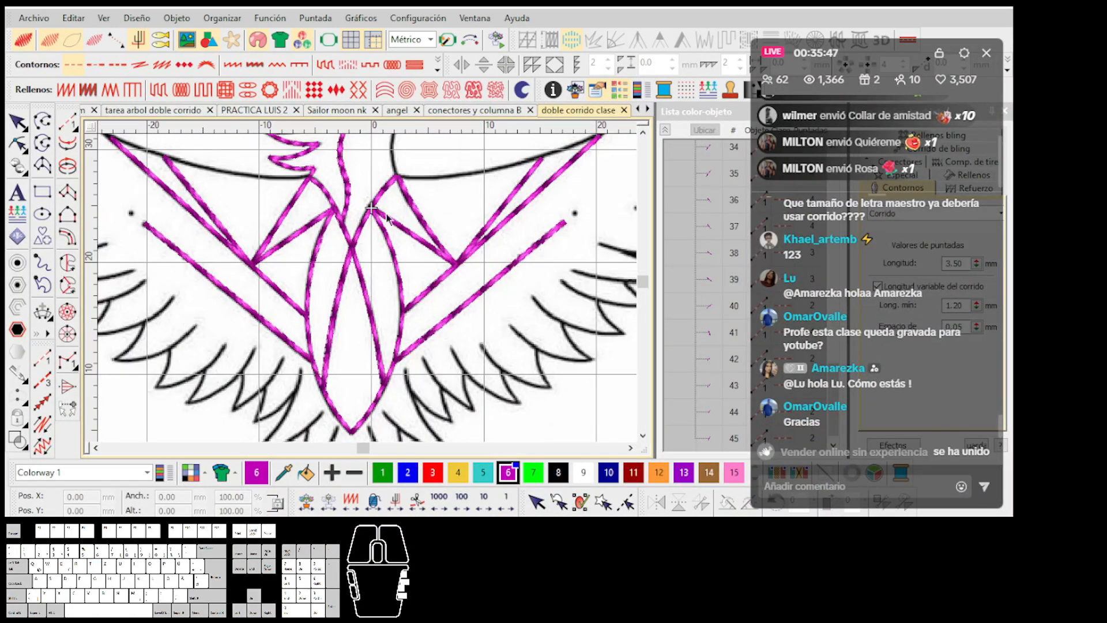
{"action": "scroll", "coordinate": [386, 216], "scroll_direction": "up", "scroll_amount": 1}
{"action": "scroll", "coordinate": [369, 293], "scroll_direction": "down", "scroll_amount": 2}
{"action": "scroll", "coordinate": [369, 290], "scroll_direction": "up", "scroll_amount": 1}
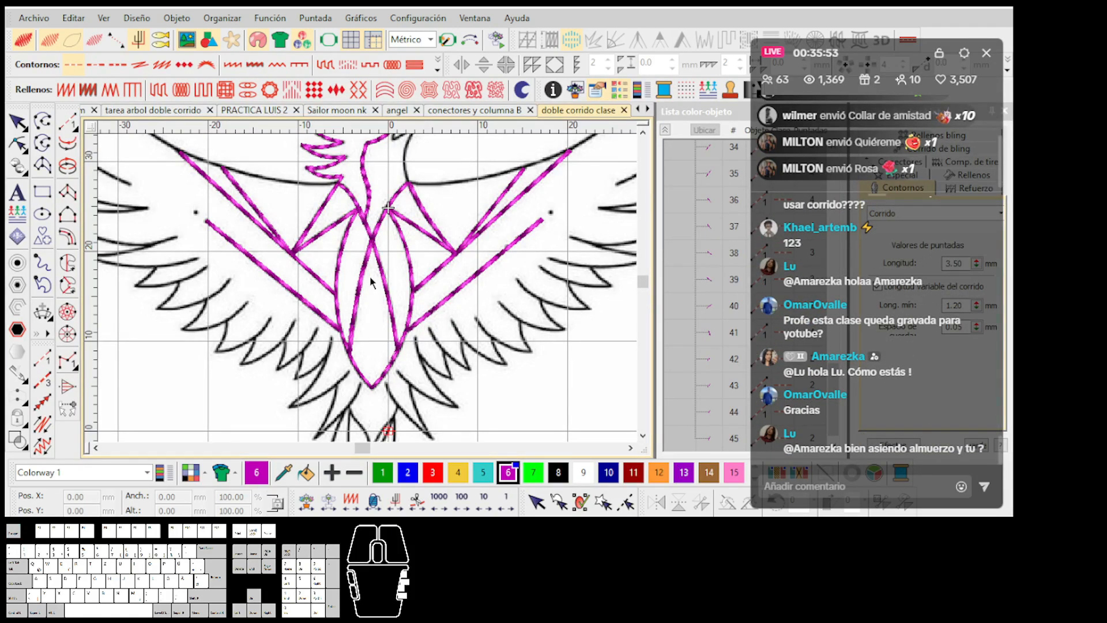
{"action": "scroll", "coordinate": [369, 287], "scroll_direction": "down", "scroll_amount": 1}
{"action": "scroll", "coordinate": [368, 289], "scroll_direction": "up", "scroll_amount": 1}
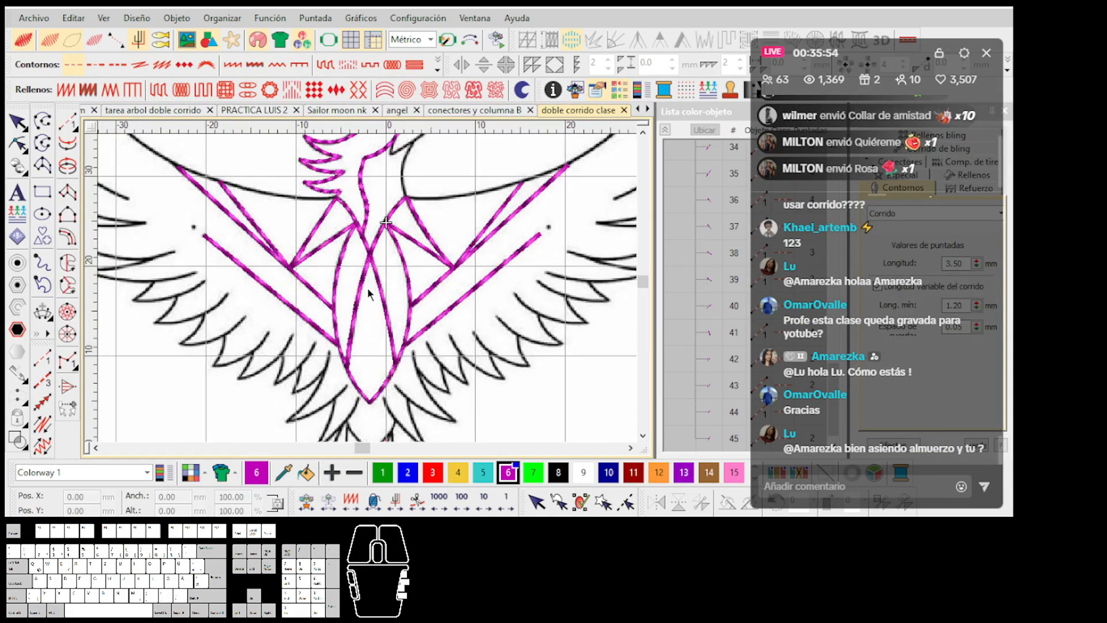
{"action": "left_click", "coordinate": [406, 278]}
{"action": "left_click", "coordinate": [409, 341], "text": "ctrl"}
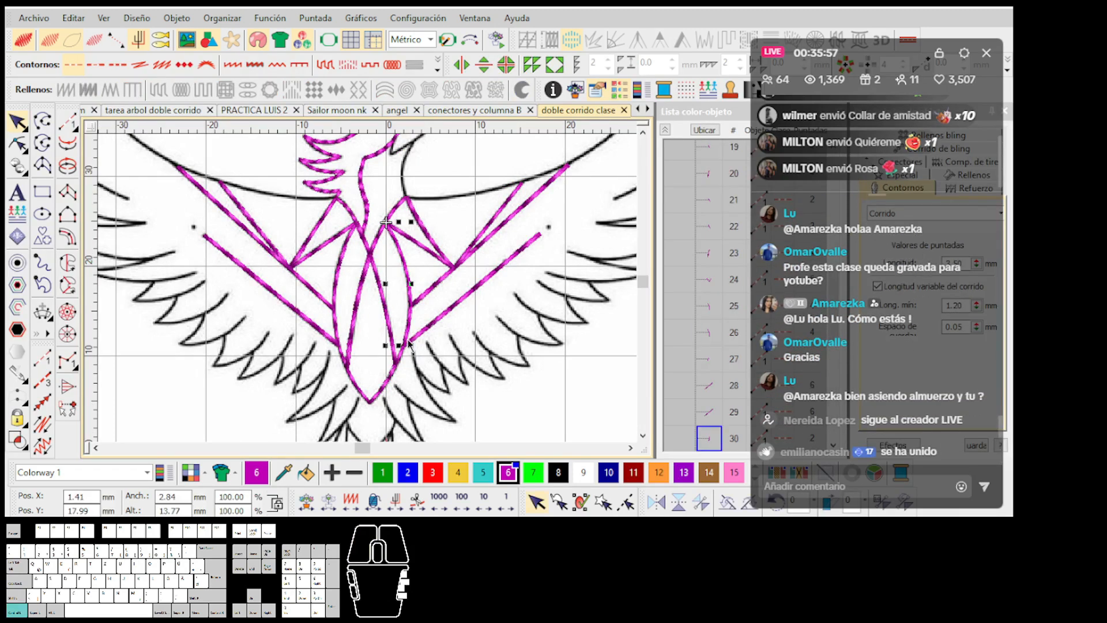
{"action": "left_click", "coordinate": [402, 355], "text": "ctrl"}
{"action": "left_click", "coordinate": [388, 378], "text": "ctrl"}
{"action": "left_click", "coordinate": [335, 323], "text": "ctrl"}
{"action": "left_click", "coordinate": [339, 272], "text": "ctrl"}
{"action": "left_click", "coordinate": [350, 215], "text": "ctrl"}
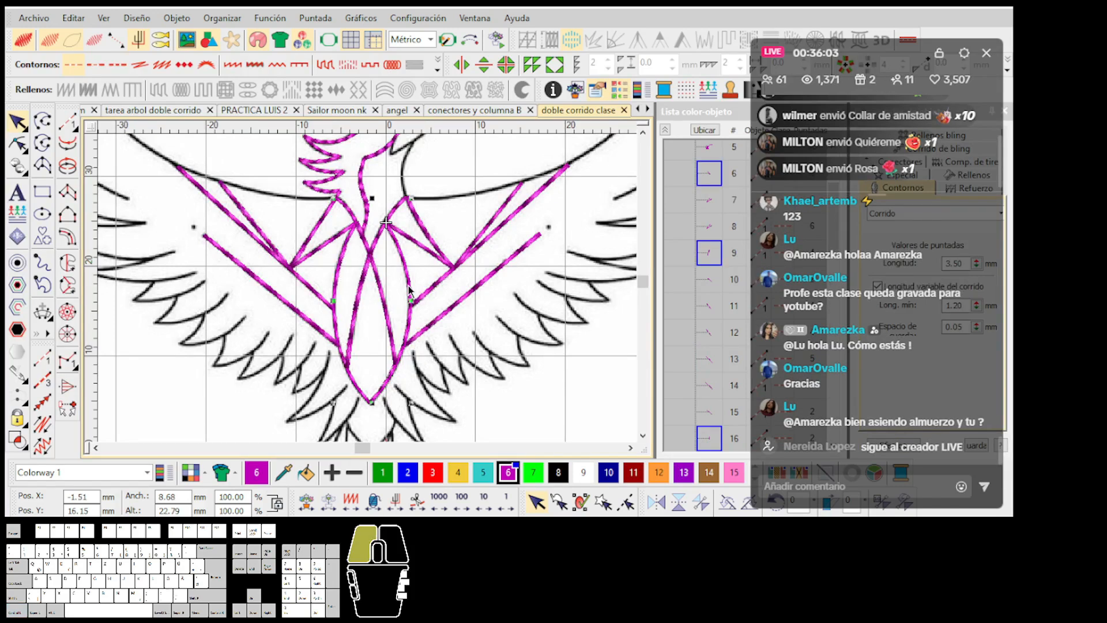
Step: Move the selected body outline segments aside to check the outline for gaps or extra pieces, and undo the move
{"action": "scroll", "coordinate": [294, 288], "scroll_direction": "down", "scroll_amount": 2}
{"action": "left_click_drag", "start_coordinate": [369, 290], "coordinate": [548, 304]}
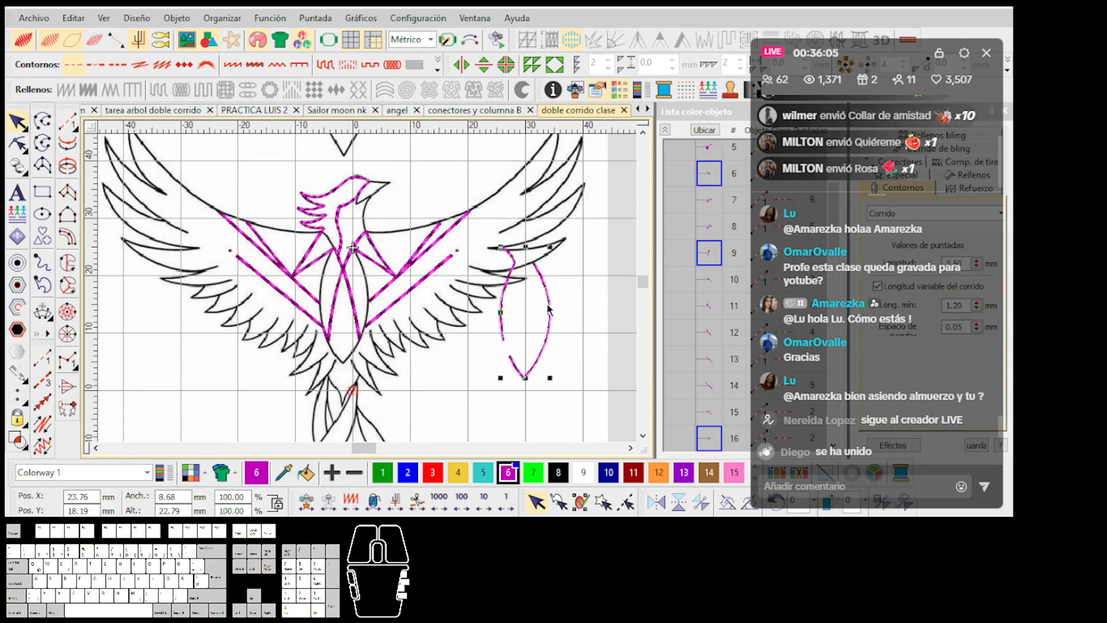
{"action": "scroll", "coordinate": [403, 316], "scroll_direction": "up", "scroll_amount": 2}
{"action": "scroll", "coordinate": [367, 288], "scroll_direction": "down", "scroll_amount": 1}
{"action": "scroll", "coordinate": [297, 295], "scroll_direction": "up", "scroll_amount": 1}
{"action": "scroll", "coordinate": [549, 294], "scroll_direction": "down", "scroll_amount": 1}
{"action": "scroll", "coordinate": [417, 265], "scroll_direction": "up", "scroll_amount": 1}
{"action": "scroll", "coordinate": [385, 343], "scroll_direction": "up", "scroll_amount": 1}
{"action": "scroll", "coordinate": [355, 298], "scroll_direction": "down", "scroll_amount": 3}
{"action": "scroll", "coordinate": [369, 294], "scroll_direction": "up", "scroll_amount": 2}
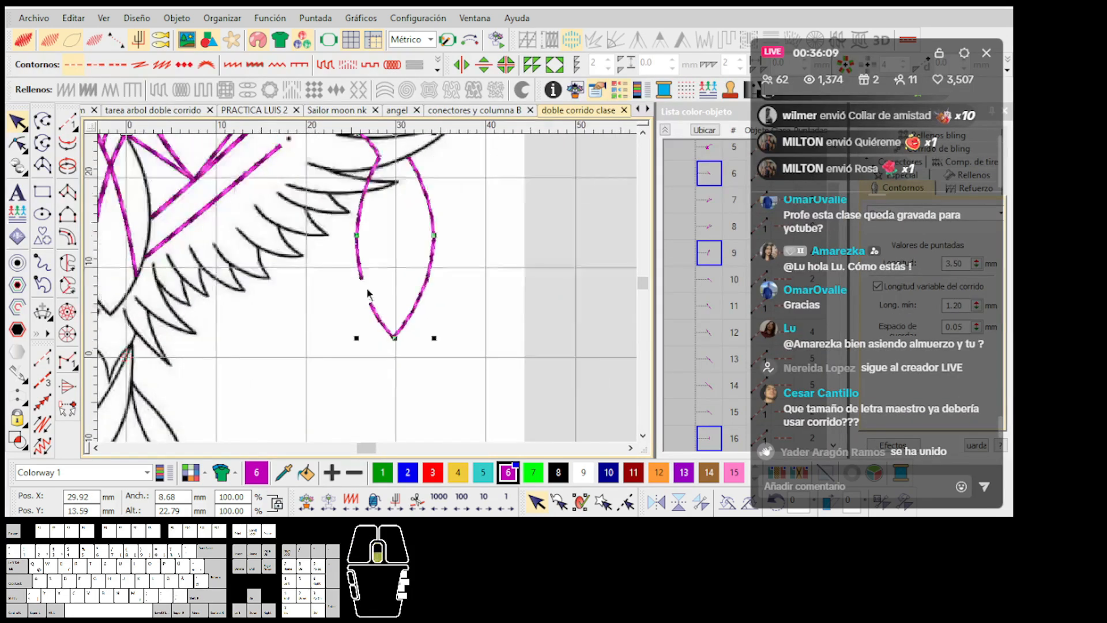
{"action": "scroll", "coordinate": [366, 293], "scroll_direction": "down", "scroll_amount": 3}
{"action": "scroll", "coordinate": [362, 292], "scroll_direction": "up", "scroll_amount": 4}
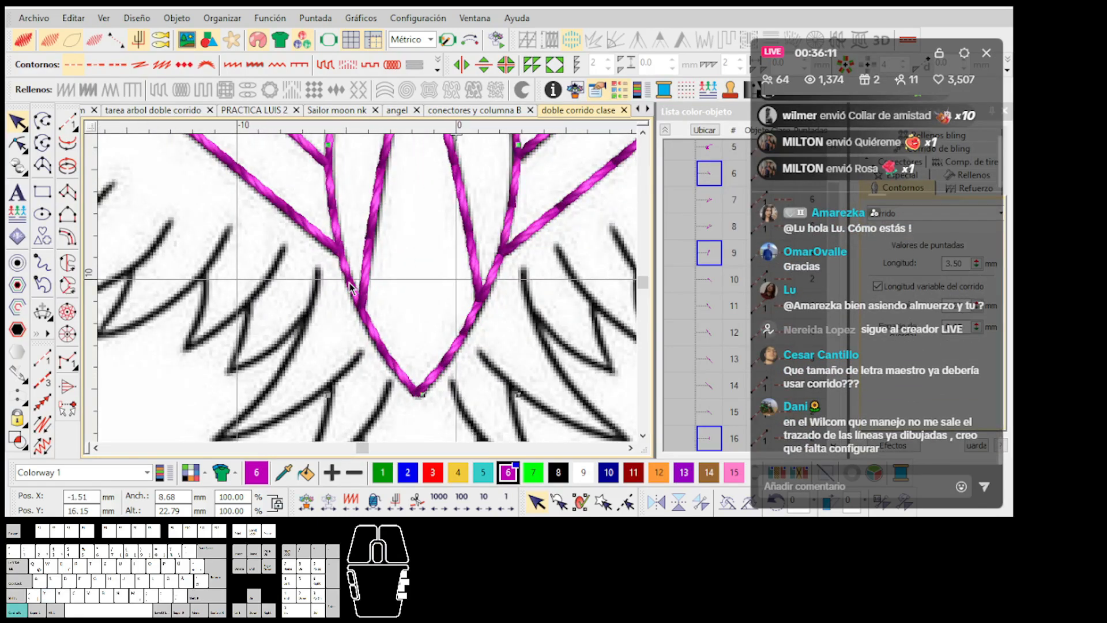
{"action": "left_click", "coordinate": [357, 289]}
{"action": "left_click", "coordinate": [357, 290], "text": "ctrl"}
{"action": "scroll", "coordinate": [363, 291], "scroll_direction": "down", "scroll_amount": 3}
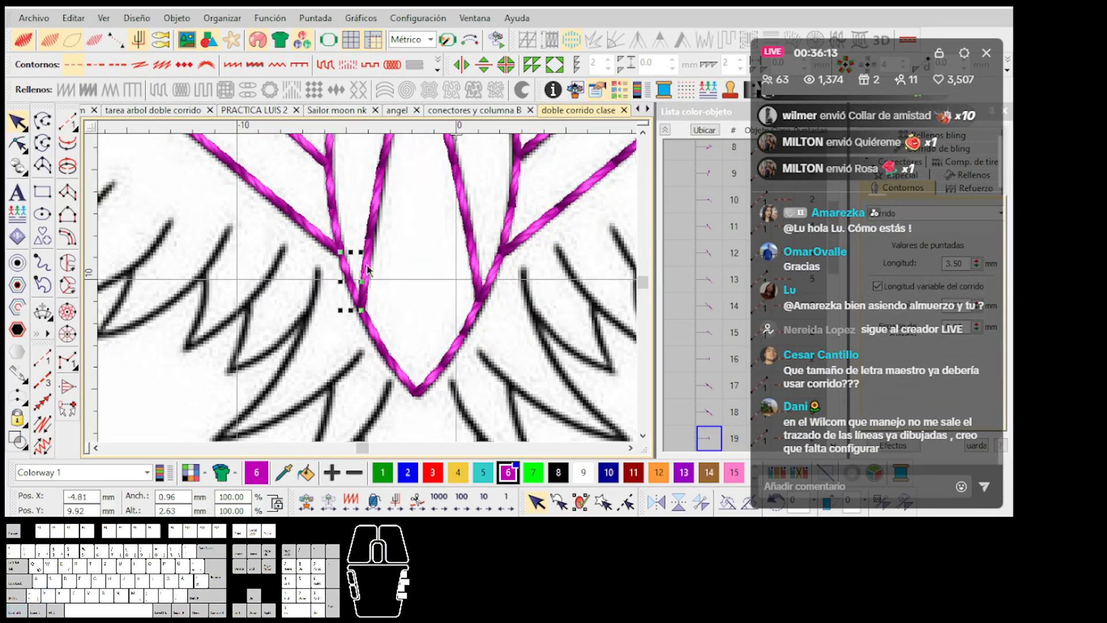
{"action": "left_click", "coordinate": [393, 257]}
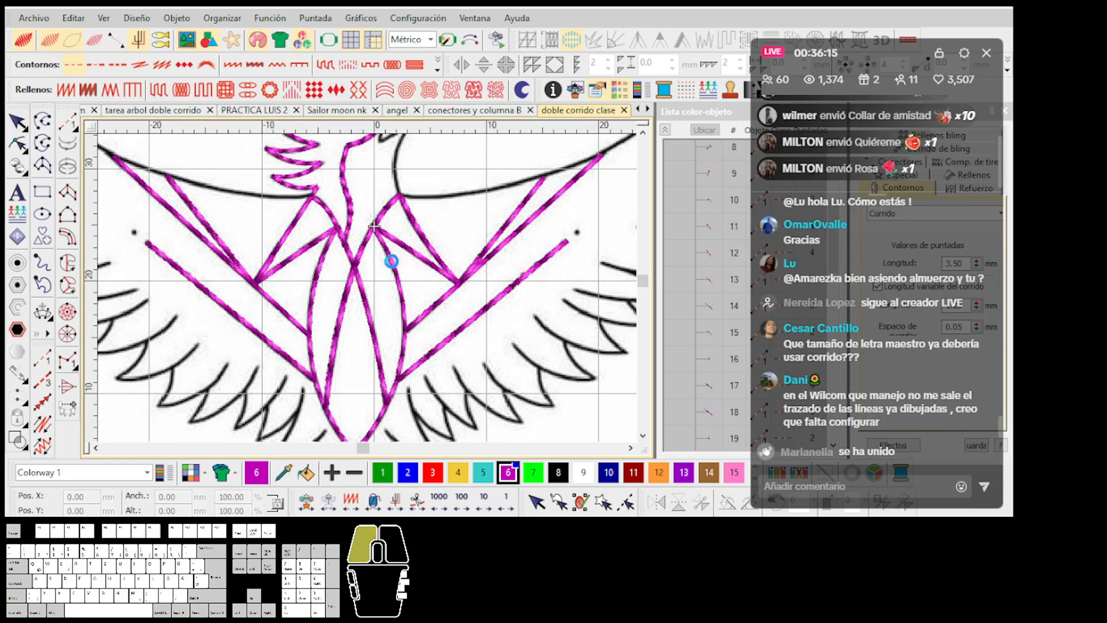
{"action": "left_click", "coordinate": [403, 361], "text": "ctrl"}
{"action": "left_click", "coordinate": [395, 397]}
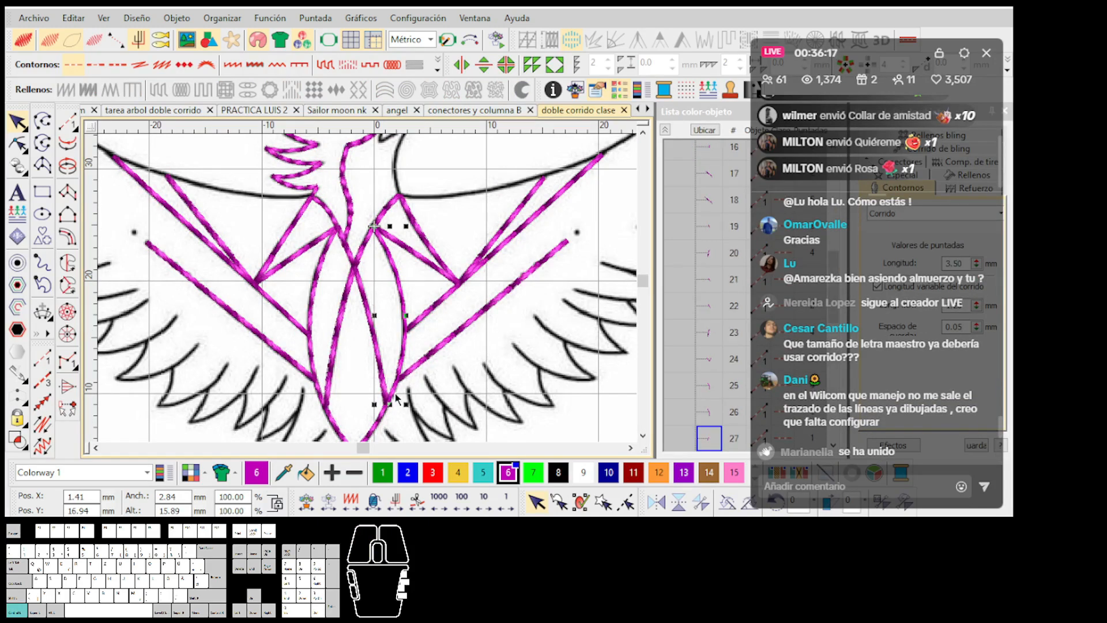
{"action": "left_click", "coordinate": [380, 415], "text": "ctrl"}
{"action": "left_click", "coordinate": [319, 391], "text": "ctrl"}
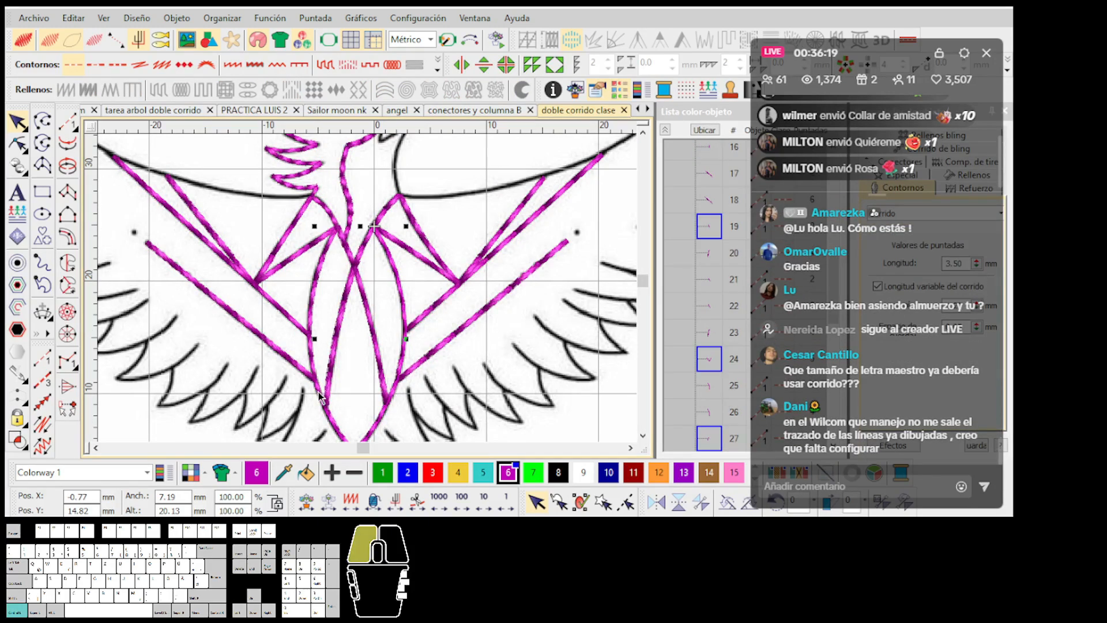
{"action": "left_click", "coordinate": [316, 298]}
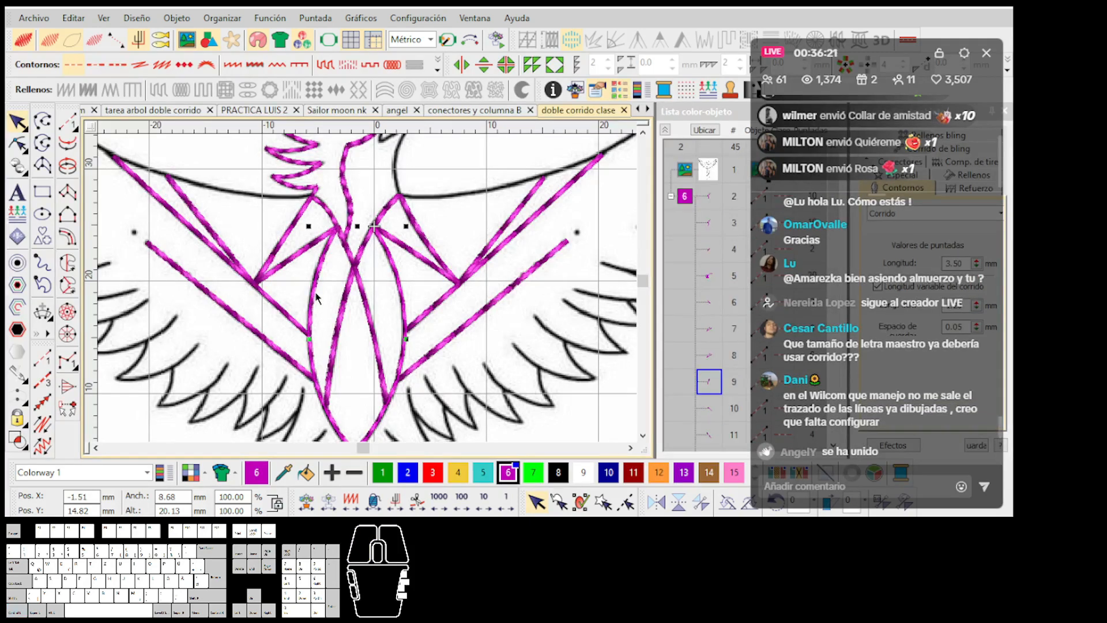
Step: Select the curved segments of both body edges and the lower tip, excluding the neck segment, and group them
{"action": "left_click", "coordinate": [404, 325]}
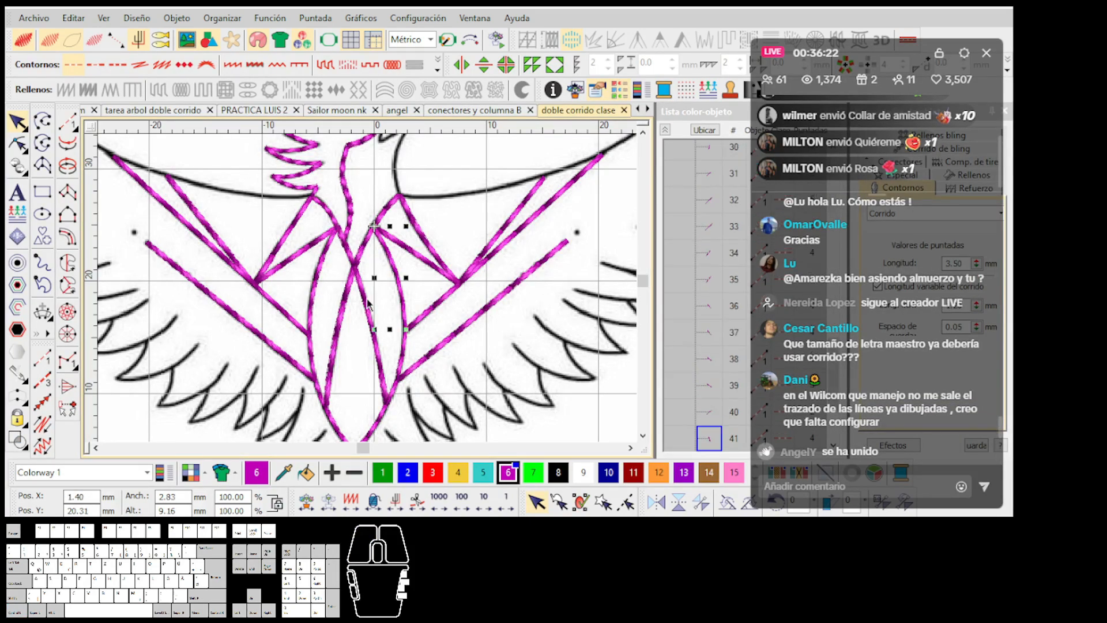
{"action": "scroll", "coordinate": [406, 329], "scroll_direction": "down", "scroll_amount": 1}
{"action": "key", "text": "t"}
{"action": "left_click", "coordinate": [405, 355], "text": "ctrl"}
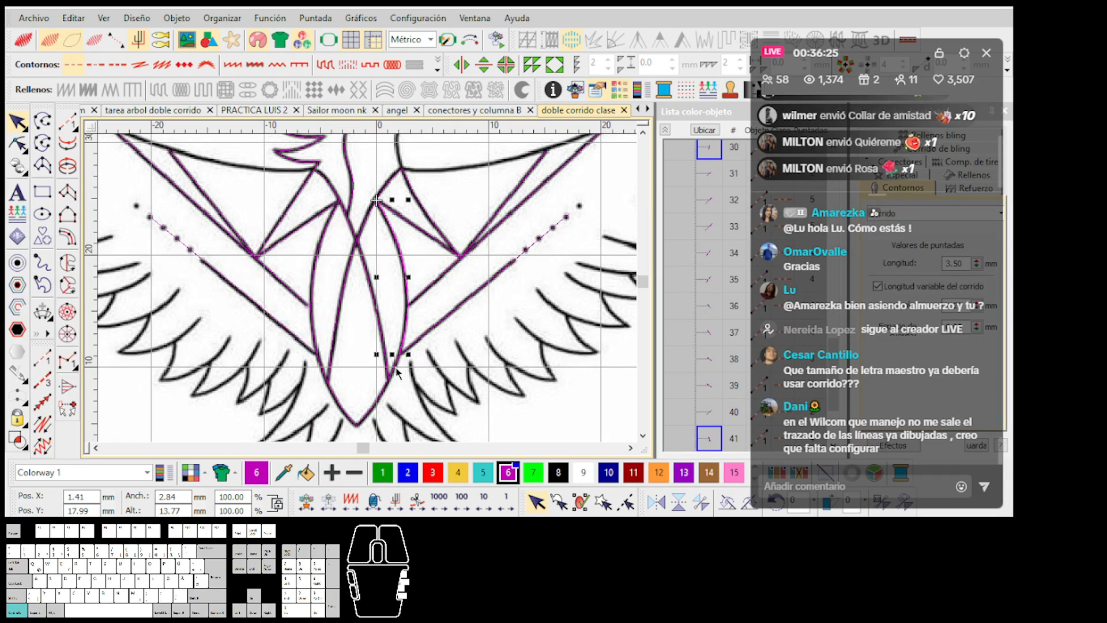
{"action": "left_click", "coordinate": [375, 402], "text": "ctrl"}
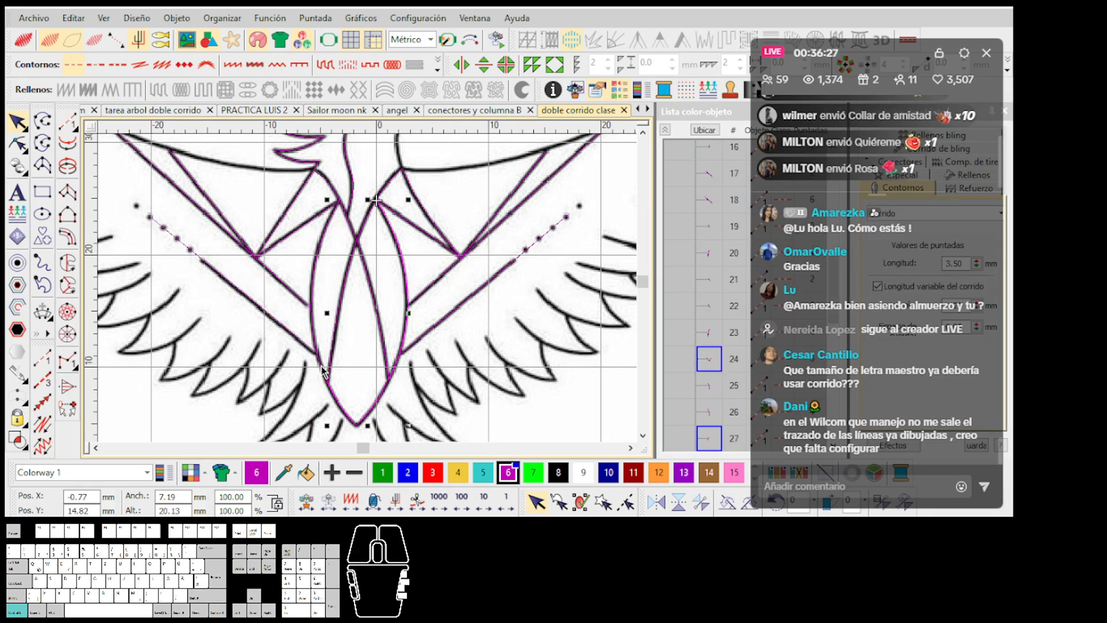
{"action": "left_click", "coordinate": [315, 317], "text": "ctrl"}
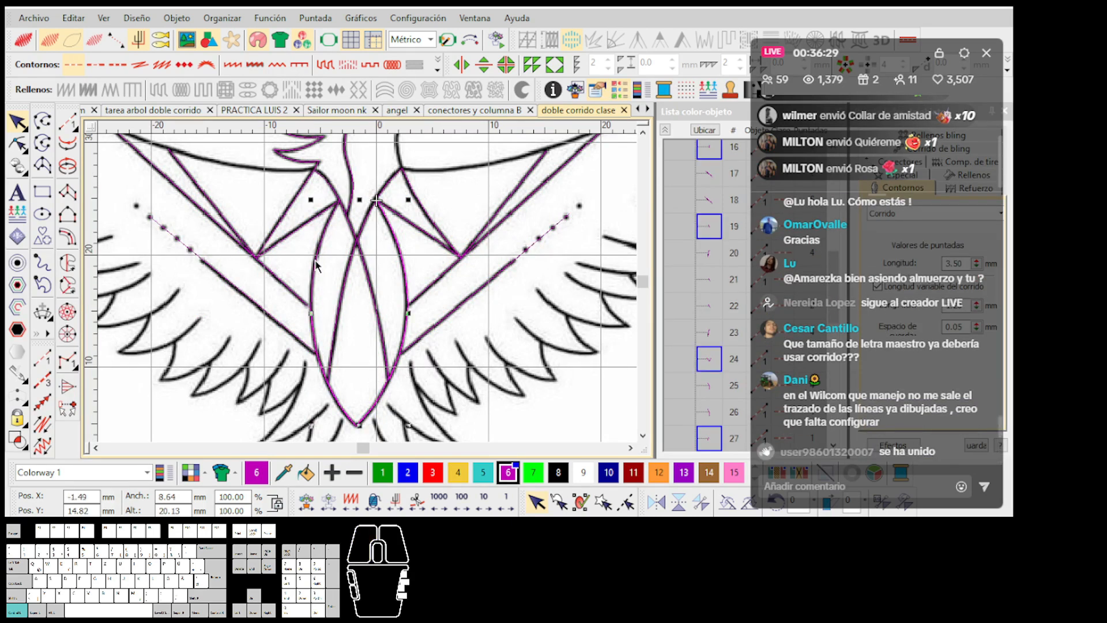
{"action": "left_click", "coordinate": [342, 269], "text": "ctrl"}
Step: Move the grouped body outline aside to check that it is complete, and return it to its place
{"action": "left_click_drag", "start_coordinate": [406, 269], "coordinate": [568, 304]}
{"action": "scroll", "coordinate": [426, 267], "scroll_direction": "down", "scroll_amount": 1}
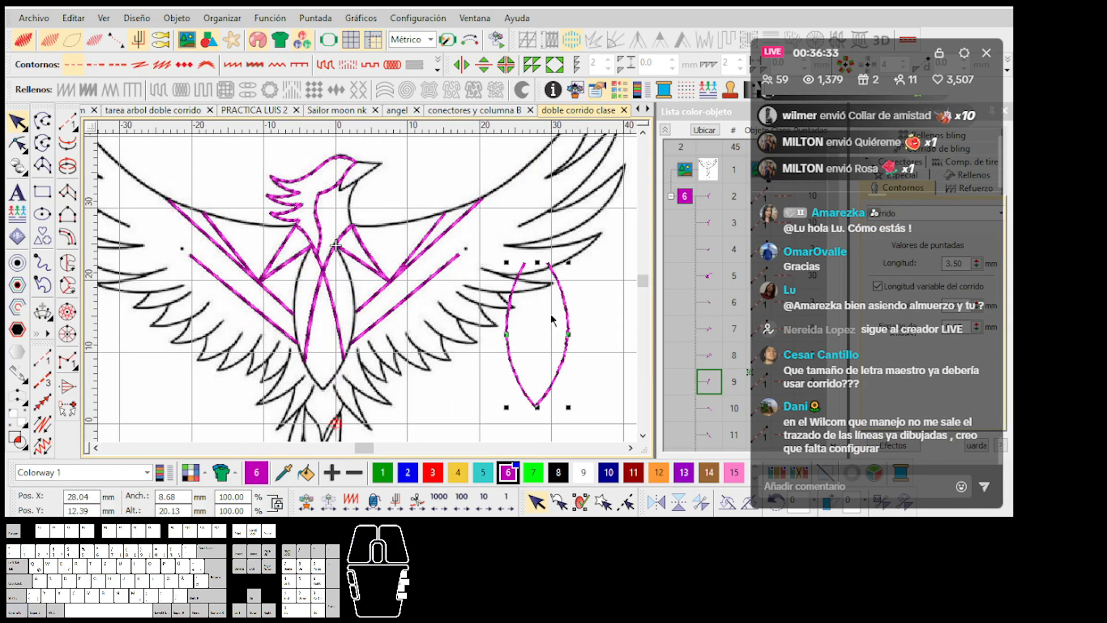
{"action": "scroll", "coordinate": [364, 308], "scroll_direction": "up", "scroll_amount": 2}
{"action": "scroll", "coordinate": [368, 289], "scroll_direction": "down", "scroll_amount": 1}
{"action": "scroll", "coordinate": [368, 289], "scroll_direction": "down", "scroll_amount": 1}
{"action": "scroll", "coordinate": [368, 292], "scroll_direction": "up", "scroll_amount": 2}
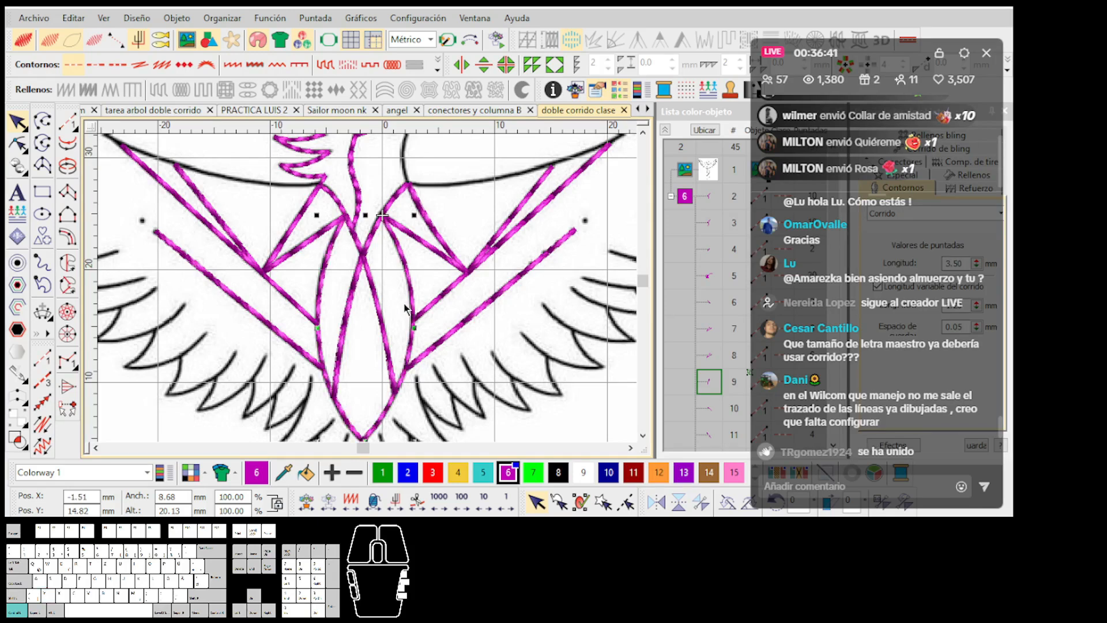
Step: Move the right inner wing segment and the diagonal above it aside as a test, undoing each move
{"action": "scroll", "coordinate": [369, 294], "scroll_direction": "up", "scroll_amount": 1}
{"action": "scroll", "coordinate": [368, 292], "scroll_direction": "up", "scroll_amount": 1}
{"action": "left_click_drag", "start_coordinate": [383, 292], "coordinate": [417, 315]}
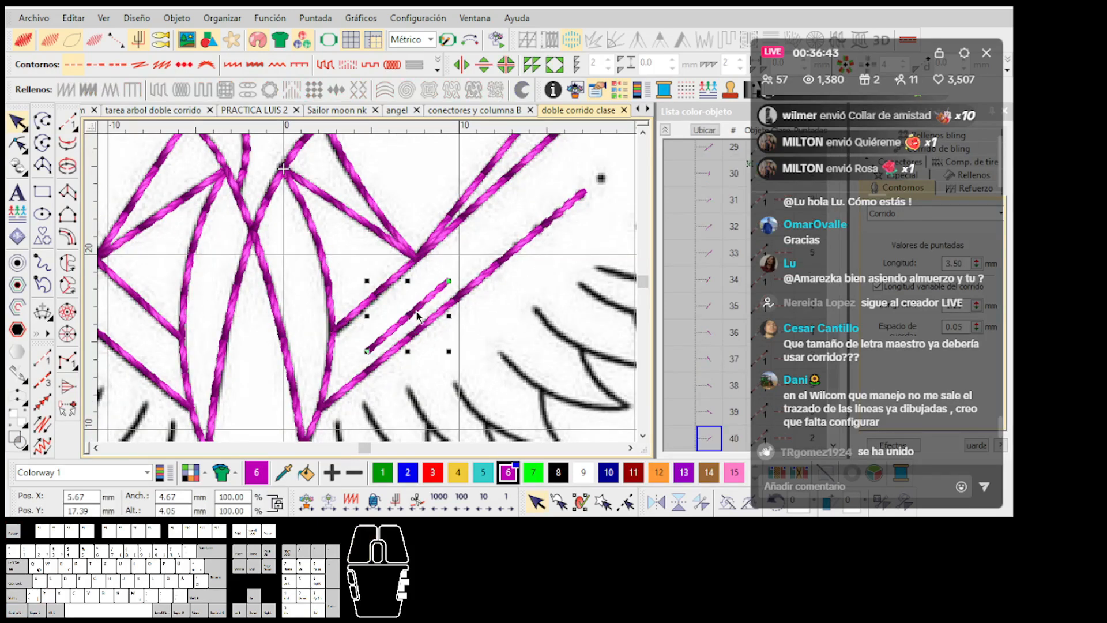
{"action": "left_click", "coordinate": [388, 284]}
{"action": "key", "text": "ctrl+z"}
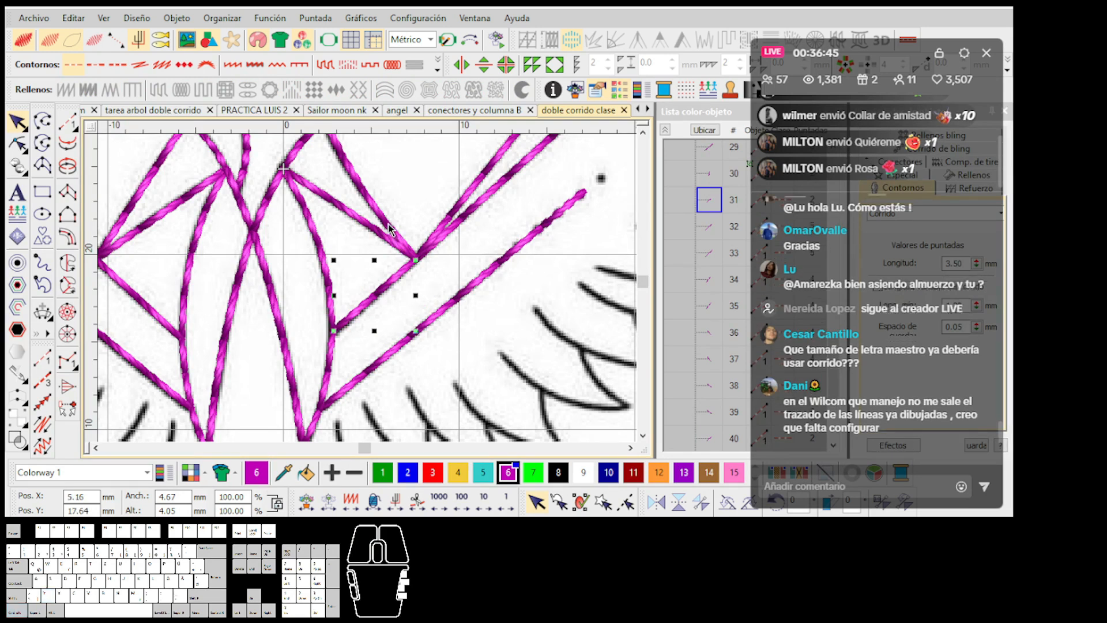
{"action": "left_click_drag", "start_coordinate": [387, 225], "coordinate": [408, 211]}
{"action": "key", "text": "ctrl+z"}
{"action": "scroll", "coordinate": [408, 215], "scroll_direction": "down", "scroll_amount": 1}
{"action": "key", "text": "Escape"}
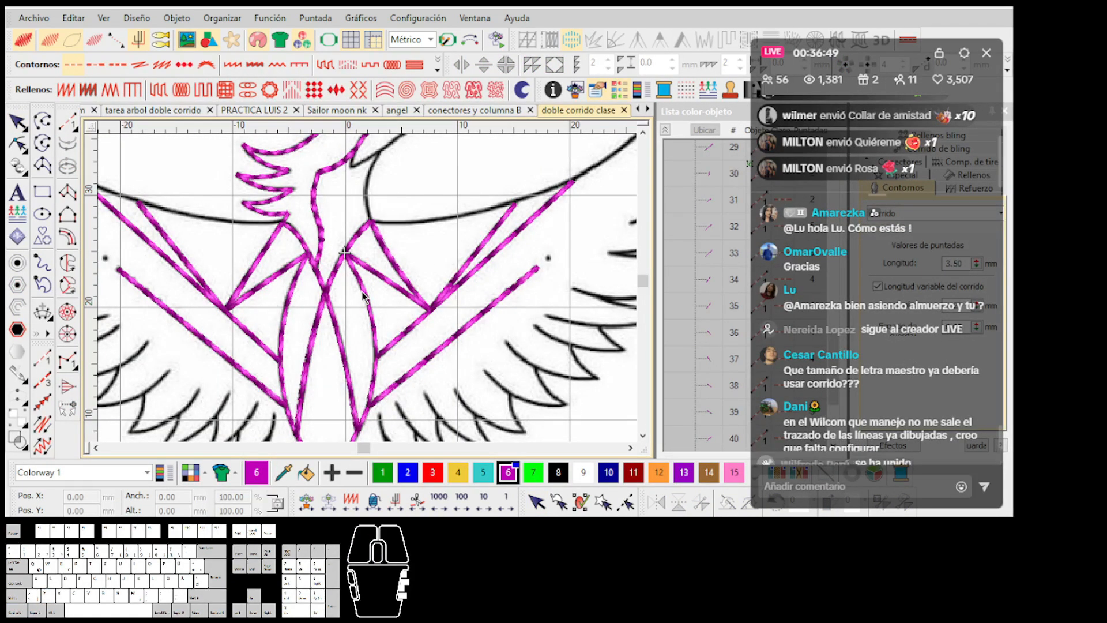
Step: Backtrack the grouped body outline and place the return pass at the end of the stitching sequence
{"action": "left_click", "coordinate": [364, 295]}
{"action": "scroll", "coordinate": [375, 295], "scroll_direction": "down", "scroll_amount": 1}
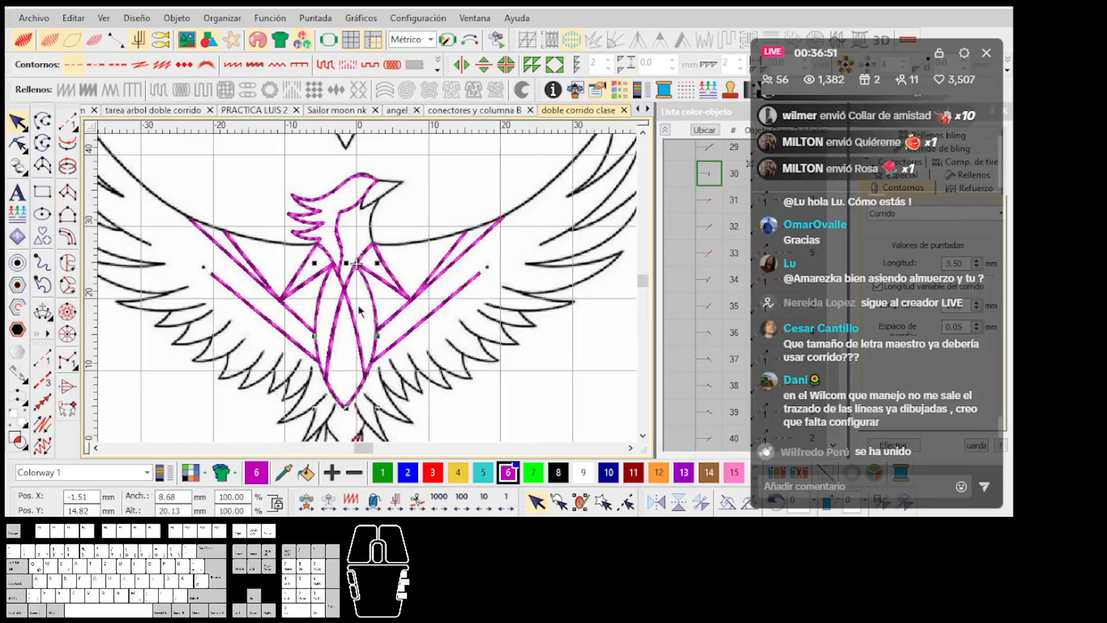
{"action": "scroll", "coordinate": [385, 295], "scroll_direction": "up", "scroll_amount": 1}
{"action": "left_click_drag", "start_coordinate": [390, 292], "coordinate": [413, 292]}
{"action": "key", "text": "ctrl+z"}
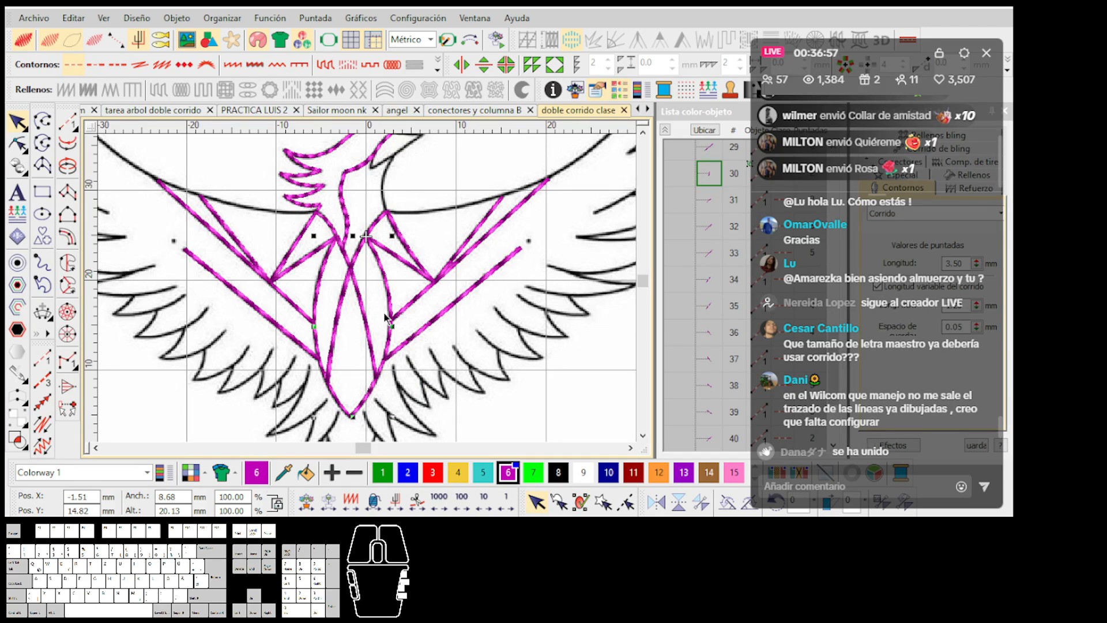
{"action": "left_click", "coordinate": [386, 316]}
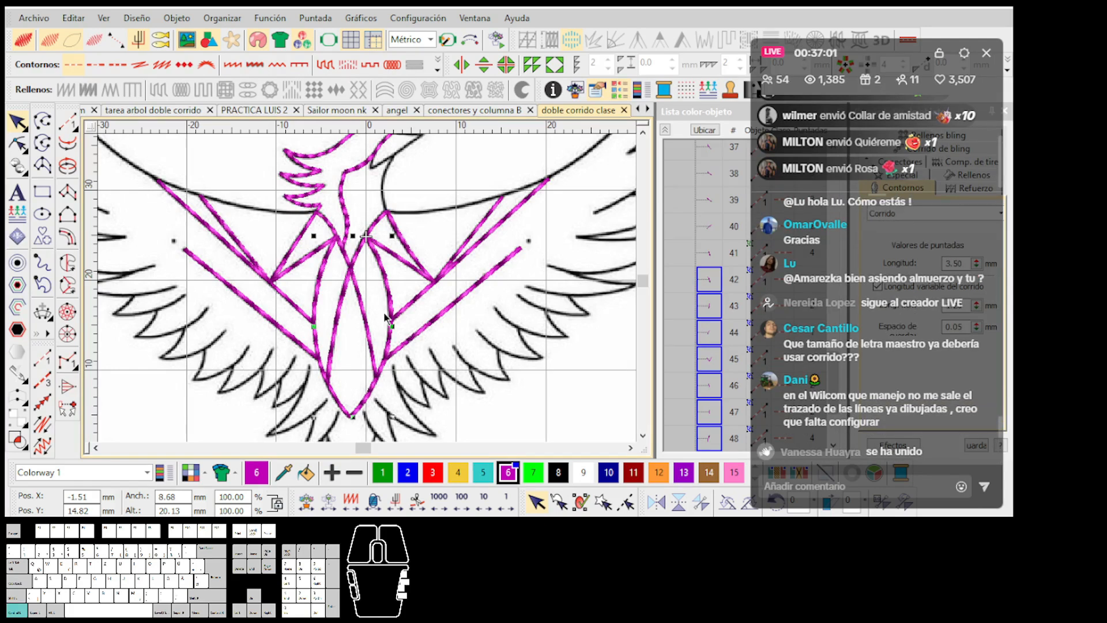
{"action": "key", "text": "ctrl+x"}
{"action": "key", "text": "ctrl+v"}
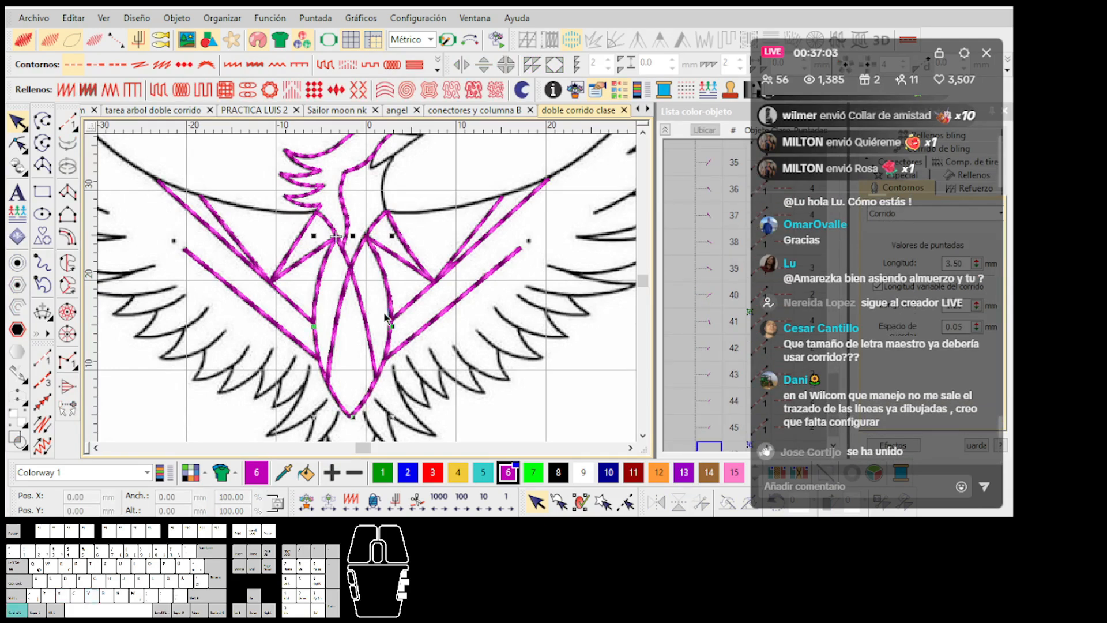
Step: Backtrack the short neck segment between the left body edge's top and the hair base, and place it last in the sequence
{"action": "key", "text": "Escape"}
{"action": "key", "text": "t"}
{"action": "scroll", "coordinate": [331, 234], "scroll_direction": "up", "scroll_amount": 2}
{"action": "key", "text": "t"}
{"action": "left_click", "coordinate": [368, 278]}
{"action": "scroll", "coordinate": [368, 280], "scroll_direction": "up", "scroll_amount": 2}
{"action": "left_click_drag", "start_coordinate": [370, 287], "coordinate": [349, 295]}
{"action": "key", "text": "ctrl+z"}
{"action": "key", "text": "ctrl+d"}
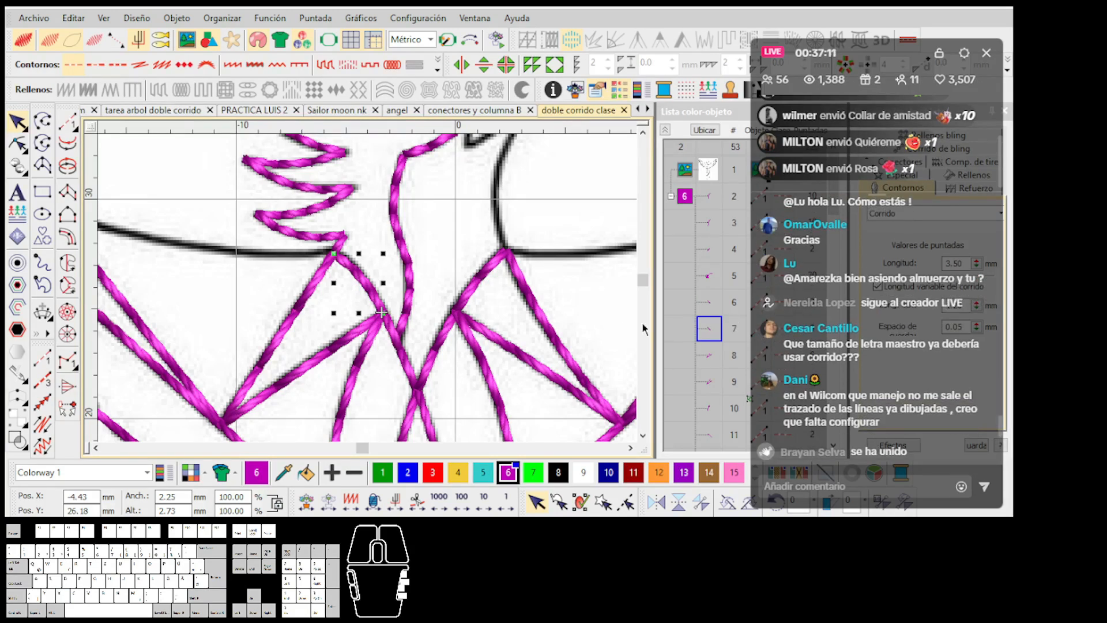
{"action": "scroll", "coordinate": [369, 293], "scroll_direction": "down", "scroll_amount": 3}
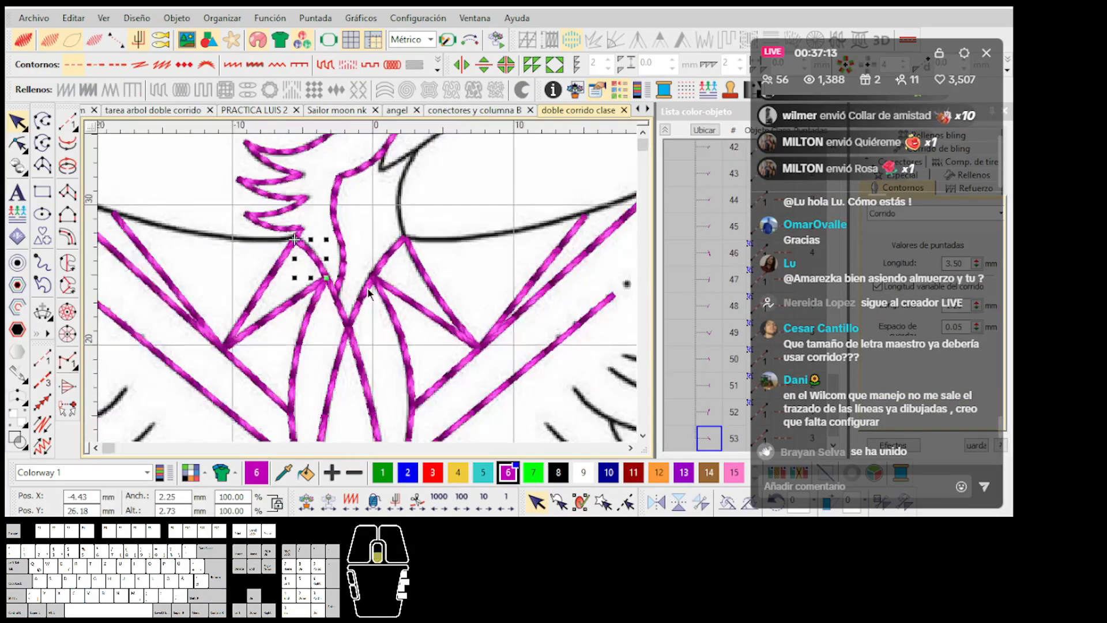
Step: Hide the background drawing to inspect the digitized lines on their own, and show the drawing again
{"action": "scroll", "coordinate": [369, 293], "scroll_direction": "up", "scroll_amount": 5}
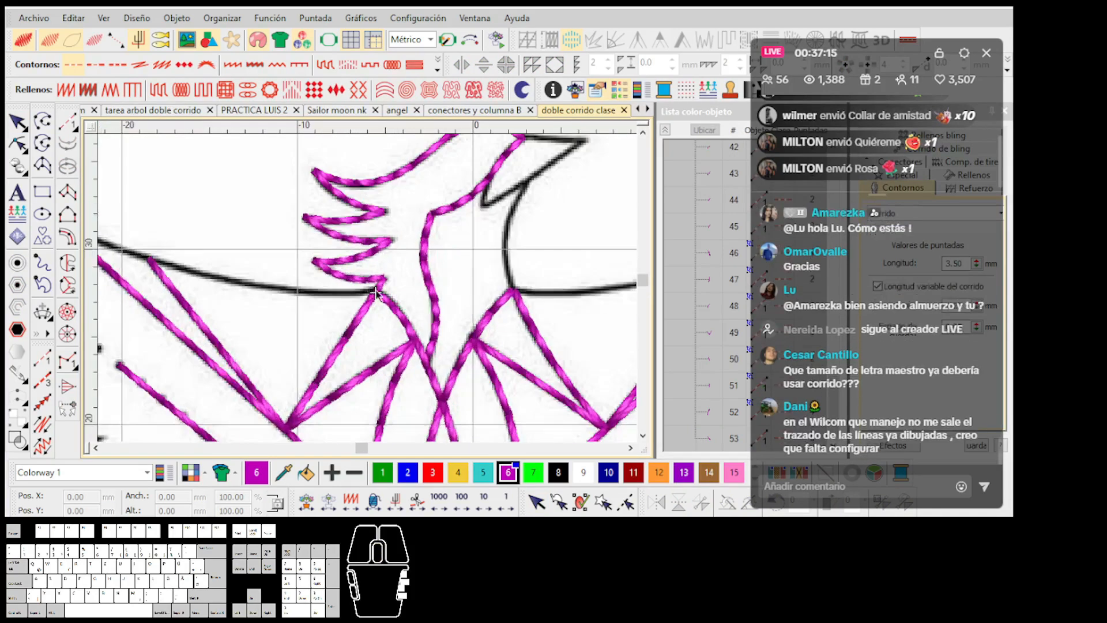
{"action": "scroll", "coordinate": [370, 294], "scroll_direction": "down", "scroll_amount": 6}
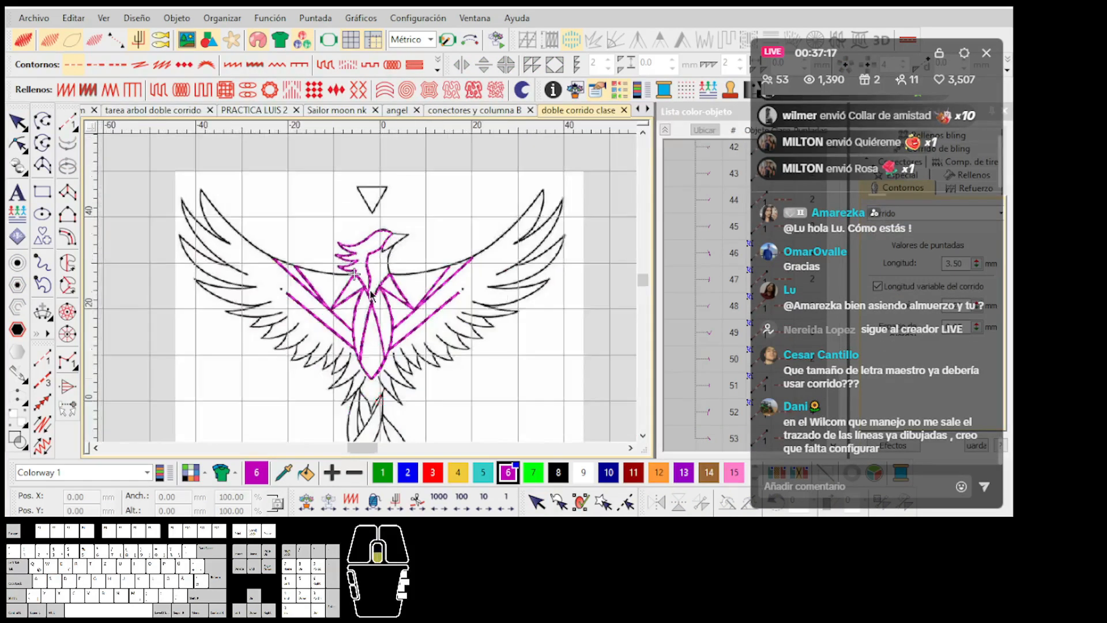
{"action": "left_click_drag", "start_coordinate": [525, 424], "coordinate": [228, 185]}
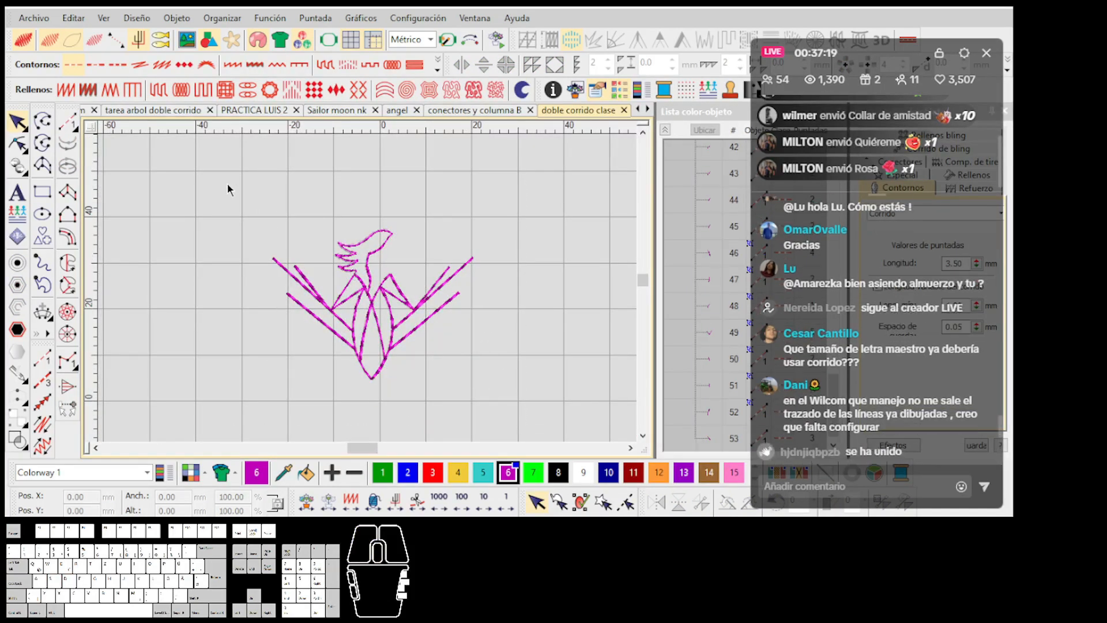
{"action": "scroll", "coordinate": [368, 289], "scroll_direction": "up", "scroll_amount": 2}
{"action": "scroll", "coordinate": [368, 289], "scroll_direction": "up", "scroll_amount": 1}
{"action": "left_click", "coordinate": [368, 288]}
{"action": "scroll", "coordinate": [368, 288], "scroll_direction": "up", "scroll_amount": 1}
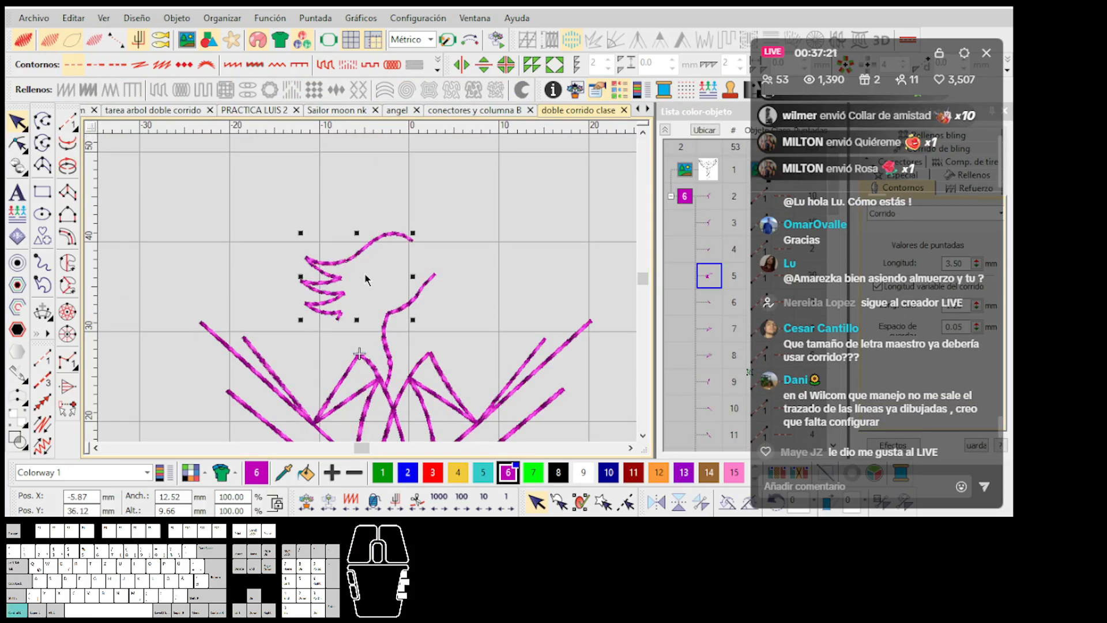
{"action": "key", "text": "Escape"}
{"action": "key", "text": "d"}
{"action": "key", "text": "s"}
{"action": "key", "text": "s"}
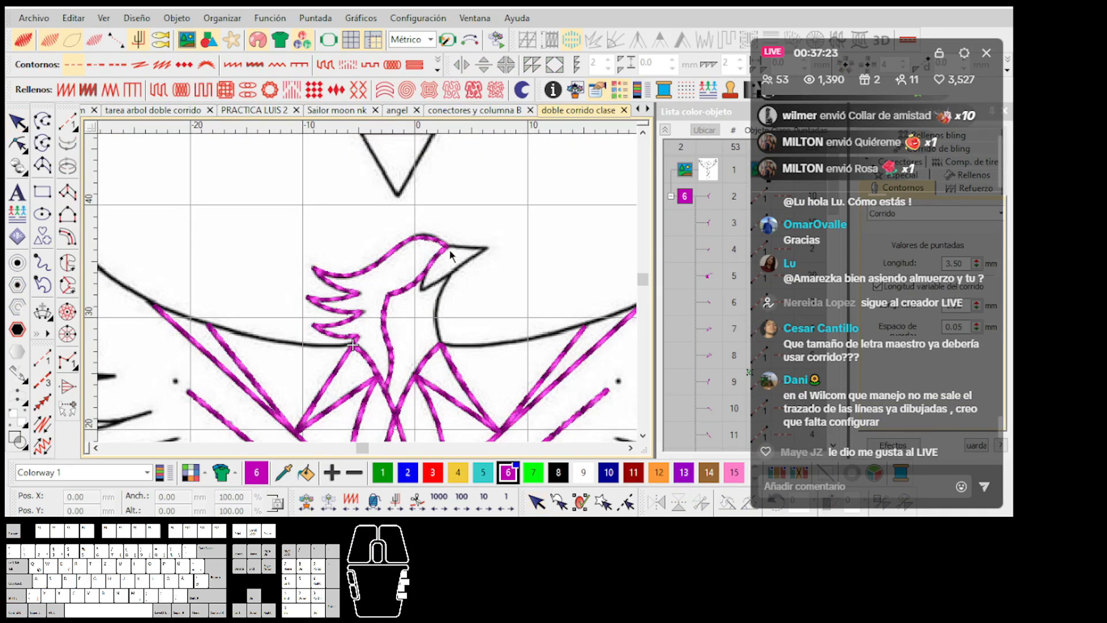
Step: Step through the stitch sequence of the head, body and inner wing lines to review their sewing order, with the background drawing hidden
{"action": "scroll", "coordinate": [343, 316], "scroll_direction": "down", "scroll_amount": 4}
{"action": "scroll", "coordinate": [389, 306], "scroll_direction": "up", "scroll_amount": 1}
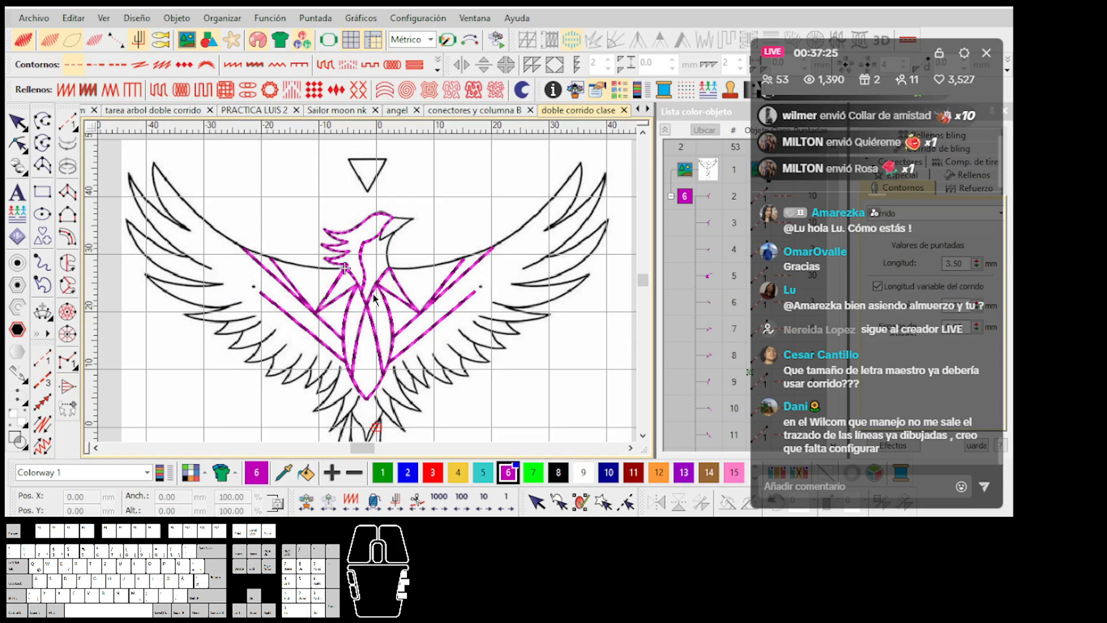
{"action": "key", "text": "d"}
{"action": "scroll", "coordinate": [368, 289], "scroll_direction": "down", "scroll_amount": 1}
{"action": "scroll", "coordinate": [368, 289], "scroll_direction": "up", "scroll_amount": 1}
{"action": "key", "text": "Up"}
{"action": "key", "text": "Up"}
{"action": "key", "text": "Up"}
{"action": "key", "text": "Up"}
{"action": "key", "text": "Up"}
{"action": "key", "text": "Up"}
{"action": "key", "text": "Up"}
{"action": "key", "text": "Up"}
{"action": "key", "text": "Up"}
{"action": "key", "text": "Up"}
{"action": "key", "text": "Up"}
{"action": "key", "text": "Up"}
{"action": "key", "text": "Up"}
{"action": "key", "text": "Up"}
{"action": "key", "text": "Up"}
{"action": "key", "text": "Up"}
{"action": "key", "text": "Up"}
{"action": "key", "text": "Up"}
{"action": "key", "text": "Up"}
{"action": "key", "text": "Up"}
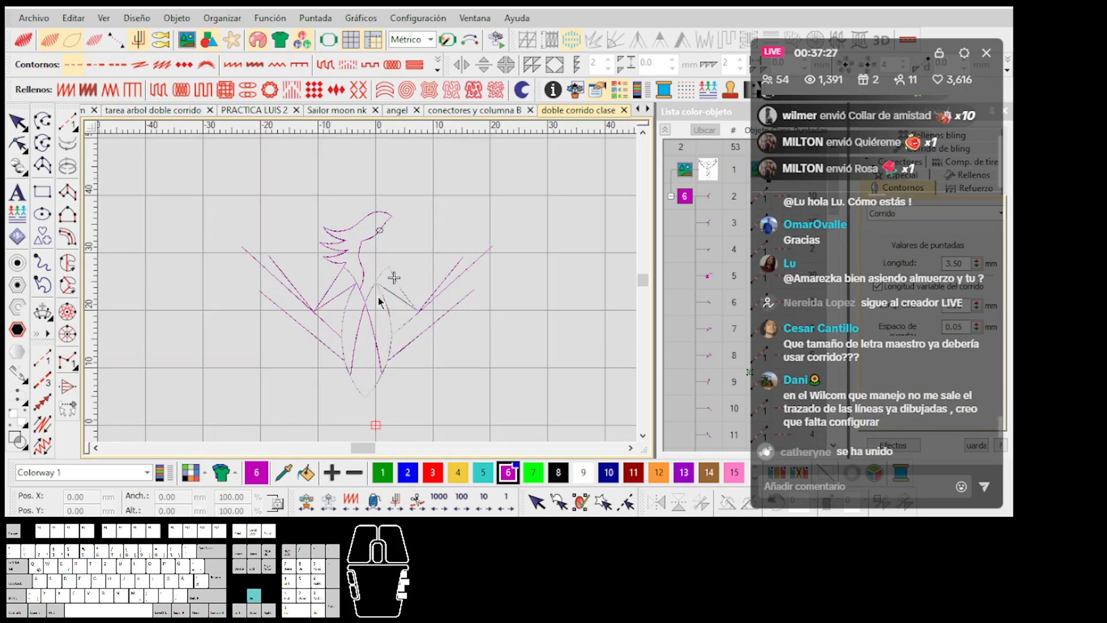
{"action": "key", "text": "Up"}
{"action": "key", "text": "Up"}
{"action": "key", "text": "Up"}
{"action": "key", "text": "Up"}
{"action": "key", "text": "Up"}
{"action": "key", "text": "Up"}
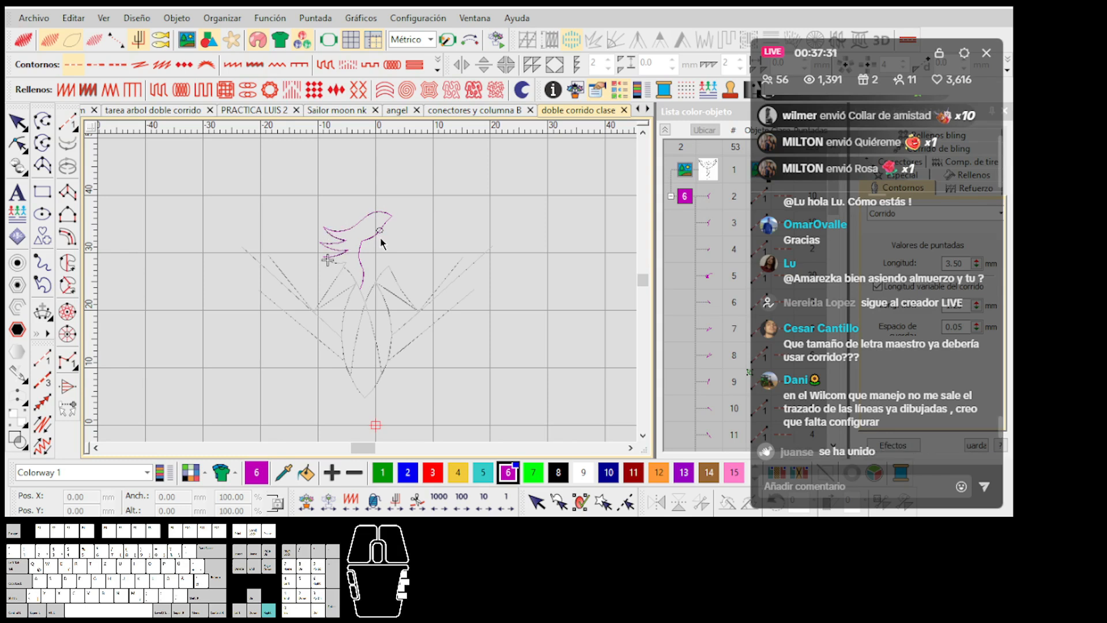
{"action": "key", "text": "Up"}
{"action": "key", "text": "Up"}
{"action": "key", "text": "Up"}
{"action": "key", "text": "Up"}
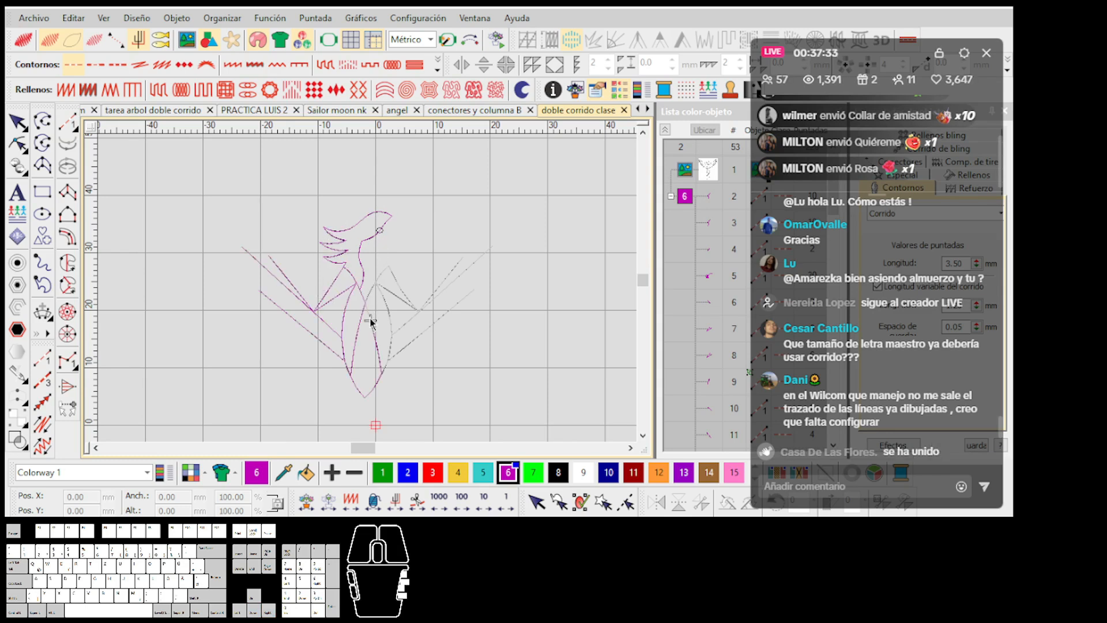
{"action": "key", "text": "Down"}
{"action": "key", "text": "Down"}
{"action": "scroll", "coordinate": [370, 294], "scroll_direction": "up", "scroll_amount": 1}
{"action": "key", "text": "s"}
{"action": "key", "text": "d"}
{"action": "scroll", "coordinate": [371, 294], "scroll_direction": "down", "scroll_amount": 2}
{"action": "scroll", "coordinate": [371, 295], "scroll_direction": "up", "scroll_amount": 1}
{"action": "key", "text": "s"}
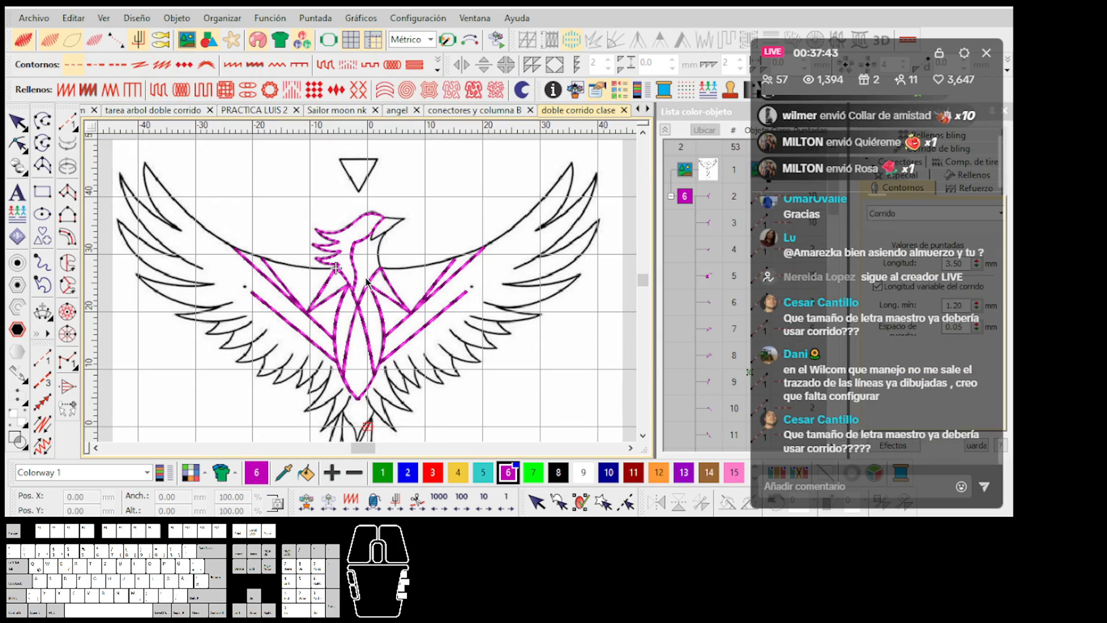
Step: Start a new open single-run line for digitizing at the hair base, where the left wing's upper edge meets the body
{"action": "scroll", "coordinate": [322, 266], "scroll_direction": "down", "scroll_amount": 2}
{"action": "scroll", "coordinate": [368, 290], "scroll_direction": "up", "scroll_amount": 2}
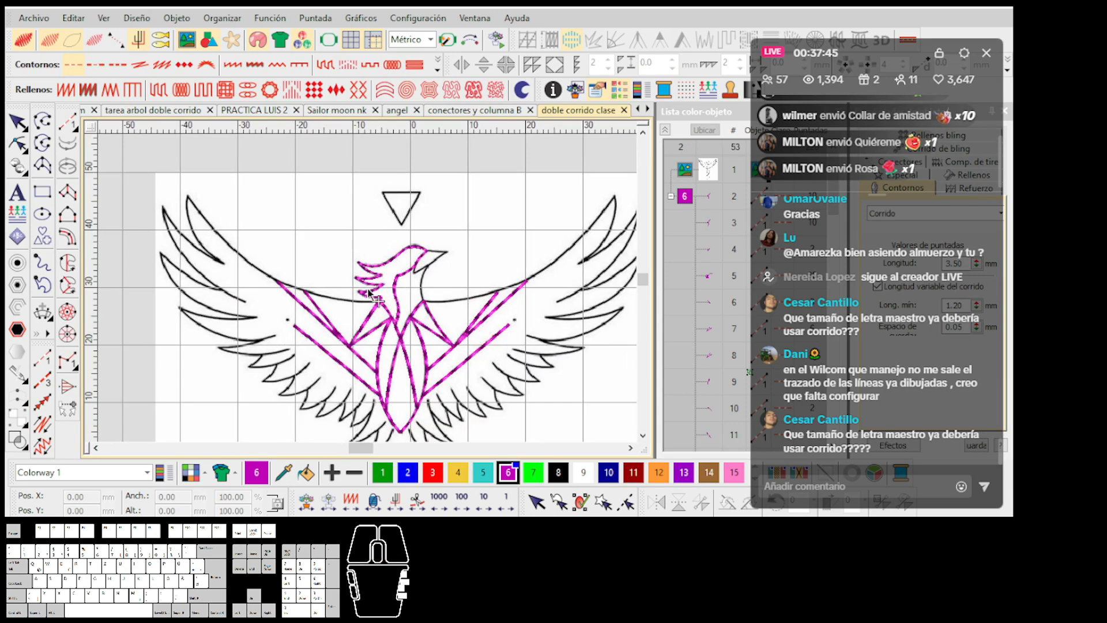
{"action": "scroll", "coordinate": [369, 294], "scroll_direction": "down", "scroll_amount": 2}
{"action": "scroll", "coordinate": [371, 293], "scroll_direction": "up", "scroll_amount": 5}
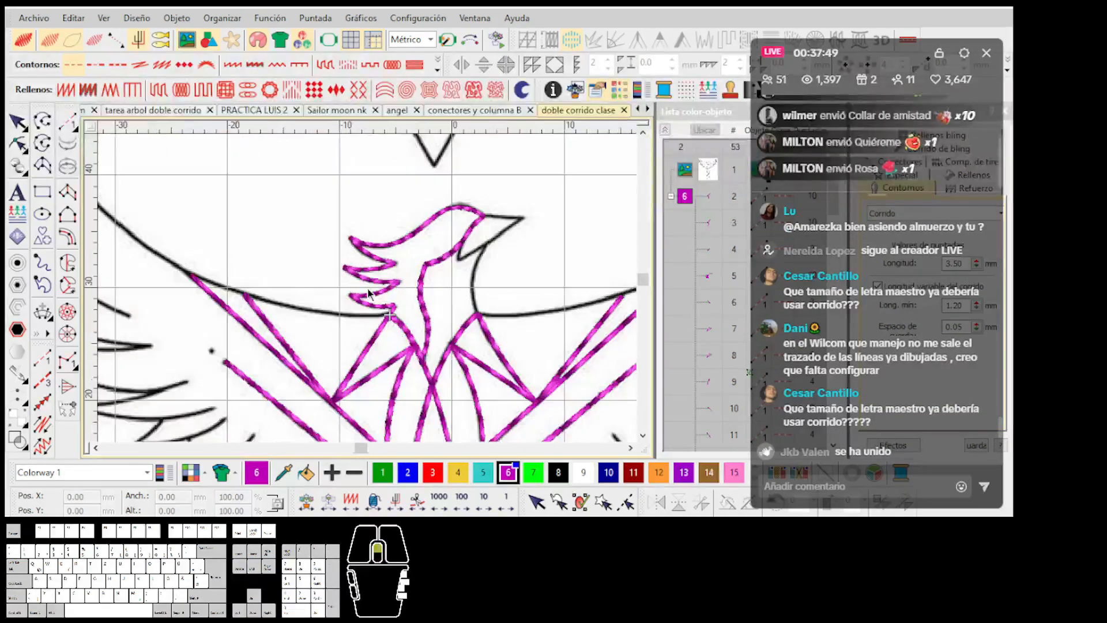
{"action": "key", "text": "h"}
{"action": "left_click", "coordinate": [68, 119]}
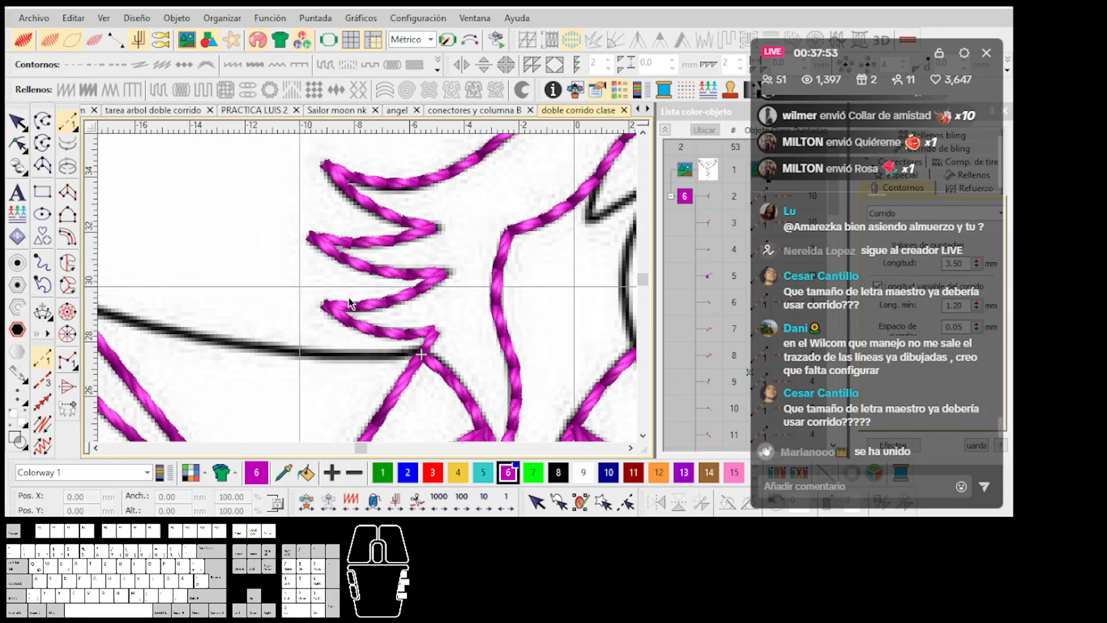
Step: Trace the black upper wing edge with a run stitch line, from the junction below the zigzag feathers past both diagonal magenta lines
{"action": "left_click_drag", "start_coordinate": [393, 348], "coordinate": [378, 307]}
{"action": "key", "text": "t"}
{"action": "key", "text": "t"}
{"action": "scroll", "coordinate": [149, 314], "scroll_direction": "down", "scroll_amount": 2}
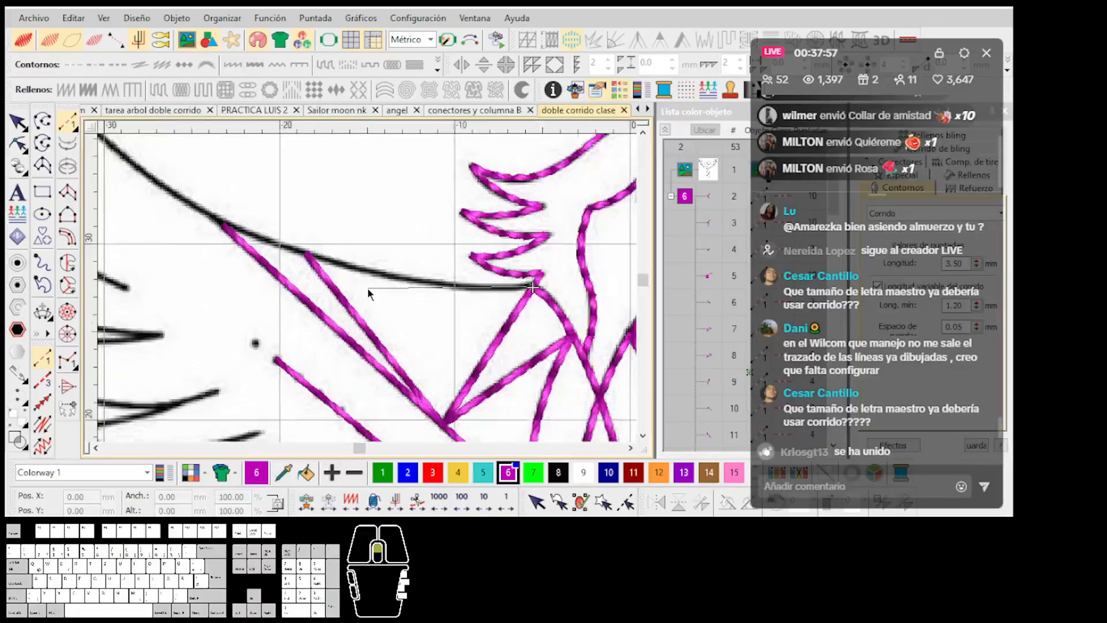
{"action": "scroll", "coordinate": [368, 287], "scroll_direction": "up", "scroll_amount": 1}
{"action": "scroll", "coordinate": [374, 283], "scroll_direction": "up", "scroll_amount": 1}
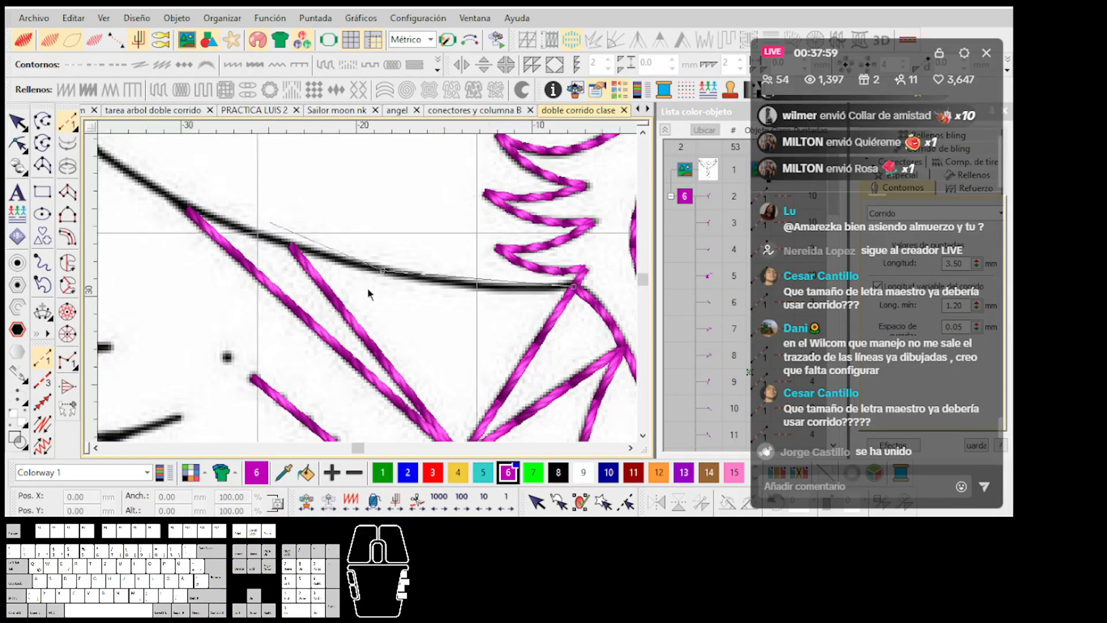
{"action": "right_click", "coordinate": [457, 312]}
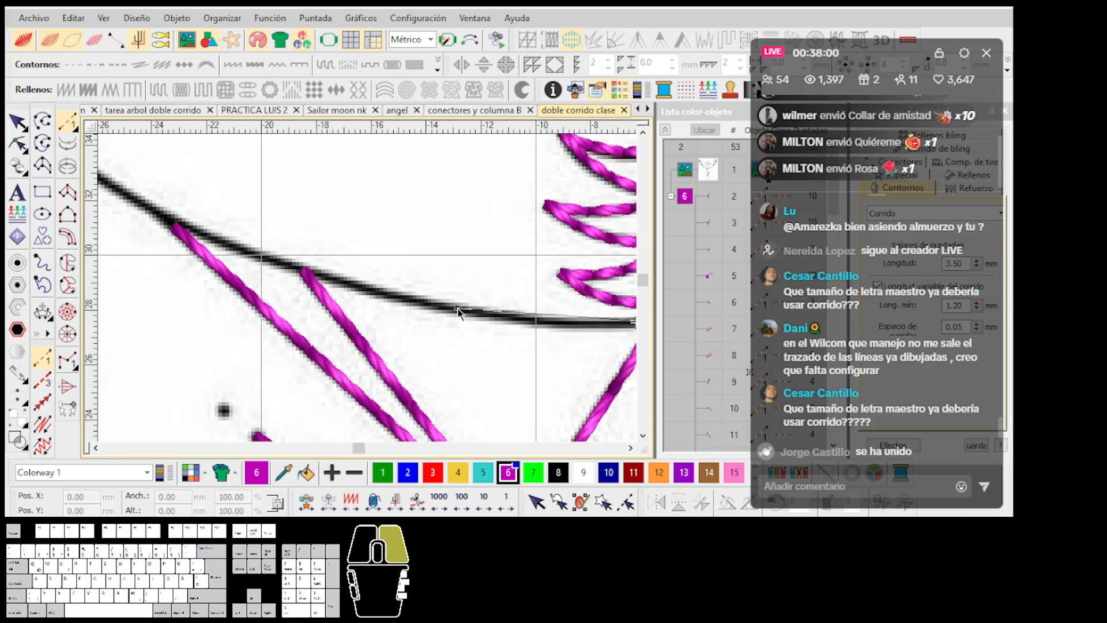
{"action": "key", "text": "t"}
{"action": "left_click", "coordinate": [304, 276]}
{"action": "key", "text": "t"}
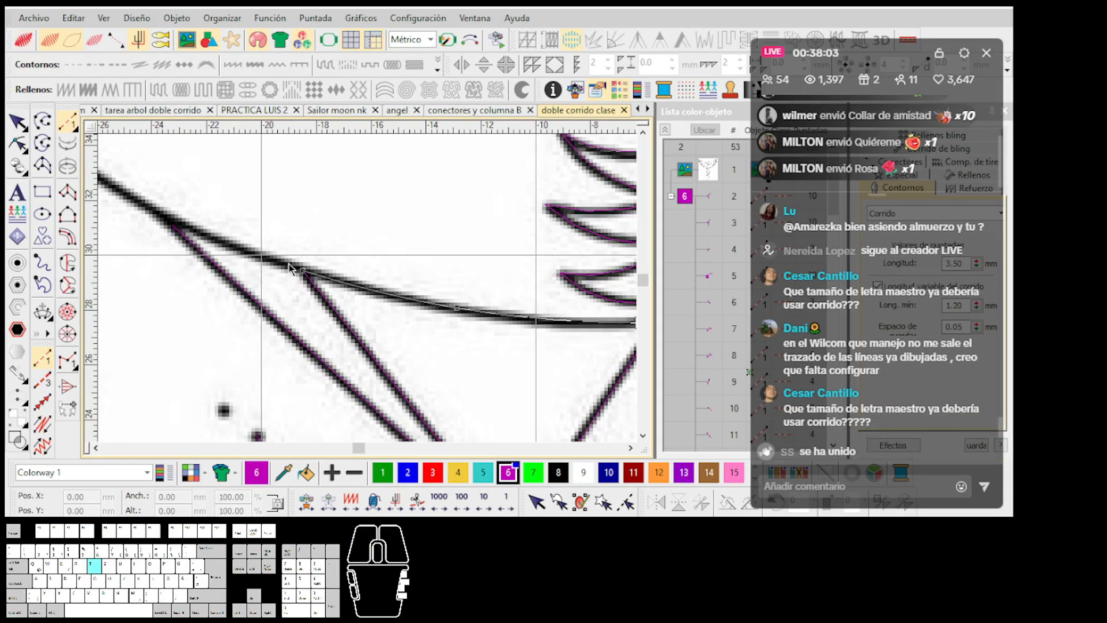
{"action": "scroll", "coordinate": [282, 261], "scroll_direction": "down", "scroll_amount": 1}
{"action": "key", "text": "BackSpace"}
{"action": "right_click", "coordinate": [356, 287]}
{"action": "right_click", "coordinate": [207, 210]}
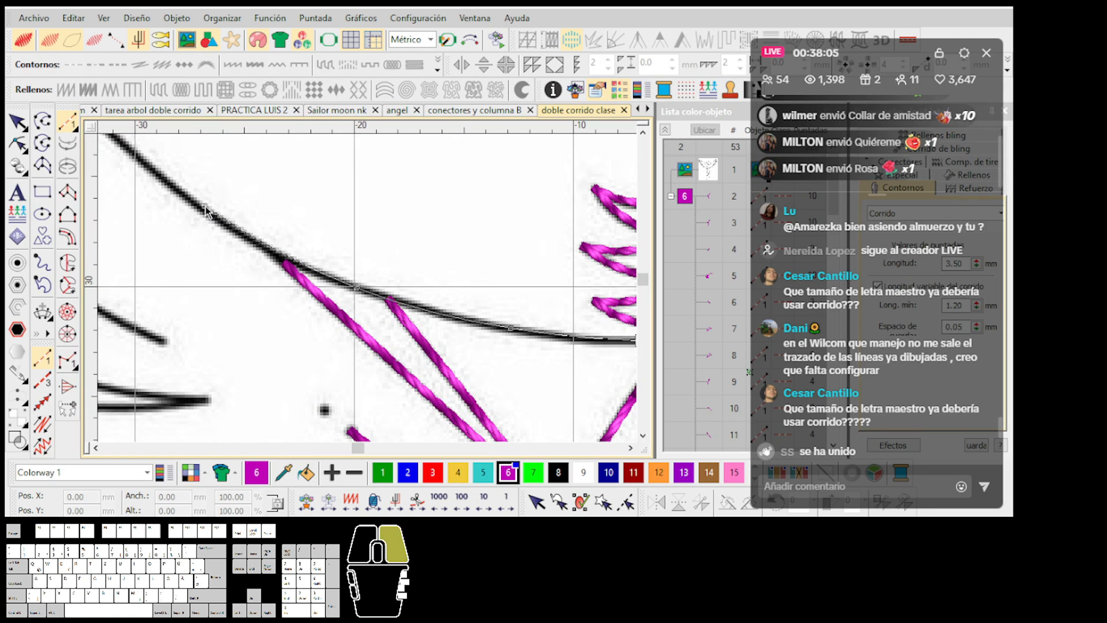
Step: Continue the run line up around the wing tip and along both edges of the first feather gap
{"action": "scroll", "coordinate": [410, 292], "scroll_direction": "down", "scroll_amount": 2}
{"action": "scroll", "coordinate": [260, 203], "scroll_direction": "up", "scroll_amount": 1}
{"action": "right_click", "coordinate": [375, 305]}
{"action": "left_click", "coordinate": [291, 201]}
{"action": "scroll", "coordinate": [372, 310], "scroll_direction": "up", "scroll_amount": 1}
{"action": "right_click", "coordinate": [372, 320]}
{"action": "left_click", "coordinate": [273, 238]}
{"action": "scroll", "coordinate": [375, 296], "scroll_direction": "up", "scroll_amount": 2}
{"action": "right_click", "coordinate": [403, 318]}
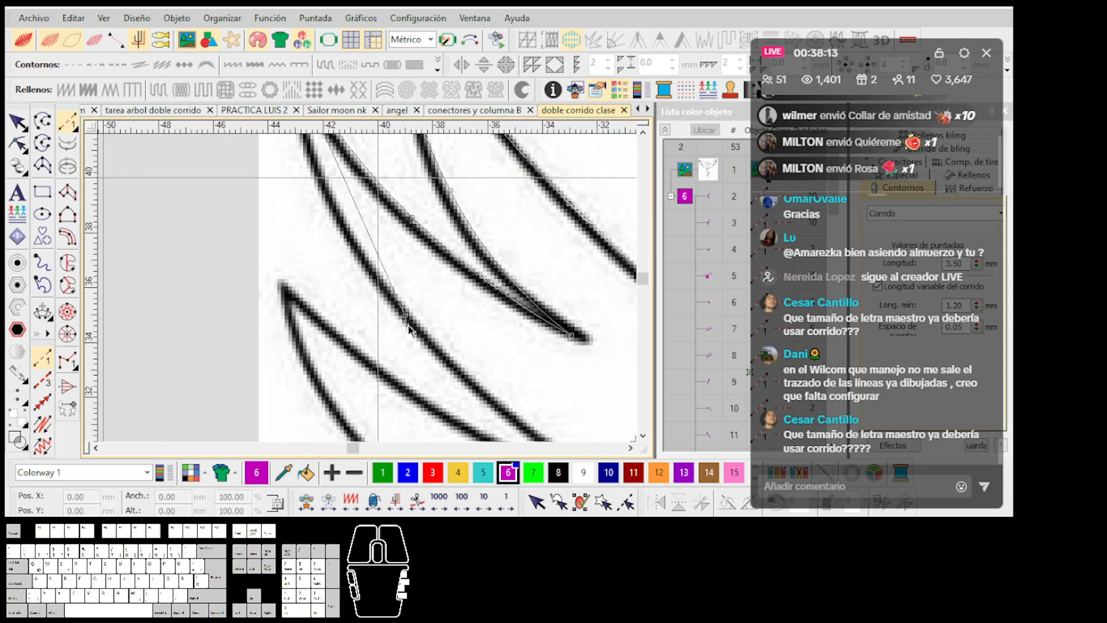
Step: Carry the run line down the next feather edge to its junction with the feather below and finish the object
{"action": "scroll", "coordinate": [392, 305], "scroll_direction": "down", "scroll_amount": 2}
{"action": "left_click", "coordinate": [433, 333]}
{"action": "scroll", "coordinate": [433, 334], "scroll_direction": "up", "scroll_amount": 2}
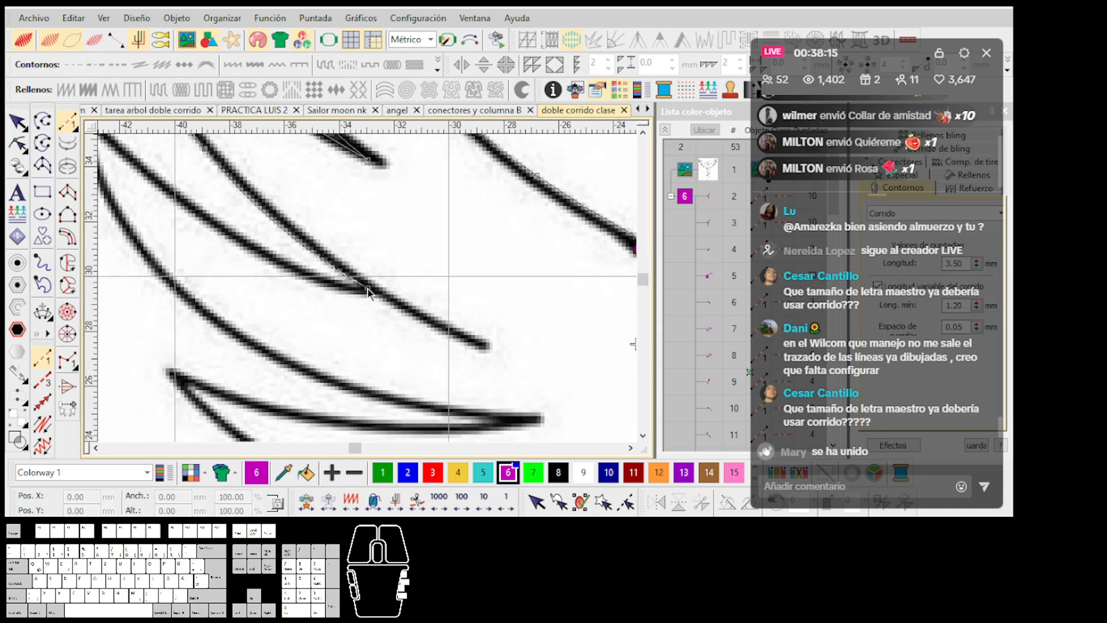
{"action": "scroll", "coordinate": [372, 289], "scroll_direction": "up", "scroll_amount": 2}
{"action": "key", "text": "Return"}
Step: Trace the free feather tip as a separate run from the junction and double it back to that junction
{"action": "left_click", "coordinate": [368, 288]}
{"action": "right_click", "coordinate": [463, 341]}
{"action": "left_click", "coordinate": [553, 385]}
{"action": "key", "text": "Return"}
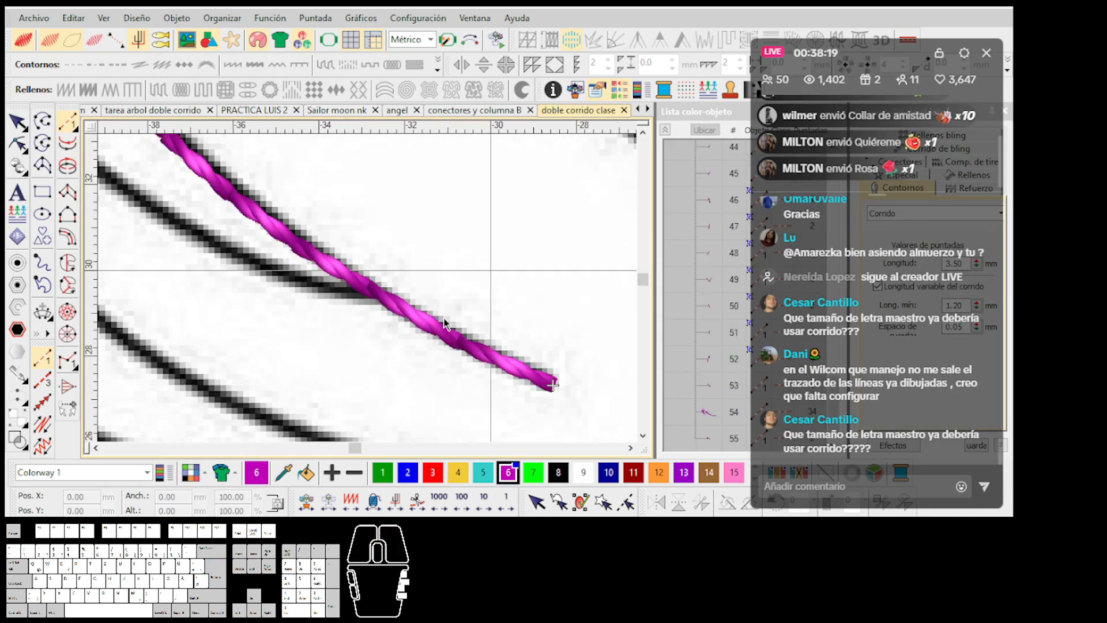
{"action": "key", "text": "r"}
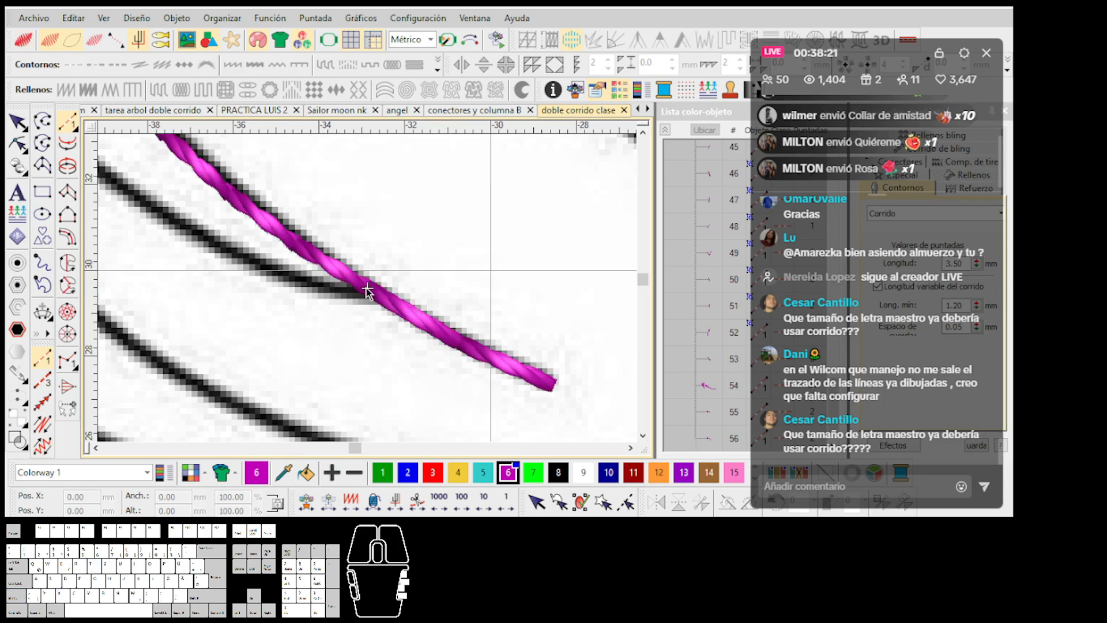
Step: Start a new run line at the junction and trace the next feather's upper edge out to its pointed tip
{"action": "scroll", "coordinate": [370, 296], "scroll_direction": "down", "scroll_amount": 2}
{"action": "scroll", "coordinate": [369, 296], "scroll_direction": "up", "scroll_amount": 1}
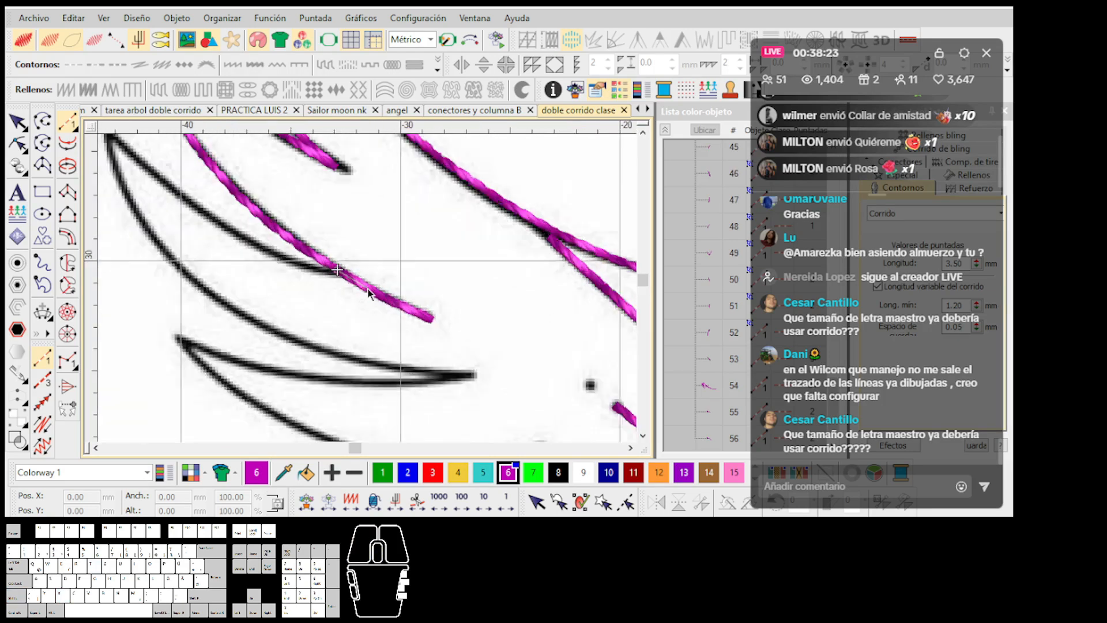
{"action": "scroll", "coordinate": [367, 291], "scroll_direction": "down", "scroll_amount": 3}
{"action": "scroll", "coordinate": [368, 289], "scroll_direction": "up", "scroll_amount": 3}
{"action": "left_click", "coordinate": [388, 286]}
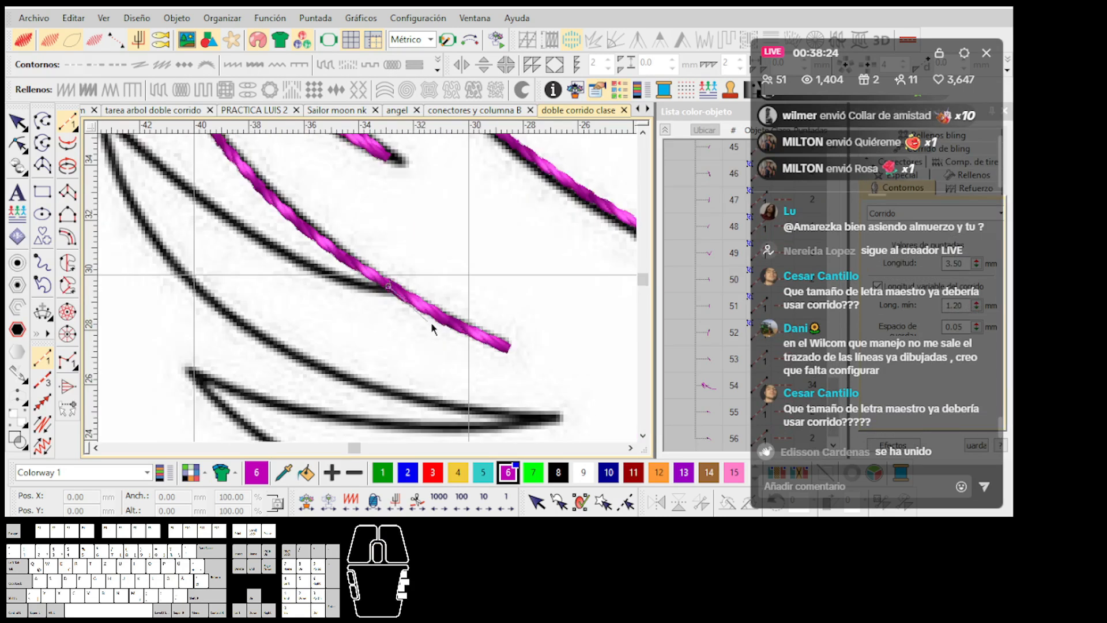
{"action": "scroll", "coordinate": [366, 289], "scroll_direction": "down", "scroll_amount": 2}
{"action": "scroll", "coordinate": [334, 277], "scroll_direction": "up", "scroll_amount": 2}
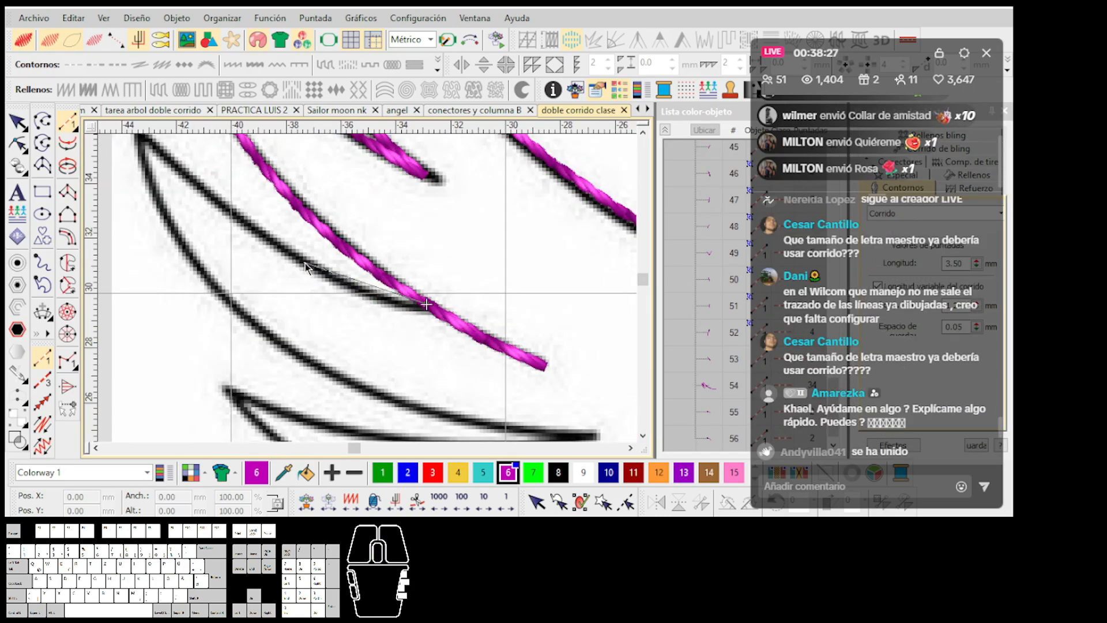
{"action": "scroll", "coordinate": [283, 247], "scroll_direction": "down", "scroll_amount": 2}
{"action": "left_click", "coordinate": [287, 221]}
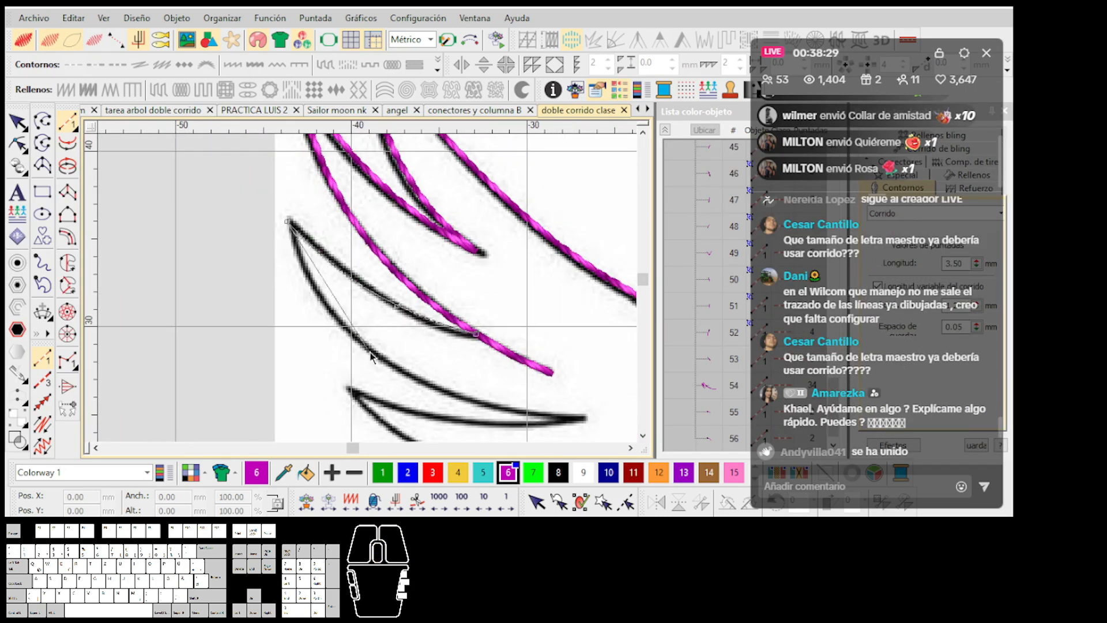
Step: Continue the run along the feather's lower edge, back to the next pointed tip and down to the following junction, finishing the object
{"action": "scroll", "coordinate": [383, 363], "scroll_direction": "up", "scroll_amount": 2}
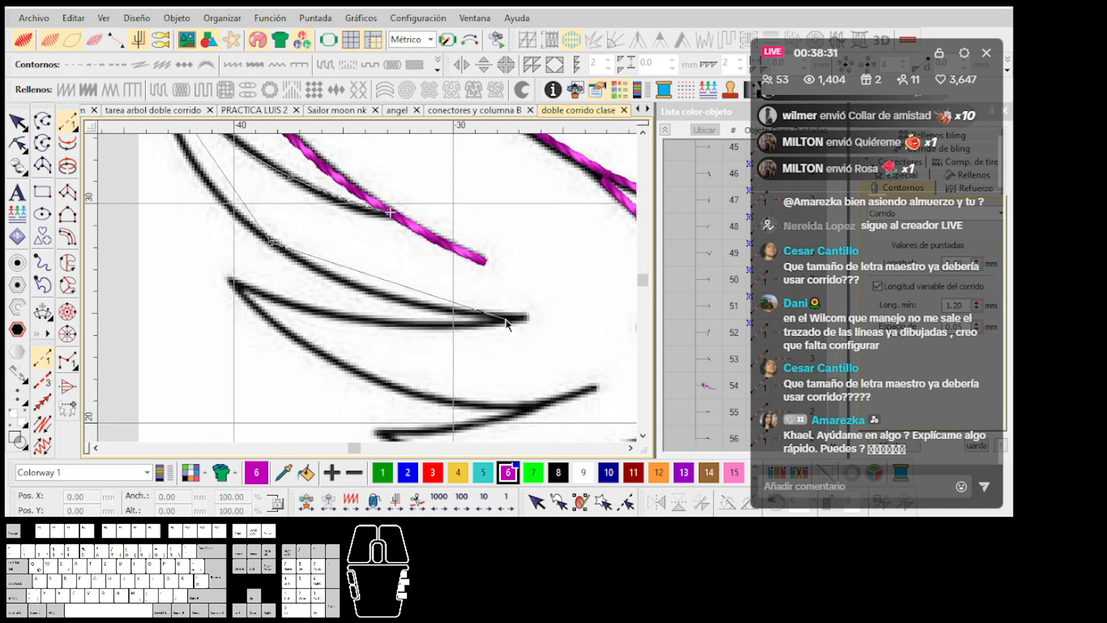
{"action": "left_click", "coordinate": [506, 319]}
{"action": "left_click", "coordinate": [233, 281]}
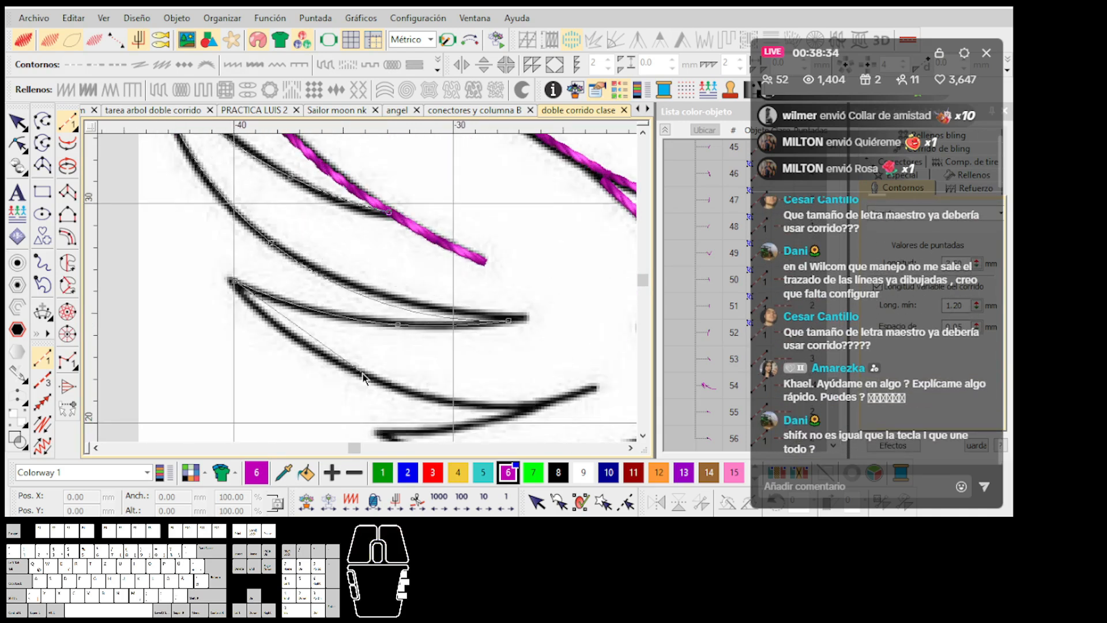
{"action": "left_click", "coordinate": [533, 407]}
{"action": "key", "text": "c"}
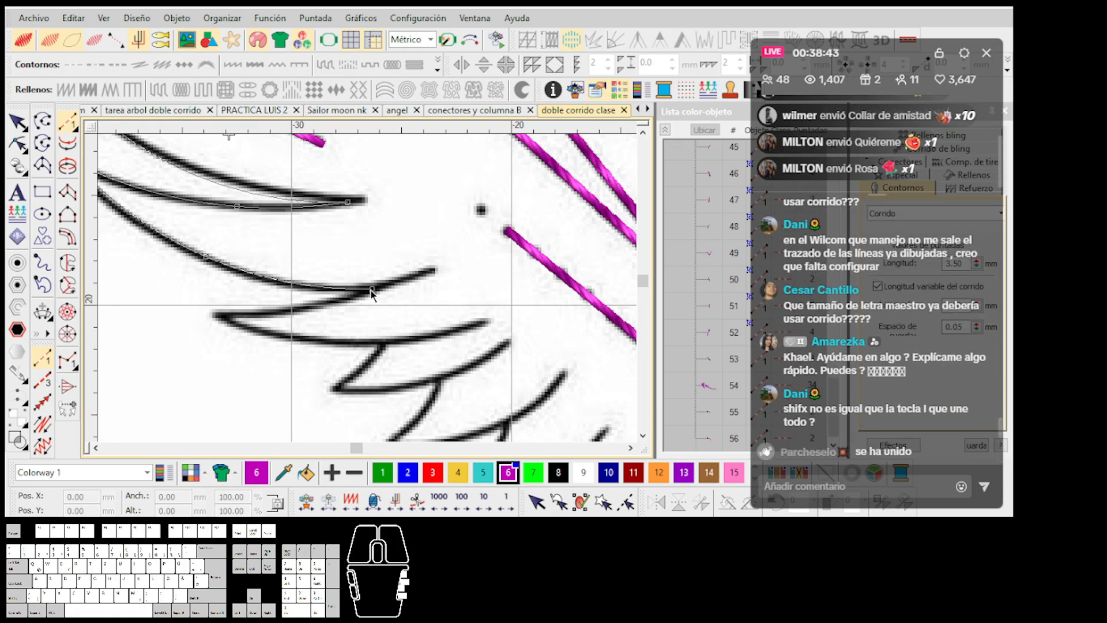
{"action": "key", "text": "Return"}
Step: Draw a curved spiral run line about 6.3 mm wide and 6.7 mm high over the lower feathers
{"action": "scroll", "coordinate": [370, 290], "scroll_direction": "down", "scroll_amount": 2}
{"action": "scroll", "coordinate": [369, 291], "scroll_direction": "up", "scroll_amount": 1}
{"action": "left_click", "coordinate": [415, 326]}
{"action": "right_click", "coordinate": [497, 361]}
{"action": "right_click", "coordinate": [430, 435]}
{"action": "right_click", "coordinate": [391, 377]}
{"action": "right_click", "coordinate": [454, 394]}
{"action": "right_click", "coordinate": [415, 402]}
{"action": "left_click", "coordinate": [441, 379]}
{"action": "key", "text": "Return"}
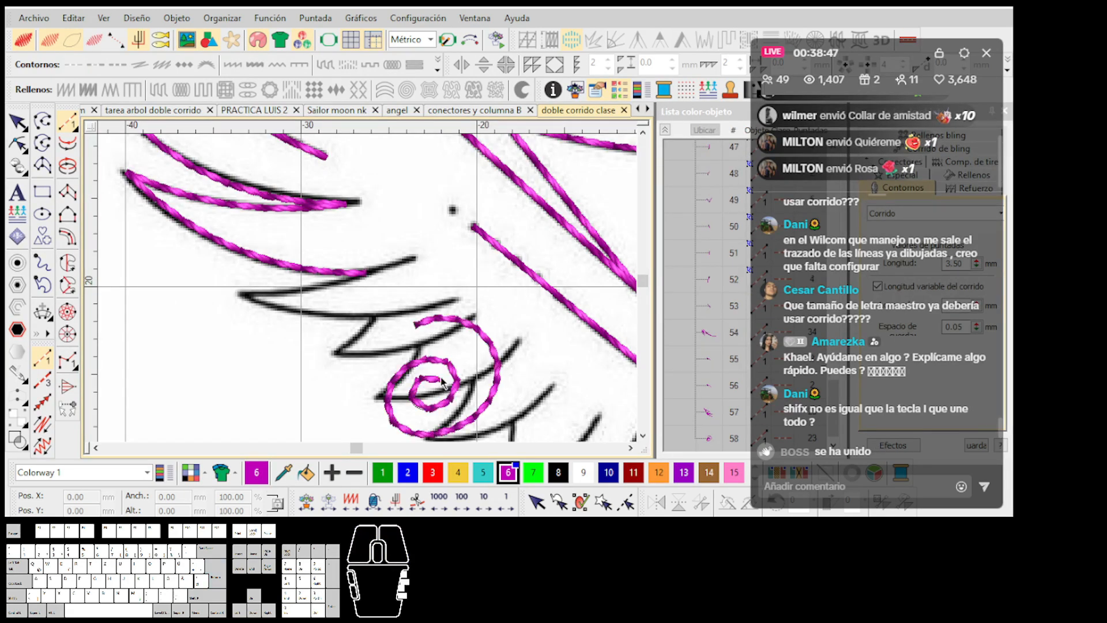
Step: Double the spiral run in the reverse direction and move the copy beside the original
{"action": "scroll", "coordinate": [442, 382], "scroll_direction": "up", "scroll_amount": 2}
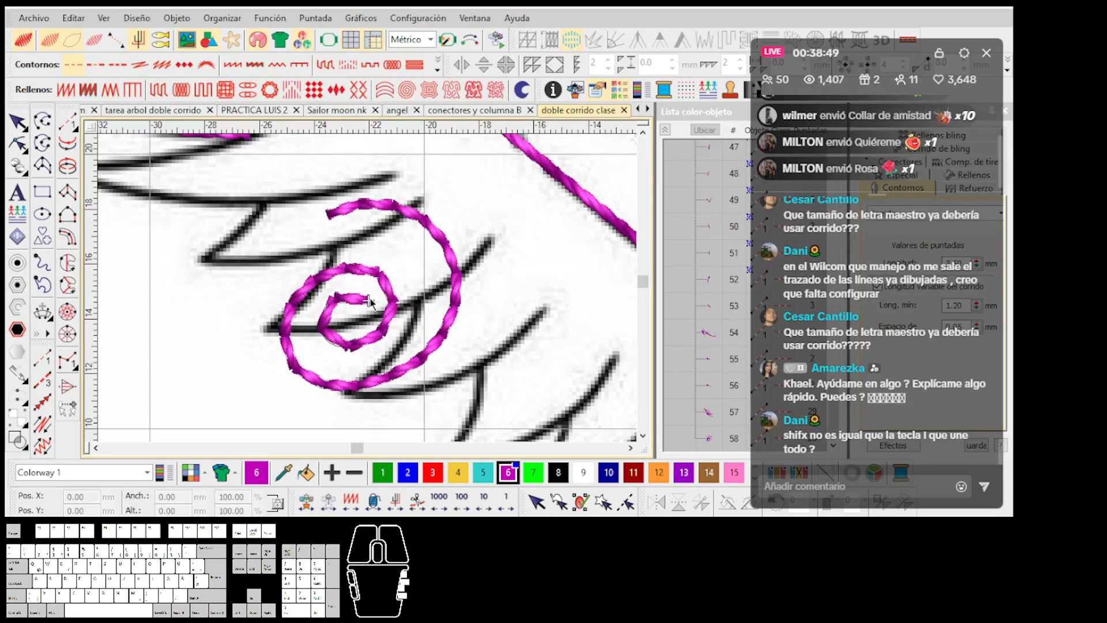
{"action": "key", "text": "shift+x"}
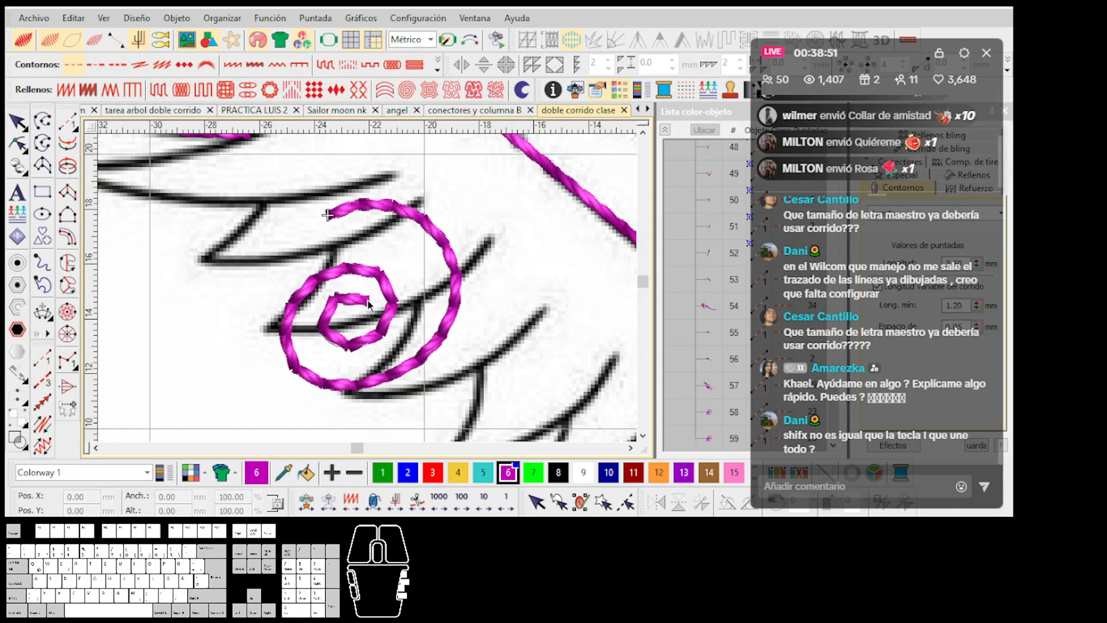
{"action": "left_click_drag", "start_coordinate": [370, 209], "coordinate": [194, 248]}
{"action": "scroll", "coordinate": [317, 300], "scroll_direction": "up", "scroll_amount": 1}
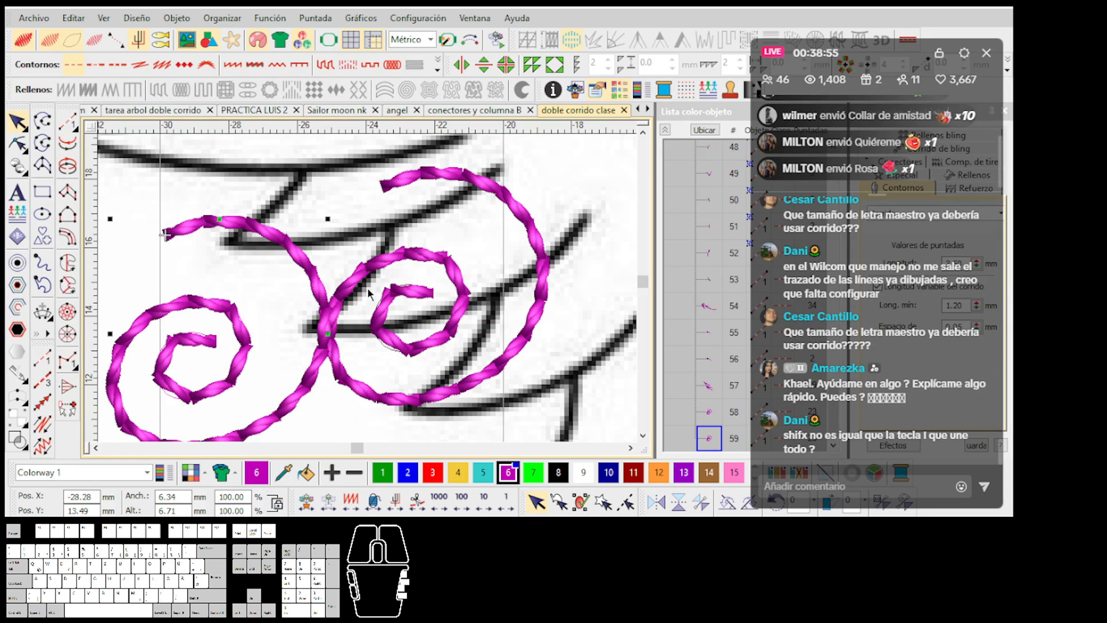
Step: Delete the copied spiral and the original spiral
{"action": "key", "text": "Delete"}
{"action": "scroll", "coordinate": [454, 284], "scroll_direction": "down", "scroll_amount": 2}
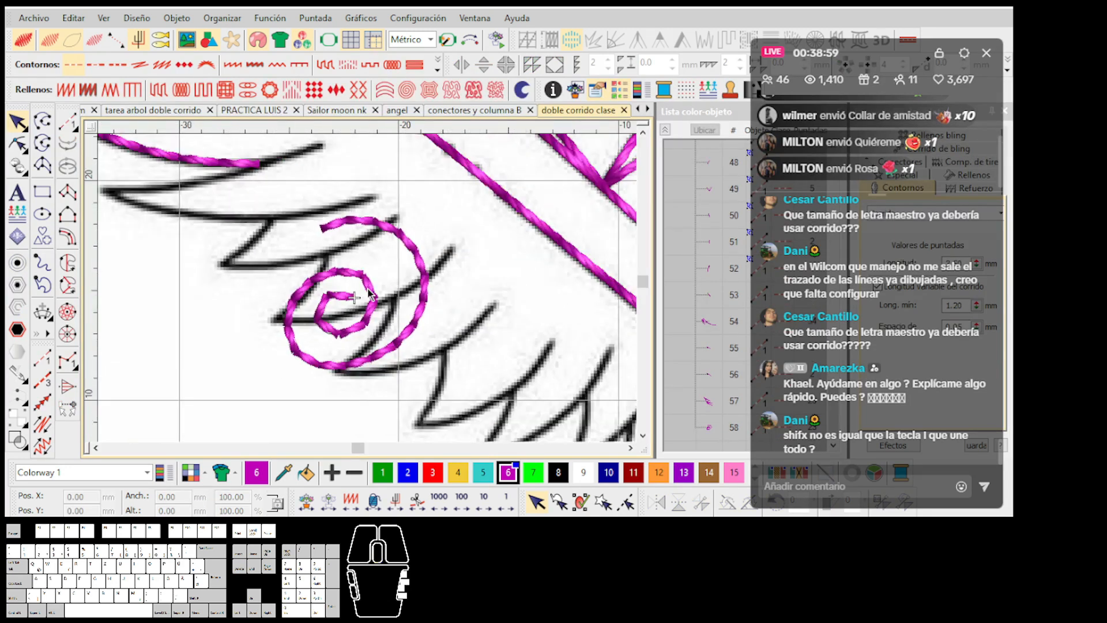
{"action": "scroll", "coordinate": [368, 292], "scroll_direction": "up", "scroll_amount": 1}
{"action": "left_click", "coordinate": [369, 292]}
{"action": "scroll", "coordinate": [369, 291], "scroll_direction": "down", "scroll_amount": 2}
{"action": "scroll", "coordinate": [372, 291], "scroll_direction": "up", "scroll_amount": 2}
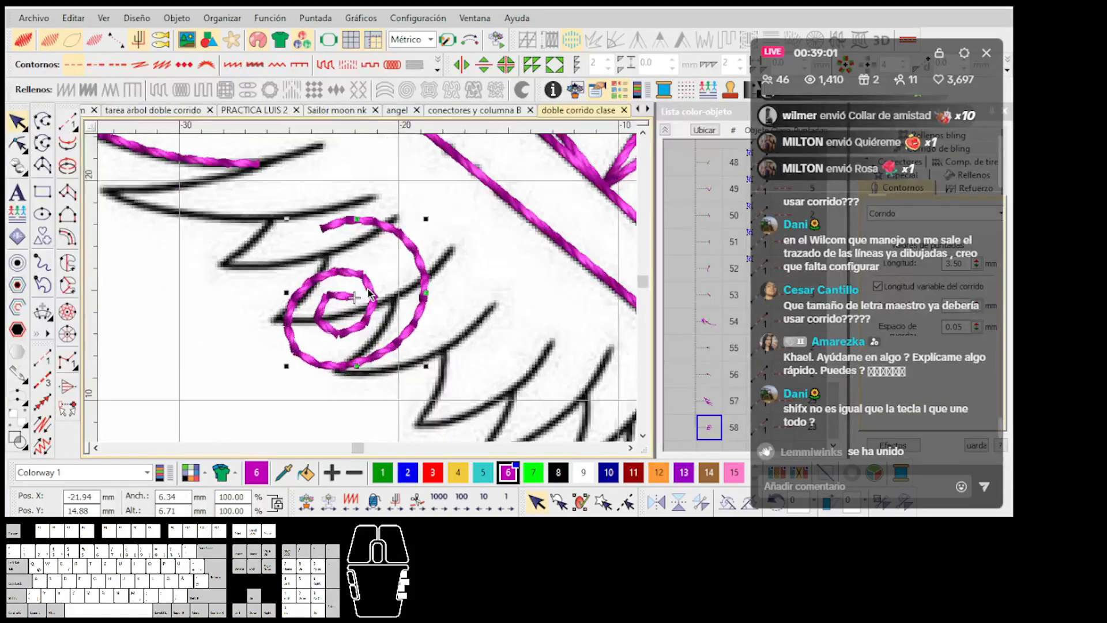
{"action": "key", "text": "Delete"}
Step: With the run tool, trace the short free feather tip from the last traced junction and double it back
{"action": "scroll", "coordinate": [368, 288], "scroll_direction": "down", "scroll_amount": 2}
{"action": "scroll", "coordinate": [368, 289], "scroll_direction": "up", "scroll_amount": 1}
{"action": "scroll", "coordinate": [368, 289], "scroll_direction": "down", "scroll_amount": 1}
{"action": "scroll", "coordinate": [364, 279], "scroll_direction": "up", "scroll_amount": 1}
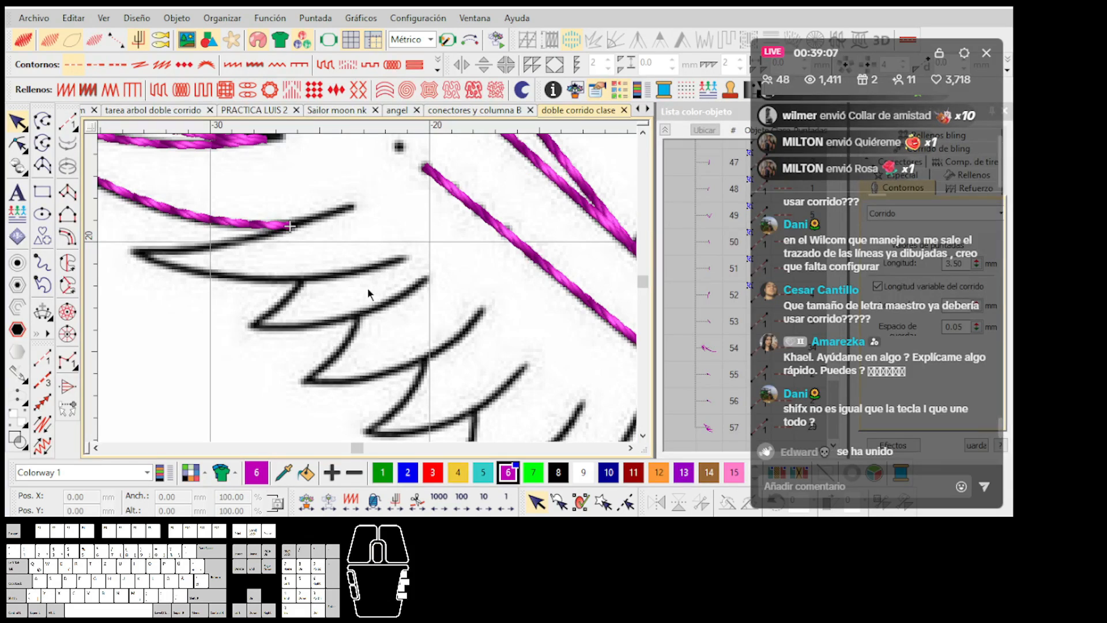
{"action": "left_click", "coordinate": [66, 127]}
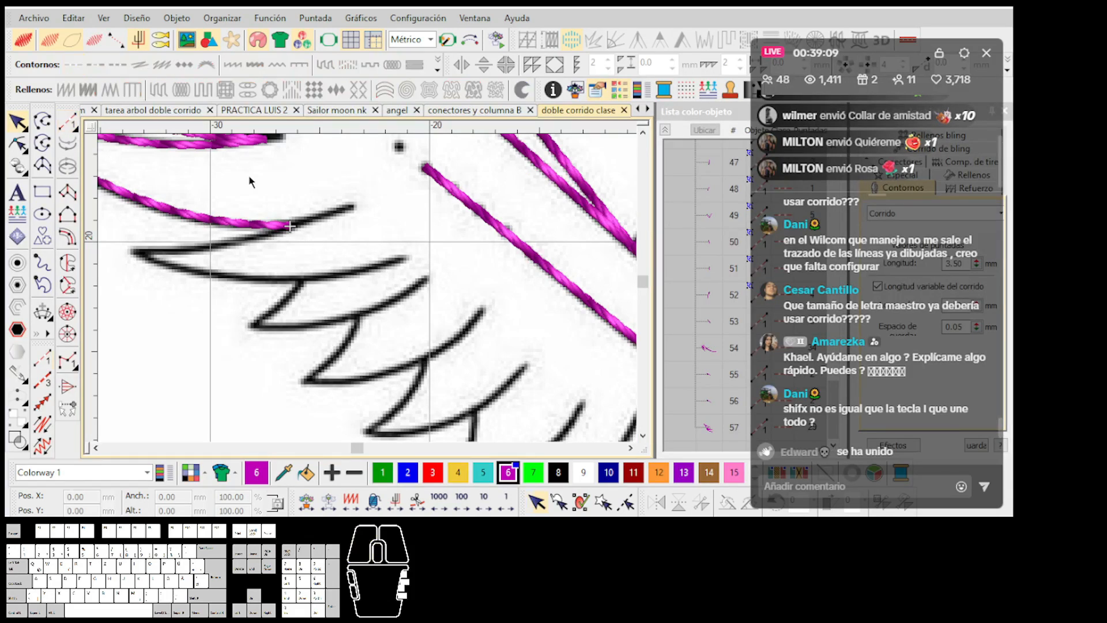
{"action": "scroll", "coordinate": [291, 225], "scroll_direction": "up", "scroll_amount": 5}
{"action": "key", "text": "t"}
{"action": "key", "text": "t"}
{"action": "left_click", "coordinate": [341, 321]}
{"action": "right_click", "coordinate": [421, 298]}
{"action": "left_click", "coordinate": [540, 261]}
{"action": "key", "text": "Return"}
{"action": "key", "text": "shift+x"}
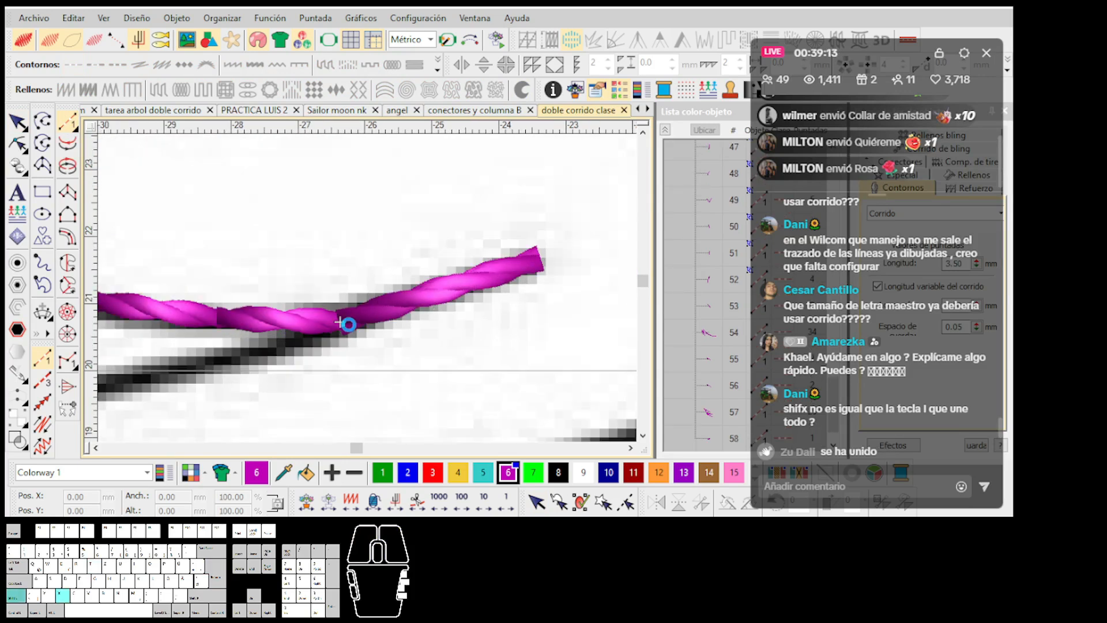
Step: Trace a run from the junction out to the next pointed tip and along its lower edge to the next branch
{"action": "key", "text": "t"}
{"action": "left_click", "coordinate": [341, 323]}
{"action": "scroll", "coordinate": [361, 292], "scroll_direction": "down", "scroll_amount": 3}
{"action": "key", "text": "t"}
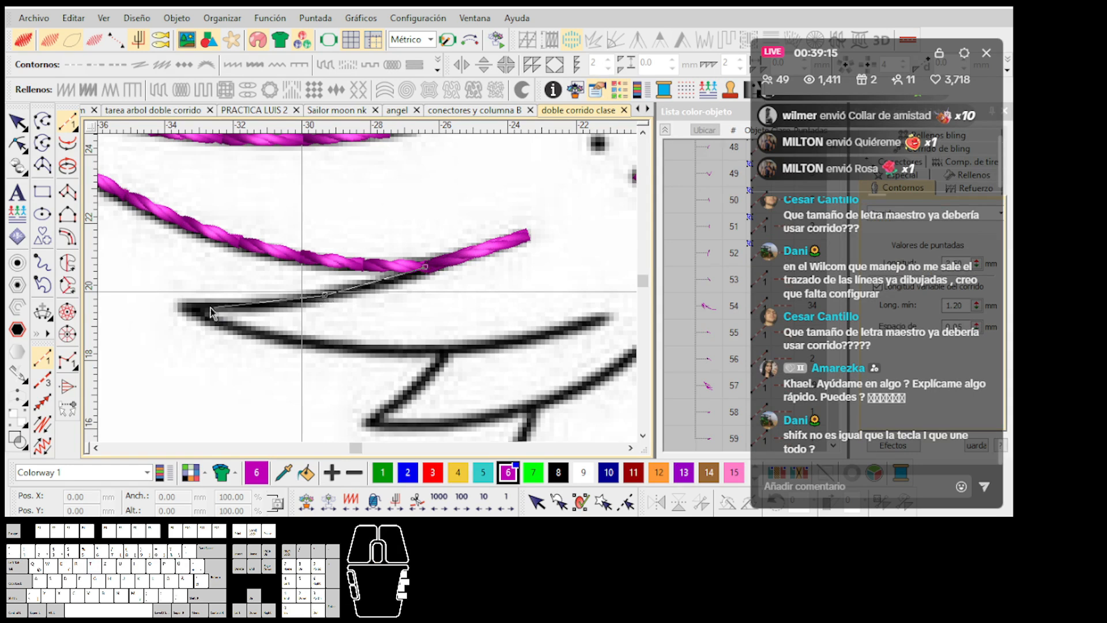
{"action": "left_click", "coordinate": [209, 307]}
{"action": "scroll", "coordinate": [370, 290], "scroll_direction": "up", "scroll_amount": 1}
{"action": "left_click", "coordinate": [565, 306]}
{"action": "key", "text": "Return"}
Step: Trace the rest of that feather from the branch to its free end and double the run back
{"action": "left_click", "coordinate": [565, 308]}
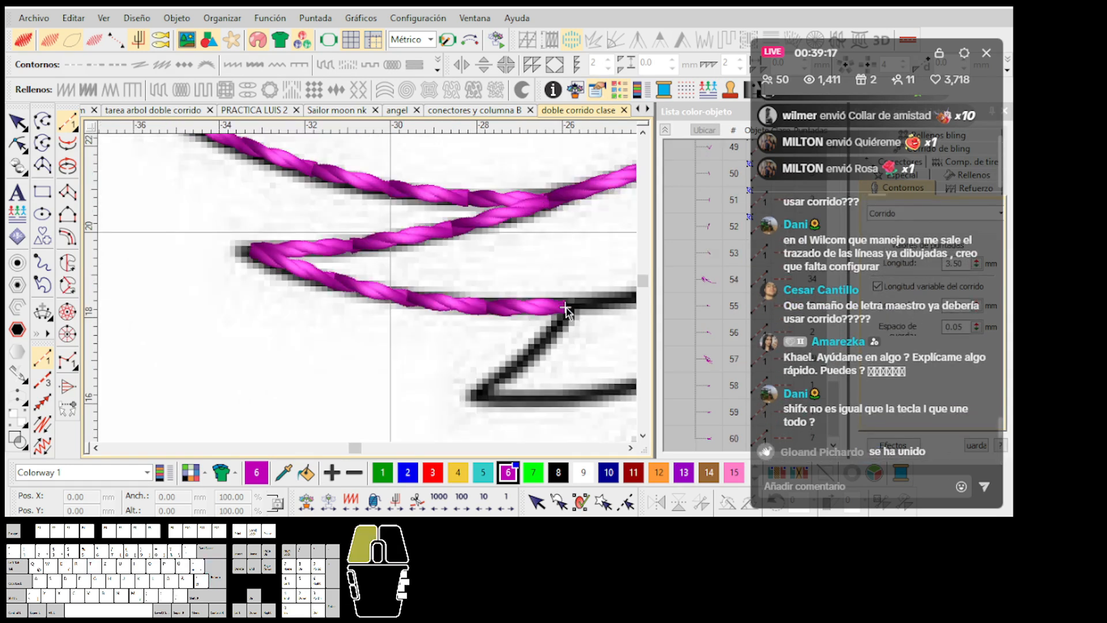
{"action": "scroll", "coordinate": [565, 307], "scroll_direction": "down", "scroll_amount": 2}
{"action": "scroll", "coordinate": [431, 277], "scroll_direction": "up", "scroll_amount": 1}
{"action": "right_click", "coordinate": [369, 287]}
{"action": "left_click", "coordinate": [450, 266]}
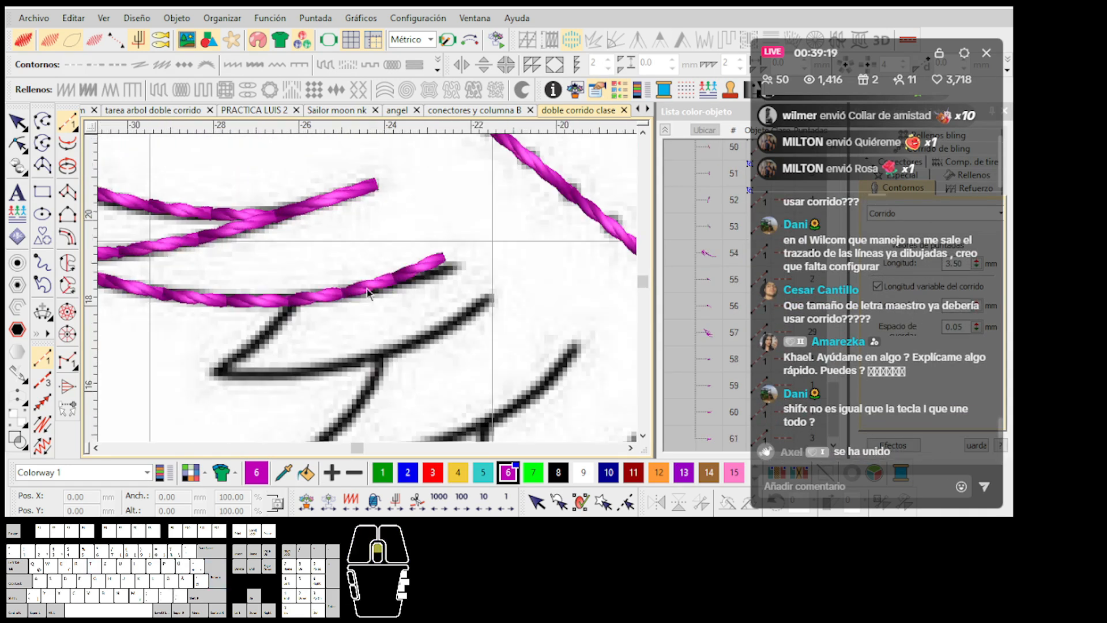
{"action": "scroll", "coordinate": [466, 279], "scroll_direction": "up", "scroll_amount": 1}
Step: Trace a run from the branch down to the next small feather's point and along its lower edge to the following branch
{"action": "left_click", "coordinate": [286, 304]}
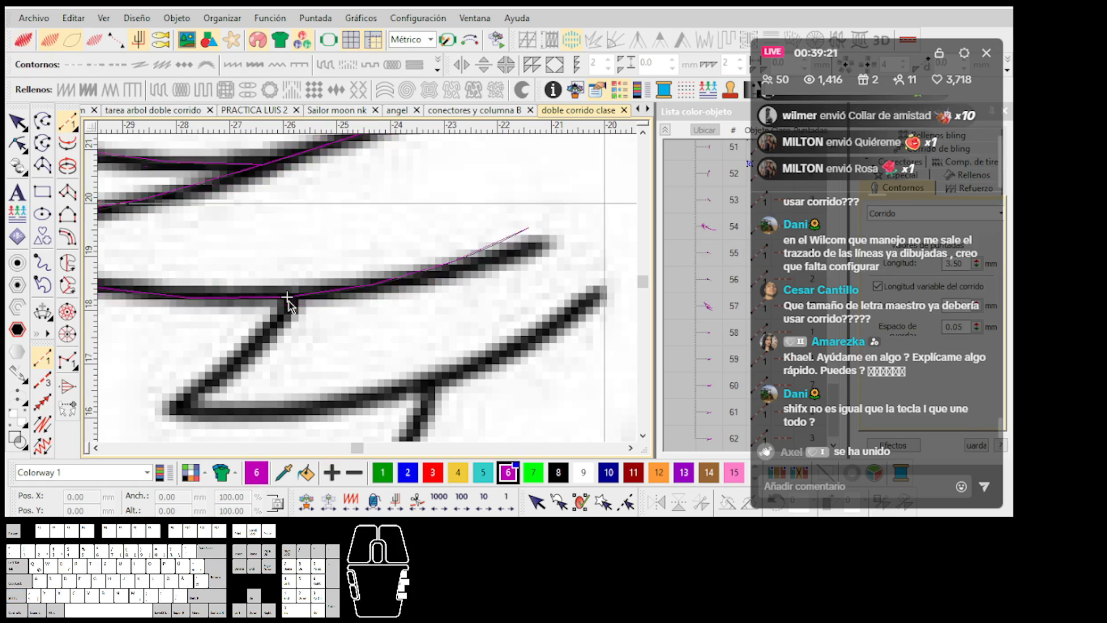
{"action": "scroll", "coordinate": [368, 288], "scroll_direction": "down", "scroll_amount": 1}
{"action": "left_click", "coordinate": [307, 334]}
{"action": "scroll", "coordinate": [403, 321], "scroll_direction": "down", "scroll_amount": 1}
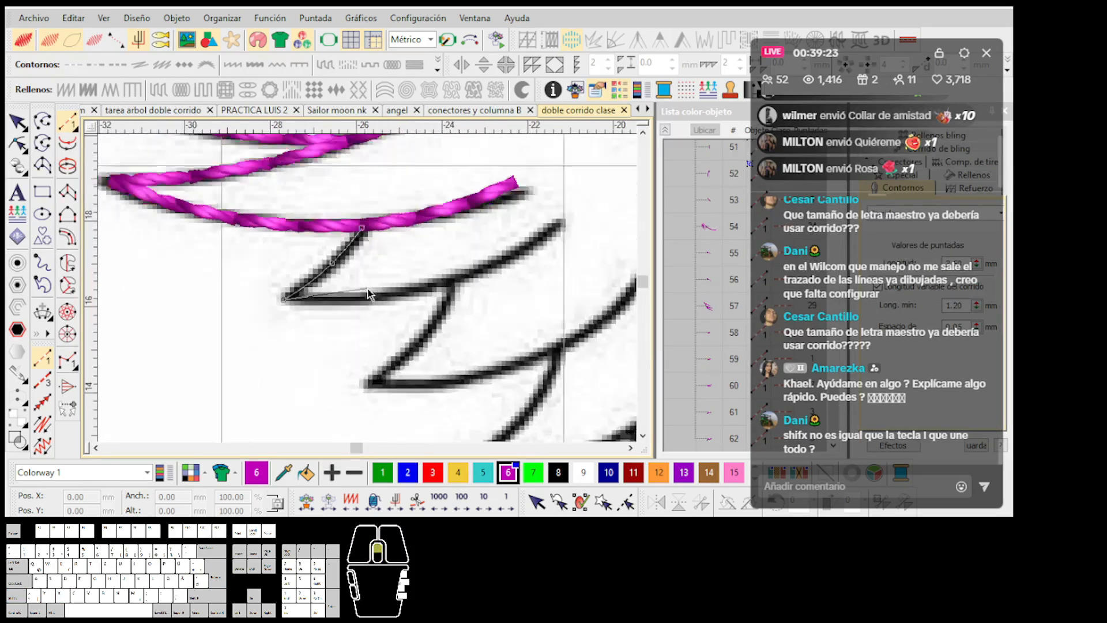
{"action": "scroll", "coordinate": [372, 290], "scroll_direction": "up", "scroll_amount": 1}
{"action": "right_click", "coordinate": [366, 301]}
{"action": "left_click", "coordinate": [458, 278]}
{"action": "scroll", "coordinate": [369, 293], "scroll_direction": "down", "scroll_amount": 2}
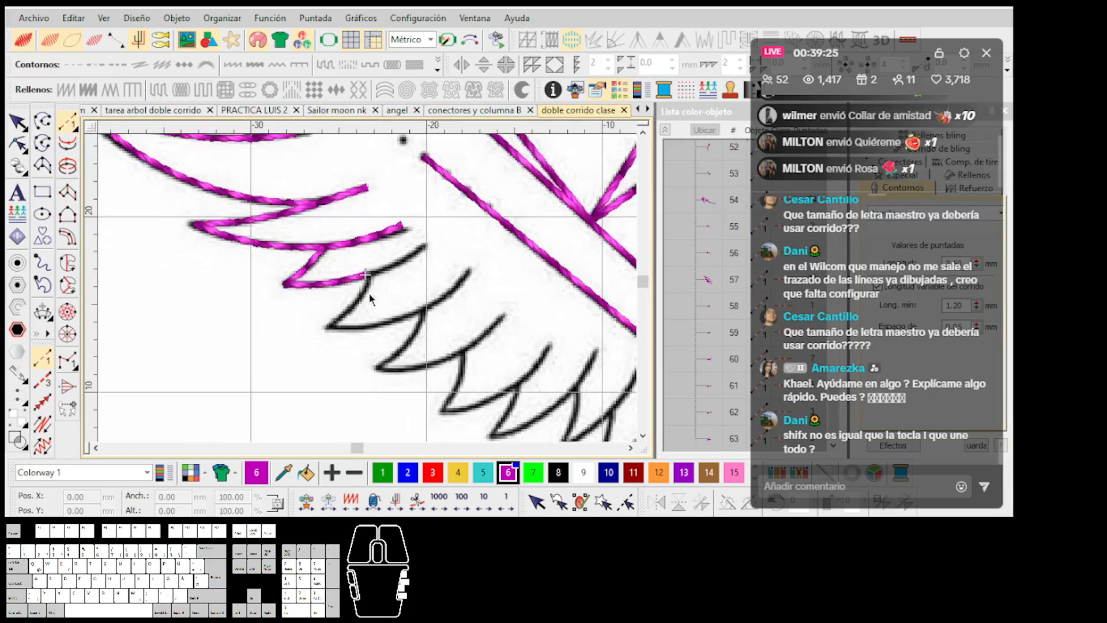
Step: Draw a curved spiral run line about 7.7 mm wide and 5.4 mm high over the remaining small feathers
{"action": "scroll", "coordinate": [345, 319], "scroll_direction": "up", "scroll_amount": 2}
{"action": "right_click", "coordinate": [382, 319]}
{"action": "right_click", "coordinate": [507, 324]}
{"action": "right_click", "coordinate": [528, 398]}
{"action": "right_click", "coordinate": [408, 434]}
{"action": "right_click", "coordinate": [376, 387]}
{"action": "right_click", "coordinate": [451, 344]}
{"action": "right_click", "coordinate": [497, 371]}
{"action": "right_click", "coordinate": [467, 405]}
{"action": "right_click", "coordinate": [461, 374]}
{"action": "key", "text": "Return"}
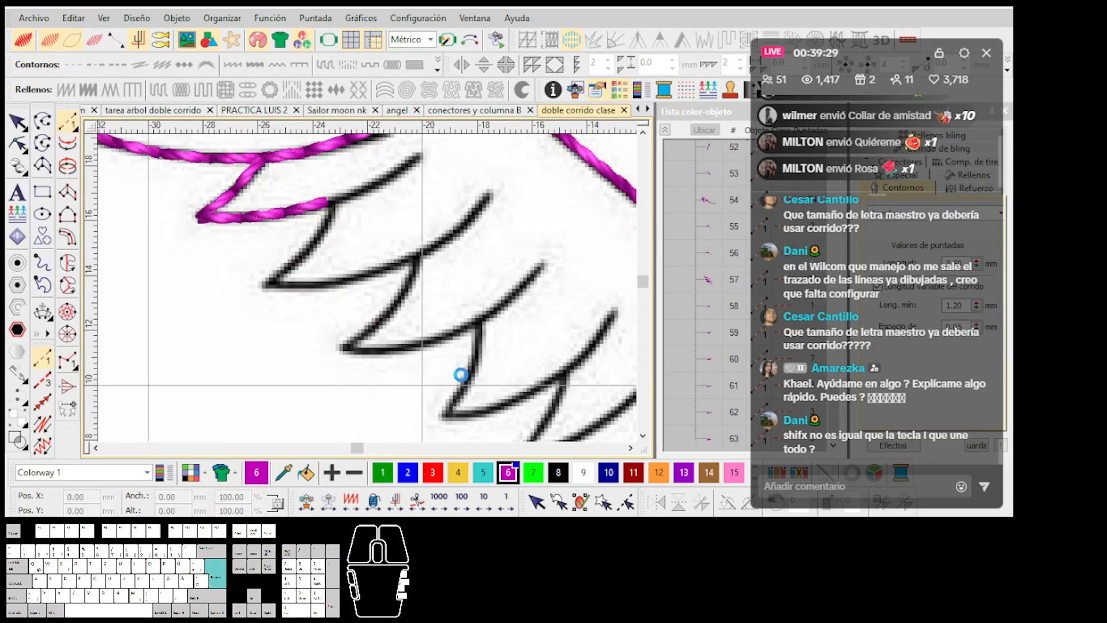
Step: Show the spiral's reshape nodes, double the spiral run, and show the nodes of the doubled run
{"action": "scroll", "coordinate": [461, 375], "scroll_direction": "up", "scroll_amount": 2}
{"action": "key", "text": "h"}
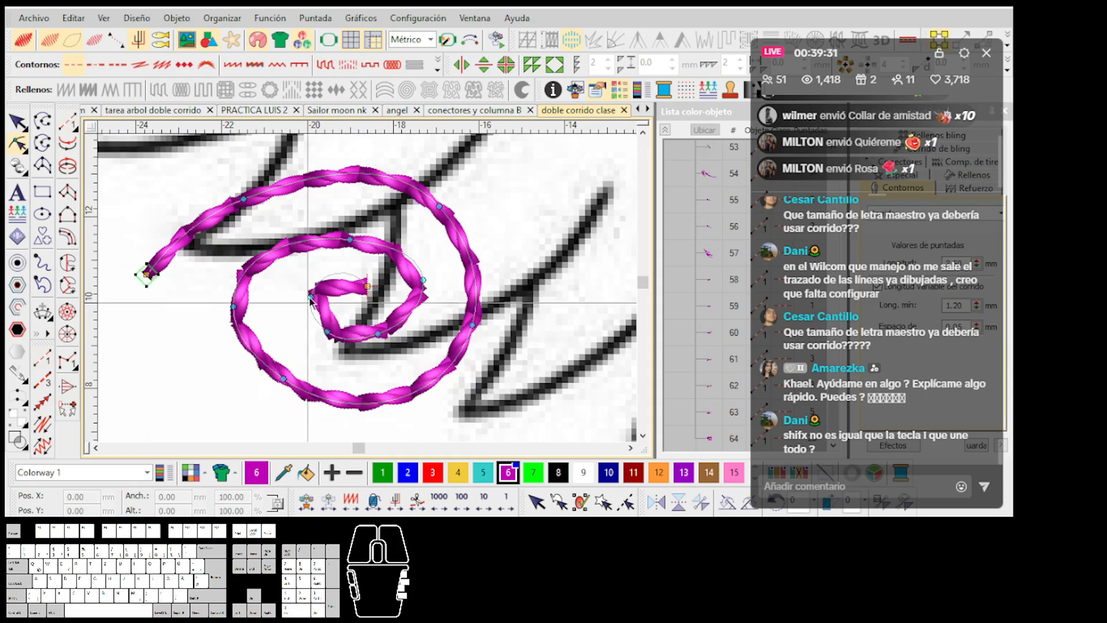
{"action": "left_click", "coordinate": [368, 287]}
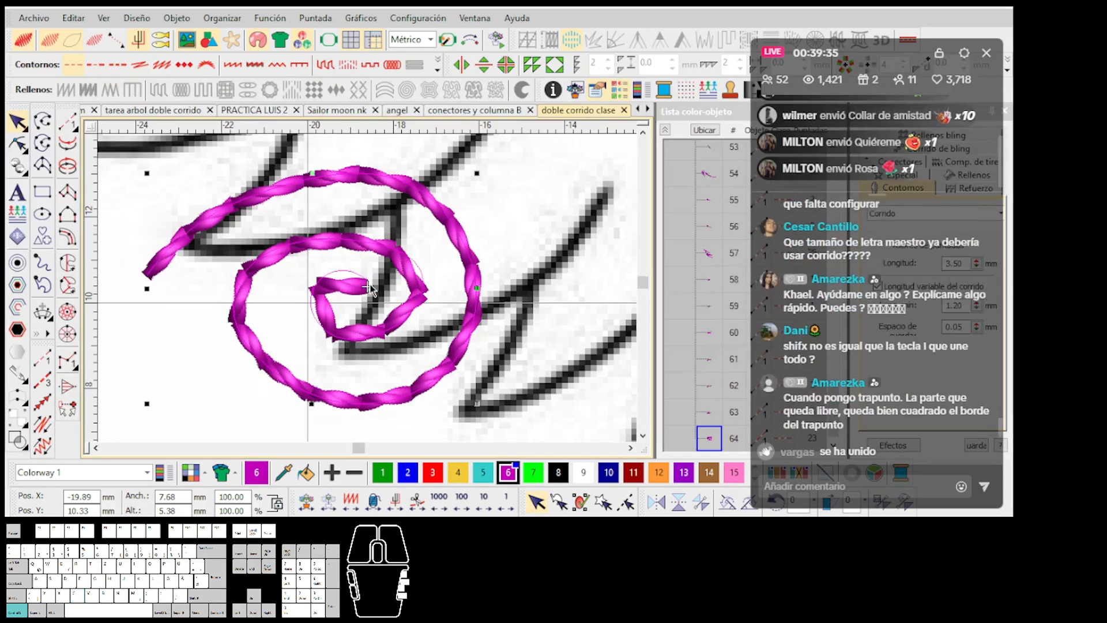
{"action": "key", "text": "h"}
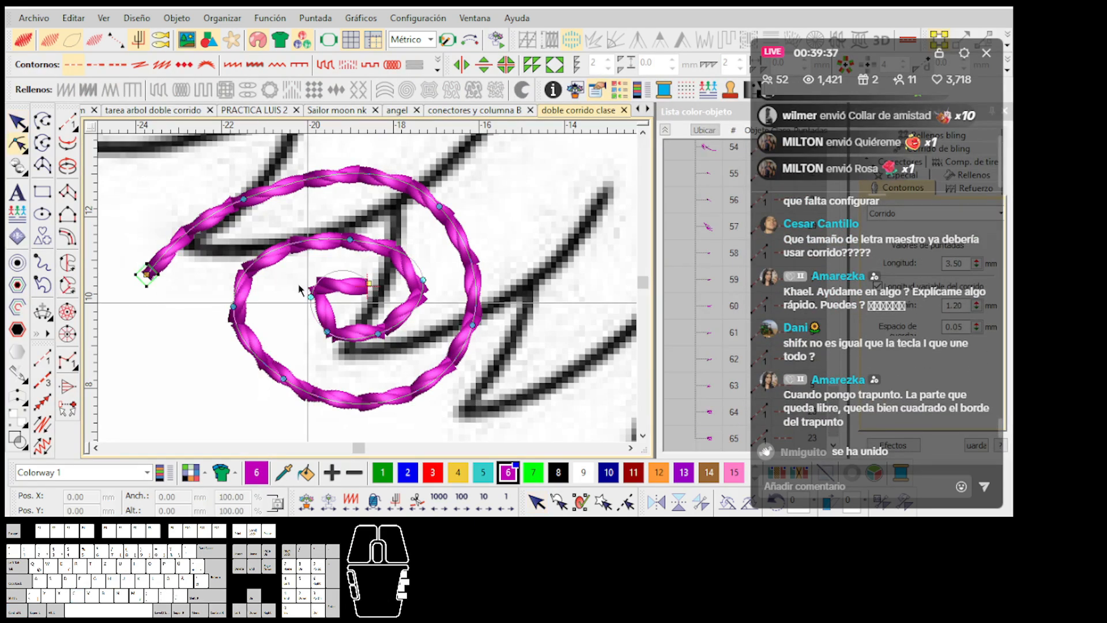
Step: Move the doubled spiral's start point to its inner end and check the run with and without the realistic stitch view
{"action": "left_click_drag", "start_coordinate": [153, 281], "coordinate": [368, 292]}
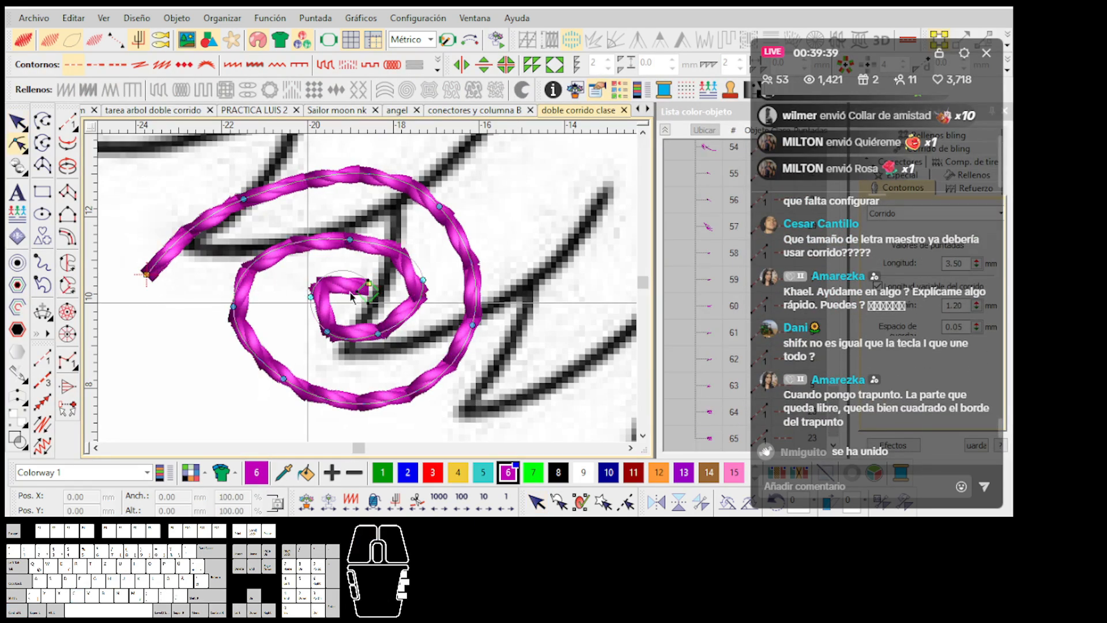
{"action": "key", "text": "Escape"}
{"action": "scroll", "coordinate": [287, 277], "scroll_direction": "down", "scroll_amount": 2}
{"action": "key", "text": "t"}
{"action": "scroll", "coordinate": [371, 291], "scroll_direction": "down", "scroll_amount": 2}
{"action": "key", "text": "t"}
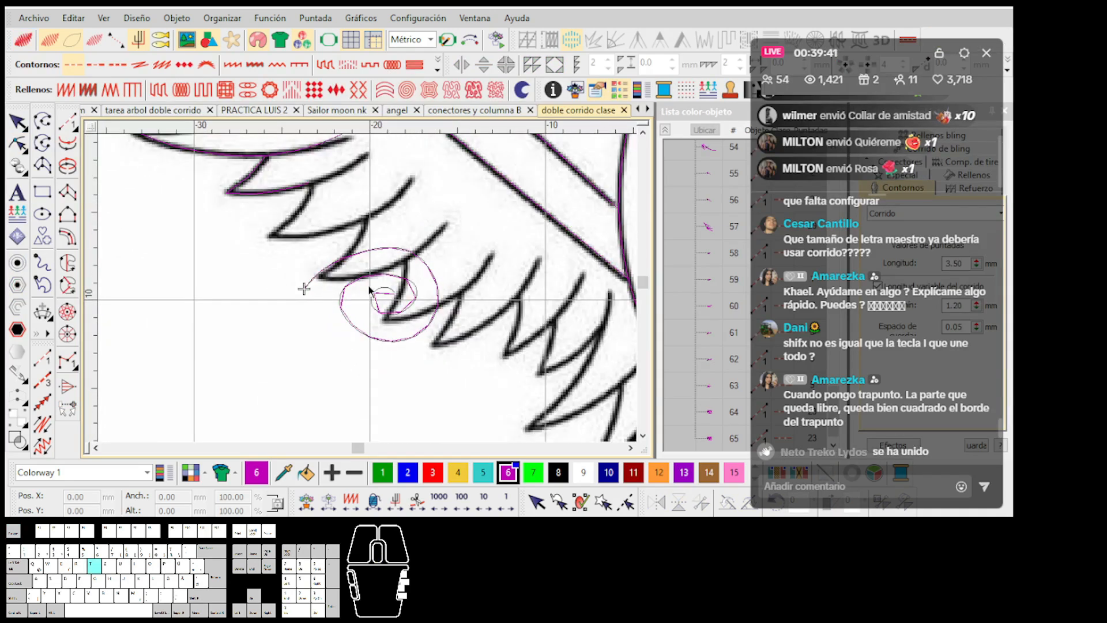
{"action": "scroll", "coordinate": [370, 290], "scroll_direction": "up", "scroll_amount": 1}
{"action": "left_click", "coordinate": [248, 223]}
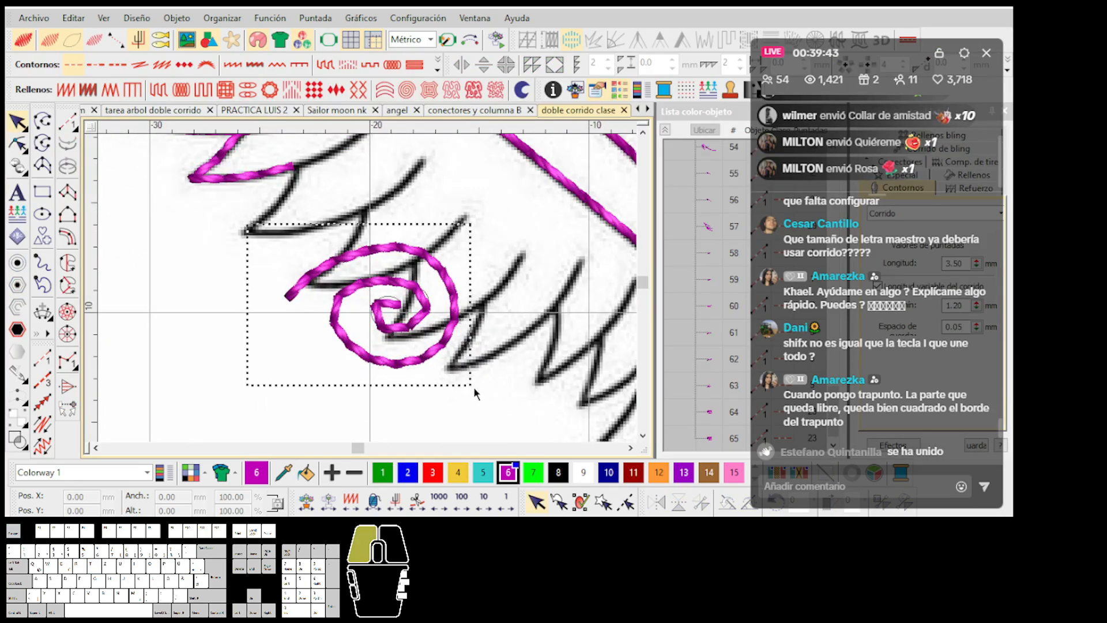
{"action": "left_click_drag", "start_coordinate": [474, 389], "coordinate": [475, 388]}
{"action": "scroll", "coordinate": [453, 330], "scroll_direction": "up", "scroll_amount": 1}
{"action": "key", "text": "Escape"}
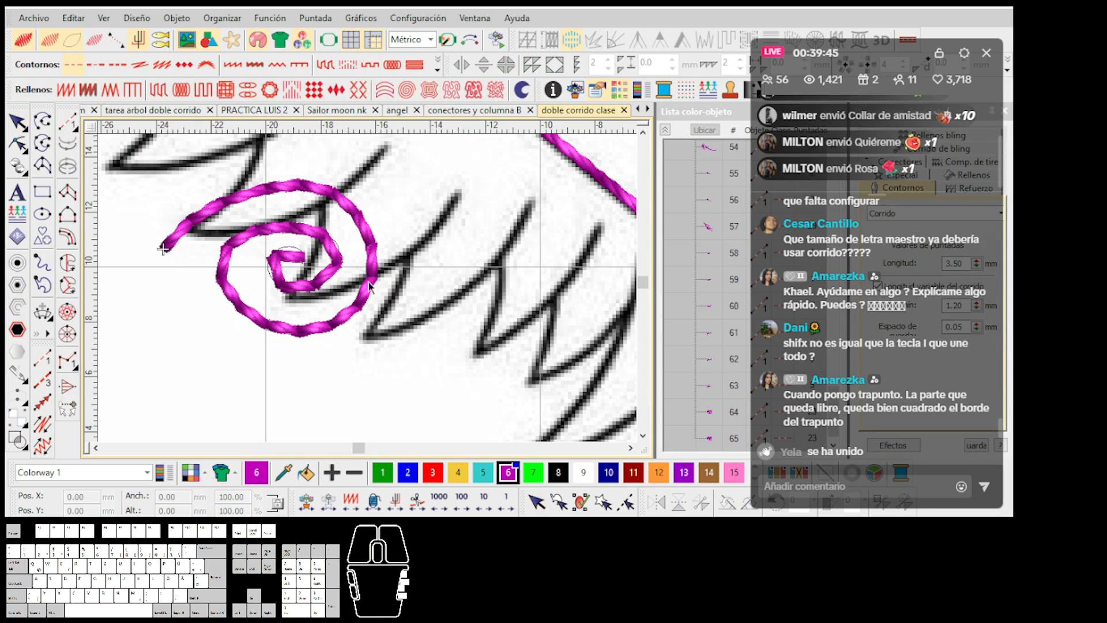
Step: Select one spiral run and reposition its start marker at the inner end, undoing the first placement
{"action": "left_click", "coordinate": [369, 282]}
{"action": "scroll", "coordinate": [369, 282], "scroll_direction": "up", "scroll_amount": 1}
{"action": "key", "text": "ctrl+d"}
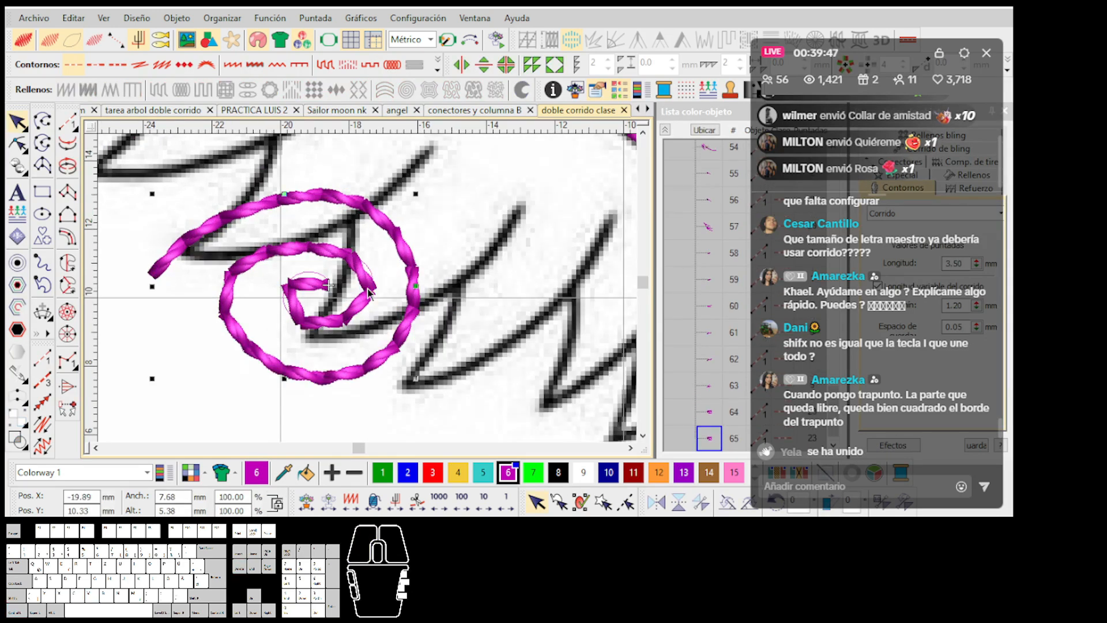
{"action": "key", "text": "h"}
{"action": "left_click_drag", "start_coordinate": [153, 275], "coordinate": [310, 301]}
{"action": "key", "text": "ctrl+z"}
{"action": "left_click_drag", "start_coordinate": [153, 277], "coordinate": [329, 286]}
{"action": "key", "text": "Escape"}
Step: Travel through the spiral's stitches in outline view to examine their sewing path and direction
{"action": "key", "text": "t"}
{"action": "key", "text": "Up"}
{"action": "key", "text": "Up"}
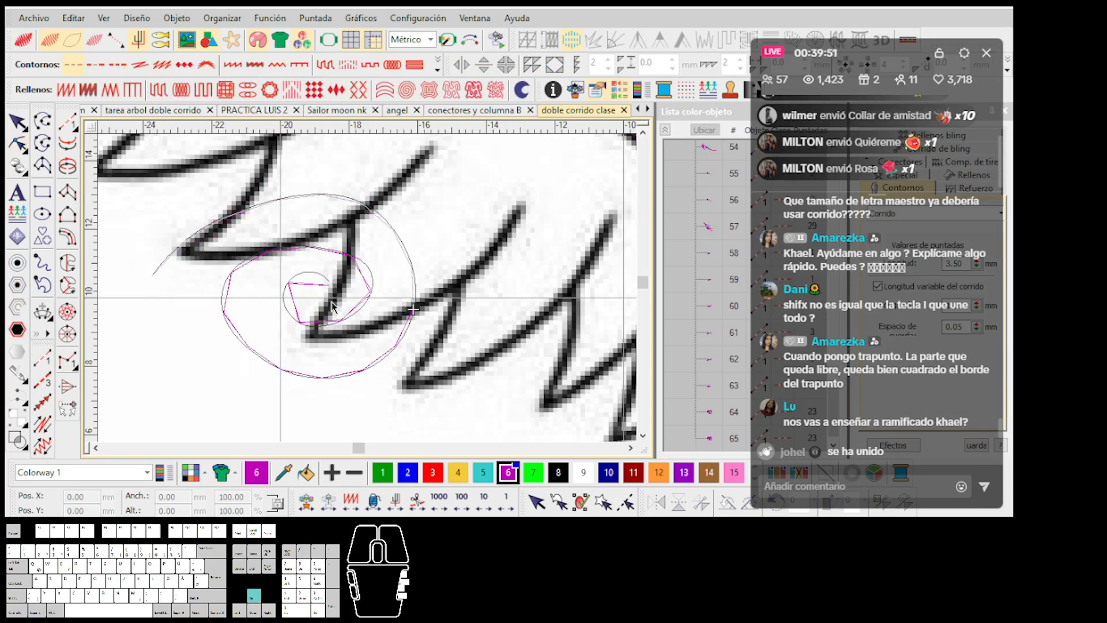
{"action": "key", "text": "Right"}
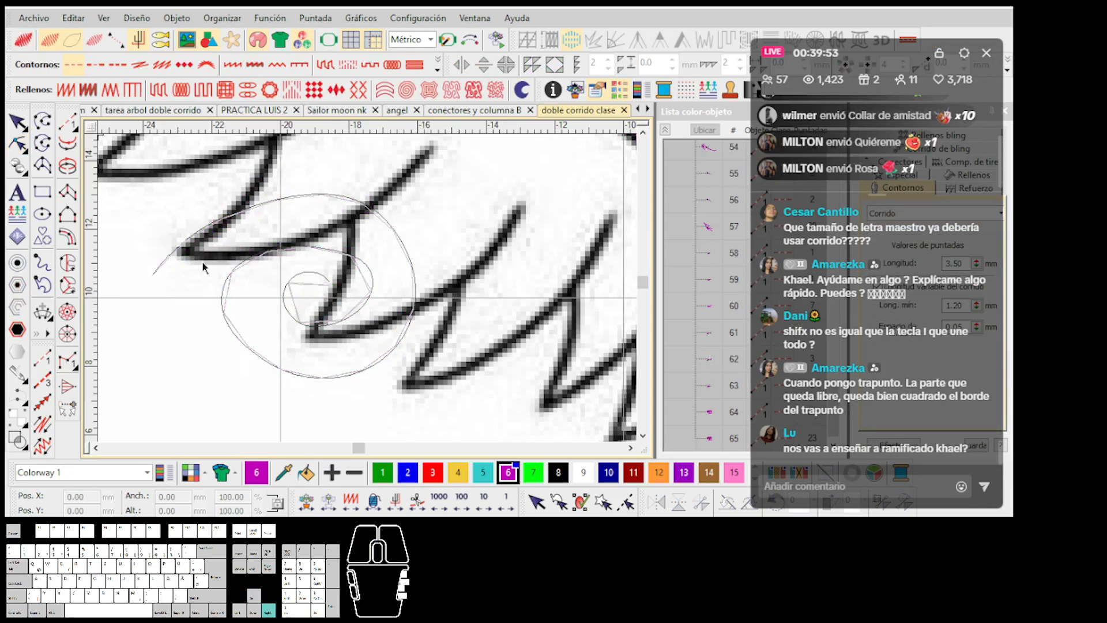
{"action": "key", "text": "Right"}
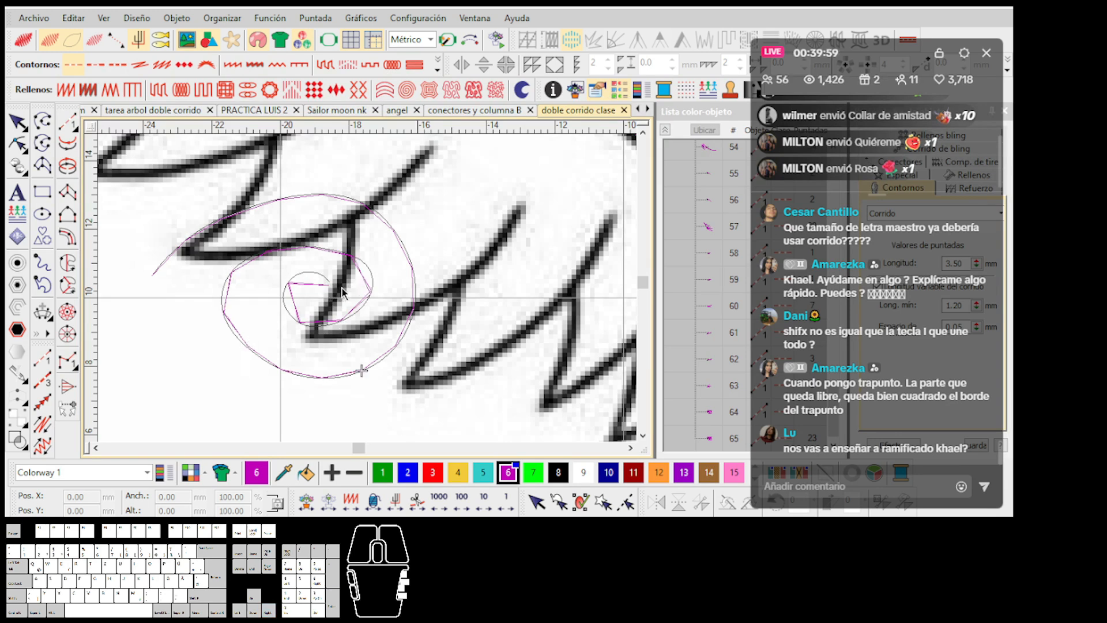
{"action": "key", "text": "Right"}
{"action": "key", "text": "Right"}
{"action": "key", "text": "Right"}
{"action": "key", "text": "Right"}
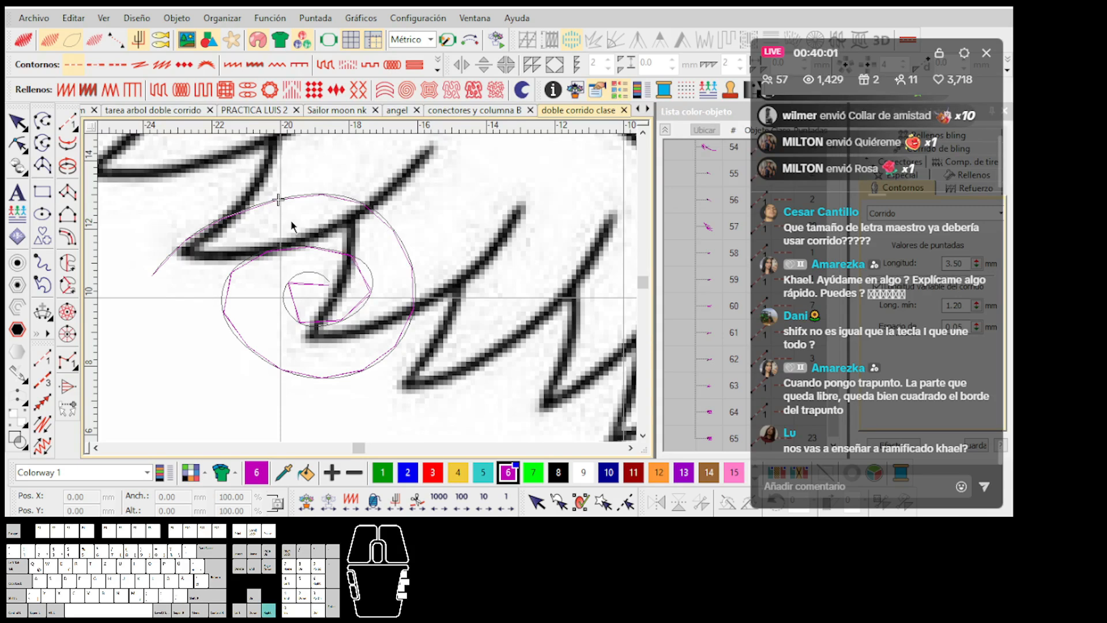
{"action": "scroll", "coordinate": [292, 225], "scroll_direction": "down", "scroll_amount": 2}
{"action": "key", "text": "Right"}
{"action": "key", "text": "Right"}
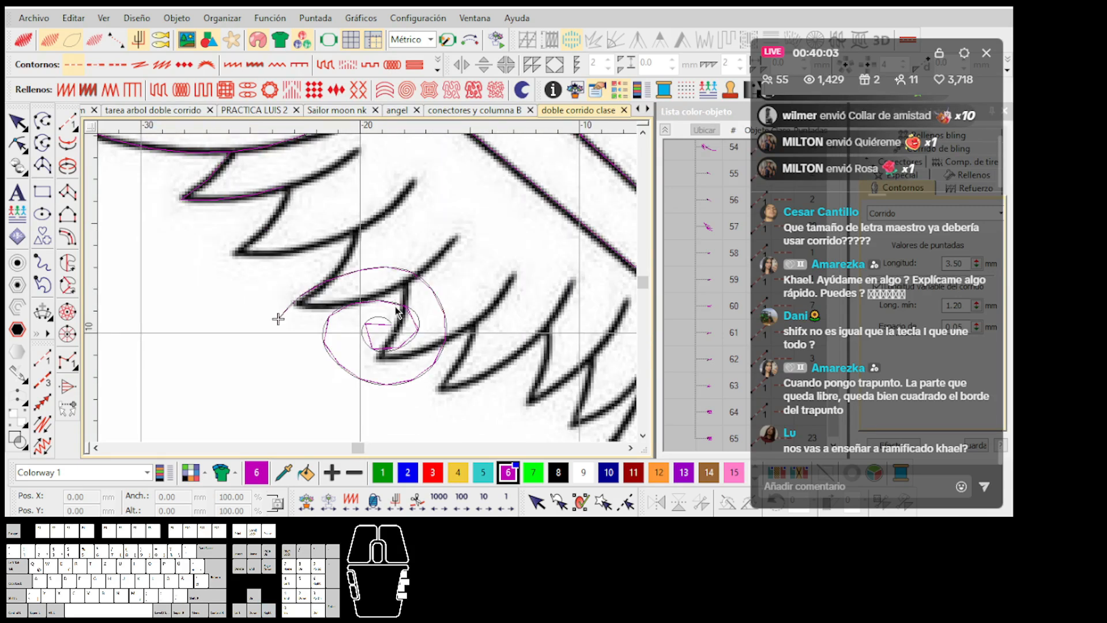
Step: Restore the realistic stitch view and delete both spiral runs over the small feathers
{"action": "key", "text": "t"}
{"action": "left_click", "coordinate": [474, 405]}
{"action": "left_click_drag", "start_coordinate": [425, 361], "coordinate": [261, 248]}
{"action": "key", "text": "Delete"}
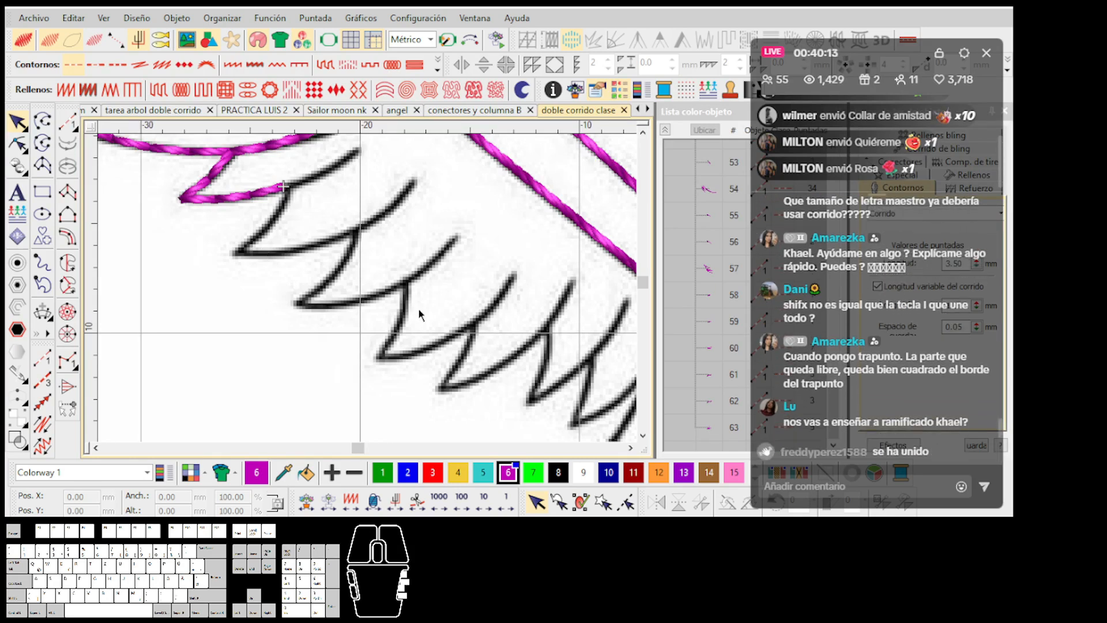
Step: Draw a filled circle about 18.3 mm in diameter in the empty area left of the wing
{"action": "scroll", "coordinate": [418, 309], "scroll_direction": "down", "scroll_amount": 3}
{"action": "scroll", "coordinate": [361, 300], "scroll_direction": "up", "scroll_amount": 2}
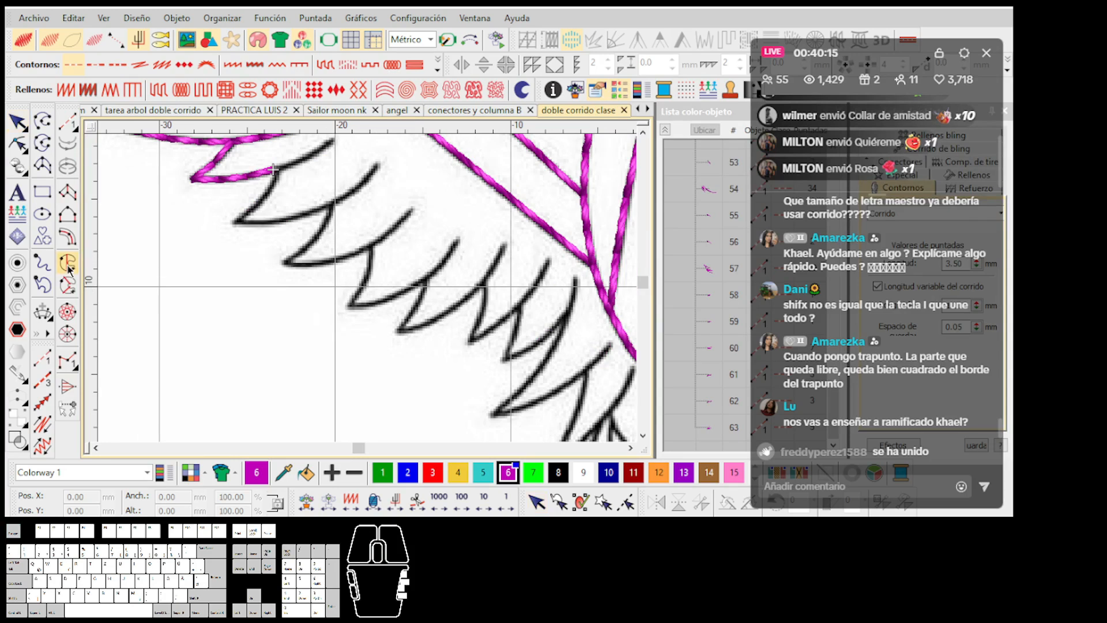
{"action": "left_click", "coordinate": [68, 267]}
{"action": "scroll", "coordinate": [380, 289], "scroll_direction": "down", "scroll_amount": 5}
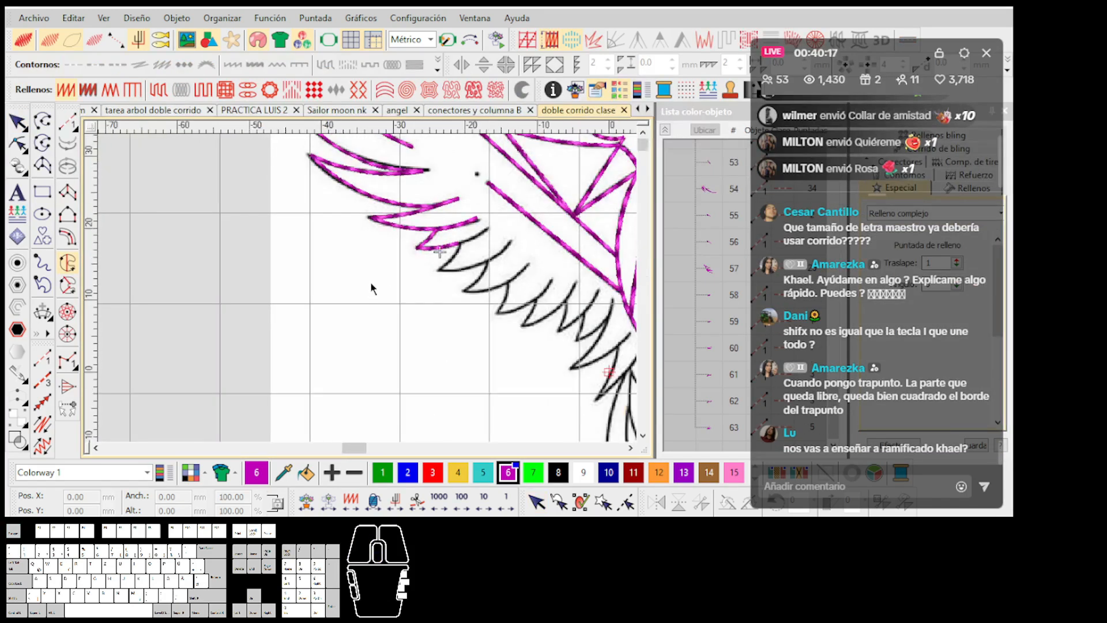
{"action": "scroll", "coordinate": [321, 291], "scroll_direction": "up", "scroll_amount": 2}
{"action": "right_click", "coordinate": [292, 280]}
{"action": "right_click", "coordinate": [354, 360]}
{"action": "right_click", "coordinate": [244, 393]}
{"action": "key", "text": "Return"}
{"action": "key", "text": "Return"}
{"action": "scroll", "coordinate": [309, 336], "scroll_direction": "up", "scroll_amount": 1}
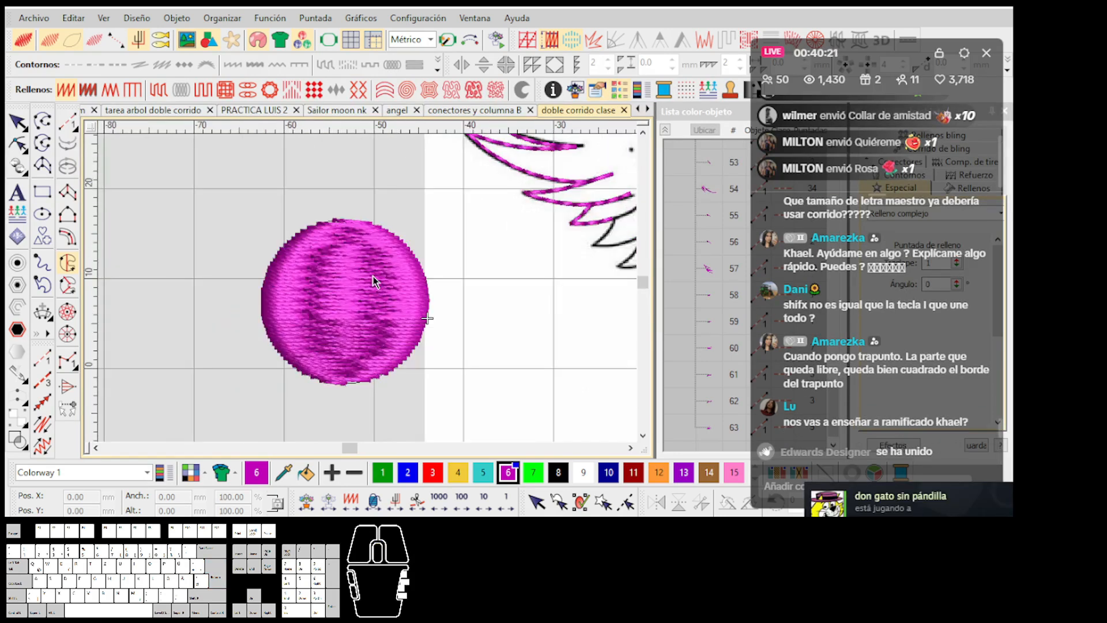
{"action": "key", "text": "Escape"}
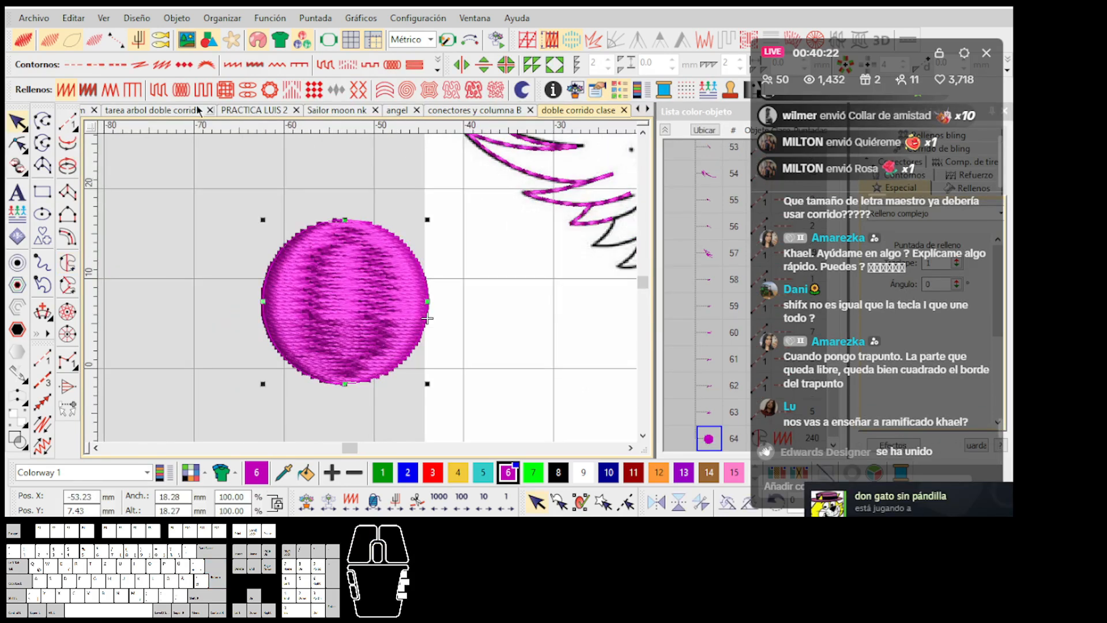
Step: Change the circle's fill to Tatami with 1.09 mm spacing
{"action": "left_click", "coordinate": [156, 91]}
{"action": "left_click_drag", "start_coordinate": [882, 53], "coordinate": [714, 204]}
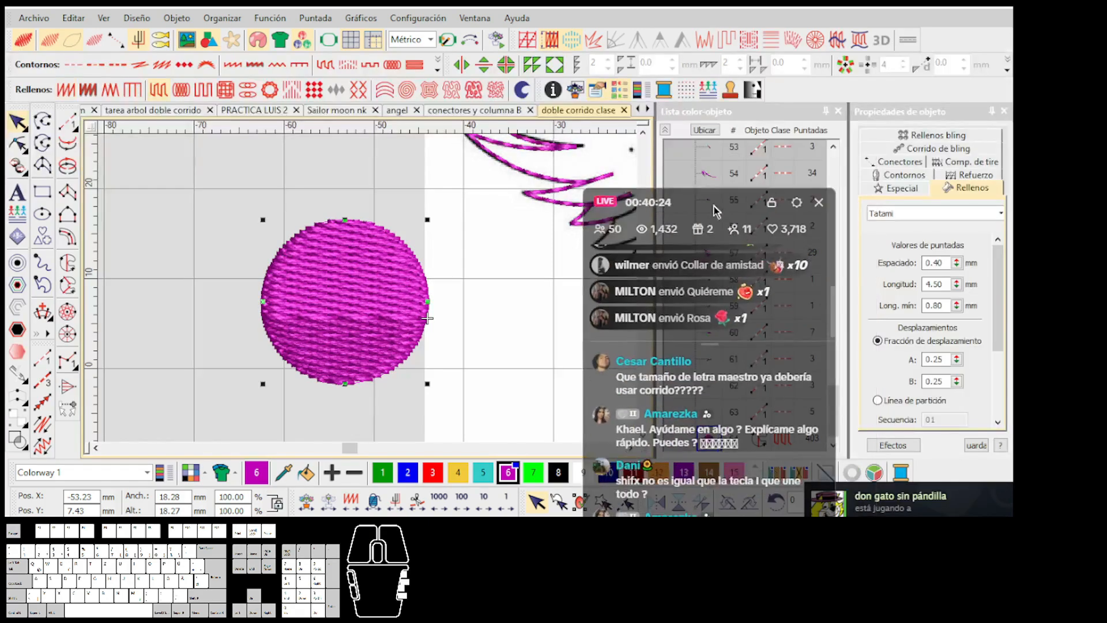
{"action": "left_click_drag", "start_coordinate": [957, 263], "coordinate": [888, 218]}
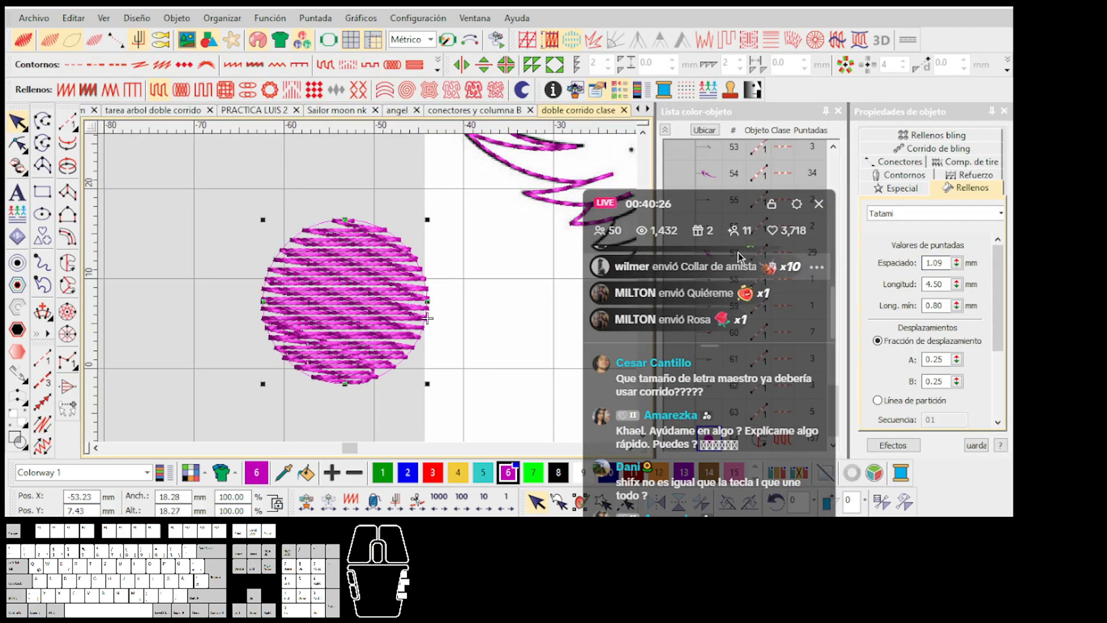
Step: Apply the Trapunto effect to the Tatami circle and inspect the stitches along its edge
{"action": "left_click", "coordinate": [729, 39]}
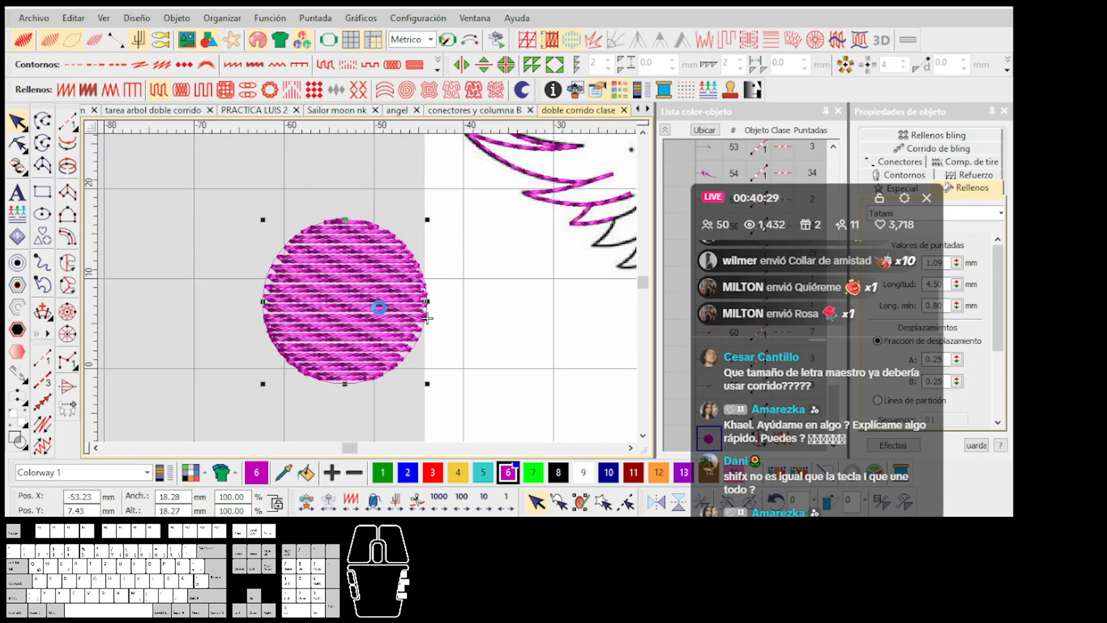
{"action": "scroll", "coordinate": [363, 301], "scroll_direction": "up", "scroll_amount": 1}
{"action": "scroll", "coordinate": [369, 293], "scroll_direction": "up", "scroll_amount": 1}
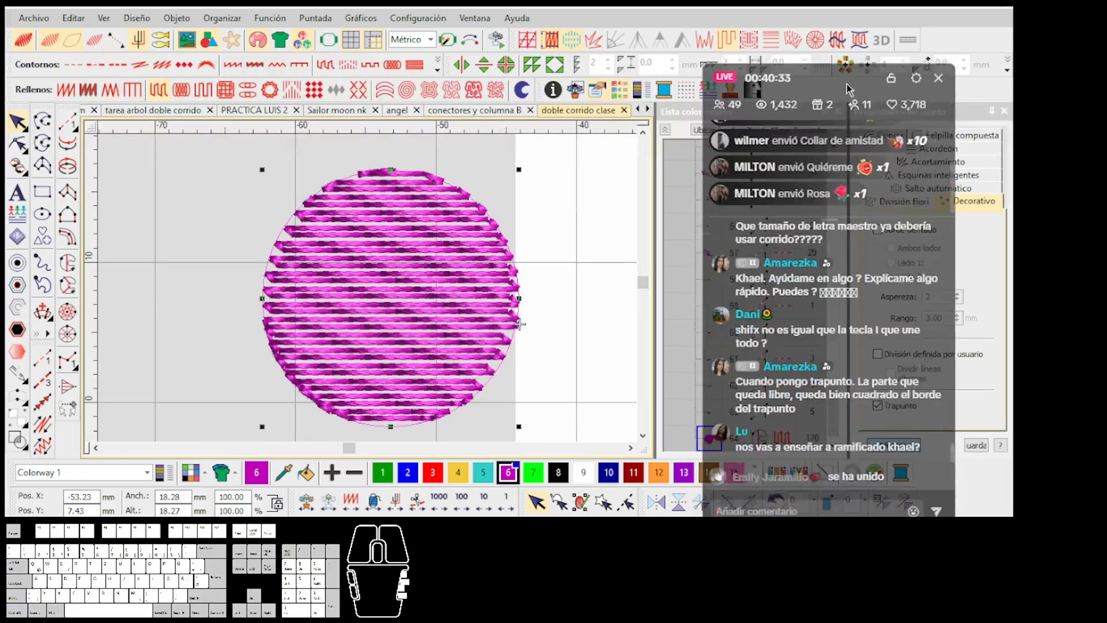
{"action": "left_click", "coordinate": [425, 264]}
{"action": "scroll", "coordinate": [368, 293], "scroll_direction": "down", "scroll_amount": 1}
{"action": "scroll", "coordinate": [369, 293], "scroll_direction": "up", "scroll_amount": 1}
{"action": "scroll", "coordinate": [369, 292], "scroll_direction": "down", "scroll_amount": 1}
{"action": "scroll", "coordinate": [369, 292], "scroll_direction": "up", "scroll_amount": 1}
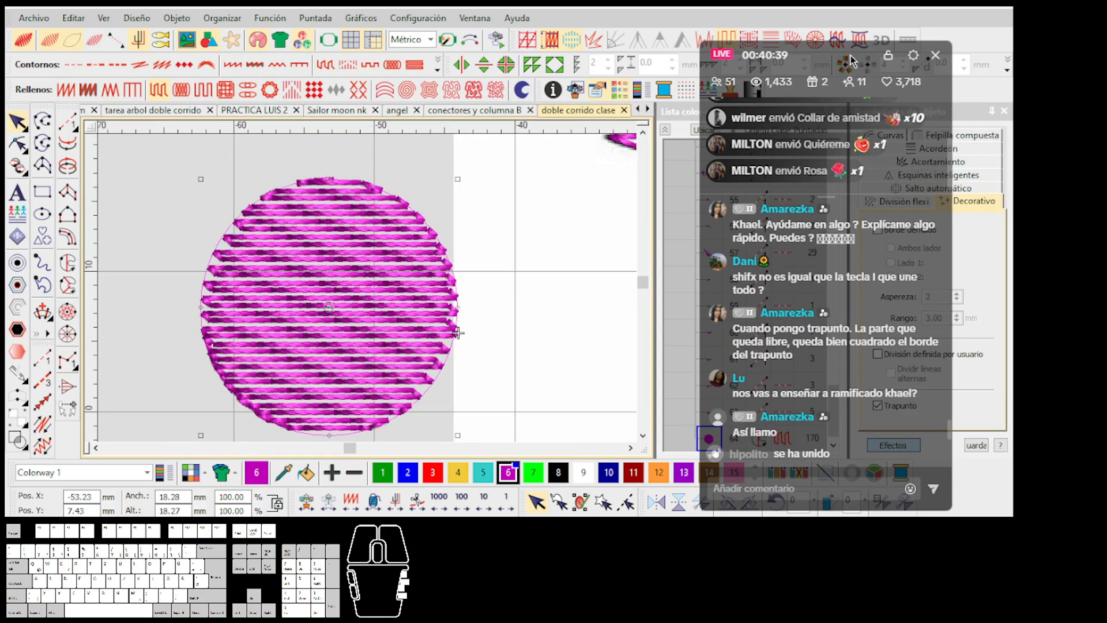
Step: Turn off the circle's Trapunto effect to compare the fill, and undo that change
{"action": "left_click_drag", "start_coordinate": [828, 53], "coordinate": [787, 69]}
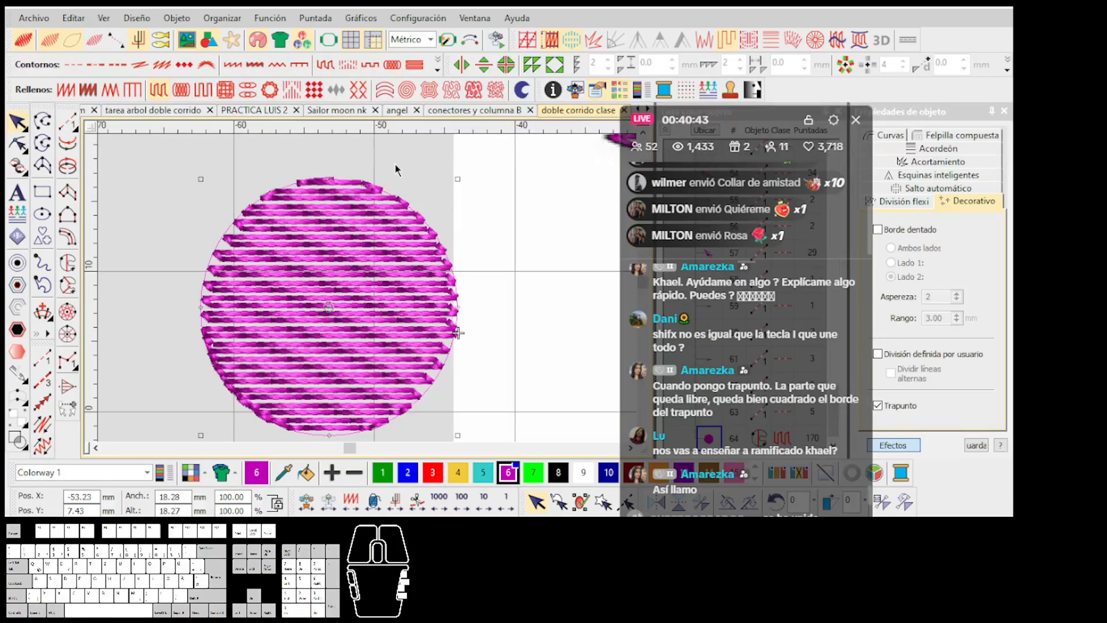
{"action": "left_click", "coordinate": [727, 40]}
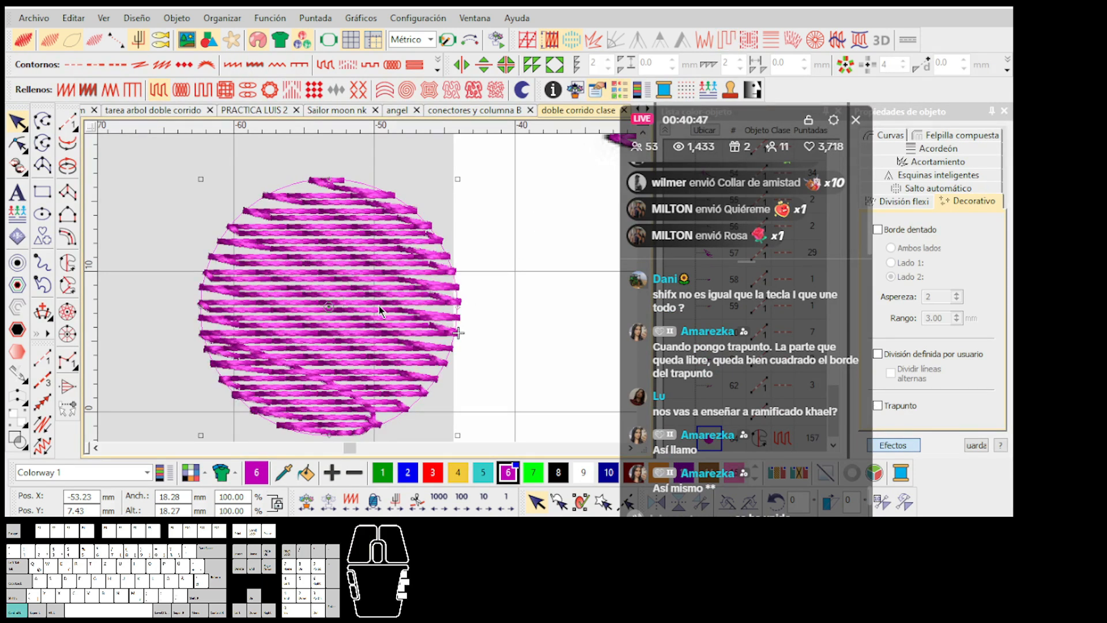
{"action": "key", "text": "ctrl+z"}
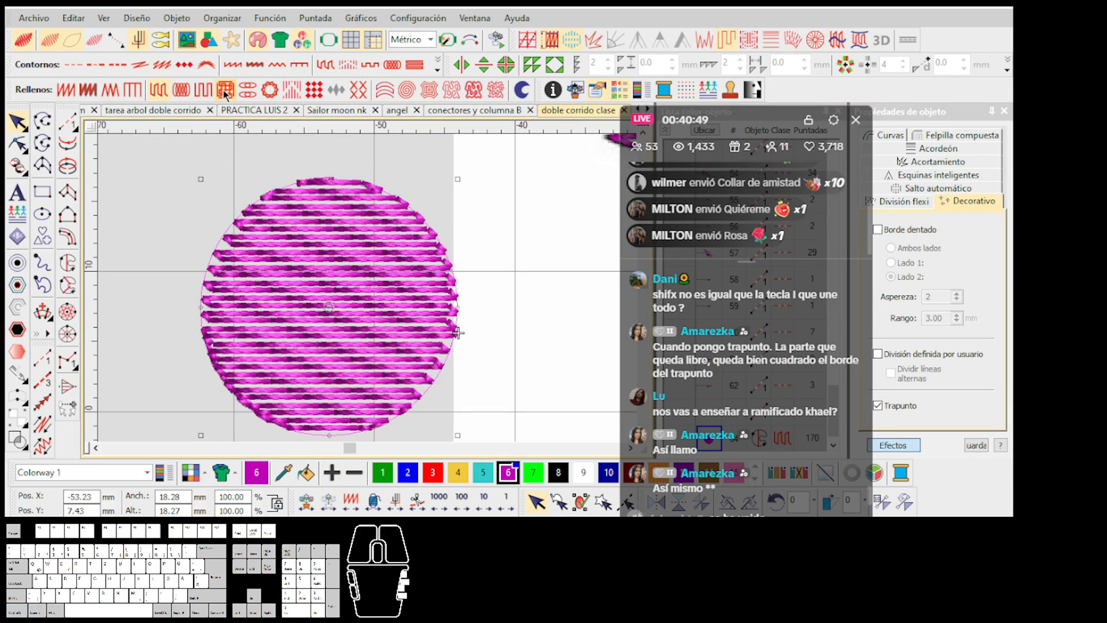
Step: Set the circle's Tatami spacing to 1.48 mm and turn off its Trapunto effect
{"action": "right_click", "coordinate": [160, 91]}
{"action": "left_click", "coordinate": [957, 259]}
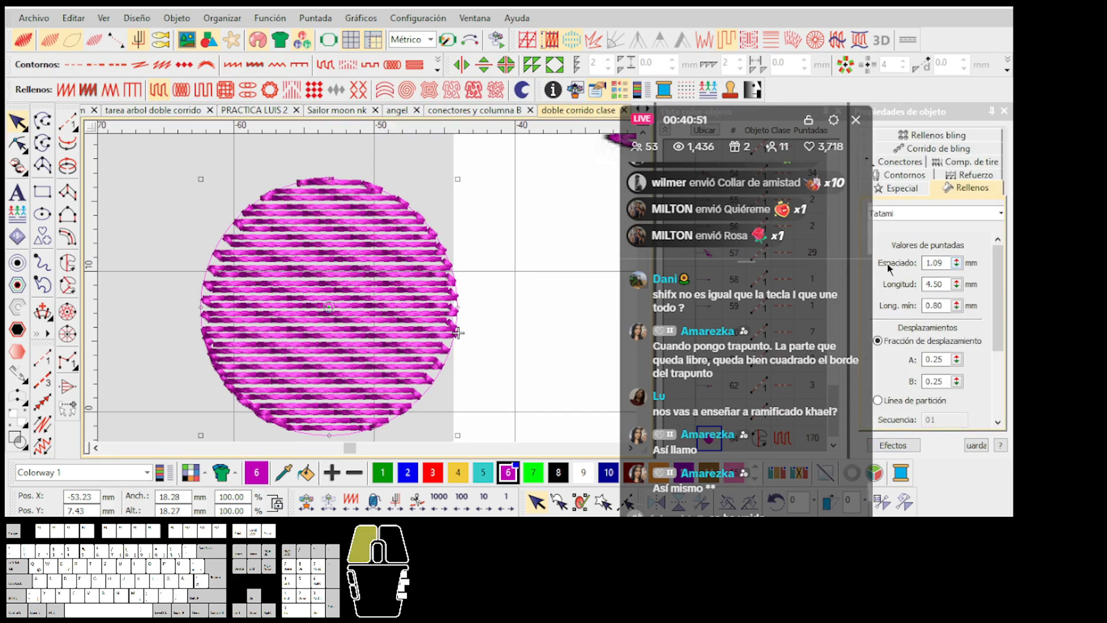
{"action": "left_click", "coordinate": [957, 260]}
{"action": "left_click", "coordinate": [958, 260]}
{"action": "left_click", "coordinate": [377, 152]}
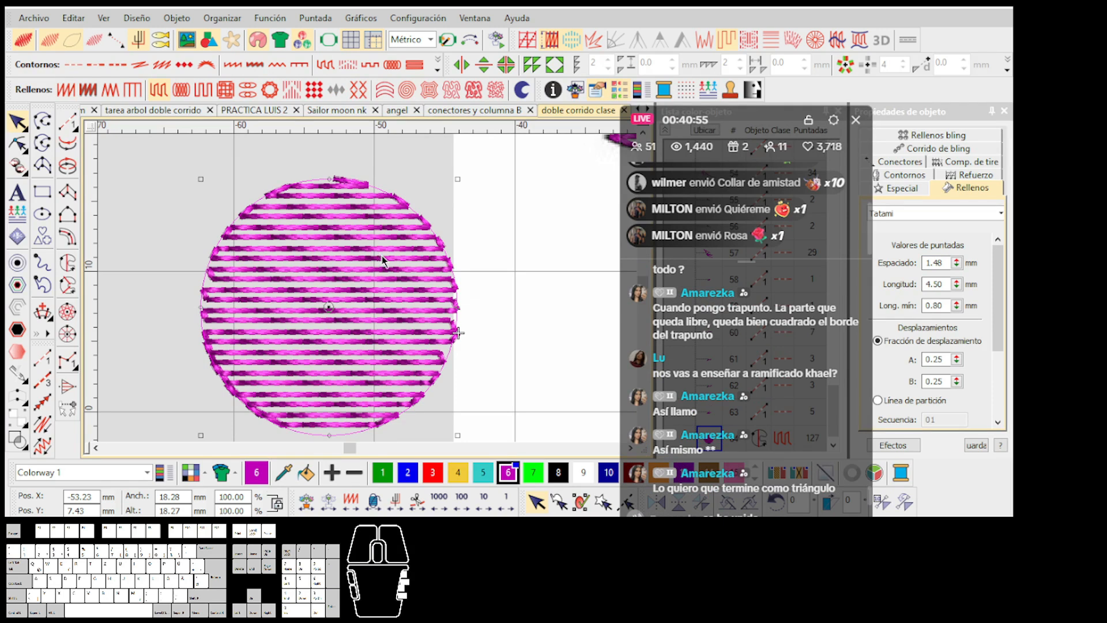
{"action": "scroll", "coordinate": [367, 294], "scroll_direction": "down", "scroll_amount": 1}
{"action": "left_click", "coordinate": [725, 40]}
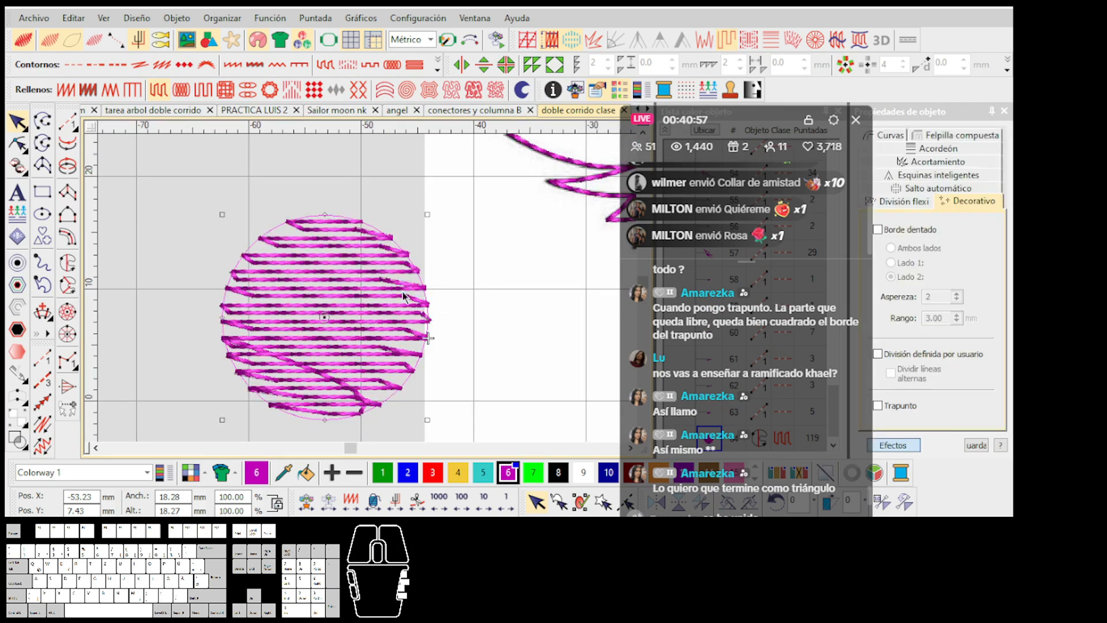
{"action": "left_click_drag", "start_coordinate": [798, 109], "coordinate": [713, 99]}
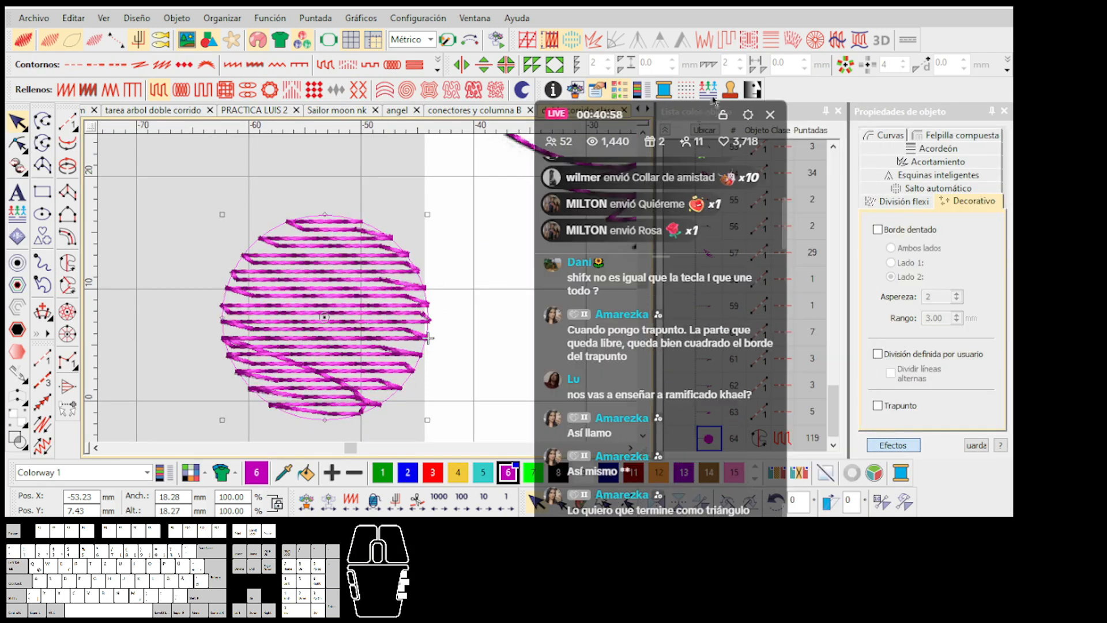
Step: Set the circle's Tatami backstitch (Pespunte) to the diagonal type and show its reshape nodes
{"action": "left_click", "coordinate": [164, 88]}
{"action": "left_click_drag", "start_coordinate": [997, 342], "coordinate": [1000, 382]}
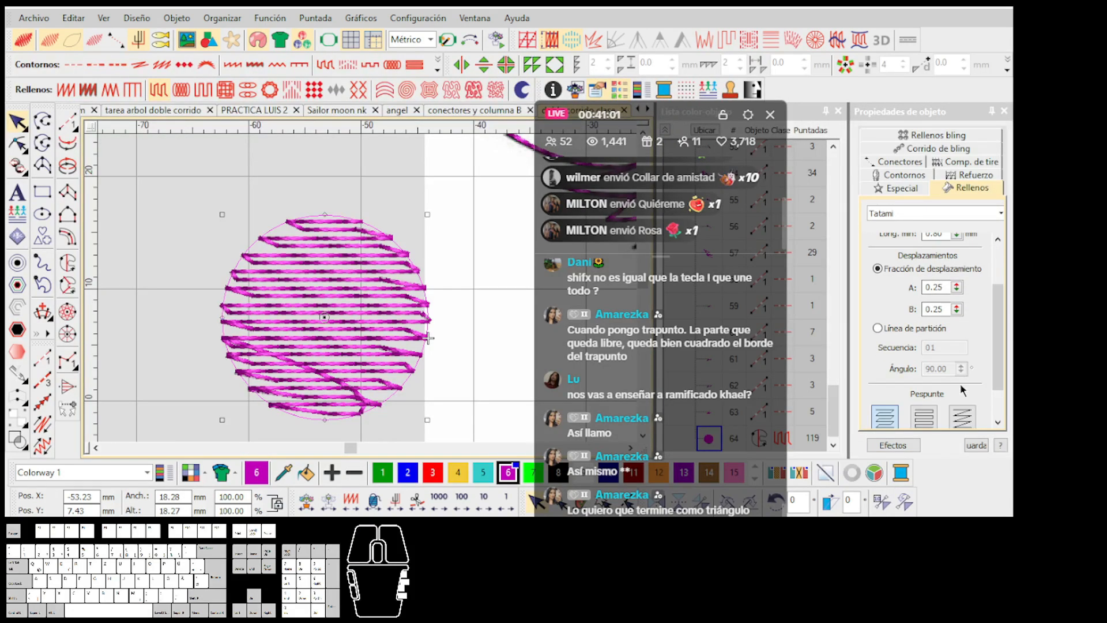
{"action": "left_click", "coordinate": [962, 416]}
{"action": "key", "text": "h"}
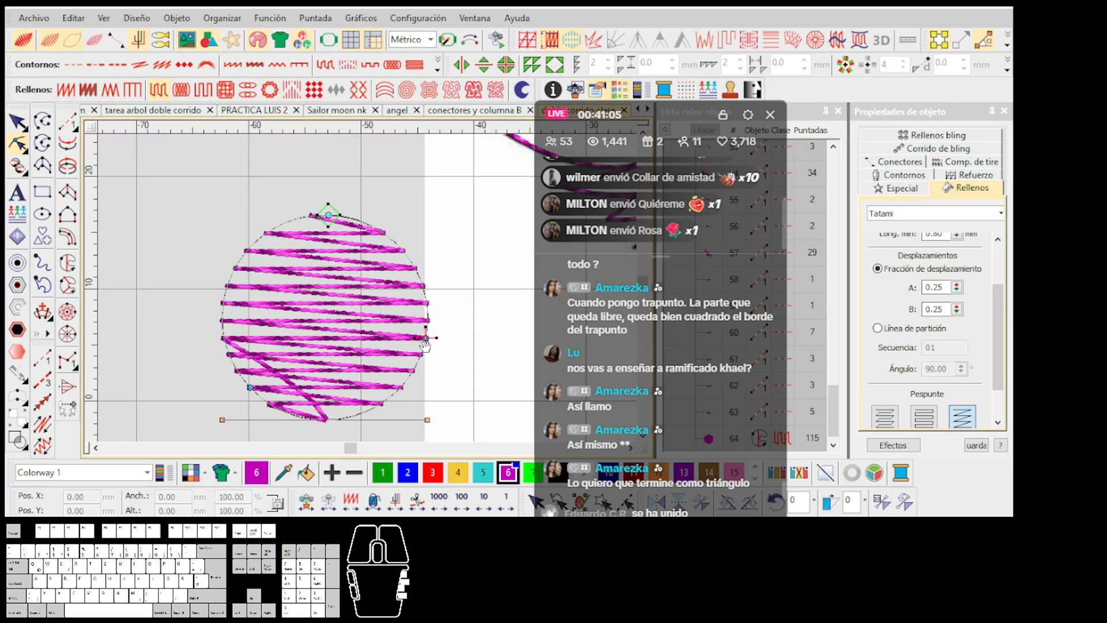
Step: Make two copies of the circle in a row to its left, away from the wing
{"action": "scroll", "coordinate": [426, 346], "scroll_direction": "down", "scroll_amount": 2}
{"action": "key", "text": "Escape"}
{"action": "mouse_move", "coordinate": [348, 283]}
{"action": "left_mouse_down"}
{"action": "mouse_move", "coordinate": [182, 278]}
{"action": "mouse_move", "coordinate": [363, 287]}
{"action": "mouse_move", "coordinate": [217, 272]}
{"action": "left_mouse_up"}
{"action": "scroll", "coordinate": [183, 278], "scroll_direction": "down", "scroll_amount": 1}
{"action": "scroll", "coordinate": [368, 288], "scroll_direction": "up", "scroll_amount": 1}
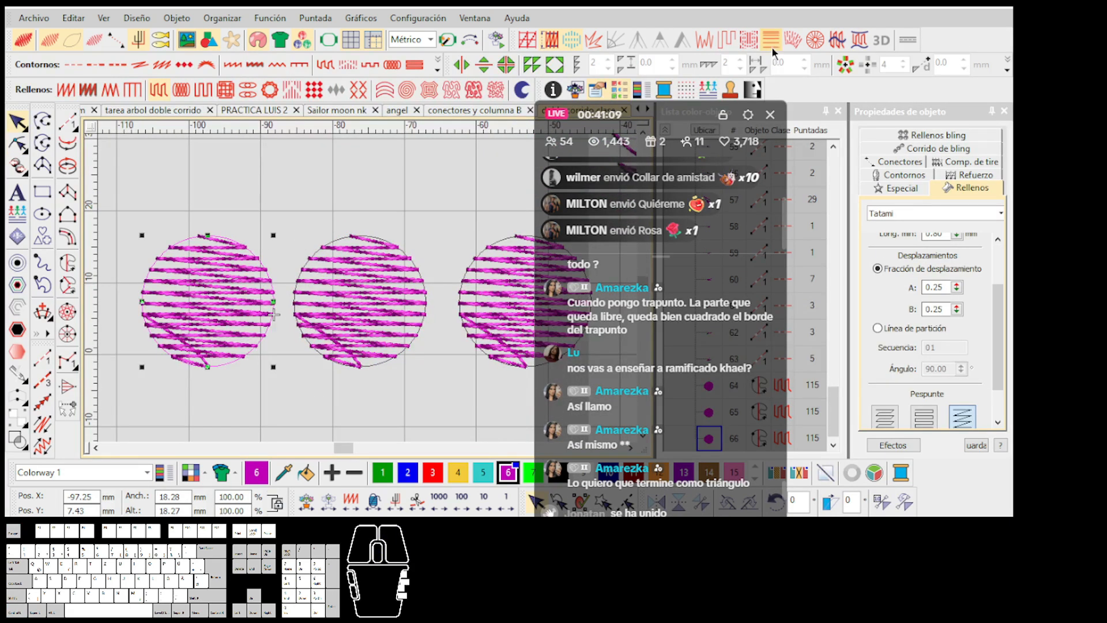
Step: Apply Trapunto to the leftmost circle and set the middle circle's backstitch to the first type
{"action": "left_click", "coordinate": [726, 39]}
{"action": "left_click", "coordinate": [380, 300]}
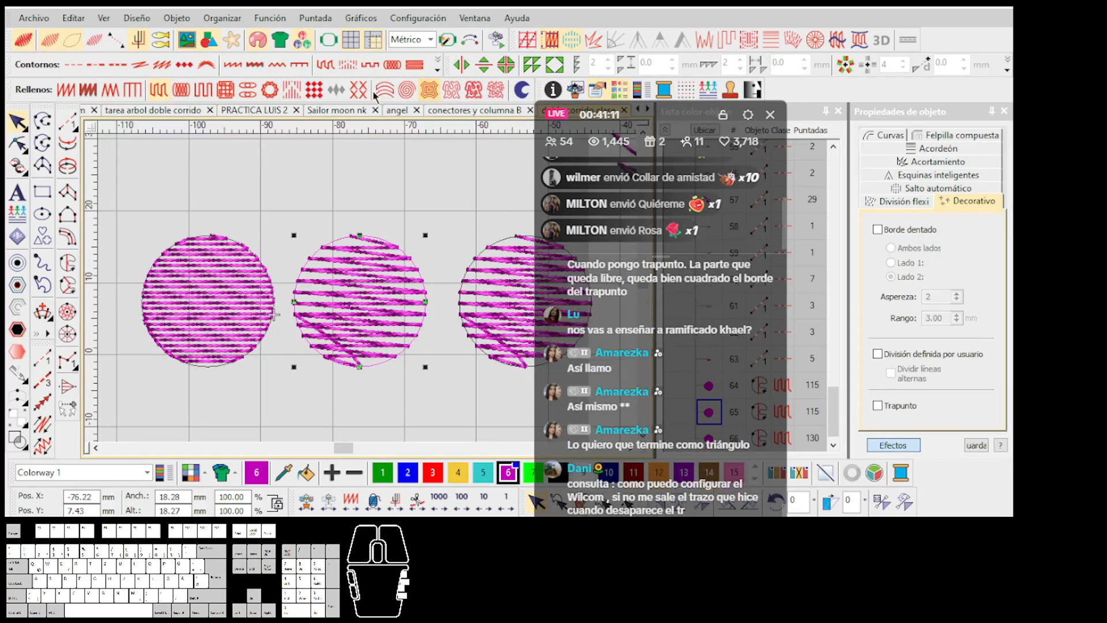
{"action": "left_click", "coordinate": [160, 89]}
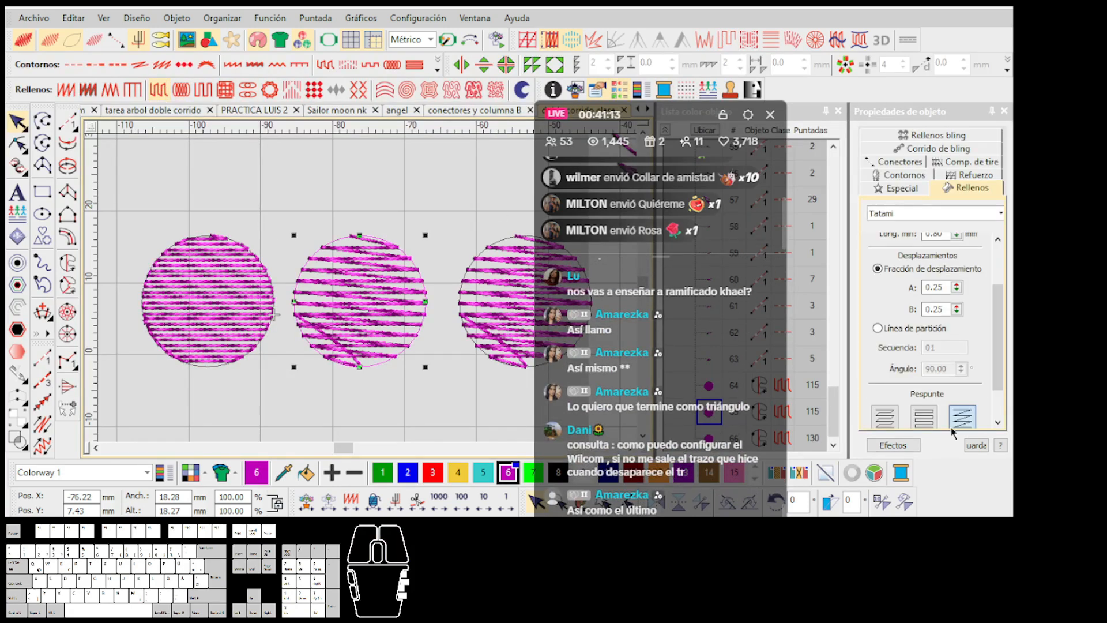
{"action": "left_click", "coordinate": [924, 417]}
{"action": "left_click", "coordinate": [885, 416]}
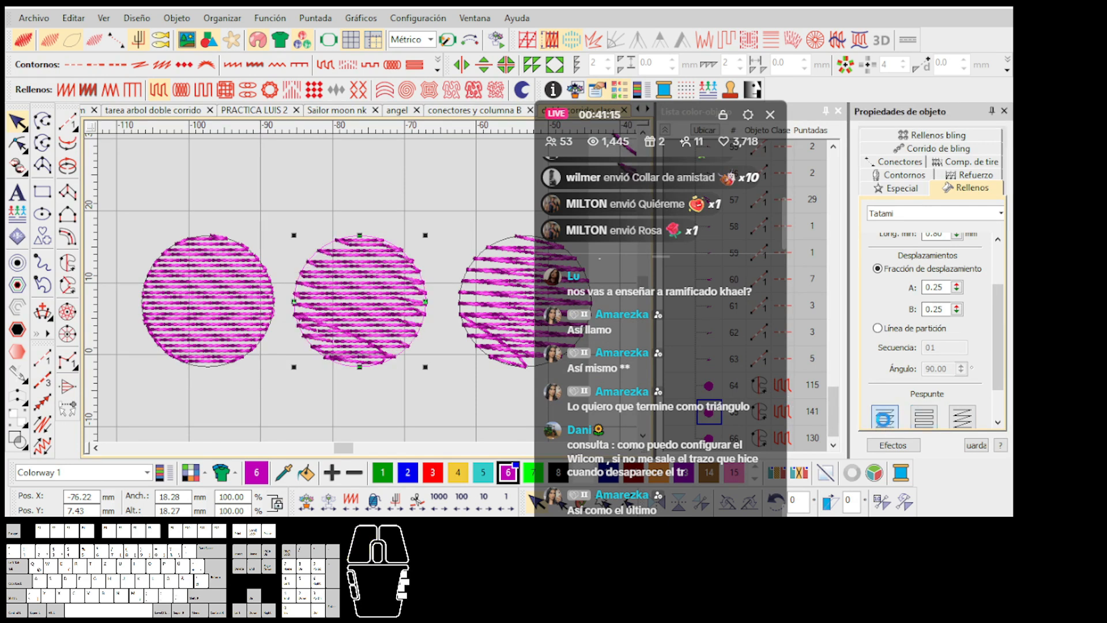
Step: Deselect the middle circle and compare the stitch paths of the three circle fills
{"action": "left_click", "coordinate": [438, 242]}
{"action": "scroll", "coordinate": [384, 274], "scroll_direction": "up", "scroll_amount": 1}
{"action": "scroll", "coordinate": [368, 293], "scroll_direction": "down", "scroll_amount": 1}
{"action": "scroll", "coordinate": [351, 290], "scroll_direction": "up", "scroll_amount": 1}
{"action": "scroll", "coordinate": [369, 293], "scroll_direction": "down", "scroll_amount": 1}
{"action": "left_click_drag", "start_coordinate": [654, 119], "coordinate": [825, 121]}
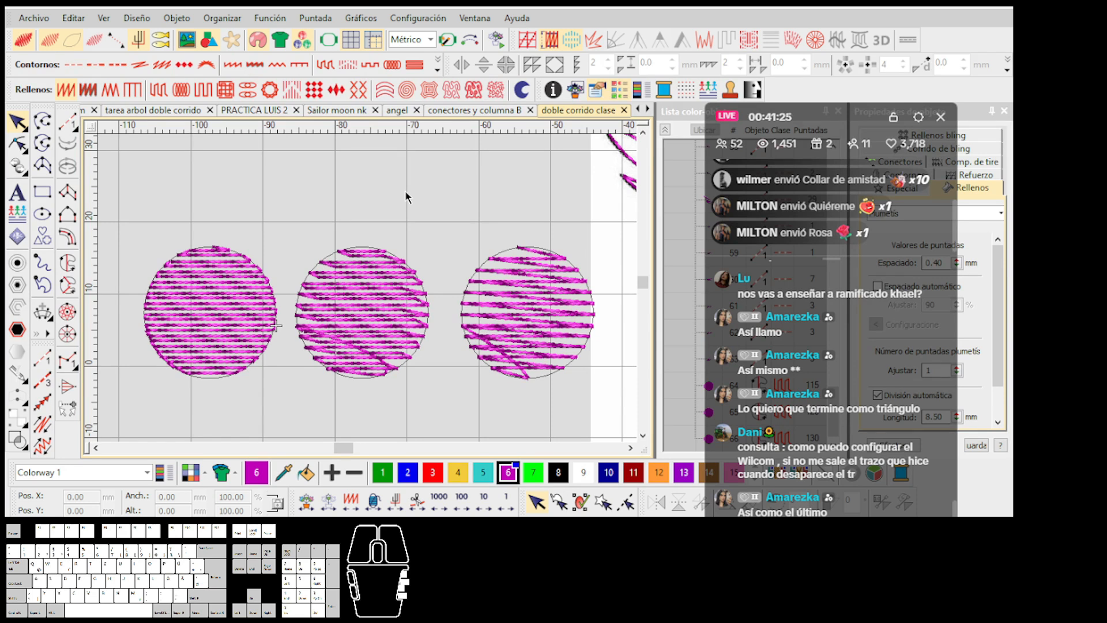
{"action": "left_click_drag", "start_coordinate": [767, 134], "coordinate": [804, 114]}
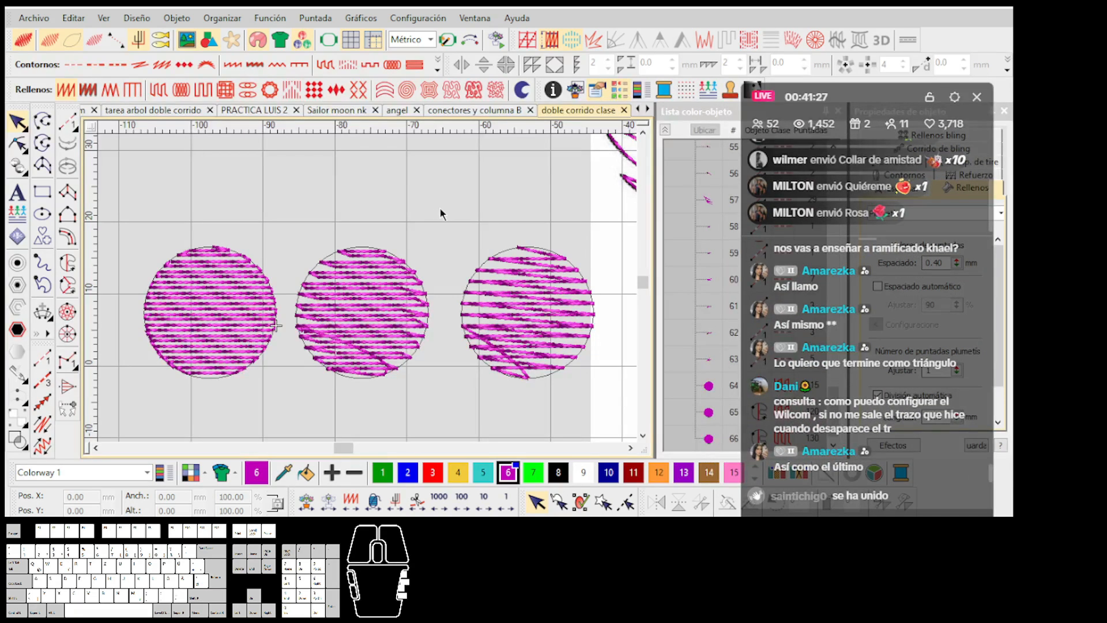
Step: Examine the middle circle's stitch path against those of the circles on either side
{"action": "scroll", "coordinate": [357, 314], "scroll_direction": "up", "scroll_amount": 2}
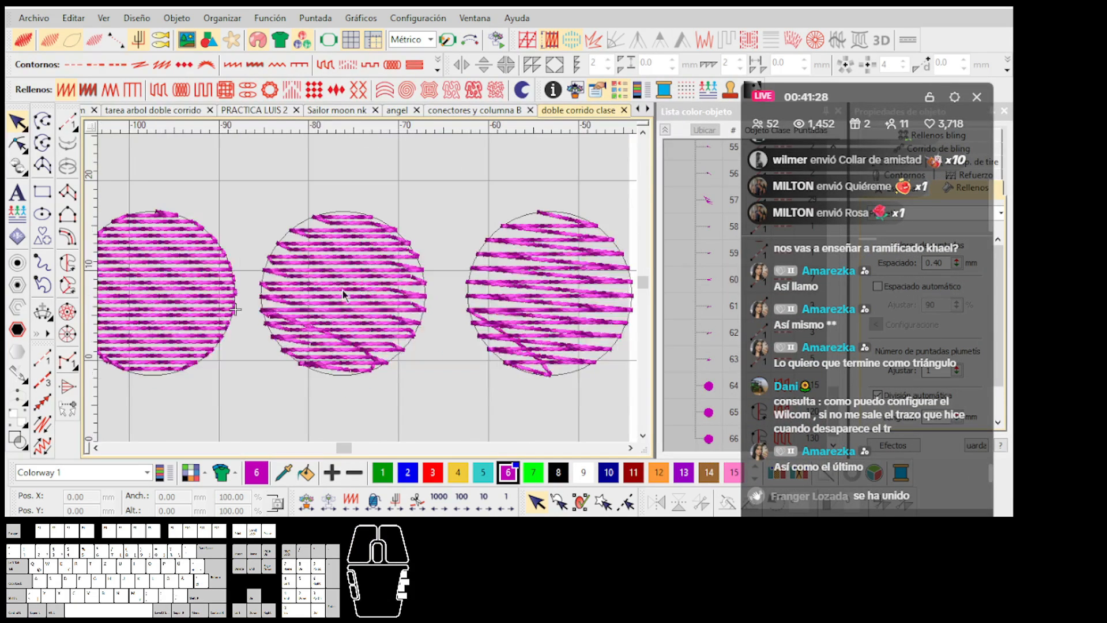
{"action": "left_click", "coordinate": [358, 293]}
{"action": "scroll", "coordinate": [358, 289], "scroll_direction": "down", "scroll_amount": 2}
{"action": "scroll", "coordinate": [358, 290], "scroll_direction": "up", "scroll_amount": 1}
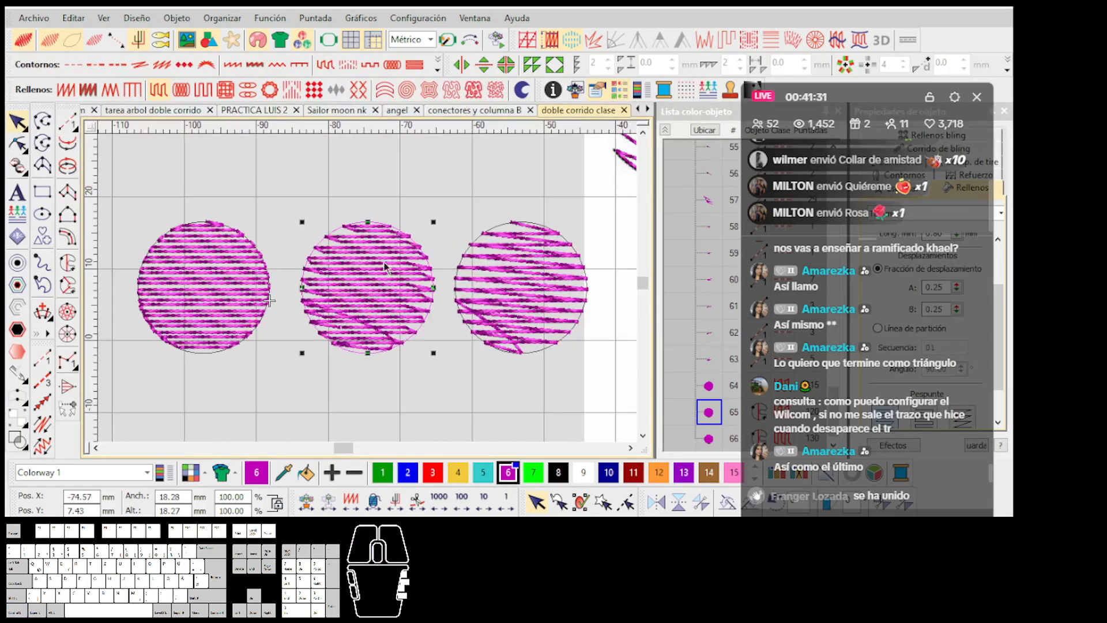
{"action": "key", "text": "Escape"}
{"action": "scroll", "coordinate": [369, 295], "scroll_direction": "down", "scroll_amount": 1}
{"action": "scroll", "coordinate": [369, 295], "scroll_direction": "up", "scroll_amount": 1}
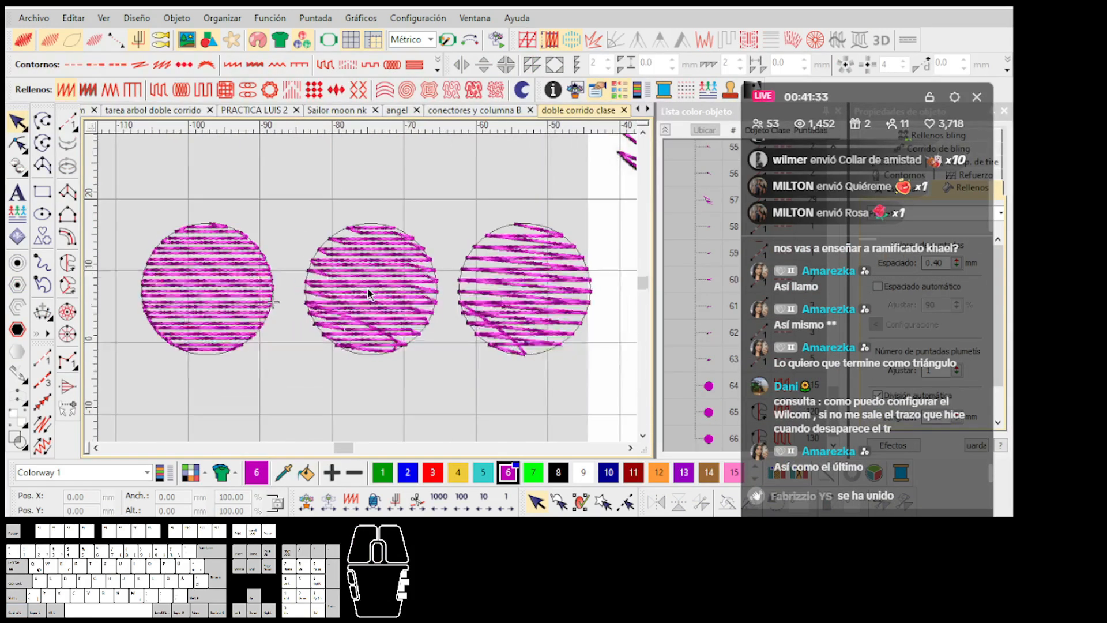
{"action": "scroll", "coordinate": [364, 271], "scroll_direction": "up", "scroll_amount": 1}
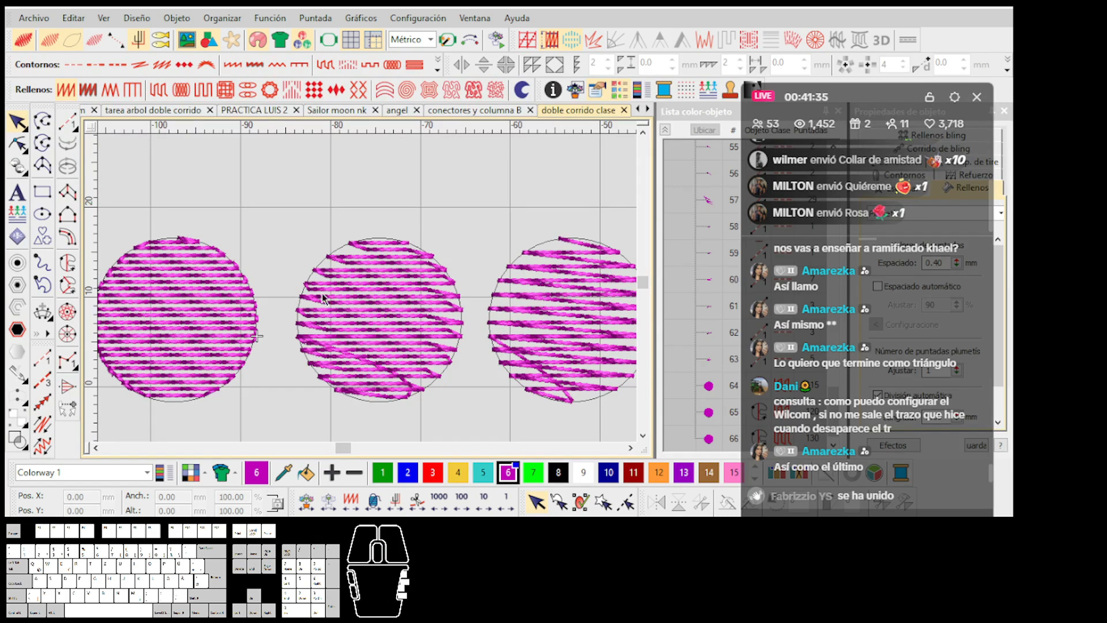
{"action": "scroll", "coordinate": [369, 294], "scroll_direction": "up", "scroll_amount": 1}
{"action": "scroll", "coordinate": [369, 294], "scroll_direction": "down", "scroll_amount": 1}
Step: Reshape the leftmost circle by moving its stitch exit point from the right edge to the top of the outline
{"action": "left_click", "coordinate": [369, 300]}
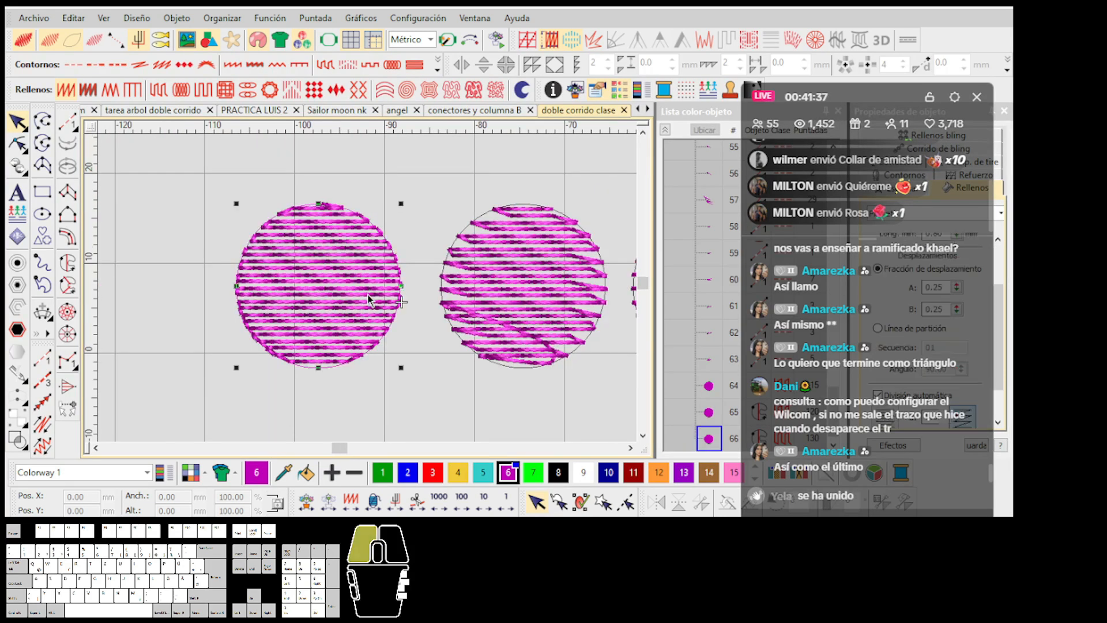
{"action": "scroll", "coordinate": [369, 297], "scroll_direction": "up", "scroll_amount": 1}
{"action": "key", "text": "h"}
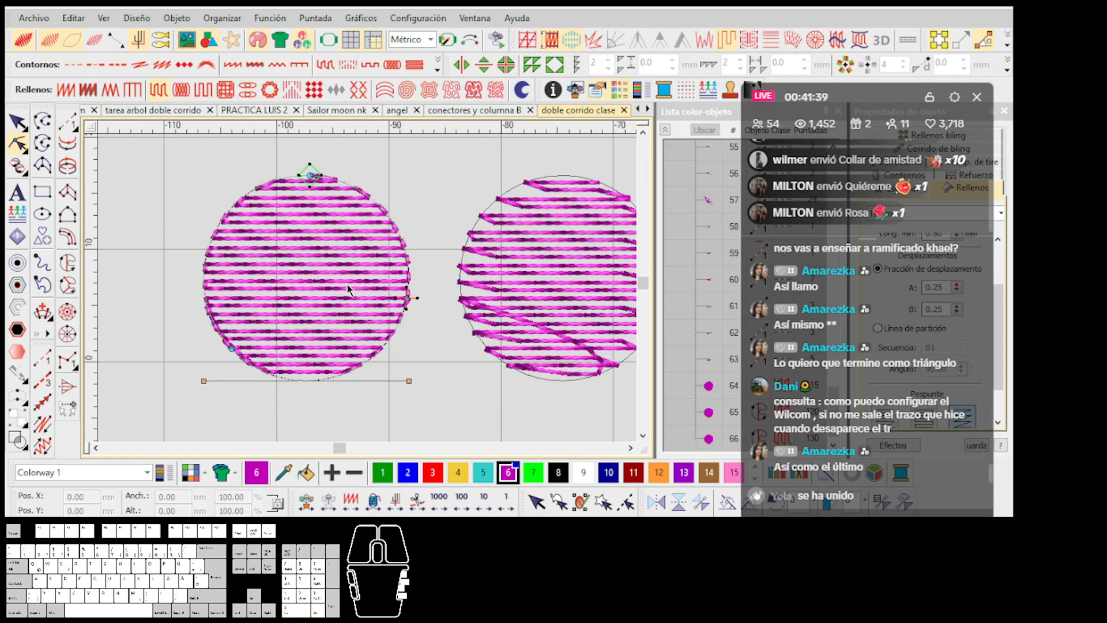
{"action": "scroll", "coordinate": [368, 292], "scroll_direction": "up", "scroll_amount": 1}
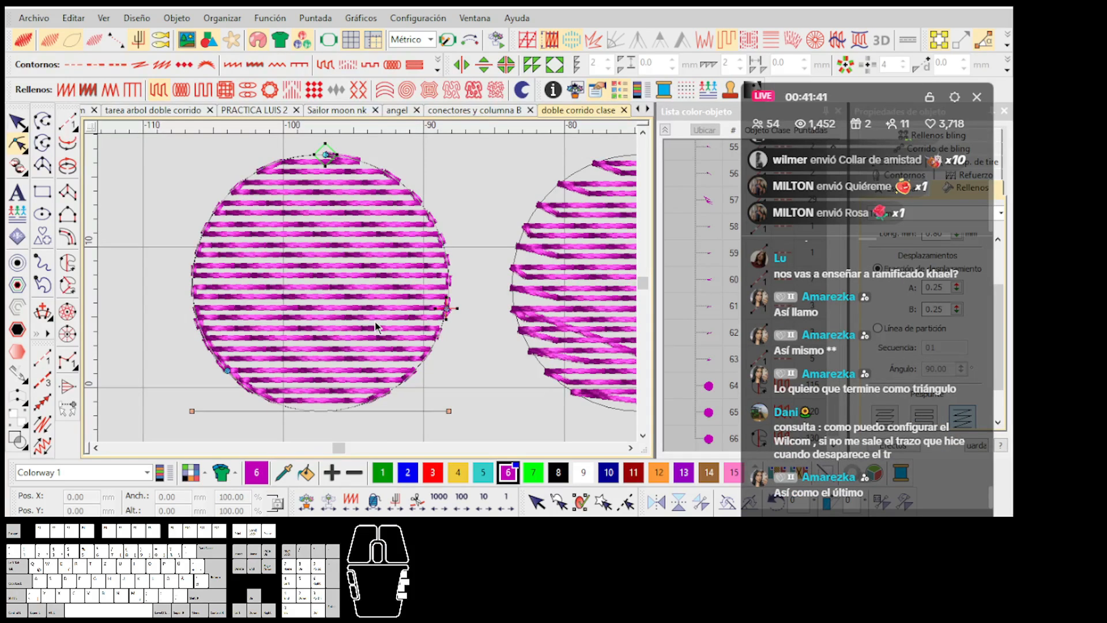
{"action": "key", "text": "Escape"}
{"action": "left_click", "coordinate": [333, 242]}
{"action": "left_click_drag", "start_coordinate": [451, 310], "coordinate": [457, 261]}
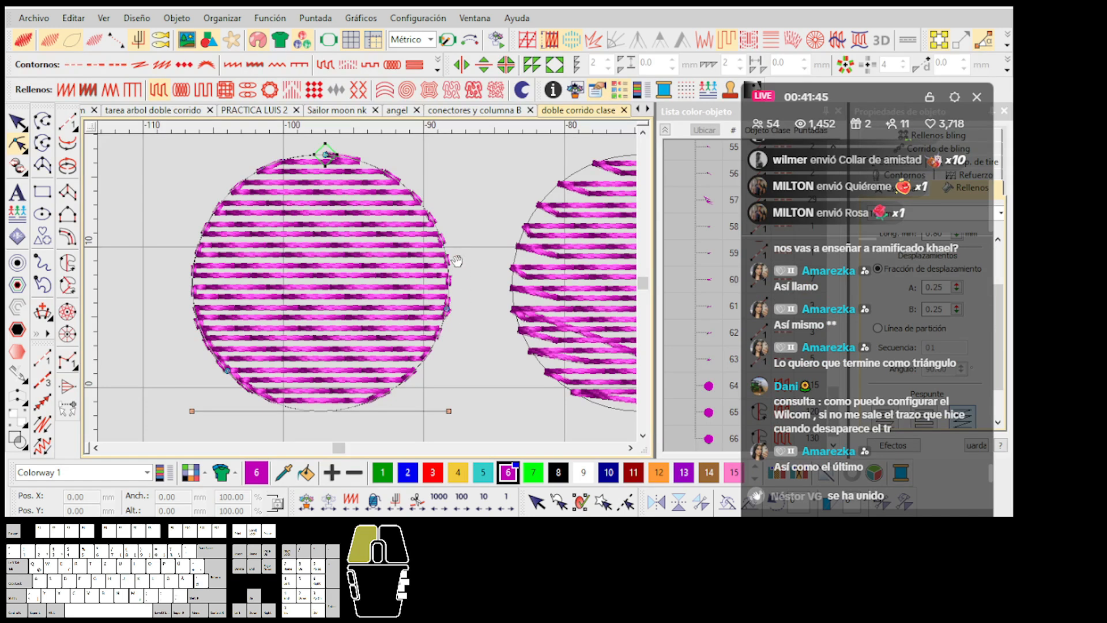
{"action": "left_click_drag", "start_coordinate": [342, 141], "coordinate": [341, 141]}
{"action": "key", "text": "Escape"}
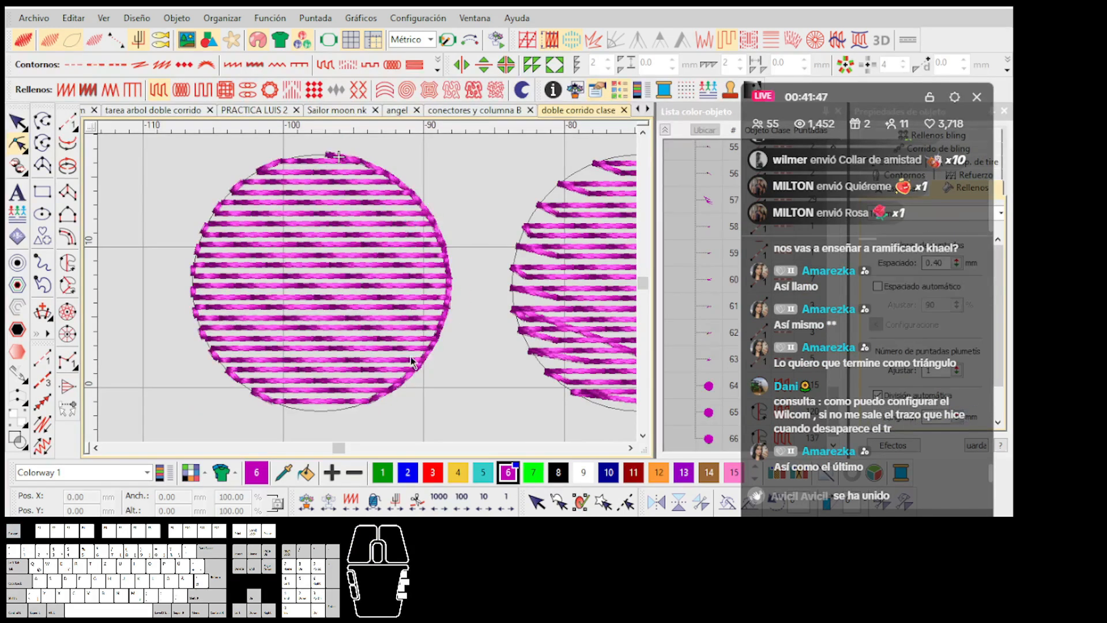
Step: Inspect the leftmost circle's stitch lines with TrueView off, restore TrueView and examine the middle circle
{"action": "key", "text": "t"}
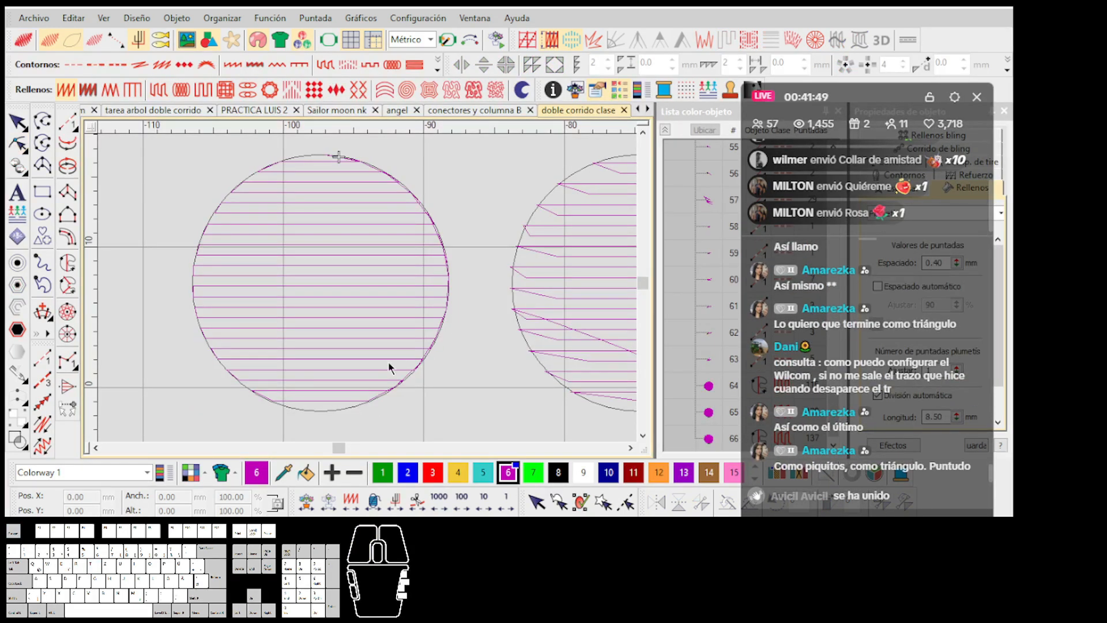
{"action": "key", "text": "t"}
{"action": "key", "text": "shift+z"}
{"action": "scroll", "coordinate": [388, 301], "scroll_direction": "up", "scroll_amount": 1}
{"action": "left_click", "coordinate": [388, 297]}
{"action": "scroll", "coordinate": [369, 288], "scroll_direction": "up", "scroll_amount": 1}
{"action": "scroll", "coordinate": [369, 289], "scroll_direction": "up", "scroll_amount": 2}
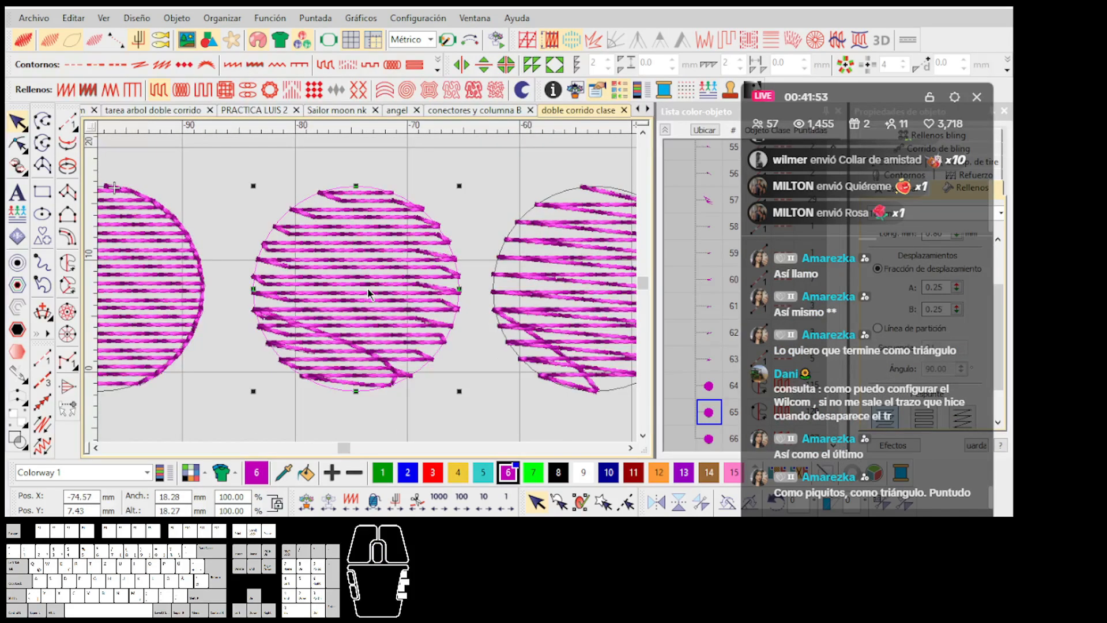
{"action": "scroll", "coordinate": [369, 289], "scroll_direction": "down", "scroll_amount": 3}
{"action": "scroll", "coordinate": [369, 289], "scroll_direction": "up", "scroll_amount": 1}
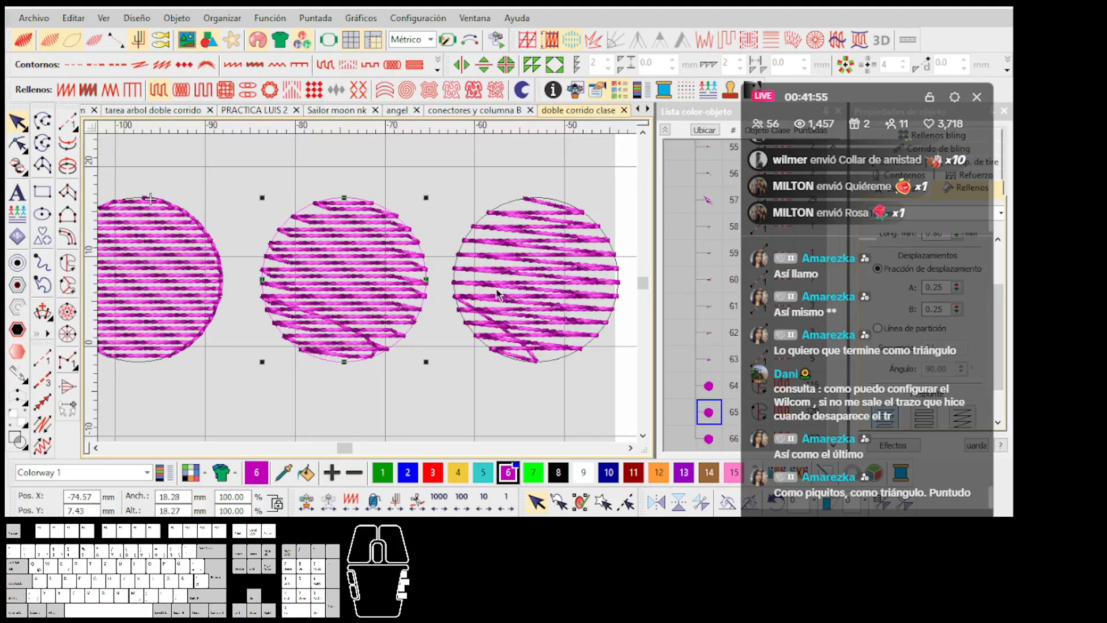
Step: Reshape the rightmost circle by moving its stitch exit point from the right edge to the bottom of the outline
{"action": "scroll", "coordinate": [497, 289], "scroll_direction": "up", "scroll_amount": 2}
{"action": "left_click", "coordinate": [368, 289]}
{"action": "scroll", "coordinate": [369, 289], "scroll_direction": "down", "scroll_amount": 2}
{"action": "scroll", "coordinate": [369, 289], "scroll_direction": "up", "scroll_amount": 1}
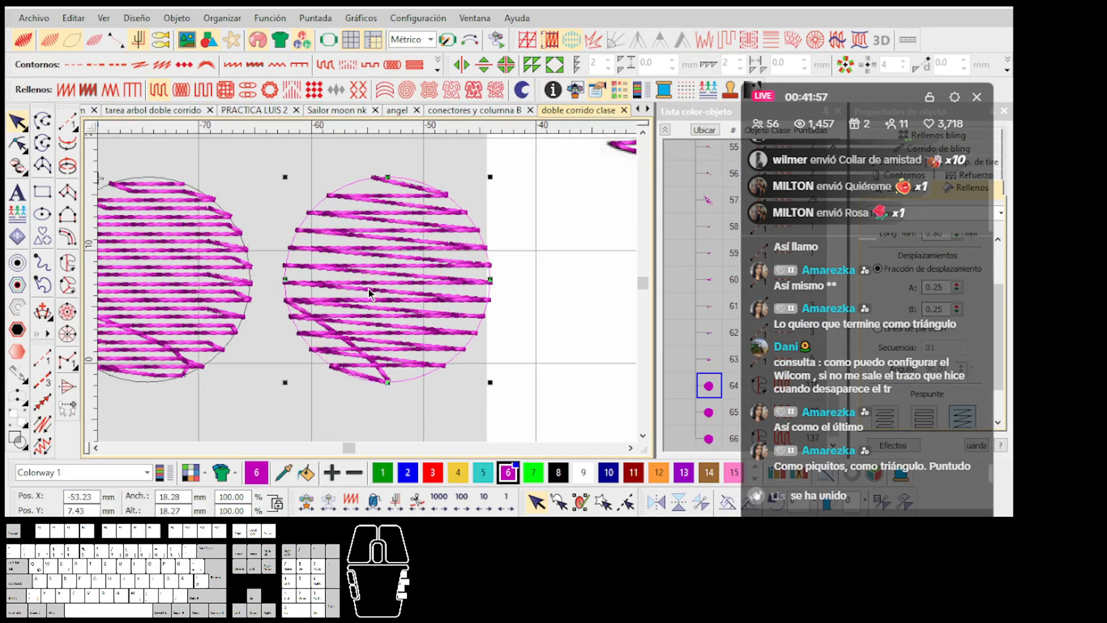
{"action": "scroll", "coordinate": [368, 292], "scroll_direction": "down", "scroll_amount": 1}
{"action": "scroll", "coordinate": [369, 292], "scroll_direction": "up", "scroll_amount": 1}
{"action": "scroll", "coordinate": [366, 295], "scroll_direction": "up", "scroll_amount": 1}
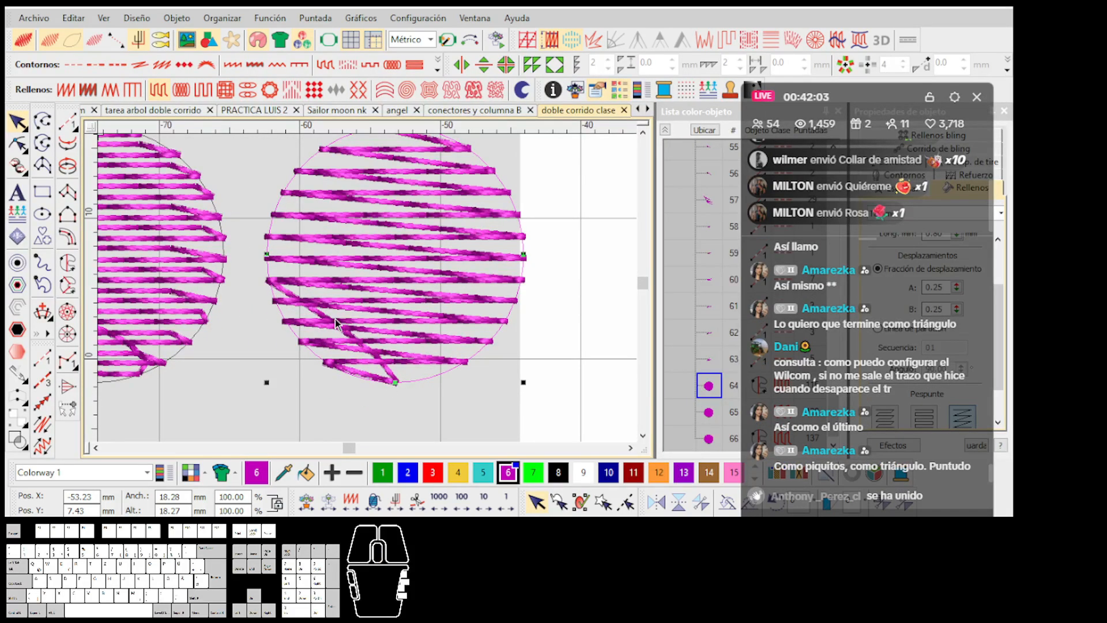
{"action": "key", "text": "h"}
{"action": "scroll", "coordinate": [369, 292], "scroll_direction": "down", "scroll_amount": 1}
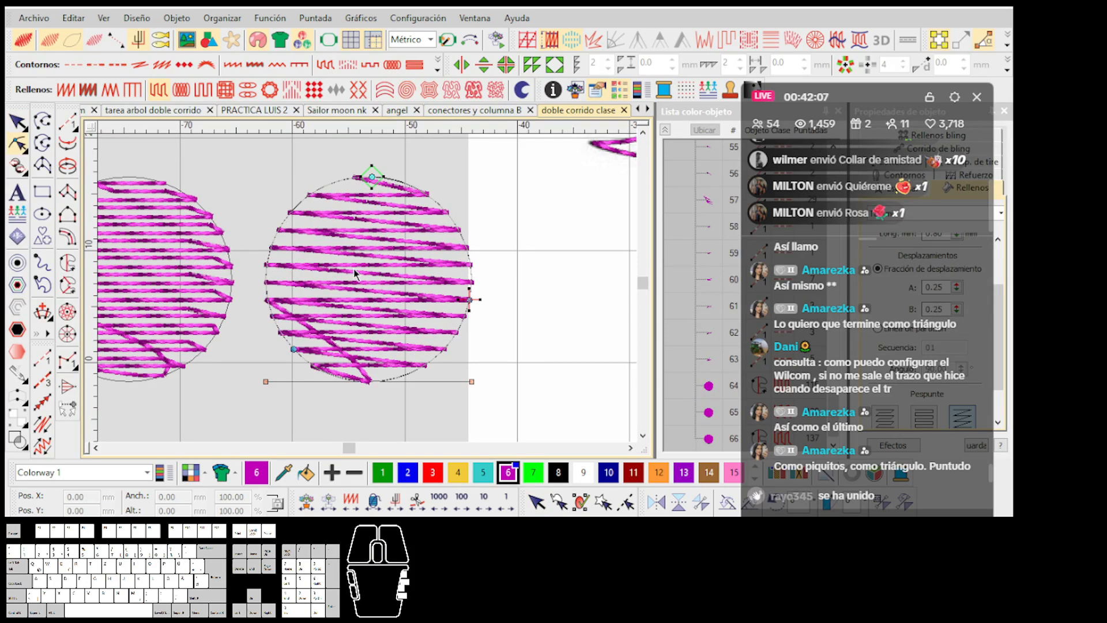
{"action": "left_click_drag", "start_coordinate": [470, 298], "coordinate": [365, 387]}
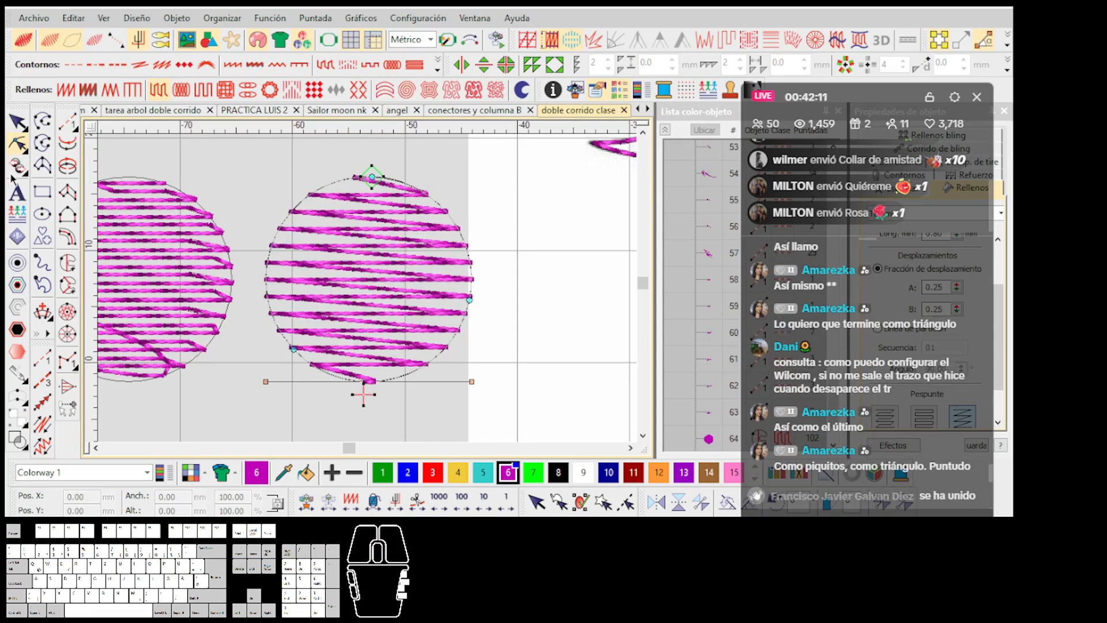
{"action": "key", "text": "Escape"}
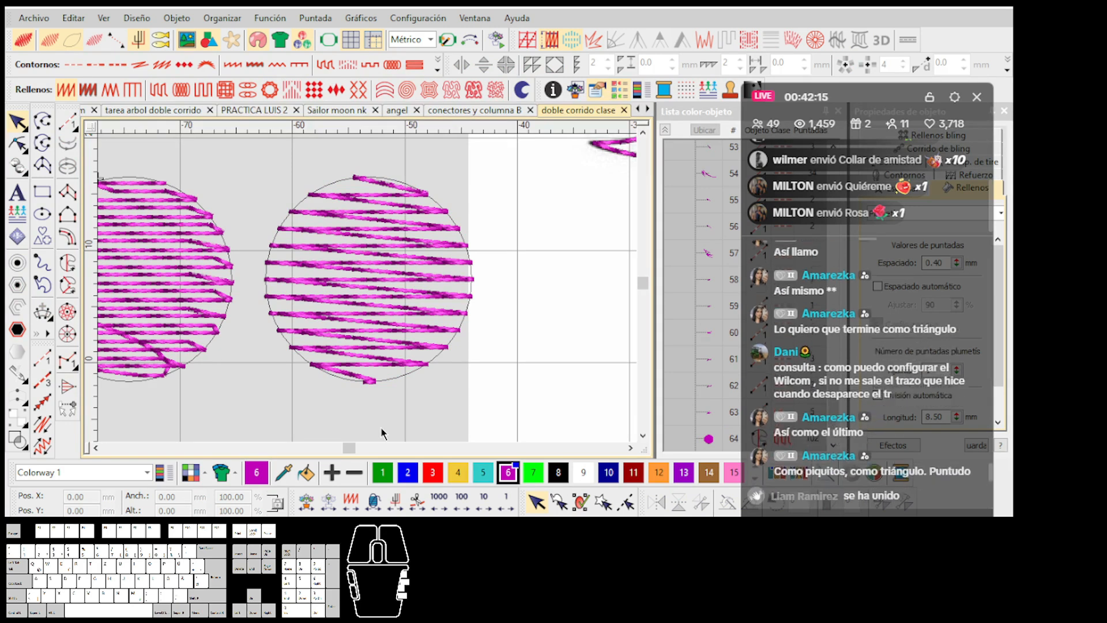
Step: Examine the rightmost circle's reworked stitch path and compare it with the other two circles
{"action": "left_click", "coordinate": [359, 346]}
{"action": "scroll", "coordinate": [358, 339], "scroll_direction": "up", "scroll_amount": 1}
{"action": "scroll", "coordinate": [367, 280], "scroll_direction": "down", "scroll_amount": 1}
{"action": "scroll", "coordinate": [368, 289], "scroll_direction": "up", "scroll_amount": 1}
{"action": "scroll", "coordinate": [368, 292], "scroll_direction": "down", "scroll_amount": 2}
{"action": "scroll", "coordinate": [368, 290], "scroll_direction": "up", "scroll_amount": 2}
{"action": "scroll", "coordinate": [368, 293], "scroll_direction": "down", "scroll_amount": 2}
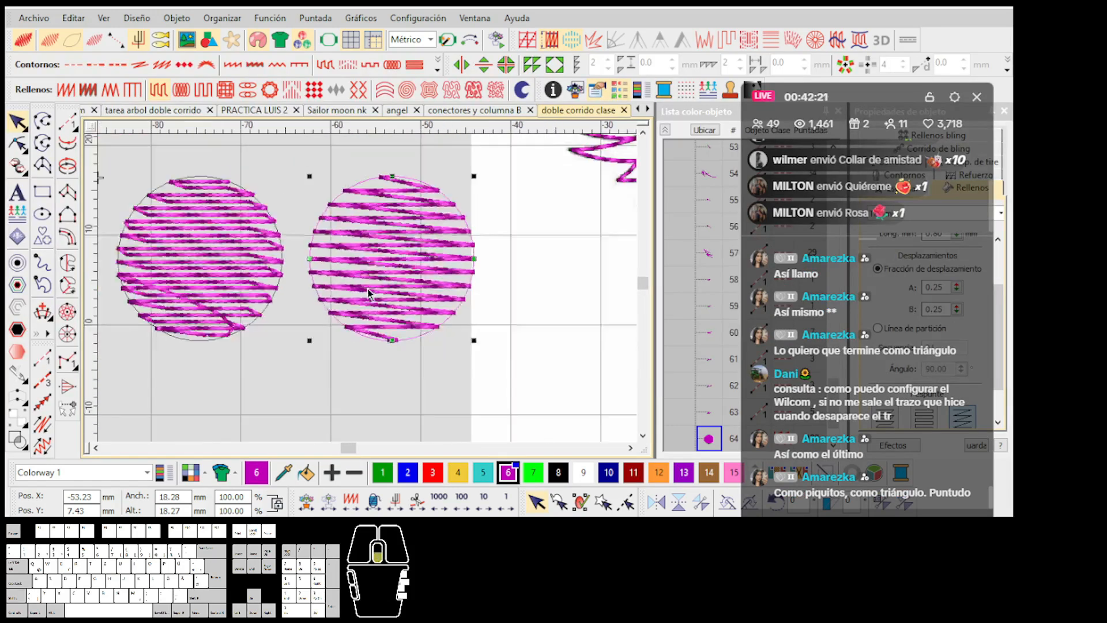
{"action": "scroll", "coordinate": [295, 294], "scroll_direction": "up", "scroll_amount": 2}
{"action": "scroll", "coordinate": [367, 293], "scroll_direction": "down", "scroll_amount": 2}
{"action": "scroll", "coordinate": [165, 298], "scroll_direction": "up", "scroll_amount": 2}
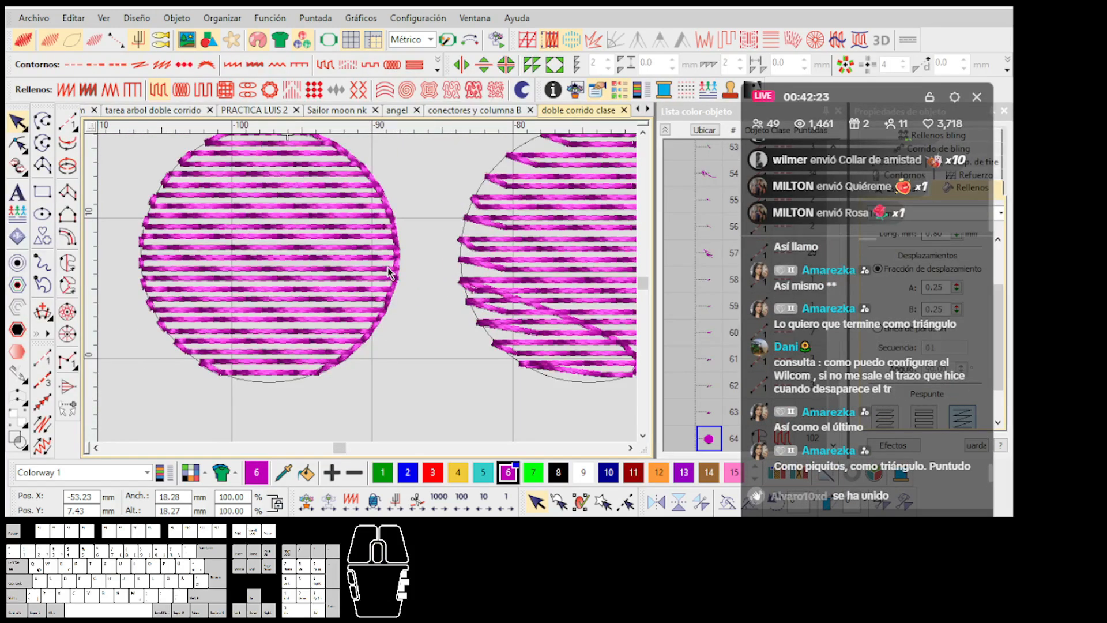
{"action": "scroll", "coordinate": [372, 268], "scroll_direction": "down", "scroll_amount": 4}
{"action": "scroll", "coordinate": [444, 287], "scroll_direction": "up", "scroll_amount": 1}
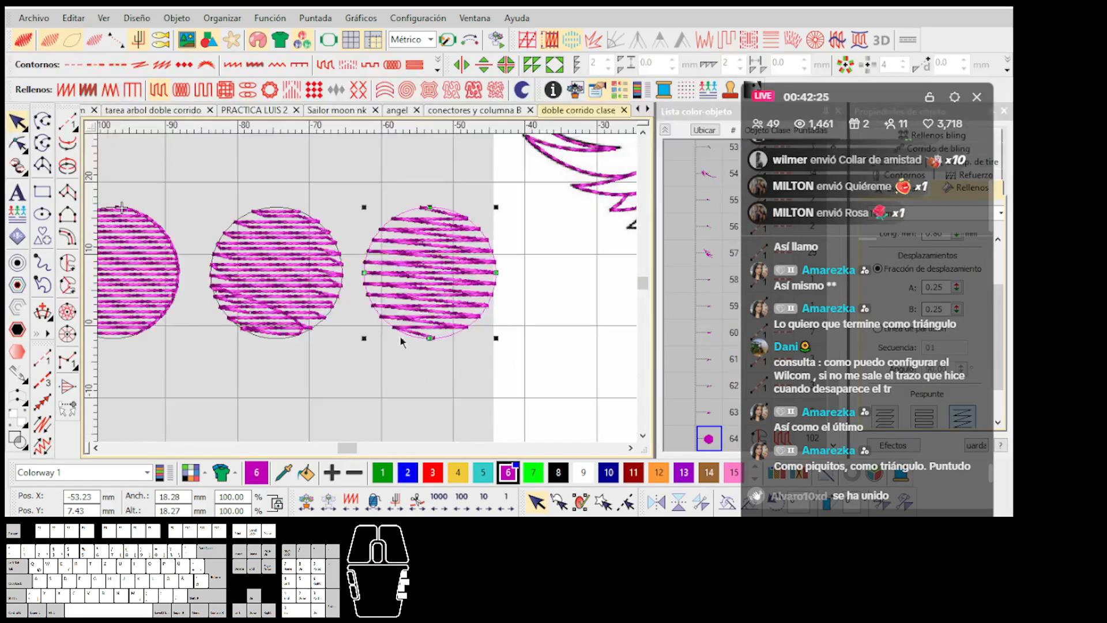
Step: Try a run stitch line along the rightmost circle's right edge, between its bottom and upper part, and remove it
{"action": "left_click", "coordinate": [401, 339]}
{"action": "scroll", "coordinate": [427, 279], "scroll_direction": "up", "scroll_amount": 2}
{"action": "left_click", "coordinate": [68, 122]}
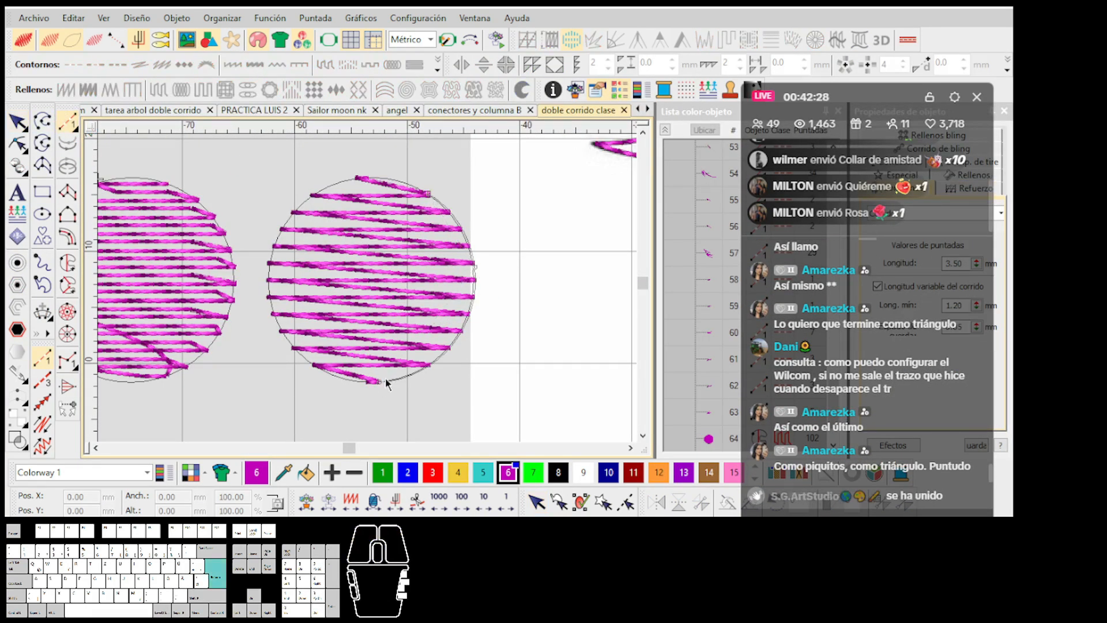
{"action": "scroll", "coordinate": [368, 292], "scroll_direction": "down", "scroll_amount": 1}
{"action": "key", "text": "Escape"}
{"action": "scroll", "coordinate": [367, 292], "scroll_direction": "up", "scroll_amount": 1}
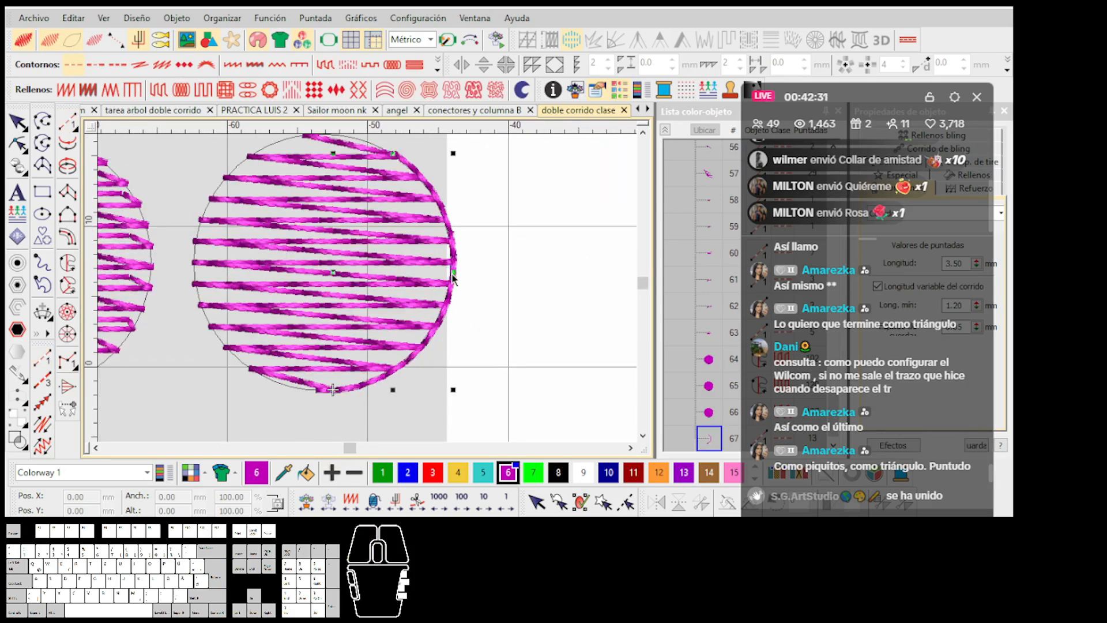
{"action": "left_click", "coordinate": [453, 278]}
{"action": "left_click_drag", "start_coordinate": [881, 110], "coordinate": [678, 94]}
{"action": "left_click", "coordinate": [404, 392]}
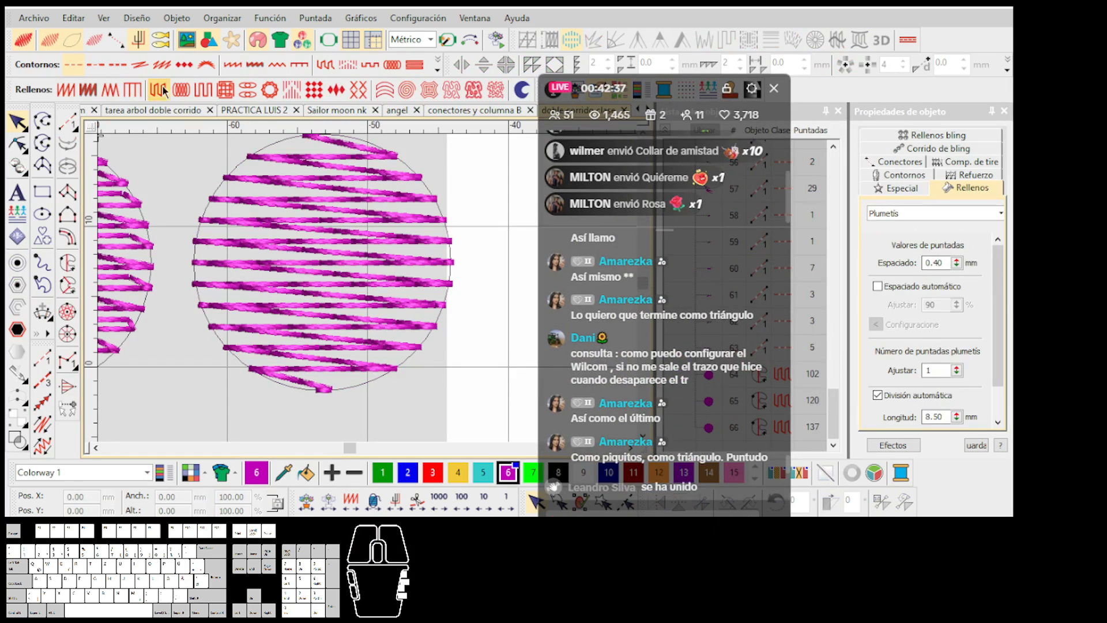
Step: Draw a complex-fill circle with Tatami stitch, about 18 mm across, below the row of three circles
{"action": "left_click", "coordinate": [163, 87]}
{"action": "scroll", "coordinate": [370, 297], "scroll_direction": "down", "scroll_amount": 3}
{"action": "scroll", "coordinate": [371, 298], "scroll_direction": "up", "scroll_amount": 1}
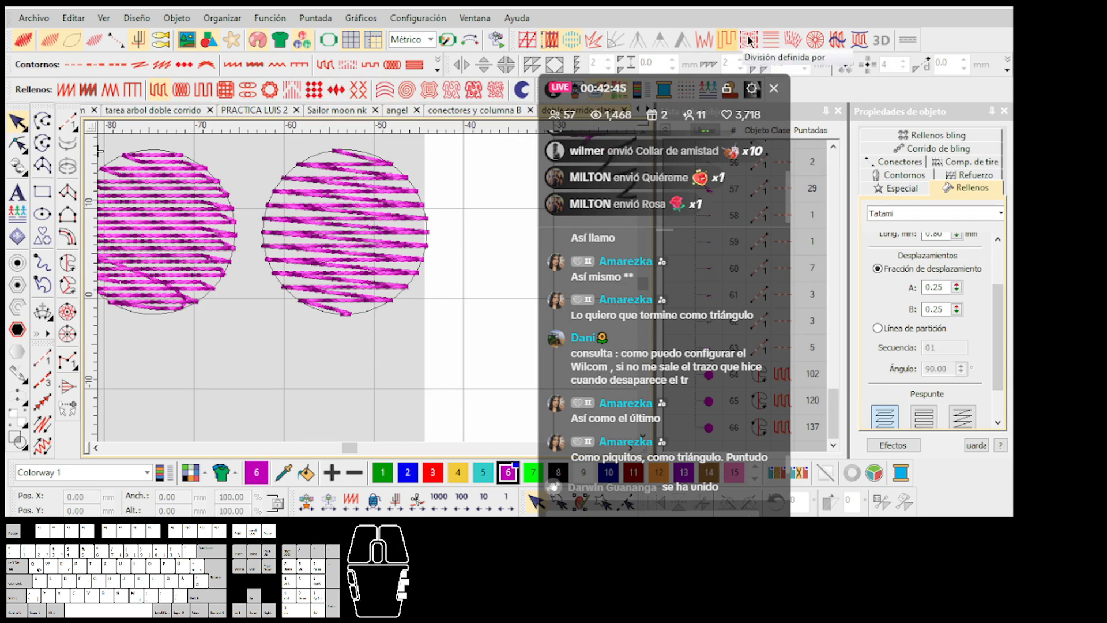
{"action": "scroll", "coordinate": [308, 265], "scroll_direction": "up", "scroll_amount": 1}
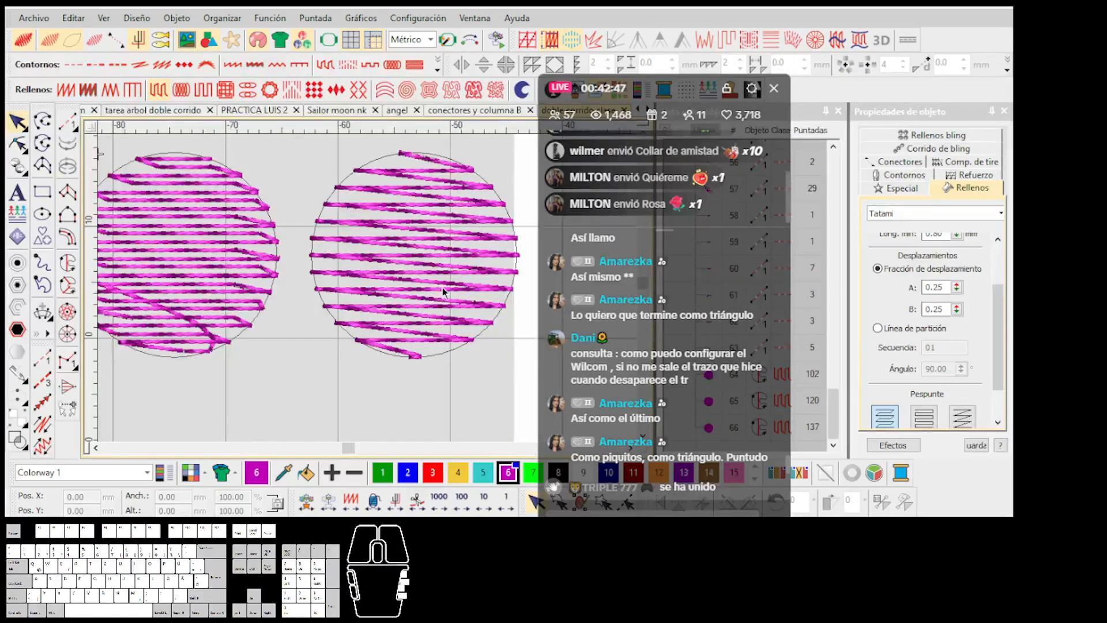
{"action": "scroll", "coordinate": [358, 317], "scroll_direction": "down", "scroll_amount": 3}
{"action": "scroll", "coordinate": [353, 313], "scroll_direction": "up", "scroll_amount": 1}
{"action": "left_click", "coordinate": [67, 262]}
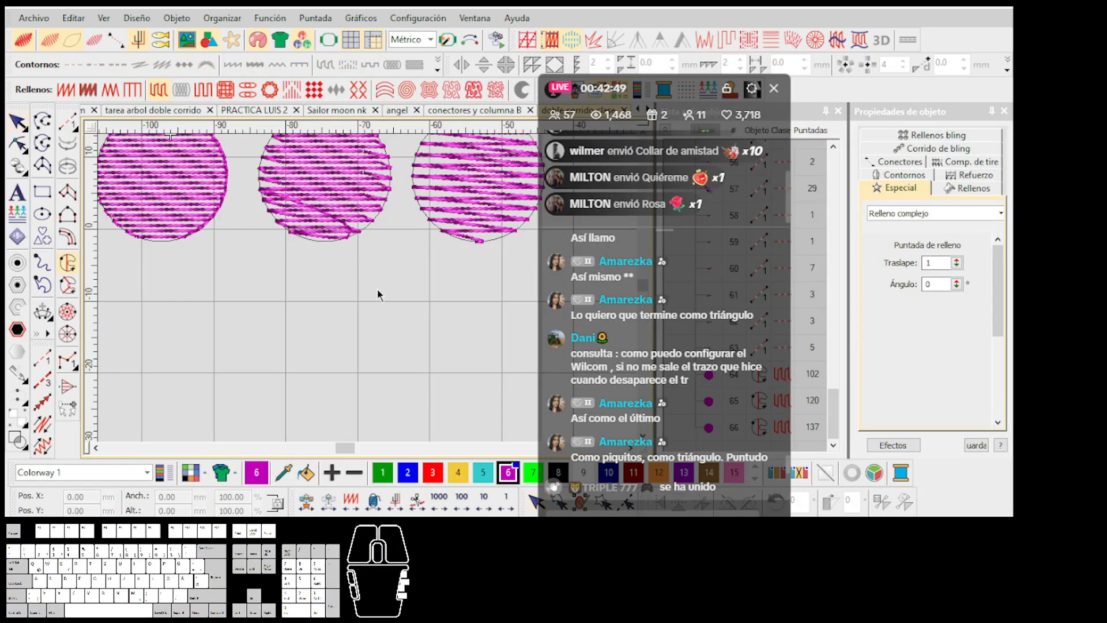
{"action": "key", "text": "BackSpace"}
{"action": "right_click", "coordinate": [457, 356]}
{"action": "right_click", "coordinate": [348, 403]}
{"action": "key", "text": "Return"}
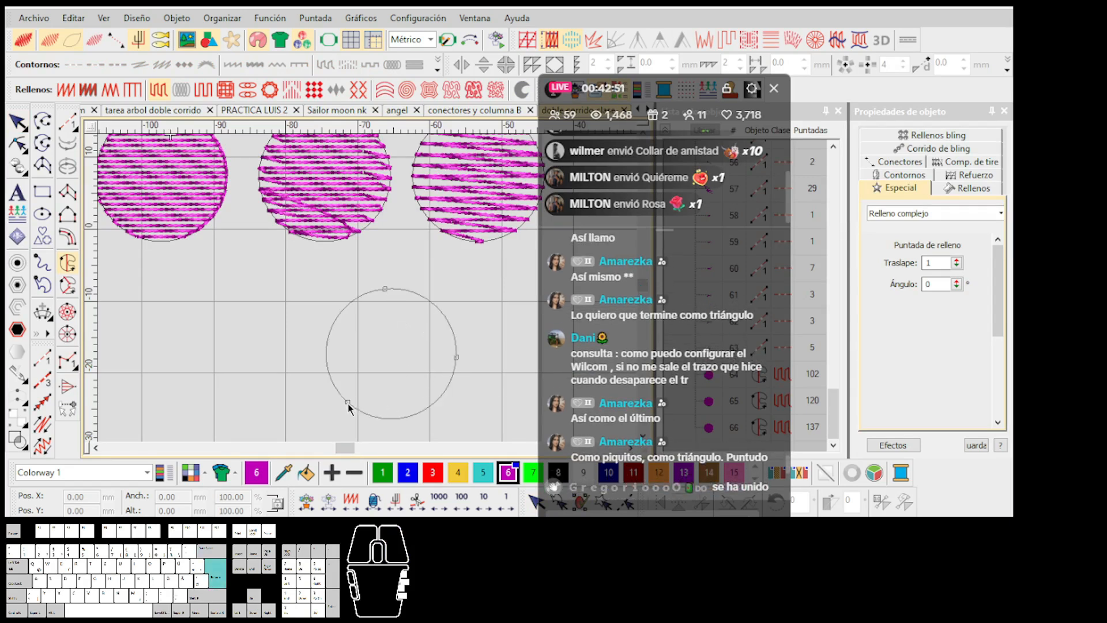
{"action": "key", "text": "Return"}
{"action": "scroll", "coordinate": [397, 359], "scroll_direction": "up", "scroll_amount": 1}
{"action": "key", "text": "Escape"}
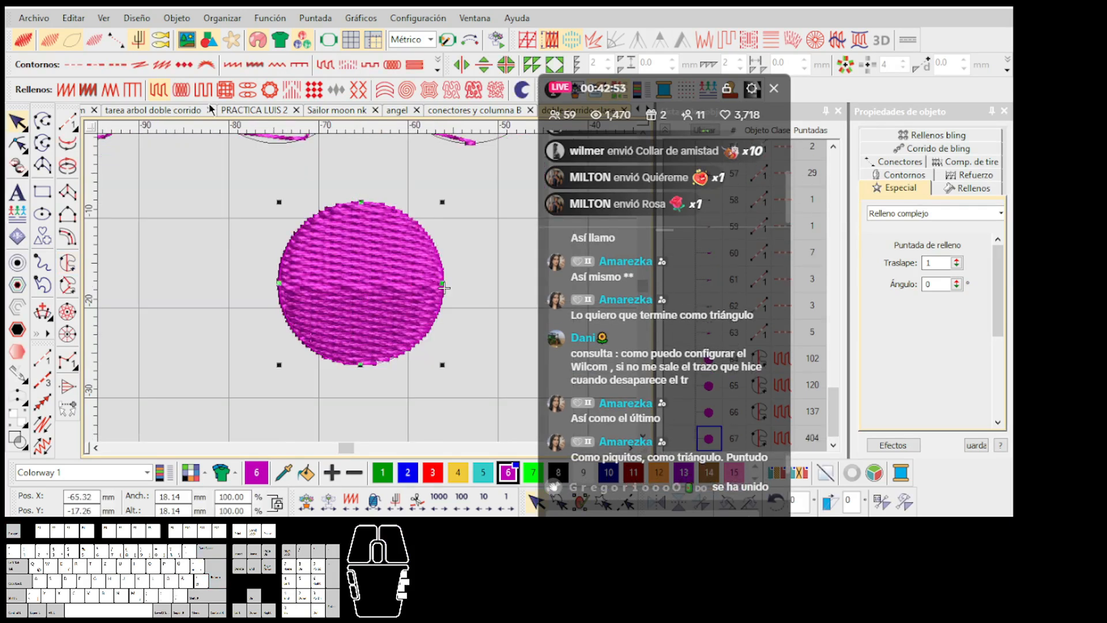
Step: Set the new circle's Tatami backstitch (Pespunte) to the diagonal type
{"action": "right_click", "coordinate": [162, 95]}
{"action": "scroll", "coordinate": [981, 259], "scroll_direction": "up", "scroll_amount": 3}
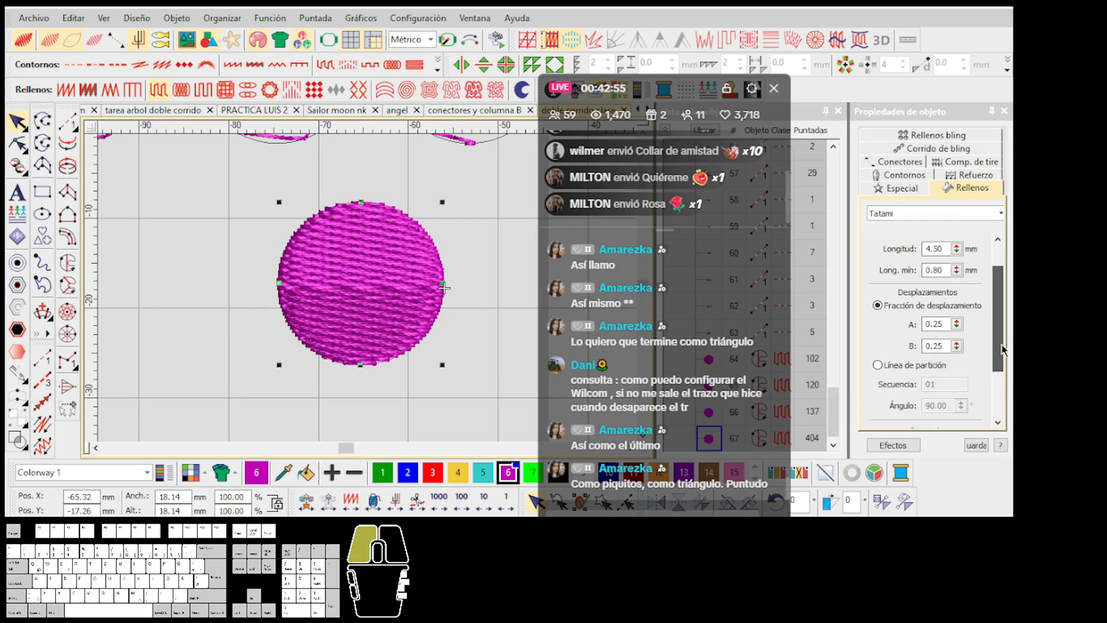
{"action": "scroll", "coordinate": [903, 375], "scroll_direction": "down", "scroll_amount": 3}
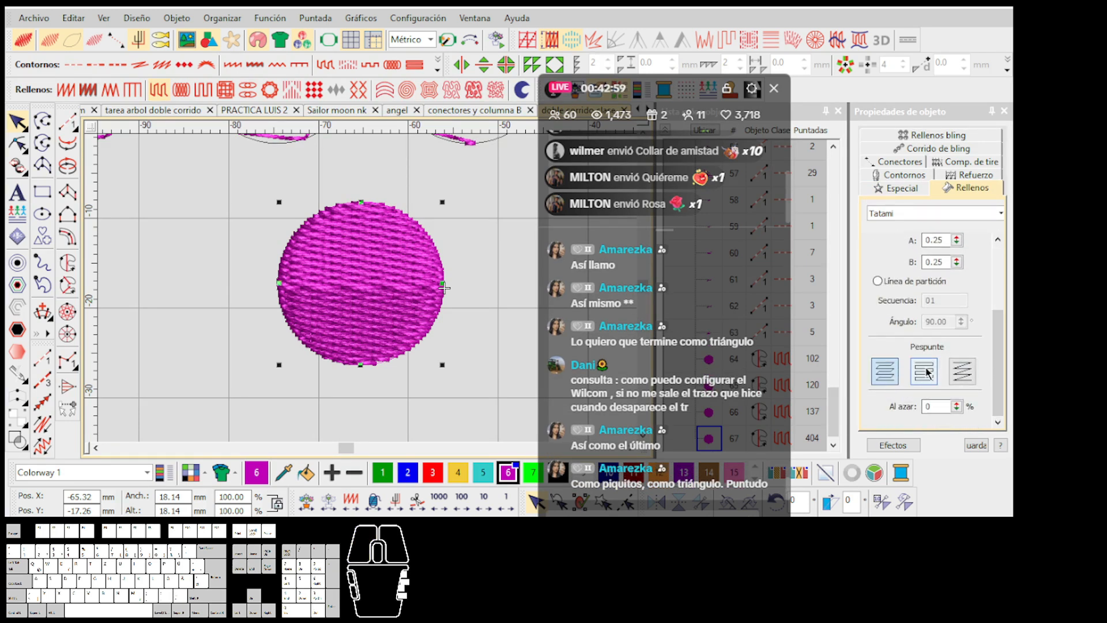
{"action": "left_click", "coordinate": [957, 380]}
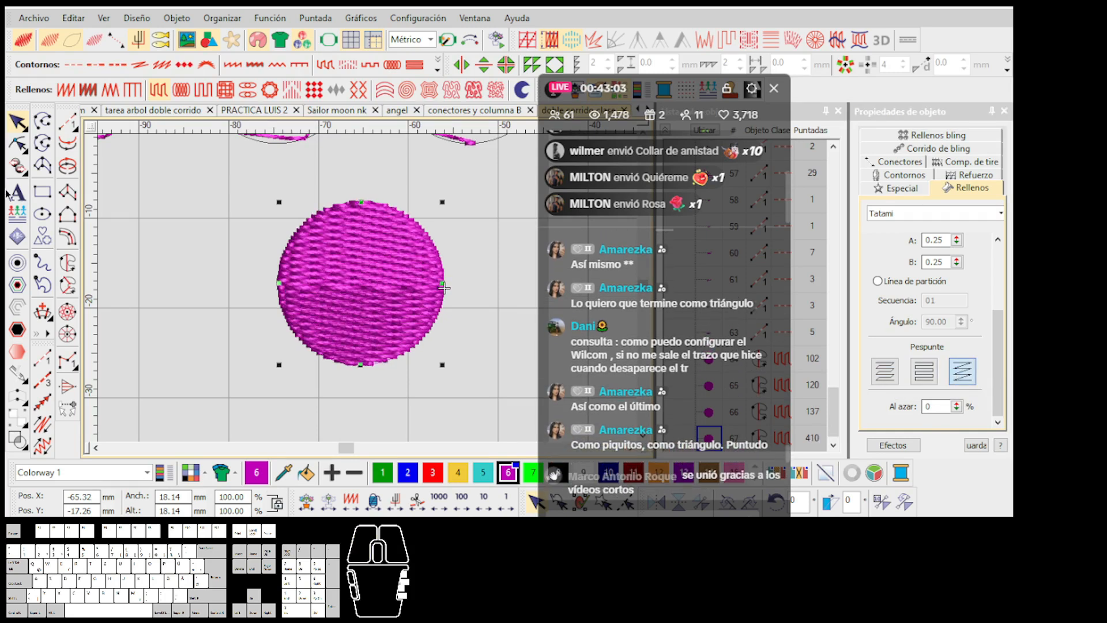
Step: Increase the new circle's Tatami stitch spacing in several increments to open up the fill
{"action": "left_click_drag", "start_coordinate": [1001, 322], "coordinate": [892, 245]}
{"action": "left_click", "coordinate": [958, 260]}
{"action": "left_click", "coordinate": [959, 260]}
{"action": "left_click", "coordinate": [960, 260]}
{"action": "left_click_drag", "start_coordinate": [957, 262], "coordinate": [892, 252]}
{"action": "left_click", "coordinate": [958, 262]}
{"action": "left_click_drag", "start_coordinate": [1000, 316], "coordinate": [997, 394]}
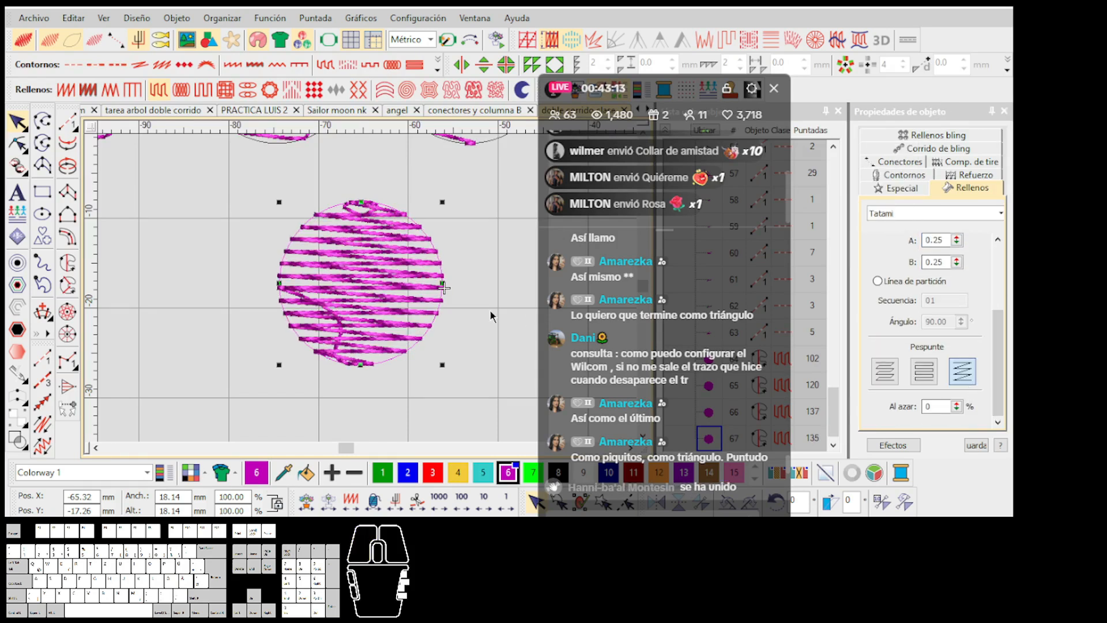
Step: Reshape the new circle by moving its stitch entry point to the bottom and its exit point to the top
{"action": "scroll", "coordinate": [350, 298], "scroll_direction": "up", "scroll_amount": 1}
{"action": "key", "text": "h"}
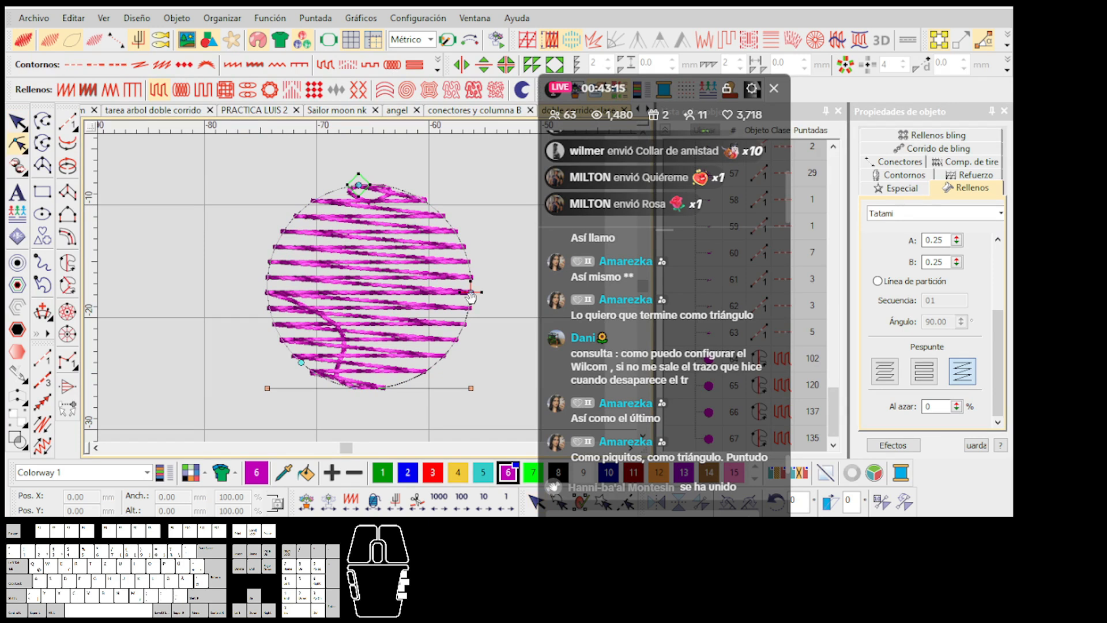
{"action": "left_click_drag", "start_coordinate": [371, 394], "coordinate": [349, 413]}
{"action": "left_click_drag", "start_coordinate": [358, 184], "coordinate": [371, 367]}
{"action": "left_click_drag", "start_coordinate": [371, 443], "coordinate": [371, 166]}
{"action": "key", "text": "Escape"}
Step: Compare the lower circle's fill with the row of three circles beside the wing drawing
{"action": "scroll", "coordinate": [369, 293], "scroll_direction": "down", "scroll_amount": 2}
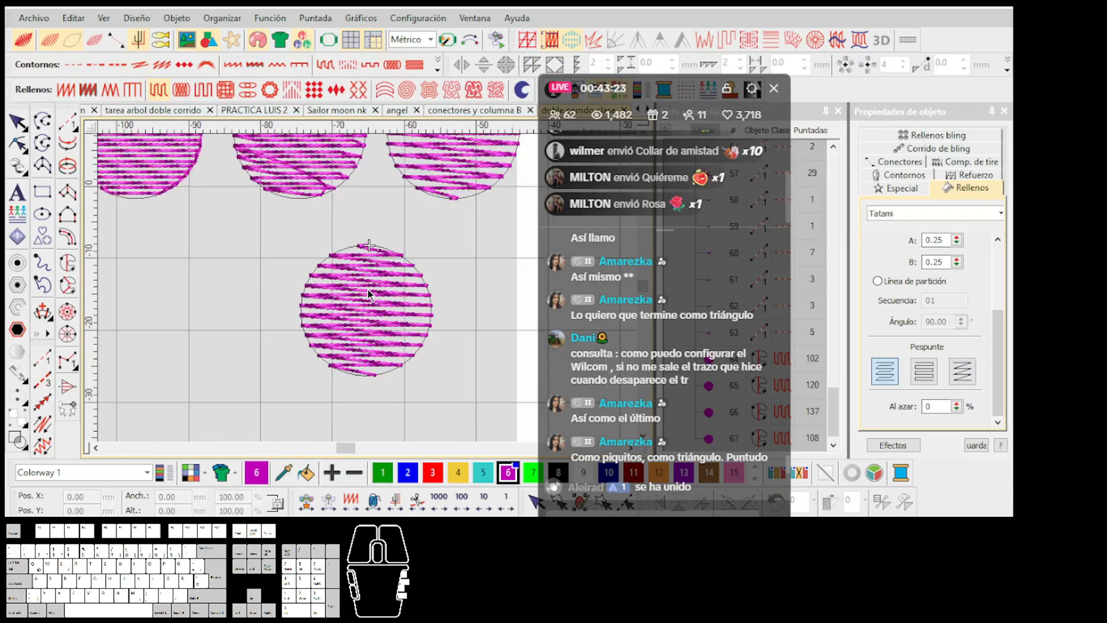
{"action": "scroll", "coordinate": [369, 298], "scroll_direction": "up", "scroll_amount": 1}
{"action": "scroll", "coordinate": [278, 149], "scroll_direction": "down", "scroll_amount": 2}
{"action": "left_click_drag", "start_coordinate": [237, 178], "coordinate": [430, 348]}
{"action": "key", "text": "Escape"}
{"action": "scroll", "coordinate": [368, 287], "scroll_direction": "down", "scroll_amount": 1}
{"action": "scroll", "coordinate": [369, 291], "scroll_direction": "down", "scroll_amount": 2}
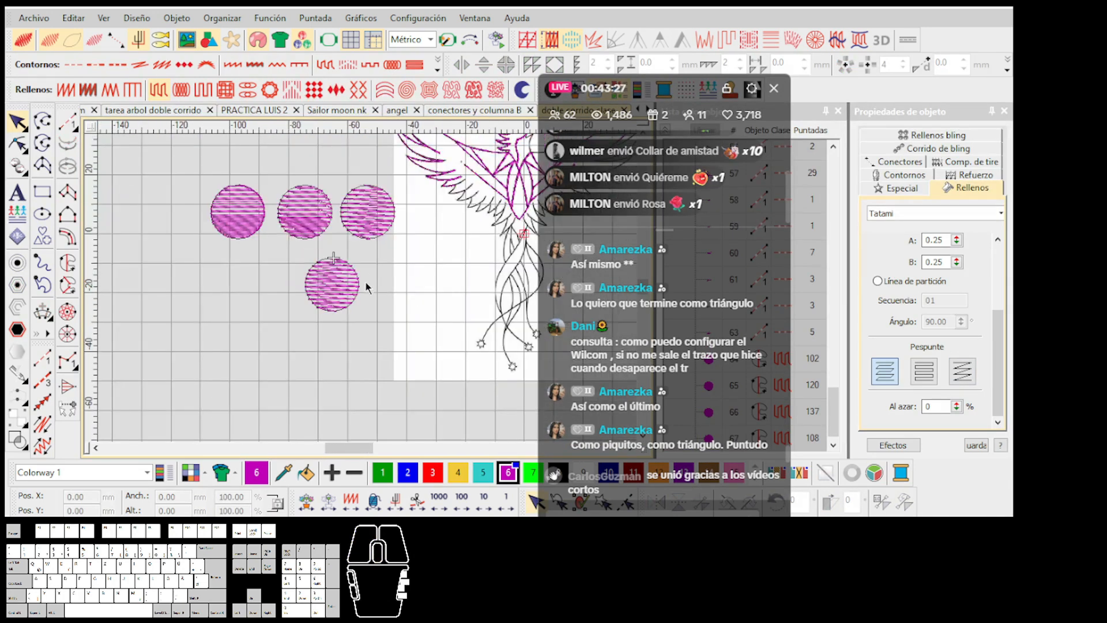
Step: Delete the four Tatami sample circles beside the wing drawing
{"action": "left_click_drag", "start_coordinate": [181, 164], "coordinate": [271, 248]}
{"action": "left_click_drag", "start_coordinate": [407, 330], "coordinate": [409, 330]}
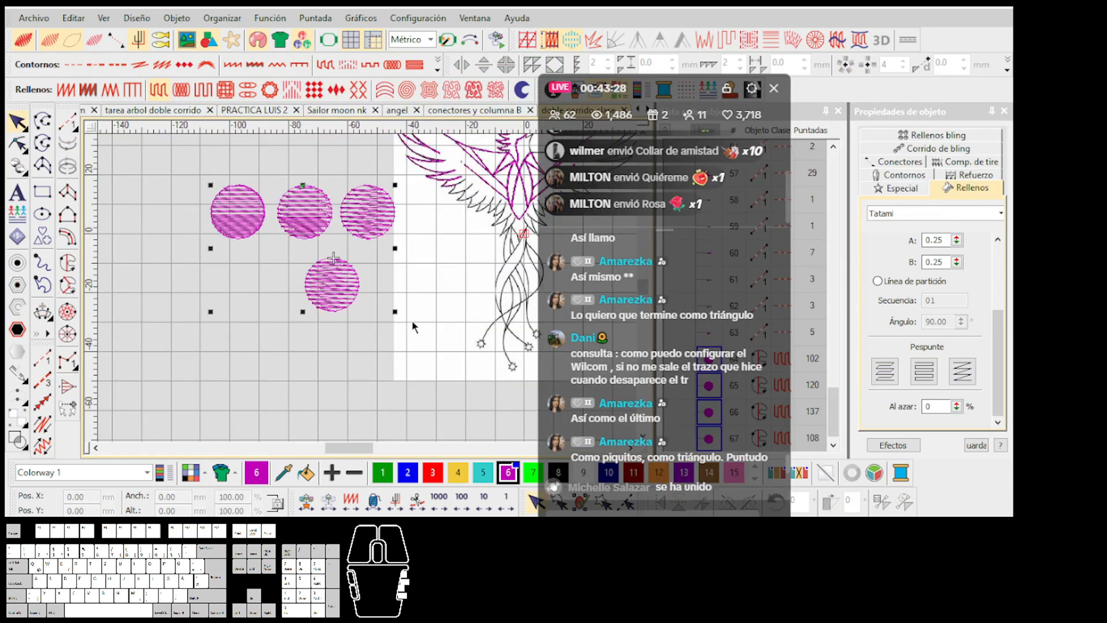
{"action": "key", "text": "Delete"}
Step: Digitize a run stitch from the end of the last feather run along the drawn curve to the feather's upper tip
{"action": "scroll", "coordinate": [427, 283], "scroll_direction": "down", "scroll_amount": 1}
{"action": "scroll", "coordinate": [377, 275], "scroll_direction": "up", "scroll_amount": 1}
{"action": "left_click_drag", "start_coordinate": [671, 99], "coordinate": [787, 97]}
{"action": "left_click", "coordinate": [612, 226]}
{"action": "scroll", "coordinate": [398, 237], "scroll_direction": "up", "scroll_amount": 1}
{"action": "key", "text": "t"}
{"action": "scroll", "coordinate": [366, 287], "scroll_direction": "up", "scroll_amount": 5}
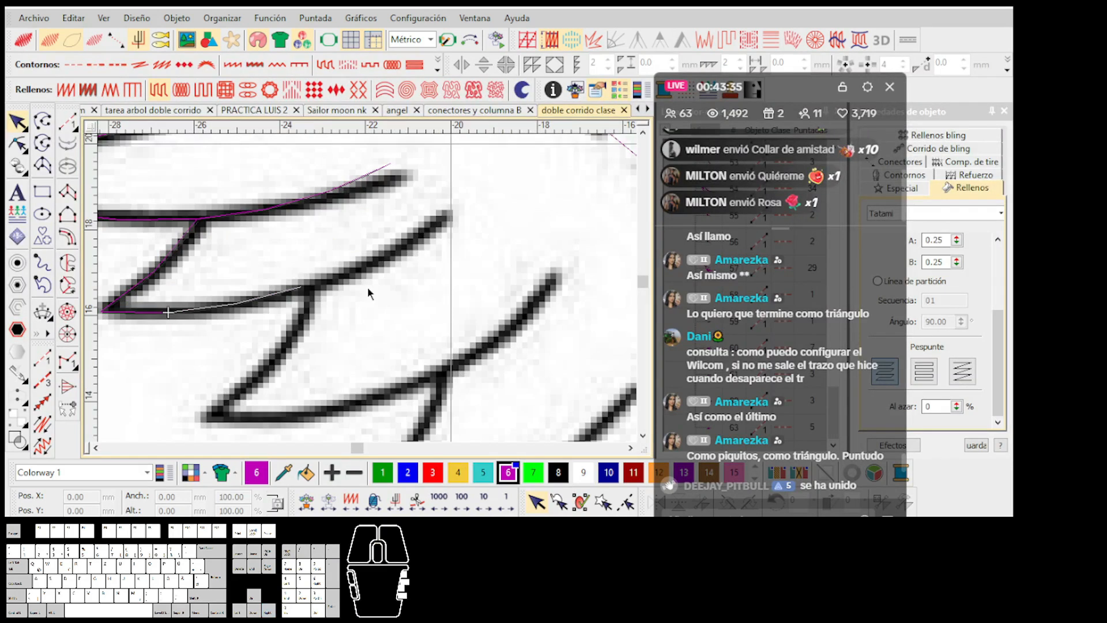
{"action": "left_click", "coordinate": [68, 121]}
{"action": "key", "text": "Left"}
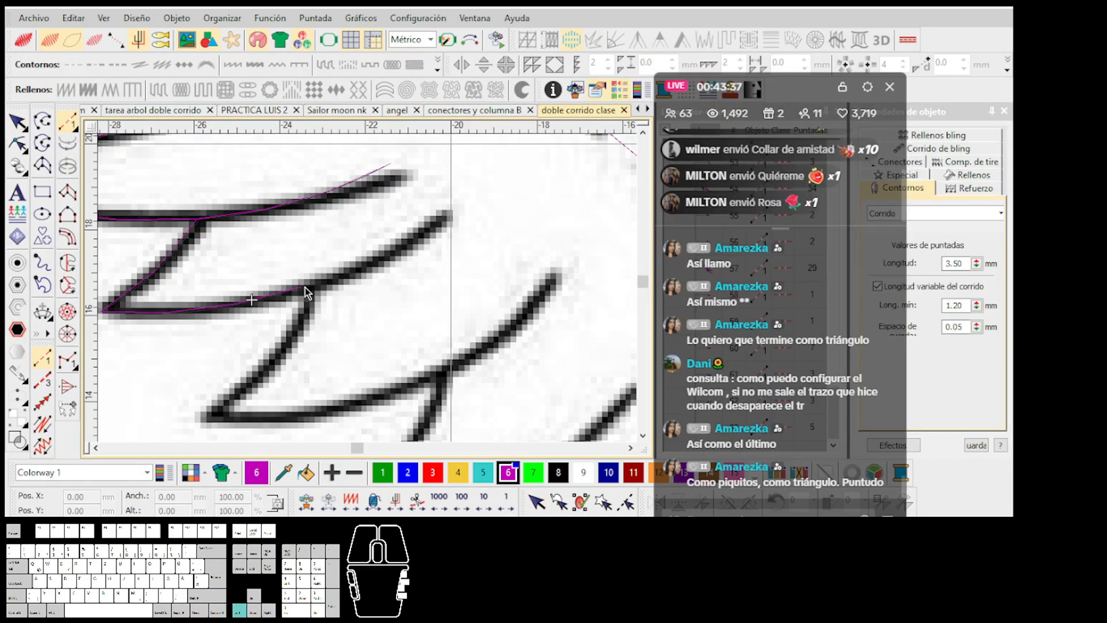
{"action": "left_click", "coordinate": [302, 287]}
{"action": "scroll", "coordinate": [302, 287], "scroll_direction": "up", "scroll_amount": 1}
{"action": "right_click", "coordinate": [378, 287]}
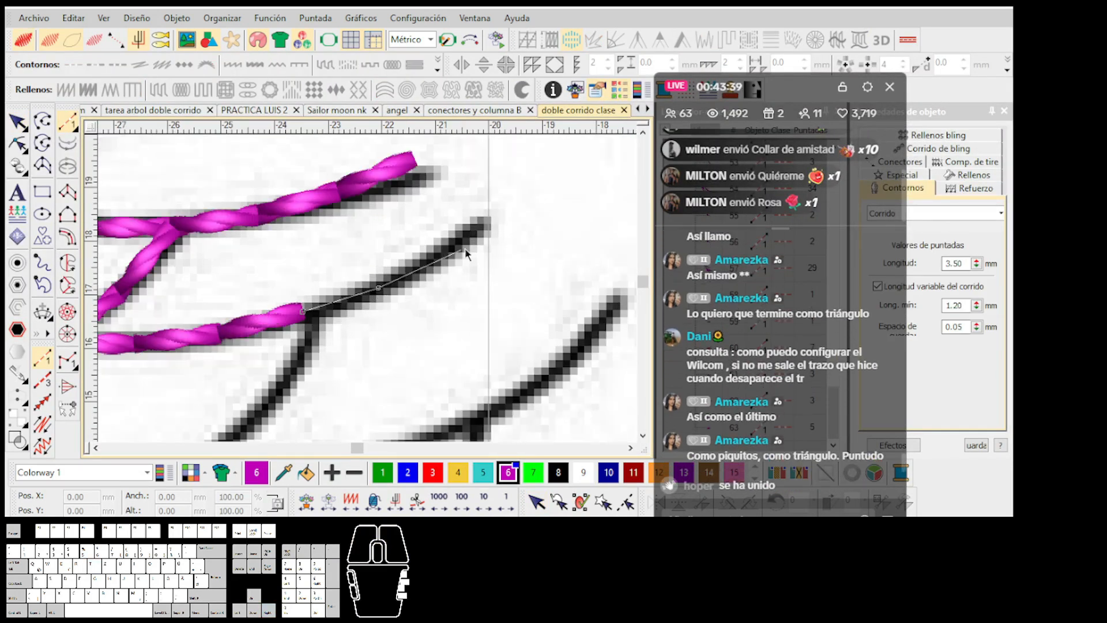
{"action": "left_click", "coordinate": [494, 232]}
{"action": "key", "text": "Return"}
Step: Digitize a run stitch from the feather junction down to the next feather's outer point and back up to the following junction
{"action": "left_click", "coordinate": [305, 315], "text": "shift"}
{"action": "left_click", "coordinate": [305, 315]}
{"action": "scroll", "coordinate": [275, 388], "scroll_direction": "down", "scroll_amount": 1}
{"action": "left_click", "coordinate": [286, 357]}
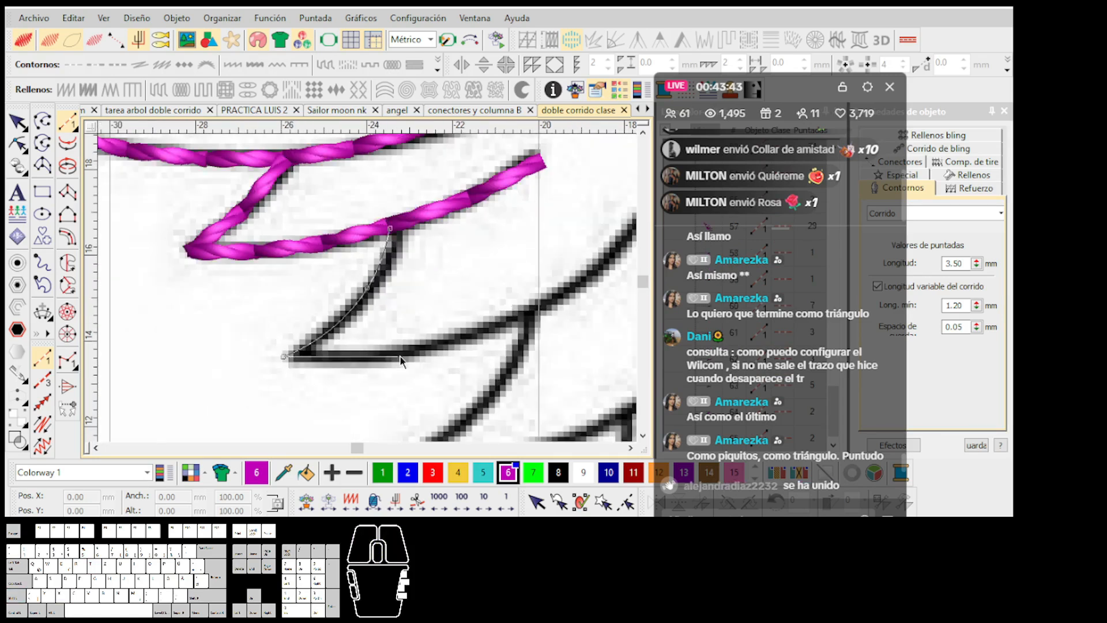
{"action": "left_click", "coordinate": [520, 321]}
{"action": "key", "text": "Return"}
Step: Add a run stitch from the new junction along the short curve to that feather's inner end
{"action": "key", "text": "c"}
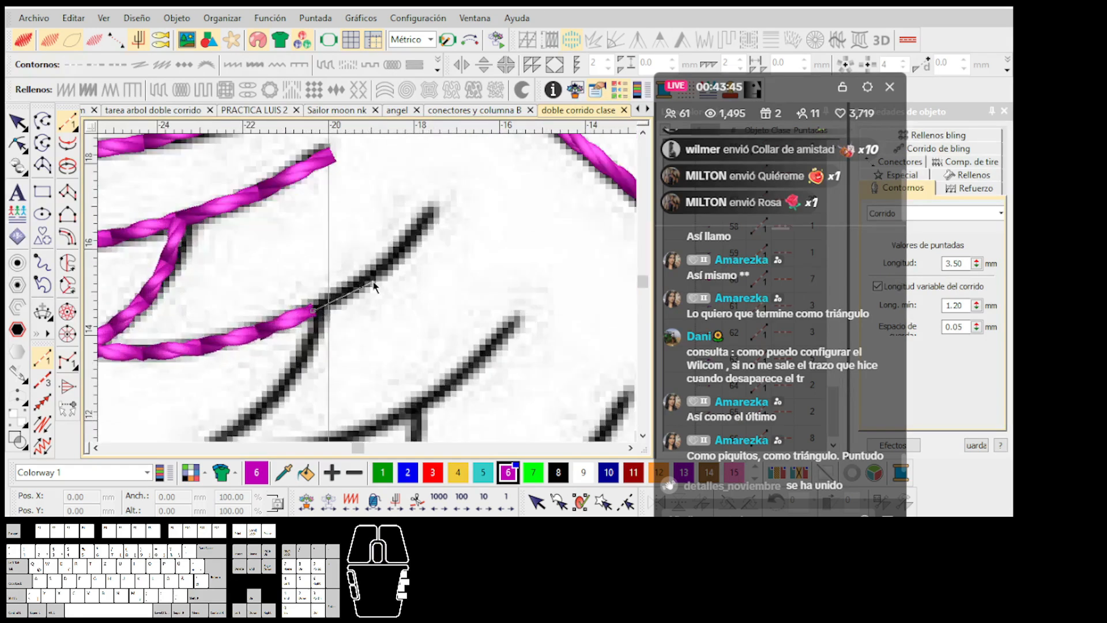
{"action": "left_click", "coordinate": [432, 202]}
{"action": "key", "text": "Return"}
{"action": "key", "text": "shift+b"}
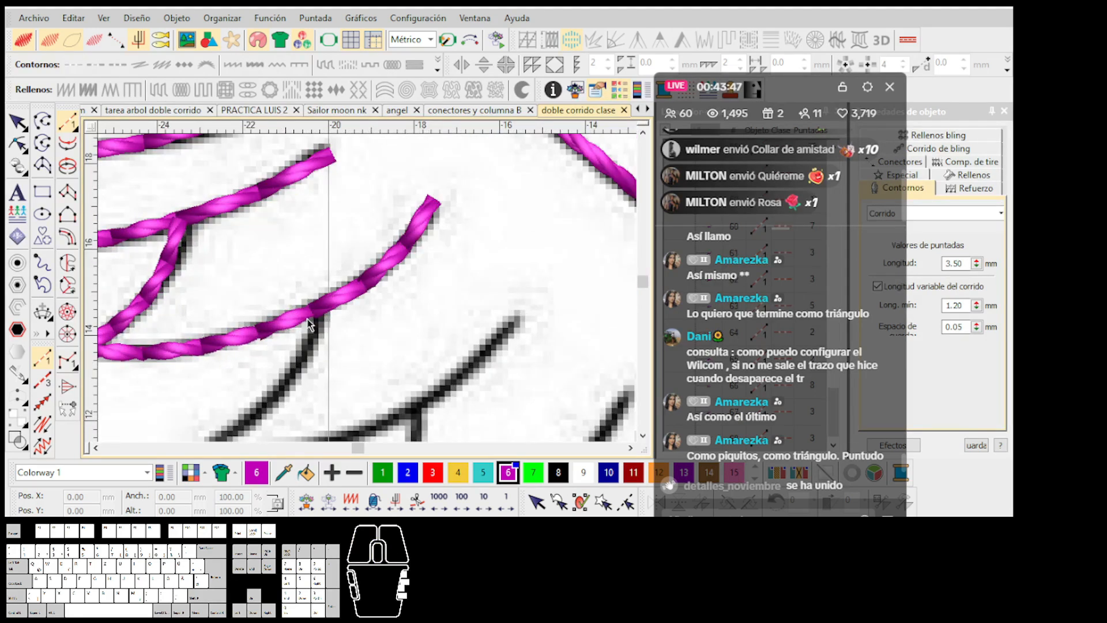
Step: Trace the next feather's side and lower edge with one run stitch, turning at its outer point and ending at the junction
{"action": "key", "text": "t"}
{"action": "left_click", "coordinate": [314, 316]}
{"action": "key", "text": "c"}
{"action": "right_click", "coordinate": [367, 287]}
{"action": "left_click", "coordinate": [266, 369]}
{"action": "right_click", "coordinate": [399, 354]}
{"action": "key", "text": "t"}
{"action": "left_click", "coordinate": [503, 317]}
{"action": "key", "text": "Return"}
Step: Extend this feather's edge with a separate run stitch from the junction to the inner end of the drawn line
{"action": "left_click", "coordinate": [504, 316]}
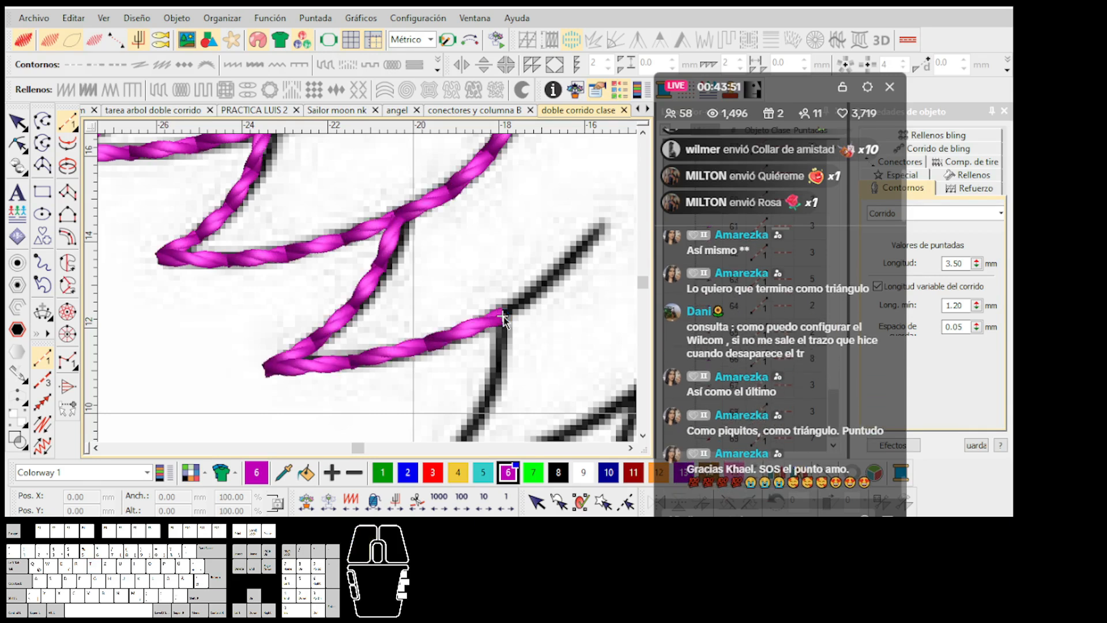
{"action": "scroll", "coordinate": [513, 312], "scroll_direction": "down", "scroll_amount": 2}
{"action": "scroll", "coordinate": [375, 286], "scroll_direction": "up", "scroll_amount": 2}
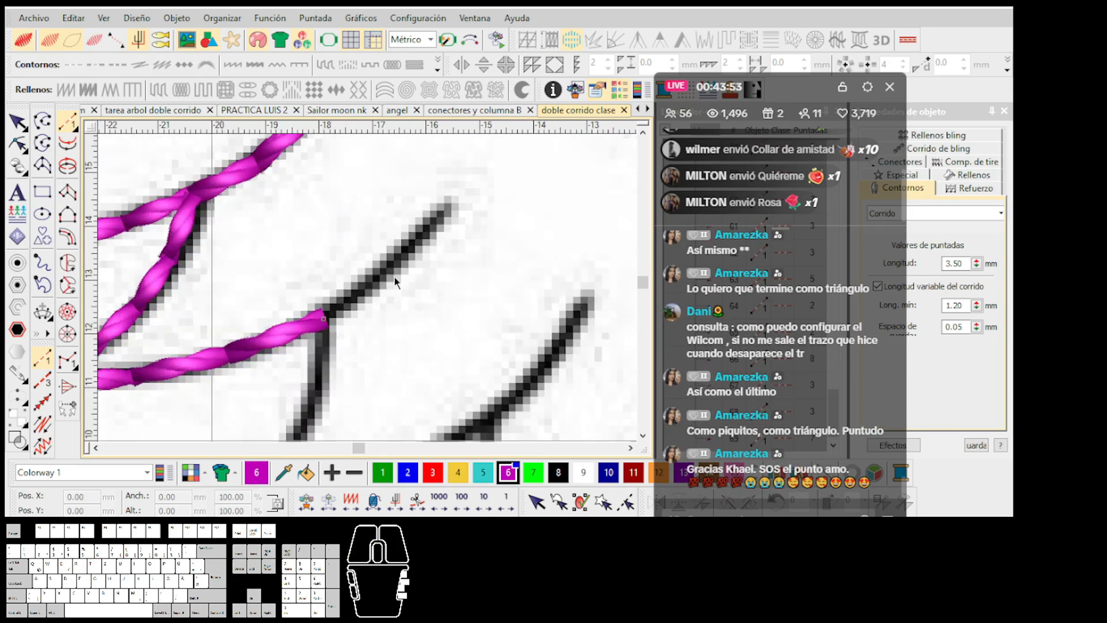
{"action": "left_click", "coordinate": [465, 183]}
{"action": "key", "text": "Return"}
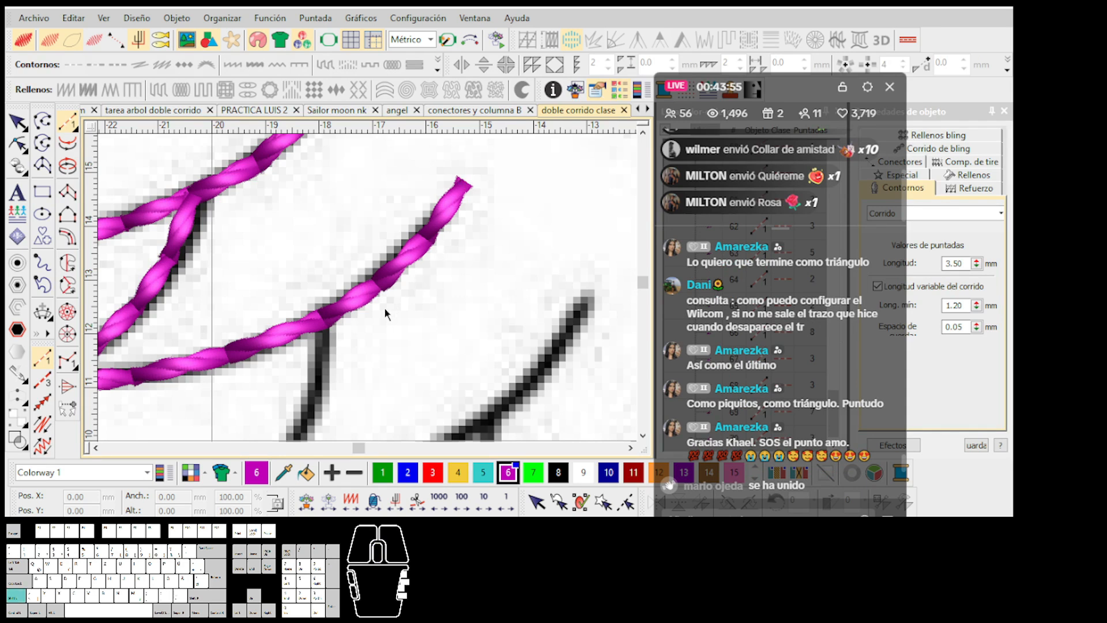
Step: Digitize the following feather with a run stitch from the last junction around its outer point to the next junction
{"action": "key", "text": "t"}
{"action": "key", "text": "t"}
{"action": "left_click", "coordinate": [324, 318]}
{"action": "scroll", "coordinate": [324, 369], "scroll_direction": "down", "scroll_amount": 2}
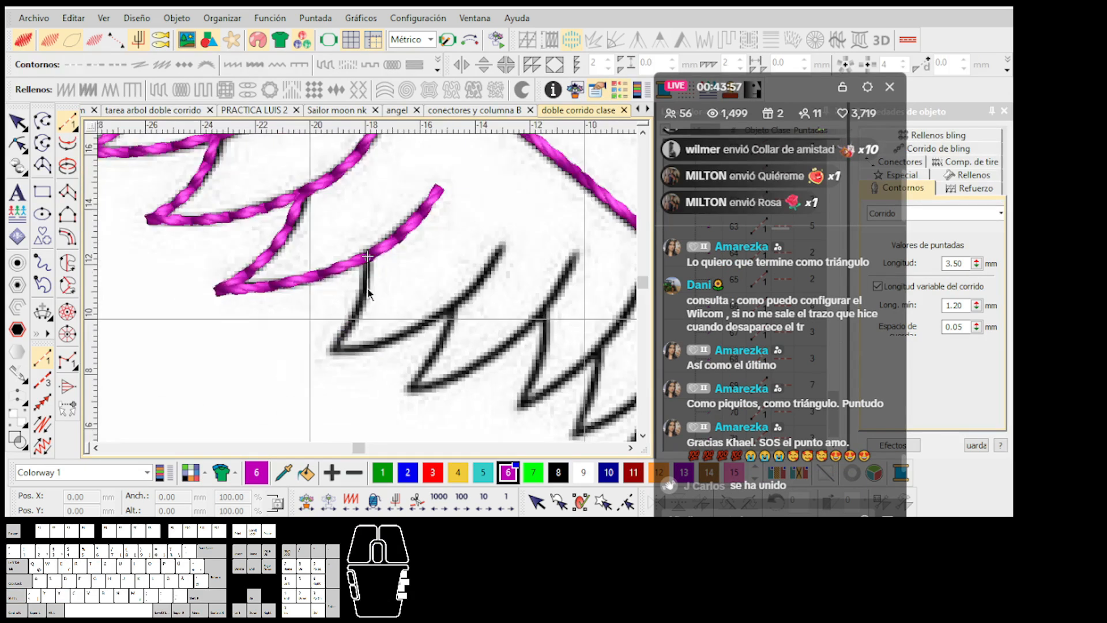
{"action": "scroll", "coordinate": [368, 288], "scroll_direction": "up", "scroll_amount": 2}
{"action": "right_click", "coordinate": [362, 280]}
{"action": "left_click", "coordinate": [283, 381]}
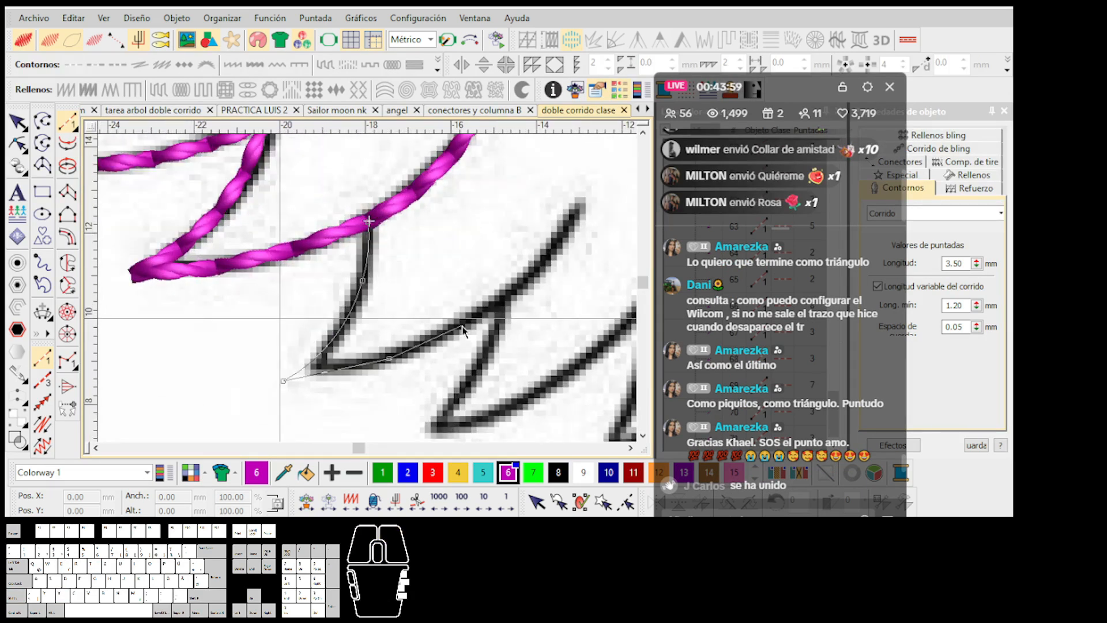
{"action": "left_click", "coordinate": [501, 302]}
Step: Digitize the remaining upper curve of this feather as a run stitch from the junction to its inner end
{"action": "key", "text": "c"}
{"action": "right_click", "coordinate": [375, 270]}
{"action": "left_click", "coordinate": [422, 188]}
{"action": "middle_click", "coordinate": [419, 212]}
{"action": "key", "text": "shift+x"}
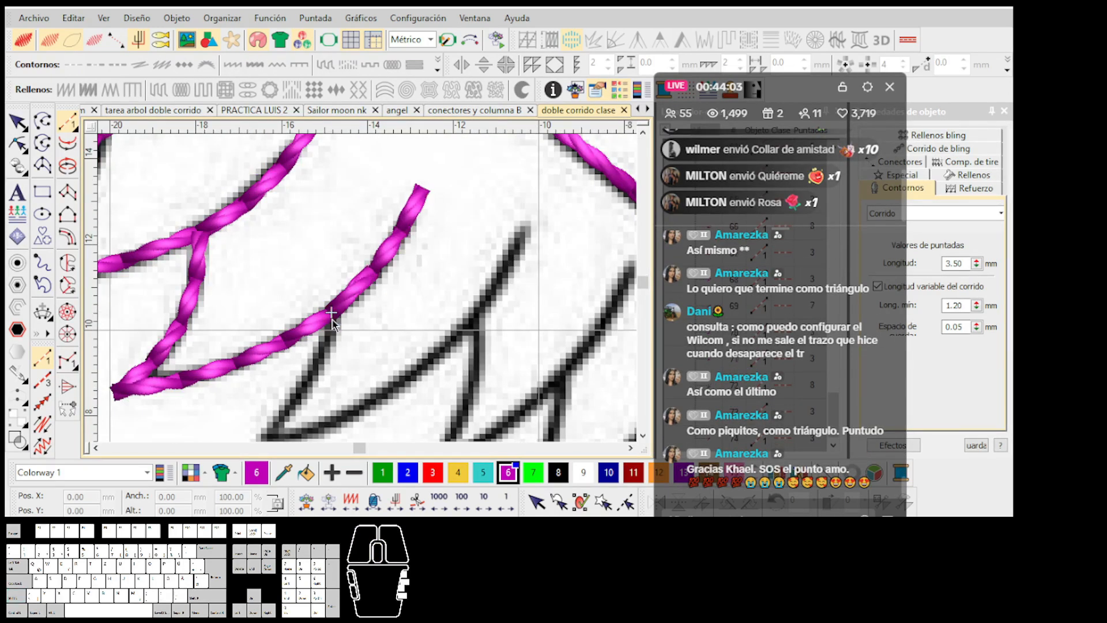
Step: Run stitch the next feather down from the junction to its outer point and along its lower edge to the following junction
{"action": "key", "text": "t"}
{"action": "middle_click", "coordinate": [313, 366]}
{"action": "left_click", "coordinate": [312, 366]}
{"action": "key", "text": "t"}
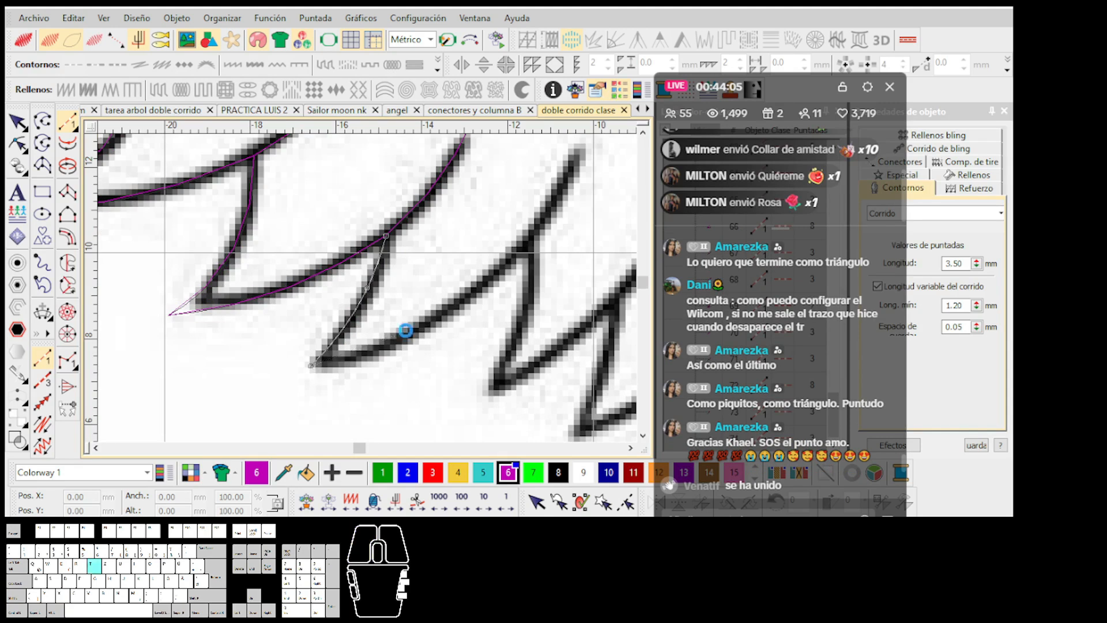
{"action": "right_click", "coordinate": [426, 322]}
{"action": "scroll", "coordinate": [521, 249], "scroll_direction": "up", "scroll_amount": 1}
{"action": "key", "text": "BackSpace"}
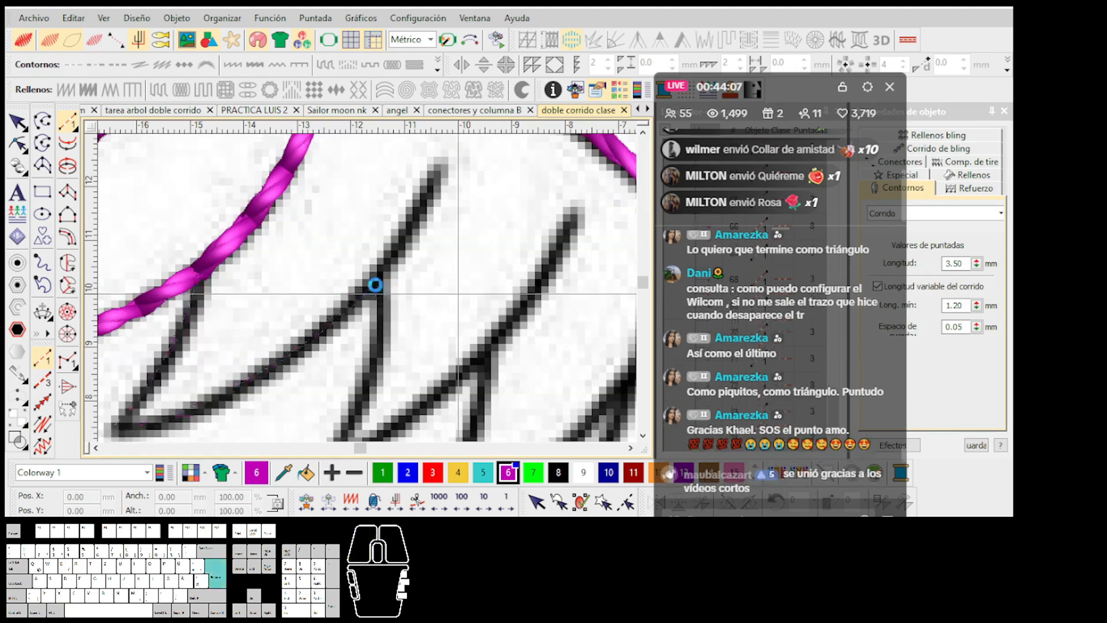
{"action": "left_click", "coordinate": [373, 288]}
{"action": "key", "text": "Return"}
Step: Add a run stitch from the latest junction along the short upward line to the feather's inner end
{"action": "scroll", "coordinate": [373, 288], "scroll_direction": "up", "scroll_amount": 1}
{"action": "key", "text": "t"}
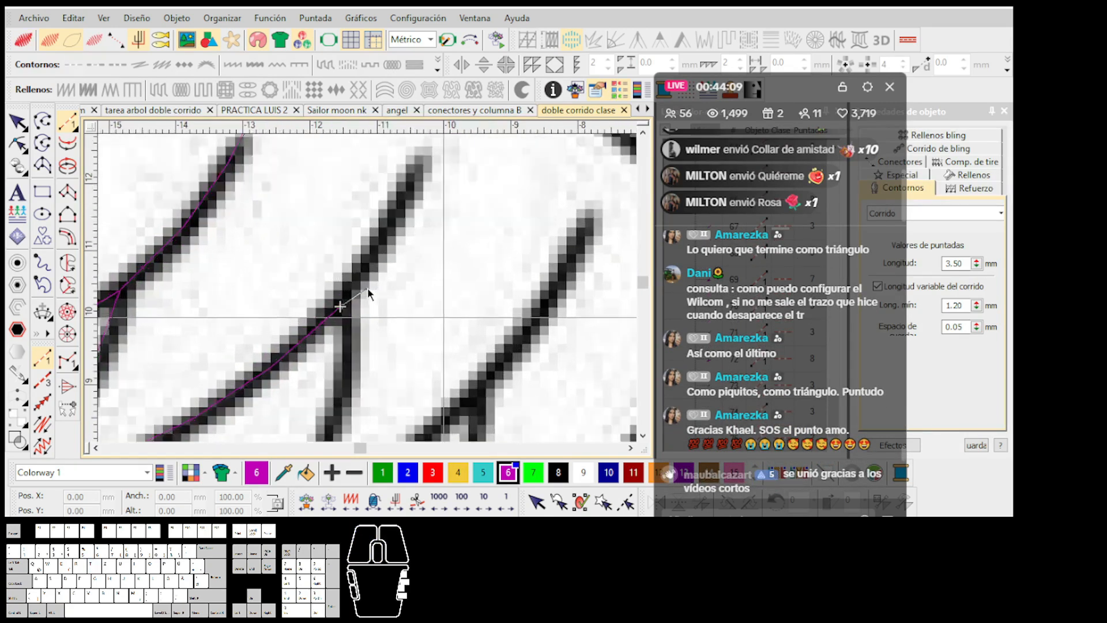
{"action": "scroll", "coordinate": [360, 293], "scroll_direction": "down", "scroll_amount": 2}
{"action": "scroll", "coordinate": [359, 293], "scroll_direction": "up", "scroll_amount": 2}
{"action": "scroll", "coordinate": [368, 290], "scroll_direction": "down", "scroll_amount": 2}
{"action": "scroll", "coordinate": [368, 290], "scroll_direction": "up", "scroll_amount": 2}
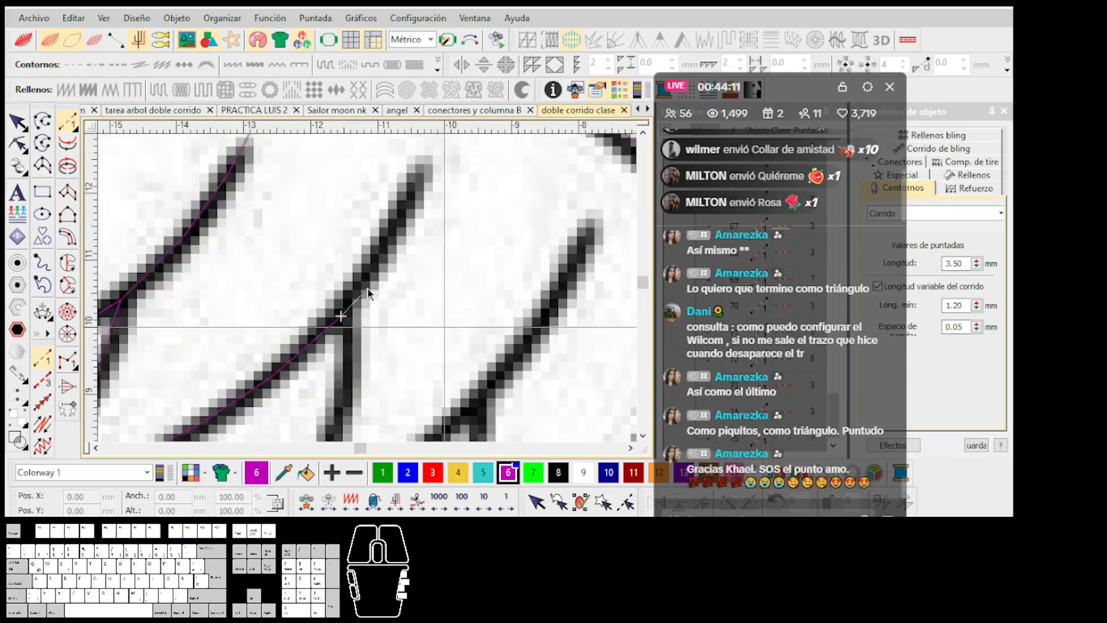
{"action": "scroll", "coordinate": [368, 290], "scroll_direction": "down", "scroll_amount": 1}
{"action": "scroll", "coordinate": [368, 290], "scroll_direction": "down", "scroll_amount": 1}
{"action": "scroll", "coordinate": [374, 285], "scroll_direction": "up", "scroll_amount": 1}
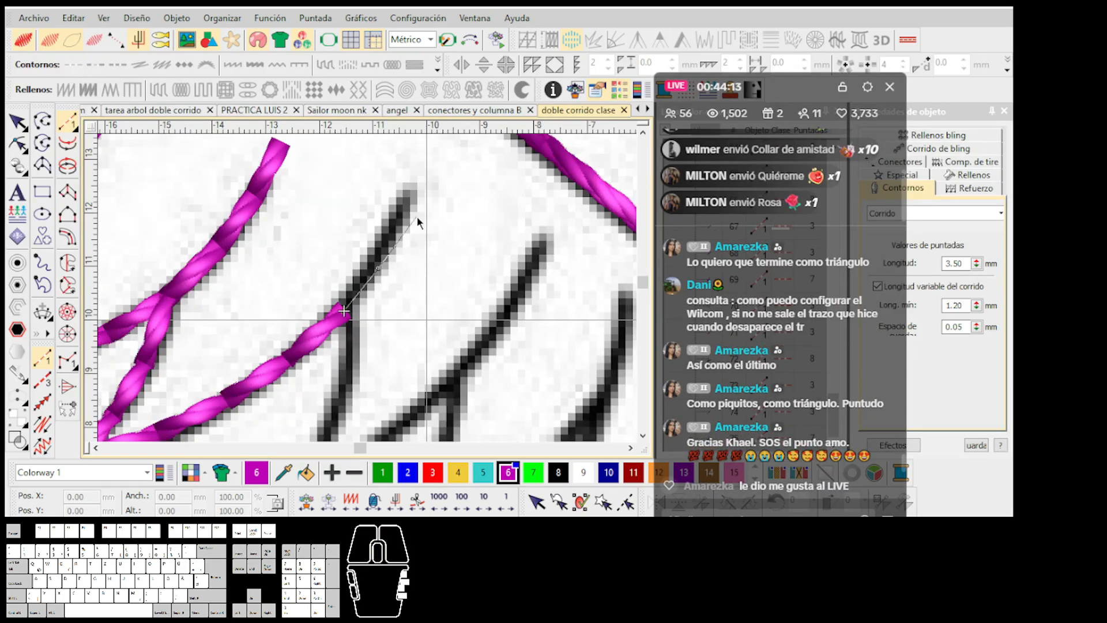
{"action": "left_click", "coordinate": [424, 186]}
{"action": "key", "text": "t"}
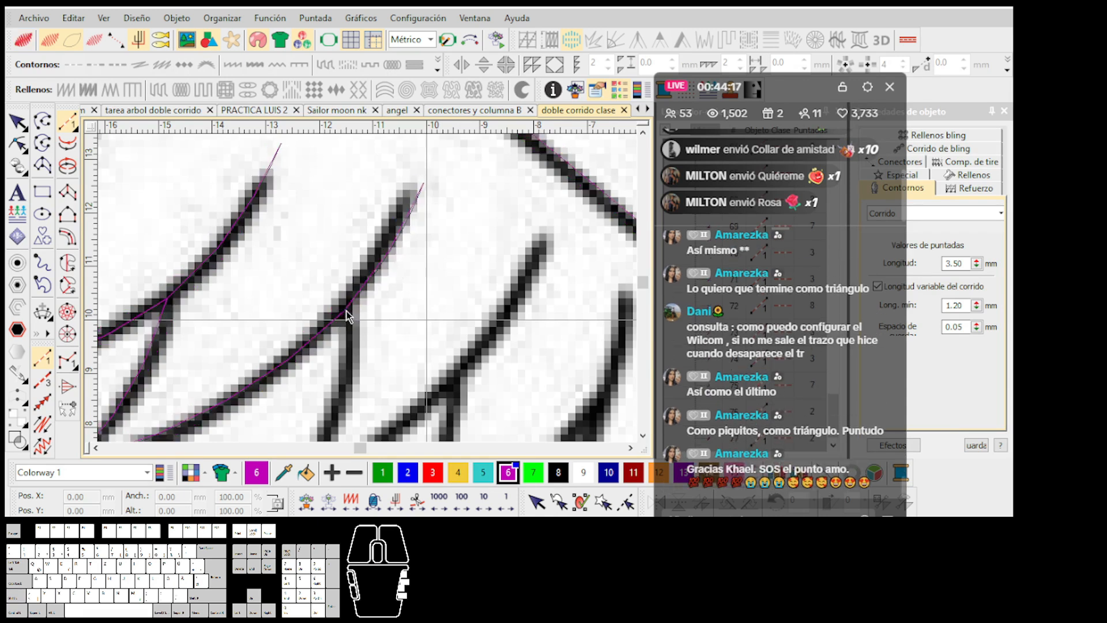
Step: Digitize the next narrow feather as a V-shaped run stitch from the junction through its outer point to the following junction
{"action": "left_click", "coordinate": [346, 314]}
{"action": "scroll", "coordinate": [369, 294], "scroll_direction": "down", "scroll_amount": 1}
{"action": "left_click", "coordinate": [326, 379]}
{"action": "key", "text": "t"}
{"action": "scroll", "coordinate": [380, 341], "scroll_direction": "up", "scroll_amount": 1}
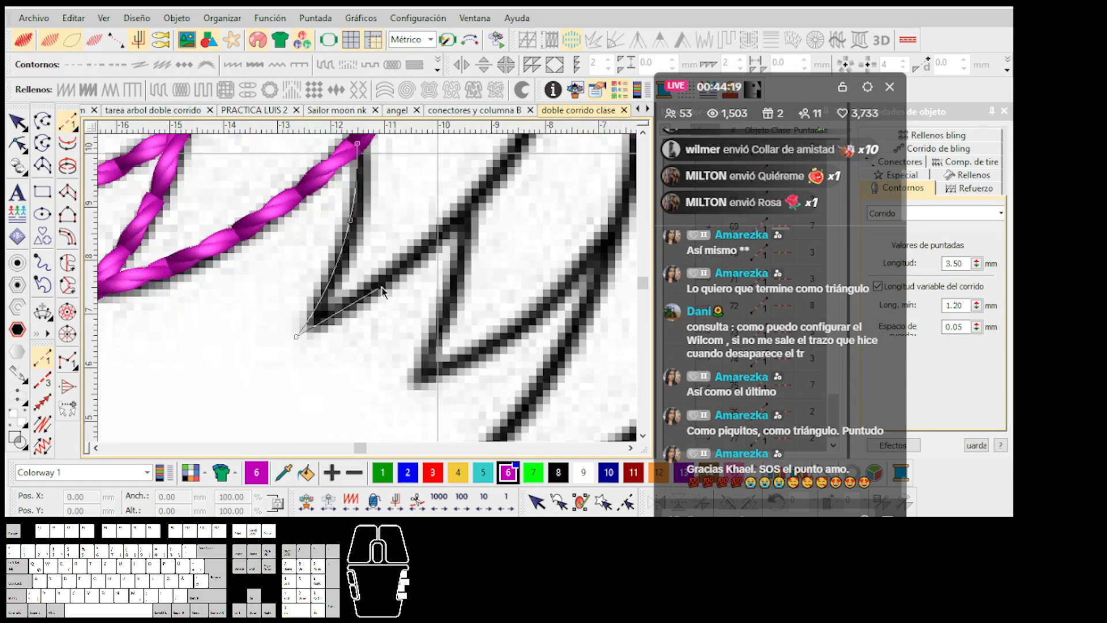
{"action": "left_click", "coordinate": [462, 222]}
{"action": "key", "text": "Return"}
Step: Complete the narrow feather with a curved run stitch from the junction to its inner end
{"action": "left_click", "coordinate": [461, 219]}
{"action": "scroll", "coordinate": [461, 219], "scroll_direction": "down", "scroll_amount": 2}
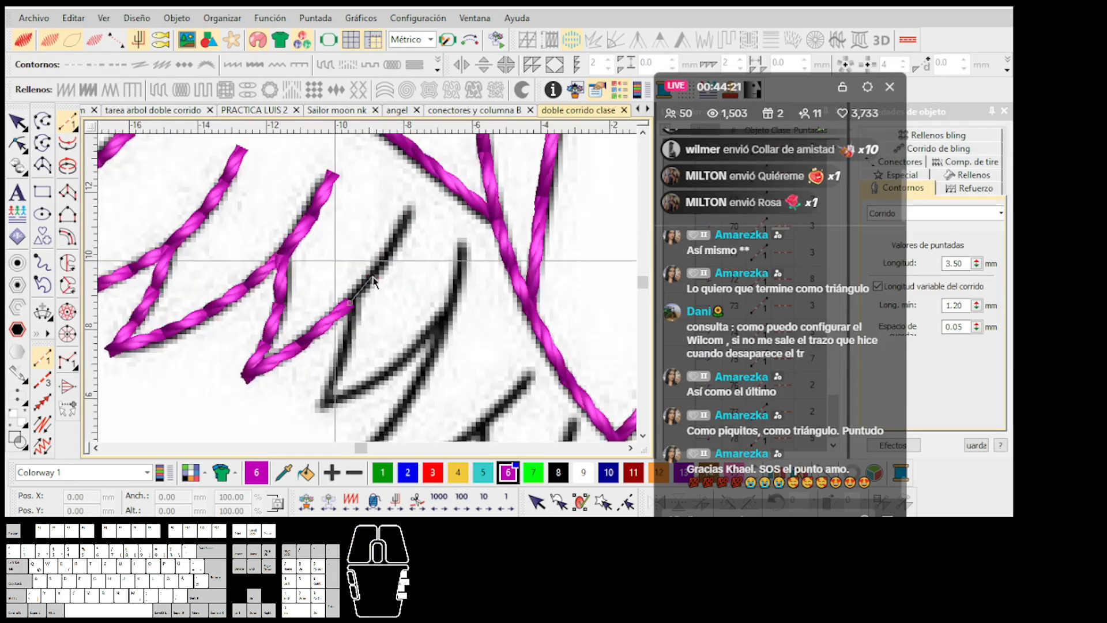
{"action": "scroll", "coordinate": [389, 260], "scroll_direction": "up", "scroll_amount": 1}
{"action": "right_click", "coordinate": [386, 257]}
{"action": "left_click", "coordinate": [408, 214]}
{"action": "key", "text": "Return"}
Step: Trace the last small feather before the tail with a run stitch around its outer point up to the next junction
{"action": "key", "text": "shift+x"}
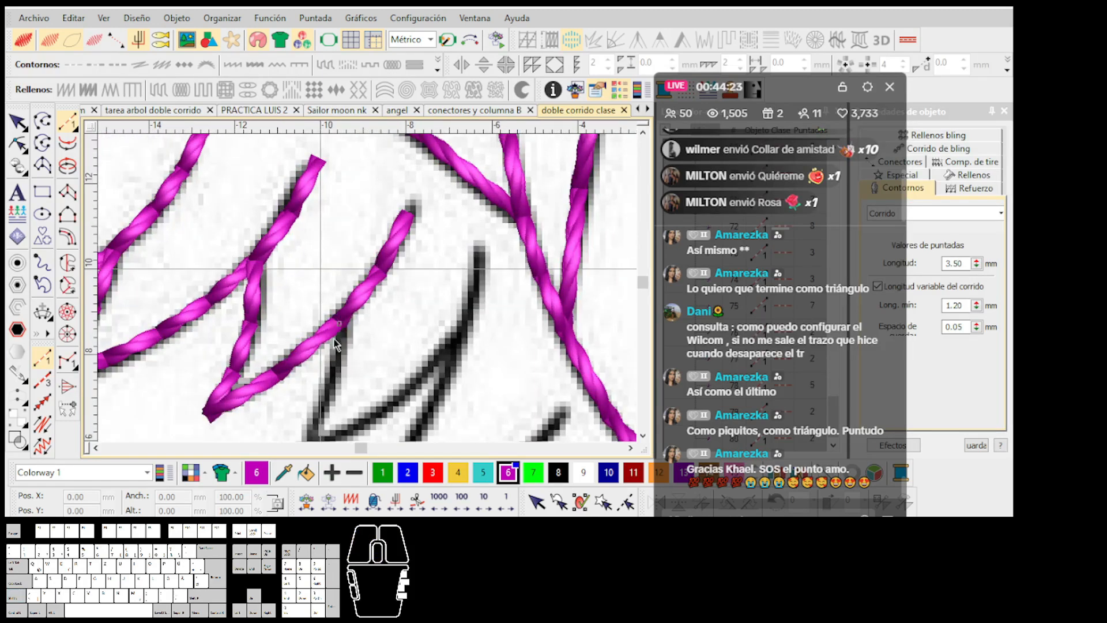
{"action": "right_click", "coordinate": [368, 295]}
{"action": "left_click", "coordinate": [337, 362]}
{"action": "right_click", "coordinate": [418, 318]}
{"action": "left_click", "coordinate": [500, 240]}
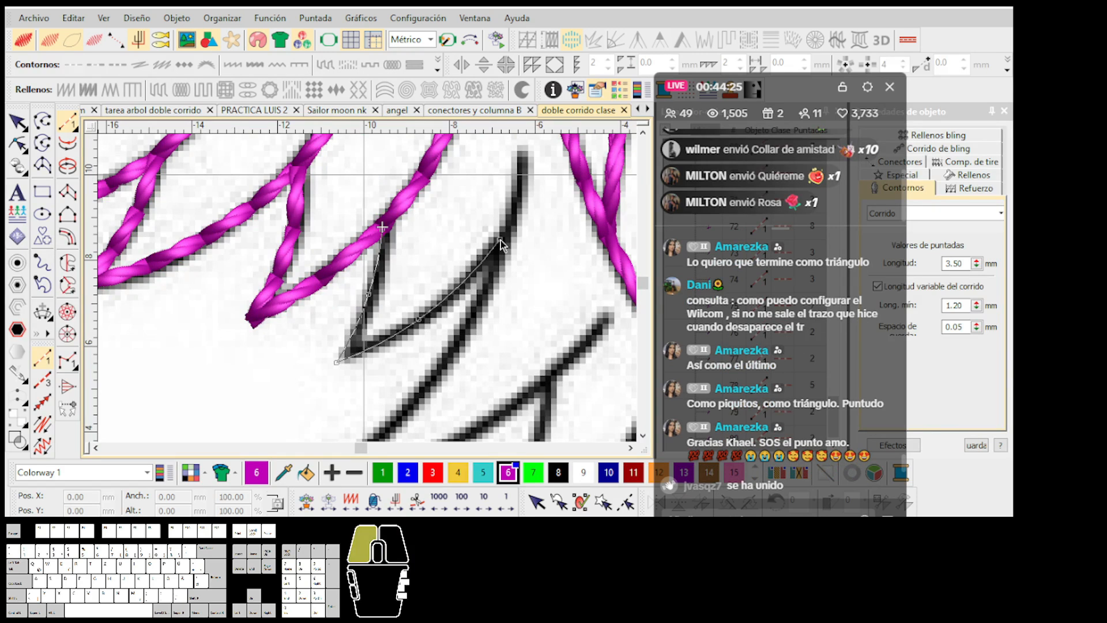
{"action": "key", "text": "Return"}
Step: Add a curved run stitch from that junction up to the last small feather's inner end
{"action": "left_click", "coordinate": [500, 240]}
{"action": "right_click", "coordinate": [518, 194]}
{"action": "left_click", "coordinate": [525, 153]}
{"action": "key", "text": "Return"}
Step: Start a run stitch at the last junction and trace the long curved line down to the next feather's outer point
{"action": "left_click", "coordinate": [499, 243]}
{"action": "scroll", "coordinate": [456, 315], "scroll_direction": "down", "scroll_amount": 3}
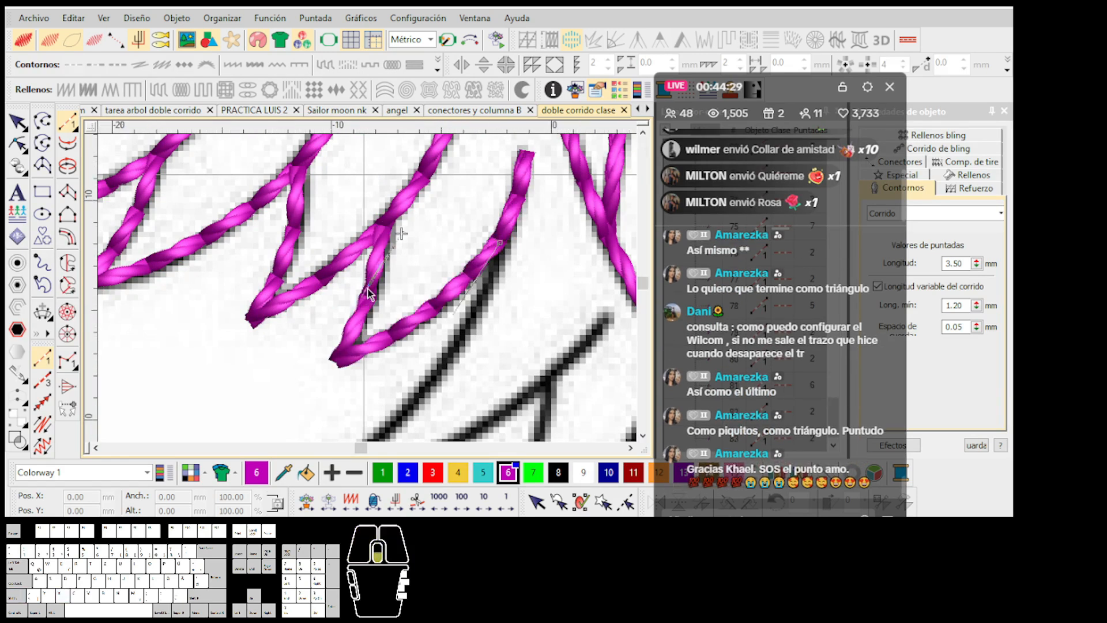
{"action": "scroll", "coordinate": [368, 290], "scroll_direction": "down", "scroll_amount": 4}
{"action": "scroll", "coordinate": [368, 290], "scroll_direction": "up", "scroll_amount": 1}
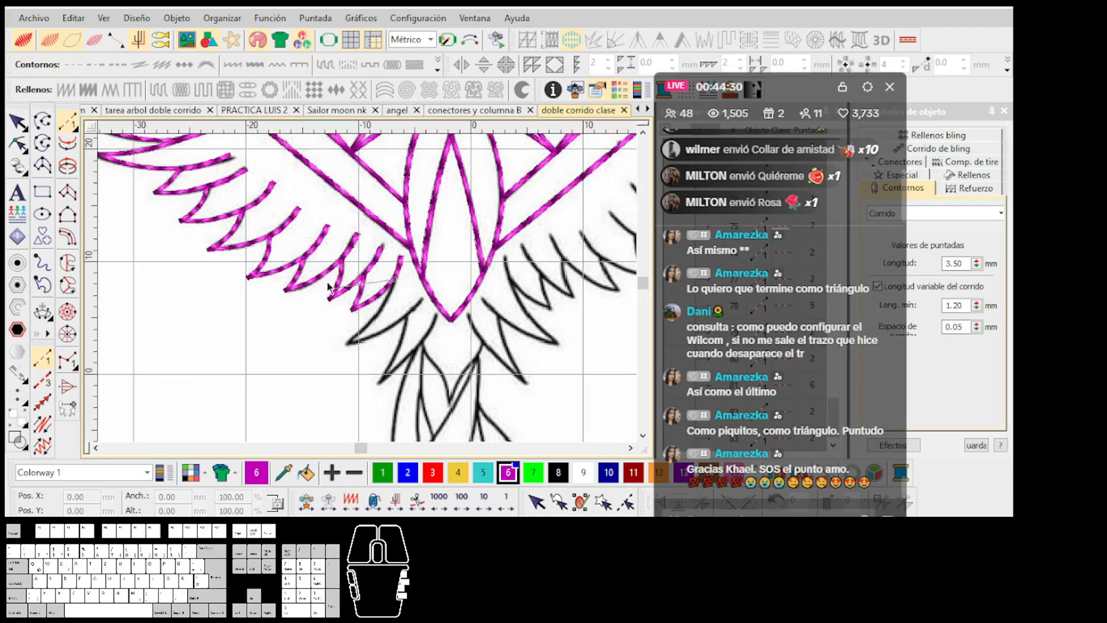
{"action": "scroll", "coordinate": [329, 286], "scroll_direction": "down", "scroll_amount": 2}
{"action": "scroll", "coordinate": [346, 289], "scroll_direction": "up", "scroll_amount": 2}
{"action": "scroll", "coordinate": [371, 294], "scroll_direction": "down", "scroll_amount": 1}
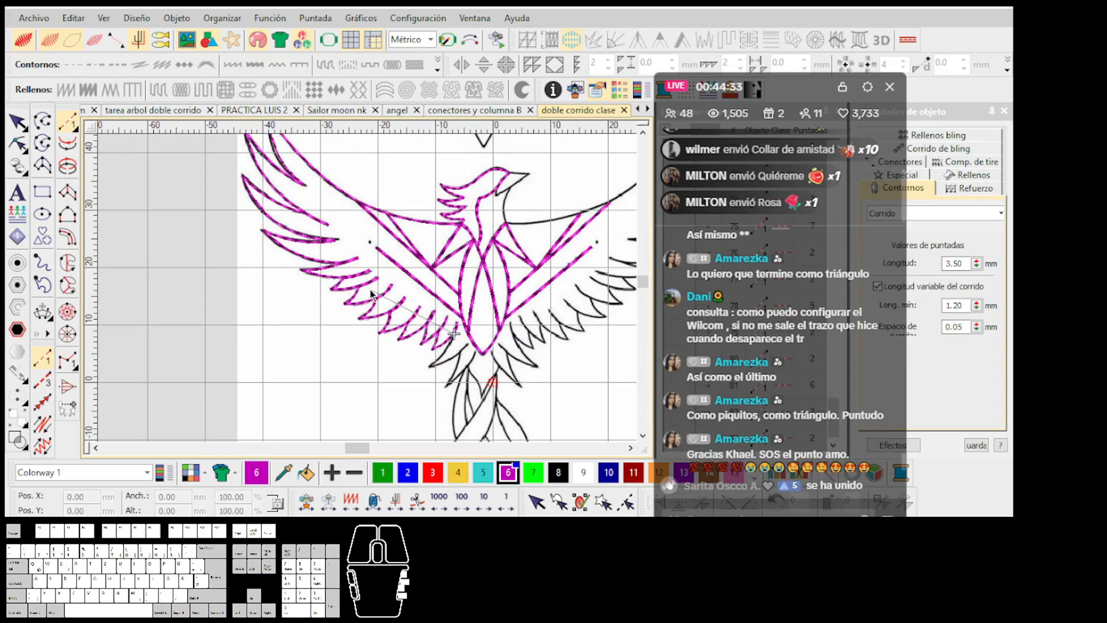
{"action": "scroll", "coordinate": [381, 295], "scroll_direction": "down", "scroll_amount": 1}
{"action": "scroll", "coordinate": [404, 291], "scroll_direction": "up", "scroll_amount": 3}
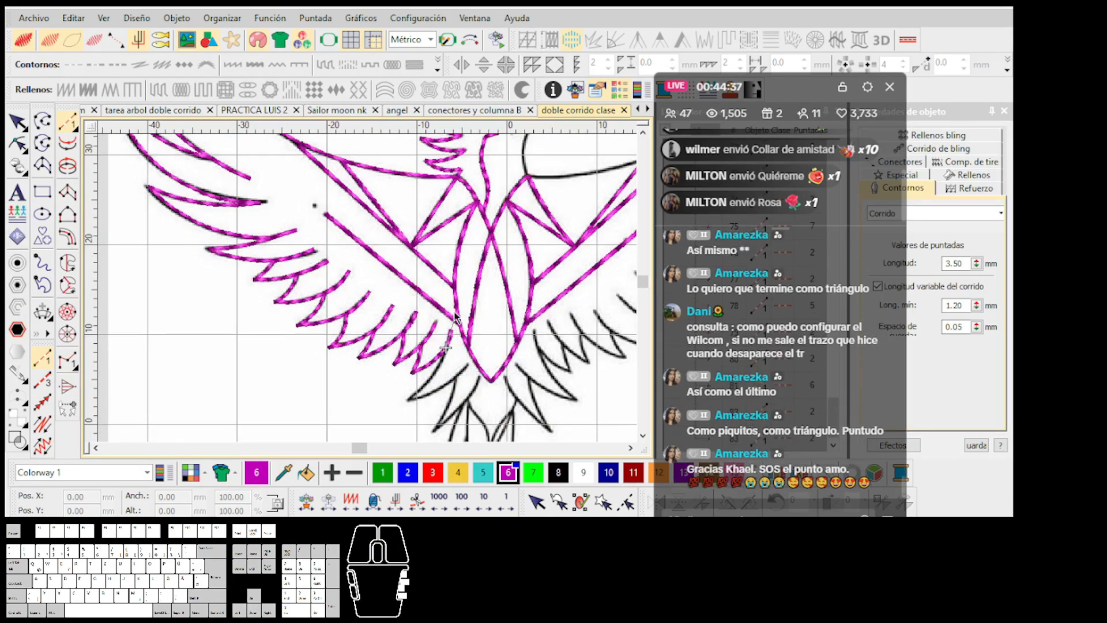
{"action": "scroll", "coordinate": [368, 293], "scroll_direction": "down", "scroll_amount": 2}
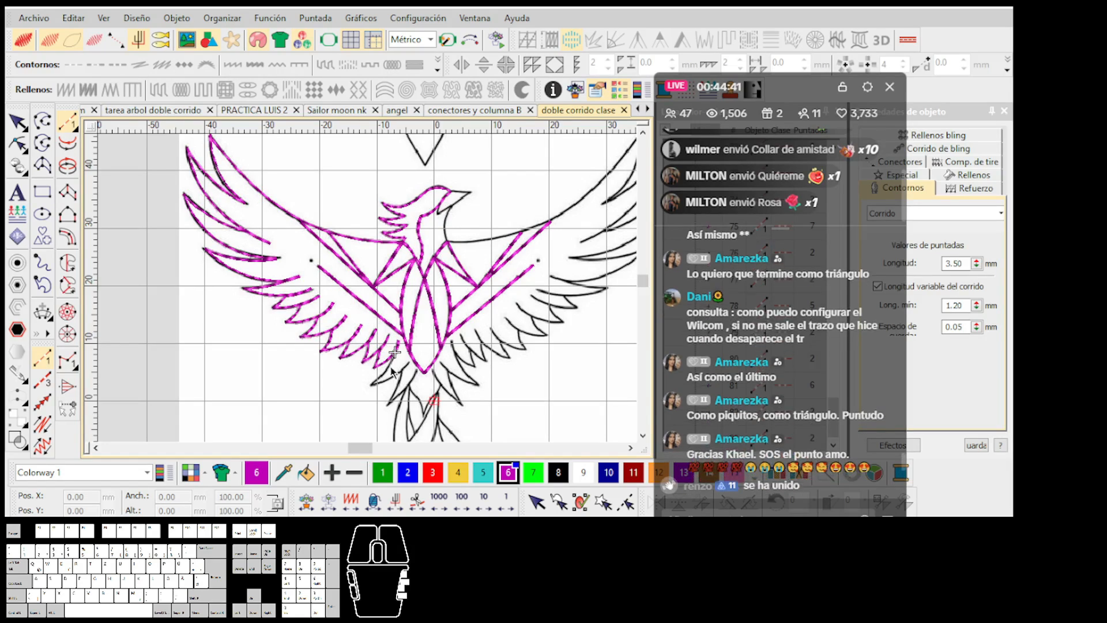
{"action": "scroll", "coordinate": [393, 367], "scroll_direction": "up", "scroll_amount": 5}
{"action": "scroll", "coordinate": [368, 293], "scroll_direction": "up", "scroll_amount": 2}
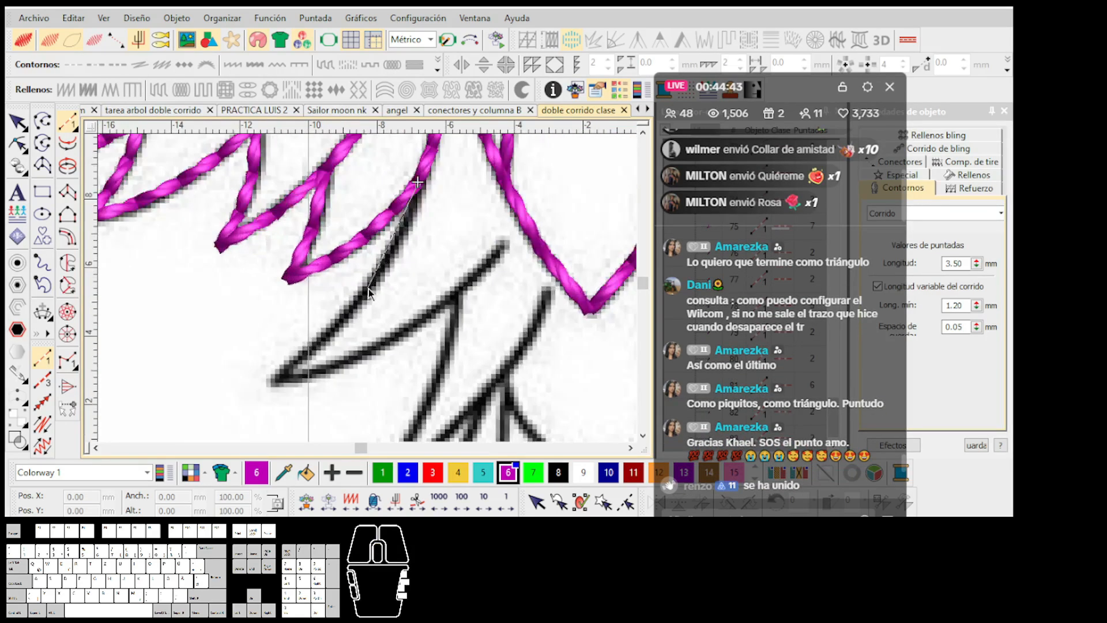
{"action": "left_click", "coordinate": [269, 382]}
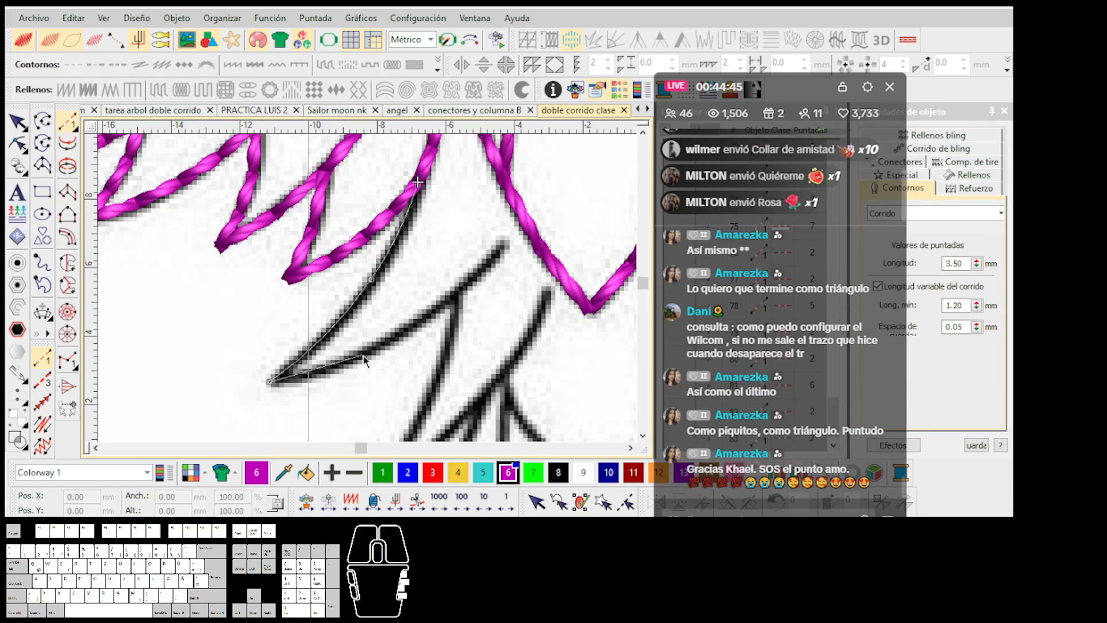
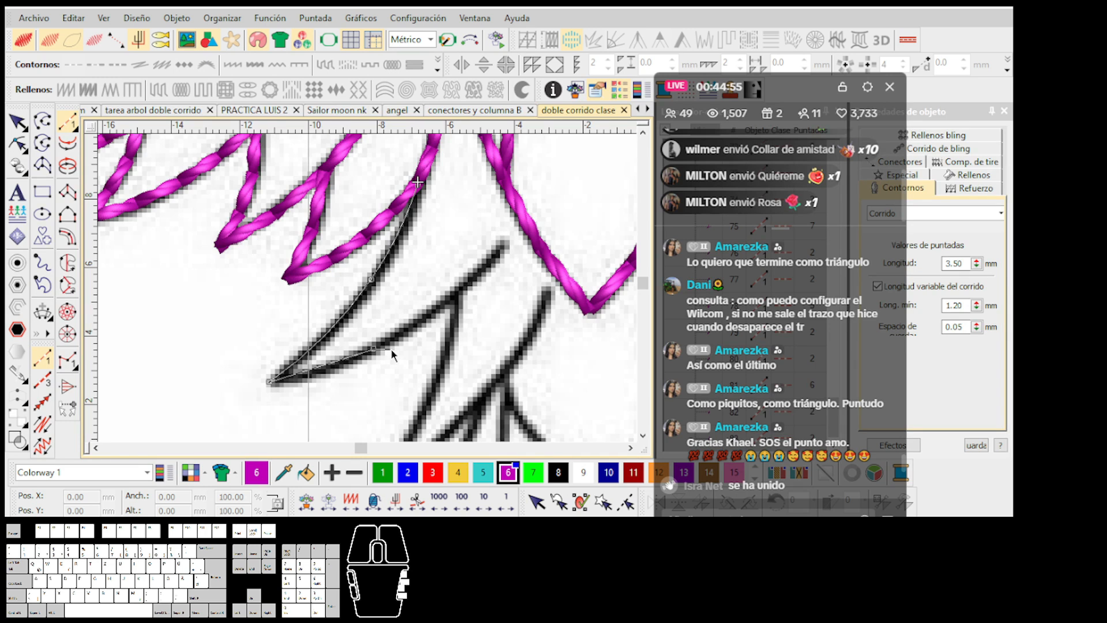
Step: Examine the digitized bird outline without the background drawing, and show the drawing again around the feather being traced
{"action": "scroll", "coordinate": [392, 354], "scroll_direction": "down", "scroll_amount": 5}
{"action": "scroll", "coordinate": [369, 291], "scroll_direction": "up", "scroll_amount": 3}
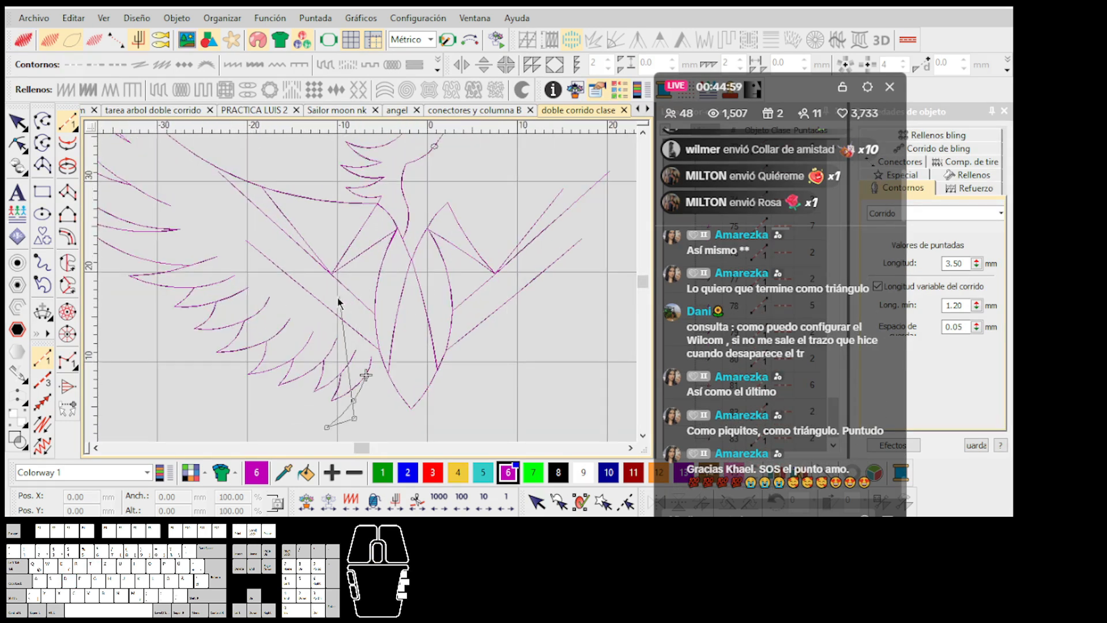
{"action": "scroll", "coordinate": [369, 288], "scroll_direction": "up", "scroll_amount": 5}
{"action": "scroll", "coordinate": [370, 286], "scroll_direction": "down", "scroll_amount": 7}
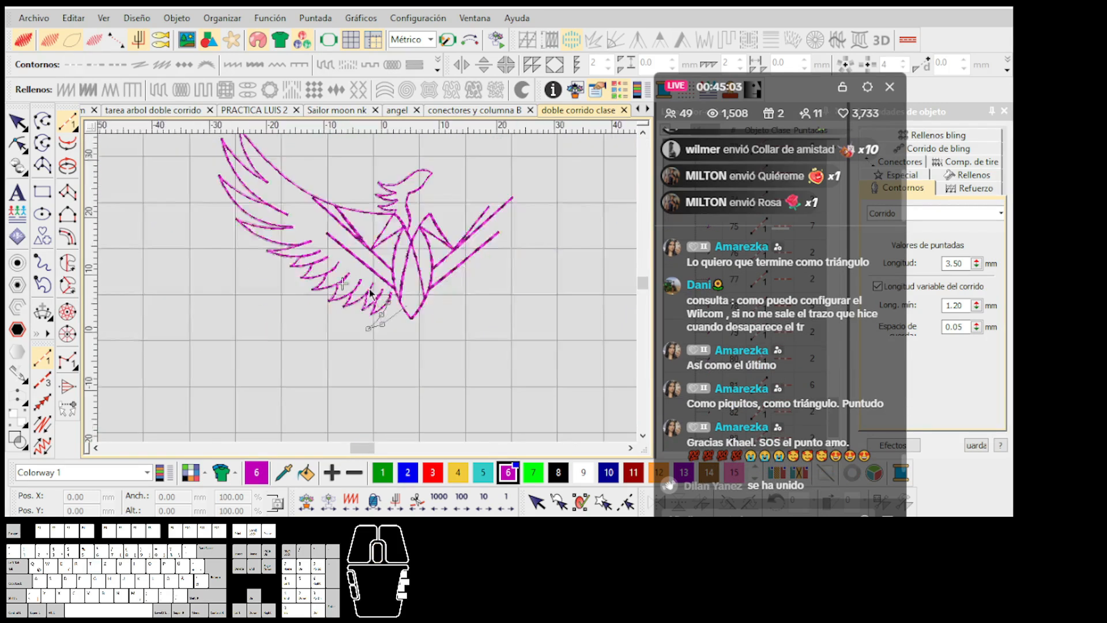
{"action": "scroll", "coordinate": [369, 292], "scroll_direction": "up", "scroll_amount": 2}
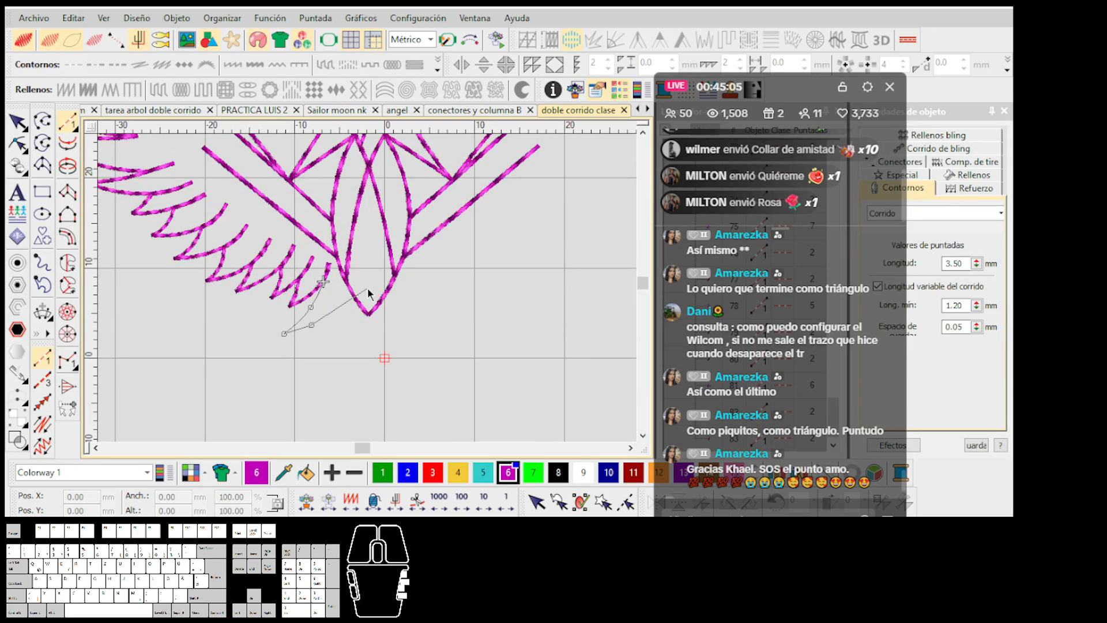
{"action": "scroll", "coordinate": [294, 328], "scroll_direction": "up", "scroll_amount": 2}
{"action": "key", "text": "d"}
{"action": "scroll", "coordinate": [368, 290], "scroll_direction": "up", "scroll_amount": 4}
{"action": "scroll", "coordinate": [321, 330], "scroll_direction": "up", "scroll_amount": 1}
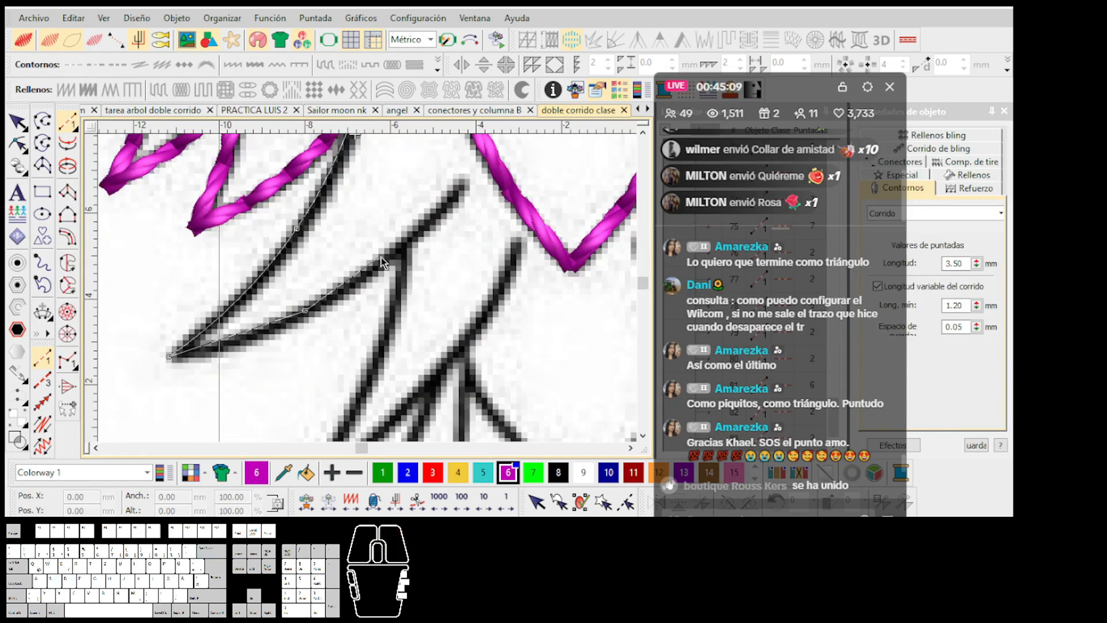
Step: Continue the run stitch from the feather's outer point up to the junction, and add the short branch to its inner end
{"action": "scroll", "coordinate": [372, 286], "scroll_direction": "up", "scroll_amount": 1}
{"action": "left_click", "coordinate": [373, 285]}
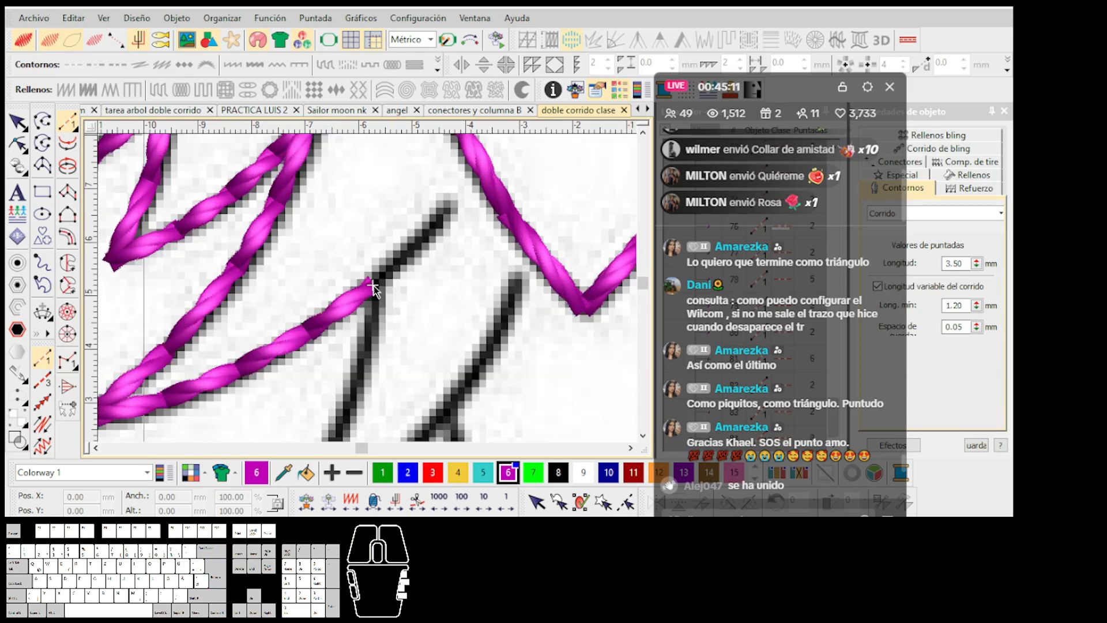
{"action": "right_click", "coordinate": [409, 255]}
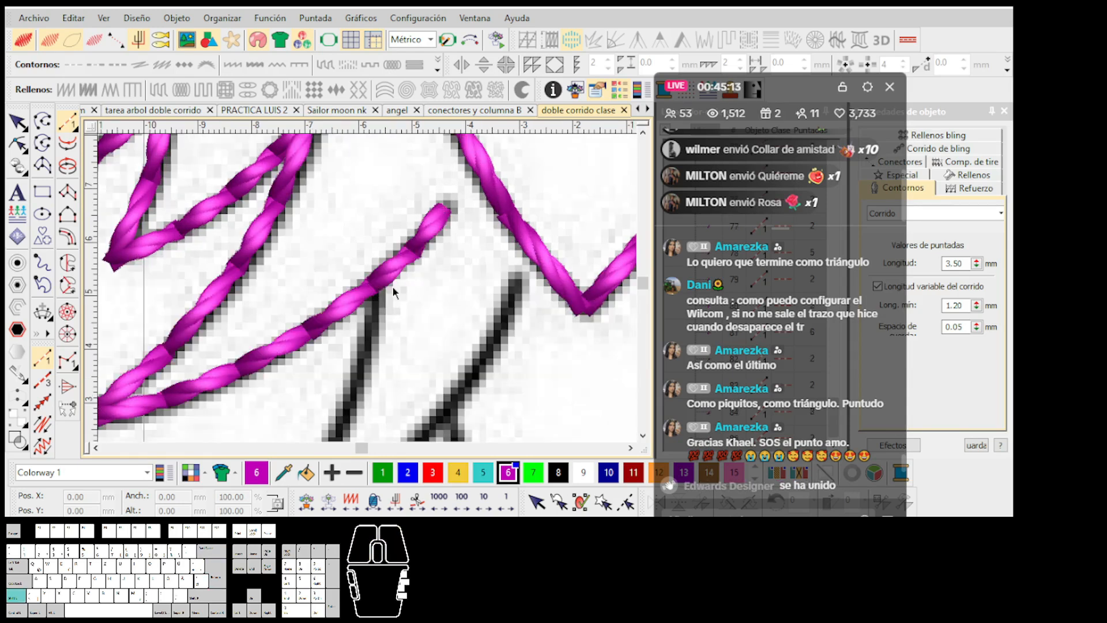
Step: Trace the next feather from the junction down to its outer point and back up to the following junction
{"action": "scroll", "coordinate": [369, 294], "scroll_direction": "down", "scroll_amount": 4}
{"action": "scroll", "coordinate": [369, 290], "scroll_direction": "up", "scroll_amount": 3}
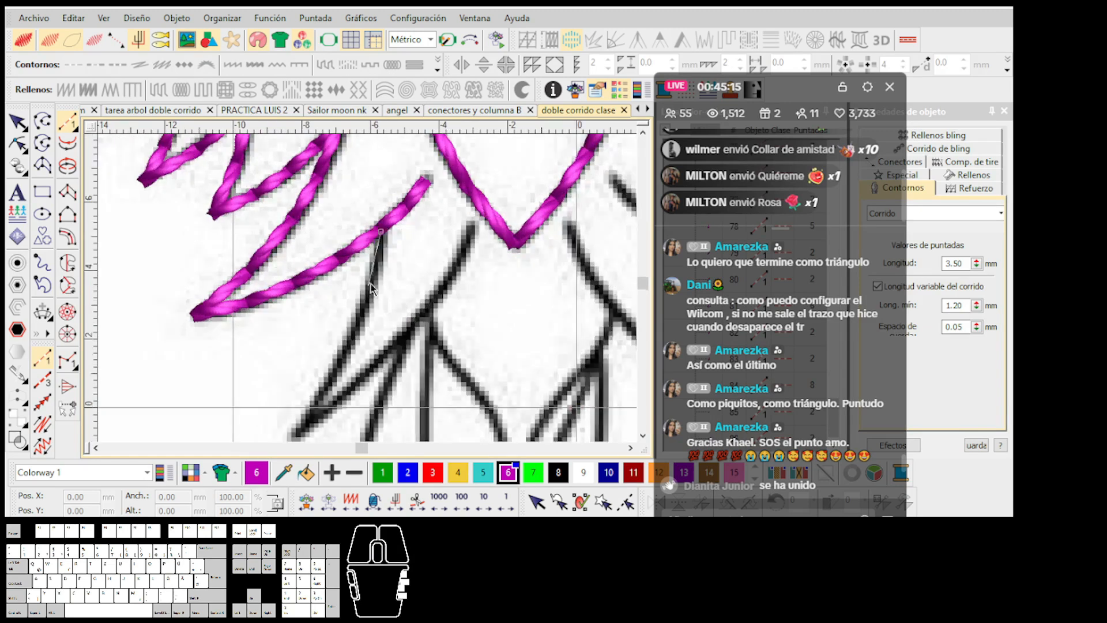
{"action": "scroll", "coordinate": [364, 297], "scroll_direction": "down", "scroll_amount": 2}
{"action": "scroll", "coordinate": [369, 296], "scroll_direction": "up", "scroll_amount": 2}
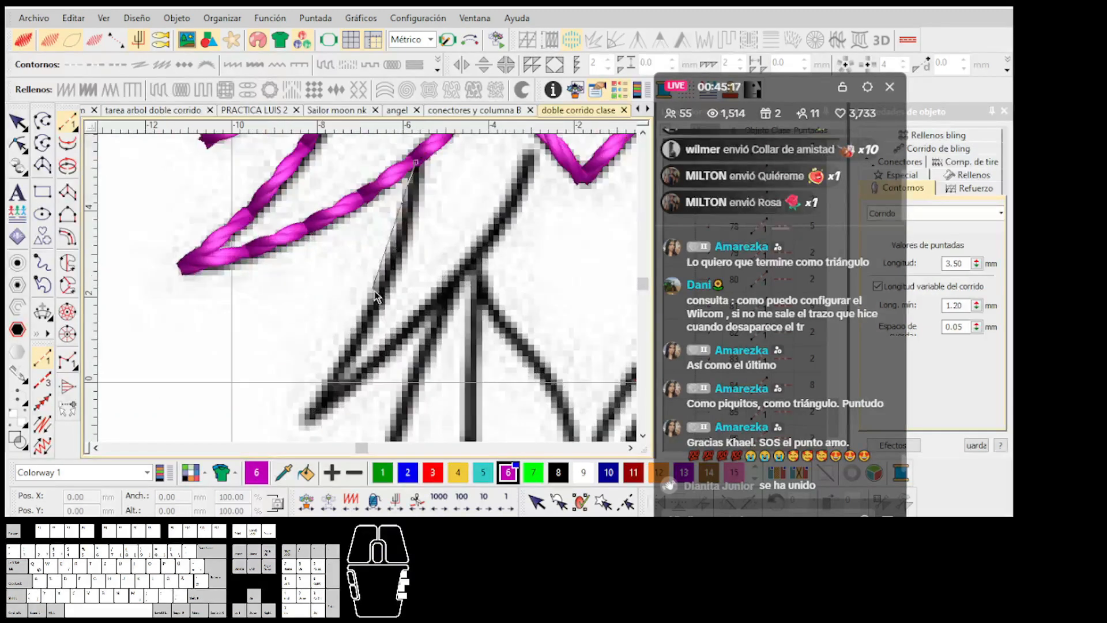
{"action": "left_click", "coordinate": [302, 417]}
{"action": "right_click", "coordinate": [396, 347]}
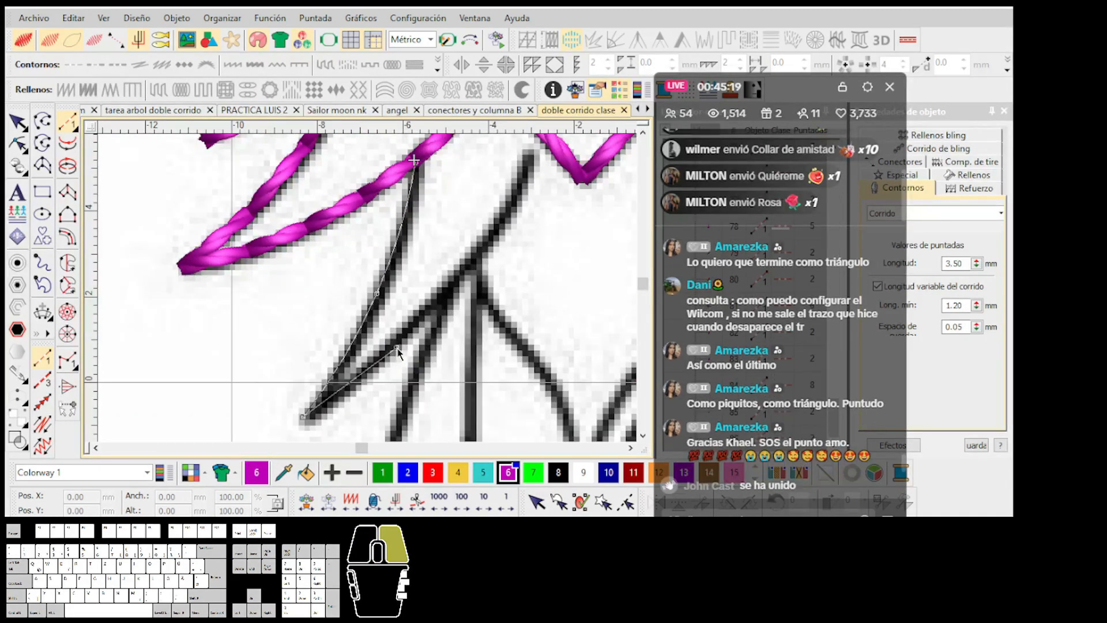
{"action": "left_click", "coordinate": [469, 271]}
{"action": "key", "text": "Return"}
Step: Add a curved run stitch from the new junction up to the feather's inner end
{"action": "left_click", "coordinate": [469, 270]}
{"action": "right_click", "coordinate": [505, 219]}
{"action": "left_click", "coordinate": [529, 162]}
{"action": "key", "text": "Return"}
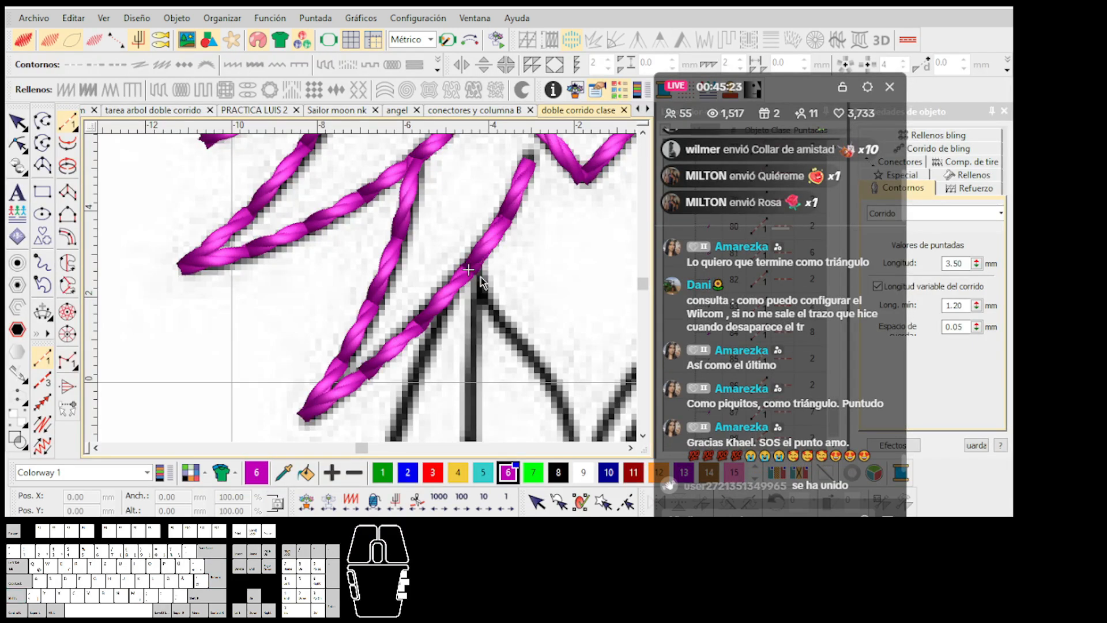
Step: Trace the curved V shape at the body's base from the junction down to its tip and up to the opposite corner
{"action": "scroll", "coordinate": [349, 245], "scroll_direction": "down", "scroll_amount": 3}
{"action": "scroll", "coordinate": [376, 297], "scroll_direction": "up", "scroll_amount": 2}
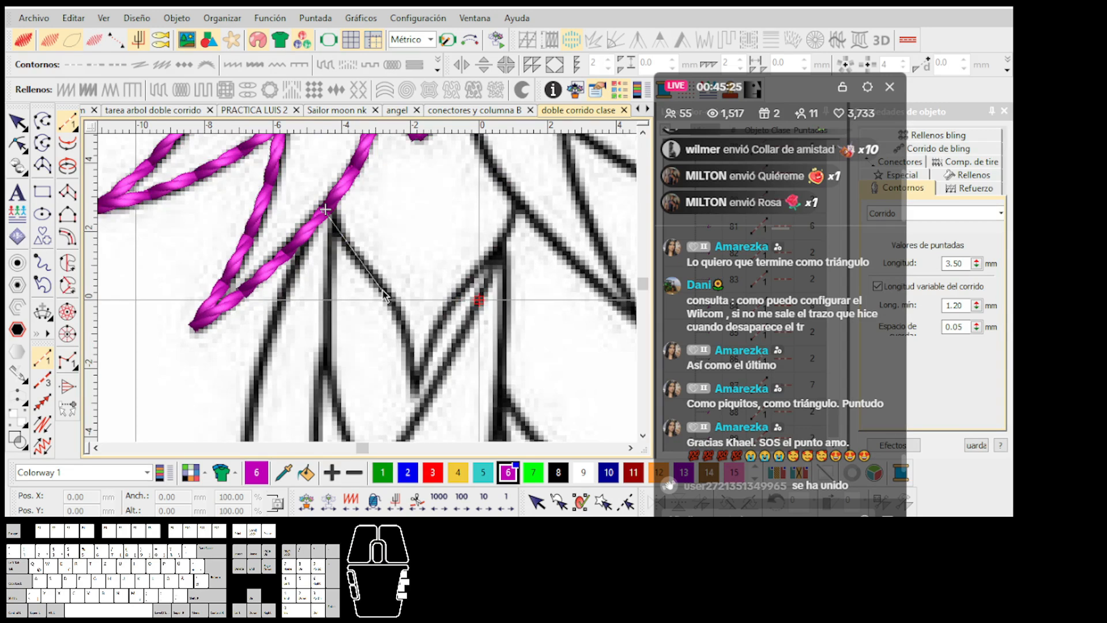
{"action": "scroll", "coordinate": [383, 290], "scroll_direction": "up", "scroll_amount": 1}
{"action": "right_click", "coordinate": [368, 287]}
{"action": "left_click", "coordinate": [409, 401]}
{"action": "right_click", "coordinate": [451, 309]}
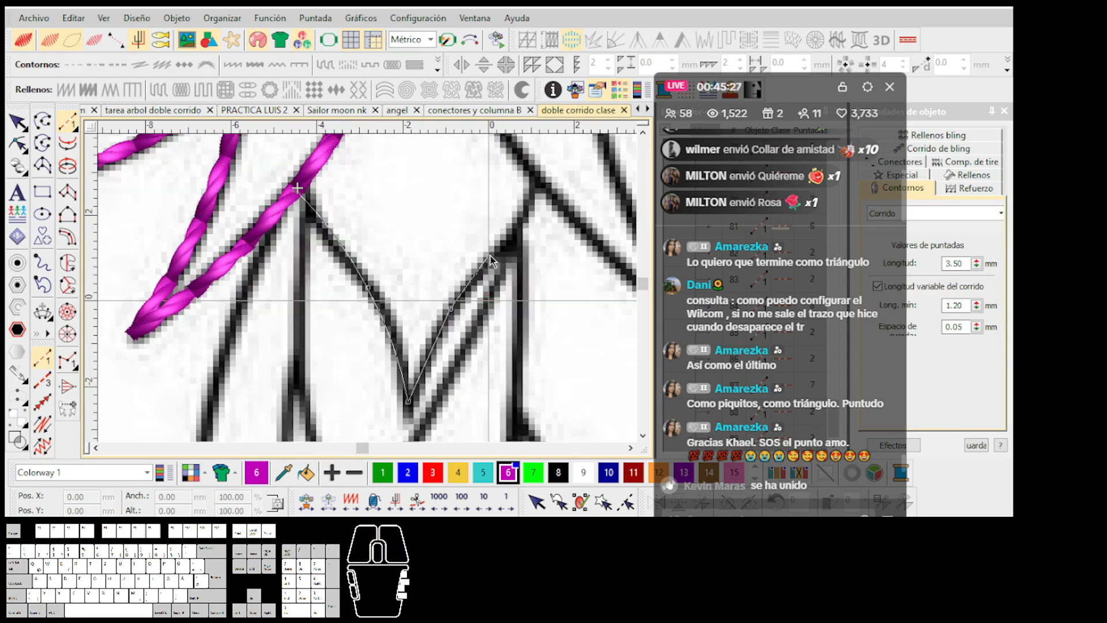
{"action": "left_click", "coordinate": [511, 237]}
{"action": "scroll", "coordinate": [511, 237], "scroll_direction": "up", "scroll_amount": 1}
{"action": "key", "text": "Return"}
Step: Hide the realistic stitch view and add a straight run stitch from the junction down to the tail feather's fork
{"action": "scroll", "coordinate": [213, 330], "scroll_direction": "down", "scroll_amount": 2}
{"action": "key", "text": "shift+x"}
{"action": "scroll", "coordinate": [324, 268], "scroll_direction": "up", "scroll_amount": 1}
{"action": "left_click", "coordinate": [337, 226]}
{"action": "scroll", "coordinate": [332, 351], "scroll_direction": "down", "scroll_amount": 2}
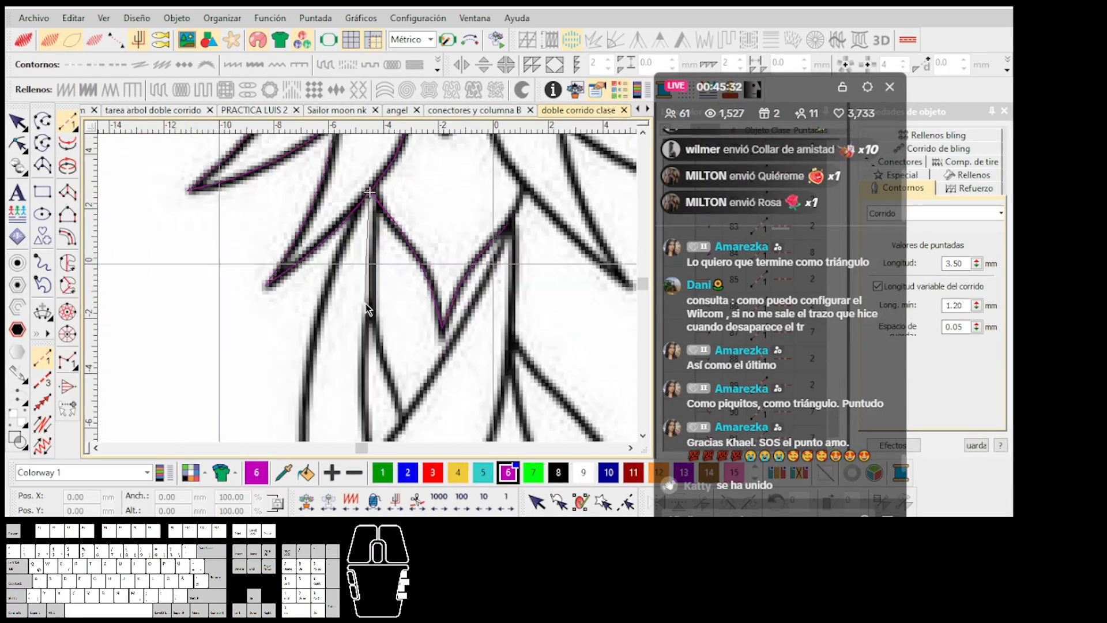
{"action": "left_click", "coordinate": [372, 311]}
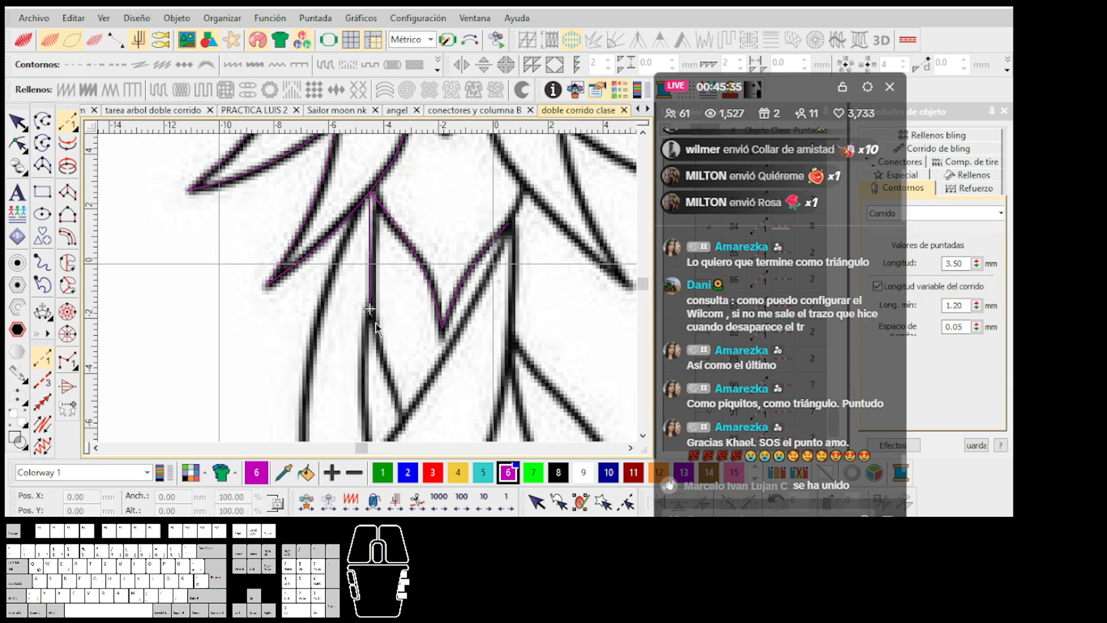
Step: Trace the narrow triangle below the fork through its right and lower corners, closing it back at the fork
{"action": "scroll", "coordinate": [384, 340], "scroll_direction": "up", "scroll_amount": 1}
{"action": "scroll", "coordinate": [378, 335], "scroll_direction": "down", "scroll_amount": 1}
{"action": "left_click", "coordinate": [378, 340]}
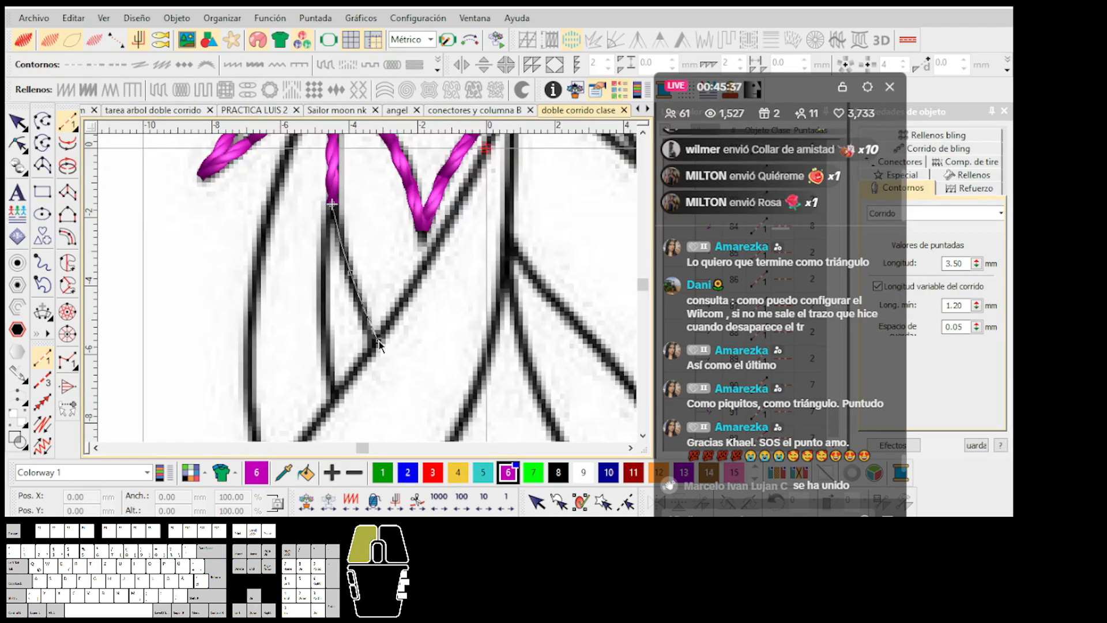
{"action": "left_click", "coordinate": [332, 402]}
{"action": "left_click", "coordinate": [328, 203]}
{"action": "key", "text": "Return"}
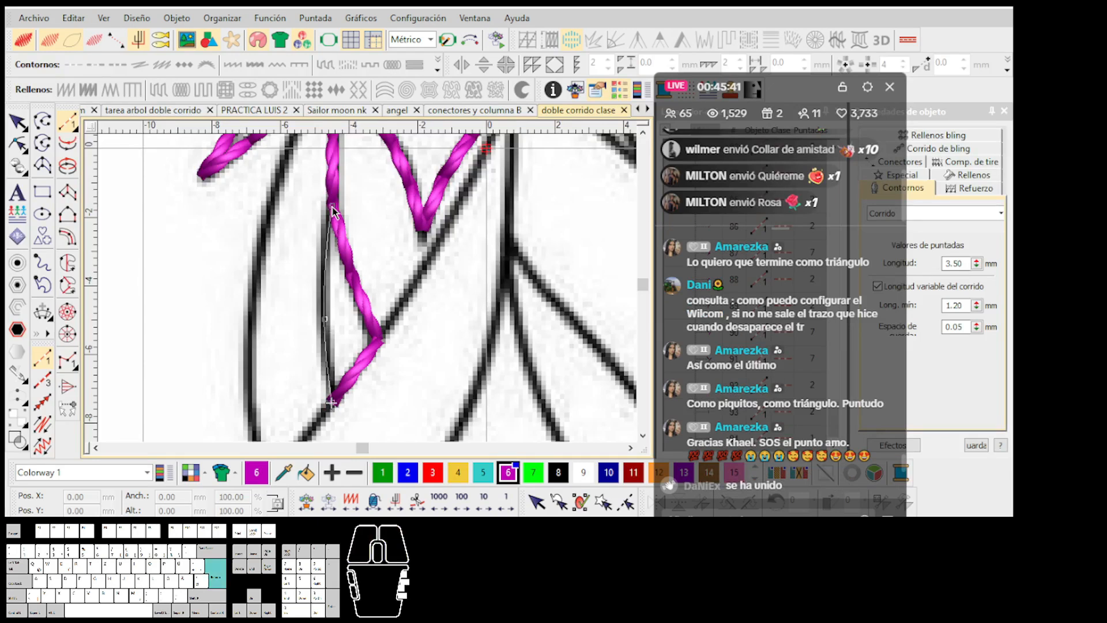
Step: Add a run stitch from the triangle's lower corner along the diagonal down to the tail feather's outer line
{"action": "scroll", "coordinate": [367, 300], "scroll_direction": "down", "scroll_amount": 1}
{"action": "key", "text": "shift+b"}
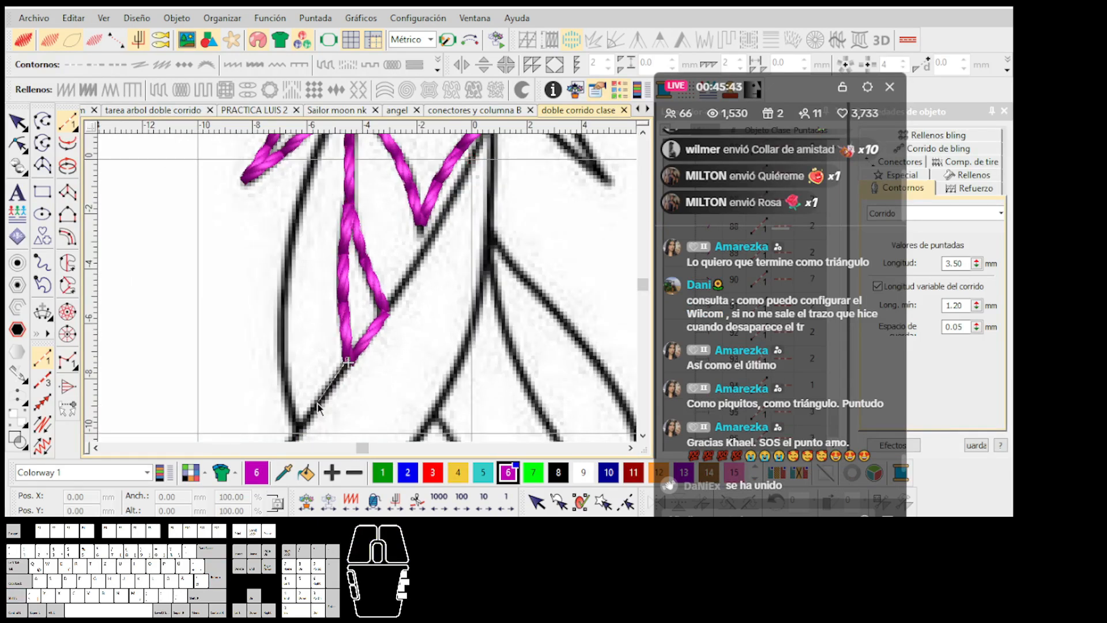
{"action": "left_click", "coordinate": [300, 427]}
{"action": "key", "text": "Return"}
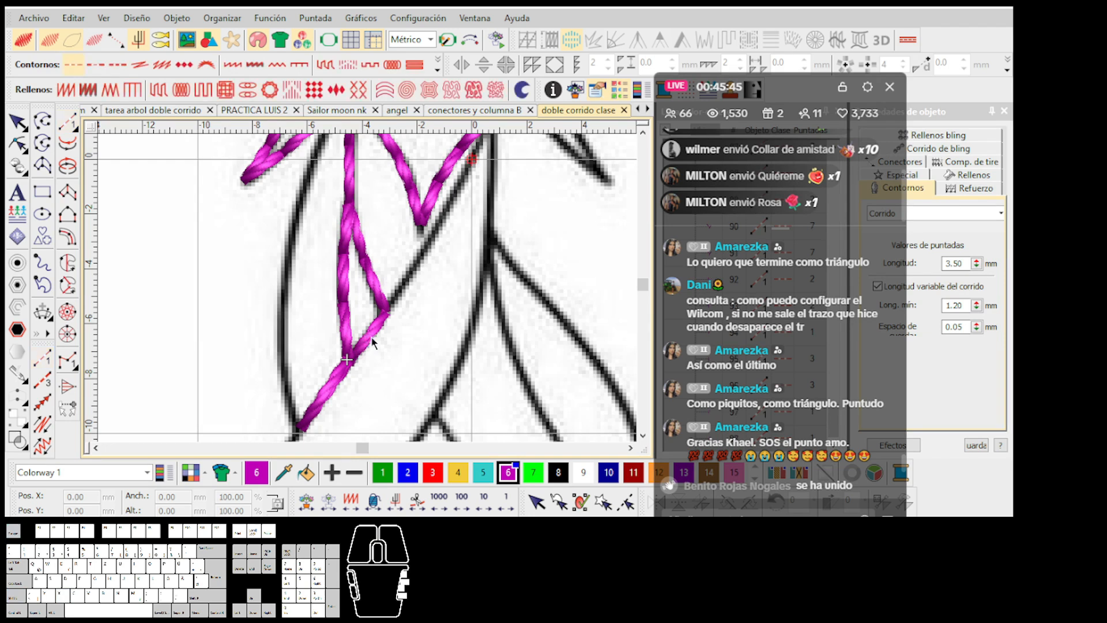
Step: Cut and paste the triangle's short diagonal segment to move it to the end of the stitching sequence
{"action": "key", "text": "Escape"}
{"action": "key", "text": "ctrl+x"}
{"action": "key", "text": "ctrl+v"}
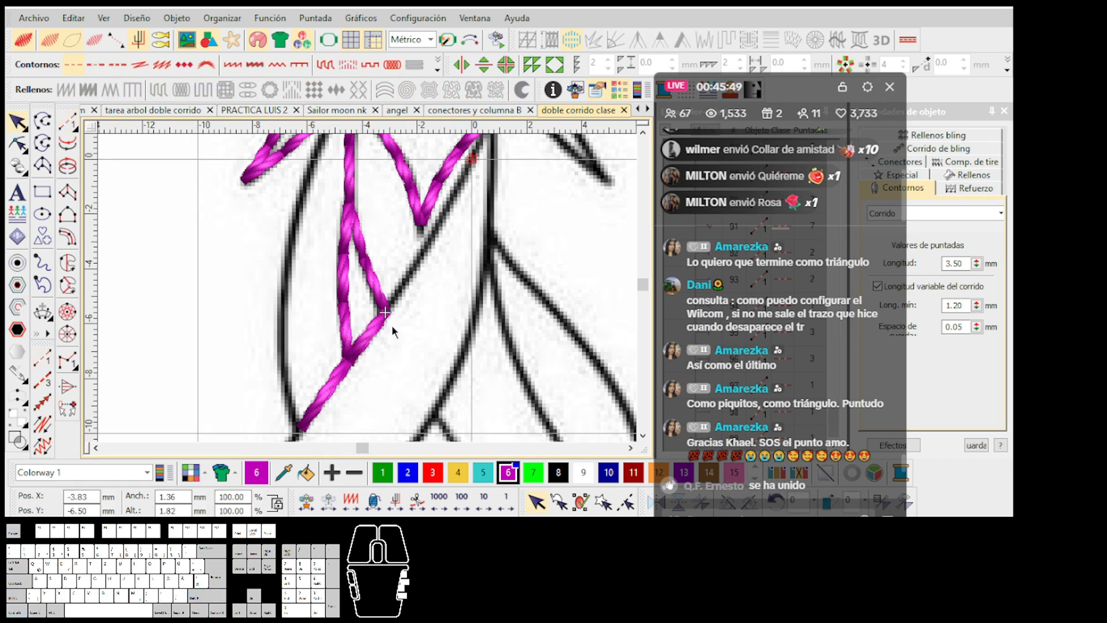
{"action": "key", "text": "Escape"}
Step: Trace the long diagonal from the triangle's right corner up to the V shape's upper right end
{"action": "left_click", "coordinate": [68, 122]}
{"action": "left_click_drag", "start_coordinate": [392, 310], "coordinate": [335, 363]}
{"action": "right_click", "coordinate": [381, 280]}
{"action": "left_click", "coordinate": [430, 186]}
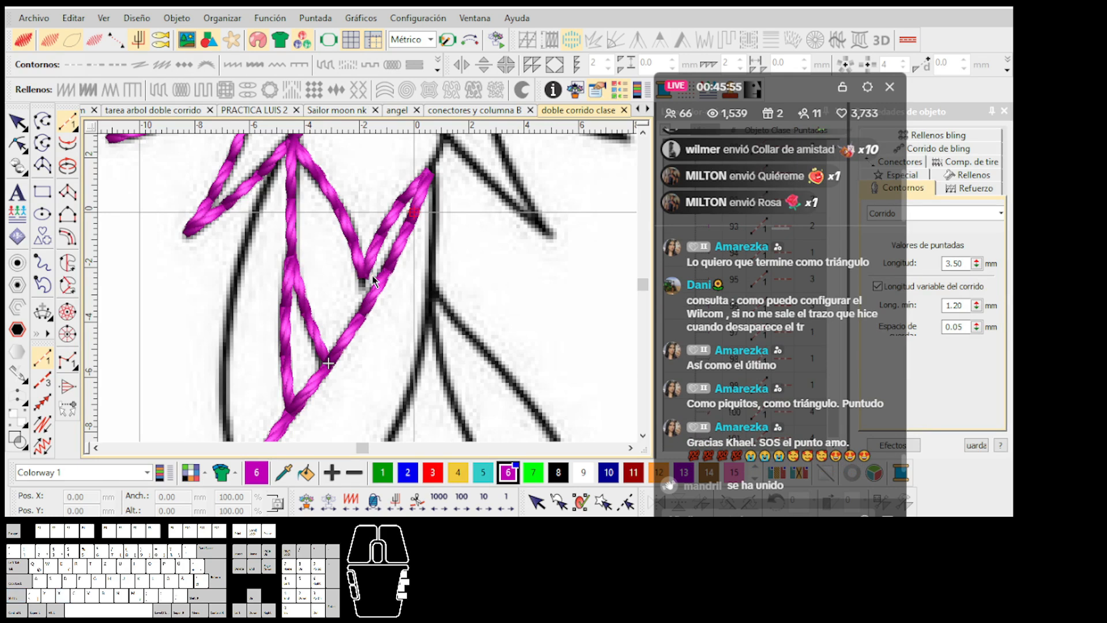
{"action": "key", "text": "Escape"}
Step: Try moving the triangle's right edge and the vertical line above the fork, undoing the moves
{"action": "scroll", "coordinate": [373, 275], "scroll_direction": "up", "scroll_amount": 1}
{"action": "left_click", "coordinate": [297, 336]}
{"action": "scroll", "coordinate": [288, 245], "scroll_direction": "down", "scroll_amount": 1}
{"action": "left_click", "coordinate": [355, 250], "text": "ctrl"}
{"action": "key", "text": "Escape"}
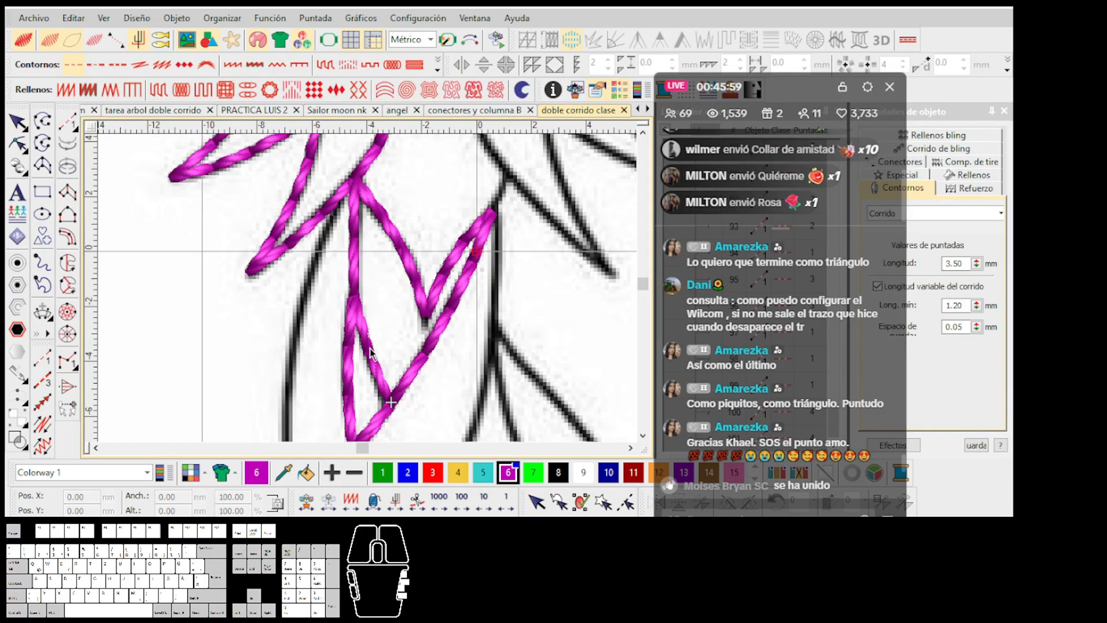
{"action": "left_click_drag", "start_coordinate": [370, 348], "coordinate": [386, 331]}
{"action": "left_click_drag", "start_coordinate": [353, 264], "coordinate": [333, 263]}
{"action": "key", "text": "ctrl+z"}
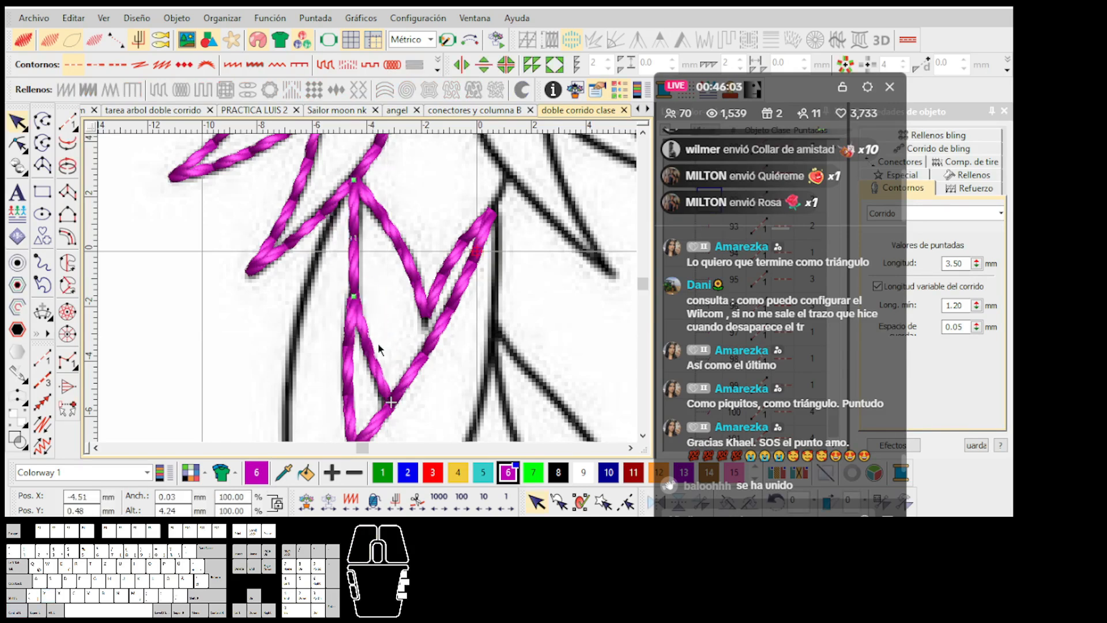
{"action": "left_click", "coordinate": [375, 357]}
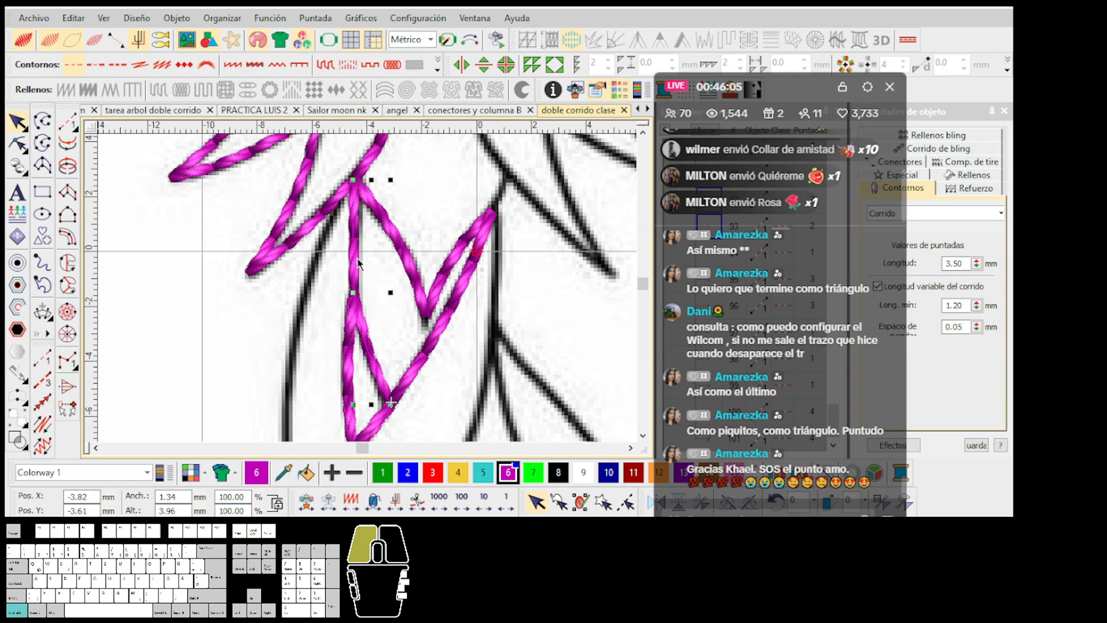
{"action": "key", "text": "Escape"}
Step: Draw a small rounded complex fill shape beside the tail and place two copies of it nearby
{"action": "left_click", "coordinate": [67, 262]}
{"action": "left_click", "coordinate": [176, 307]}
{"action": "left_click", "coordinate": [193, 323]}
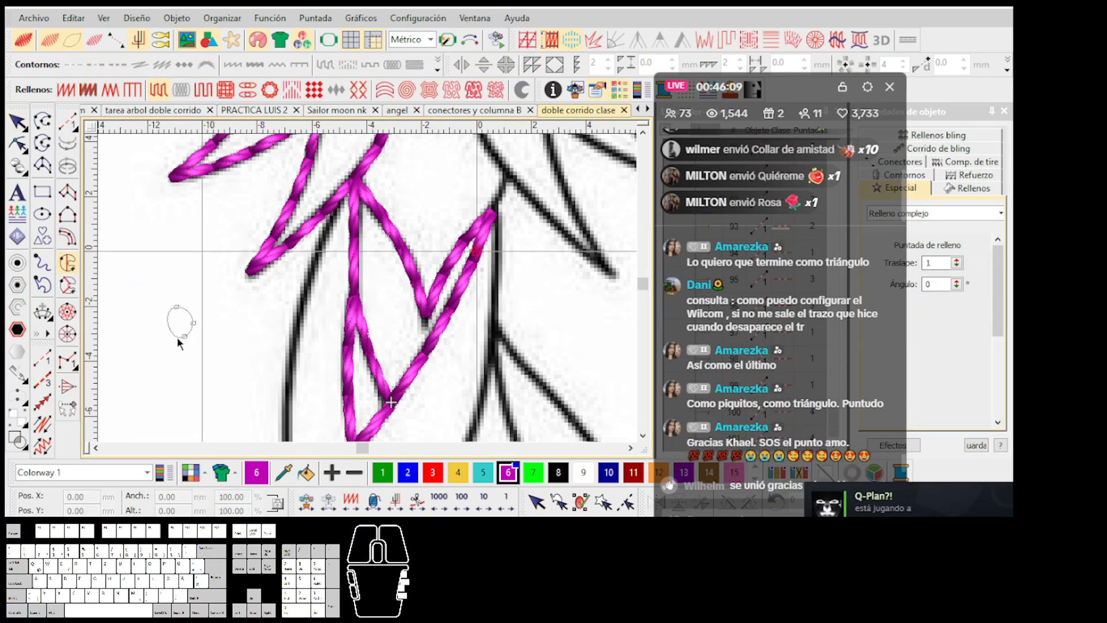
{"action": "key", "text": "Return"}
{"action": "key", "text": "Escape"}
{"action": "left_click_drag", "start_coordinate": [185, 333], "coordinate": [195, 381]}
{"action": "left_click_drag", "start_coordinate": [195, 381], "coordinate": [250, 390]}
{"action": "scroll", "coordinate": [240, 373], "scroll_direction": "down", "scroll_amount": 2}
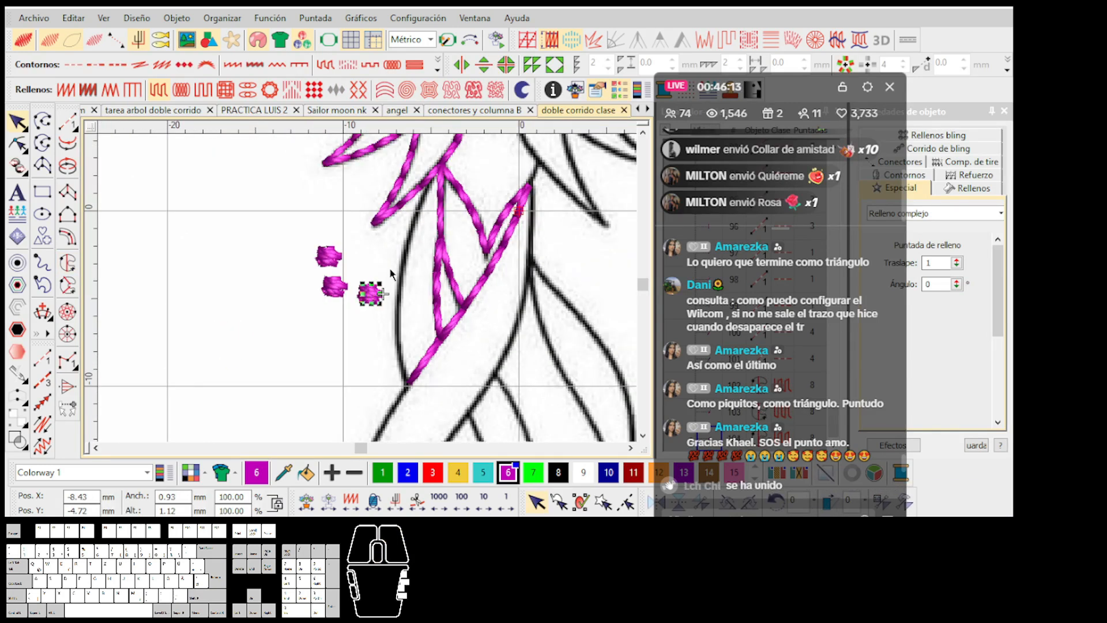
{"action": "scroll", "coordinate": [372, 272], "scroll_direction": "up", "scroll_amount": 1}
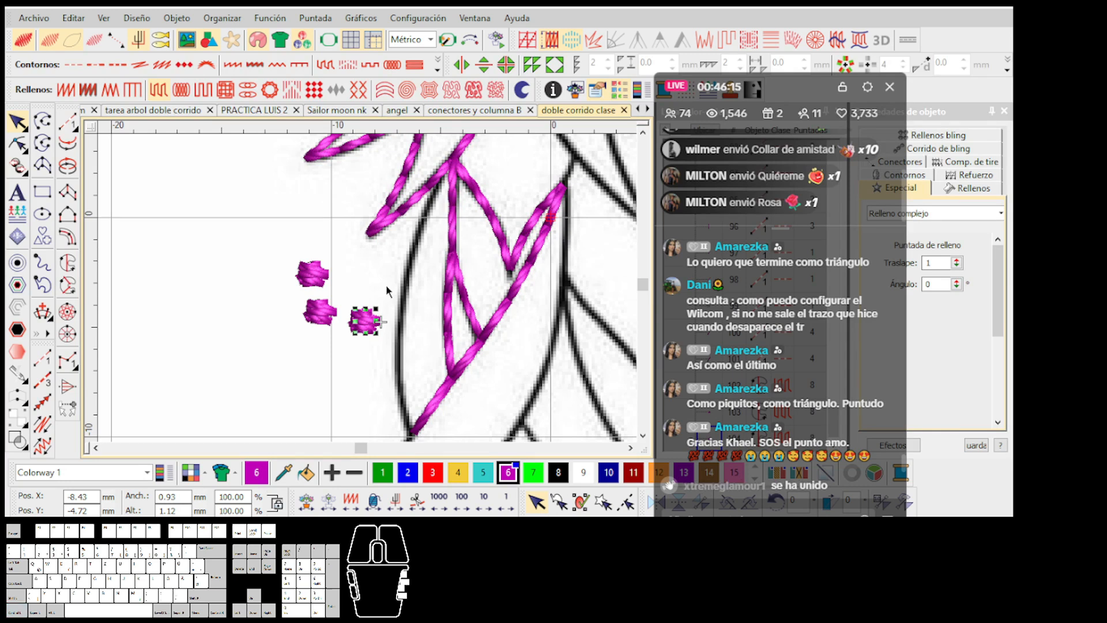
{"action": "left_click", "coordinate": [393, 272]}
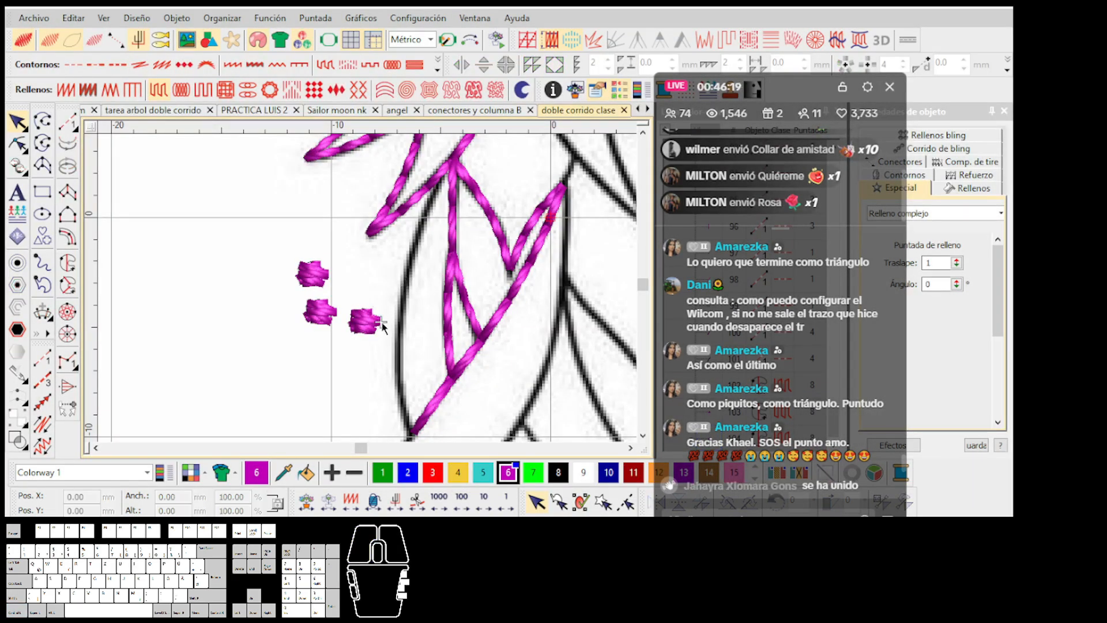
{"action": "left_click", "coordinate": [368, 515]}
{"action": "left_click", "coordinate": [367, 515]}
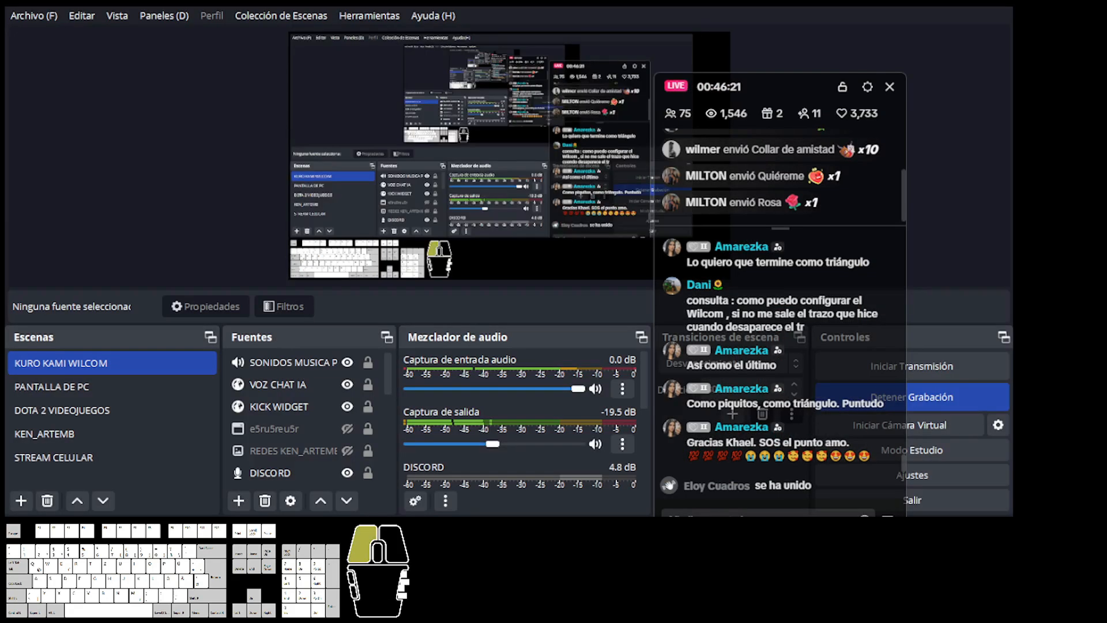
{"action": "scroll", "coordinate": [372, 294], "scroll_direction": "up", "scroll_amount": 1}
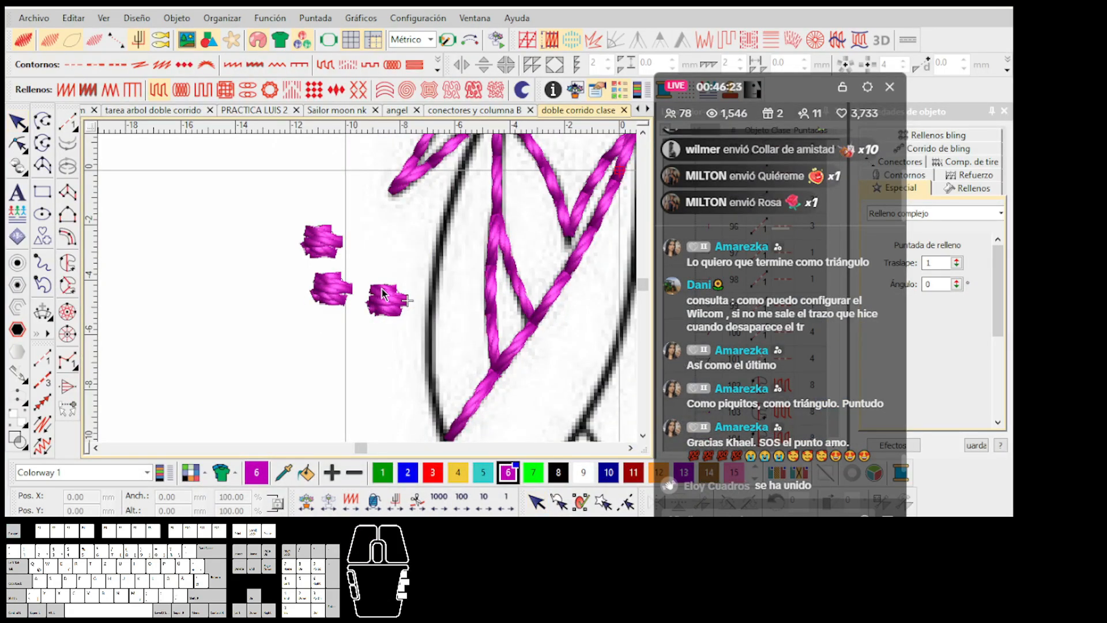
Step: Select all three small fill shapes together, try moving them, and undo the move
{"action": "scroll", "coordinate": [382, 294], "scroll_direction": "up", "scroll_amount": 1}
{"action": "left_click", "coordinate": [373, 298]}
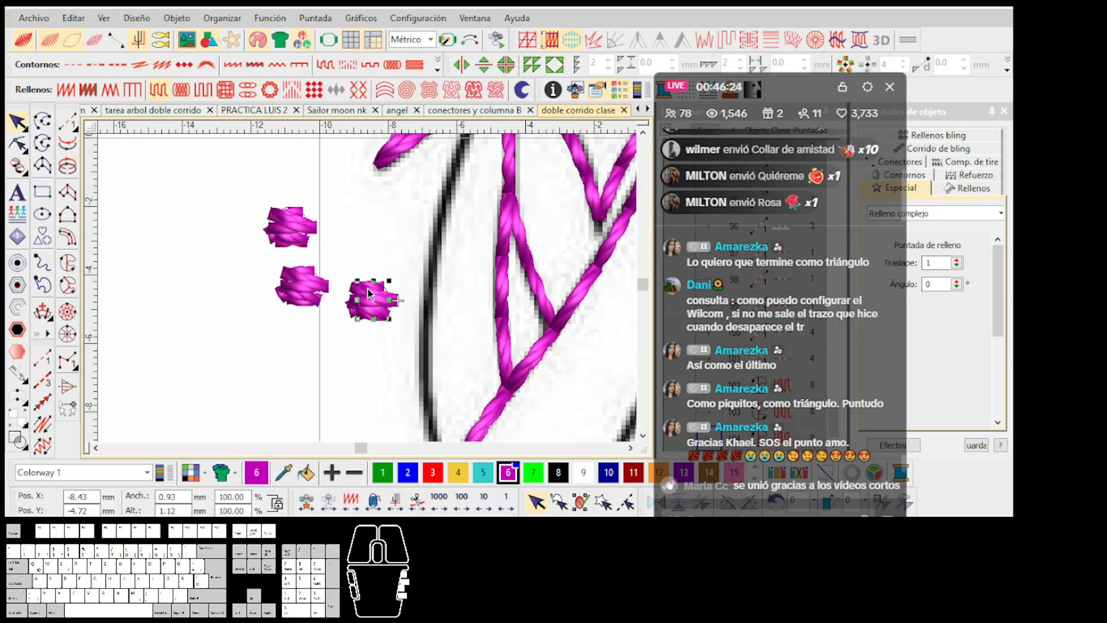
{"action": "left_click", "coordinate": [301, 230], "text": "ctrl"}
{"action": "left_click", "coordinate": [306, 281], "text": "ctrl"}
{"action": "left_click_drag", "start_coordinate": [311, 286], "coordinate": [257, 339]}
{"action": "key", "text": "ctrl+z"}
Step: Select only two of the small fill shapes, try moving them as a pair, and undo the move
{"action": "left_click", "coordinate": [315, 255]}
{"action": "left_click", "coordinate": [298, 230]}
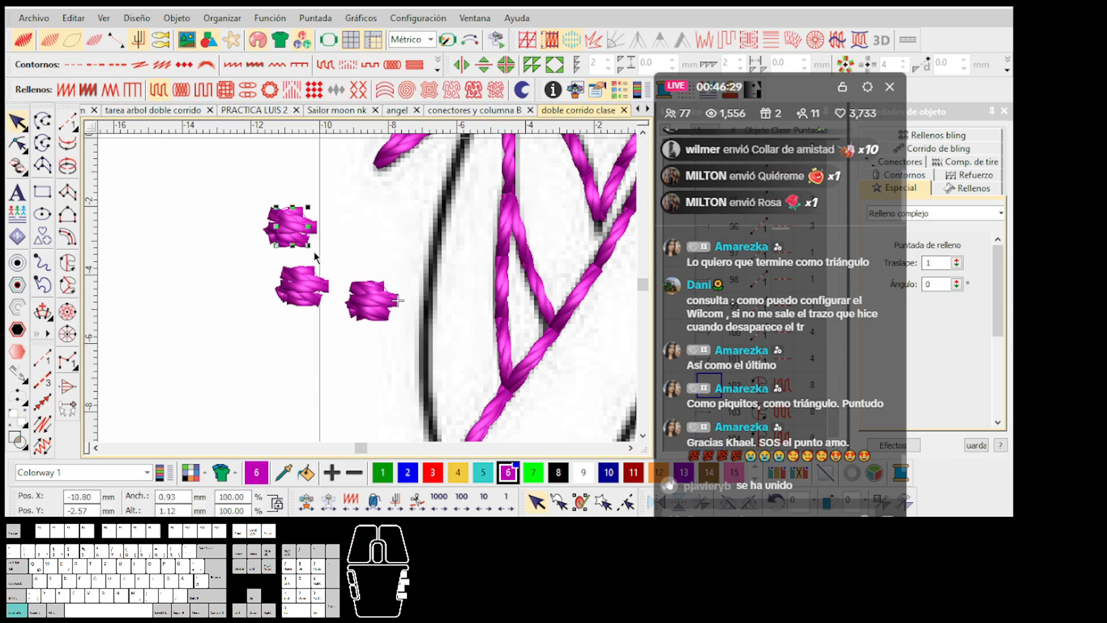
{"action": "left_click", "coordinate": [370, 306], "text": "ctrl"}
{"action": "left_click_drag", "start_coordinate": [375, 300], "coordinate": [315, 368]}
{"action": "scroll", "coordinate": [369, 291], "scroll_direction": "down", "scroll_amount": 2}
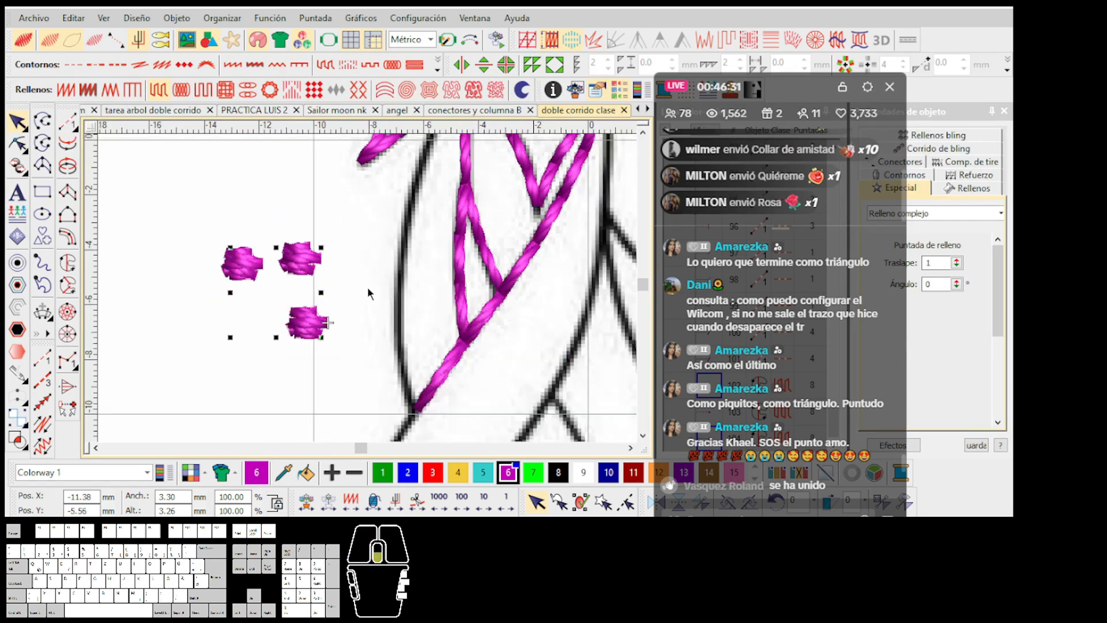
{"action": "key", "text": "ctrl+z"}
Step: Delete the three small fill shapes beside the tail
{"action": "key", "text": "Delete"}
{"action": "left_click", "coordinate": [321, 264]}
{"action": "key", "text": "Delete"}
{"action": "scroll", "coordinate": [370, 299], "scroll_direction": "down", "scroll_amount": 1}
{"action": "scroll", "coordinate": [370, 296], "scroll_direction": "up", "scroll_amount": 2}
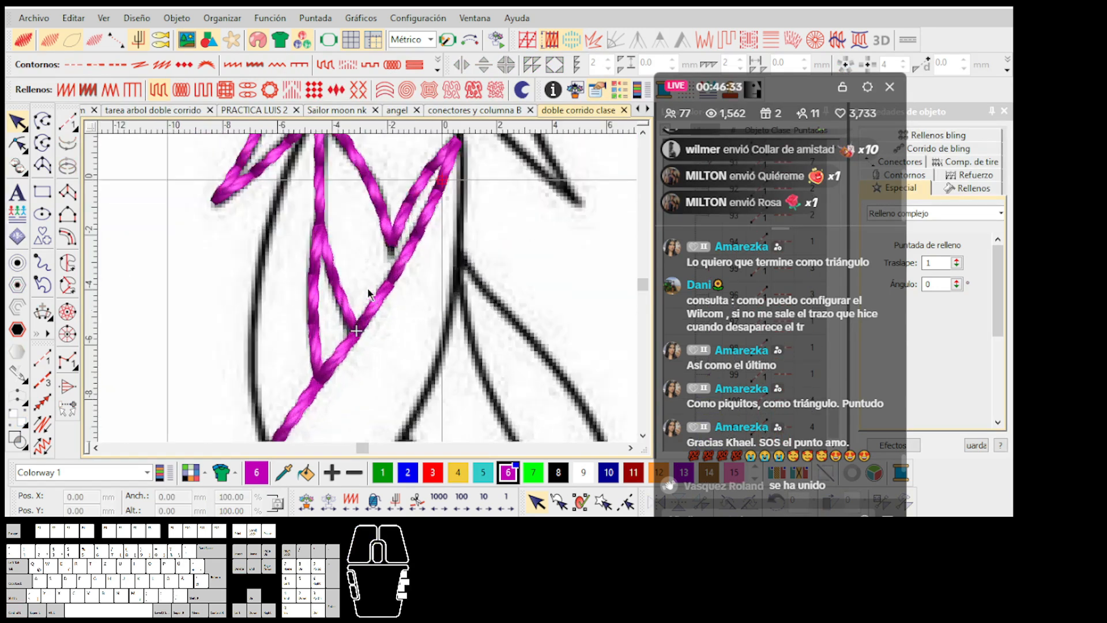
Step: Try shifting the triangle's right edge and the vertical tail segment one by one, and undo both moves
{"action": "key", "text": "t"}
{"action": "scroll", "coordinate": [371, 295], "scroll_direction": "down", "scroll_amount": 1}
{"action": "scroll", "coordinate": [371, 295], "scroll_direction": "down", "scroll_amount": 1}
{"action": "scroll", "coordinate": [369, 297], "scroll_direction": "up", "scroll_amount": 1}
{"action": "key", "text": "t"}
{"action": "left_click_drag", "start_coordinate": [362, 300], "coordinate": [330, 313]}
{"action": "left_click_drag", "start_coordinate": [344, 238], "coordinate": [312, 238]}
{"action": "key", "text": "ctrl+z"}
{"action": "key", "text": "ctrl+z"}
{"action": "key", "text": "Escape"}
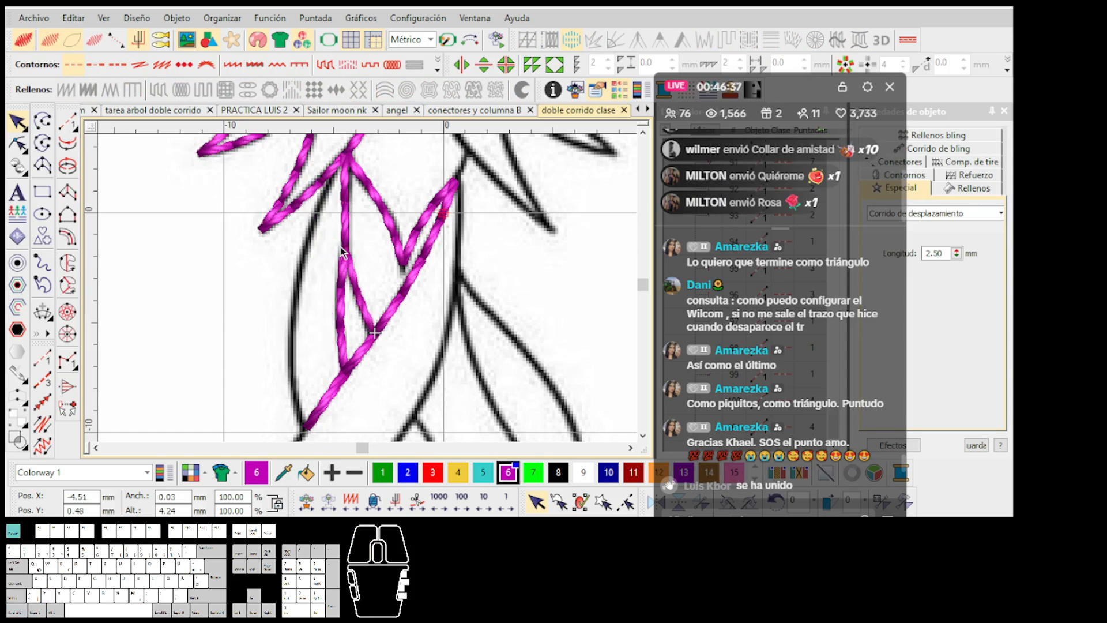
Step: Select the vertical tail segment and the triangle's right edge, and cut and paste them to the end of the stitching sequence
{"action": "scroll", "coordinate": [369, 311], "scroll_direction": "up", "scroll_amount": 1}
{"action": "scroll", "coordinate": [364, 334], "scroll_direction": "down", "scroll_amount": 1}
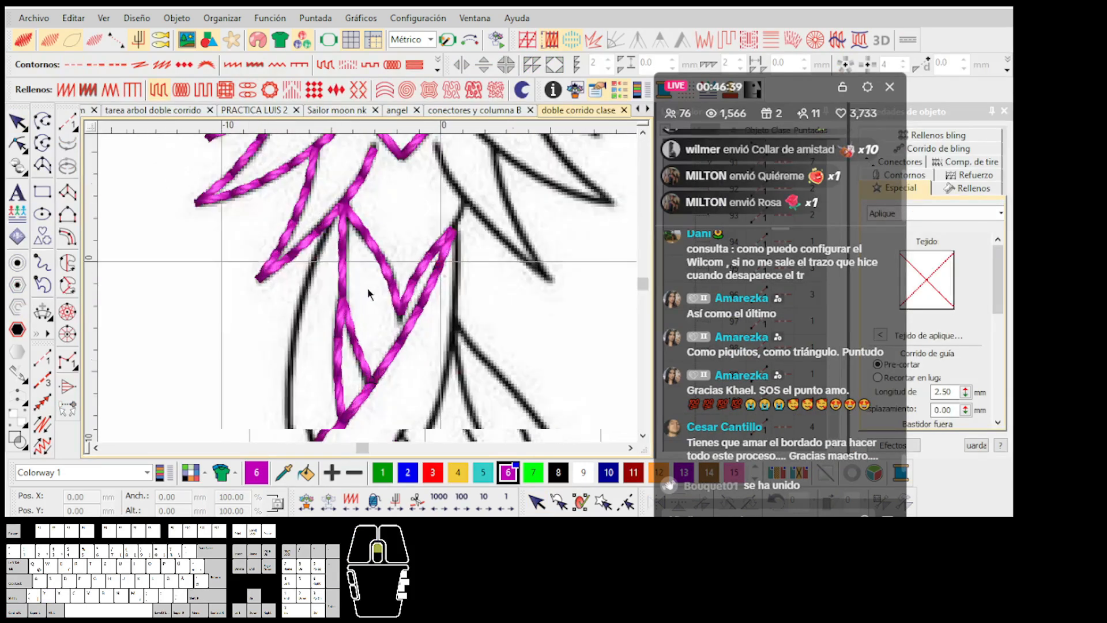
{"action": "left_click", "coordinate": [358, 354]}
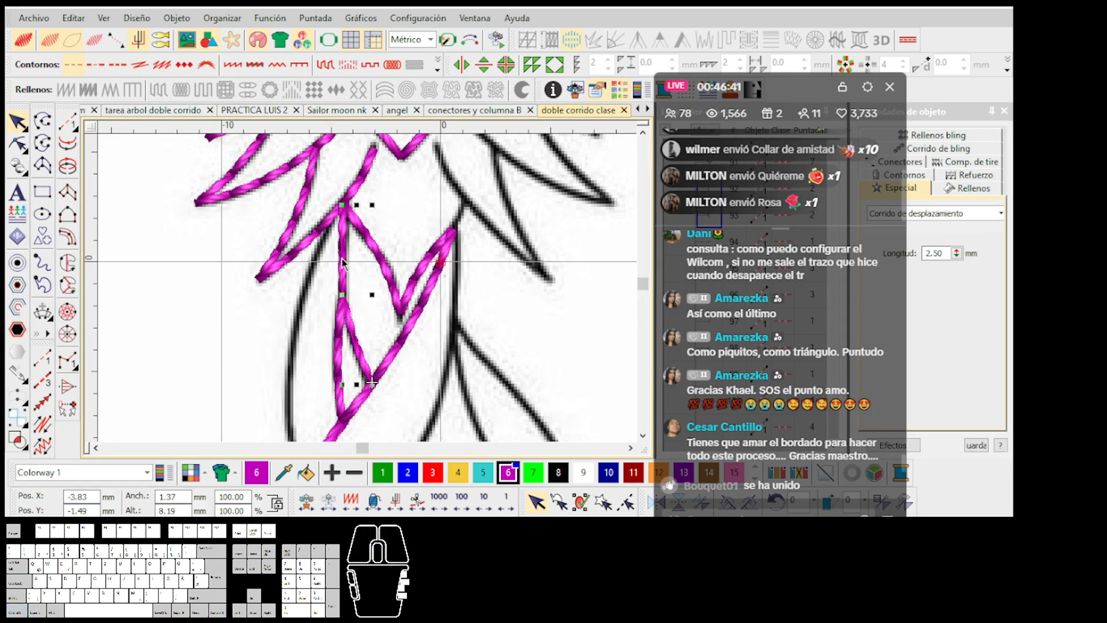
{"action": "key", "text": "shift+x"}
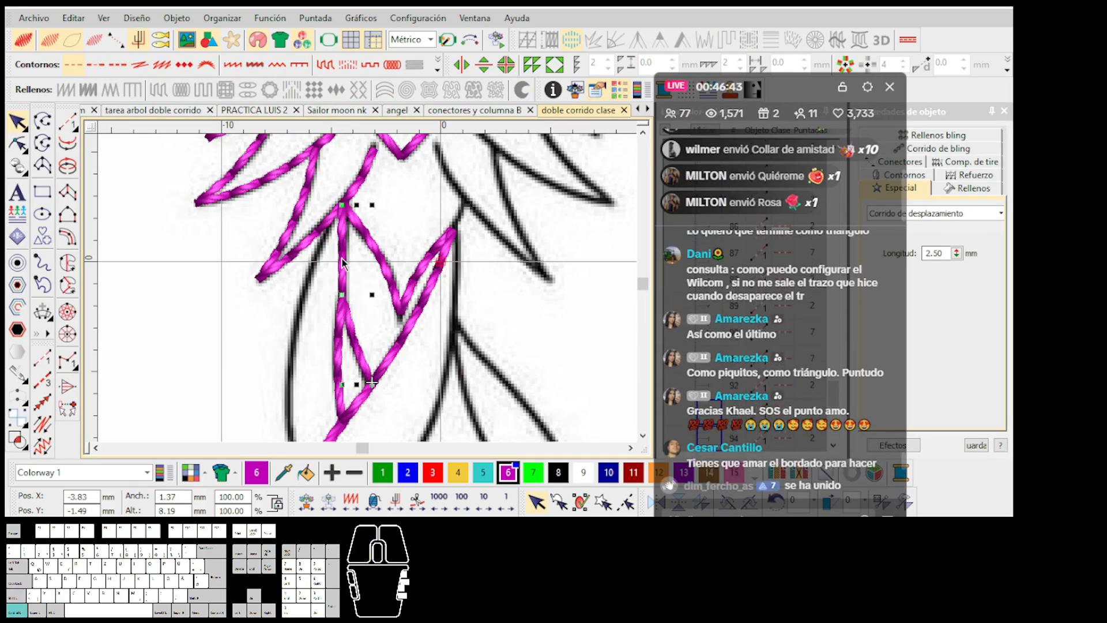
{"action": "key", "text": "ctrl+x"}
{"action": "left_click", "coordinate": [342, 263]}
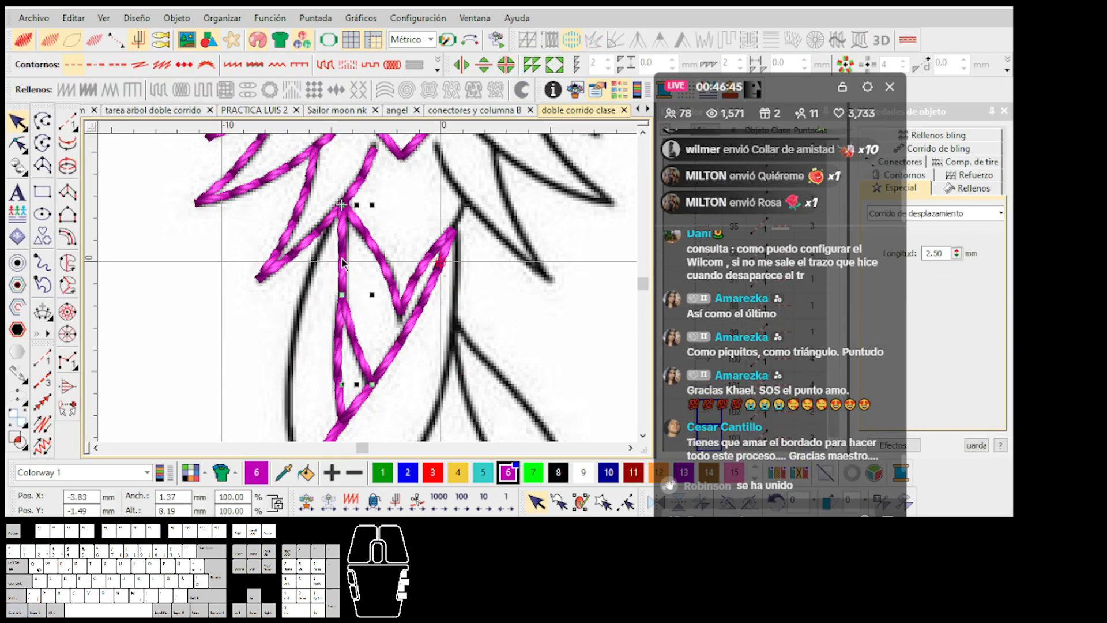
{"action": "key", "text": "Escape"}
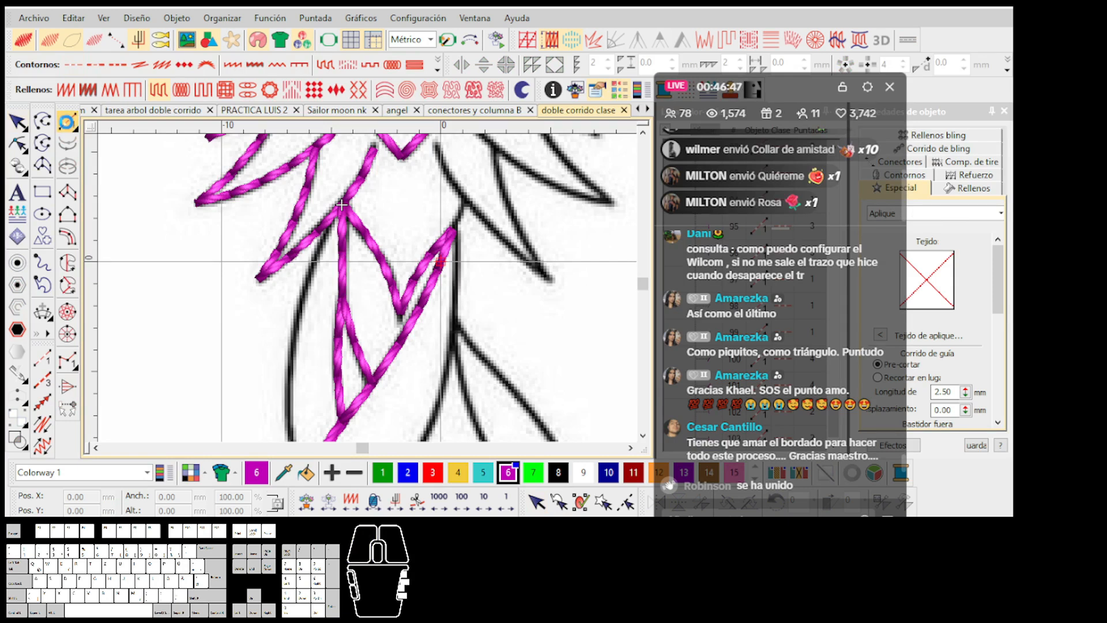
Step: Trace the tail's outer left edge with a curved run stitch from the feather junction down to the tip of the digitized diagonal
{"action": "key", "text": "space"}
{"action": "left_click", "coordinate": [342, 204]}
{"action": "scroll", "coordinate": [369, 290], "scroll_direction": "down", "scroll_amount": 2}
{"action": "scroll", "coordinate": [368, 293], "scroll_direction": "up", "scroll_amount": 1}
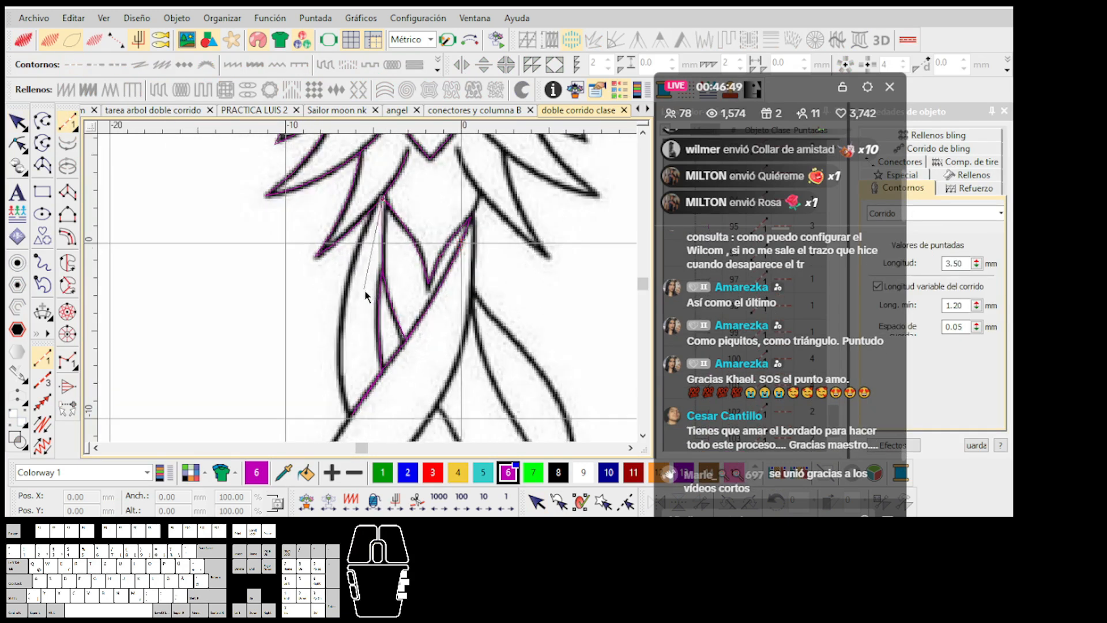
{"action": "right_click", "coordinate": [345, 302]}
{"action": "left_click", "coordinate": [352, 414]}
{"action": "key", "text": "t"}
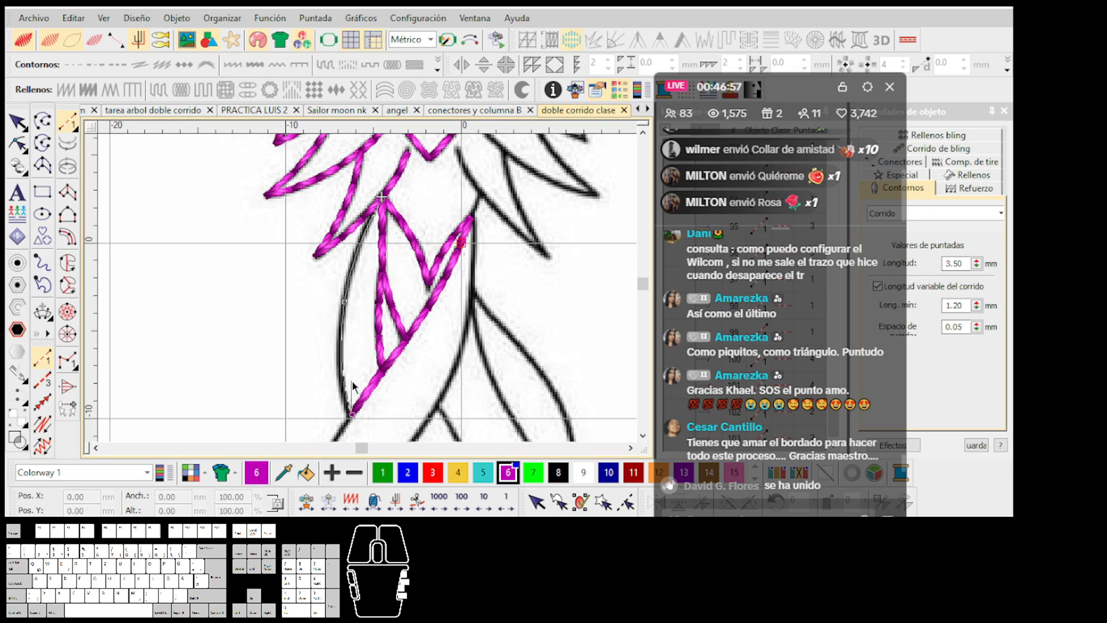
{"action": "scroll", "coordinate": [353, 382], "scroll_direction": "down", "scroll_amount": 1}
{"action": "scroll", "coordinate": [442, 280], "scroll_direction": "up", "scroll_amount": 1}
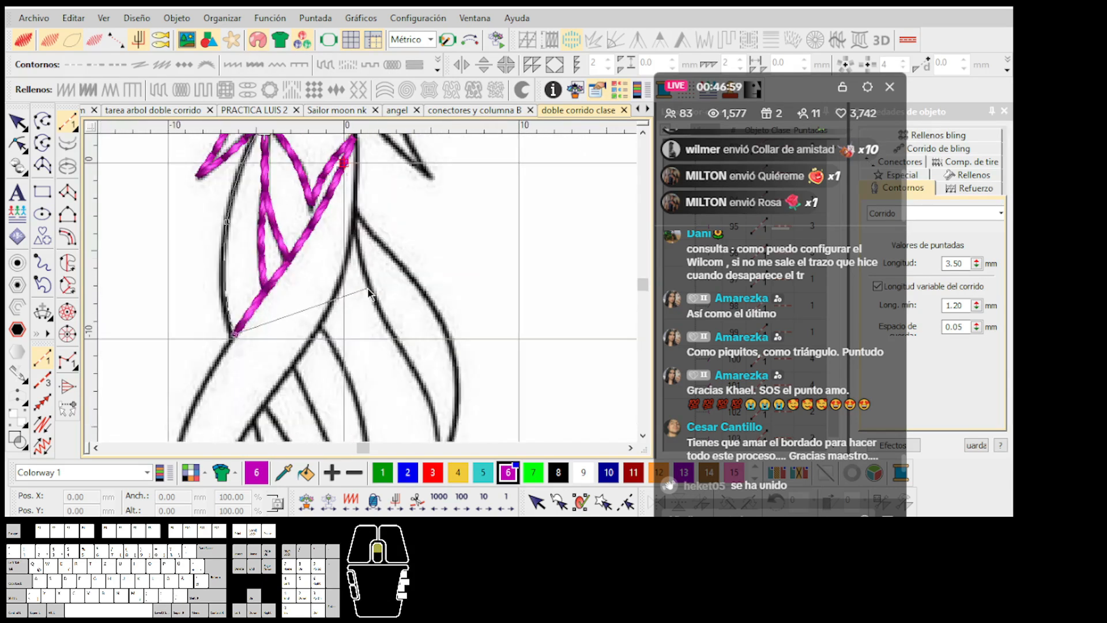
{"action": "scroll", "coordinate": [368, 289], "scroll_direction": "down", "scroll_amount": 1}
{"action": "scroll", "coordinate": [359, 288], "scroll_direction": "up", "scroll_amount": 1}
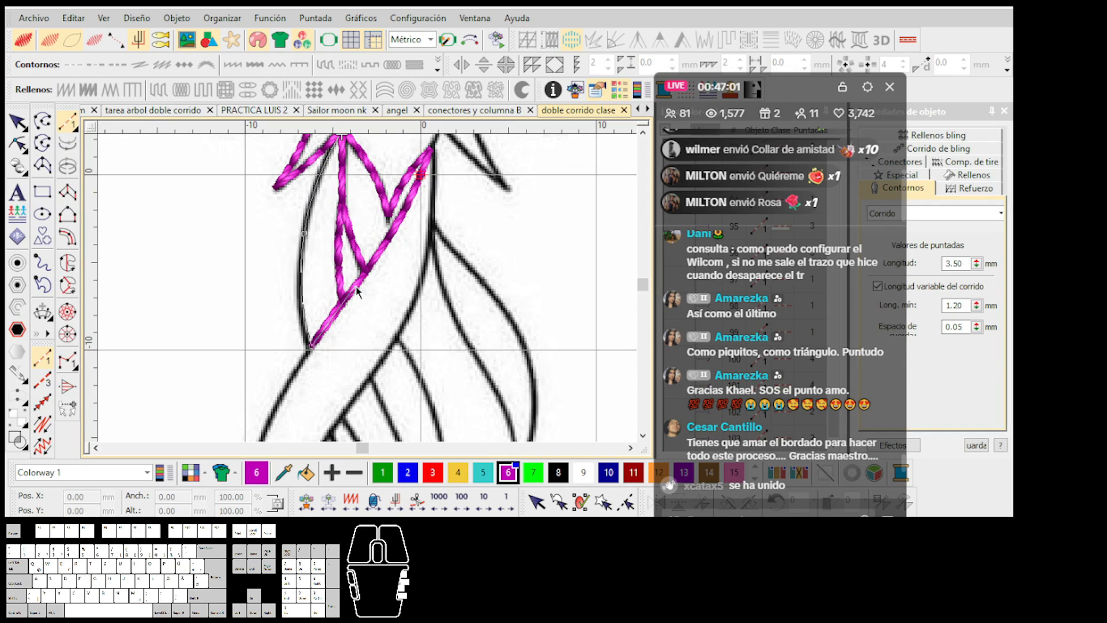
{"action": "scroll", "coordinate": [357, 291], "scroll_direction": "down", "scroll_amount": 1}
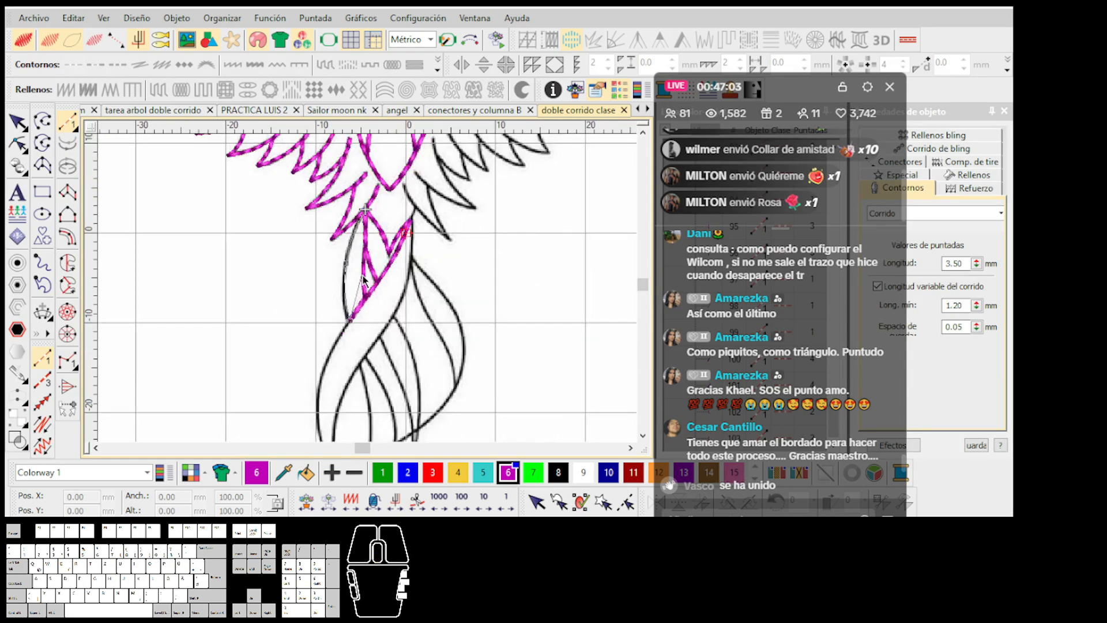
{"action": "scroll", "coordinate": [358, 282], "scroll_direction": "up", "scroll_amount": 1}
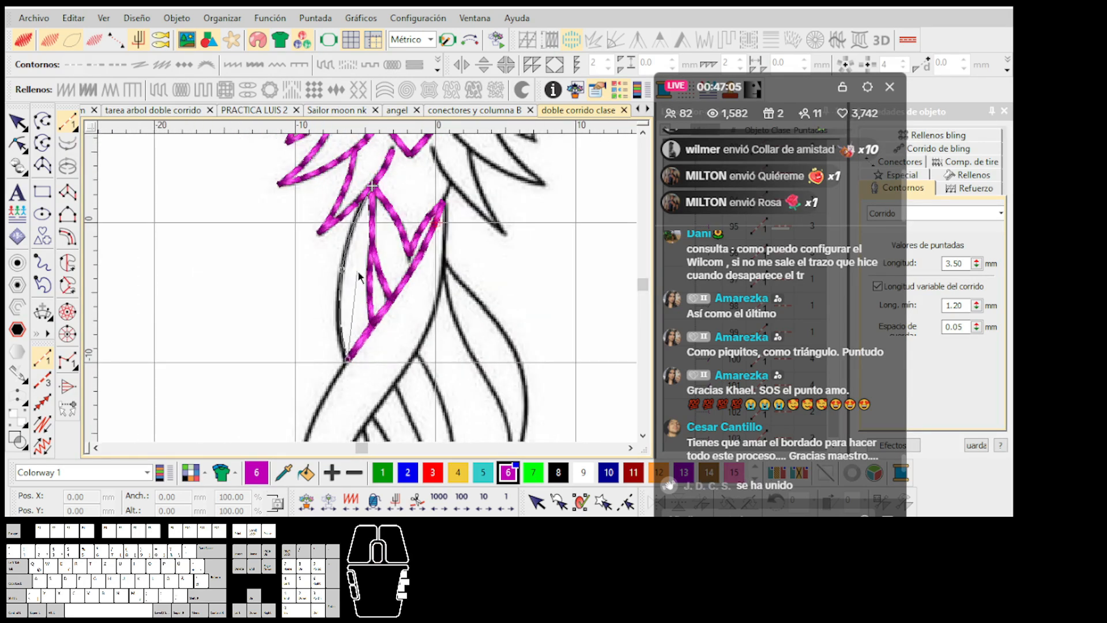
{"action": "scroll", "coordinate": [358, 276], "scroll_direction": "down", "scroll_amount": 1}
{"action": "scroll", "coordinate": [368, 287], "scroll_direction": "up", "scroll_amount": 4}
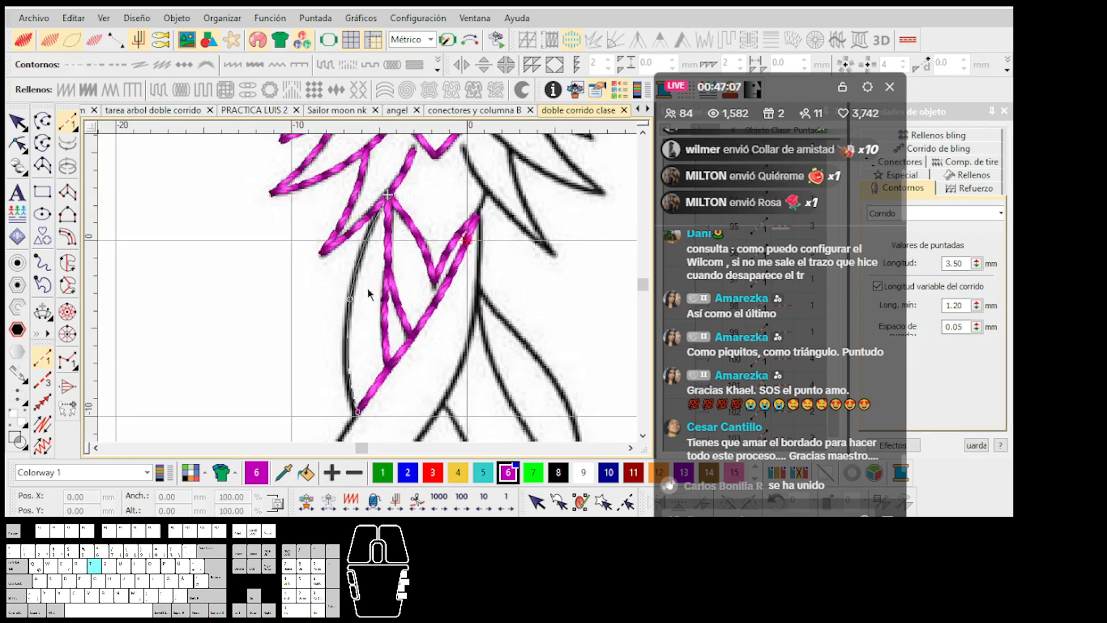
{"action": "scroll", "coordinate": [368, 291], "scroll_direction": "down", "scroll_amount": 2}
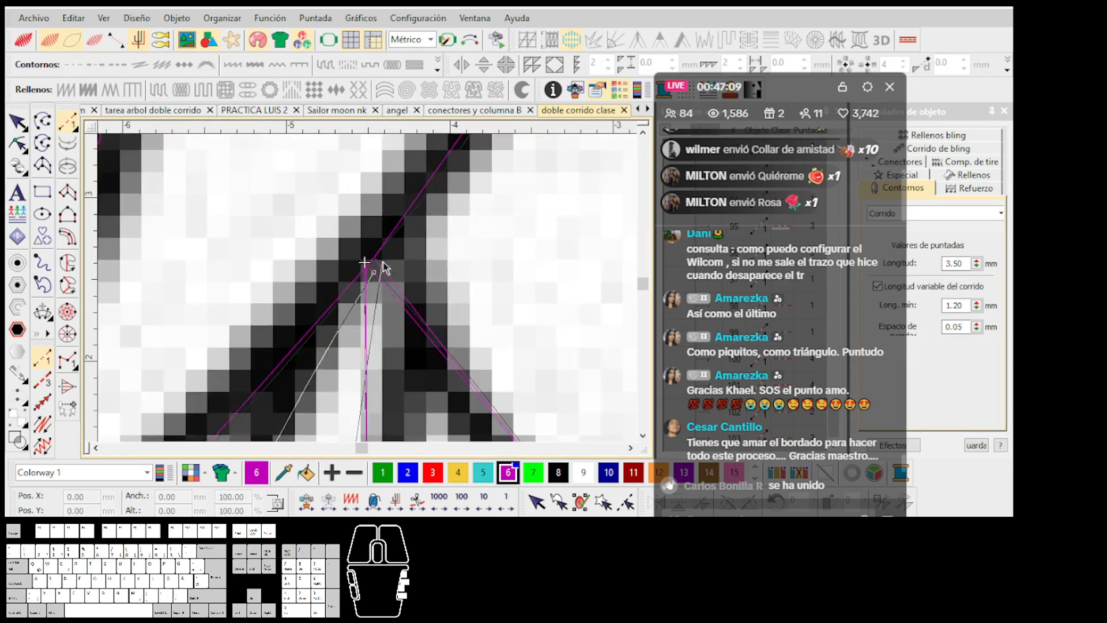
{"action": "scroll", "coordinate": [368, 295], "scroll_direction": "down", "scroll_amount": 1}
{"action": "scroll", "coordinate": [368, 293], "scroll_direction": "down", "scroll_amount": 3}
{"action": "scroll", "coordinate": [368, 293], "scroll_direction": "up", "scroll_amount": 2}
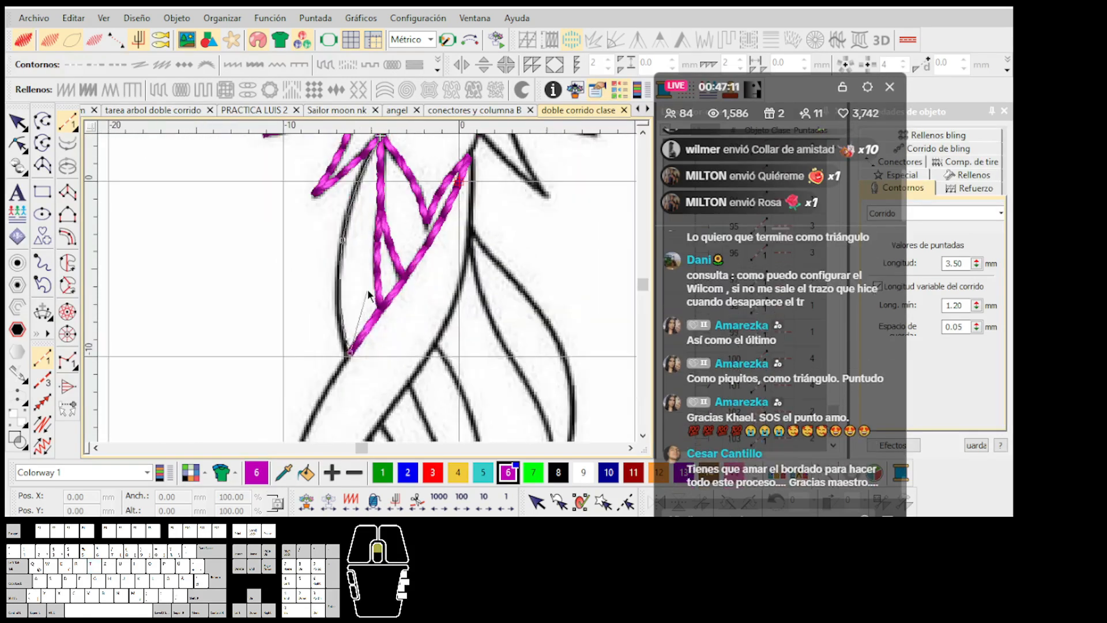
{"action": "key", "text": "Return"}
{"action": "scroll", "coordinate": [373, 292], "scroll_direction": "up", "scroll_amount": 2}
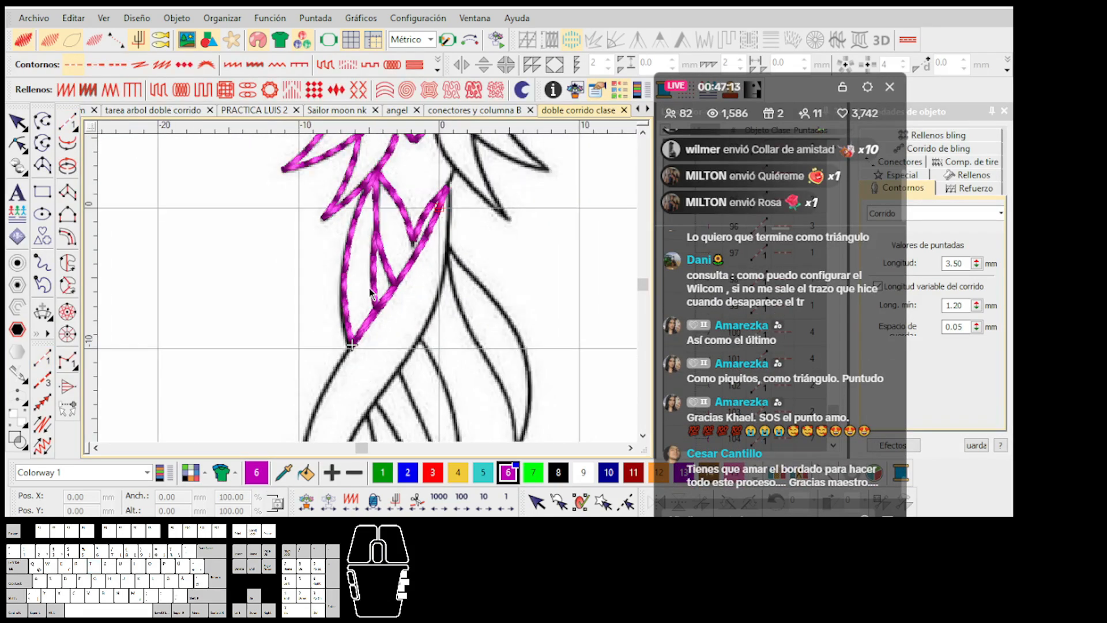
Step: Try moving the lower diagonal segment and the vertical tail segment one by one, and undo both moves
{"action": "left_click", "coordinate": [373, 353]}
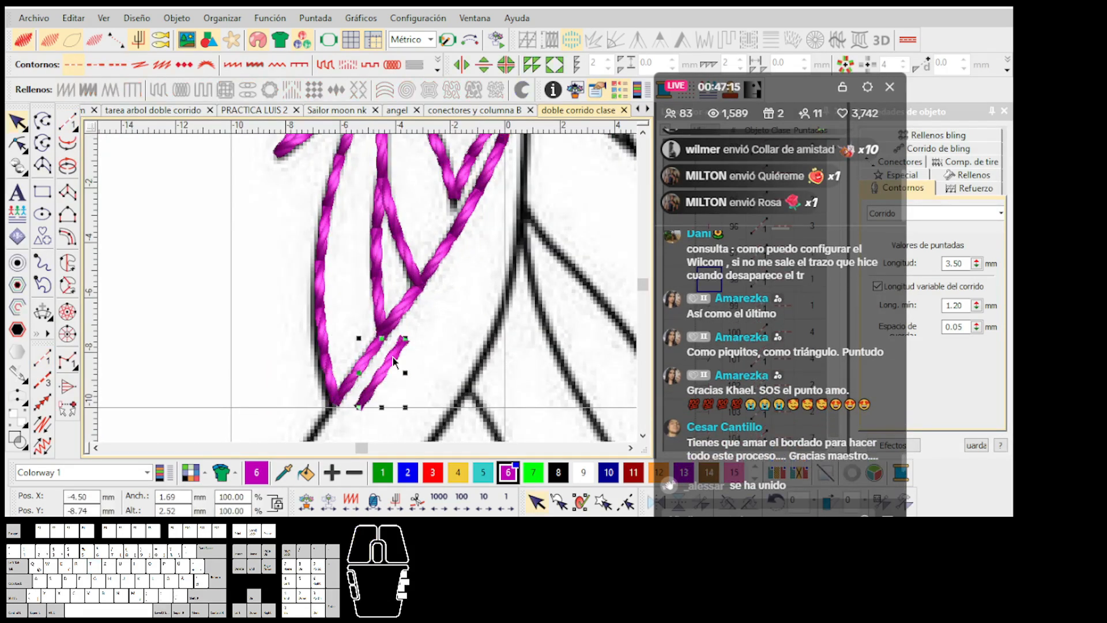
{"action": "left_click", "coordinate": [366, 312]}
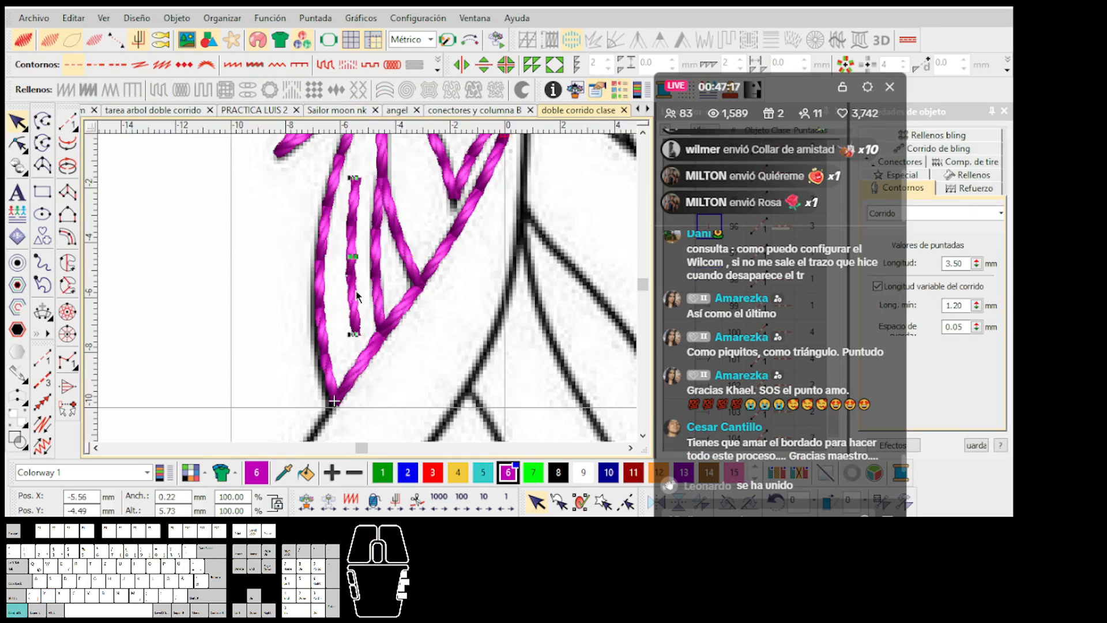
{"action": "scroll", "coordinate": [365, 312], "scroll_direction": "down", "scroll_amount": 3}
{"action": "scroll", "coordinate": [369, 293], "scroll_direction": "up", "scroll_amount": 2}
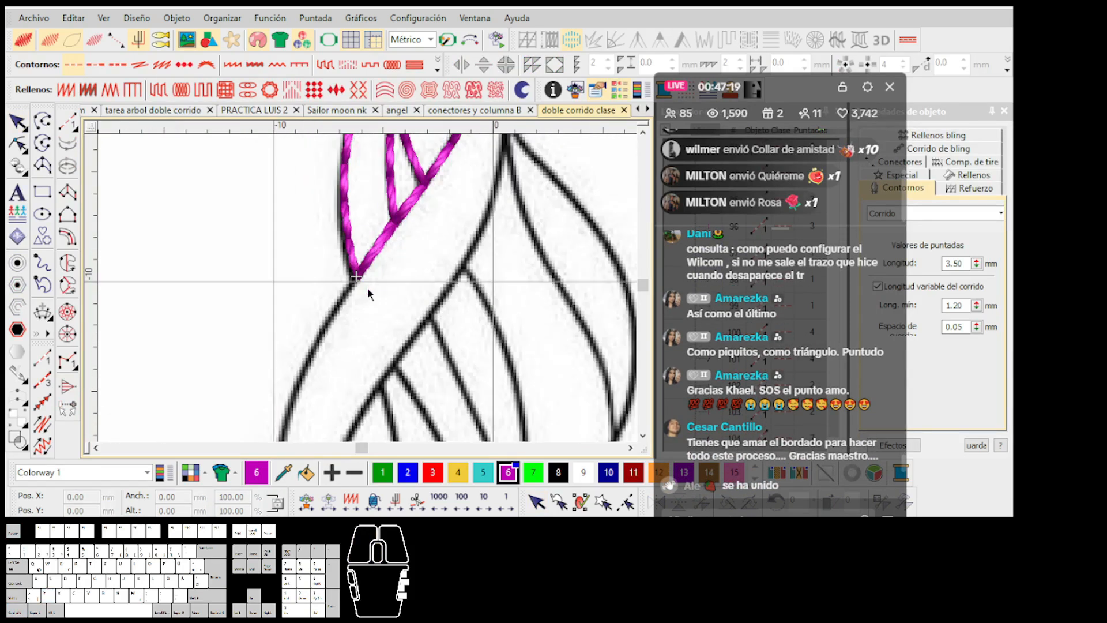
Step: Trace the outermost left tail strand with a curved run stitch from the diagonal's lower tip down to the first strand crossing
{"action": "left_click", "coordinate": [68, 121]}
{"action": "scroll", "coordinate": [348, 272], "scroll_direction": "up", "scroll_amount": 1}
{"action": "left_click", "coordinate": [340, 252]}
{"action": "scroll", "coordinate": [304, 330], "scroll_direction": "down", "scroll_amount": 3}
{"action": "right_click", "coordinate": [348, 321]}
{"action": "scroll", "coordinate": [334, 392], "scroll_direction": "up", "scroll_amount": 1}
{"action": "right_click", "coordinate": [373, 312]}
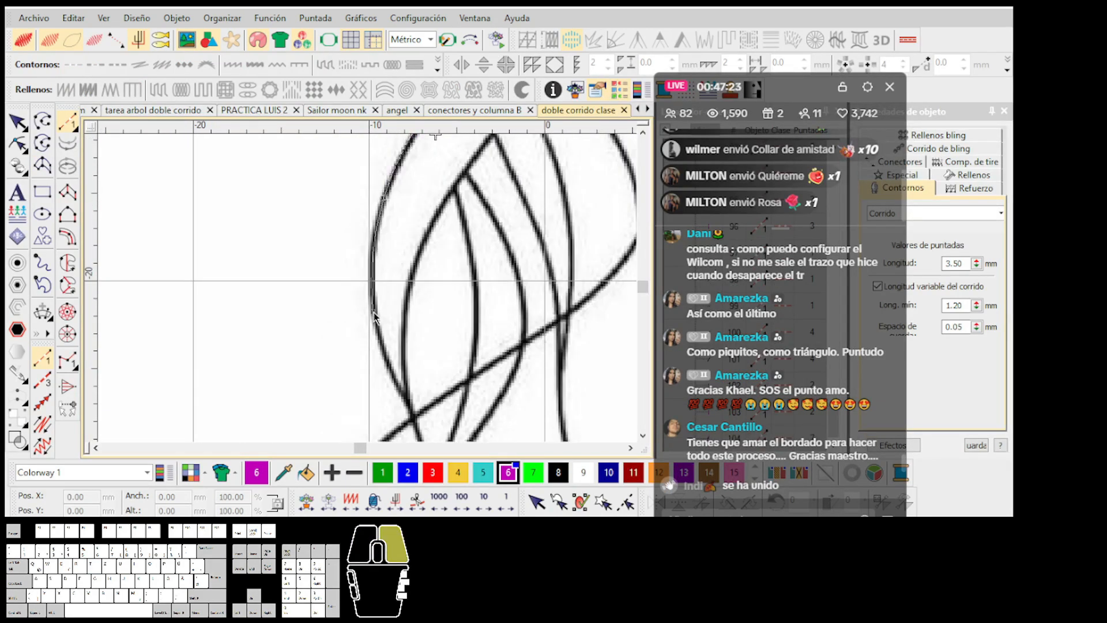
{"action": "left_click", "coordinate": [410, 411]}
{"action": "scroll", "coordinate": [410, 412], "scroll_direction": "up", "scroll_amount": 2}
{"action": "key", "text": "Return"}
Step: Trace the strand from that crossing down to the leftmost star with a curved run stitch
{"action": "scroll", "coordinate": [381, 286], "scroll_direction": "down", "scroll_amount": 3}
{"action": "scroll", "coordinate": [366, 293], "scroll_direction": "up", "scroll_amount": 3}
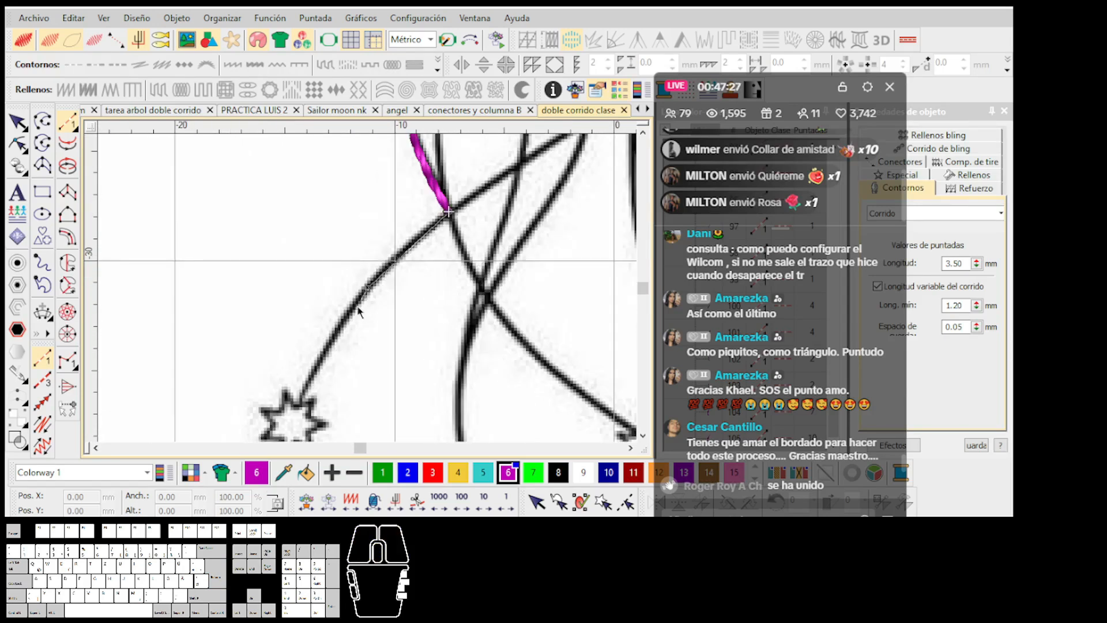
{"action": "left_click", "coordinate": [339, 312]}
{"action": "scroll", "coordinate": [338, 311], "scroll_direction": "up", "scroll_amount": 1}
{"action": "key", "text": "Return"}
Step: Outline the leftmost star point by point with straight run stitches, closing it where the strand meets it
{"action": "left_click", "coordinate": [367, 288]}
{"action": "left_click", "coordinate": [418, 259]}
{"action": "left_click", "coordinate": [394, 312]}
{"action": "scroll", "coordinate": [403, 311], "scroll_direction": "up", "scroll_amount": 1}
{"action": "left_click", "coordinate": [364, 333]}
{"action": "left_click", "coordinate": [376, 411]}
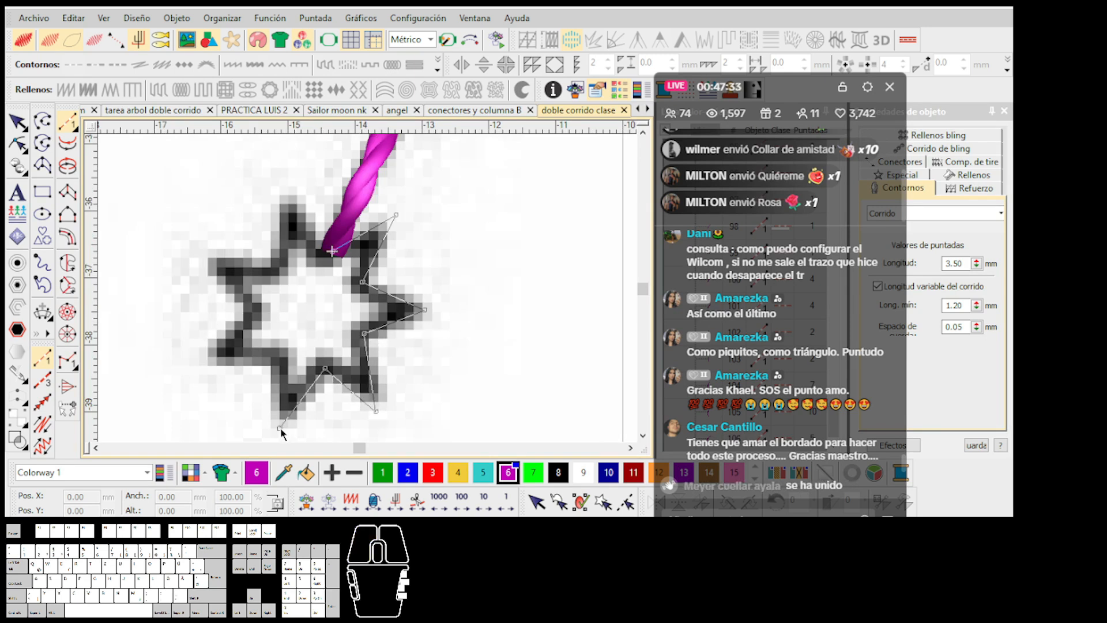
{"action": "left_click", "coordinate": [261, 314]}
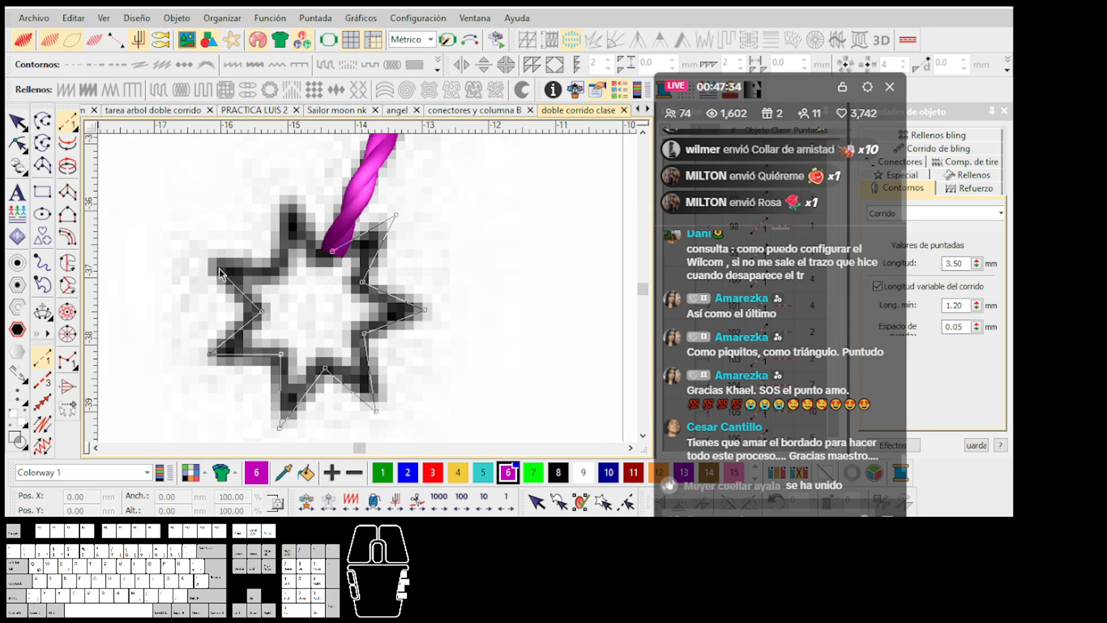
{"action": "left_click", "coordinate": [278, 270]}
{"action": "left_click", "coordinate": [290, 196]}
{"action": "left_click", "coordinate": [332, 251]}
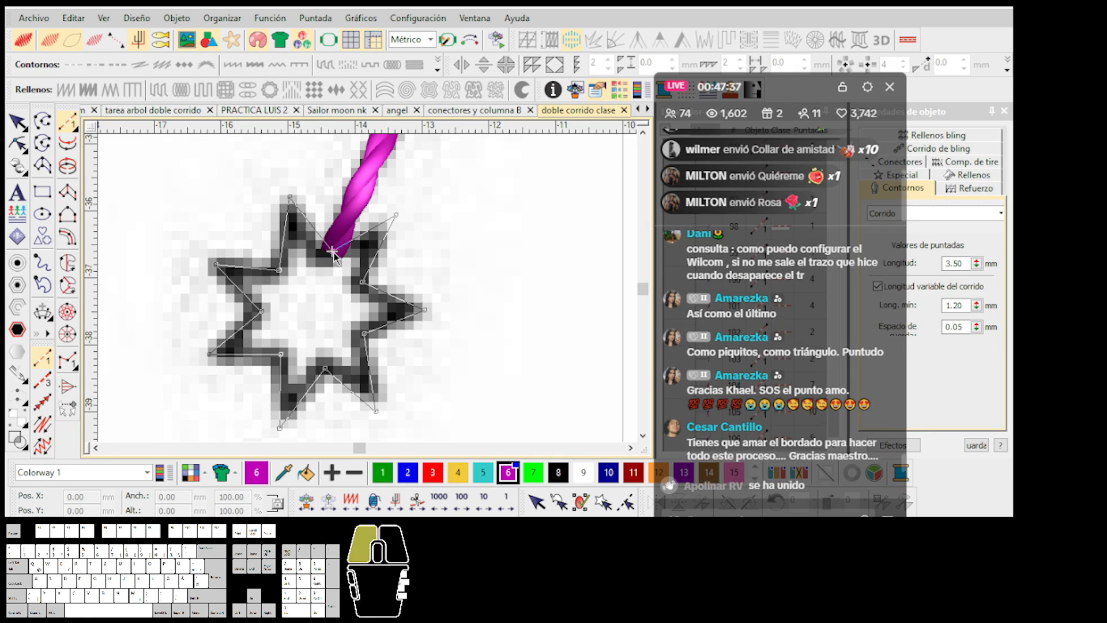
{"action": "scroll", "coordinate": [332, 252], "scroll_direction": "down", "scroll_amount": 3}
{"action": "scroll", "coordinate": [367, 290], "scroll_direction": "down", "scroll_amount": 1}
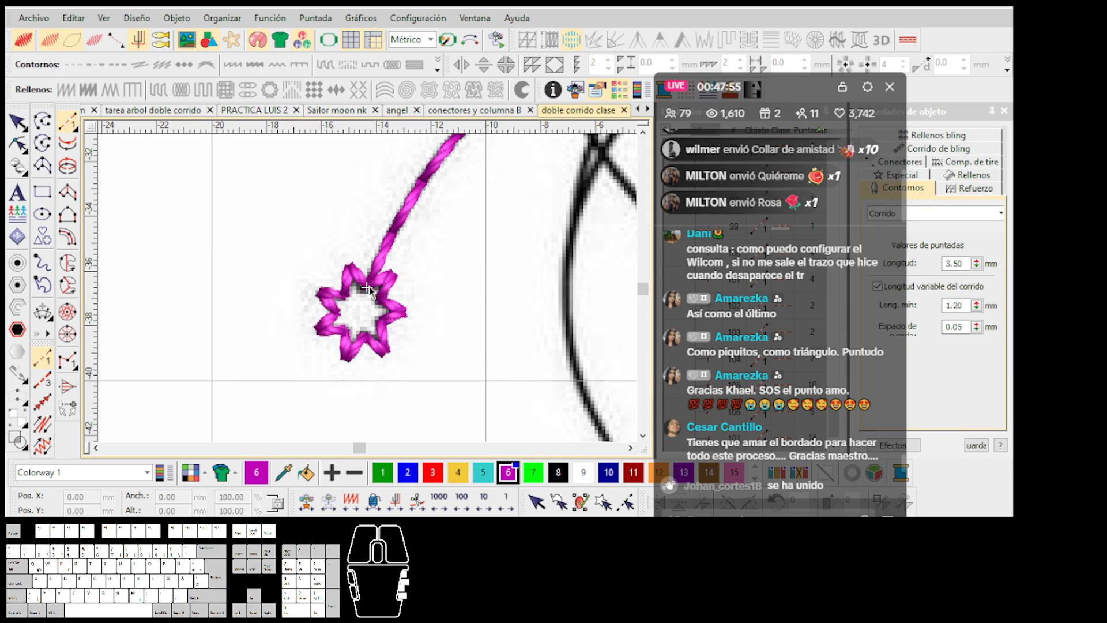
Step: Select the strand leading to the leftmost star, and cut and paste it to the end of the stitching sequence
{"action": "scroll", "coordinate": [369, 287], "scroll_direction": "up", "scroll_amount": 3}
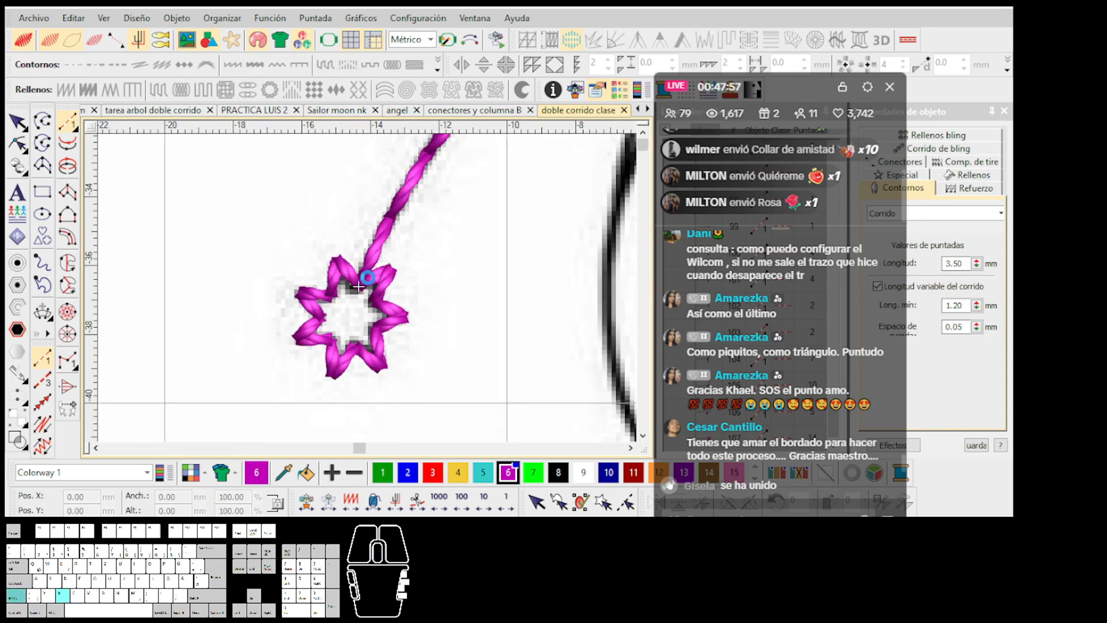
{"action": "scroll", "coordinate": [369, 289], "scroll_direction": "down", "scroll_amount": 2}
{"action": "left_click", "coordinate": [369, 288]}
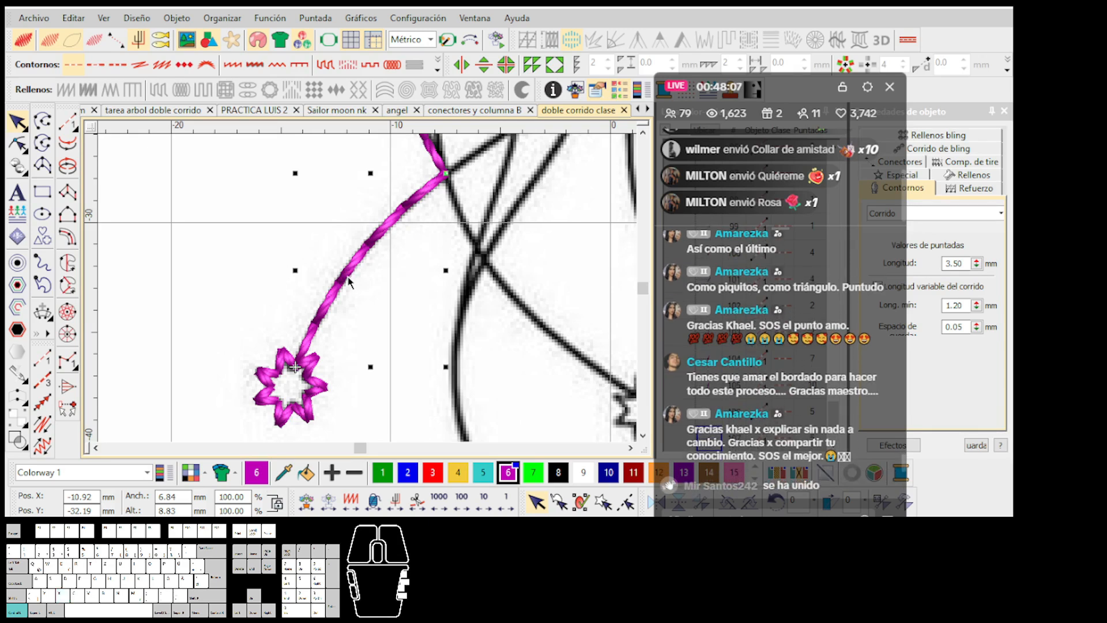
{"action": "key", "text": "ctrl+x"}
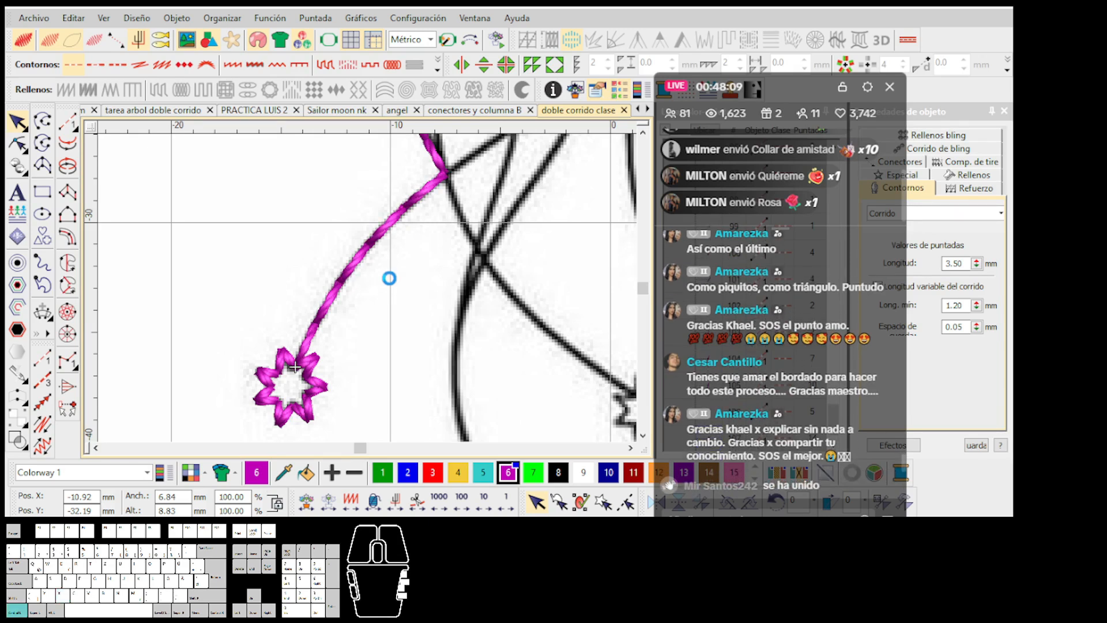
{"action": "key", "text": "ctrl+v"}
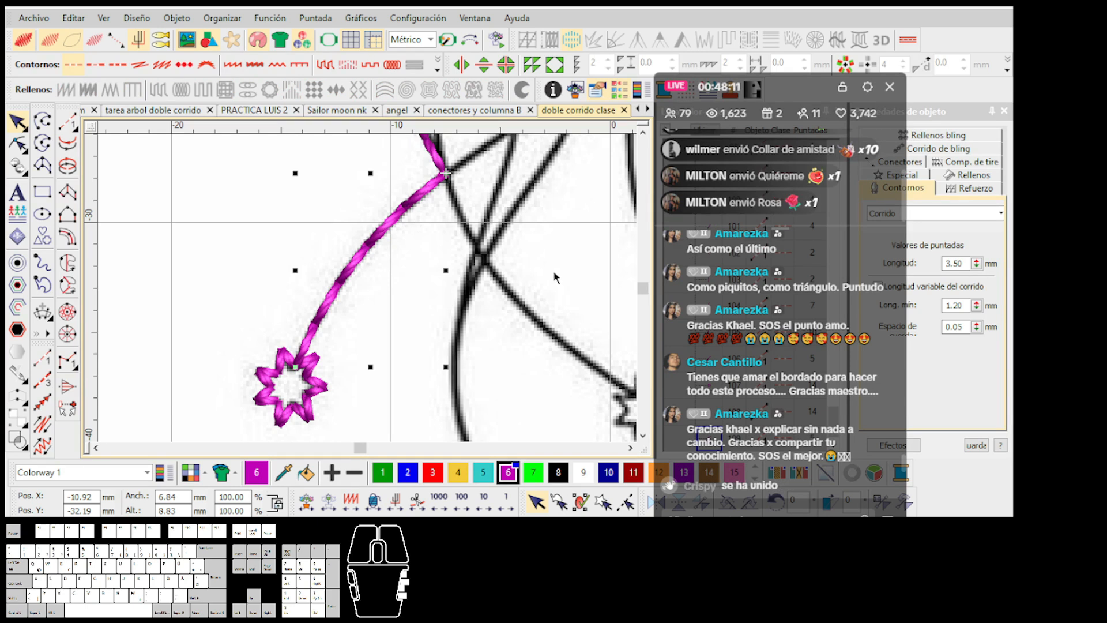
{"action": "key", "text": "Escape"}
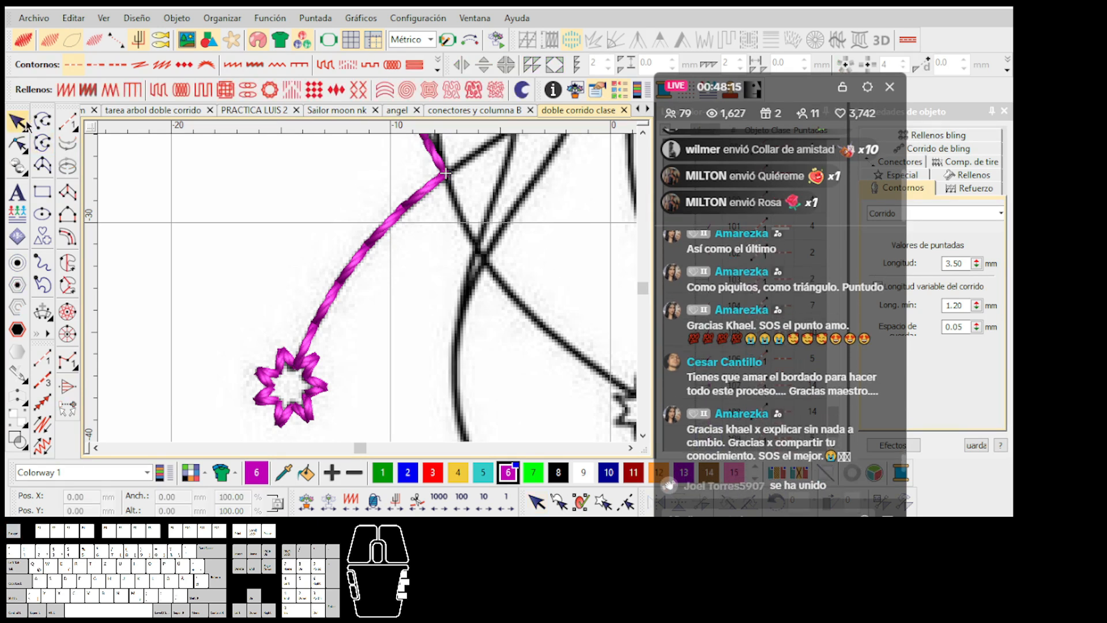
Step: Trace the inner left tail strand with a curved run stitch from the first crossing up to the lowest branching point
{"action": "left_click", "coordinate": [72, 121]}
{"action": "scroll", "coordinate": [444, 197], "scroll_direction": "up", "scroll_amount": 4}
{"action": "key", "text": "t"}
{"action": "key", "text": "t"}
{"action": "left_click", "coordinate": [372, 228]}
{"action": "scroll", "coordinate": [373, 228], "scroll_direction": "down", "scroll_amount": 4}
{"action": "key", "text": "t"}
{"action": "scroll", "coordinate": [370, 283], "scroll_direction": "down", "scroll_amount": 3}
{"action": "key", "text": "t"}
{"action": "scroll", "coordinate": [371, 281], "scroll_direction": "up", "scroll_amount": 1}
{"action": "scroll", "coordinate": [370, 295], "scroll_direction": "down", "scroll_amount": 2}
{"action": "scroll", "coordinate": [370, 291], "scroll_direction": "up", "scroll_amount": 3}
{"action": "right_click", "coordinate": [349, 267]}
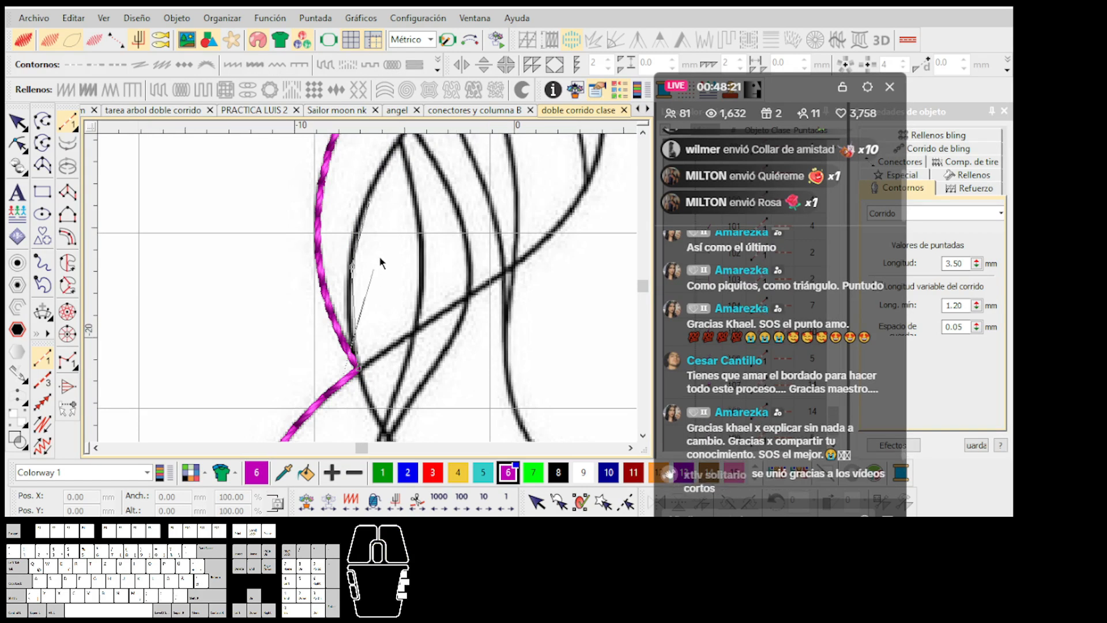
{"action": "scroll", "coordinate": [378, 243], "scroll_direction": "up", "scroll_amount": 1}
{"action": "left_click", "coordinate": [401, 231]}
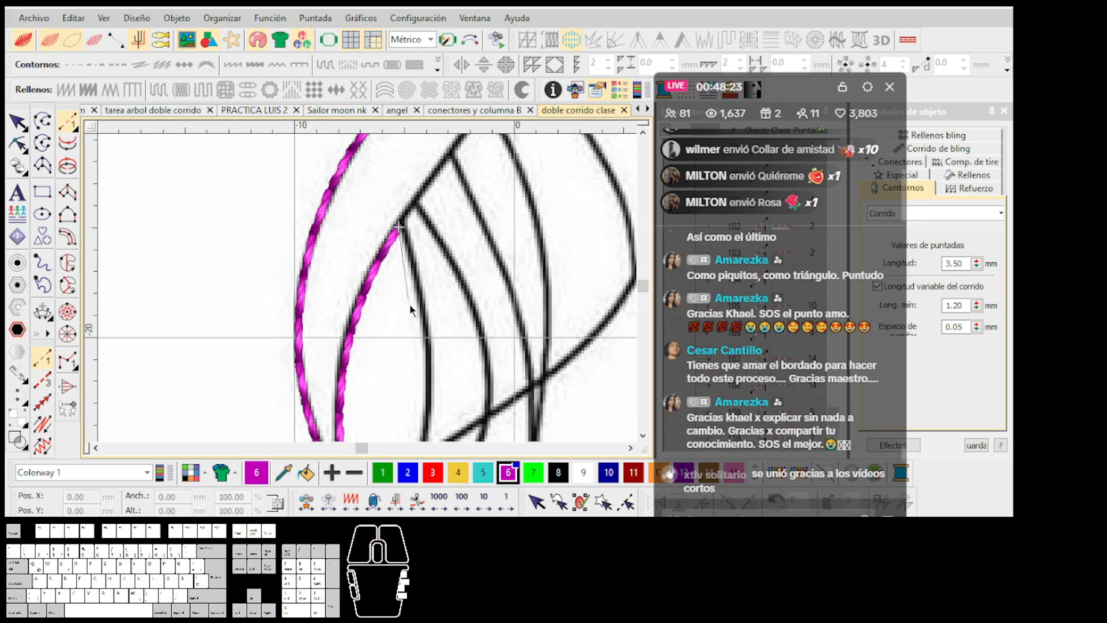
Step: Trace the next inner strand with a curved run stitch from the branching point down to where it crosses the diagonal strand
{"action": "scroll", "coordinate": [404, 305], "scroll_direction": "down", "scroll_amount": 4}
{"action": "scroll", "coordinate": [352, 260], "scroll_direction": "up", "scroll_amount": 3}
{"action": "scroll", "coordinate": [364, 285], "scroll_direction": "down", "scroll_amount": 2}
{"action": "scroll", "coordinate": [351, 282], "scroll_direction": "up", "scroll_amount": 2}
{"action": "scroll", "coordinate": [363, 334], "scroll_direction": "down", "scroll_amount": 2}
{"action": "scroll", "coordinate": [360, 242], "scroll_direction": "up", "scroll_amount": 2}
{"action": "scroll", "coordinate": [369, 283], "scroll_direction": "up", "scroll_amount": 1}
{"action": "left_click", "coordinate": [364, 321]}
Step: Continue the inner strand with two consecutive run segments, one to the lower crossing and one past it along the merged strand
{"action": "scroll", "coordinate": [365, 311], "scroll_direction": "down", "scroll_amount": 2}
{"action": "scroll", "coordinate": [371, 277], "scroll_direction": "up", "scroll_amount": 1}
{"action": "scroll", "coordinate": [370, 280], "scroll_direction": "down", "scroll_amount": 1}
{"action": "scroll", "coordinate": [371, 289], "scroll_direction": "up", "scroll_amount": 1}
{"action": "scroll", "coordinate": [371, 291], "scroll_direction": "up", "scroll_amount": 1}
{"action": "scroll", "coordinate": [369, 294], "scroll_direction": "down", "scroll_amount": 1}
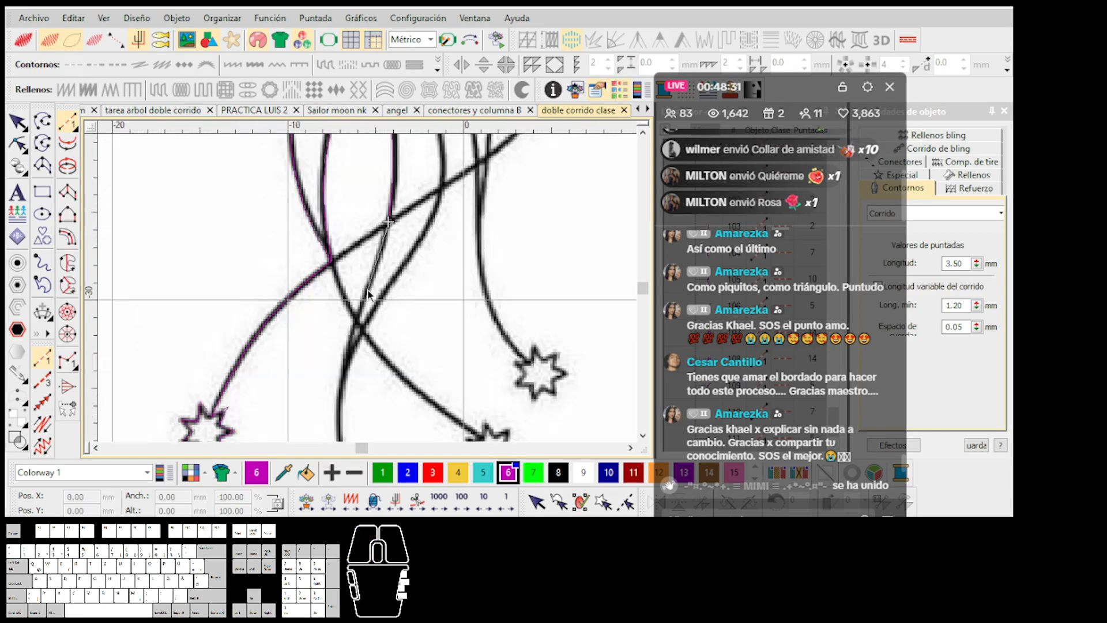
{"action": "scroll", "coordinate": [369, 294], "scroll_direction": "up", "scroll_amount": 1}
{"action": "scroll", "coordinate": [369, 294], "scroll_direction": "down", "scroll_amount": 4}
{"action": "scroll", "coordinate": [369, 291], "scroll_direction": "up", "scroll_amount": 4}
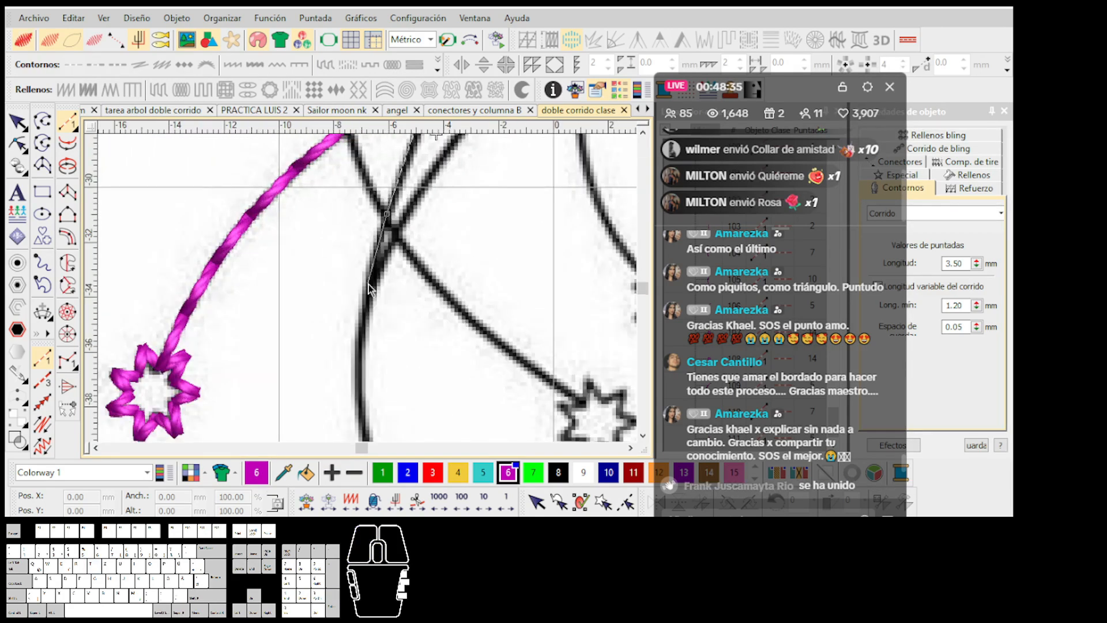
{"action": "scroll", "coordinate": [370, 289], "scroll_direction": "up", "scroll_amount": 1}
{"action": "left_click", "coordinate": [353, 368]}
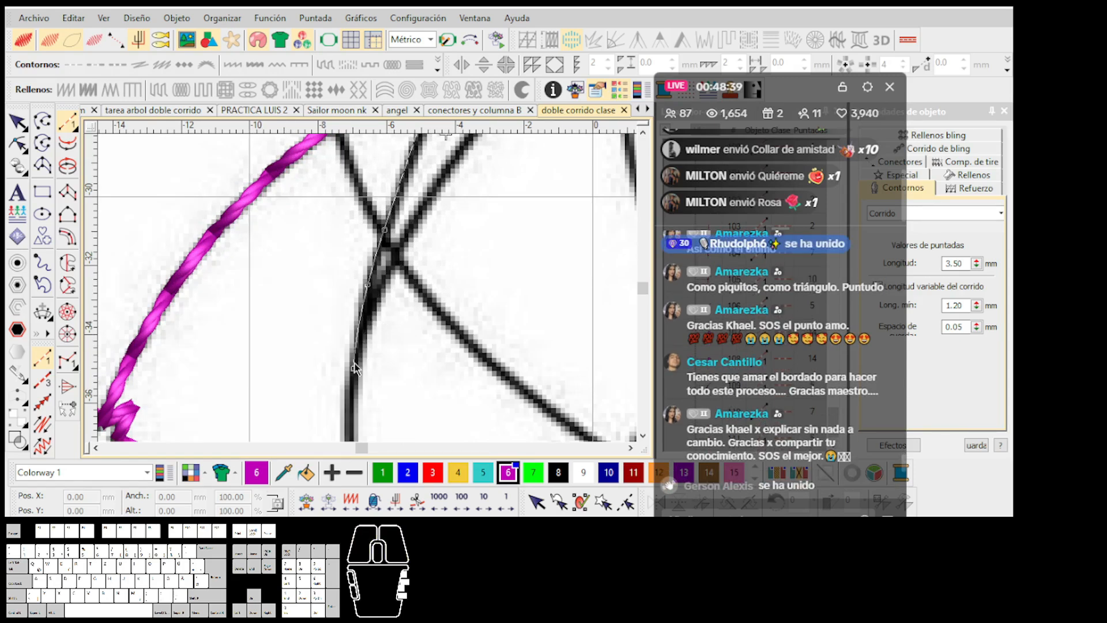
{"action": "key", "text": "Return"}
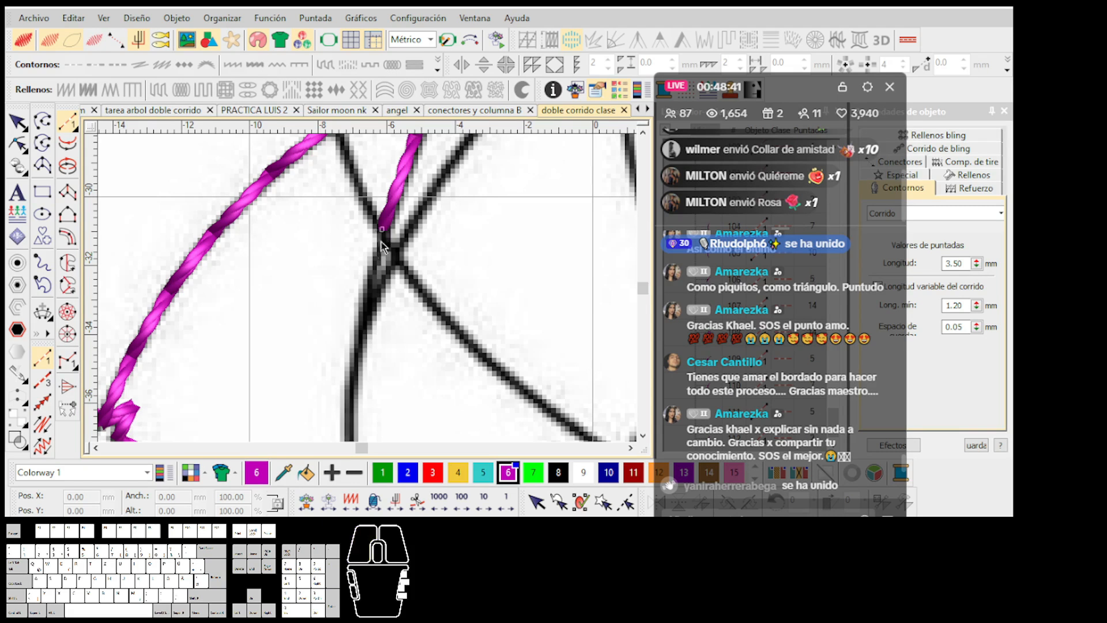
{"action": "left_click", "coordinate": [350, 384]}
{"action": "scroll", "coordinate": [370, 284], "scroll_direction": "down", "scroll_amount": 1}
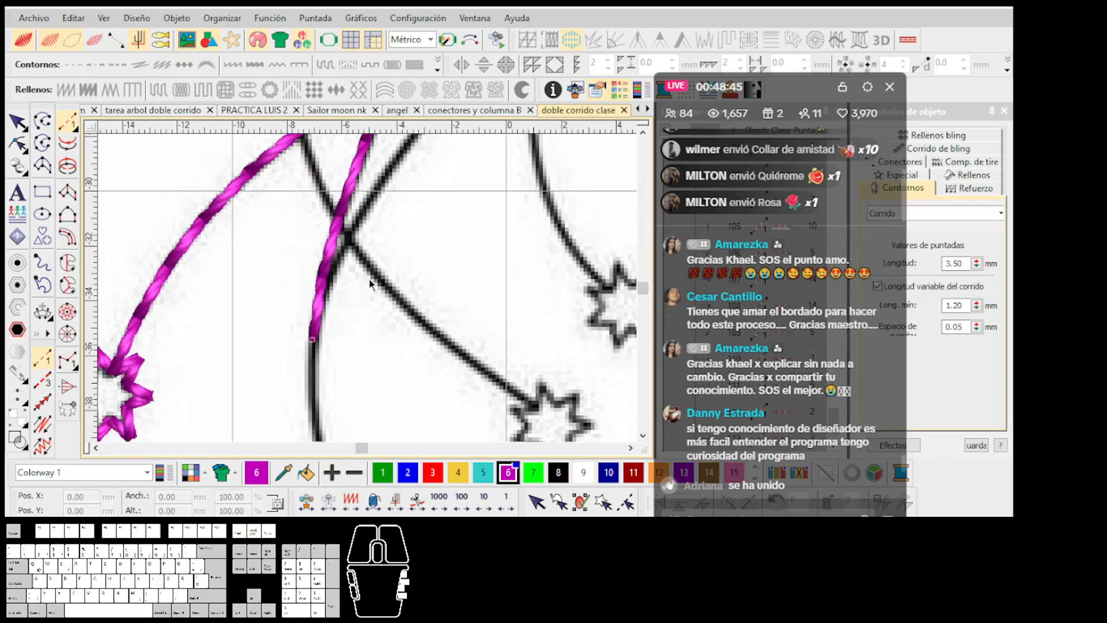
Step: Trace the rest of the merged strand with a curved run stitch down to the lowest star
{"action": "scroll", "coordinate": [371, 282], "scroll_direction": "up", "scroll_amount": 2}
{"action": "scroll", "coordinate": [357, 286], "scroll_direction": "down", "scroll_amount": 3}
{"action": "scroll", "coordinate": [368, 289], "scroll_direction": "up", "scroll_amount": 2}
{"action": "scroll", "coordinate": [370, 292], "scroll_direction": "up", "scroll_amount": 1}
{"action": "scroll", "coordinate": [370, 296], "scroll_direction": "up", "scroll_amount": 3}
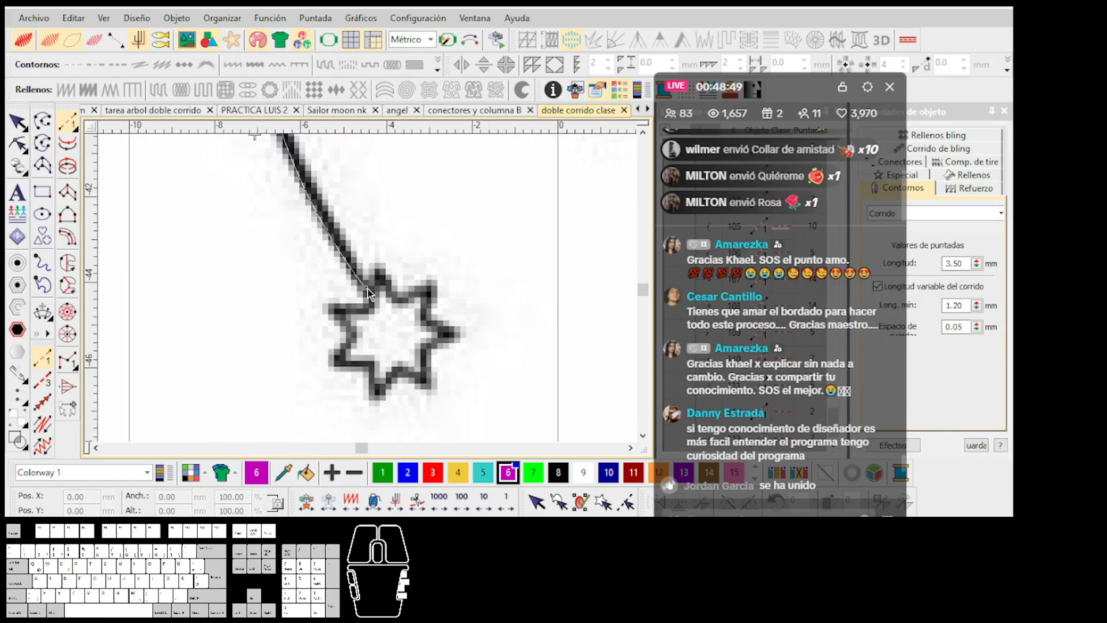
{"action": "left_click", "coordinate": [368, 293]}
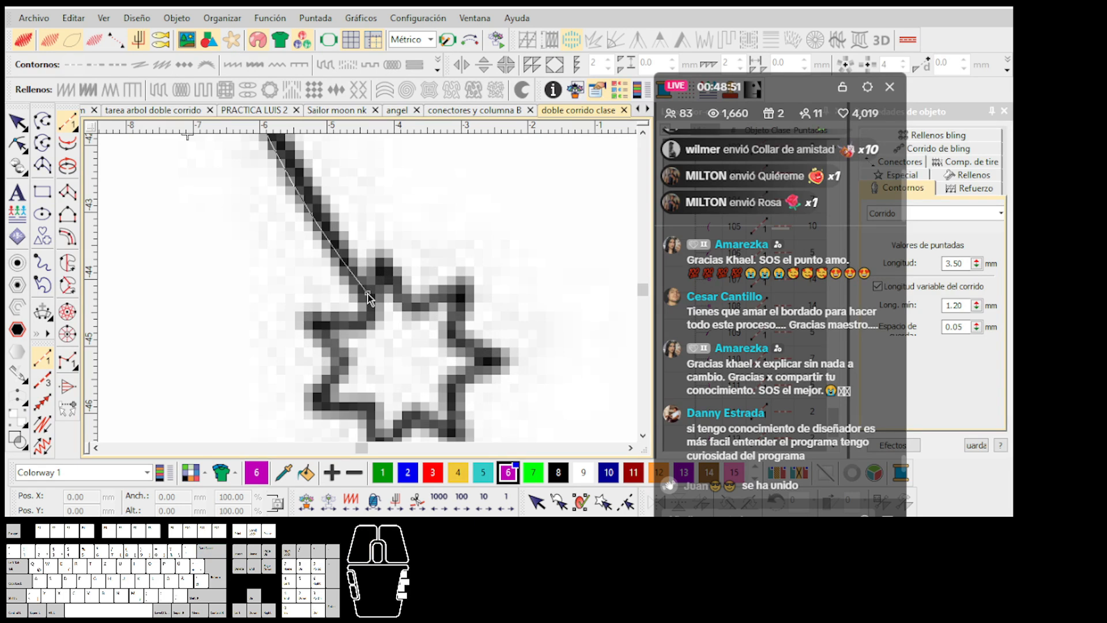
{"action": "key", "text": "Return"}
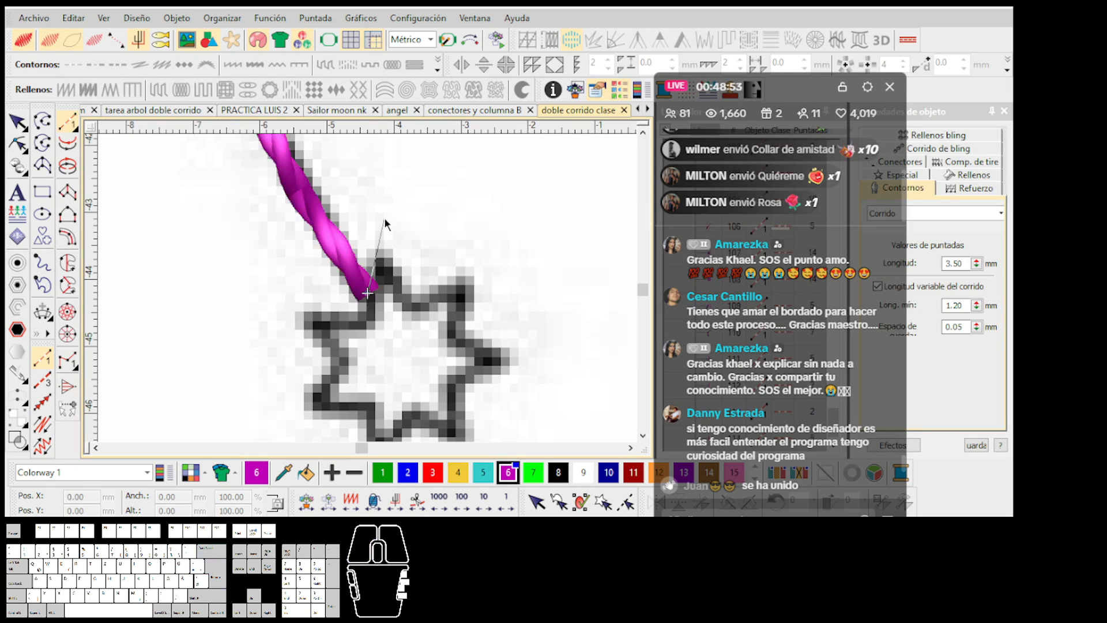
Step: Reshape the new strand by moving its end point onto the lowest star's inner corner
{"action": "scroll", "coordinate": [376, 310], "scroll_direction": "up", "scroll_amount": 1}
{"action": "key", "text": "h"}
{"action": "left_click_drag", "start_coordinate": [362, 265], "coordinate": [362, 296]}
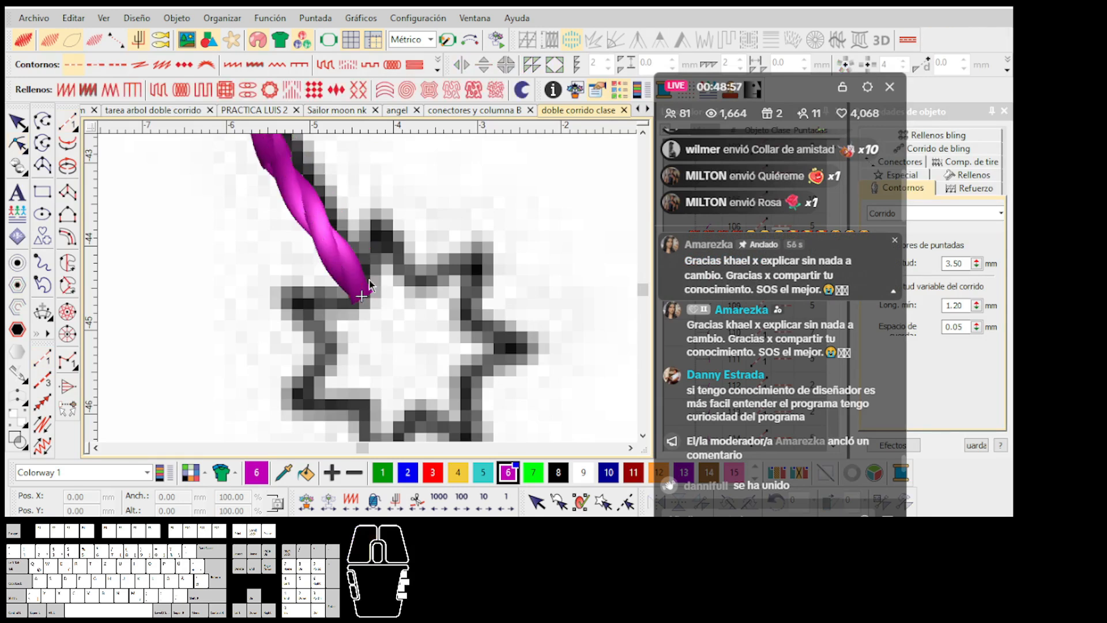
Step: Trace the lowest star as a closed straight-sided run outline starting and ending at its inner corner, and double its stitching
{"action": "left_click", "coordinate": [68, 123]}
{"action": "left_click", "coordinate": [361, 296]}
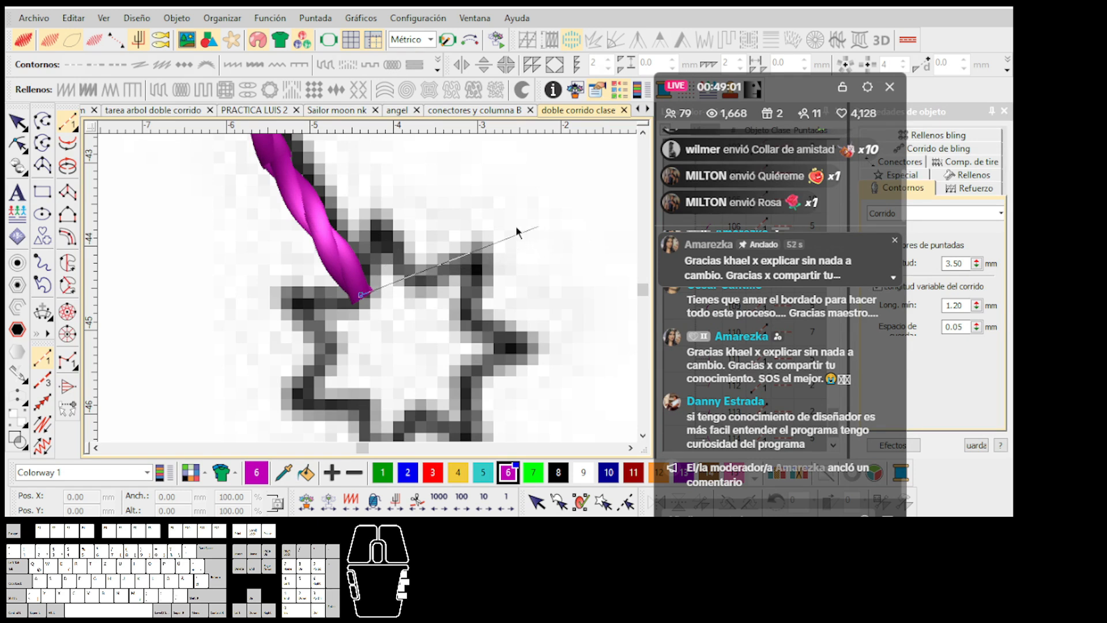
{"action": "left_click", "coordinate": [422, 279]}
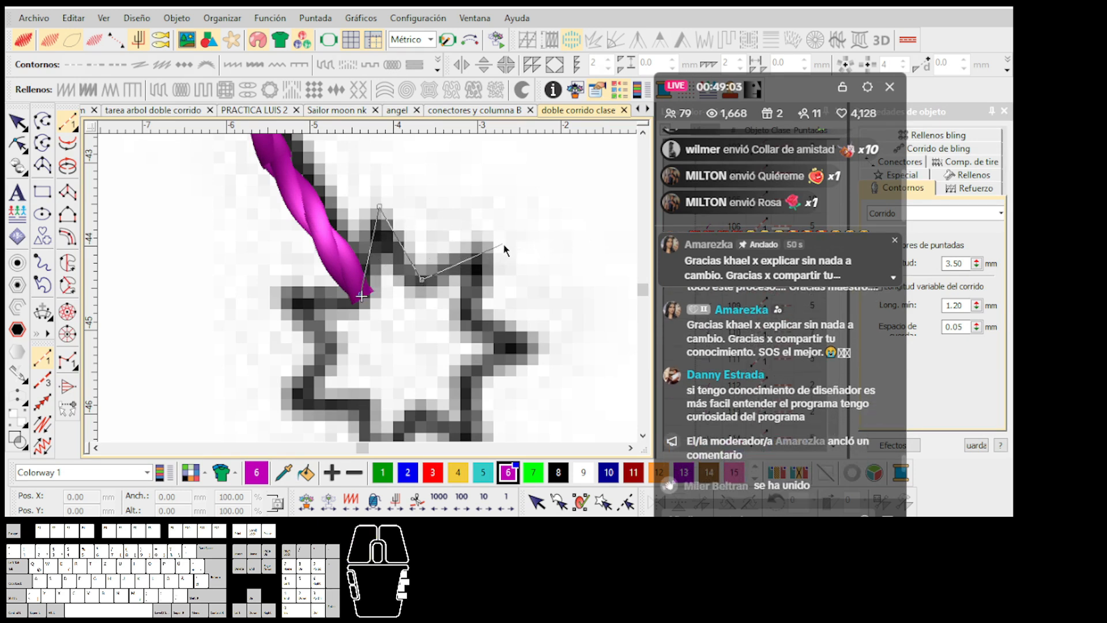
{"action": "left_click", "coordinate": [532, 348]}
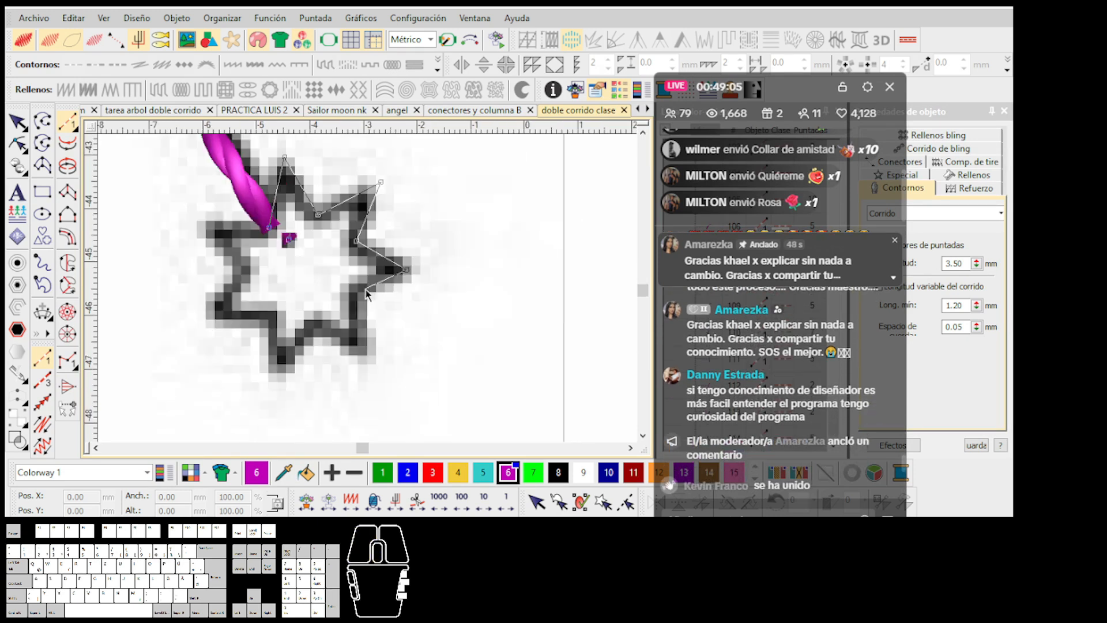
{"action": "left_click", "coordinate": [358, 286]}
{"action": "left_click", "coordinate": [303, 323]}
{"action": "left_click", "coordinate": [250, 397]}
{"action": "left_click", "coordinate": [246, 314]}
{"action": "left_click", "coordinate": [170, 321]}
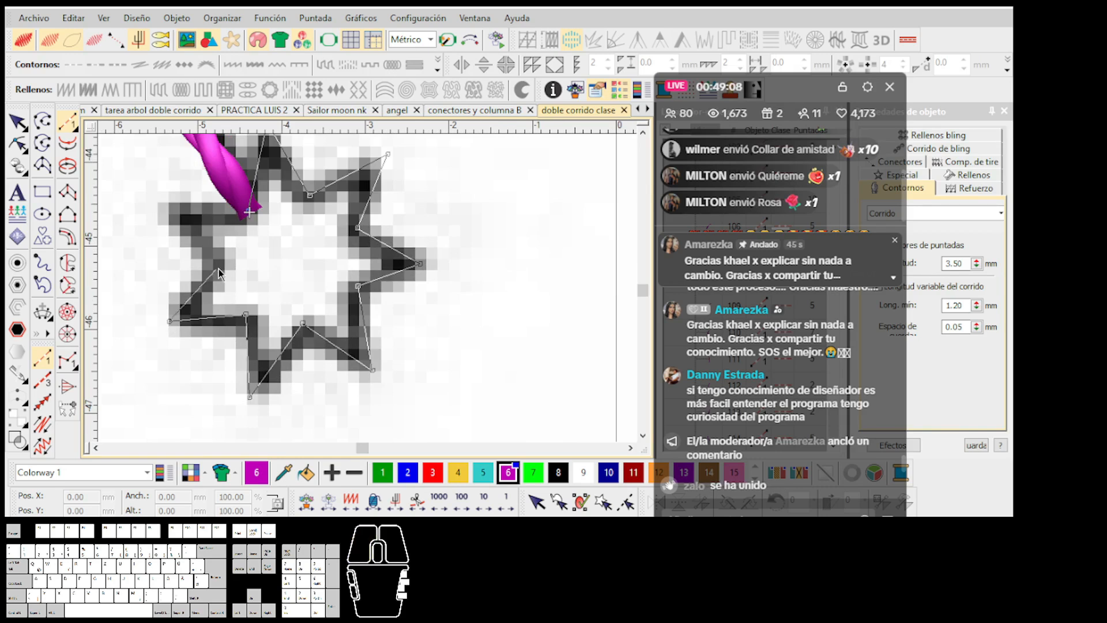
{"action": "left_click", "coordinate": [248, 212]}
{"action": "key", "text": "Return"}
{"action": "scroll", "coordinate": [267, 227], "scroll_direction": "down", "scroll_amount": 2}
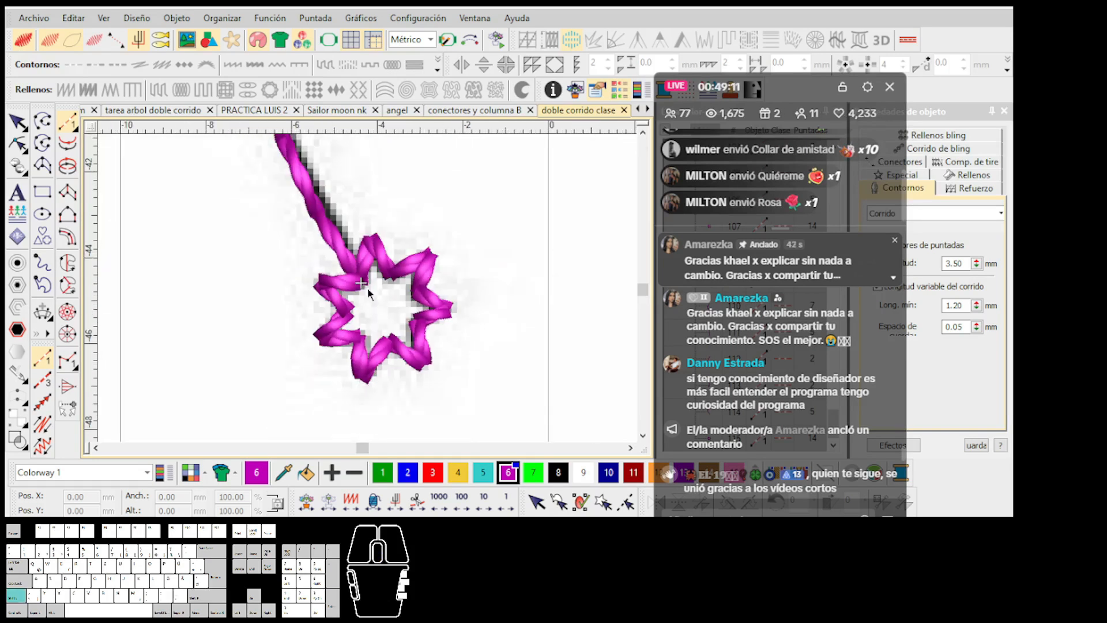
{"action": "key", "text": "shift+x"}
{"action": "scroll", "coordinate": [381, 280], "scroll_direction": "down", "scroll_amount": 5}
{"action": "key", "text": "Escape"}
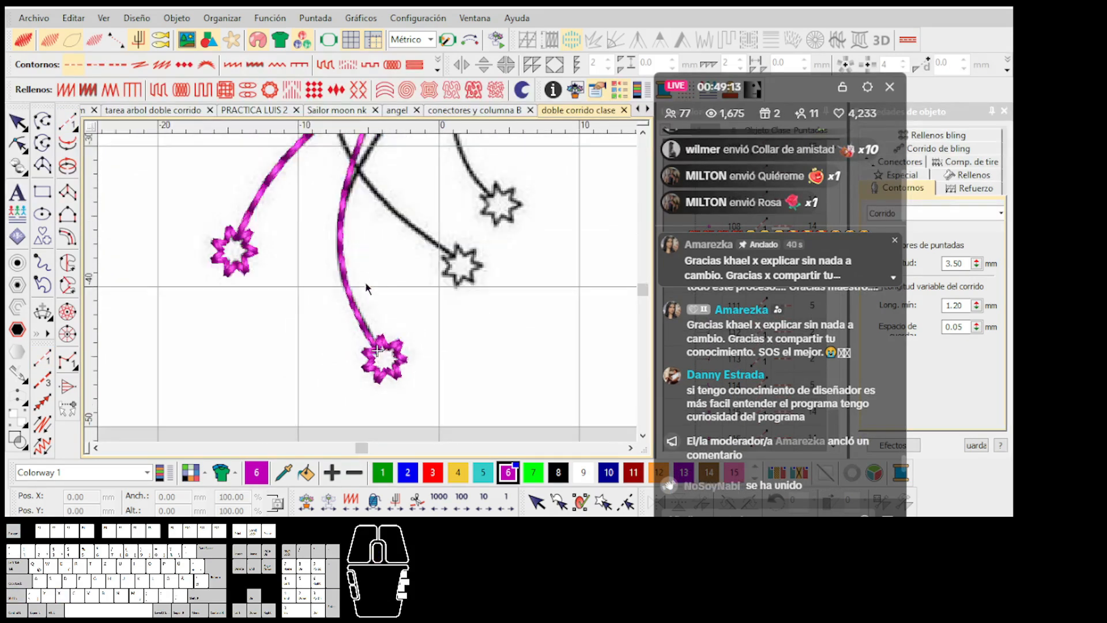
Step: Double the strand segment leading to the lowest star and cut and paste it so it stitches after the star
{"action": "scroll", "coordinate": [365, 282], "scroll_direction": "up", "scroll_amount": 1}
{"action": "left_click", "coordinate": [355, 296]}
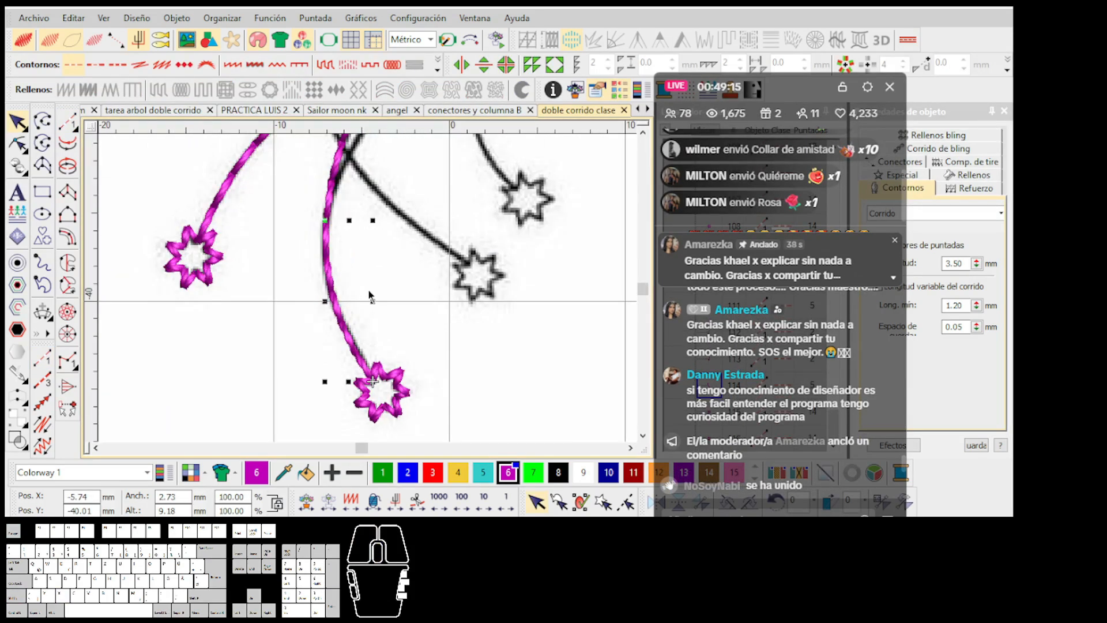
{"action": "key", "text": "shift+x"}
{"action": "key", "text": "ctrl+x"}
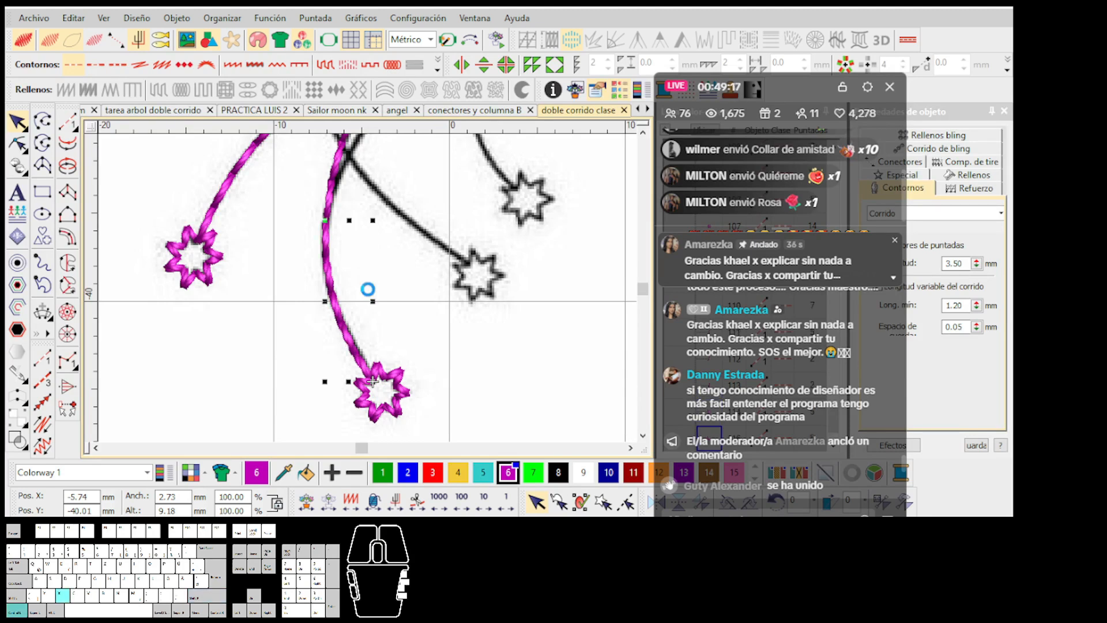
{"action": "key", "text": "ctrl+v"}
Step: Trace a short curved run stitch from the merged strand's upper end up to its crossing with the right-hand diagonal strand
{"action": "key", "text": "h"}
{"action": "scroll", "coordinate": [360, 227], "scroll_direction": "up", "scroll_amount": 2}
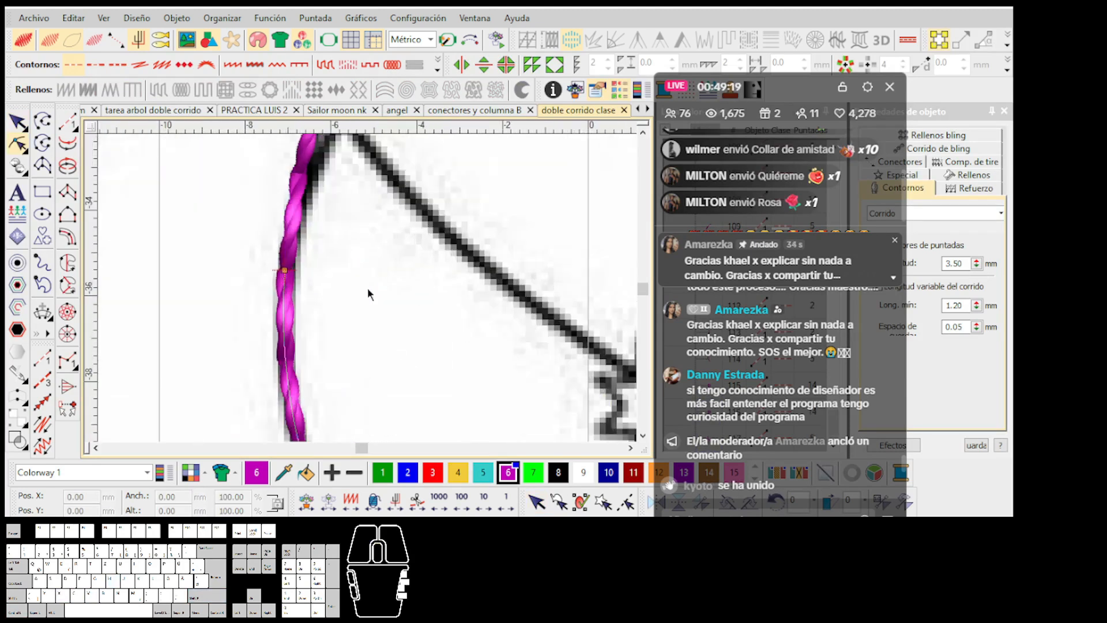
{"action": "key", "text": "Escape"}
{"action": "key", "text": "t"}
{"action": "key", "text": "t"}
{"action": "left_click", "coordinate": [285, 271]}
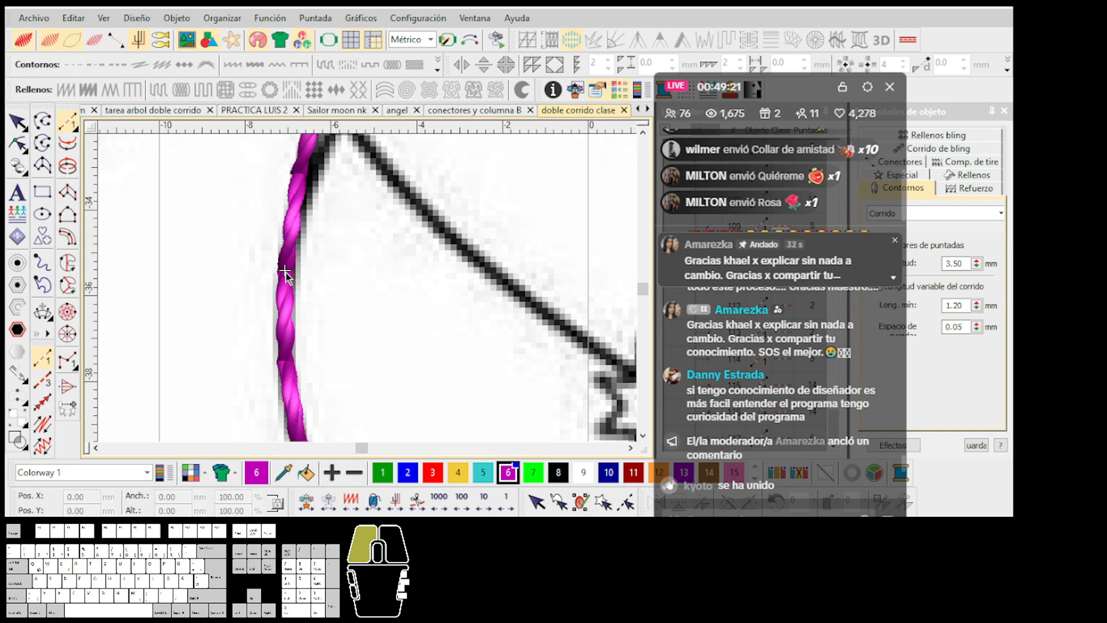
{"action": "scroll", "coordinate": [312, 203], "scroll_direction": "down", "scroll_amount": 1}
{"action": "scroll", "coordinate": [367, 287], "scroll_direction": "up", "scroll_amount": 1}
{"action": "right_click", "coordinate": [368, 275]}
{"action": "left_click", "coordinate": [402, 209]}
Step: Trace the diagonal strand with a curved run stitch from the crossing down to the inner corner of the next star
{"action": "scroll", "coordinate": [372, 295], "scroll_direction": "down", "scroll_amount": 1}
{"action": "scroll", "coordinate": [499, 403], "scroll_direction": "up", "scroll_amount": 2}
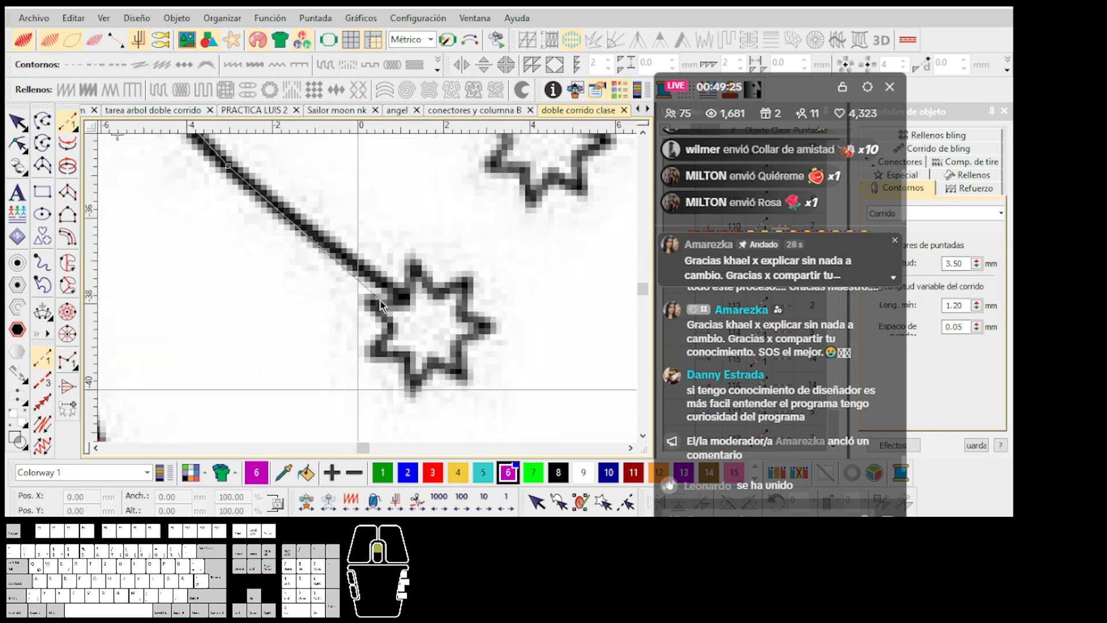
{"action": "left_click", "coordinate": [395, 287]}
{"action": "scroll", "coordinate": [396, 287], "scroll_direction": "up", "scroll_amount": 1}
{"action": "left_click", "coordinate": [371, 288]}
{"action": "key", "text": "Return"}
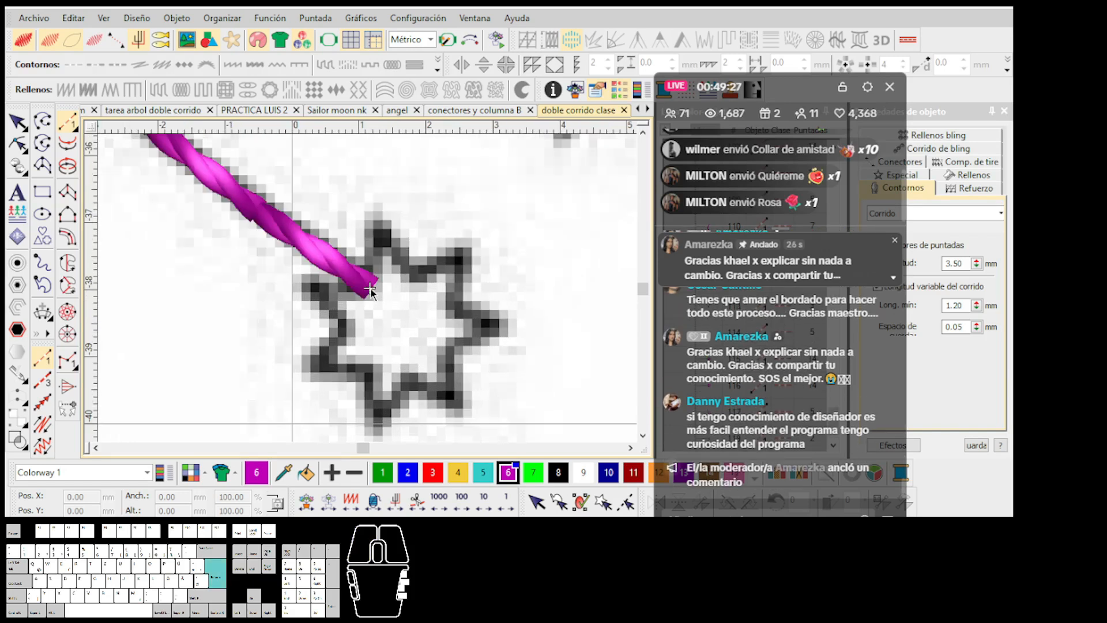
Step: Trace the star at the end of the diagonal strand as a closed straight-sided run outline and double its stitching
{"action": "scroll", "coordinate": [371, 291], "scroll_direction": "up", "scroll_amount": 1}
{"action": "left_click", "coordinate": [369, 290]}
{"action": "left_click", "coordinate": [425, 280]}
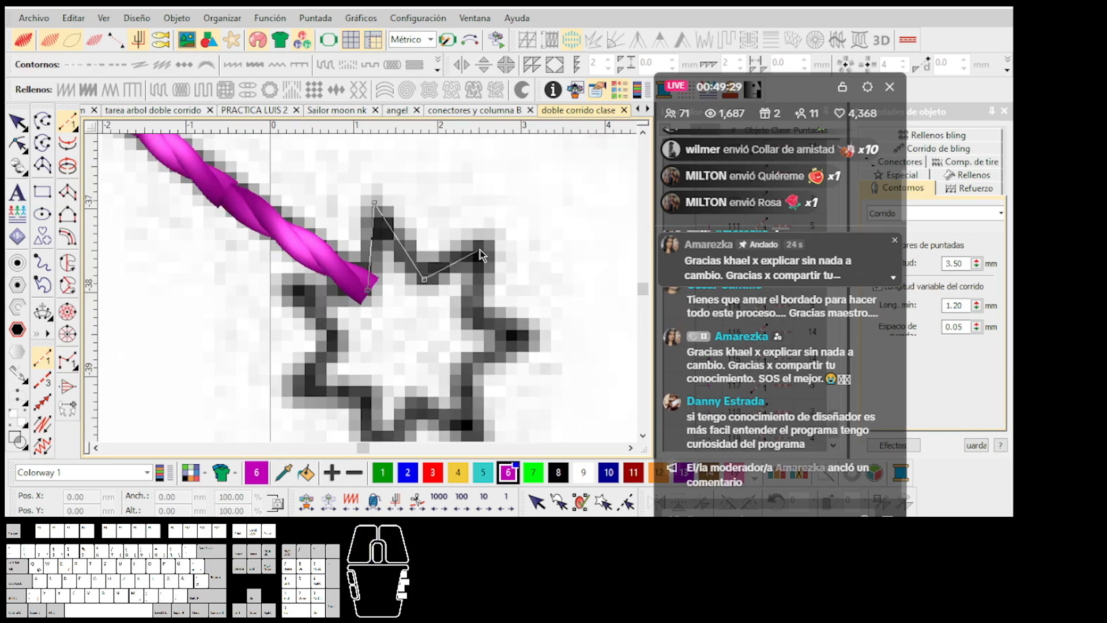
{"action": "left_click", "coordinate": [490, 231]}
{"action": "scroll", "coordinate": [468, 380], "scroll_direction": "up", "scroll_amount": 1}
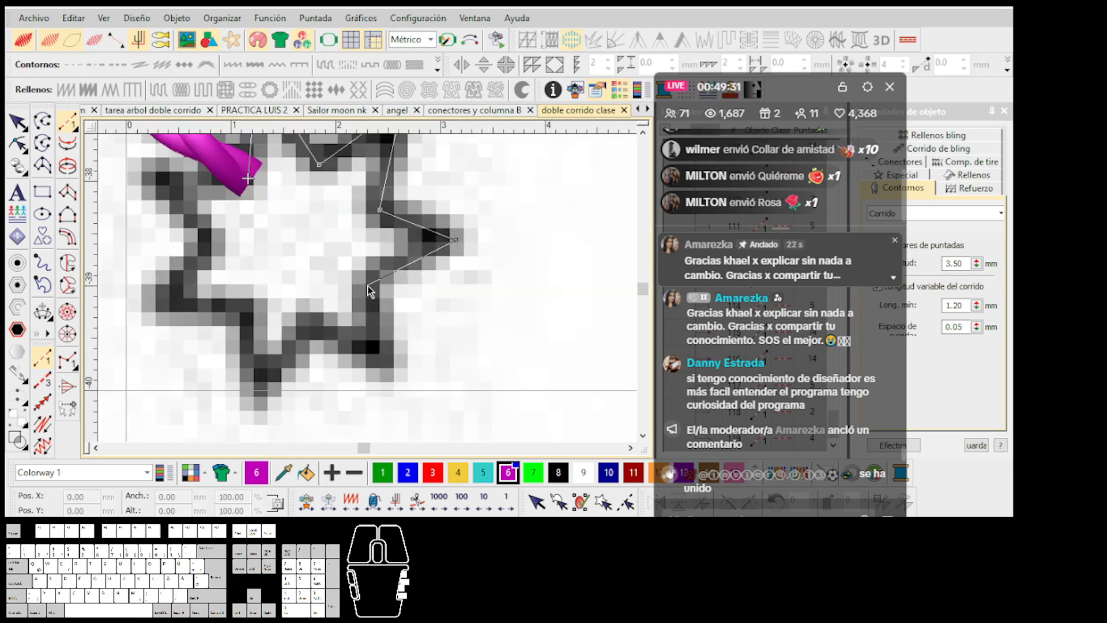
{"action": "left_click", "coordinate": [304, 323]}
{"action": "left_click", "coordinate": [252, 396]}
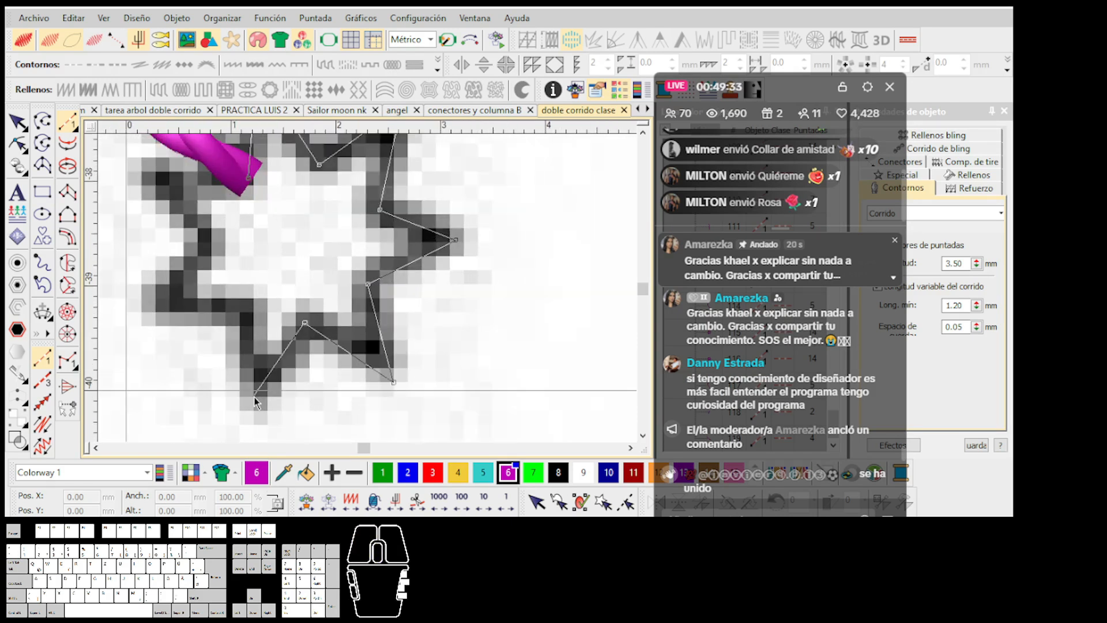
{"action": "left_click", "coordinate": [244, 314]}
{"action": "left_click", "coordinate": [149, 313]}
{"action": "left_click", "coordinate": [212, 244]}
{"action": "left_click", "coordinate": [147, 175]}
{"action": "left_click", "coordinate": [249, 180]}
{"action": "scroll", "coordinate": [370, 292], "scroll_direction": "down", "scroll_amount": 5}
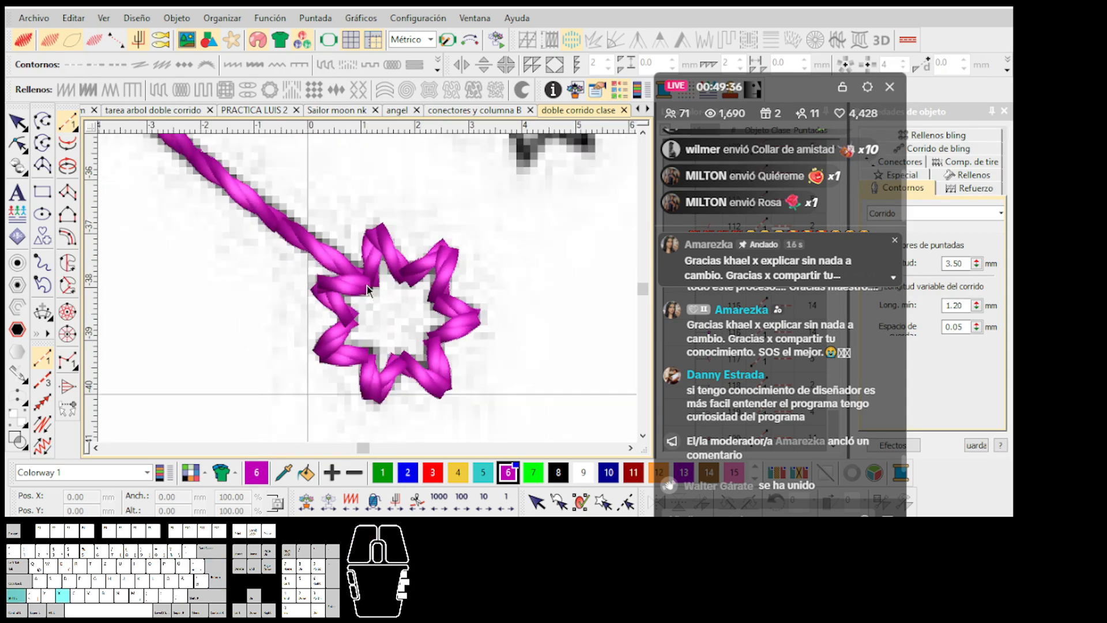
Step: Double the diagonal strand leading to the new star and reorder it to stitch after the star
{"action": "scroll", "coordinate": [368, 292], "scroll_direction": "up", "scroll_amount": 3}
{"action": "left_click", "coordinate": [367, 292]}
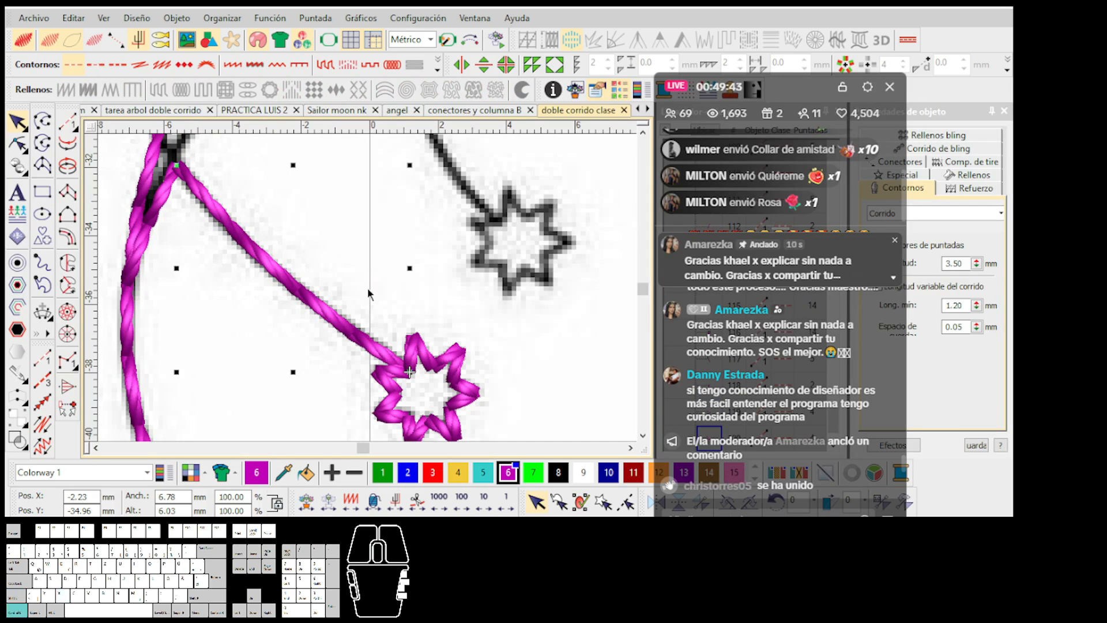
{"action": "scroll", "coordinate": [368, 290], "scroll_direction": "down", "scroll_amount": 1}
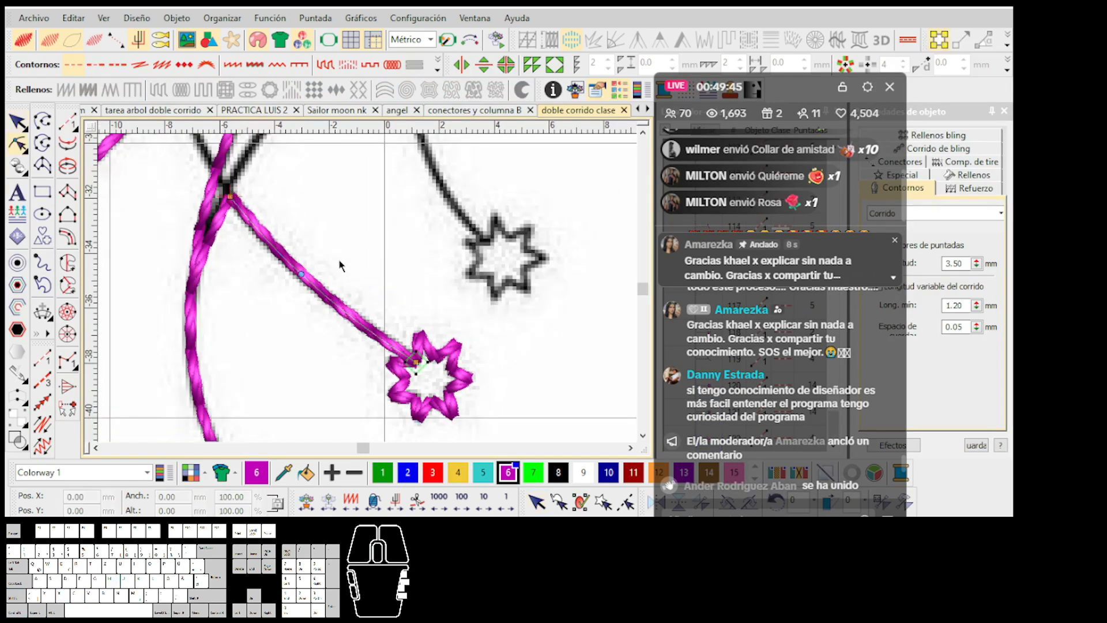
{"action": "scroll", "coordinate": [331, 242], "scroll_direction": "up", "scroll_amount": 2}
Step: Trace a curved run stitch from the diagonal strand's upper end up the inner strand to the long crossing line
{"action": "left_click", "coordinate": [71, 126]}
{"action": "scroll", "coordinate": [378, 328], "scroll_direction": "up", "scroll_amount": 1}
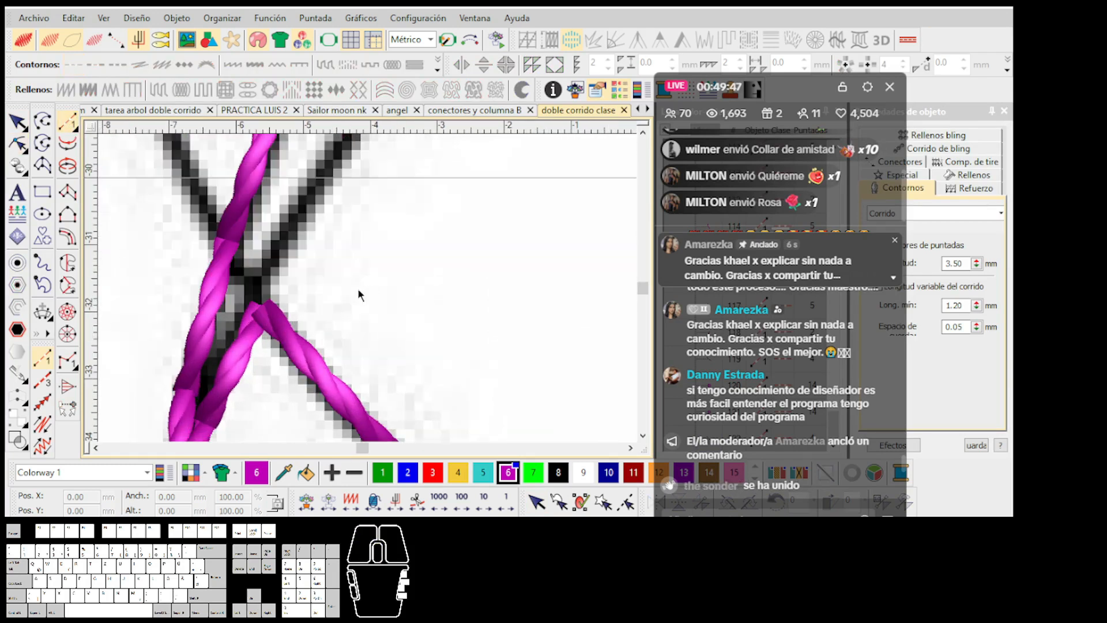
{"action": "left_click", "coordinate": [259, 304]}
{"action": "scroll", "coordinate": [340, 196], "scroll_direction": "down", "scroll_amount": 2}
{"action": "scroll", "coordinate": [368, 292], "scroll_direction": "down", "scroll_amount": 2}
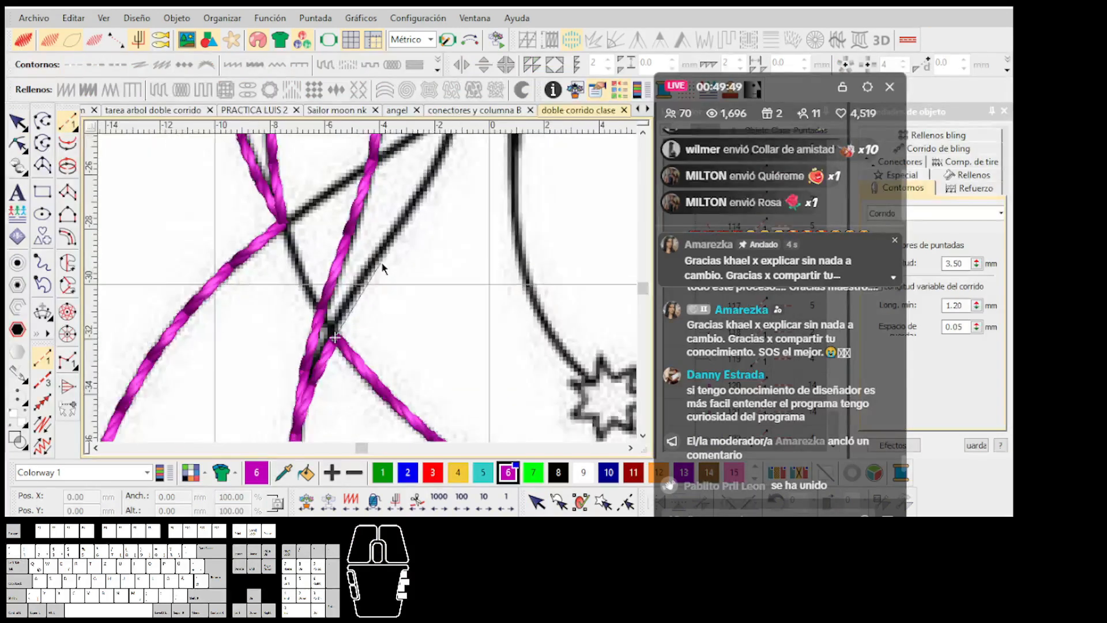
{"action": "scroll", "coordinate": [367, 294], "scroll_direction": "up", "scroll_amount": 1}
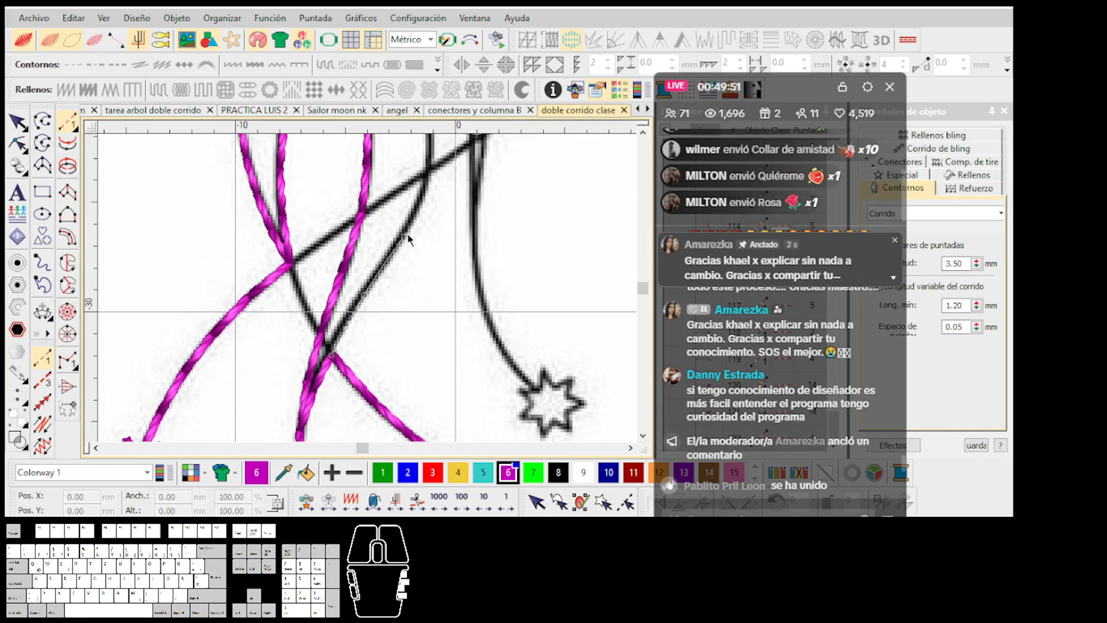
{"action": "scroll", "coordinate": [425, 192], "scroll_direction": "up", "scroll_amount": 1}
{"action": "left_click", "coordinate": [373, 260]}
{"action": "key", "text": "Return"}
Step: Trace the part of the long crossing line between the two neighbouring inner strands with a run stitch
{"action": "left_click", "coordinate": [373, 260]}
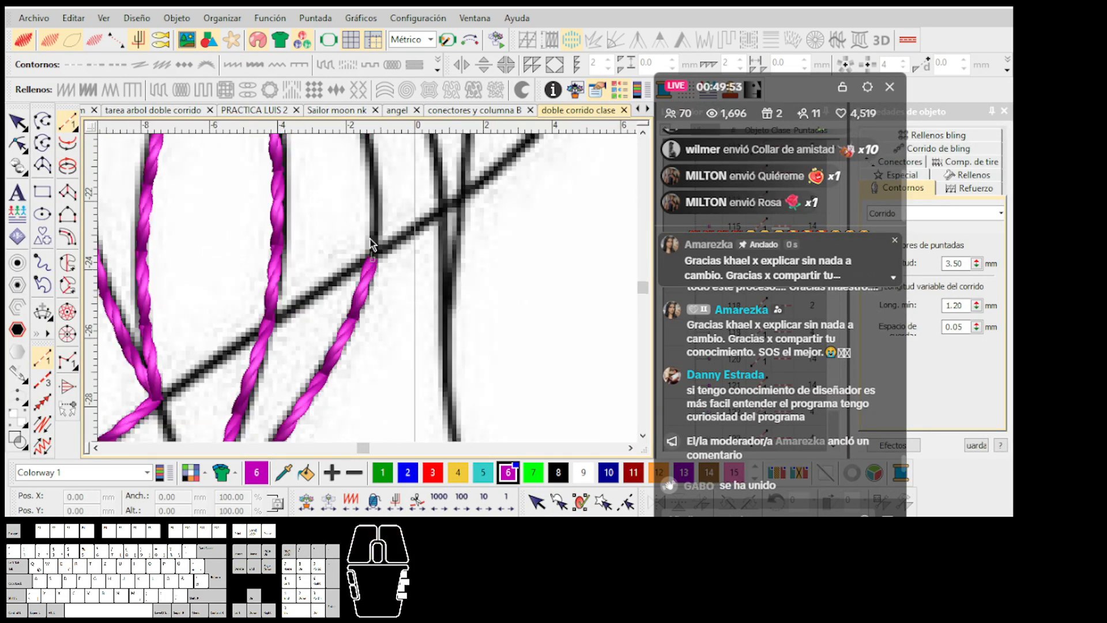
{"action": "scroll", "coordinate": [371, 306], "scroll_direction": "down", "scroll_amount": 3}
{"action": "scroll", "coordinate": [369, 307], "scroll_direction": "up", "scroll_amount": 5}
{"action": "left_click", "coordinate": [231, 382]}
{"action": "left_click", "coordinate": [389, 287]}
{"action": "key", "text": "Return"}
Step: Trace the next inner strand with a curved run stitch from the crossing line up to its branching point
{"action": "left_click", "coordinate": [389, 287]}
{"action": "scroll", "coordinate": [374, 150], "scroll_direction": "down", "scroll_amount": 2}
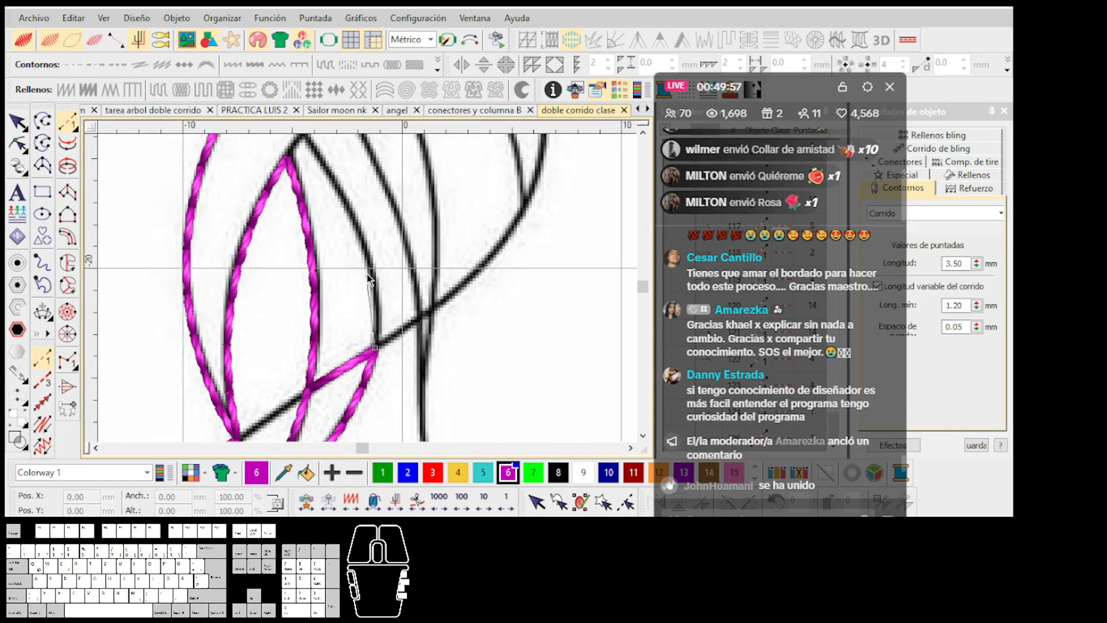
{"action": "scroll", "coordinate": [366, 279], "scroll_direction": "up", "scroll_amount": 1}
{"action": "scroll", "coordinate": [366, 291], "scroll_direction": "up", "scroll_amount": 1}
{"action": "left_click", "coordinate": [365, 293]}
{"action": "scroll", "coordinate": [368, 293], "scroll_direction": "down", "scroll_amount": 2}
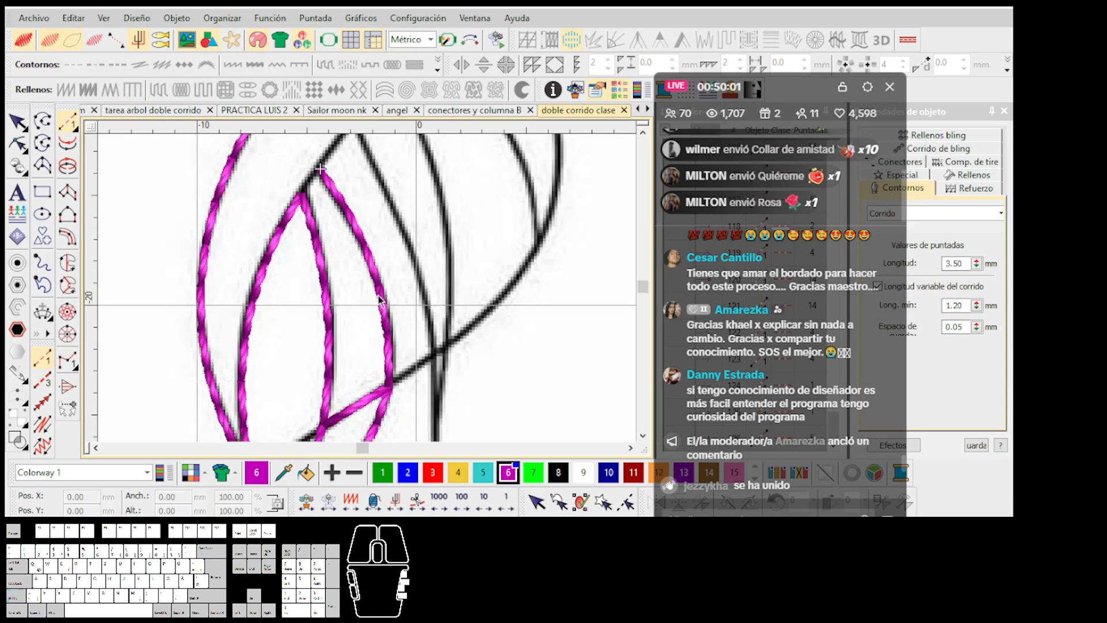
Step: Extend the run stitch along the long crossing line from the inner strand to the next untraced strand
{"action": "scroll", "coordinate": [369, 311], "scroll_direction": "up", "scroll_amount": 2}
{"action": "scroll", "coordinate": [367, 287], "scroll_direction": "down", "scroll_amount": 2}
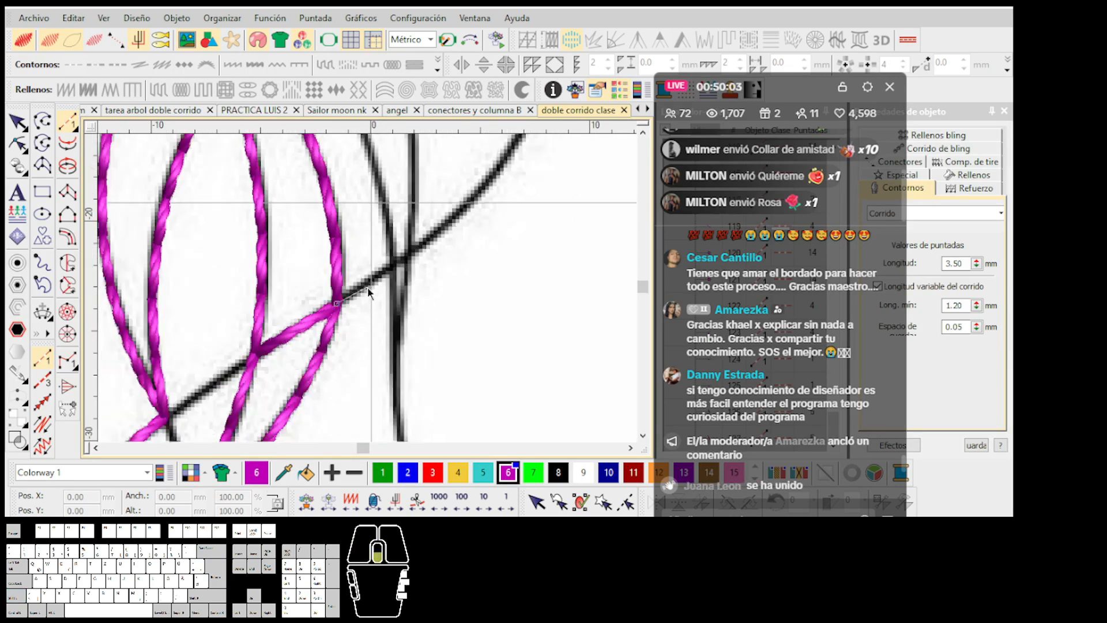
{"action": "scroll", "coordinate": [367, 286], "scroll_direction": "up", "scroll_amount": 2}
{"action": "scroll", "coordinate": [368, 286], "scroll_direction": "down", "scroll_amount": 2}
{"action": "scroll", "coordinate": [367, 286], "scroll_direction": "up", "scroll_amount": 2}
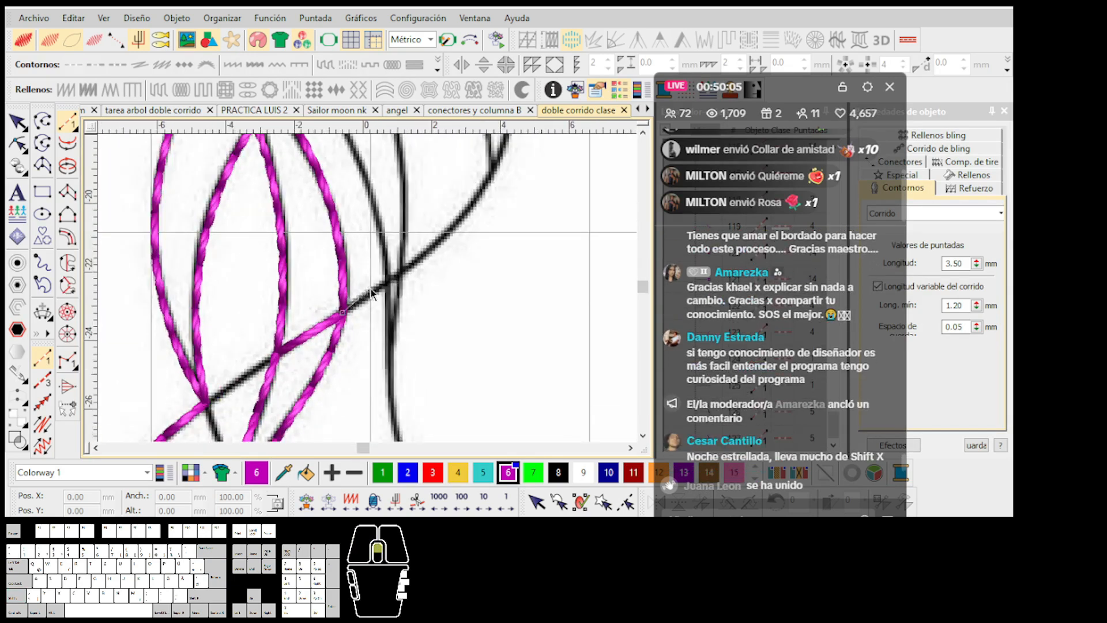
{"action": "scroll", "coordinate": [383, 284], "scroll_direction": "down", "scroll_amount": 2}
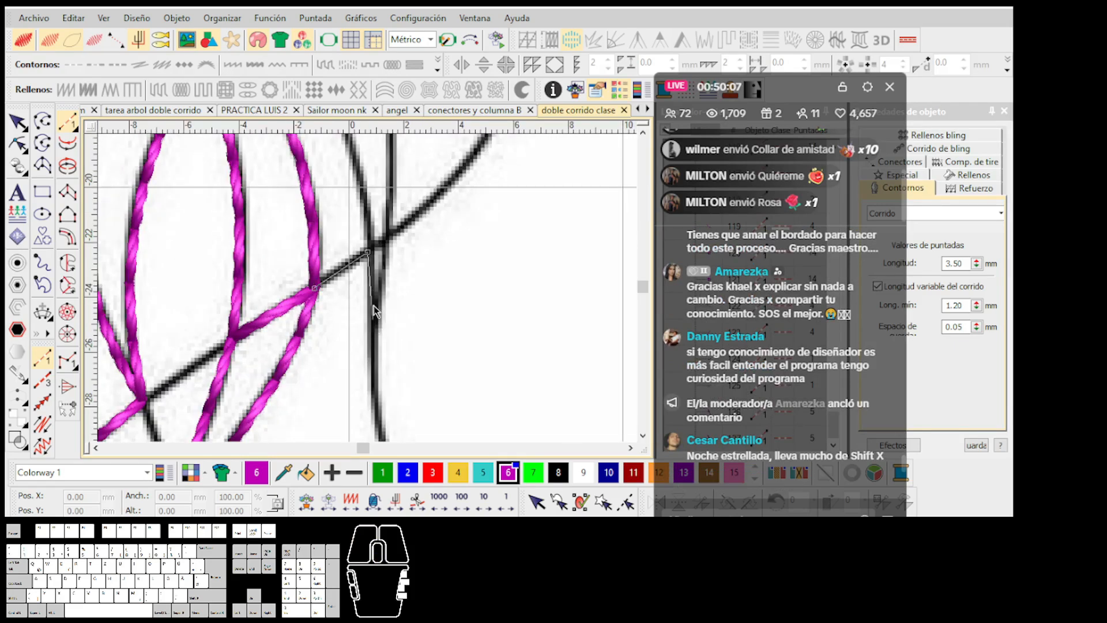
{"action": "scroll", "coordinate": [372, 270], "scroll_direction": "up", "scroll_amount": 3}
{"action": "left_click", "coordinate": [368, 265]}
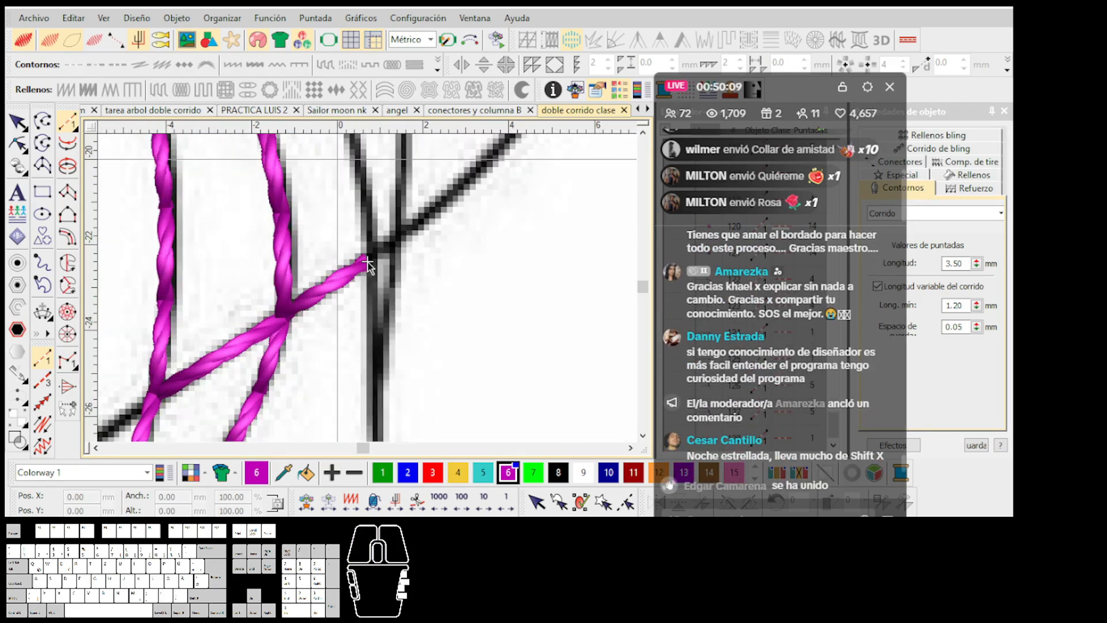
Step: Trace the rightmost merged strand from the crossing line down to its star with a short run segment and a curved one
{"action": "left_click", "coordinate": [375, 378]}
{"action": "scroll", "coordinate": [375, 369], "scroll_direction": "down", "scroll_amount": 2}
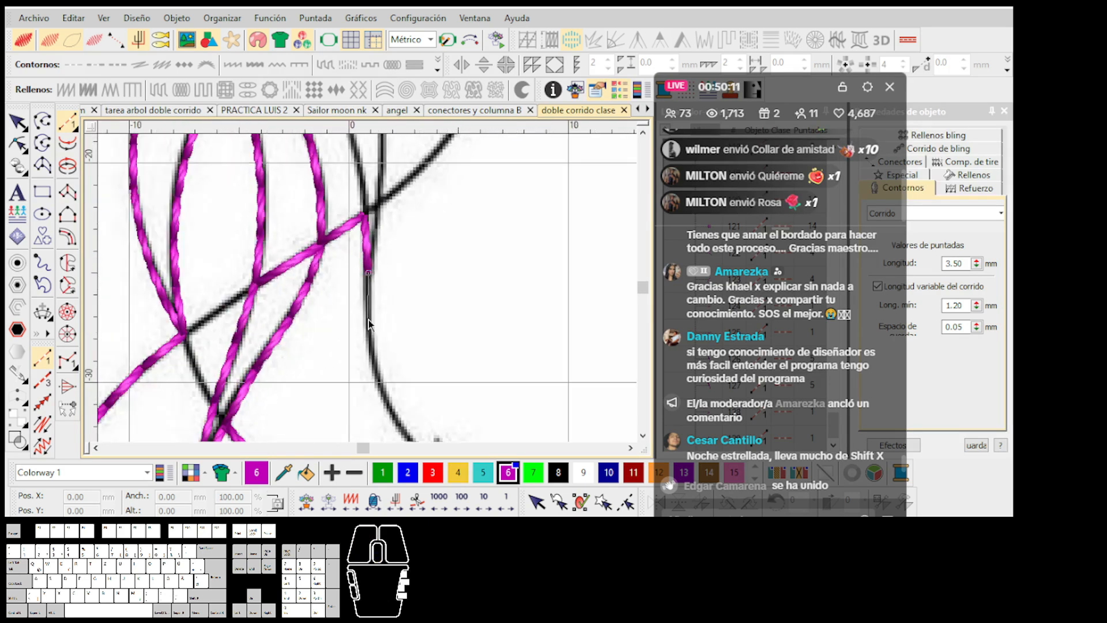
{"action": "scroll", "coordinate": [375, 302], "scroll_direction": "down", "scroll_amount": 1}
{"action": "scroll", "coordinate": [374, 300], "scroll_direction": "up", "scroll_amount": 3}
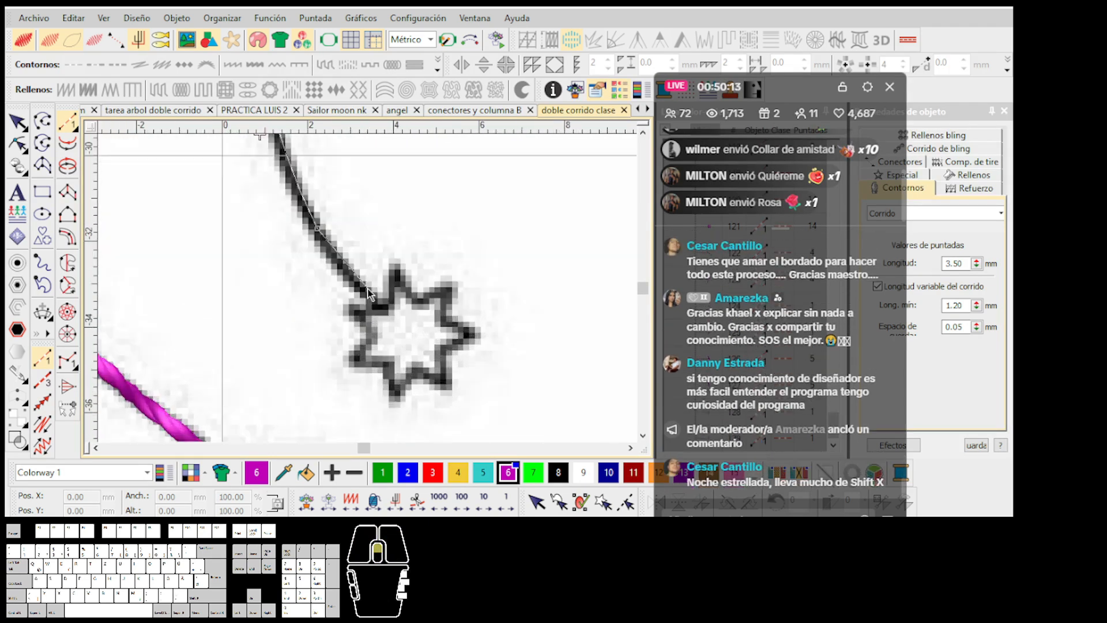
{"action": "left_click", "coordinate": [367, 289]}
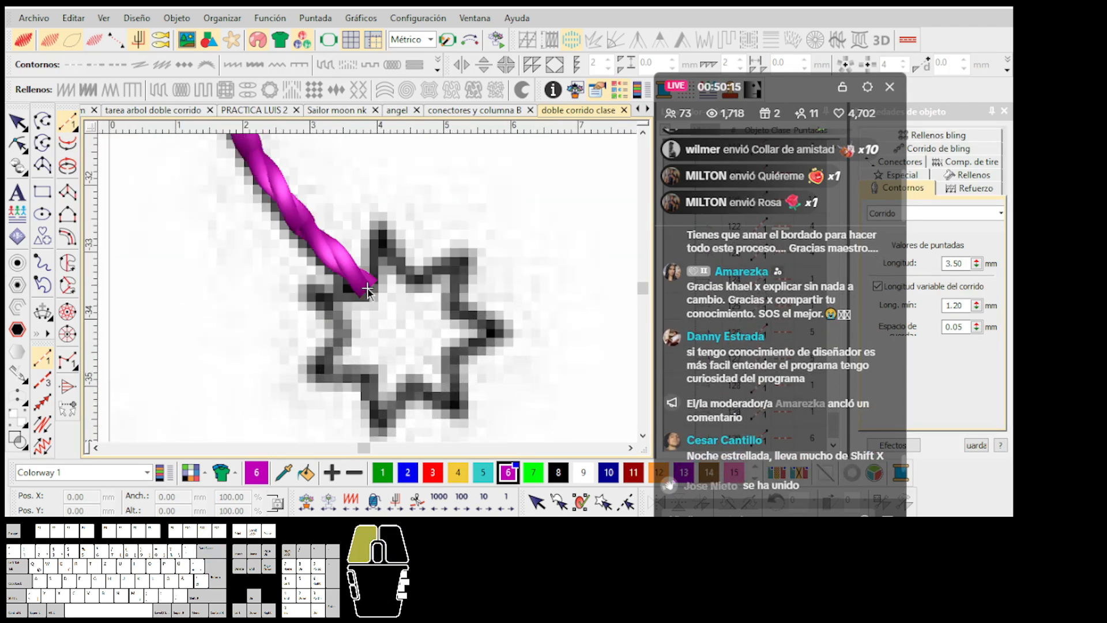
Step: Trace the star at the end of the rightmost strand with straight run segments, closing it at the strand's end
{"action": "left_click", "coordinate": [299, 287]}
{"action": "left_click", "coordinate": [296, 382]}
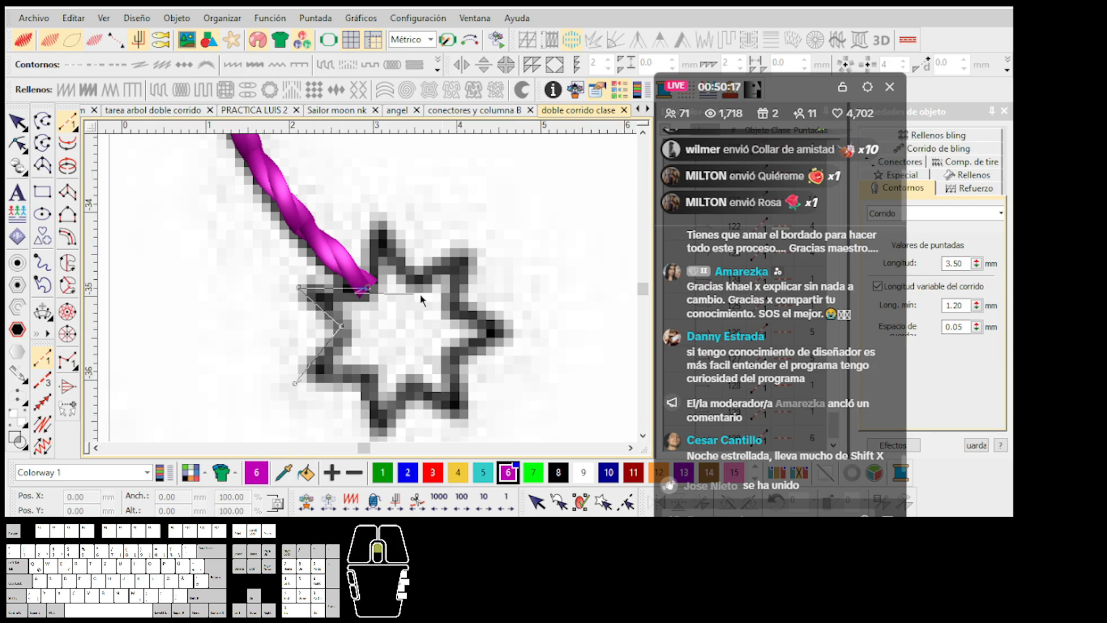
{"action": "scroll", "coordinate": [420, 292], "scroll_direction": "up", "scroll_amount": 1}
{"action": "left_click", "coordinate": [445, 282]}
{"action": "left_click", "coordinate": [458, 371]}
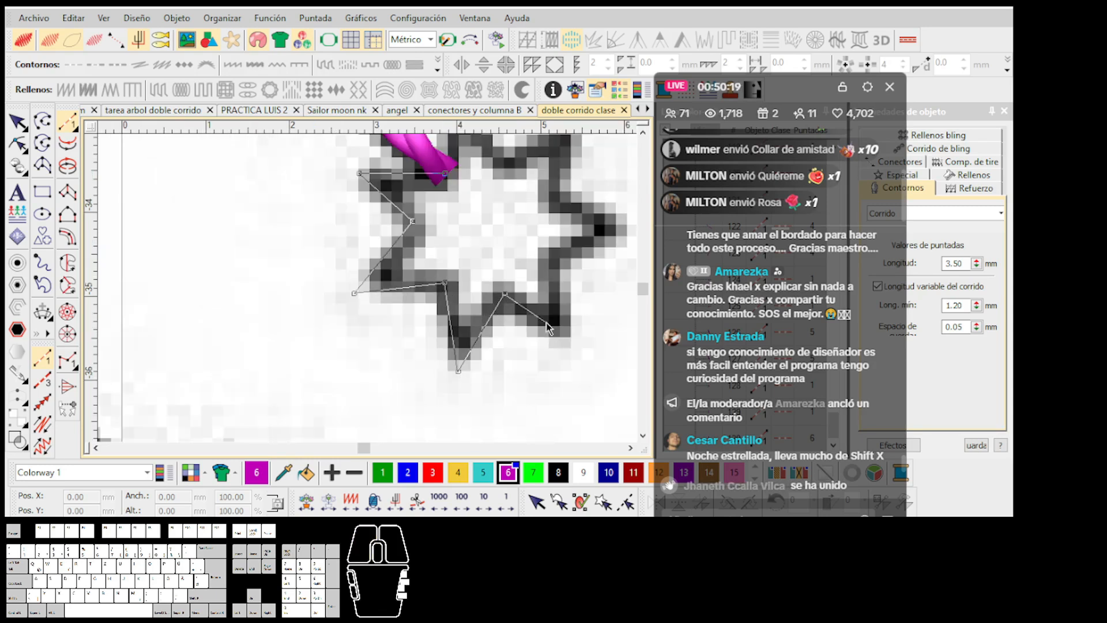
{"action": "left_click", "coordinate": [558, 258]}
{"action": "left_click", "coordinate": [624, 230]}
{"action": "left_click", "coordinate": [553, 193]}
{"action": "scroll", "coordinate": [553, 194], "scroll_direction": "up", "scroll_amount": 1}
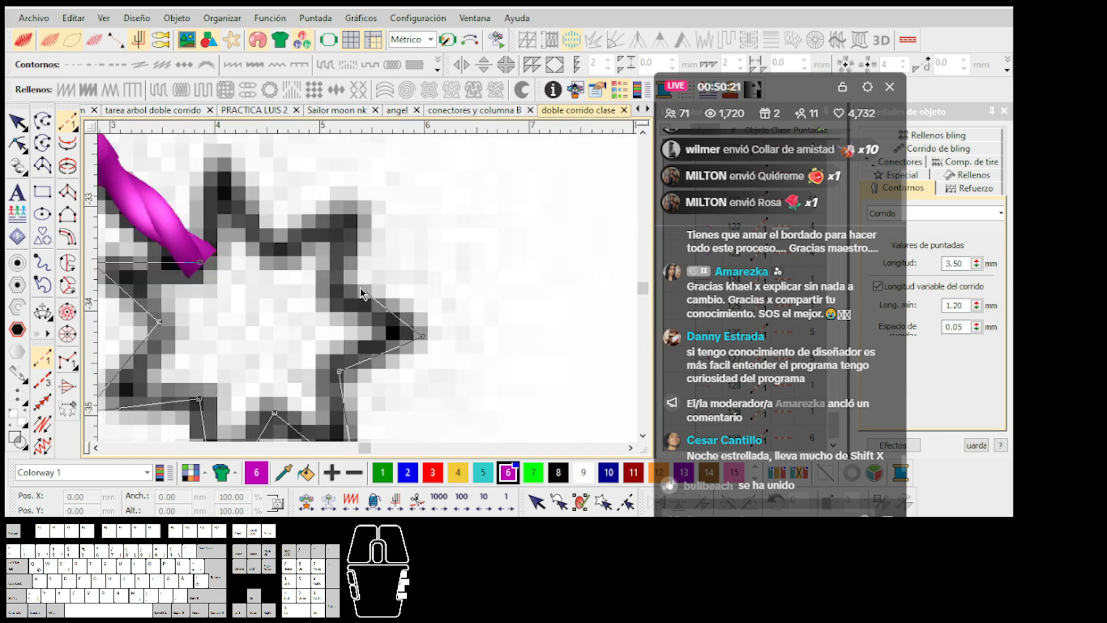
{"action": "left_click", "coordinate": [362, 195]}
{"action": "left_click", "coordinate": [282, 248]}
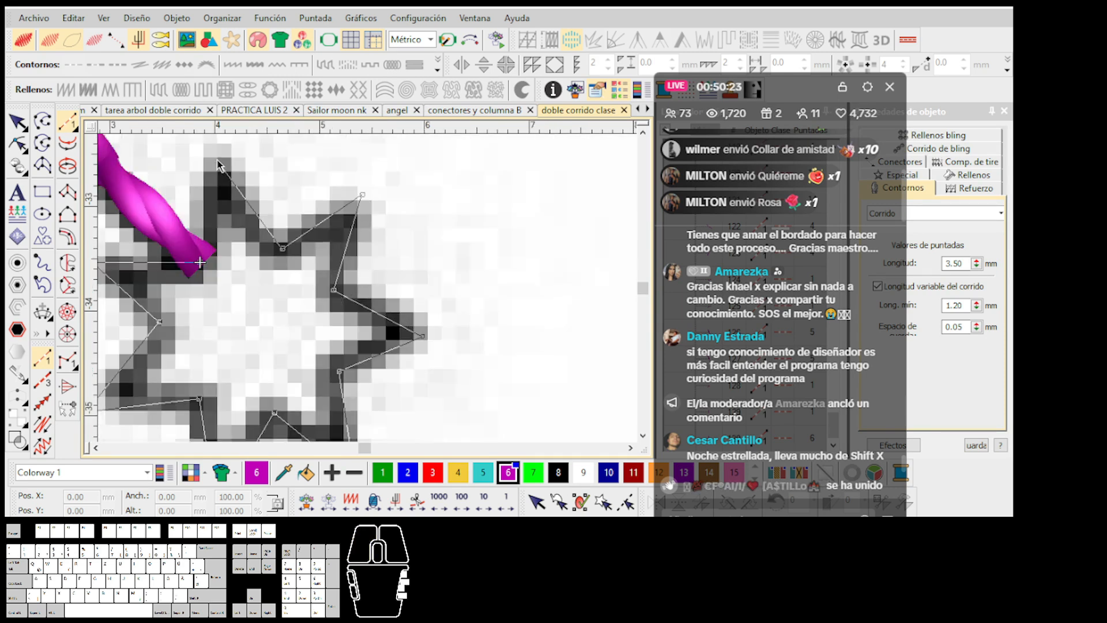
{"action": "left_click", "coordinate": [203, 264]}
{"action": "key", "text": "Return"}
{"action": "scroll", "coordinate": [203, 264], "scroll_direction": "down", "scroll_amount": 1}
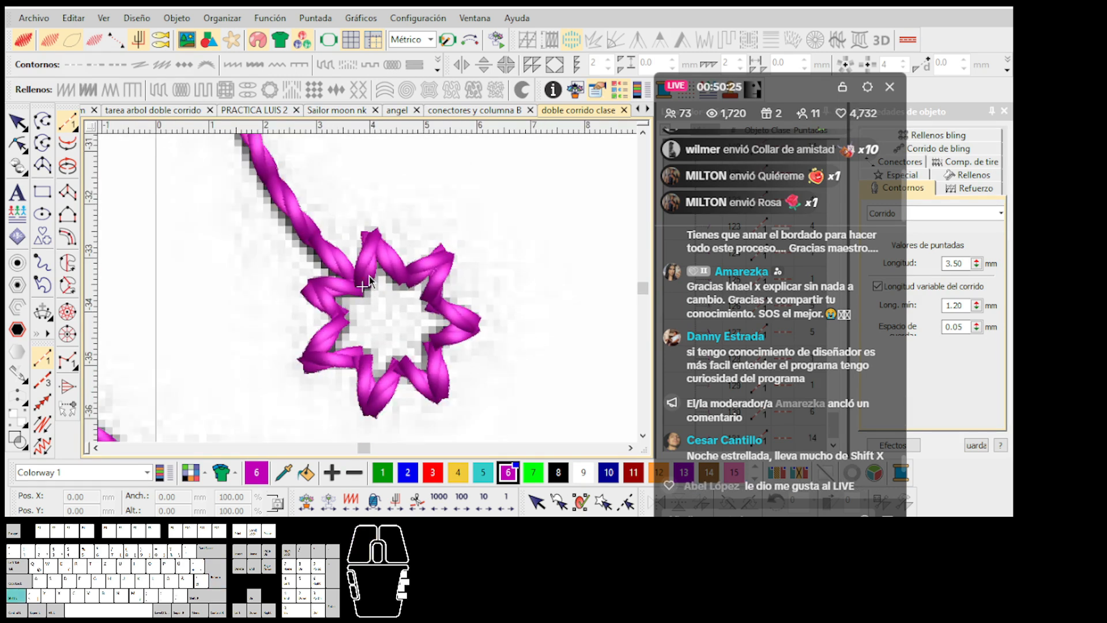
{"action": "scroll", "coordinate": [369, 275], "scroll_direction": "down", "scroll_amount": 4}
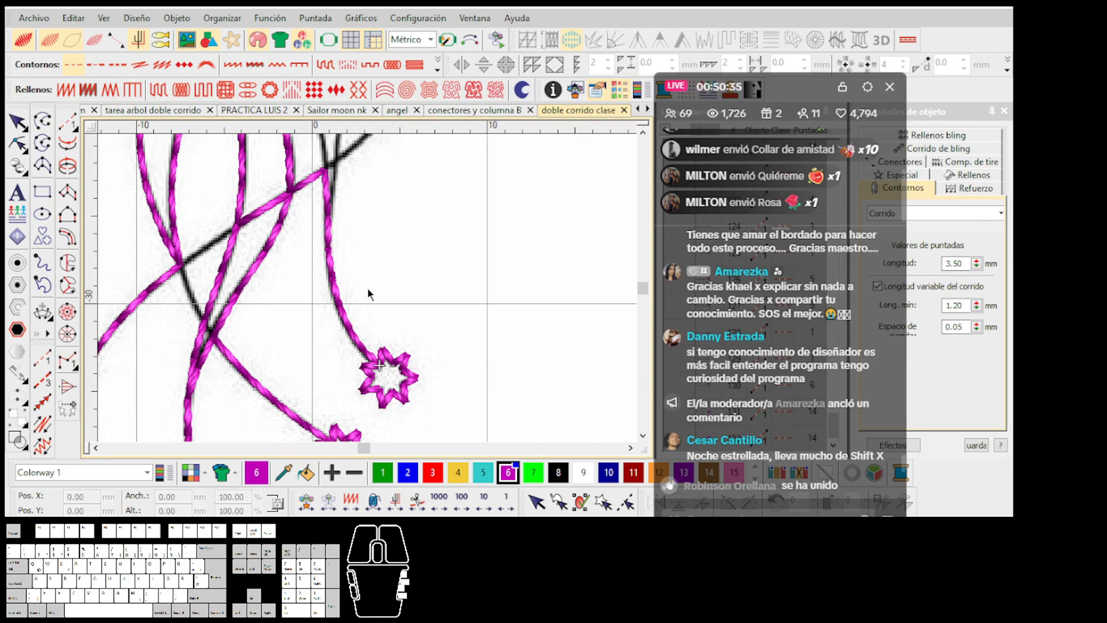
Step: Draw a short sample run stitch in the empty area beside the star and retrace it with a second pass
{"action": "scroll", "coordinate": [368, 294], "scroll_direction": "up", "scroll_amount": 1}
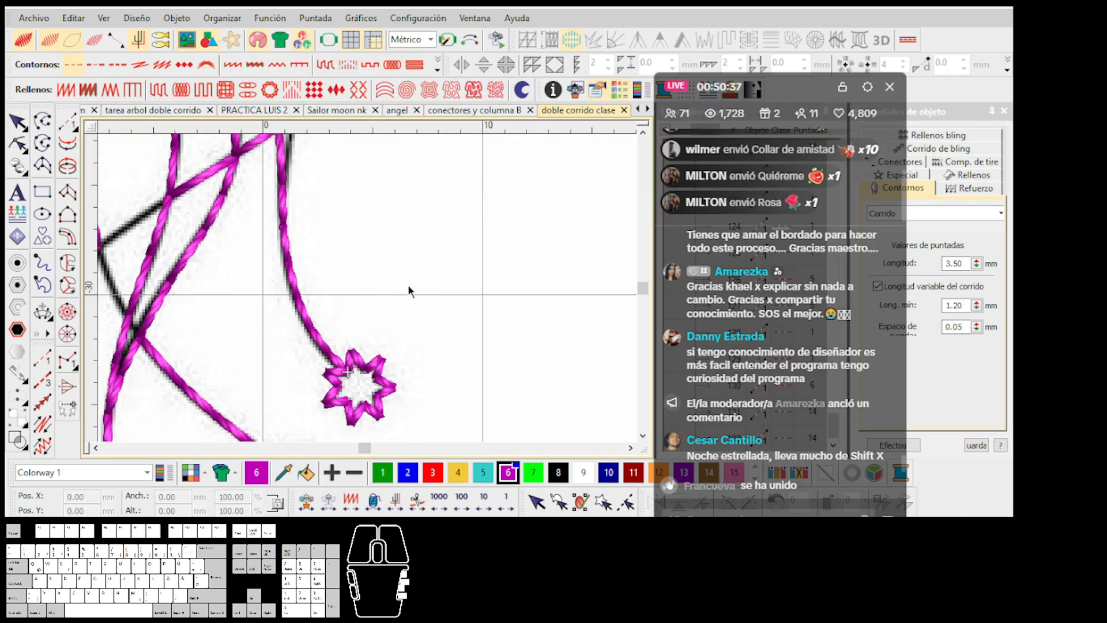
{"action": "scroll", "coordinate": [408, 288], "scroll_direction": "up", "scroll_amount": 1}
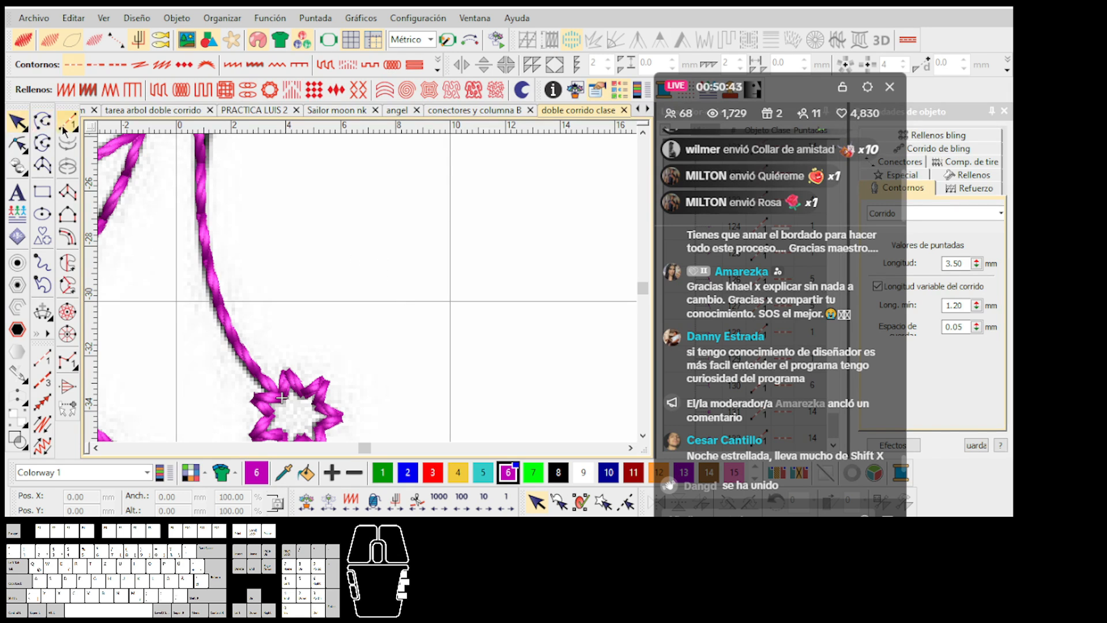
{"action": "left_click", "coordinate": [63, 130]}
{"action": "scroll", "coordinate": [346, 306], "scroll_direction": "up", "scroll_amount": 2}
{"action": "left_click", "coordinate": [380, 293]}
{"action": "scroll", "coordinate": [422, 288], "scroll_direction": "up", "scroll_amount": 2}
{"action": "key", "text": "BackSpace"}
{"action": "left_click", "coordinate": [356, 291]}
{"action": "key", "text": "Return"}
{"action": "scroll", "coordinate": [370, 294], "scroll_direction": "up", "scroll_amount": 2}
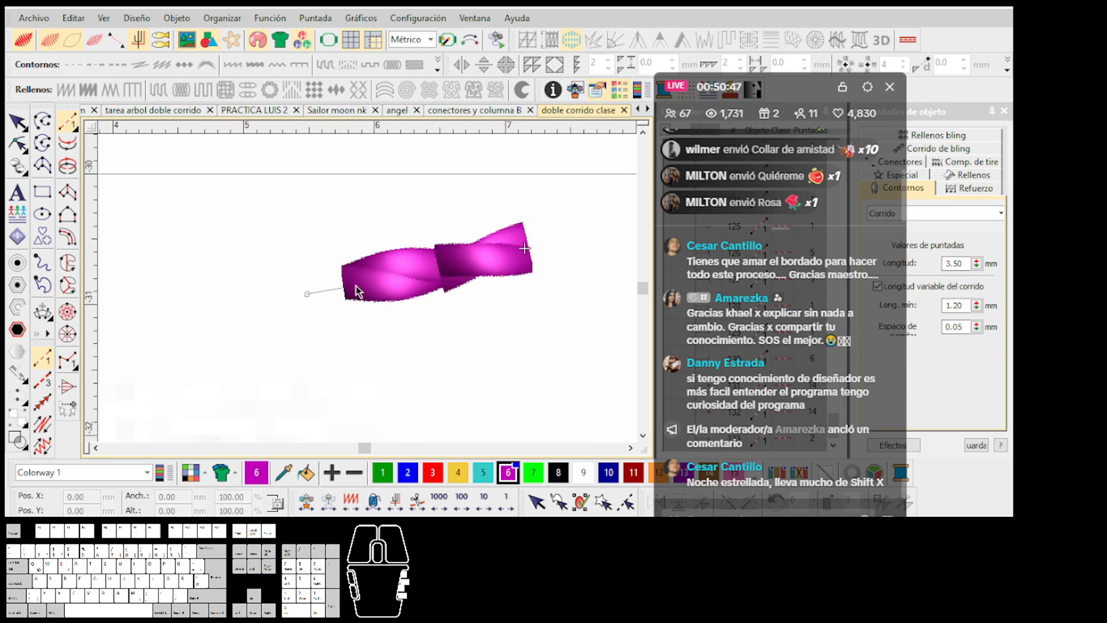
{"action": "left_click", "coordinate": [393, 275]}
{"action": "left_click", "coordinate": [528, 248]}
{"action": "key", "text": "Return"}
{"action": "key", "text": "Escape"}
Step: Pull the second pass of the sample stitch away from the first to show the two separate layers
{"action": "left_click_drag", "start_coordinate": [411, 277], "coordinate": [416, 310]}
{"action": "key", "text": "ctrl+z"}
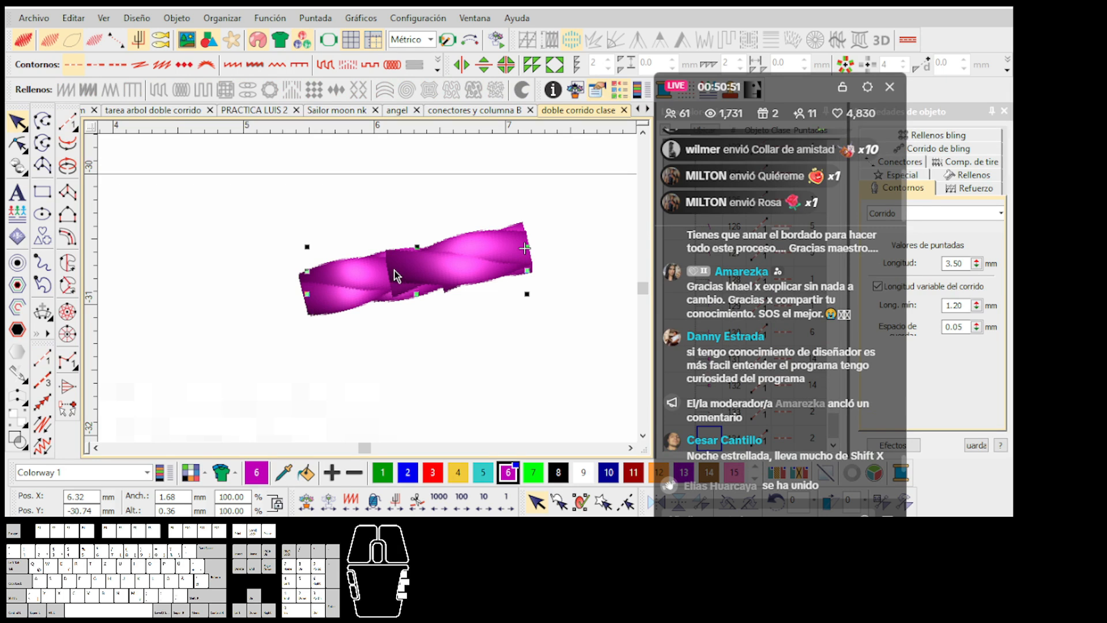
{"action": "key", "text": "ctrl+z"}
{"action": "key", "text": "ctrl+z"}
{"action": "scroll", "coordinate": [368, 290], "scroll_direction": "down", "scroll_amount": 2}
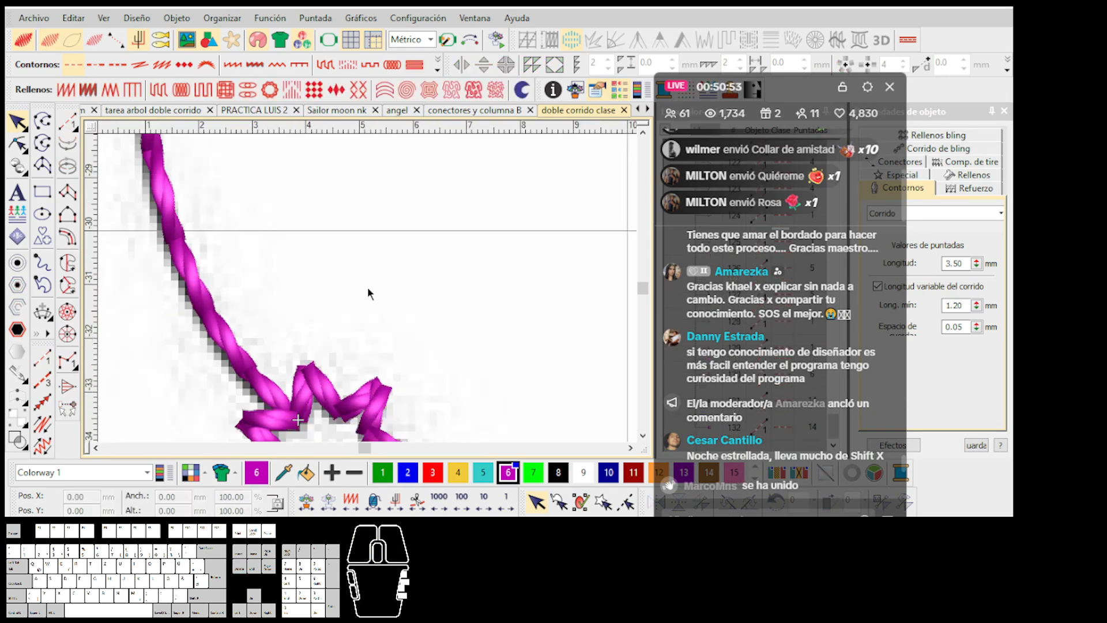
{"action": "key", "text": "ctrl+z"}
{"action": "left_click_drag", "start_coordinate": [372, 287], "coordinate": [375, 330]}
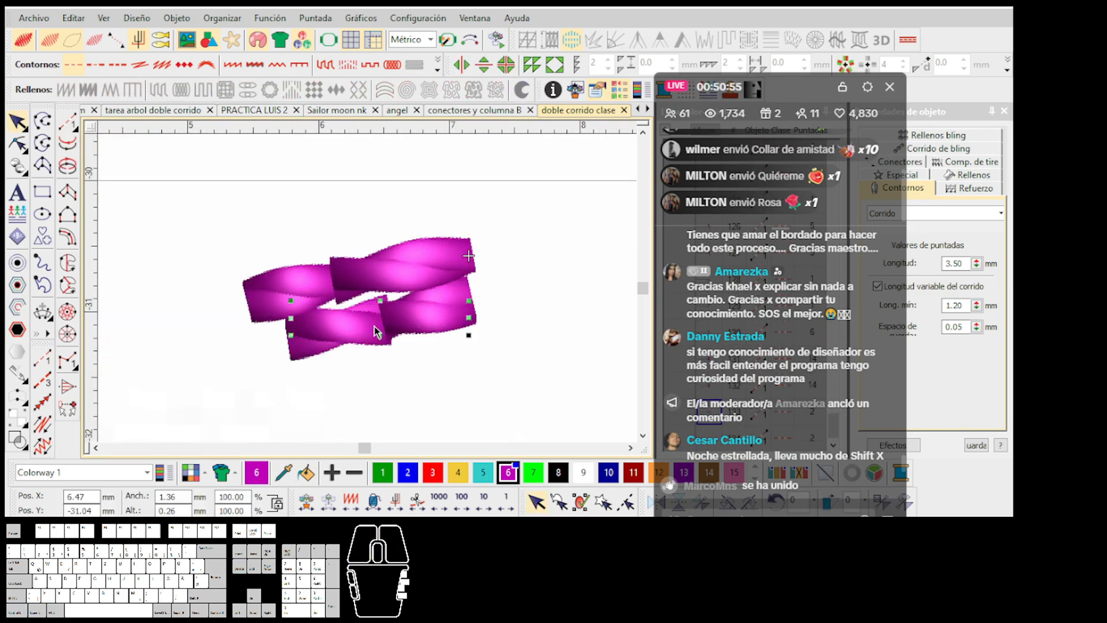
Step: Draw further sample run lines beside the test stitches, retracing a bent one with a second pass
{"action": "key", "text": "Escape"}
{"action": "left_click", "coordinate": [67, 122]}
{"action": "left_click", "coordinate": [241, 263]}
{"action": "left_click", "coordinate": [330, 253]}
{"action": "left_click", "coordinate": [471, 253]}
{"action": "key", "text": "Return"}
{"action": "scroll", "coordinate": [368, 290], "scroll_direction": "down", "scroll_amount": 1}
{"action": "scroll", "coordinate": [358, 298], "scroll_direction": "up", "scroll_amount": 1}
{"action": "left_click", "coordinate": [314, 322]}
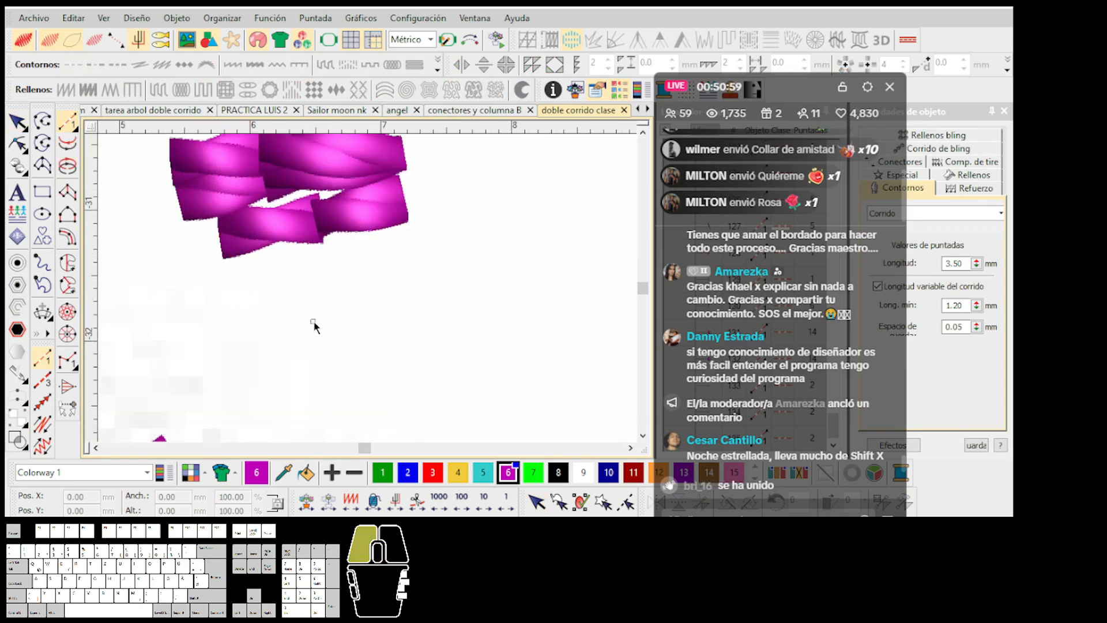
{"action": "key", "text": "Return"}
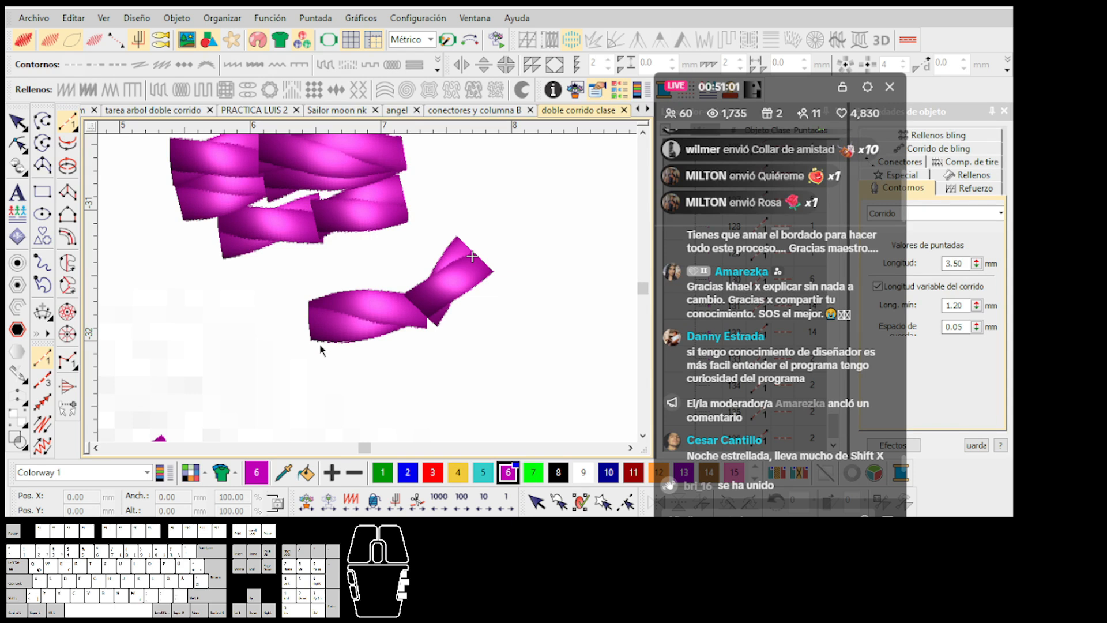
{"action": "left_click", "coordinate": [425, 309]}
{"action": "left_click", "coordinate": [473, 255]}
{"action": "key", "text": "Return"}
{"action": "scroll", "coordinate": [468, 255], "scroll_direction": "down", "scroll_amount": 2}
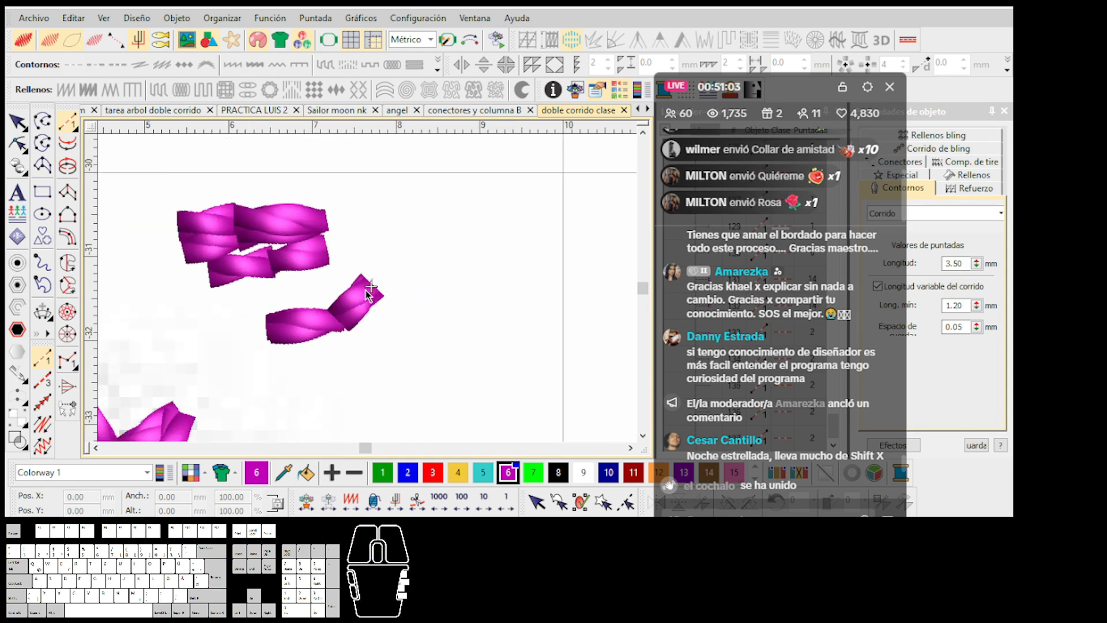
Step: Delete the straight and bent sample run stitches from the empty area
{"action": "key", "text": "Escape"}
{"action": "left_click", "coordinate": [419, 362]}
{"action": "left_click_drag", "start_coordinate": [159, 165], "coordinate": [159, 165]}
{"action": "key", "text": "Delete"}
Step: Draw an arched sample run stitch through three points in the empty area and delete it
{"action": "left_click", "coordinate": [67, 123]}
{"action": "left_click", "coordinate": [263, 334]}
{"action": "right_click", "coordinate": [314, 240]}
{"action": "left_click", "coordinate": [388, 375]}
{"action": "key", "text": "Return"}
{"action": "scroll", "coordinate": [372, 257], "scroll_direction": "up", "scroll_amount": 1}
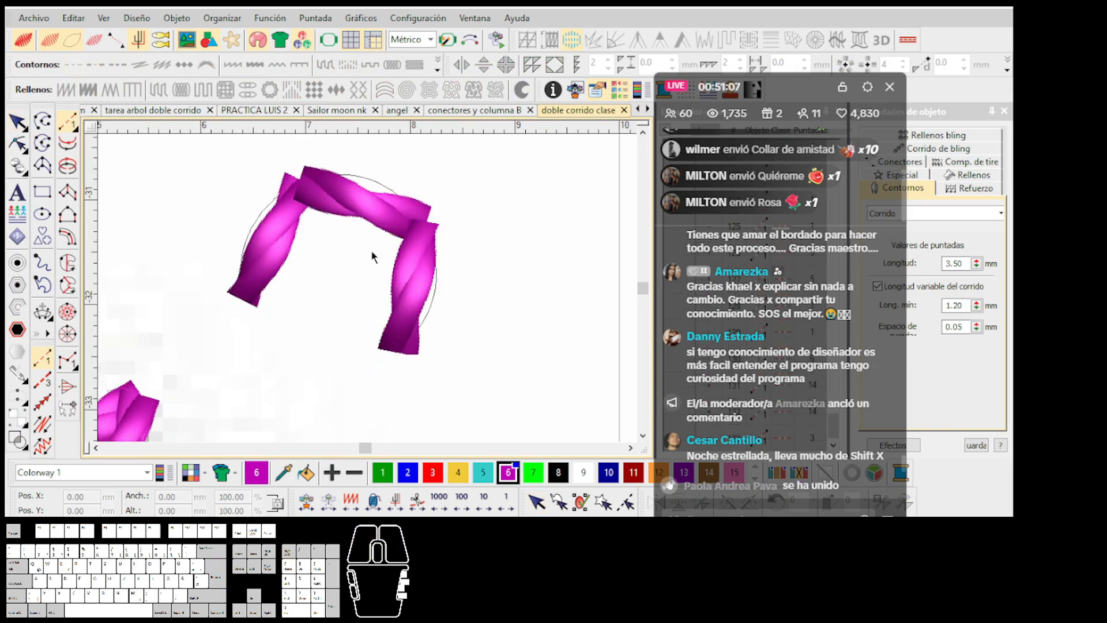
{"action": "scroll", "coordinate": [285, 236], "scroll_direction": "down", "scroll_amount": 1}
{"action": "key", "text": "Escape"}
{"action": "scroll", "coordinate": [368, 289], "scroll_direction": "down", "scroll_amount": 1}
{"action": "key", "text": "Delete"}
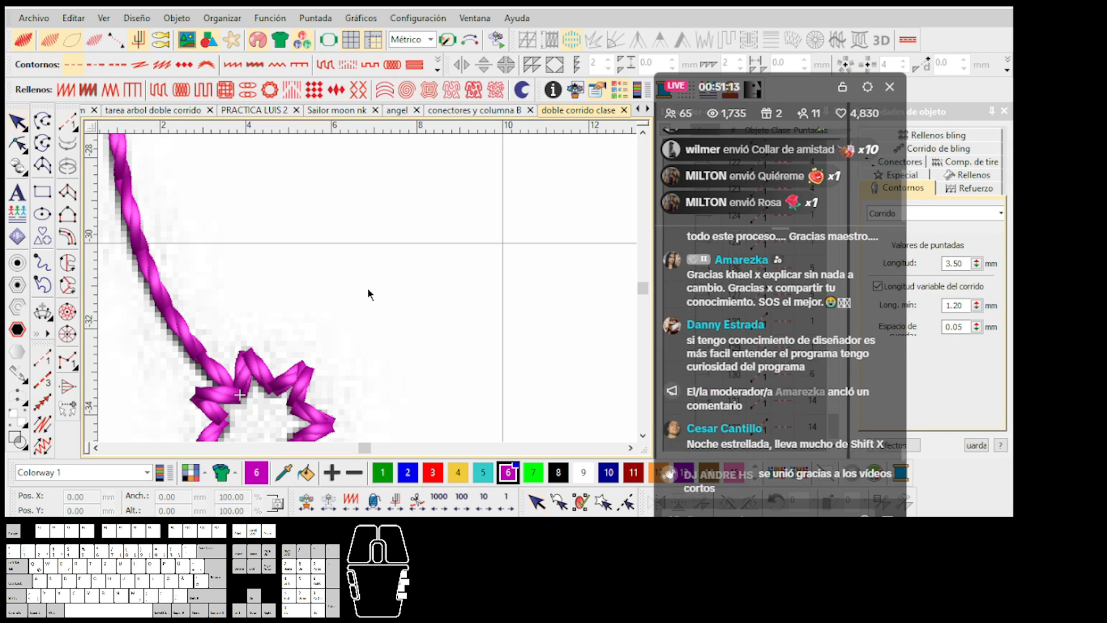
Step: Select the curved strand stitch above the star and add its return pass, ending at the strand's upper end
{"action": "scroll", "coordinate": [368, 291], "scroll_direction": "down", "scroll_amount": 3}
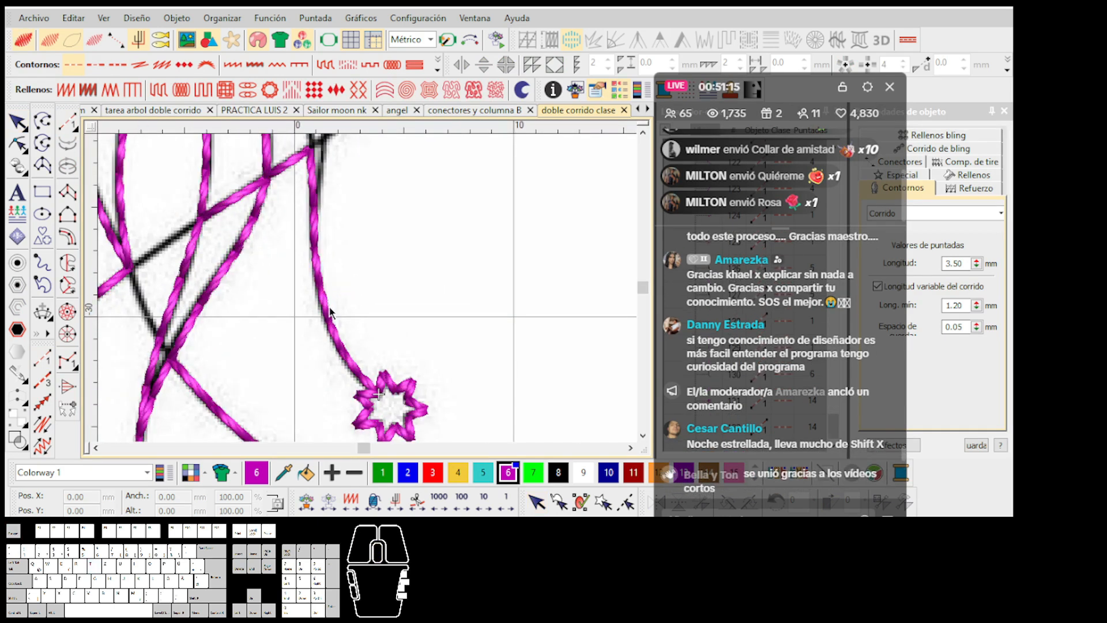
{"action": "left_click_drag", "start_coordinate": [329, 312], "coordinate": [304, 317]}
{"action": "key", "text": "ctrl+z"}
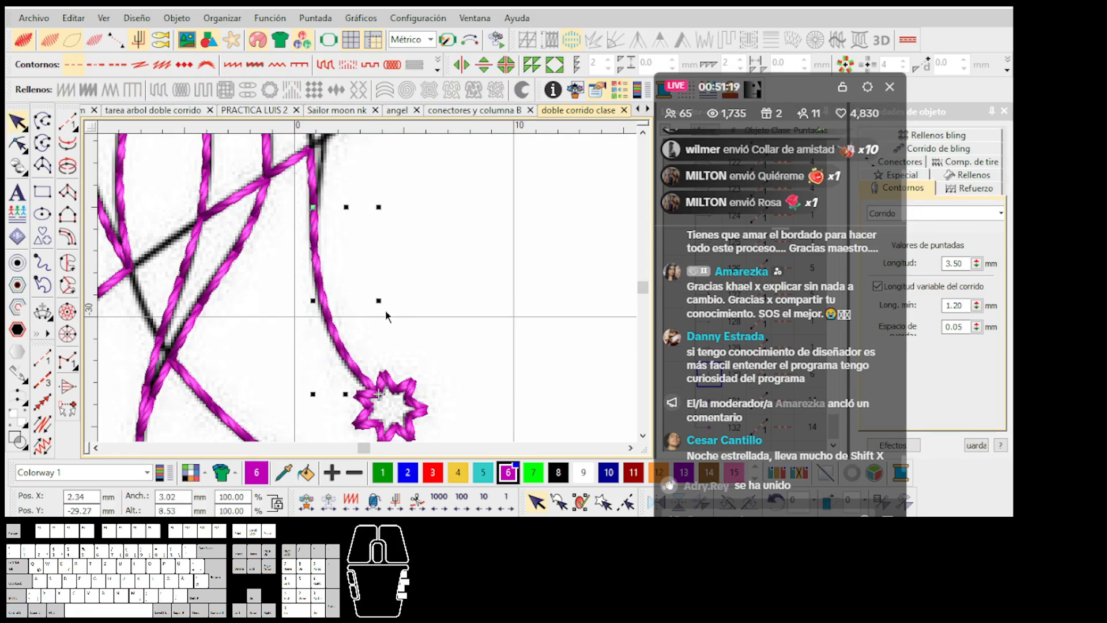
{"action": "key", "text": "shift+x"}
{"action": "key", "text": "ctrl+x"}
{"action": "key", "text": "ctrl+v"}
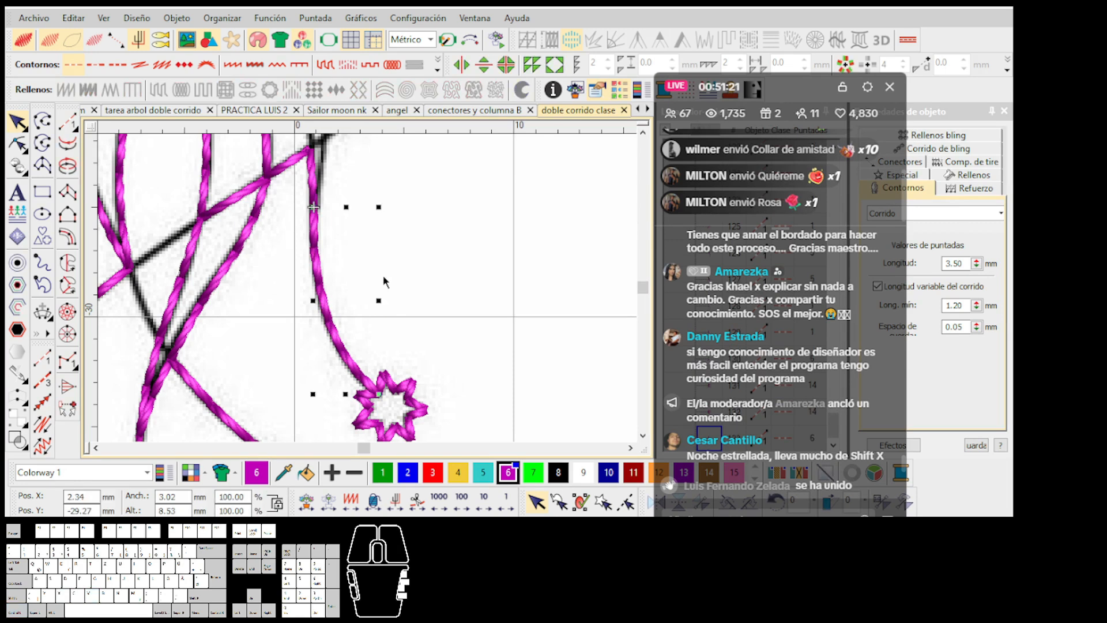
{"action": "key", "text": "Escape"}
Step: Trace the untraced branch from the merging point above the star strand up to the crossing line with a run stitch
{"action": "scroll", "coordinate": [371, 292], "scroll_direction": "up", "scroll_amount": 2}
{"action": "left_click", "coordinate": [69, 124]}
{"action": "scroll", "coordinate": [250, 255], "scroll_direction": "up", "scroll_amount": 2}
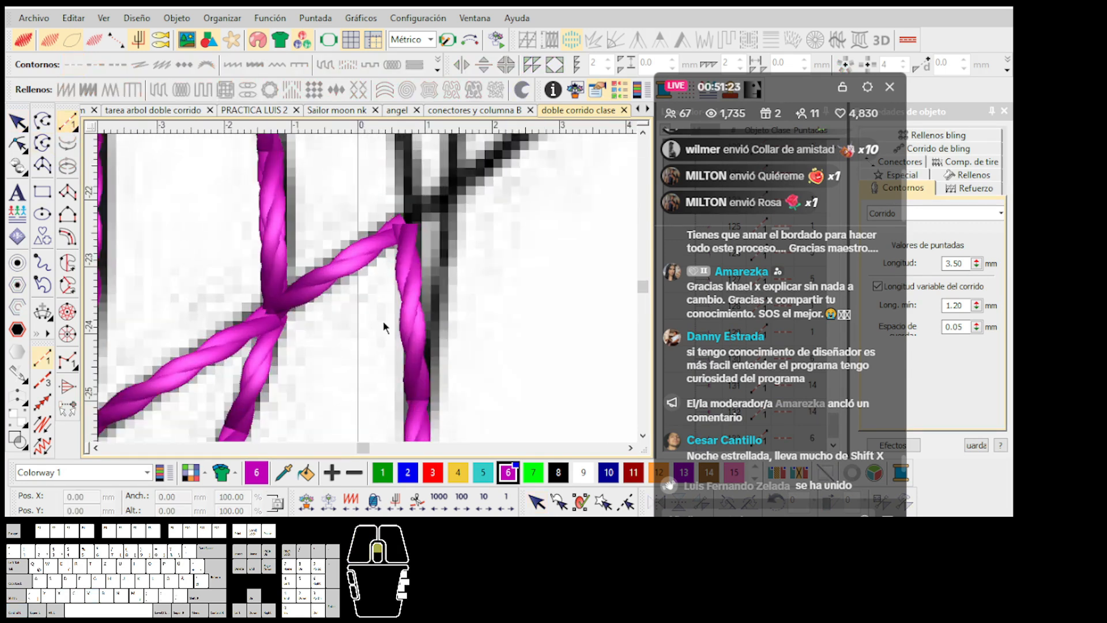
{"action": "key", "text": "t"}
{"action": "left_click", "coordinate": [420, 399]}
{"action": "key", "text": "t"}
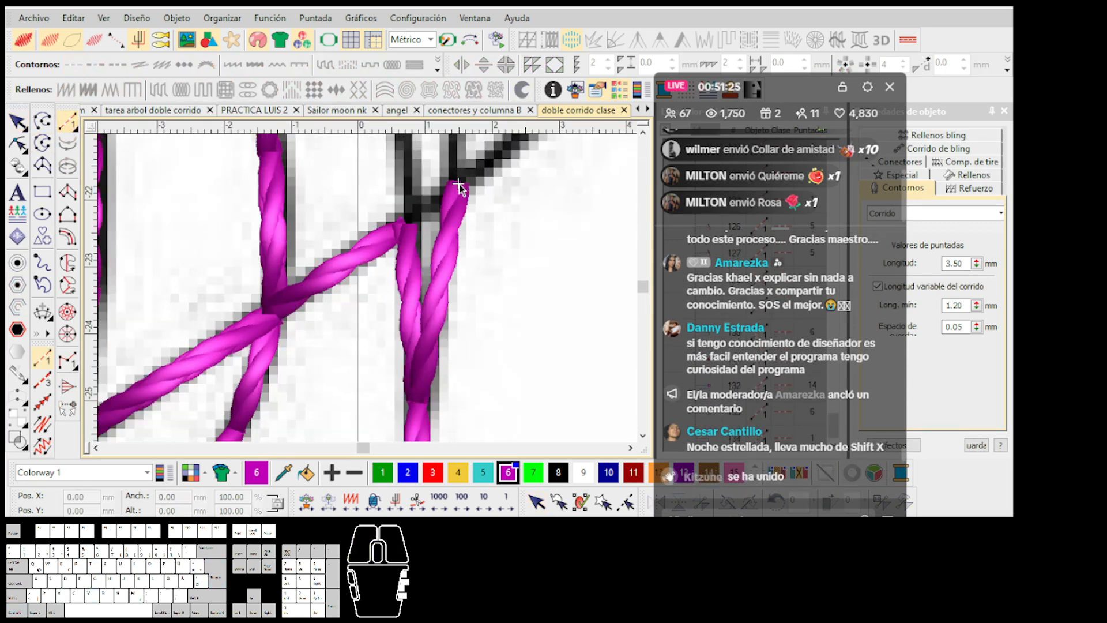
Step: Trace the inner strand from the crossing line up to its branching point with a curved run stitch
{"action": "scroll", "coordinate": [363, 297], "scroll_direction": "down", "scroll_amount": 2}
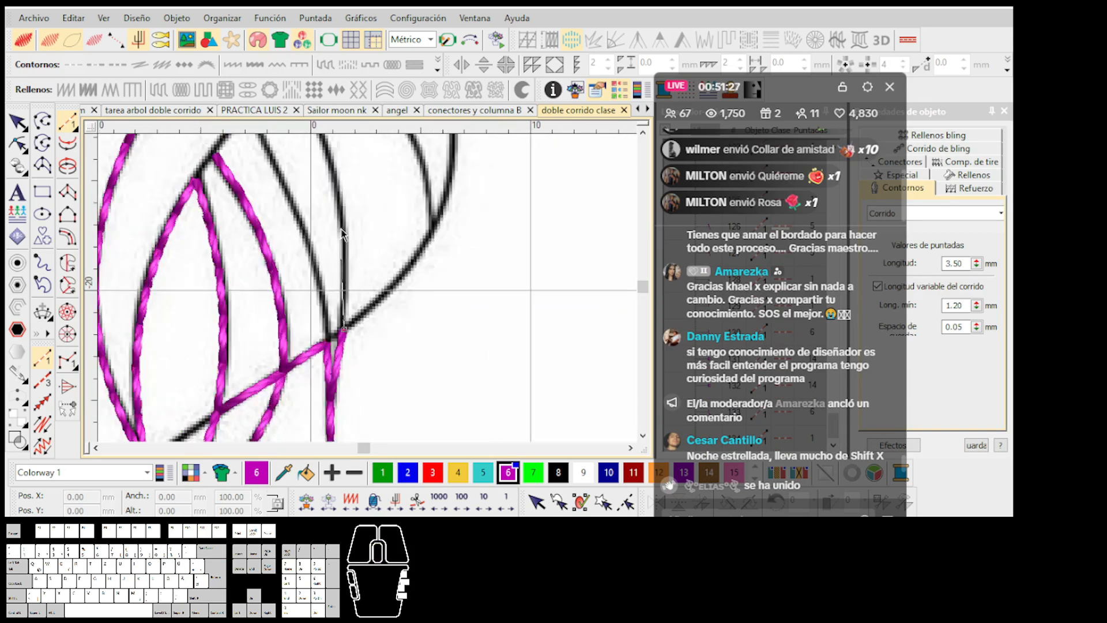
{"action": "scroll", "coordinate": [366, 292], "scroll_direction": "up", "scroll_amount": 1}
{"action": "left_click", "coordinate": [370, 288]}
{"action": "key", "text": "Return"}
{"action": "scroll", "coordinate": [381, 323], "scroll_direction": "down", "scroll_amount": 1}
{"action": "scroll", "coordinate": [378, 326], "scroll_direction": "up", "scroll_amount": 1}
Step: Trace the short piece of the crossing line between the two rightmost strands with a run stitch
{"action": "scroll", "coordinate": [372, 387], "scroll_direction": "up", "scroll_amount": 2}
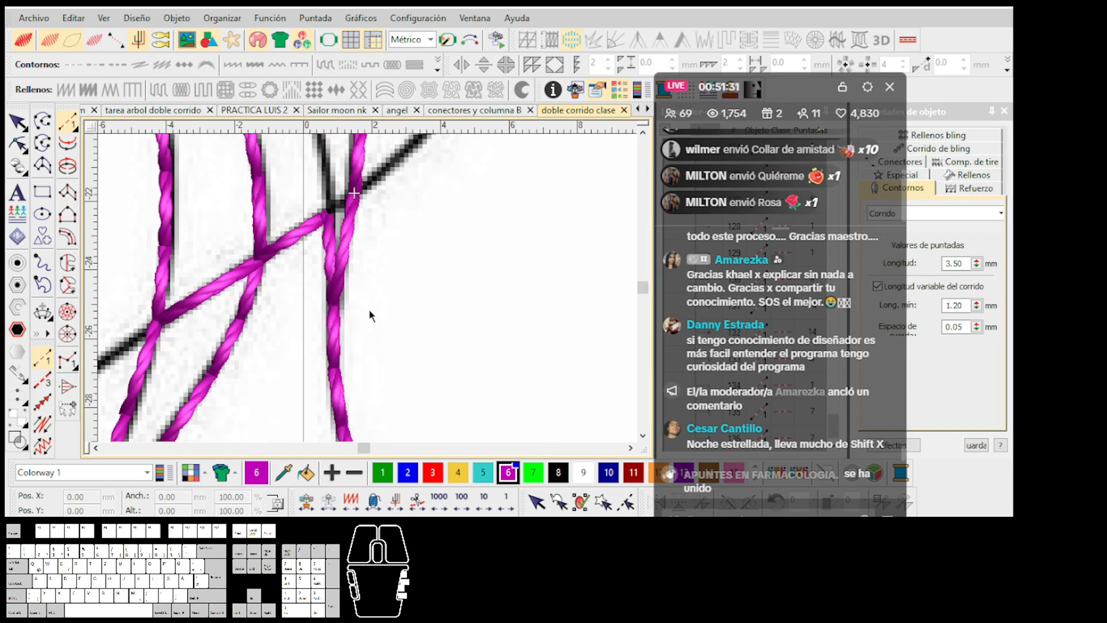
{"action": "scroll", "coordinate": [354, 194], "scroll_direction": "up", "scroll_amount": 1}
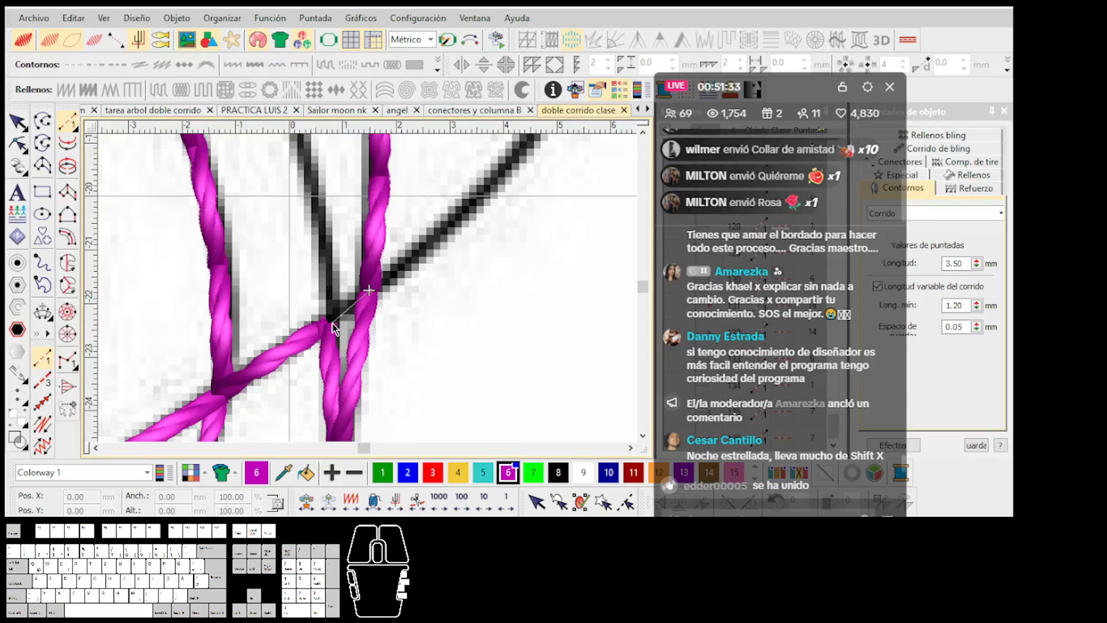
{"action": "scroll", "coordinate": [365, 295], "scroll_direction": "down", "scroll_amount": 1}
{"action": "scroll", "coordinate": [372, 284], "scroll_direction": "up", "scroll_amount": 1}
{"action": "left_click", "coordinate": [373, 284]}
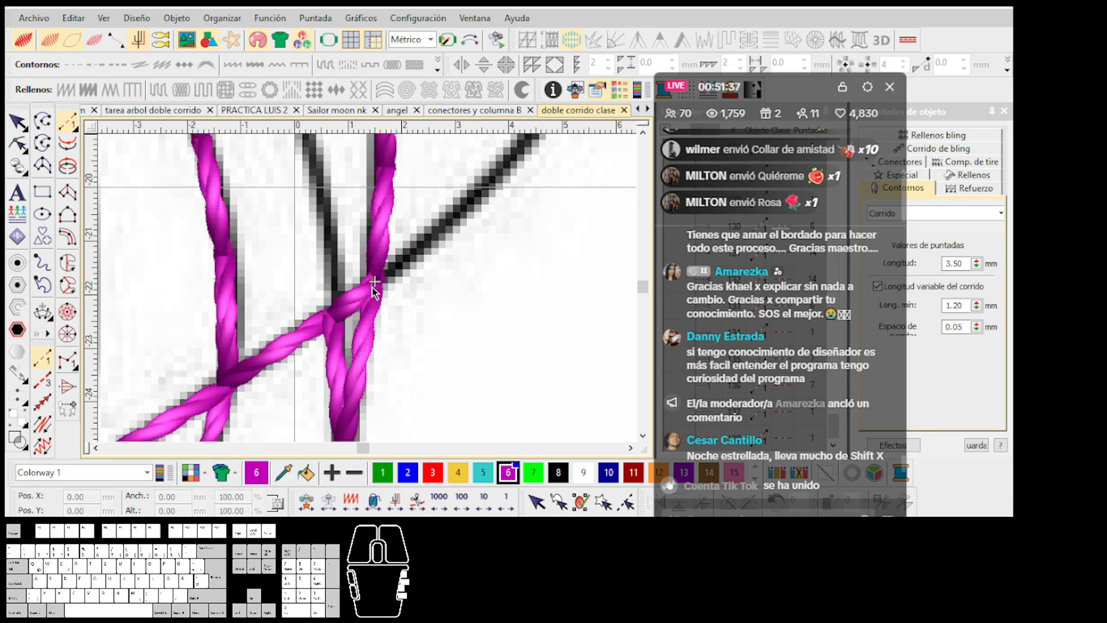
Step: Extend the run stitch along the crossing line's curve up to the junction with the outermost inner strand
{"action": "scroll", "coordinate": [378, 283], "scroll_direction": "down", "scroll_amount": 1}
{"action": "scroll", "coordinate": [381, 284], "scroll_direction": "down", "scroll_amount": 1}
{"action": "scroll", "coordinate": [402, 250], "scroll_direction": "up", "scroll_amount": 1}
{"action": "scroll", "coordinate": [370, 293], "scroll_direction": "down", "scroll_amount": 1}
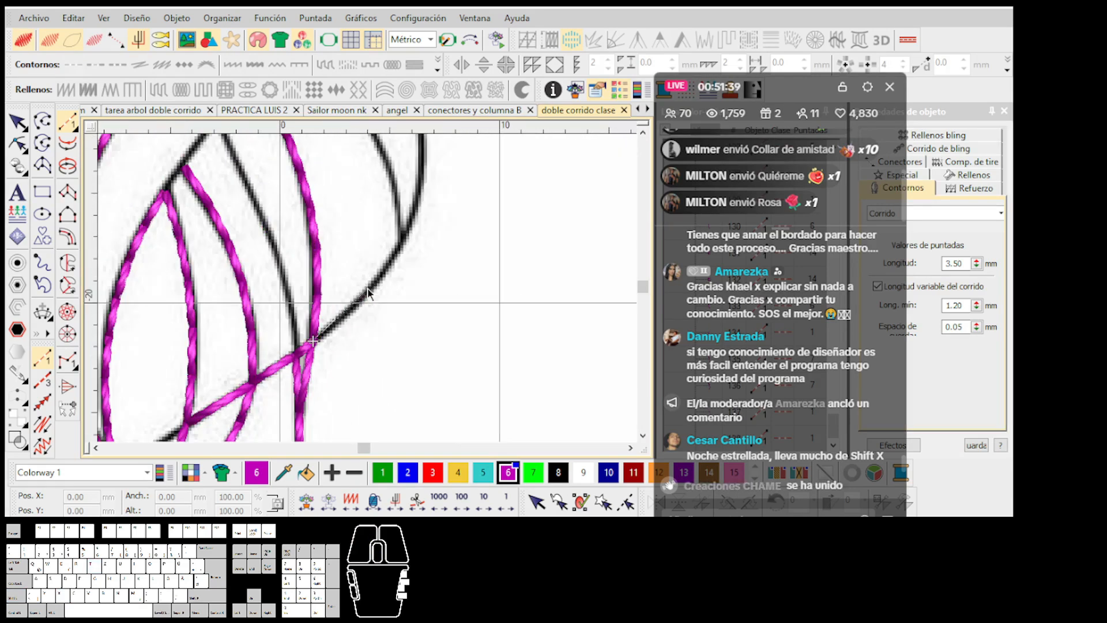
{"action": "right_click", "coordinate": [365, 300]}
{"action": "left_click", "coordinate": [402, 236]}
{"action": "key", "text": "Return"}
Step: Trace the outermost inner strand from that junction up to the upper branching point with a curved run stitch
{"action": "left_click", "coordinate": [402, 235]}
{"action": "scroll", "coordinate": [383, 209], "scroll_direction": "down", "scroll_amount": 1}
{"action": "scroll", "coordinate": [369, 293], "scroll_direction": "up", "scroll_amount": 1}
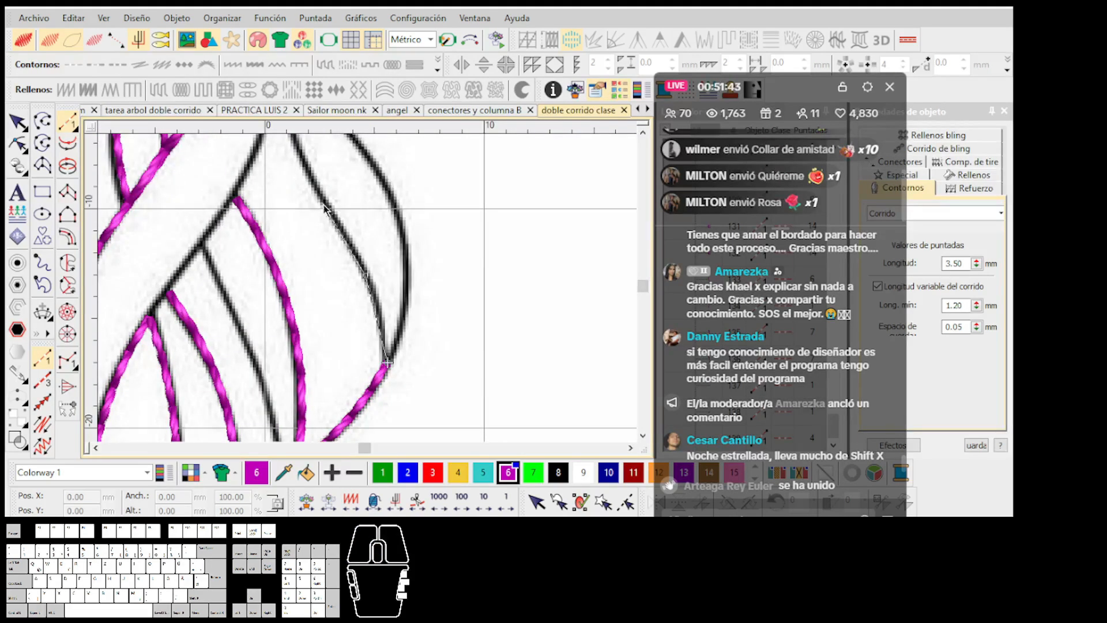
{"action": "right_click", "coordinate": [320, 195]}
{"action": "scroll", "coordinate": [320, 190], "scroll_direction": "down", "scroll_amount": 2}
{"action": "scroll", "coordinate": [364, 272], "scroll_direction": "up", "scroll_amount": 1}
{"action": "right_click", "coordinate": [351, 263]}
{"action": "left_click", "coordinate": [342, 203]}
{"action": "key", "text": "Return"}
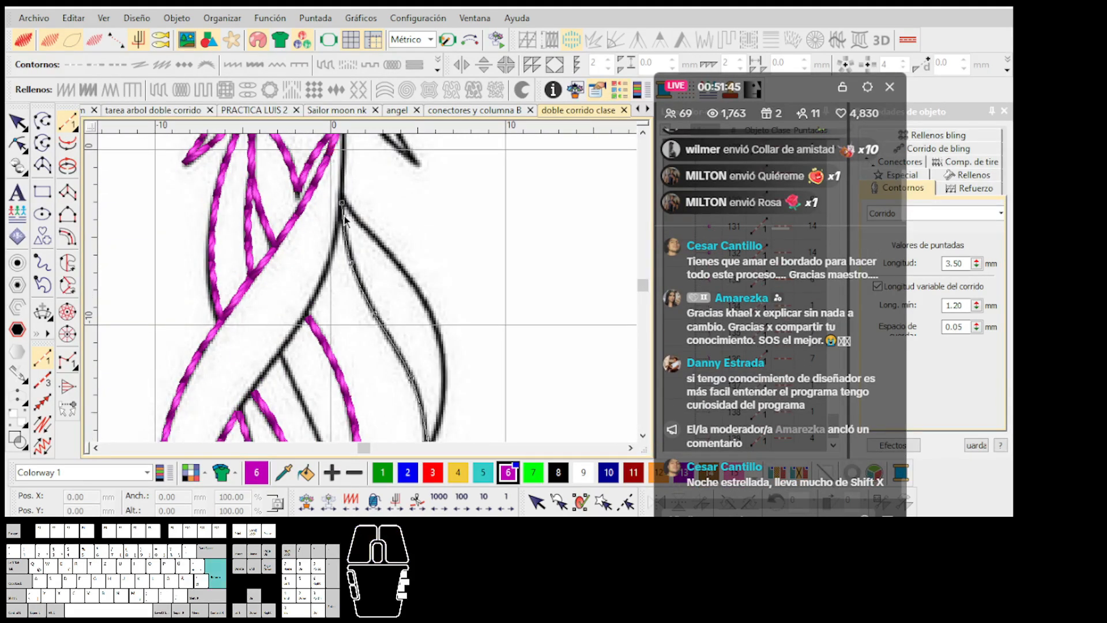
Step: Trace the outer contour curve from the lower junction up to the upper branching point with a curved run stitch
{"action": "scroll", "coordinate": [366, 283], "scroll_direction": "down", "scroll_amount": 2}
{"action": "scroll", "coordinate": [372, 294], "scroll_direction": "up", "scroll_amount": 3}
{"action": "left_click", "coordinate": [384, 357]}
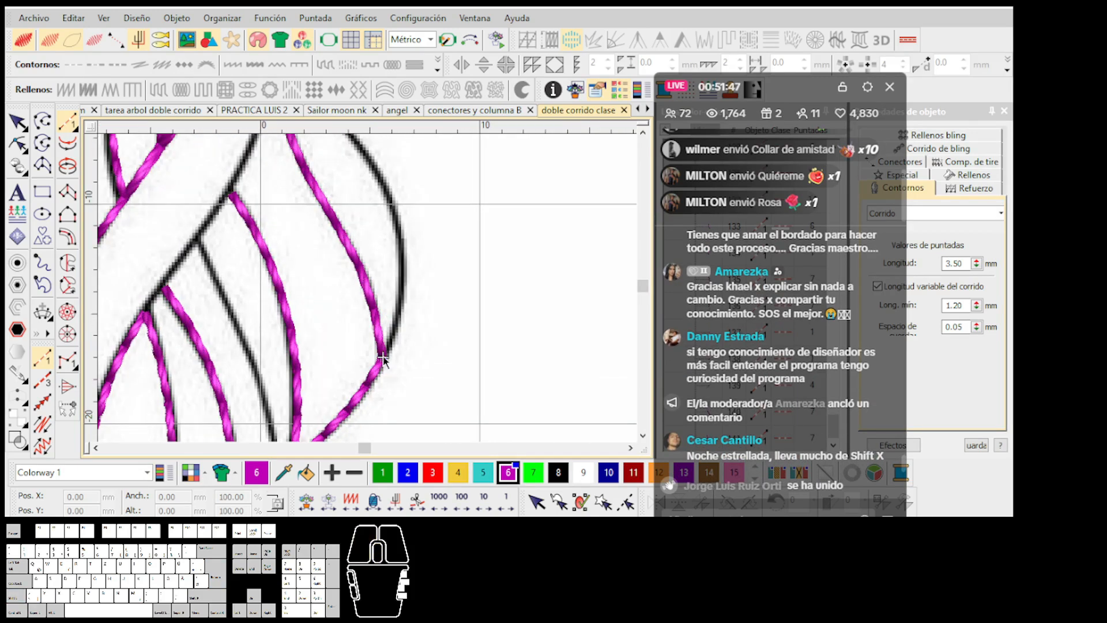
{"action": "right_click", "coordinate": [402, 268]}
{"action": "scroll", "coordinate": [388, 219], "scroll_direction": "up", "scroll_amount": 1}
{"action": "key", "text": "BackSpace"}
{"action": "right_click", "coordinate": [383, 308]}
{"action": "scroll", "coordinate": [334, 192], "scroll_direction": "down", "scroll_amount": 1}
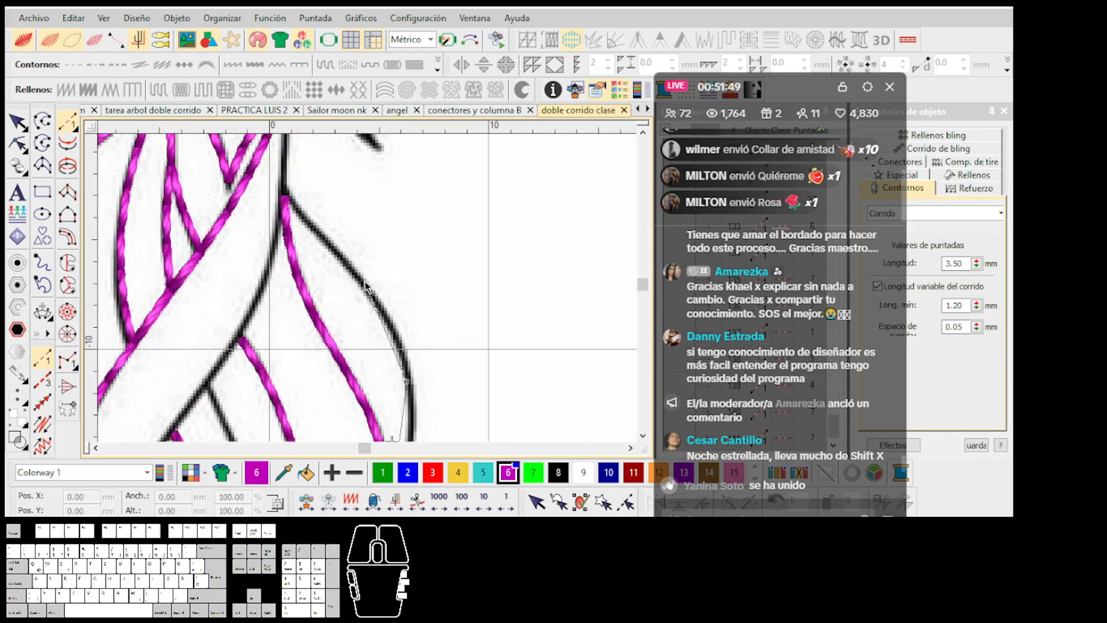
{"action": "scroll", "coordinate": [305, 221], "scroll_direction": "up", "scroll_amount": 1}
{"action": "right_click", "coordinate": [378, 300]}
{"action": "left_click", "coordinate": [337, 248]}
{"action": "key", "text": "Return"}
Step: Trace the long diagonal line from the upper branching point down to the start of the remaining untraced strand
{"action": "left_click", "coordinate": [337, 248]}
{"action": "scroll", "coordinate": [320, 322], "scroll_direction": "down", "scroll_amount": 2}
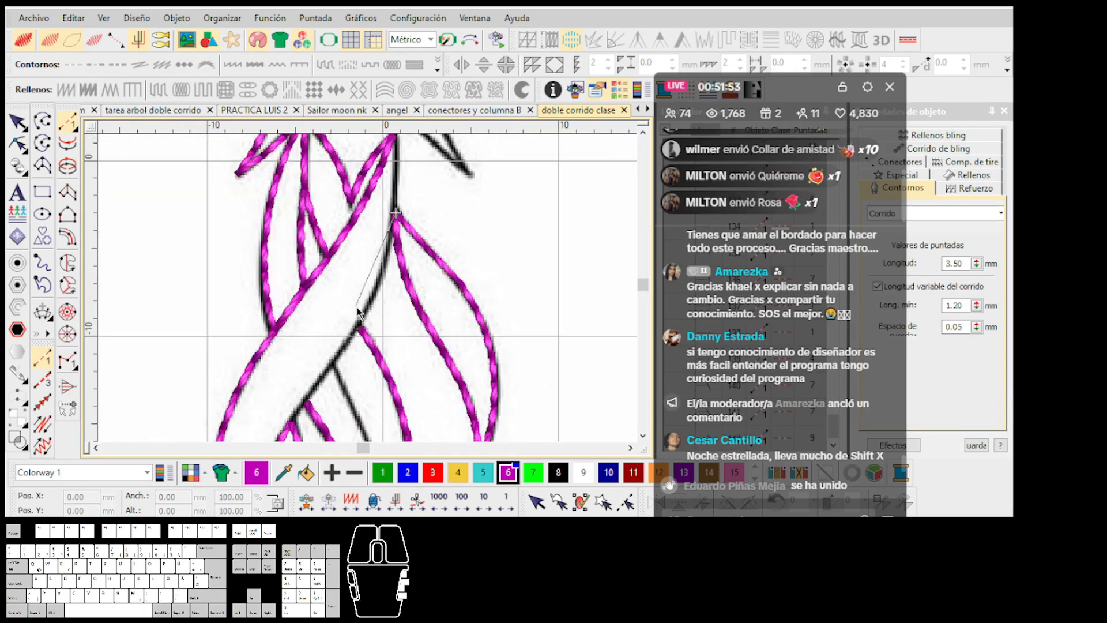
{"action": "scroll", "coordinate": [351, 328], "scroll_direction": "up", "scroll_amount": 1}
{"action": "right_click", "coordinate": [404, 228]}
{"action": "key", "text": "BackSpace"}
{"action": "right_click", "coordinate": [409, 223]}
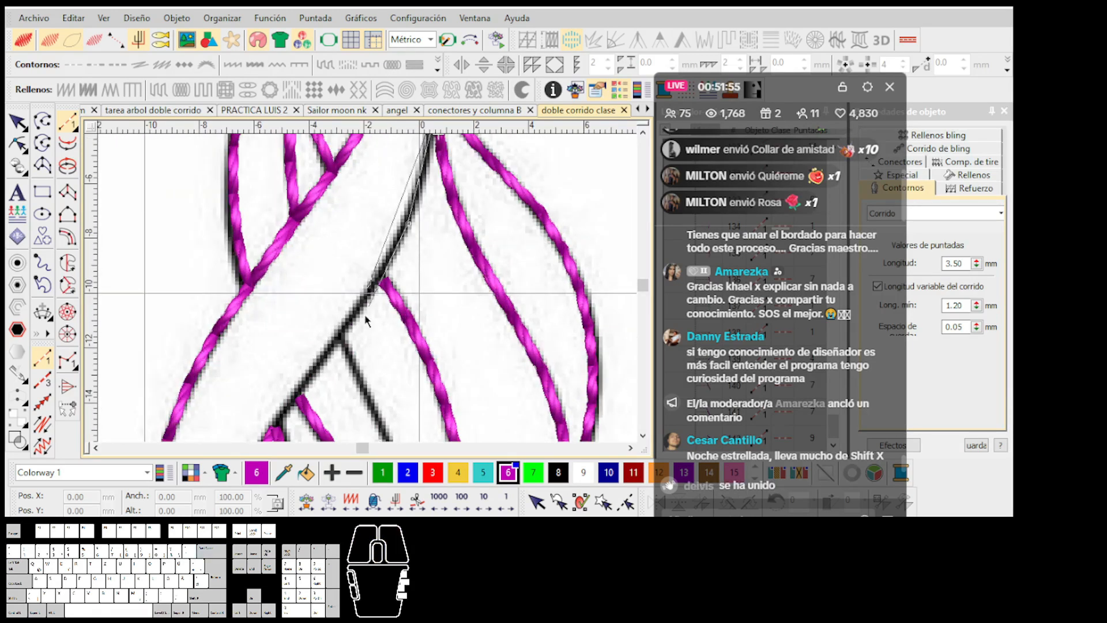
{"action": "scroll", "coordinate": [341, 338], "scroll_direction": "up", "scroll_amount": 1}
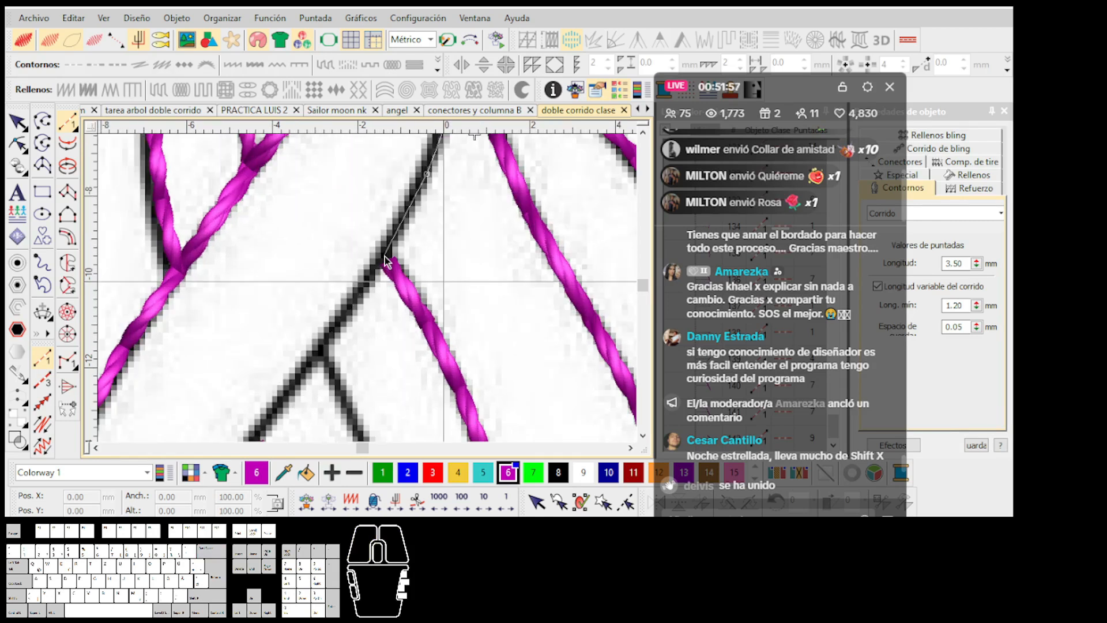
{"action": "left_click", "coordinate": [320, 353]}
{"action": "scroll", "coordinate": [352, 334], "scroll_direction": "down", "scroll_amount": 2}
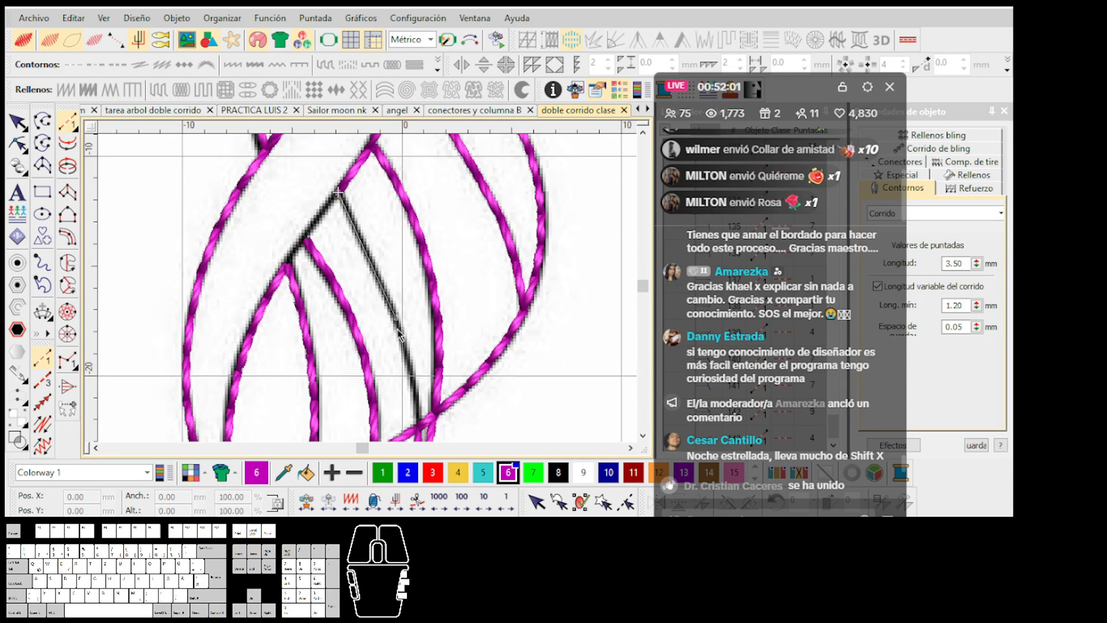
Step: Trace the remaining untraced inner strand with a curved run stitch and backtrack it to its junction with the diagonal line
{"action": "scroll", "coordinate": [400, 337], "scroll_direction": "up", "scroll_amount": 1}
{"action": "scroll", "coordinate": [353, 214], "scroll_direction": "down", "scroll_amount": 3}
{"action": "key", "text": "Return"}
{"action": "scroll", "coordinate": [311, 184], "scroll_direction": "up", "scroll_amount": 5}
{"action": "key", "text": "shift+x"}
{"action": "key", "text": "t"}
Step: Trace the diagonal line from that strand's top down to the next strand junction with a run stitch
{"action": "left_click", "coordinate": [410, 252]}
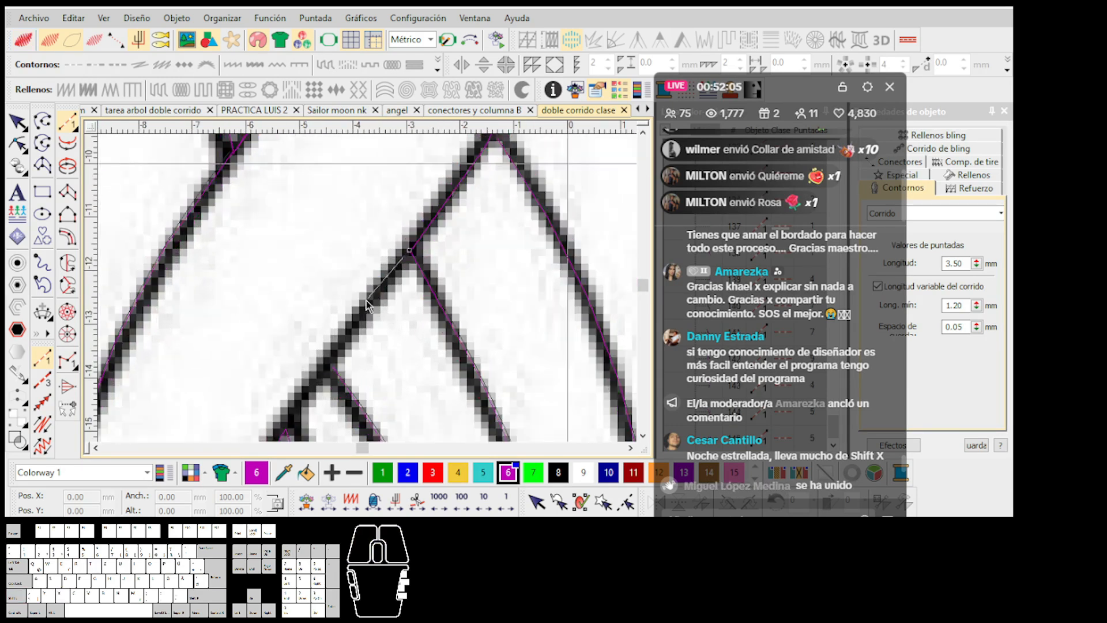
{"action": "right_click", "coordinate": [356, 317]}
{"action": "key", "text": "t"}
{"action": "scroll", "coordinate": [371, 293], "scroll_direction": "down", "scroll_amount": 1}
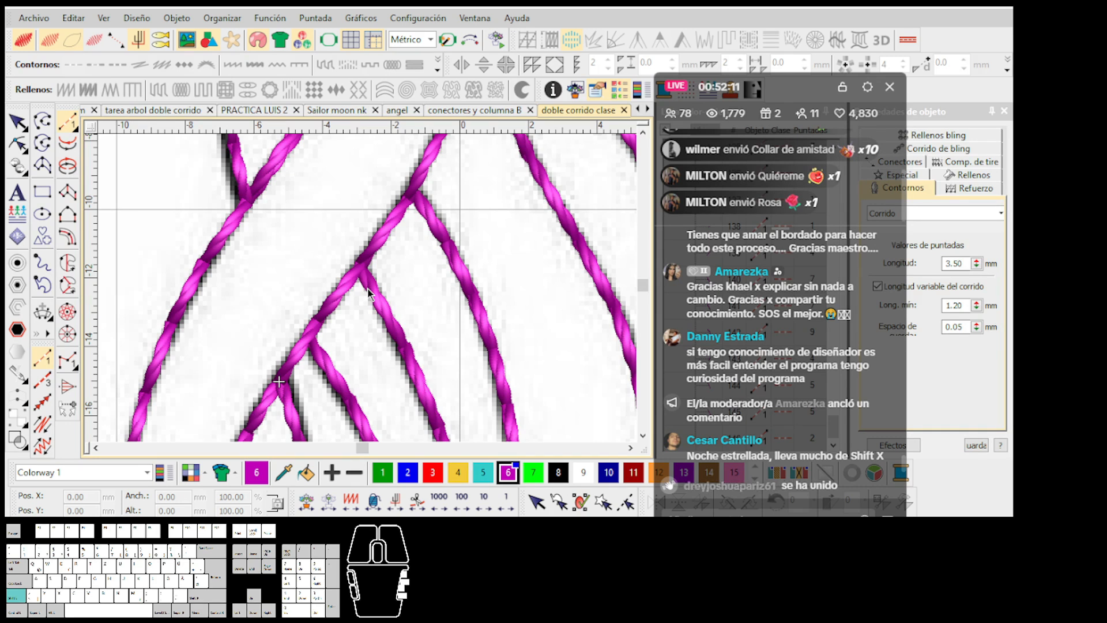
{"action": "scroll", "coordinate": [368, 293], "scroll_direction": "down", "scroll_amount": 1}
{"action": "key", "text": "Escape"}
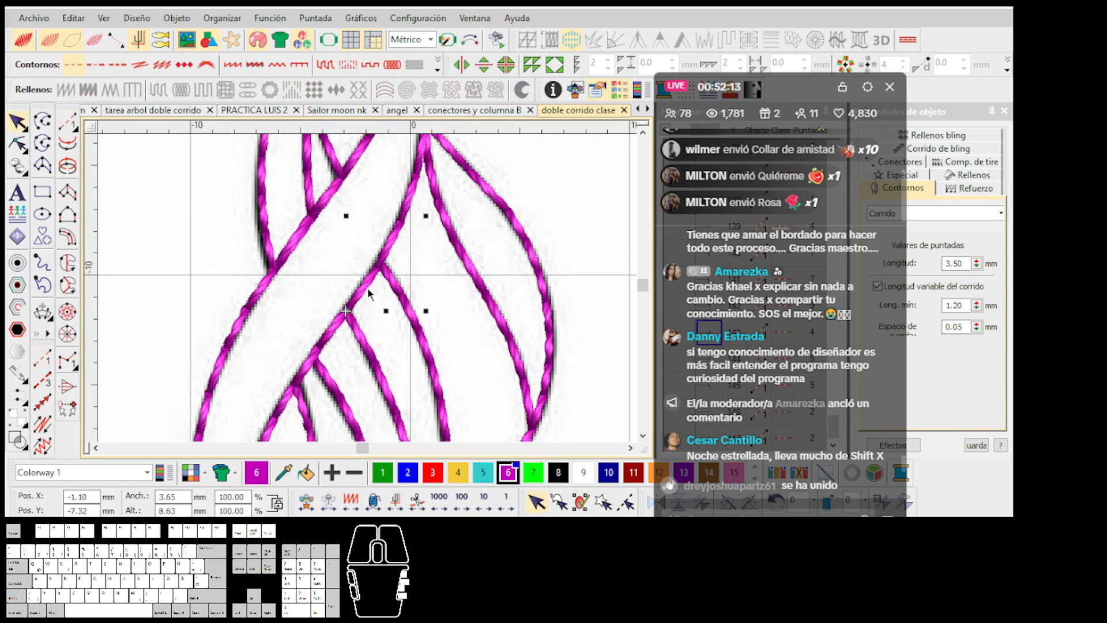
Step: Backtrack the diagonal run stitch from the lower strand junction up to the upper branching point
{"action": "scroll", "coordinate": [368, 293], "scroll_direction": "down", "scroll_amount": 2}
{"action": "scroll", "coordinate": [380, 272], "scroll_direction": "up", "scroll_amount": 1}
{"action": "mouse_move", "coordinate": [368, 291]}
{"action": "left_mouse_down"}
{"action": "mouse_move", "coordinate": [346, 291]}
{"action": "mouse_move", "coordinate": [358, 293]}
{"action": "left_mouse_up"}
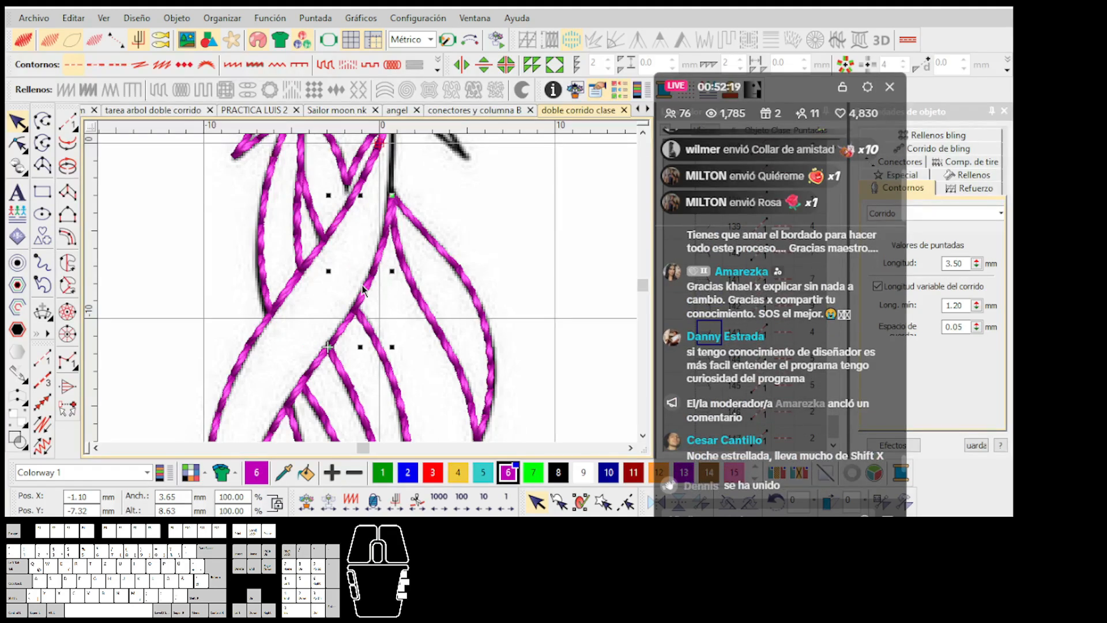
{"action": "key", "text": "shift+x"}
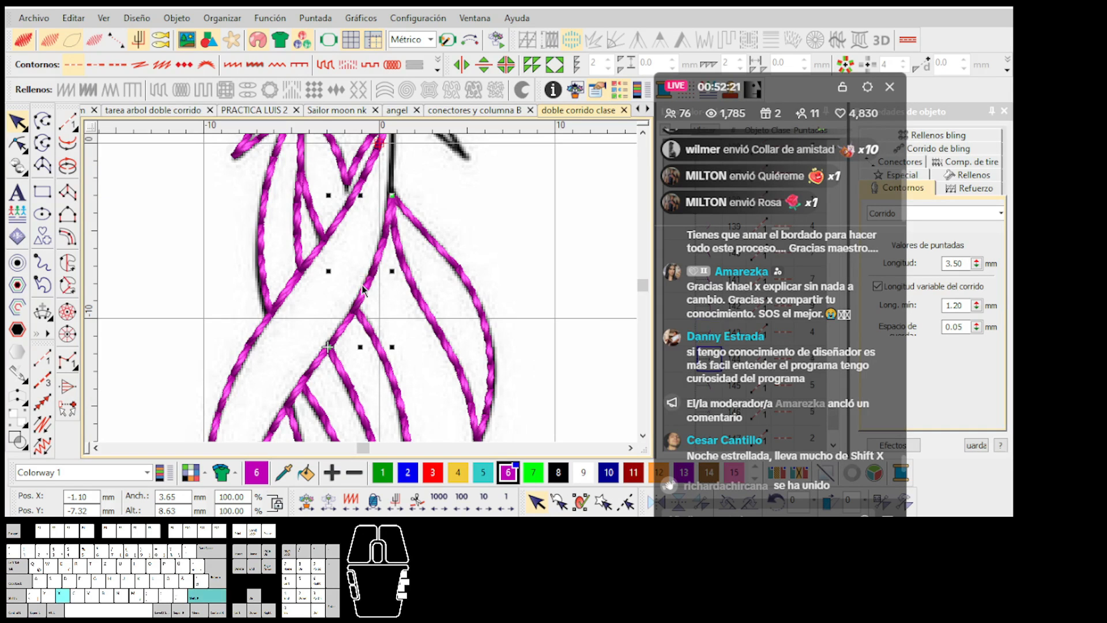
{"action": "key", "text": "ctrl+x"}
{"action": "key", "text": "ctrl+v"}
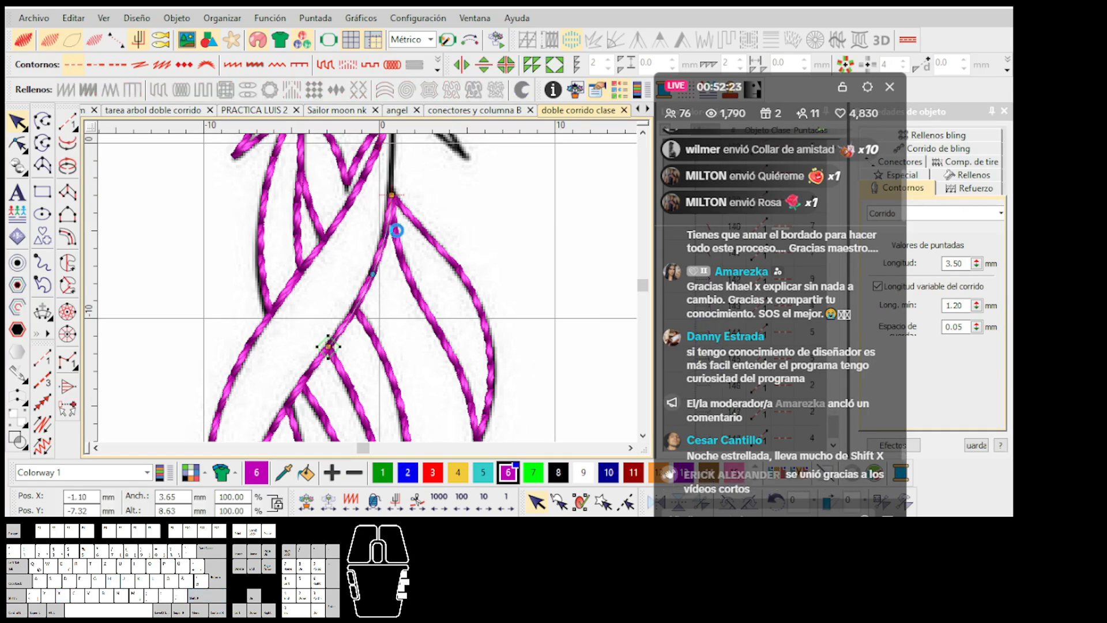
Step: Trace the vertical line from the upper branching point up to the peak of the stitched tail feathers
{"action": "scroll", "coordinate": [392, 202], "scroll_direction": "up", "scroll_amount": 2}
{"action": "left_click", "coordinate": [66, 128]}
{"action": "left_click", "coordinate": [64, 128]}
{"action": "scroll", "coordinate": [157, 157], "scroll_direction": "up", "scroll_amount": 1}
{"action": "key", "text": "s"}
{"action": "scroll", "coordinate": [367, 296], "scroll_direction": "down", "scroll_amount": 3}
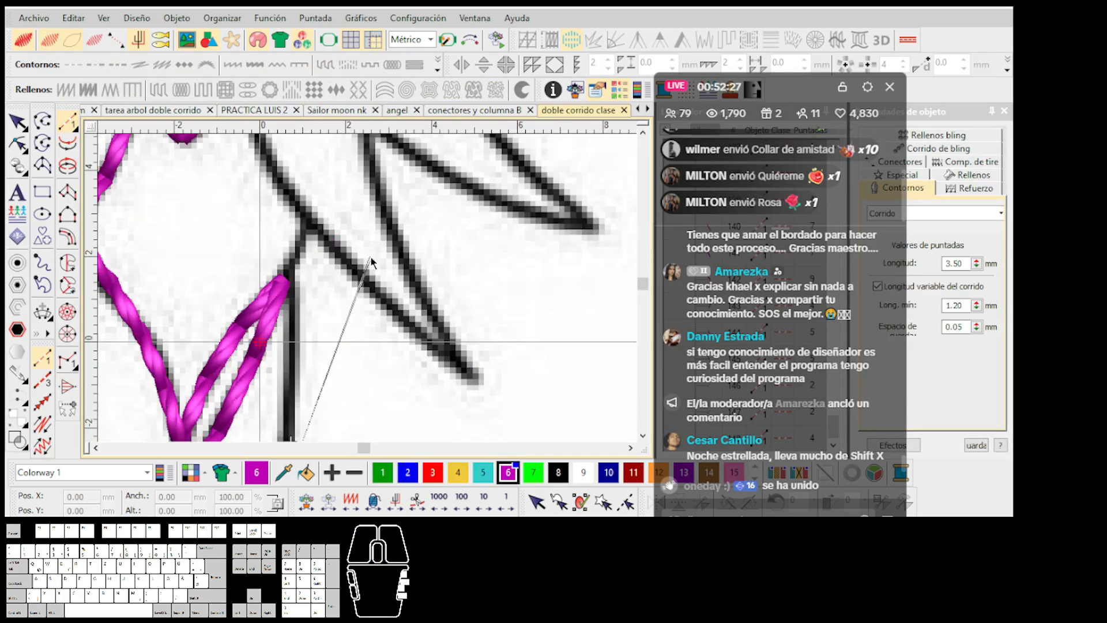
{"action": "scroll", "coordinate": [368, 295], "scroll_direction": "down", "scroll_amount": 5}
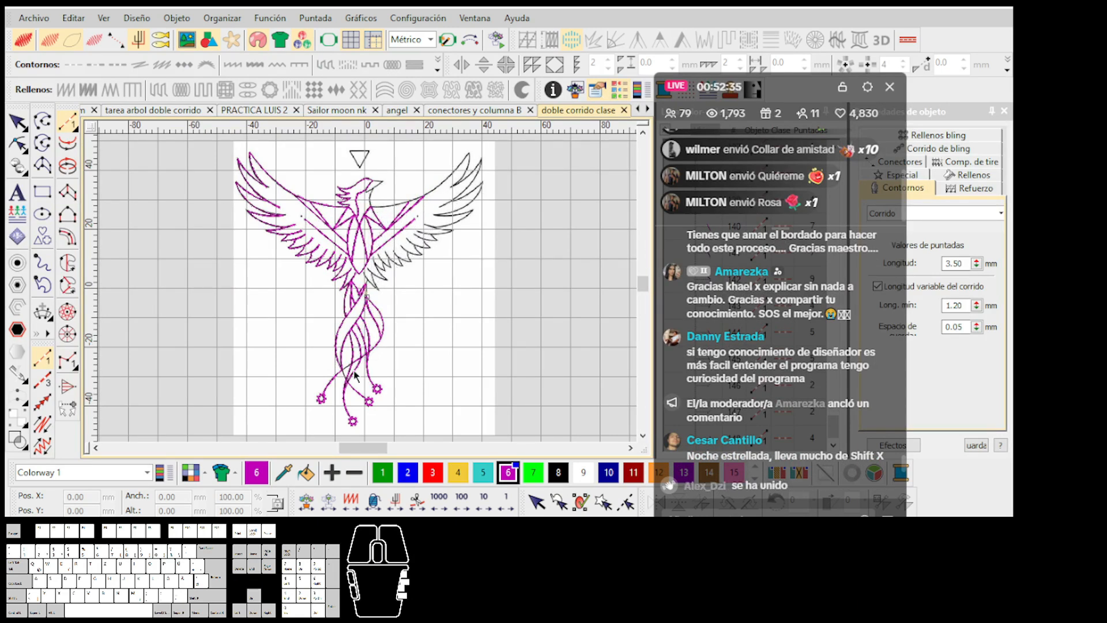
{"action": "scroll", "coordinate": [368, 287], "scroll_direction": "up", "scroll_amount": 6}
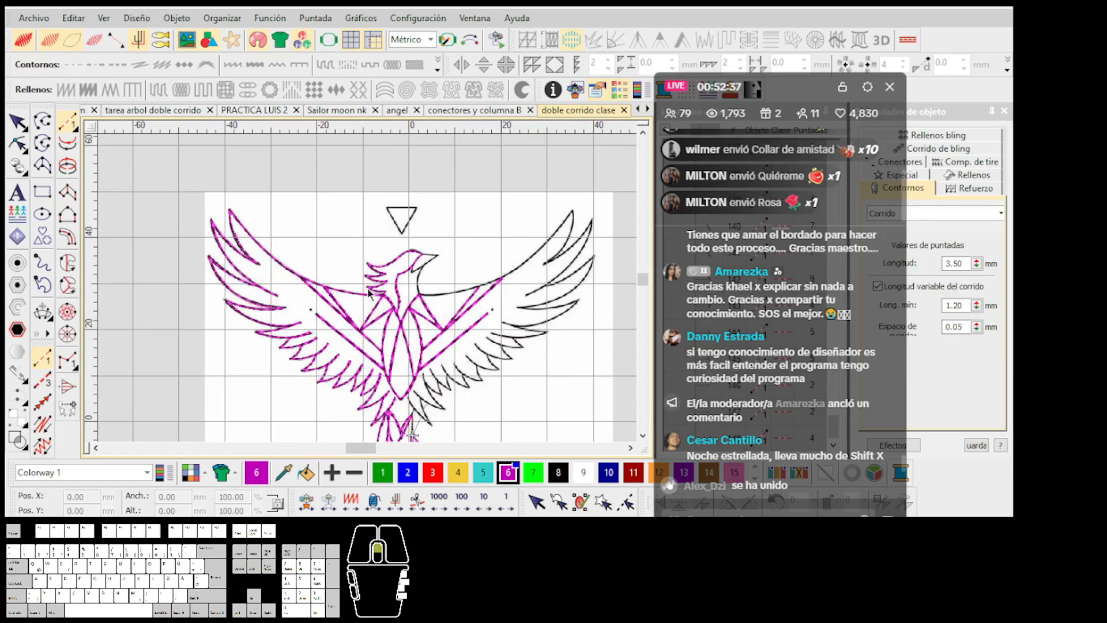
{"action": "scroll", "coordinate": [359, 280], "scroll_direction": "up", "scroll_amount": 1}
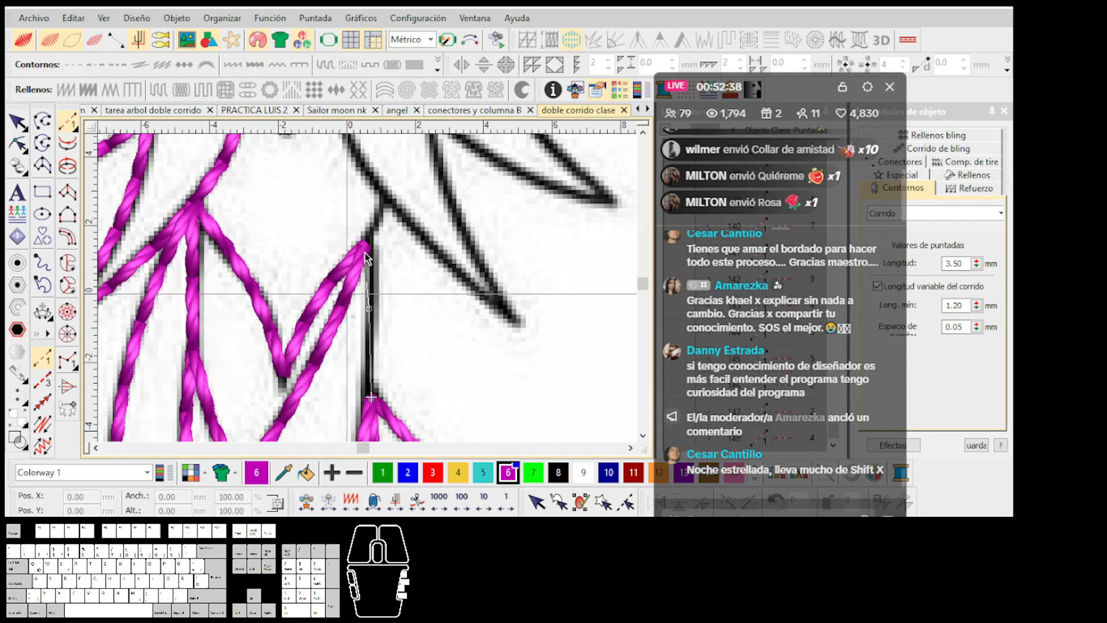
{"action": "scroll", "coordinate": [367, 241], "scroll_direction": "up", "scroll_amount": 1}
{"action": "left_click", "coordinate": [370, 287]}
{"action": "key", "text": "Return"}
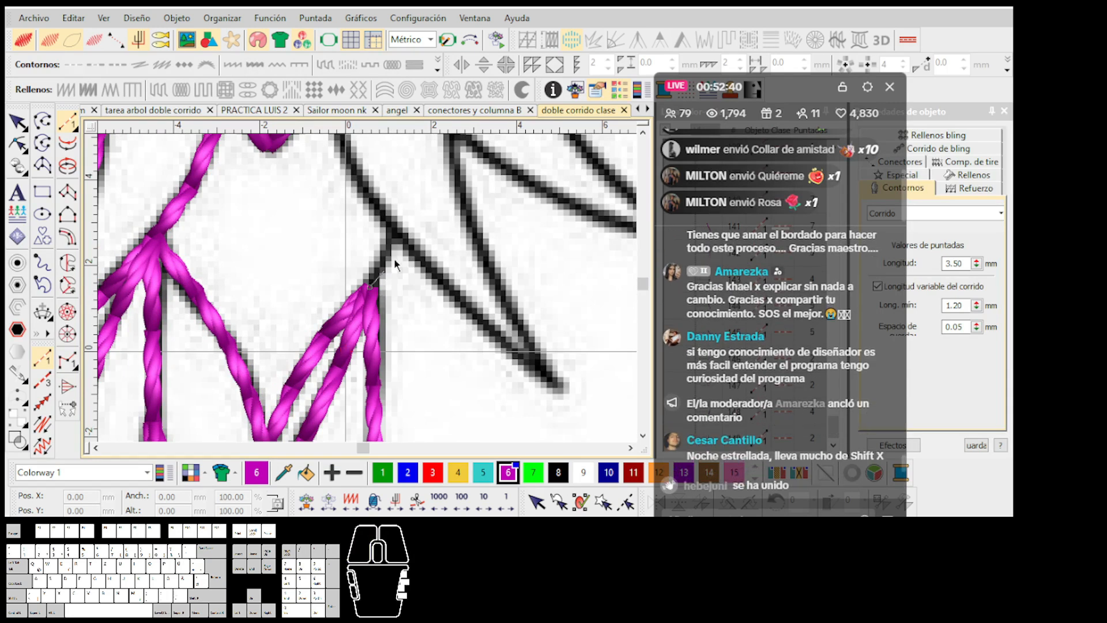
Step: Trace the short link up to the right wing's lowest feather, then run along that feather's inner end and backtrack to the junction
{"action": "scroll", "coordinate": [397, 230], "scroll_direction": "down", "scroll_amount": 1}
{"action": "scroll", "coordinate": [367, 288], "scroll_direction": "up", "scroll_amount": 1}
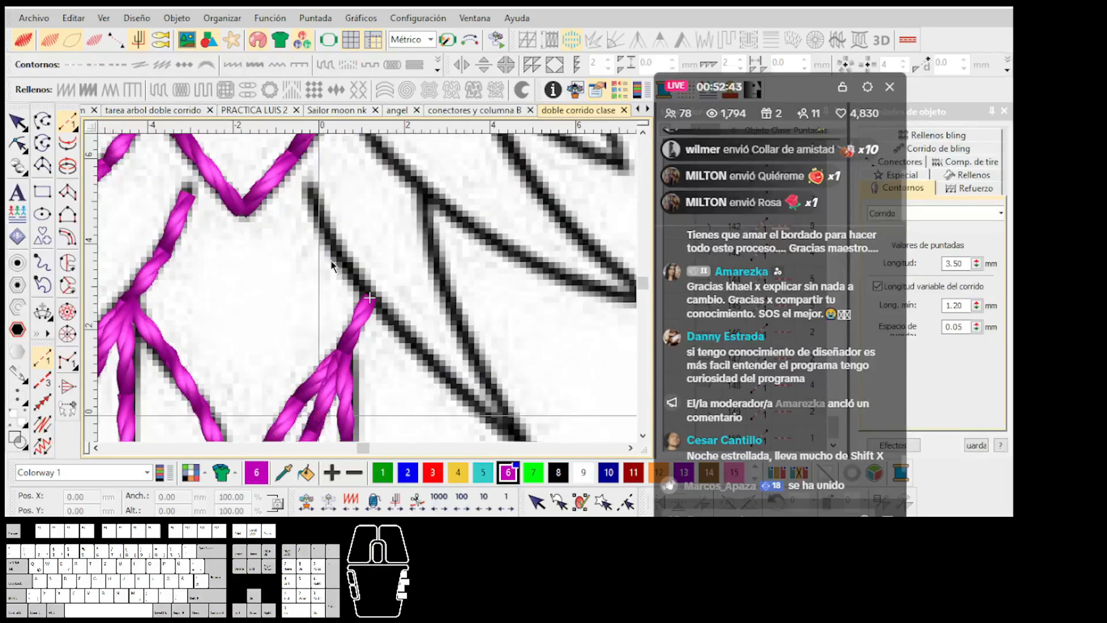
{"action": "left_click", "coordinate": [370, 297]}
{"action": "right_click", "coordinate": [338, 254]}
{"action": "left_click", "coordinate": [306, 185]}
{"action": "middle_click", "coordinate": [306, 185]}
{"action": "key", "text": "shift+x"}
Step: Trace the right wing's lowest feather around its tip and up to the junction with the second feather
{"action": "left_click", "coordinate": [370, 296]}
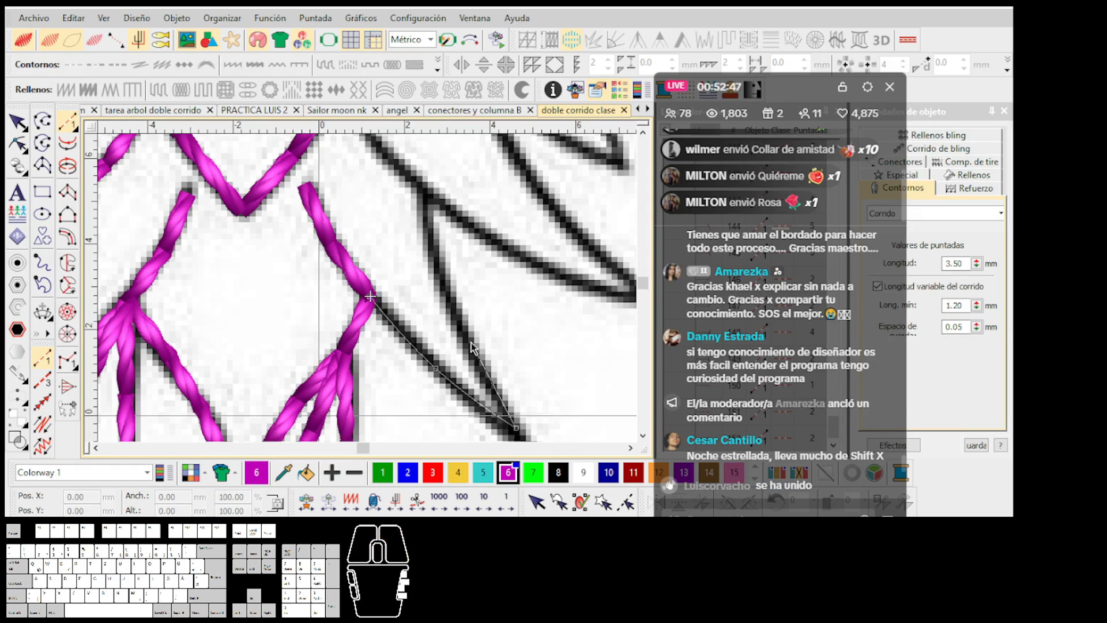
{"action": "left_click", "coordinate": [431, 196]}
{"action": "middle_click", "coordinate": [430, 196]}
{"action": "scroll", "coordinate": [430, 196], "scroll_direction": "down", "scroll_amount": 1}
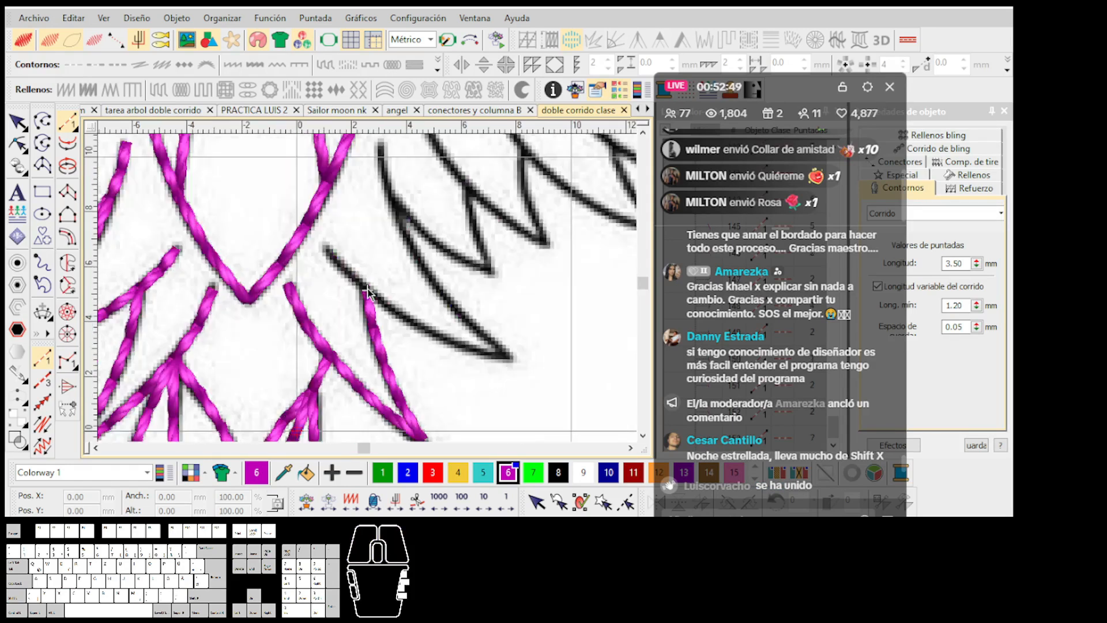
Step: Trace the second feather's inner end and backtrack it, then trace around its tip up to the third feather's junction
{"action": "scroll", "coordinate": [372, 293], "scroll_direction": "up", "scroll_amount": 1}
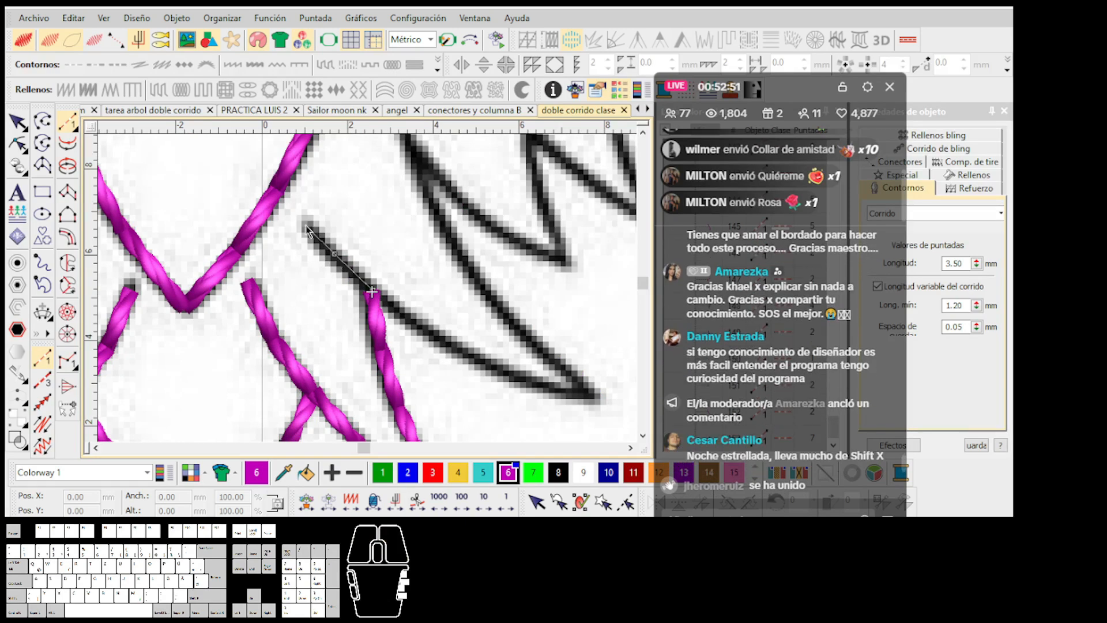
{"action": "right_click", "coordinate": [460, 355]}
{"action": "left_click", "coordinate": [592, 395]}
{"action": "right_click", "coordinate": [499, 309]}
{"action": "key", "text": "c"}
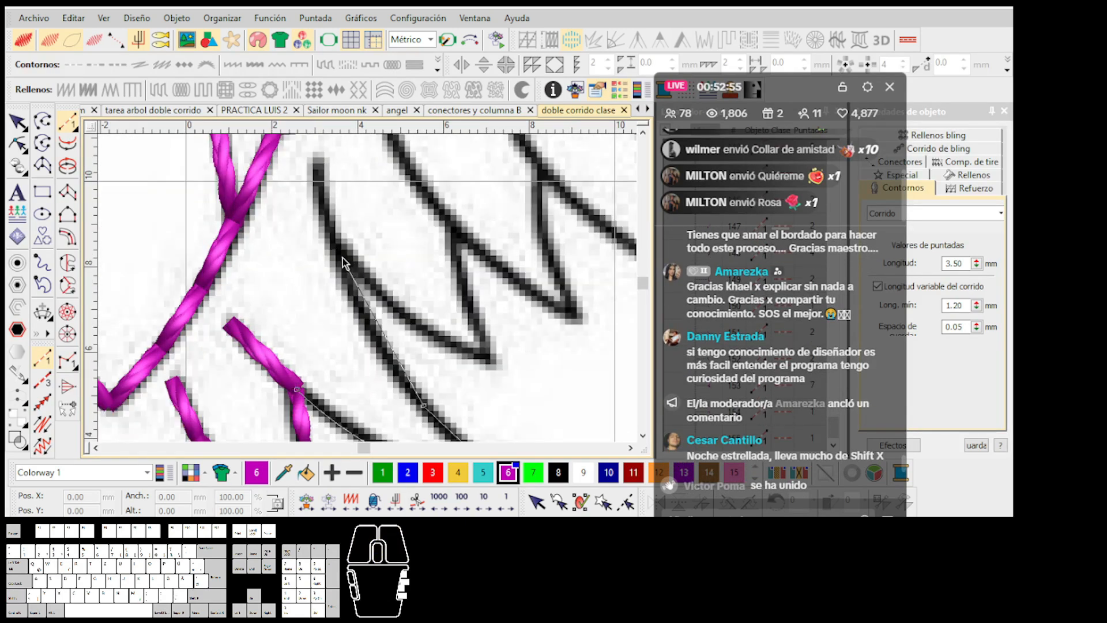
{"action": "left_click", "coordinate": [345, 261]}
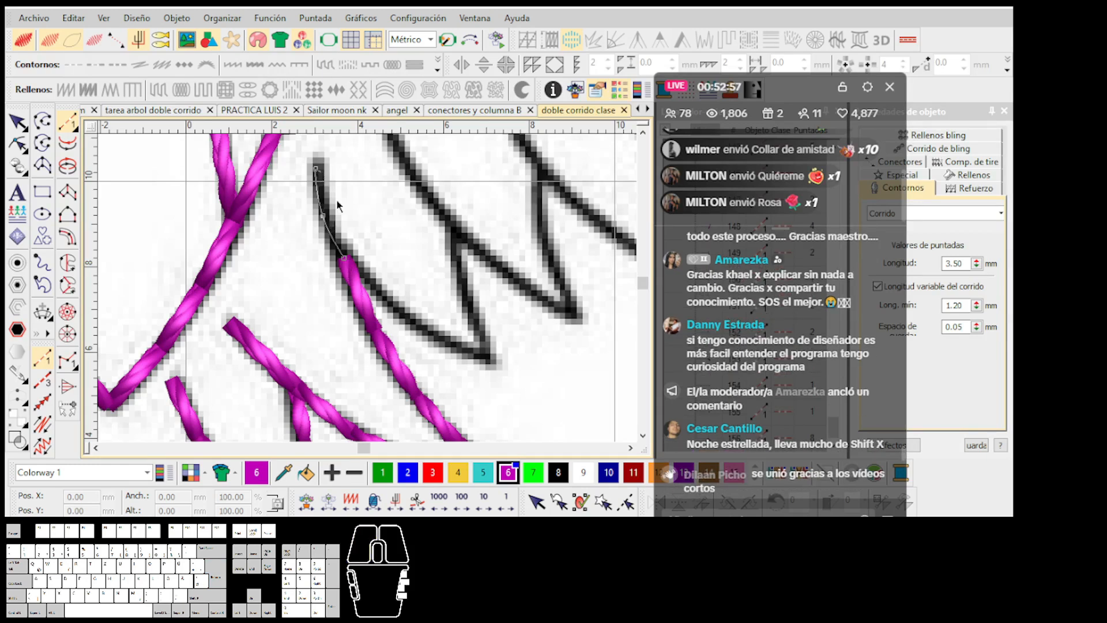
Step: Trace and backtrack the third feather's inner end, then trace around its tip up to the fourth feather's junction
{"action": "key", "text": "Return"}
{"action": "key", "text": "shift+x"}
{"action": "left_click", "coordinate": [345, 258]}
{"action": "right_click", "coordinate": [395, 312]}
{"action": "left_click", "coordinate": [500, 367]}
{"action": "right_click", "coordinate": [460, 291]}
{"action": "left_click", "coordinate": [452, 232]}
{"action": "key", "text": "Return"}
Step: Trace and backtrack the fourth feather's inner end, then trace around its tip up to the fifth feather's junction
{"action": "key", "text": "c"}
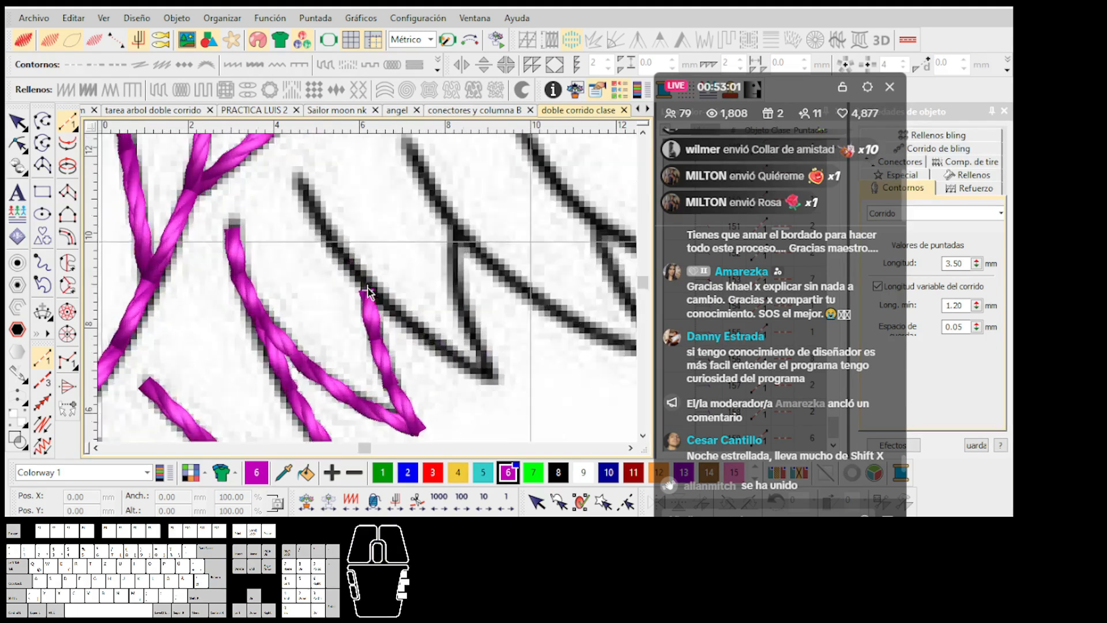
{"action": "right_click", "coordinate": [337, 248]}
{"action": "left_click", "coordinate": [297, 163]}
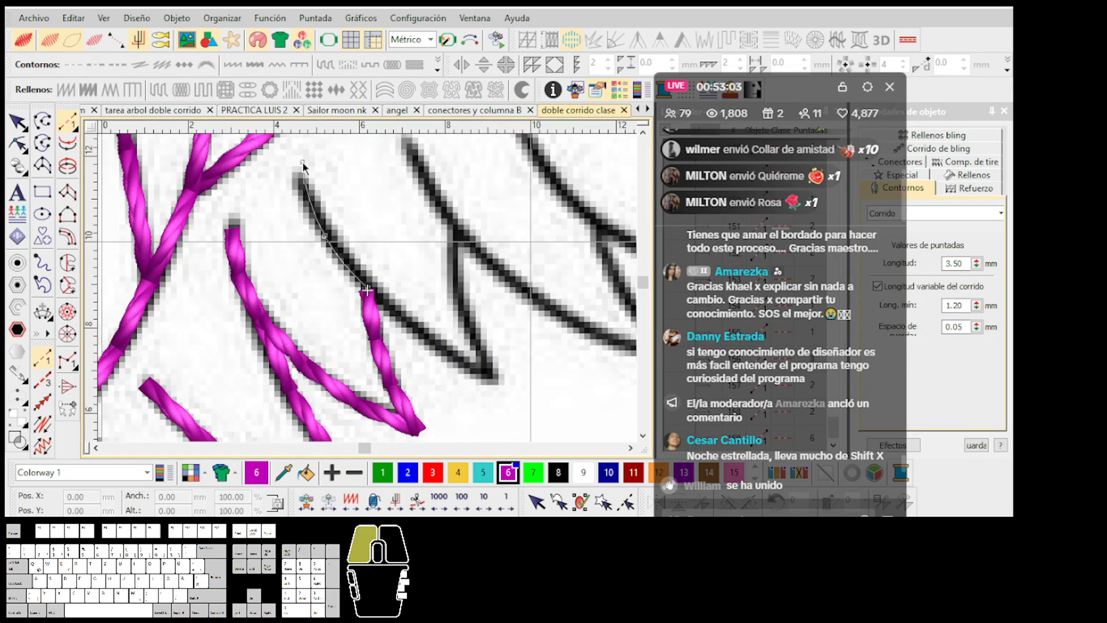
{"action": "right_click", "coordinate": [410, 327]}
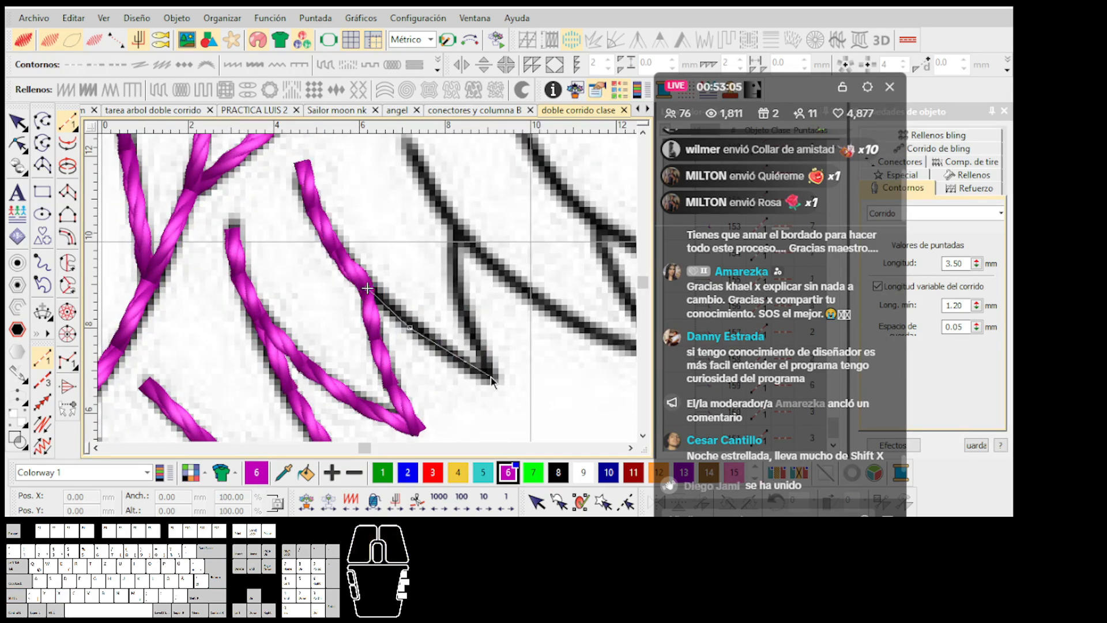
{"action": "left_click", "coordinate": [458, 234]}
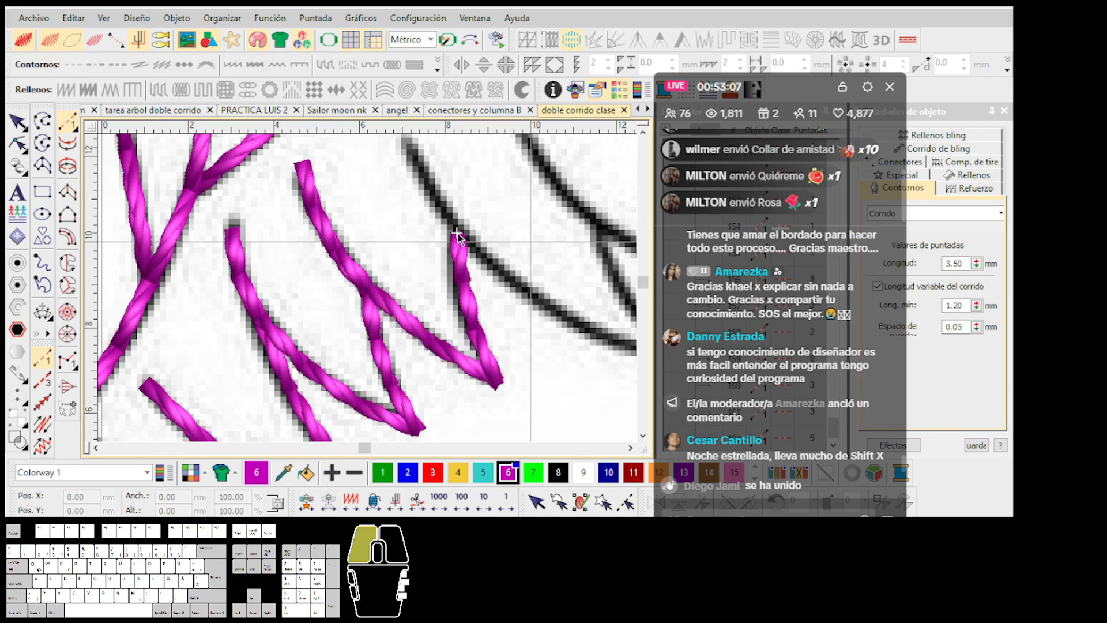
Step: Trace and backtrack the fifth feather's inner end, then trace around its tip up to the sixth feather's junction
{"action": "left_click", "coordinate": [324, 197]}
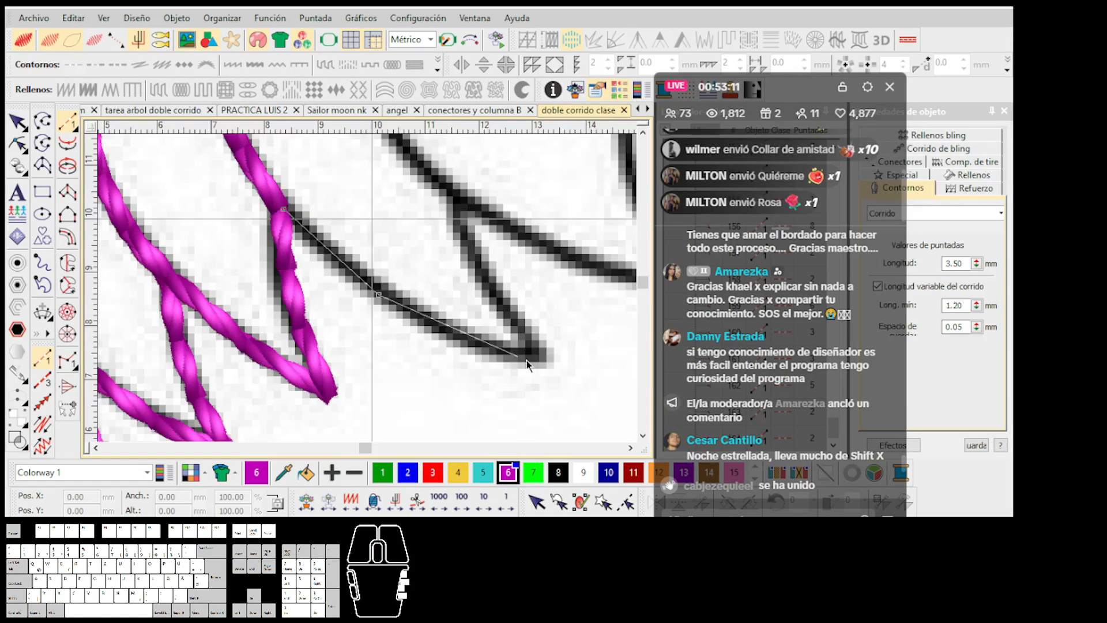
{"action": "left_click", "coordinate": [544, 362]}
{"action": "left_click", "coordinate": [455, 196]}
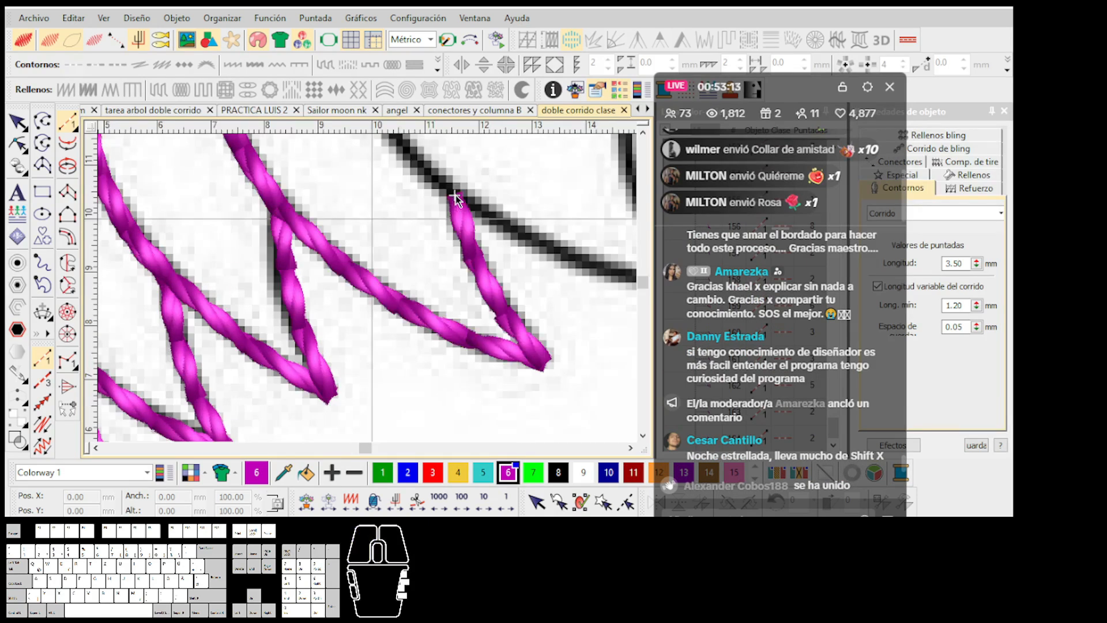
Step: Trace and backtrack the sixth feather's inner end, then trace around its tip up to the seventh feather's junction
{"action": "left_click", "coordinate": [299, 204]}
{"action": "key", "text": "Return"}
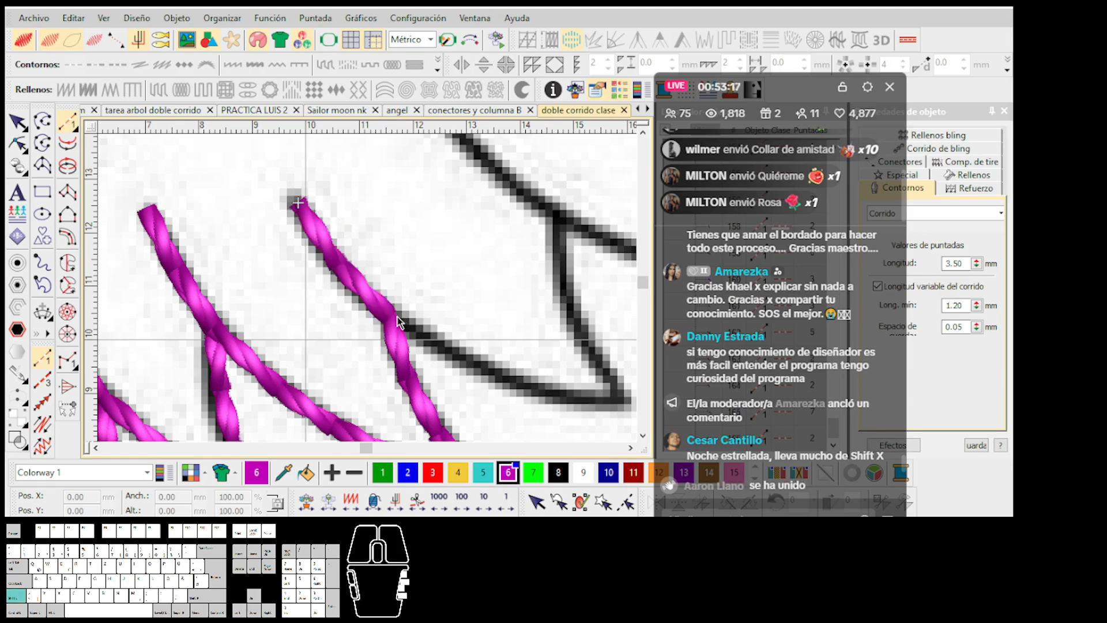
{"action": "key", "text": "shift+x"}
{"action": "left_click", "coordinate": [623, 401]}
{"action": "right_click", "coordinate": [566, 304]}
{"action": "left_click", "coordinate": [556, 214]}
{"action": "key", "text": "Return"}
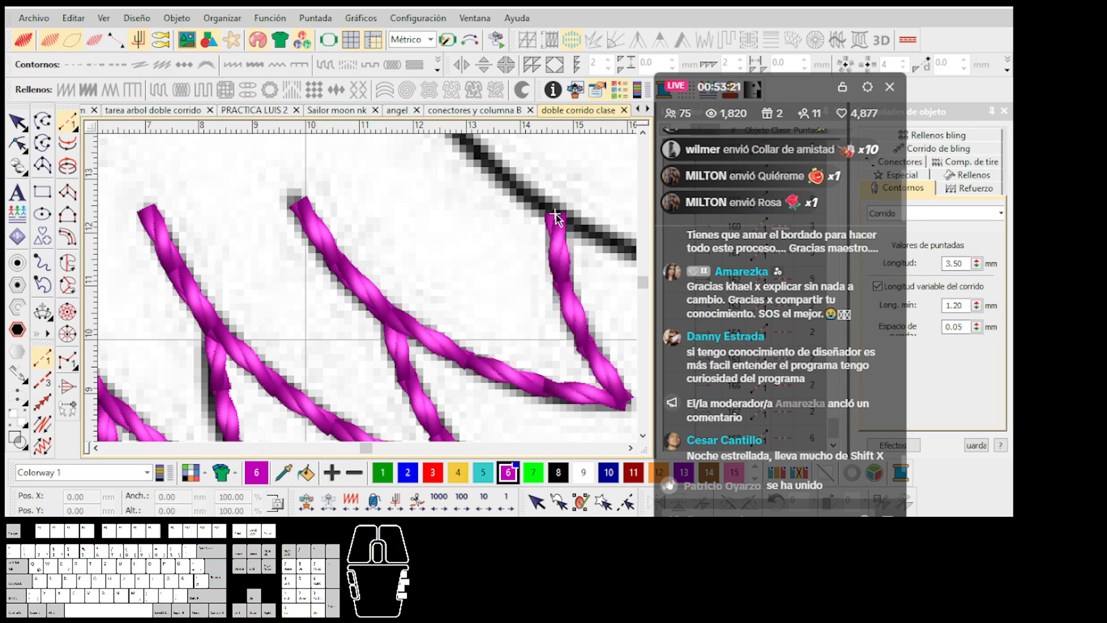
Step: Trace the seventh feather's inner end with a curved run stitch and backtrack it to the junction
{"action": "scroll", "coordinate": [555, 213], "scroll_direction": "down", "scroll_amount": 2}
{"action": "scroll", "coordinate": [363, 287], "scroll_direction": "up", "scroll_amount": 2}
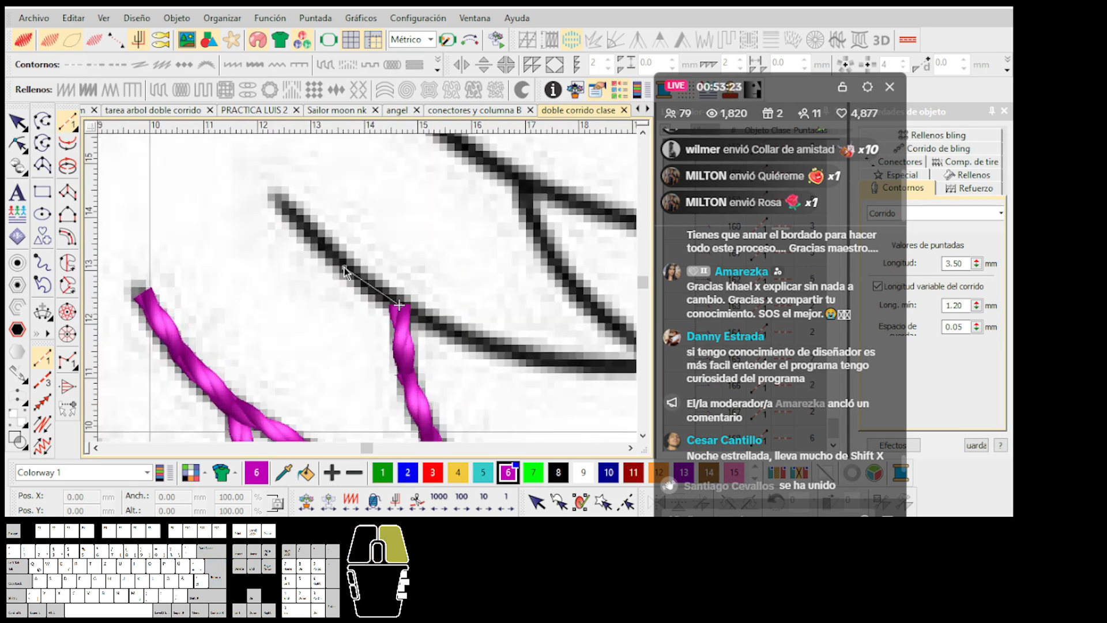
{"action": "right_click", "coordinate": [344, 268]}
{"action": "left_click", "coordinate": [277, 195]}
{"action": "key", "text": "Return"}
{"action": "key", "text": "shift+x"}
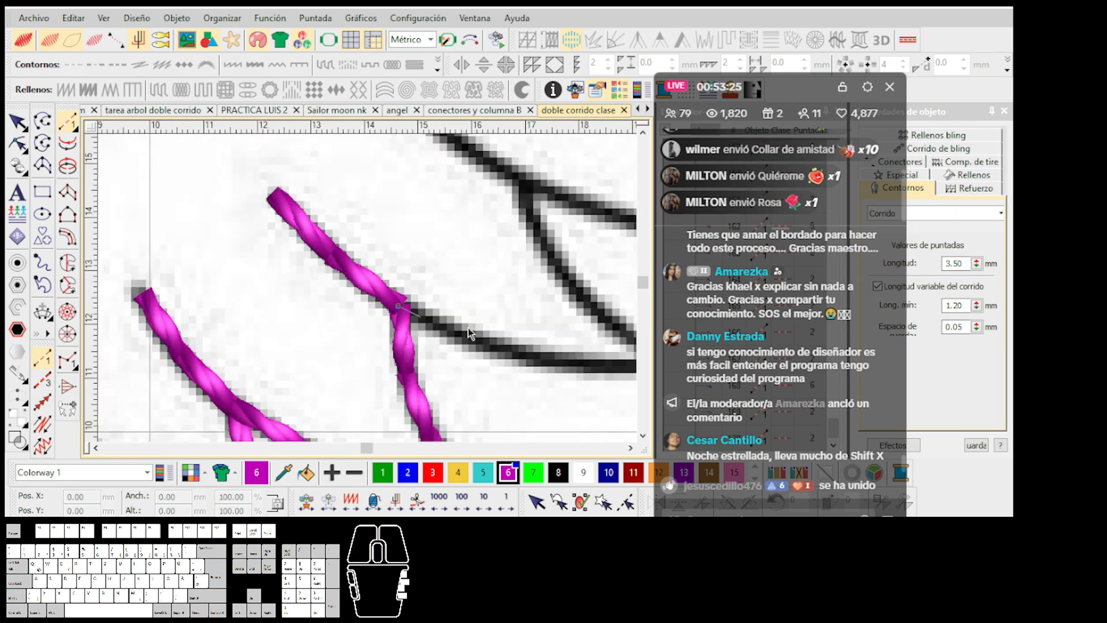
Step: Trace the seventh feather's lower edge around its tip and up to the junction with the eighth feather
{"action": "scroll", "coordinate": [518, 341], "scroll_direction": "down", "scroll_amount": 1}
{"action": "scroll", "coordinate": [367, 287], "scroll_direction": "up", "scroll_amount": 1}
{"action": "left_click", "coordinate": [512, 305]}
{"action": "right_click", "coordinate": [428, 238]}
{"action": "scroll", "coordinate": [398, 203], "scroll_direction": "down", "scroll_amount": 2}
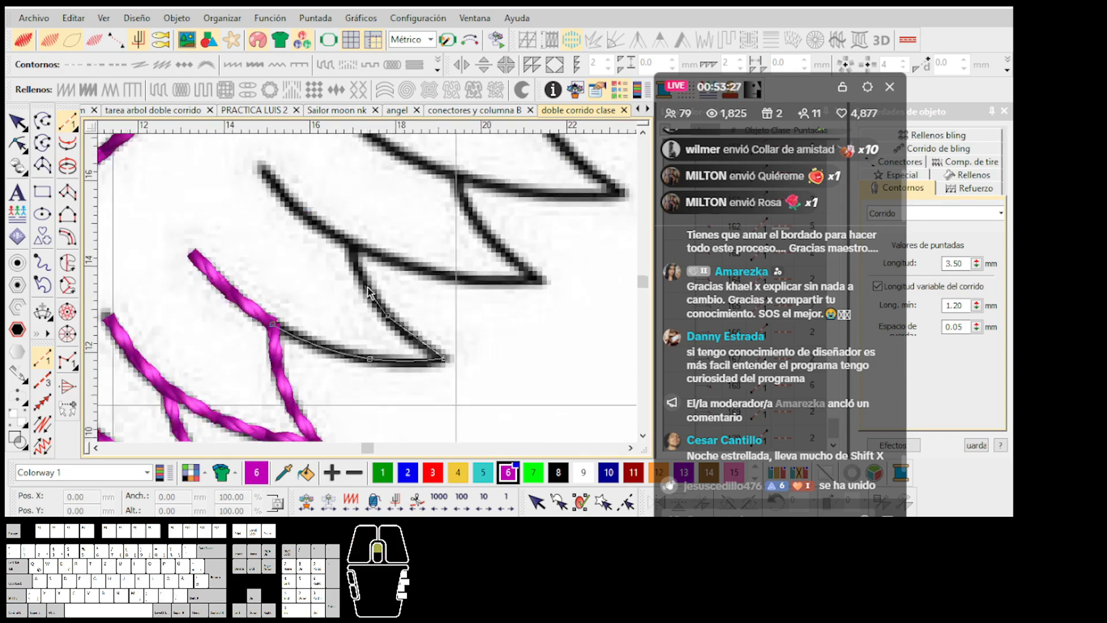
{"action": "scroll", "coordinate": [367, 288], "scroll_direction": "up", "scroll_amount": 1}
{"action": "left_click", "coordinate": [349, 238]}
{"action": "key", "text": "Return"}
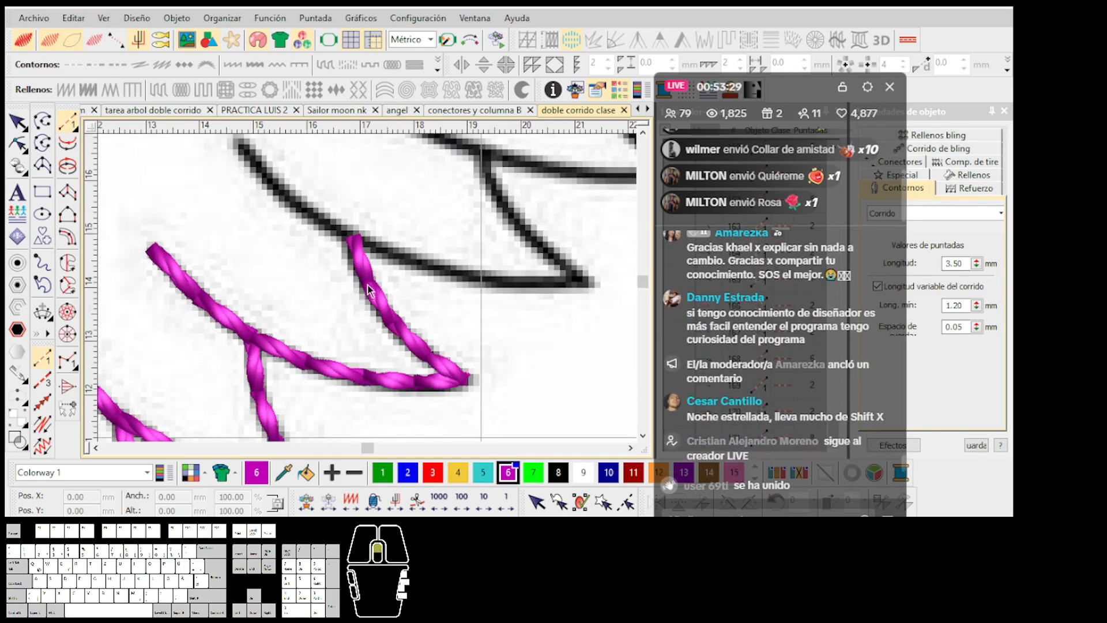
Step: Trace the eighth feather's inner end with a curved run stitch and backtrack it to the junction
{"action": "scroll", "coordinate": [368, 268], "scroll_direction": "up", "scroll_amount": 1}
{"action": "left_click", "coordinate": [361, 254]}
{"action": "scroll", "coordinate": [362, 271], "scroll_direction": "down", "scroll_amount": 1}
{"action": "left_click", "coordinate": [287, 224]}
{"action": "key", "text": "Return"}
{"action": "key", "text": "shift+x"}
Step: Trace the eighth feather's lower edge around its tip and up to the junction with the ninth feather
{"action": "left_click", "coordinate": [413, 319]}
{"action": "middle_click", "coordinate": [506, 340]}
{"action": "left_click", "coordinate": [275, 271]}
{"action": "left_click", "coordinate": [373, 313]}
{"action": "left_click", "coordinate": [508, 316]}
{"action": "left_click", "coordinate": [404, 187]}
{"action": "key", "text": "Return"}
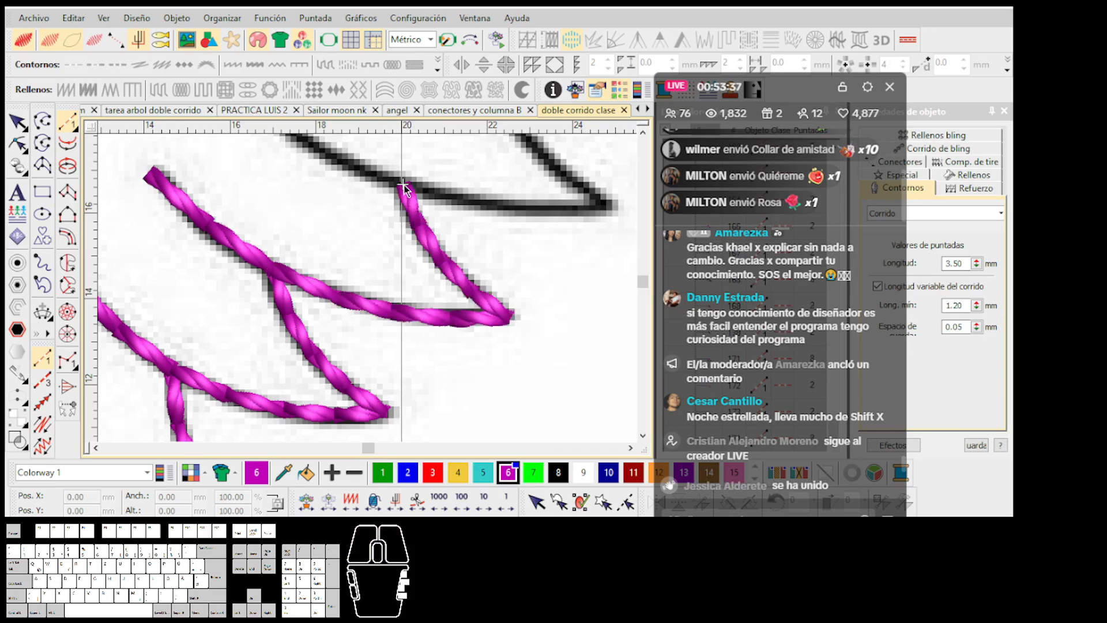
Step: Trace the ninth feather's inner end from the junction with a curved run stitch
{"action": "scroll", "coordinate": [405, 188], "scroll_direction": "down", "scroll_amount": 1}
{"action": "scroll", "coordinate": [368, 290], "scroll_direction": "up", "scroll_amount": 1}
{"action": "left_click", "coordinate": [366, 289]}
{"action": "right_click", "coordinate": [286, 263]}
{"action": "left_click", "coordinate": [230, 216]}
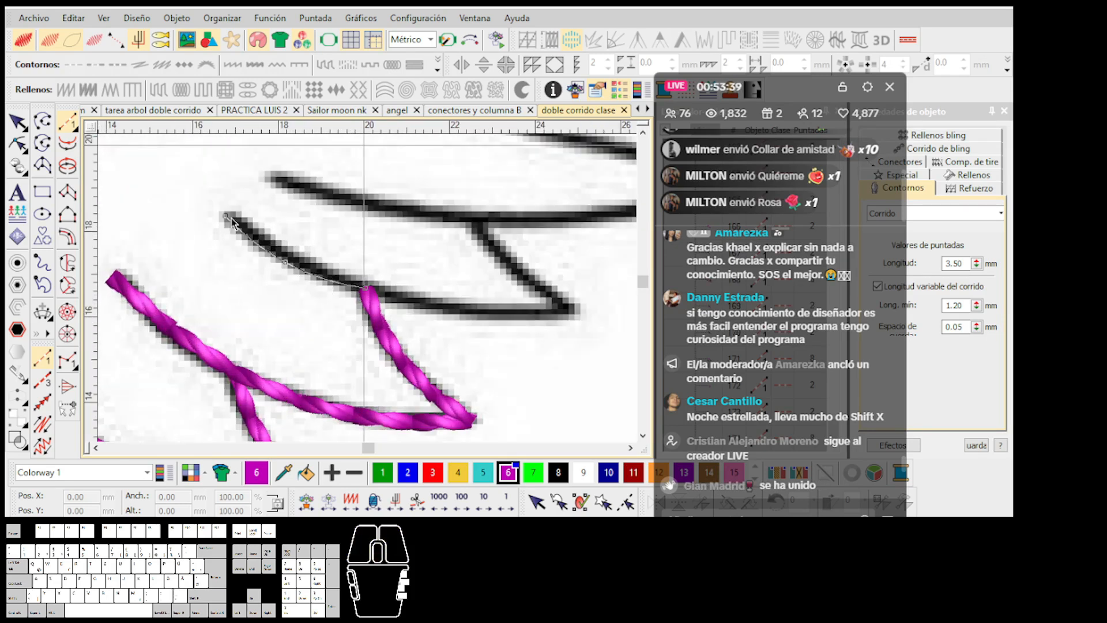
Step: Finish the current feather line and trace the feather's outline in running stitch through its tip to the branch point of the feather above
{"action": "key", "text": "Return"}
{"action": "scroll", "coordinate": [387, 294], "scroll_direction": "up", "scroll_amount": 1}
{"action": "key", "text": "shift+x"}
{"action": "left_click", "coordinate": [600, 313]}
{"action": "right_click", "coordinate": [487, 197]}
{"action": "key", "text": "Return"}
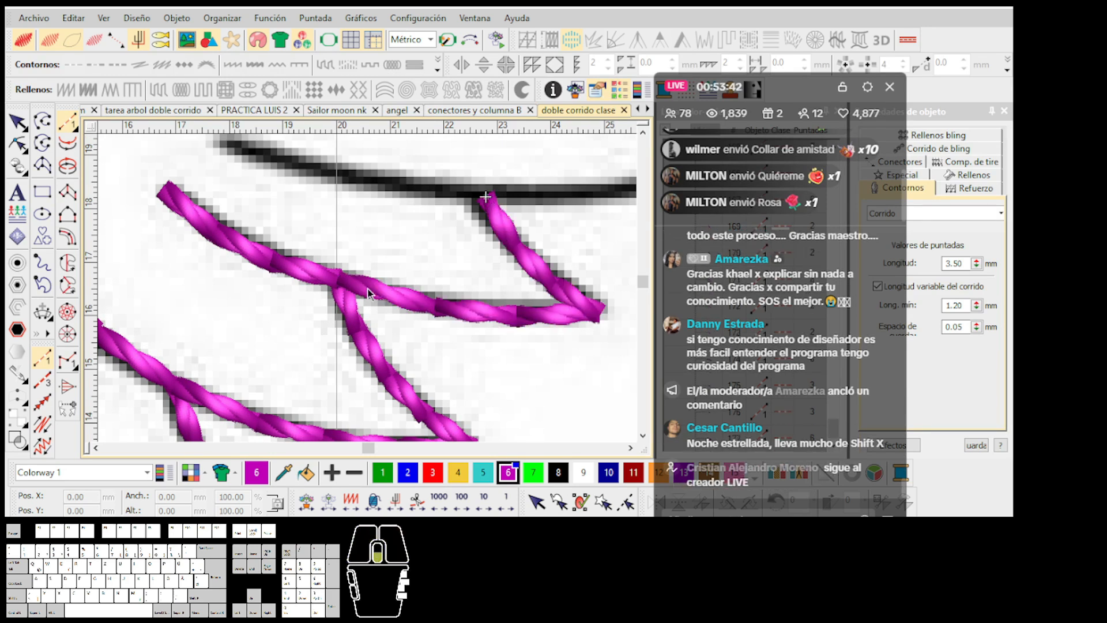
Step: Trace the inner line of the feather above, then outline that feather through its tip and back to the following branch point
{"action": "scroll", "coordinate": [367, 292], "scroll_direction": "down", "scroll_amount": 1}
{"action": "left_click", "coordinate": [179, 230]}
{"action": "key", "text": "Return"}
{"action": "scroll", "coordinate": [381, 291], "scroll_direction": "down", "scroll_amount": 1}
{"action": "left_click", "coordinate": [522, 252]}
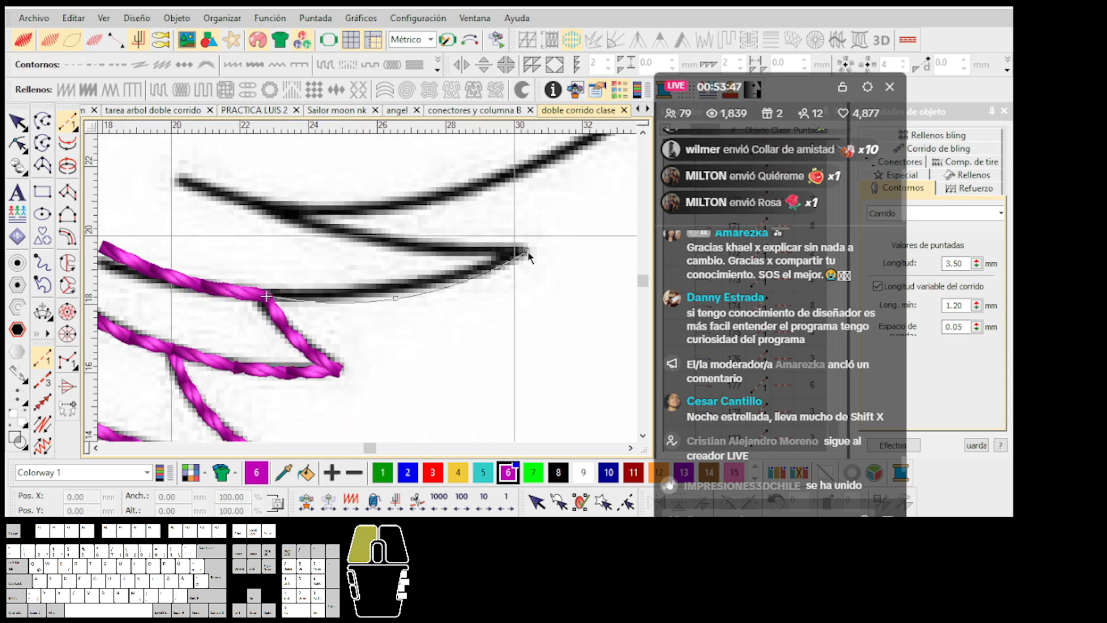
{"action": "left_click", "coordinate": [292, 214]}
{"action": "key", "text": "Return"}
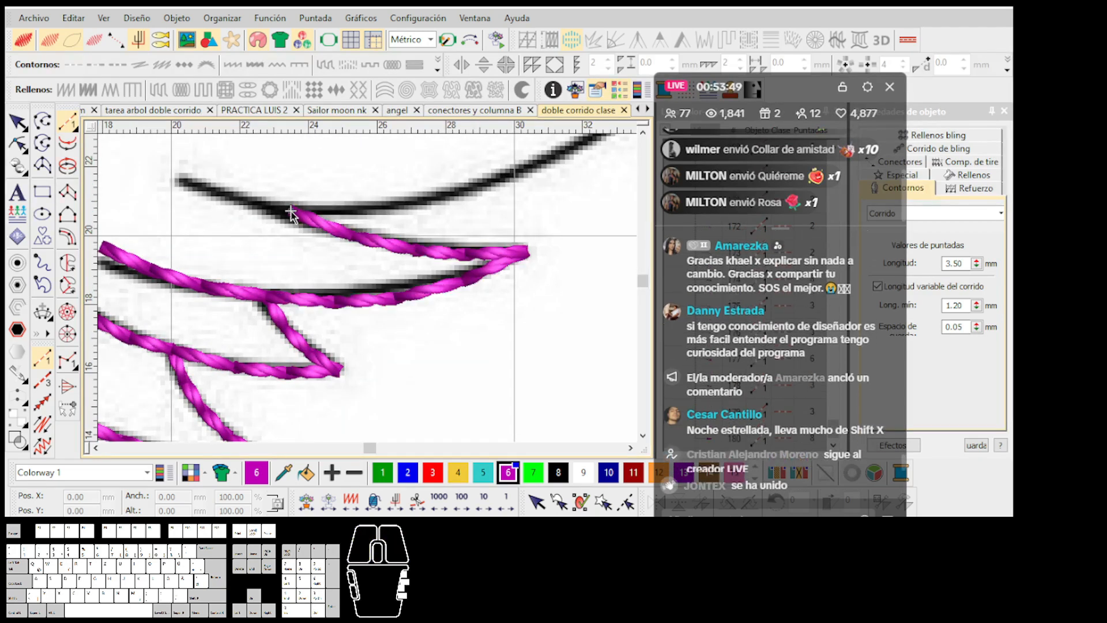
Step: Trace the short inner line from that branch point, then outline the first large feather through its tip and back to its inner point
{"action": "left_click", "coordinate": [158, 161]}
{"action": "key", "text": "Return"}
{"action": "left_click", "coordinate": [291, 211]}
{"action": "scroll", "coordinate": [437, 202], "scroll_direction": "down", "scroll_amount": 3}
{"action": "right_click", "coordinate": [382, 284]}
{"action": "scroll", "coordinate": [477, 235], "scroll_direction": "up", "scroll_amount": 1}
{"action": "left_click", "coordinate": [418, 249]}
{"action": "left_click", "coordinate": [130, 271]}
{"action": "scroll", "coordinate": [377, 288], "scroll_direction": "down", "scroll_amount": 1}
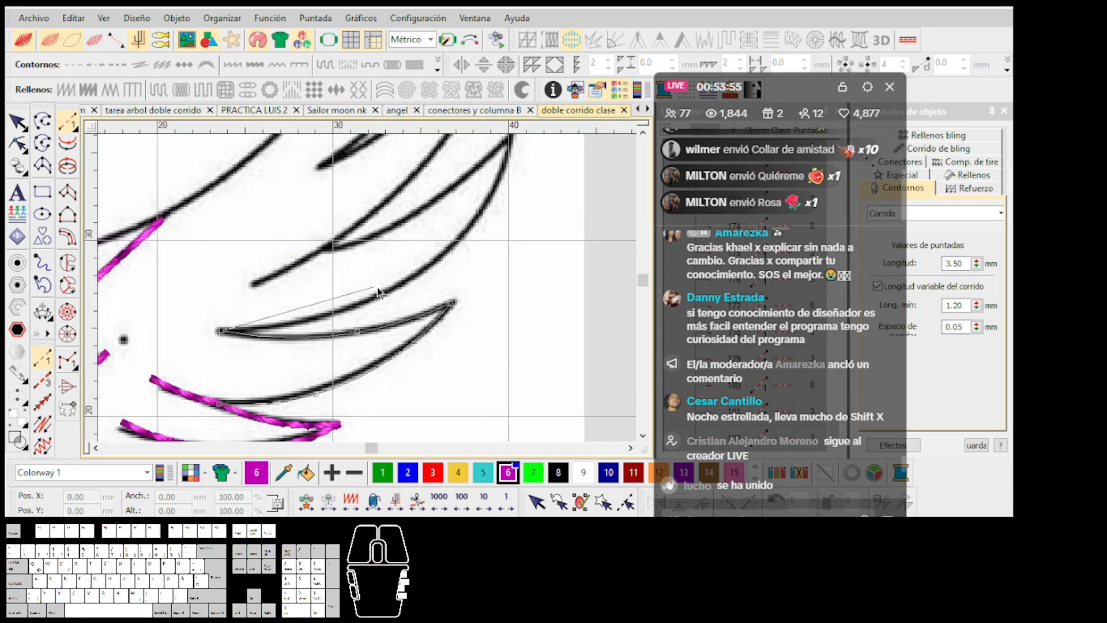
Step: Continue the running-stitch outline up to the next large feather's tip and back down to its branch point, then finish the object
{"action": "scroll", "coordinate": [353, 321], "scroll_direction": "up", "scroll_amount": 1}
{"action": "left_click", "coordinate": [421, 194]}
{"action": "right_click", "coordinate": [343, 262]}
{"action": "left_click", "coordinate": [195, 328]}
{"action": "key", "text": "Return"}
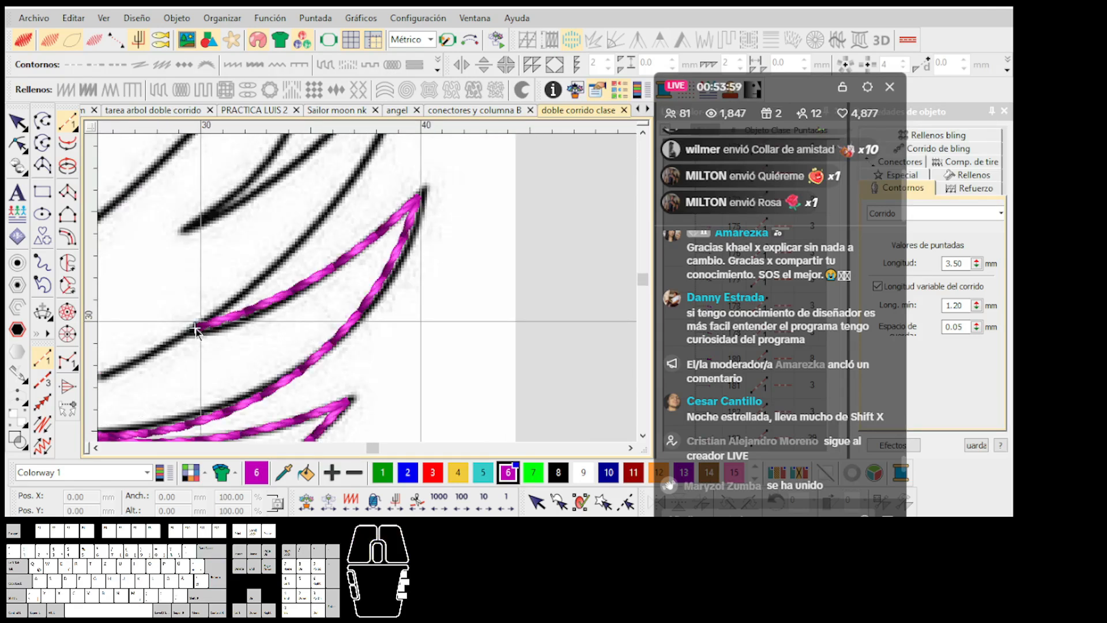
Step: Trace the inner line at that branch point, then start outlining the next upper feather through its tip and back to its inner point
{"action": "scroll", "coordinate": [354, 306], "scroll_direction": "up", "scroll_amount": 1}
{"action": "key", "text": "Return"}
{"action": "left_click", "coordinate": [373, 284]}
{"action": "scroll", "coordinate": [373, 285], "scroll_direction": "down", "scroll_amount": 1}
{"action": "scroll", "coordinate": [415, 219], "scroll_direction": "up", "scroll_amount": 1}
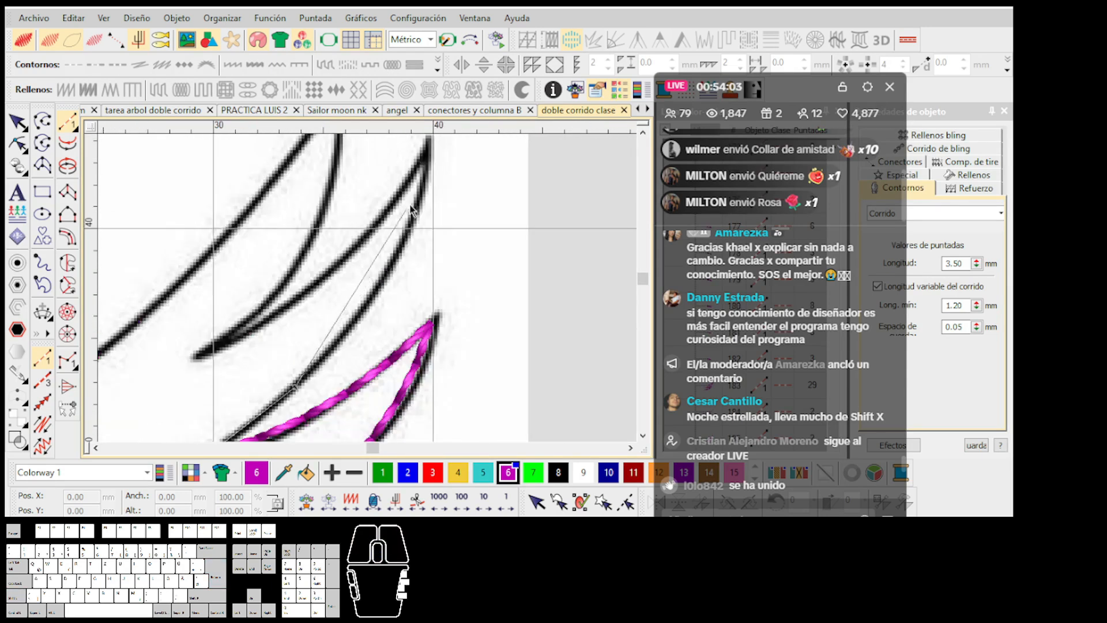
{"action": "left_click", "coordinate": [429, 150]}
{"action": "left_click", "coordinate": [364, 251]}
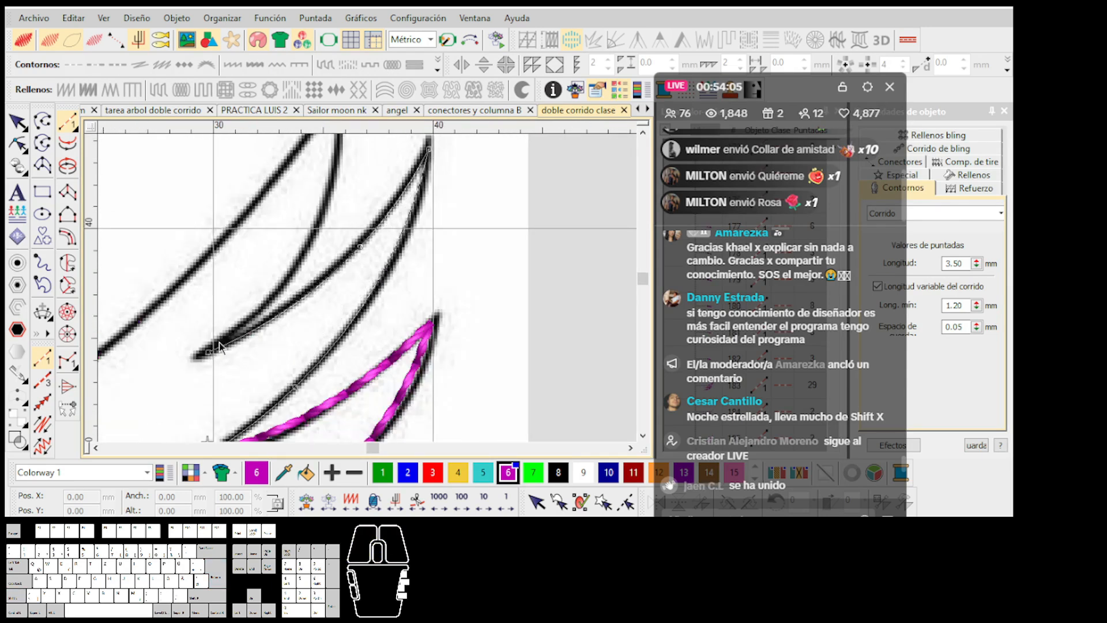
Step: Carry the outline around the topmost feather of the right wing and along the wing's top edge toward the body
{"action": "scroll", "coordinate": [317, 222], "scroll_direction": "down", "scroll_amount": 2}
{"action": "left_click", "coordinate": [373, 226]}
{"action": "scroll", "coordinate": [277, 343], "scroll_direction": "up", "scroll_amount": 1}
{"action": "right_click", "coordinate": [332, 308]}
{"action": "scroll", "coordinate": [321, 319], "scroll_direction": "down", "scroll_amount": 1}
{"action": "scroll", "coordinate": [271, 340], "scroll_direction": "up", "scroll_amount": 1}
{"action": "scroll", "coordinate": [370, 289], "scroll_direction": "up", "scroll_amount": 1}
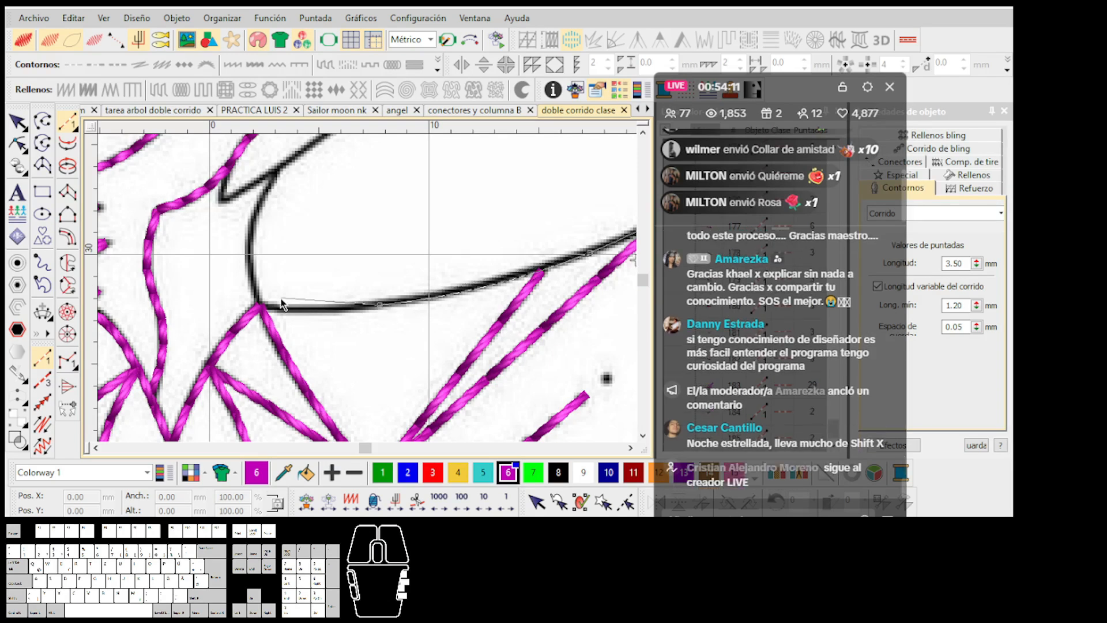
Step: Extend the wing outline to the shoulder and up the curve of the neck to the underside of the beak, and finish it
{"action": "scroll", "coordinate": [368, 289], "scroll_direction": "down", "scroll_amount": 1}
{"action": "scroll", "coordinate": [368, 288], "scroll_direction": "up", "scroll_amount": 2}
{"action": "scroll", "coordinate": [361, 250], "scroll_direction": "up", "scroll_amount": 1}
{"action": "right_click", "coordinate": [367, 301]}
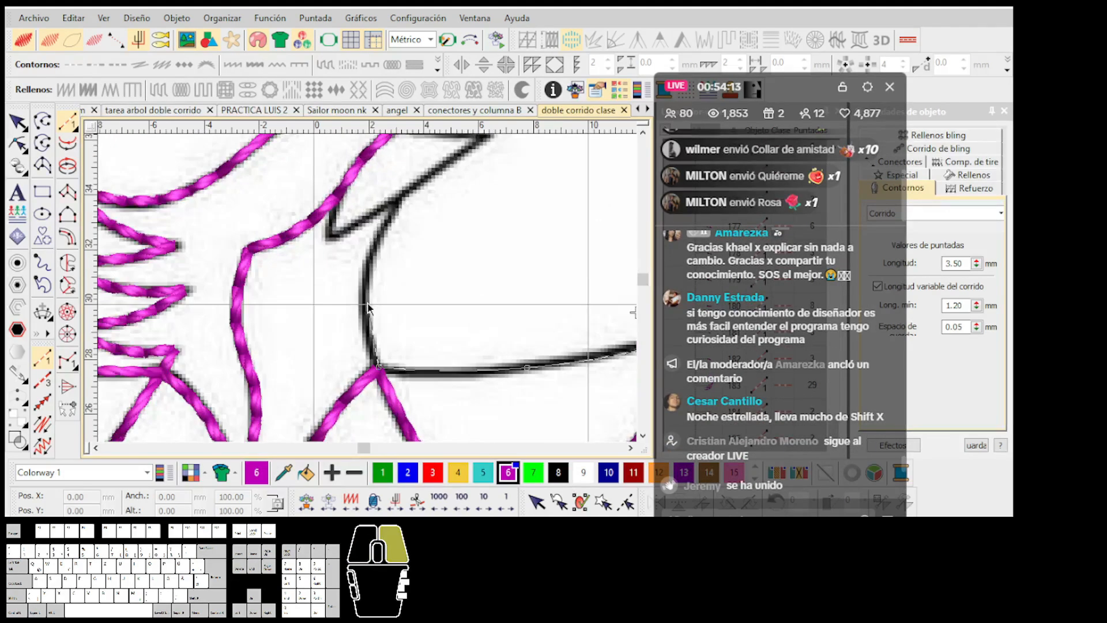
{"action": "scroll", "coordinate": [376, 232], "scroll_direction": "up", "scroll_amount": 1}
{"action": "left_click", "coordinate": [391, 250]}
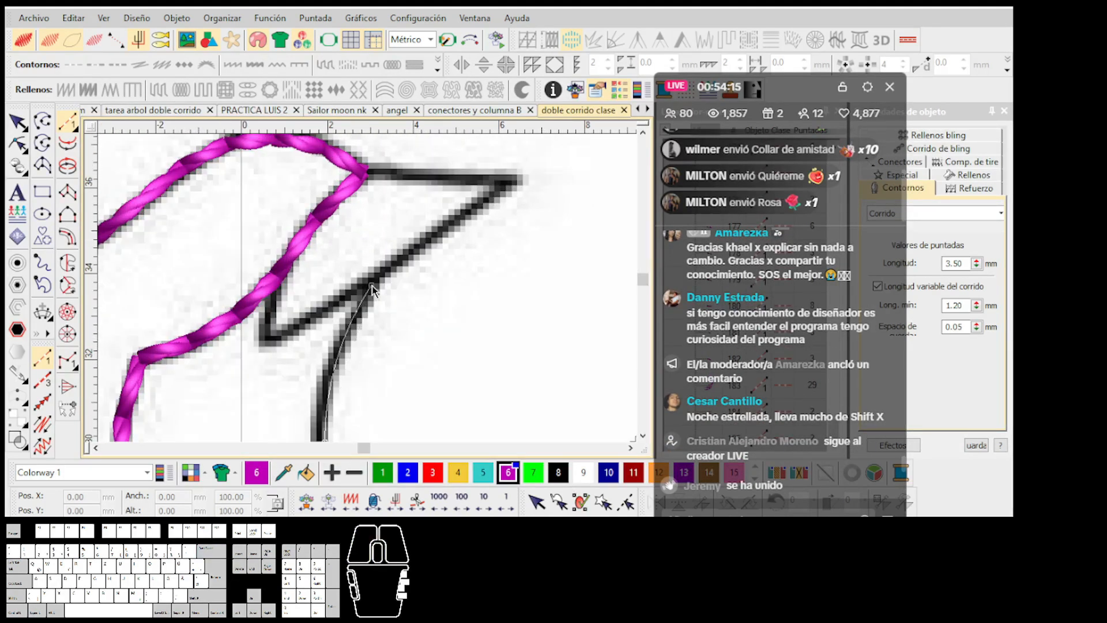
{"action": "scroll", "coordinate": [371, 286], "scroll_direction": "down", "scroll_amount": 2}
{"action": "scroll", "coordinate": [365, 291], "scroll_direction": "up", "scroll_amount": 2}
{"action": "left_click", "coordinate": [380, 278]}
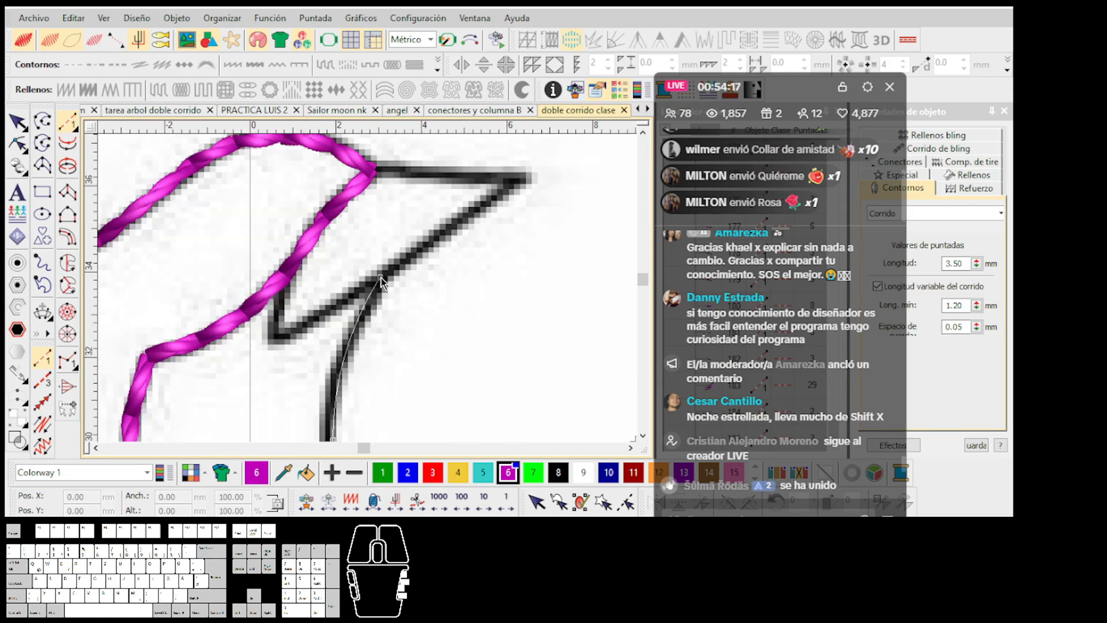
{"action": "key", "text": "Return"}
Step: Trace the beak in running stitch: the lower part back to the throat, and the upper part around the tip to the head
{"action": "left_click", "coordinate": [381, 278]}
{"action": "left_click", "coordinate": [286, 285]}
{"action": "key", "text": "Return"}
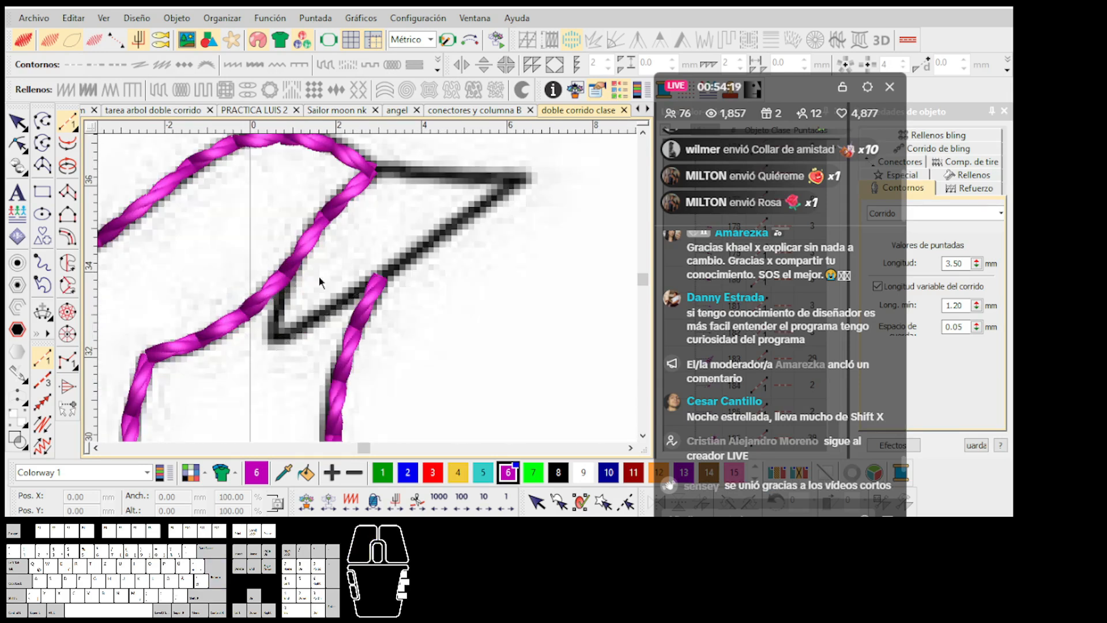
{"action": "key", "text": "shift+x"}
{"action": "left_click", "coordinate": [513, 181]}
{"action": "left_click", "coordinate": [373, 170]}
{"action": "key", "text": "Return"}
{"action": "key", "text": "shift+x"}
Step: Select the running-stitch object that forms the neck and the top edge of the right wing
{"action": "scroll", "coordinate": [368, 291], "scroll_direction": "down", "scroll_amount": 2}
{"action": "scroll", "coordinate": [368, 295], "scroll_direction": "down", "scroll_amount": 6}
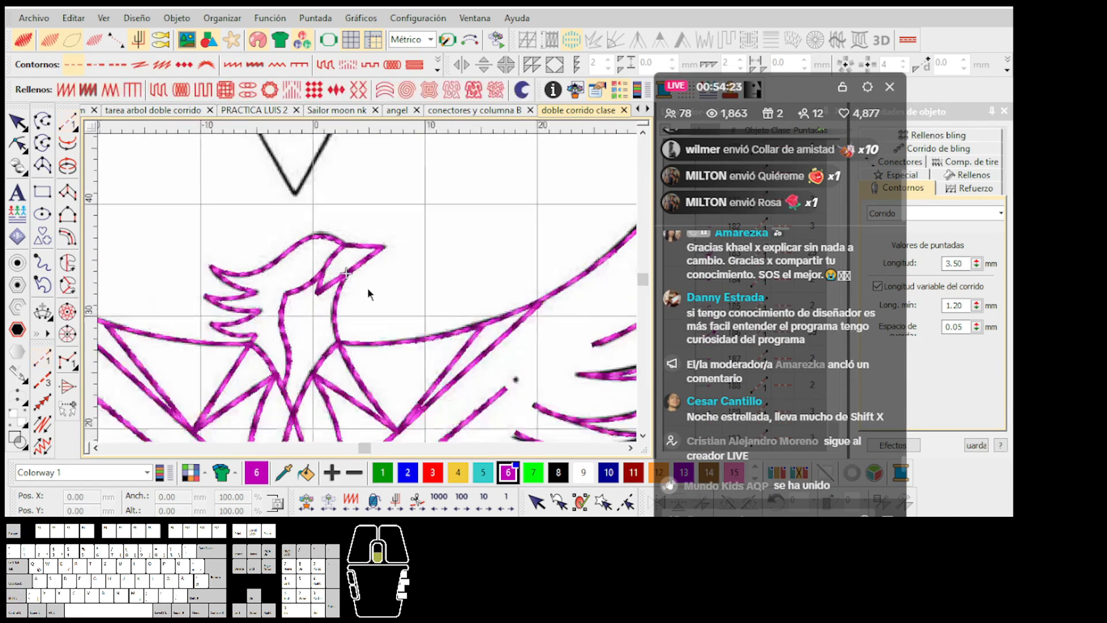
{"action": "scroll", "coordinate": [376, 271], "scroll_direction": "up", "scroll_amount": 5}
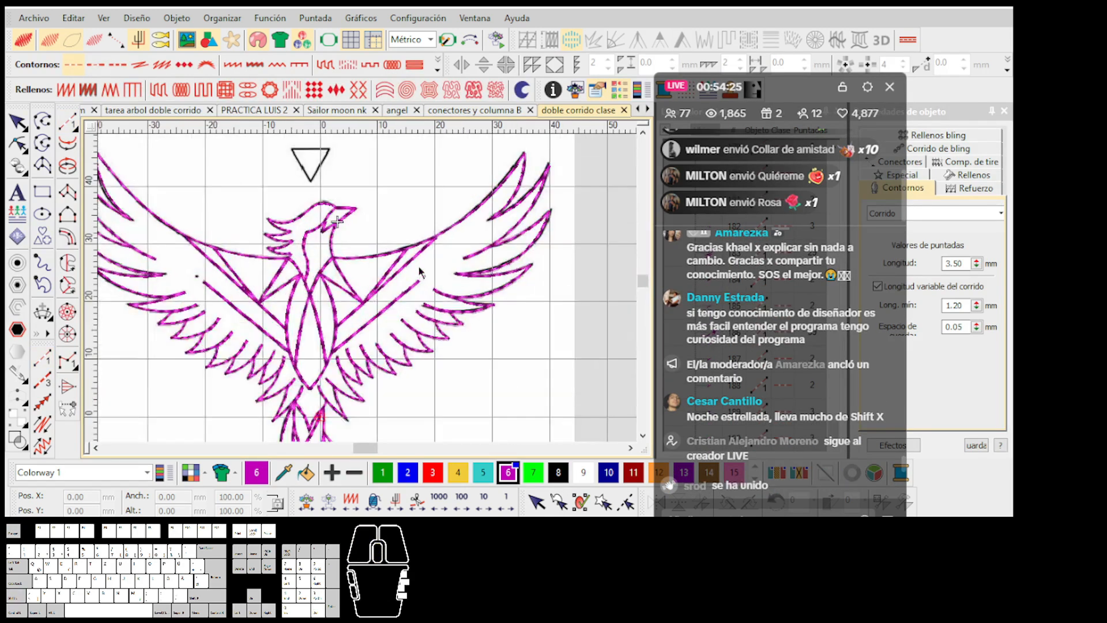
{"action": "left_click_drag", "start_coordinate": [485, 341], "coordinate": [526, 354]}
{"action": "key", "text": "ctrl+z"}
{"action": "scroll", "coordinate": [552, 239], "scroll_direction": "up", "scroll_amount": 1}
{"action": "left_click", "coordinate": [370, 289]}
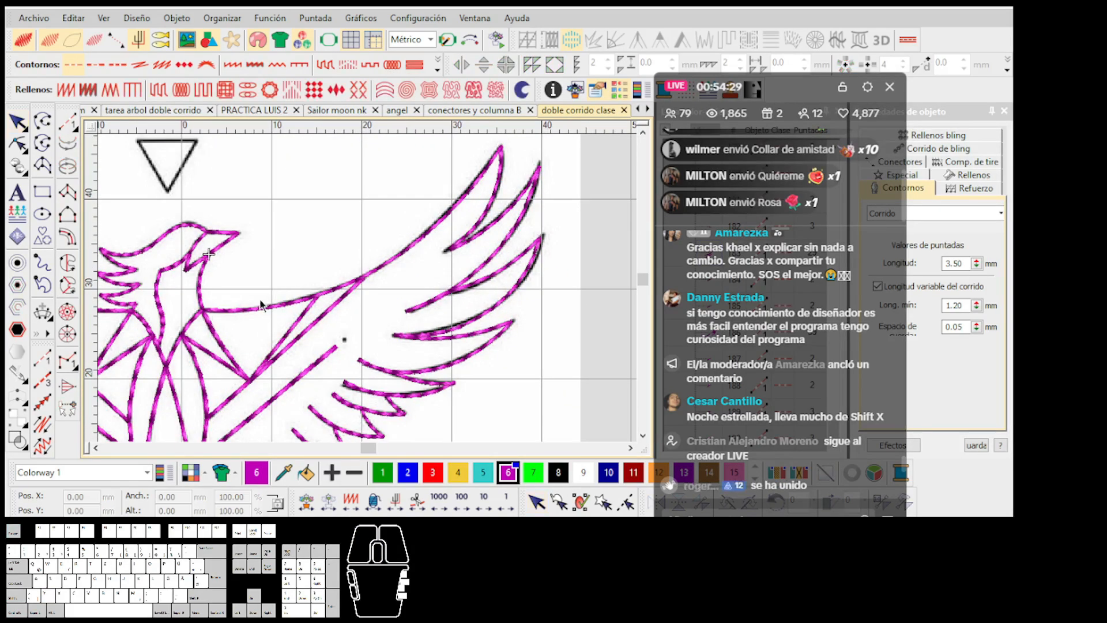
{"action": "scroll", "coordinate": [260, 305], "scroll_direction": "up", "scroll_amount": 2}
{"action": "scroll", "coordinate": [260, 292], "scroll_direction": "down", "scroll_amount": 3}
{"action": "left_click", "coordinate": [371, 297]}
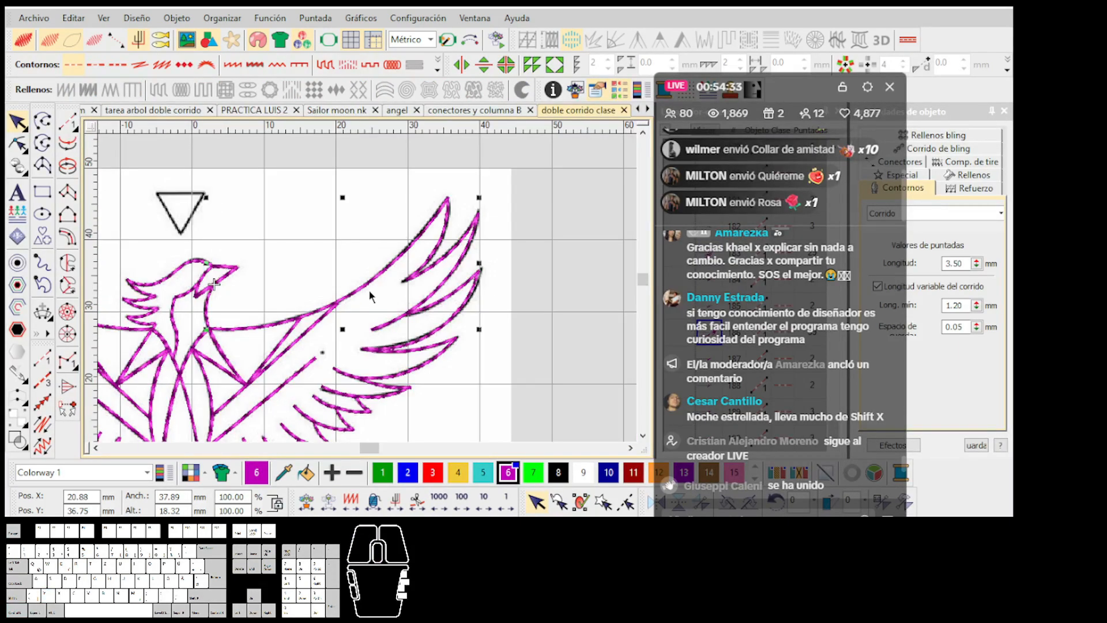
{"action": "left_click_drag", "start_coordinate": [378, 282], "coordinate": [414, 259]}
{"action": "left_click_drag", "start_coordinate": [452, 321], "coordinate": [475, 337]}
{"action": "key", "text": "ctrl+z"}
{"action": "key", "text": "ctrl+z"}
{"action": "left_click", "coordinate": [272, 327]}
{"action": "left_click", "coordinate": [273, 330]}
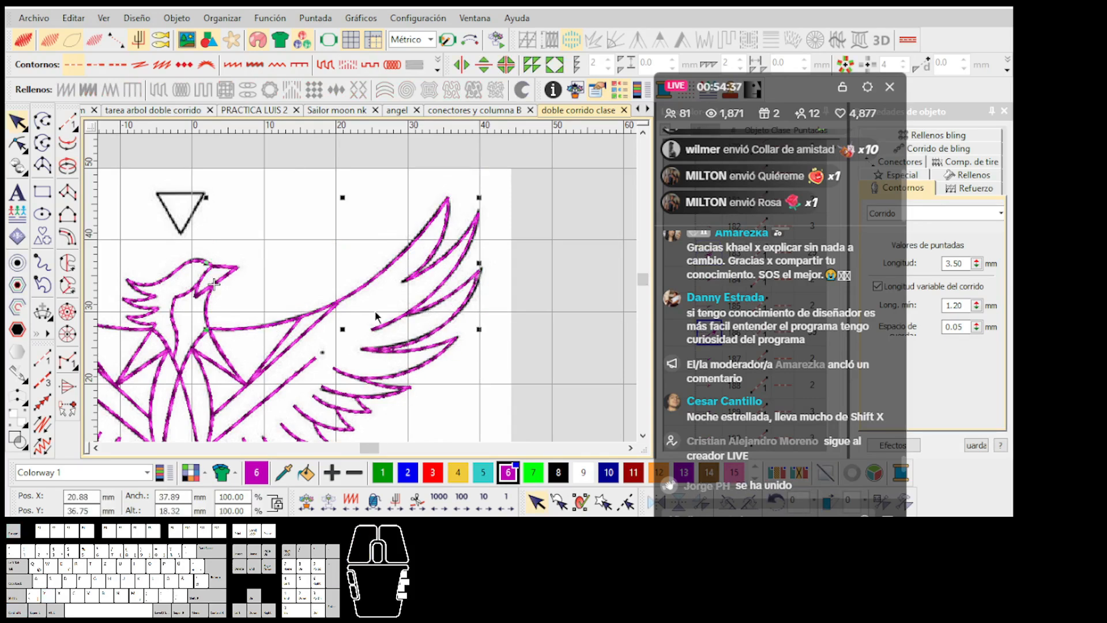
Step: Add the outline objects of the right wing's large outer feathers to the selection, leaving out the short inner lines
{"action": "left_click_drag", "start_coordinate": [425, 375], "coordinate": [444, 270]}
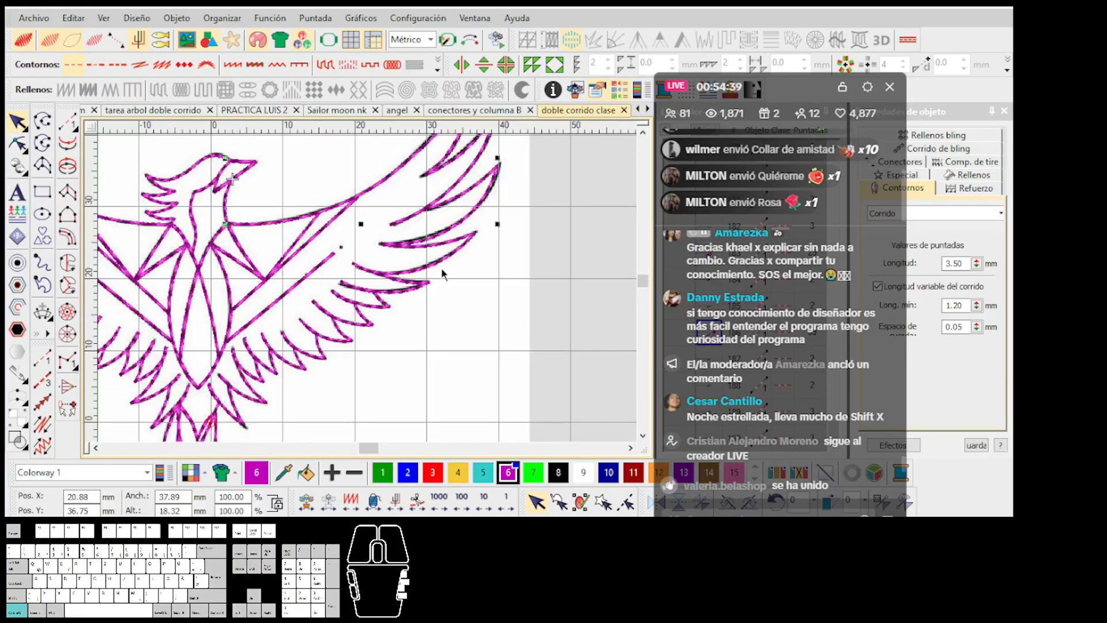
{"action": "left_click", "coordinate": [446, 262], "text": "ctrl"}
{"action": "left_click", "coordinate": [388, 306], "text": "ctrl"}
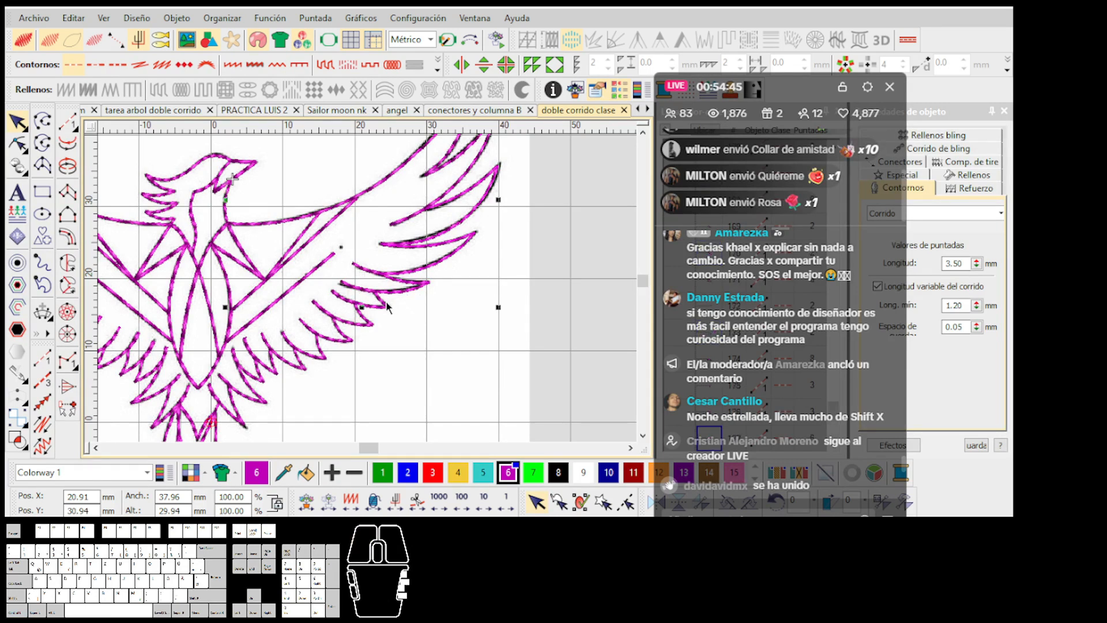
{"action": "key", "text": "t"}
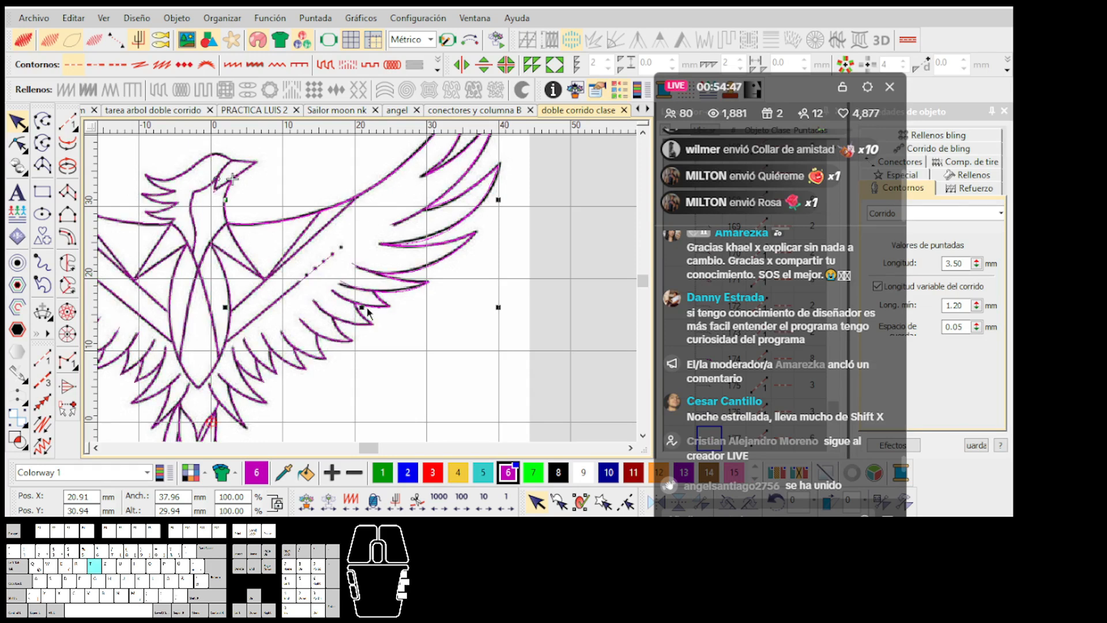
{"action": "scroll", "coordinate": [350, 361], "scroll_direction": "up", "scroll_amount": 2}
{"action": "key", "text": "t"}
Step: Add the remaining outlines of the small lower feathers down toward the tail to the selection, checking it without the realistic stitch view
{"action": "left_click", "coordinate": [370, 289], "text": "ctrl"}
{"action": "left_click", "coordinate": [341, 332], "text": "ctrl"}
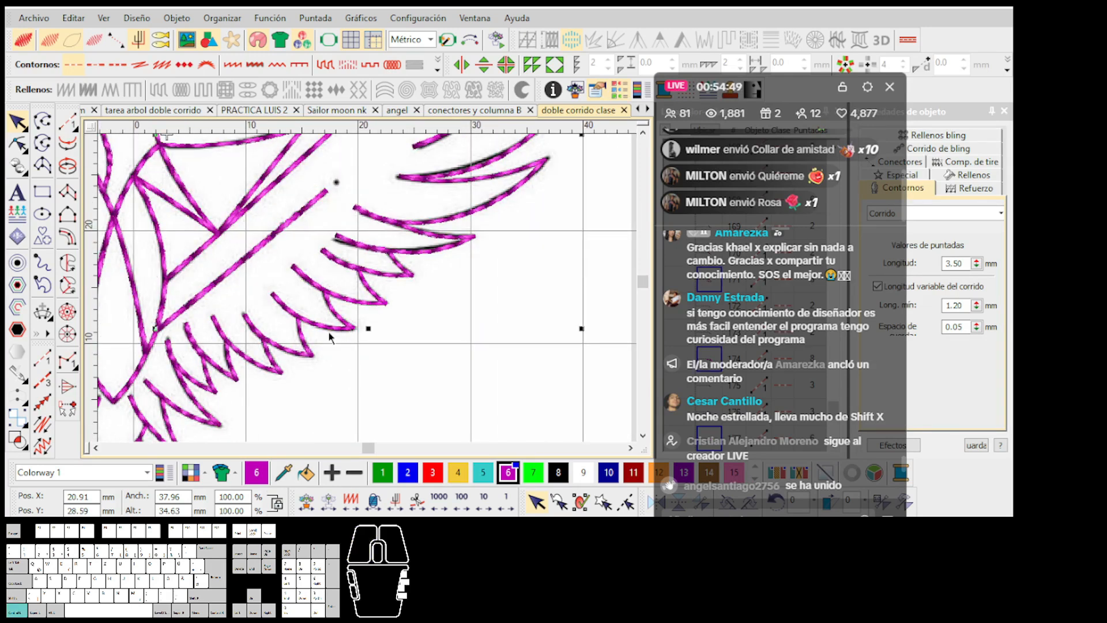
{"action": "left_click", "coordinate": [227, 376], "text": "ctrl"}
{"action": "left_click", "coordinate": [210, 382], "text": "ctrl"}
{"action": "left_click", "coordinate": [204, 407], "text": "ctrl"}
{"action": "key", "text": "t"}
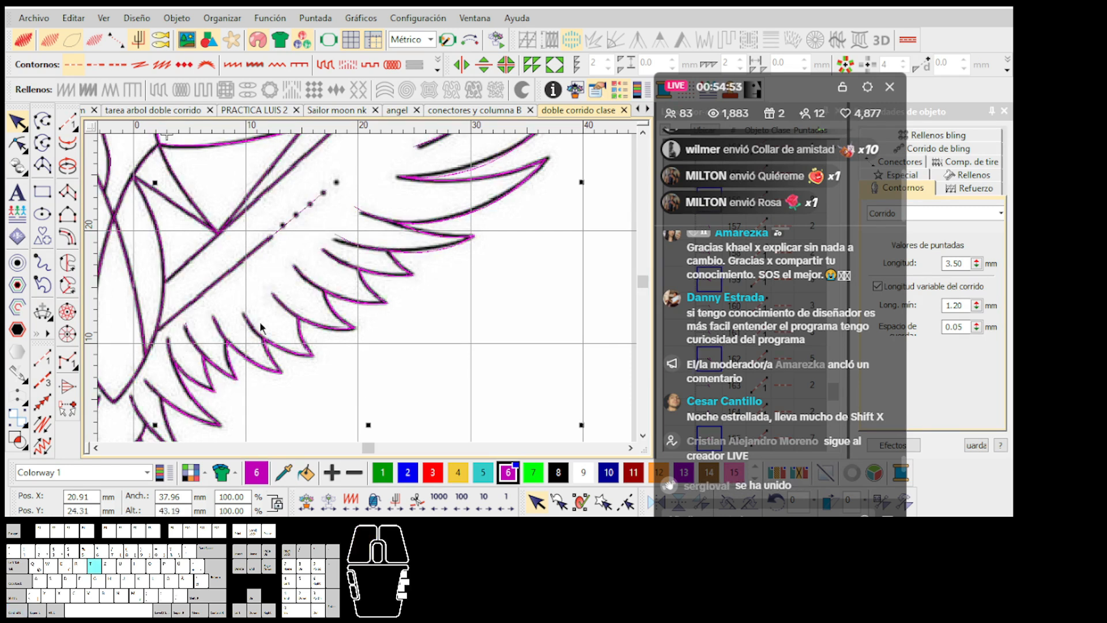
{"action": "scroll", "coordinate": [375, 291], "scroll_direction": "down", "scroll_amount": 3}
{"action": "key", "text": "t"}
Step: Move the selected wing outlines clear of the bird to check which pieces are included, and undo the move
{"action": "scroll", "coordinate": [370, 287], "scroll_direction": "down", "scroll_amount": 1}
{"action": "scroll", "coordinate": [370, 290], "scroll_direction": "up", "scroll_amount": 1}
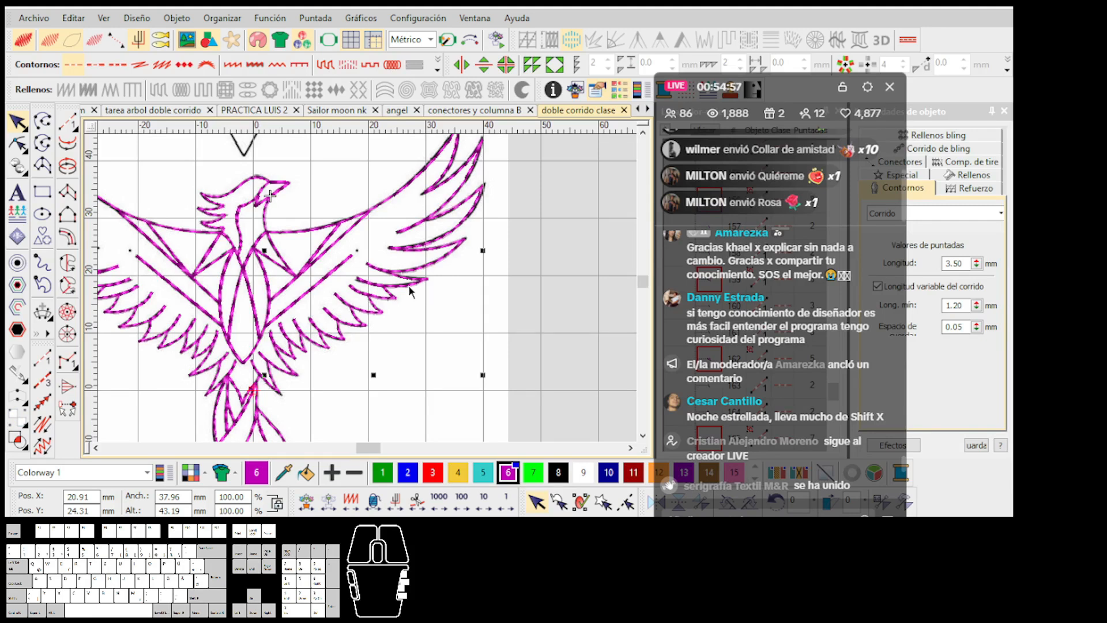
{"action": "left_click_drag", "start_coordinate": [411, 287], "coordinate": [515, 290]}
{"action": "scroll", "coordinate": [479, 298], "scroll_direction": "down", "scroll_amount": 1}
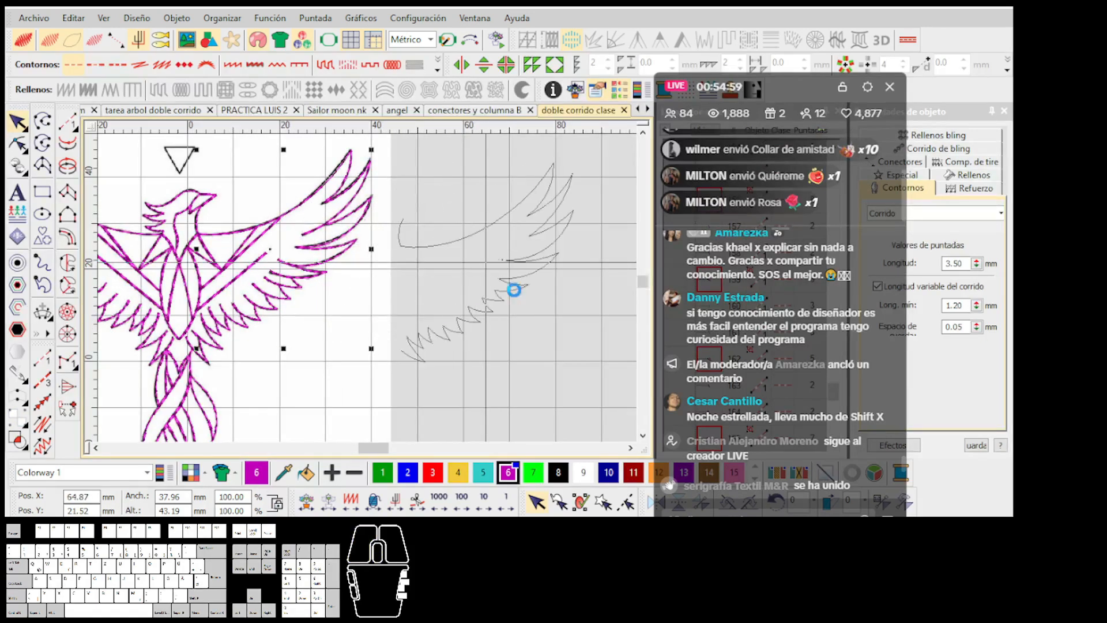
{"action": "scroll", "coordinate": [369, 293], "scroll_direction": "up", "scroll_amount": 1}
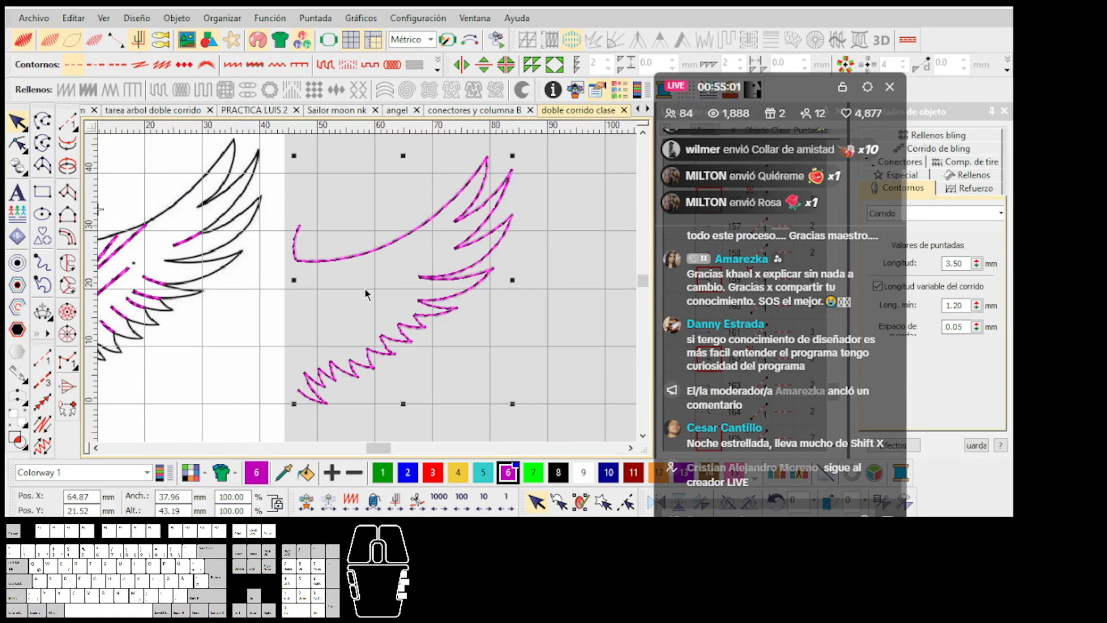
{"action": "scroll", "coordinate": [365, 293], "scroll_direction": "down", "scroll_amount": 1}
{"action": "scroll", "coordinate": [367, 293], "scroll_direction": "up", "scroll_amount": 2}
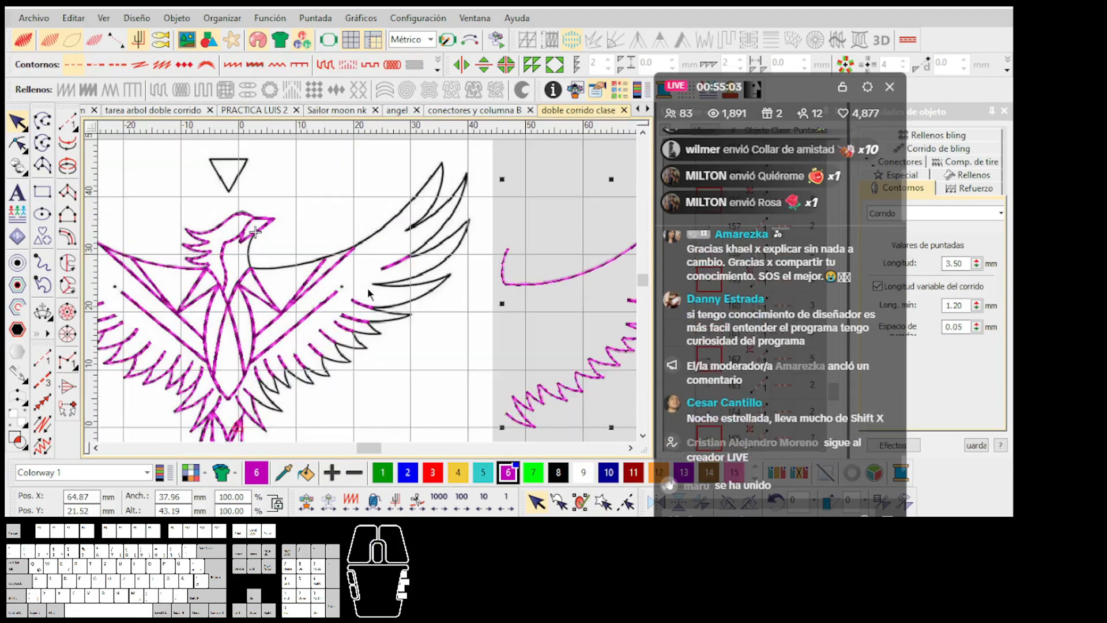
{"action": "key", "text": "ctrl+z"}
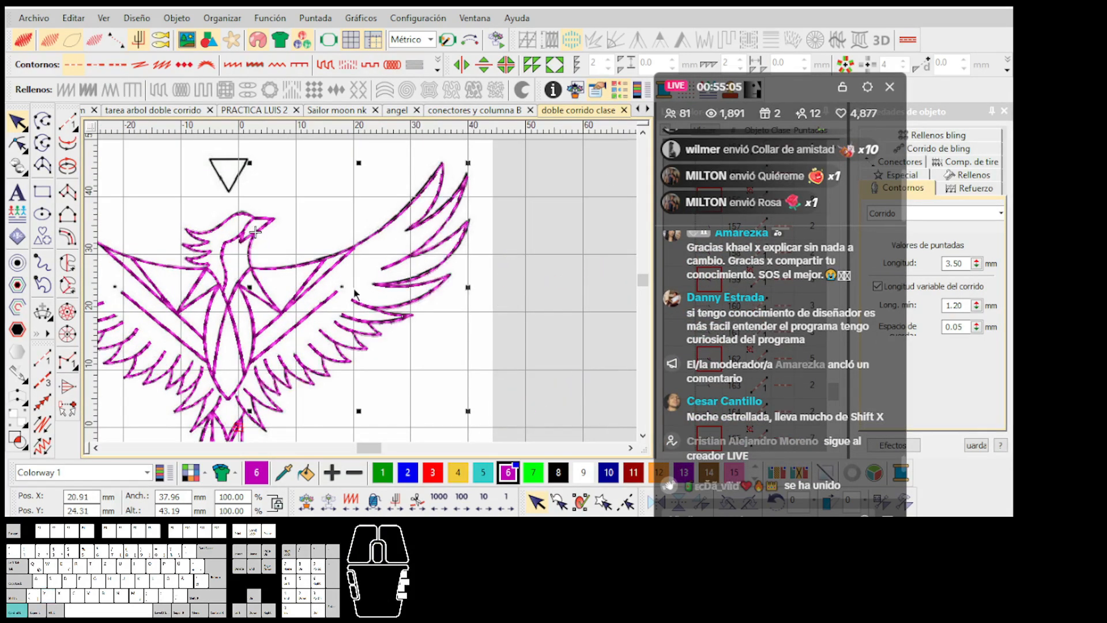
{"action": "key", "text": "ctrl+y"}
{"action": "scroll", "coordinate": [369, 294], "scroll_direction": "down", "scroll_amount": 1}
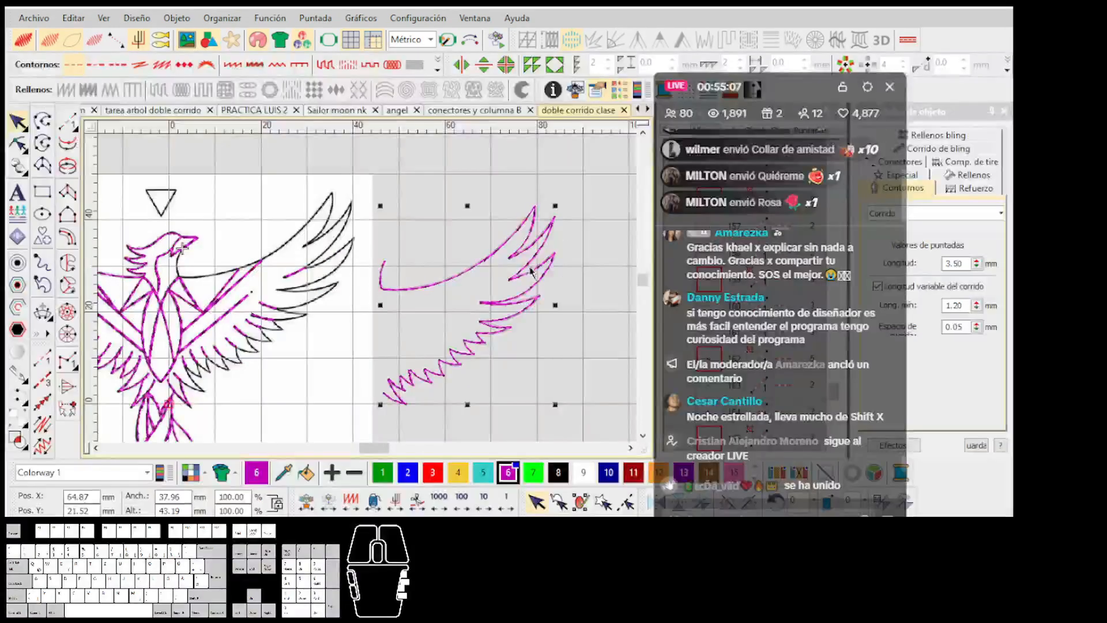
{"action": "key", "text": "ctrl+z"}
{"action": "scroll", "coordinate": [254, 279], "scroll_direction": "up", "scroll_amount": 1}
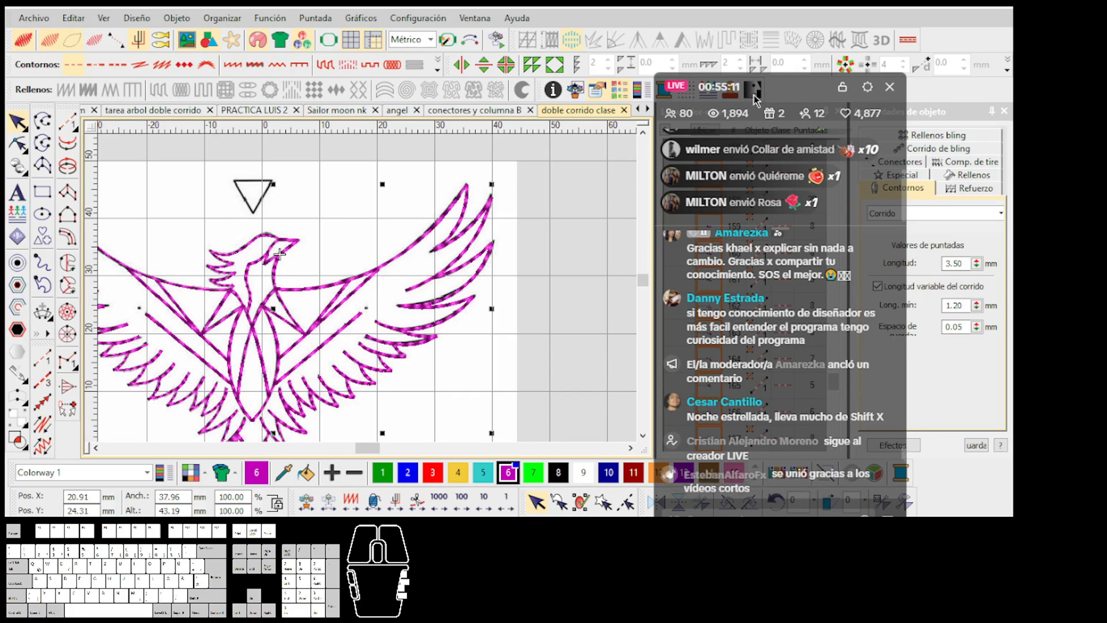
Step: Uncover the color-object list and move the selected wing outline objects to the end of the stitching sequence
{"action": "left_click_drag", "start_coordinate": [713, 92], "coordinate": [903, 83]}
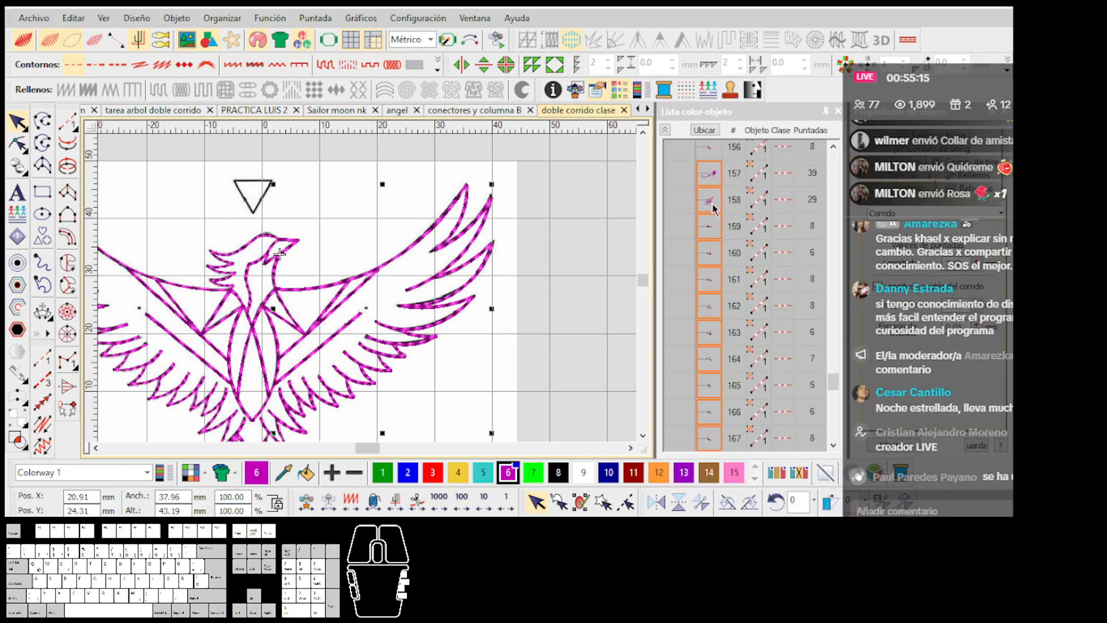
{"action": "scroll", "coordinate": [714, 209], "scroll_direction": "up", "scroll_amount": 1}
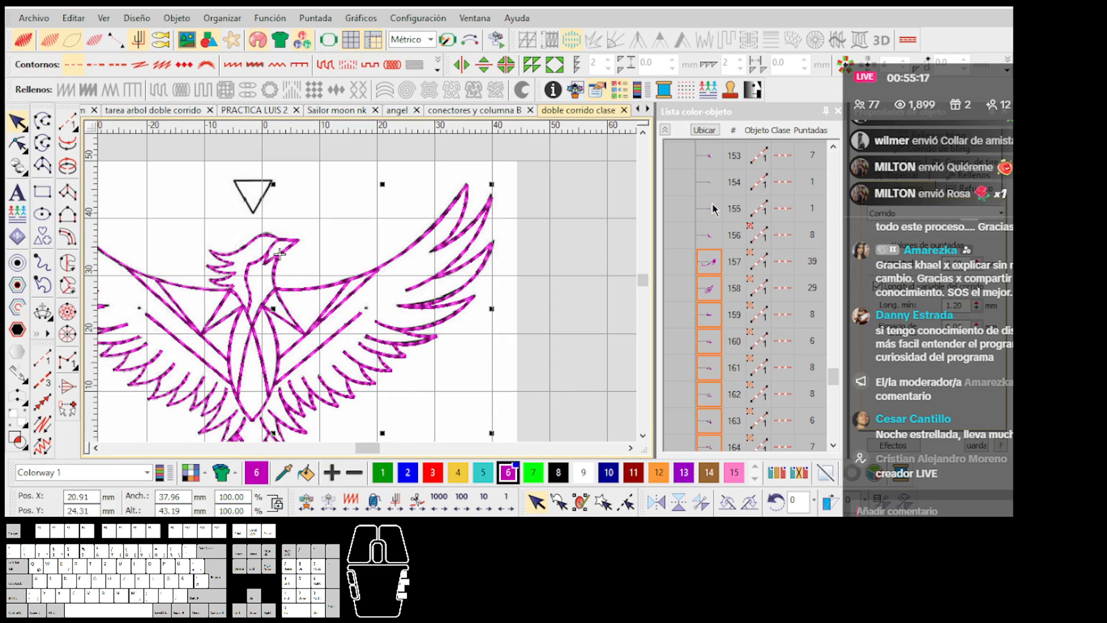
{"action": "scroll", "coordinate": [714, 209], "scroll_direction": "down", "scroll_amount": 9}
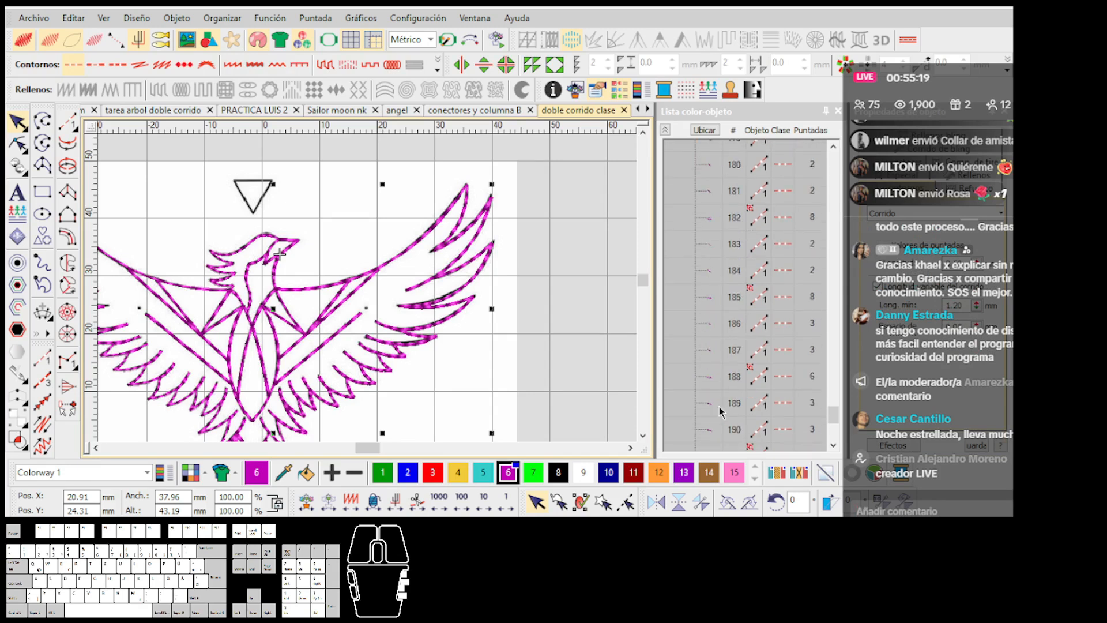
{"action": "scroll", "coordinate": [721, 411], "scroll_direction": "down", "scroll_amount": 4}
{"action": "scroll", "coordinate": [712, 436], "scroll_direction": "up", "scroll_amount": 12}
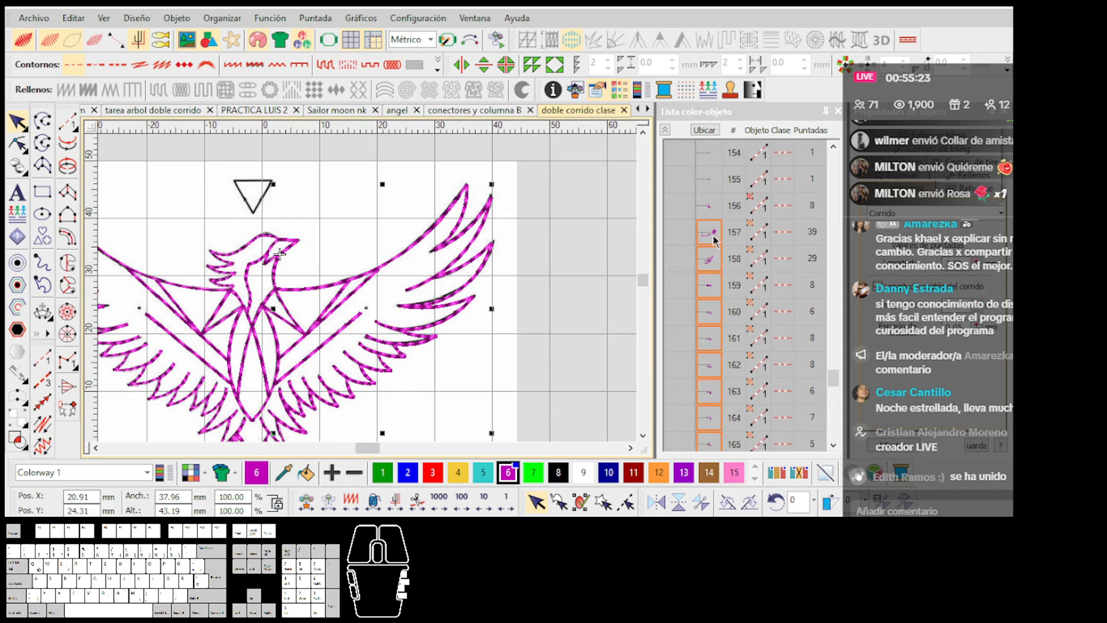
{"action": "left_click_drag", "start_coordinate": [739, 389], "coordinate": [716, 446]}
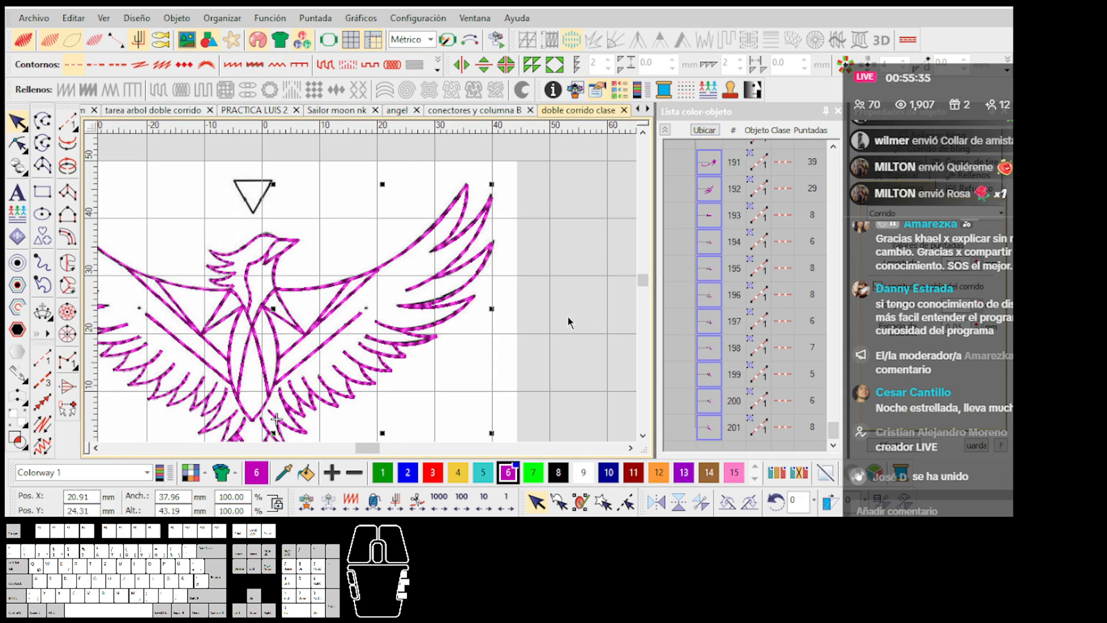
Step: Deselect the outlines and examine the lower feathers near the tail where the last outline ends
{"action": "key", "text": "Escape"}
{"action": "key", "text": "t"}
{"action": "key", "text": "t"}
{"action": "scroll", "coordinate": [283, 410], "scroll_direction": "up", "scroll_amount": 2}
{"action": "scroll", "coordinate": [368, 305], "scroll_direction": "up", "scroll_amount": 4}
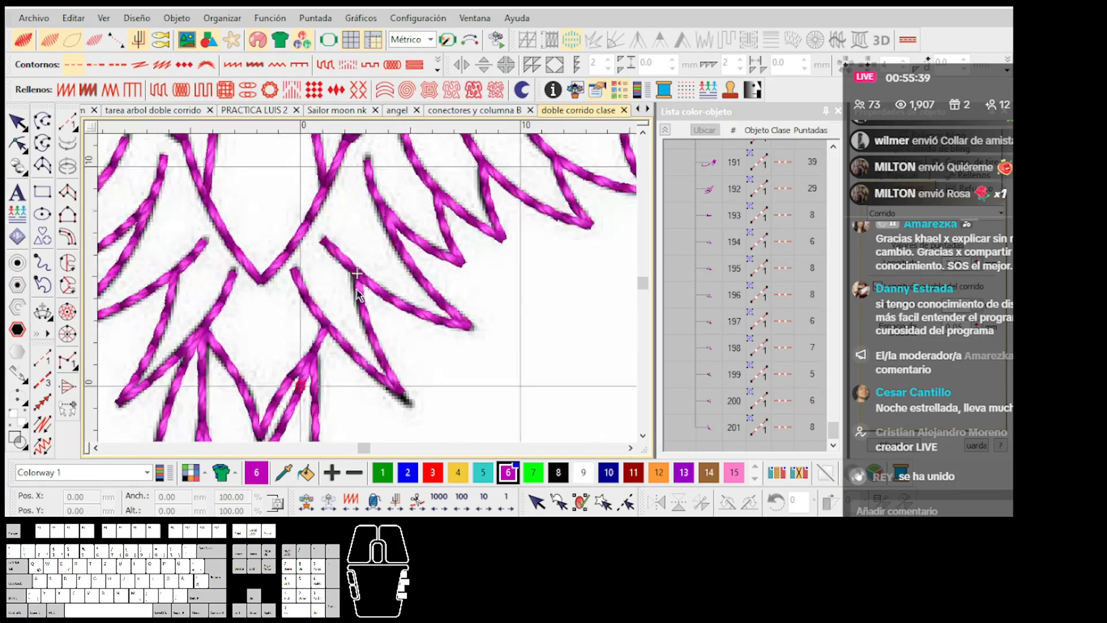
Step: Move the lower feather outline right of the body's point aside to check which piece it is, then undo the move and deselect it
{"action": "left_click_drag", "start_coordinate": [368, 276], "coordinate": [498, 307]}
{"action": "scroll", "coordinate": [421, 296], "scroll_direction": "down", "scroll_amount": 2}
{"action": "key", "text": "ctrl+z"}
{"action": "scroll", "coordinate": [323, 349], "scroll_direction": "up", "scroll_amount": 1}
{"action": "key", "text": "Escape"}
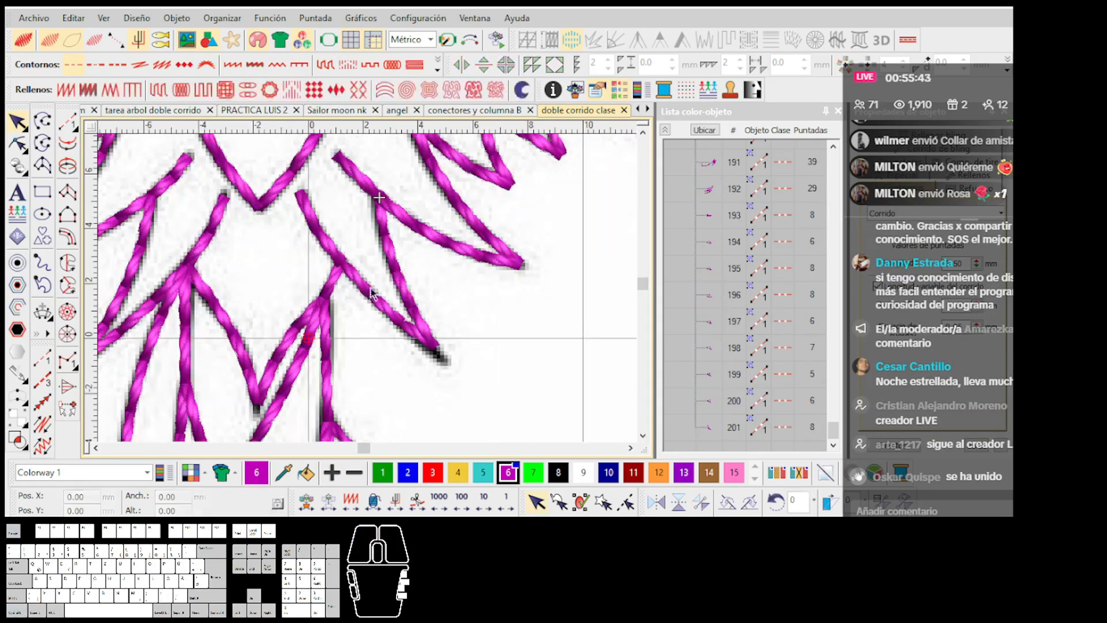
Step: Move the lowest right feather outline and the short segment linking it to the tail to the end of the stitching sequence
{"action": "scroll", "coordinate": [376, 284], "scroll_direction": "up", "scroll_amount": 1}
{"action": "key", "text": "t"}
{"action": "scroll", "coordinate": [377, 284], "scroll_direction": "down", "scroll_amount": 1}
{"action": "key", "text": "t"}
{"action": "left_click", "coordinate": [379, 291]}
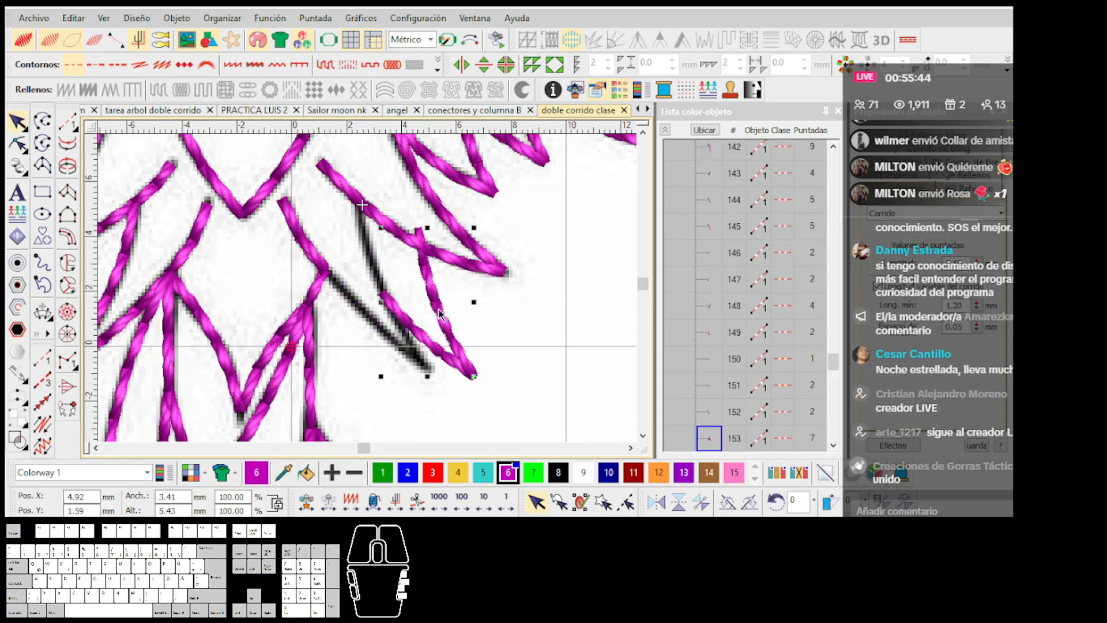
{"action": "scroll", "coordinate": [379, 291], "scroll_direction": "down", "scroll_amount": 1}
{"action": "left_click", "coordinate": [408, 293]}
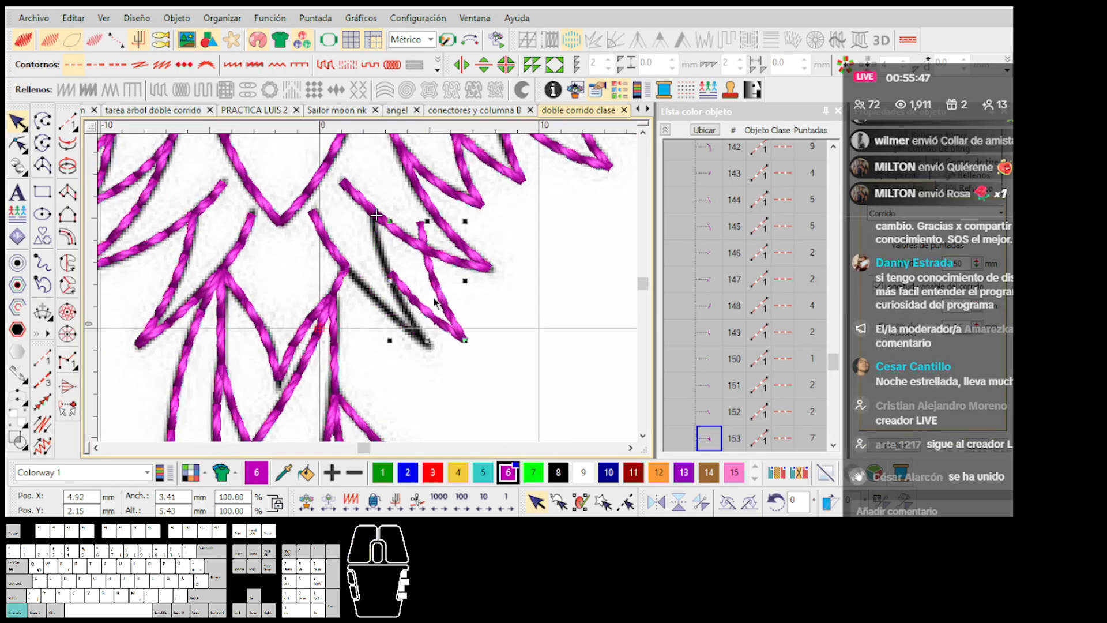
{"action": "scroll", "coordinate": [369, 293], "scroll_direction": "up", "scroll_amount": 1}
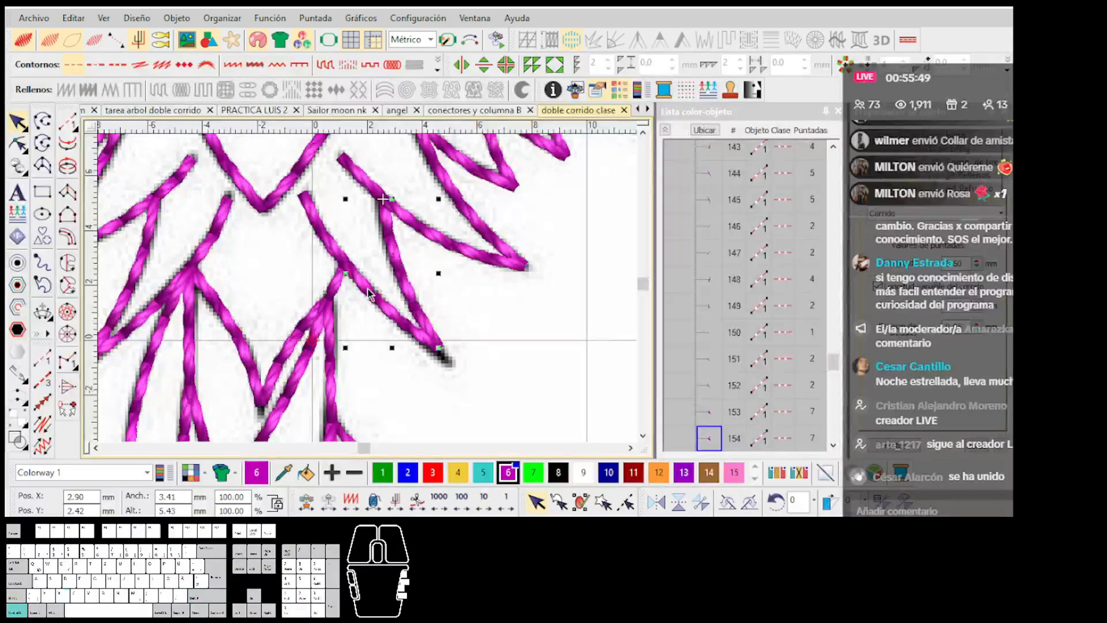
{"action": "scroll", "coordinate": [369, 293], "scroll_direction": "up", "scroll_amount": 1}
{"action": "left_click", "coordinate": [333, 293]}
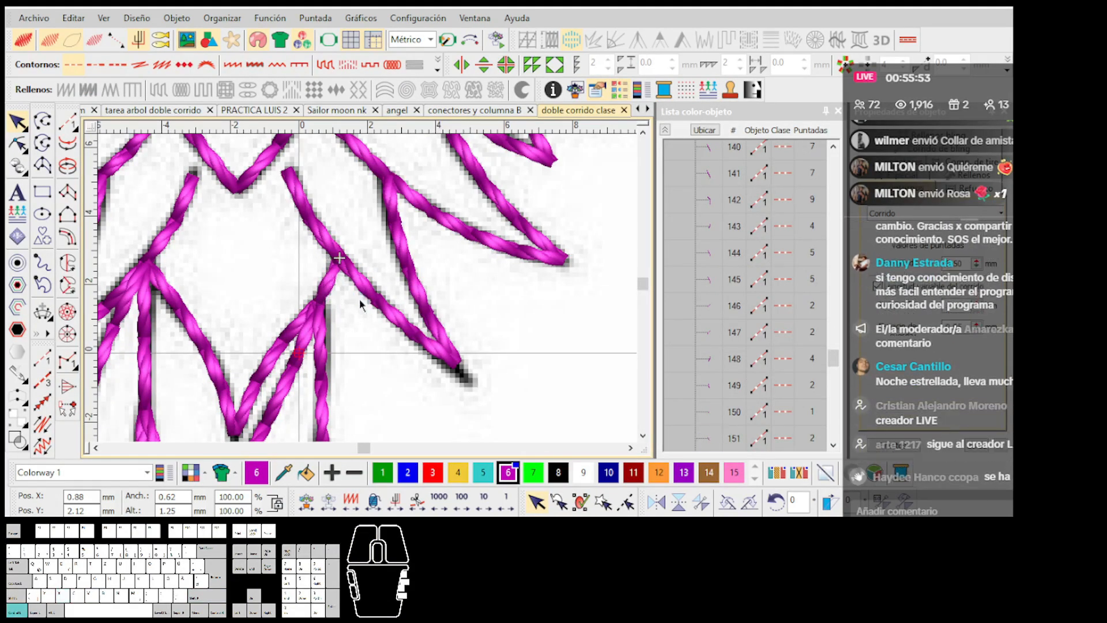
{"action": "scroll", "coordinate": [364, 301], "scroll_direction": "down", "scroll_amount": 2}
{"action": "scroll", "coordinate": [364, 297], "scroll_direction": "up", "scroll_amount": 4}
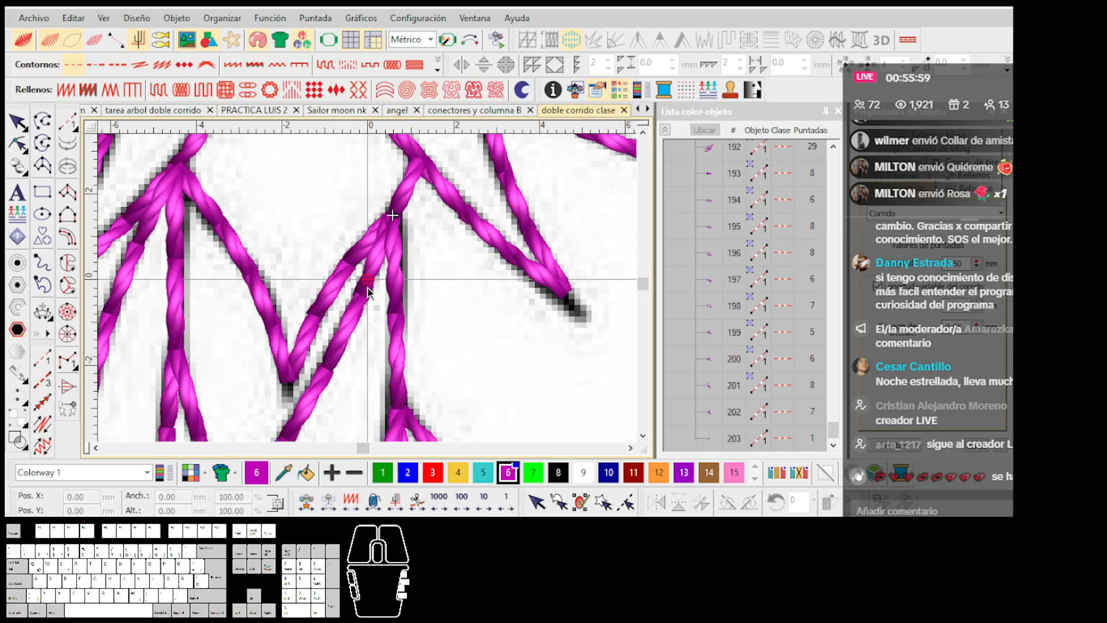
Step: Move the outlines meeting at the top of the tail aside one at a time to identify the pieces, and undo each move
{"action": "scroll", "coordinate": [368, 291], "scroll_direction": "down", "scroll_amount": 1}
{"action": "left_click_drag", "start_coordinate": [356, 290], "coordinate": [330, 241]}
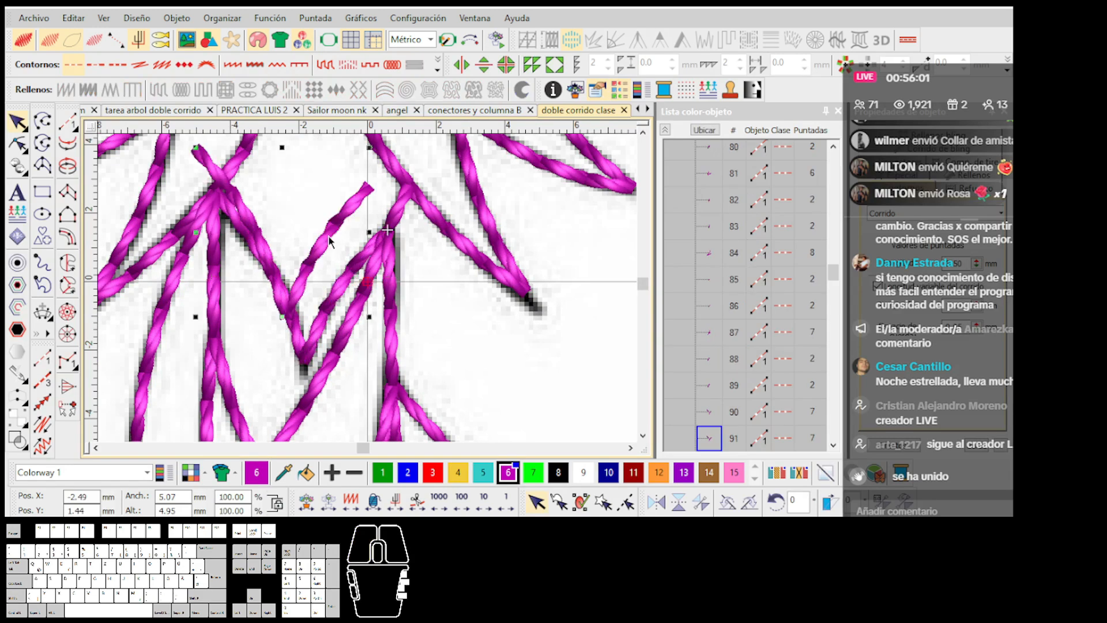
{"action": "key", "text": "ctrl+z"}
{"action": "left_click_drag", "start_coordinate": [388, 301], "coordinate": [433, 301]}
{"action": "key", "text": "ctrl+z"}
{"action": "left_click", "coordinate": [360, 312]}
{"action": "scroll", "coordinate": [367, 295], "scroll_direction": "down", "scroll_amount": 2}
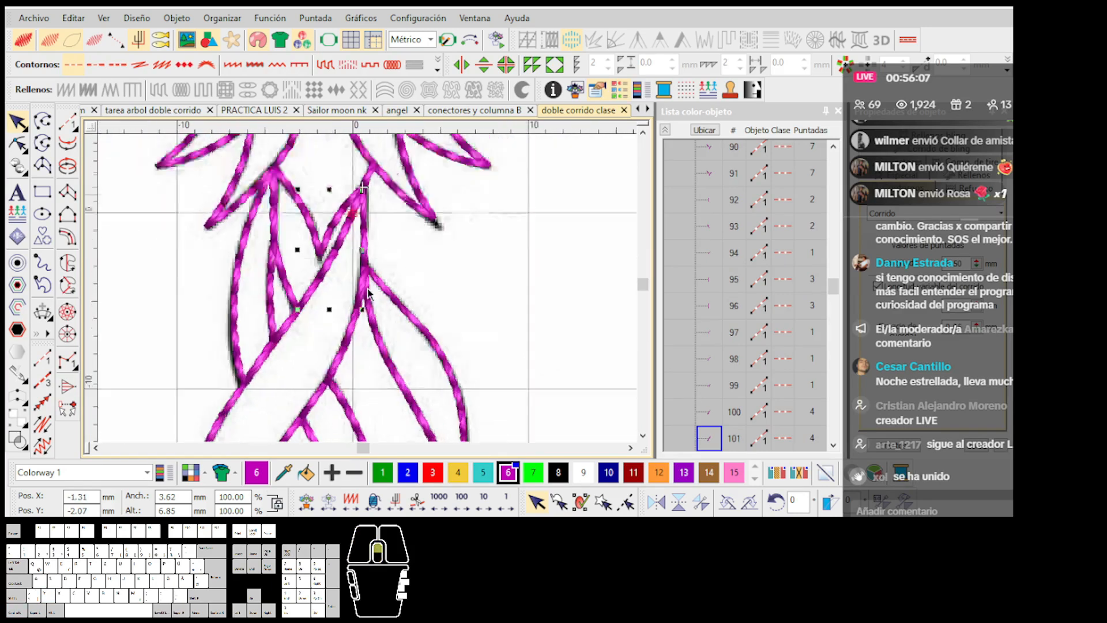
Step: Move the short segment at the top of the tail and the outer right tail strand to the end of the stitching sequence
{"action": "scroll", "coordinate": [367, 291], "scroll_direction": "up", "scroll_amount": 2}
{"action": "scroll", "coordinate": [368, 222], "scroll_direction": "down", "scroll_amount": 2}
{"action": "left_click", "coordinate": [406, 297]}
{"action": "left_click_drag", "start_coordinate": [406, 297], "coordinate": [374, 301]}
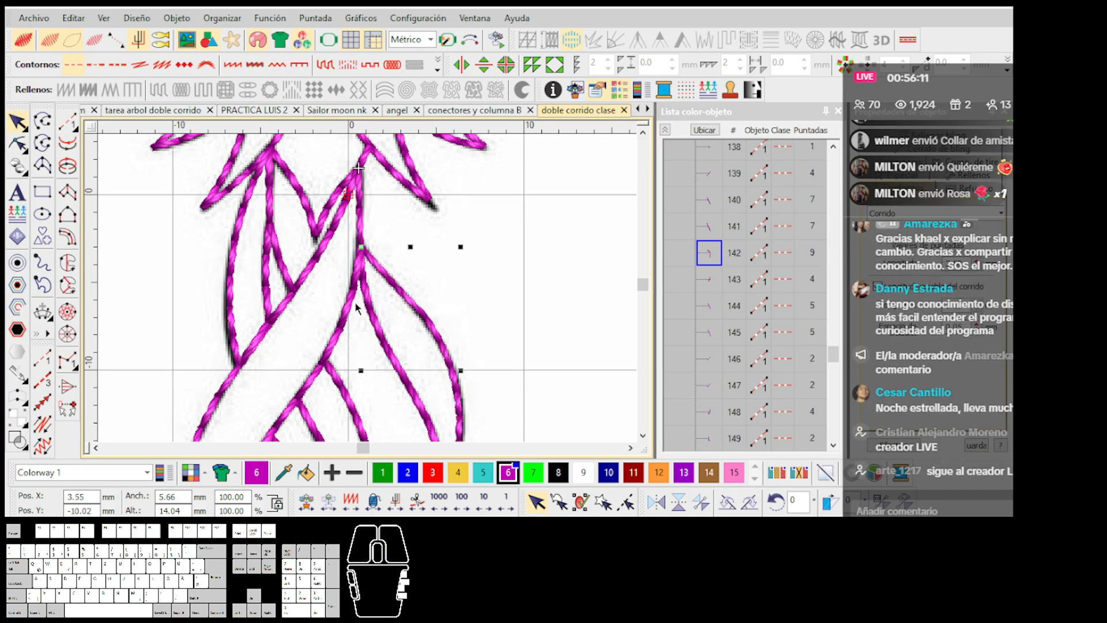
{"action": "left_click", "coordinate": [356, 309]}
{"action": "left_click", "coordinate": [380, 259]}
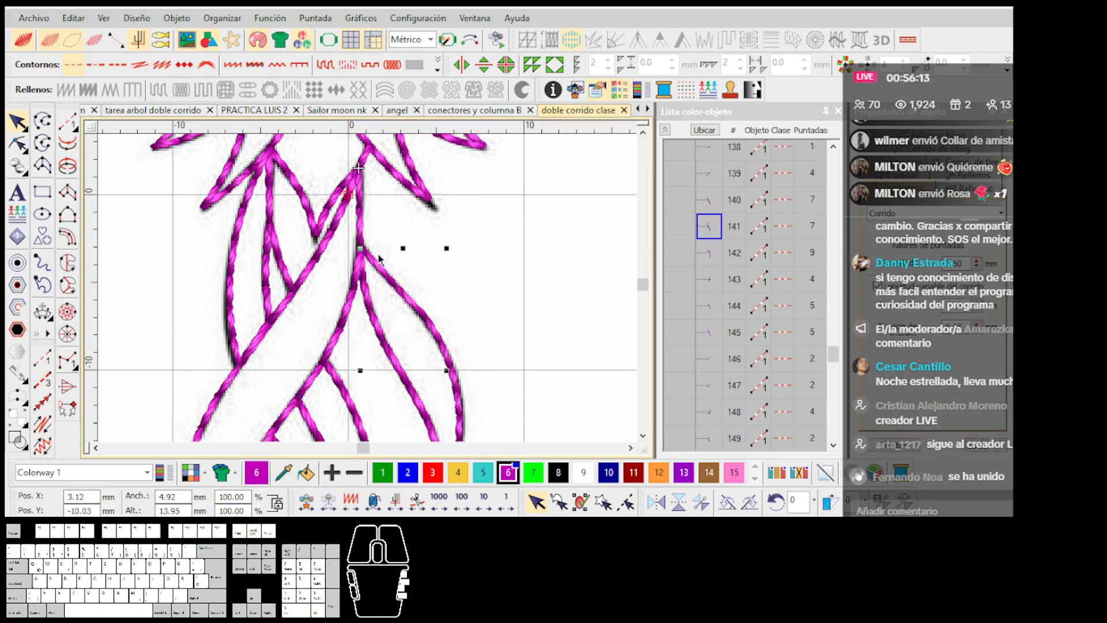
{"action": "left_click", "coordinate": [400, 292]}
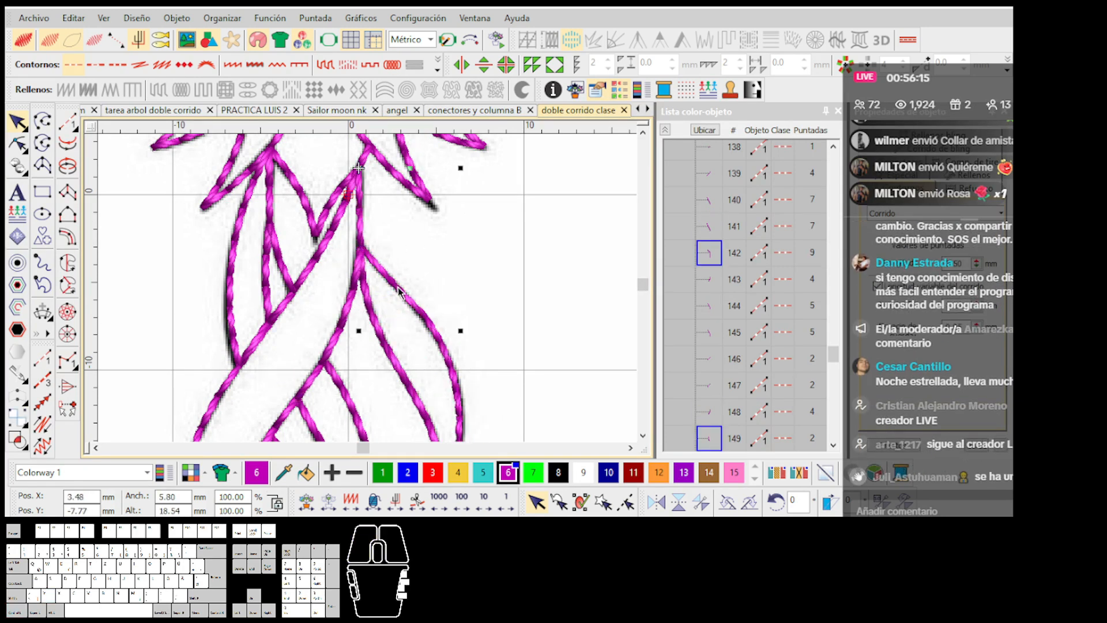
{"action": "key", "text": "shift+x"}
{"action": "key", "text": "ctrl+x"}
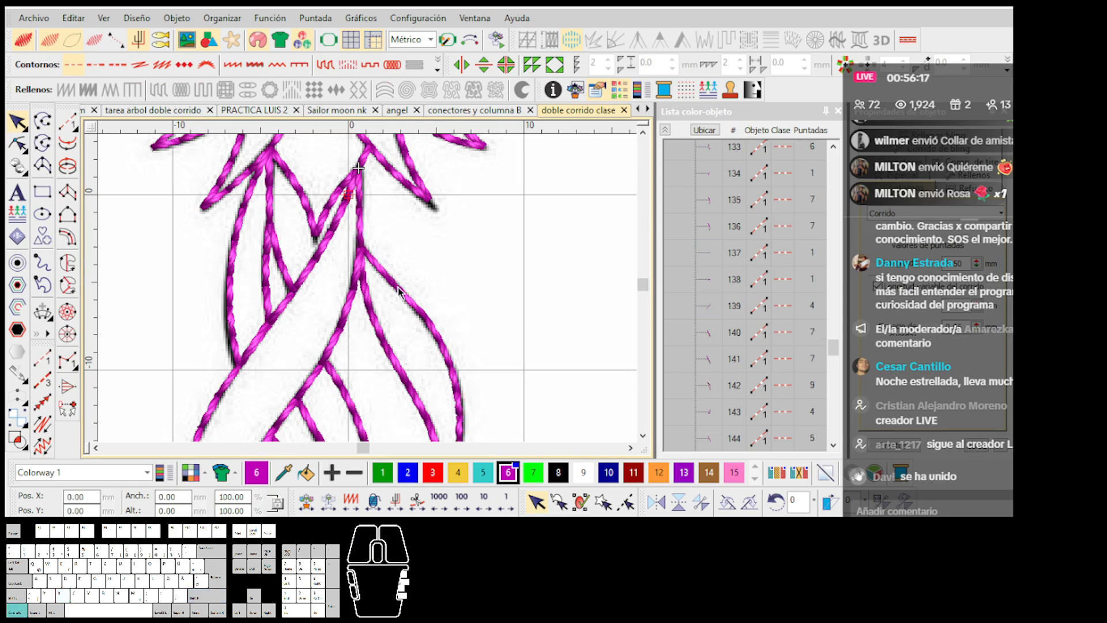
{"action": "scroll", "coordinate": [383, 315], "scroll_direction": "down", "scroll_amount": 2}
{"action": "key", "text": "ctrl+v"}
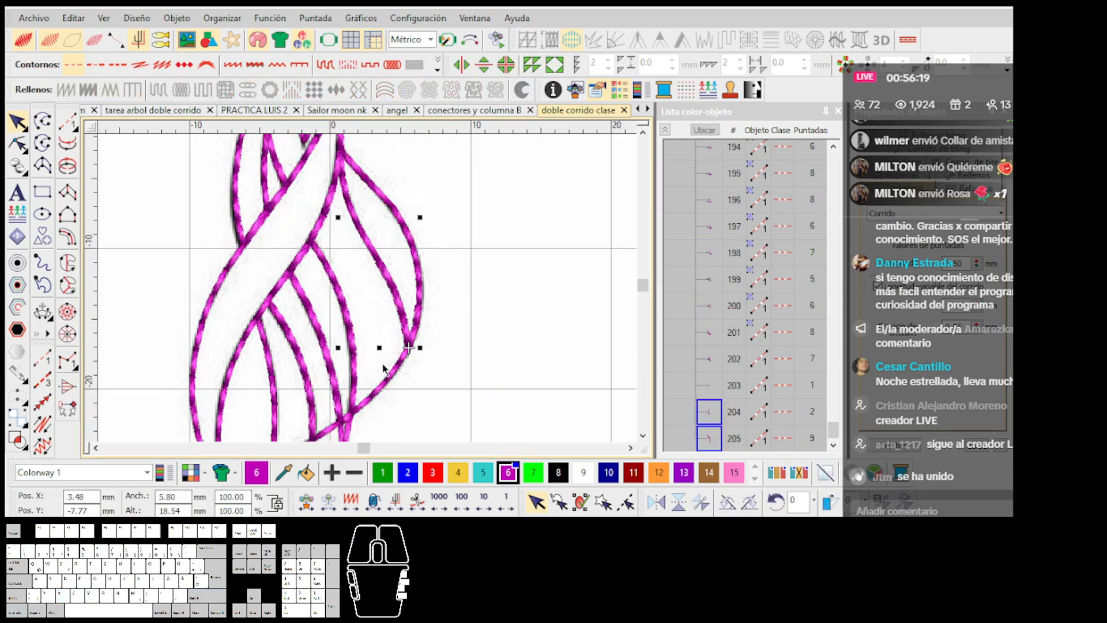
{"action": "scroll", "coordinate": [383, 366], "scroll_direction": "up", "scroll_amount": 2}
{"action": "key", "text": "Escape"}
Step: Move the curved segment between the outer right strand's lower tip and the tail crossing to the end of the stitching sequence
{"action": "scroll", "coordinate": [372, 293], "scroll_direction": "down", "scroll_amount": 3}
{"action": "scroll", "coordinate": [364, 274], "scroll_direction": "up", "scroll_amount": 2}
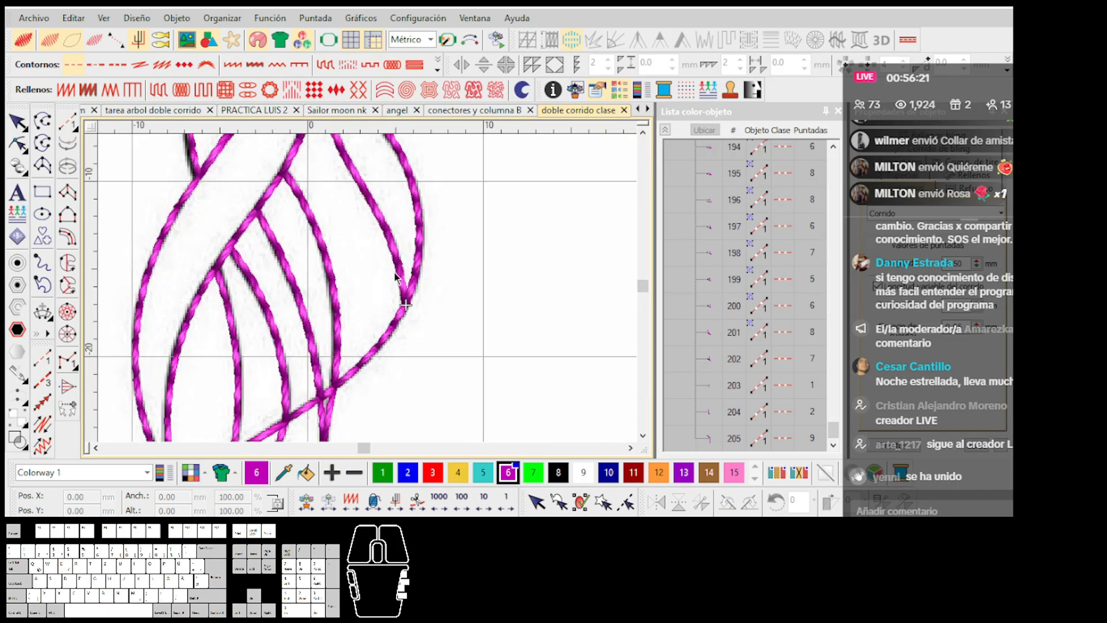
{"action": "left_click", "coordinate": [398, 267]}
{"action": "left_click_drag", "start_coordinate": [392, 327], "coordinate": [415, 351]}
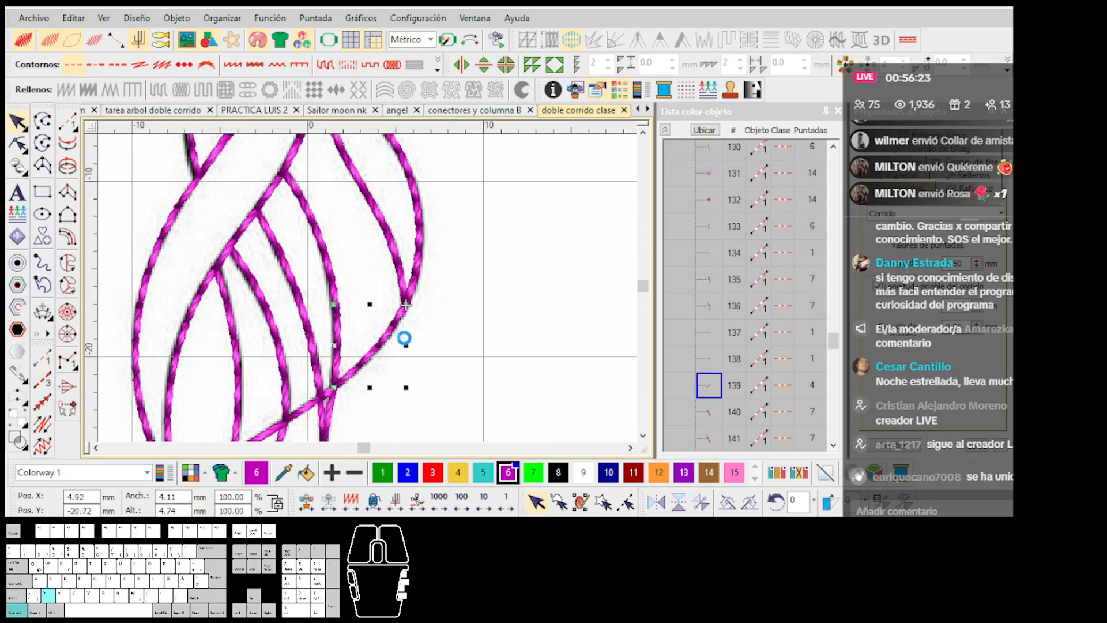
{"action": "scroll", "coordinate": [403, 341], "scroll_direction": "up", "scroll_amount": 2}
{"action": "scroll", "coordinate": [368, 293], "scroll_direction": "down", "scroll_amount": 1}
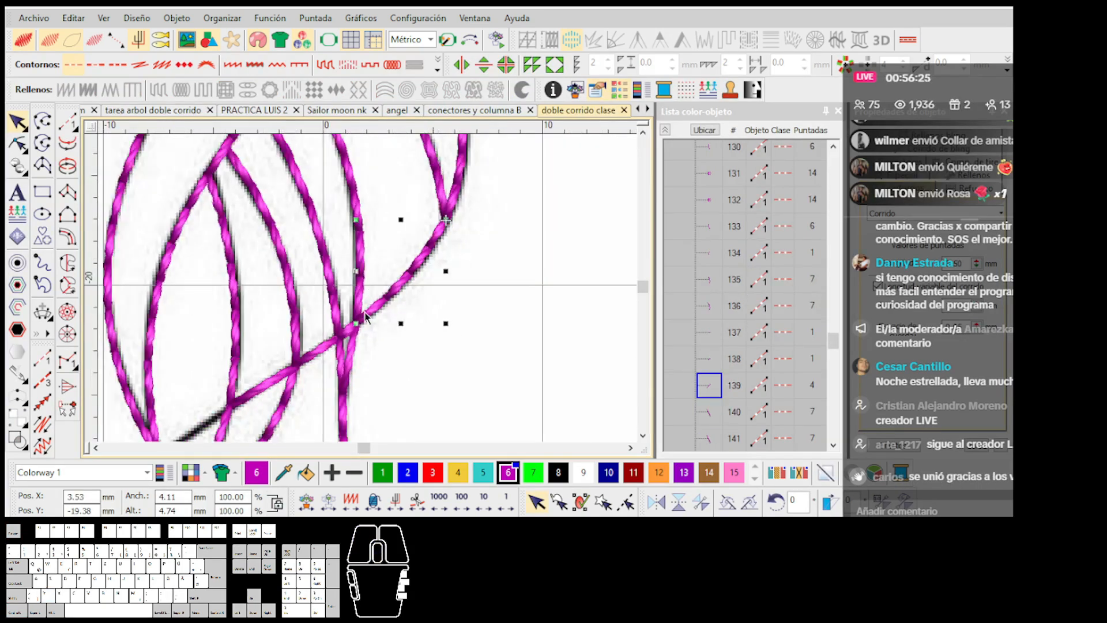
{"action": "key", "text": "shift+Return"}
{"action": "key", "text": "ctrl+x"}
{"action": "key", "text": "ctrl+v"}
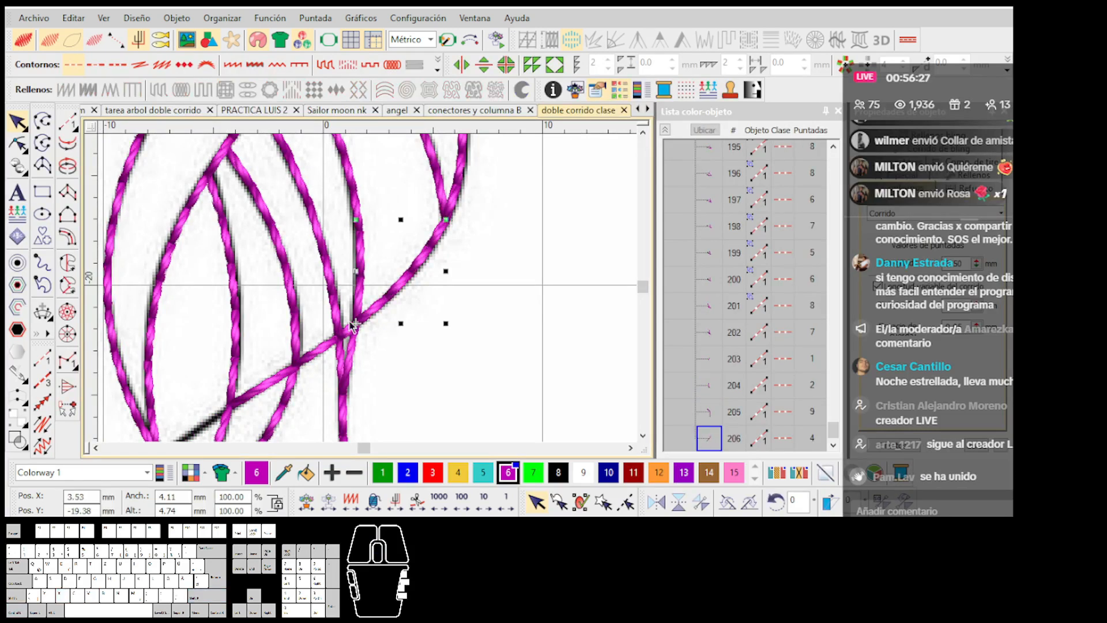
{"action": "scroll", "coordinate": [361, 312], "scroll_direction": "up", "scroll_amount": 2}
{"action": "key", "text": "Escape"}
Step: Move the segments around the tail crossing aside one at a time to identify the pieces, and undo each move
{"action": "scroll", "coordinate": [369, 290], "scroll_direction": "up", "scroll_amount": 1}
{"action": "left_click_drag", "start_coordinate": [395, 250], "coordinate": [428, 241]}
{"action": "key", "text": "ctrl+z"}
{"action": "left_click_drag", "start_coordinate": [369, 307], "coordinate": [321, 282]}
{"action": "key", "text": "ctrl+z"}
{"action": "left_click_drag", "start_coordinate": [372, 336], "coordinate": [402, 342]}
{"action": "scroll", "coordinate": [375, 302], "scroll_direction": "down", "scroll_amount": 2}
{"action": "scroll", "coordinate": [375, 297], "scroll_direction": "up", "scroll_amount": 1}
{"action": "key", "text": "ctrl+z"}
{"action": "left_click_drag", "start_coordinate": [386, 291], "coordinate": [337, 230]}
{"action": "key", "text": "ctrl+z"}
{"action": "key", "text": "ctrl+z"}
{"action": "left_click_drag", "start_coordinate": [288, 305], "coordinate": [275, 262]}
{"action": "key", "text": "ctrl+z"}
Step: Select the three one-stitch segments at the tail crossing and move them to the end of the stitching sequence
{"action": "left_click_drag", "start_coordinate": [401, 277], "coordinate": [380, 275]}
{"action": "key", "text": "ctrl+z"}
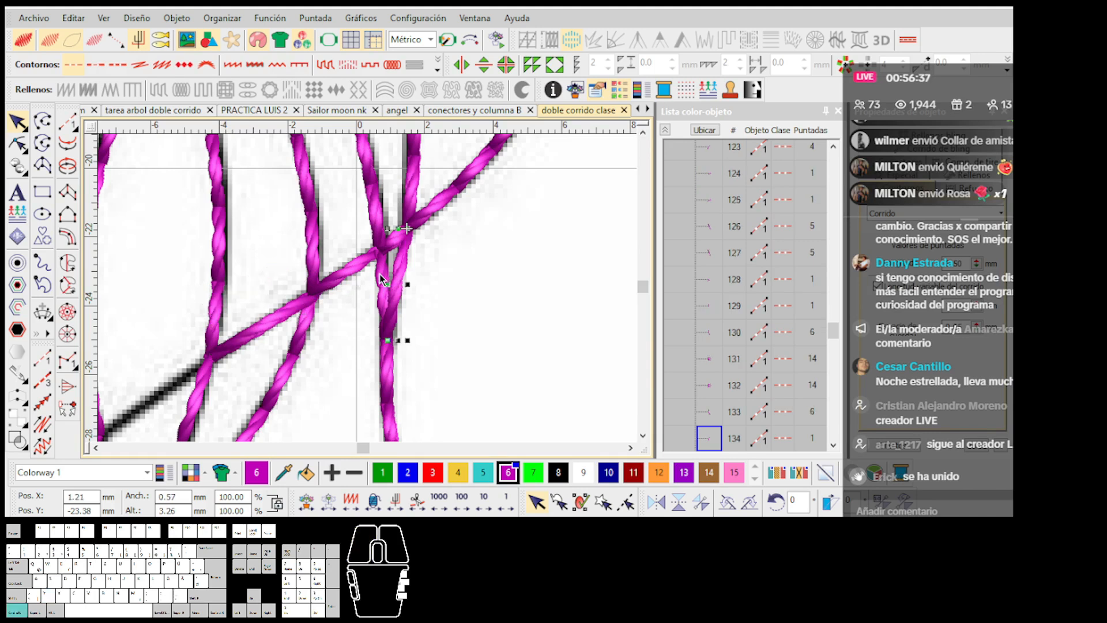
{"action": "left_click", "coordinate": [362, 271], "text": "ctrl"}
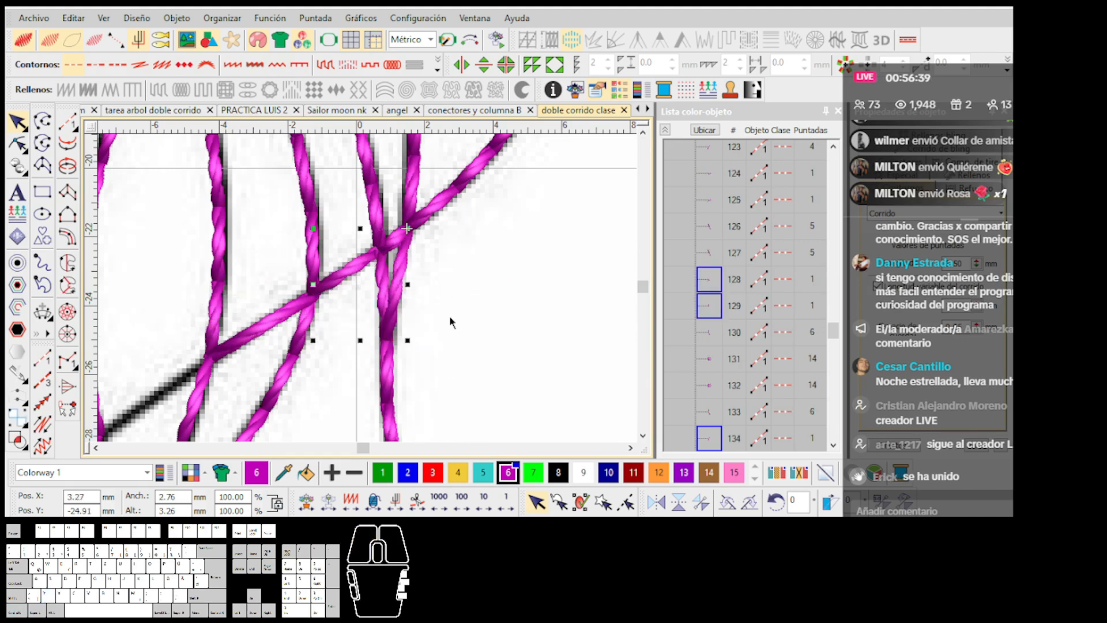
{"action": "key", "text": "shift"}
{"action": "key", "text": "ctrl+x"}
{"action": "key", "text": "ctrl+v"}
{"action": "scroll", "coordinate": [448, 315], "scroll_direction": "down", "scroll_amount": 1}
{"action": "key", "text": "Escape"}
{"action": "scroll", "coordinate": [368, 294], "scroll_direction": "up", "scroll_amount": 1}
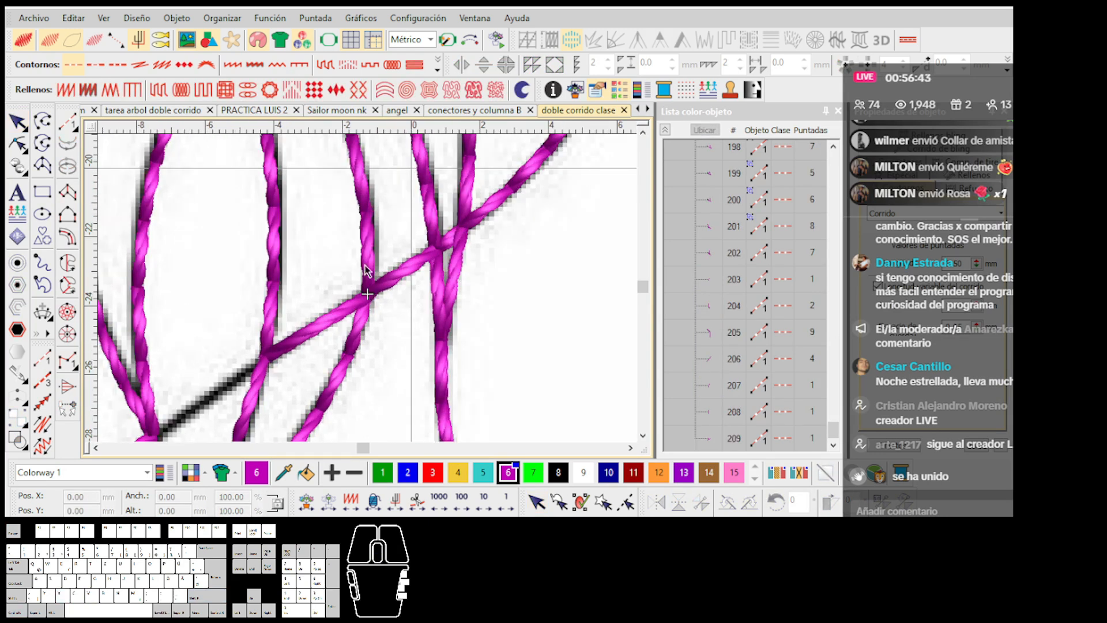
Step: Move the strand below the diagonal band aside to check it, then undo the move and deselect it
{"action": "left_click", "coordinate": [358, 349]}
{"action": "left_click_drag", "start_coordinate": [357, 348], "coordinate": [395, 356]}
{"action": "key", "text": "ctrl+z"}
{"action": "key", "text": "ctrl+z"}
{"action": "key", "text": "ctrl+z"}
{"action": "key", "text": "Escape"}
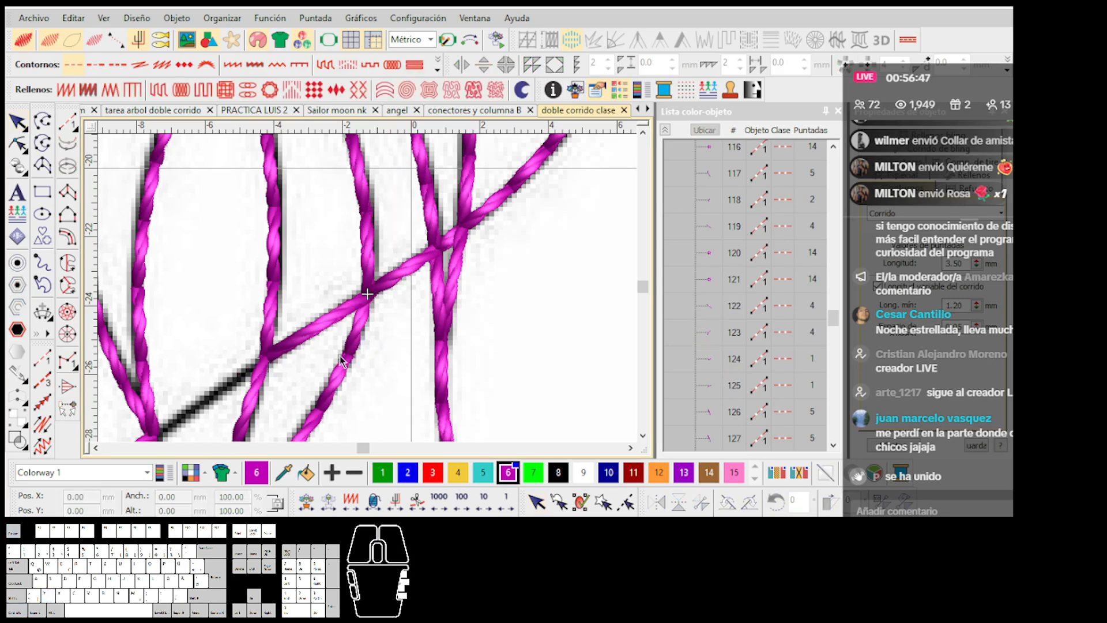
Step: Move the strand running from the diagonal band down to the lower tail junction to the end of the stitching sequence
{"action": "scroll", "coordinate": [341, 361], "scroll_direction": "down", "scroll_amount": 2}
{"action": "left_click", "coordinate": [388, 298]}
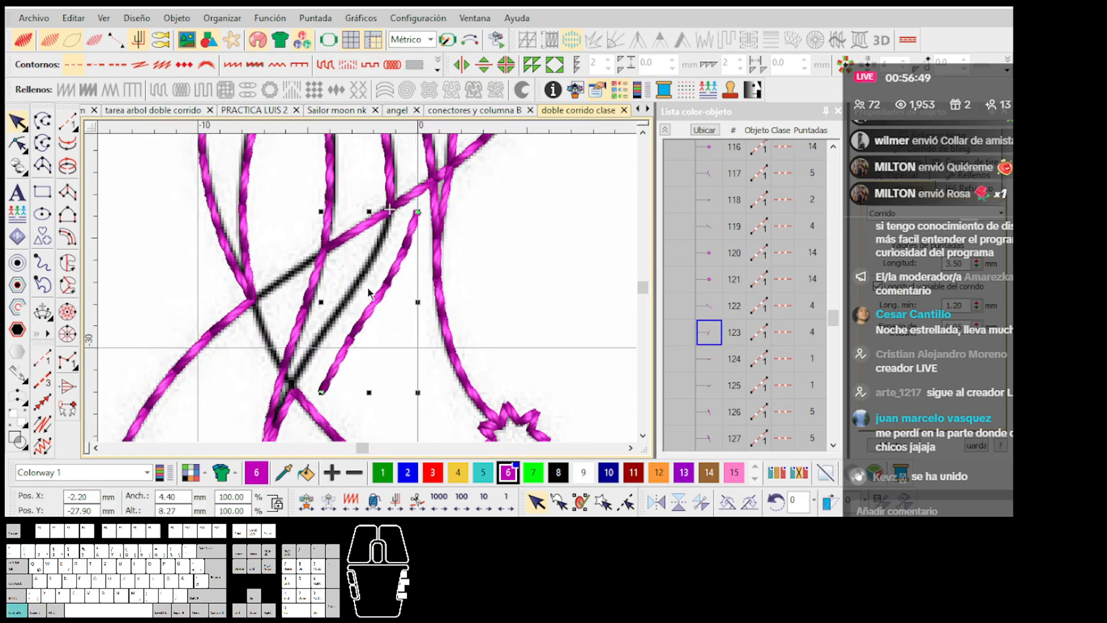
{"action": "key", "text": "shift+x"}
{"action": "key", "text": "ctrl+x"}
{"action": "key", "text": "ctrl+v"}
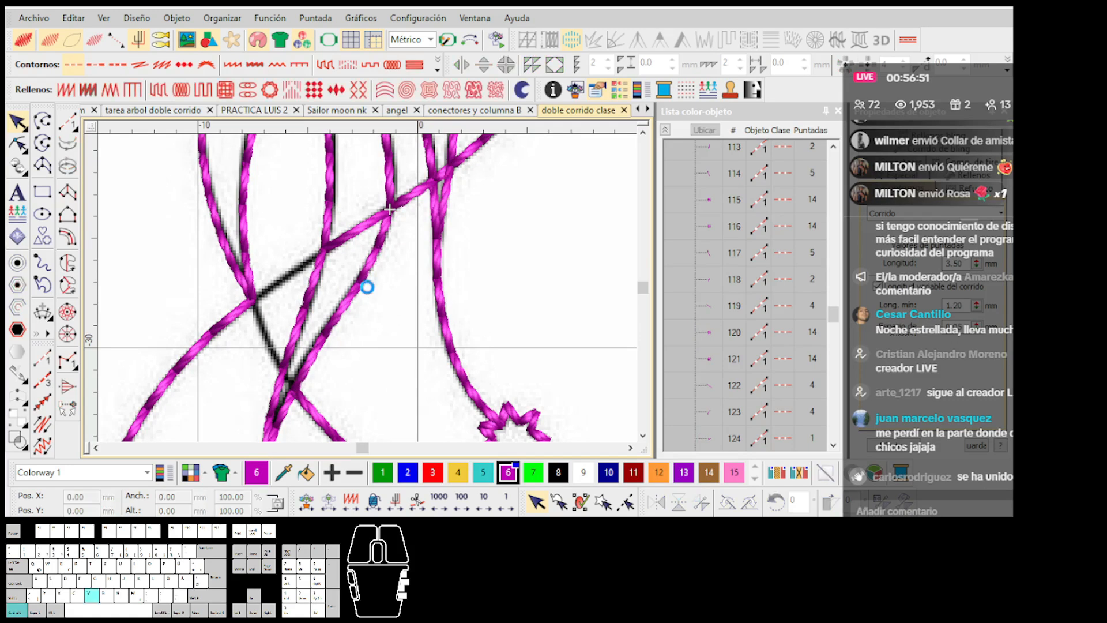
{"action": "scroll", "coordinate": [283, 361], "scroll_direction": "up", "scroll_amount": 3}
{"action": "key", "text": "Escape"}
Step: Draw the missing running-stitch line from the lower tail junction up to the left crossing and along the diagonal band to the next strand
{"action": "scroll", "coordinate": [383, 321], "scroll_direction": "up", "scroll_amount": 2}
{"action": "key", "text": "space"}
{"action": "left_click", "coordinate": [371, 324]}
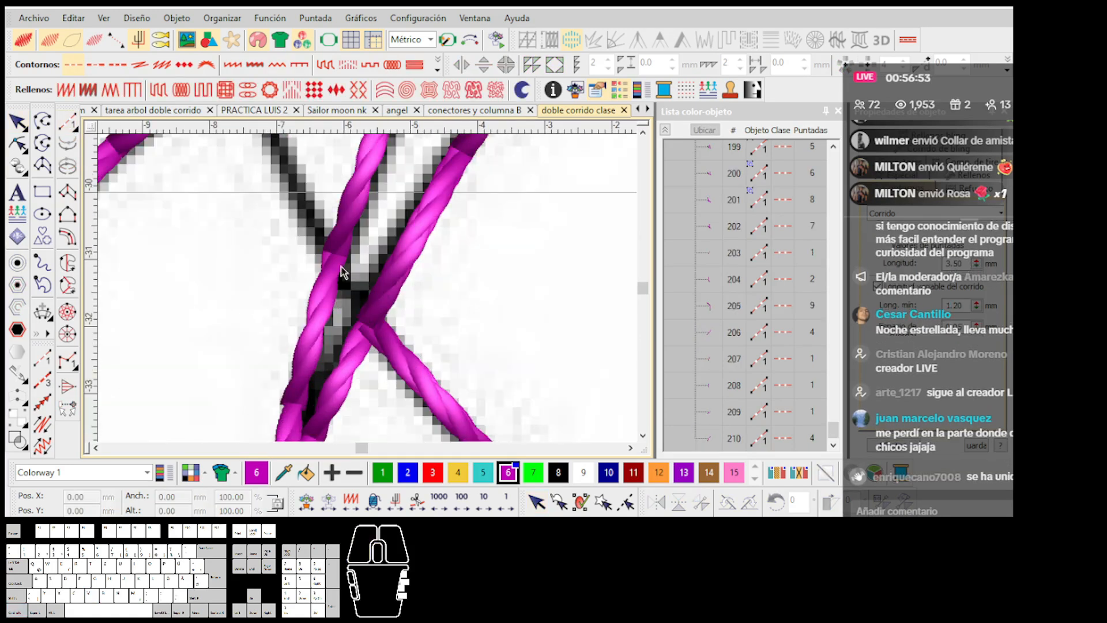
{"action": "scroll", "coordinate": [365, 283], "scroll_direction": "down", "scroll_amount": 3}
{"action": "scroll", "coordinate": [363, 289], "scroll_direction": "up", "scroll_amount": 1}
{"action": "left_click", "coordinate": [361, 296]}
{"action": "key", "text": "t"}
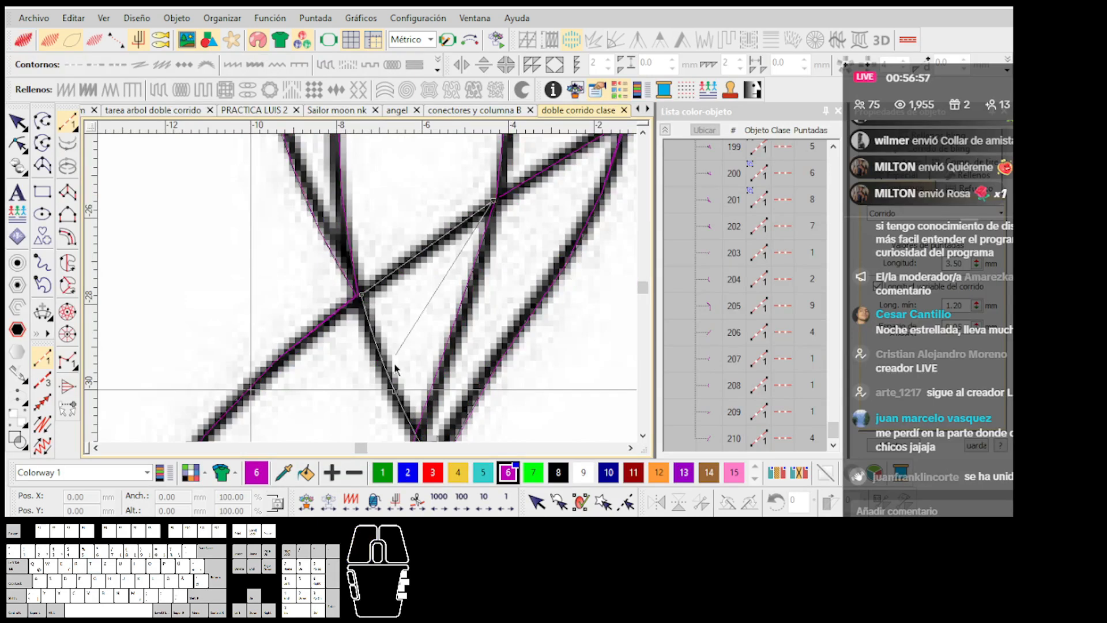
{"action": "scroll", "coordinate": [395, 368], "scroll_direction": "down", "scroll_amount": 1}
{"action": "key", "text": "Return"}
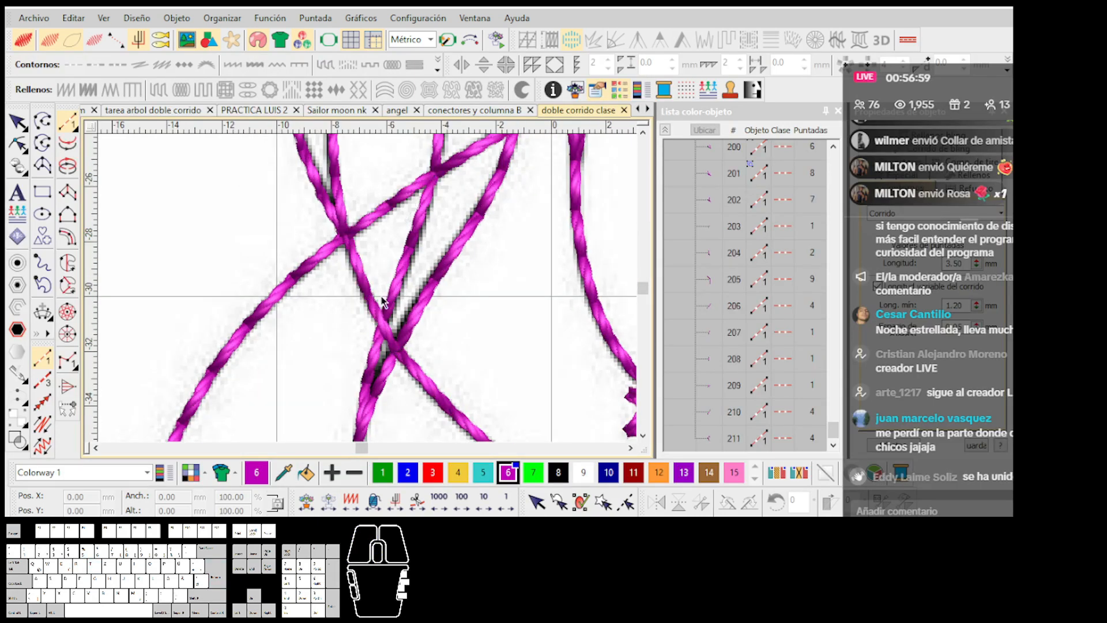
Step: Select the two short segments just below the lower tail junction and move them to the end of the stitching sequence
{"action": "scroll", "coordinate": [397, 349], "scroll_direction": "down", "scroll_amount": 2}
{"action": "scroll", "coordinate": [372, 290], "scroll_direction": "up", "scroll_amount": 3}
{"action": "key", "text": "Escape"}
{"action": "left_click_drag", "start_coordinate": [369, 293], "coordinate": [325, 283]}
{"action": "key", "text": "ctrl+z"}
{"action": "key", "text": "ctrl+z"}
{"action": "left_click", "coordinate": [353, 275], "text": "ctrl"}
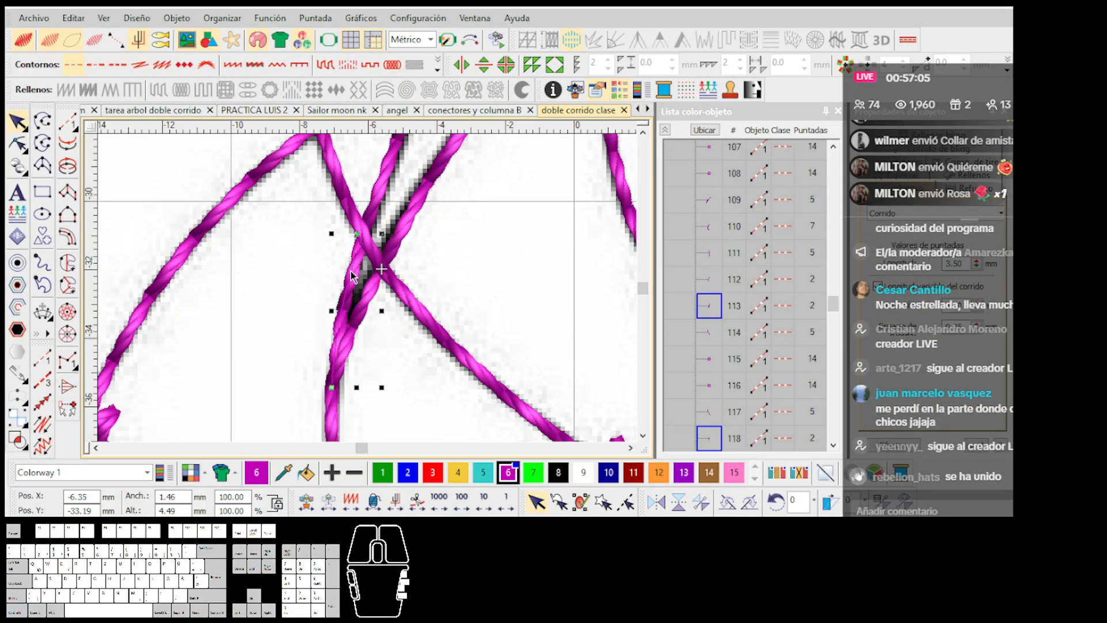
{"action": "key", "text": "ctrl+x"}
{"action": "key", "text": "ctrl+v"}
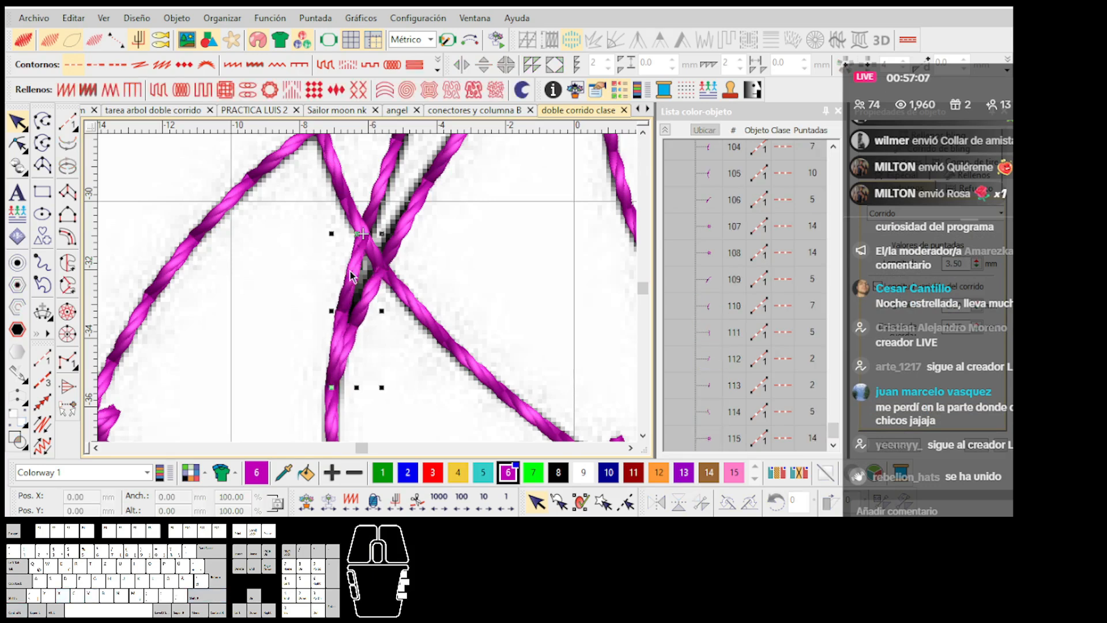
{"action": "key", "text": "Escape"}
Step: Move both segments of the inner tail strand, above and below the diagonal band, to the end of the stitching sequence
{"action": "scroll", "coordinate": [380, 346], "scroll_direction": "down", "scroll_amount": 4}
{"action": "scroll", "coordinate": [398, 277], "scroll_direction": "up", "scroll_amount": 1}
{"action": "left_click", "coordinate": [385, 292]}
{"action": "left_click_drag", "start_coordinate": [386, 294], "coordinate": [403, 295]}
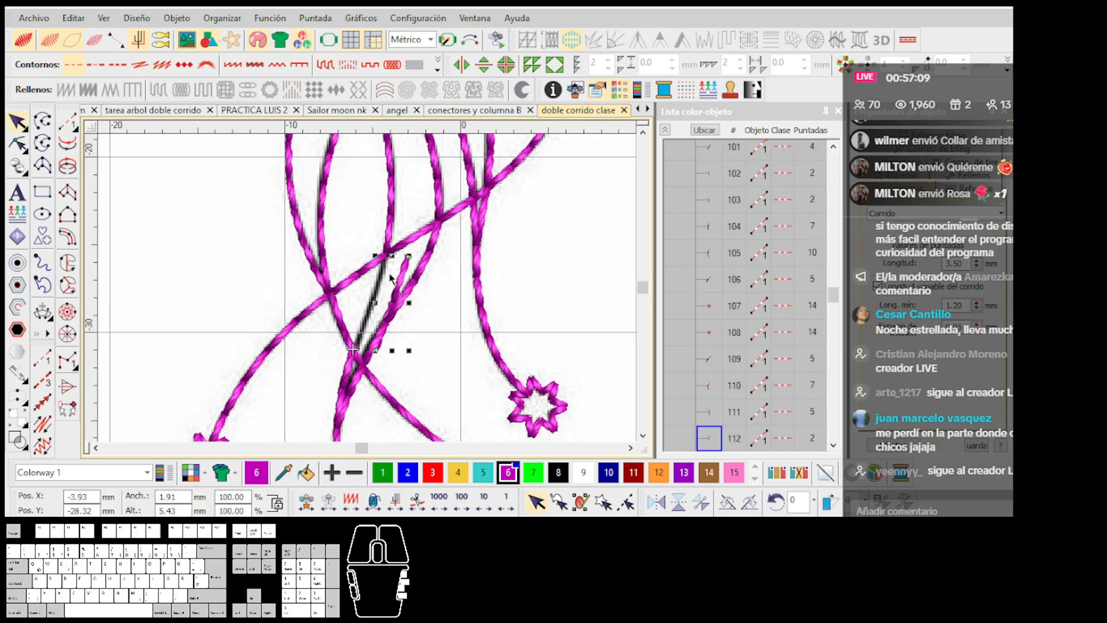
{"action": "scroll", "coordinate": [384, 247], "scroll_direction": "up", "scroll_amount": 1}
{"action": "key", "text": "ctrl+z"}
{"action": "left_click_drag", "start_coordinate": [375, 251], "coordinate": [349, 277]}
{"action": "scroll", "coordinate": [385, 251], "scroll_direction": "down", "scroll_amount": 2}
{"action": "key", "text": "Tab"}
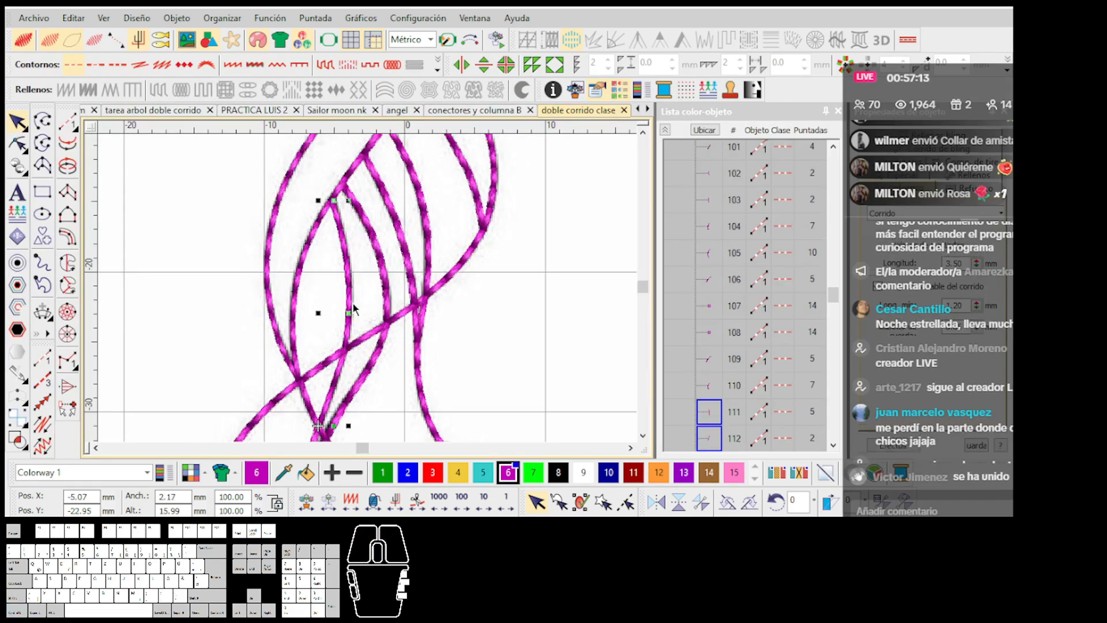
{"action": "key", "text": "Tab"}
{"action": "key", "text": "ctrl+x"}
{"action": "key", "text": "ctrl+v"}
{"action": "key", "text": "Escape"}
Step: Move the short segments where the inner tail strands branch off aside to identify them, and undo the moves
{"action": "scroll", "coordinate": [357, 294], "scroll_direction": "down", "scroll_amount": 2}
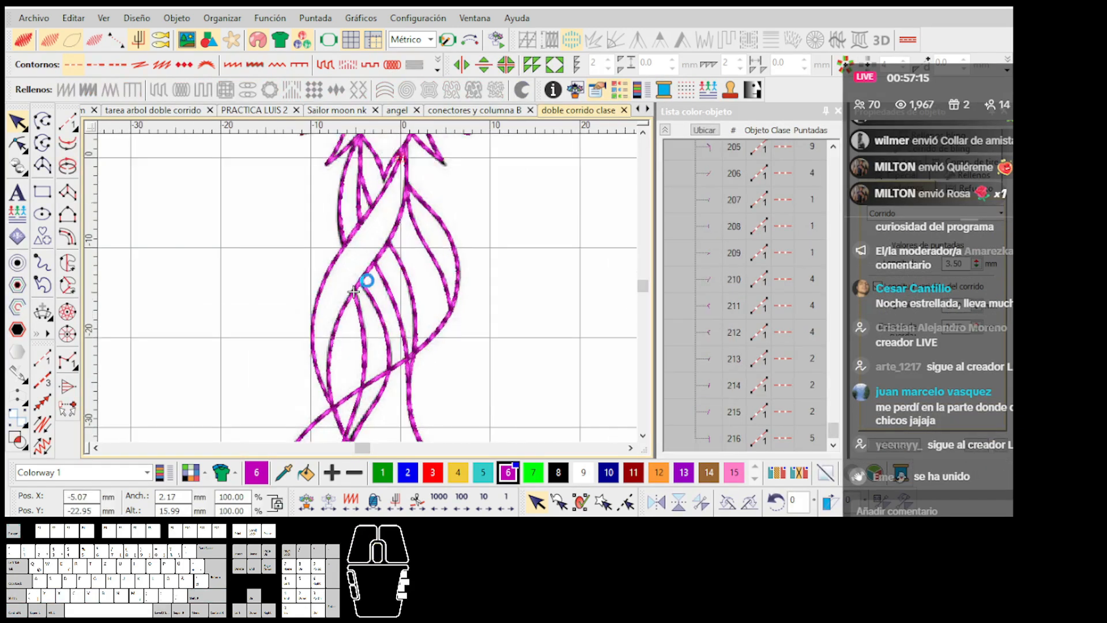
{"action": "scroll", "coordinate": [361, 291], "scroll_direction": "up", "scroll_amount": 4}
{"action": "left_click", "coordinate": [346, 306]}
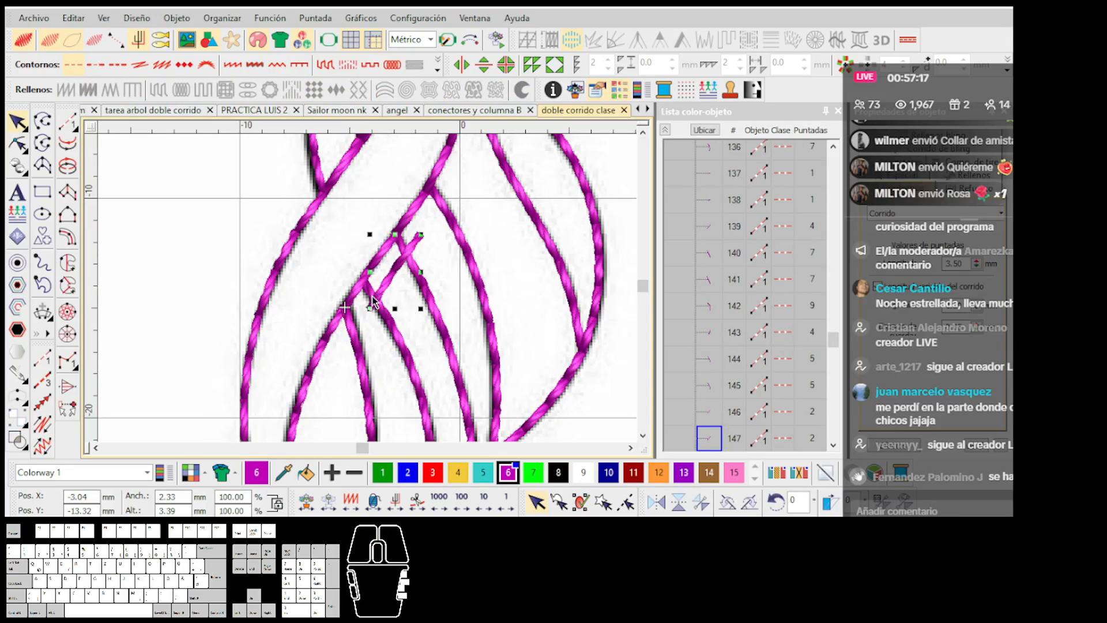
{"action": "scroll", "coordinate": [370, 303], "scroll_direction": "down", "scroll_amount": 2}
{"action": "scroll", "coordinate": [369, 299], "scroll_direction": "up", "scroll_amount": 1}
{"action": "left_click_drag", "start_coordinate": [352, 301], "coordinate": [371, 307]}
{"action": "key", "text": "ctrl+z"}
Step: Select the two long strands on the tail's left side and move them to the end of the stitching sequence
{"action": "left_click", "coordinate": [323, 301]}
{"action": "left_click", "coordinate": [362, 285]}
{"action": "scroll", "coordinate": [340, 212], "scroll_direction": "down", "scroll_amount": 2}
{"action": "scroll", "coordinate": [369, 291], "scroll_direction": "up", "scroll_amount": 1}
{"action": "left_click", "coordinate": [366, 287], "text": "shift"}
{"action": "key", "text": "ctrl+x"}
{"action": "key", "text": "ctrl+v"}
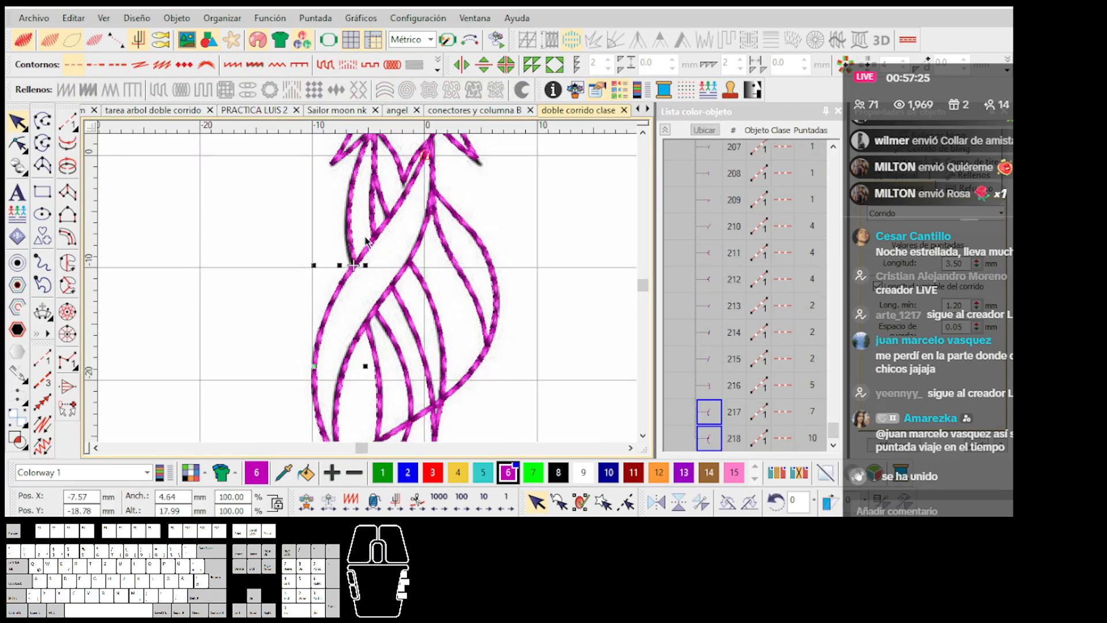
{"action": "key", "text": "Escape"}
Step: Move the outlines above the long left tail strand aside to check how they connect, then undo the moves and deselect them
{"action": "scroll", "coordinate": [369, 293], "scroll_direction": "up", "scroll_amount": 2}
{"action": "left_click", "coordinate": [352, 294]}
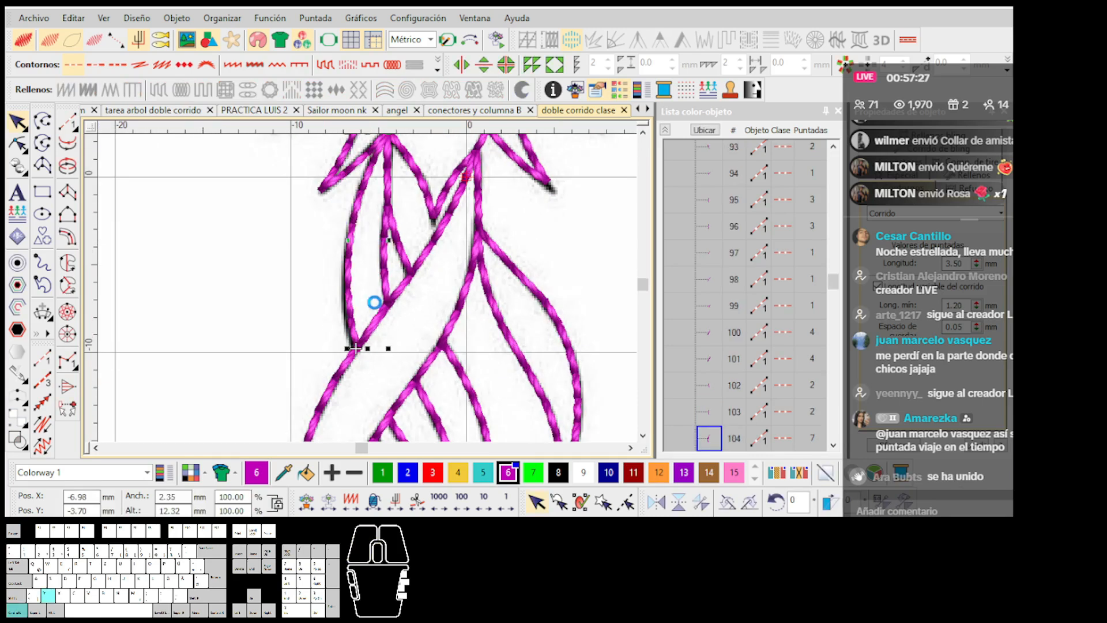
{"action": "scroll", "coordinate": [369, 294], "scroll_direction": "down", "scroll_amount": 1}
{"action": "left_click_drag", "start_coordinate": [357, 291], "coordinate": [339, 291]}
{"action": "key", "text": "ctrl+z"}
{"action": "left_click_drag", "start_coordinate": [354, 227], "coordinate": [299, 202]}
{"action": "key", "text": "ctrl+z"}
{"action": "key", "text": "ctrl+z"}
{"action": "key", "text": "Escape"}
Step: Select the outer left tail strand together with the feather outlines along the lower part of the left wing
{"action": "left_click", "coordinate": [358, 293]}
{"action": "scroll", "coordinate": [353, 236], "scroll_direction": "up", "scroll_amount": 1}
{"action": "key", "text": "t"}
{"action": "left_click", "coordinate": [376, 250], "text": "ctrl"}
{"action": "left_click", "coordinate": [351, 222], "text": "ctrl"}
{"action": "scroll", "coordinate": [368, 284], "scroll_direction": "up", "scroll_amount": 1}
{"action": "left_click", "coordinate": [382, 283], "text": "ctrl"}
{"action": "left_click", "coordinate": [348, 271], "text": "ctrl"}
{"action": "left_click", "coordinate": [315, 258], "text": "ctrl"}
{"action": "left_click", "coordinate": [263, 248], "text": "ctrl"}
{"action": "left_click", "coordinate": [215, 220], "text": "ctrl"}
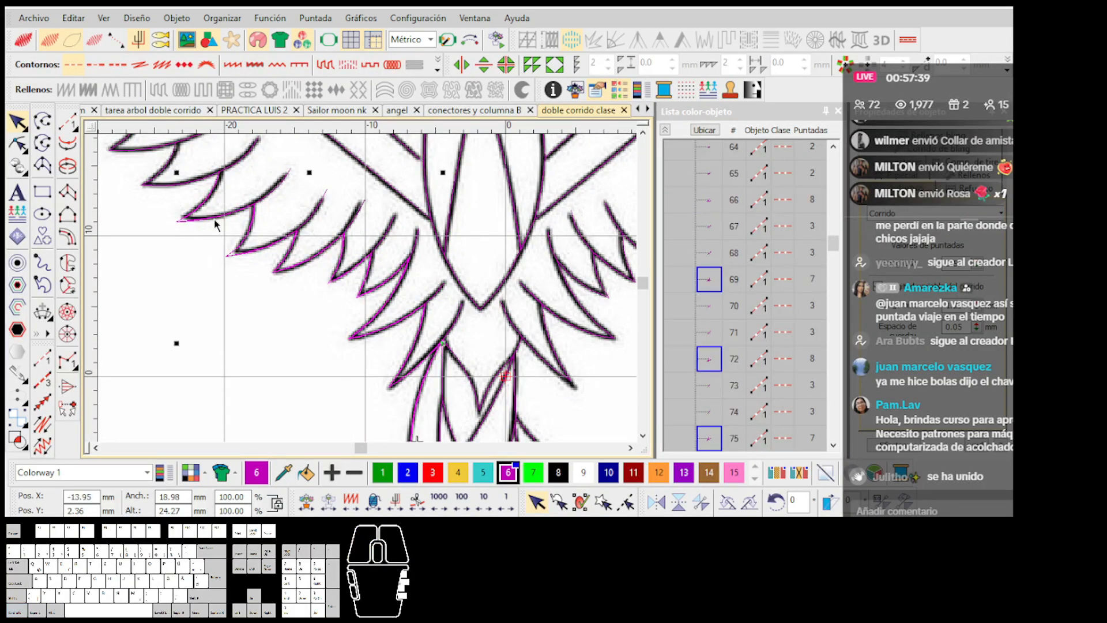
Step: Add the remaining feather outlines up to the left wing's tip and upper edge to the selection
{"action": "scroll", "coordinate": [215, 221], "scroll_direction": "down", "scroll_amount": 1}
{"action": "scroll", "coordinate": [304, 225], "scroll_direction": "up", "scroll_amount": 1}
{"action": "left_click", "coordinate": [401, 311], "text": "ctrl"}
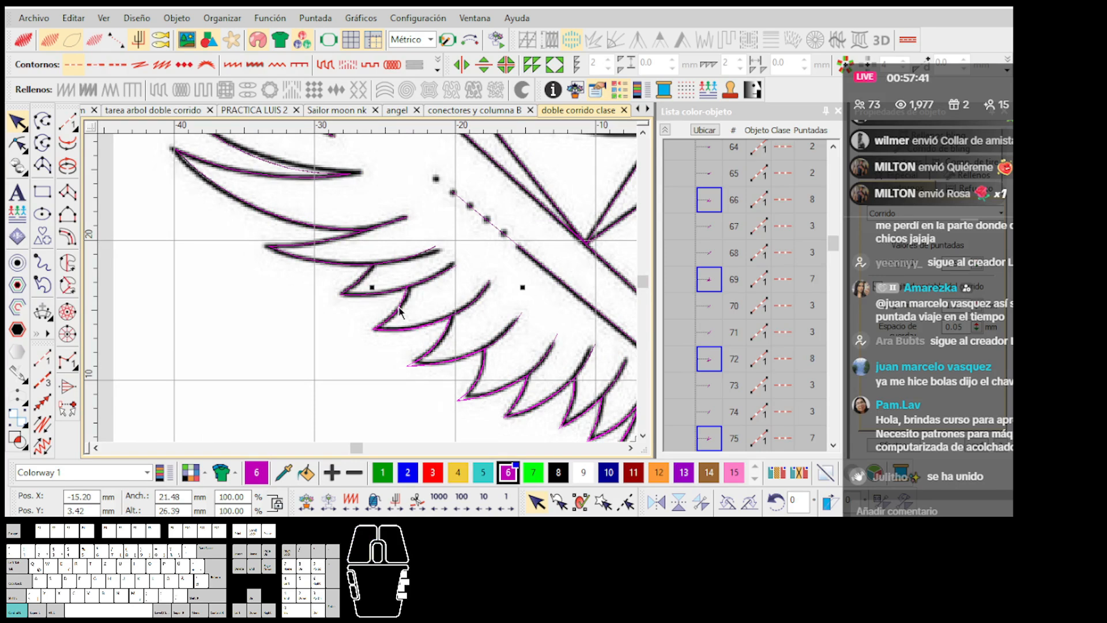
{"action": "left_click", "coordinate": [300, 229], "text": "ctrl"}
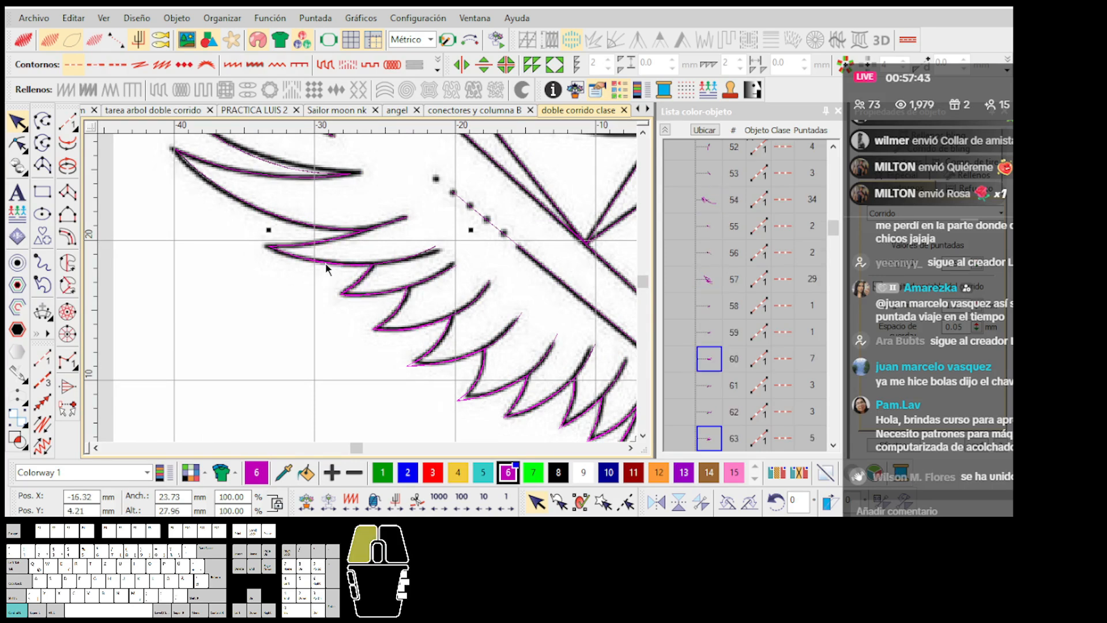
{"action": "left_click", "coordinate": [300, 225], "text": "ctrl"}
{"action": "scroll", "coordinate": [301, 225], "scroll_direction": "down", "scroll_amount": 3}
{"action": "scroll", "coordinate": [348, 251], "scroll_direction": "up", "scroll_amount": 1}
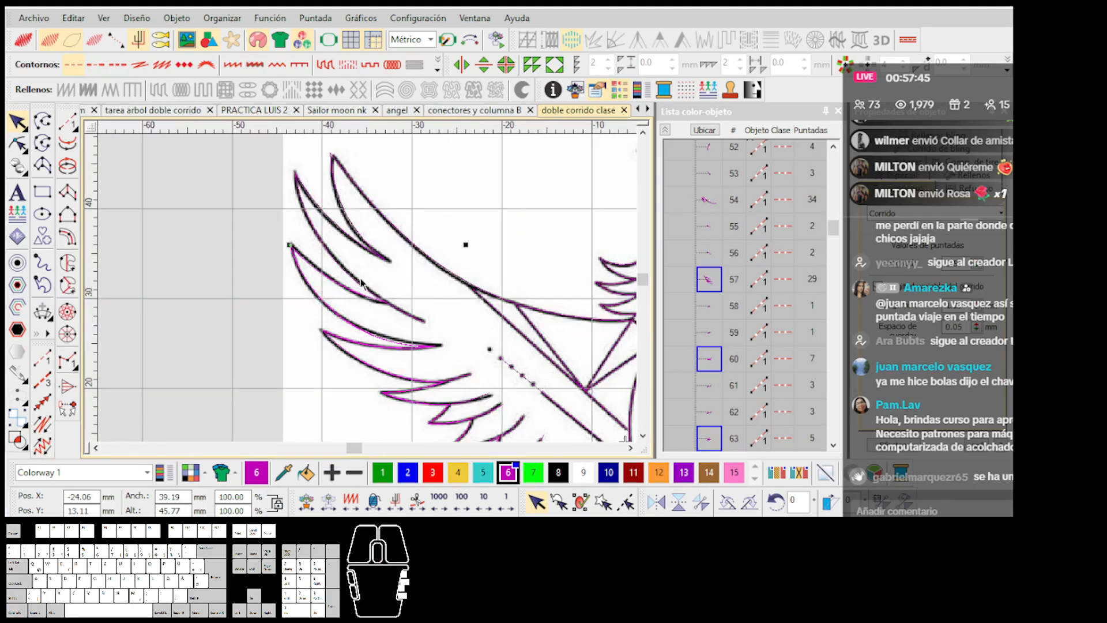
{"action": "left_click", "coordinate": [351, 280], "text": "ctrl"}
{"action": "scroll", "coordinate": [353, 282], "scroll_direction": "down", "scroll_amount": 3}
{"action": "scroll", "coordinate": [369, 291], "scroll_direction": "up", "scroll_amount": 2}
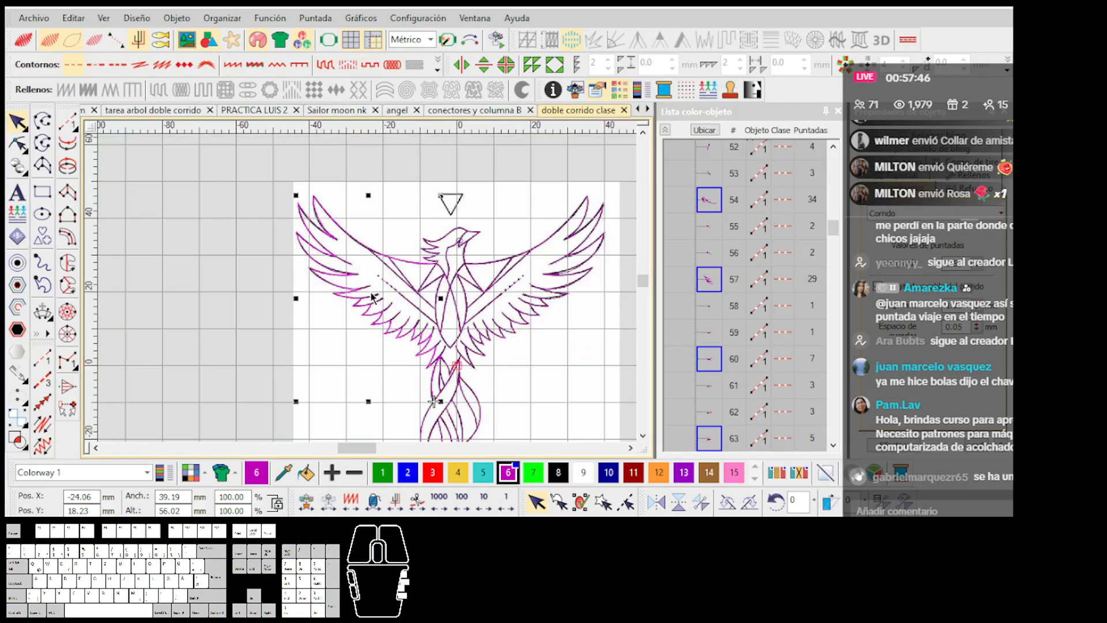
Step: Group the selected left wing outlines and shift them aside to check the traced path, then undo the grouping and moves
{"action": "key", "text": "ctrl+g"}
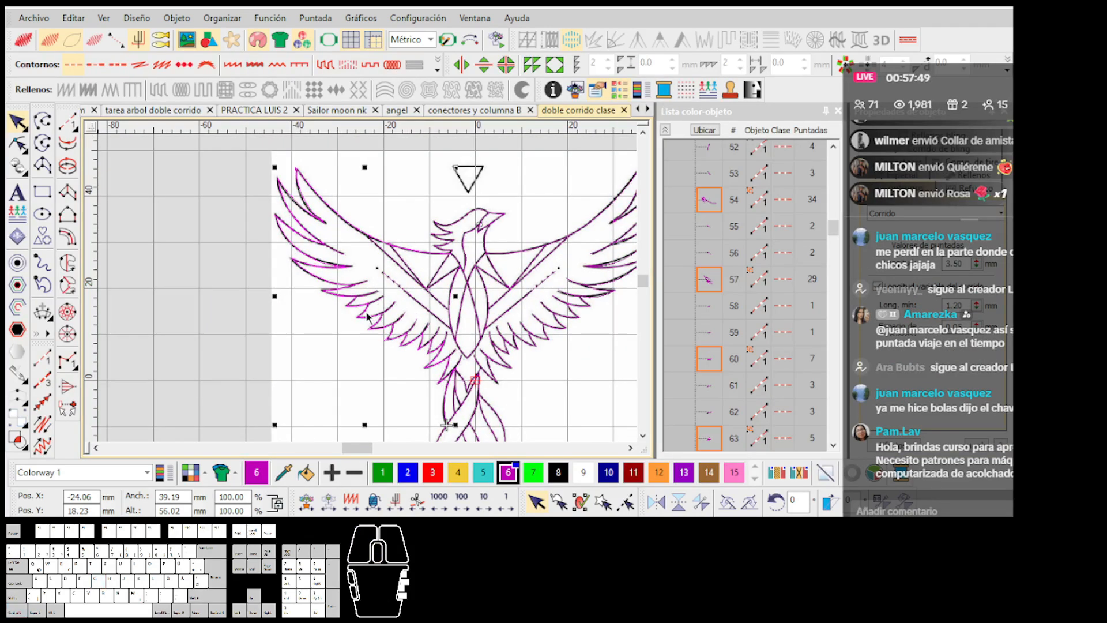
{"action": "key", "text": "t"}
{"action": "left_click_drag", "start_coordinate": [367, 316], "coordinate": [221, 331]}
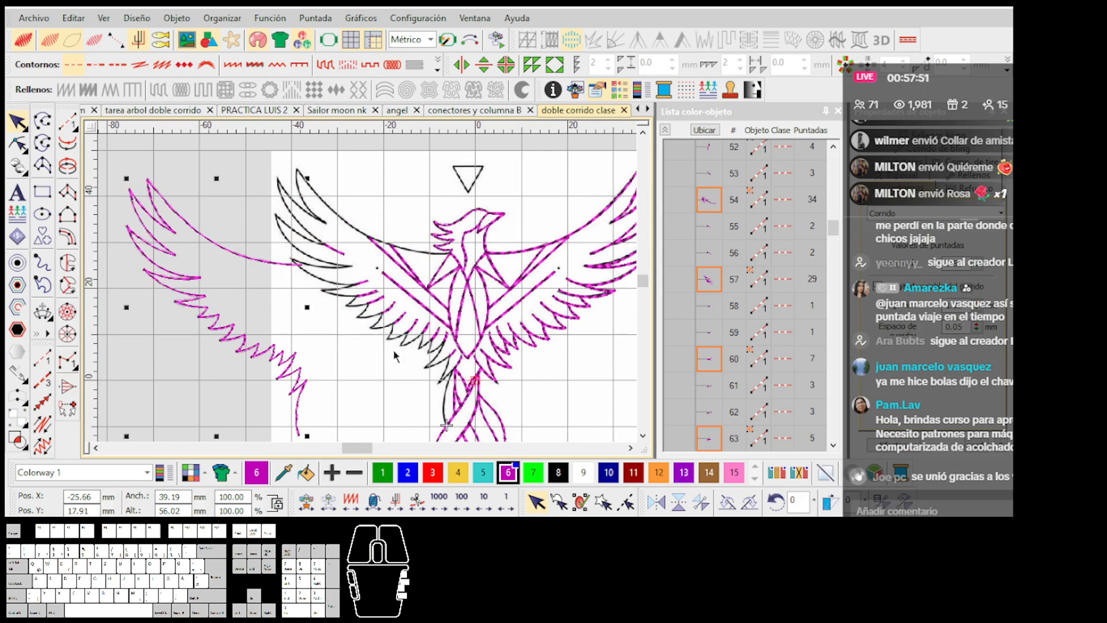
{"action": "key", "text": "ctrl+z"}
{"action": "left_click_drag", "start_coordinate": [438, 370], "coordinate": [269, 335]}
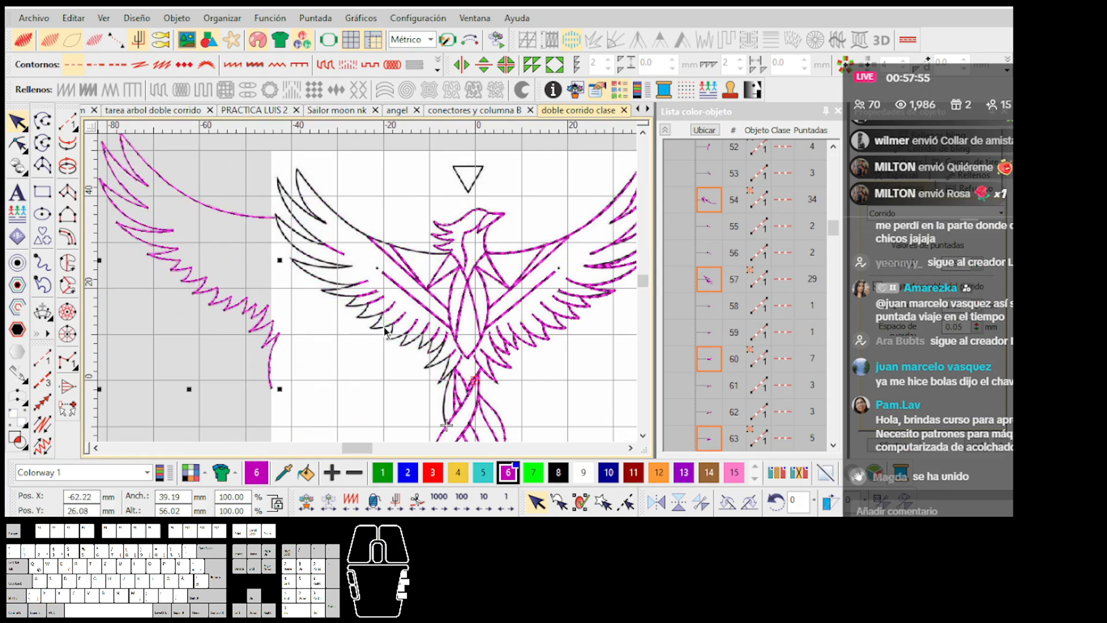
{"action": "scroll", "coordinate": [385, 331], "scroll_direction": "up", "scroll_amount": 2}
{"action": "scroll", "coordinate": [372, 302], "scroll_direction": "up", "scroll_amount": 3}
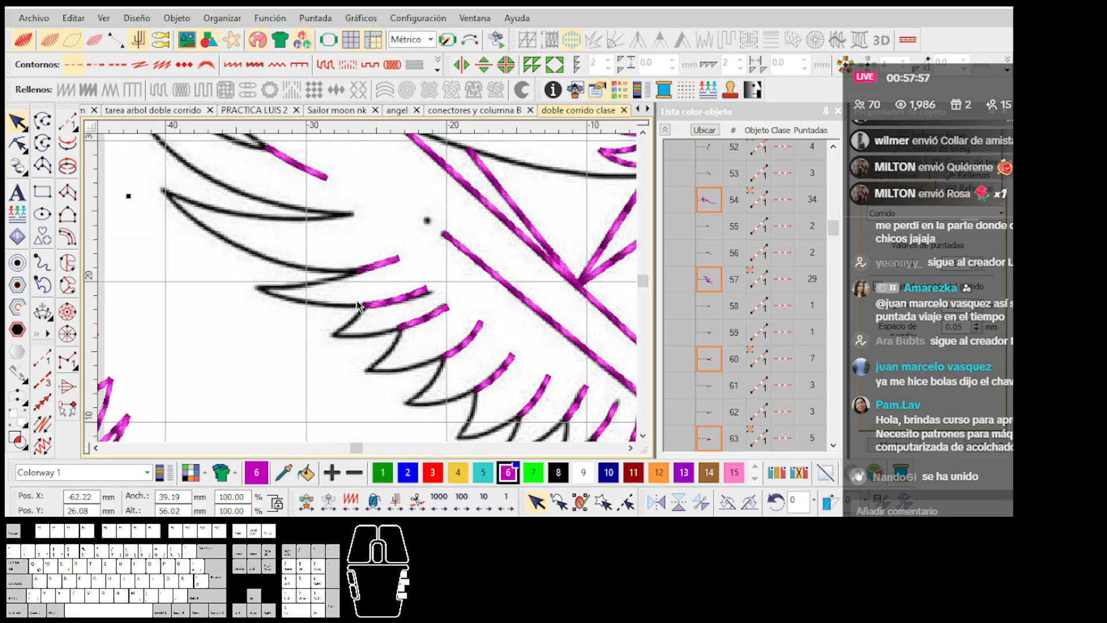
{"action": "scroll", "coordinate": [361, 306], "scroll_direction": "down", "scroll_amount": 3}
{"action": "scroll", "coordinate": [398, 303], "scroll_direction": "up", "scroll_amount": 3}
{"action": "scroll", "coordinate": [369, 292], "scroll_direction": "down", "scroll_amount": 6}
{"action": "left_click_drag", "start_coordinate": [368, 291], "coordinate": [366, 288]}
{"action": "key", "text": "shift+x"}
Step: Paste the selected left tail and wing outlines at the end of the stitching sequence
{"action": "key", "text": "ctrl+x"}
{"action": "key", "text": "ctrl+v"}
{"action": "scroll", "coordinate": [367, 280], "scroll_direction": "up", "scroll_amount": 5}
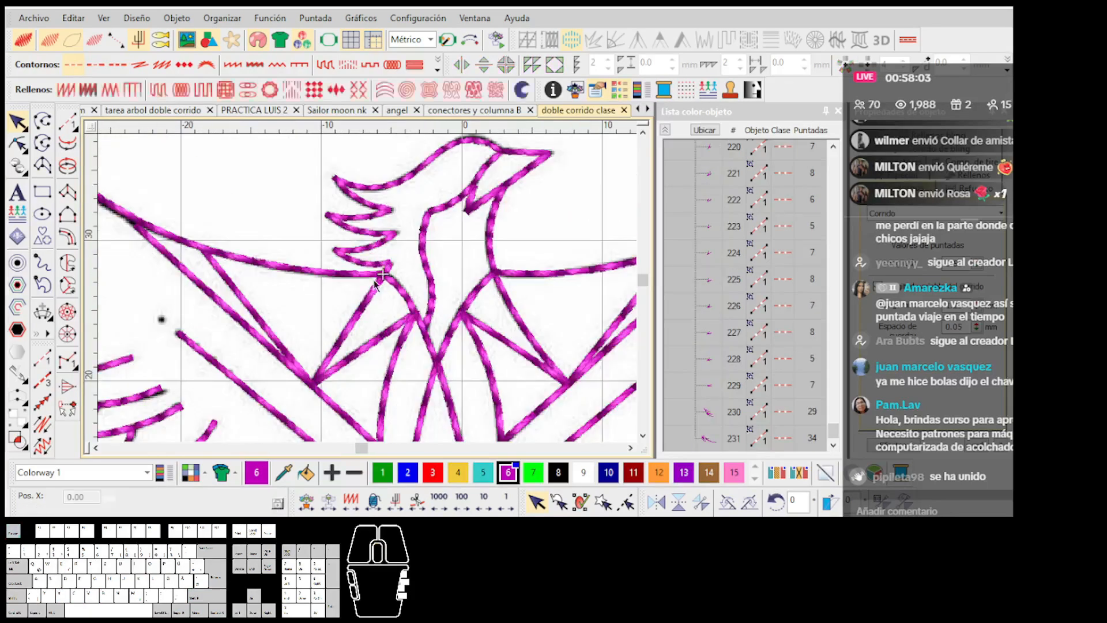
Step: Paste the outline of the bird's crest and head at the end of the stitching sequence
{"action": "scroll", "coordinate": [367, 291], "scroll_direction": "up", "scroll_amount": 2}
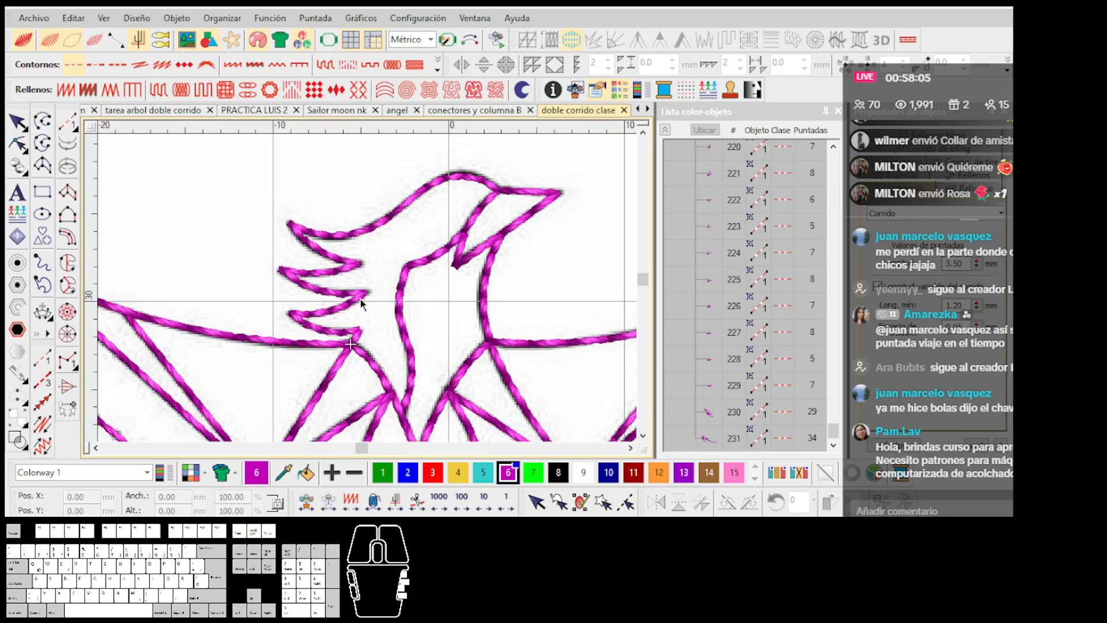
{"action": "key", "text": "ctrl+v"}
{"action": "key", "text": "ctrl+z"}
{"action": "key", "text": "shift"}
{"action": "key", "text": "ctrl+x"}
{"action": "key", "text": "Delete"}
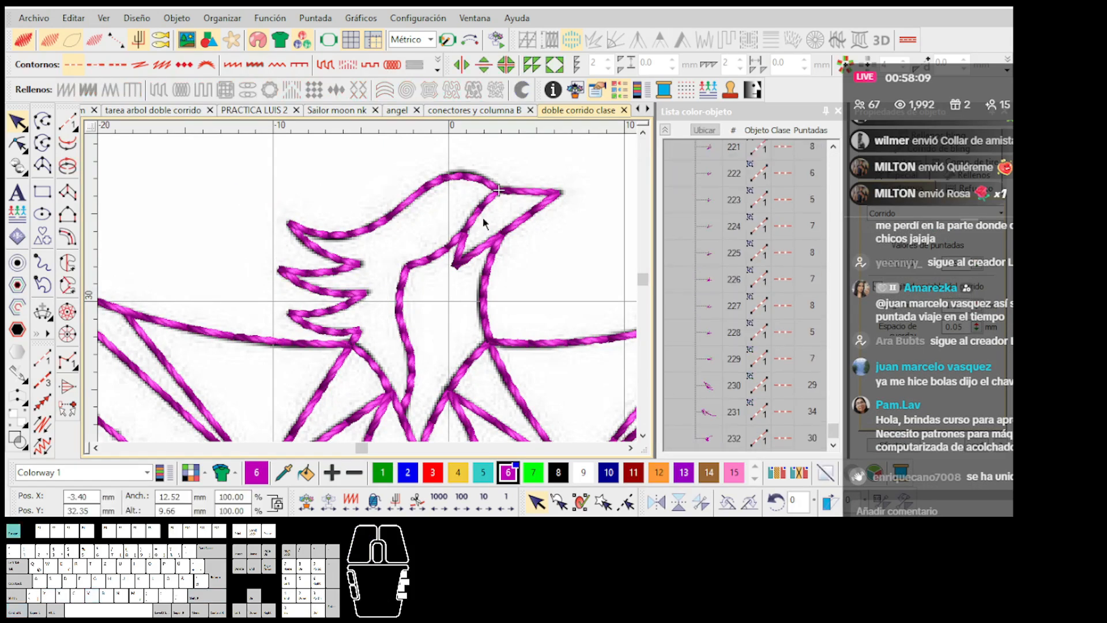
{"action": "scroll", "coordinate": [361, 286], "scroll_direction": "up", "scroll_amount": 2}
{"action": "key", "text": "ctrl+x"}
{"action": "key", "text": "ctrl+v"}
{"action": "key", "text": "ctrl+z"}
{"action": "left_click", "coordinate": [268, 355]}
{"action": "key", "text": "ctrl+x"}
{"action": "key", "text": "ctrl+v"}
{"action": "scroll", "coordinate": [369, 294], "scroll_direction": "down", "scroll_amount": 3}
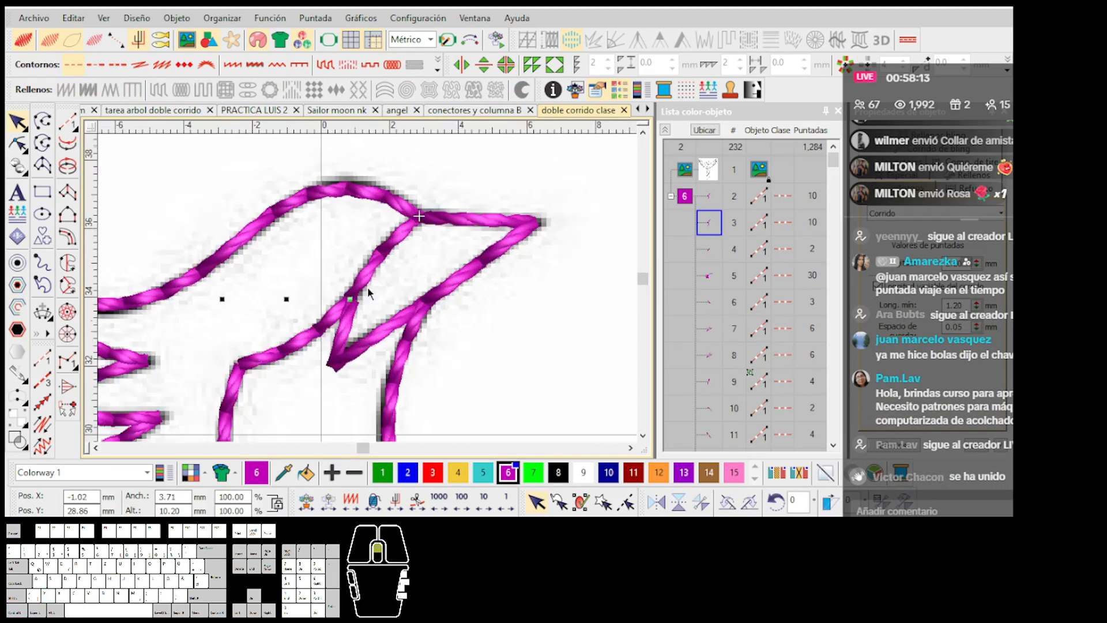
Step: Paste the short line between the face and beak at the end of the stitching sequence
{"action": "left_click", "coordinate": [371, 273]}
{"action": "key", "text": "shift+b"}
{"action": "key", "text": "ctrl+x"}
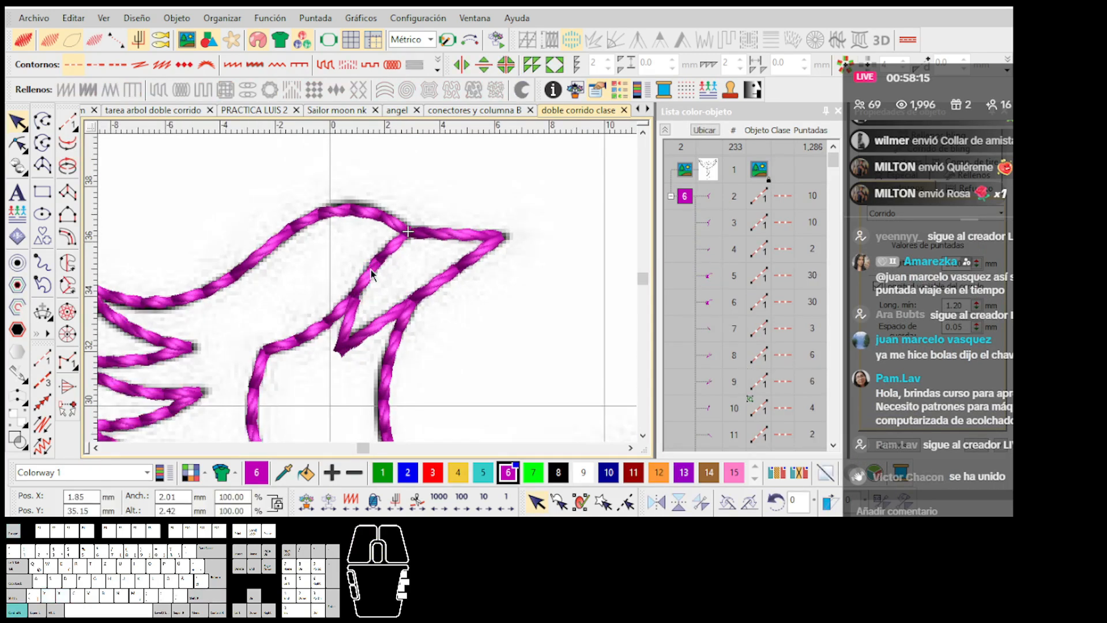
{"action": "key", "text": "ctrl+v"}
{"action": "scroll", "coordinate": [358, 293], "scroll_direction": "up", "scroll_amount": 3}
{"action": "key", "text": "Escape"}
Step: Move the segments at the base of the beak aside to check how they connect, and undo the moves
{"action": "left_click_drag", "start_coordinate": [331, 354], "coordinate": [252, 323]}
{"action": "key", "text": "ctrl+z"}
{"action": "left_click_drag", "start_coordinate": [348, 383], "coordinate": [394, 373]}
{"action": "key", "text": "ctrl+z"}
{"action": "scroll", "coordinate": [380, 340], "scroll_direction": "down", "scroll_amount": 5}
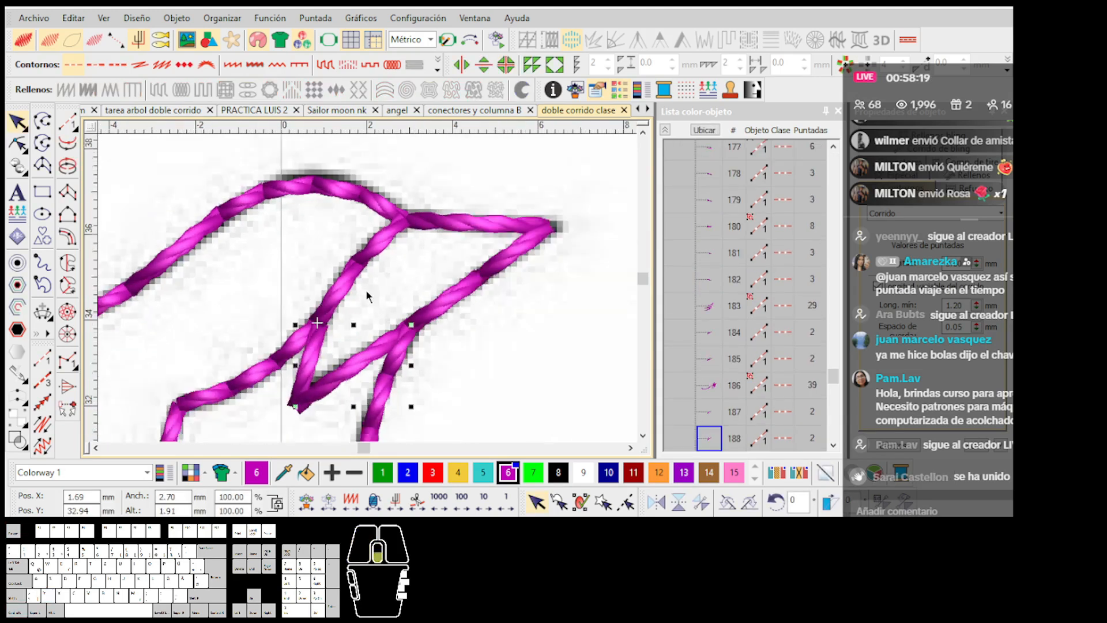
Step: Hide the background drawing, select the whole embroidery to review its stitched outlines, and deselect it
{"action": "scroll", "coordinate": [369, 297], "scroll_direction": "down", "scroll_amount": 3}
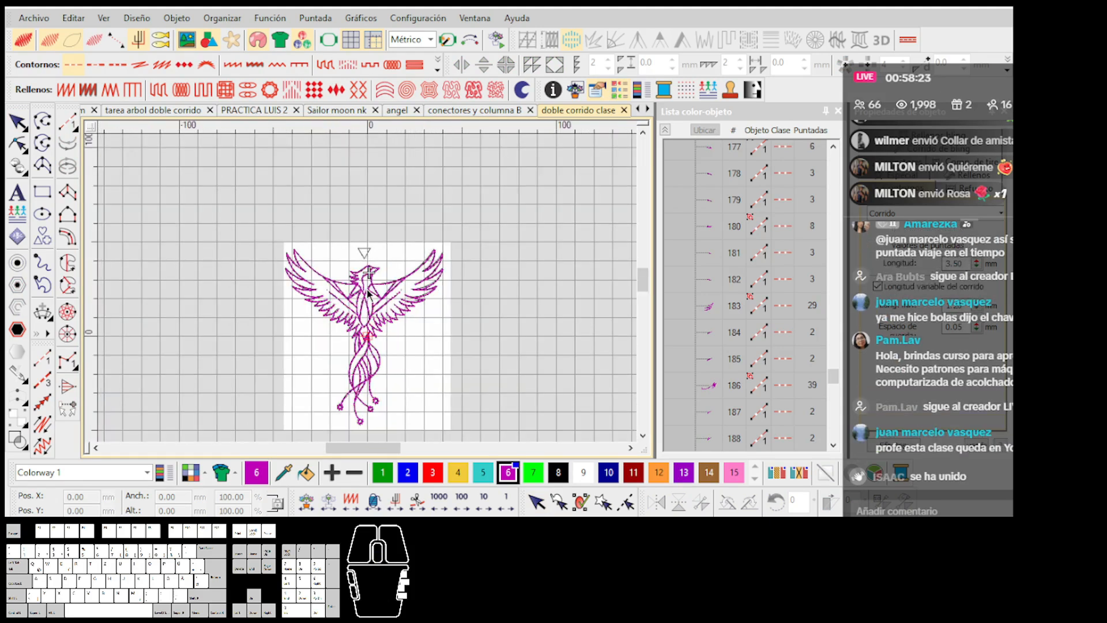
{"action": "scroll", "coordinate": [355, 276], "scroll_direction": "up", "scroll_amount": 2}
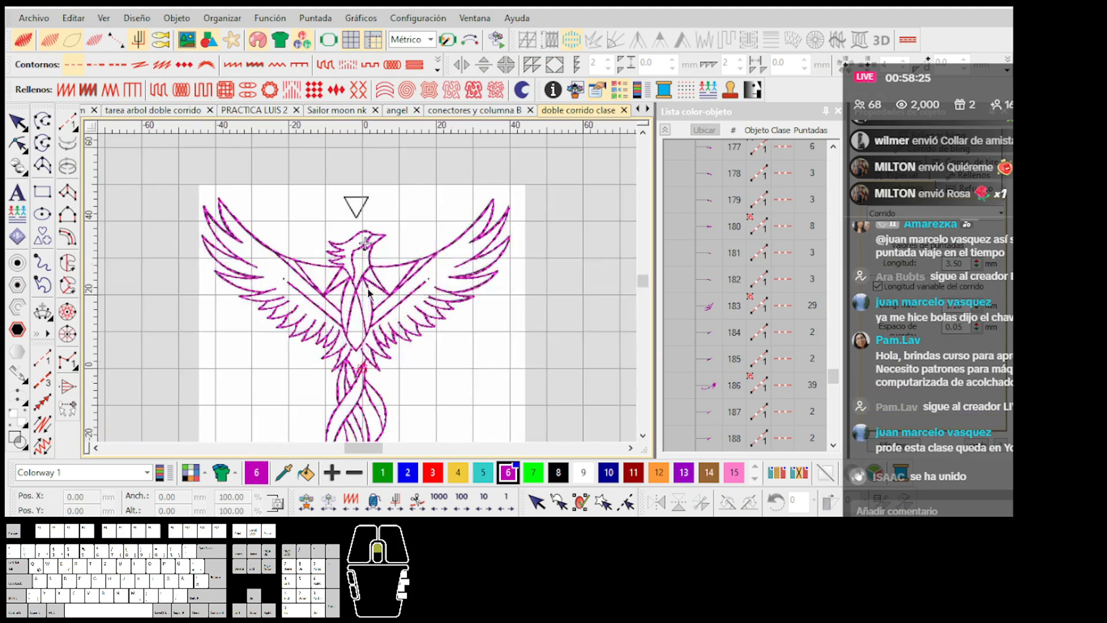
{"action": "scroll", "coordinate": [364, 286], "scroll_direction": "down", "scroll_amount": 3}
{"action": "scroll", "coordinate": [369, 293], "scroll_direction": "up", "scroll_amount": 1}
{"action": "scroll", "coordinate": [369, 295], "scroll_direction": "up", "scroll_amount": 1}
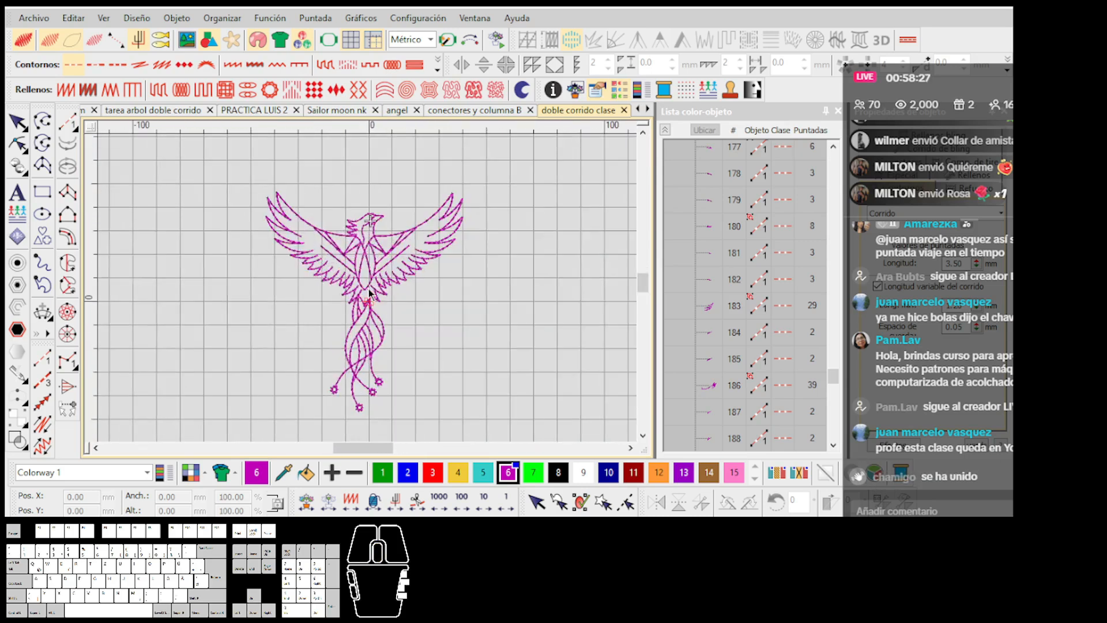
{"action": "scroll", "coordinate": [370, 297], "scroll_direction": "down", "scroll_amount": 2}
{"action": "left_click_drag", "start_coordinate": [471, 389], "coordinate": [261, 205]}
{"action": "scroll", "coordinate": [369, 293], "scroll_direction": "up", "scroll_amount": 4}
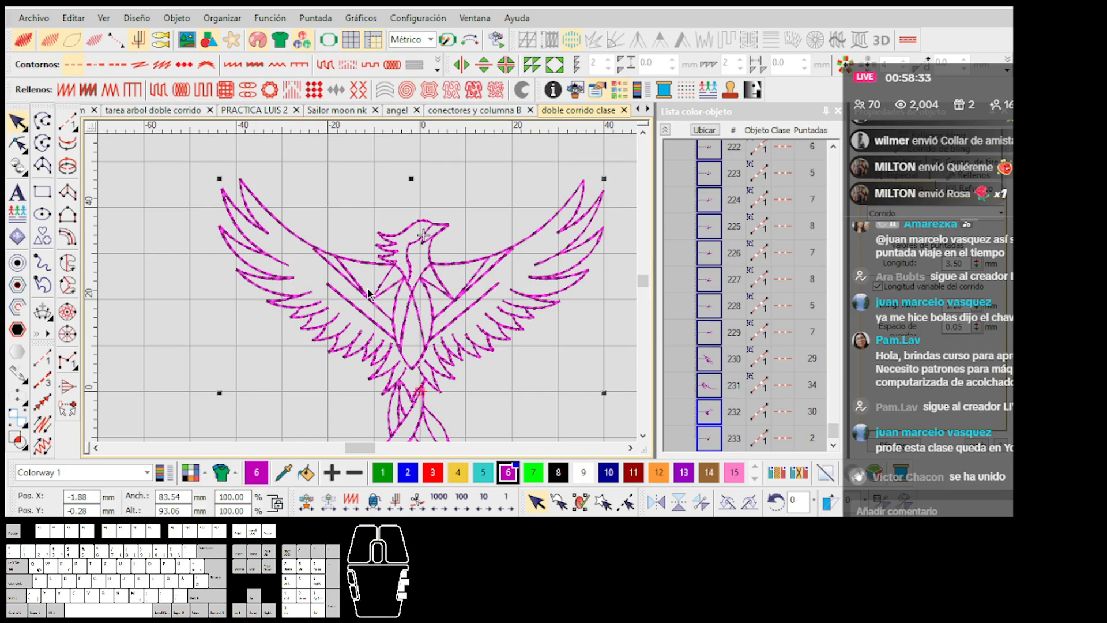
{"action": "scroll", "coordinate": [369, 290], "scroll_direction": "up", "scroll_amount": 2}
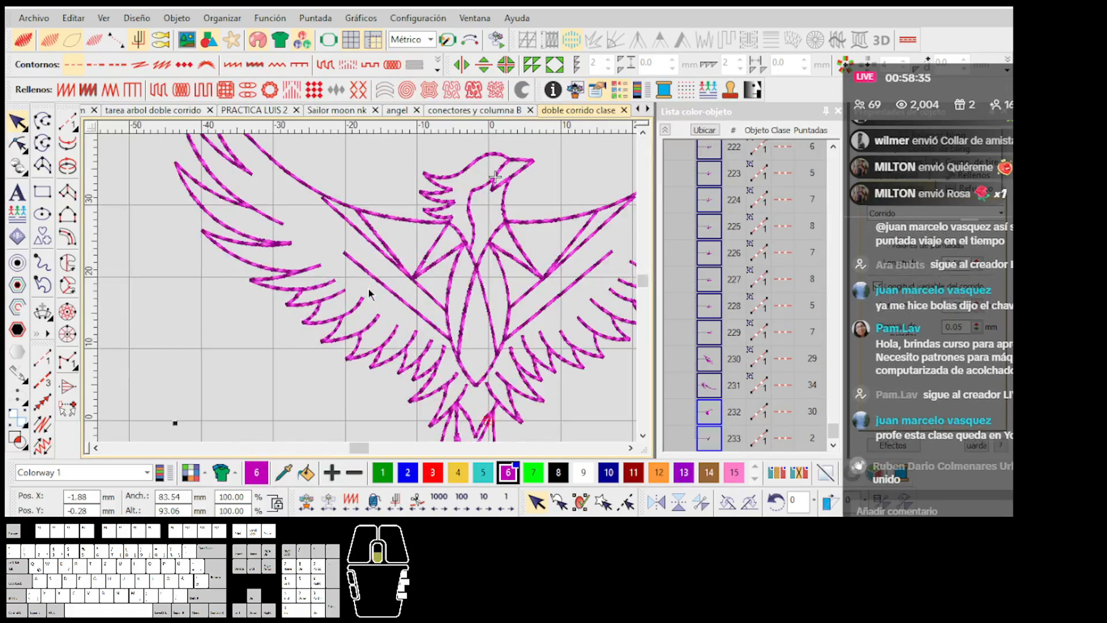
{"action": "scroll", "coordinate": [369, 289], "scroll_direction": "down", "scroll_amount": 3}
{"action": "left_click", "coordinate": [369, 288]}
Step: Digitize a running-stitch sample beside the left wing: a horizontal segment about 10 mm long followed by a large open arc
{"action": "left_click", "coordinate": [68, 121]}
{"action": "scroll", "coordinate": [239, 248], "scroll_direction": "up", "scroll_amount": 2}
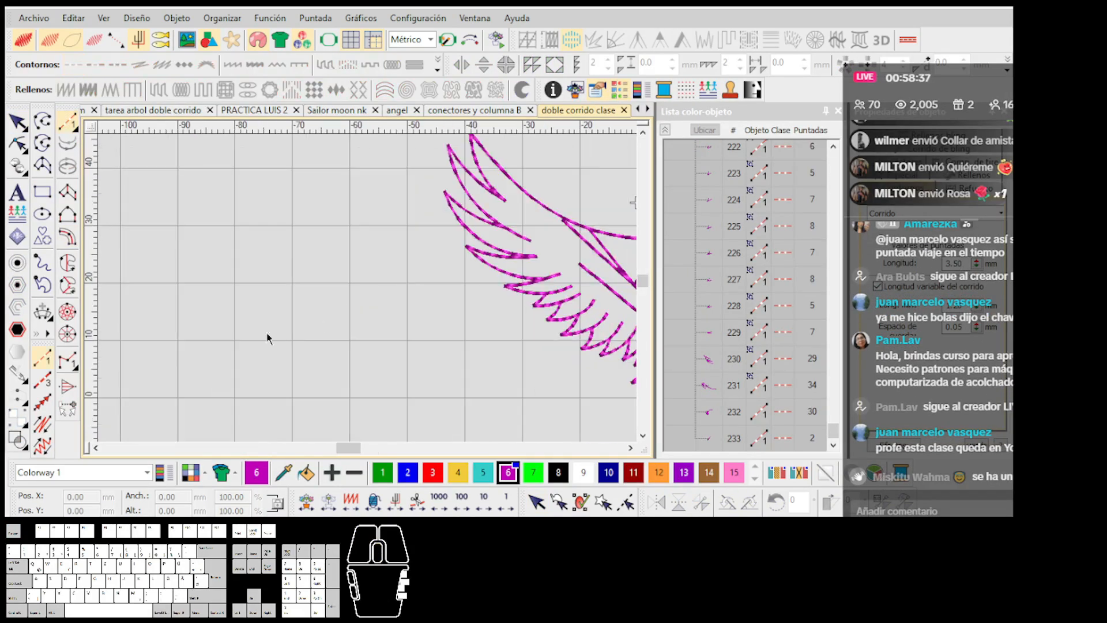
{"action": "left_click", "coordinate": [258, 332]}
{"action": "left_click", "coordinate": [312, 332]}
{"action": "scroll", "coordinate": [368, 290], "scroll_direction": "up", "scroll_amount": 1}
{"action": "right_click", "coordinate": [393, 215]}
{"action": "left_click", "coordinate": [451, 295]}
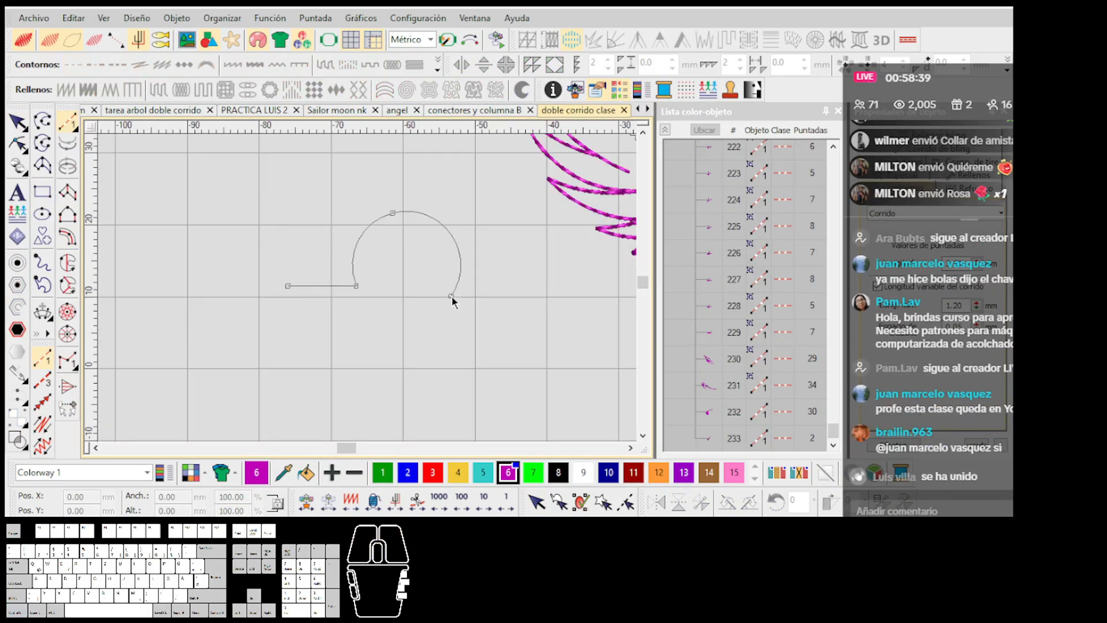
{"action": "key", "text": "Return"}
{"action": "scroll", "coordinate": [414, 268], "scroll_direction": "up", "scroll_amount": 2}
{"action": "key", "text": "Escape"}
{"action": "scroll", "coordinate": [287, 312], "scroll_direction": "up", "scroll_amount": 1}
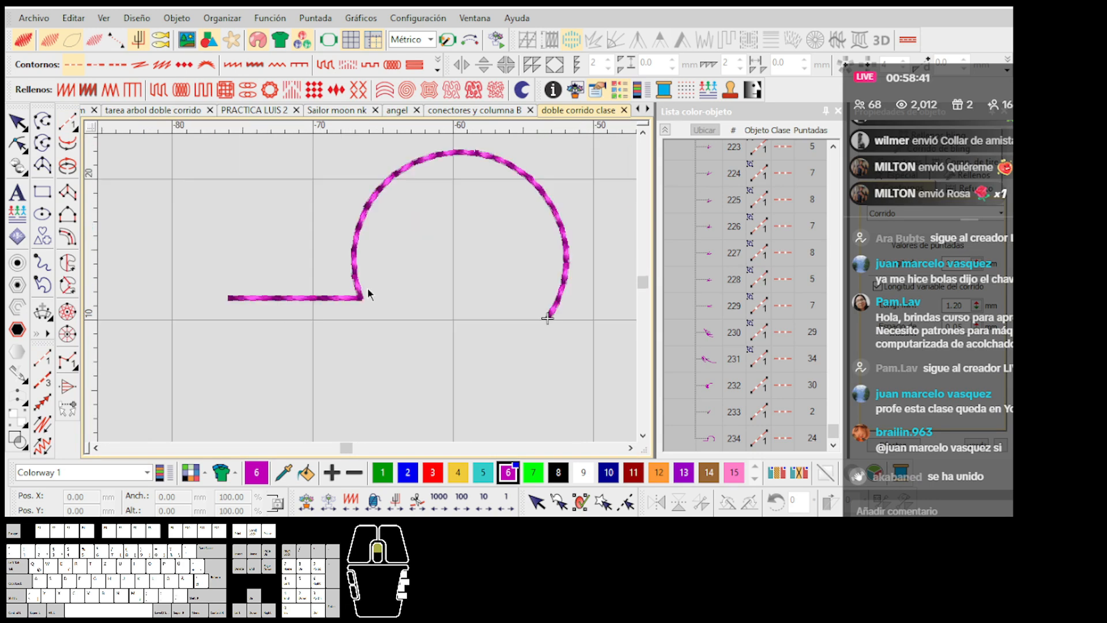
Step: Reshape the sample by extending the free end of its straight segment outward by about 2.5 mm
{"action": "key", "text": "h"}
{"action": "left_click", "coordinate": [229, 298]}
{"action": "left_click_drag", "start_coordinate": [228, 298], "coordinate": [194, 298]}
{"action": "scroll", "coordinate": [282, 306], "scroll_direction": "up", "scroll_amount": 1}
{"action": "key", "text": "Escape"}
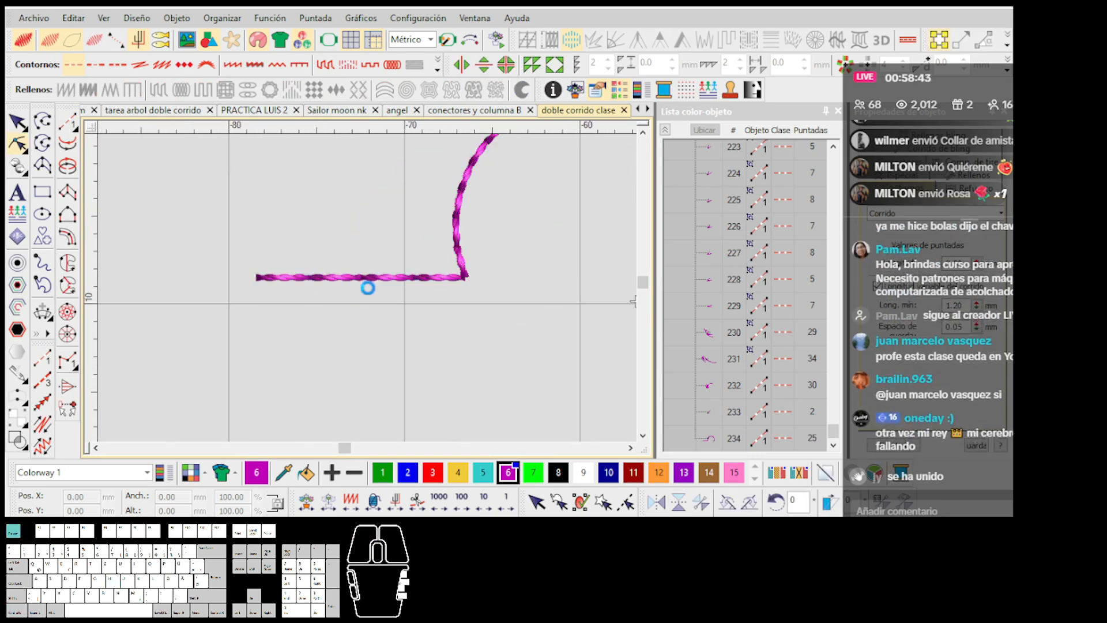
{"action": "scroll", "coordinate": [422, 289], "scroll_direction": "down", "scroll_amount": 2}
{"action": "scroll", "coordinate": [404, 248], "scroll_direction": "up", "scroll_amount": 1}
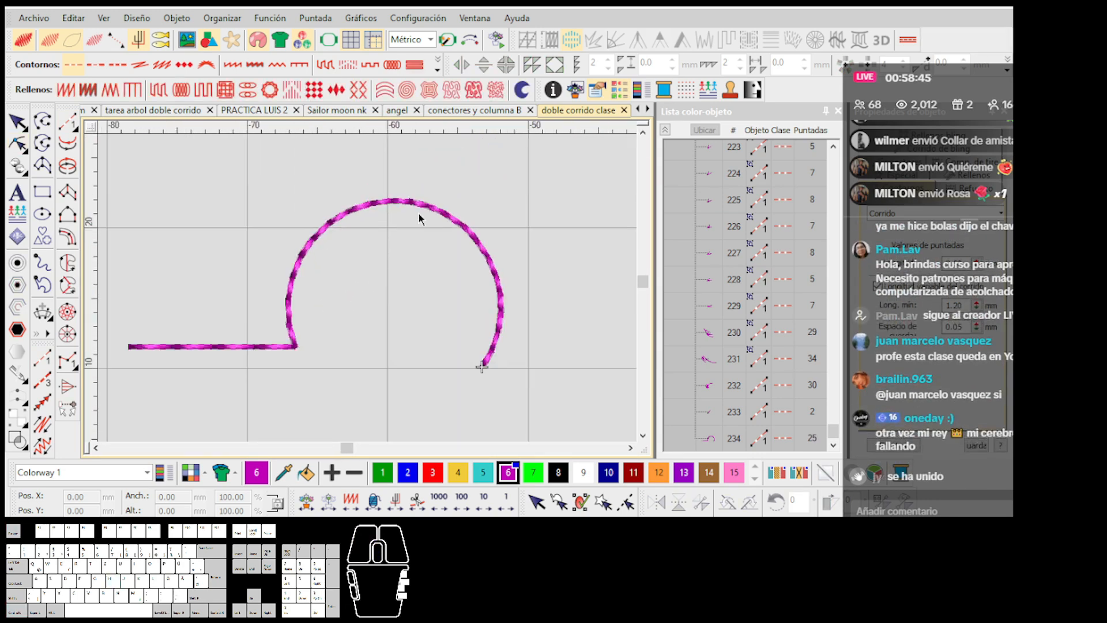
Step: Move the live chat window off the object properties and select the sample outline to view its running-stitch settings
{"action": "left_click", "coordinate": [482, 367]}
{"action": "left_click_drag", "start_coordinate": [957, 93], "coordinate": [652, 510]}
{"action": "left_click", "coordinate": [571, 245]}
{"action": "left_click", "coordinate": [485, 255]}
{"action": "double_click", "coordinate": [485, 254]}
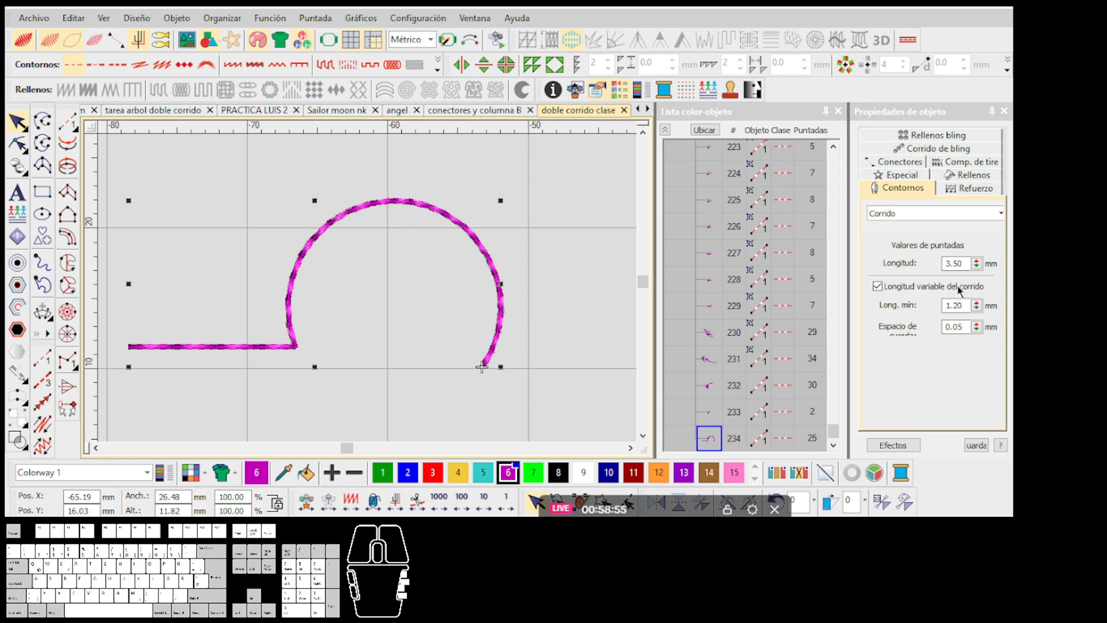
Step: Measure the length of one stitch on the sample's straight segment
{"action": "scroll", "coordinate": [321, 309], "scroll_direction": "up", "scroll_amount": 3}
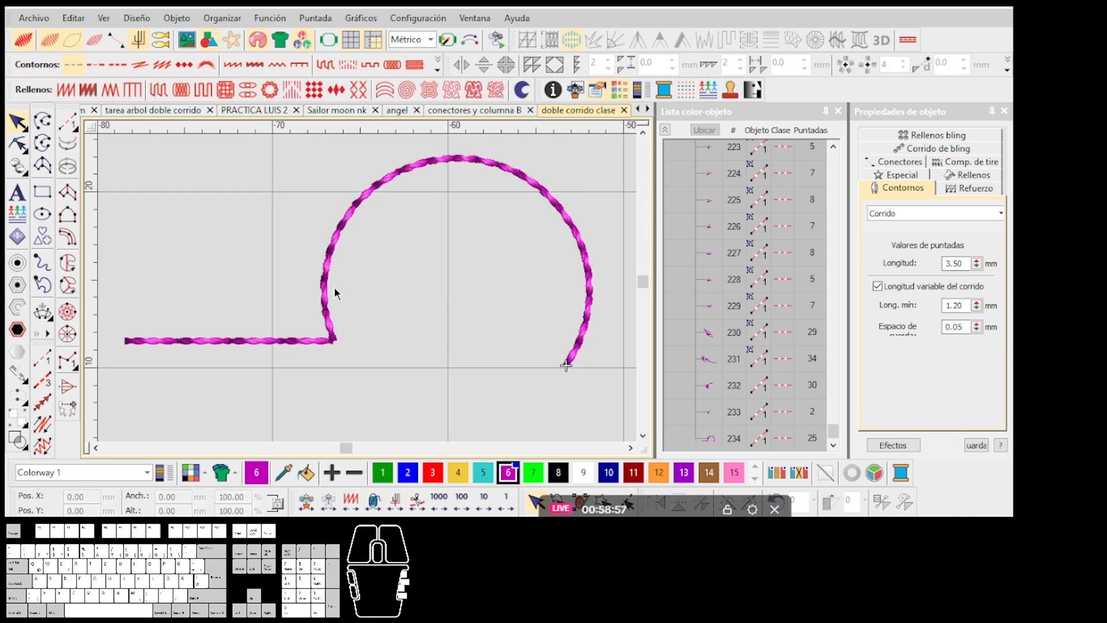
{"action": "scroll", "coordinate": [372, 296], "scroll_direction": "down", "scroll_amount": 2}
{"action": "scroll", "coordinate": [374, 293], "scroll_direction": "up", "scroll_amount": 1}
{"action": "key", "text": "Escape"}
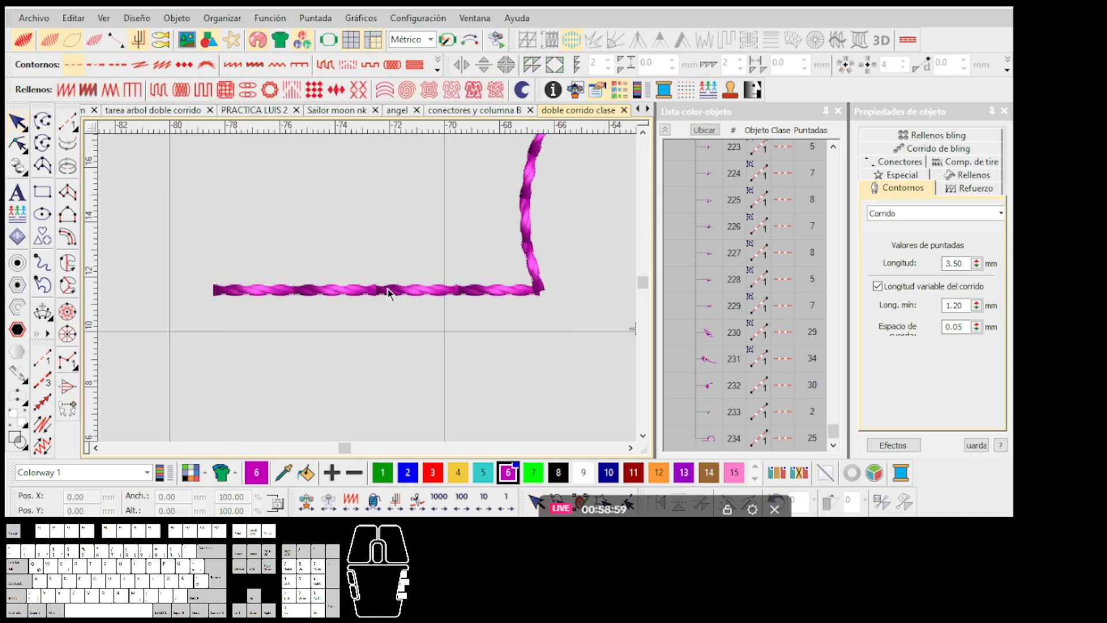
{"action": "scroll", "coordinate": [390, 293], "scroll_direction": "up", "scroll_amount": 2}
{"action": "key", "text": "m"}
{"action": "left_click_drag", "start_coordinate": [348, 294], "coordinate": [477, 293]}
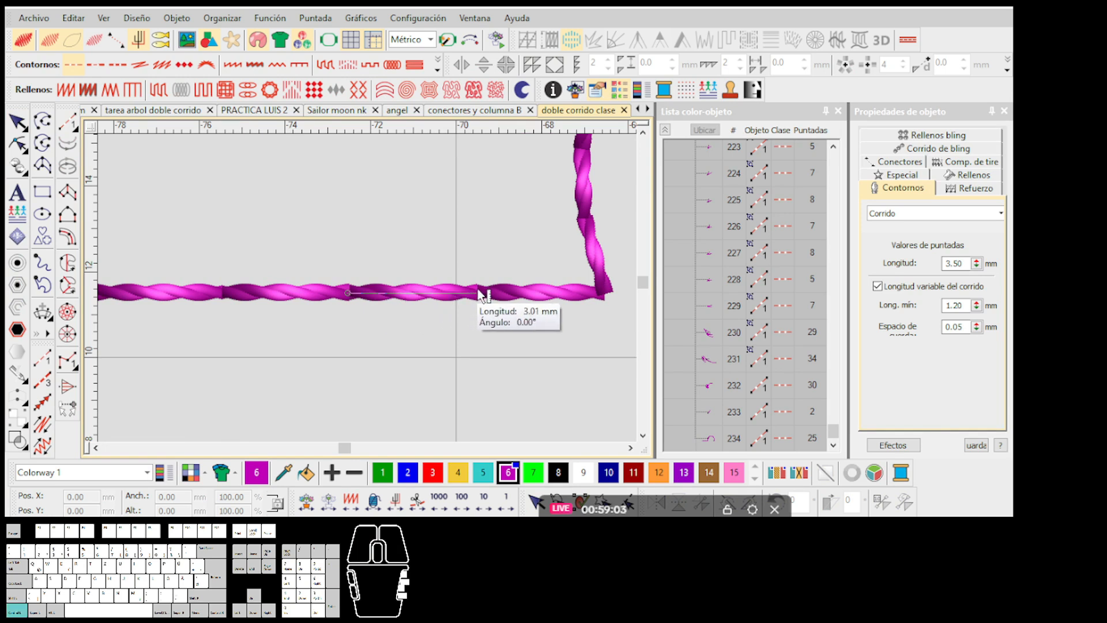
{"action": "scroll", "coordinate": [482, 293], "scroll_direction": "down", "scroll_amount": 2}
{"action": "key", "text": "Escape"}
Step: Select the sample outline and compare the stitch lengths along its arc with the variable run length settings, then deselect it
{"action": "scroll", "coordinate": [397, 259], "scroll_direction": "up", "scroll_amount": 3}
{"action": "left_click", "coordinate": [425, 227]}
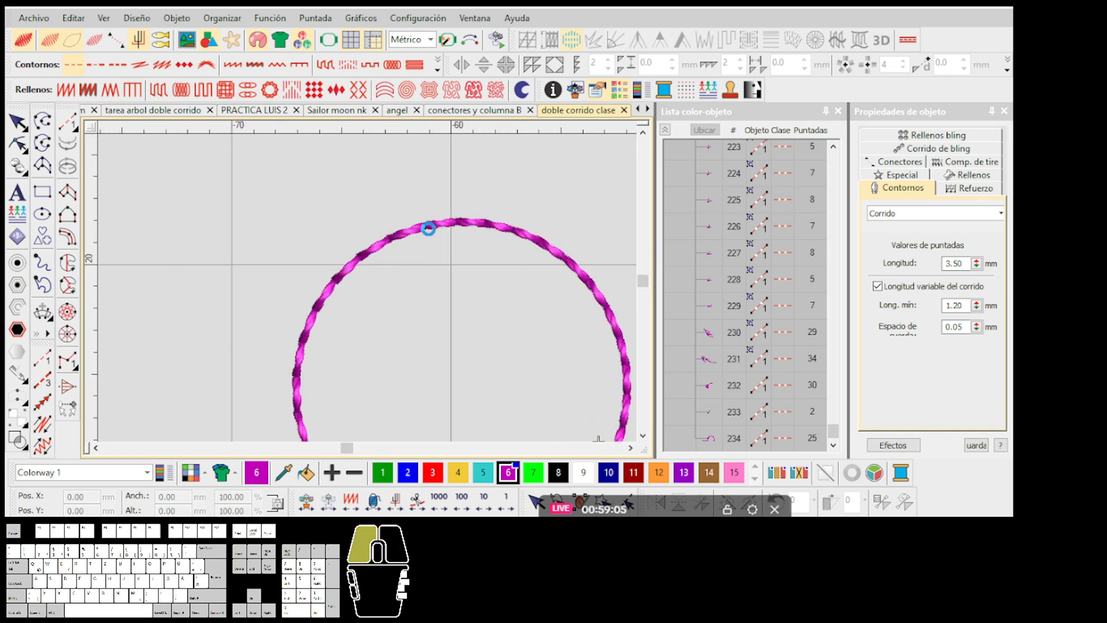
{"action": "scroll", "coordinate": [358, 326], "scroll_direction": "down", "scroll_amount": 2}
{"action": "scroll", "coordinate": [369, 294], "scroll_direction": "up", "scroll_amount": 1}
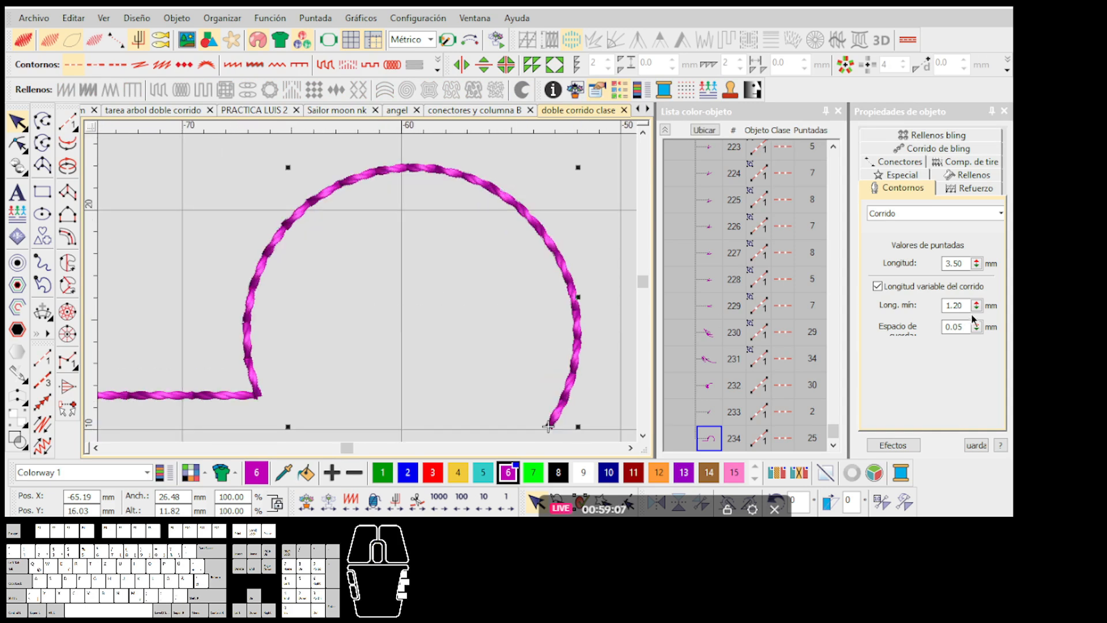
{"action": "scroll", "coordinate": [371, 292], "scroll_direction": "down", "scroll_amount": 2}
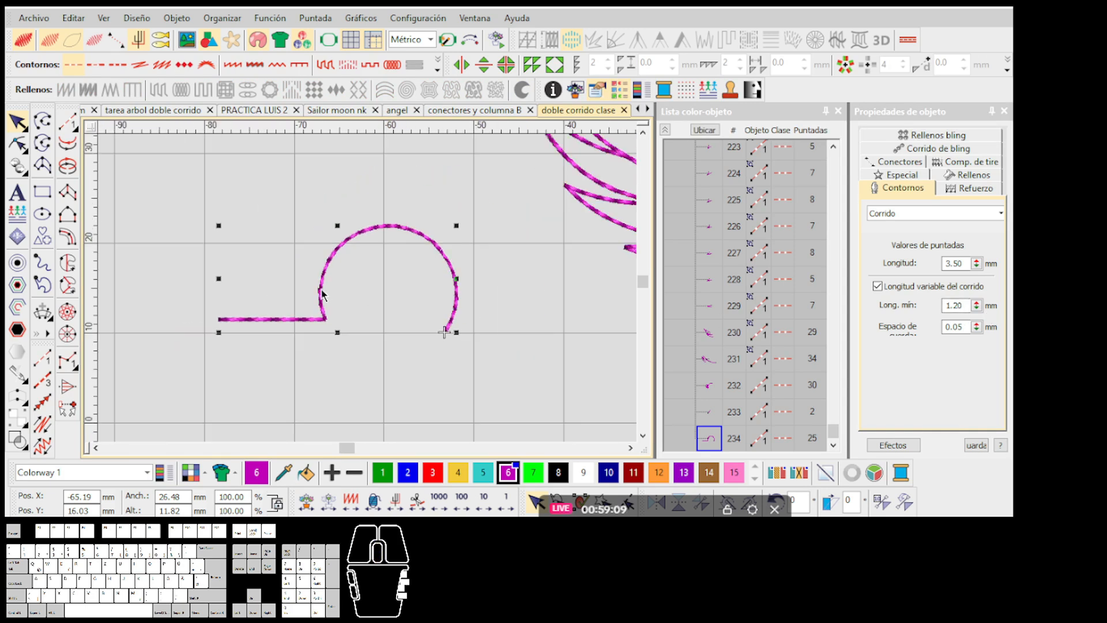
{"action": "scroll", "coordinate": [323, 294], "scroll_direction": "up", "scroll_amount": 1}
{"action": "scroll", "coordinate": [346, 288], "scroll_direction": "down", "scroll_amount": 1}
{"action": "scroll", "coordinate": [365, 279], "scroll_direction": "up", "scroll_amount": 1}
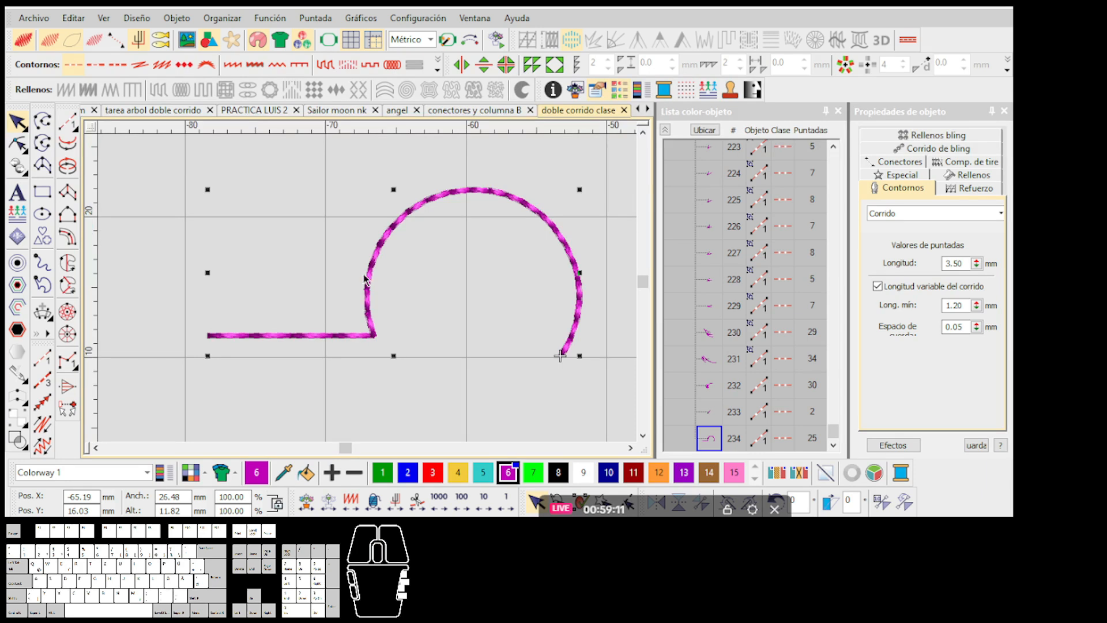
{"action": "left_click", "coordinate": [338, 175]}
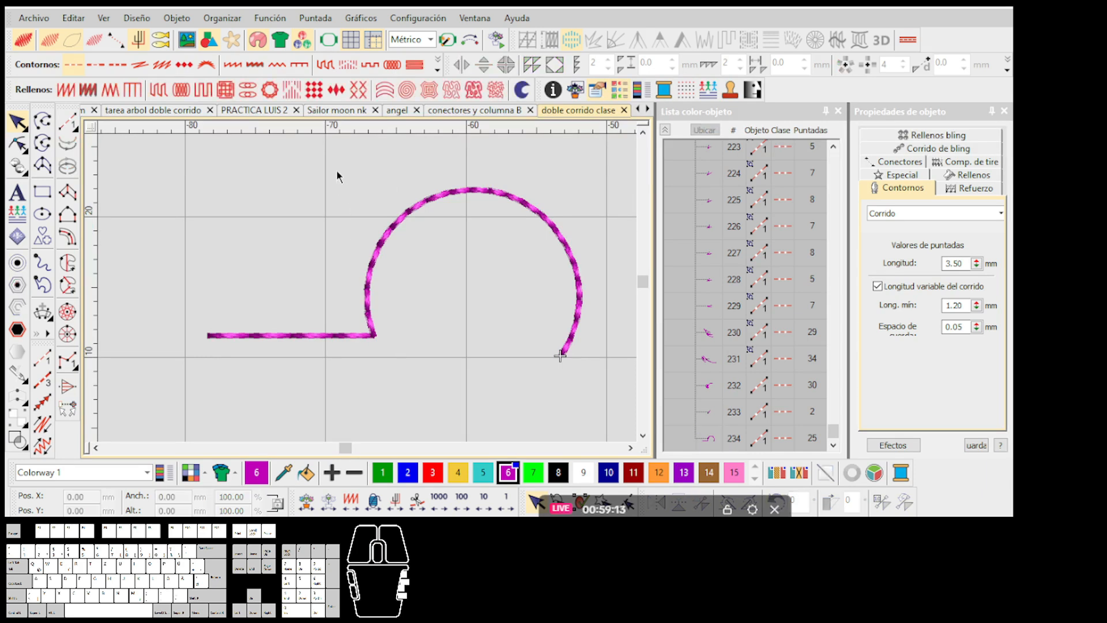
{"action": "scroll", "coordinate": [369, 291], "scroll_direction": "up", "scroll_amount": 1}
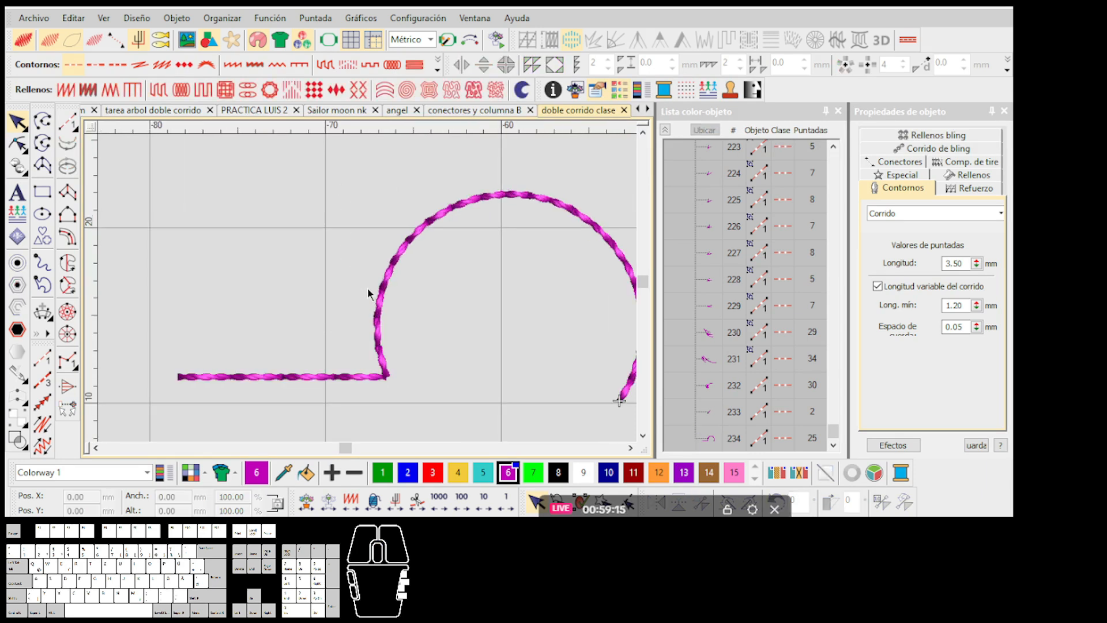
Step: Set the sample outline's minimum variable run length to 1.5 mm and its stitch length to 2 mm
{"action": "scroll", "coordinate": [371, 296], "scroll_direction": "down", "scroll_amount": 2}
{"action": "scroll", "coordinate": [369, 293], "scroll_direction": "up", "scroll_amount": 1}
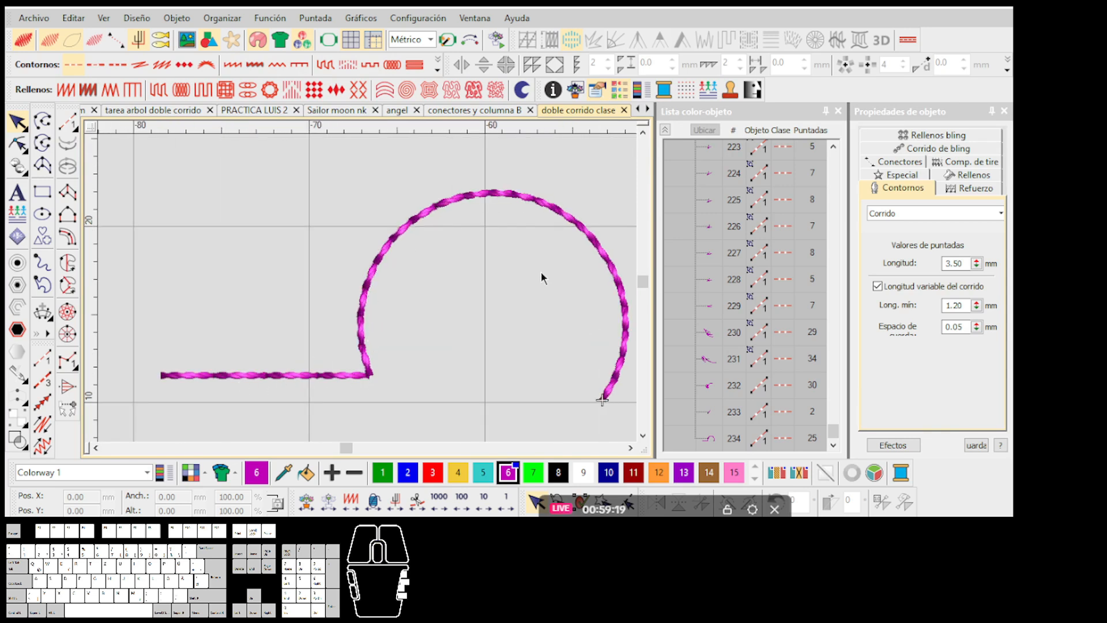
{"action": "left_click", "coordinate": [429, 220]}
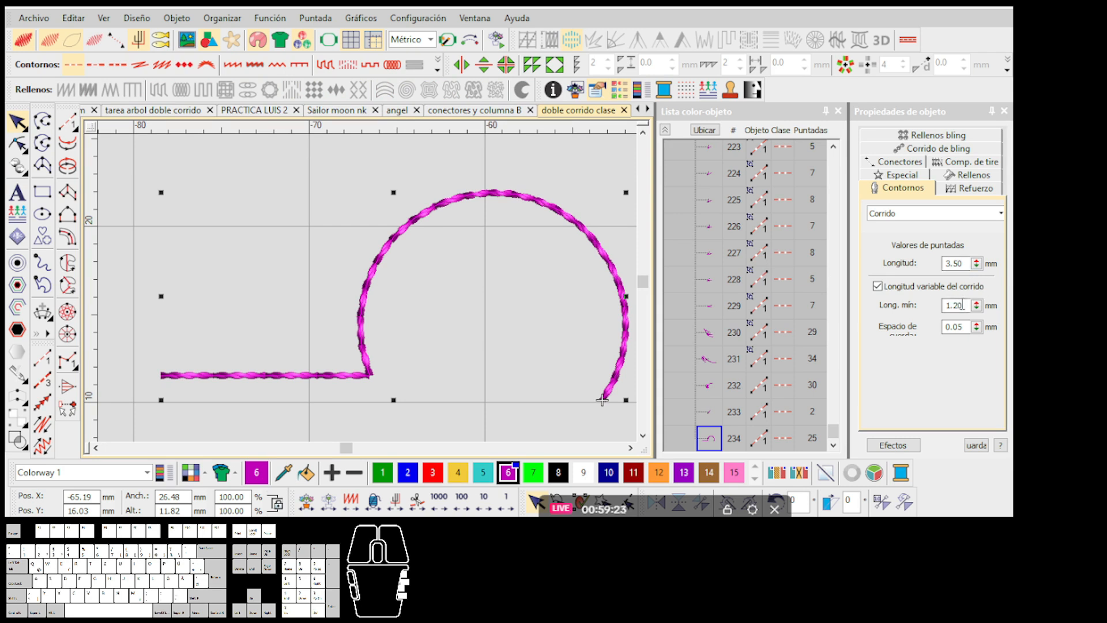
{"action": "left_click", "coordinate": [962, 305]}
{"action": "key", "text": "BackSpace"}
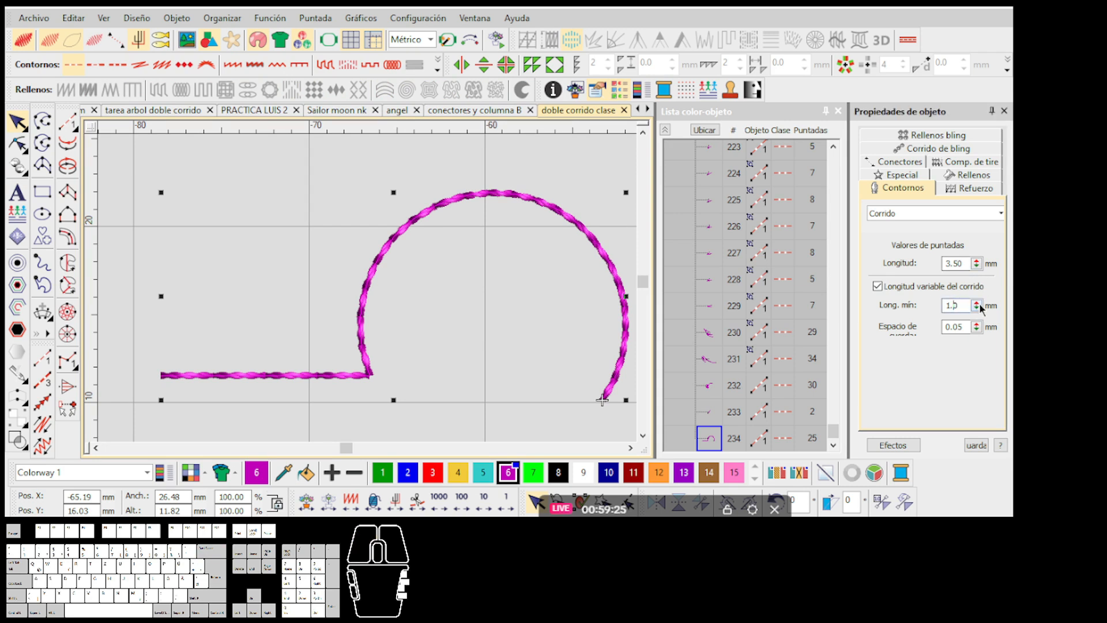
{"action": "key", "text": "Return"}
{"action": "double_click", "coordinate": [954, 263]}
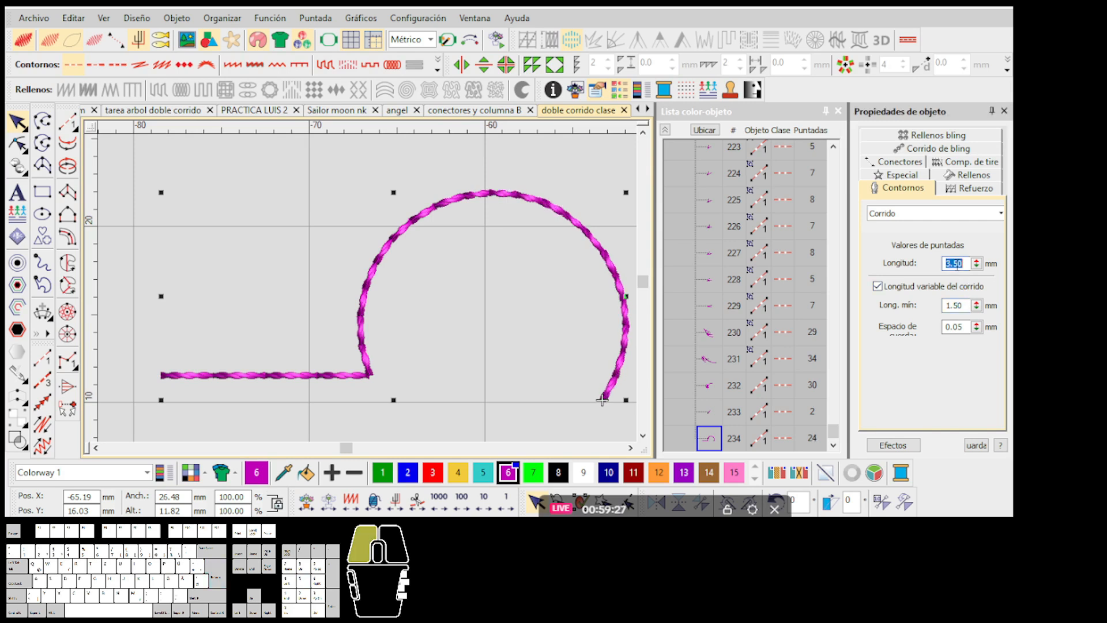
{"action": "type", "text": "2"}
{"action": "key", "text": "Return"}
Step: Compare the sample's stitch spacing along the arc with the shorter lengths and with those length changes undone
{"action": "scroll", "coordinate": [388, 294], "scroll_direction": "down", "scroll_amount": 3}
{"action": "scroll", "coordinate": [368, 288], "scroll_direction": "up", "scroll_amount": 2}
{"action": "left_click", "coordinate": [368, 289]}
{"action": "scroll", "coordinate": [304, 348], "scroll_direction": "up", "scroll_amount": 2}
{"action": "scroll", "coordinate": [475, 269], "scroll_direction": "up", "scroll_amount": 1}
{"action": "scroll", "coordinate": [378, 288], "scroll_direction": "down", "scroll_amount": 4}
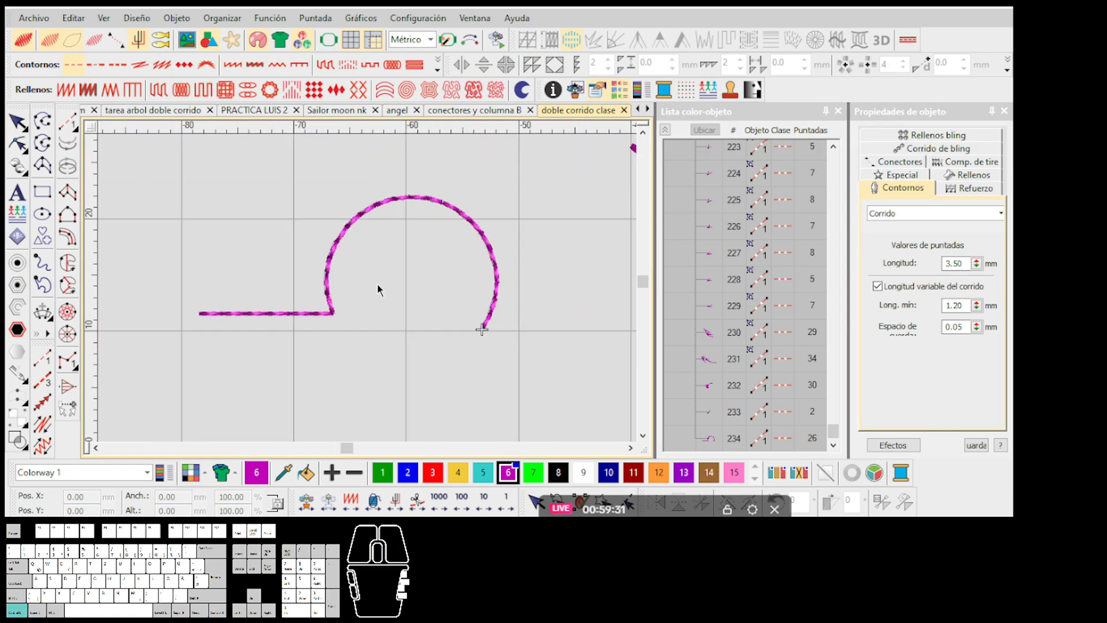
{"action": "scroll", "coordinate": [346, 288], "scroll_direction": "up", "scroll_amount": 2}
{"action": "left_click", "coordinate": [344, 308]}
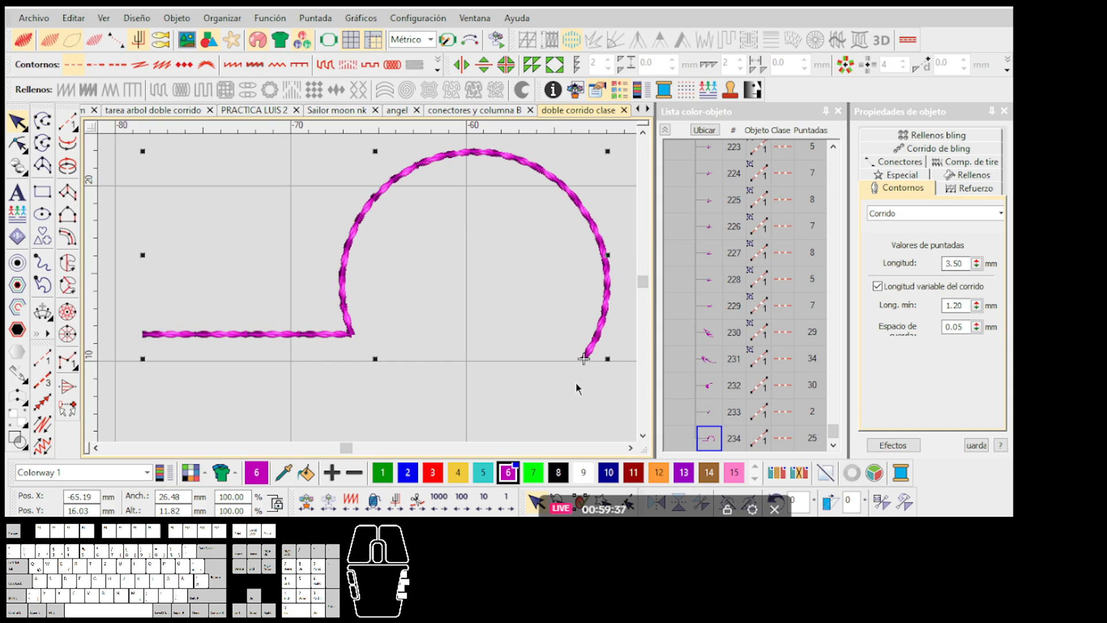
{"action": "left_click", "coordinate": [411, 390]}
{"action": "scroll", "coordinate": [371, 292], "scroll_direction": "down", "scroll_amount": 1}
{"action": "scroll", "coordinate": [243, 364], "scroll_direction": "up", "scroll_amount": 1}
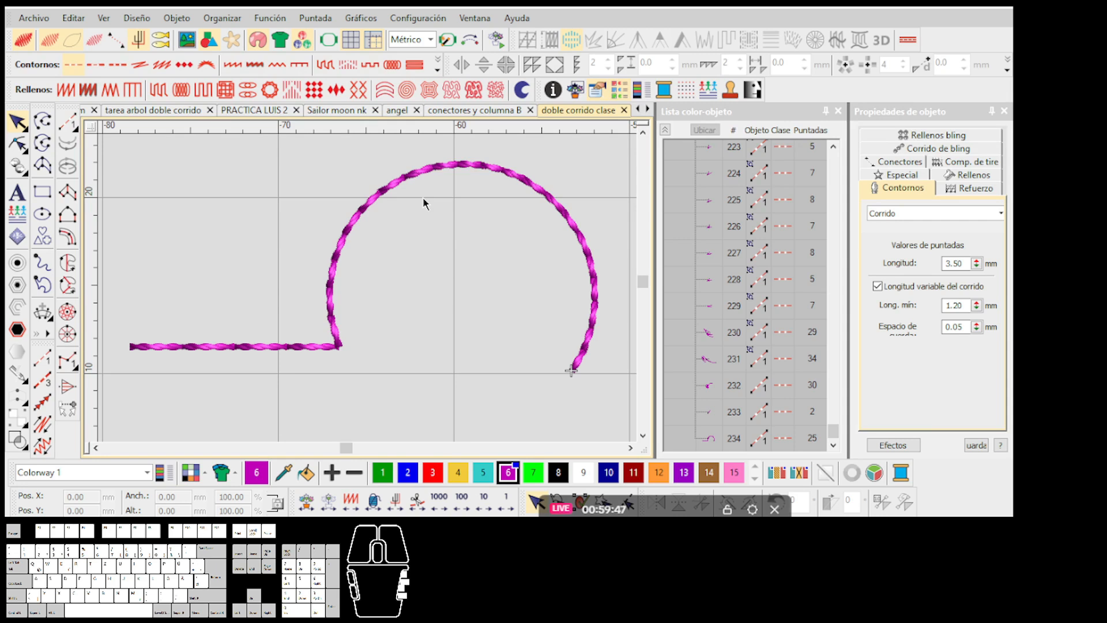
Step: Reselect the line-and-arc sample and give it a 1.5 mm minimum run length and a 2 mm stitch length
{"action": "left_click", "coordinate": [331, 318]}
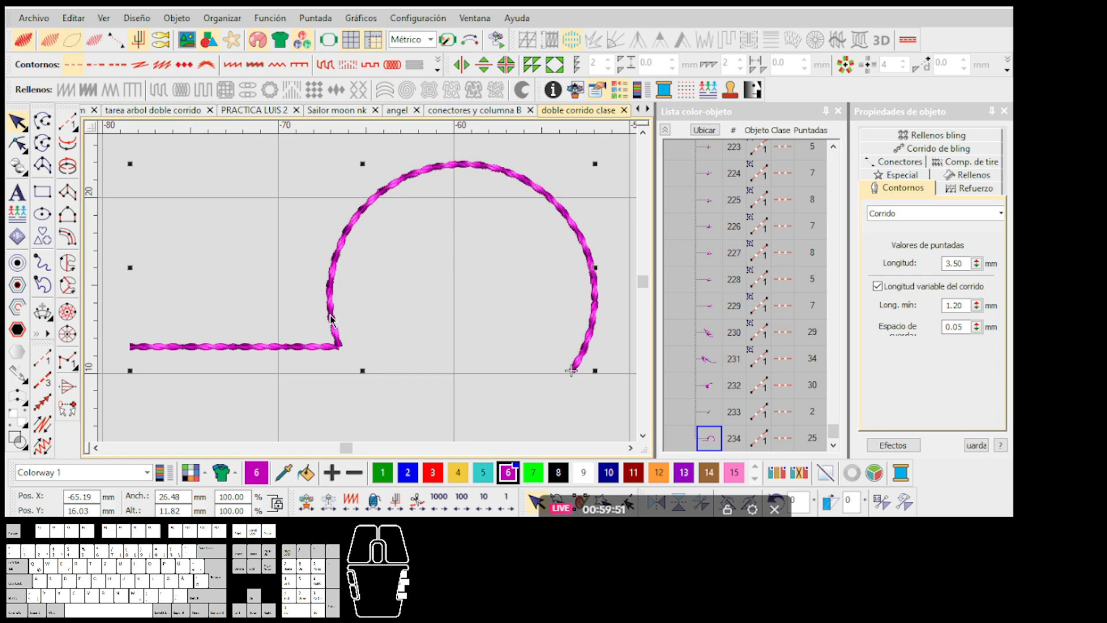
{"action": "left_click", "coordinate": [956, 265]}
{"action": "left_click", "coordinate": [967, 304]}
{"action": "key", "text": "BackSpace"}
{"action": "key", "text": "BackSpace"}
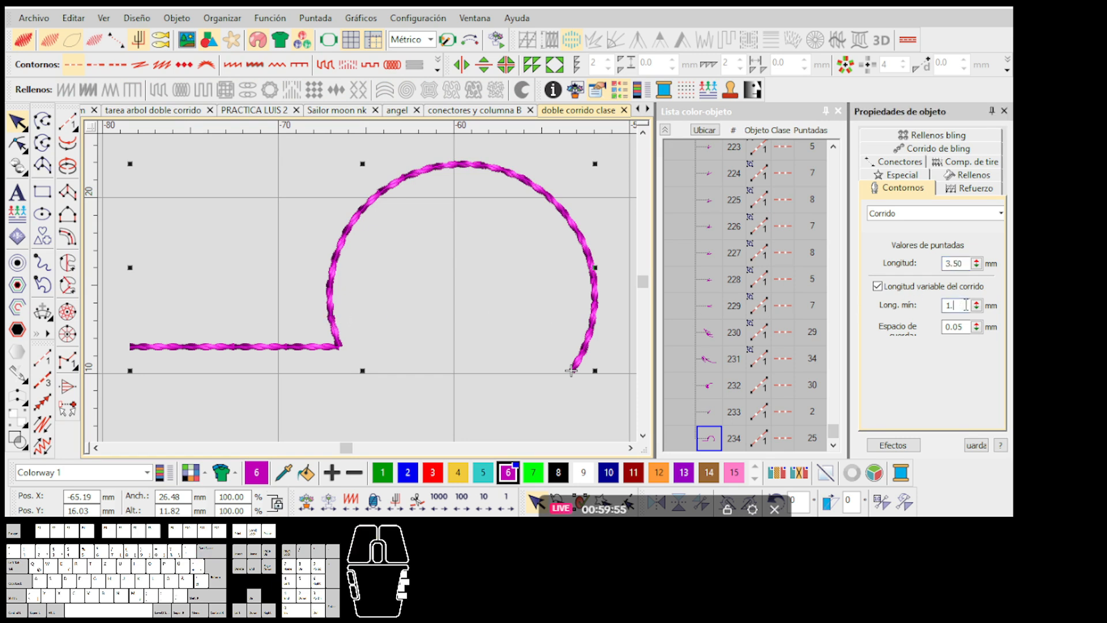
{"action": "type", "text": "5"}
{"action": "key", "text": "Return"}
{"action": "double_click", "coordinate": [956, 264]}
{"action": "type", "text": "2"}
{"action": "key", "text": "Return"}
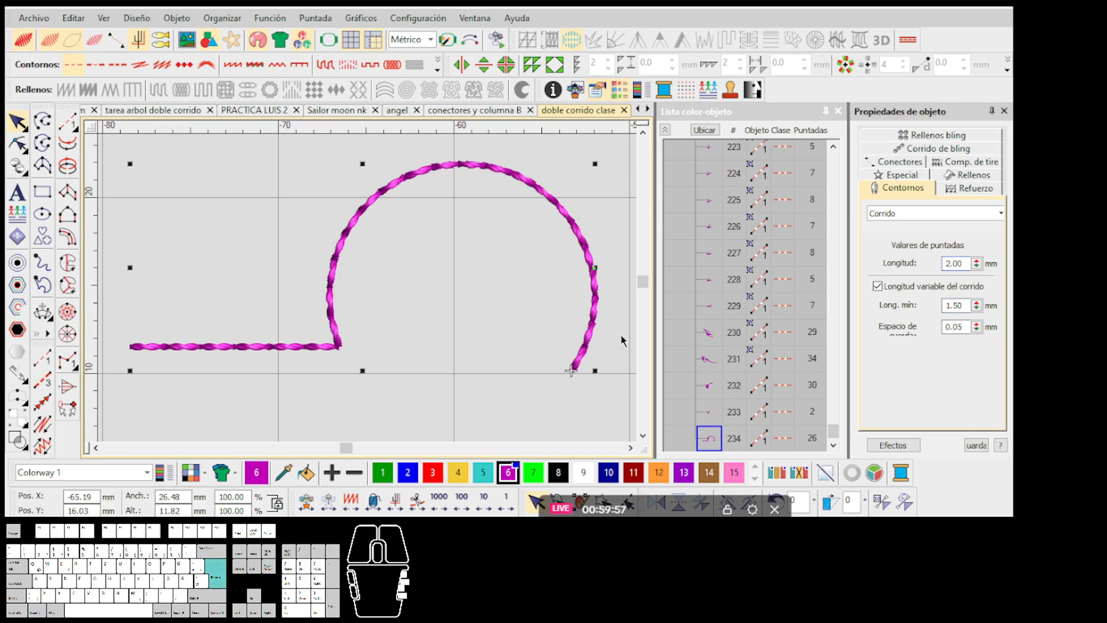
Step: Examine the sample's stitches around the corner where the straight segment meets the arc
{"action": "scroll", "coordinate": [466, 343], "scroll_direction": "down", "scroll_amount": 1}
{"action": "left_click", "coordinate": [367, 328]}
{"action": "left_click", "coordinate": [367, 333]}
{"action": "scroll", "coordinate": [371, 292], "scroll_direction": "up", "scroll_amount": 2}
{"action": "scroll", "coordinate": [353, 284], "scroll_direction": "down", "scroll_amount": 2}
{"action": "scroll", "coordinate": [357, 297], "scroll_direction": "up", "scroll_amount": 1}
{"action": "scroll", "coordinate": [357, 297], "scroll_direction": "up", "scroll_amount": 1}
{"action": "left_click", "coordinate": [364, 292]}
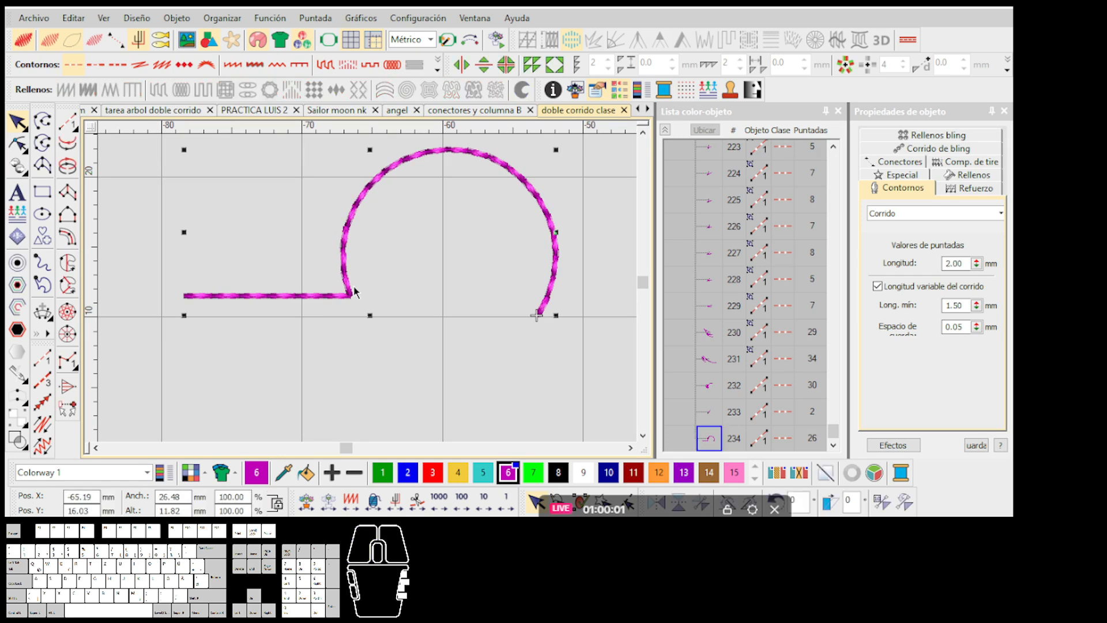
Step: Delete the line-and-arc sample from the design
{"action": "scroll", "coordinate": [453, 334], "scroll_direction": "down", "scroll_amount": 2}
{"action": "left_click", "coordinate": [160, 203]}
{"action": "left_click_drag", "start_coordinate": [160, 203], "coordinate": [429, 340]}
{"action": "scroll", "coordinate": [415, 323], "scroll_direction": "down", "scroll_amount": 2}
{"action": "key", "text": "Delete"}
{"action": "scroll", "coordinate": [398, 291], "scroll_direction": "down", "scroll_amount": 1}
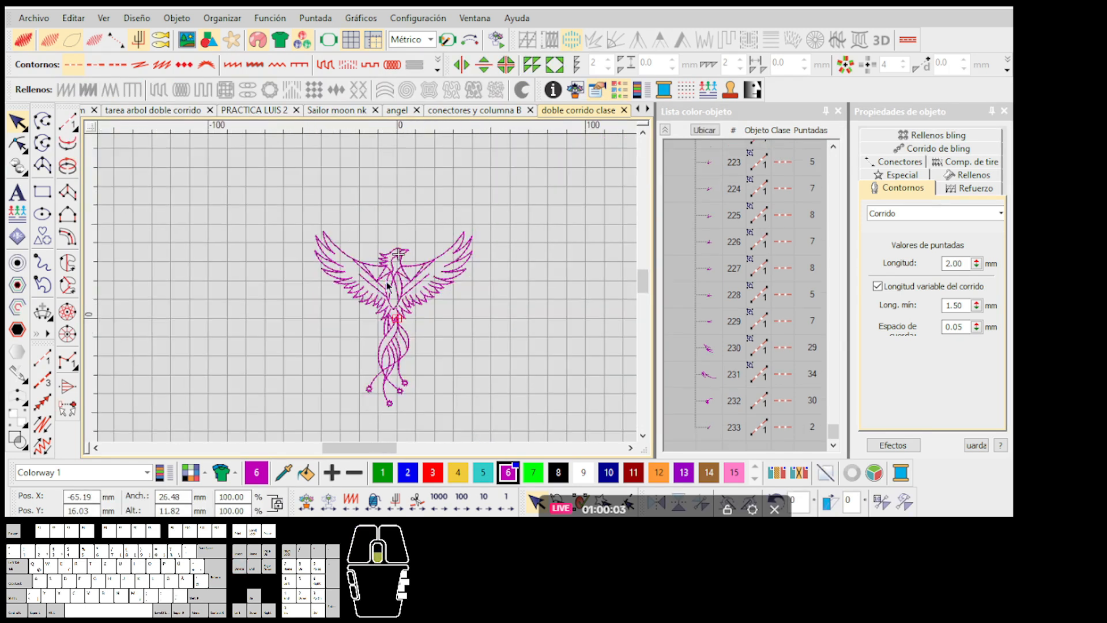
Step: Select all of the bird's outlines and set their minimum variable run length to 1.5 mm
{"action": "left_click", "coordinate": [484, 263]}
{"action": "key", "text": "ctrl+a"}
{"action": "scroll", "coordinate": [369, 286], "scroll_direction": "up", "scroll_amount": 2}
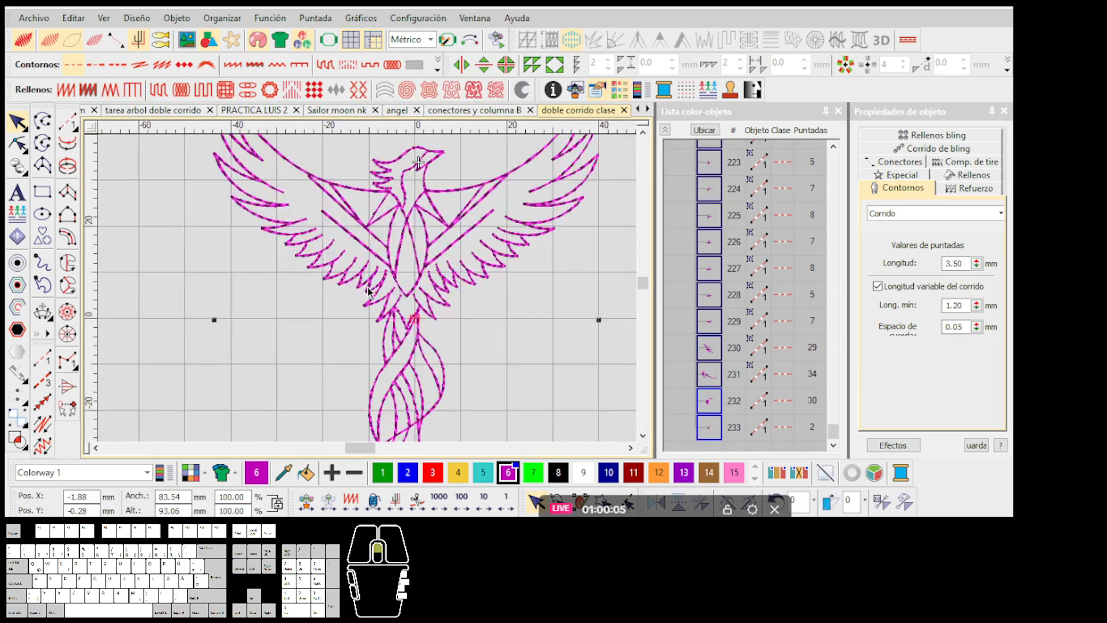
{"action": "left_click", "coordinate": [956, 306]}
{"action": "key", "text": "BackSpace"}
{"action": "type", "text": "5"}
{"action": "key", "text": "Return"}
{"action": "scroll", "coordinate": [407, 279], "scroll_direction": "up", "scroll_amount": 1}
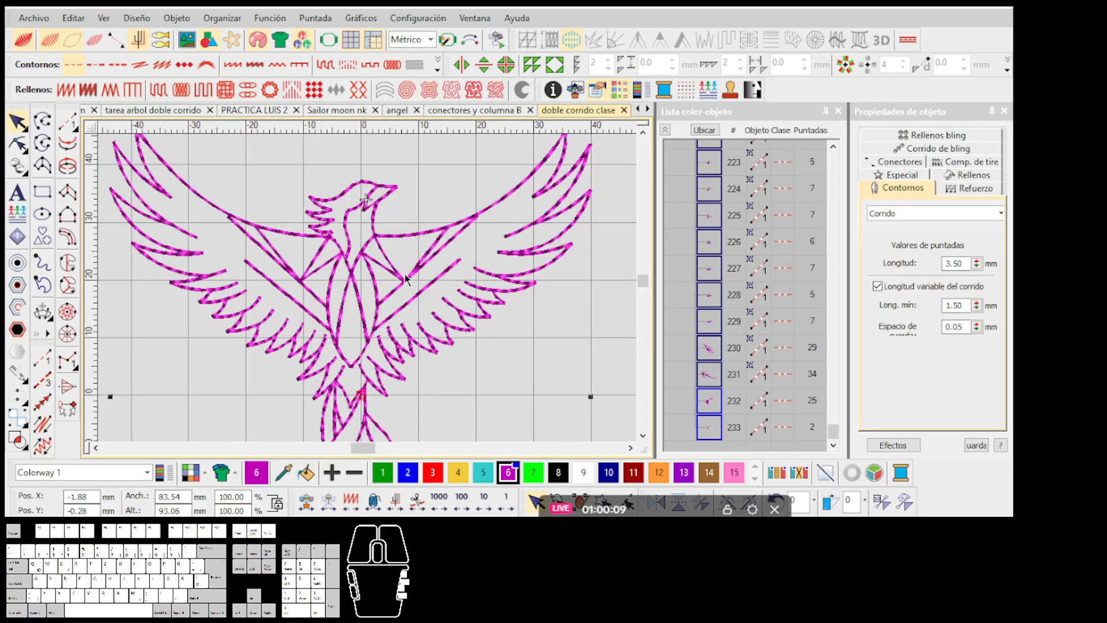
Step: Set the running-stitch length of all the bird's outlines to 2 mm and check the wing feathers
{"action": "double_click", "coordinate": [955, 263]}
{"action": "type", "text": "2"}
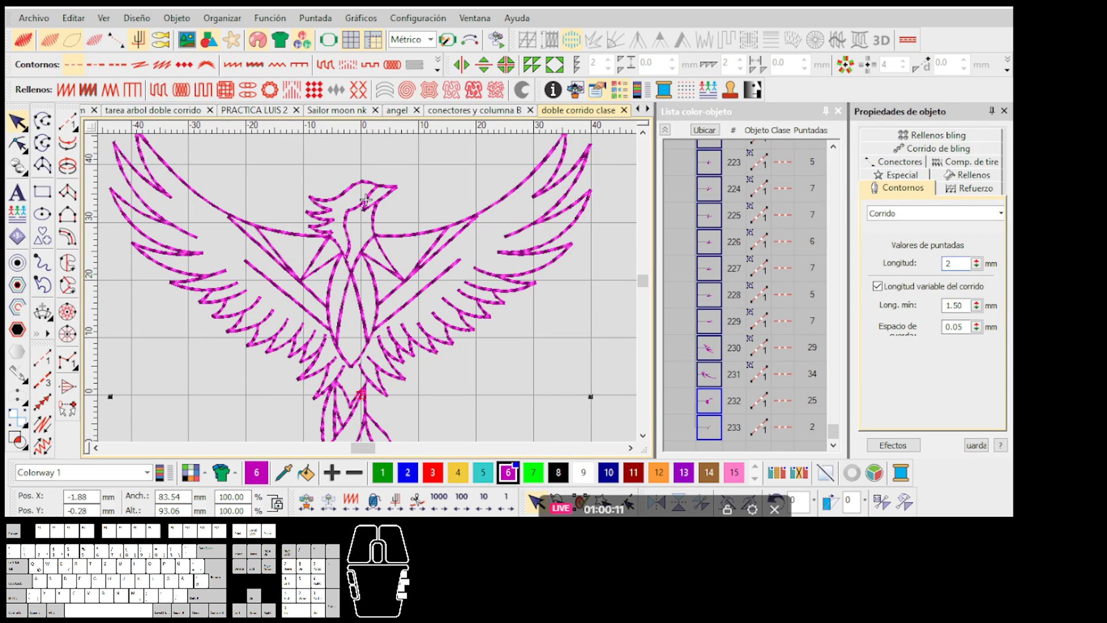
{"action": "key", "text": "Return"}
{"action": "scroll", "coordinate": [346, 295], "scroll_direction": "up", "scroll_amount": 3}
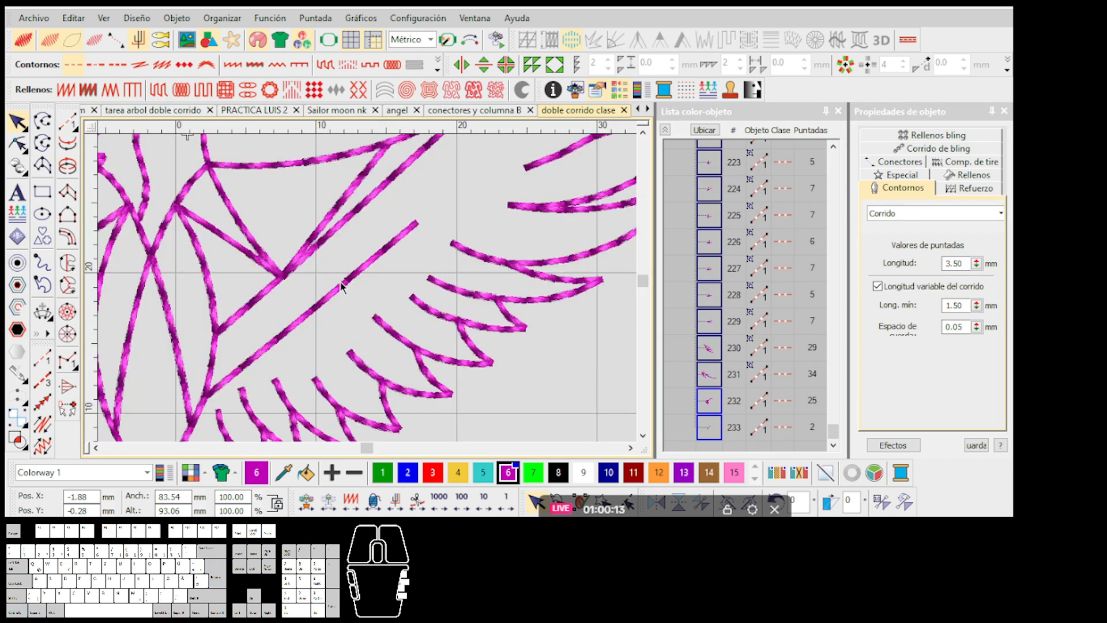
{"action": "scroll", "coordinate": [340, 291], "scroll_direction": "up", "scroll_amount": 4}
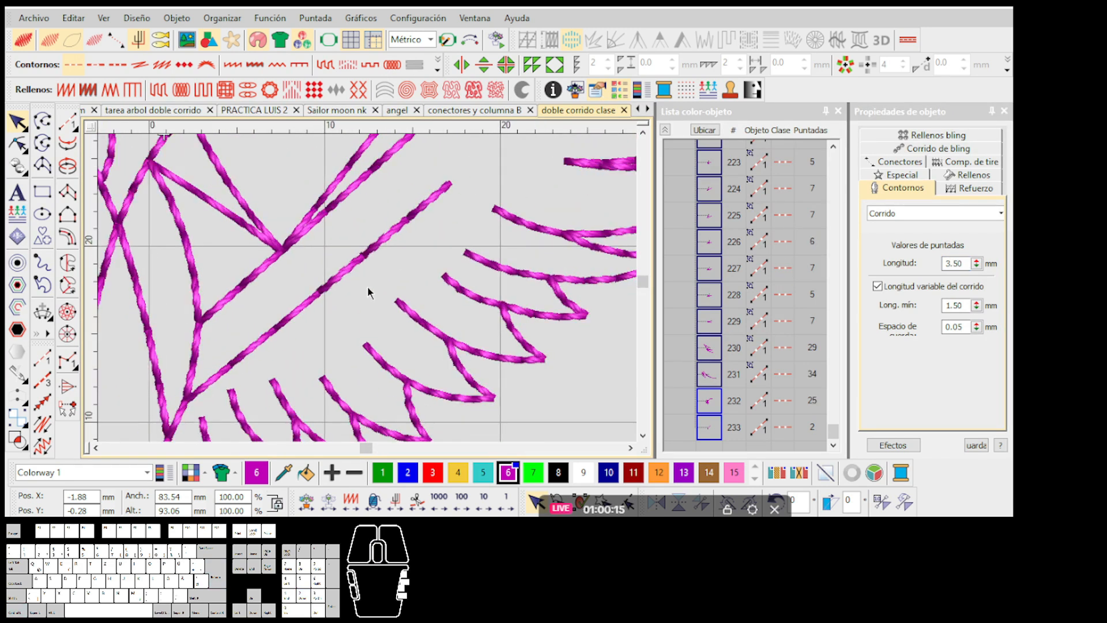
{"action": "scroll", "coordinate": [444, 335], "scroll_direction": "up", "scroll_amount": 2}
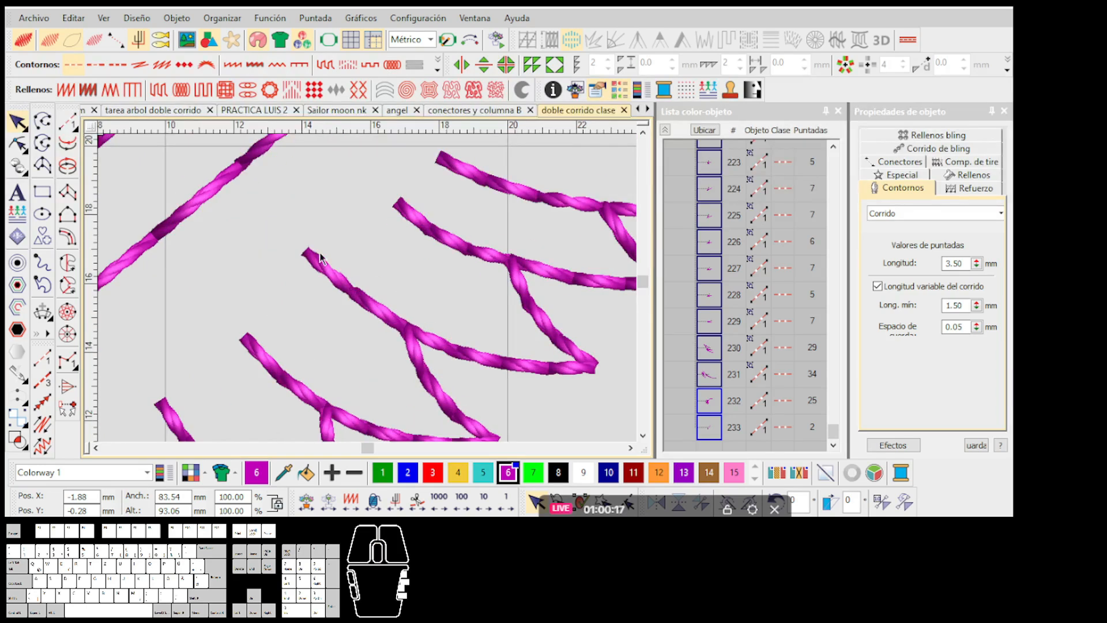
{"action": "scroll", "coordinate": [369, 294], "scroll_direction": "down", "scroll_amount": 6}
{"action": "scroll", "coordinate": [368, 293], "scroll_direction": "down", "scroll_amount": 3}
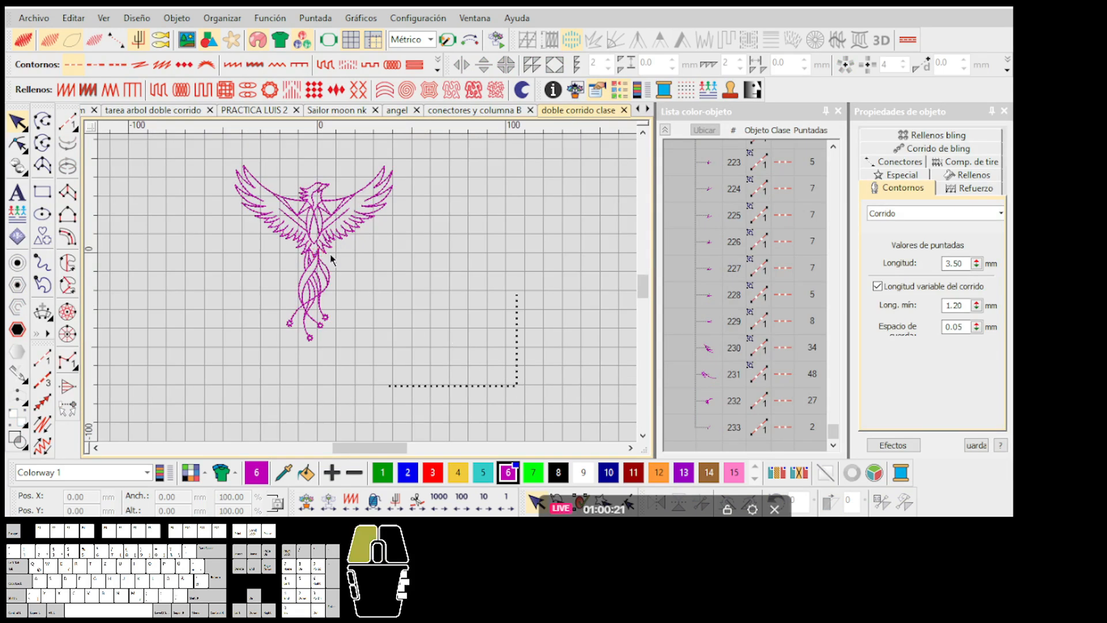
Step: Copy the shortened-stitch bird, undo the length changes on the original, and place the copy about 89 mm to its right
{"action": "left_click_drag", "start_coordinate": [330, 255], "coordinate": [318, 235]}
{"action": "scroll", "coordinate": [368, 291], "scroll_direction": "up", "scroll_amount": 1}
{"action": "key", "text": "ctrl+c"}
{"action": "left_click", "coordinate": [485, 330]}
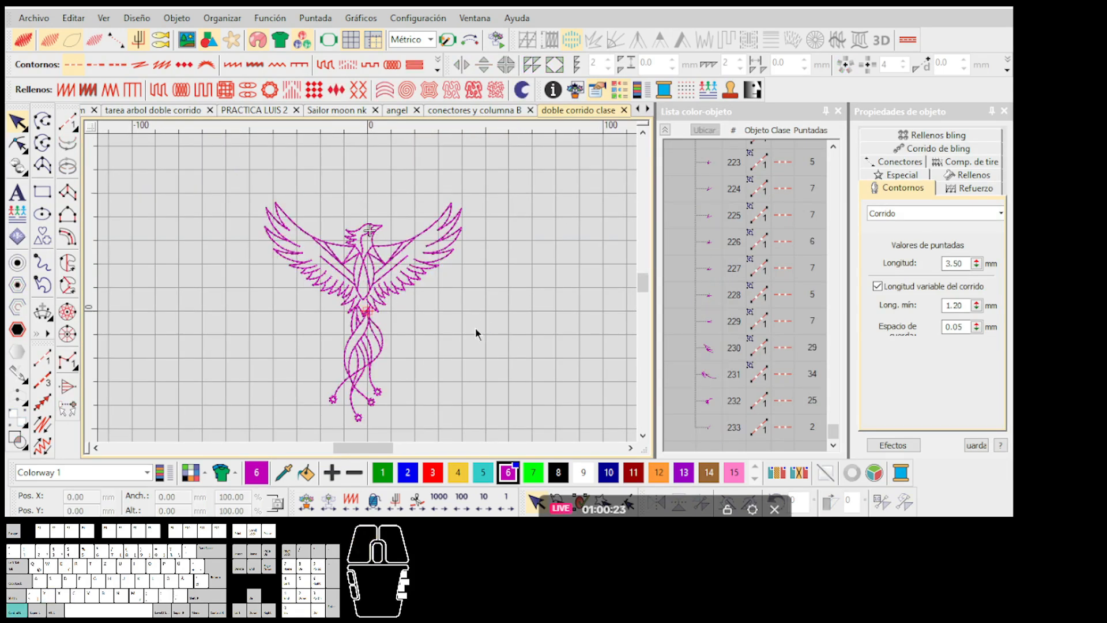
{"action": "key", "text": "ctrl+z"}
{"action": "key", "text": "ctrl+v"}
{"action": "left_click_drag", "start_coordinate": [398, 315], "coordinate": [601, 313]}
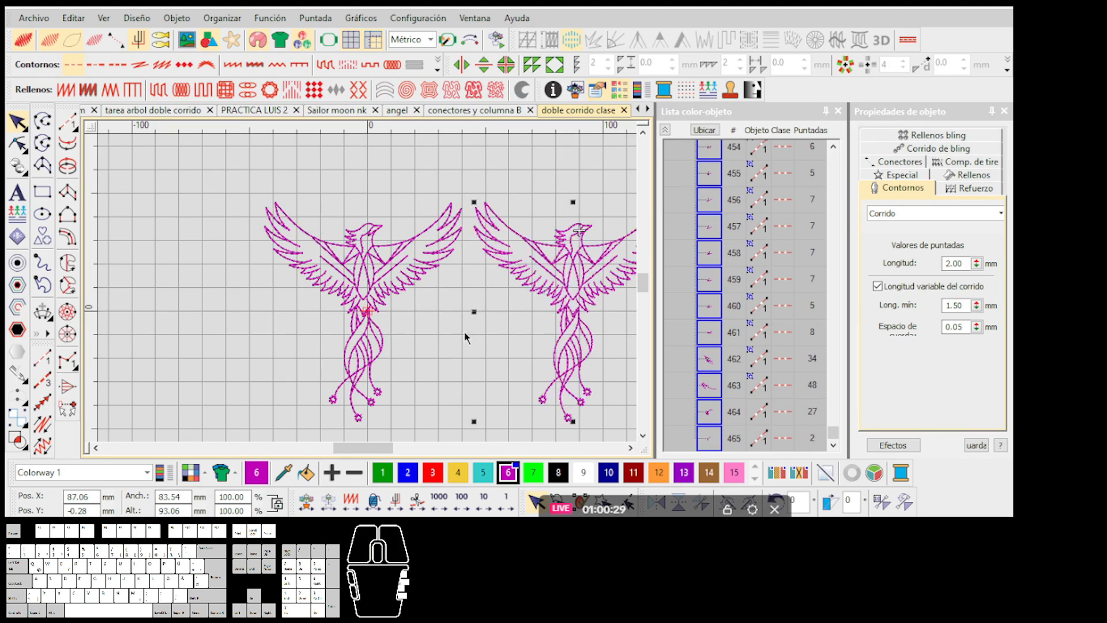
Step: Examine the stitch lengths on the original bird's wings and head, and on the copy's head
{"action": "left_click", "coordinate": [492, 303]}
{"action": "scroll", "coordinate": [398, 263], "scroll_direction": "up", "scroll_amount": 4}
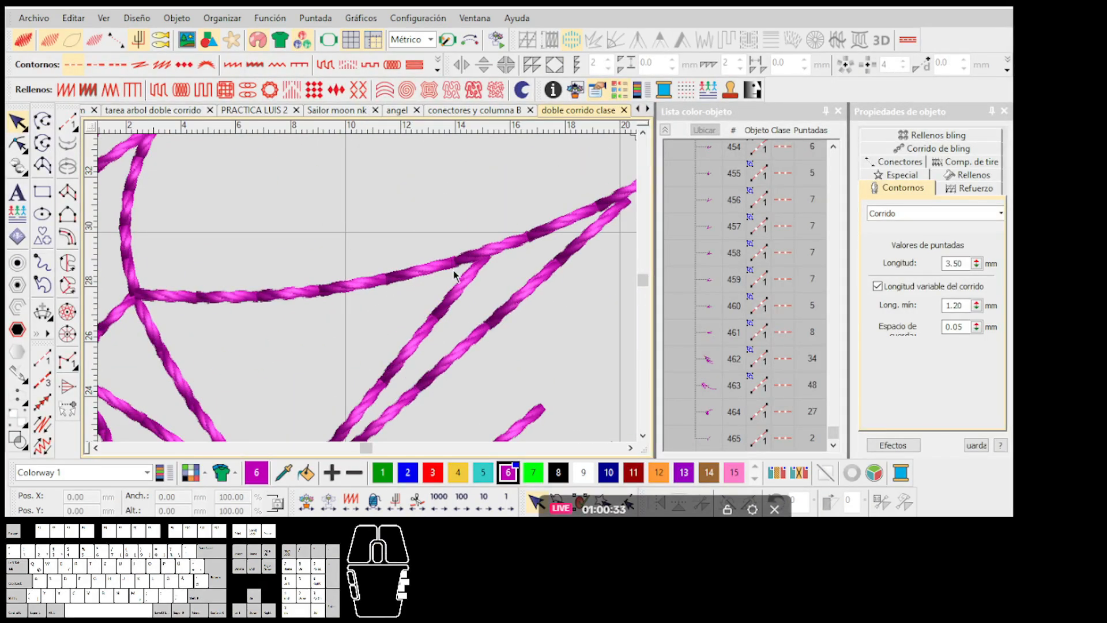
{"action": "scroll", "coordinate": [456, 276], "scroll_direction": "down", "scroll_amount": 2}
{"action": "scroll", "coordinate": [327, 326], "scroll_direction": "down", "scroll_amount": 2}
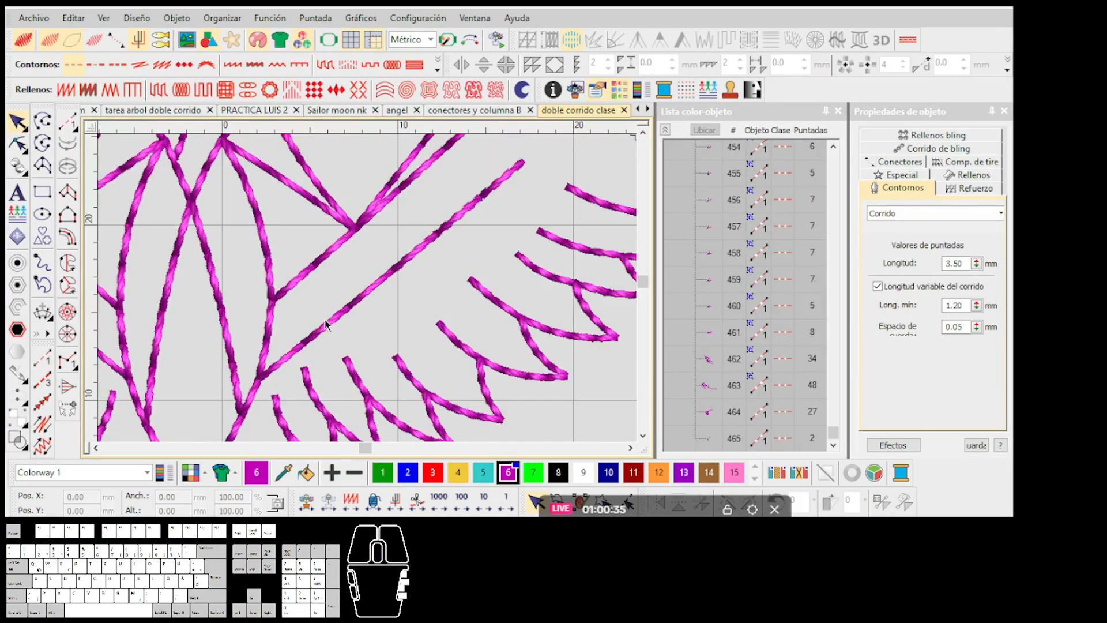
{"action": "scroll", "coordinate": [326, 323], "scroll_direction": "down", "scroll_amount": 3}
{"action": "scroll", "coordinate": [326, 304], "scroll_direction": "up", "scroll_amount": 4}
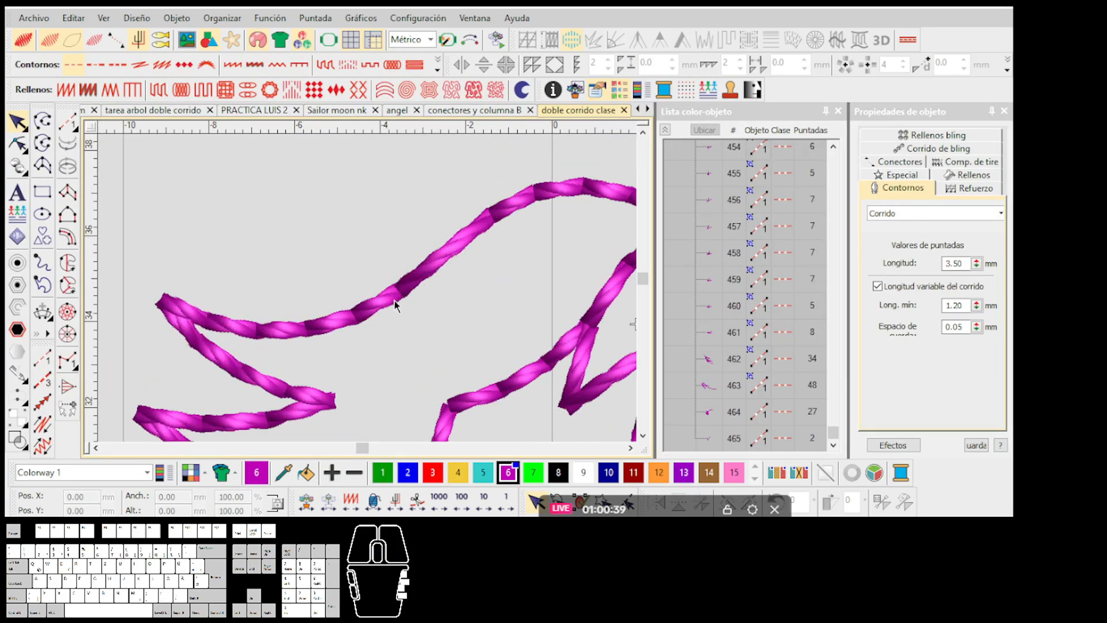
{"action": "scroll", "coordinate": [370, 296], "scroll_direction": "down", "scroll_amount": 5}
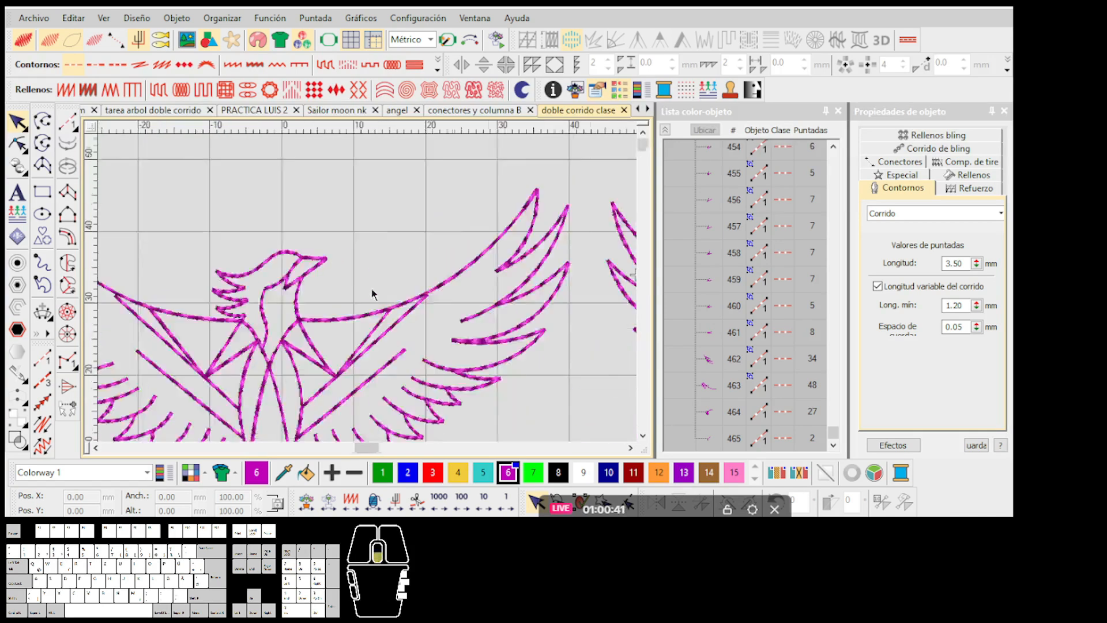
{"action": "scroll", "coordinate": [369, 294], "scroll_direction": "up", "scroll_amount": 3}
{"action": "scroll", "coordinate": [369, 293], "scroll_direction": "up", "scroll_amount": 2}
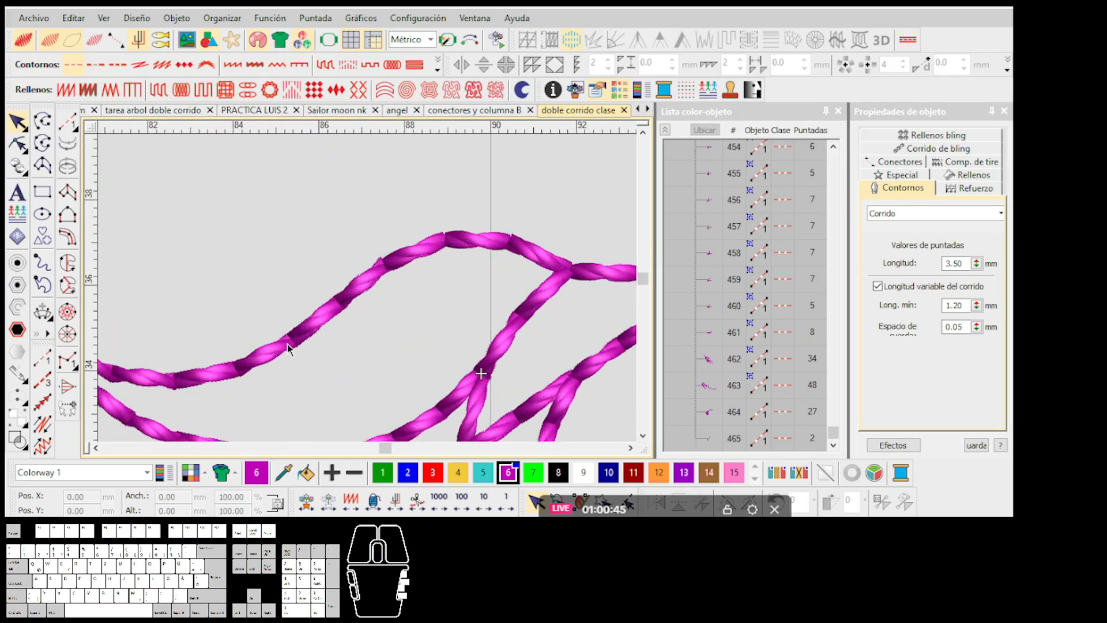
Step: Compare the copied bird's head stitches up close and the overall look and run length settings of both birds
{"action": "scroll", "coordinate": [288, 348], "scroll_direction": "down", "scroll_amount": 1}
{"action": "scroll", "coordinate": [258, 300], "scroll_direction": "up", "scroll_amount": 1}
{"action": "scroll", "coordinate": [438, 364], "scroll_direction": "down", "scroll_amount": 3}
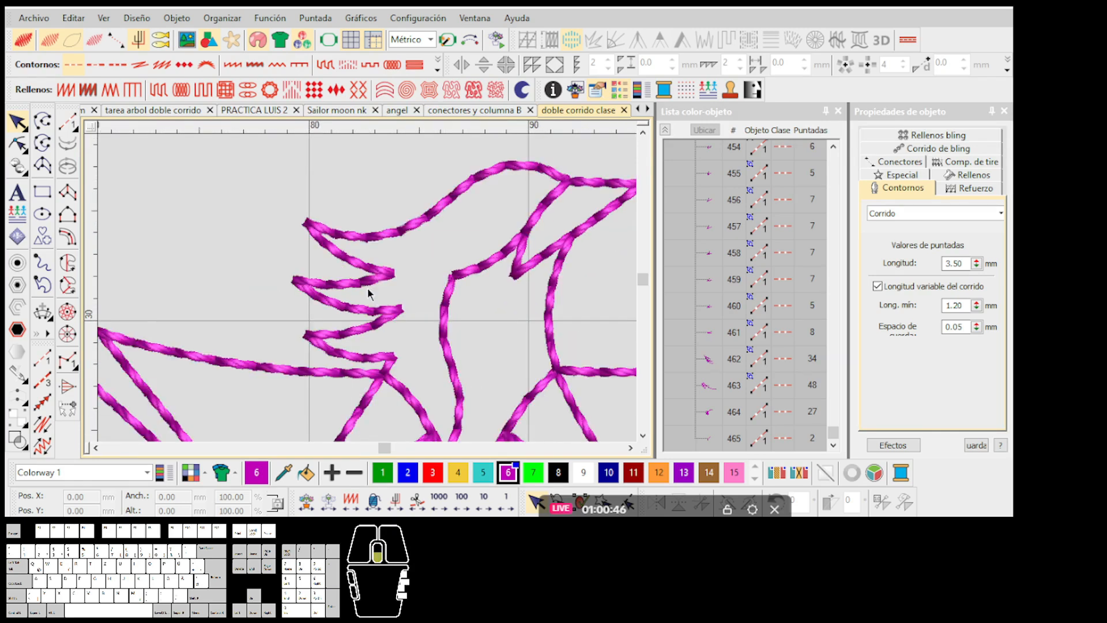
{"action": "scroll", "coordinate": [326, 353], "scroll_direction": "down", "scroll_amount": 1}
{"action": "scroll", "coordinate": [372, 300], "scroll_direction": "down", "scroll_amount": 3}
{"action": "scroll", "coordinate": [371, 291], "scroll_direction": "up", "scroll_amount": 2}
{"action": "scroll", "coordinate": [368, 293], "scroll_direction": "down", "scroll_amount": 3}
{"action": "scroll", "coordinate": [370, 294], "scroll_direction": "down", "scroll_amount": 5}
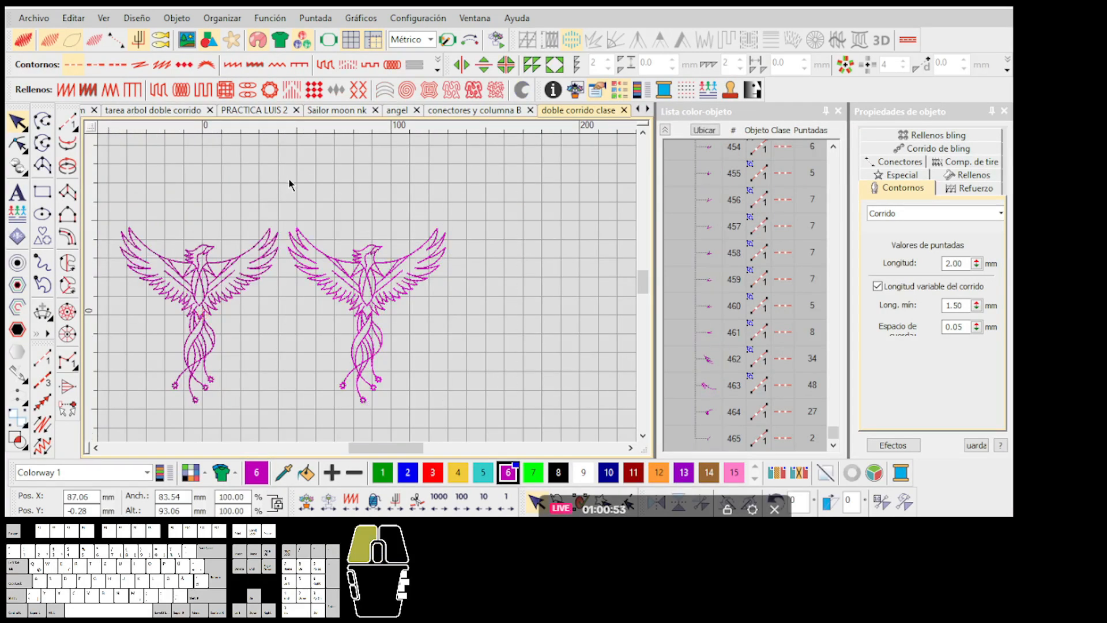
{"action": "scroll", "coordinate": [359, 298], "scroll_direction": "down", "scroll_amount": 2}
{"action": "scroll", "coordinate": [412, 265], "scroll_direction": "up", "scroll_amount": 2}
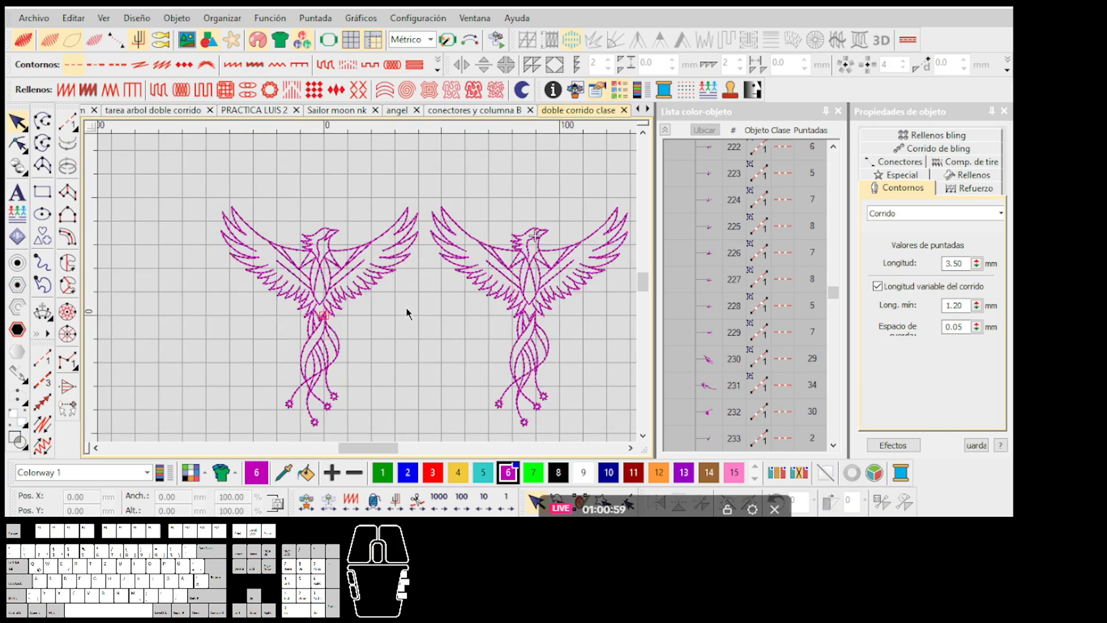
{"action": "scroll", "coordinate": [368, 288], "scroll_direction": "down", "scroll_amount": 2}
{"action": "scroll", "coordinate": [368, 288], "scroll_direction": "up", "scroll_amount": 1}
{"action": "left_click_drag", "start_coordinate": [322, 197], "coordinate": [358, 185]}
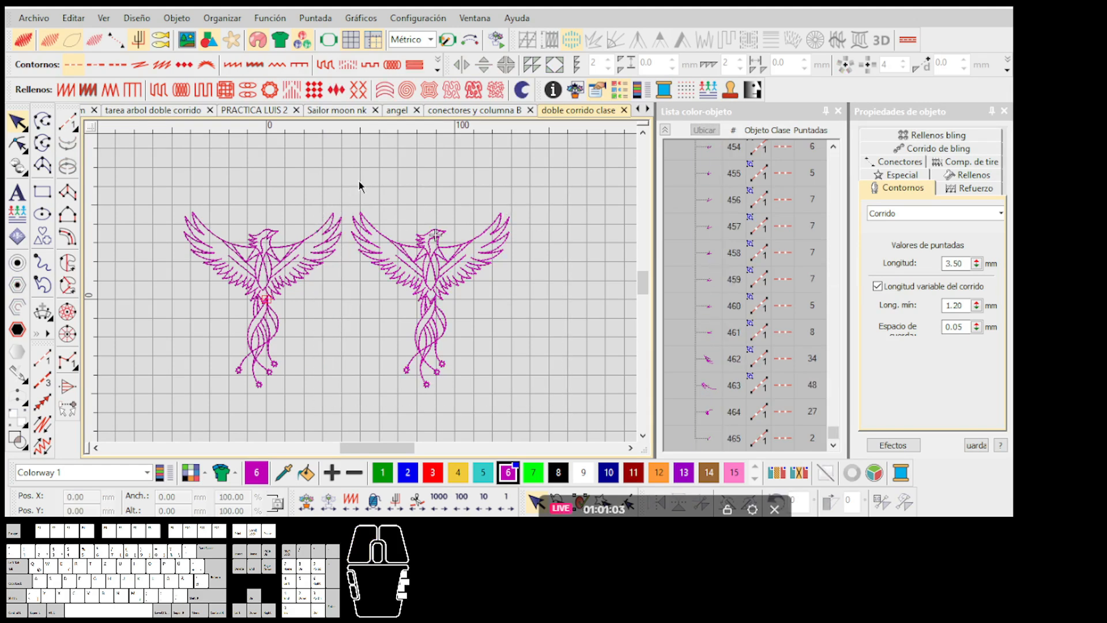
{"action": "scroll", "coordinate": [359, 185], "scroll_direction": "up", "scroll_amount": 1}
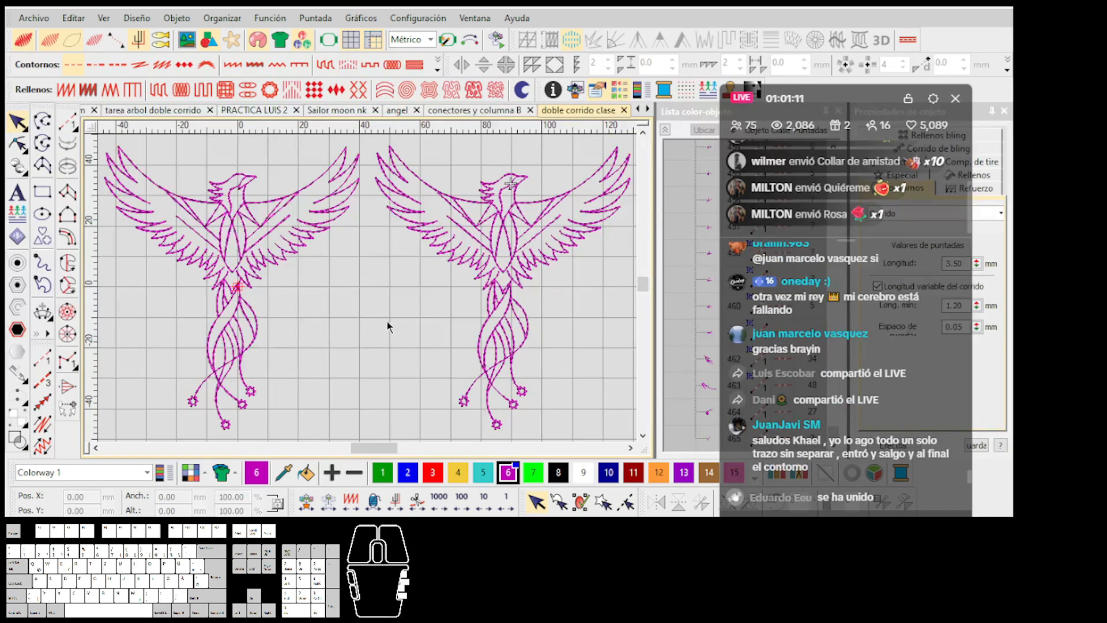
Step: Delete the duplicate bird
{"action": "scroll", "coordinate": [388, 322], "scroll_direction": "down", "scroll_amount": 2}
{"action": "left_click_drag", "start_coordinate": [569, 398], "coordinate": [136, 408]}
{"action": "key", "text": "Delete"}
Step: Move the live chat window off the object properties and set the bird's stitch length to 2 mm and minimum run length to 1.5 mm
{"action": "left_click_drag", "start_coordinate": [851, 99], "coordinate": [714, 259]}
{"action": "double_click", "coordinate": [960, 262]}
{"action": "type", "text": "2"}
{"action": "key", "text": "Return"}
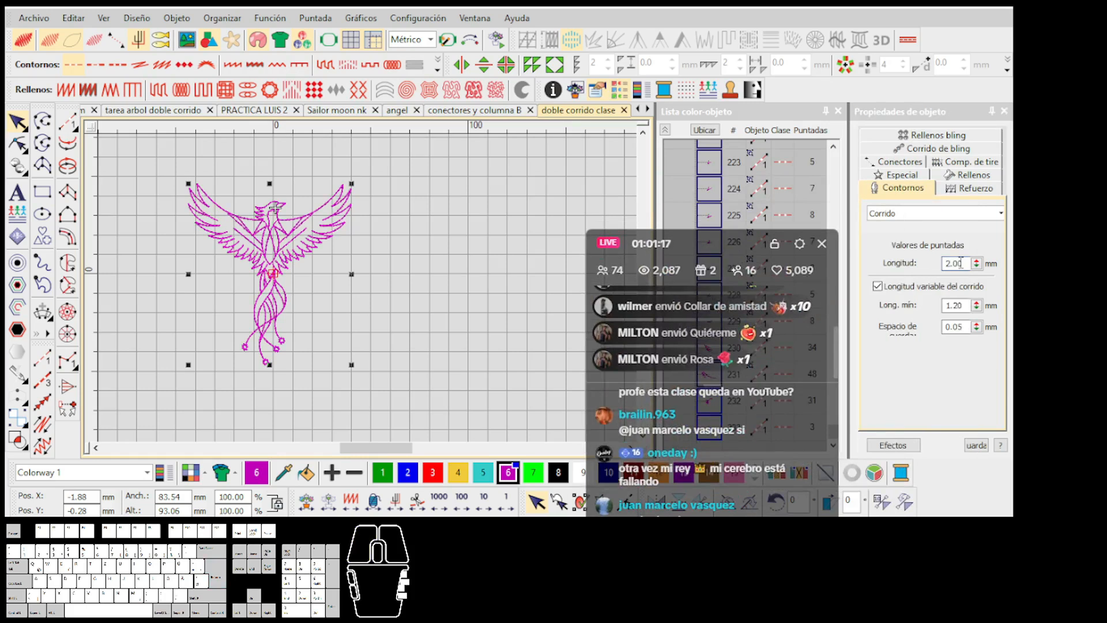
{"action": "left_click", "coordinate": [961, 305]}
{"action": "key", "text": "BackSpace"}
{"action": "type", "text": "1.5"}
{"action": "key", "text": "Return"}
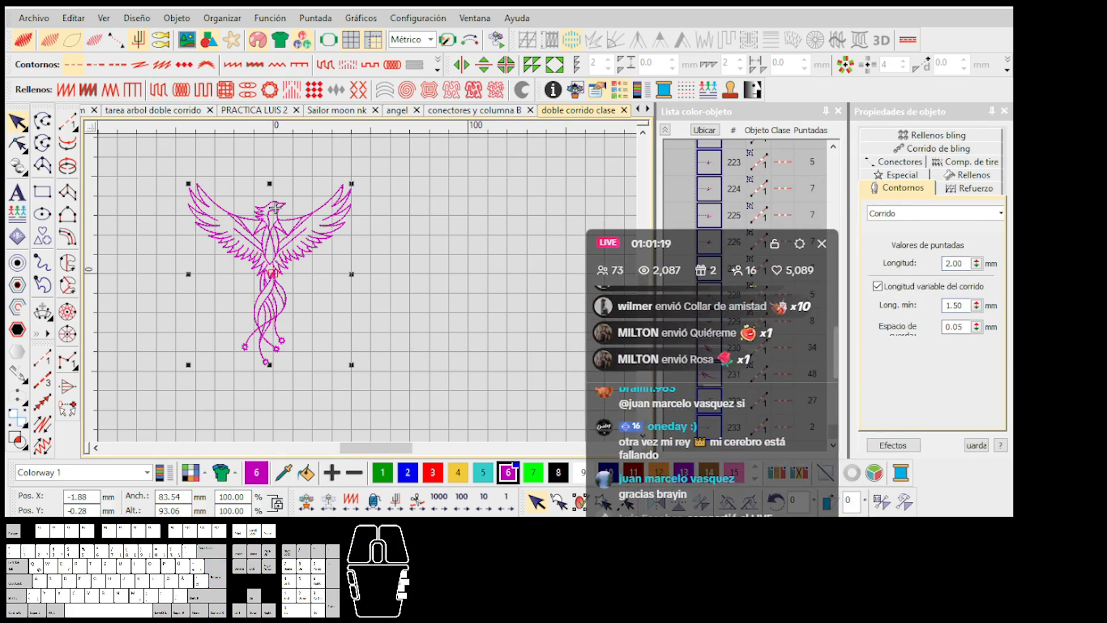
{"action": "left_click", "coordinate": [501, 240]}
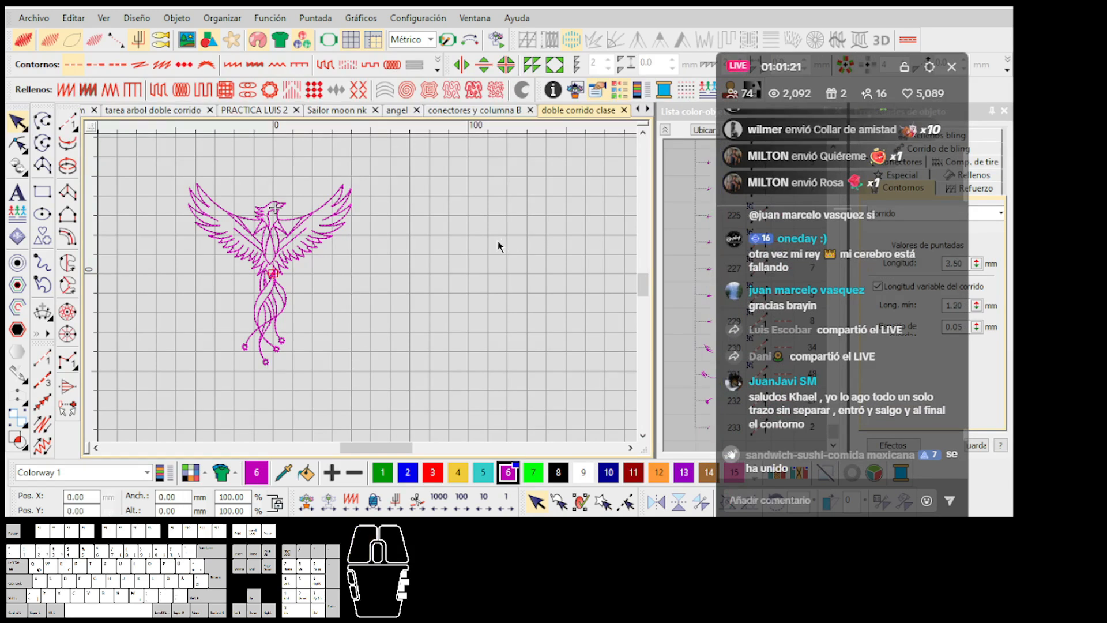
Step: Draw a horizontal sample line about 9 mm long beside the bird, crossed by a vertical line about 13 mm long
{"action": "key", "text": "0"}
{"action": "left_click", "coordinate": [43, 122]}
{"action": "scroll", "coordinate": [479, 282], "scroll_direction": "up", "scroll_amount": 2}
{"action": "left_click", "coordinate": [372, 292]}
{"action": "scroll", "coordinate": [452, 296], "scroll_direction": "up", "scroll_amount": 3}
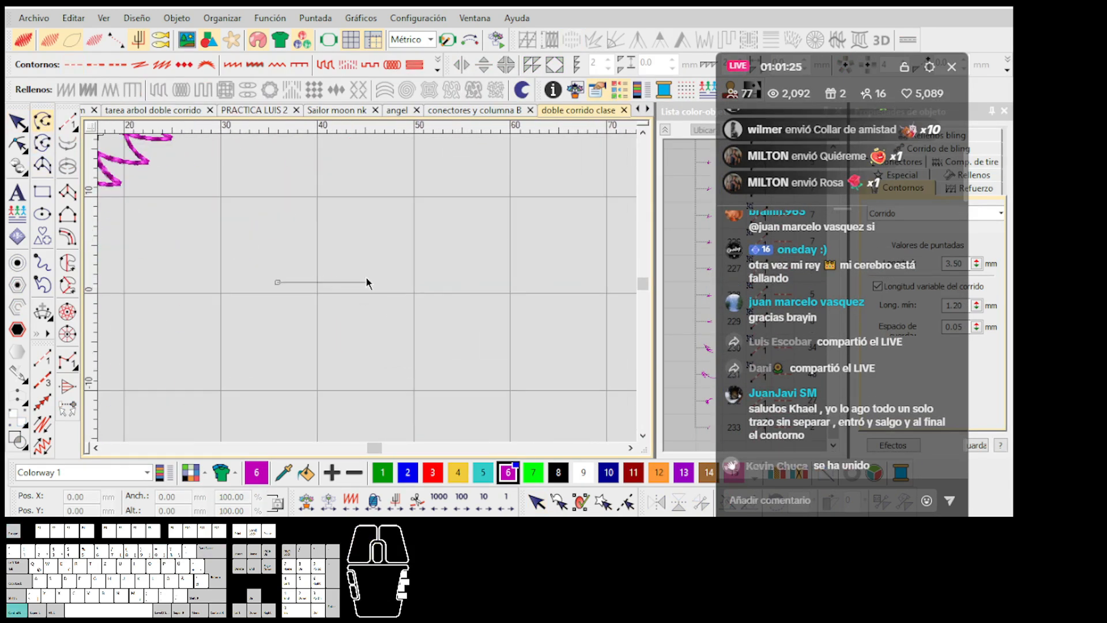
{"action": "key", "text": "Return"}
{"action": "left_click", "coordinate": [330, 336]}
{"action": "left_click", "coordinate": [330, 209], "text": "ctrl"}
{"action": "key", "text": "Return"}
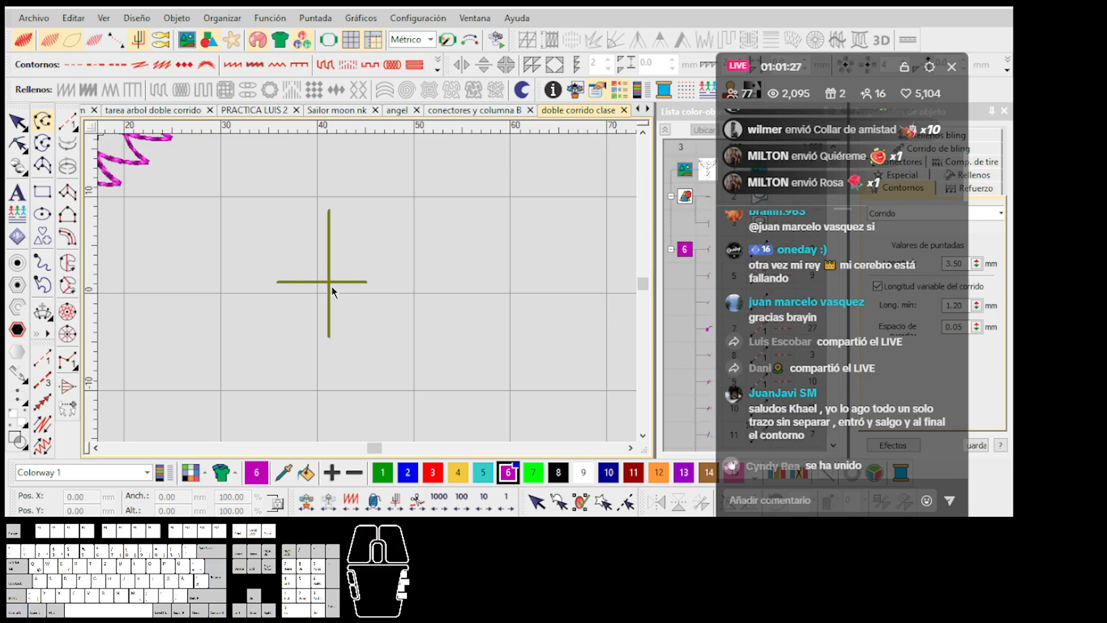
Step: Start a single run at the cross's left end, tracing to the crossing, down the lower arm and back to the crossing
{"action": "scroll", "coordinate": [329, 287], "scroll_direction": "up", "scroll_amount": 3}
{"action": "left_click", "coordinate": [67, 122]}
{"action": "scroll", "coordinate": [282, 275], "scroll_direction": "up", "scroll_amount": 2}
{"action": "left_click", "coordinate": [292, 298]}
{"action": "scroll", "coordinate": [376, 320], "scroll_direction": "down", "scroll_amount": 2}
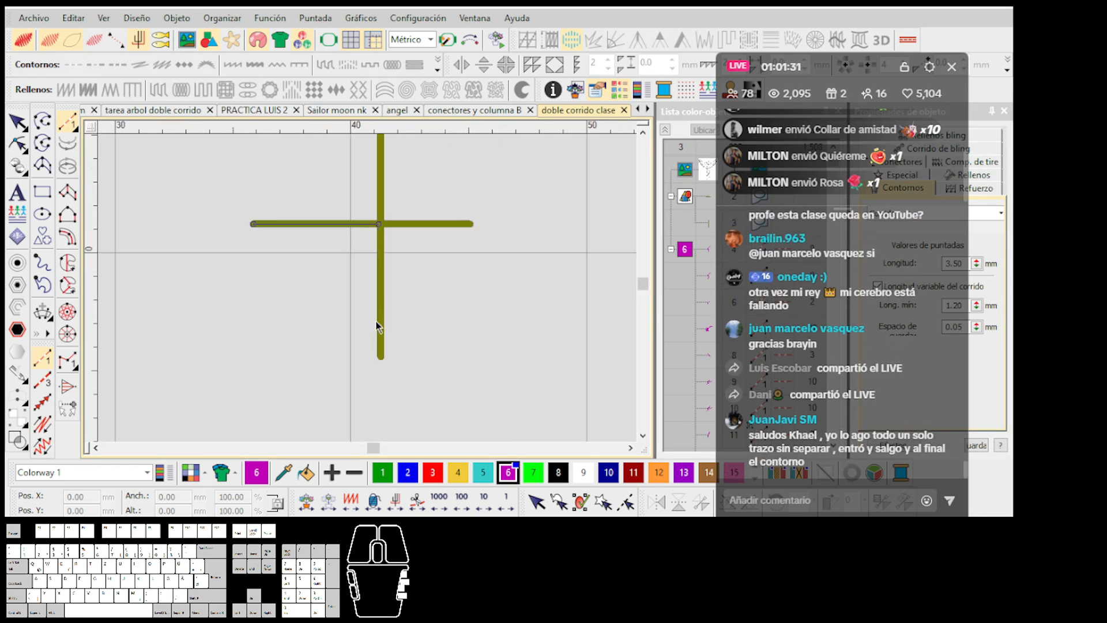
{"action": "scroll", "coordinate": [376, 309], "scroll_direction": "up", "scroll_amount": 1}
{"action": "left_click", "coordinate": [379, 233]}
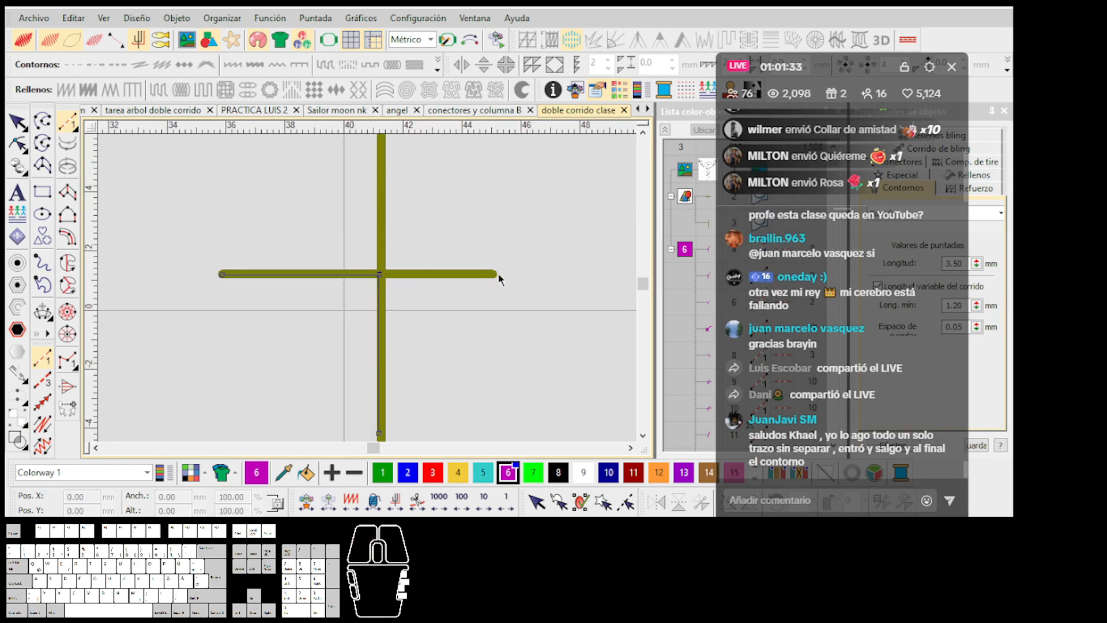
Step: Continue the run out and back along the cross's right and upper arms, and finish it at the left end
{"action": "left_click", "coordinate": [498, 274]}
{"action": "left_click", "coordinate": [380, 276]}
{"action": "scroll", "coordinate": [369, 282], "scroll_direction": "down", "scroll_amount": 2}
{"action": "scroll", "coordinate": [368, 195], "scroll_direction": "up", "scroll_amount": 1}
{"action": "left_click", "coordinate": [367, 195]}
{"action": "scroll", "coordinate": [368, 313], "scroll_direction": "up", "scroll_amount": 2}
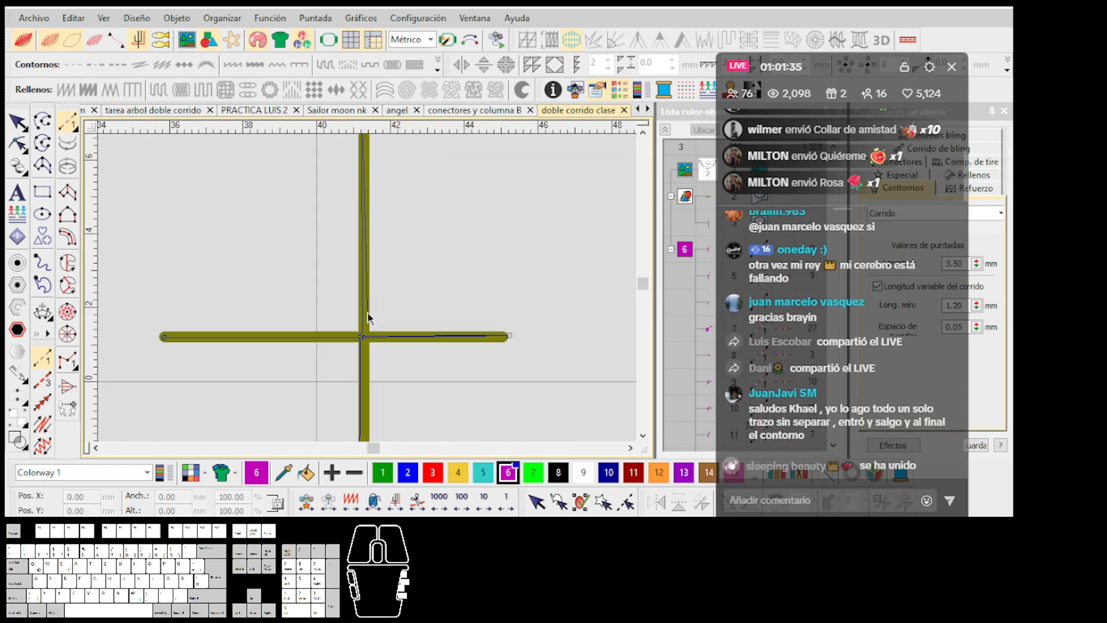
{"action": "scroll", "coordinate": [324, 291], "scroll_direction": "up", "scroll_amount": 1}
{"action": "left_click", "coordinate": [158, 287]}
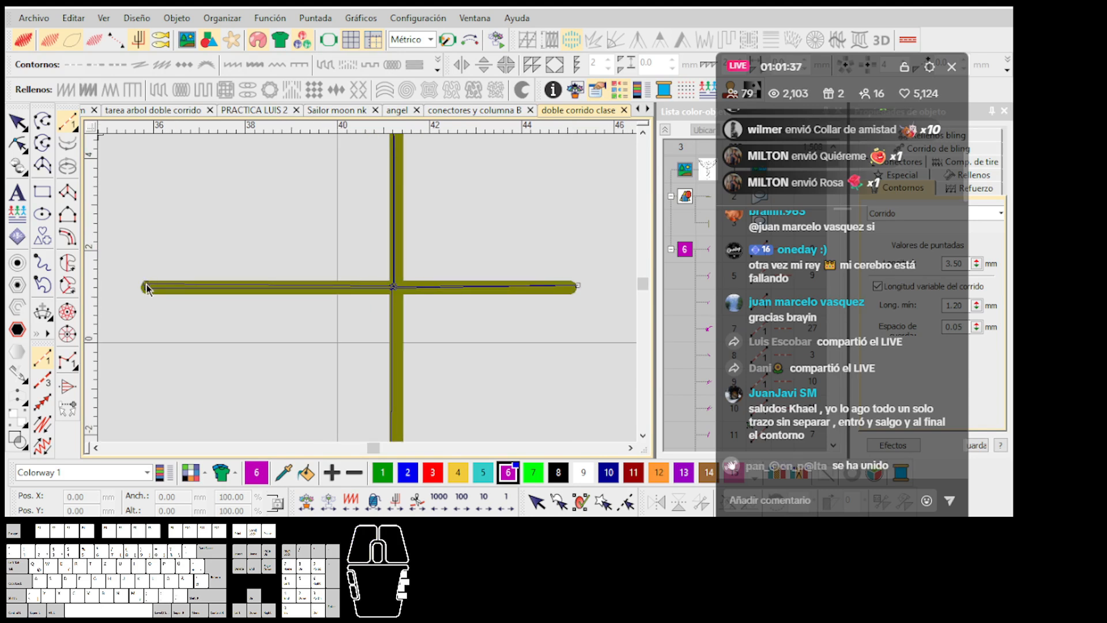
{"action": "key", "text": "Return"}
Step: Inspect the sample cross's stitches and its double-run paths at the crossing, with and without the realistic stitch view
{"action": "scroll", "coordinate": [369, 289], "scroll_direction": "down", "scroll_amount": 3}
{"action": "scroll", "coordinate": [368, 288], "scroll_direction": "up", "scroll_amount": 2}
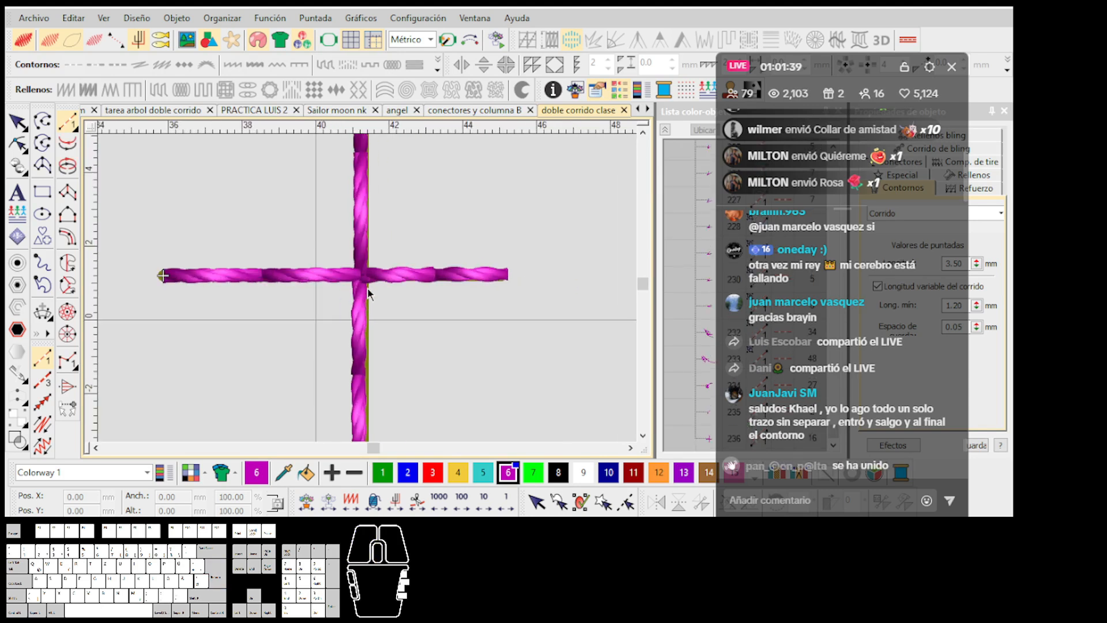
{"action": "key", "text": "t"}
{"action": "scroll", "coordinate": [363, 289], "scroll_direction": "up", "scroll_amount": 6}
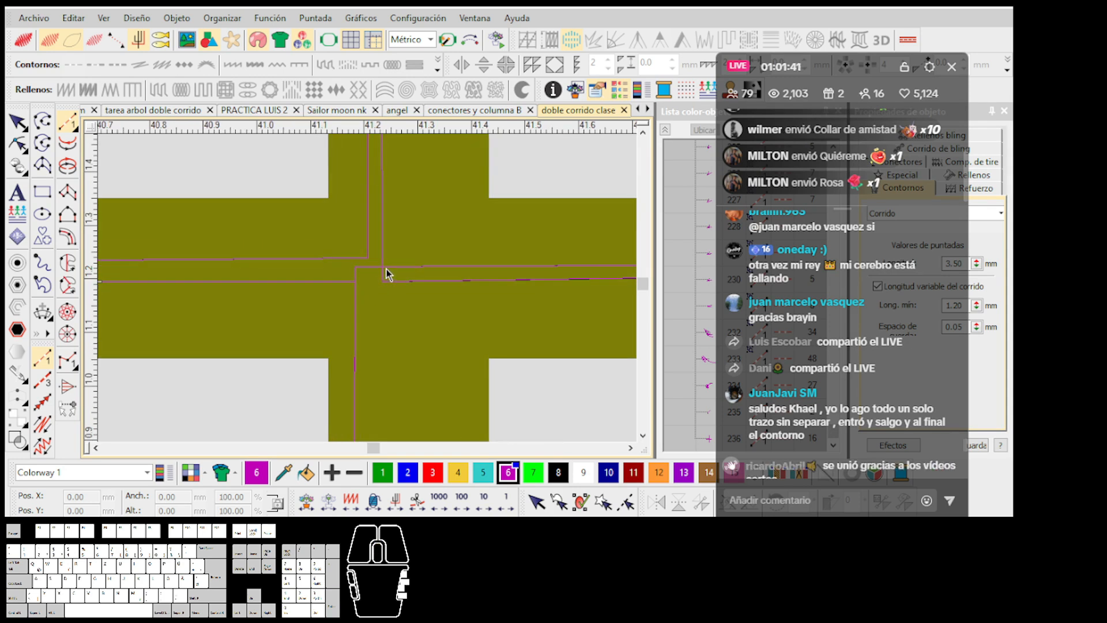
{"action": "scroll", "coordinate": [360, 277], "scroll_direction": "down", "scroll_amount": 2}
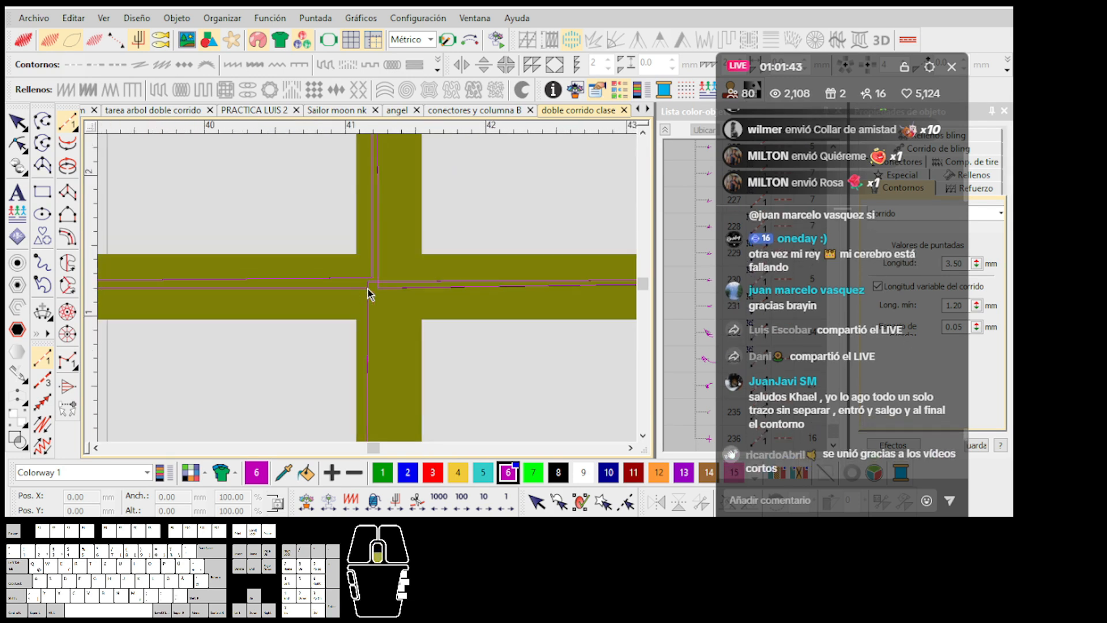
{"action": "key", "text": "t"}
Step: Examine how the bird's doubled runs meet at the junction above the tail, with the realistic stitch view off
{"action": "scroll", "coordinate": [362, 288], "scroll_direction": "down", "scroll_amount": 5}
{"action": "scroll", "coordinate": [365, 291], "scroll_direction": "up", "scroll_amount": 7}
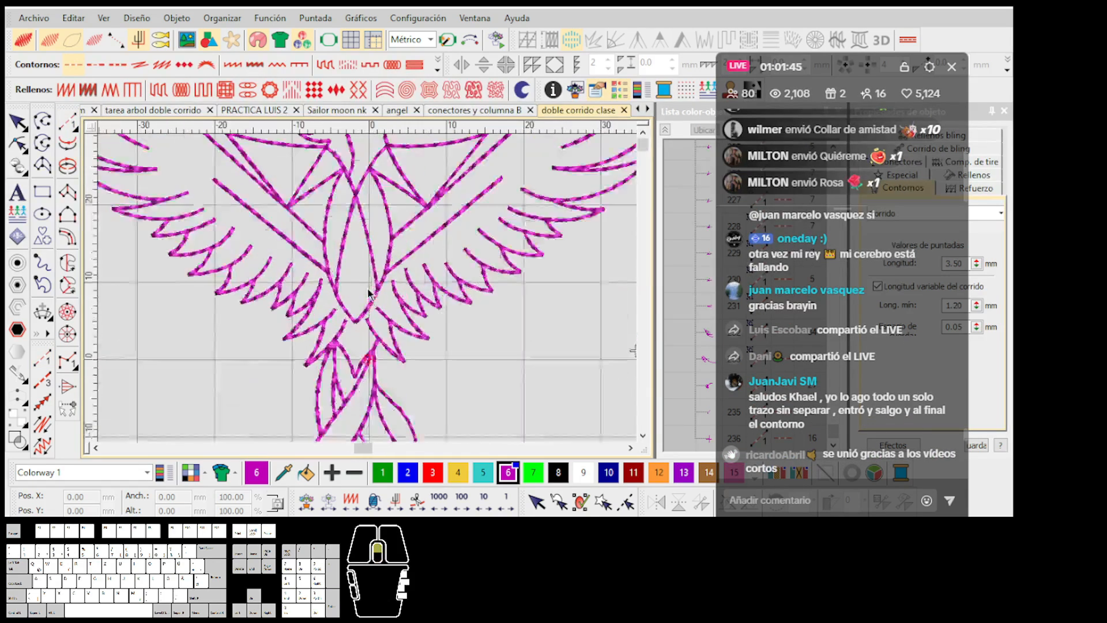
{"action": "scroll", "coordinate": [369, 288], "scroll_direction": "down", "scroll_amount": 5}
{"action": "scroll", "coordinate": [370, 290], "scroll_direction": "up", "scroll_amount": 8}
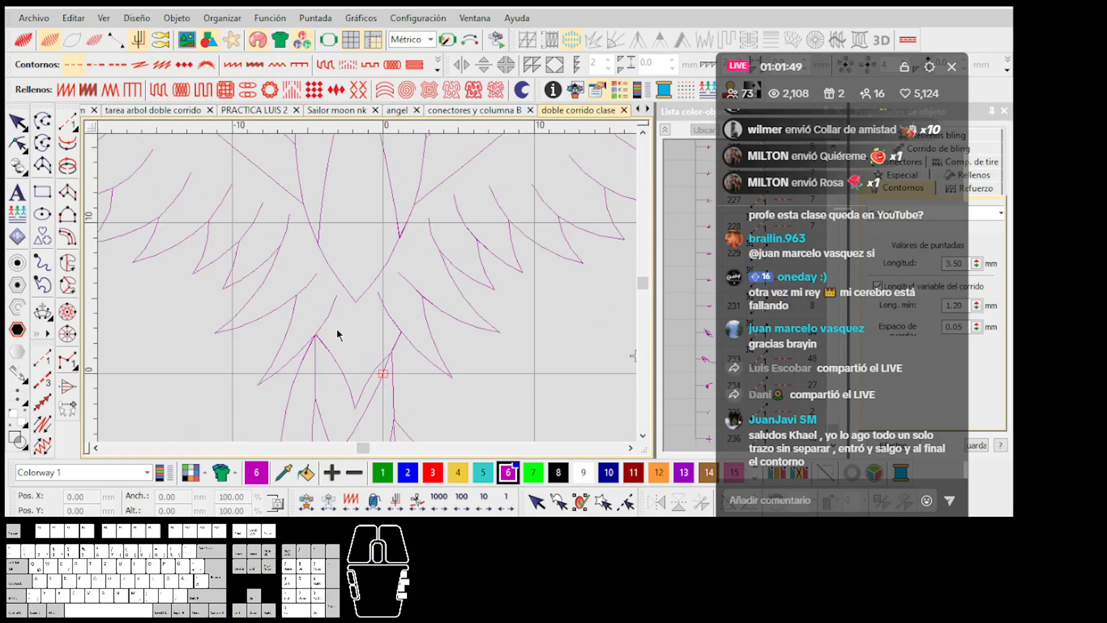
{"action": "key", "text": "t"}
{"action": "scroll", "coordinate": [260, 281], "scroll_direction": "up", "scroll_amount": 2}
{"action": "key", "text": "t"}
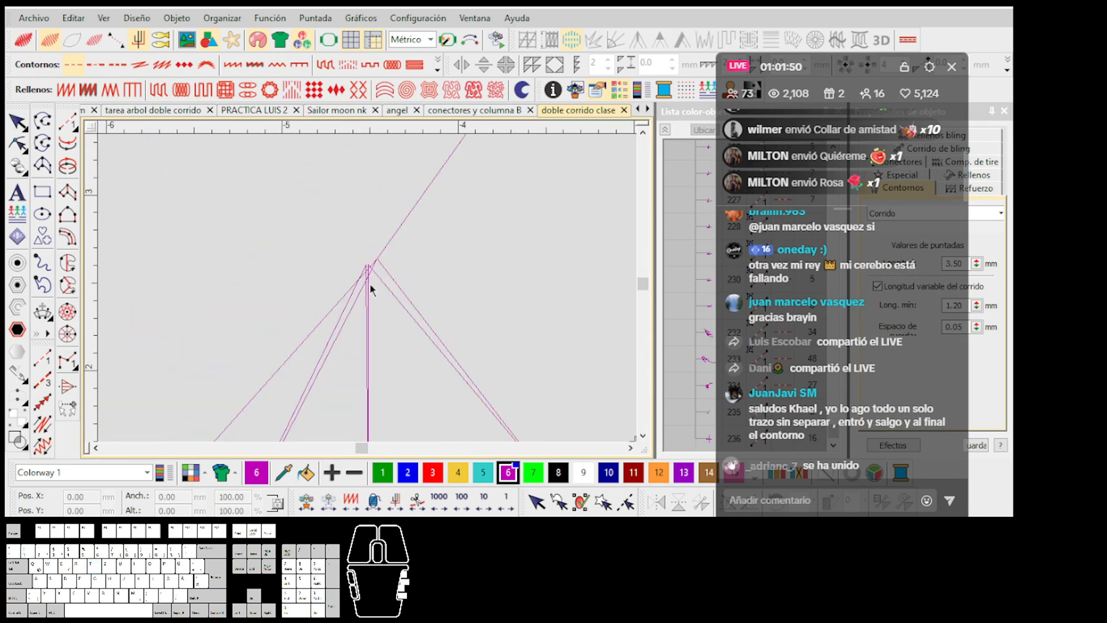
{"action": "scroll", "coordinate": [369, 293], "scroll_direction": "down", "scroll_amount": 5}
{"action": "scroll", "coordinate": [363, 297], "scroll_direction": "up", "scroll_amount": 4}
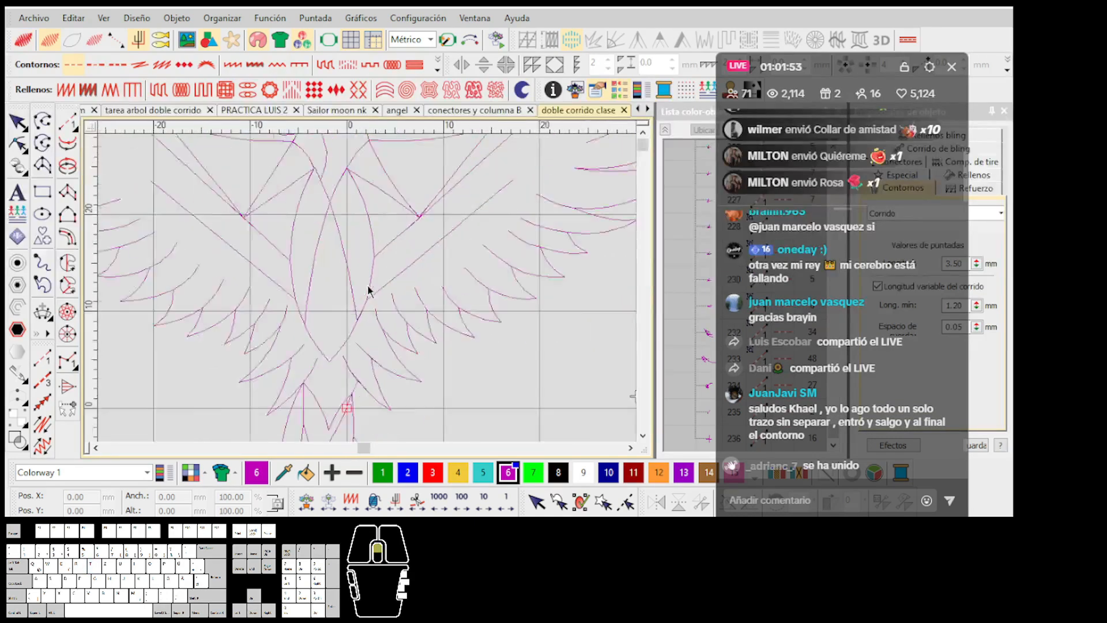
Step: Compare the bird's body and chest line junctions up close in plain and realistic stitch view
{"action": "scroll", "coordinate": [366, 295], "scroll_direction": "up", "scroll_amount": 4}
{"action": "key", "text": "t"}
{"action": "key", "text": "t"}
{"action": "scroll", "coordinate": [368, 288], "scroll_direction": "down", "scroll_amount": 3}
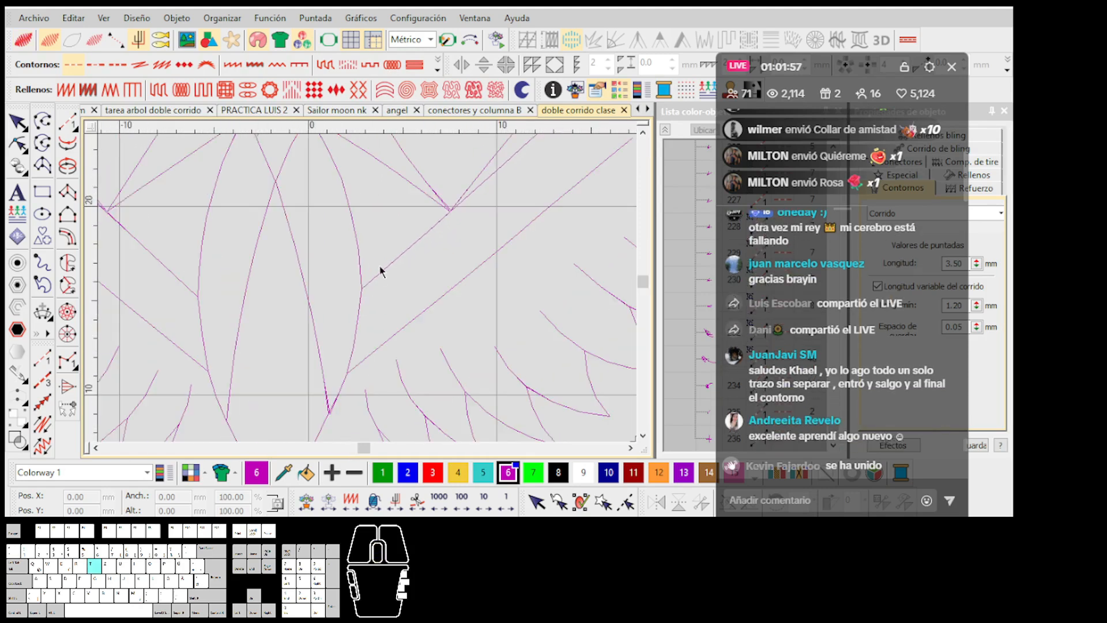
{"action": "key", "text": "t"}
{"action": "scroll", "coordinate": [379, 288], "scroll_direction": "up", "scroll_amount": 2}
{"action": "left_click", "coordinate": [392, 285]}
{"action": "left_click", "coordinate": [409, 312]}
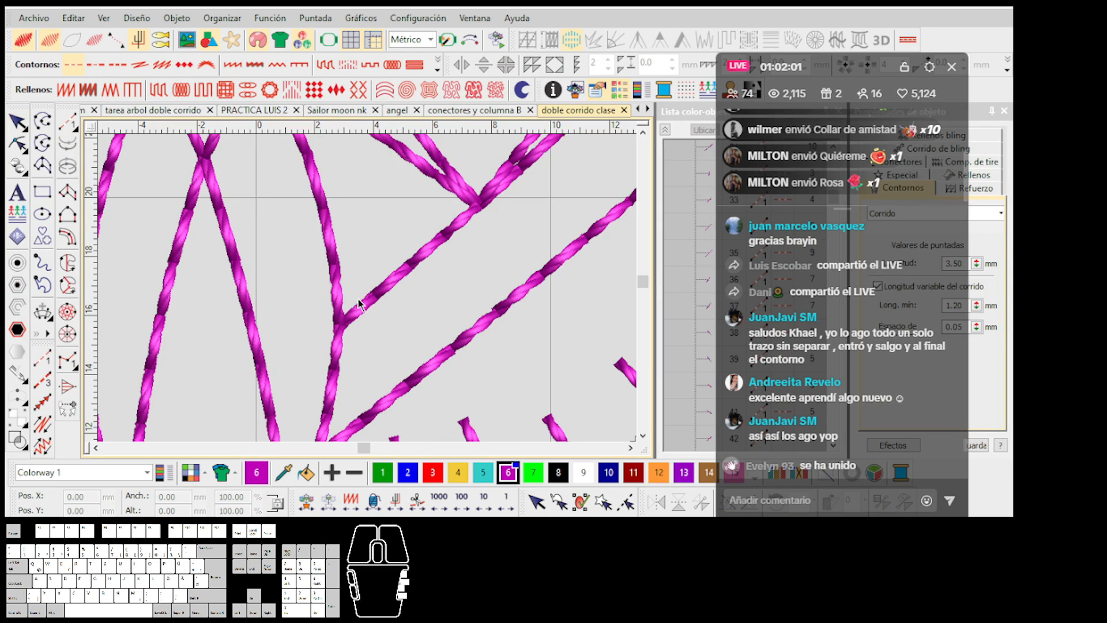
{"action": "key", "text": "t"}
{"action": "scroll", "coordinate": [359, 303], "scroll_direction": "down", "scroll_amount": 5}
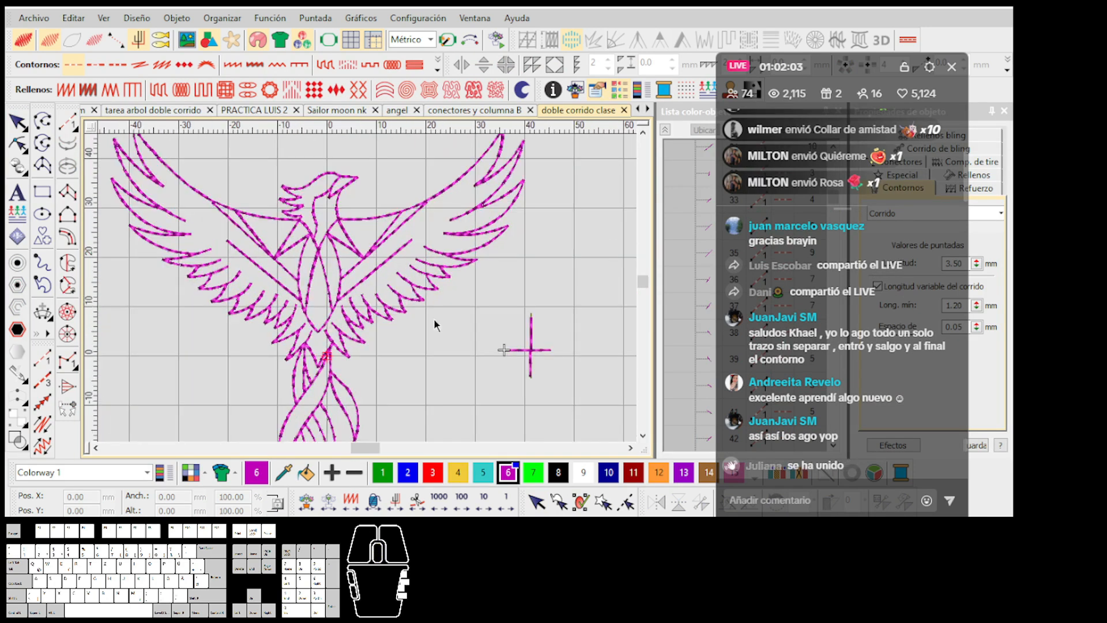
Step: Delete the sample cross beside the bird
{"action": "left_click", "coordinate": [530, 364]}
{"action": "key", "text": "Delete"}
{"action": "scroll", "coordinate": [369, 293], "scroll_direction": "down", "scroll_amount": 1}
{"action": "scroll", "coordinate": [369, 293], "scroll_direction": "up", "scroll_amount": 3}
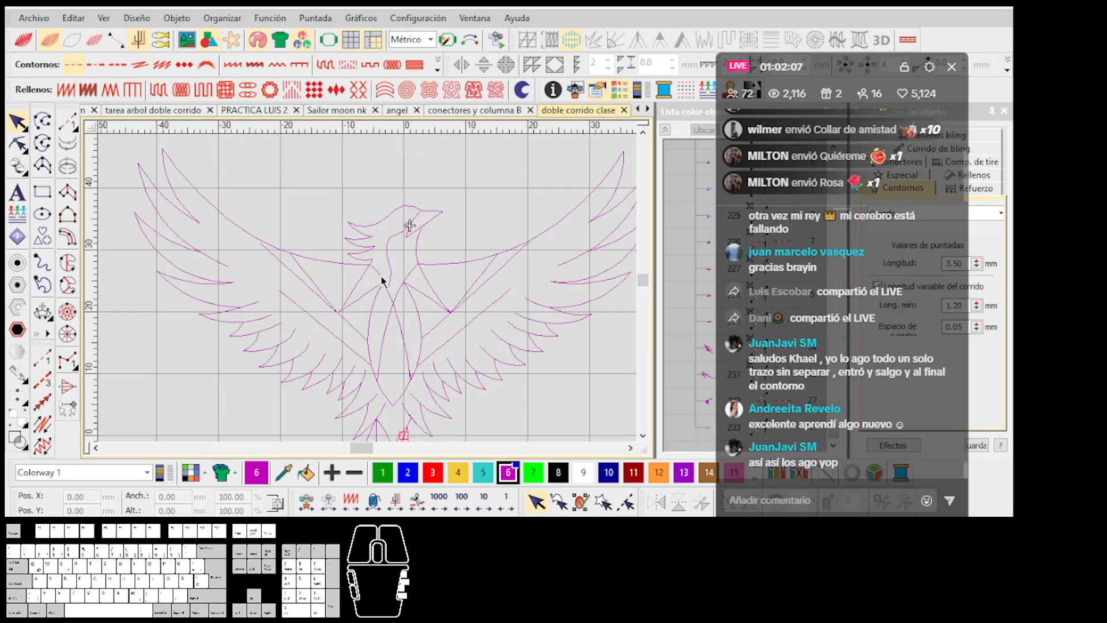
{"action": "scroll", "coordinate": [375, 286], "scroll_direction": "down", "scroll_amount": 2}
{"action": "scroll", "coordinate": [366, 248], "scroll_direction": "up", "scroll_amount": 1}
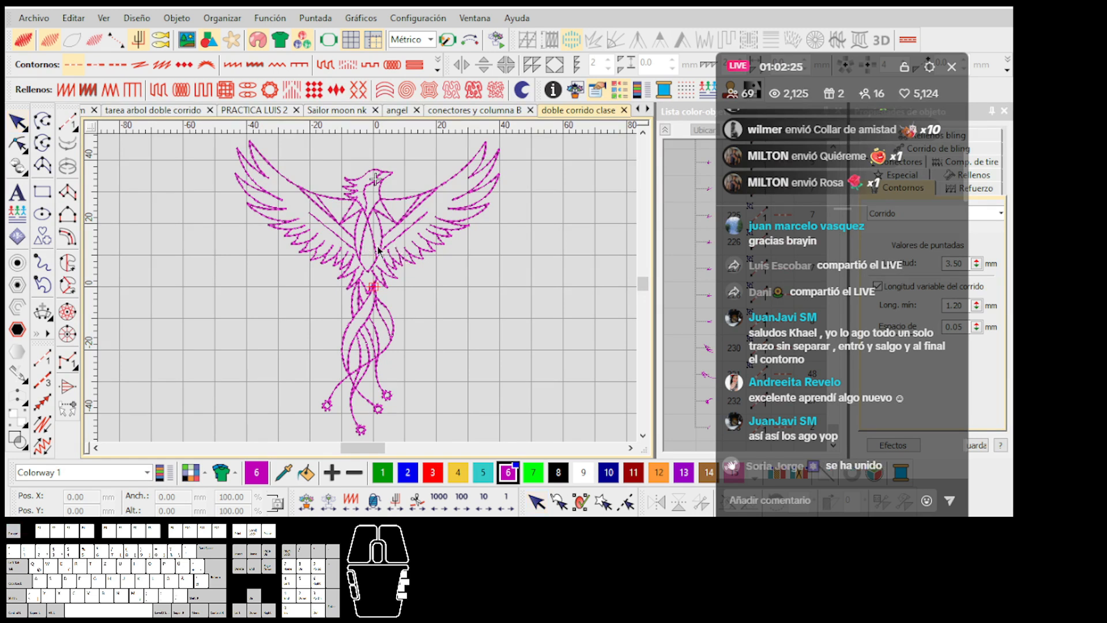
{"action": "scroll", "coordinate": [353, 261], "scroll_direction": "down", "scroll_amount": 4}
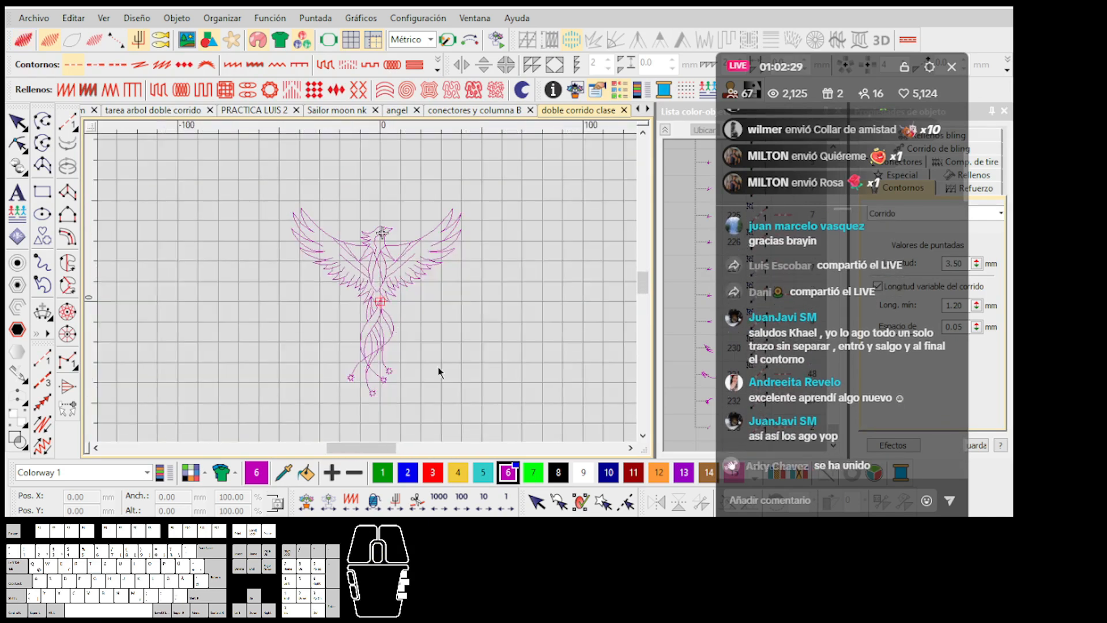
{"action": "scroll", "coordinate": [367, 289], "scroll_direction": "up", "scroll_amount": 2}
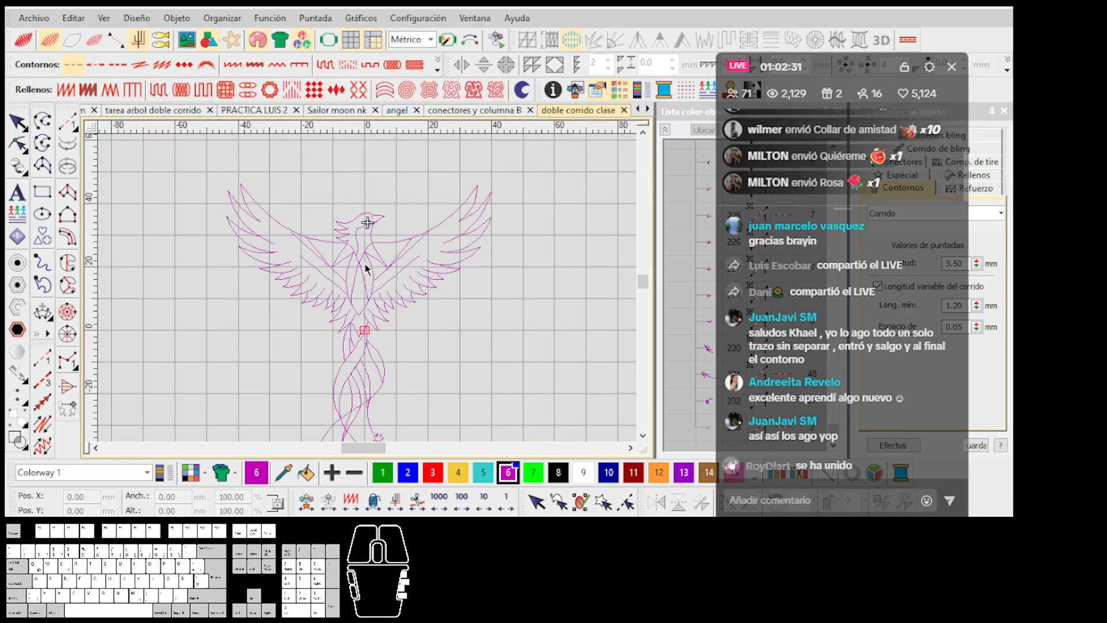
{"action": "scroll", "coordinate": [368, 271], "scroll_direction": "up", "scroll_amount": 2}
Step: Fit the design in the view and travel through the stitching sequence from the first stitch through the bird's head and neck
{"action": "key", "text": "Home"}
{"action": "key", "text": "0"}
{"action": "key", "text": "Down"}
{"action": "key", "text": "Down"}
{"action": "key", "text": "Down"}
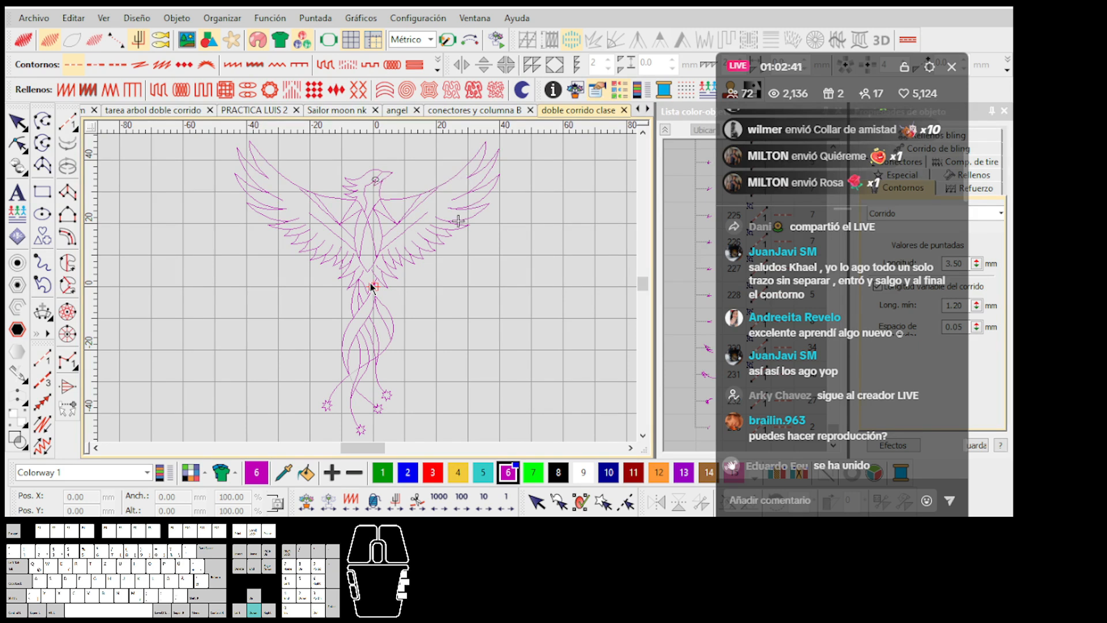
{"action": "key", "text": "Home"}
{"action": "key", "text": "Right"}
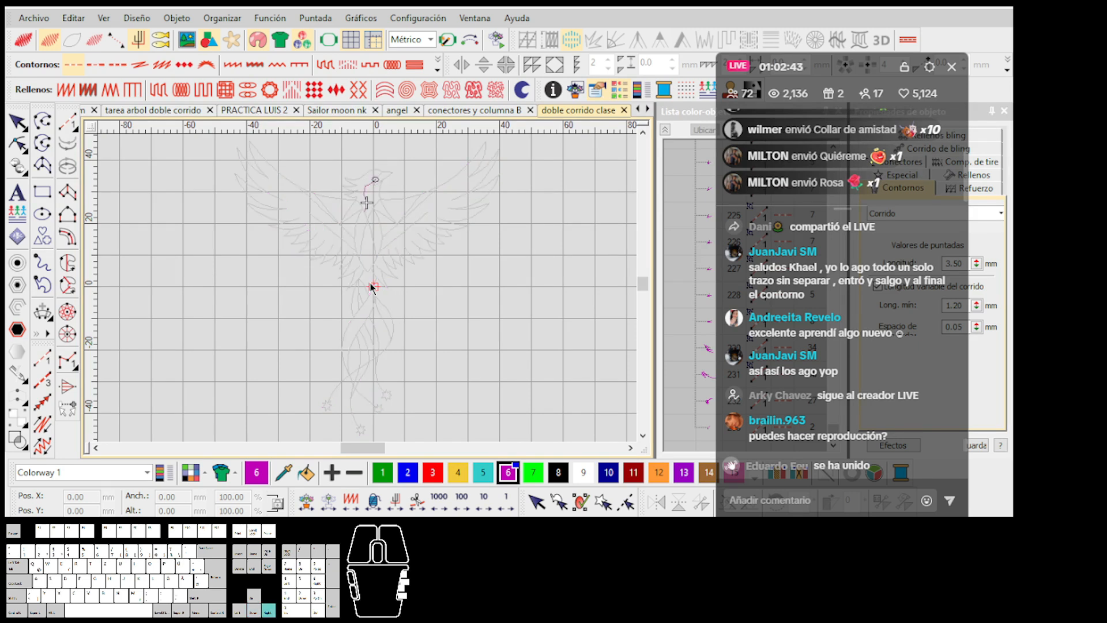
{"action": "key", "text": "Right"}
{"action": "key", "text": "Right"}
{"action": "key", "text": "Right"}
{"action": "key", "text": "Right"}
{"action": "key", "text": "Right"}
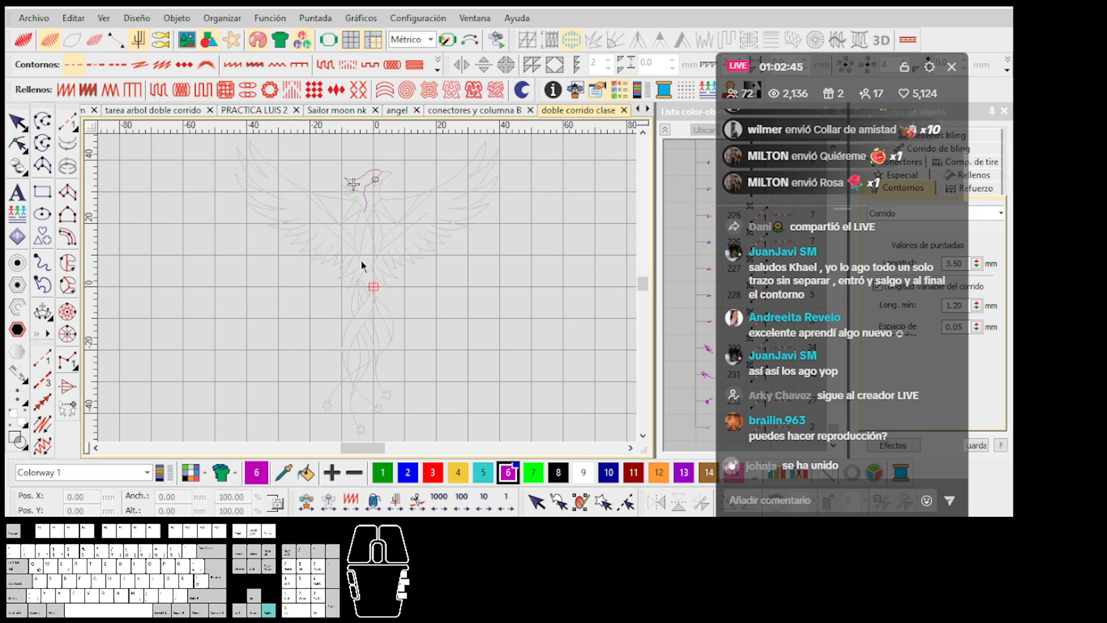
{"action": "key", "text": "Right"}
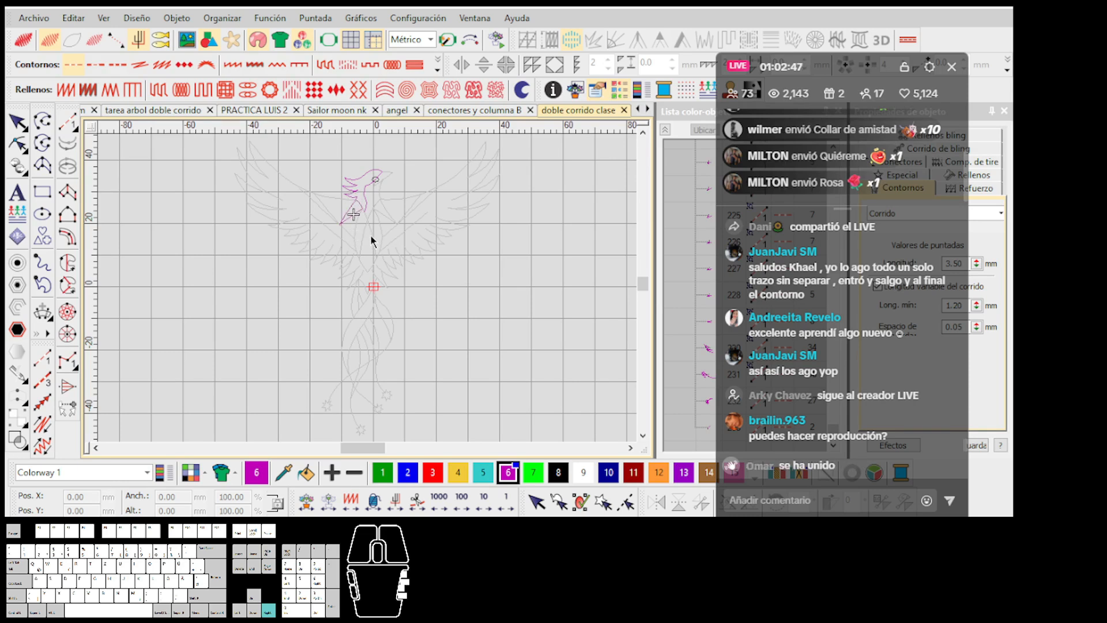
Step: Follow the stitching sequence through the bird's chest and the diagonal lines on both sides of its body
{"action": "key", "text": "Right"}
{"action": "key", "text": "Right"}
{"action": "key", "text": "Right"}
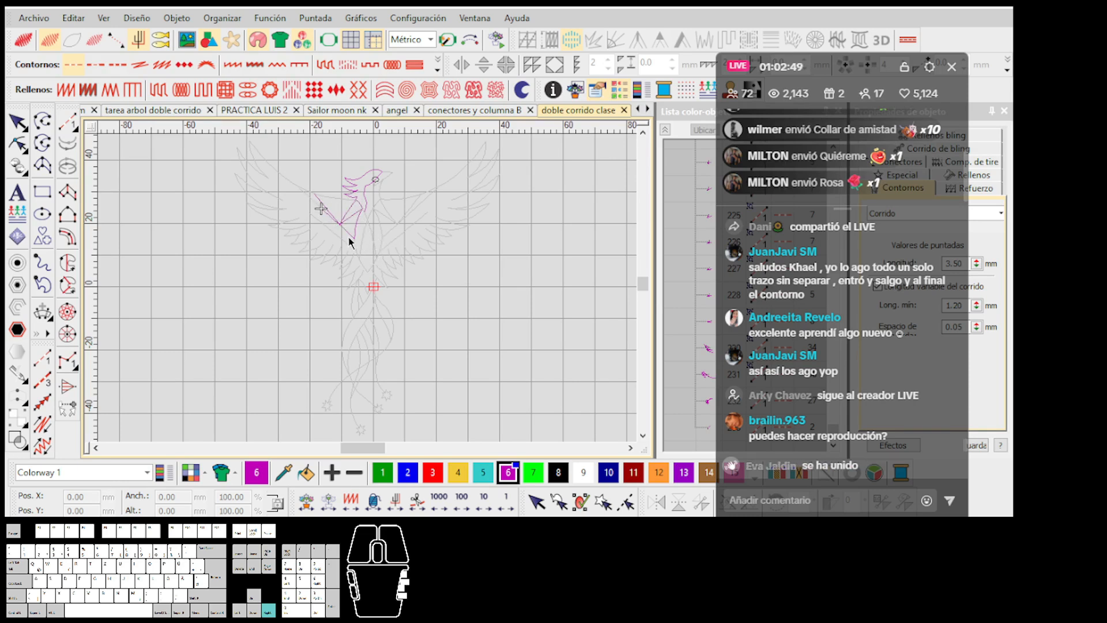
{"action": "key", "text": "Right"}
{"action": "key", "text": "Right"}
{"action": "key", "text": "Right"}
{"action": "key", "text": "Right"}
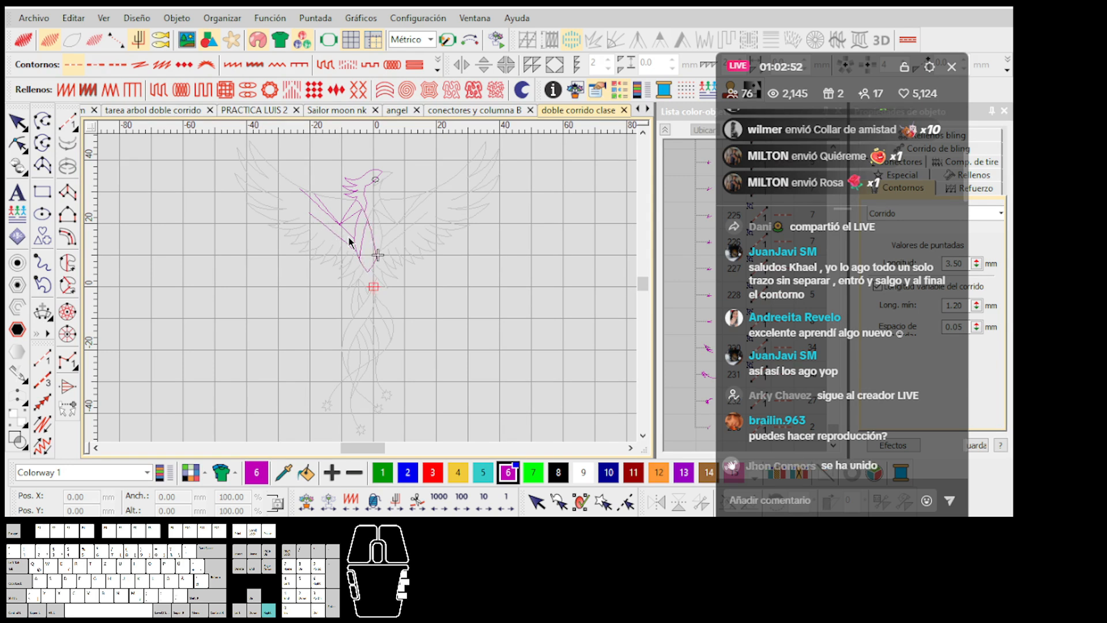
{"action": "key", "text": "Right"}
{"action": "key", "text": "Right"}
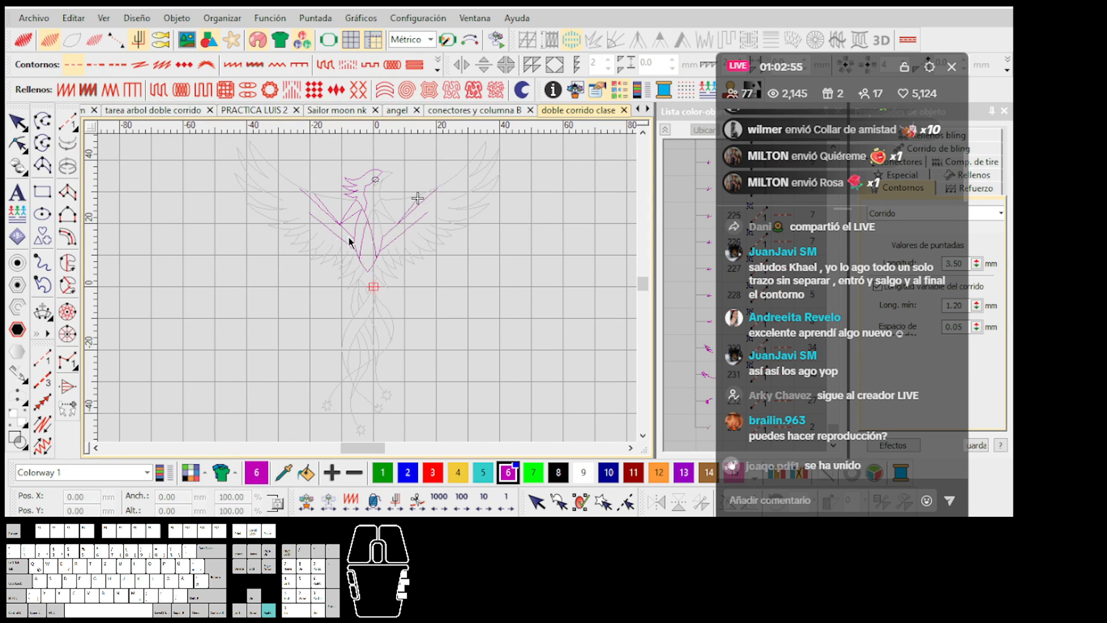
{"action": "key", "text": "Right"}
{"action": "key", "text": "Right"}
{"action": "key", "text": "Right"}
{"action": "key", "text": "Right"}
{"action": "key", "text": "Right"}
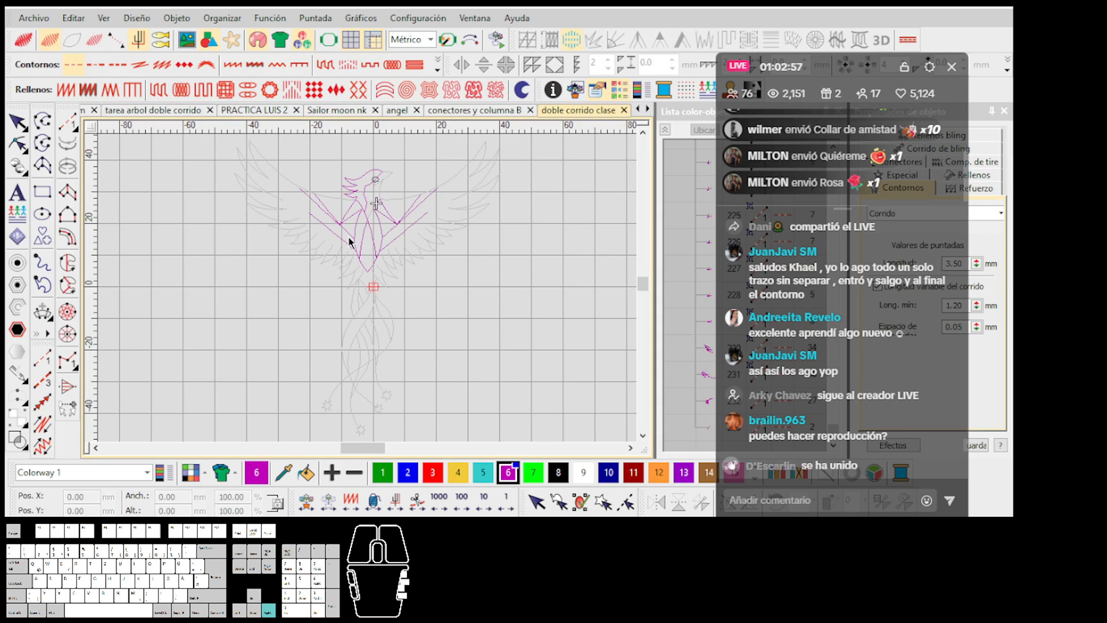
Step: Follow the stitching sequence across the left wing's feathers down to the base of the body
{"action": "key", "text": "Right"}
{"action": "key", "text": "Right"}
{"action": "key", "text": "Right"}
{"action": "key", "text": "Right"}
{"action": "key", "text": "Right"}
{"action": "key", "text": "Right"}
{"action": "key", "text": "Right"}
{"action": "key", "text": "Right"}
{"action": "key", "text": "Right"}
{"action": "key", "text": "Right"}
{"action": "key", "text": "Right"}
{"action": "key", "text": "Right"}
{"action": "key", "text": "Right"}
{"action": "key", "text": "Right"}
{"action": "key", "text": "Right"}
{"action": "key", "text": "Right"}
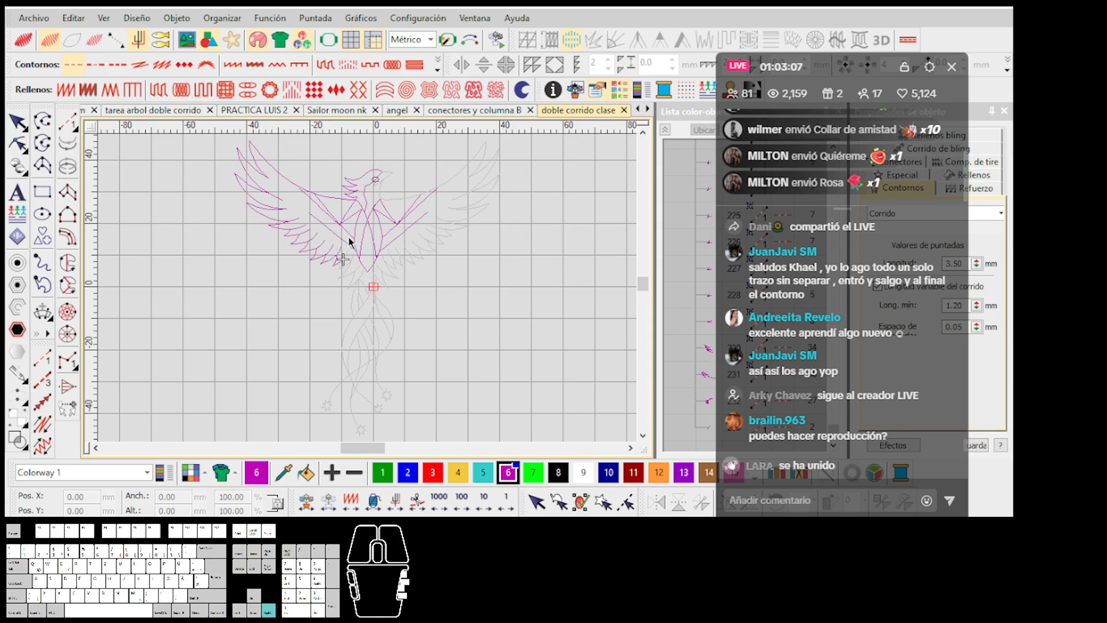
{"action": "key", "text": "Right"}
{"action": "key", "text": "Right"}
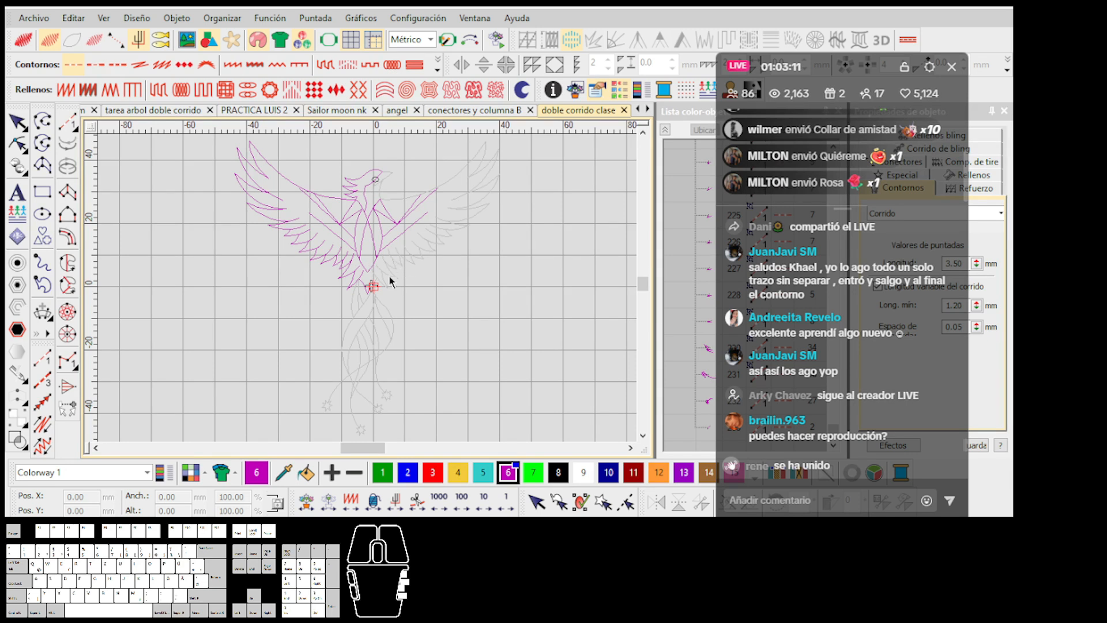
Step: Follow the stitching sequence through the tail base and the first tail strands with their star-shaped tips
{"action": "key", "text": "Right"}
{"action": "key", "text": "Right"}
{"action": "key", "text": "Right"}
{"action": "key", "text": "Right"}
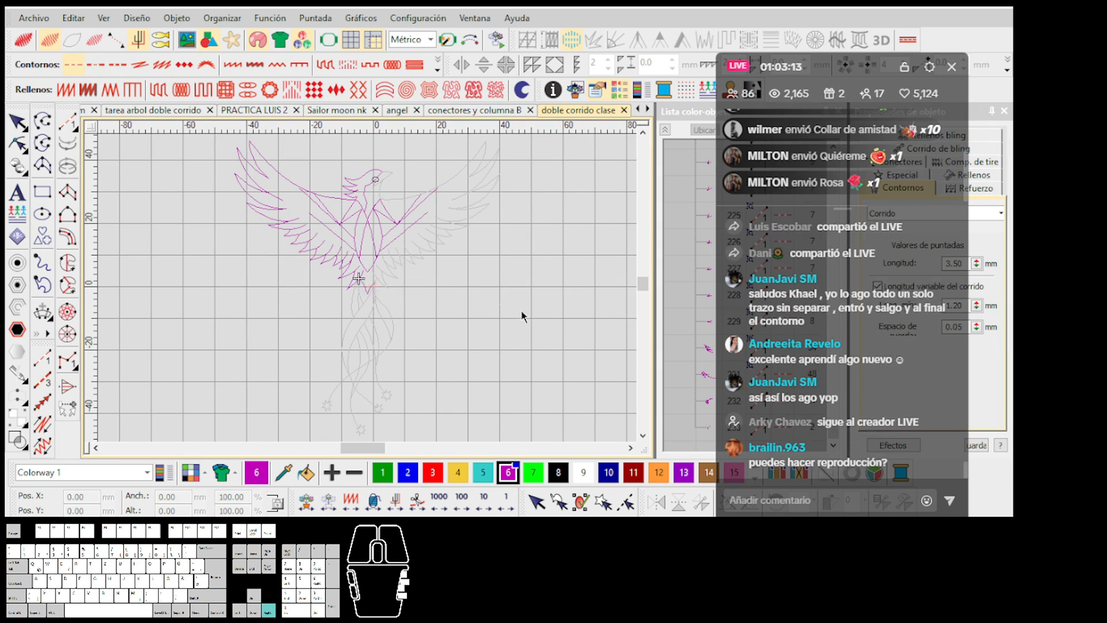
{"action": "key", "text": "Right"}
{"action": "key", "text": "Right"}
{"action": "key", "text": "Right"}
{"action": "key", "text": "Right"}
{"action": "key", "text": "Right"}
{"action": "key", "text": "Right"}
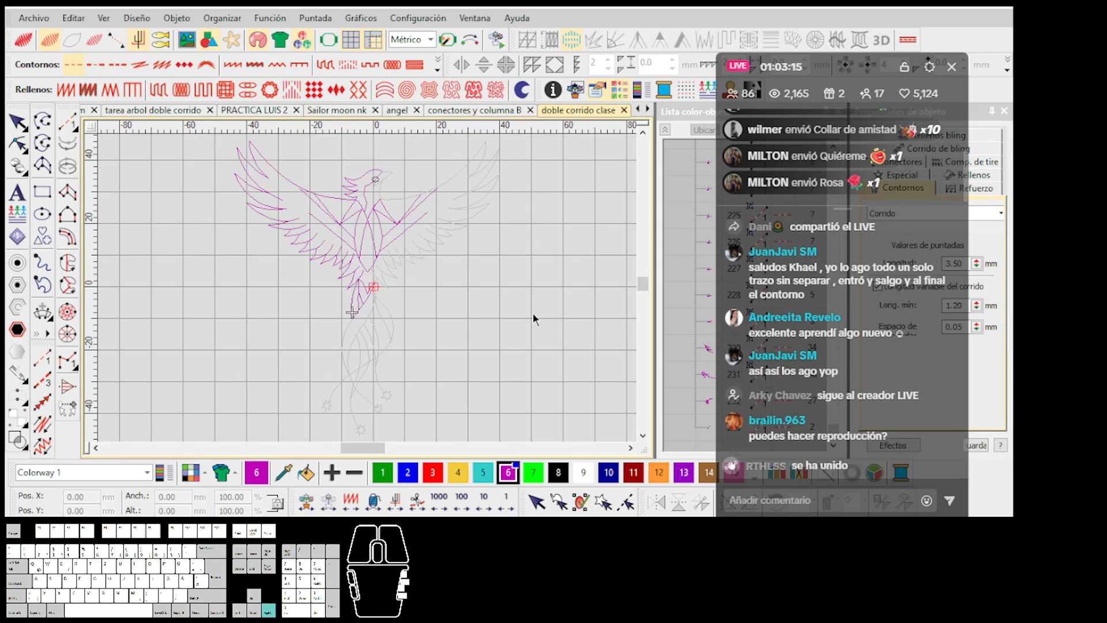
{"action": "key", "text": "Right"}
{"action": "key", "text": "Right"}
{"action": "key", "text": "Right"}
{"action": "key", "text": "Right"}
{"action": "key", "text": "Right"}
{"action": "key", "text": "Right"}
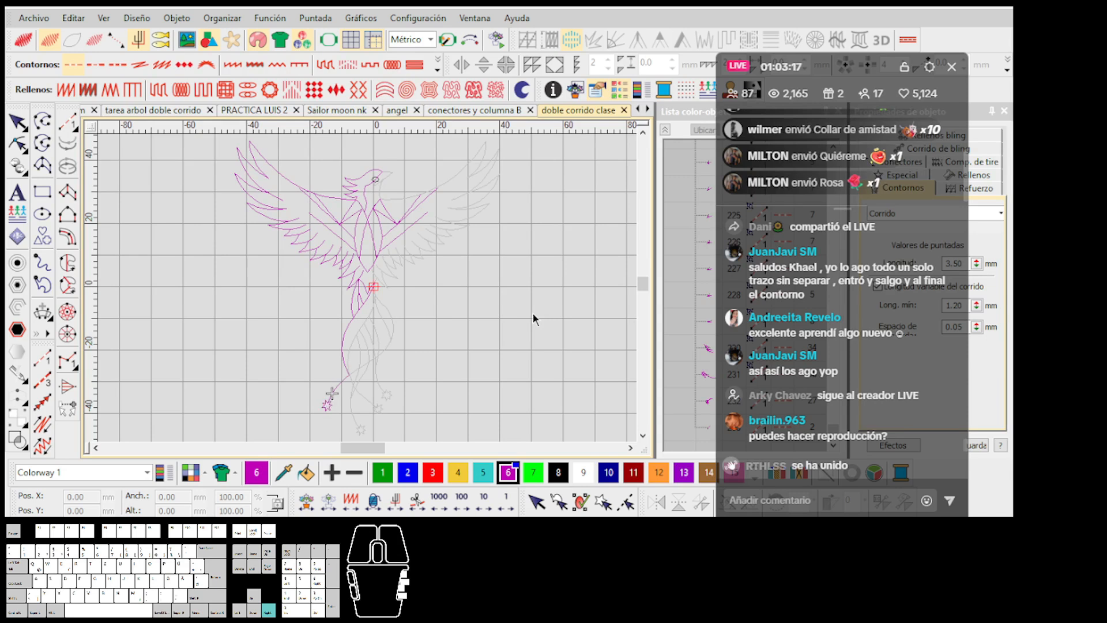
{"action": "key", "text": "Right"}
{"action": "key", "text": "Right"}
{"action": "key", "text": "Right"}
{"action": "key", "text": "Right"}
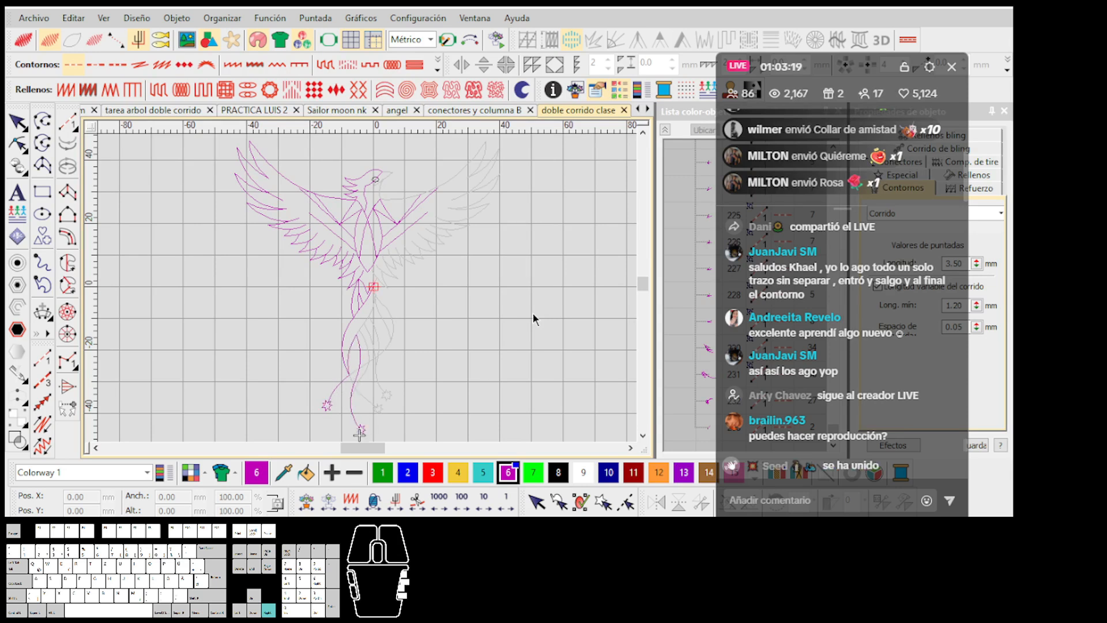
Step: Select an inner tail strand and inspect its stitches up close in the realistic view
{"action": "scroll", "coordinate": [359, 373], "scroll_direction": "up", "scroll_amount": 2}
{"action": "key", "text": "t"}
{"action": "left_click", "coordinate": [368, 288]}
{"action": "scroll", "coordinate": [368, 288], "scroll_direction": "up", "scroll_amount": 2}
{"action": "key", "text": "ctrl+z"}
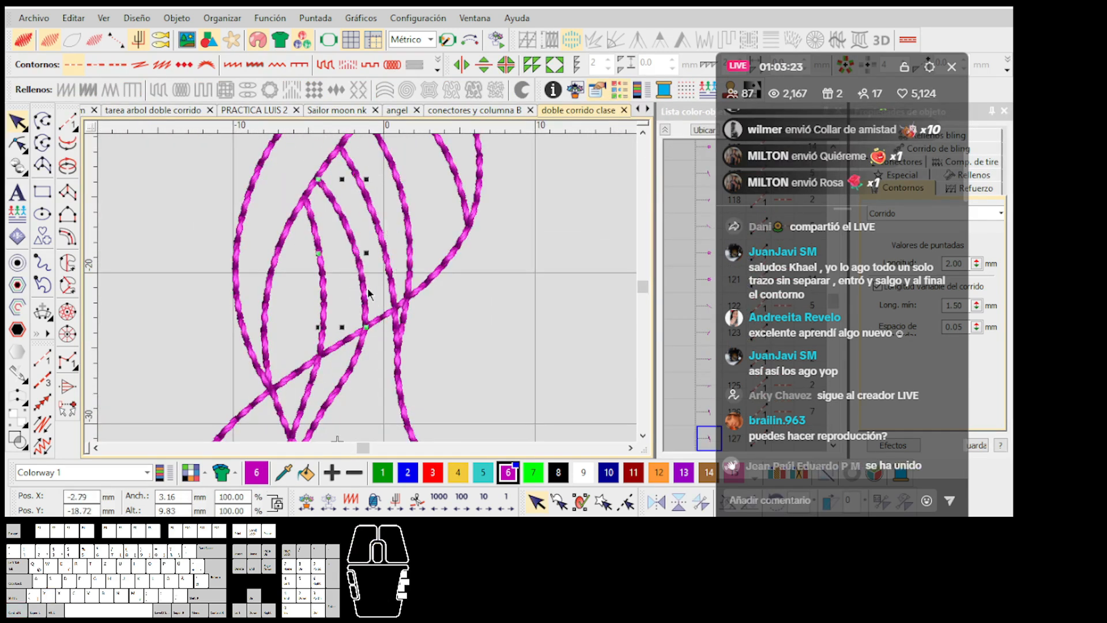
Step: Deselect the inner tail strand and follow the stitching sequence through the remaining tail strands back to the tail base
{"action": "key", "text": "Escape"}
{"action": "scroll", "coordinate": [368, 294], "scroll_direction": "down", "scroll_amount": 5}
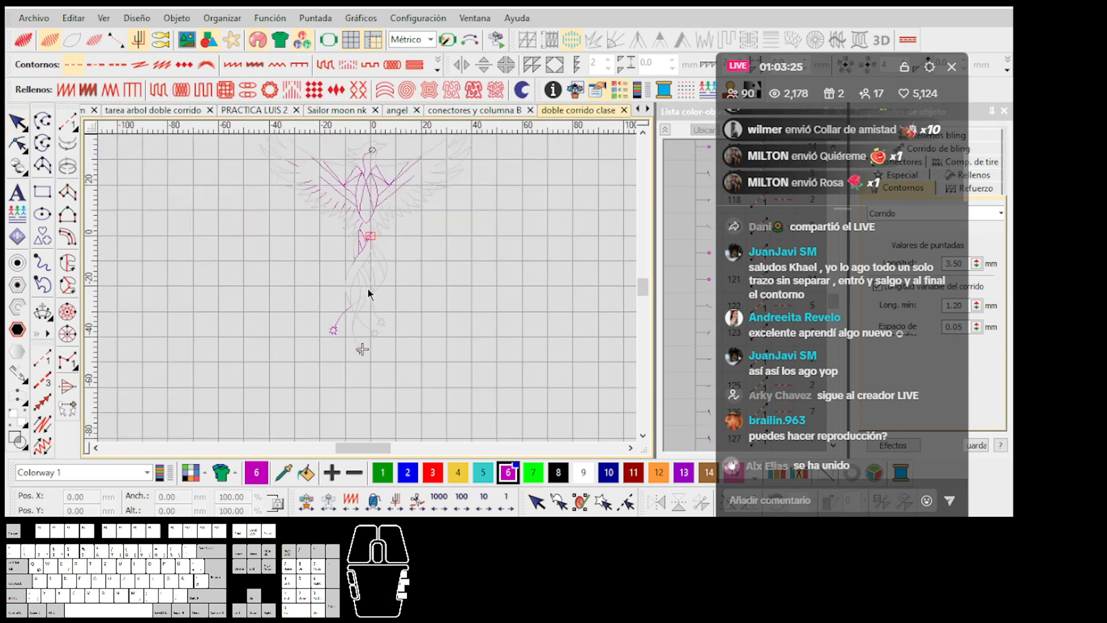
{"action": "scroll", "coordinate": [368, 293], "scroll_direction": "up", "scroll_amount": 1}
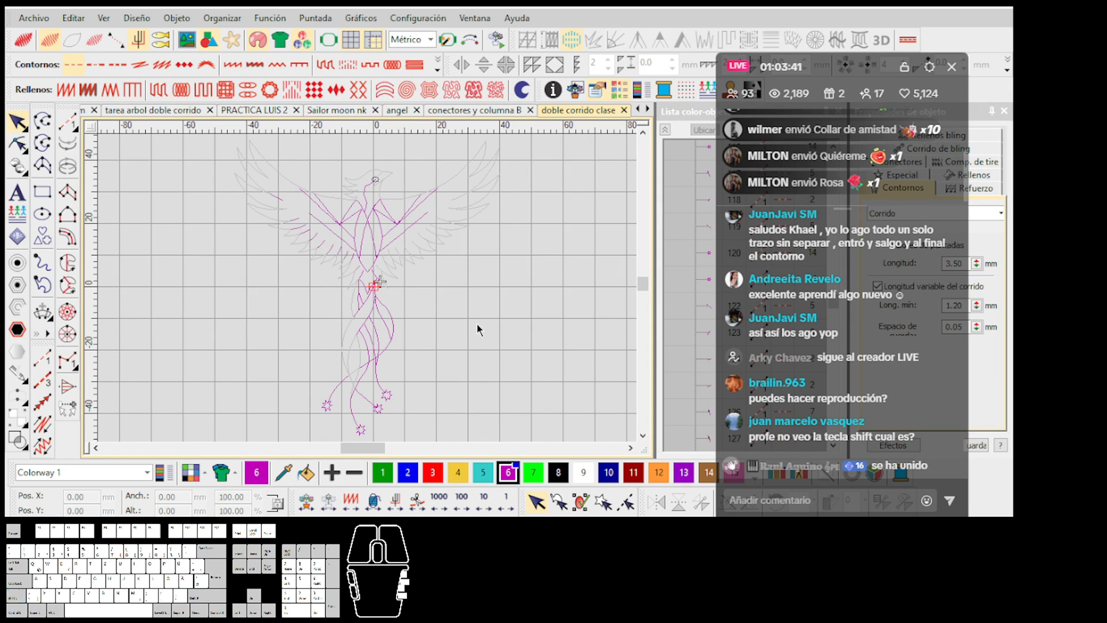
{"action": "key", "text": "shift"}
{"action": "key", "text": "shift"}
{"action": "key", "text": "shift"}
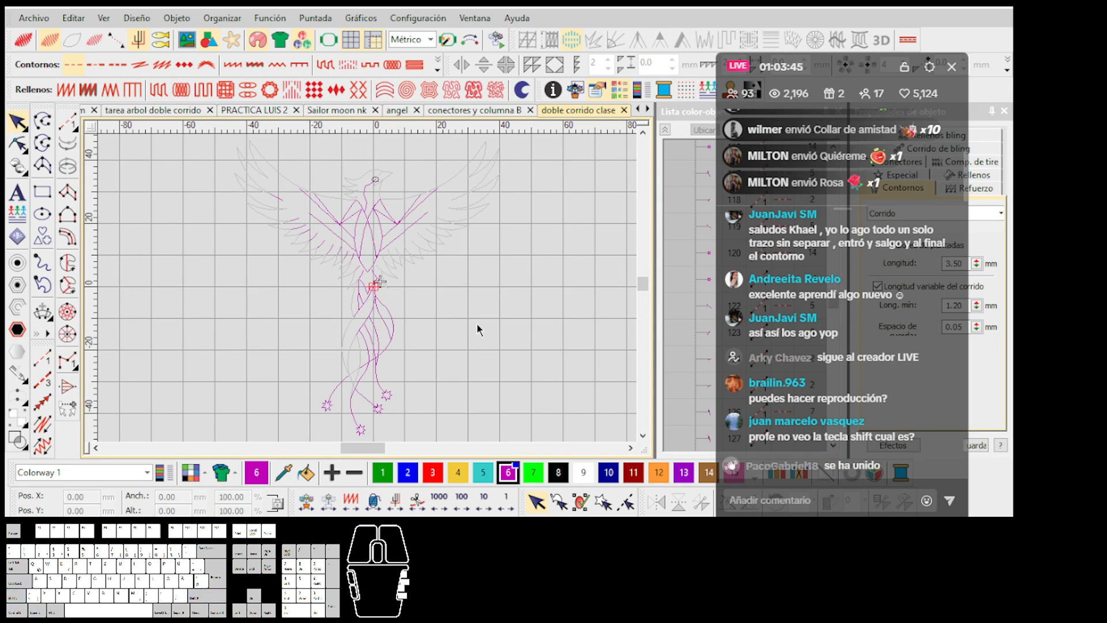
{"action": "key", "text": "shift"}
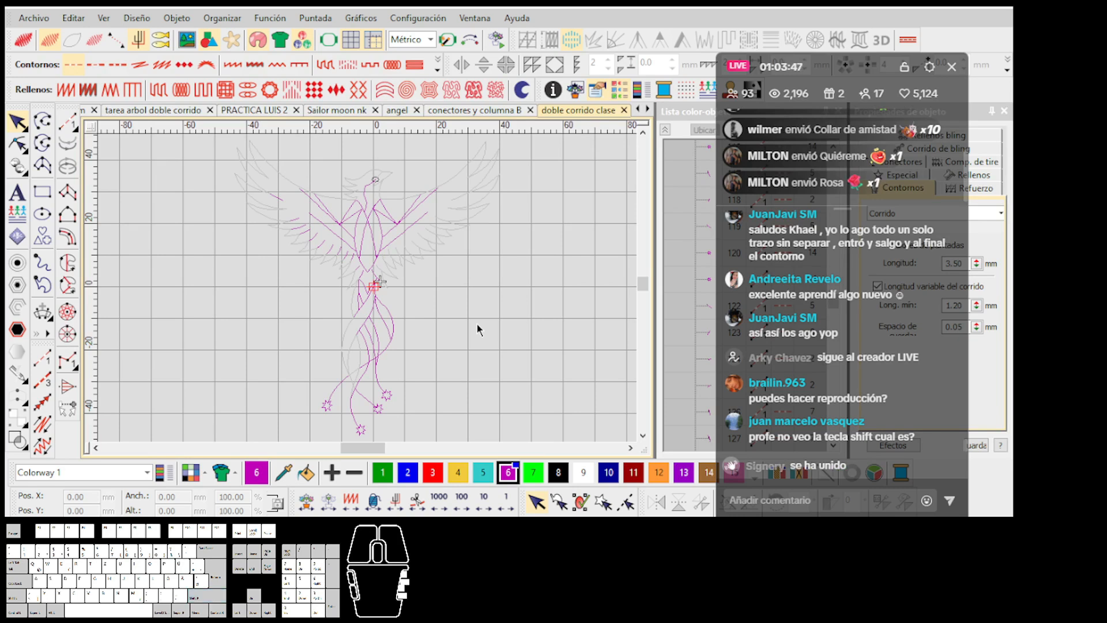
{"action": "left_click", "coordinate": [260, 539]}
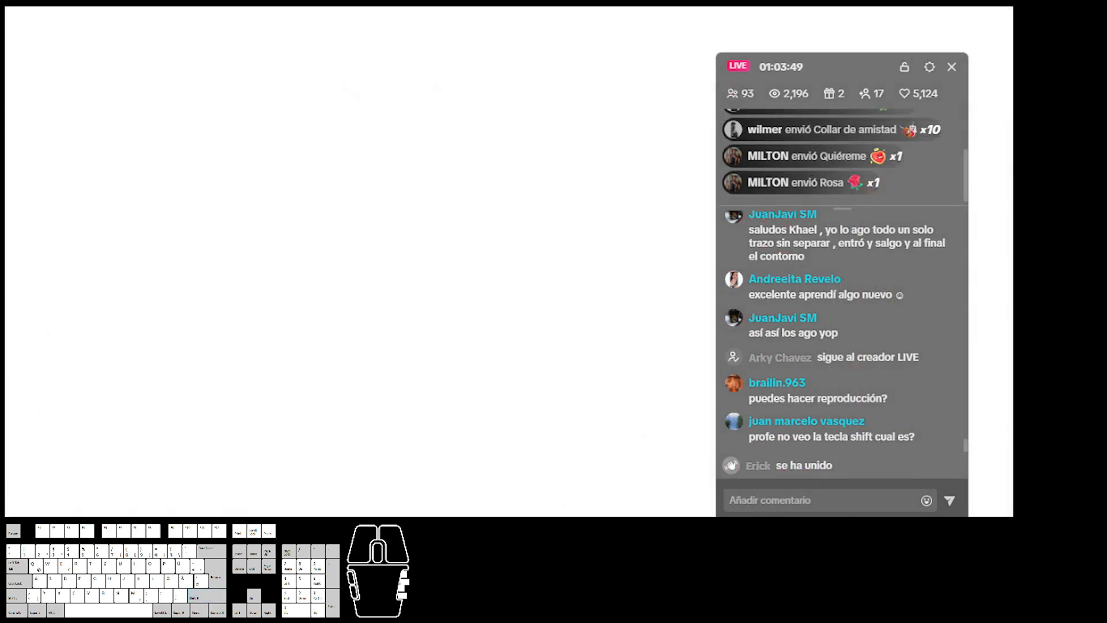
{"action": "left_click", "coordinate": [259, 540]}
Step: Follow the stitching sequence from the tail base across the right wing's lower feathers
{"action": "key", "text": "Right"}
{"action": "key", "text": "Right"}
{"action": "key", "text": "Right"}
{"action": "key", "text": "Right"}
{"action": "key", "text": "Right"}
{"action": "key", "text": "Right"}
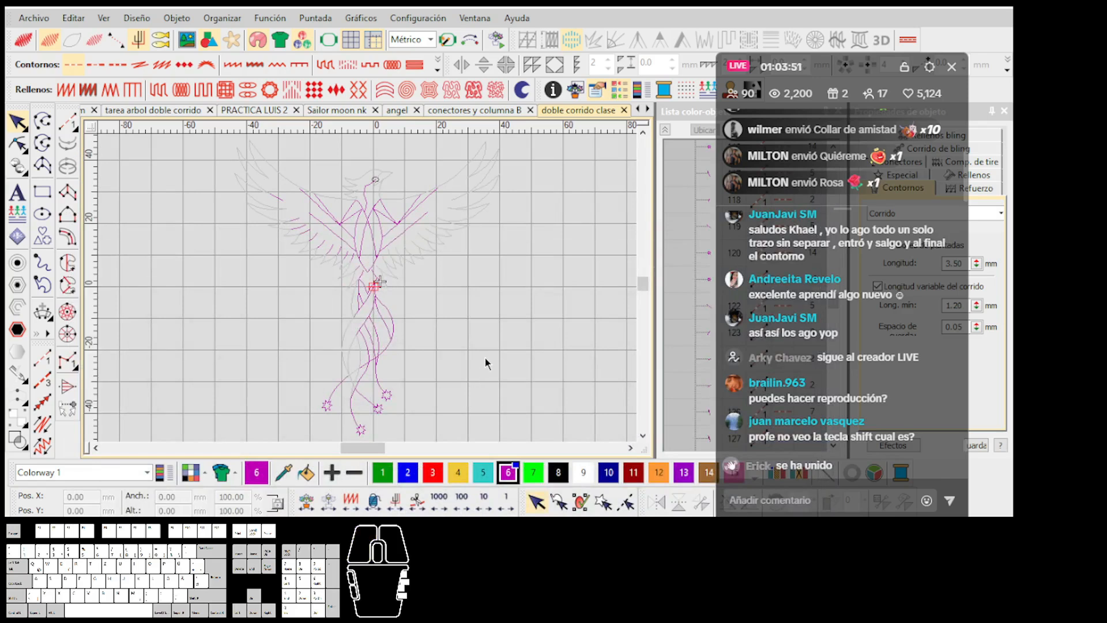
{"action": "key", "text": "Right"}
{"action": "key", "text": "Right"}
{"action": "key", "text": "Right"}
{"action": "key", "text": "Right"}
{"action": "key", "text": "Right"}
{"action": "key", "text": "Right"}
{"action": "key", "text": "Right"}
{"action": "key", "text": "Right"}
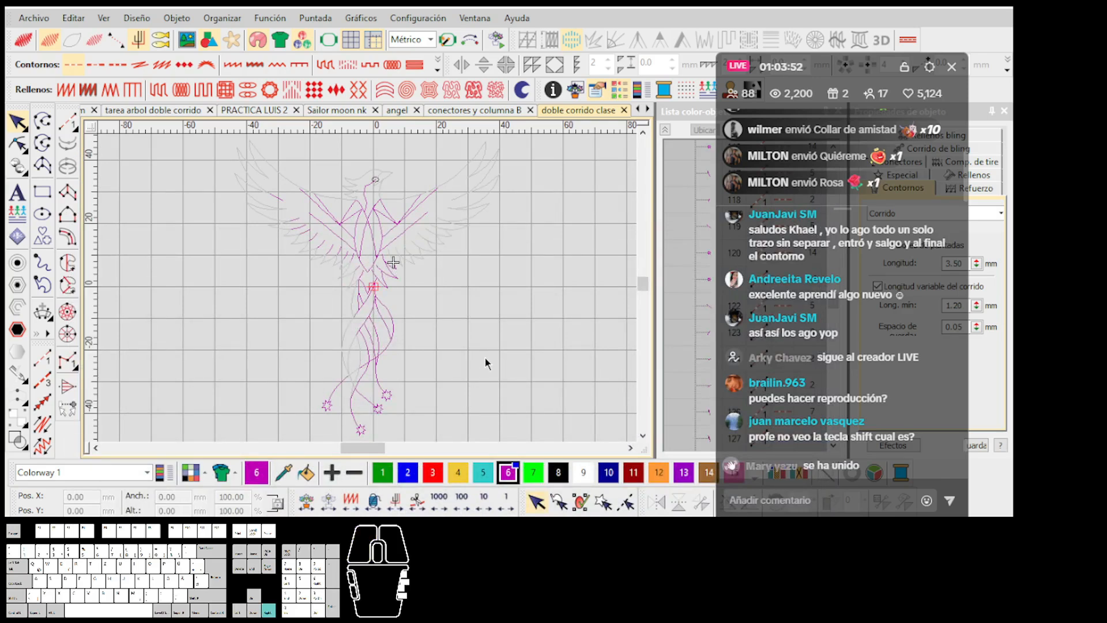
{"action": "key", "text": "Right"}
{"action": "key", "text": "Right"}
{"action": "key", "text": "Right"}
{"action": "key", "text": "Right"}
{"action": "key", "text": "Right"}
{"action": "key", "text": "Right"}
{"action": "key", "text": "Right"}
{"action": "key", "text": "Right"}
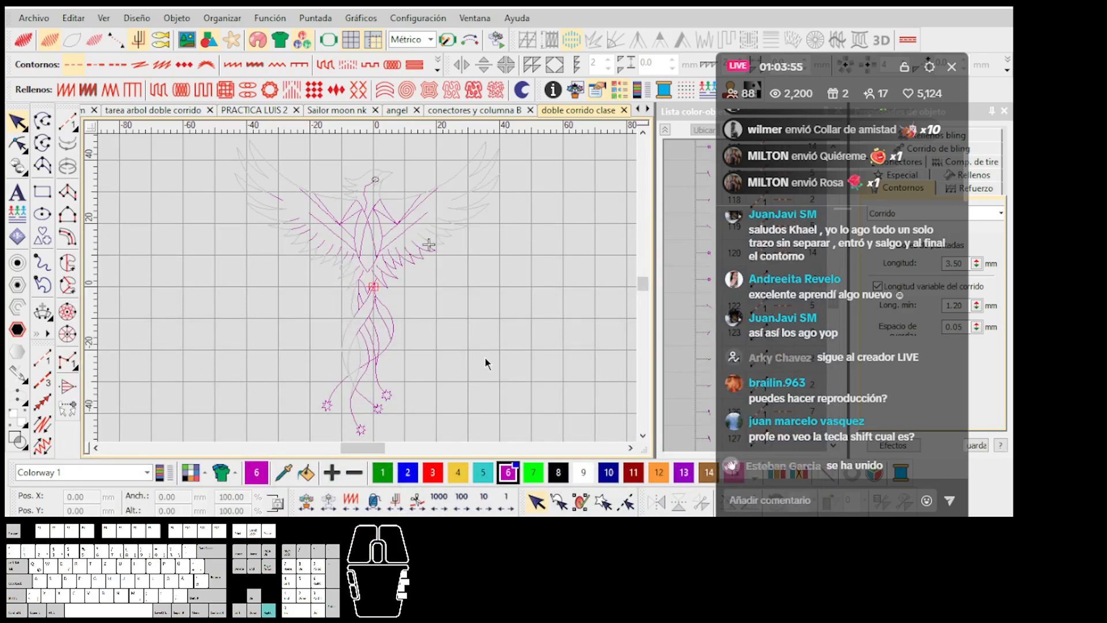
{"action": "key", "text": "Right"}
{"action": "key", "text": "Right"}
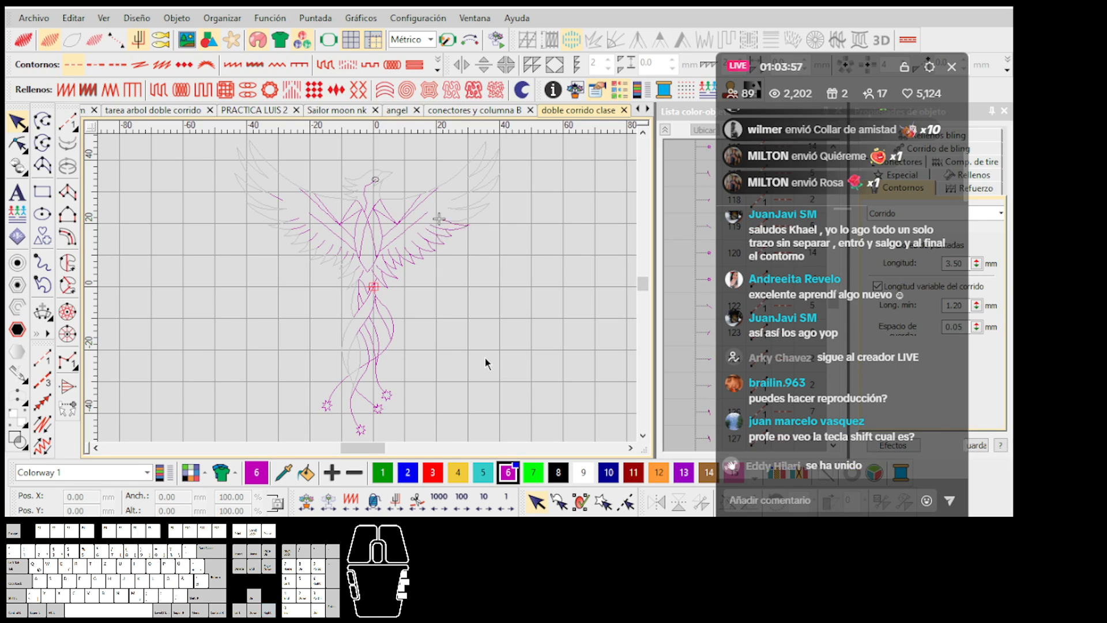
Step: Follow the sequence up close along the right wing's longer middle feather, out to its tip and back
{"action": "scroll", "coordinate": [448, 204], "scroll_direction": "up", "scroll_amount": 4}
{"action": "key", "text": "Right"}
{"action": "scroll", "coordinate": [358, 368], "scroll_direction": "up", "scroll_amount": 1}
{"action": "key", "text": "Right"}
{"action": "key", "text": "Right"}
{"action": "key", "text": "Right"}
{"action": "key", "text": "Right"}
{"action": "key", "text": "Right"}
{"action": "key", "text": "Right"}
{"action": "key", "text": "Right"}
{"action": "key", "text": "Right"}
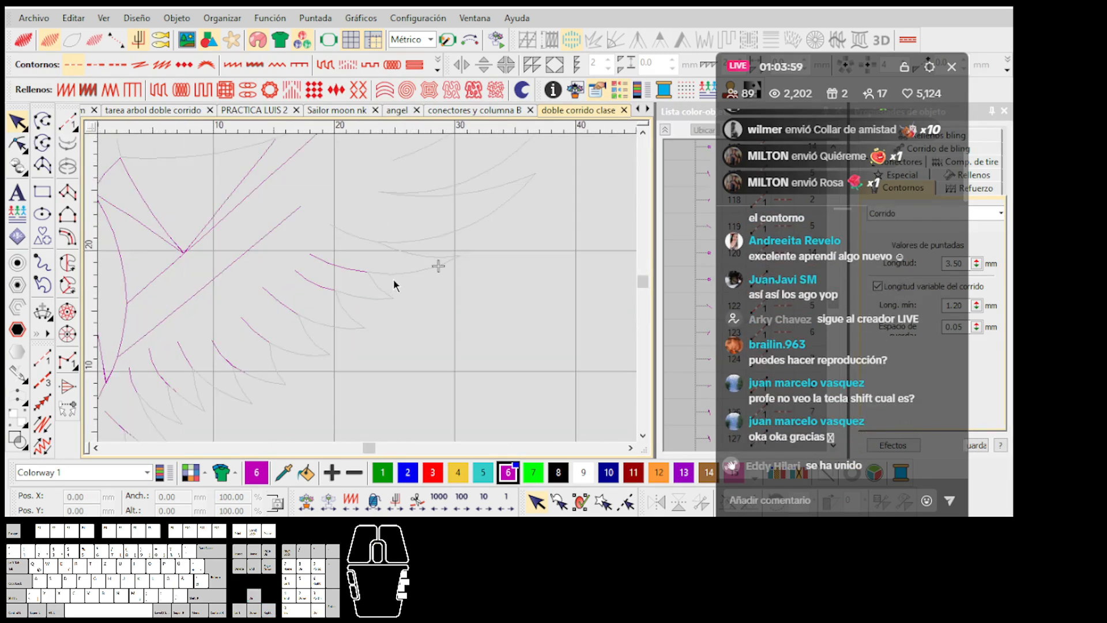
{"action": "key", "text": "Right"}
{"action": "key", "text": "Right"}
{"action": "key", "text": "Right"}
{"action": "key", "text": "Right"}
{"action": "key", "text": "Right"}
{"action": "key", "text": "Right"}
{"action": "key", "text": "Right"}
{"action": "key", "text": "Right"}
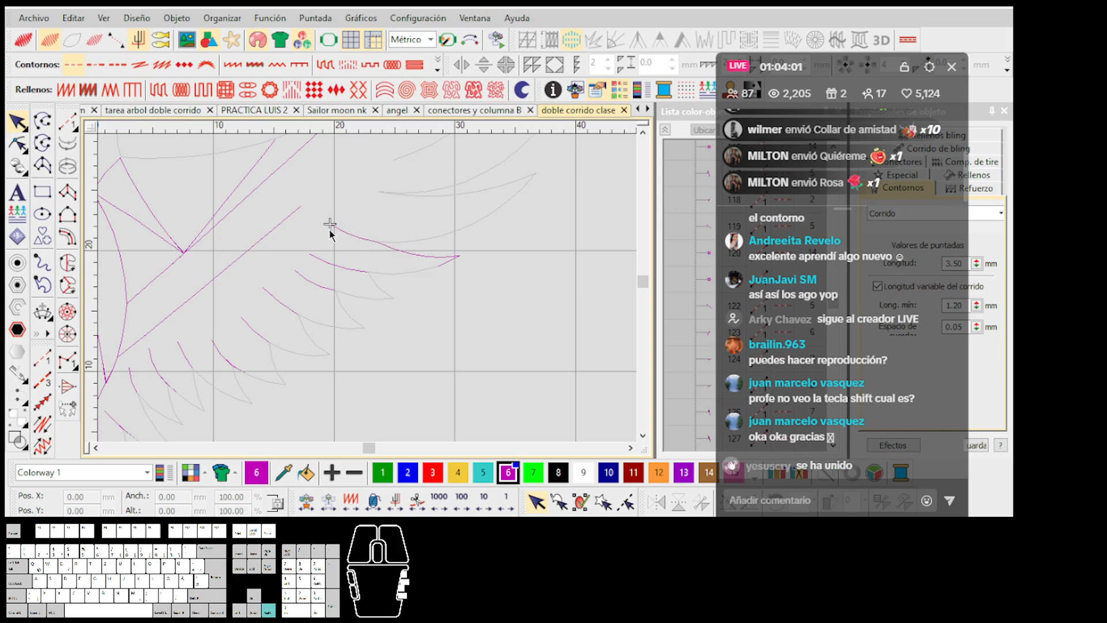
Step: Follow the stitching sequence through the right wing's upper feathers towards the wing tip
{"action": "scroll", "coordinate": [368, 288], "scroll_direction": "down", "scroll_amount": 1}
{"action": "key", "text": "Right"}
{"action": "key", "text": "Right"}
{"action": "key", "text": "Right"}
{"action": "key", "text": "Right"}
{"action": "key", "text": "Right"}
{"action": "key", "text": "Right"}
{"action": "key", "text": "Right"}
{"action": "key", "text": "Right"}
{"action": "scroll", "coordinate": [427, 239], "scroll_direction": "down", "scroll_amount": 1}
{"action": "key", "text": "Right"}
{"action": "key", "text": "Right"}
{"action": "key", "text": "Right"}
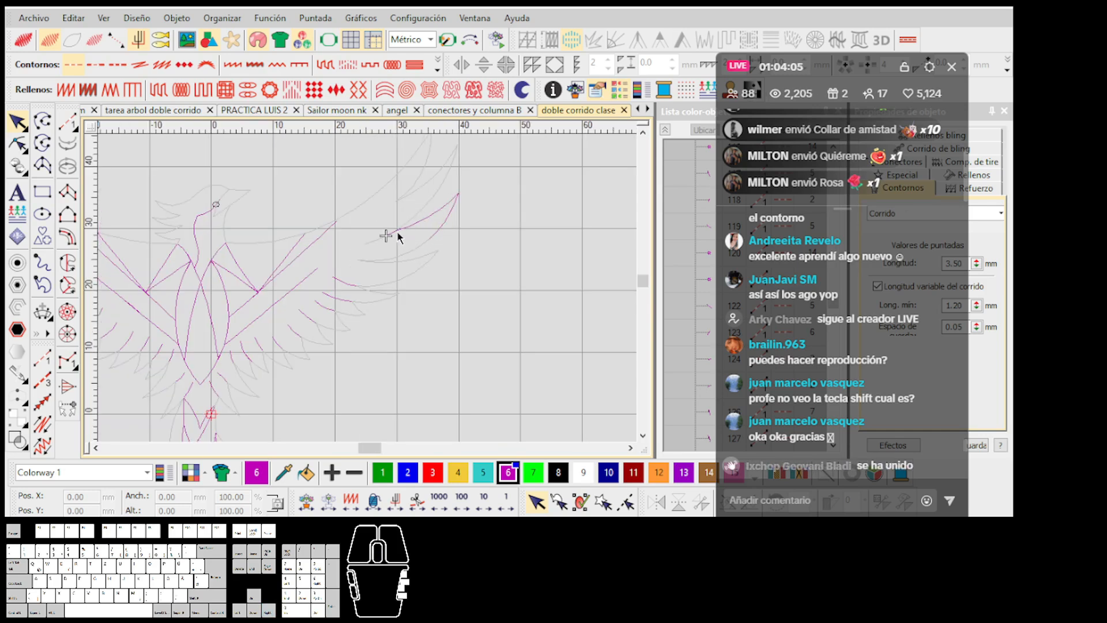
{"action": "key", "text": "Right"}
{"action": "key", "text": "Right"}
{"action": "key", "text": "Right"}
{"action": "scroll", "coordinate": [368, 287], "scroll_direction": "down", "scroll_amount": 1}
{"action": "key", "text": "Right"}
{"action": "key", "text": "Right"}
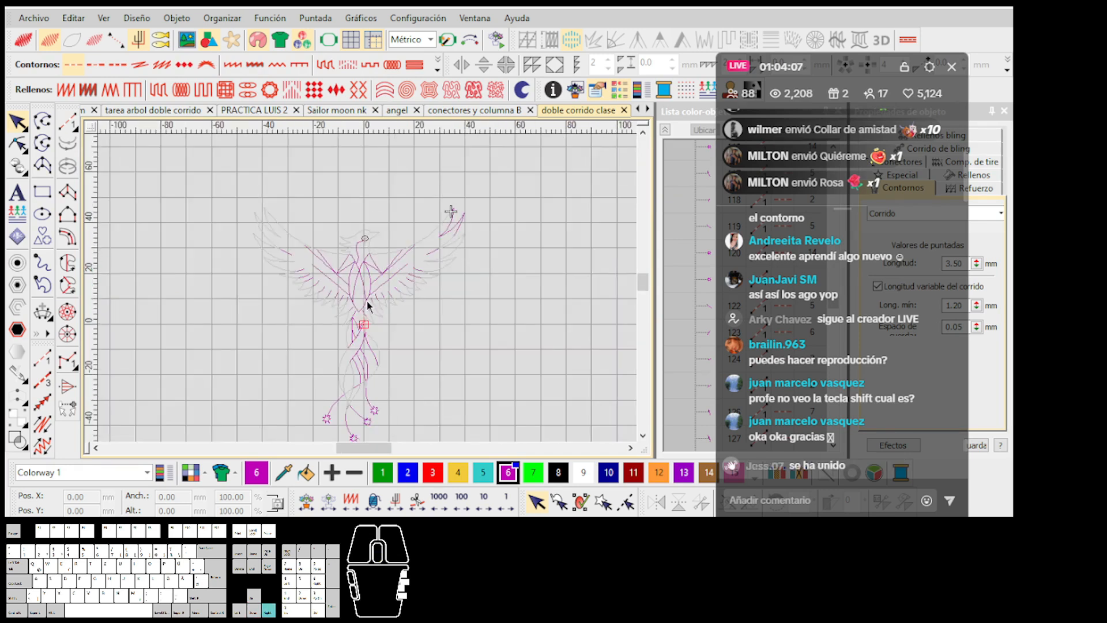
Step: Follow the stitching sequence from the right wing tip along the wing's top edge to the bird's head
{"action": "scroll", "coordinate": [369, 300], "scroll_direction": "down", "scroll_amount": 1}
{"action": "key", "text": "Right"}
{"action": "key", "text": "Right"}
{"action": "scroll", "coordinate": [367, 297], "scroll_direction": "down", "scroll_amount": 1}
{"action": "key", "text": "Right"}
{"action": "scroll", "coordinate": [368, 292], "scroll_direction": "up", "scroll_amount": 1}
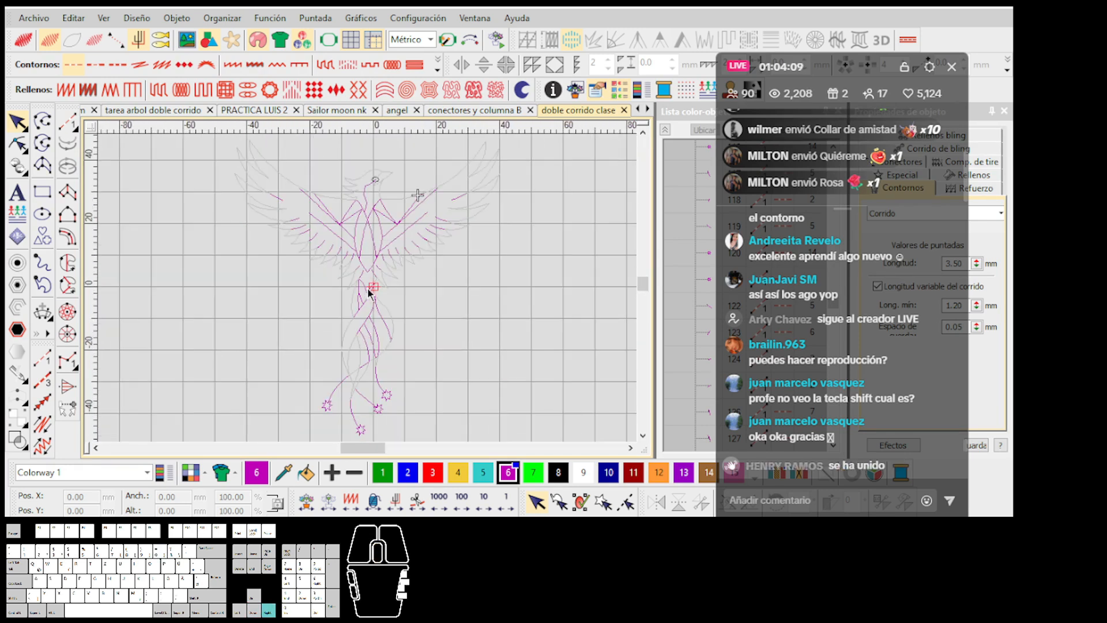
{"action": "key", "text": "Right"}
{"action": "key", "text": "Right"}
{"action": "key", "text": "Right"}
{"action": "key", "text": "Right"}
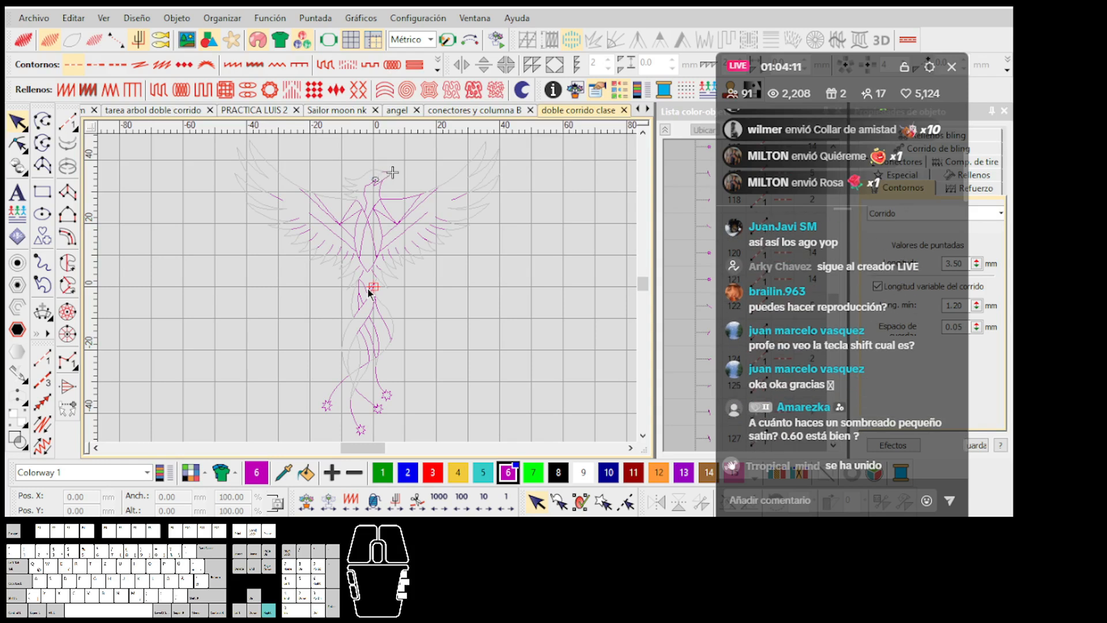
Step: Follow the return pass from the head down the right wing and through the tail strands to the left wing's first feathers
{"action": "key", "text": "Right"}
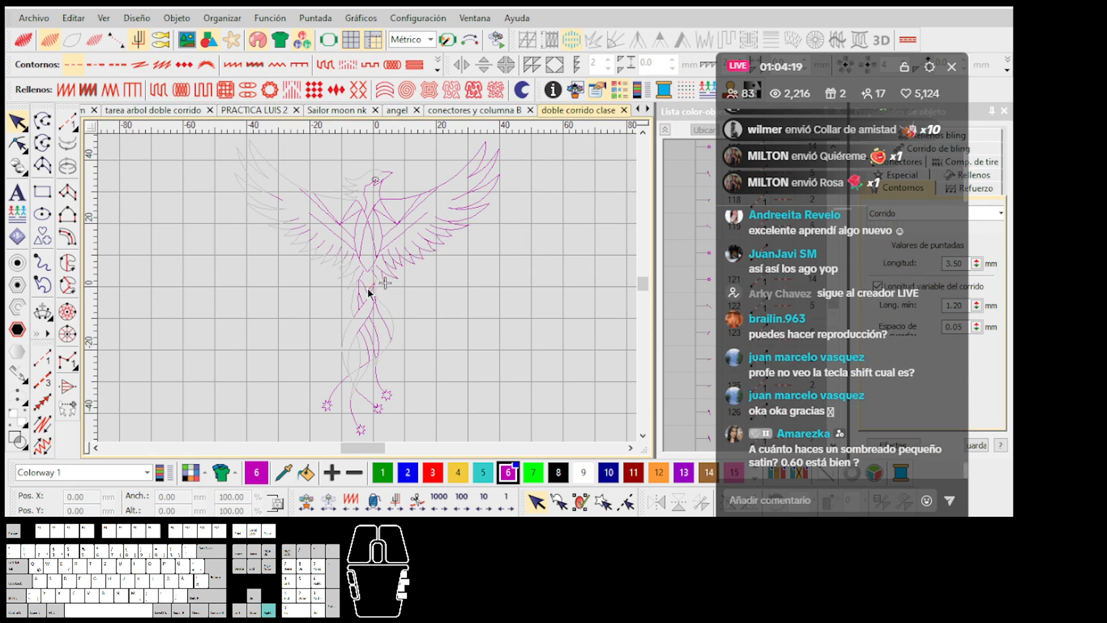
{"action": "key", "text": "Right"}
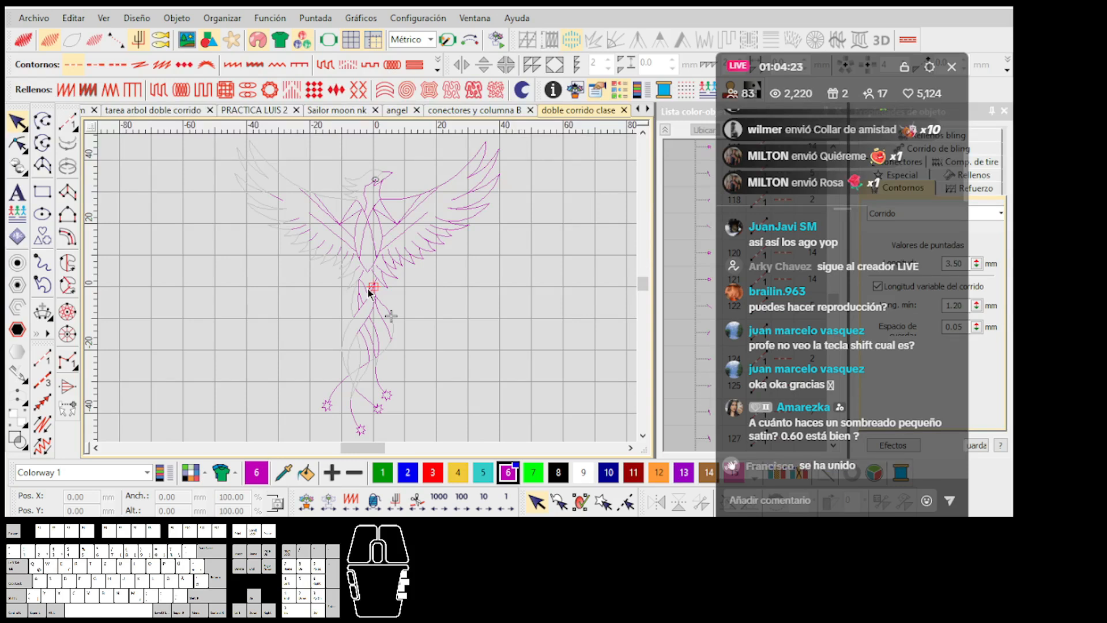
{"action": "key", "text": "Right"}
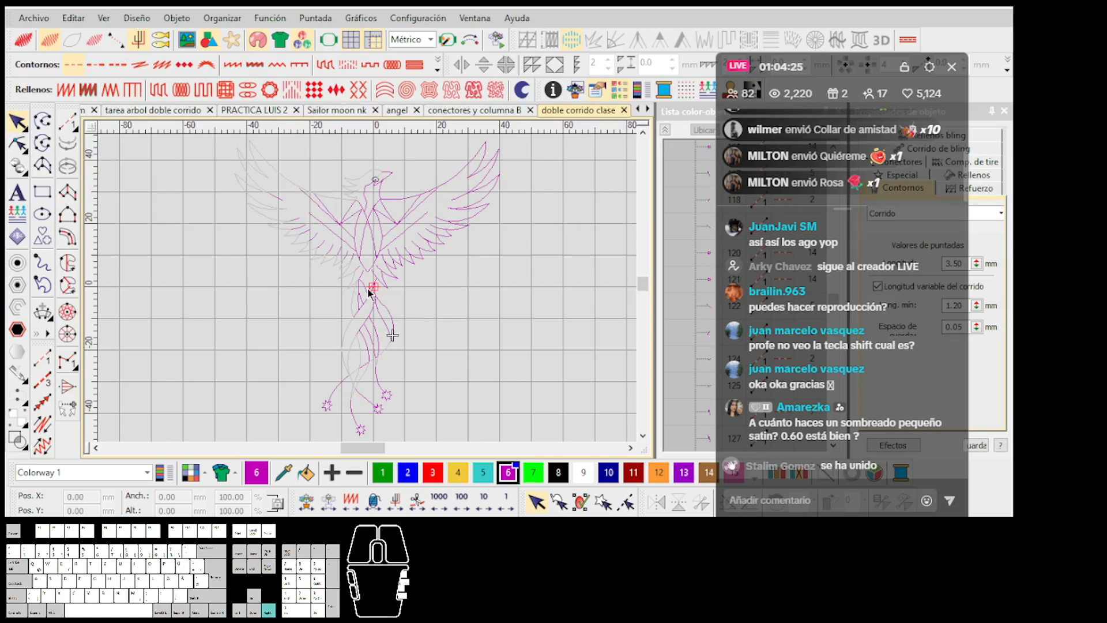
{"action": "key", "text": "Right"}
{"action": "key", "text": "Right"}
{"action": "key", "text": "Right"}
{"action": "key", "text": "Right"}
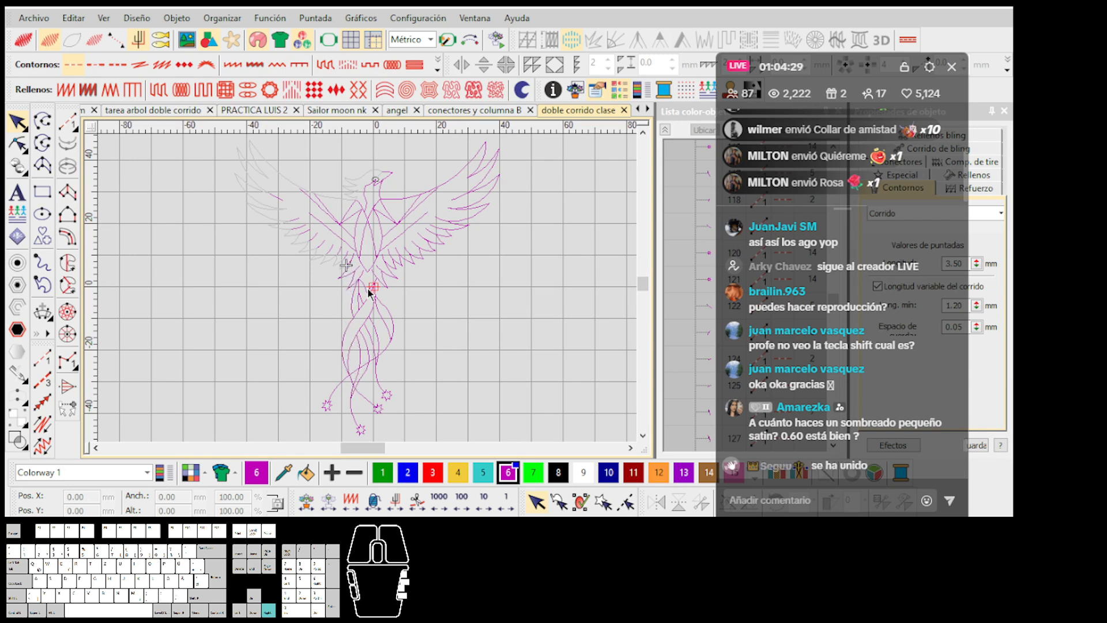
Step: Follow the return pass up the left wing's feathers to the end of the sequence at the head
{"action": "key", "text": "Right"}
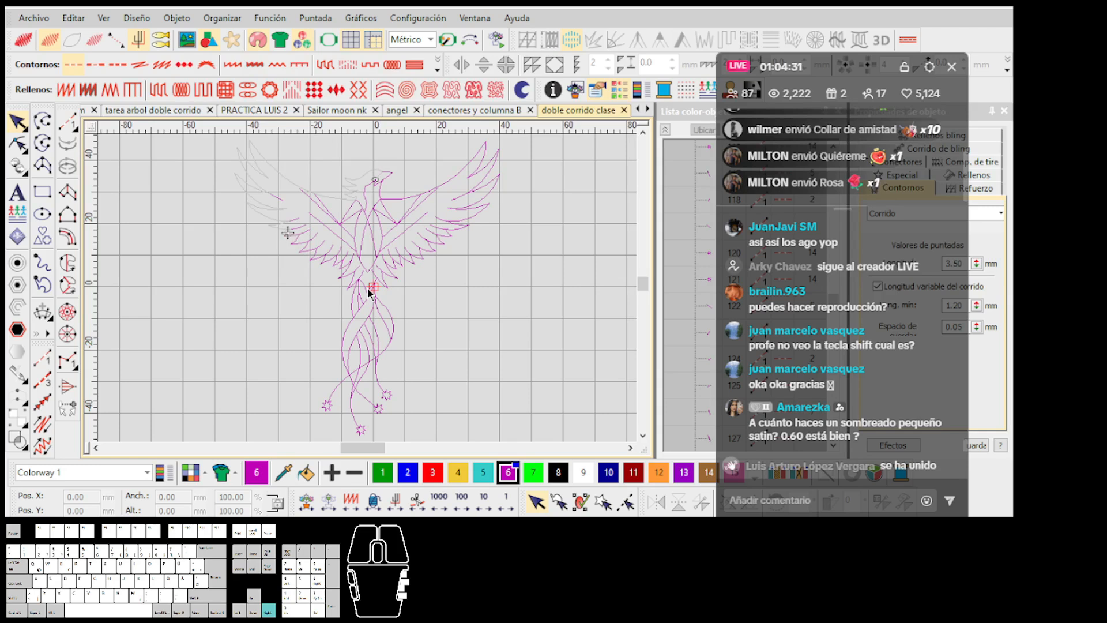
{"action": "key", "text": "Right"}
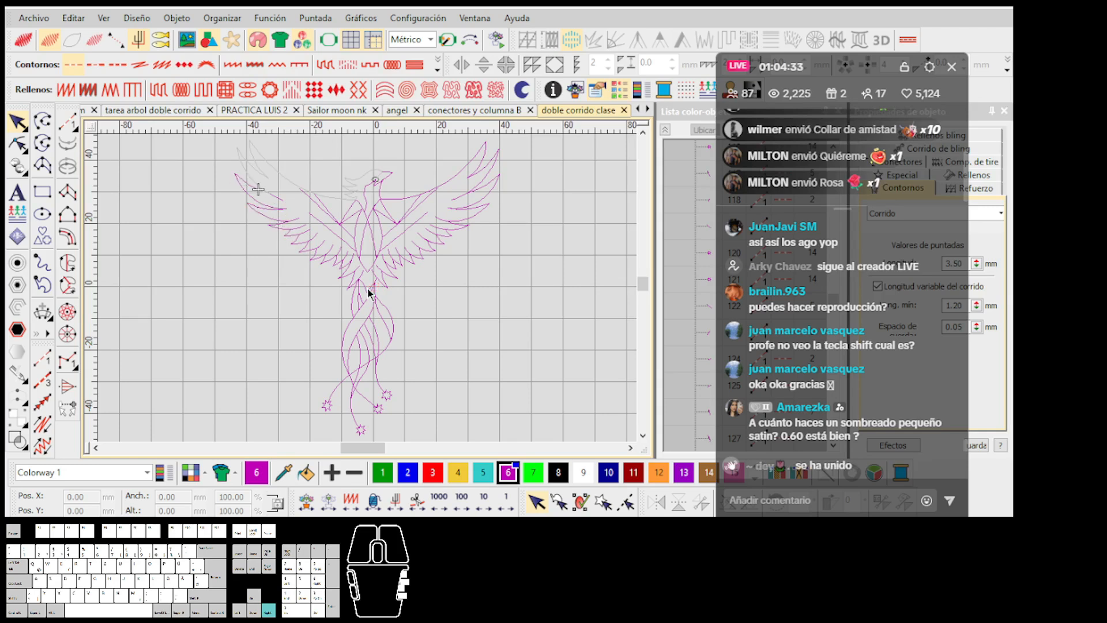
{"action": "key", "text": "Right"}
{"action": "key", "text": "Right"}
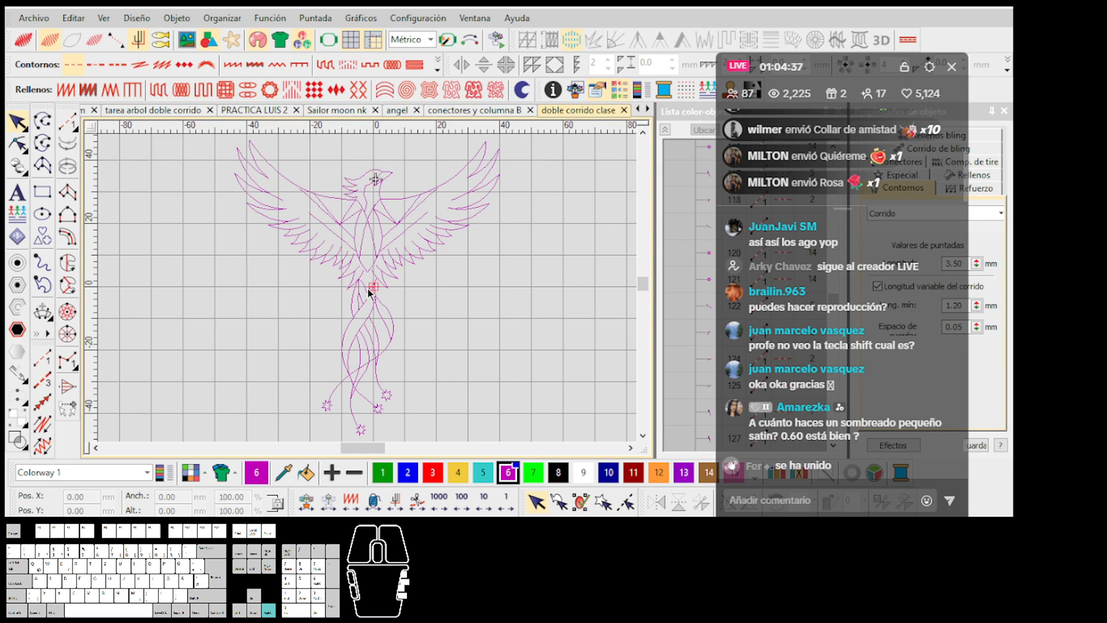
Step: Show the bird in the realistic stitch view and inspect the left wing's lower feathers up close
{"action": "key", "text": "t"}
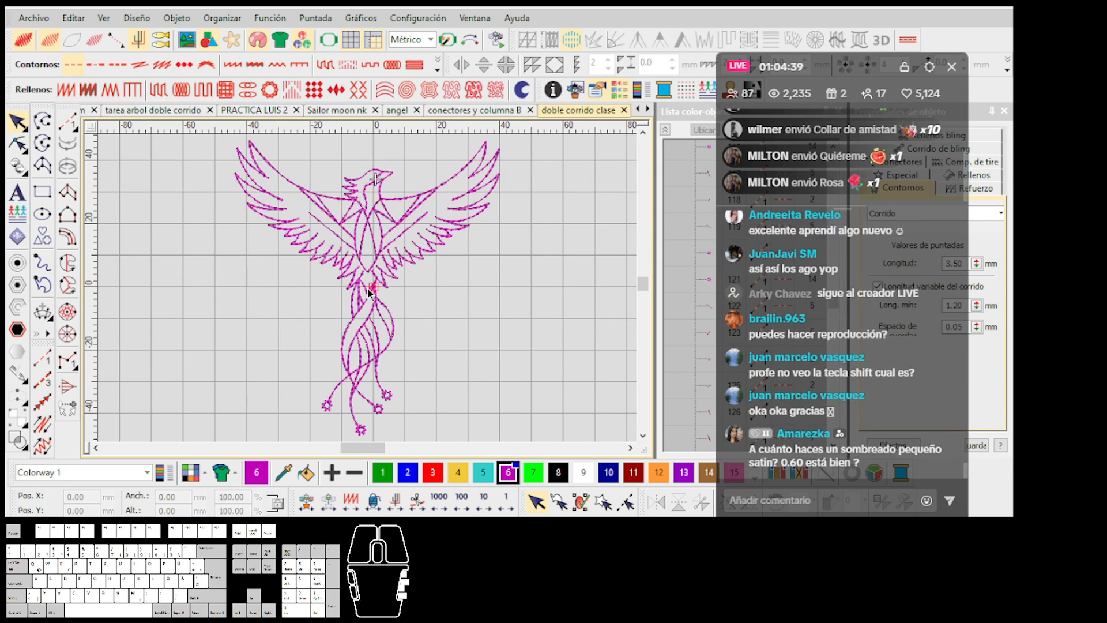
{"action": "scroll", "coordinate": [370, 291], "scroll_direction": "up", "scroll_amount": 4}
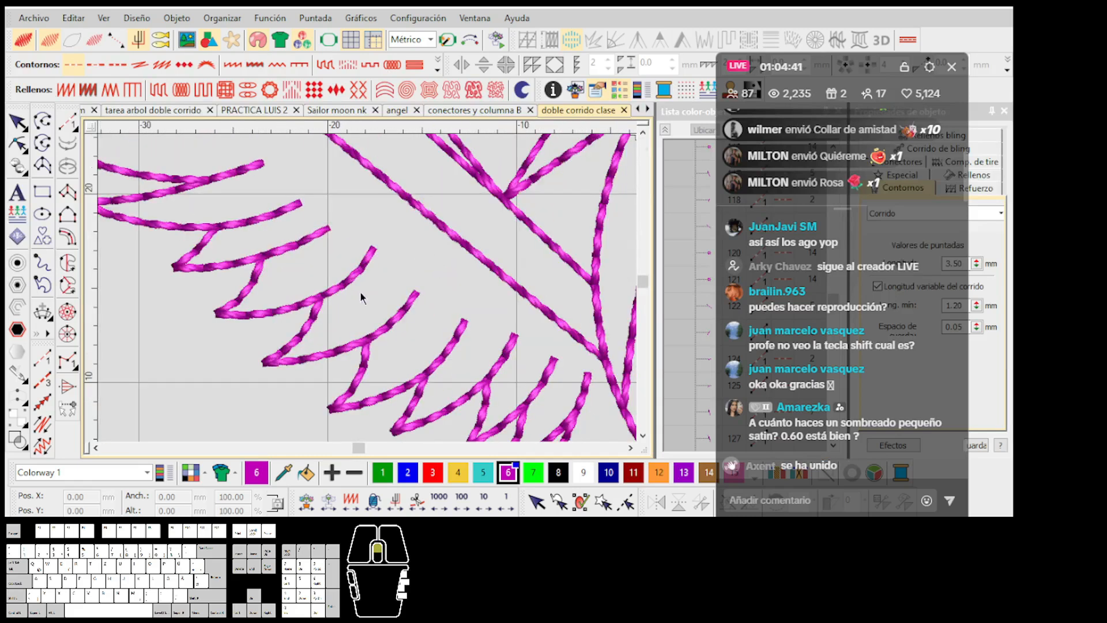
{"action": "scroll", "coordinate": [370, 289], "scroll_direction": "up", "scroll_amount": 4}
{"action": "left_click", "coordinate": [370, 290]}
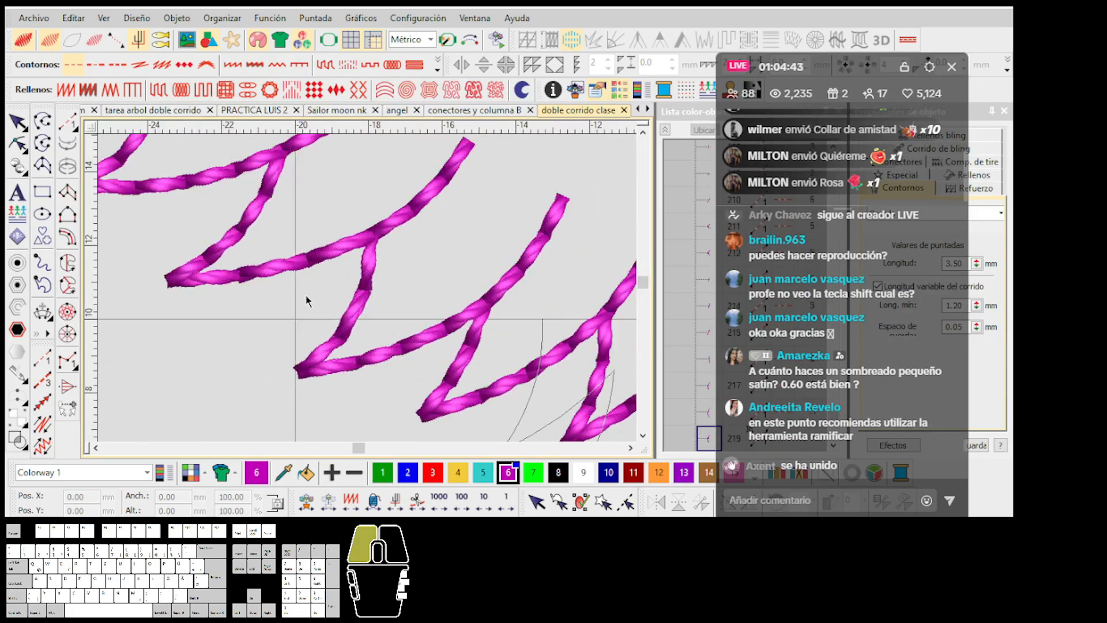
{"action": "scroll", "coordinate": [430, 294], "scroll_direction": "down", "scroll_amount": 5}
{"action": "key", "text": "Escape"}
{"action": "scroll", "coordinate": [409, 298], "scroll_direction": "down", "scroll_amount": 3}
{"action": "scroll", "coordinate": [375, 277], "scroll_direction": "up", "scroll_amount": 3}
{"action": "left_click", "coordinate": [392, 280]}
{"action": "key", "text": "ctrl+z"}
{"action": "left_click_drag", "start_coordinate": [307, 229], "coordinate": [273, 263]}
{"action": "key", "text": "ctrl+z"}
{"action": "scroll", "coordinate": [319, 253], "scroll_direction": "down", "scroll_amount": 2}
{"action": "key", "text": "Escape"}
{"action": "scroll", "coordinate": [370, 291], "scroll_direction": "down", "scroll_amount": 3}
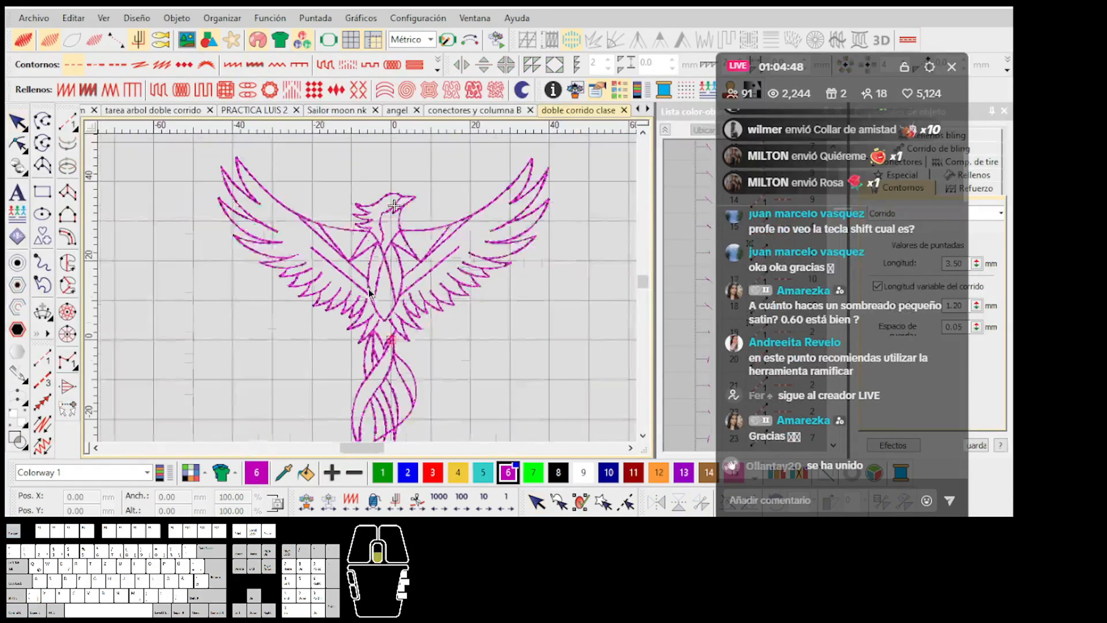
{"action": "scroll", "coordinate": [368, 292], "scroll_direction": "up", "scroll_amount": 2}
{"action": "scroll", "coordinate": [368, 291], "scroll_direction": "down", "scroll_amount": 4}
{"action": "scroll", "coordinate": [368, 289], "scroll_direction": "up", "scroll_amount": 2}
{"action": "scroll", "coordinate": [366, 295], "scroll_direction": "down", "scroll_amount": 2}
{"action": "scroll", "coordinate": [366, 291], "scroll_direction": "up", "scroll_amount": 1}
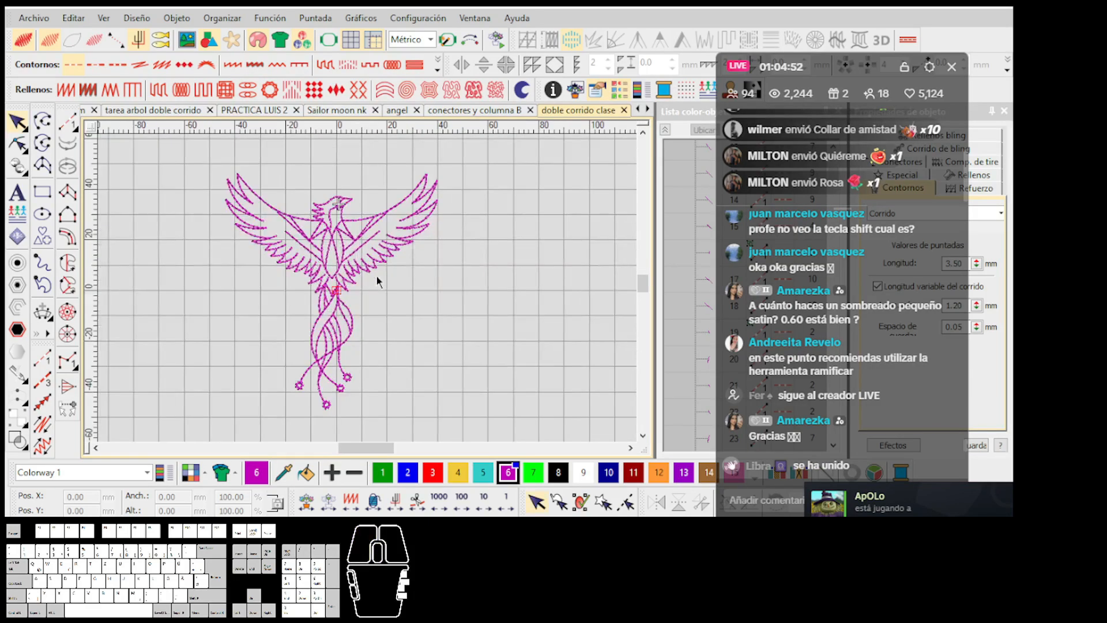
{"action": "scroll", "coordinate": [368, 288], "scroll_direction": "up", "scroll_amount": 3}
{"action": "scroll", "coordinate": [368, 291], "scroll_direction": "down", "scroll_amount": 3}
{"action": "scroll", "coordinate": [368, 291], "scroll_direction": "up", "scroll_amount": 2}
{"action": "scroll", "coordinate": [368, 291], "scroll_direction": "down", "scroll_amount": 2}
Step: Draw two crossing vector guide lines in the empty area beside the bird's tail, about 10 mm horizontal and 12 mm vertical
{"action": "scroll", "coordinate": [368, 291], "scroll_direction": "up", "scroll_amount": 4}
{"action": "scroll", "coordinate": [334, 306], "scroll_direction": "up", "scroll_amount": 2}
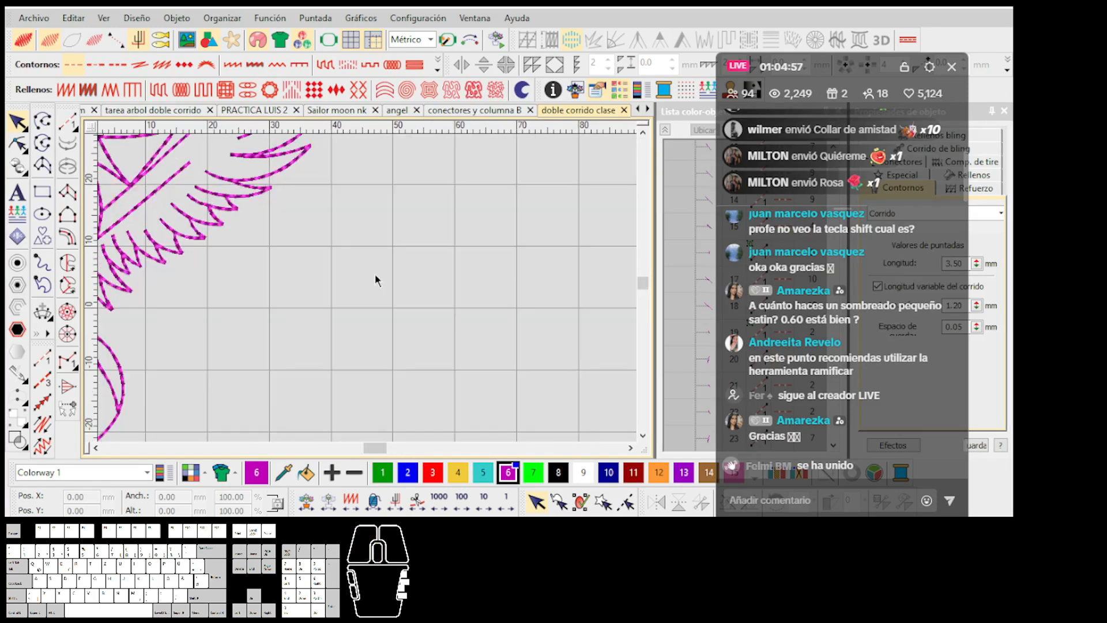
{"action": "left_click", "coordinate": [41, 121]}
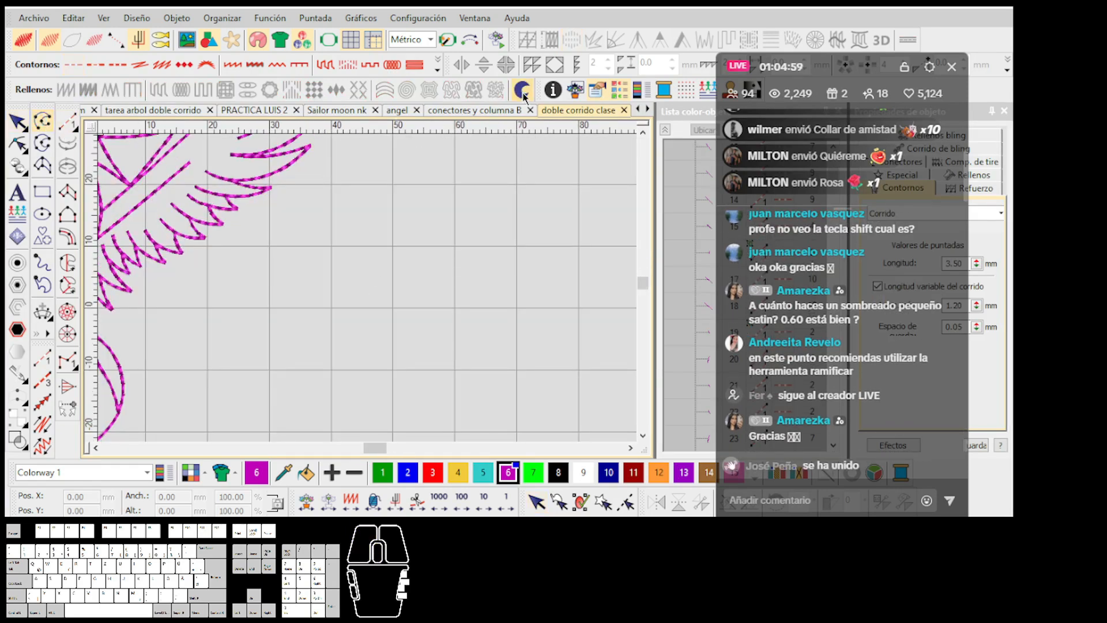
{"action": "scroll", "coordinate": [310, 331], "scroll_direction": "up", "scroll_amount": 1}
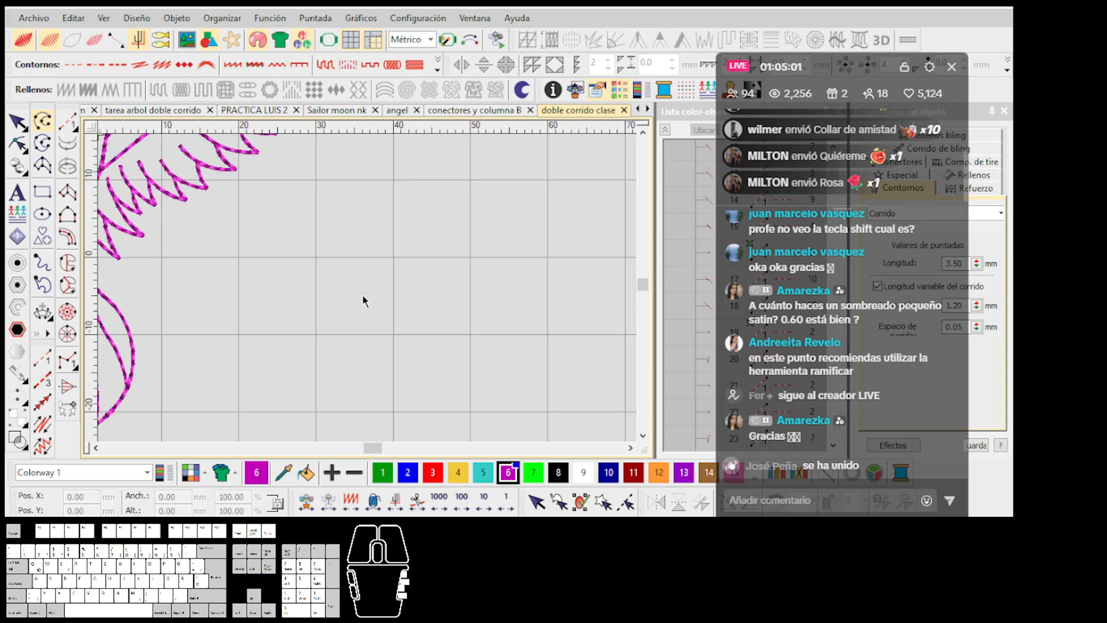
{"action": "left_click", "coordinate": [67, 121]}
{"action": "scroll", "coordinate": [368, 288], "scroll_direction": "down", "scroll_amount": 4}
{"action": "scroll", "coordinate": [368, 288], "scroll_direction": "up", "scroll_amount": 5}
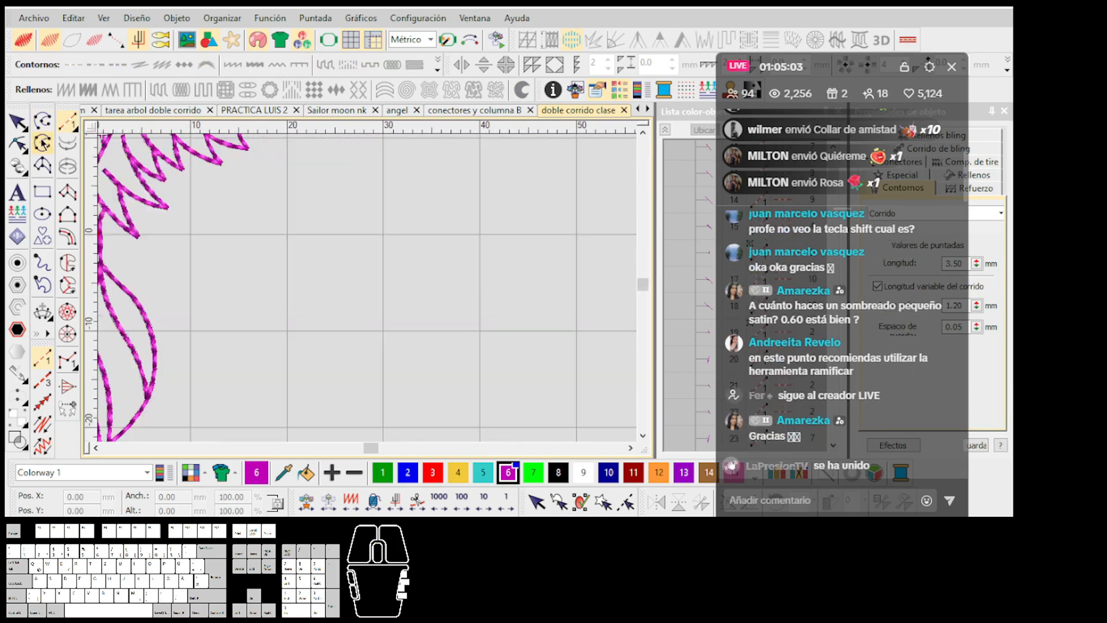
{"action": "left_click", "coordinate": [43, 122]}
{"action": "scroll", "coordinate": [422, 315], "scroll_direction": "up", "scroll_amount": 1}
{"action": "left_click", "coordinate": [285, 288]}
{"action": "left_click", "coordinate": [408, 281], "text": "ctrl"}
{"action": "scroll", "coordinate": [359, 286], "scroll_direction": "up", "scroll_amount": 1}
{"action": "key", "text": "Return"}
{"action": "left_click", "coordinate": [349, 195], "text": "ctrl"}
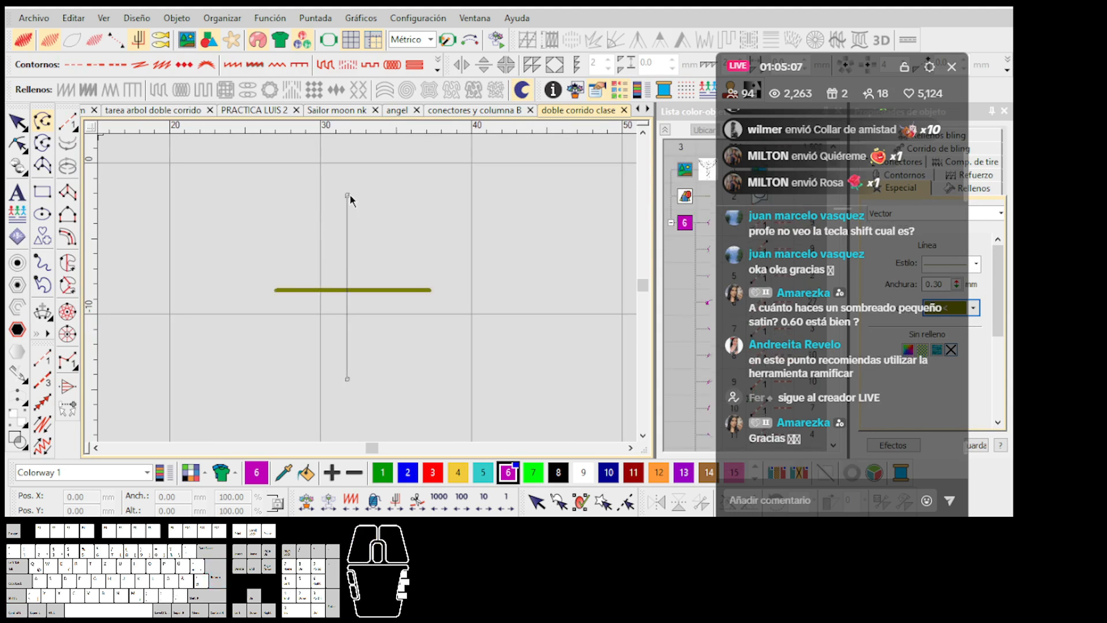
{"action": "key", "text": "Return"}
{"action": "key", "text": "Escape"}
Step: Digitize a double-run line over each of the two crossing guide lines and select both runs
{"action": "left_click", "coordinate": [68, 122]}
{"action": "left_click", "coordinate": [282, 294]}
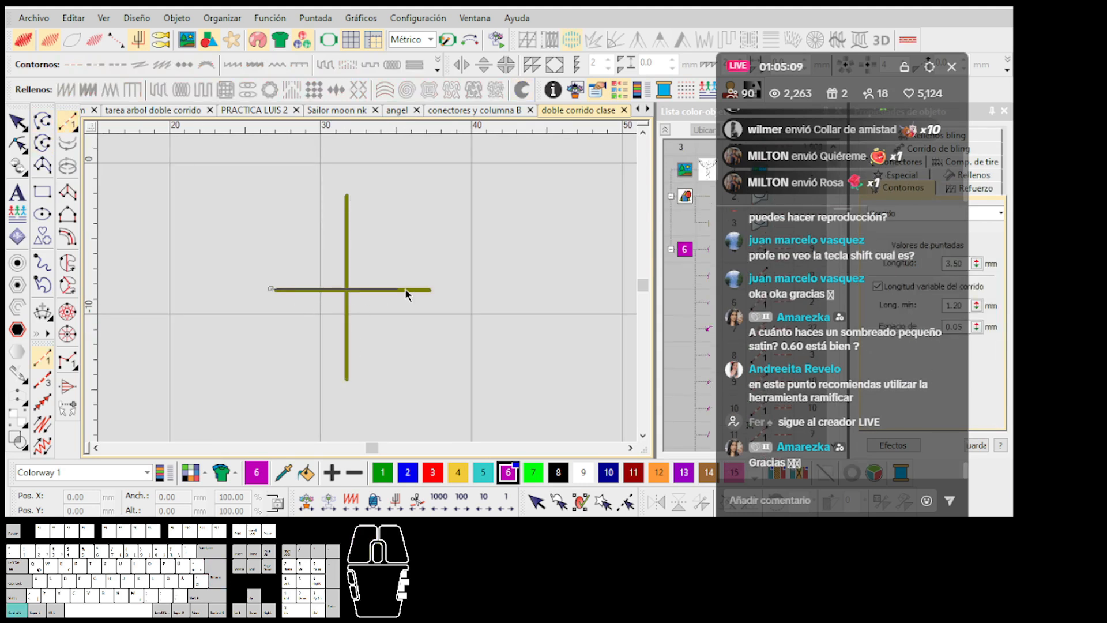
{"action": "left_click", "coordinate": [346, 380]}
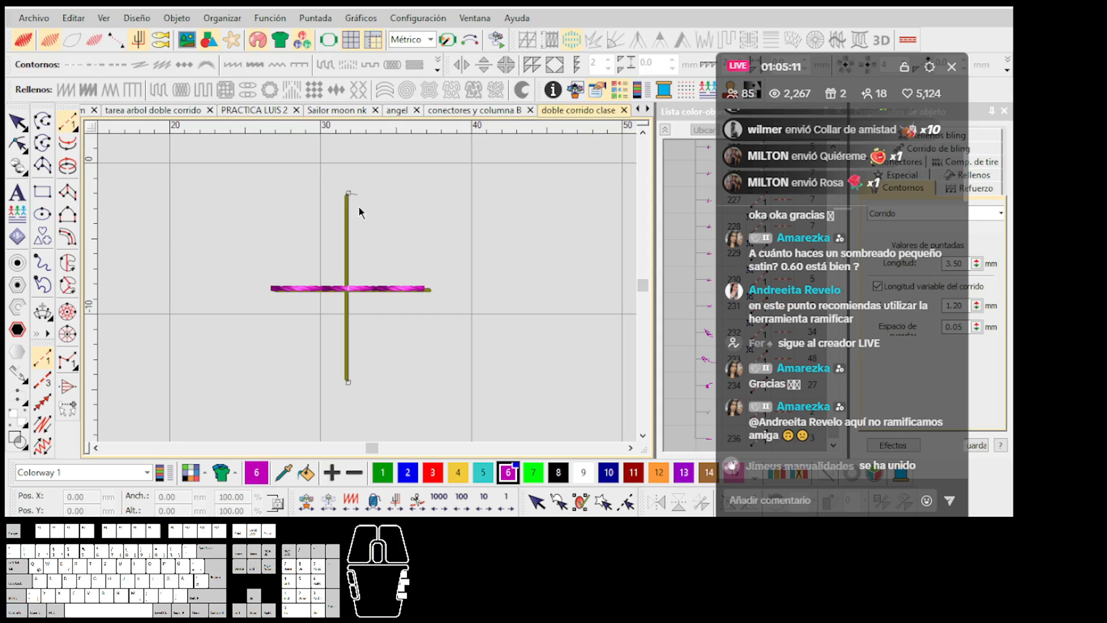
{"action": "key", "text": "Return"}
{"action": "key", "text": "Escape"}
{"action": "left_click_drag", "start_coordinate": [370, 293], "coordinate": [349, 273]}
{"action": "scroll", "coordinate": [343, 287], "scroll_direction": "up", "scroll_amount": 1}
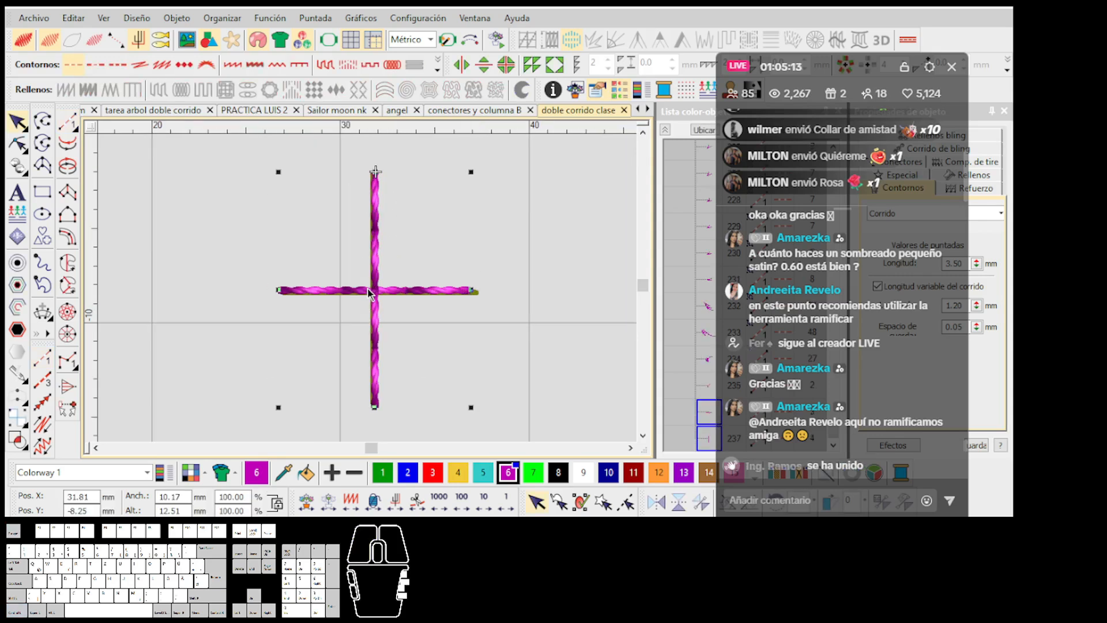
Step: Branch the two crossing runs, starting and ending at the horizontal line's left end, and move the cross down-left of its guide lines
{"action": "key", "text": "i"}
{"action": "left_click", "coordinate": [260, 298]}
{"action": "scroll", "coordinate": [351, 293], "scroll_direction": "down", "scroll_amount": 1}
{"action": "left_click", "coordinate": [362, 321]}
{"action": "scroll", "coordinate": [352, 332], "scroll_direction": "down", "scroll_amount": 3}
{"action": "left_click_drag", "start_coordinate": [361, 316], "coordinate": [333, 340]}
Step: Turn off the realistic stitch view and travel back to the start of the branched cross's stitching
{"action": "scroll", "coordinate": [333, 340], "scroll_direction": "up", "scroll_amount": 1}
{"action": "key", "text": "Escape"}
{"action": "key", "text": "t"}
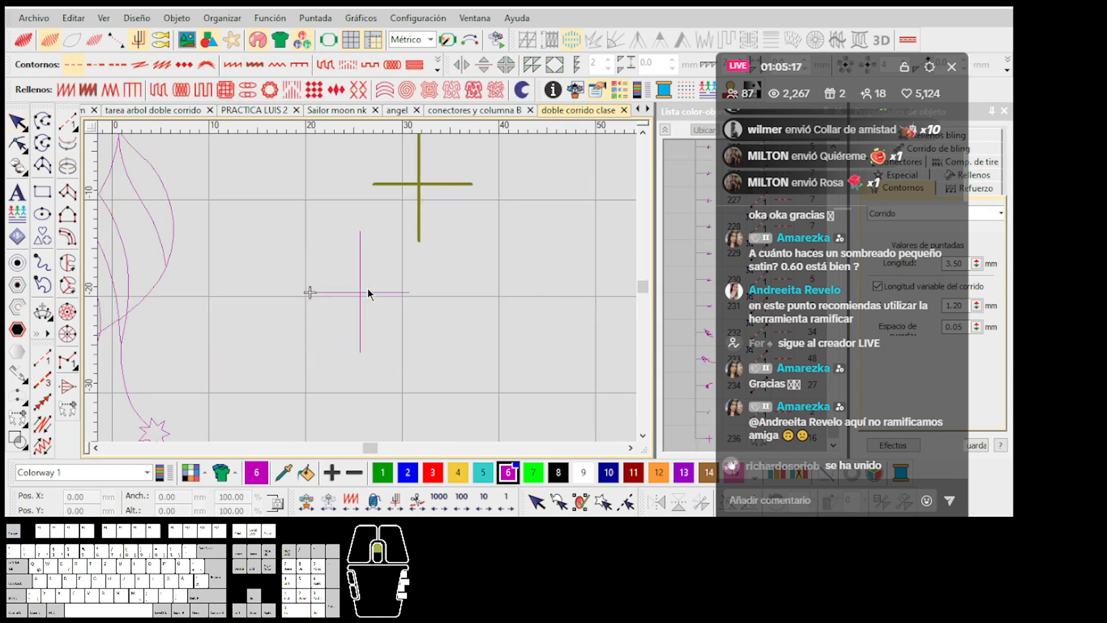
{"action": "scroll", "coordinate": [368, 289], "scroll_direction": "up", "scroll_amount": 1}
{"action": "key", "text": "Up"}
{"action": "key", "text": "Up"}
{"action": "key", "text": "Up"}
{"action": "scroll", "coordinate": [368, 289], "scroll_direction": "up", "scroll_amount": 1}
{"action": "key", "text": "Right"}
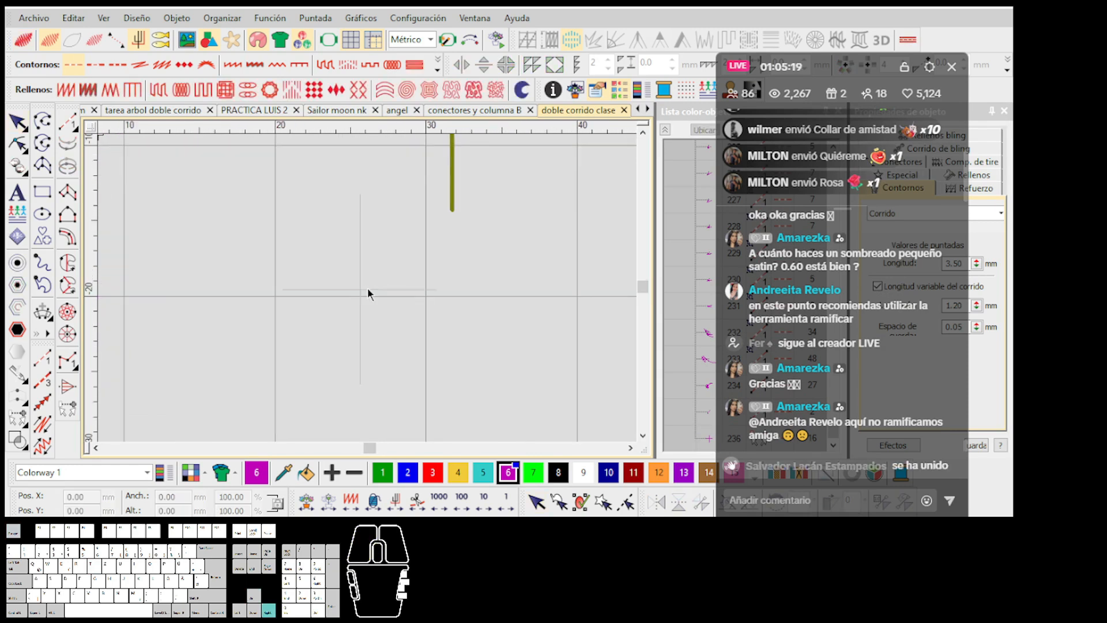
{"action": "scroll", "coordinate": [368, 293], "scroll_direction": "down", "scroll_amount": 1}
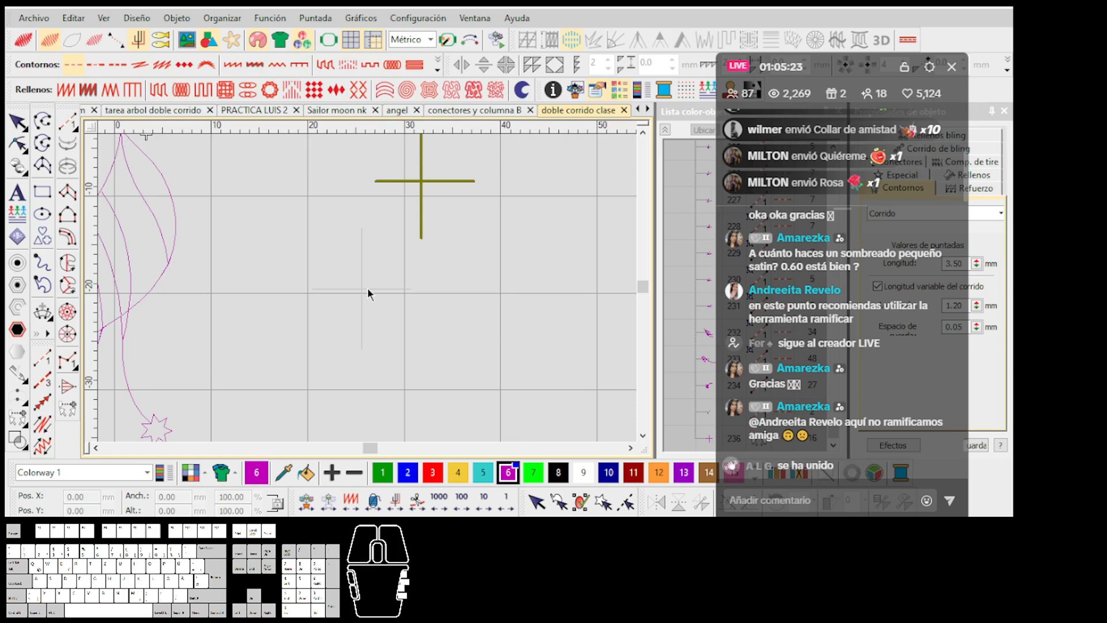
{"action": "scroll", "coordinate": [373, 290], "scroll_direction": "up", "scroll_amount": 2}
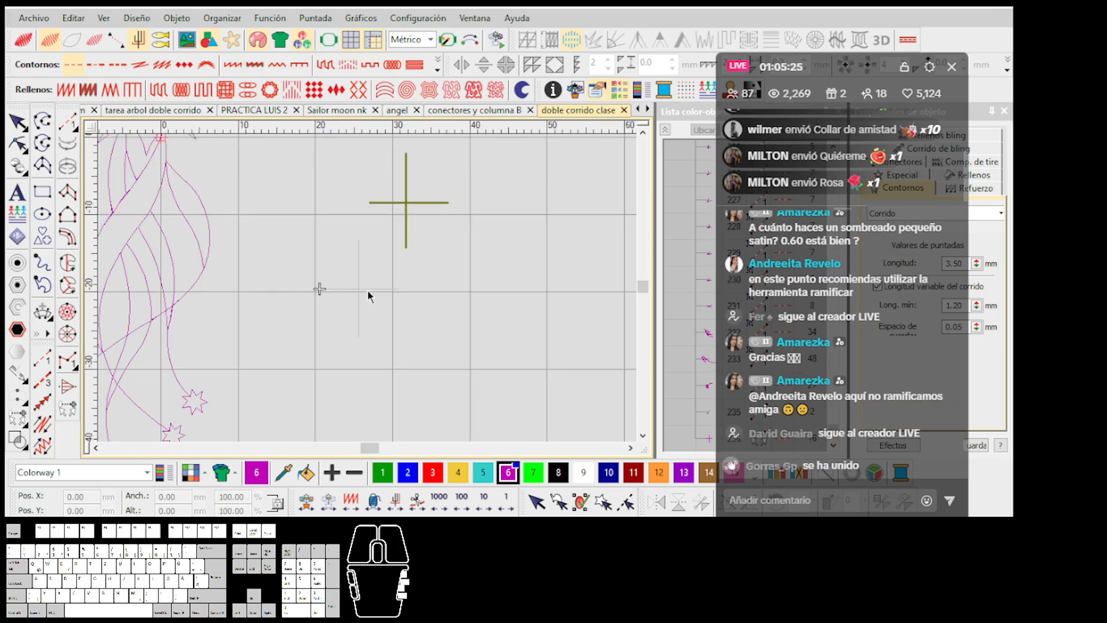
{"action": "scroll", "coordinate": [368, 291], "scroll_direction": "up", "scroll_amount": 1}
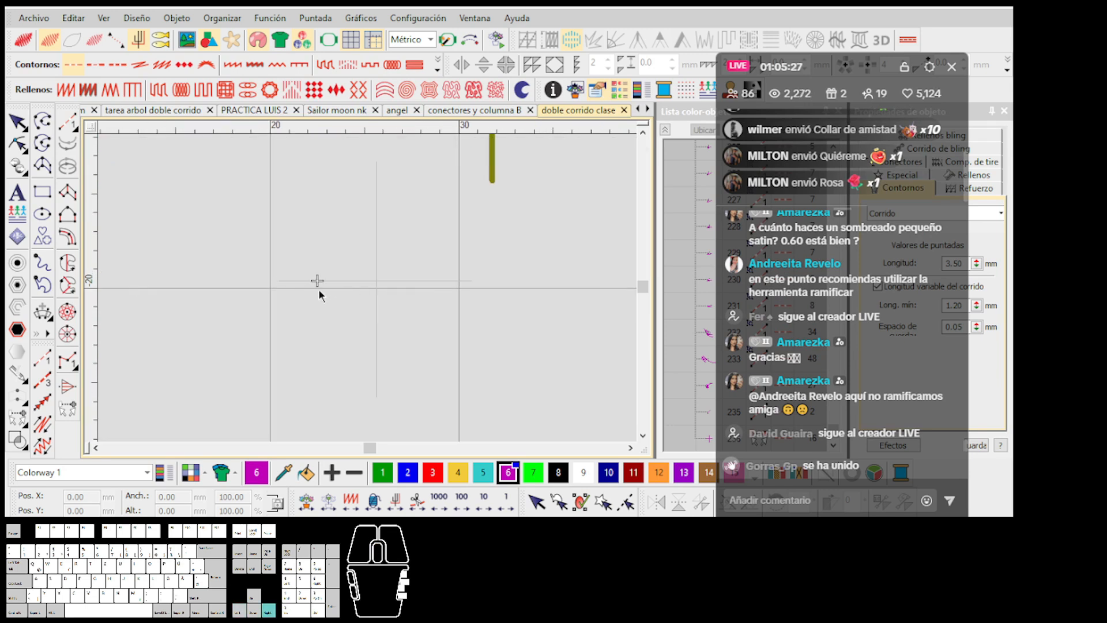
Step: Travel stitch by stitch through the branched cross, following the horizontal and vertical lines until the path returns to its start
{"action": "key", "text": "Right"}
{"action": "key", "text": "Right"}
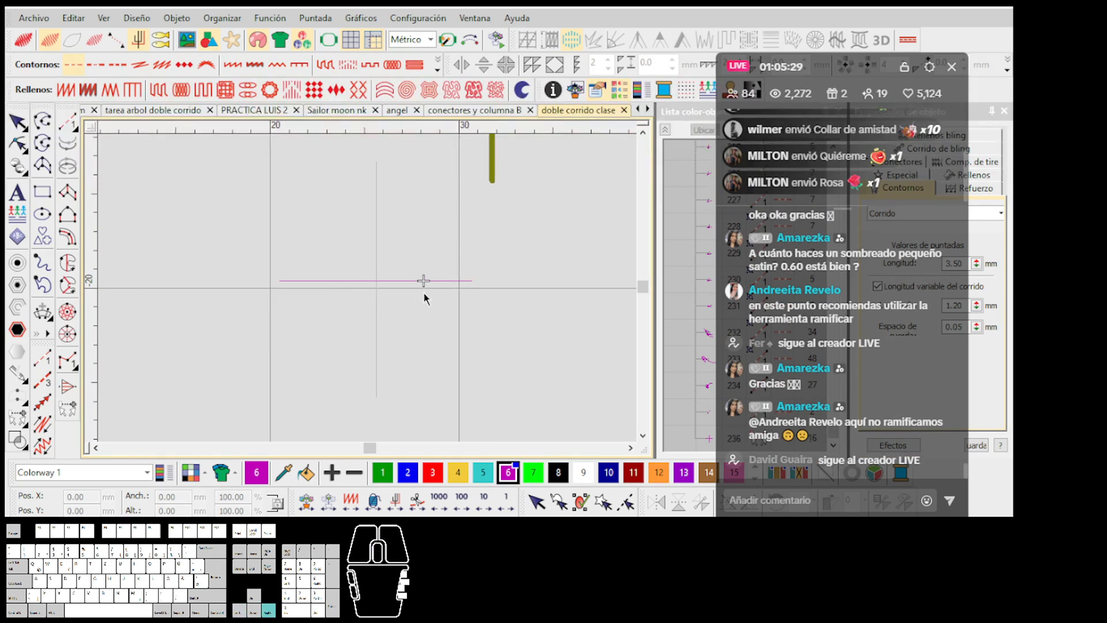
{"action": "key", "text": "Right"}
{"action": "key", "text": "Right"}
{"action": "key", "text": "Right"}
{"action": "key", "text": "Right"}
{"action": "key", "text": "Right"}
{"action": "key", "text": "Right"}
{"action": "key", "text": "Right"}
{"action": "key", "text": "Right"}
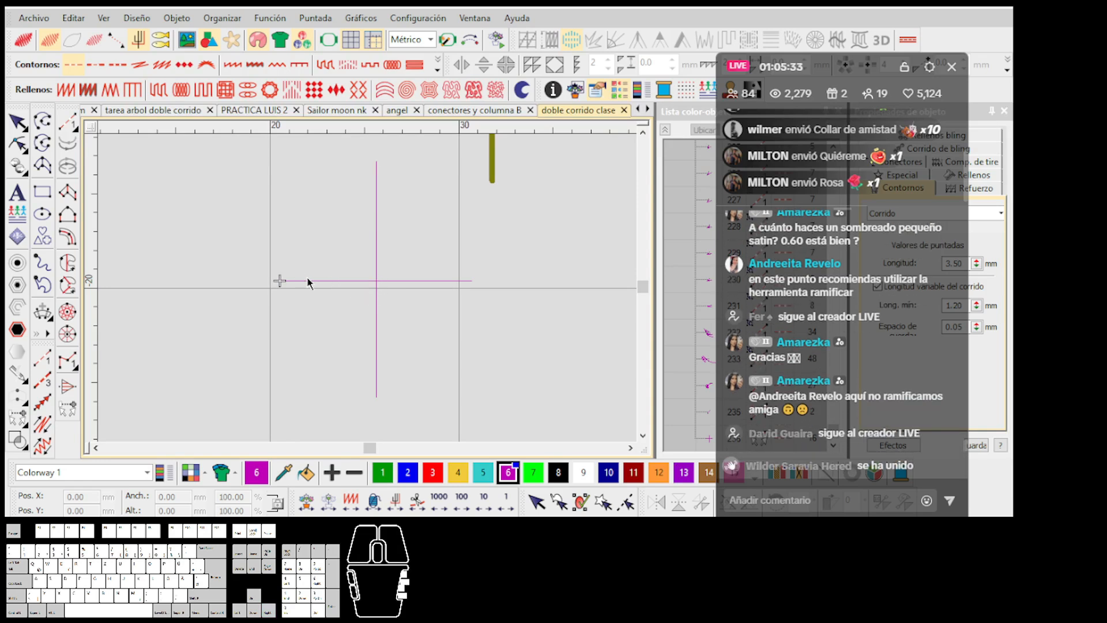
Step: Restore the realistic stitch view and delete the branched cross, leaving the guide lines in place
{"action": "scroll", "coordinate": [307, 279], "scroll_direction": "down", "scroll_amount": 1}
{"action": "key", "text": "t"}
{"action": "key", "text": "Escape"}
{"action": "left_click", "coordinate": [412, 292]}
{"action": "scroll", "coordinate": [462, 311], "scroll_direction": "down", "scroll_amount": 1}
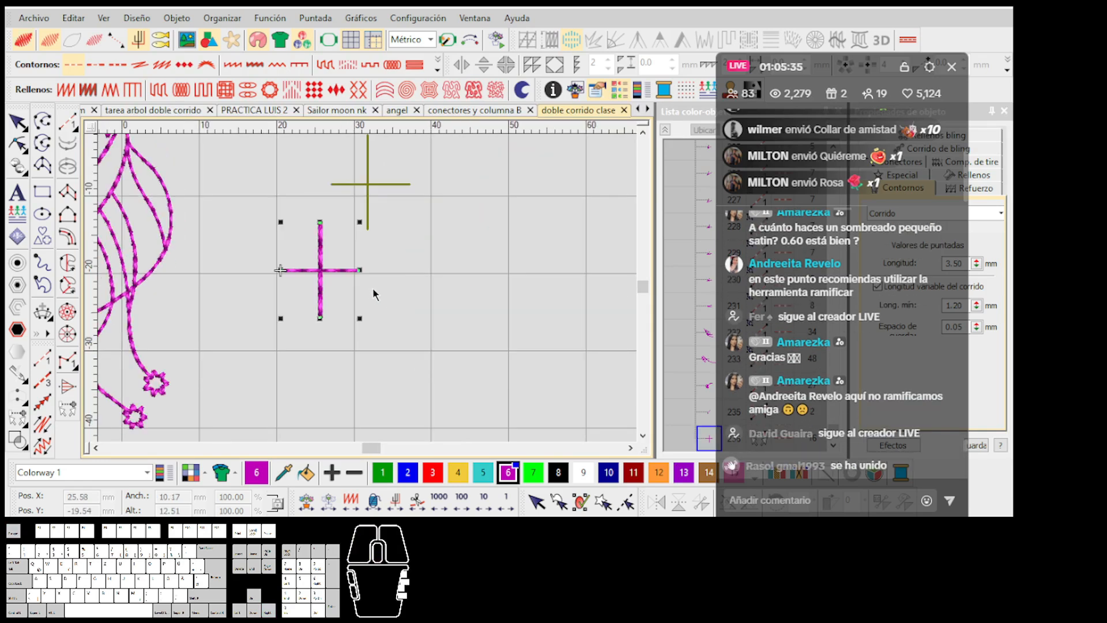
{"action": "scroll", "coordinate": [374, 292], "scroll_direction": "down", "scroll_amount": 2}
{"action": "scroll", "coordinate": [358, 282], "scroll_direction": "up", "scroll_amount": 2}
{"action": "scroll", "coordinate": [368, 290], "scroll_direction": "down", "scroll_amount": 1}
{"action": "key", "text": "Delete"}
{"action": "scroll", "coordinate": [370, 290], "scroll_direction": "down", "scroll_amount": 3}
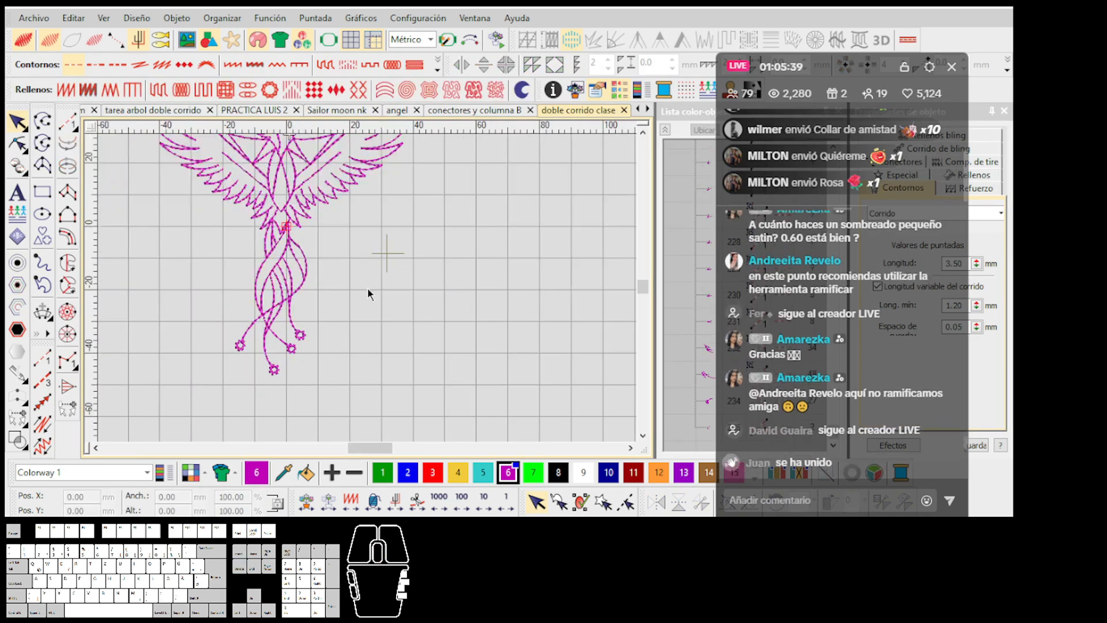
Step: Digitize an arched run line about 26 mm wide in the empty area to the right of the cross guide lines
{"action": "scroll", "coordinate": [368, 287], "scroll_direction": "down", "scroll_amount": 2}
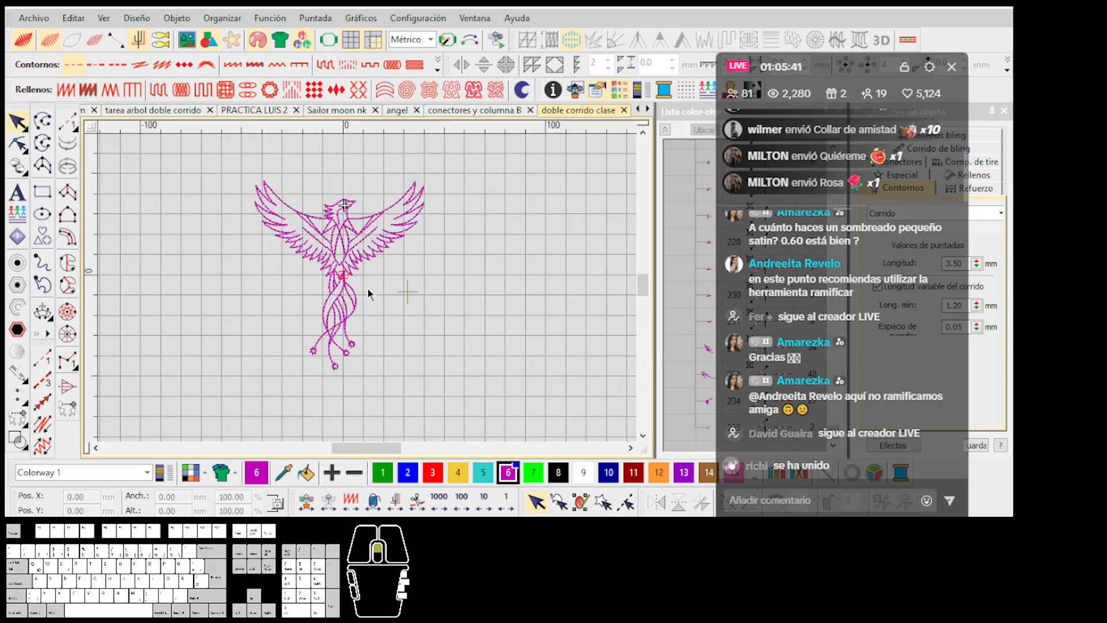
{"action": "scroll", "coordinate": [368, 288], "scroll_direction": "up", "scroll_amount": 1}
{"action": "scroll", "coordinate": [371, 300], "scroll_direction": "down", "scroll_amount": 1}
{"action": "scroll", "coordinate": [370, 292], "scroll_direction": "up", "scroll_amount": 1}
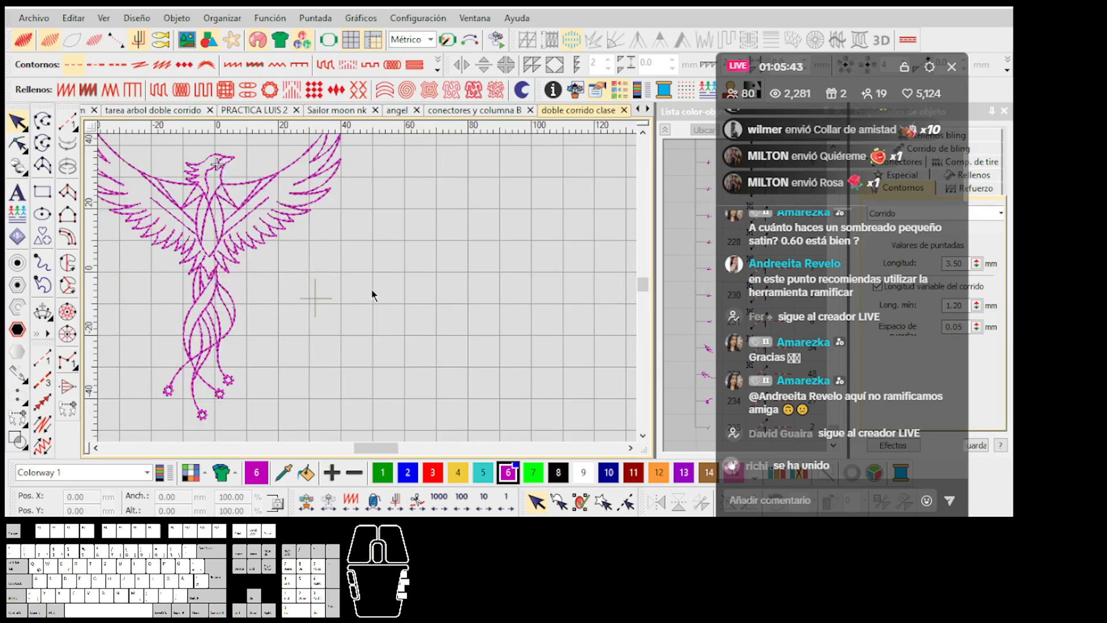
{"action": "left_click", "coordinate": [63, 124]}
{"action": "scroll", "coordinate": [375, 300], "scroll_direction": "up", "scroll_amount": 1}
{"action": "left_click", "coordinate": [337, 302]}
{"action": "scroll", "coordinate": [363, 290], "scroll_direction": "up", "scroll_amount": 1}
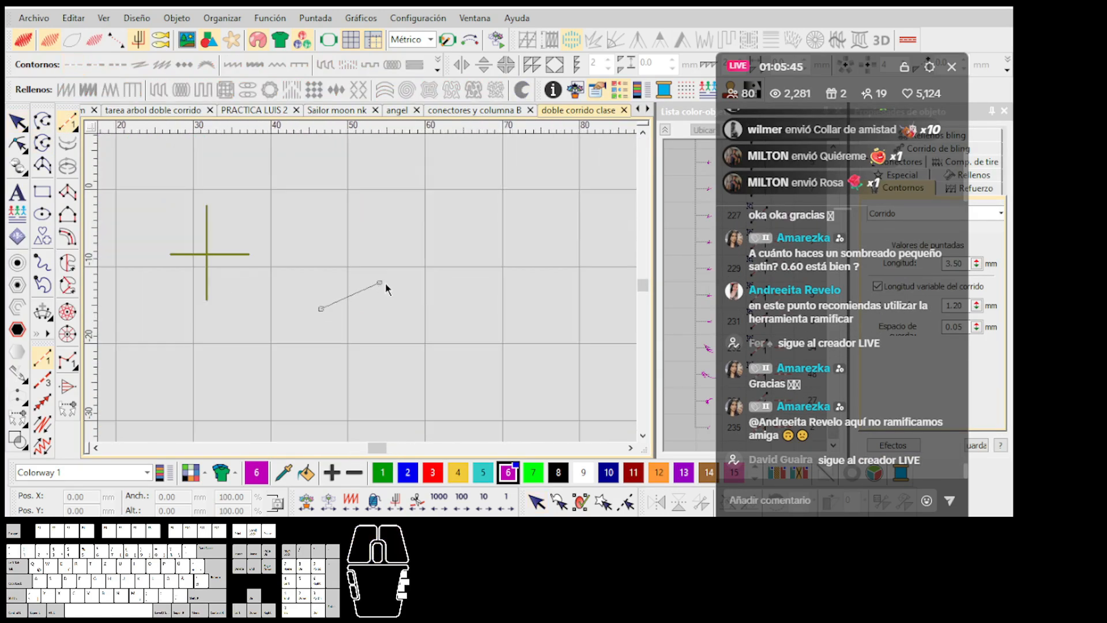
{"action": "right_click", "coordinate": [519, 321]}
{"action": "scroll", "coordinate": [490, 314], "scroll_direction": "up", "scroll_amount": 1}
{"action": "key", "text": "Return"}
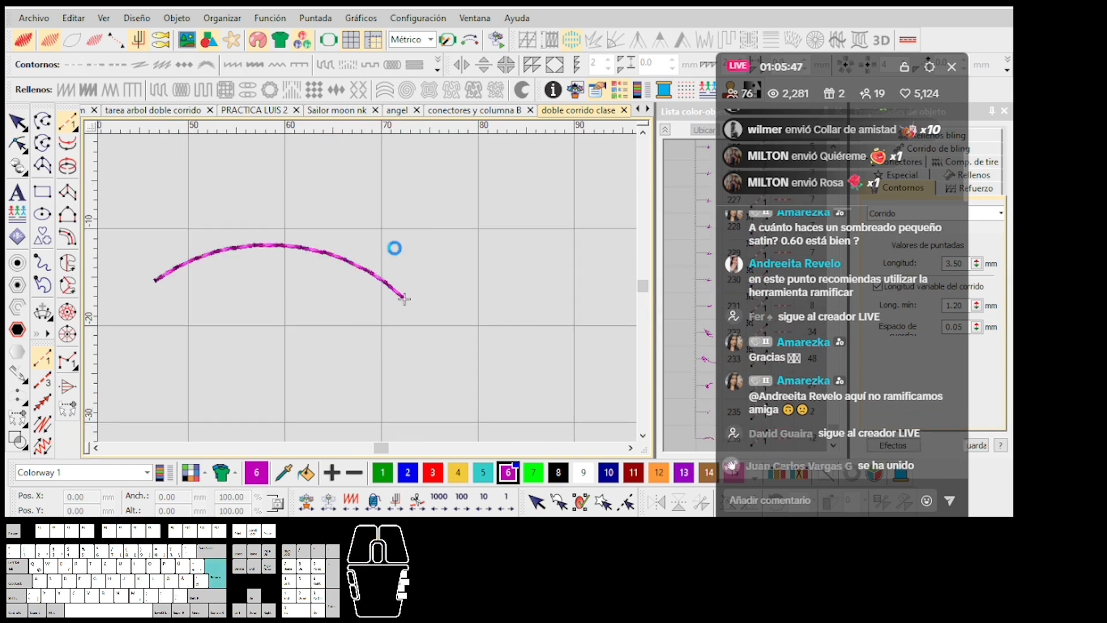
Step: Digitize further curved run lines around the long arch, several crossing it vertically and one arching below its right end
{"action": "left_click", "coordinate": [312, 319]}
{"action": "right_click", "coordinate": [365, 311]}
{"action": "left_click", "coordinate": [443, 355]}
{"action": "key", "text": "Return"}
{"action": "left_click", "coordinate": [349, 363]}
{"action": "right_click", "coordinate": [325, 270]}
{"action": "left_click", "coordinate": [277, 235]}
{"action": "key", "text": "Return"}
{"action": "left_click", "coordinate": [238, 227]}
{"action": "right_click", "coordinate": [271, 282]}
{"action": "left_click", "coordinate": [256, 372]}
{"action": "key", "text": "Return"}
Step: Add three more curved run lines to the sample, two arching across it and one rising at its upper right
{"action": "left_click", "coordinate": [221, 318]}
{"action": "right_click", "coordinate": [299, 279]}
{"action": "left_click", "coordinate": [371, 294]}
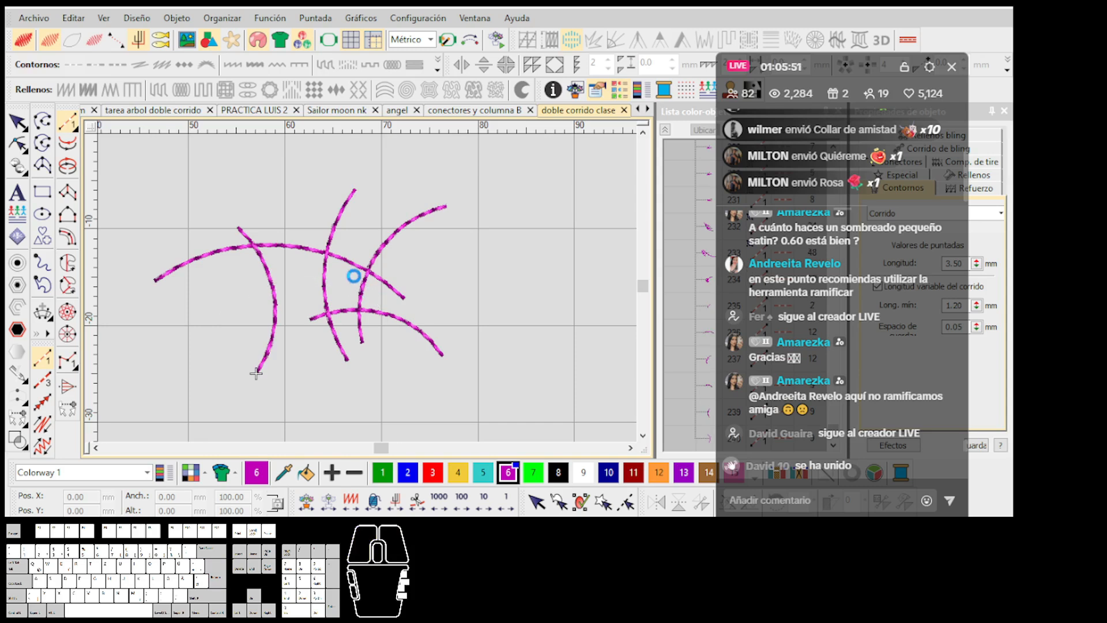
{"action": "key", "text": "Return"}
{"action": "left_click", "coordinate": [283, 216]}
{"action": "right_click", "coordinate": [361, 230]}
{"action": "left_click", "coordinate": [449, 283]}
{"action": "key", "text": "Return"}
{"action": "left_click", "coordinate": [344, 272]}
{"action": "right_click", "coordinate": [367, 217]}
{"action": "left_click", "coordinate": [436, 182]}
{"action": "key", "text": "Return"}
Step: Digitize two spiral run lines, a small one above the long arch and a larger one crossing its lower left
{"action": "left_click", "coordinate": [295, 255]}
{"action": "right_click", "coordinate": [305, 213]}
{"action": "right_click", "coordinate": [283, 197]}
{"action": "right_click", "coordinate": [252, 197]}
{"action": "left_click", "coordinate": [270, 211]}
{"action": "key", "text": "Return"}
{"action": "left_click", "coordinate": [219, 223]}
{"action": "right_click", "coordinate": [203, 269]}
{"action": "right_click", "coordinate": [219, 322]}
{"action": "right_click", "coordinate": [293, 355]}
{"action": "right_click", "coordinate": [314, 295]}
{"action": "right_click", "coordinate": [263, 279]}
{"action": "right_click", "coordinate": [242, 306]}
{"action": "right_click", "coordinate": [267, 328]}
{"action": "left_click", "coordinate": [300, 303]}
{"action": "key", "text": "Return"}
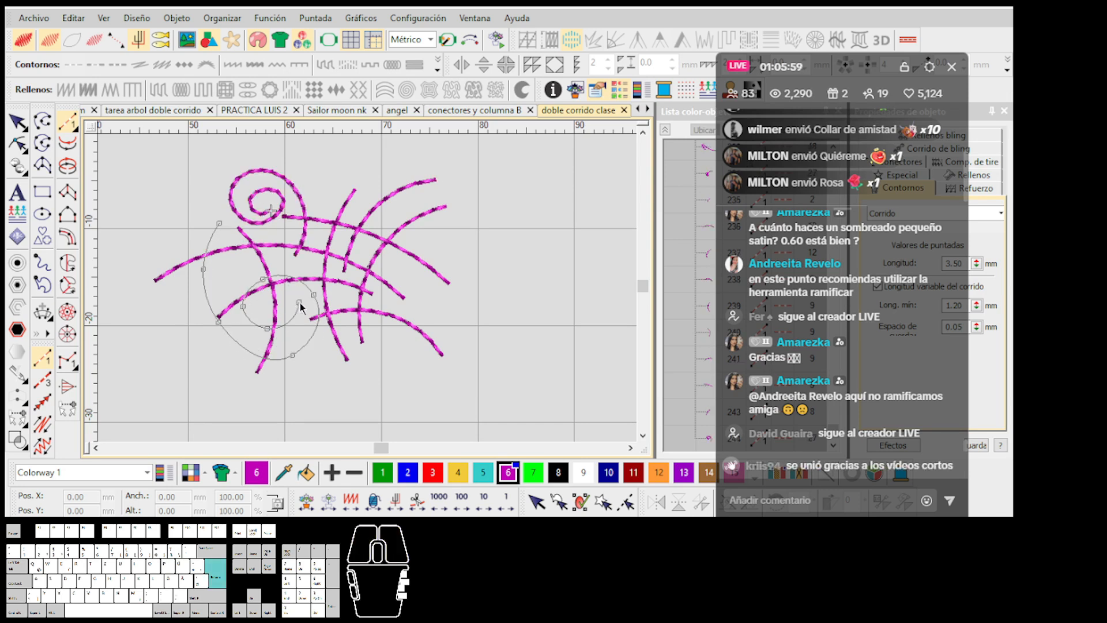
Step: Select all the curved runs and both spirals and branch them into a single object
{"action": "scroll", "coordinate": [299, 302], "scroll_direction": "down", "scroll_amount": 3}
{"action": "key", "text": "Escape"}
{"action": "left_click_drag", "start_coordinate": [511, 360], "coordinate": [283, 178]}
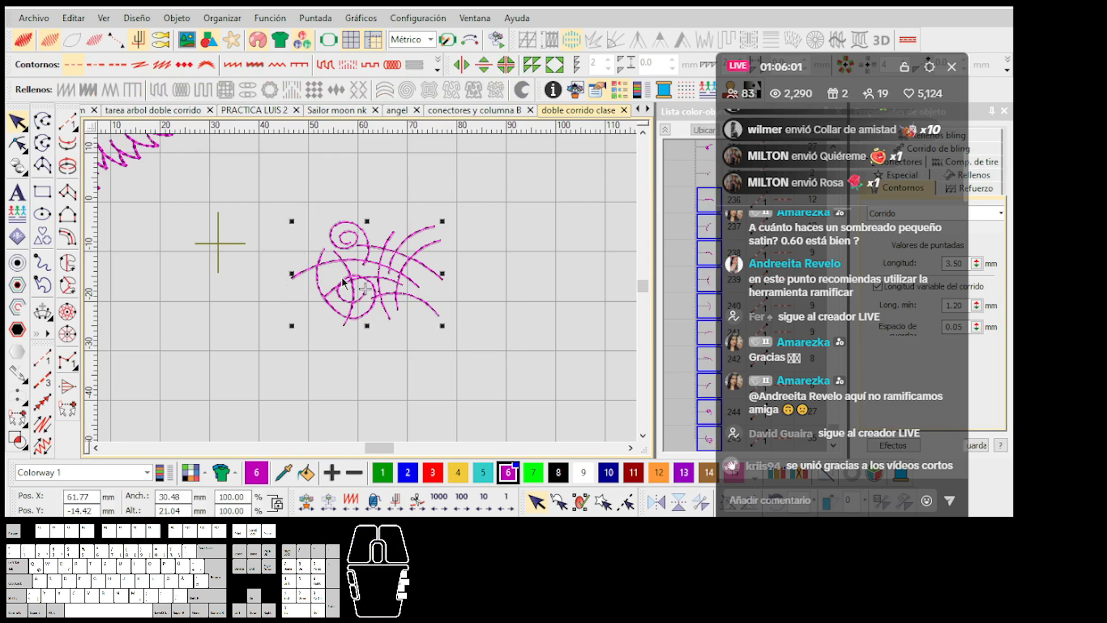
{"action": "scroll", "coordinate": [342, 282], "scroll_direction": "up", "scroll_amount": 1}
{"action": "key", "text": "Escape"}
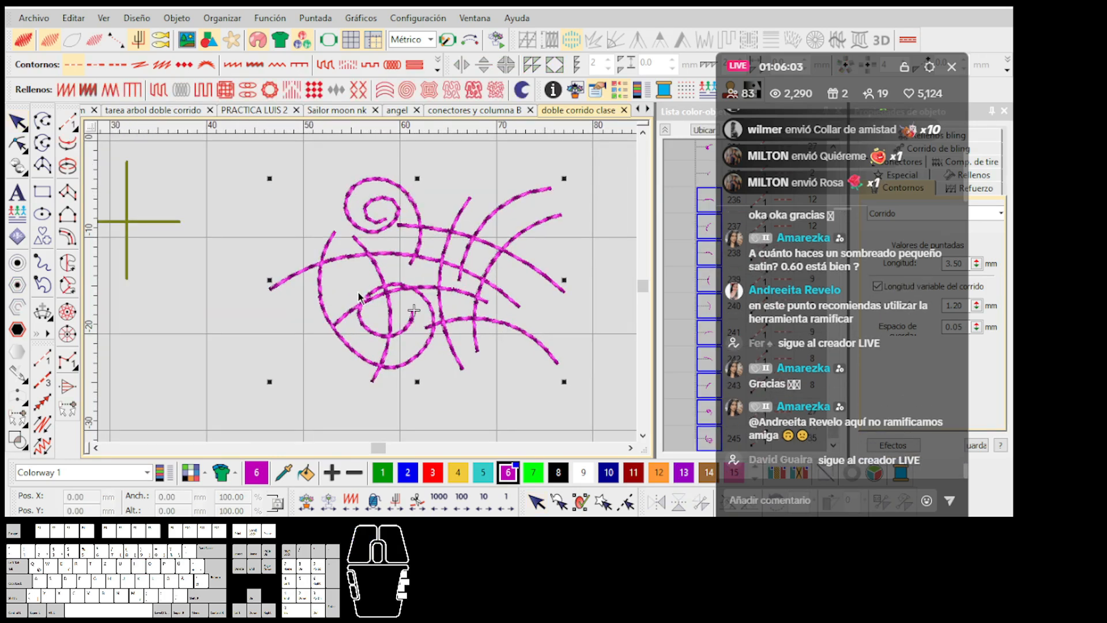
{"action": "scroll", "coordinate": [366, 290], "scroll_direction": "up", "scroll_amount": 2}
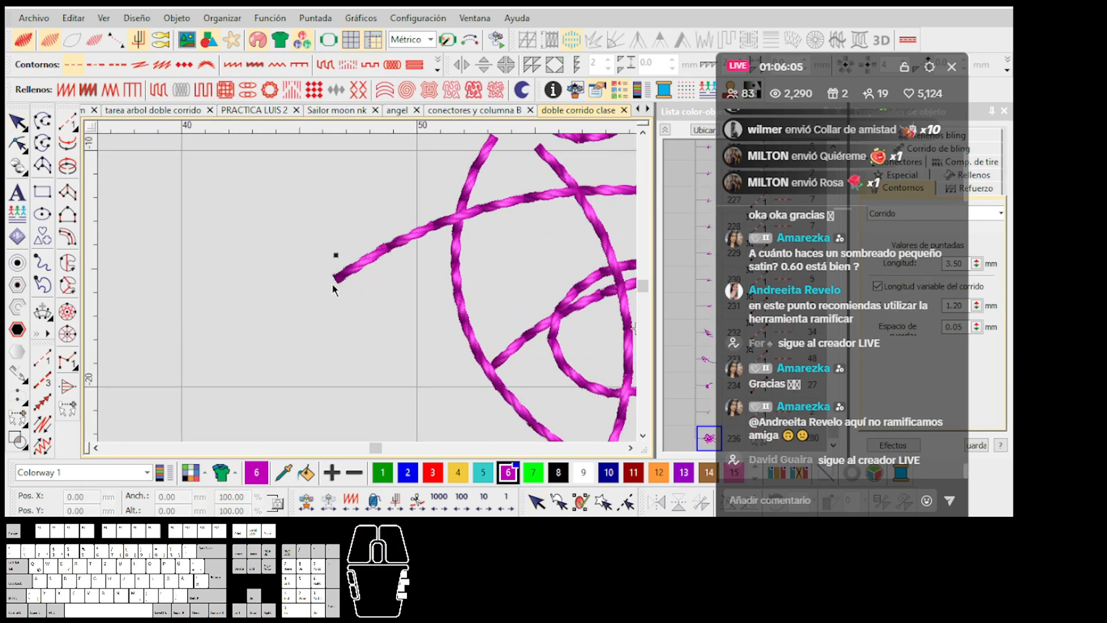
{"action": "scroll", "coordinate": [369, 294], "scroll_direction": "down", "scroll_amount": 1}
Step: Show the branched sample as plain stitch lines and jump back through its sequence to the lower spiral
{"action": "scroll", "coordinate": [369, 294], "scroll_direction": "down", "scroll_amount": 1}
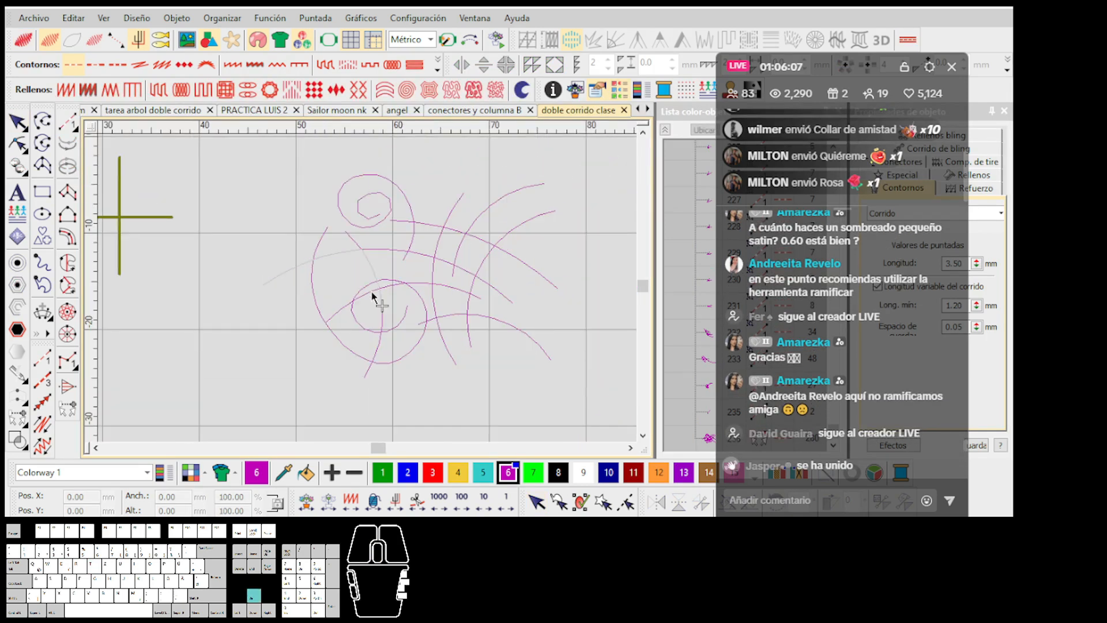
{"action": "key", "text": "Up"}
{"action": "key", "text": "Up"}
{"action": "key", "text": "Up"}
{"action": "key", "text": "Up"}
{"action": "key", "text": "Up"}
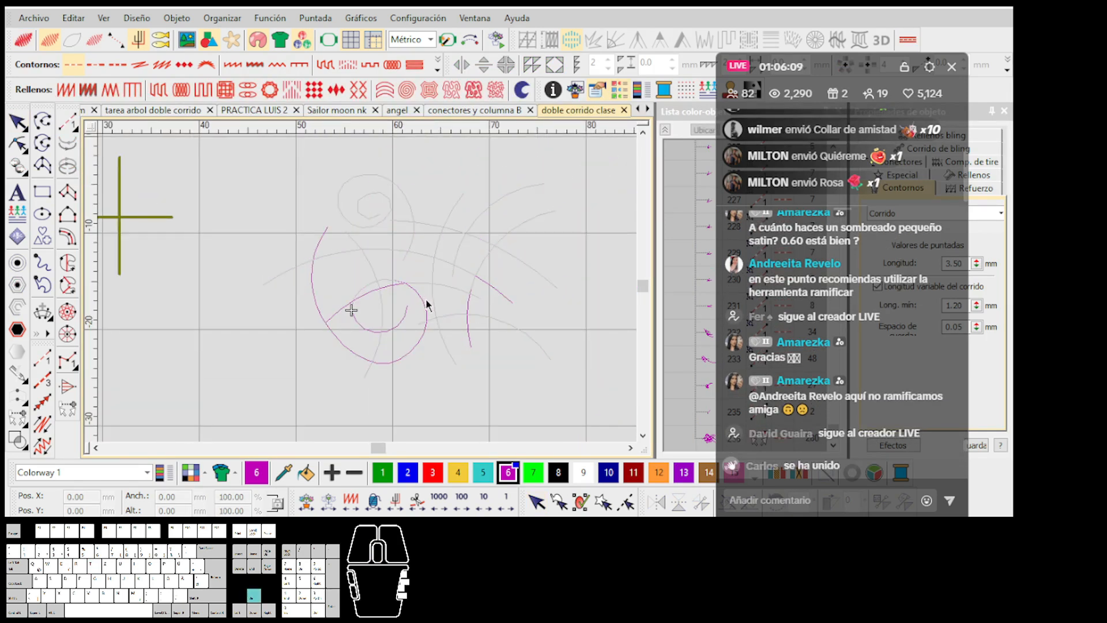
{"action": "key", "text": "Up"}
{"action": "key", "text": "Up"}
{"action": "key", "text": "Up"}
{"action": "key", "text": "Up"}
Step: Travel forward through the branched sample's stitches, following the path through both spirals and the curves on the right
{"action": "key", "text": "Right"}
{"action": "key", "text": "Right"}
{"action": "key", "text": "Right"}
{"action": "key", "text": "Right"}
{"action": "key", "text": "Right"}
{"action": "key", "text": "Right"}
{"action": "key", "text": "Right"}
{"action": "key", "text": "Right"}
{"action": "key", "text": "Right"}
{"action": "key", "text": "Right"}
{"action": "key", "text": "Right"}
{"action": "key", "text": "Right"}
{"action": "key", "text": "Right"}
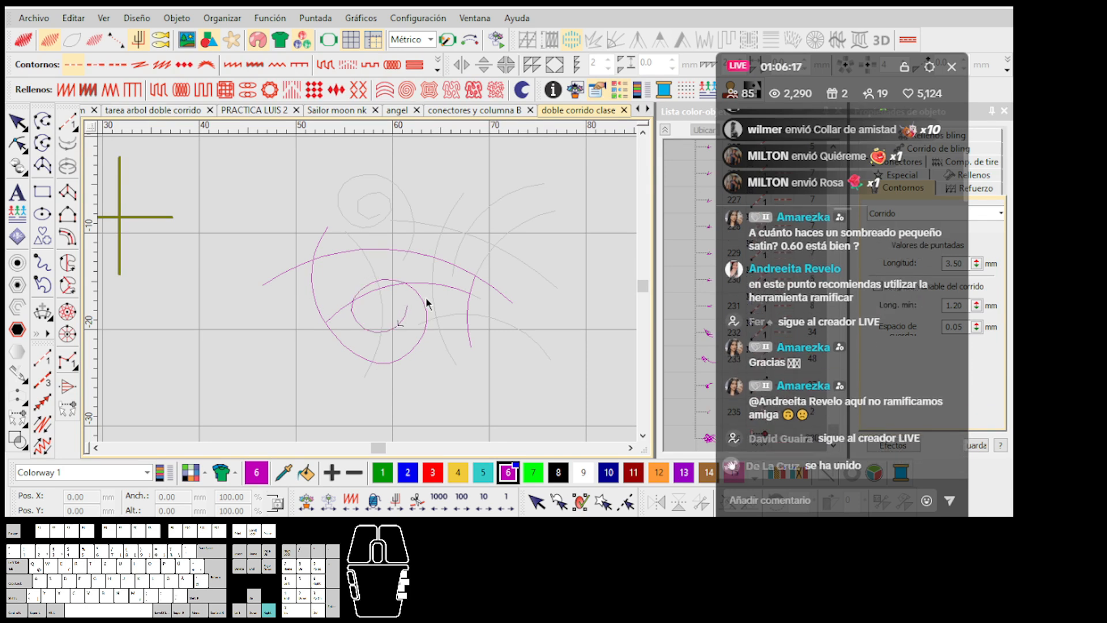
{"action": "key", "text": "Right"}
{"action": "key", "text": "Right"}
{"action": "key", "text": "Right"}
{"action": "key", "text": "Right"}
{"action": "key", "text": "Right"}
{"action": "key", "text": "Right"}
{"action": "key", "text": "Right"}
{"action": "key", "text": "Right"}
{"action": "key", "text": "Right"}
{"action": "key", "text": "Right"}
{"action": "key", "text": "Right"}
{"action": "key", "text": "Right"}
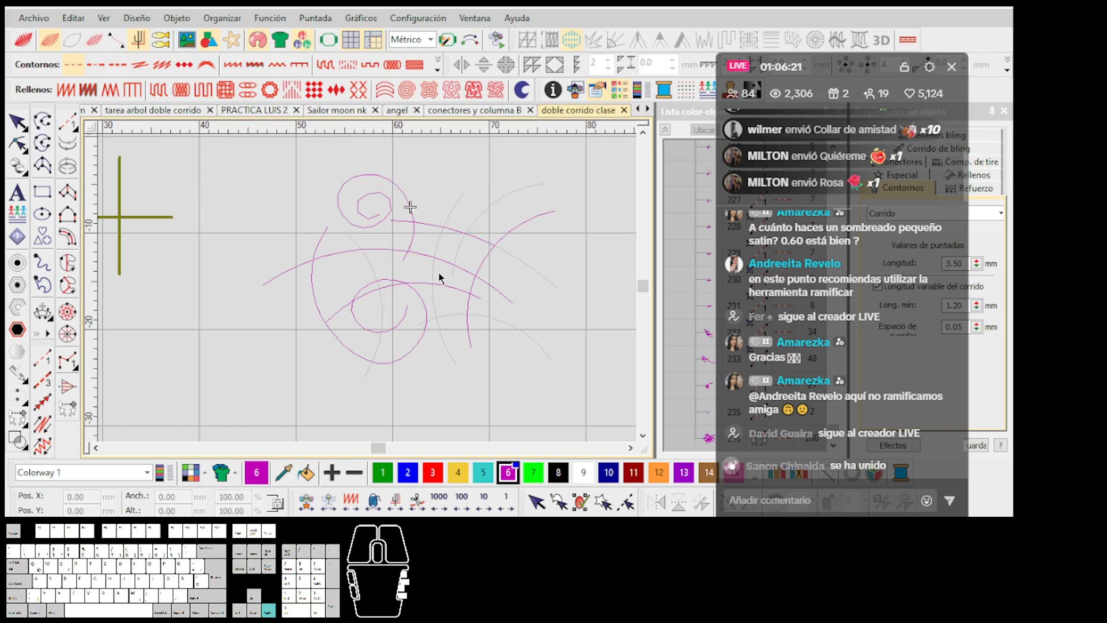
{"action": "key", "text": "Right"}
{"action": "key", "text": "Right"}
{"action": "key", "text": "Right"}
{"action": "key", "text": "Right"}
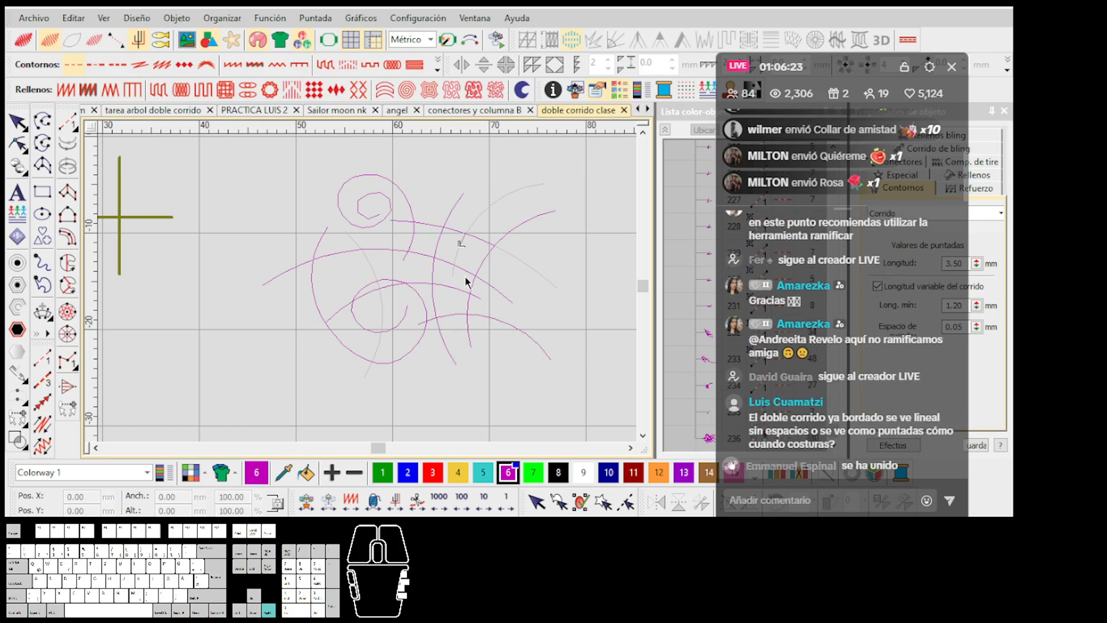
{"action": "key", "text": "Right"}
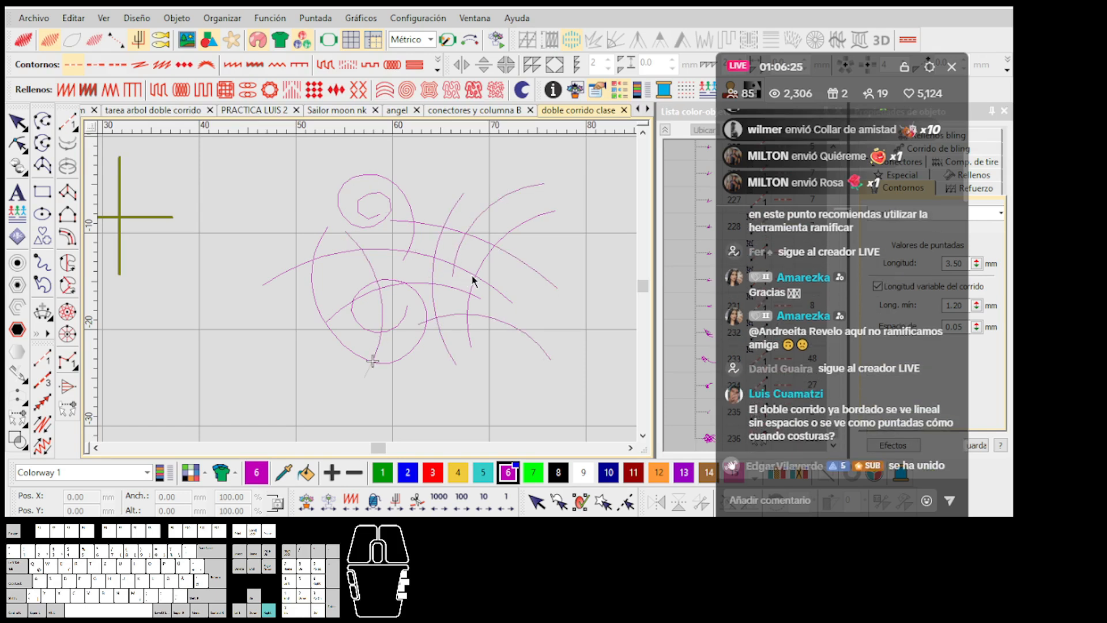
Step: Jump through the branched sample's sequence and go back to its first stitch
{"action": "key", "text": "Up"}
{"action": "scroll", "coordinate": [374, 284], "scroll_direction": "up", "scroll_amount": 2}
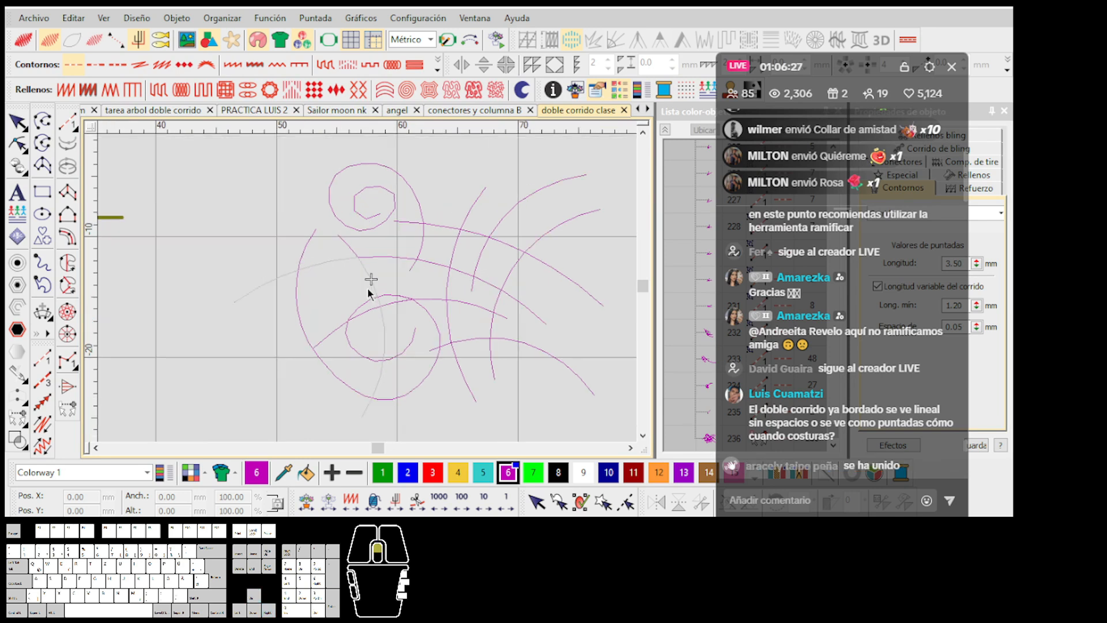
{"action": "scroll", "coordinate": [377, 294], "scroll_direction": "down", "scroll_amount": 3}
{"action": "key", "text": "Up"}
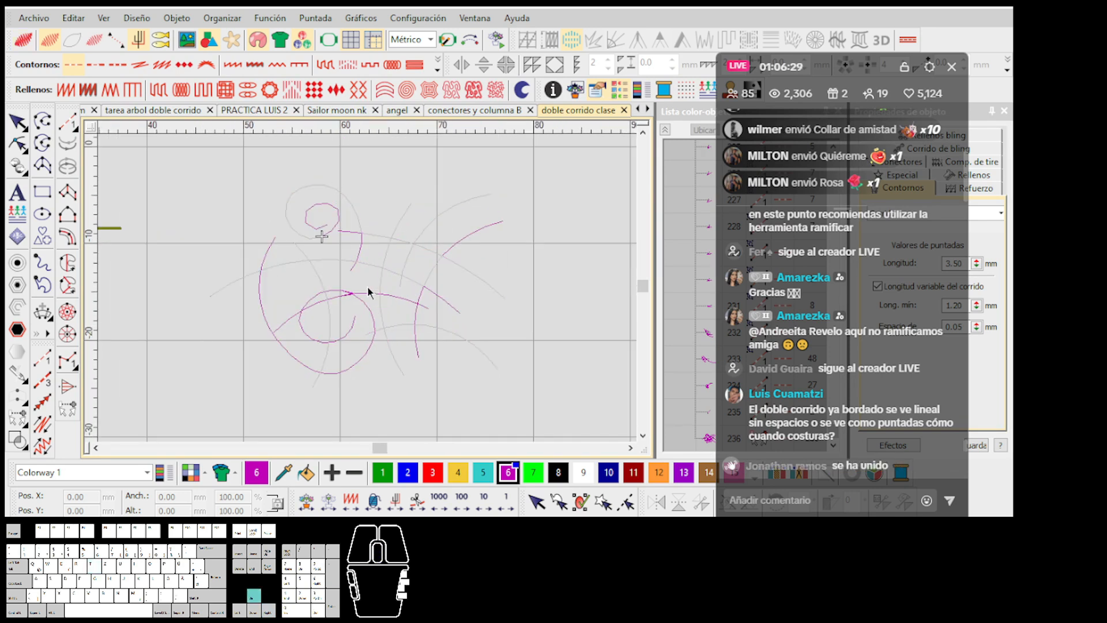
{"action": "key", "text": "Down"}
{"action": "scroll", "coordinate": [368, 287], "scroll_direction": "down", "scroll_amount": 1}
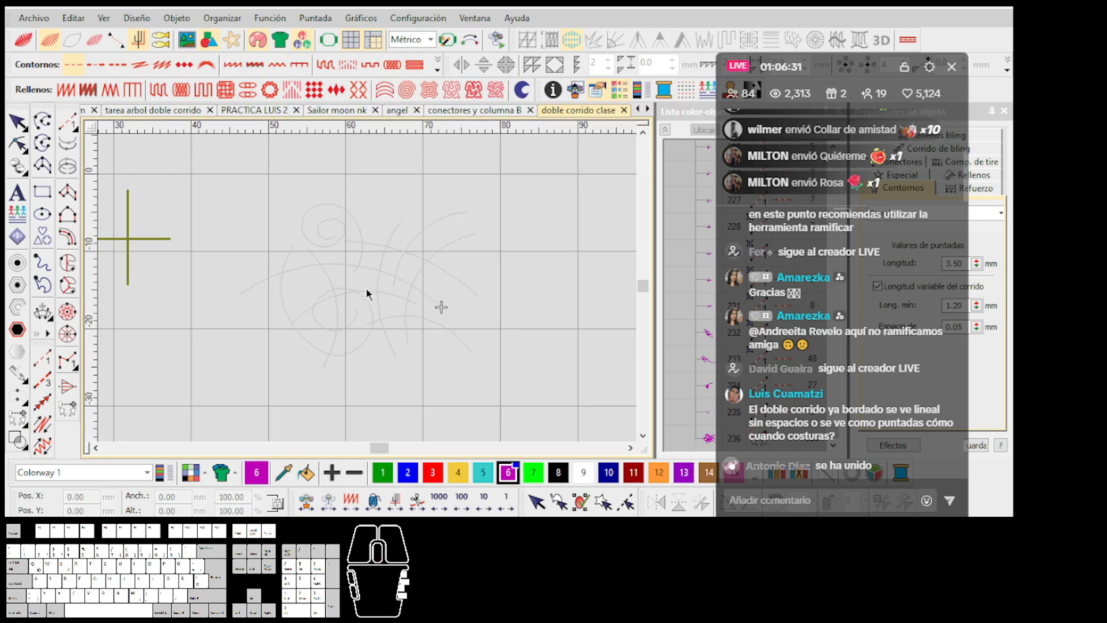
Step: Try moving the branched sample as a single object, undo the move and deselect it
{"action": "scroll", "coordinate": [369, 287], "scroll_direction": "up", "scroll_amount": 2}
{"action": "key", "text": "Escape"}
{"action": "left_click_drag", "start_coordinate": [370, 279], "coordinate": [432, 263]}
{"action": "scroll", "coordinate": [371, 275], "scroll_direction": "down", "scroll_amount": 2}
{"action": "key", "text": "ctrl+z"}
{"action": "left_click", "coordinate": [504, 323]}
{"action": "scroll", "coordinate": [369, 293], "scroll_direction": "up", "scroll_amount": 2}
{"action": "scroll", "coordinate": [370, 293], "scroll_direction": "down", "scroll_amount": 3}
{"action": "scroll", "coordinate": [372, 291], "scroll_direction": "up", "scroll_amount": 1}
{"action": "scroll", "coordinate": [374, 291], "scroll_direction": "down", "scroll_amount": 2}
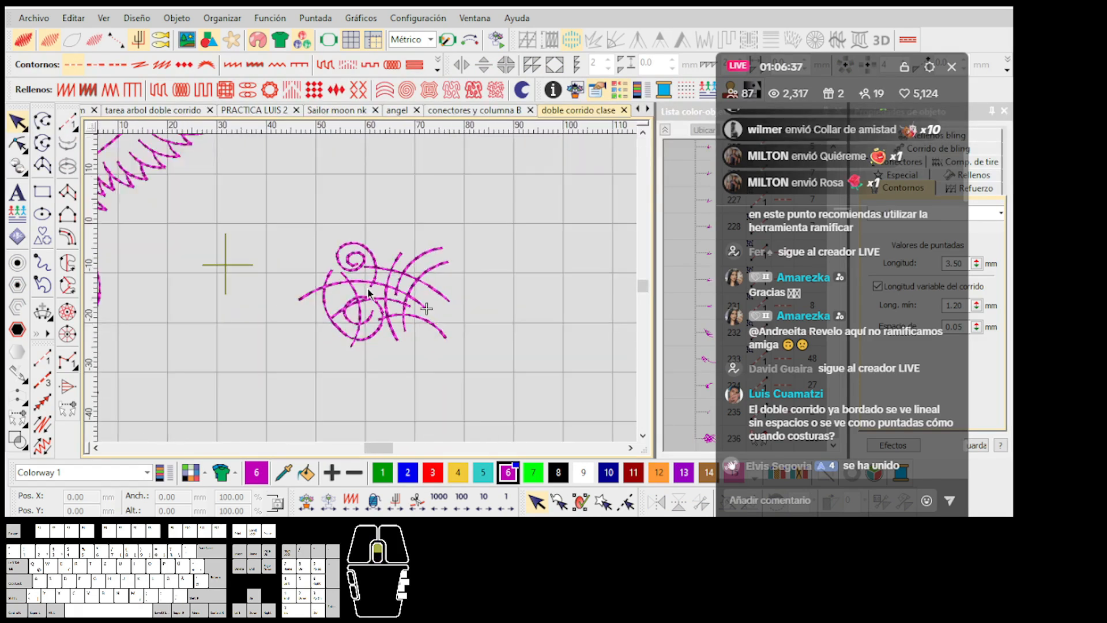
Step: Move the branched sample's start and end points to the outer left tip of its long horizontal curve
{"action": "scroll", "coordinate": [377, 288], "scroll_direction": "up", "scroll_amount": 2}
{"action": "left_click", "coordinate": [384, 281]}
{"action": "scroll", "coordinate": [383, 282], "scroll_direction": "down", "scroll_amount": 2}
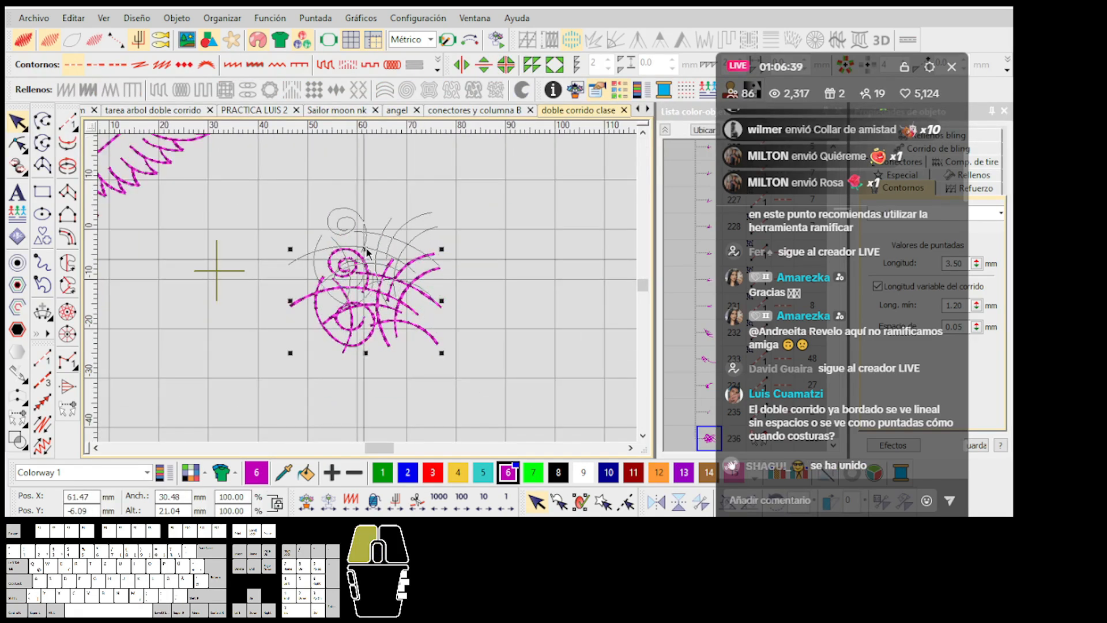
{"action": "scroll", "coordinate": [369, 293], "scroll_direction": "up", "scroll_amount": 1}
{"action": "scroll", "coordinate": [367, 291], "scroll_direction": "up", "scroll_amount": 1}
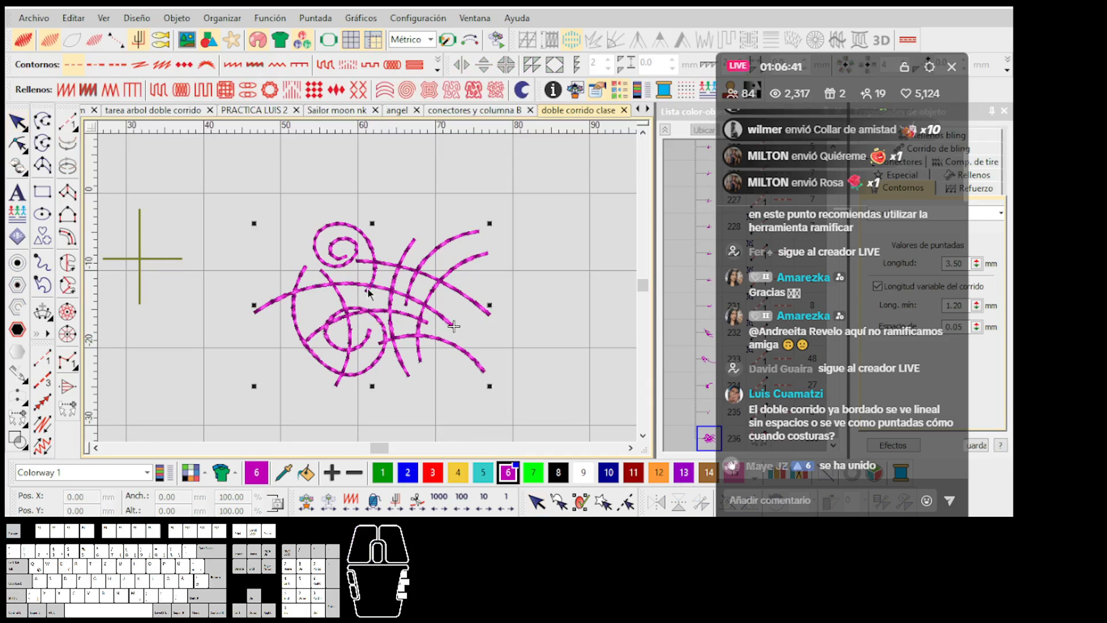
{"action": "key", "text": "h"}
{"action": "scroll", "coordinate": [367, 291], "scroll_direction": "up", "scroll_amount": 1}
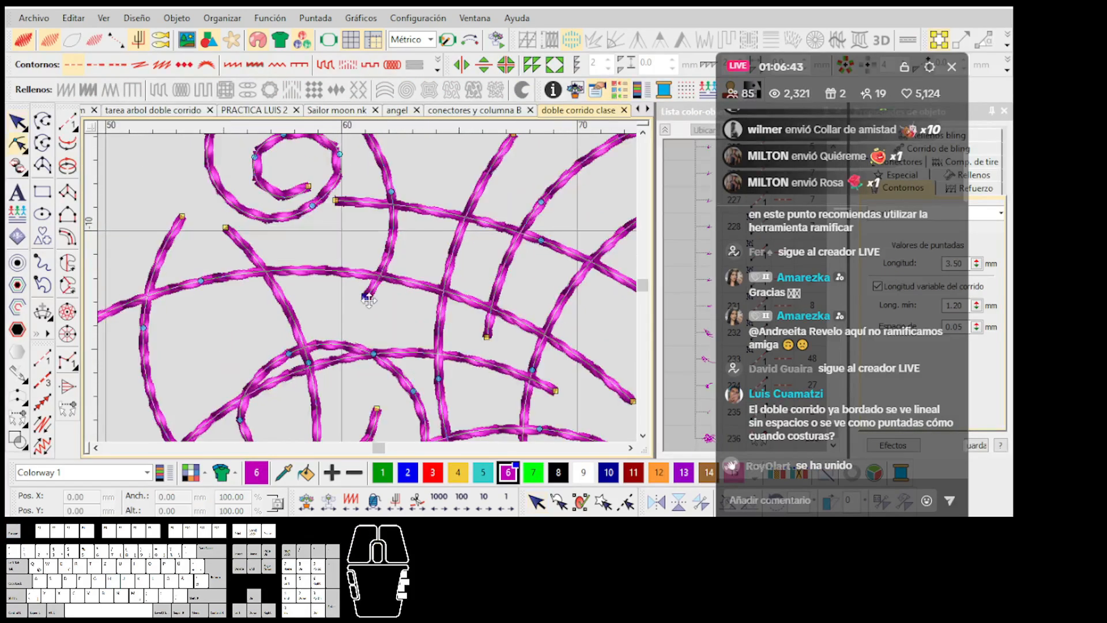
{"action": "left_click_drag", "start_coordinate": [342, 319], "coordinate": [342, 320]}
{"action": "scroll", "coordinate": [367, 291], "scroll_direction": "down", "scroll_amount": 1}
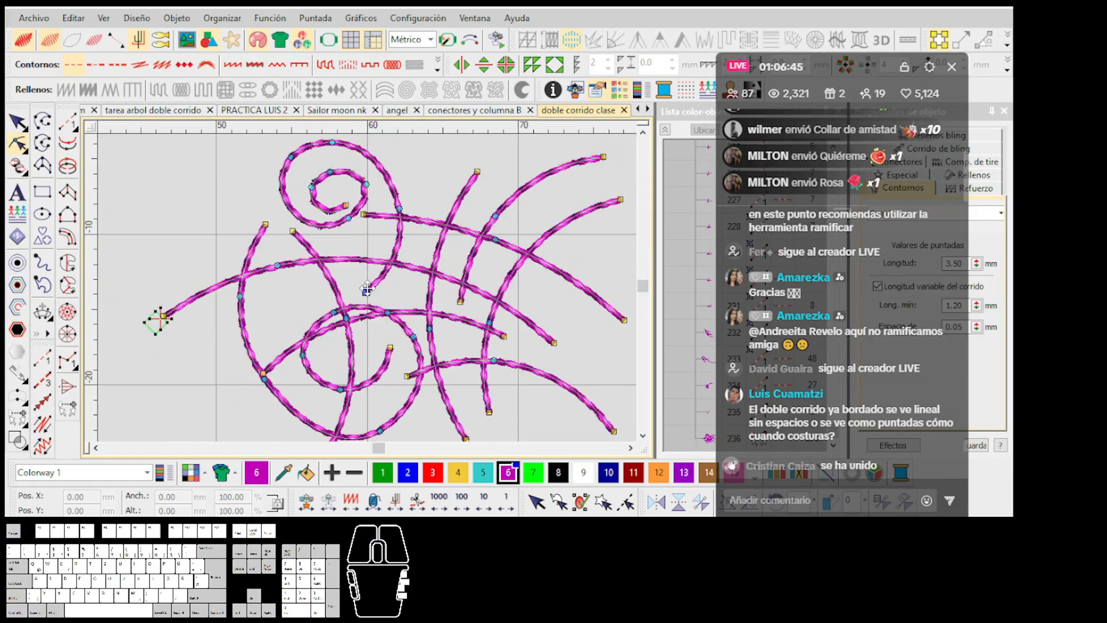
{"action": "key", "text": "Escape"}
Step: Examine the branched sample's crossings and curve tips up close, including its reshape nodes
{"action": "scroll", "coordinate": [367, 293], "scroll_direction": "down", "scroll_amount": 1}
{"action": "key", "text": "t"}
{"action": "scroll", "coordinate": [368, 293], "scroll_direction": "up", "scroll_amount": 1}
{"action": "scroll", "coordinate": [368, 293], "scroll_direction": "down", "scroll_amount": 1}
{"action": "scroll", "coordinate": [367, 293], "scroll_direction": "up", "scroll_amount": 3}
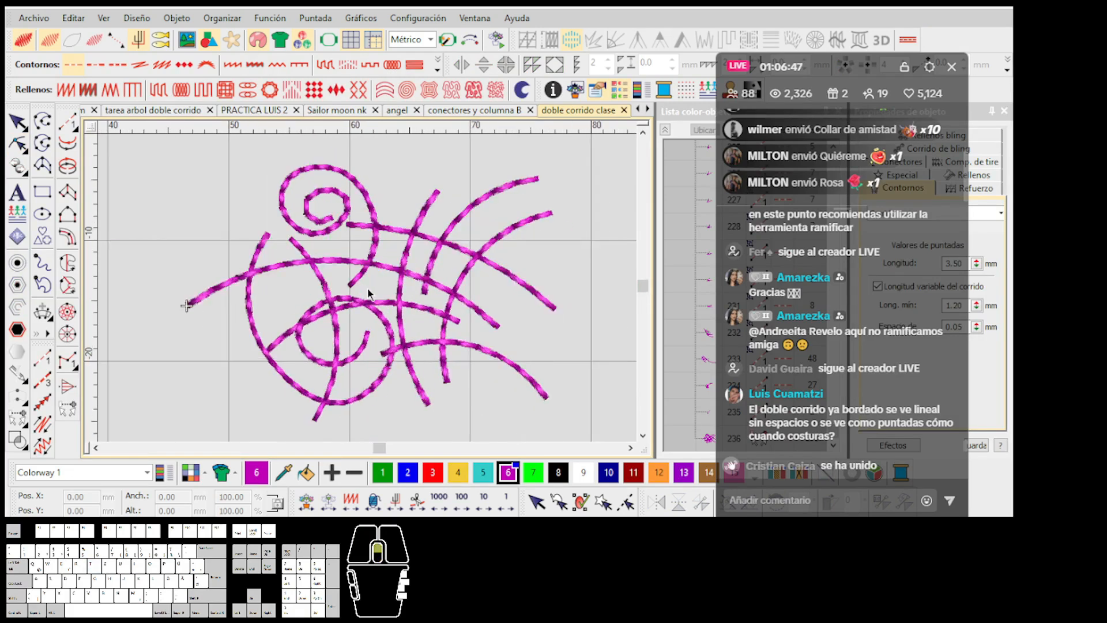
{"action": "scroll", "coordinate": [368, 293], "scroll_direction": "up", "scroll_amount": 3}
{"action": "left_click", "coordinate": [372, 293]}
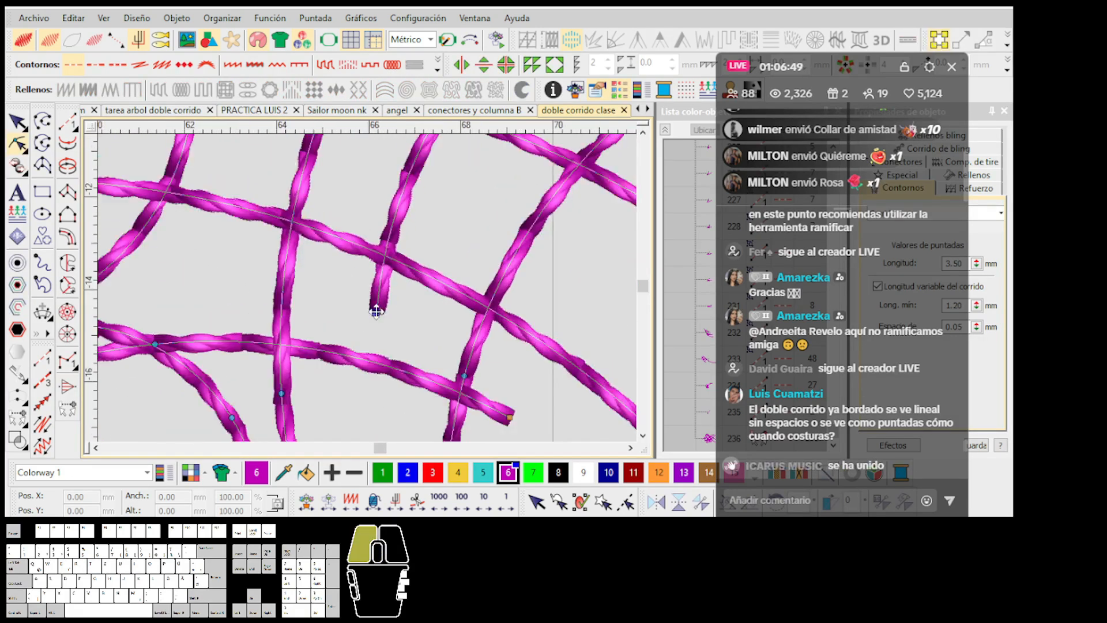
{"action": "scroll", "coordinate": [372, 280], "scroll_direction": "down", "scroll_amount": 5}
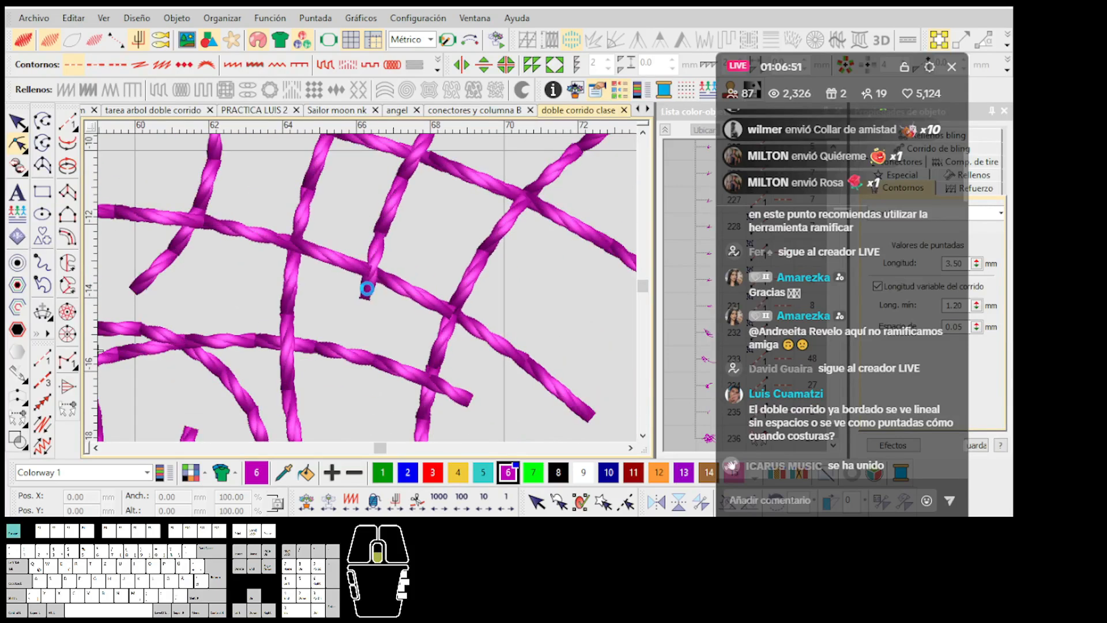
{"action": "key", "text": "Escape"}
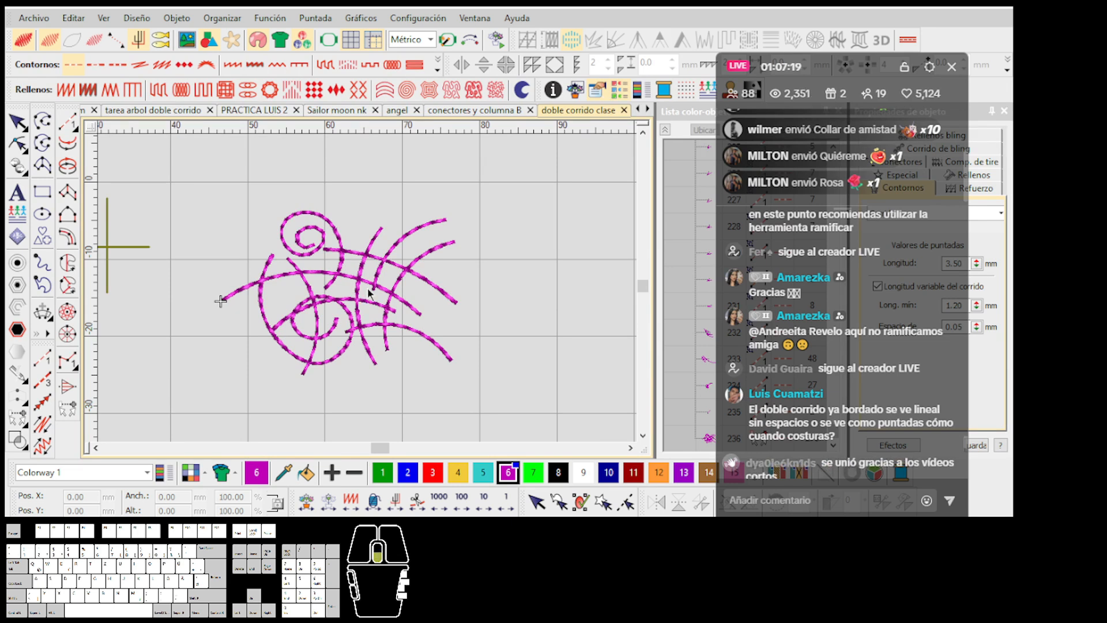
Step: Delete the branched spiral-and-curve sample beside the bird and fit the whole bird in view
{"action": "scroll", "coordinate": [365, 293], "scroll_direction": "down", "scroll_amount": 4}
{"action": "scroll", "coordinate": [369, 293], "scroll_direction": "up", "scroll_amount": 2}
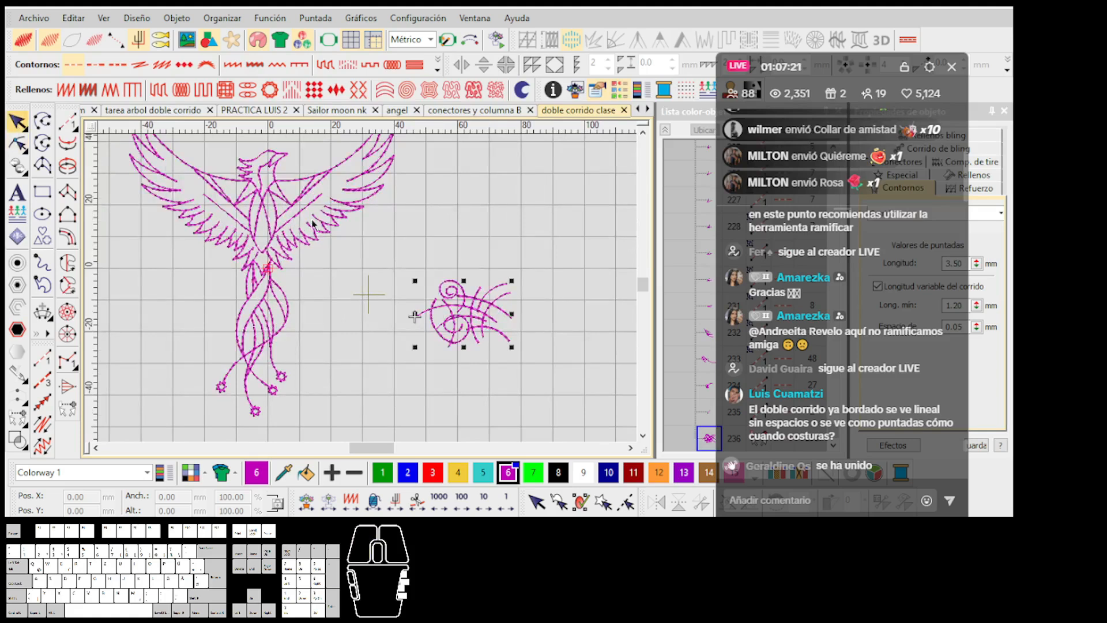
{"action": "left_click_drag", "start_coordinate": [397, 262], "coordinate": [353, 259]}
{"action": "key", "text": "Delete"}
{"action": "key", "text": "0"}
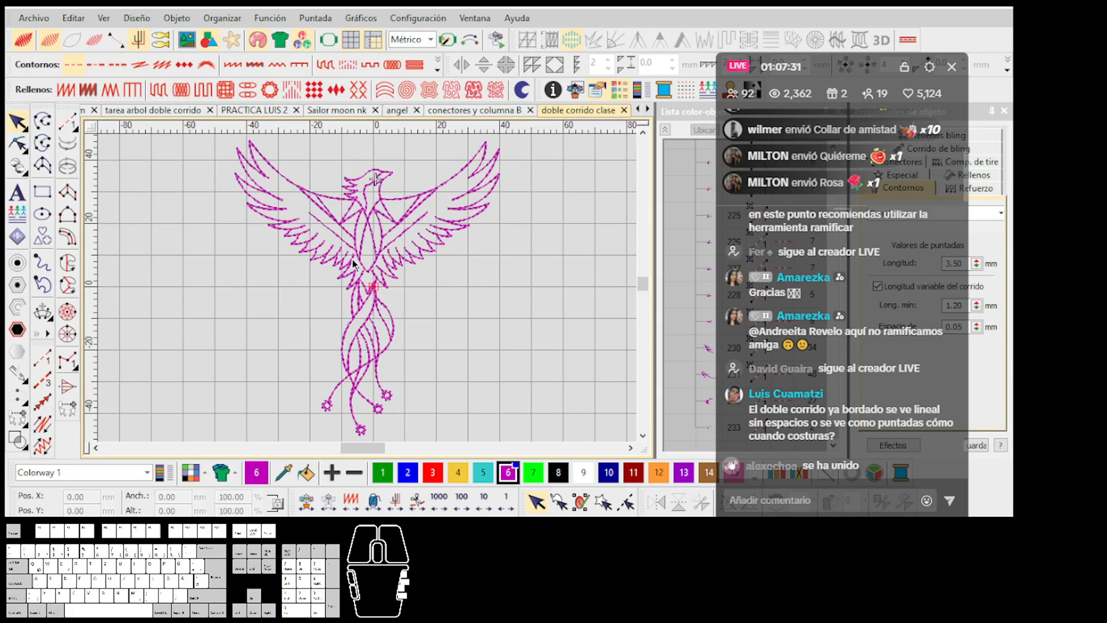
Step: Digitize a curved, arching Tatami column about 10 mm wide in the empty area beside the bird
{"action": "scroll", "coordinate": [382, 219], "scroll_direction": "up", "scroll_amount": 2}
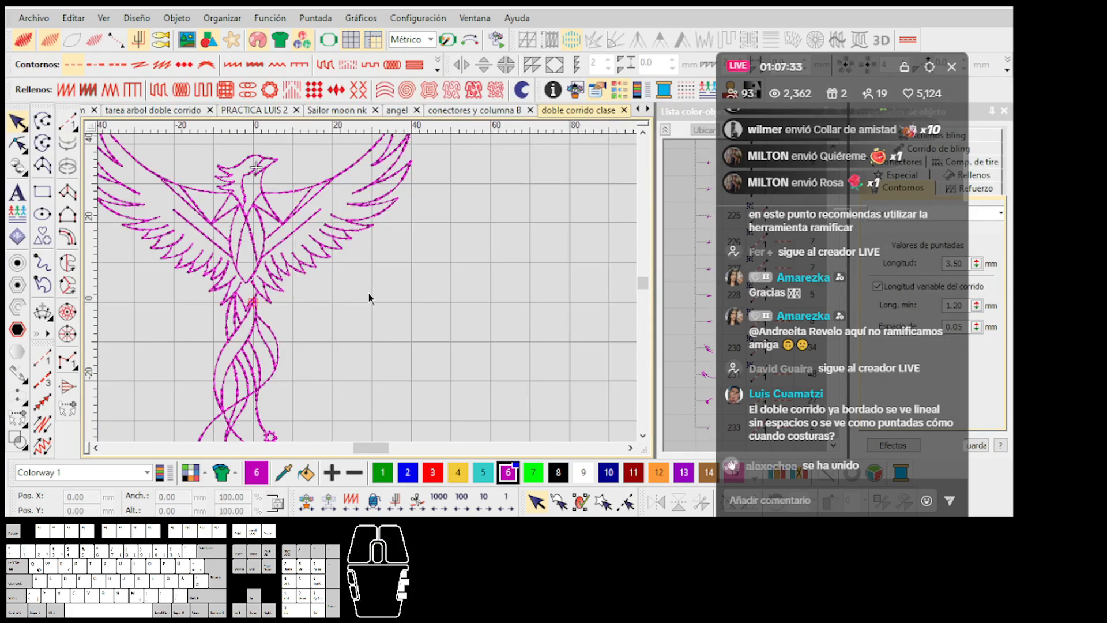
{"action": "scroll", "coordinate": [372, 292], "scroll_direction": "up", "scroll_amount": 4}
{"action": "key", "text": "space"}
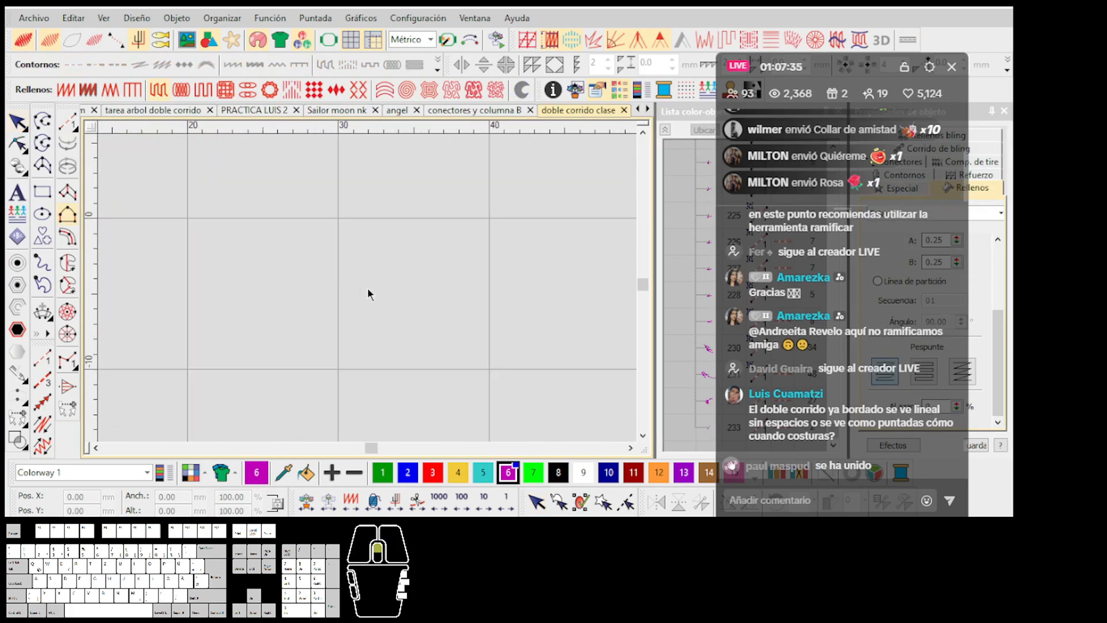
{"action": "scroll", "coordinate": [368, 287], "scroll_direction": "up", "scroll_amount": 1}
{"action": "left_click", "coordinate": [368, 287]}
{"action": "right_click", "coordinate": [420, 269]}
{"action": "left_click", "coordinate": [534, 300]}
{"action": "scroll", "coordinate": [503, 291], "scroll_direction": "up", "scroll_amount": 1}
{"action": "left_click", "coordinate": [211, 247]}
{"action": "right_click", "coordinate": [289, 231]}
{"action": "left_click", "coordinate": [441, 273]}
{"action": "key", "text": "Return"}
Step: Digitize a second curved Tatami column about 6 mm wide, overlapping the right end of the first column
{"action": "left_click", "coordinate": [508, 275]}
{"action": "left_click", "coordinate": [367, 333]}
{"action": "right_click", "coordinate": [399, 266]}
{"action": "left_click", "coordinate": [495, 235]}
{"action": "key", "text": "Return"}
Step: Convert both curved columns from Tatami to Plumetis fill and deselect them
{"action": "key", "text": "ctrl+a"}
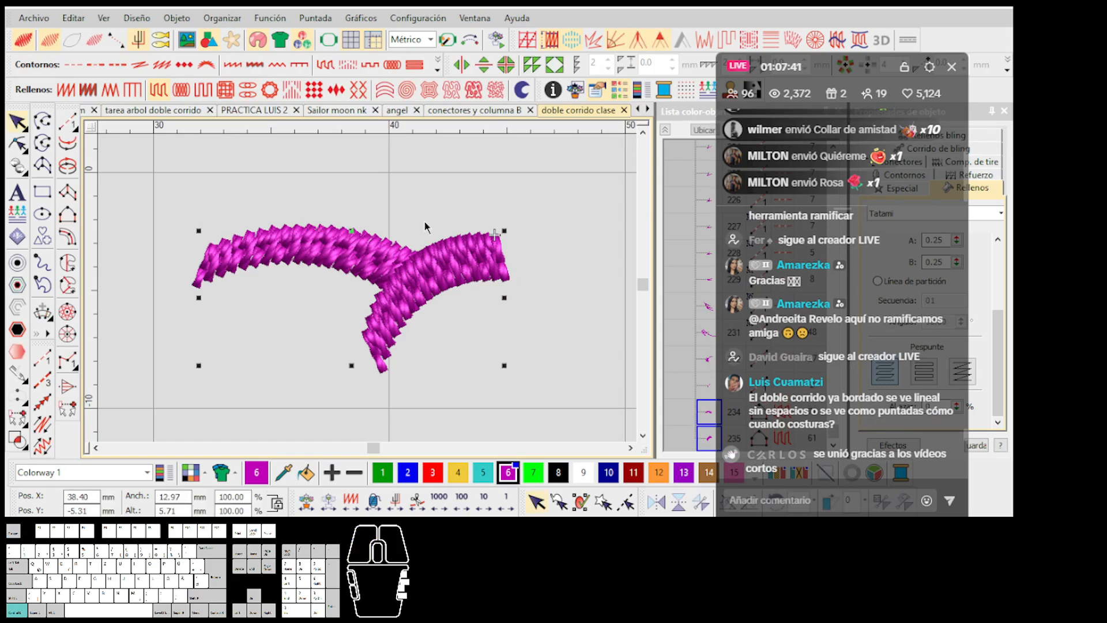
{"action": "left_click", "coordinate": [66, 90]}
{"action": "left_click", "coordinate": [453, 329]}
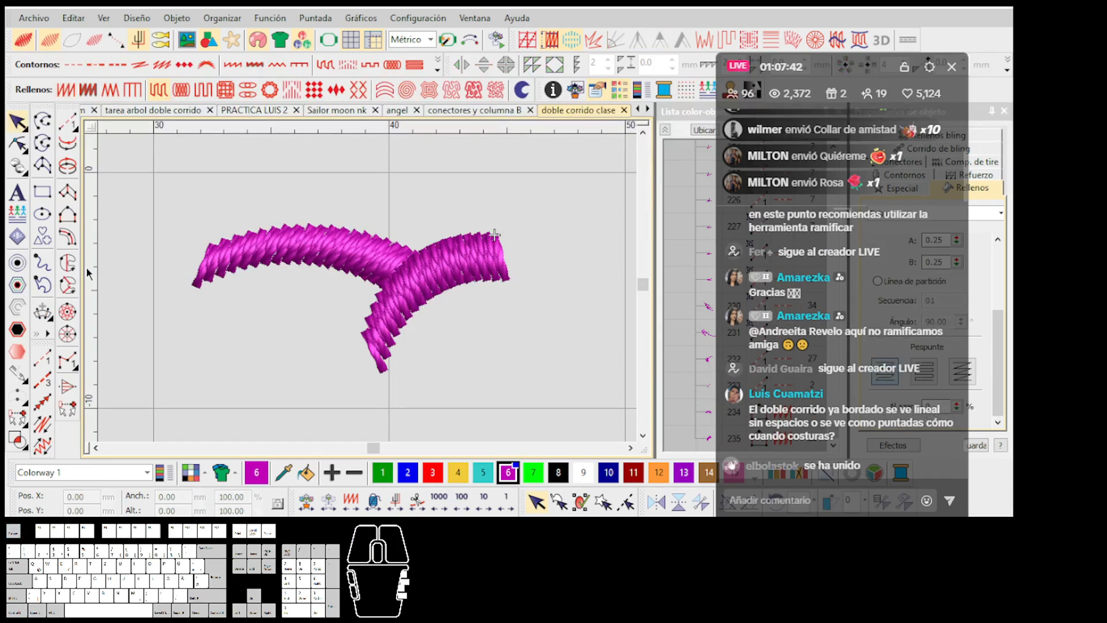
Step: Digitize a third curved column about 11 mm wide crossing the first one, and give it Plumetis fill
{"action": "left_click", "coordinate": [69, 216]}
{"action": "scroll", "coordinate": [319, 324], "scroll_direction": "up", "scroll_amount": 1}
{"action": "left_click", "coordinate": [602, 195]}
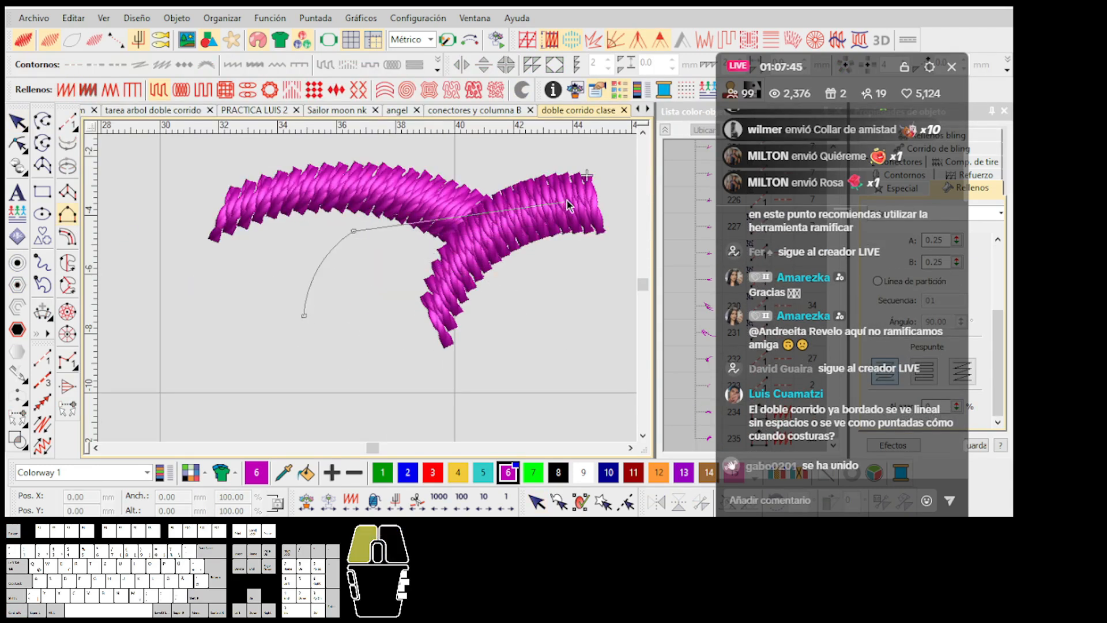
{"action": "scroll", "coordinate": [291, 281], "scroll_direction": "up", "scroll_amount": 1}
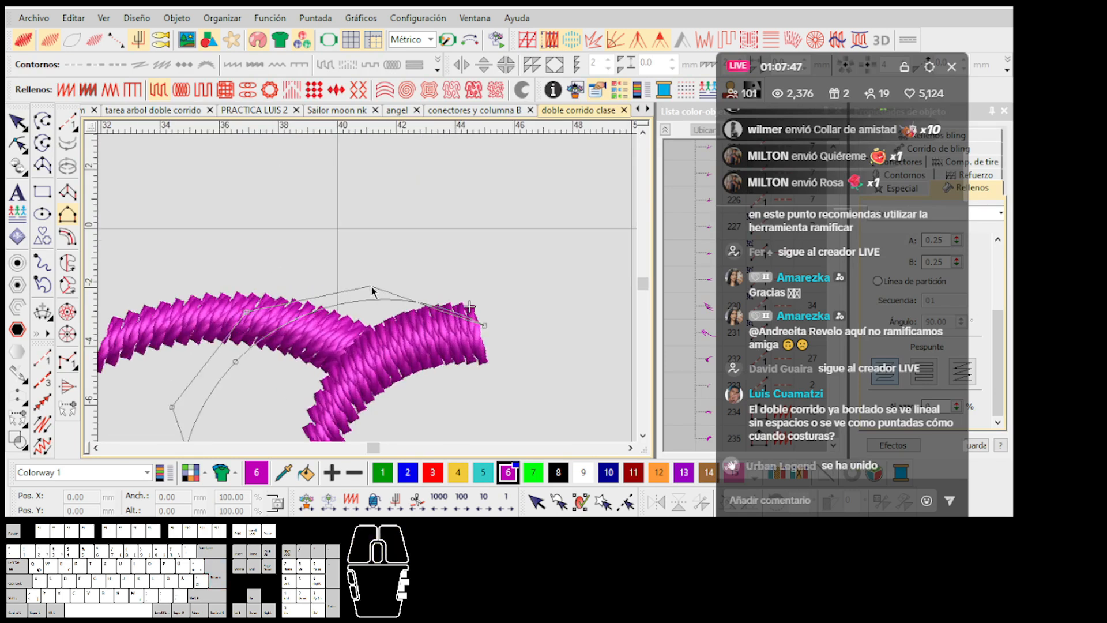
{"action": "key", "text": "Return"}
{"action": "scroll", "coordinate": [367, 297], "scroll_direction": "down", "scroll_amount": 1}
{"action": "key", "text": "Escape"}
{"action": "left_click_drag", "start_coordinate": [464, 395], "coordinate": [151, 190]}
{"action": "left_click", "coordinate": [69, 90]}
Step: Digitize three crossing curved Corrido lines forming a group about 14 mm wide, echoing the column arrangement
{"action": "left_click", "coordinate": [67, 122]}
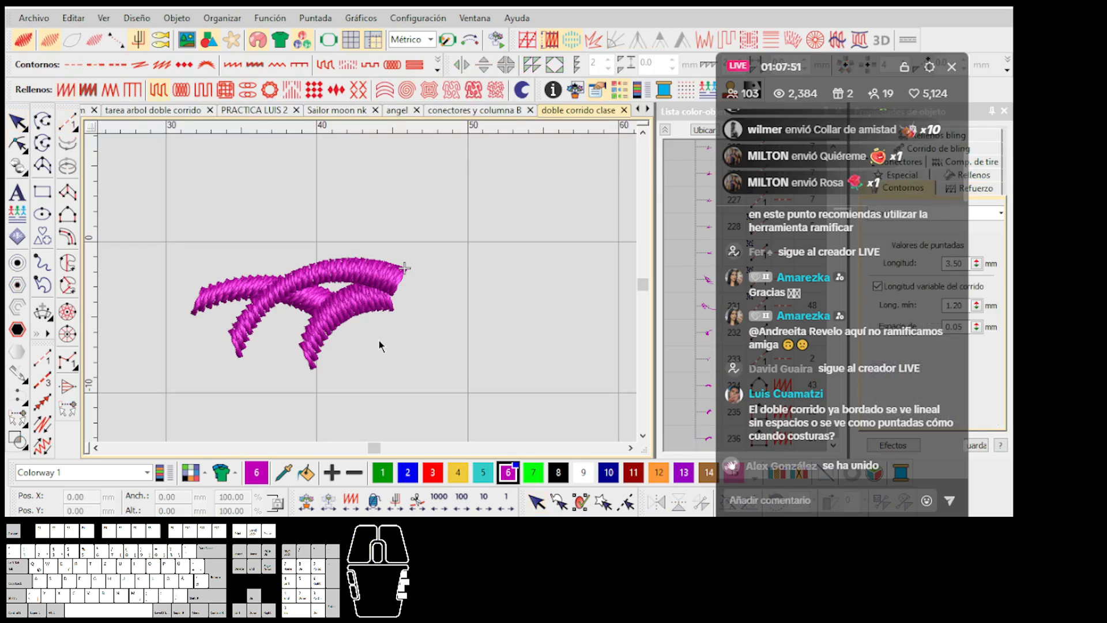
{"action": "left_click", "coordinate": [358, 367]}
{"action": "right_click", "coordinate": [429, 312]}
{"action": "left_click", "coordinate": [538, 299]}
{"action": "key", "text": "Return"}
{"action": "scroll", "coordinate": [450, 341], "scroll_direction": "up", "scroll_amount": 1}
{"action": "left_click", "coordinate": [269, 283]}
{"action": "right_click", "coordinate": [342, 273]}
{"action": "left_click", "coordinate": [454, 307]}
{"action": "key", "text": "Return"}
{"action": "left_click", "coordinate": [346, 335]}
{"action": "left_click", "coordinate": [509, 285]}
{"action": "key", "text": "Return"}
Step: Move the three run lines together to clear space right of the columns and deselect them
{"action": "scroll", "coordinate": [517, 289], "scroll_direction": "down", "scroll_amount": 1}
{"action": "key", "text": "Escape"}
{"action": "left_click_drag", "start_coordinate": [459, 340], "coordinate": [235, 224]}
{"action": "left_click_drag", "start_coordinate": [323, 270], "coordinate": [397, 280]}
{"action": "left_click", "coordinate": [325, 209]}
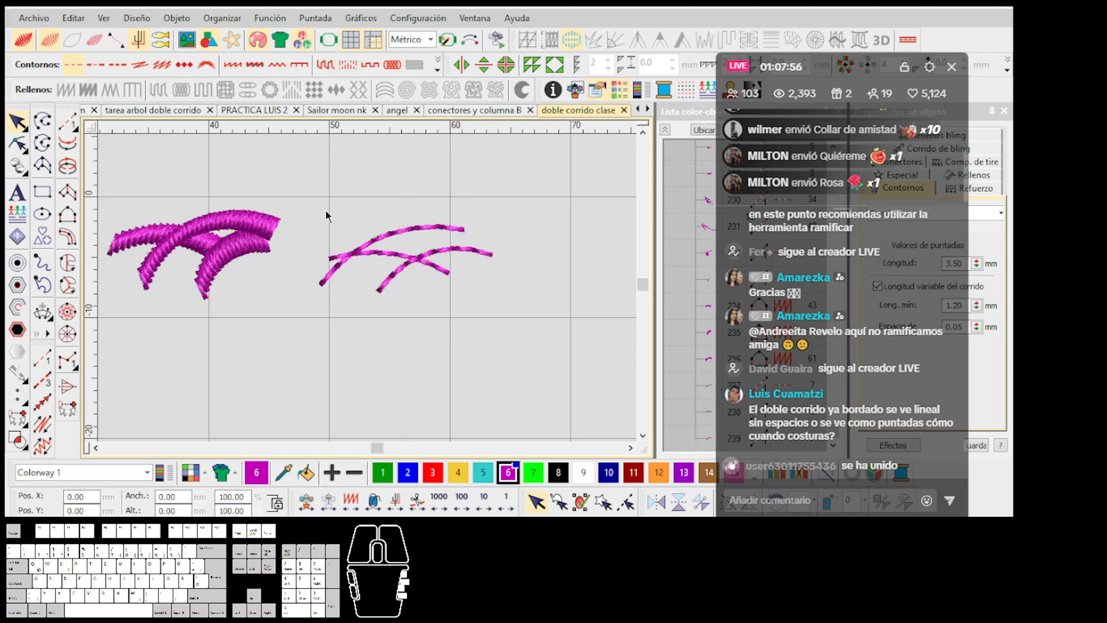
Step: Branch the three run lines into one object, placing its start and end at the lower tip of the right-hand curve
{"action": "scroll", "coordinate": [369, 293], "scroll_direction": "down", "scroll_amount": 1}
{"action": "scroll", "coordinate": [404, 283], "scroll_direction": "up", "scroll_amount": 2}
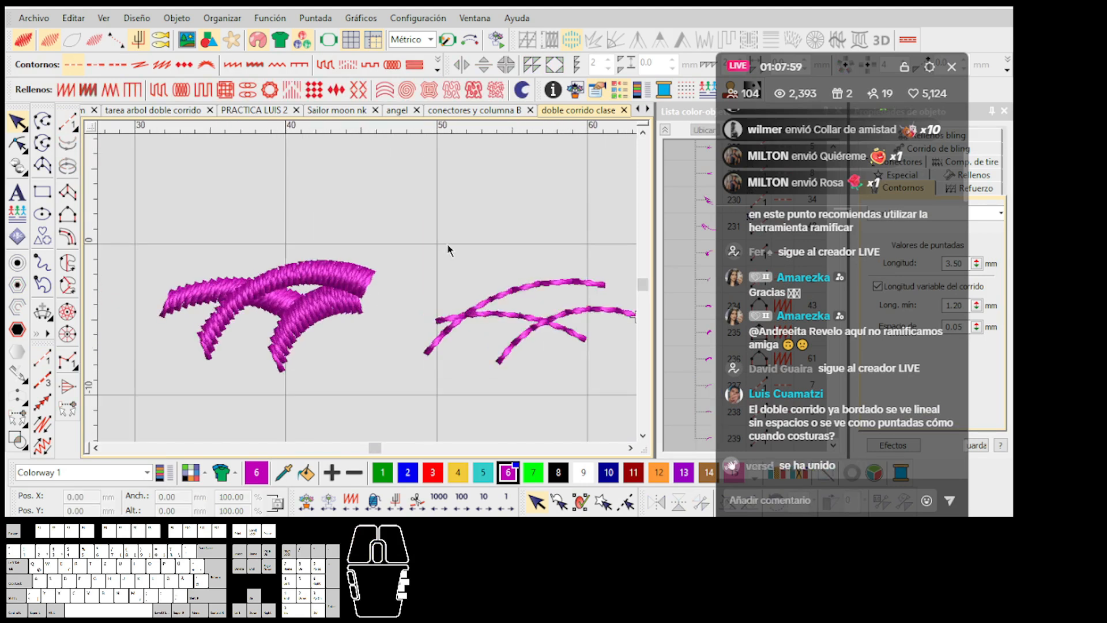
{"action": "scroll", "coordinate": [368, 288], "scroll_direction": "down", "scroll_amount": 2}
{"action": "scroll", "coordinate": [368, 287], "scroll_direction": "up", "scroll_amount": 2}
{"action": "left_click", "coordinate": [384, 268]}
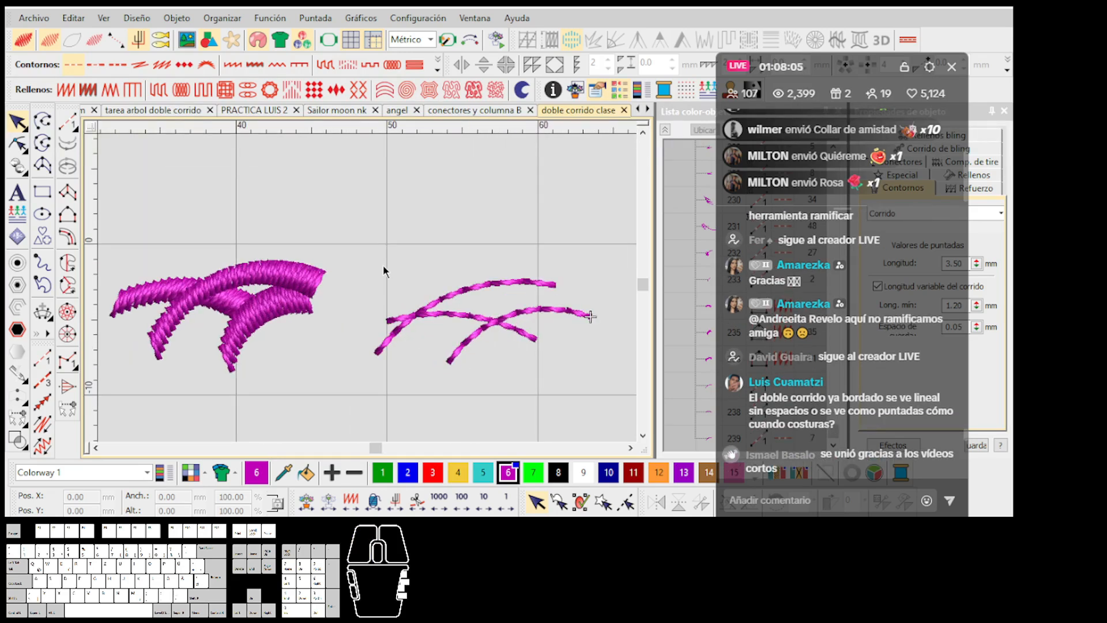
{"action": "scroll", "coordinate": [429, 309], "scroll_direction": "up", "scroll_amount": 1}
{"action": "scroll", "coordinate": [383, 298], "scroll_direction": "down", "scroll_amount": 2}
{"action": "left_click_drag", "start_coordinate": [229, 182], "coordinate": [481, 352]}
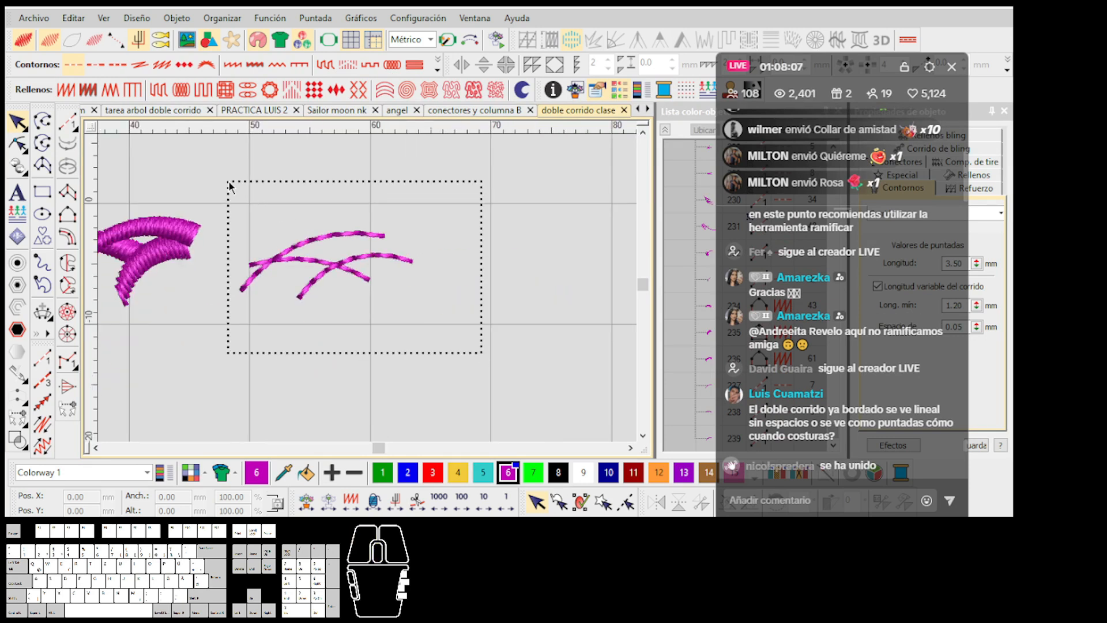
{"action": "scroll", "coordinate": [291, 258], "scroll_direction": "up", "scroll_amount": 2}
{"action": "key", "text": "i"}
{"action": "left_click", "coordinate": [388, 380]}
{"action": "key", "text": "Escape"}
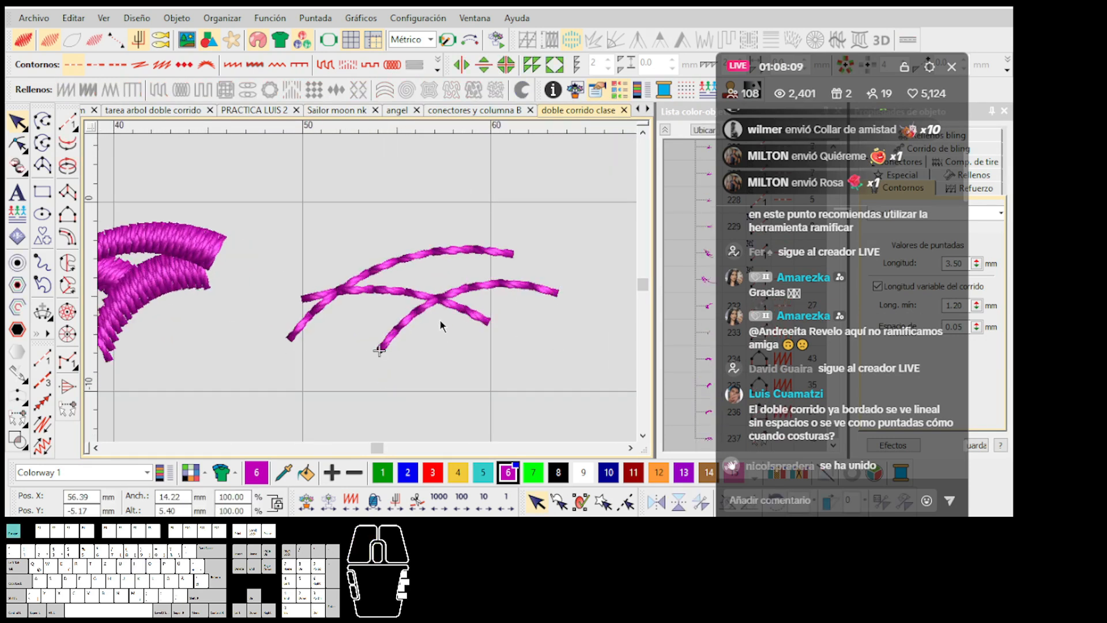
Step: Examine the three overlapping Plumetis columns, selecting them one by one to compare their stitching order
{"action": "scroll", "coordinate": [440, 319], "scroll_direction": "up", "scroll_amount": 1}
{"action": "scroll", "coordinate": [368, 289], "scroll_direction": "down", "scroll_amount": 4}
{"action": "scroll", "coordinate": [130, 281], "scroll_direction": "up", "scroll_amount": 3}
{"action": "scroll", "coordinate": [368, 289], "scroll_direction": "down", "scroll_amount": 1}
{"action": "scroll", "coordinate": [368, 289], "scroll_direction": "up", "scroll_amount": 3}
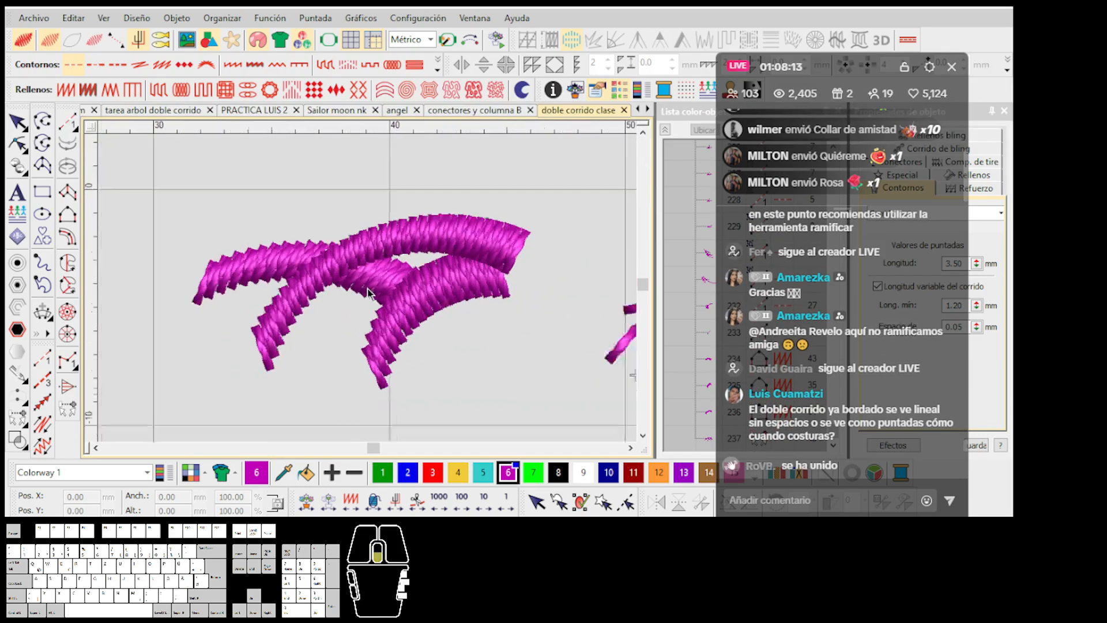
{"action": "left_click", "coordinate": [368, 291]}
{"action": "scroll", "coordinate": [368, 291], "scroll_direction": "down", "scroll_amount": 1}
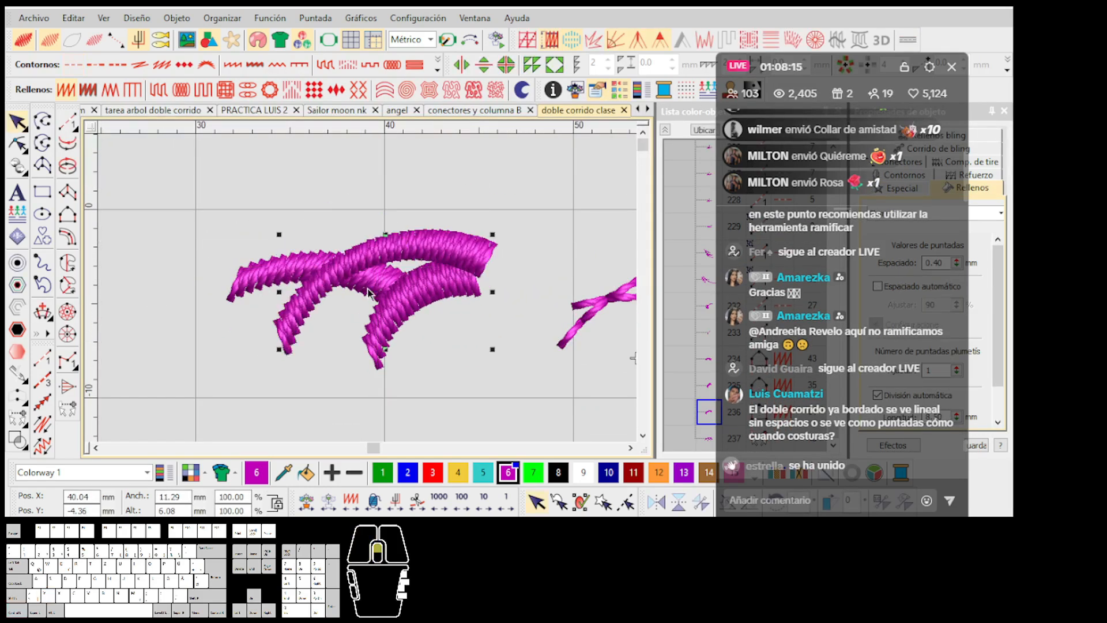
{"action": "scroll", "coordinate": [368, 292], "scroll_direction": "up", "scroll_amount": 1}
{"action": "left_click", "coordinate": [443, 335]}
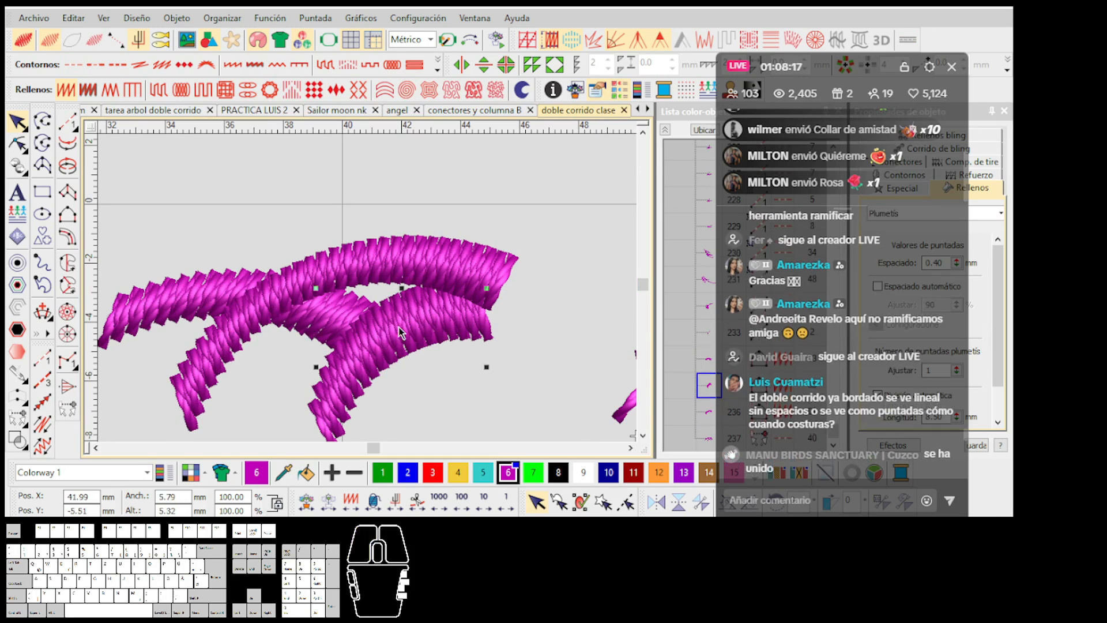
{"action": "left_click", "coordinate": [431, 264]}
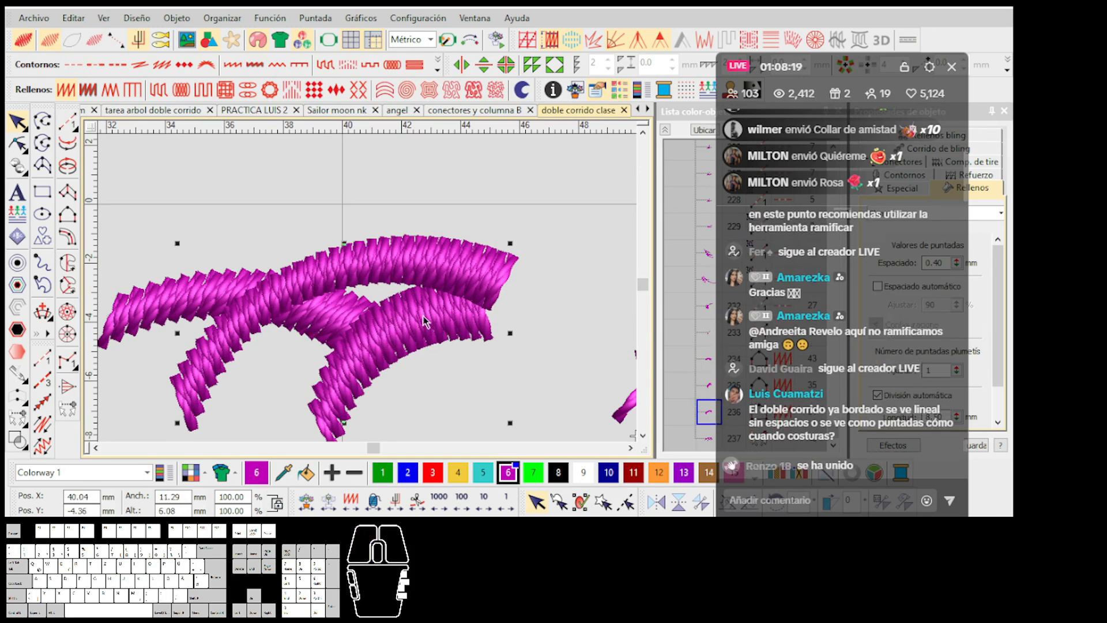
{"action": "scroll", "coordinate": [404, 289], "scroll_direction": "down", "scroll_amount": 3}
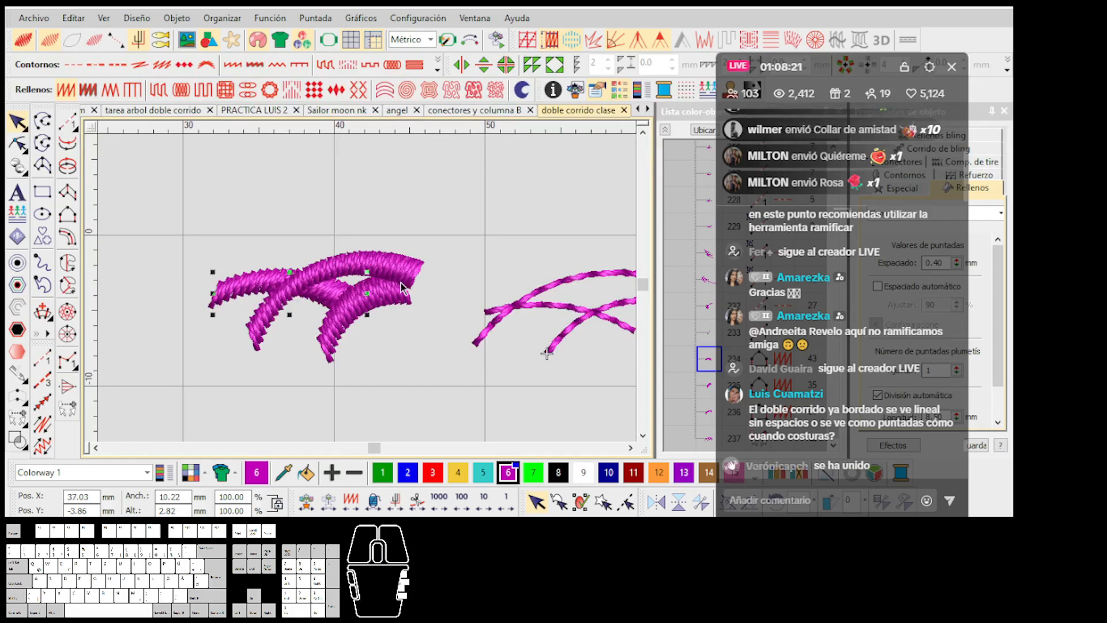
{"action": "left_click", "coordinate": [409, 334]}
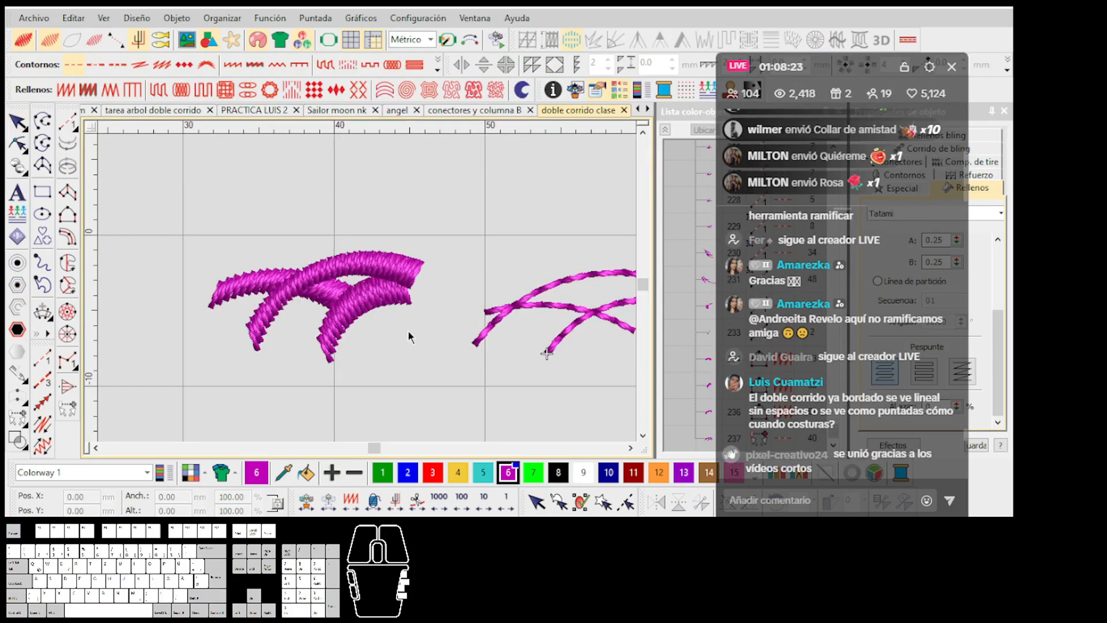
Step: Reorder the leftmost arching column to stitch last, on top of the other two columns
{"action": "scroll", "coordinate": [409, 333], "scroll_direction": "up", "scroll_amount": 2}
{"action": "left_click", "coordinate": [348, 285]}
{"action": "left_click", "coordinate": [295, 237]}
{"action": "left_click", "coordinate": [117, 161]}
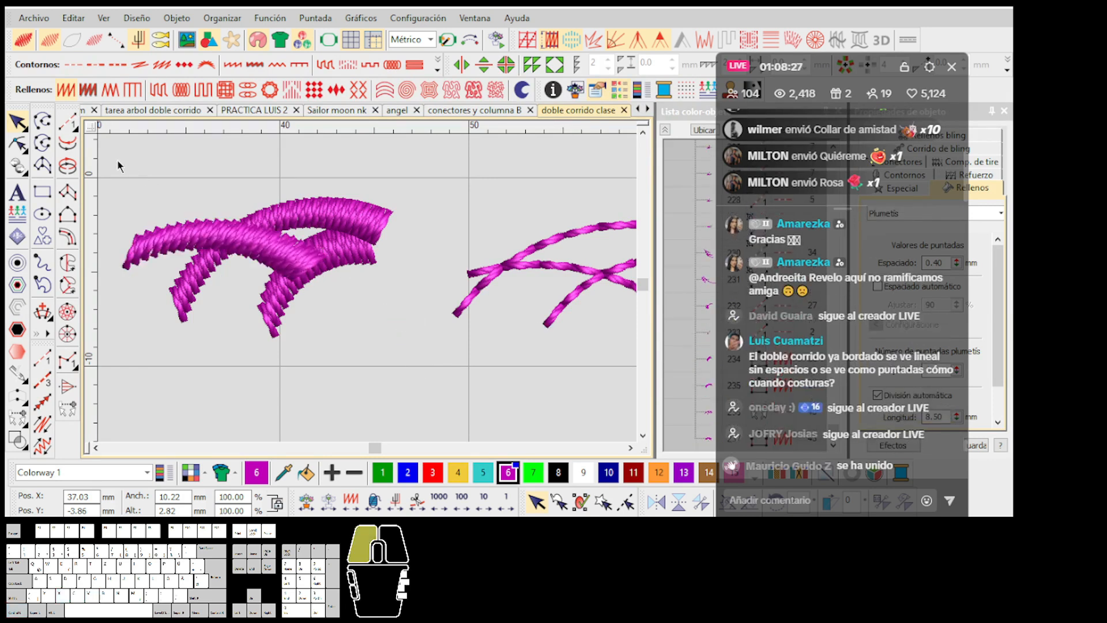
Step: Branch the three columns into one object, placing its start and end just below the lower left column tip
{"action": "left_click_drag", "start_coordinate": [117, 161], "coordinate": [406, 351]}
{"action": "key", "text": "i"}
{"action": "left_click", "coordinate": [166, 346]}
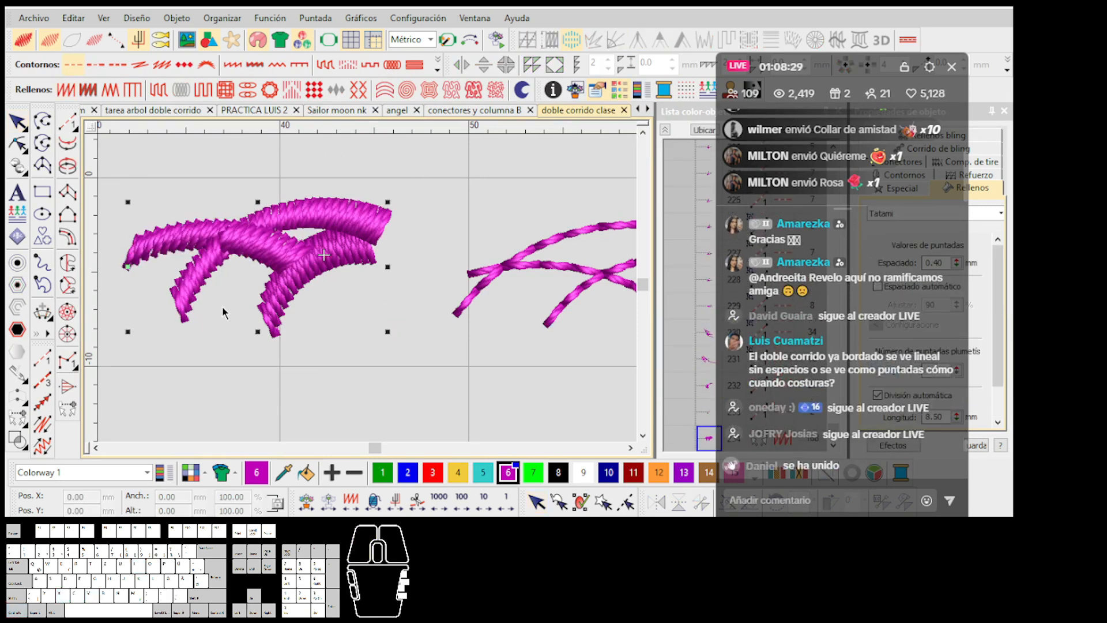
Step: Try moving the branched columns upward as a single object and undo the move
{"action": "scroll", "coordinate": [369, 293], "scroll_direction": "up", "scroll_amount": 1}
{"action": "scroll", "coordinate": [368, 278], "scroll_direction": "down", "scroll_amount": 1}
{"action": "left_click_drag", "start_coordinate": [364, 274], "coordinate": [360, 186]}
{"action": "key", "text": "ctrl+z"}
{"action": "scroll", "coordinate": [370, 293], "scroll_direction": "up", "scroll_amount": 1}
{"action": "scroll", "coordinate": [368, 291], "scroll_direction": "up", "scroll_amount": 2}
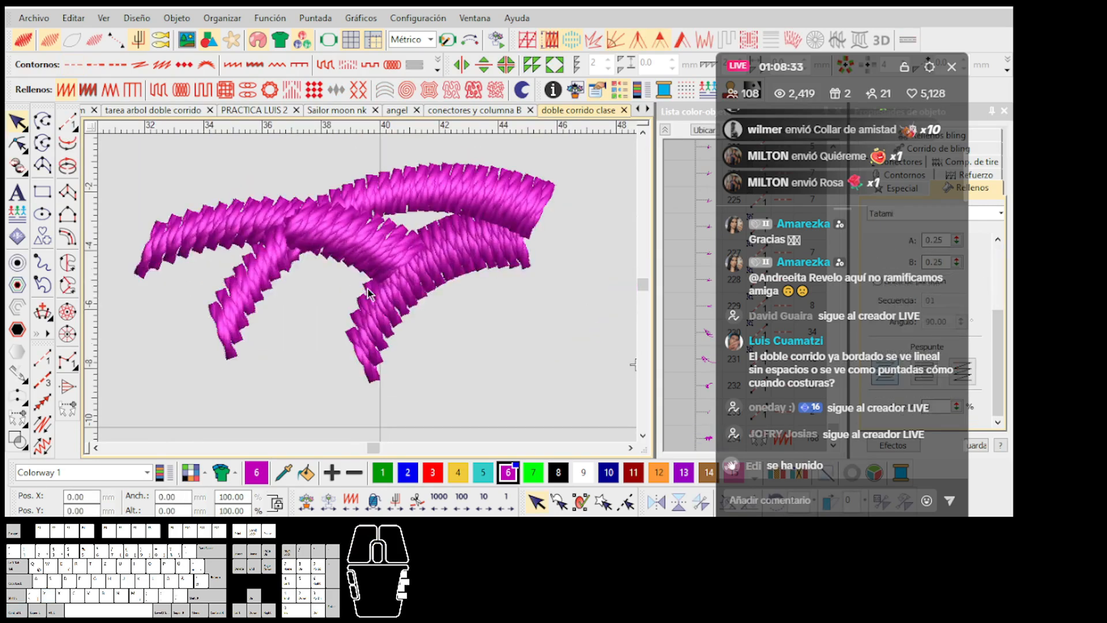
Step: Examine the branched columns as plain stitch lines, checking the travel runs that join them
{"action": "scroll", "coordinate": [345, 286], "scroll_direction": "down", "scroll_amount": 1}
{"action": "scroll", "coordinate": [369, 291], "scroll_direction": "up", "scroll_amount": 1}
{"action": "scroll", "coordinate": [373, 290], "scroll_direction": "down", "scroll_amount": 1}
{"action": "scroll", "coordinate": [373, 287], "scroll_direction": "up", "scroll_amount": 1}
{"action": "scroll", "coordinate": [368, 289], "scroll_direction": "down", "scroll_amount": 3}
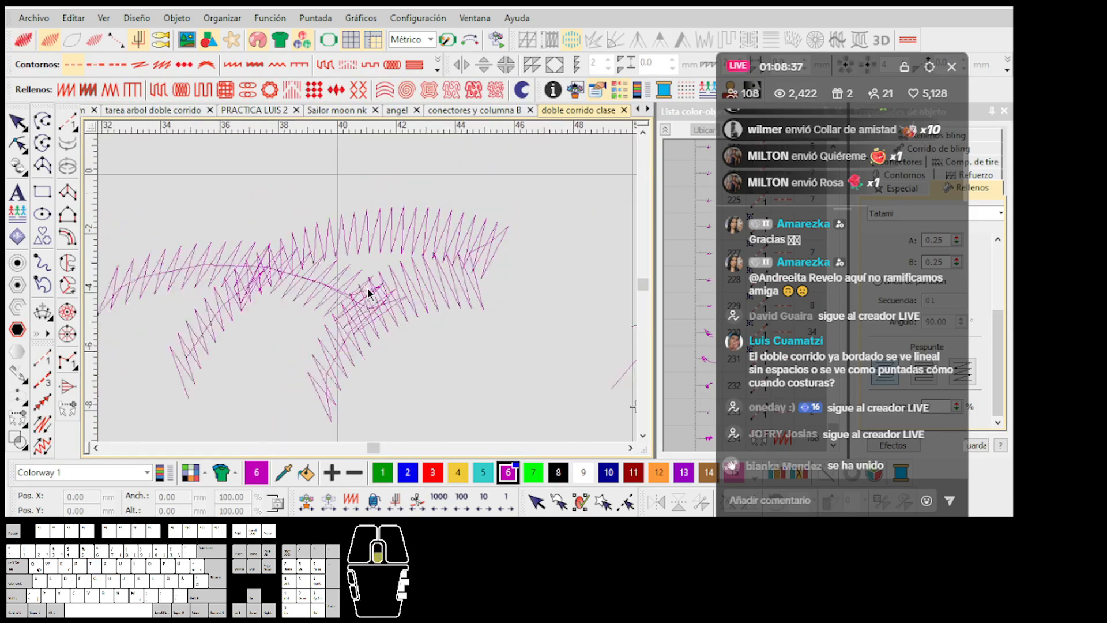
Step: Inspect the branched columns' reshape outlines and entry and exit markers, and return to the realistic stitch view
{"action": "scroll", "coordinate": [352, 293], "scroll_direction": "up", "scroll_amount": 1}
{"action": "left_click", "coordinate": [368, 289]}
{"action": "key", "text": "h"}
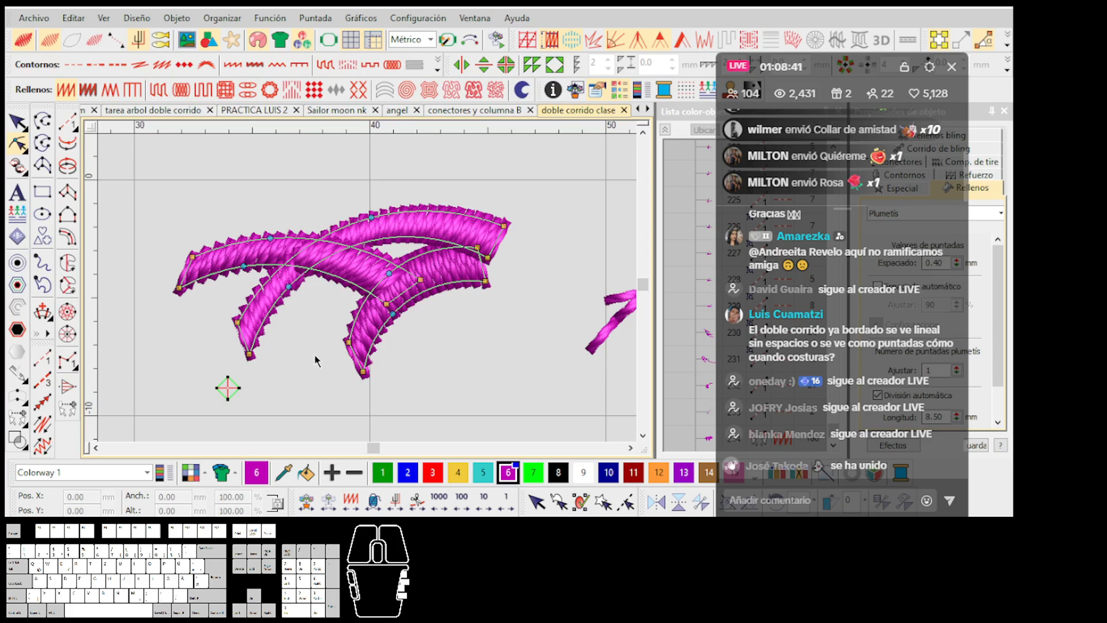
{"action": "scroll", "coordinate": [315, 356], "scroll_direction": "down", "scroll_amount": 4}
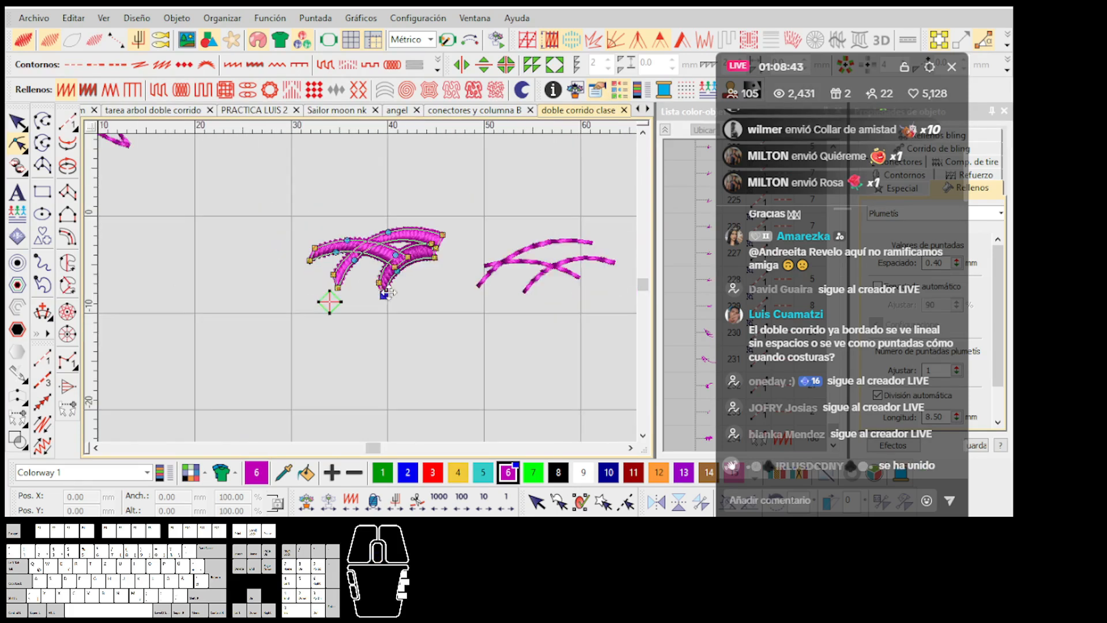
{"action": "key", "text": "Escape"}
{"action": "scroll", "coordinate": [482, 275], "scroll_direction": "up", "scroll_amount": 1}
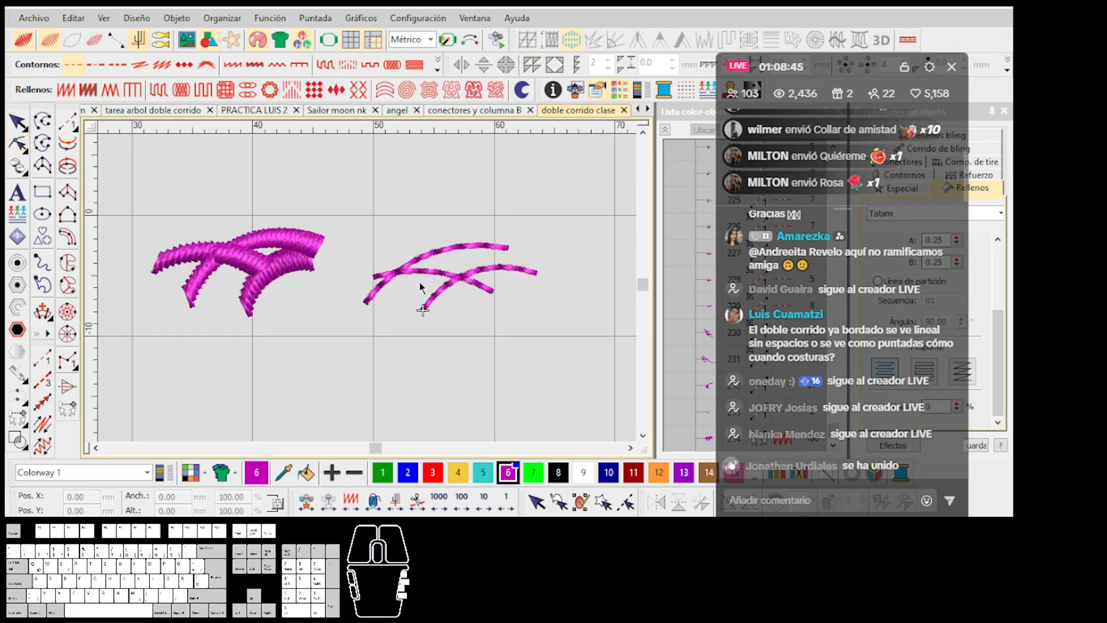
Step: Try moving the three overlapping run lines upward as a single object and undo the move
{"action": "scroll", "coordinate": [421, 286], "scroll_direction": "up", "scroll_amount": 1}
{"action": "left_click_drag", "start_coordinate": [425, 282], "coordinate": [476, 240]}
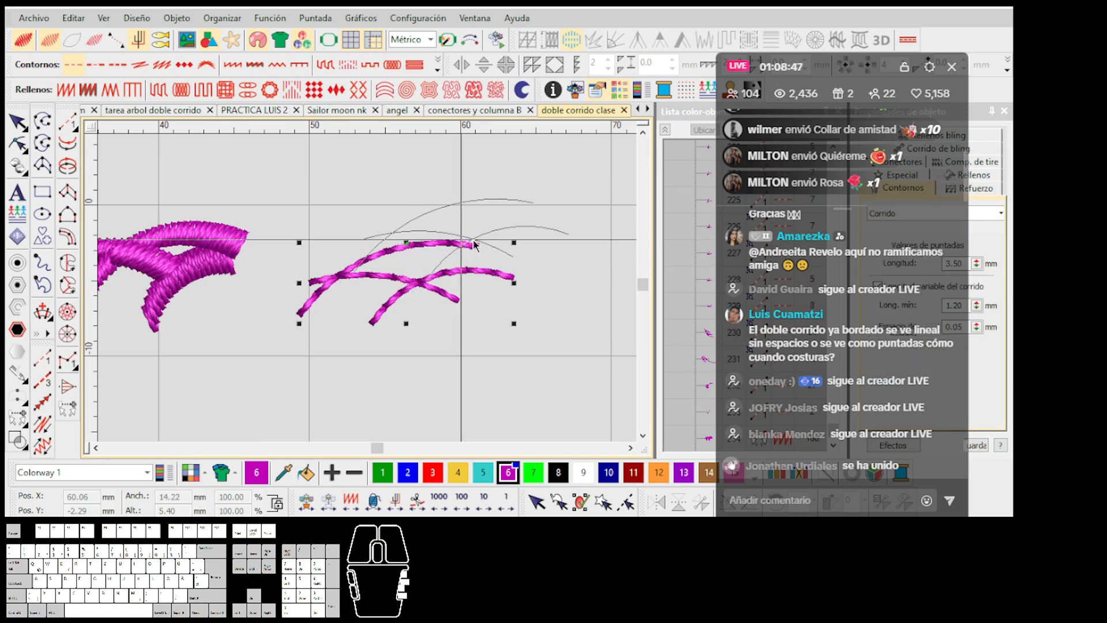
{"action": "key", "text": "ctrl+z"}
{"action": "left_click", "coordinate": [466, 253]}
Step: Draw two crossing curved run lines in the empty area to the right of the run-line sample
{"action": "scroll", "coordinate": [459, 261], "scroll_direction": "up", "scroll_amount": 1}
{"action": "left_click", "coordinate": [68, 121]}
{"action": "left_click", "coordinate": [443, 256]}
{"action": "right_click", "coordinate": [539, 228]}
{"action": "left_click", "coordinate": [617, 246]}
{"action": "key", "text": "Return"}
{"action": "left_click", "coordinate": [575, 298]}
{"action": "right_click", "coordinate": [562, 248]}
{"action": "left_click", "coordinate": [582, 181]}
{"action": "key", "text": "Return"}
Step: Add three more curved run lines crossing the first two to form a web-like sample
{"action": "left_click", "coordinate": [496, 189]}
{"action": "right_click", "coordinate": [605, 211]}
{"action": "left_click", "coordinate": [624, 278]}
{"action": "key", "text": "Return"}
{"action": "left_click", "coordinate": [601, 277]}
{"action": "key", "text": "Return"}
{"action": "left_click", "coordinate": [495, 293]}
{"action": "right_click", "coordinate": [513, 206]}
{"action": "left_click", "coordinate": [570, 158]}
{"action": "key", "text": "Return"}
{"action": "scroll", "coordinate": [559, 196], "scroll_direction": "down", "scroll_amount": 1}
{"action": "key", "text": "Escape"}
Step: Select the five crossing run lines together, inspect how they intersect, and clear the selection
{"action": "left_click_drag", "start_coordinate": [491, 374], "coordinate": [282, 220]}
{"action": "scroll", "coordinate": [334, 334], "scroll_direction": "up", "scroll_amount": 3}
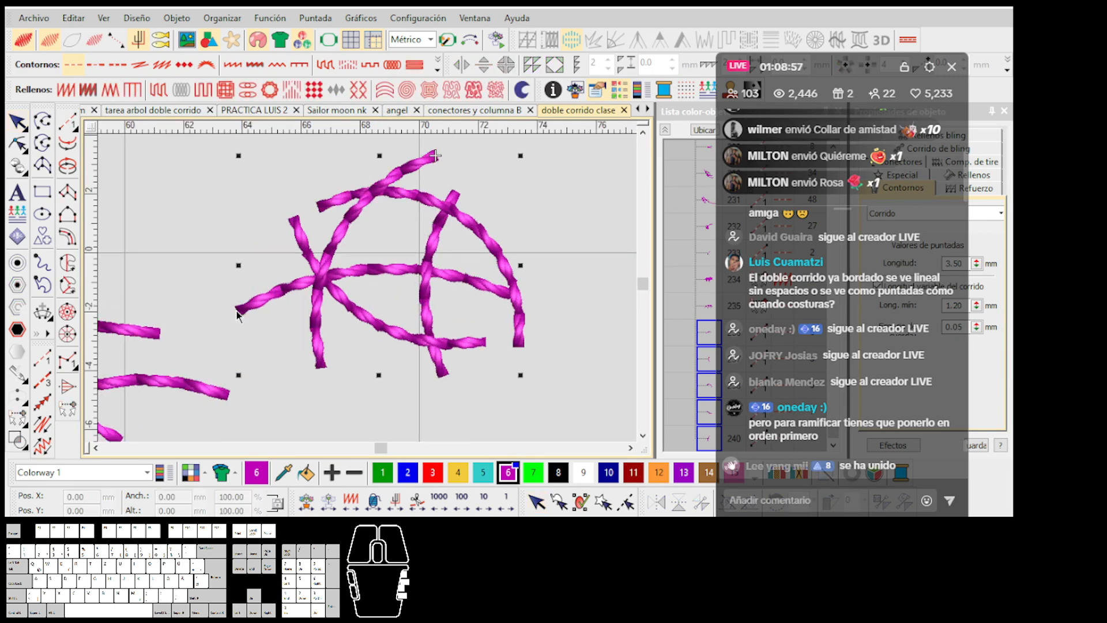
{"action": "left_click", "coordinate": [237, 310]}
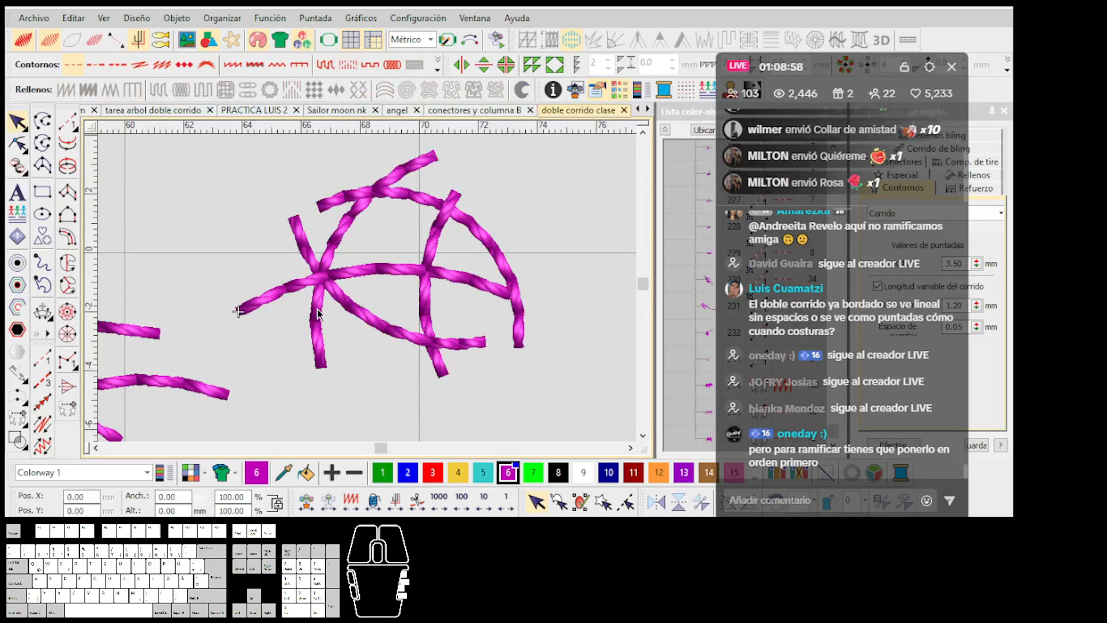
{"action": "scroll", "coordinate": [316, 314], "scroll_direction": "down", "scroll_amount": 5}
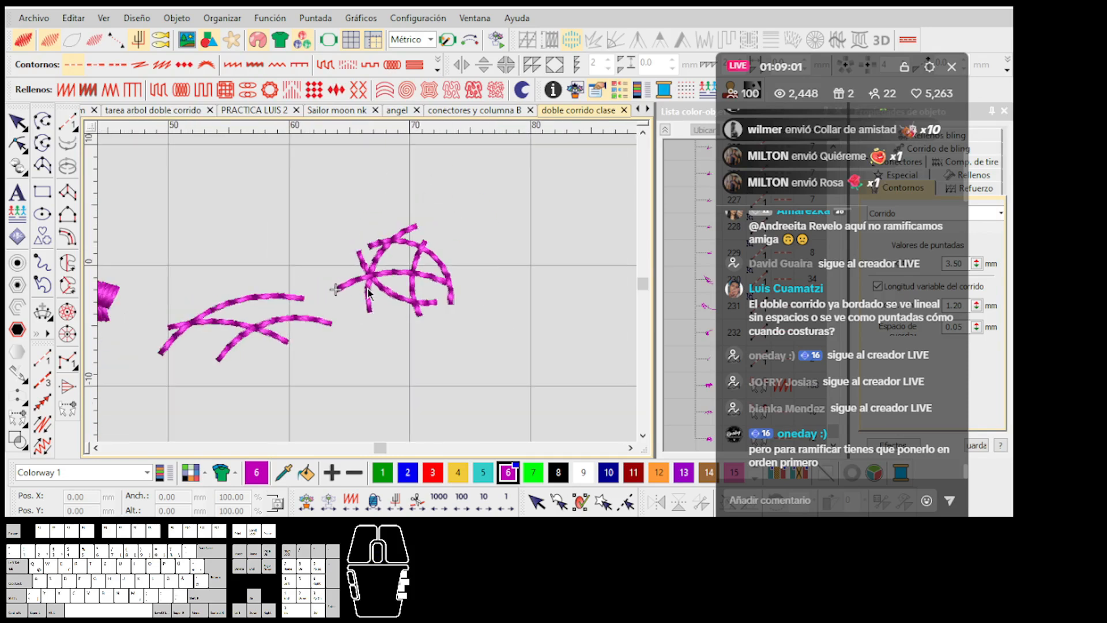
{"action": "scroll", "coordinate": [369, 295], "scroll_direction": "down", "scroll_amount": 1}
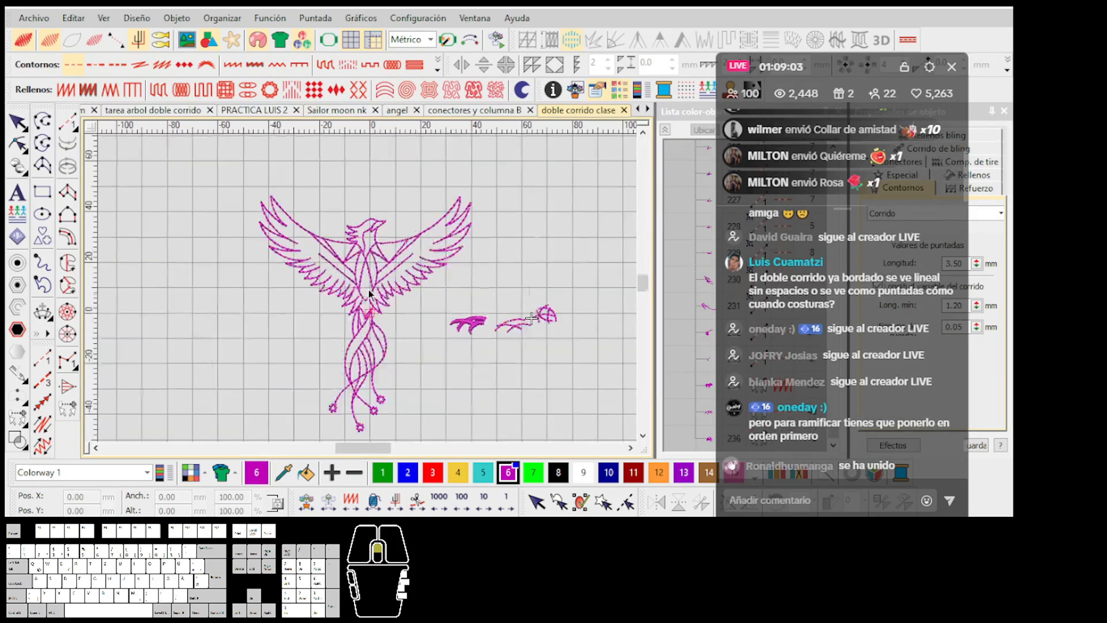
Step: Delete the satin-column and run-line samples beside the bird and show the whole design
{"action": "scroll", "coordinate": [370, 297], "scroll_direction": "up", "scroll_amount": 1}
{"action": "scroll", "coordinate": [371, 303], "scroll_direction": "down", "scroll_amount": 1}
{"action": "scroll", "coordinate": [368, 293], "scroll_direction": "up", "scroll_amount": 2}
{"action": "scroll", "coordinate": [382, 282], "scroll_direction": "down", "scroll_amount": 2}
{"action": "scroll", "coordinate": [420, 315], "scroll_direction": "up", "scroll_amount": 2}
{"action": "left_click", "coordinate": [379, 275]}
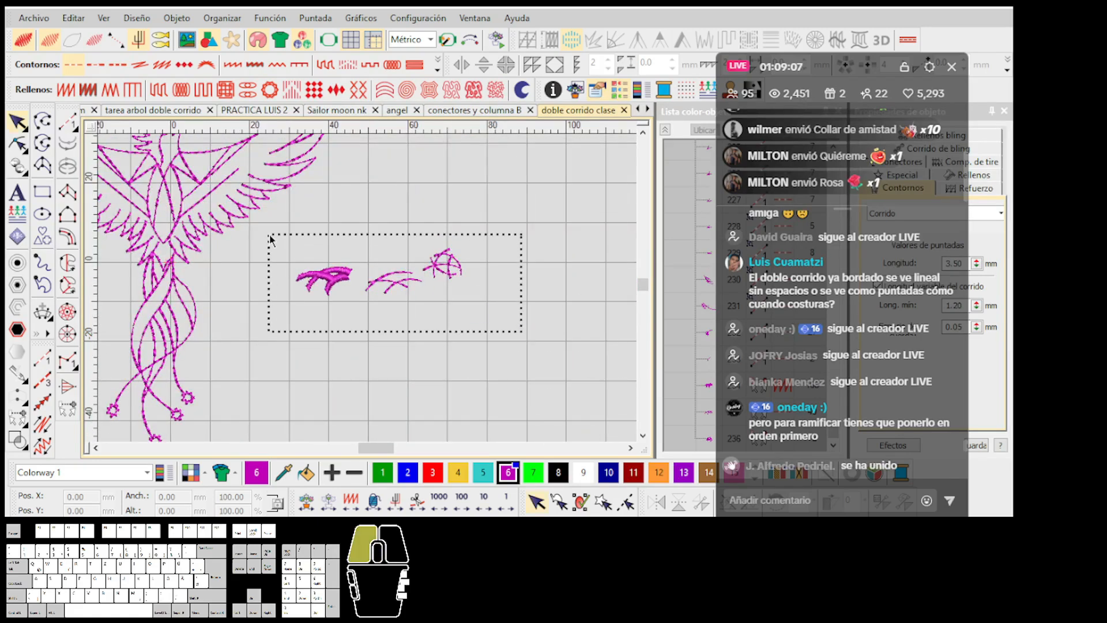
{"action": "left_click_drag", "start_coordinate": [270, 238], "coordinate": [272, 238]}
{"action": "key", "text": "Delete"}
{"action": "key", "text": "0"}
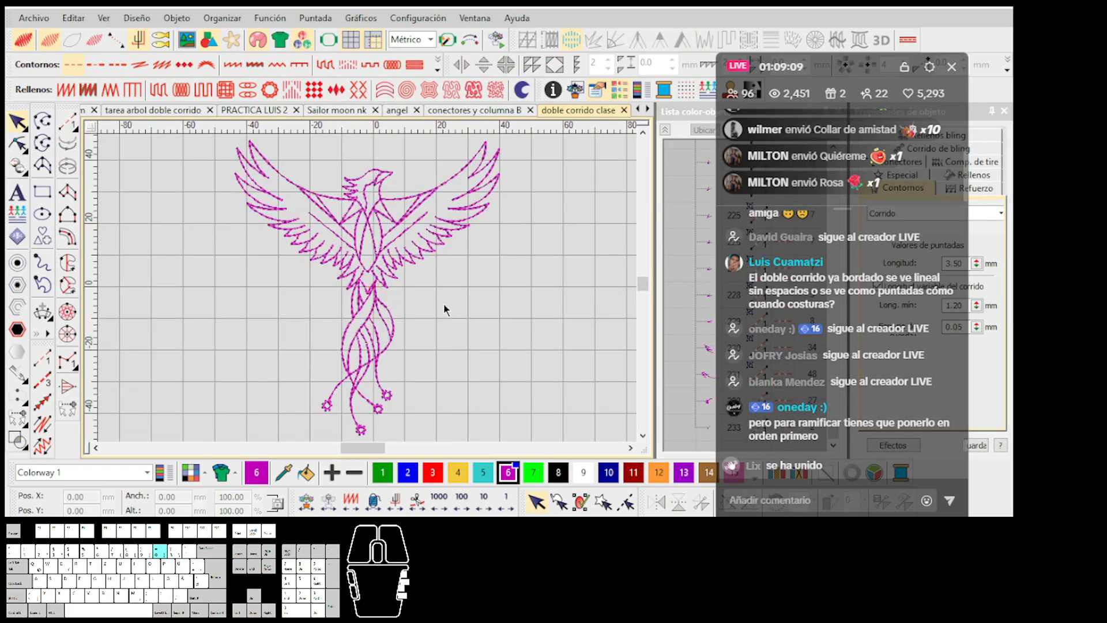
{"action": "left_click", "coordinate": [477, 315]}
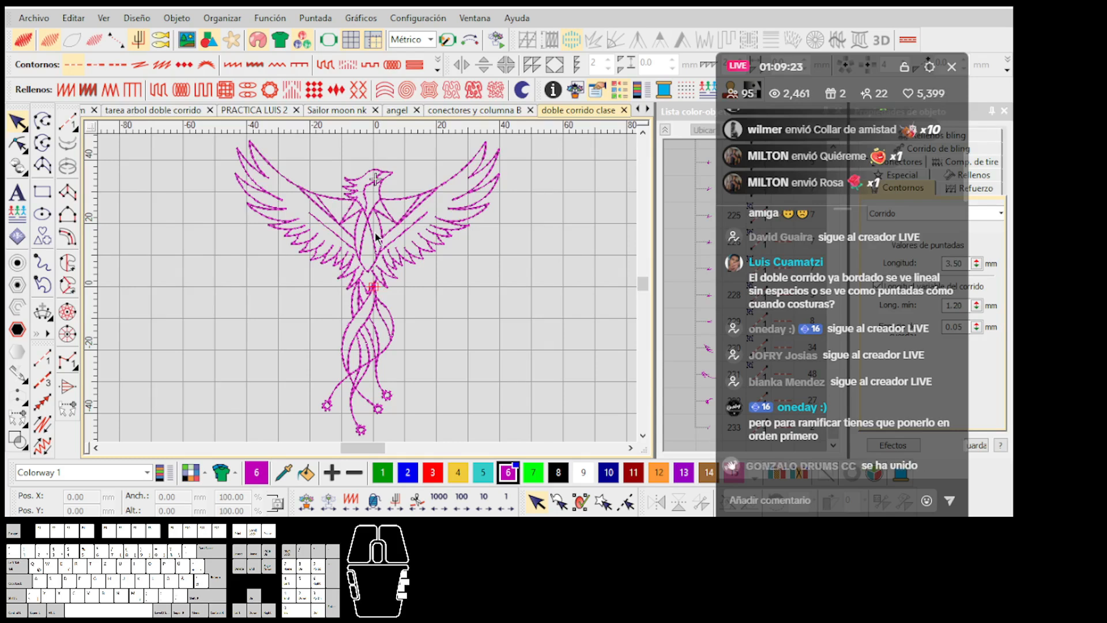
{"action": "scroll", "coordinate": [368, 224], "scroll_direction": "up", "scroll_amount": 5}
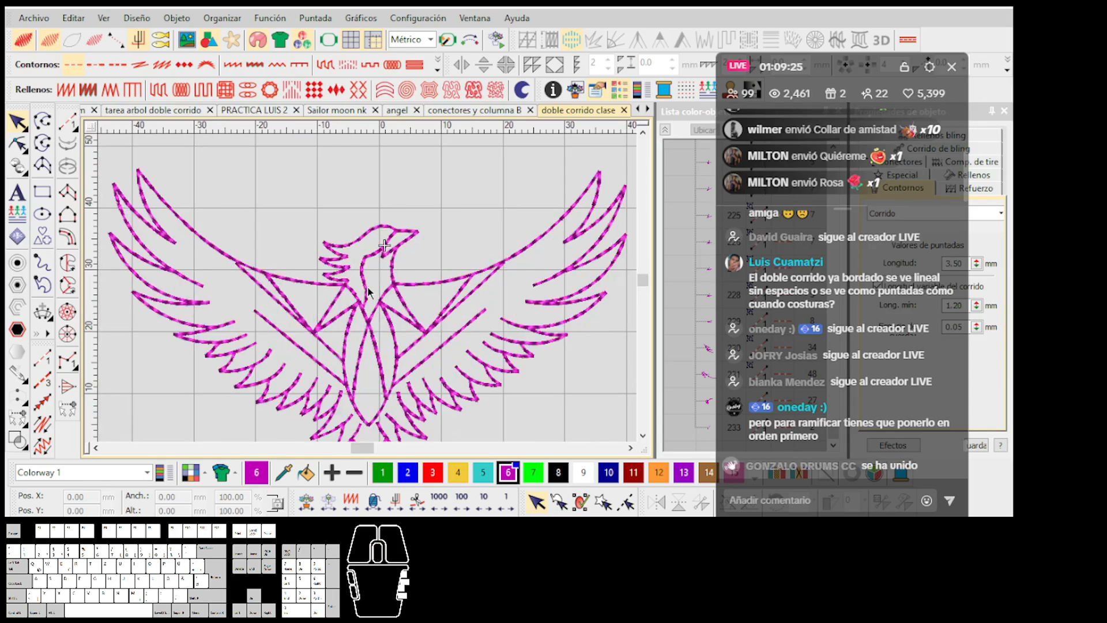
{"action": "key", "text": "0"}
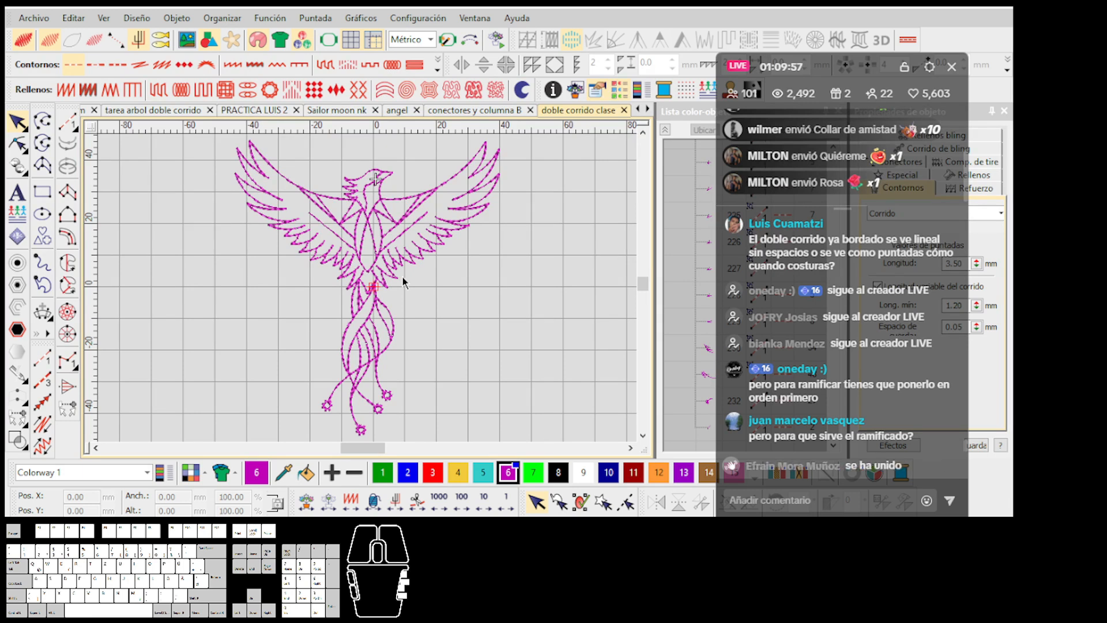
{"action": "left_click", "coordinate": [69, 215]}
{"action": "scroll", "coordinate": [562, 270], "scroll_direction": "up", "scroll_amount": 6}
{"action": "scroll", "coordinate": [368, 293], "scroll_direction": "up", "scroll_amount": 2}
{"action": "left_click", "coordinate": [269, 269]}
{"action": "right_click", "coordinate": [318, 260]}
{"action": "left_click", "coordinate": [356, 227]}
{"action": "key", "text": "BackSpace"}
{"action": "key", "text": "BackSpace"}
Step: Digitize a curved column rising to the right beside the bird, about 10.3 mm wide and 5.4 mm high
{"action": "left_click", "coordinate": [223, 294]}
{"action": "right_click", "coordinate": [284, 294]}
{"action": "left_click", "coordinate": [409, 224]}
{"action": "left_click", "coordinate": [243, 322]}
{"action": "right_click", "coordinate": [333, 316]}
{"action": "key", "text": "Return"}
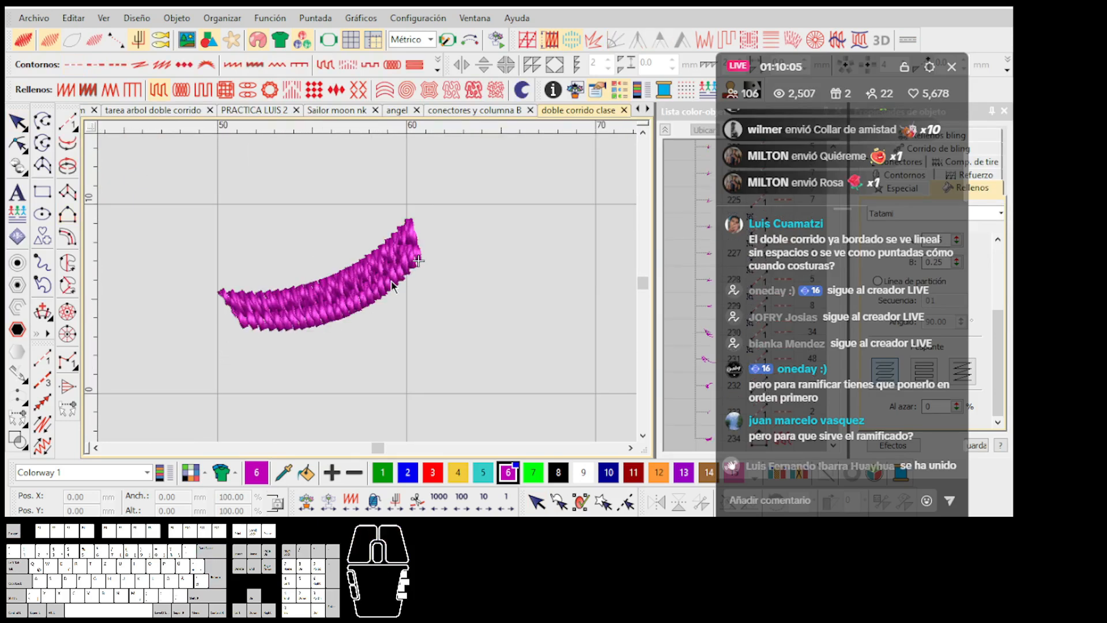
Step: Duplicate the satin column below the original, turn the copy into a downward-opening arch, and place it touching the upper column
{"action": "left_click_drag", "start_coordinate": [351, 293], "coordinate": [385, 386]}
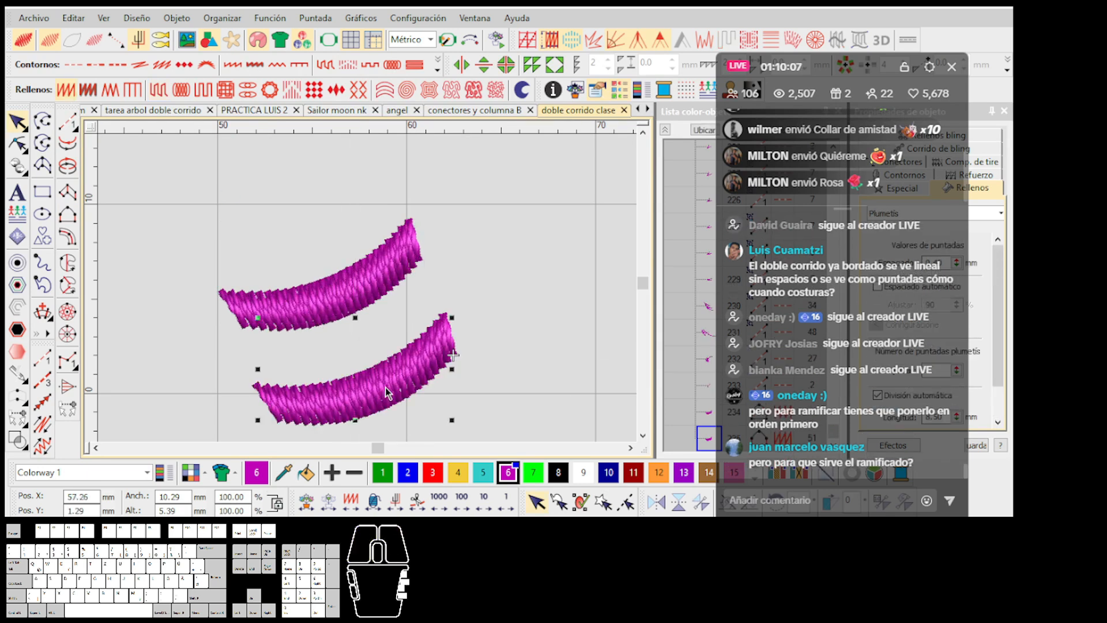
{"action": "left_click_drag", "start_coordinate": [442, 351], "coordinate": [278, 387]}
{"action": "left_click_drag", "start_coordinate": [405, 358], "coordinate": [389, 353]}
Step: Adjust the entry and exit points of the two purple columns, ending the stitching at the lower column's right tip
{"action": "scroll", "coordinate": [341, 330], "scroll_direction": "up", "scroll_amount": 1}
{"action": "left_click", "coordinate": [371, 242]}
{"action": "key", "text": "h"}
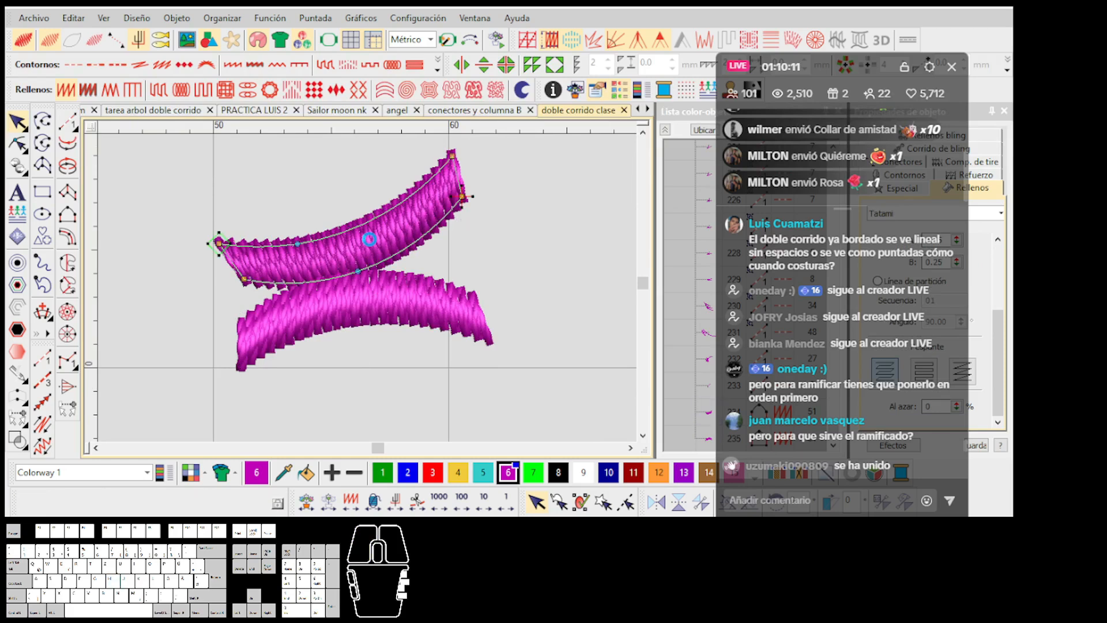
{"action": "left_click", "coordinate": [360, 278]}
{"action": "key", "text": "t"}
{"action": "left_click_drag", "start_coordinate": [485, 341], "coordinate": [340, 268]}
{"action": "key", "text": "t"}
{"action": "left_click_drag", "start_coordinate": [243, 325], "coordinate": [535, 359]}
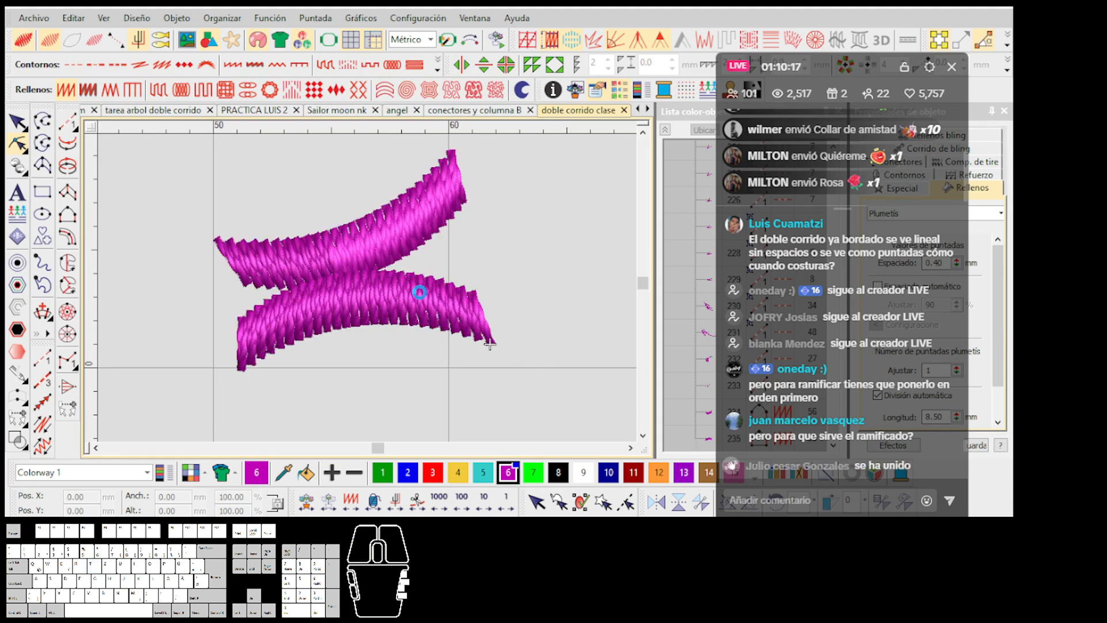
Step: Digitize a curved column tracing over the upper purple column
{"action": "scroll", "coordinate": [489, 344], "scroll_direction": "up", "scroll_amount": 1}
{"action": "left_click", "coordinate": [67, 217]}
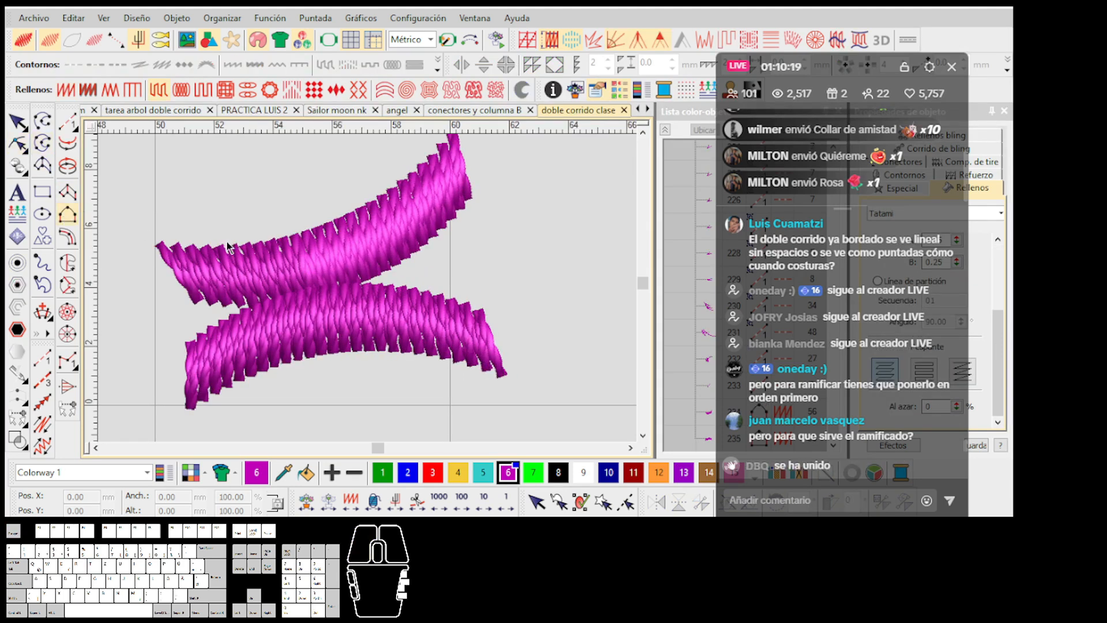
{"action": "left_click", "coordinate": [171, 250]}
{"action": "right_click", "coordinate": [302, 243]}
{"action": "left_click", "coordinate": [445, 149]}
{"action": "key", "text": "Return"}
{"action": "left_click", "coordinate": [205, 292]}
{"action": "right_click", "coordinate": [330, 286]}
{"action": "left_click", "coordinate": [455, 197]}
{"action": "key", "text": "Return"}
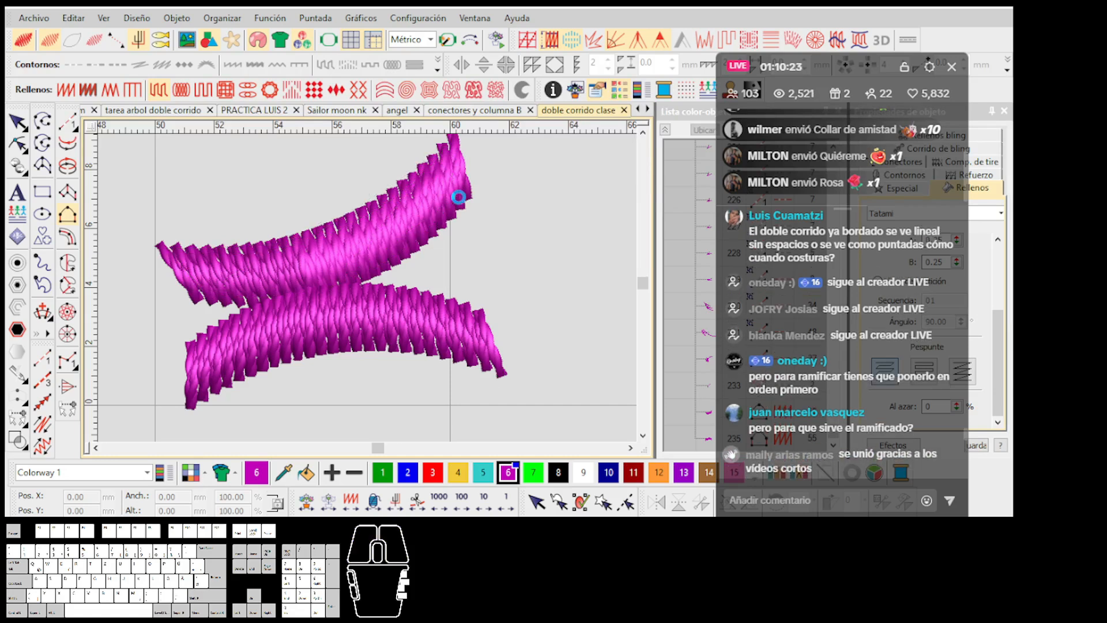
Step: Move the traced column's exit point to the middle of its lower edge and give it a satin fill in yellow colour 4
{"action": "key", "text": "h"}
{"action": "left_click_drag", "start_coordinate": [455, 208], "coordinate": [333, 303]}
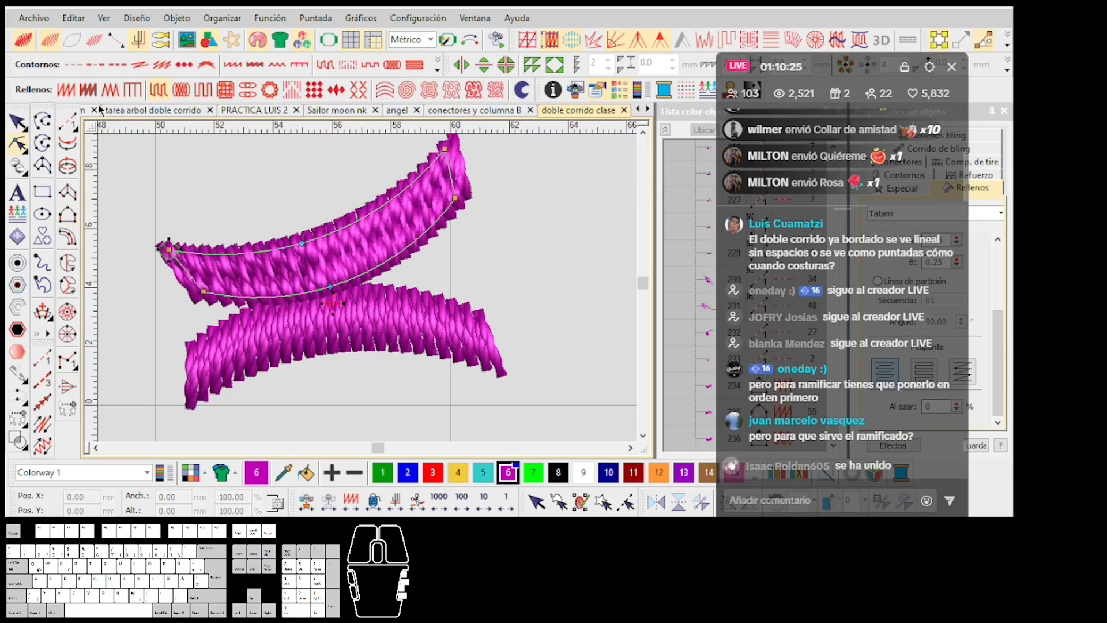
{"action": "left_click", "coordinate": [66, 90]}
{"action": "left_click", "coordinate": [456, 472]}
{"action": "key", "text": "Escape"}
{"action": "left_click", "coordinate": [454, 468]}
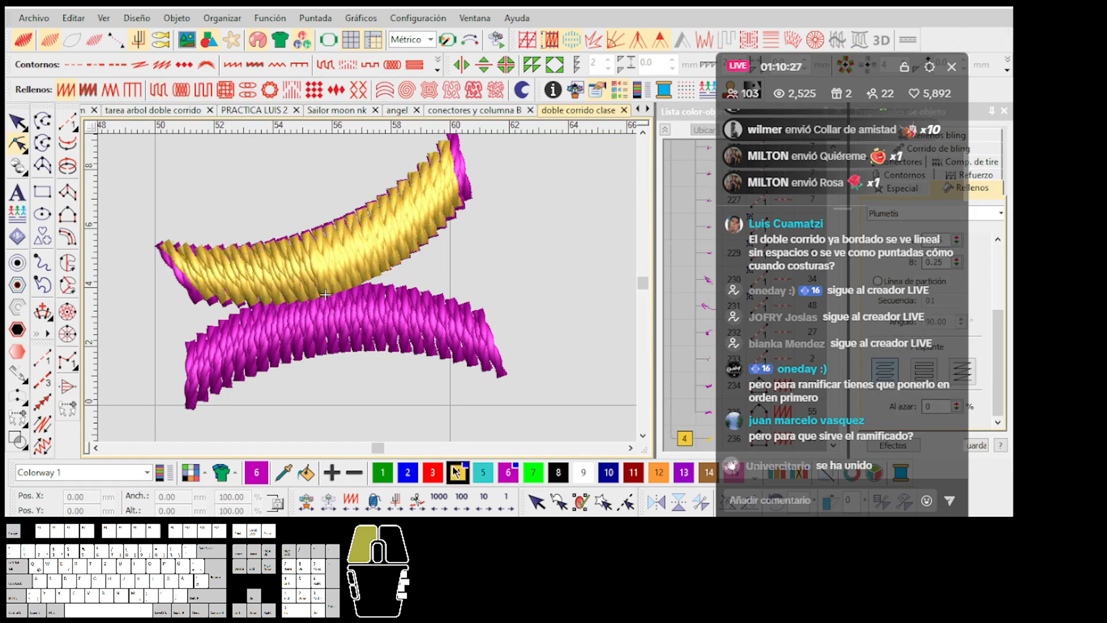
Step: Draw a yellow travel run from the upper column's exit point across the lower column to its left end
{"action": "left_click", "coordinate": [68, 124]}
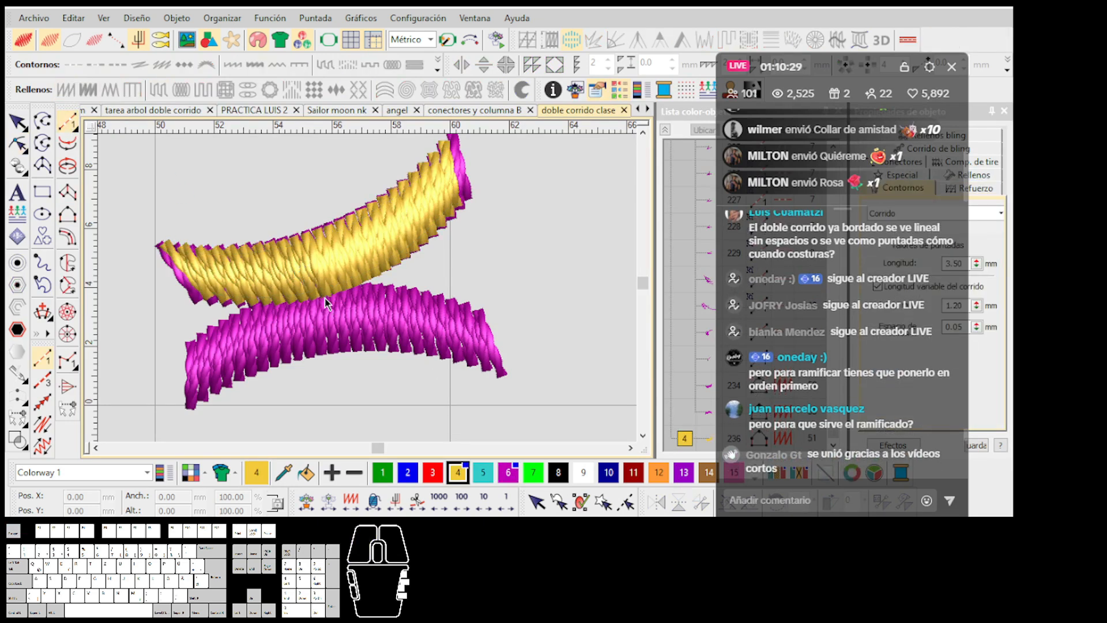
{"action": "left_click", "coordinate": [333, 314]}
{"action": "left_click", "coordinate": [270, 325]}
{"action": "left_click", "coordinate": [200, 368]}
{"action": "key", "text": "Return"}
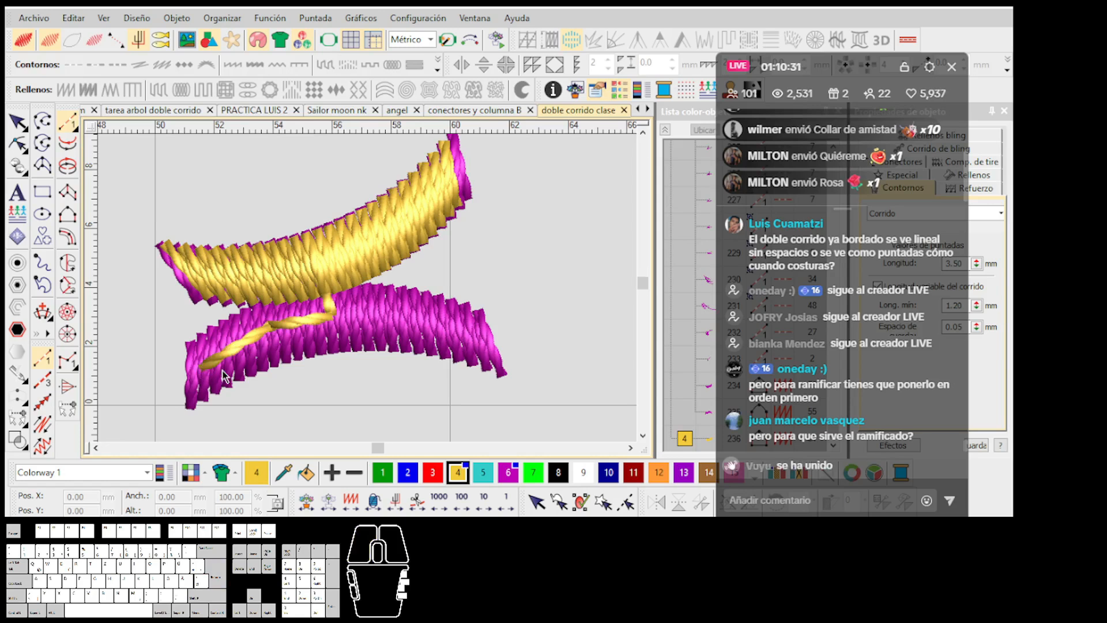
Step: Digitize a yellow satin column tracing over the arched lower purple column, covering the travel run
{"action": "left_click", "coordinate": [67, 214]}
{"action": "left_click", "coordinate": [194, 399]}
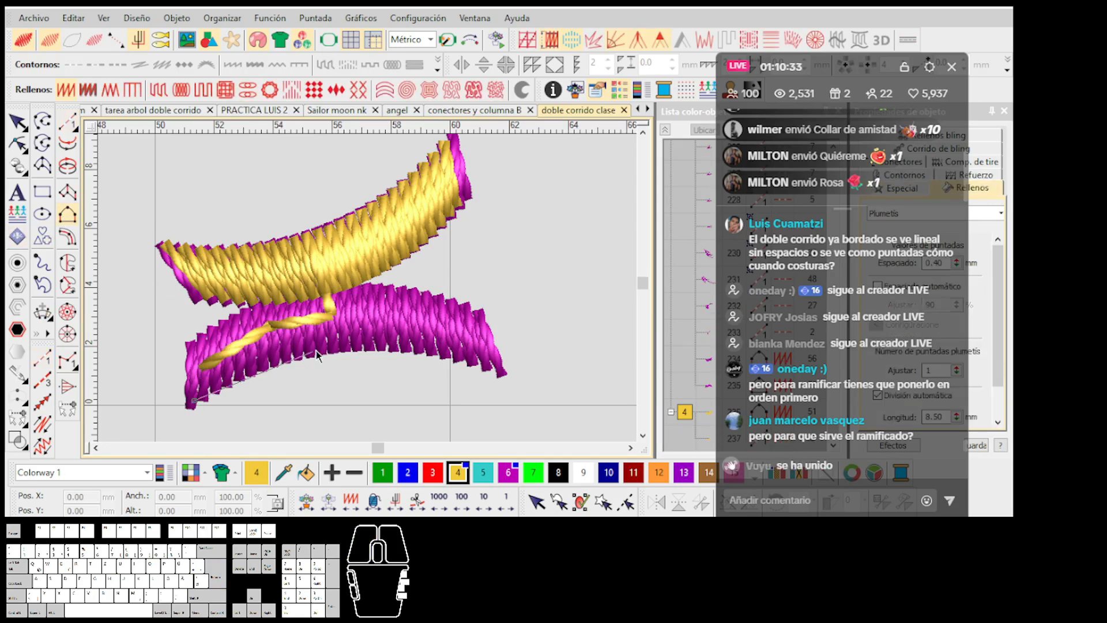
{"action": "left_click", "coordinate": [495, 364]}
{"action": "key", "text": "Return"}
{"action": "left_click", "coordinate": [197, 349]}
{"action": "right_click", "coordinate": [312, 294]}
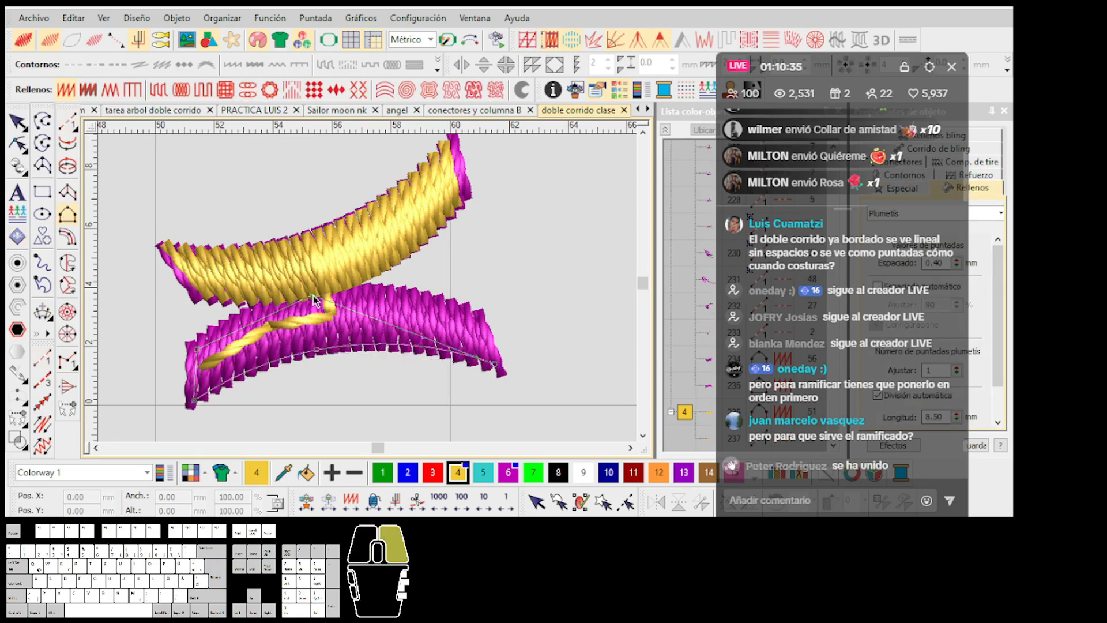
{"action": "left_click", "coordinate": [467, 320]}
{"action": "key", "text": "Return"}
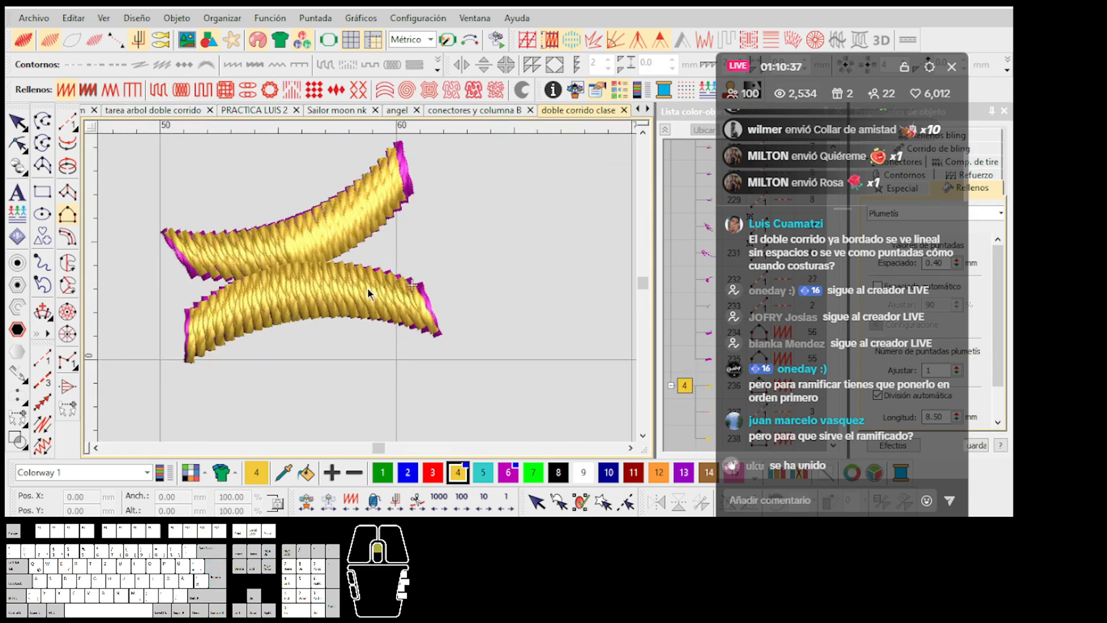
Step: Select the yellow columns with their travel run and move them clear of the purple ones, down and to the right
{"action": "scroll", "coordinate": [346, 285], "scroll_direction": "up", "scroll_amount": 1}
{"action": "key", "text": "t"}
{"action": "scroll", "coordinate": [372, 286], "scroll_direction": "down", "scroll_amount": 3}
{"action": "key", "text": "t"}
{"action": "scroll", "coordinate": [371, 285], "scroll_direction": "up", "scroll_amount": 2}
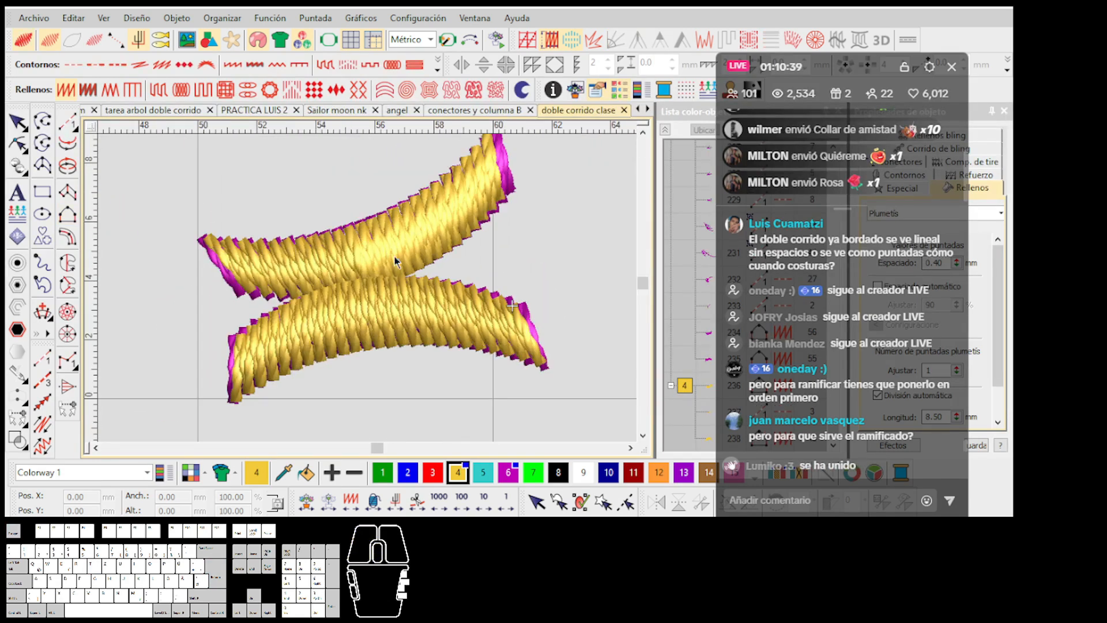
{"action": "left_click", "coordinate": [395, 256]}
{"action": "left_click", "coordinate": [460, 325], "text": "shift"}
{"action": "scroll", "coordinate": [445, 318], "scroll_direction": "down", "scroll_amount": 2}
{"action": "left_click", "coordinate": [366, 258]}
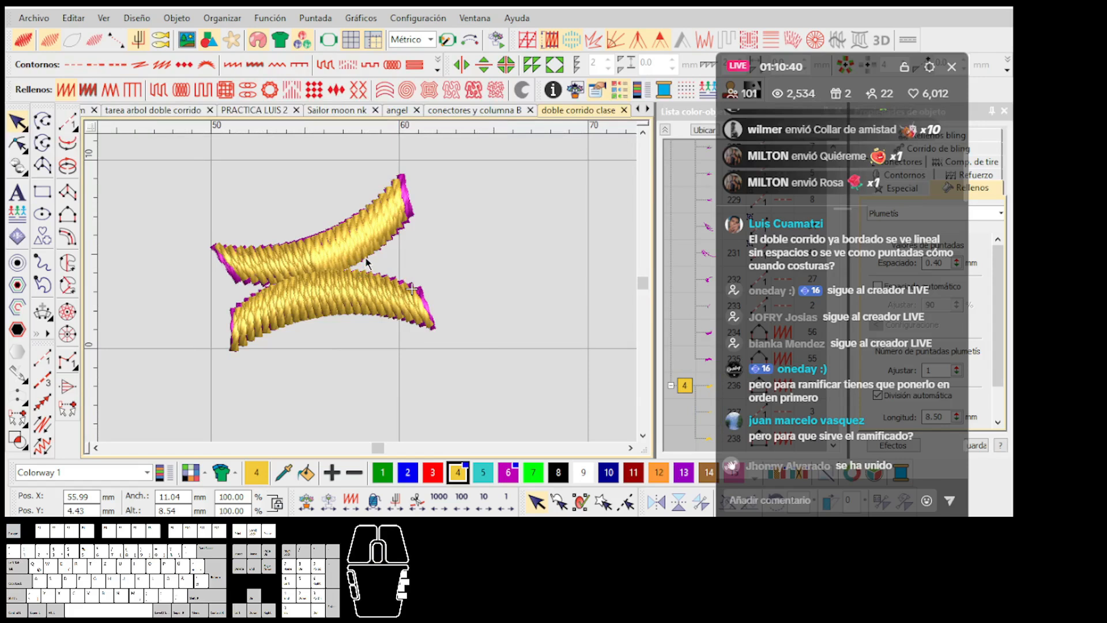
{"action": "left_click", "coordinate": [374, 298], "text": "shift"}
{"action": "scroll", "coordinate": [418, 334], "scroll_direction": "down", "scroll_amount": 2}
{"action": "left_click_drag", "start_coordinate": [375, 298], "coordinate": [521, 327]}
{"action": "scroll", "coordinate": [491, 311], "scroll_direction": "up", "scroll_amount": 1}
{"action": "key", "text": "Escape"}
{"action": "scroll", "coordinate": [369, 290], "scroll_direction": "up", "scroll_amount": 1}
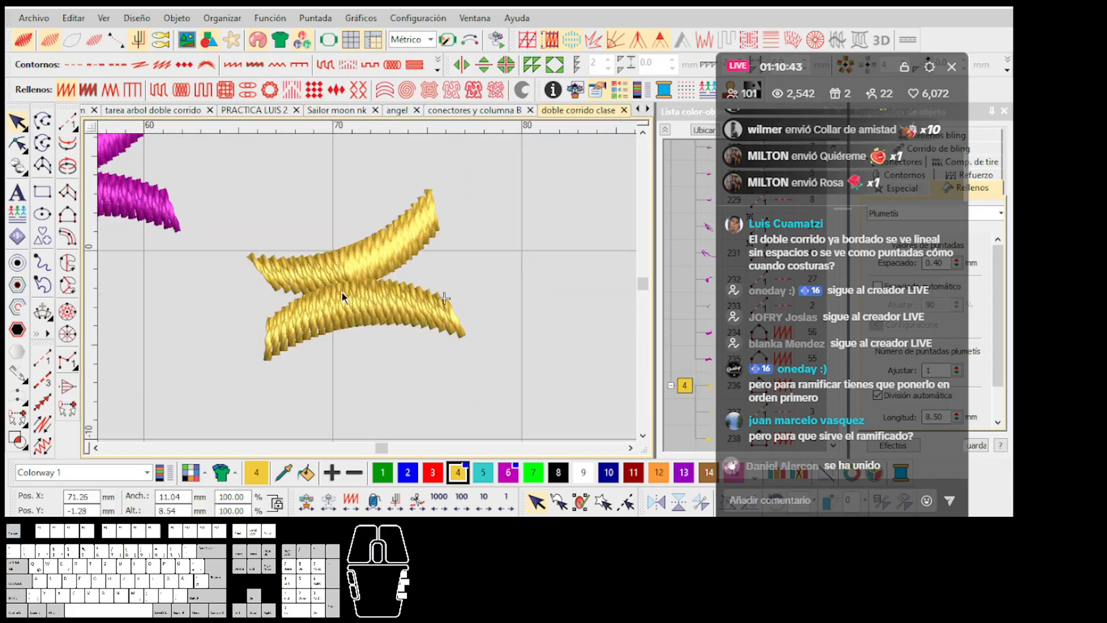
Step: Examine the yellow columns as plain stitch lines, following the manually drawn travel run beneath the lower column
{"action": "key", "text": "t"}
{"action": "scroll", "coordinate": [342, 292], "scroll_direction": "up", "scroll_amount": 4}
{"action": "left_click", "coordinate": [368, 289]}
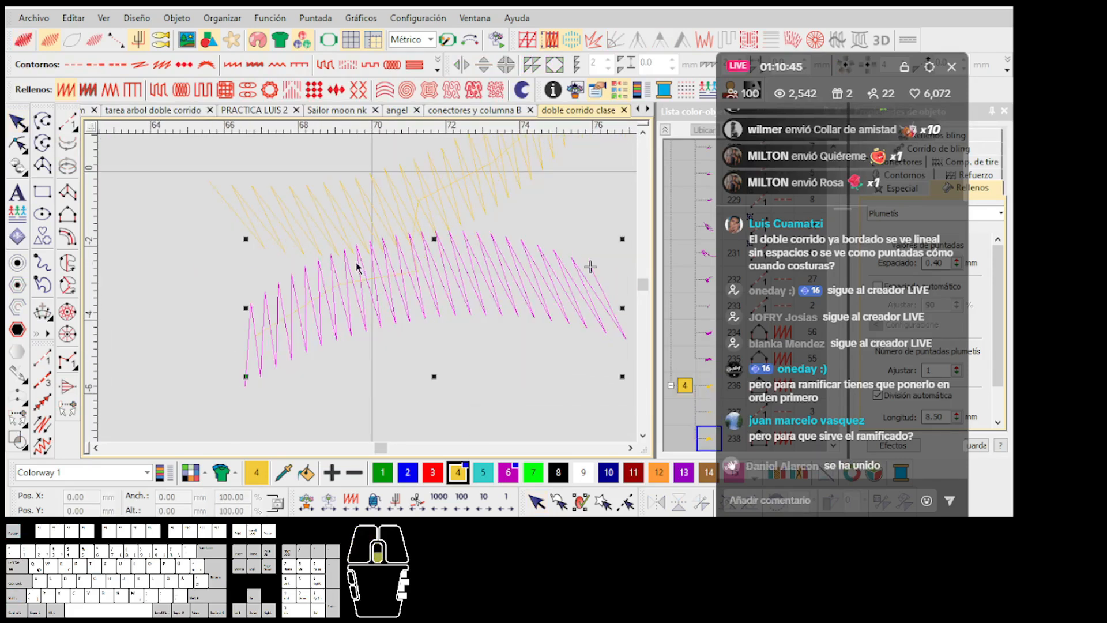
{"action": "scroll", "coordinate": [323, 271], "scroll_direction": "down", "scroll_amount": 2}
{"action": "scroll", "coordinate": [315, 271], "scroll_direction": "down", "scroll_amount": 1}
{"action": "key", "text": "t"}
{"action": "scroll", "coordinate": [564, 366], "scroll_direction": "down", "scroll_amount": 1}
Step: Examine the purple columns as plain stitch lines, checking the travel stitches that connect them
{"action": "left_click_drag", "start_coordinate": [475, 378], "coordinate": [228, 219]}
{"action": "scroll", "coordinate": [229, 219], "scroll_direction": "up", "scroll_amount": 2}
{"action": "key", "text": "t"}
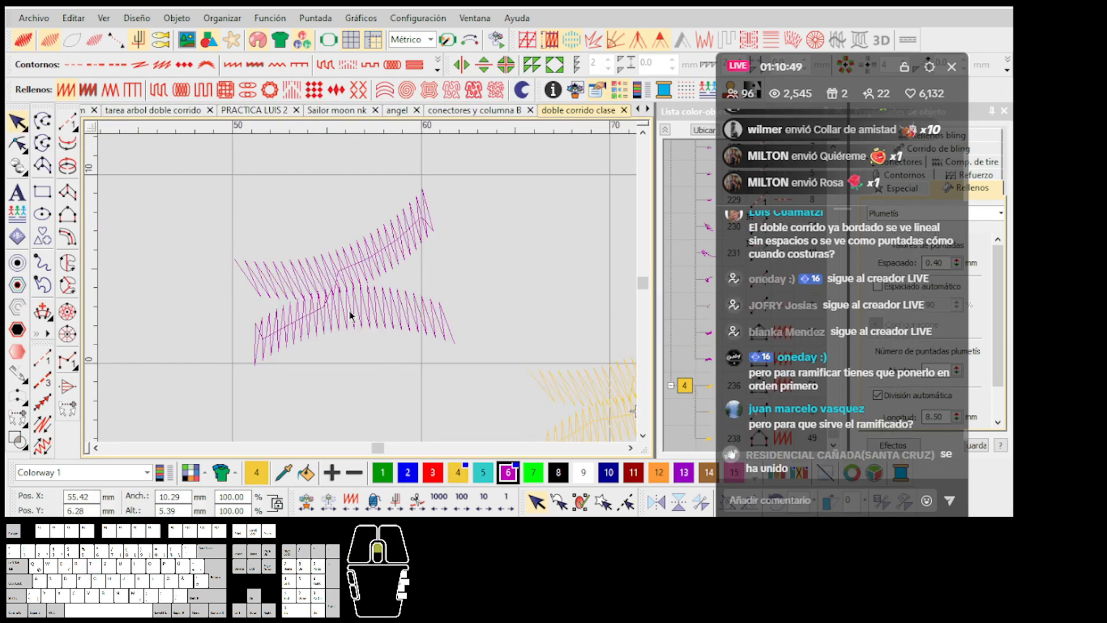
{"action": "scroll", "coordinate": [349, 282], "scroll_direction": "up", "scroll_amount": 3}
{"action": "scroll", "coordinate": [349, 282], "scroll_direction": "up", "scroll_amount": 1}
{"action": "scroll", "coordinate": [264, 337], "scroll_direction": "down", "scroll_amount": 4}
Step: Inspect the reshape points of the travel run under the lower yellow column and leave them unedited
{"action": "scroll", "coordinate": [370, 294], "scroll_direction": "up", "scroll_amount": 4}
{"action": "left_click", "coordinate": [383, 280]}
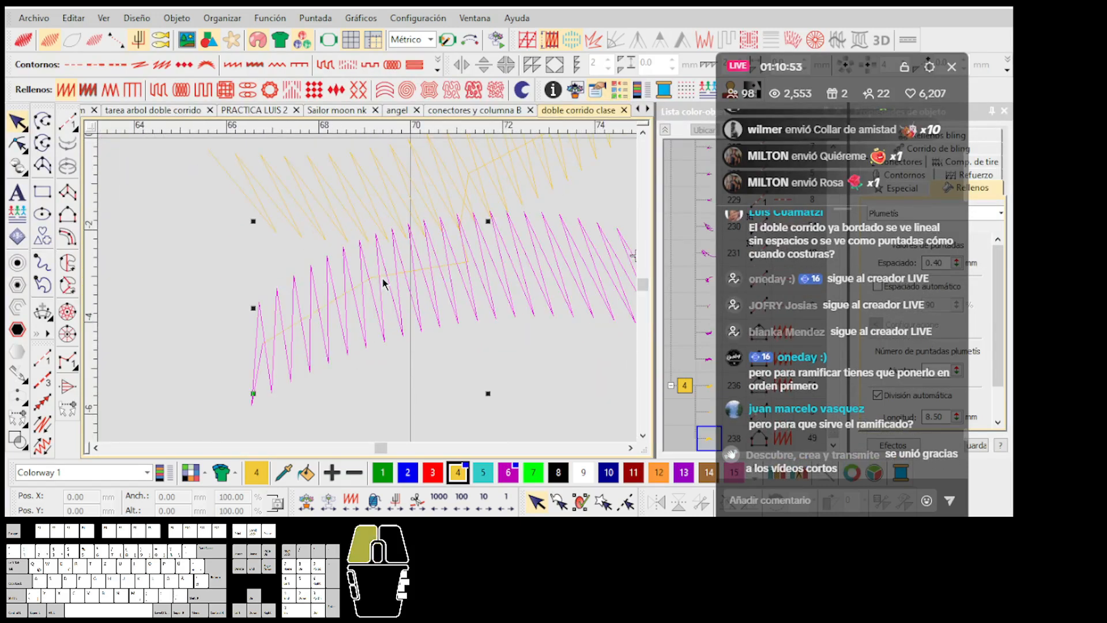
{"action": "key", "text": "h"}
{"action": "left_click", "coordinate": [375, 277]}
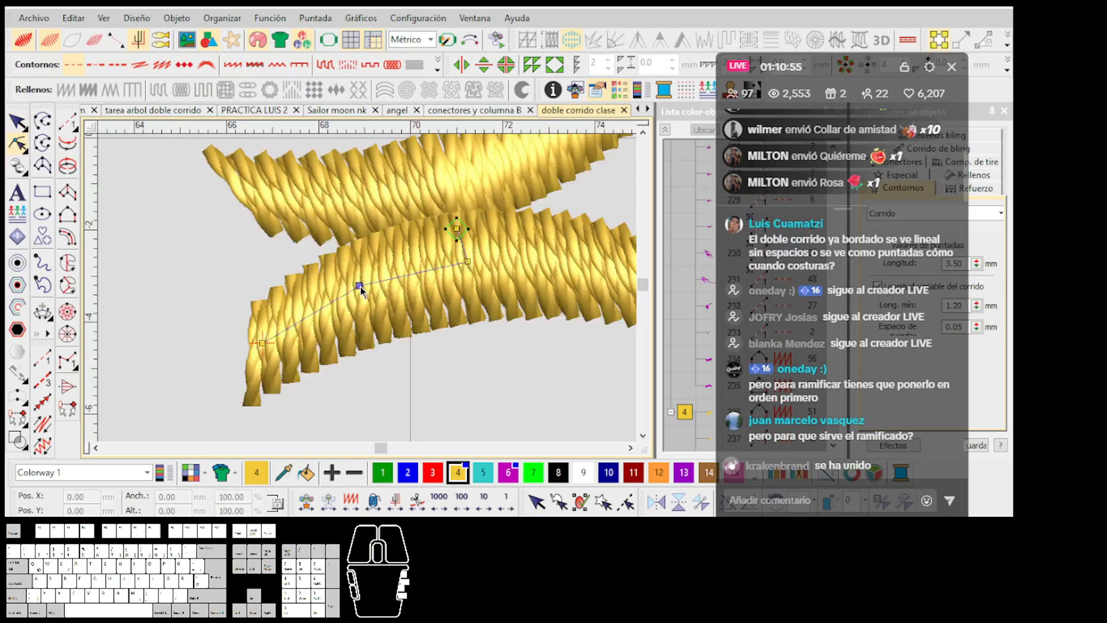
{"action": "scroll", "coordinate": [369, 285], "scroll_direction": "down", "scroll_amount": 6}
{"action": "key", "text": "Escape"}
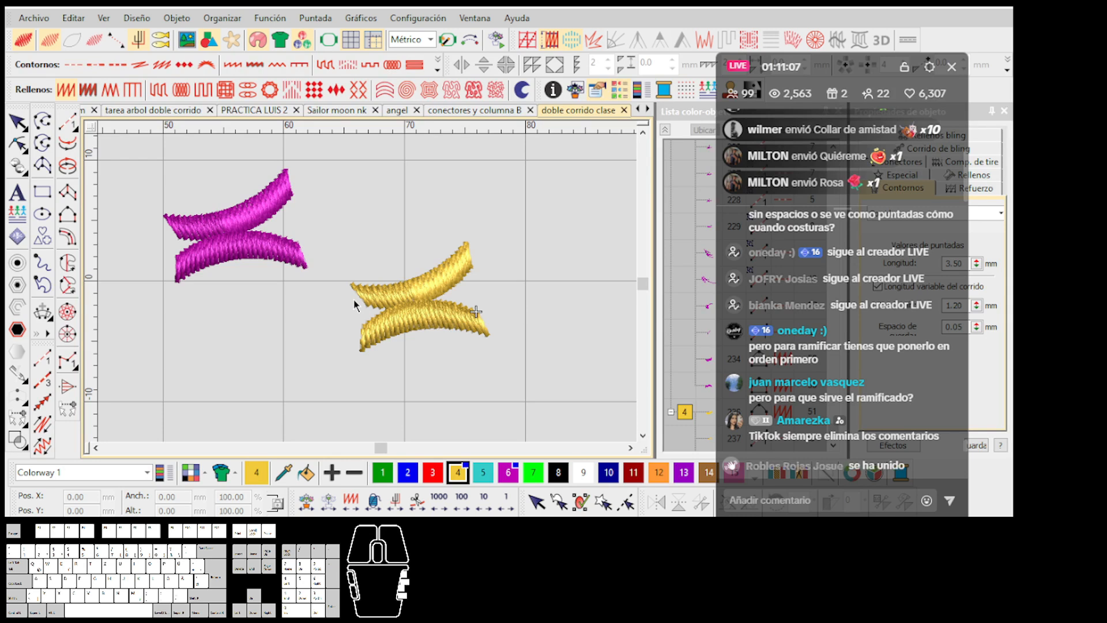
Step: Delete the purple and yellow sample columns beside the bird and show the whole design
{"action": "key", "text": "0"}
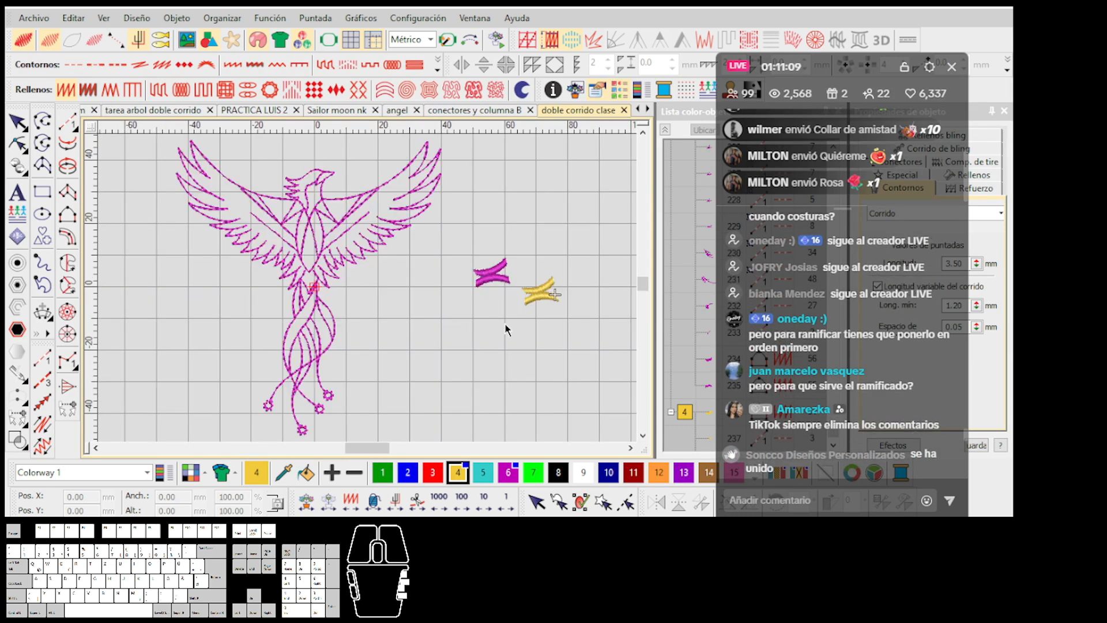
{"action": "scroll", "coordinate": [488, 281], "scroll_direction": "down", "scroll_amount": 1}
{"action": "left_click_drag", "start_coordinate": [452, 330], "coordinate": [327, 257]}
{"action": "key", "text": "Delete"}
{"action": "left_click", "coordinate": [342, 301]}
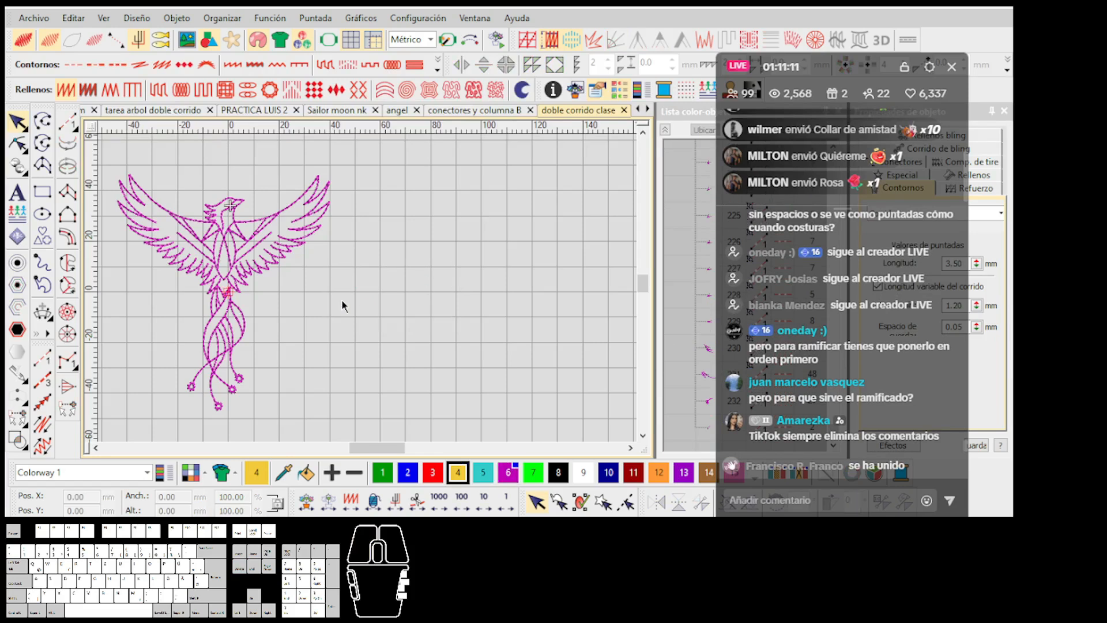
{"action": "key", "text": "0"}
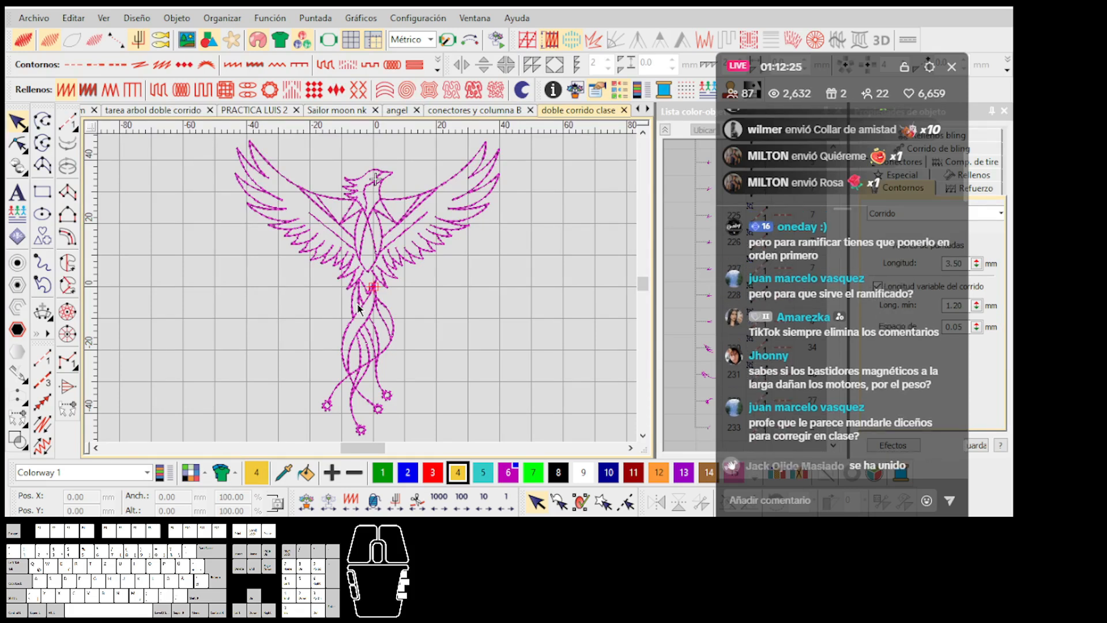
{"action": "scroll", "coordinate": [820, 127], "scroll_direction": "up", "scroll_amount": 1}
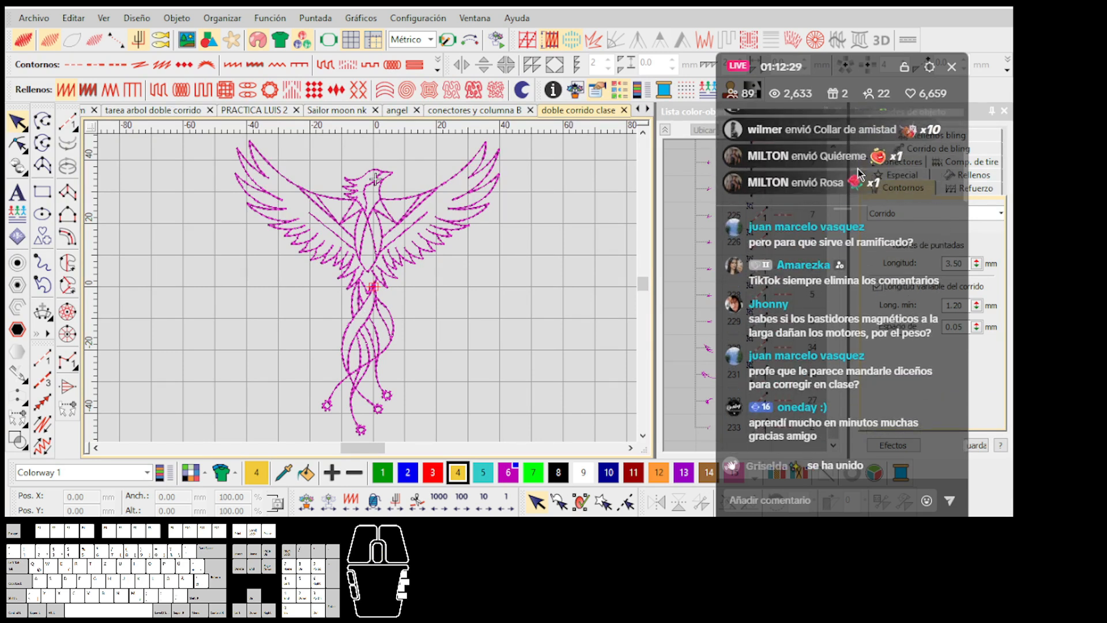
{"action": "left_click", "coordinate": [521, 276]}
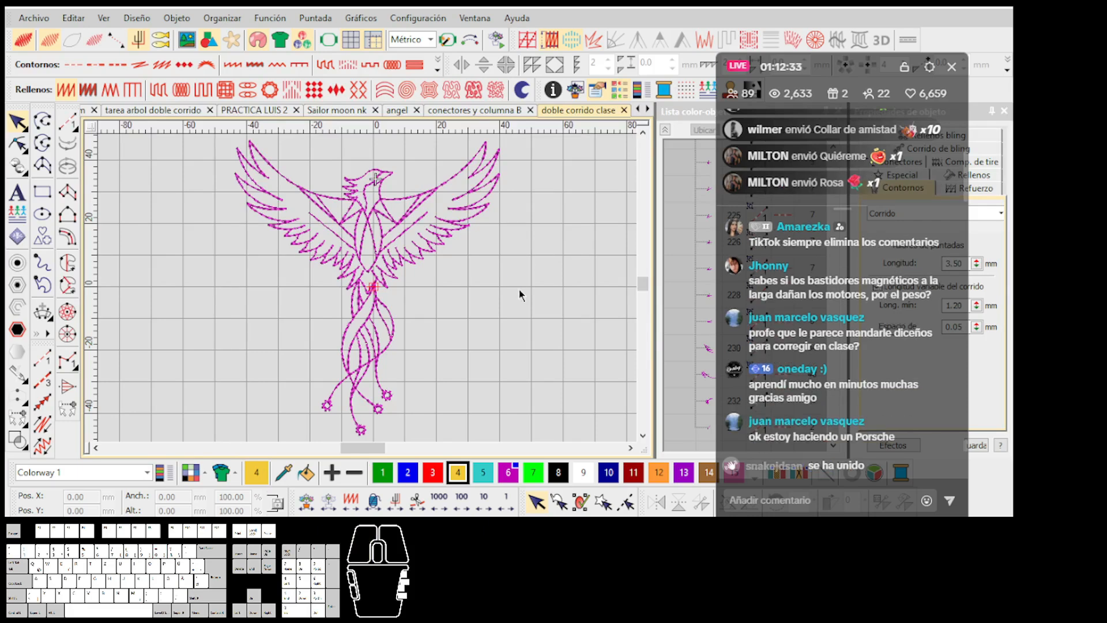